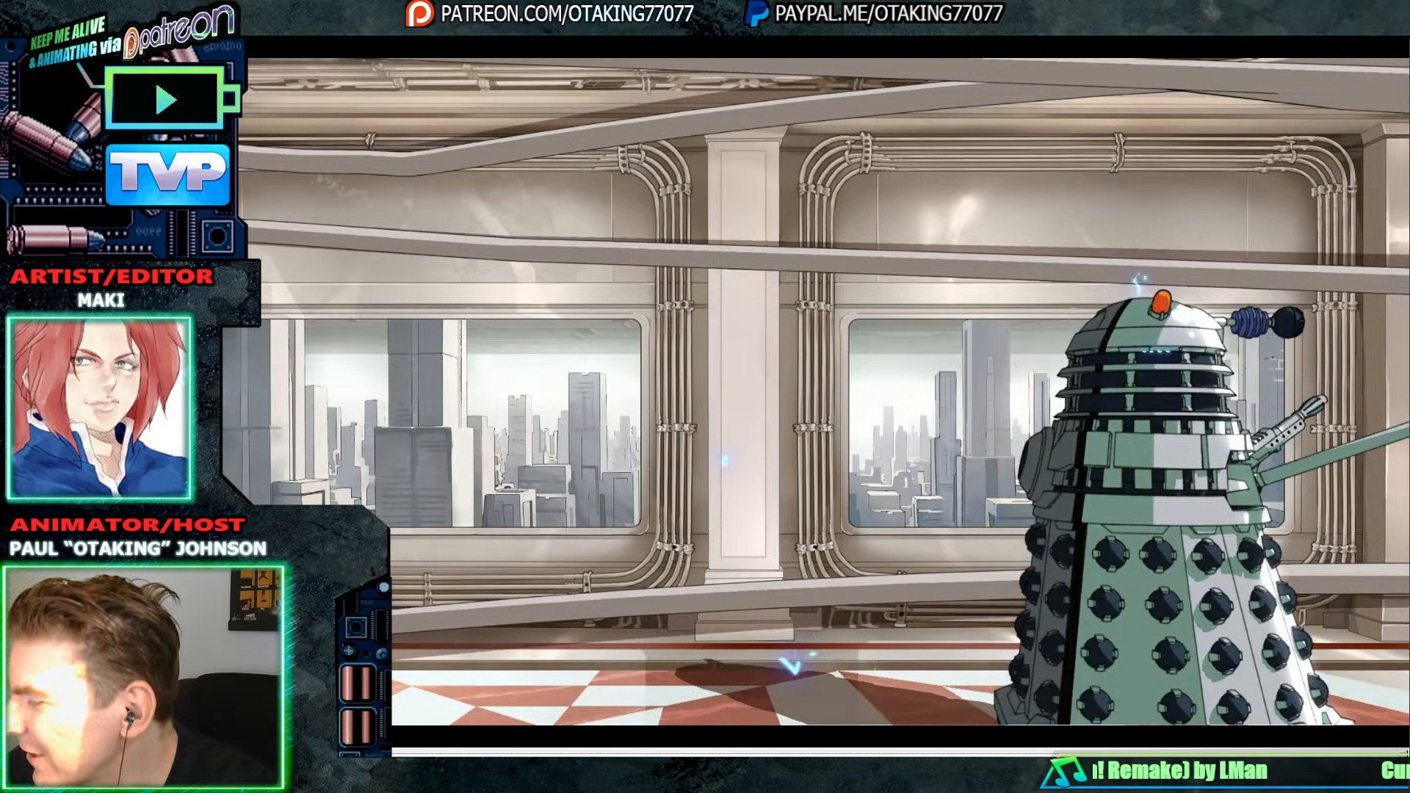
Skip ahead to the middle of the rendered video in the media player and review the corridor shots.
mouse_move(821, 691)
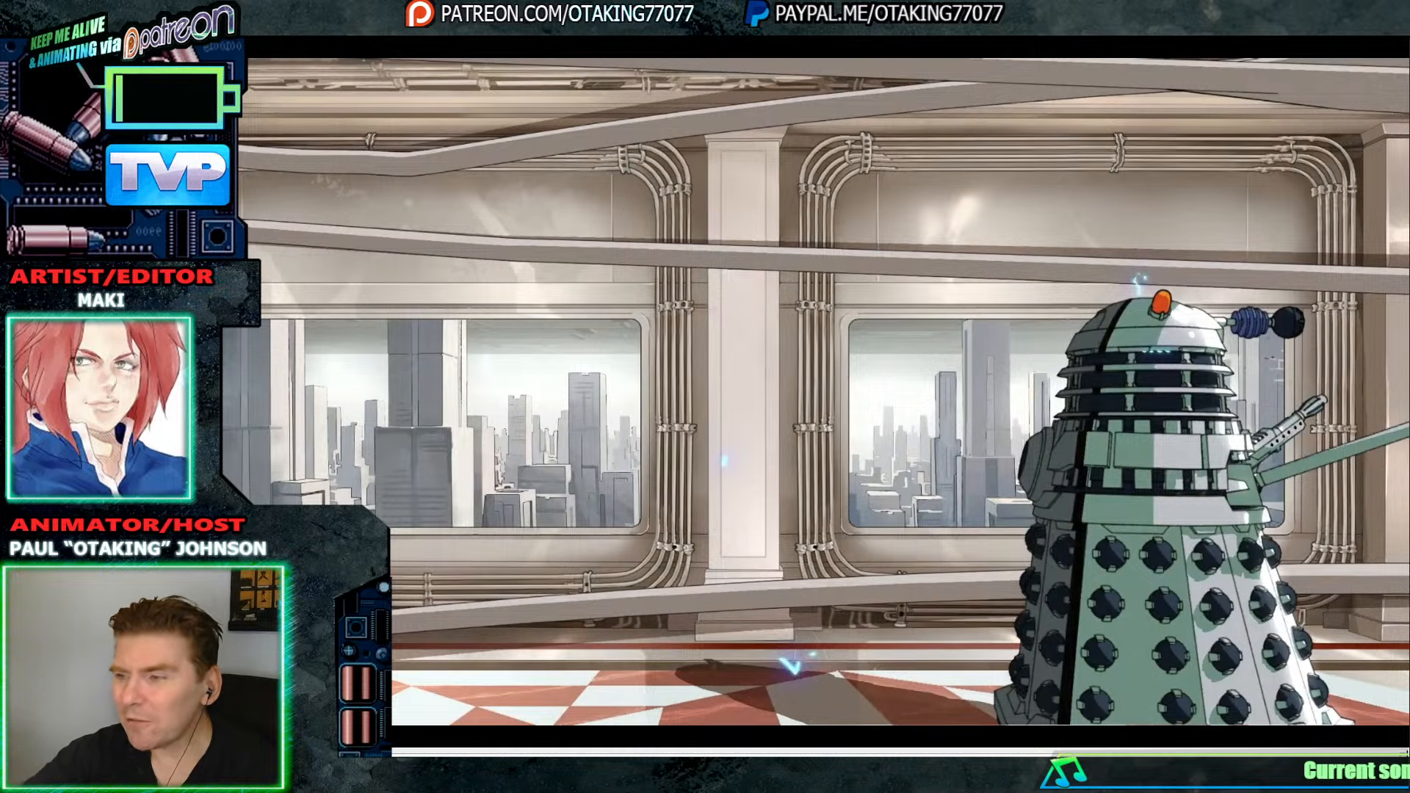
click(1003, 754)
click(716, 755)
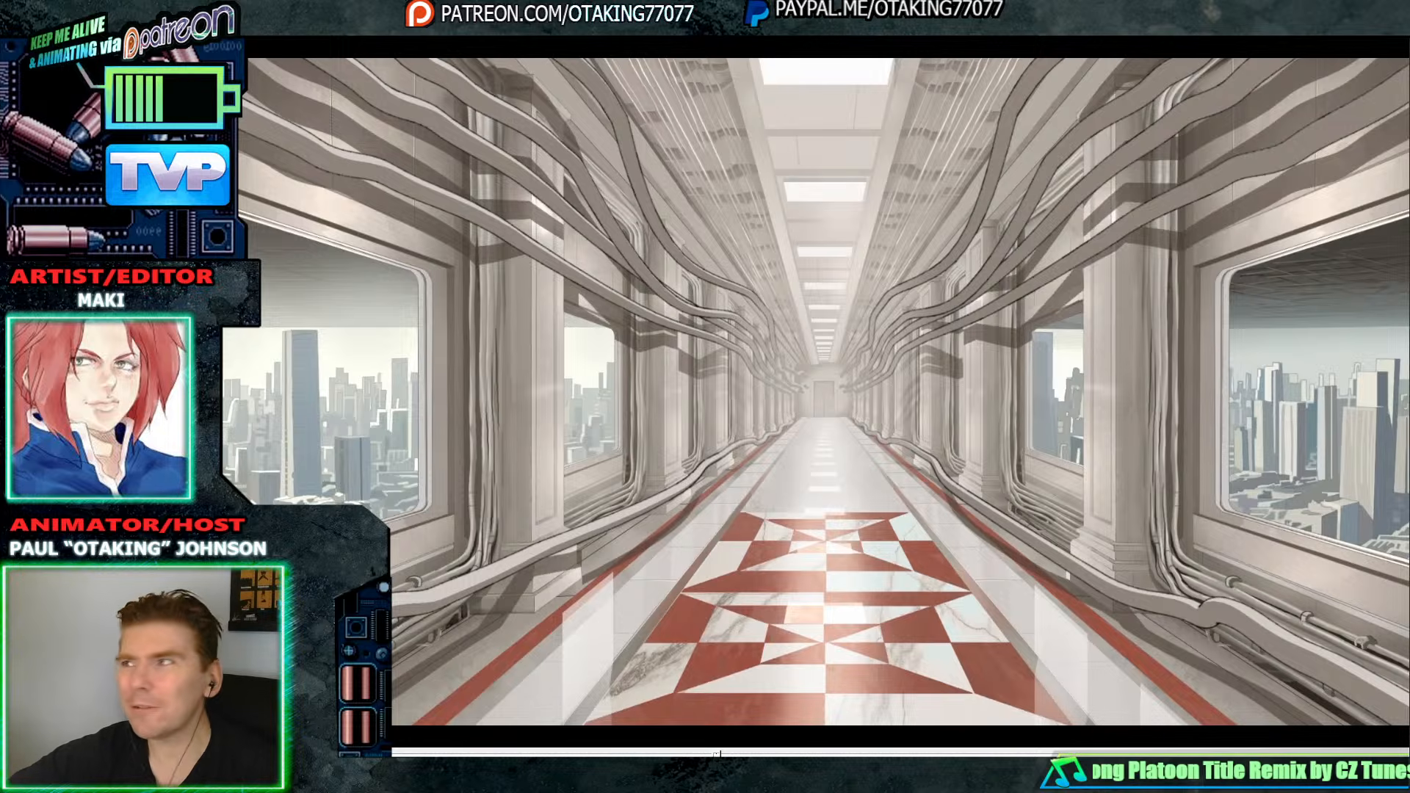
key(alt+Tab)
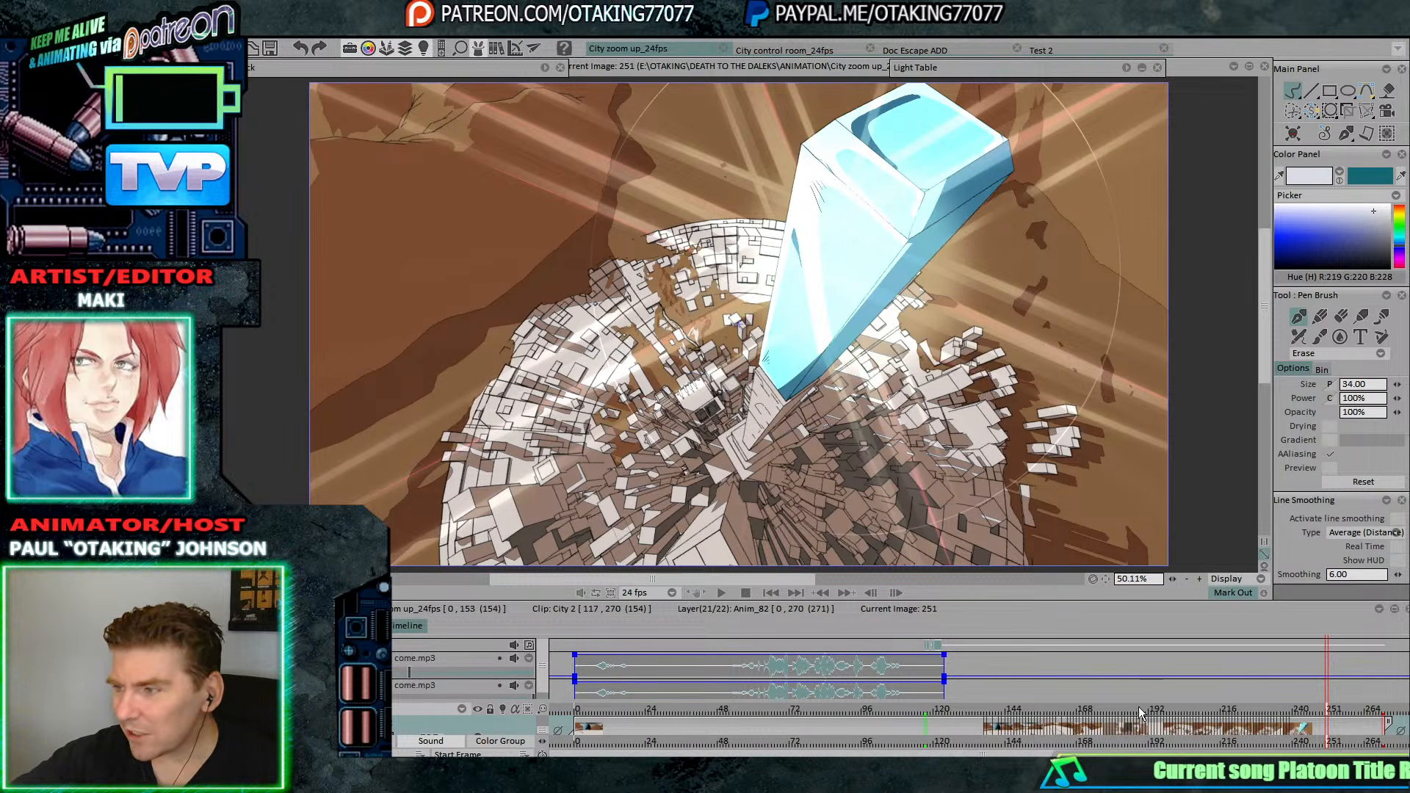
mouse_move(1065, 780)
click(1066, 694)
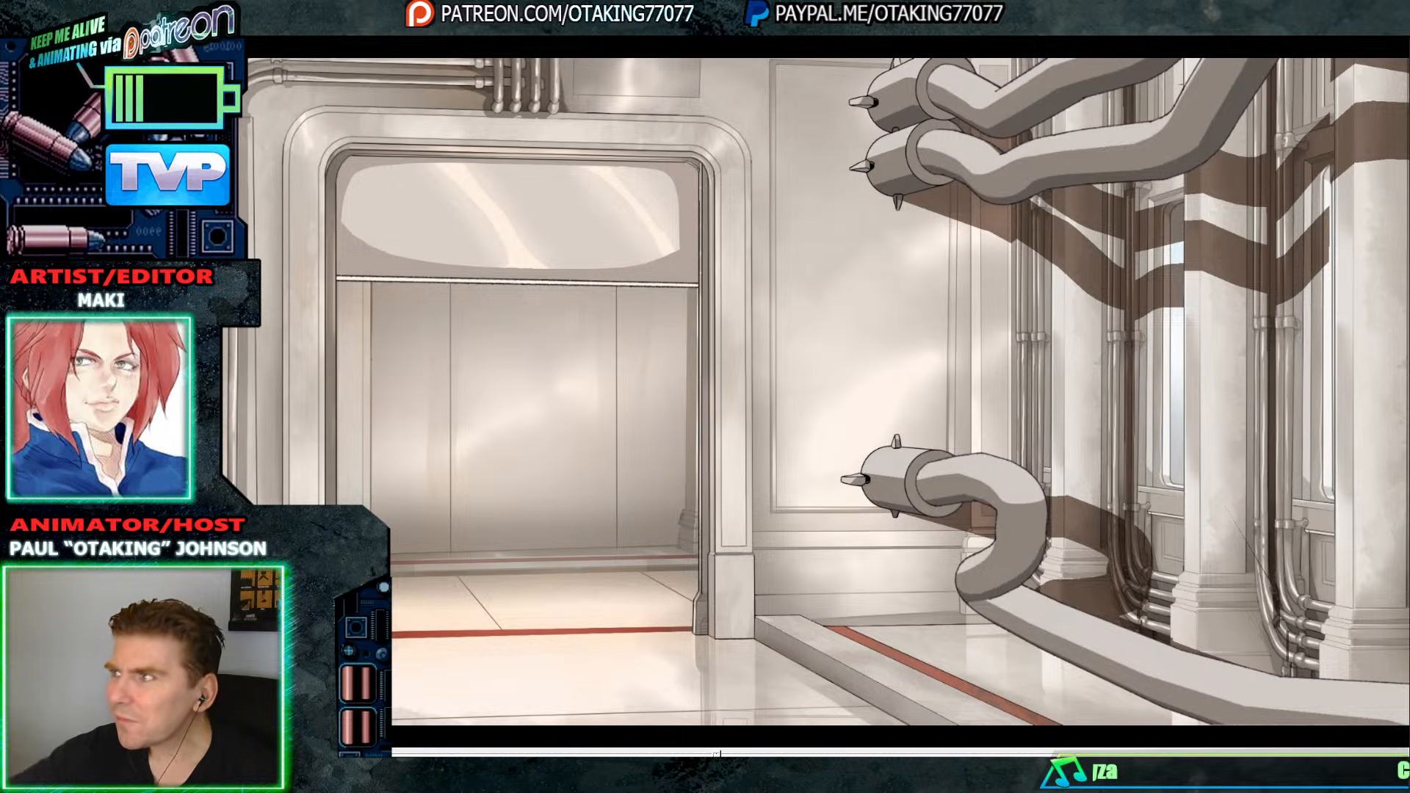
Switch to TVPaint Animation and play back the City zoom up_24fps clip.
key(alt+Tab)
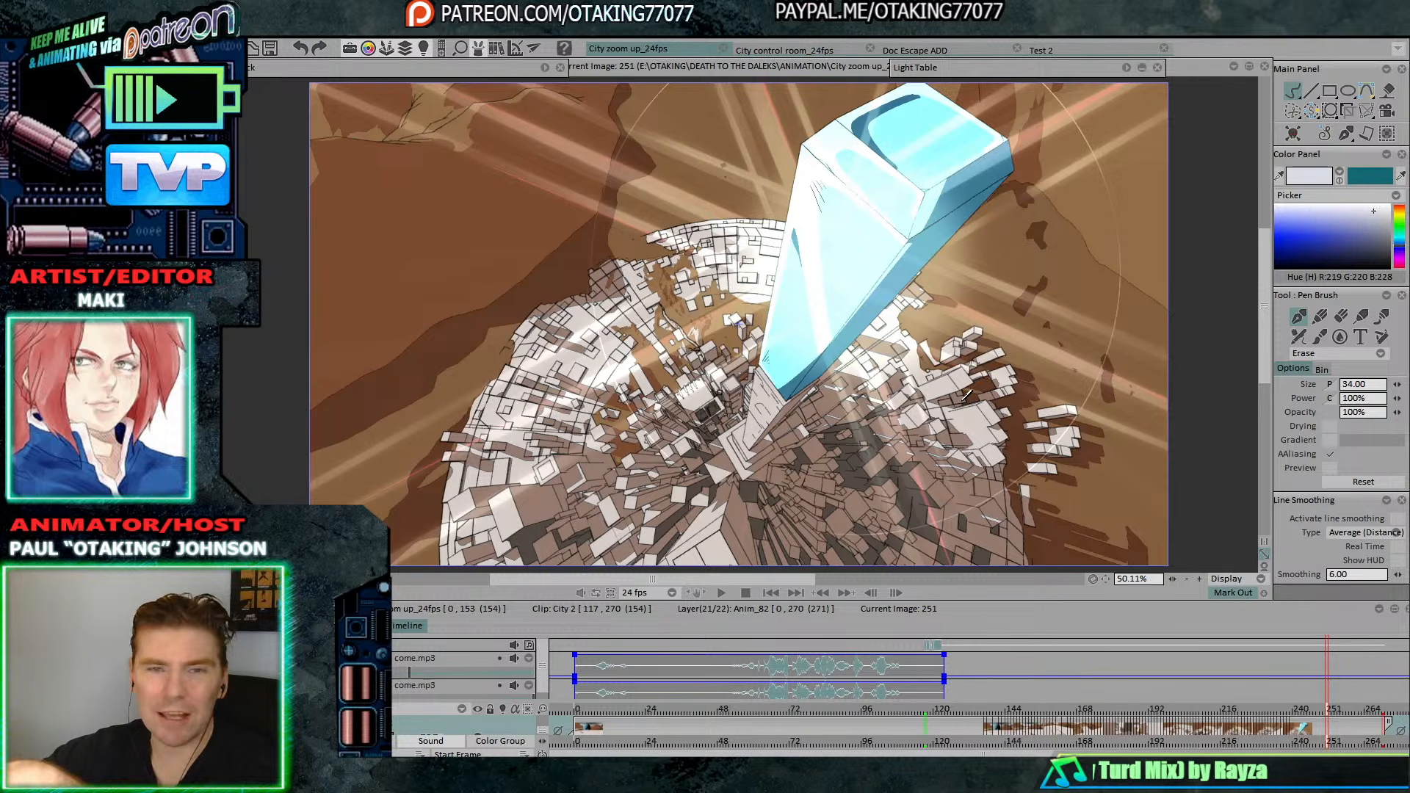
click(720, 593)
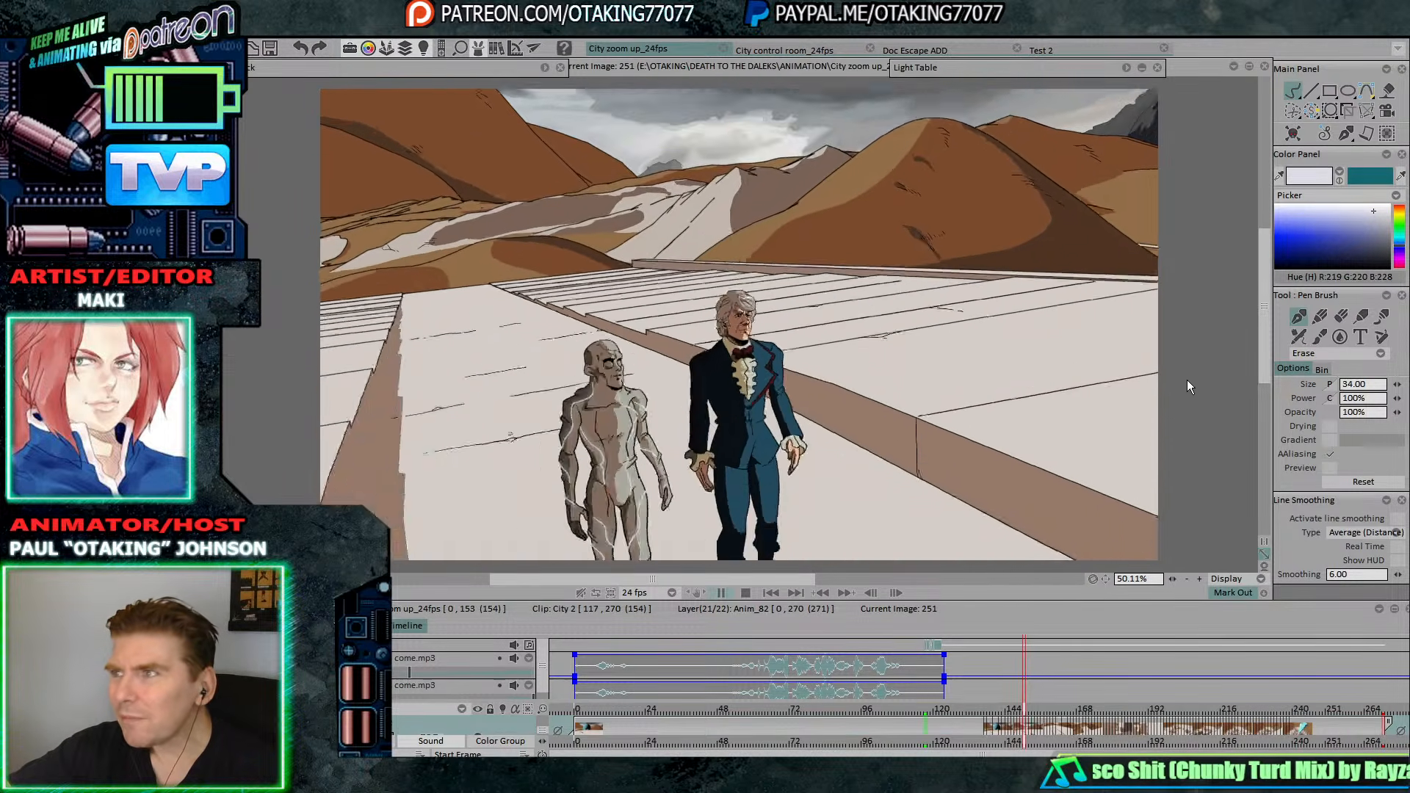
key(Return)
Open the City control room_24fps project and play back its clip.
click(809, 50)
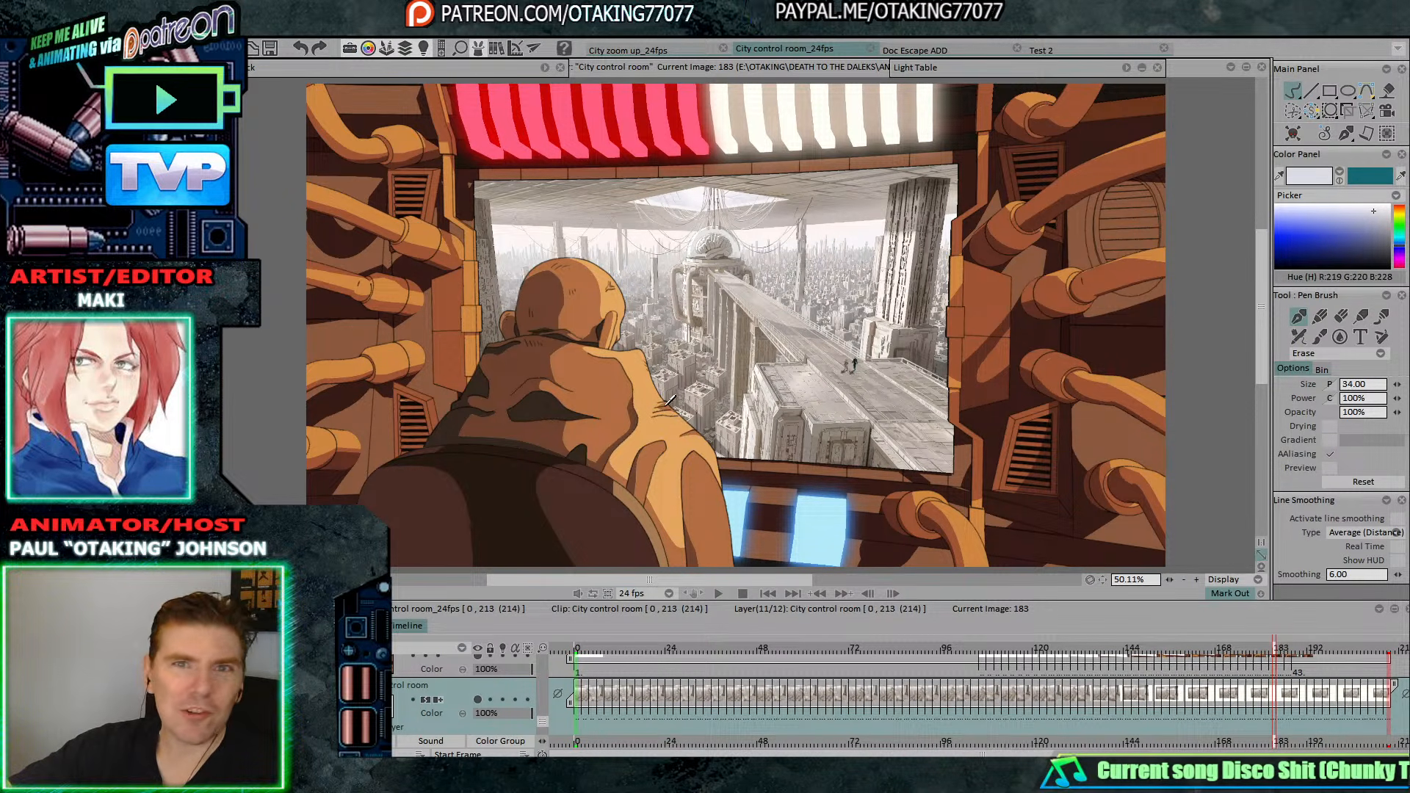
click(719, 595)
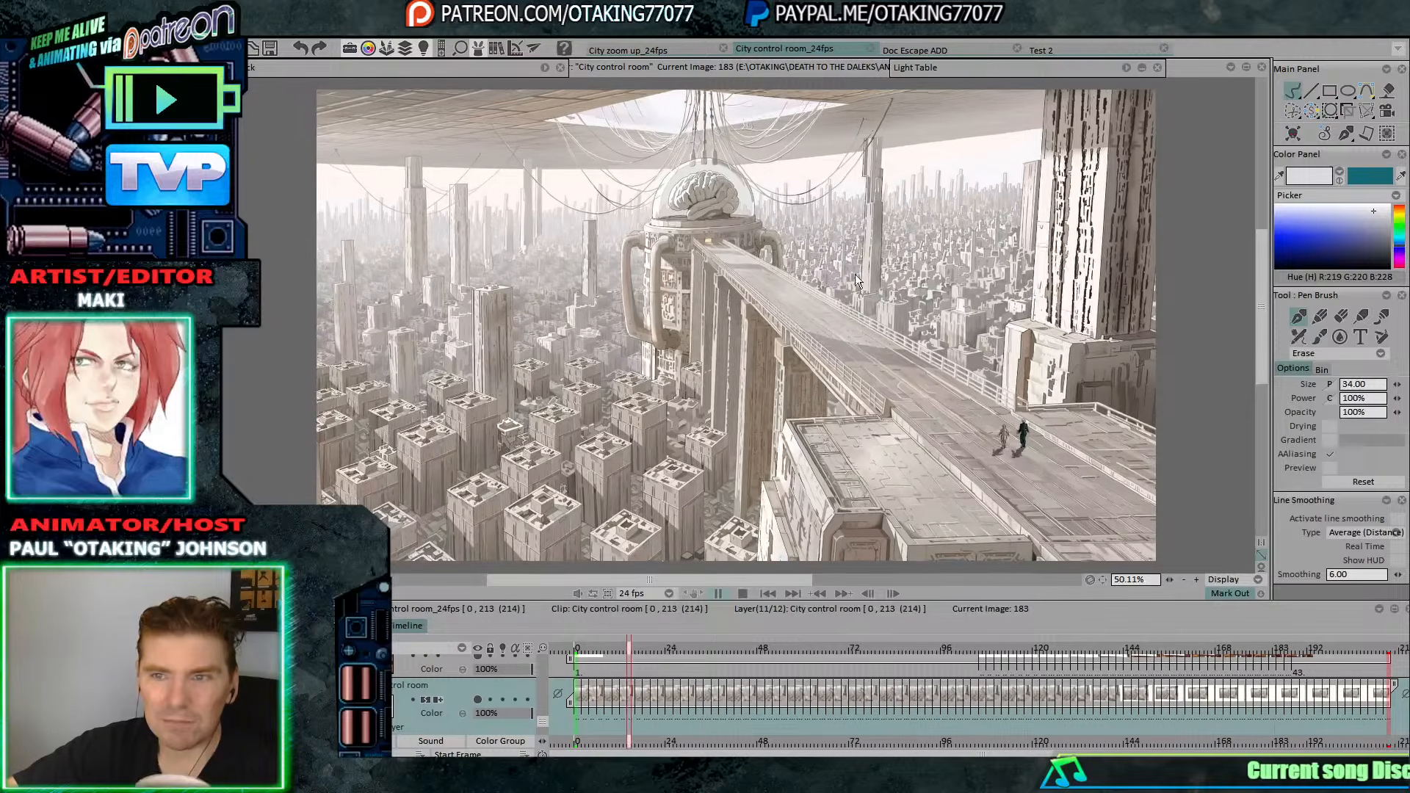
key(space)
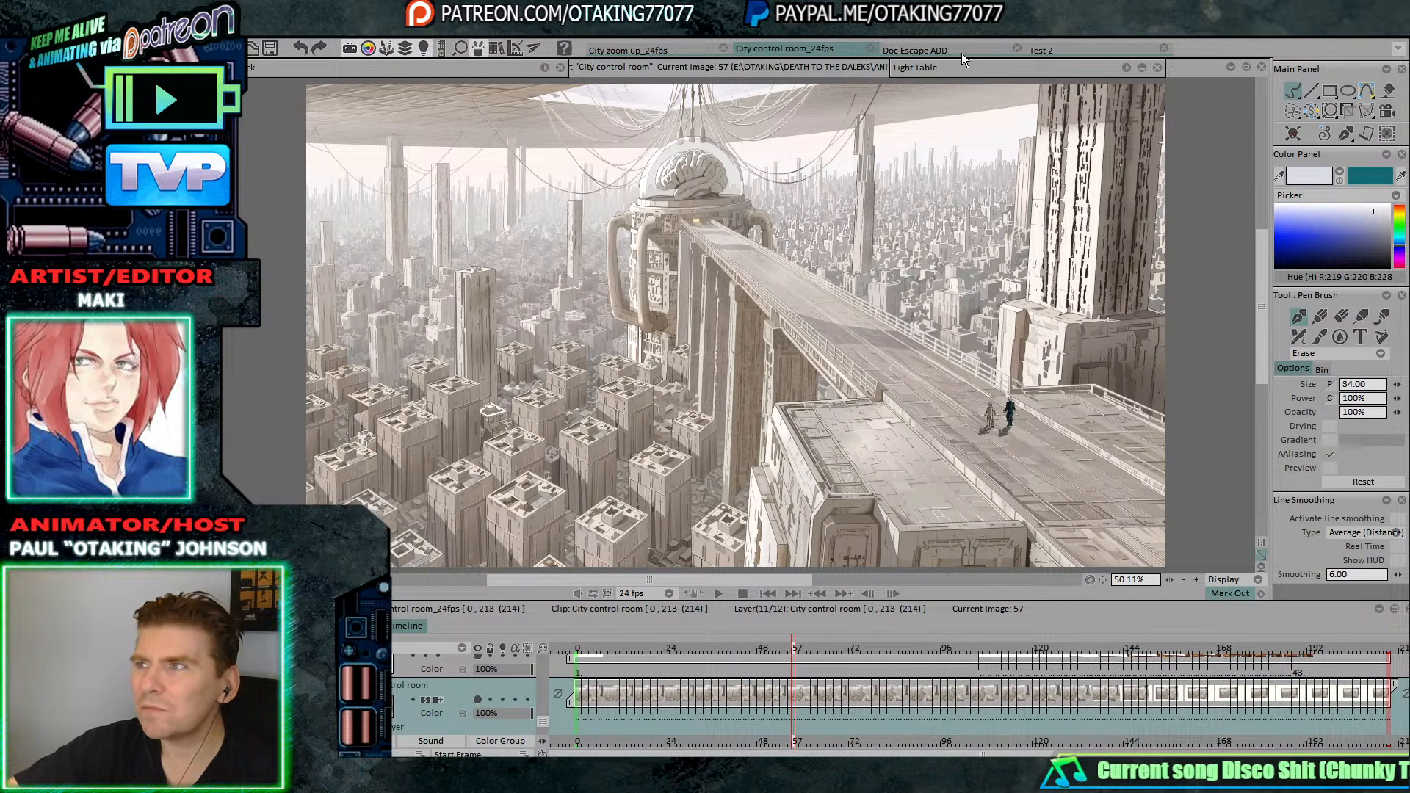
Open the Test 2 project, enlarge the layer area of the timeline and play back the two-character shot.
click(1075, 50)
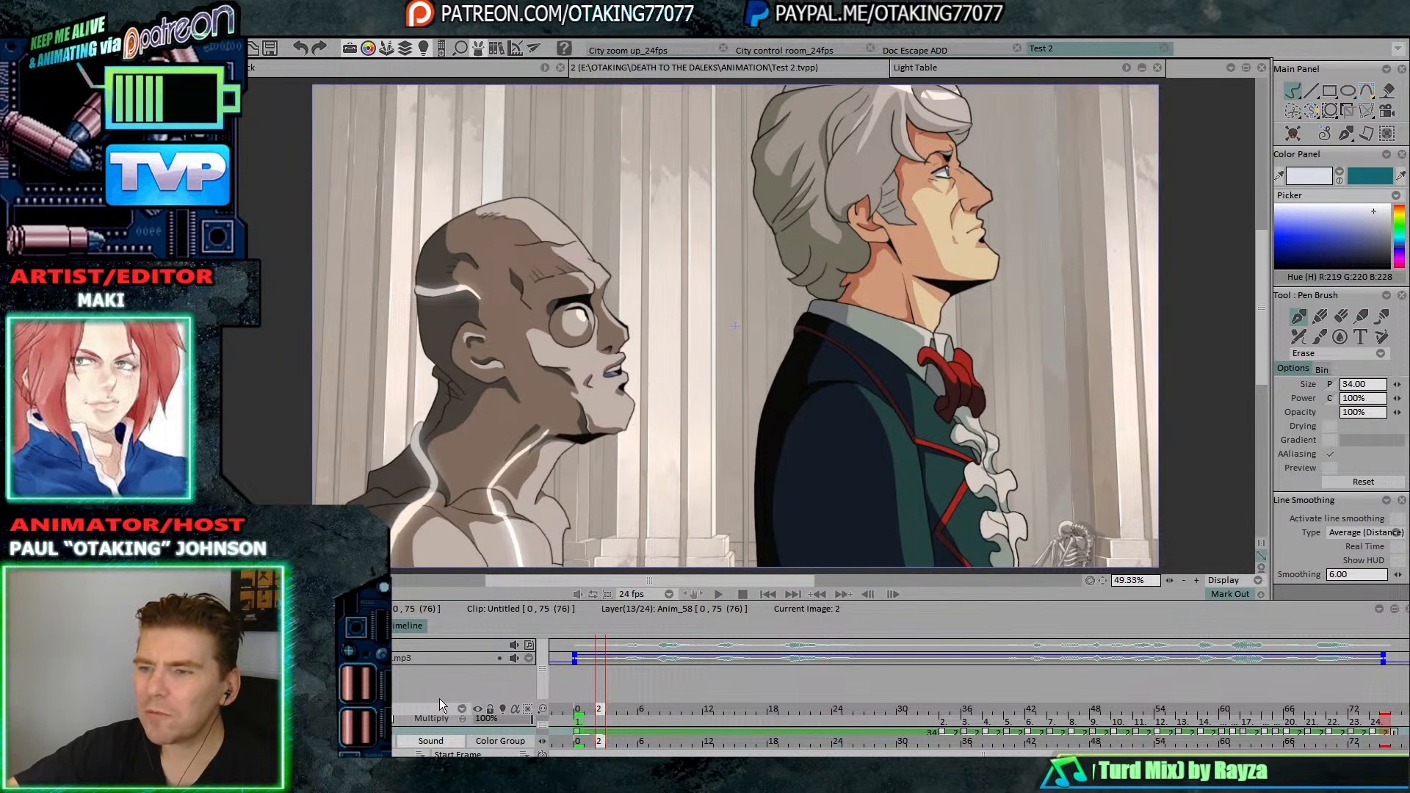
drag(440, 701, 448, 632)
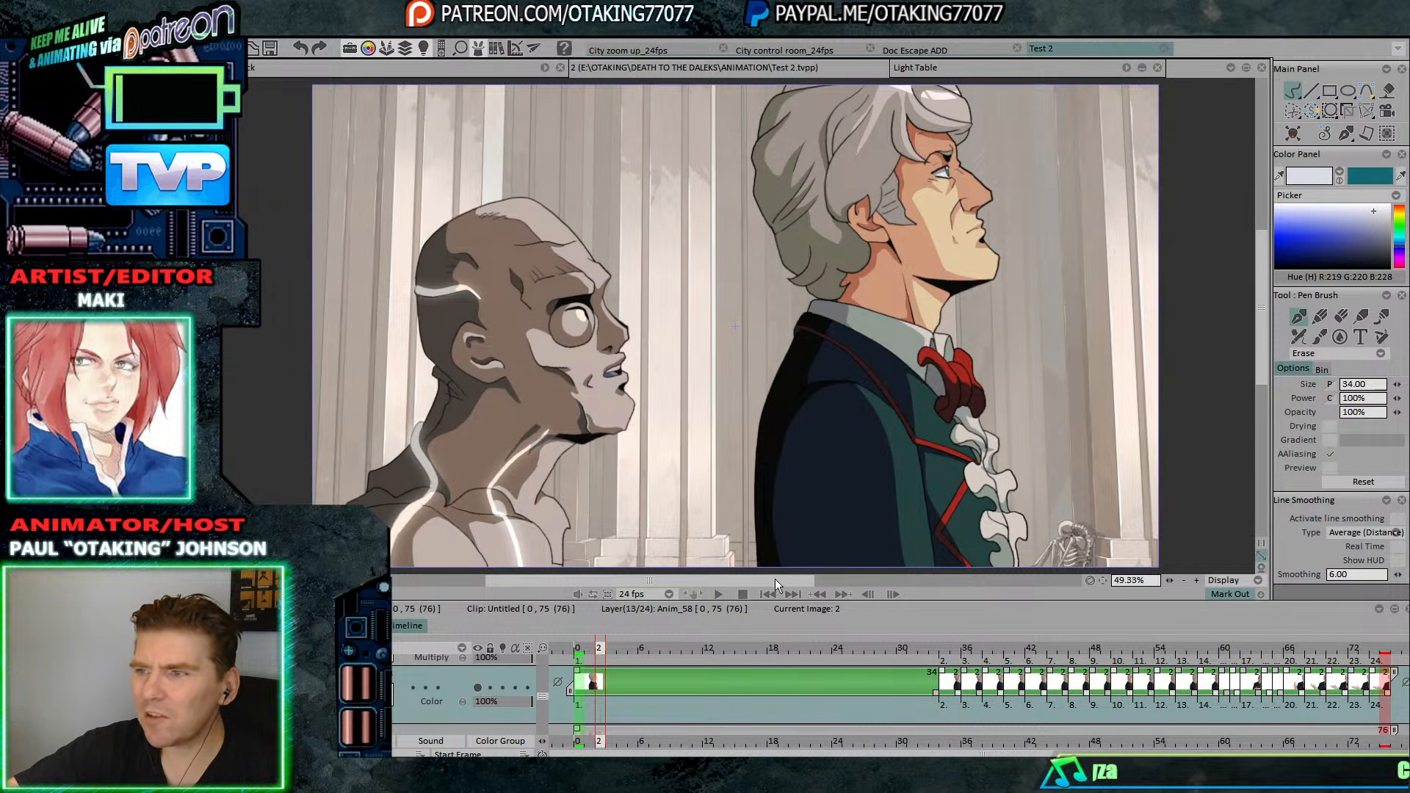
click(719, 593)
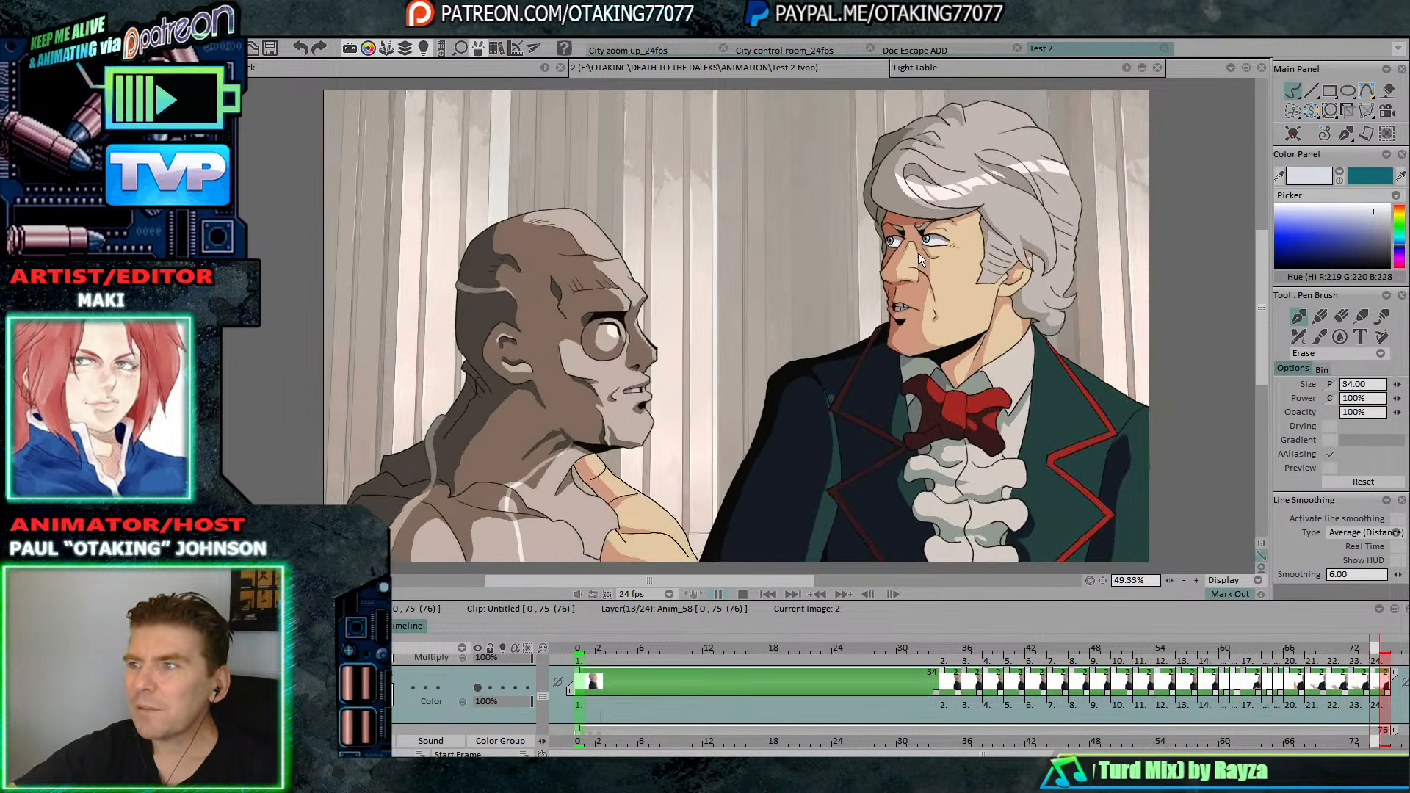
click(1227, 272)
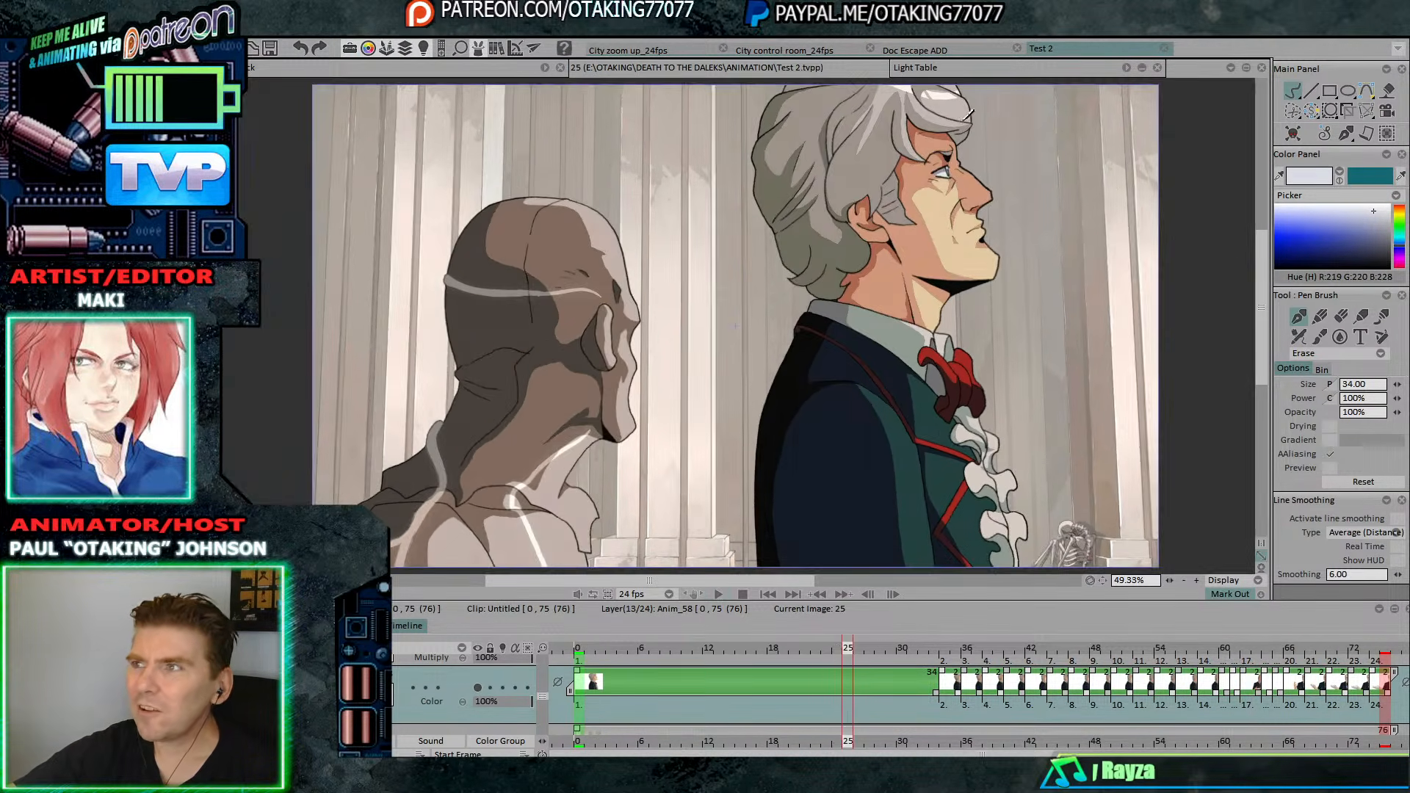
Open the Doc Escape ADD project, switch the pen brush to Color mode and step back to frame 0.
click(920, 53)
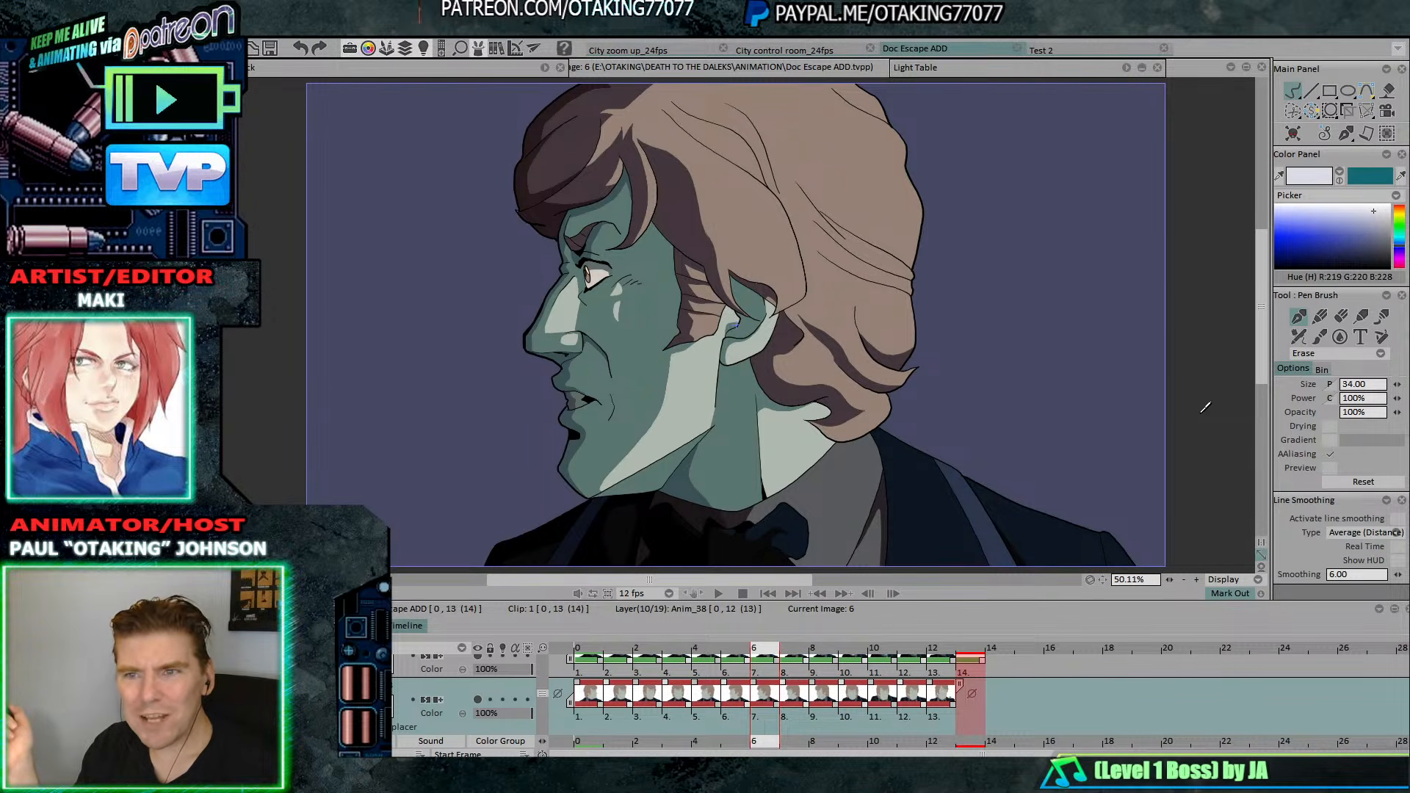
key(b)
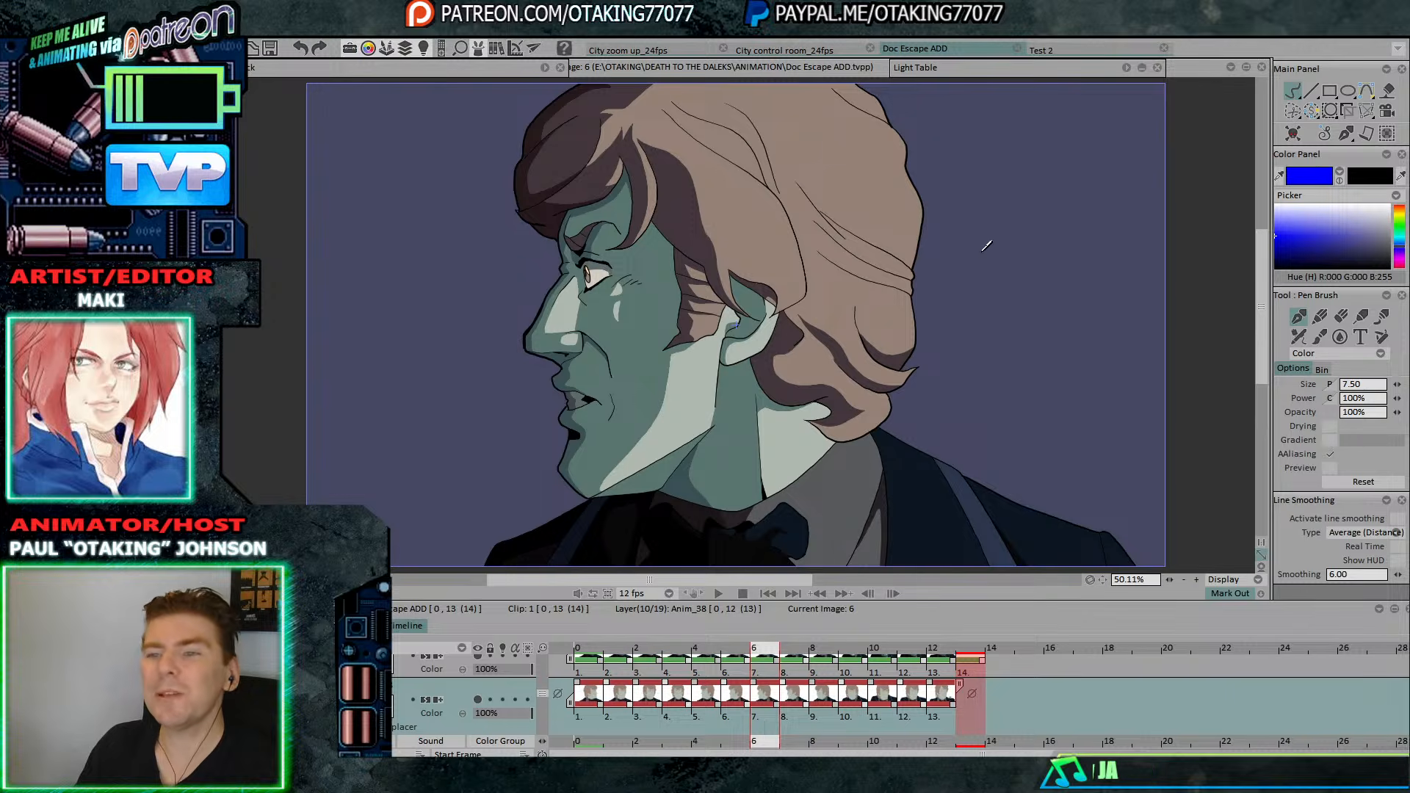
key(Left)
key(Left)
key(Left)
key(Left)
key(Left)
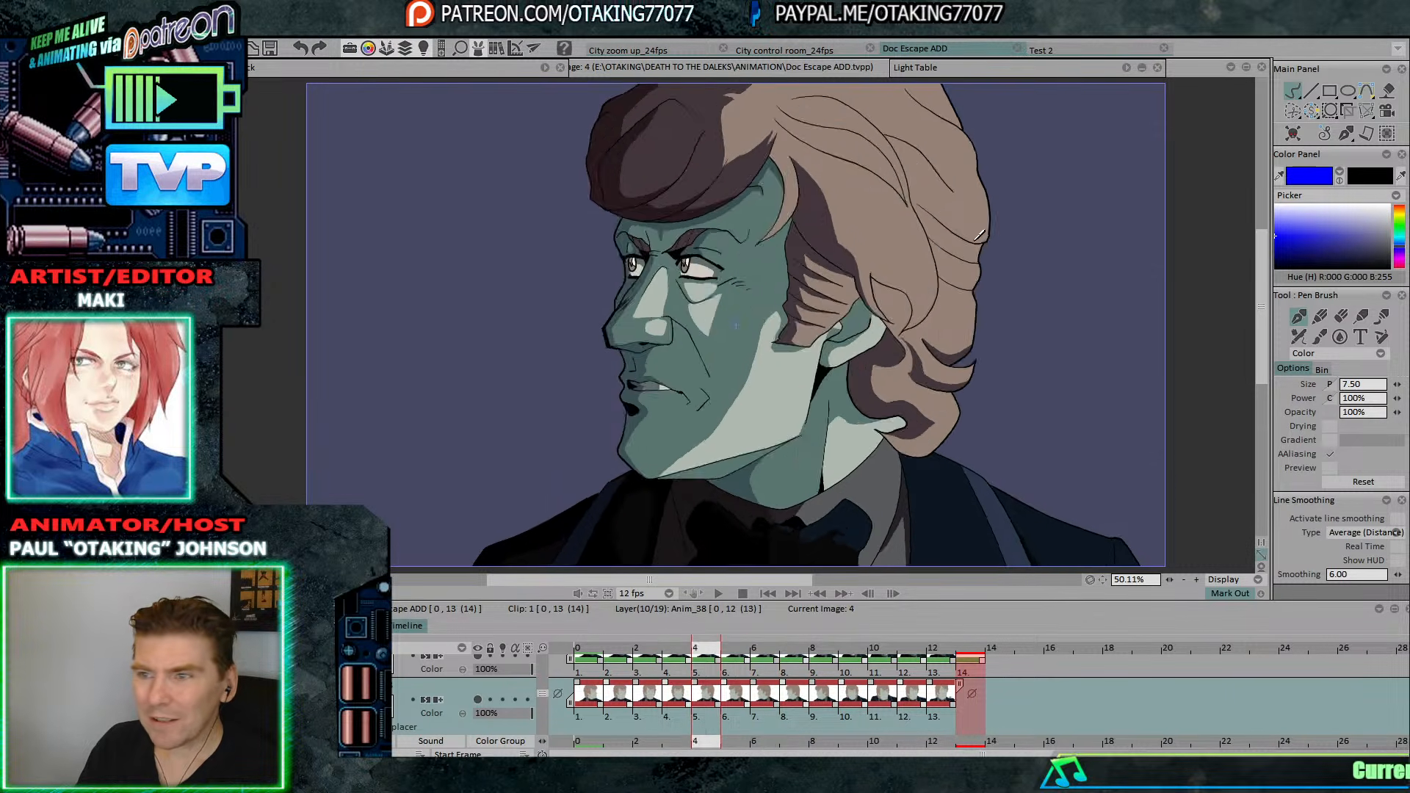
key(Left)
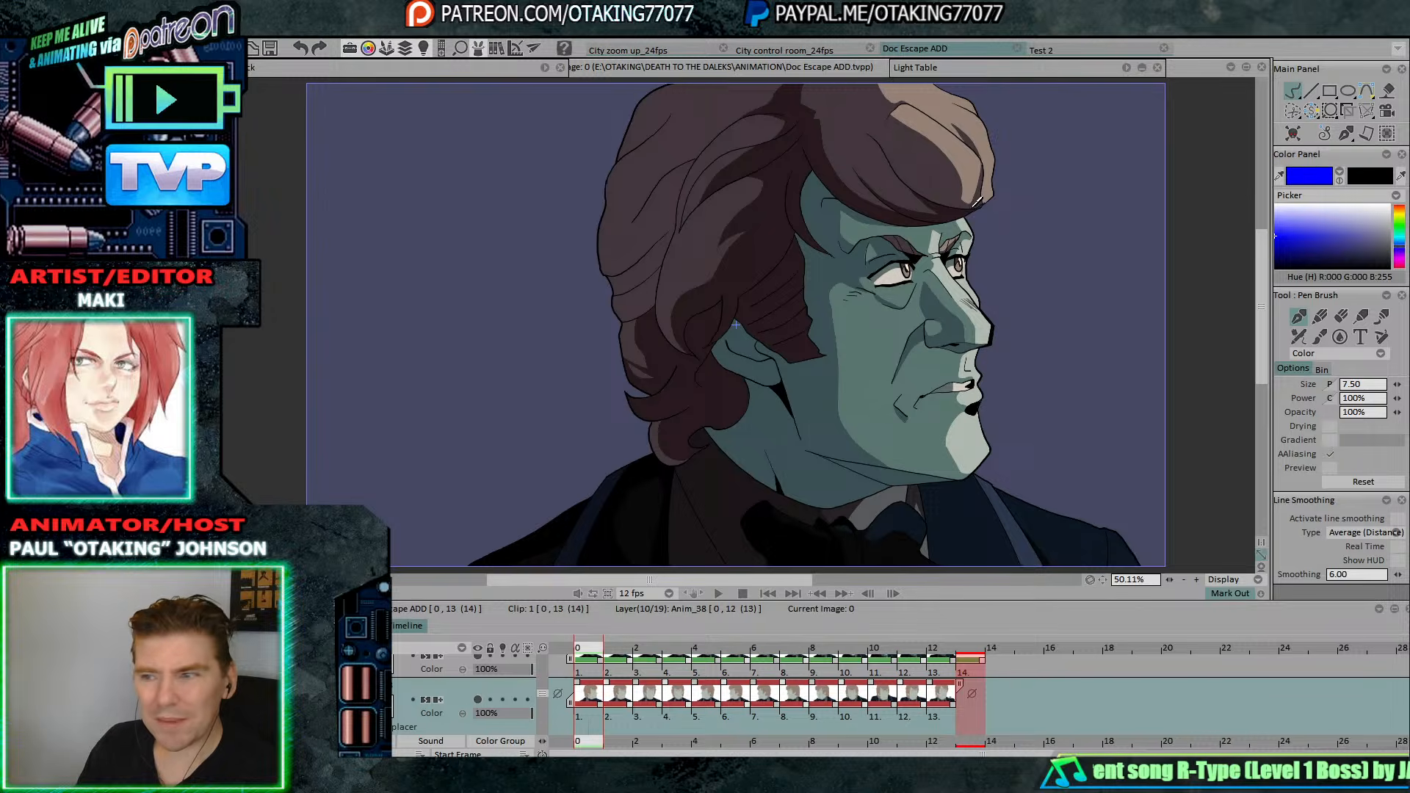
Flip back and forth through frames 0 to 13 of the Doctor's head turn and play the clip.
key(Right)
key(Right)
key(Right)
key(Right)
key(Right)
key(Right)
key(Right)
key(Right)
key(Right)
key(Right)
key(Right)
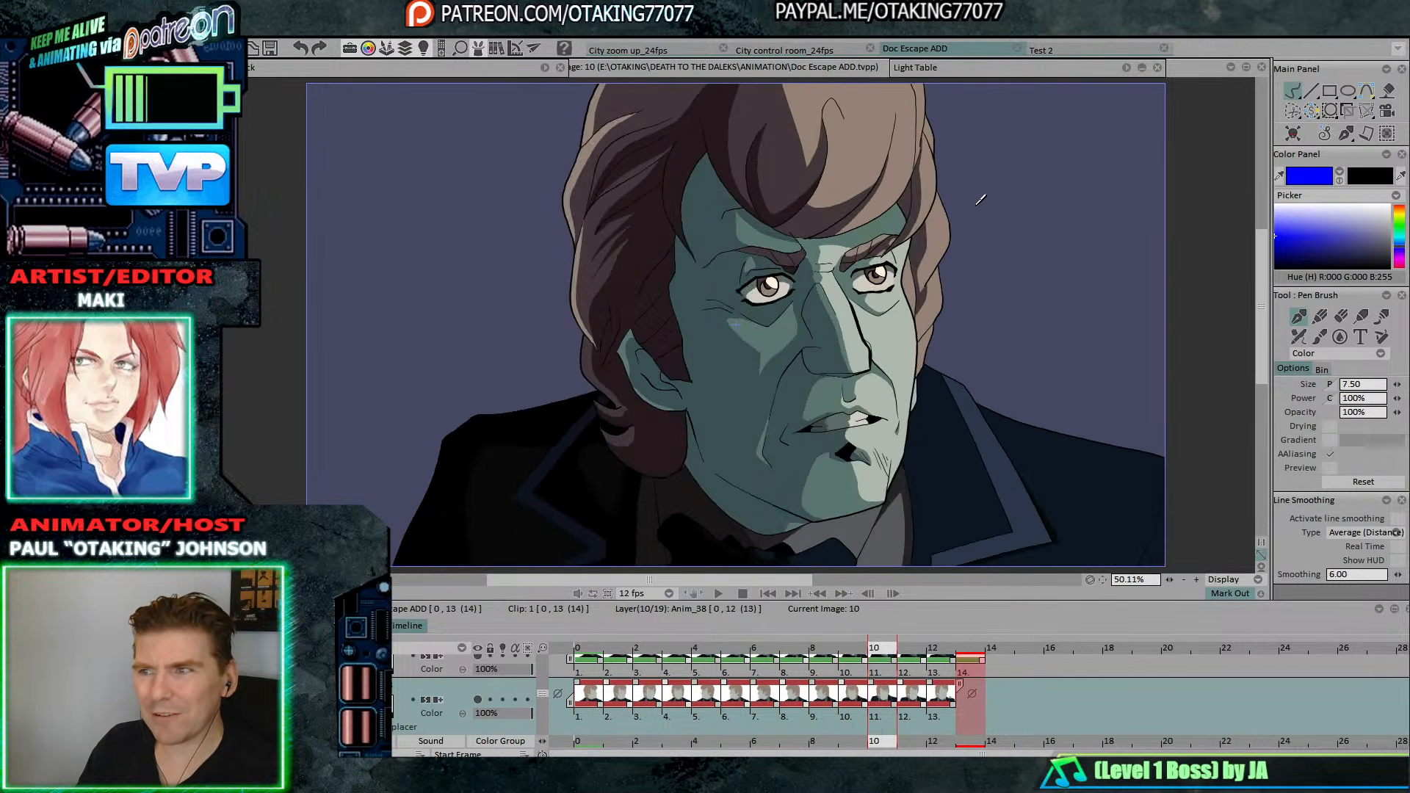
key(Left)
key(Left)
key(Left)
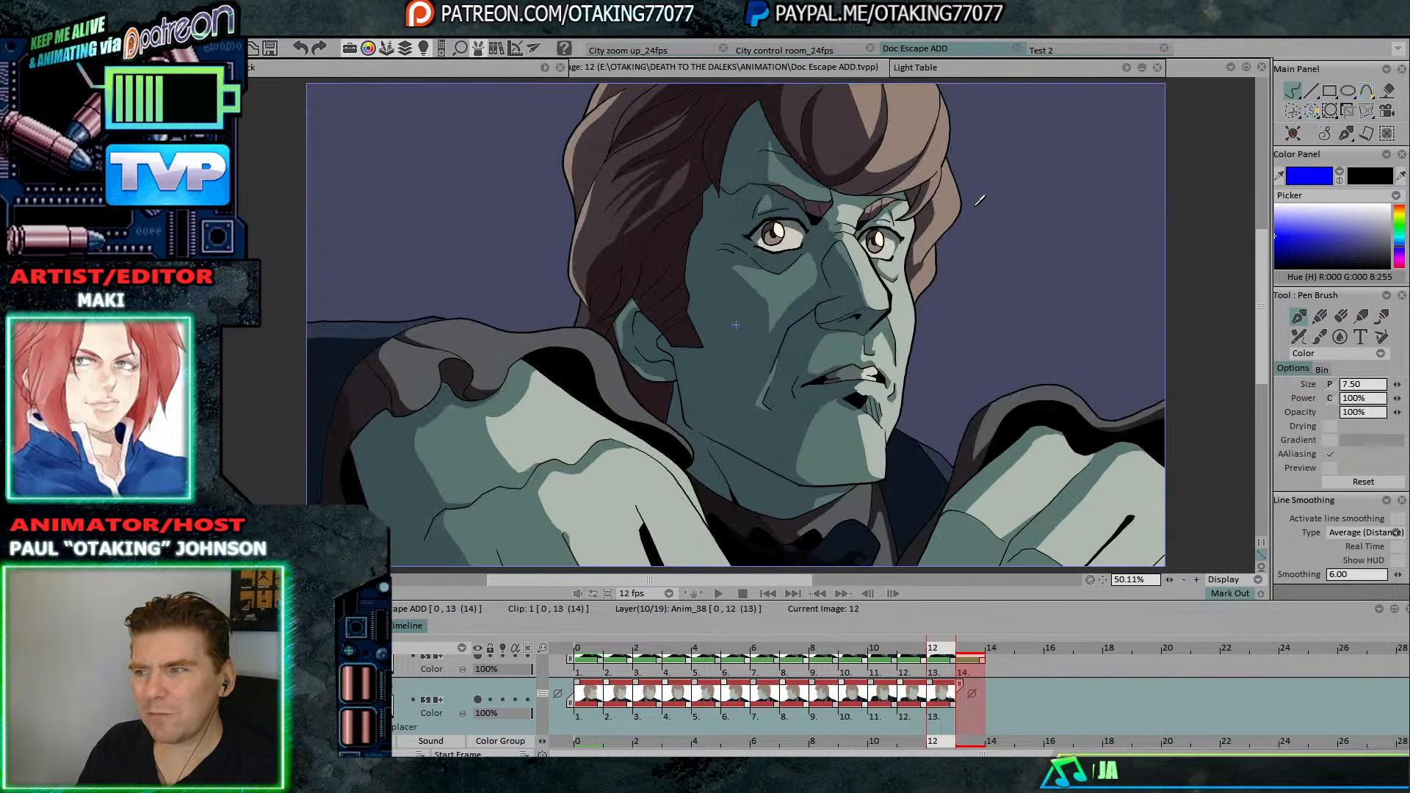
key(Right)
key(Right)
key(Left)
key(Left)
key(Left)
key(Left)
key(Left)
key(Left)
key(Left)
key(Left)
key(Left)
key(Left)
key(Left)
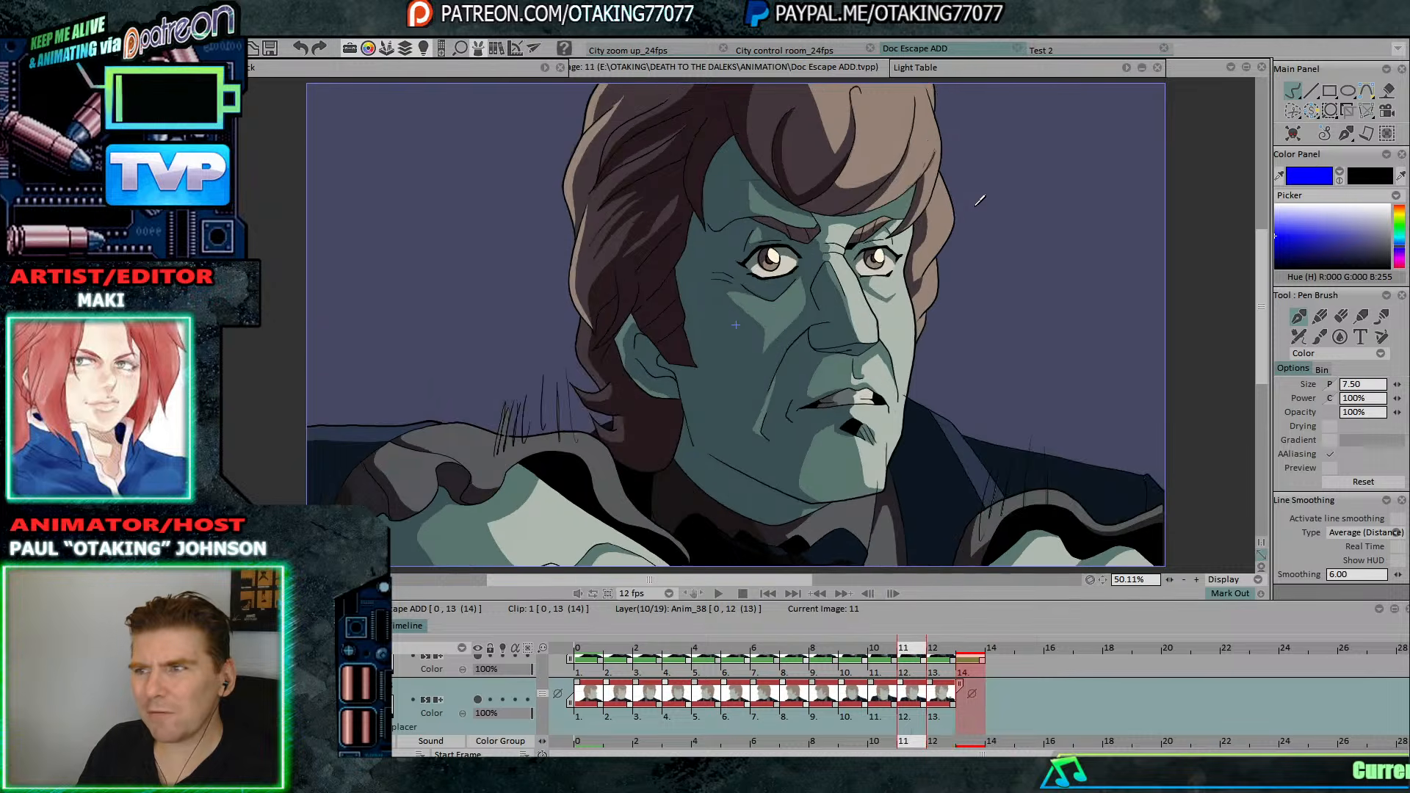
key(Left)
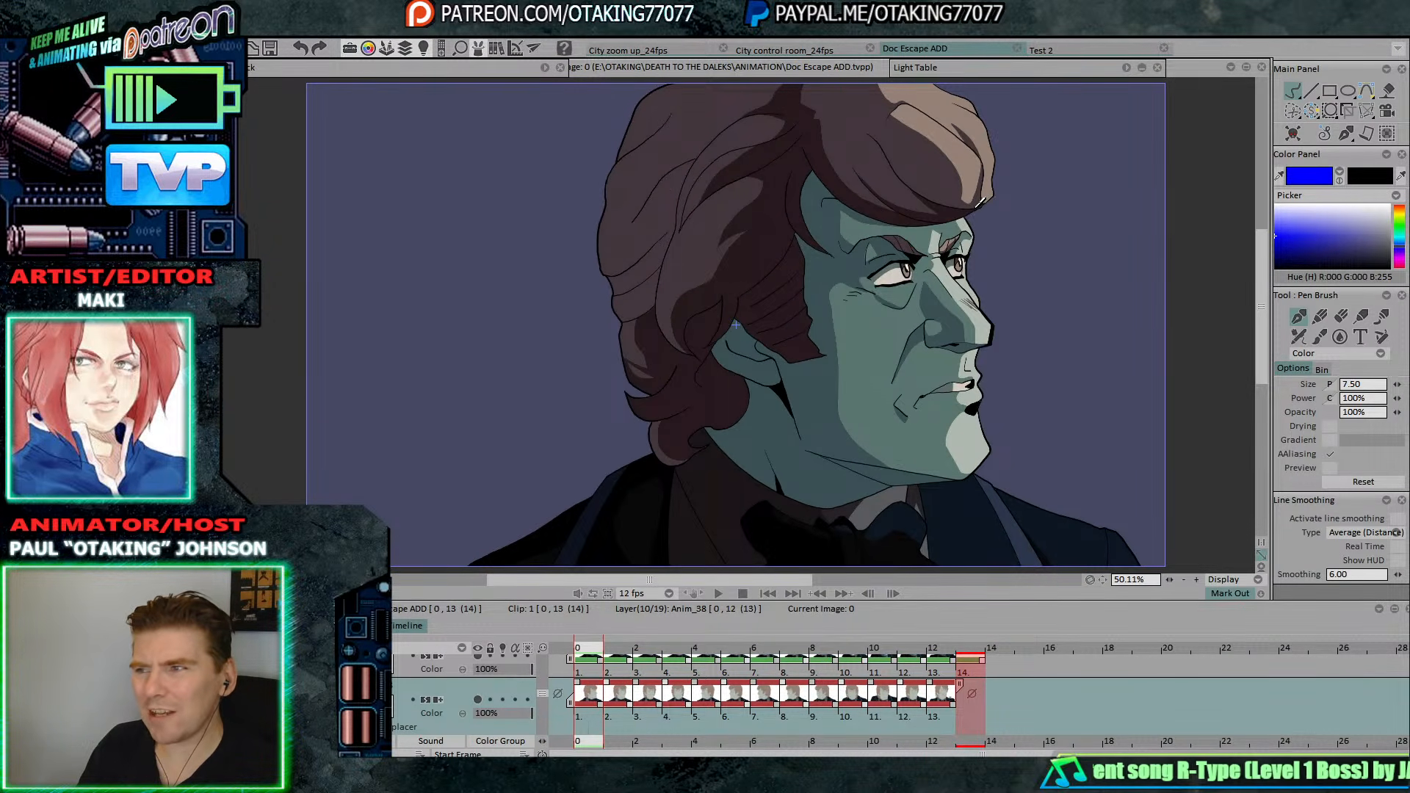
key(Right)
key(Right)
key(Right)
key(Right)
key(Right)
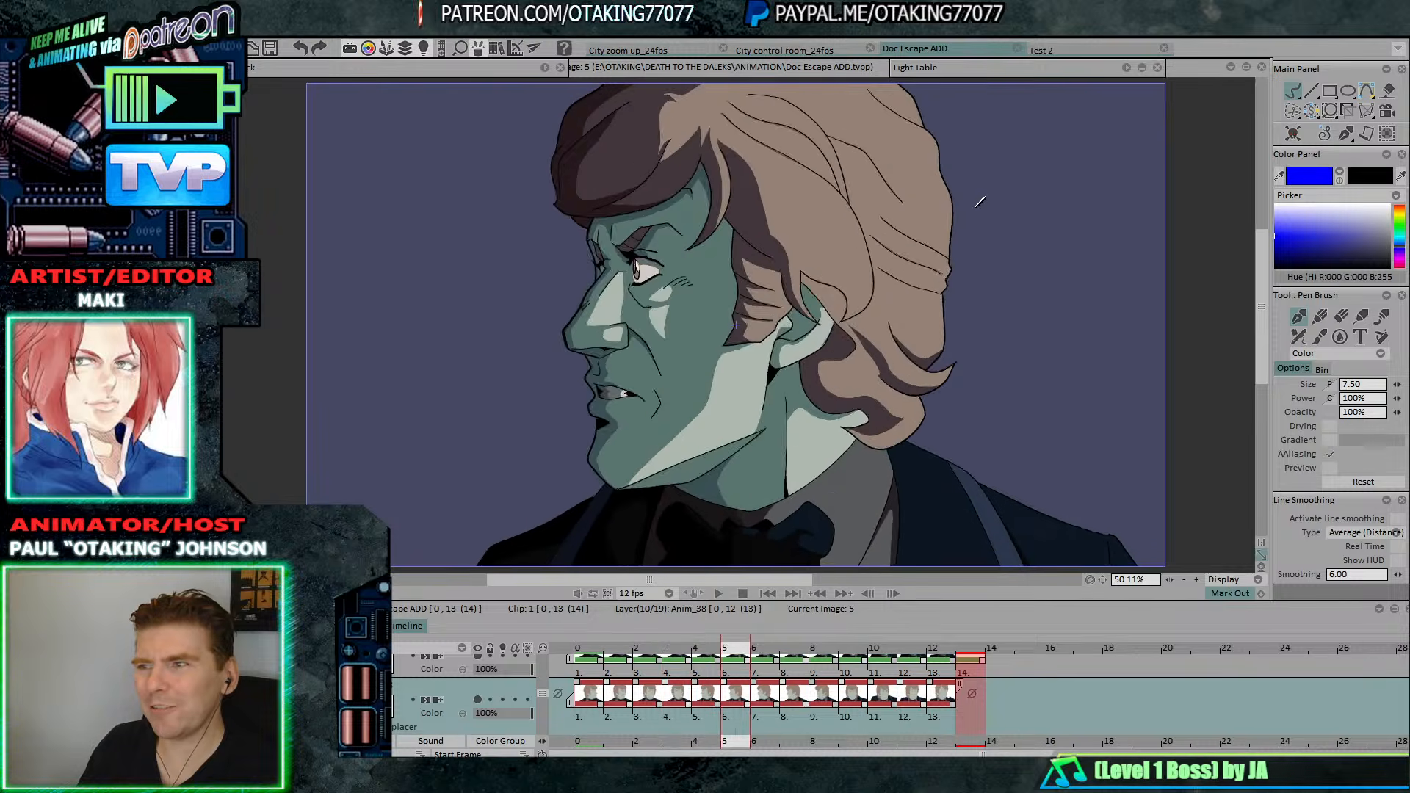
key(Right)
key(Right)
key(Right)
key(Right)
key(Right)
key(Right)
key(Right)
key(Right)
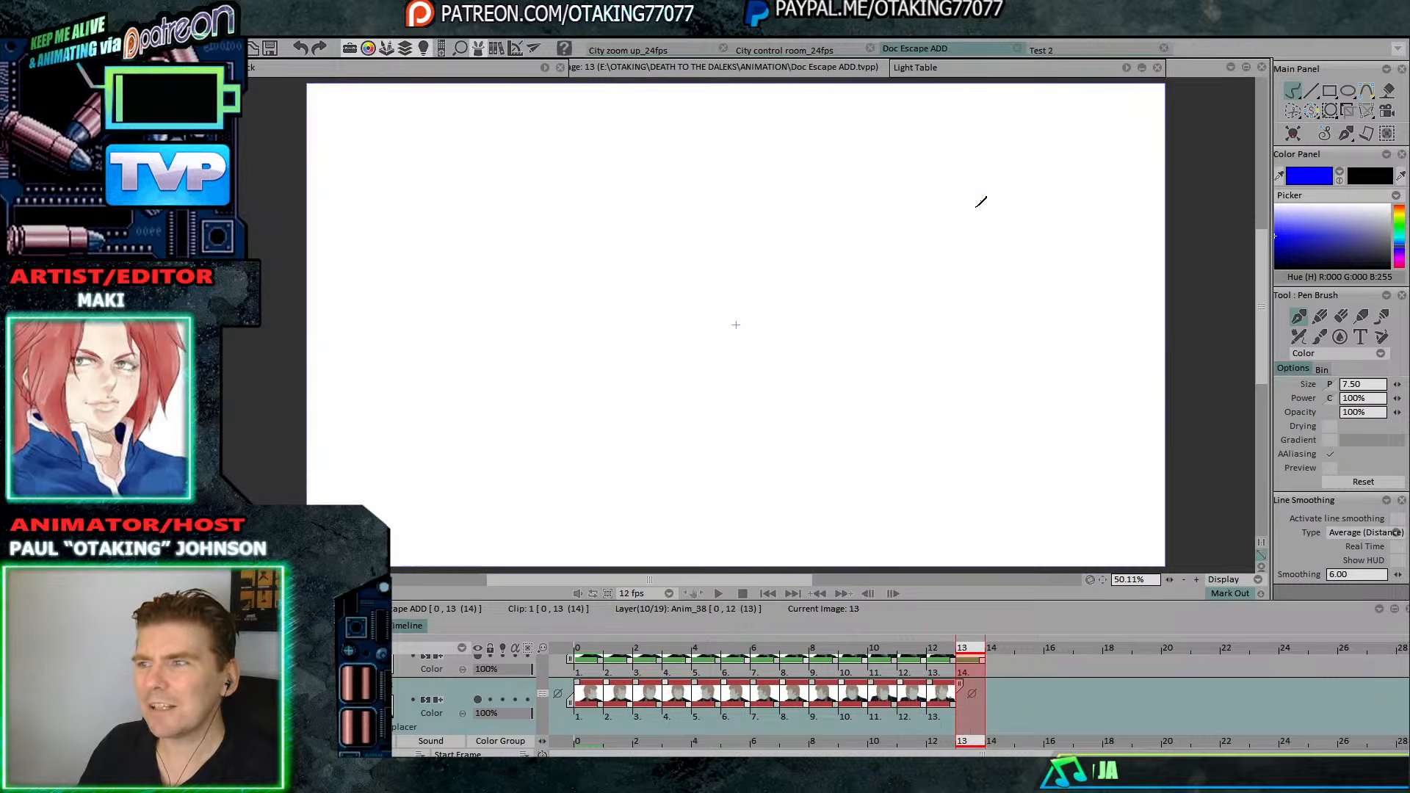
key(Left)
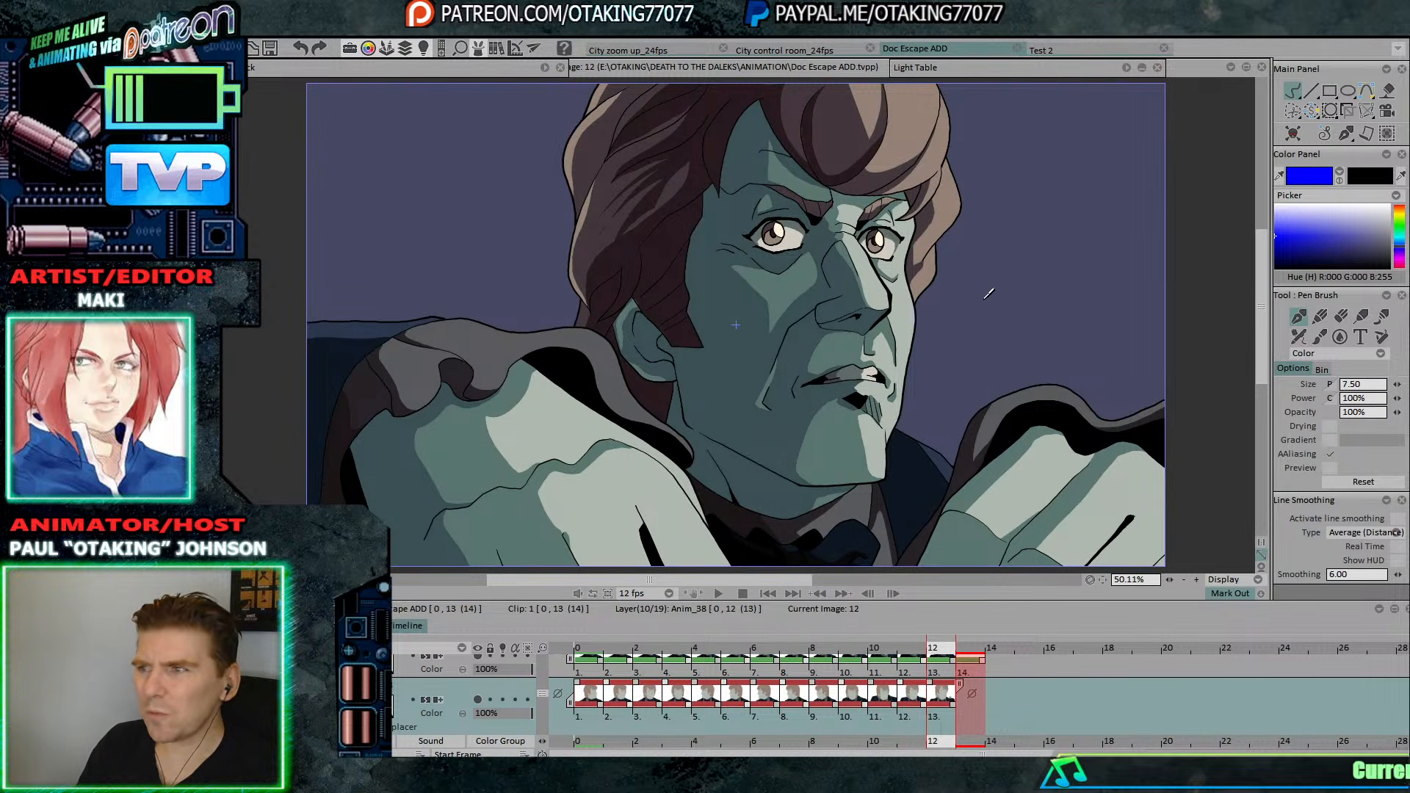
click(719, 594)
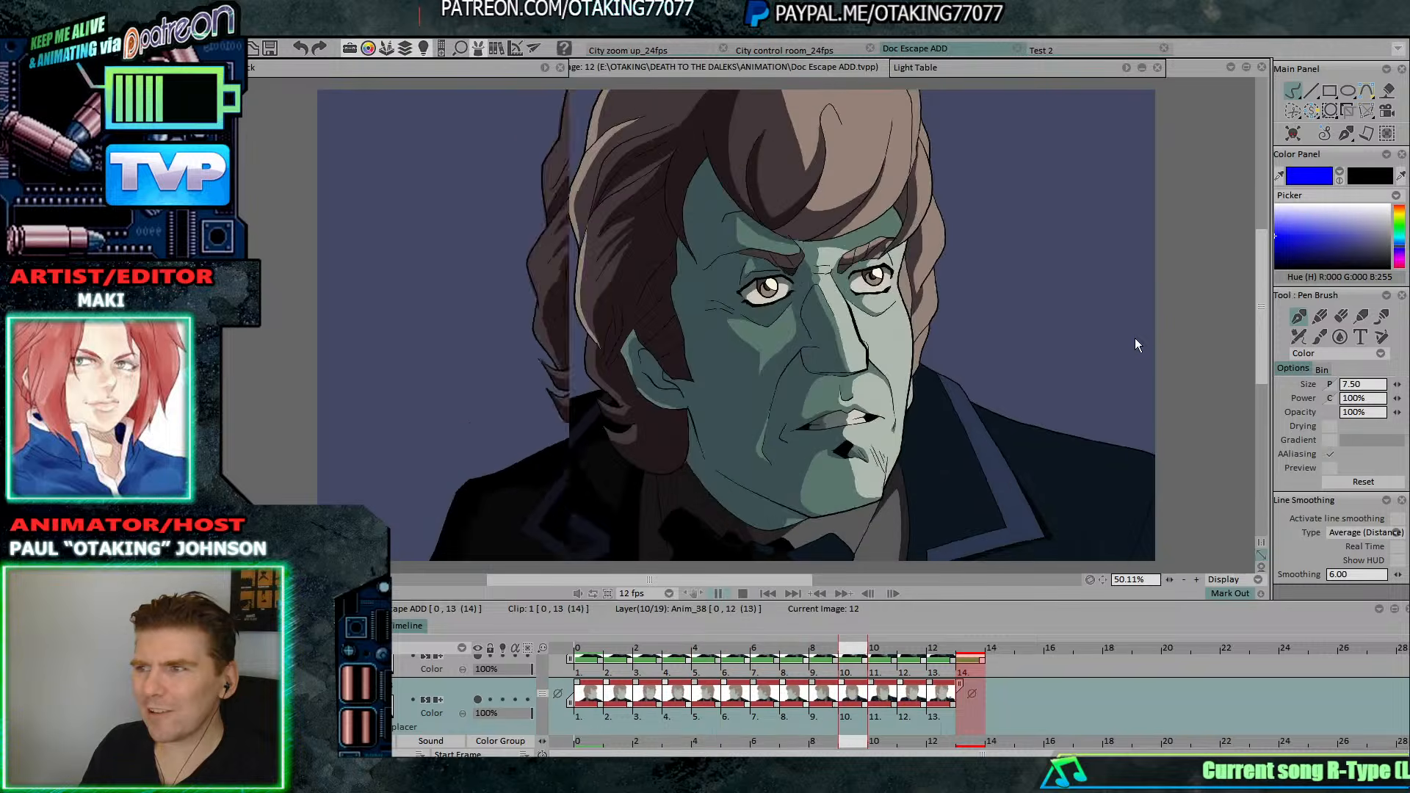
Make the background characters' line, shading and colour layers visible: Anim_31, the Doc Escape ADD layer below it and Anim_41.
key(Down)
key(Down)
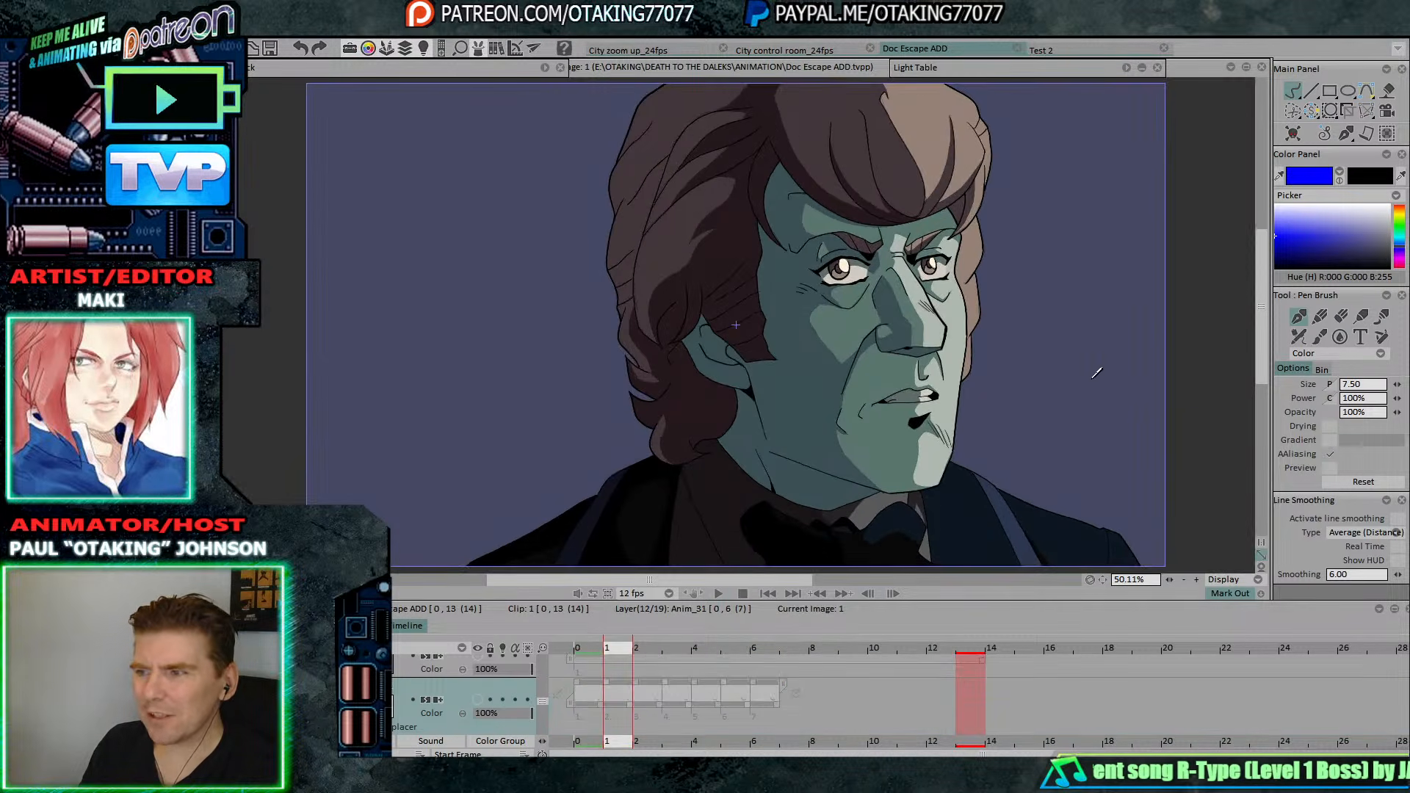
click(477, 700)
key(Down)
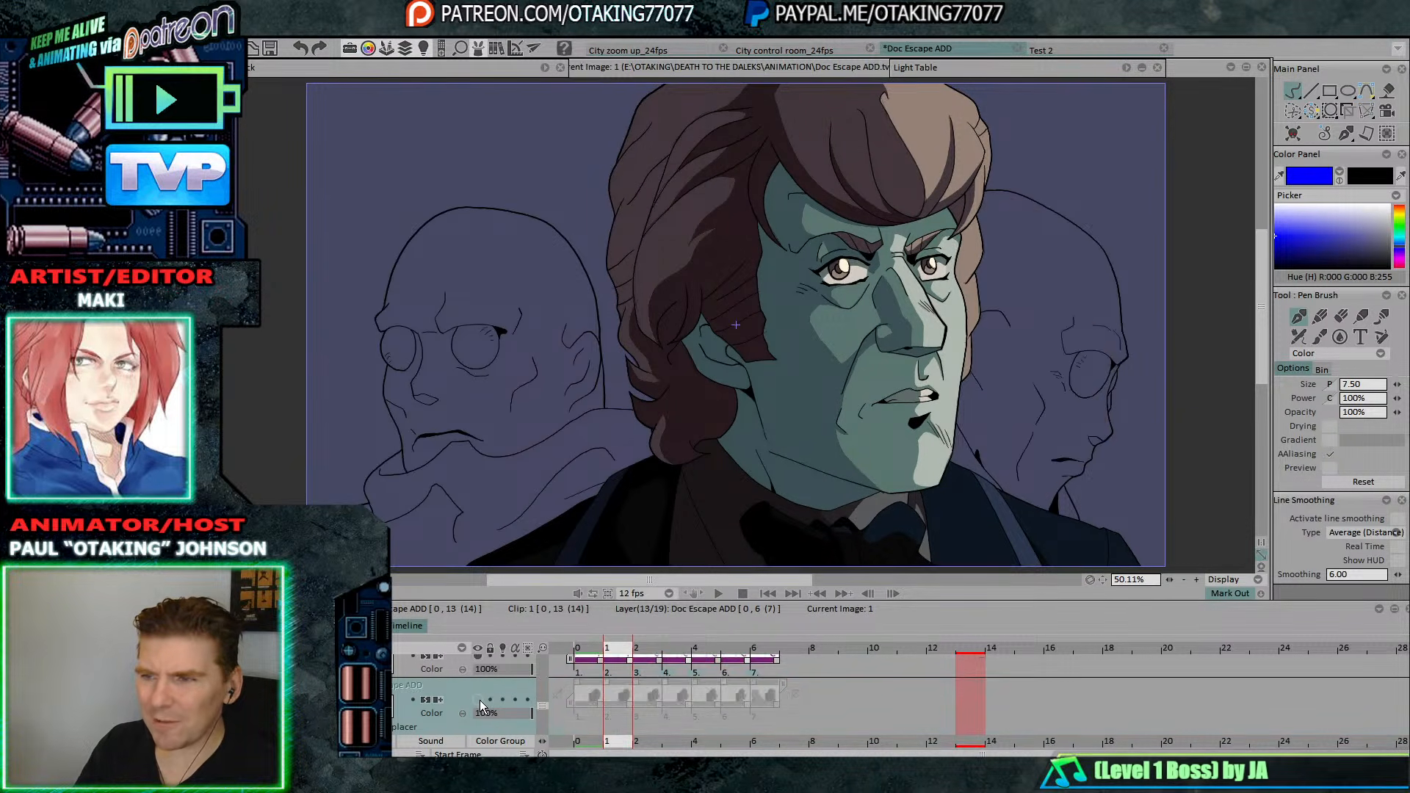
click(477, 701)
key(Down)
click(477, 700)
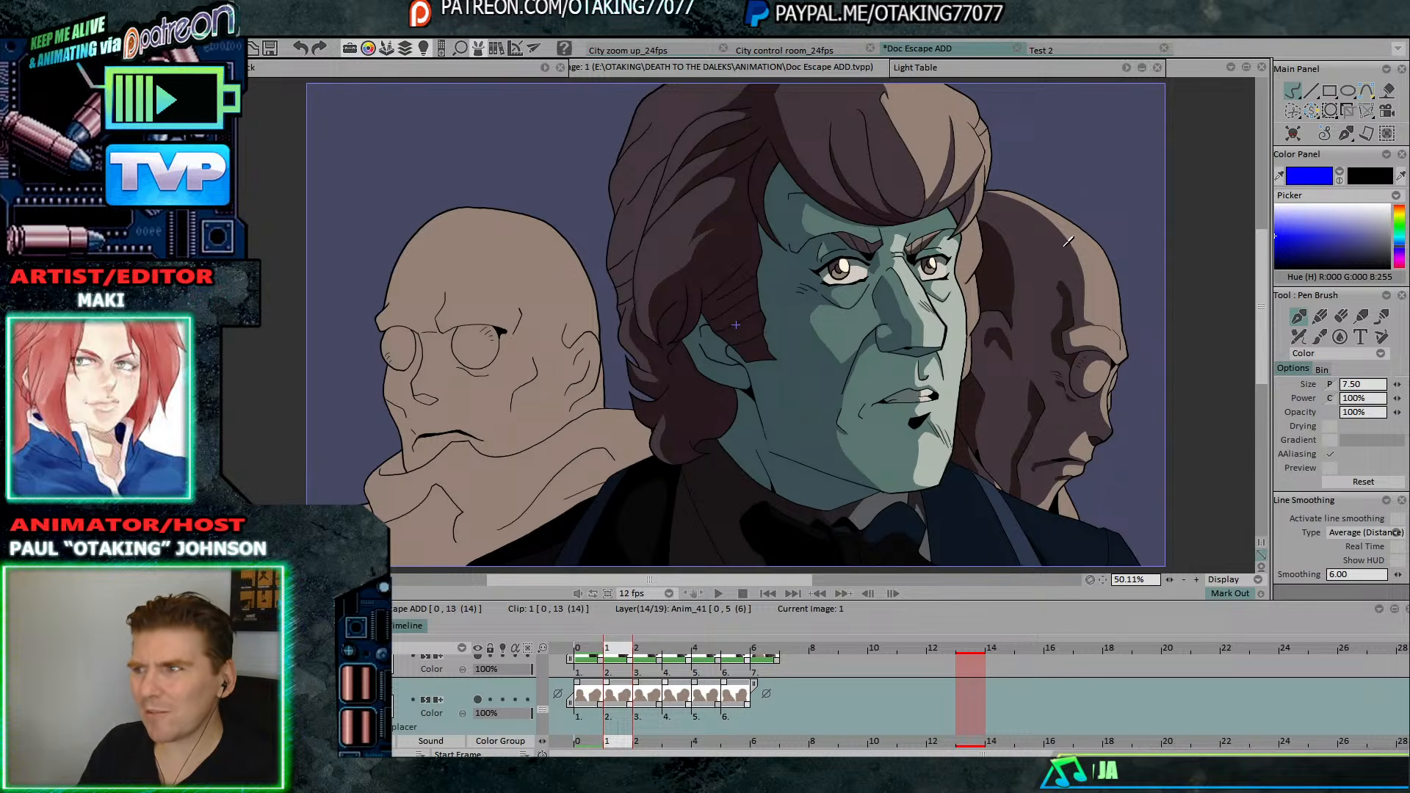
Set the clip's mark-out at frame 6 and play back the shortened head turn with the background characters.
click(721, 593)
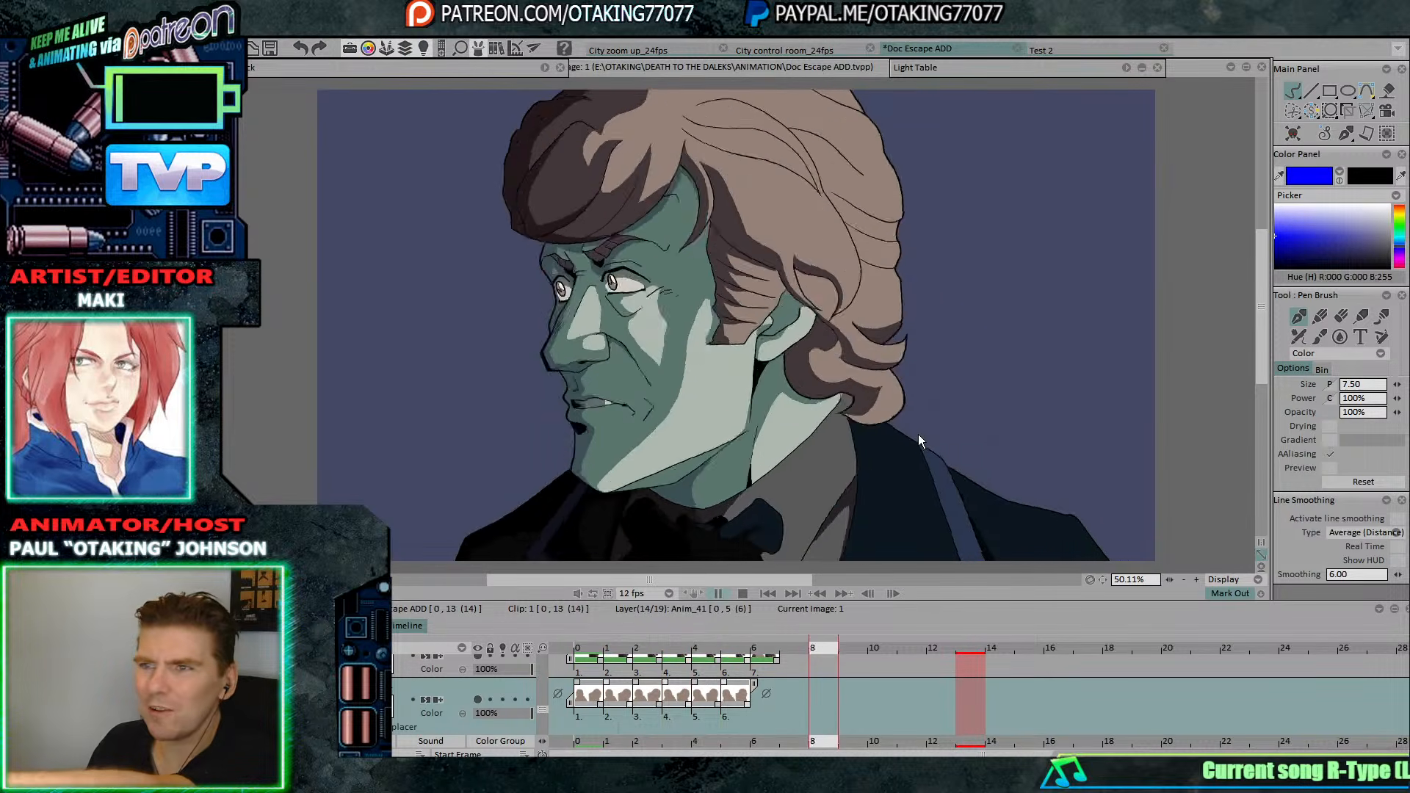
click(754, 646)
click(756, 643)
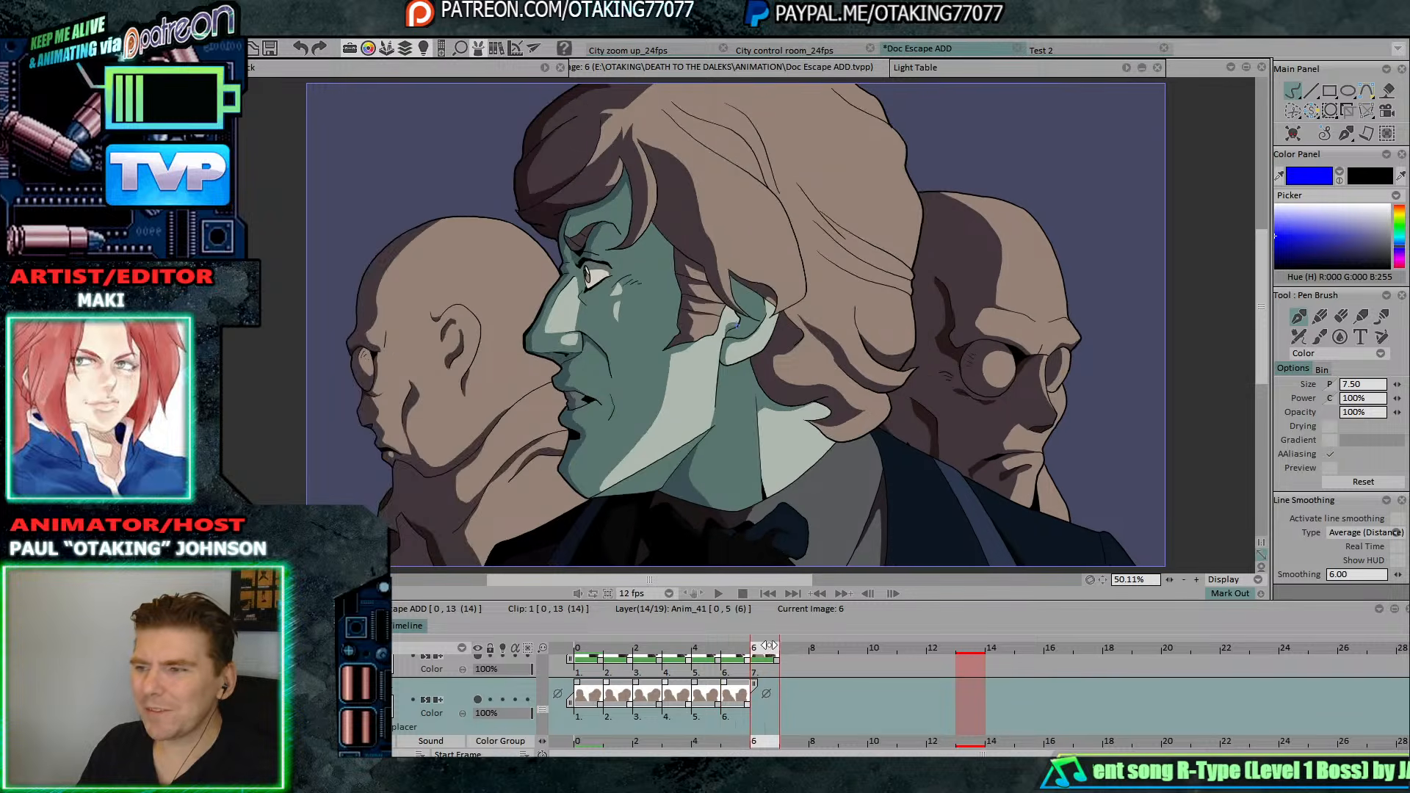
click(718, 593)
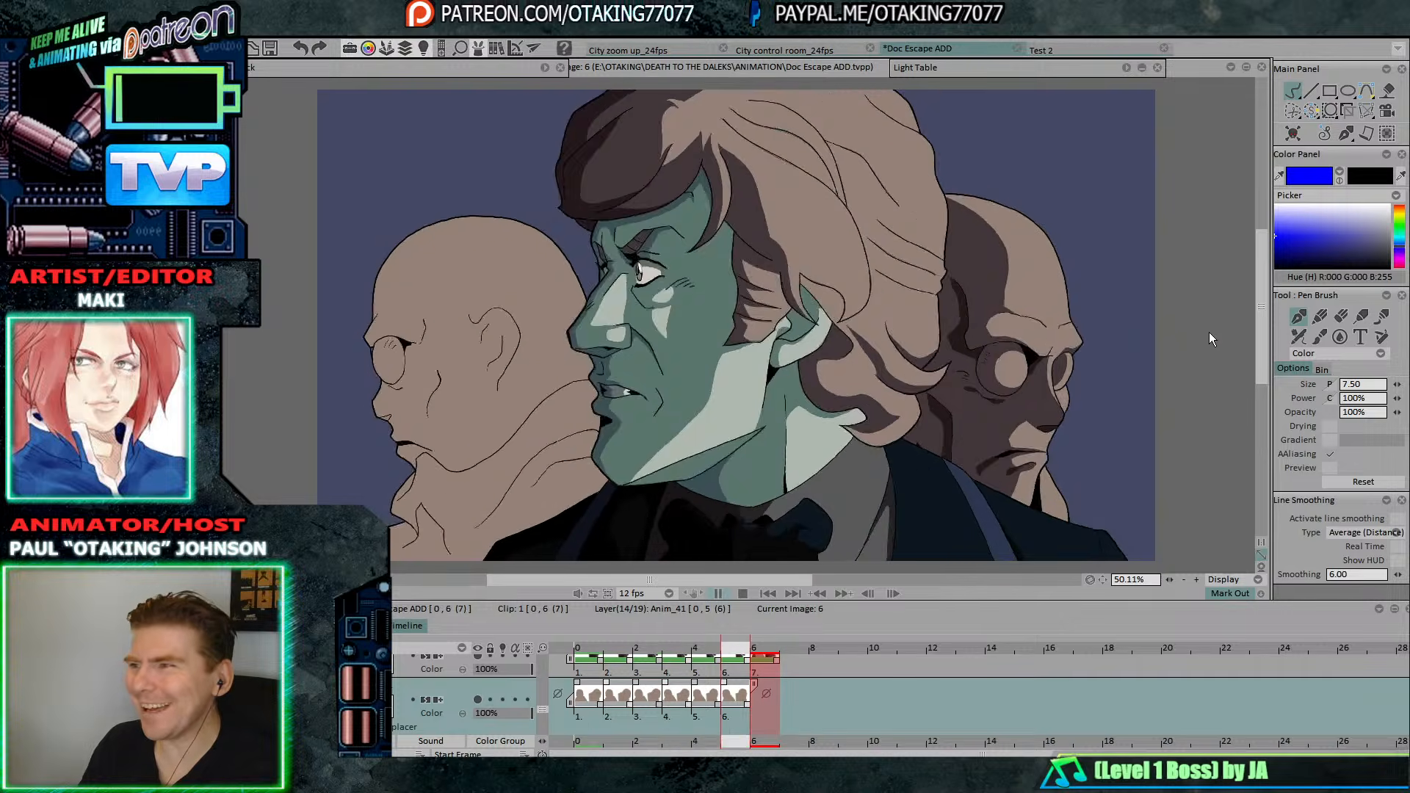
key(Return)
Hide the Doctor's line, shading and colour layers, from Anim_36 up through the Doc Escape ADD layer, Anim_25 and Anim_24.
key(Up)
key(Up)
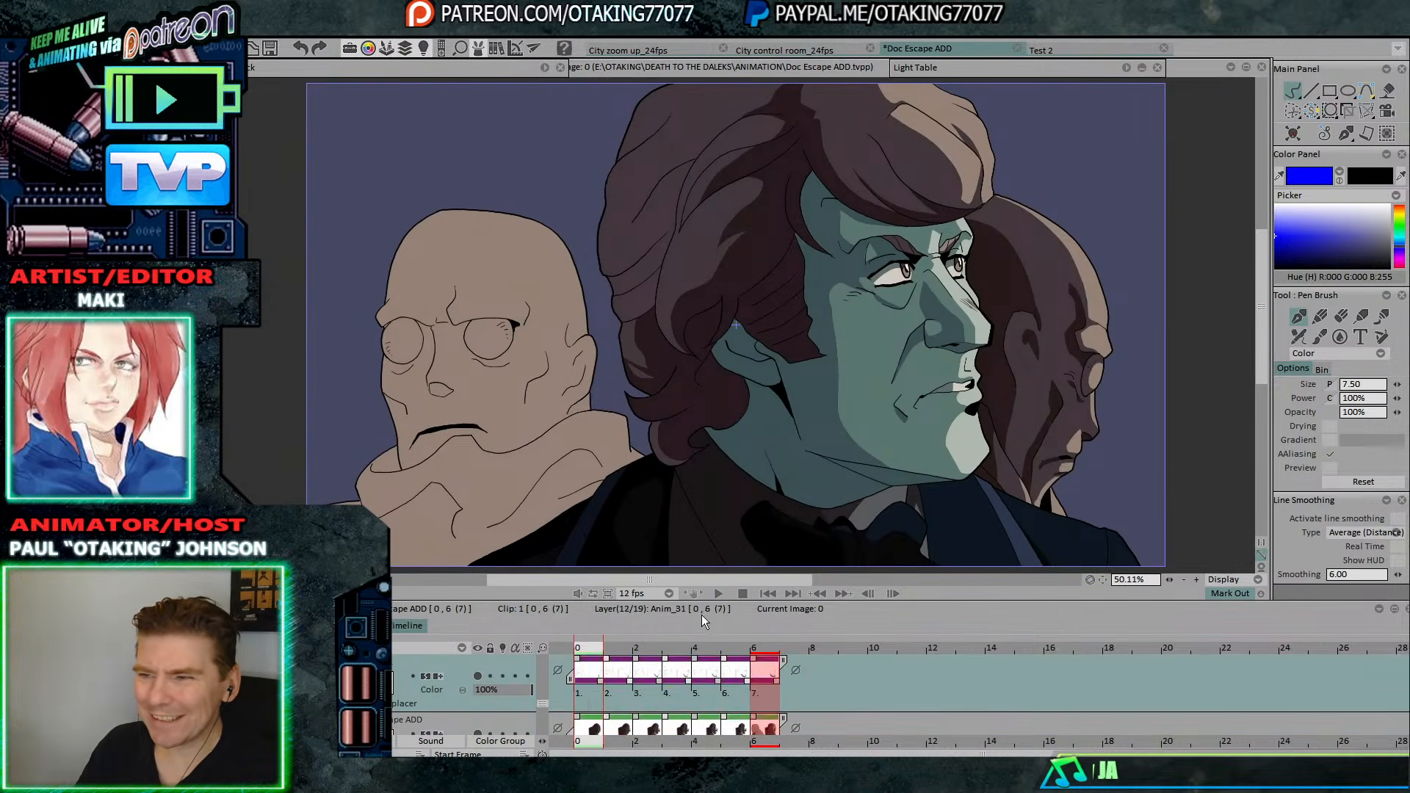
key(Up)
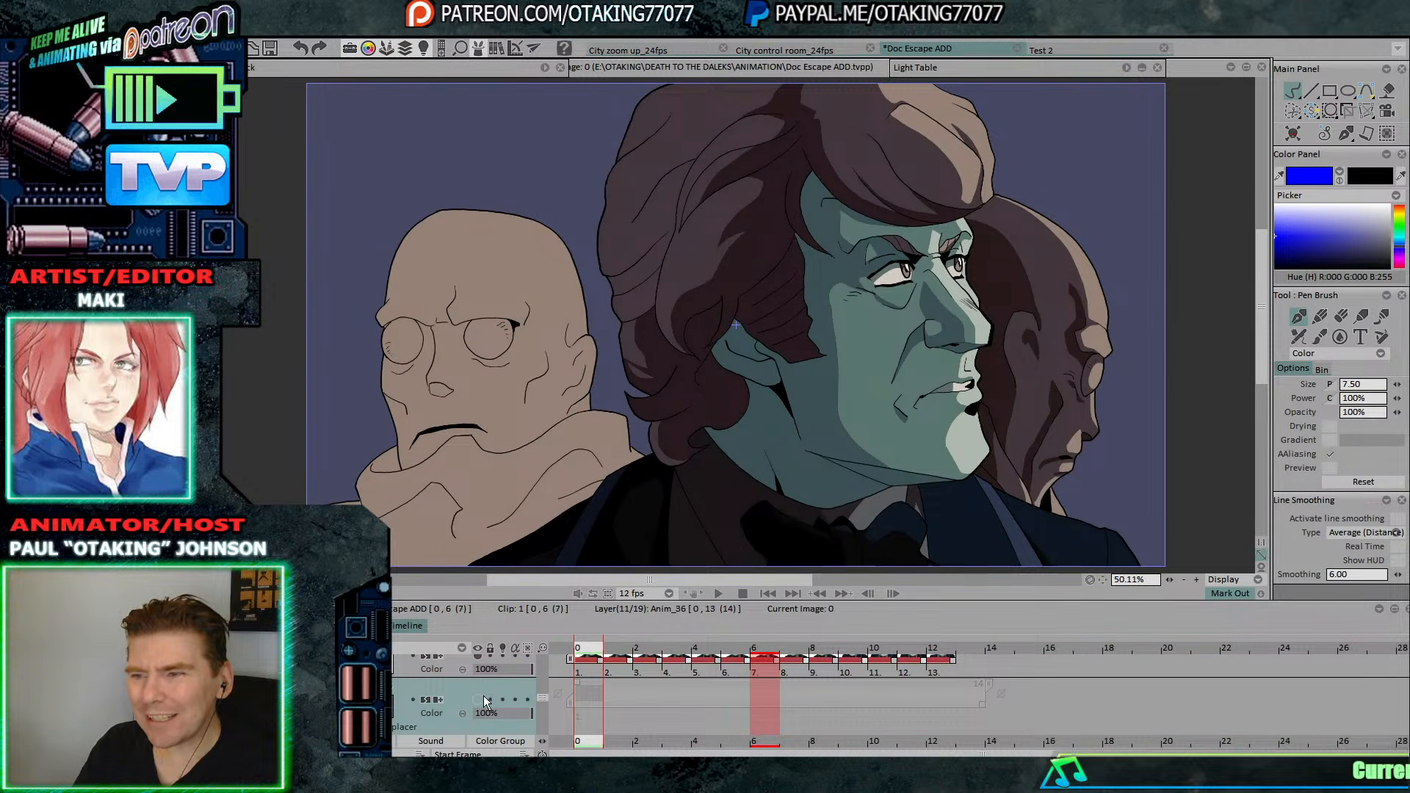
key(Up)
key(Up)
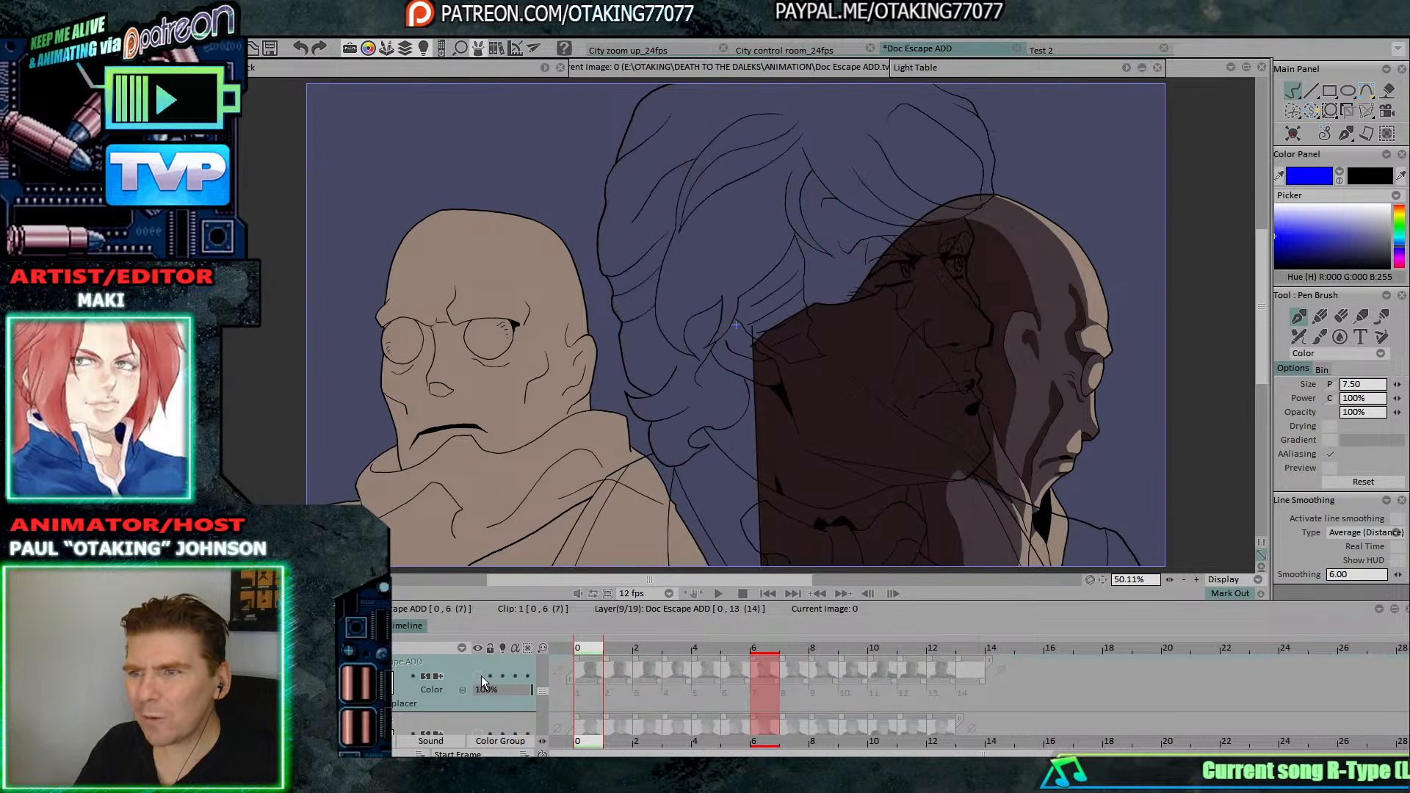
key(Up)
key(Up)
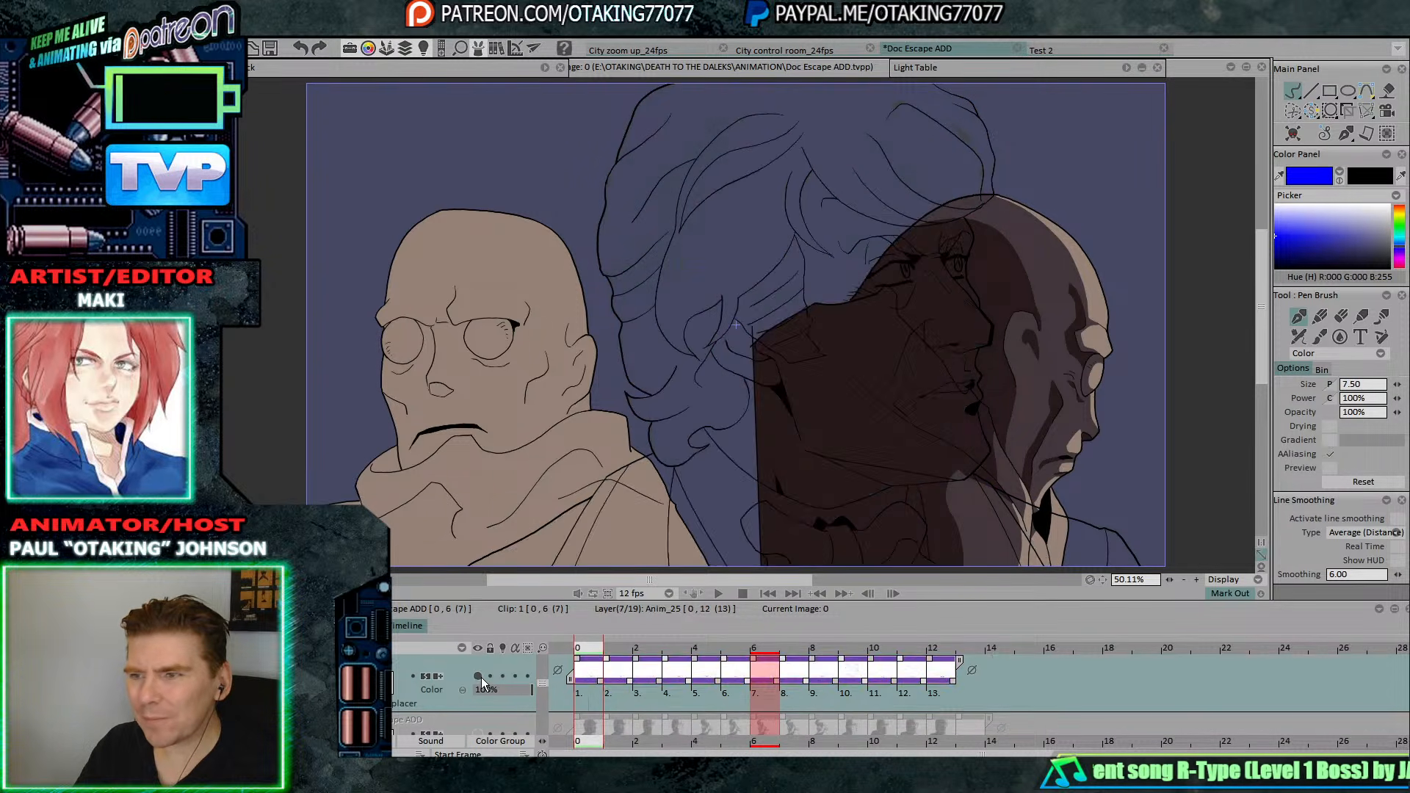
key(Up)
key(Up)
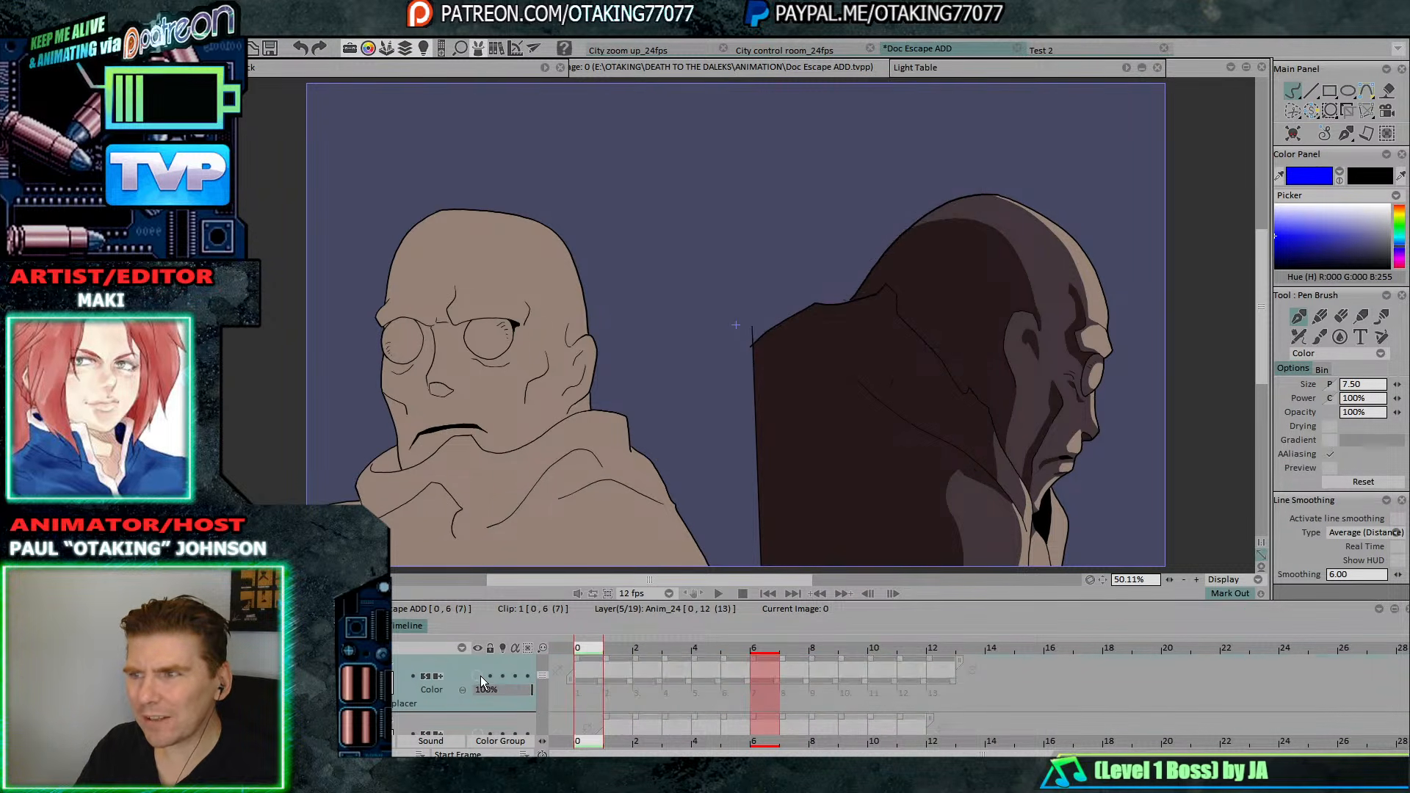
Pick the dark shadow colour R66 G54 B60 from the right character's face and select the Doc Escape ADD layer below Anim_31.
key(Down)
key(Down)
key(Down)
key(Down)
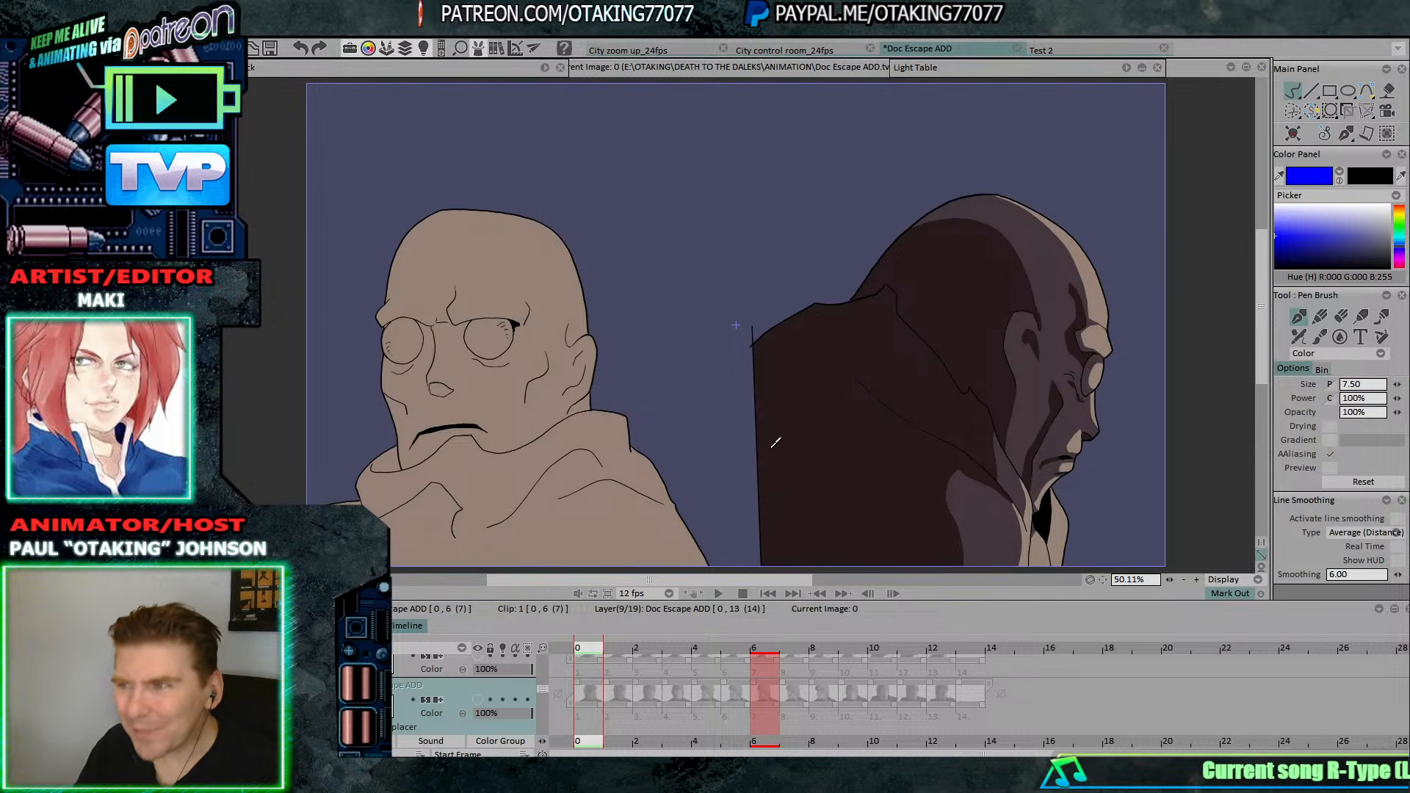
drag(810, 449, 939, 346)
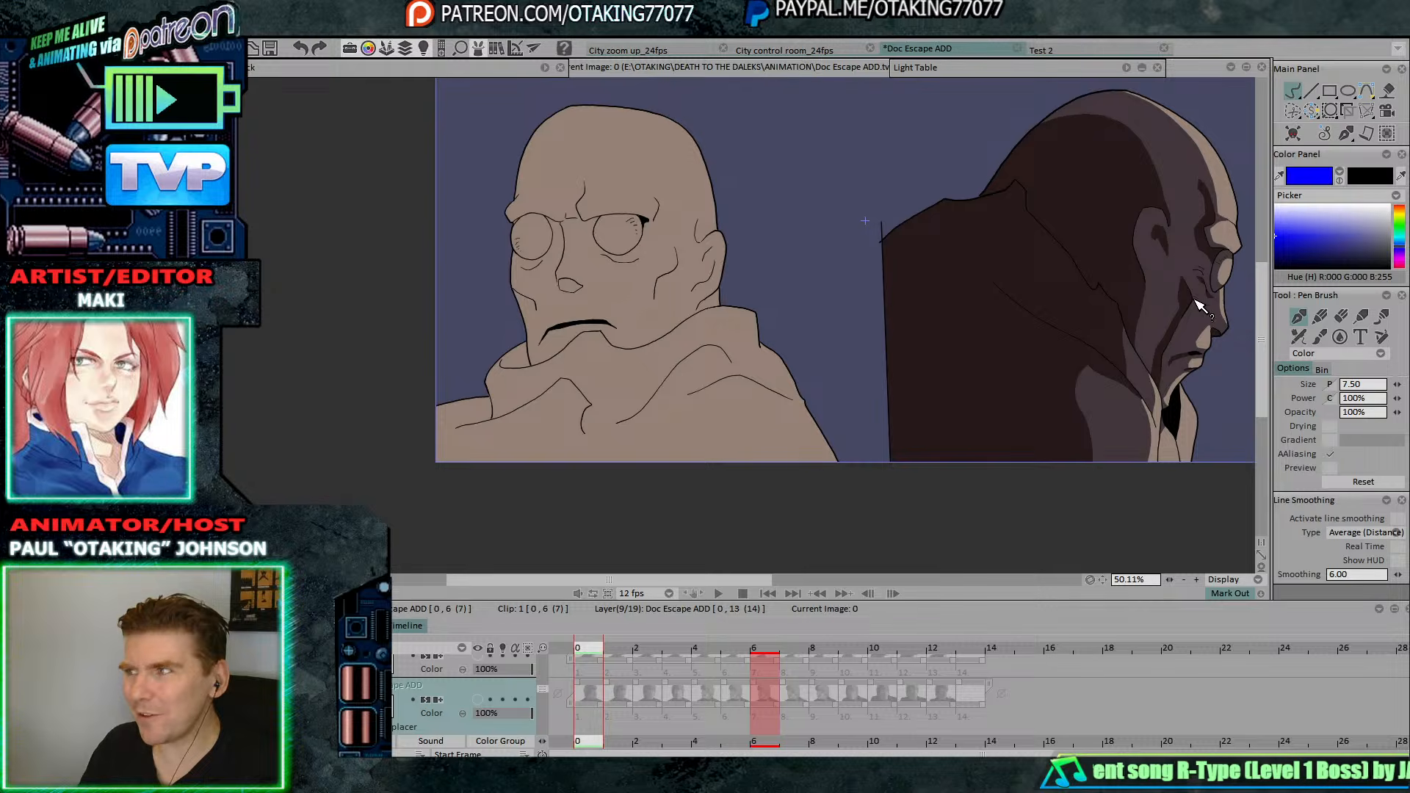
click(1167, 276)
key(Down)
key(Down)
key(Down)
key(Down)
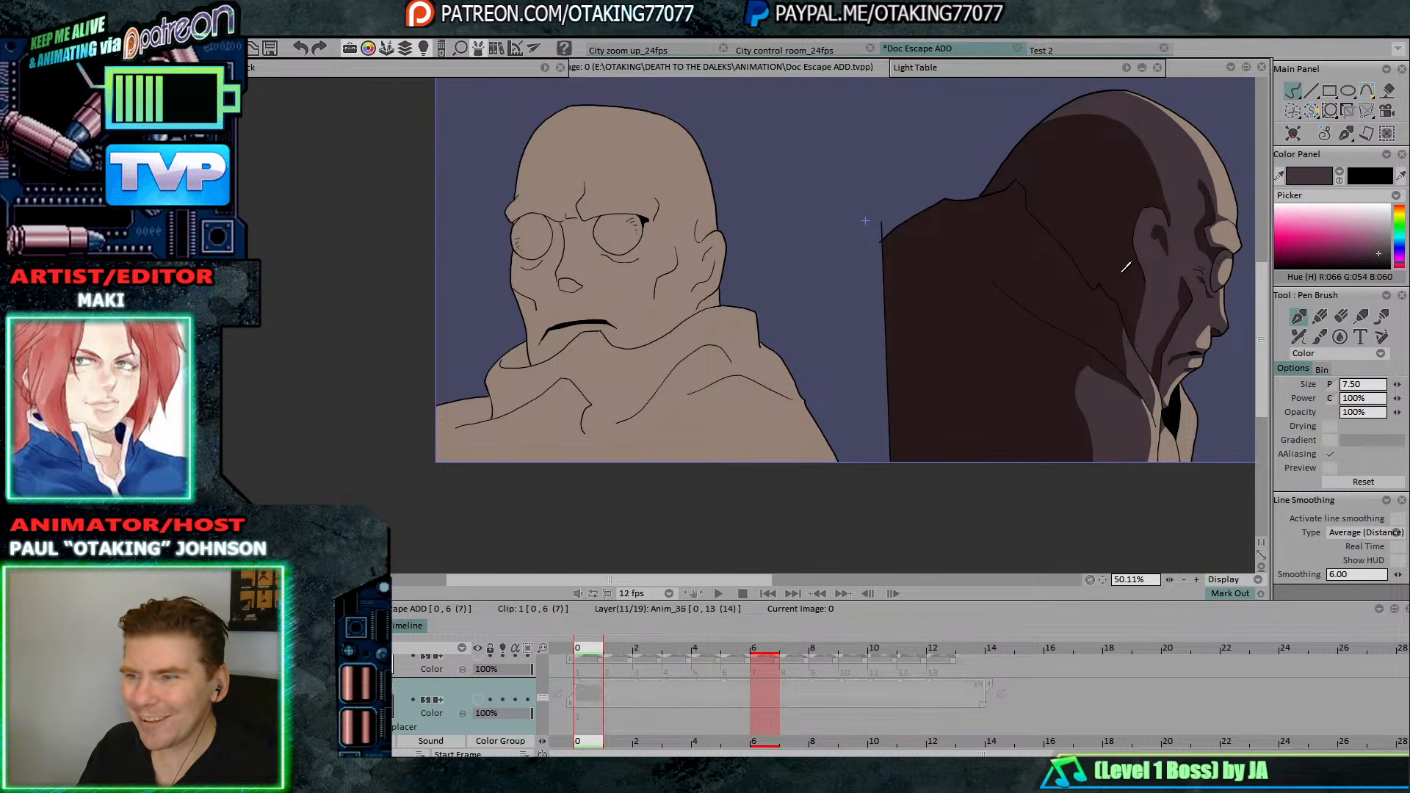
Go to frame 6 and examine the shadow shapes along the left character's collar and shoulder folds.
key(Right)
key(Right)
key(Right)
key(Right)
key(Right)
key(Right)
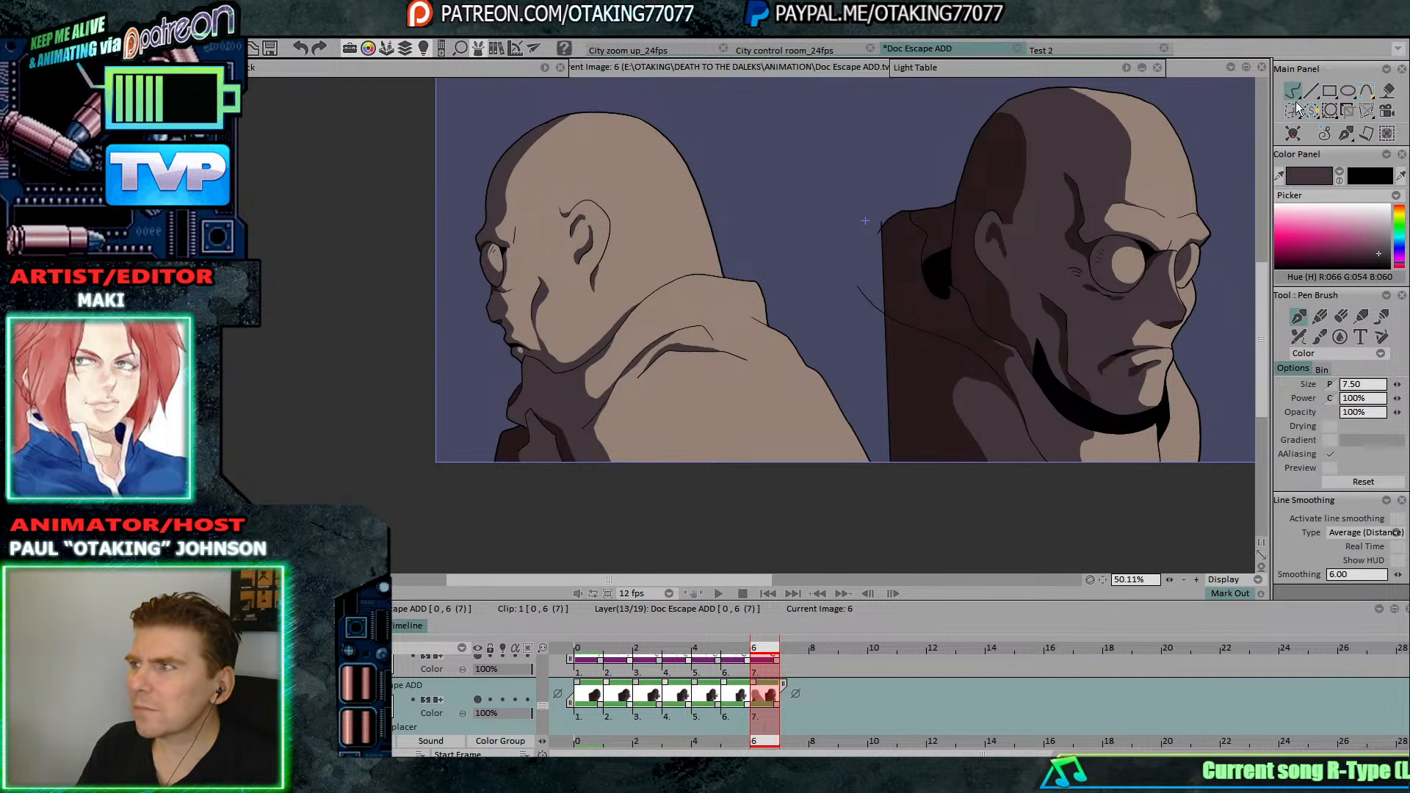
scroll(830, 327, up, 3)
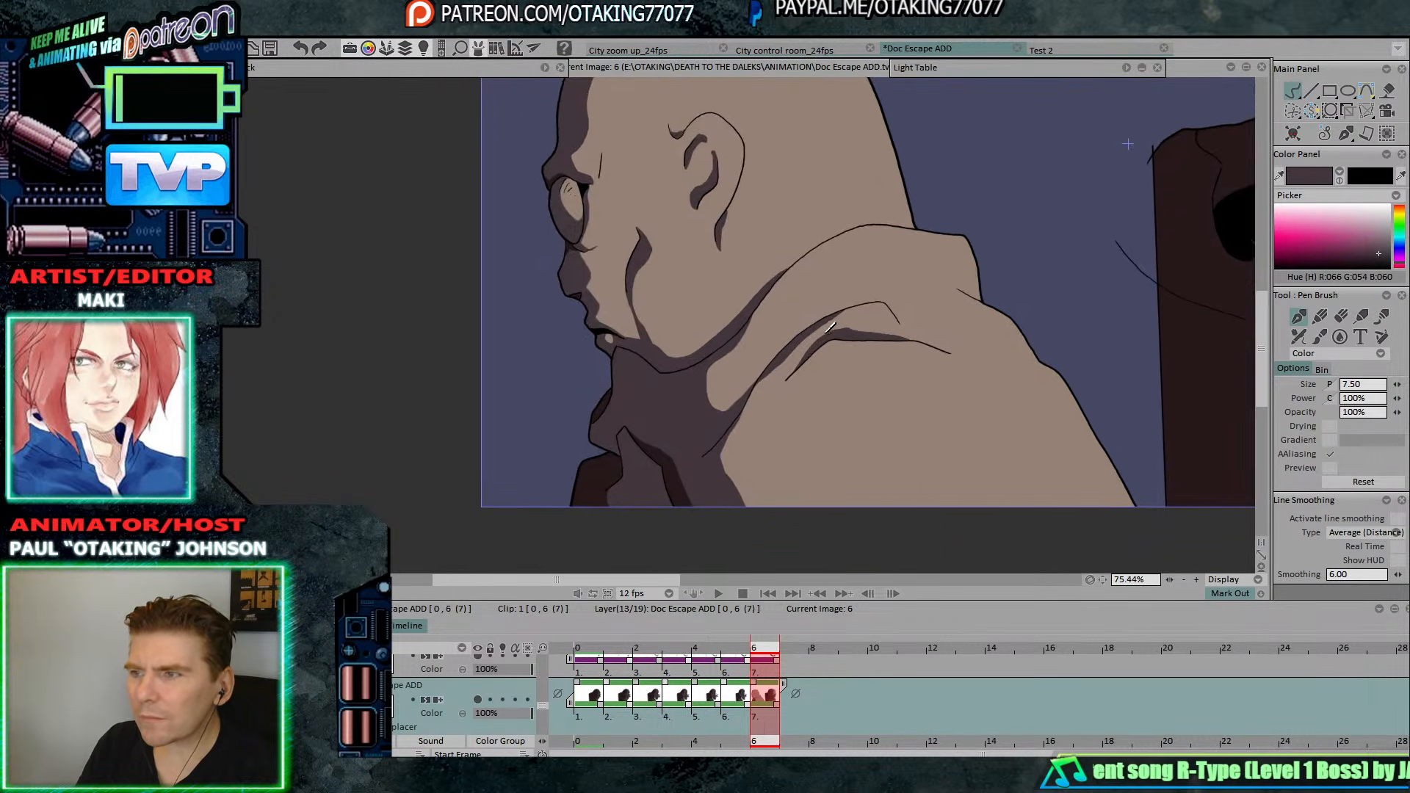
scroll(830, 326, up, 4)
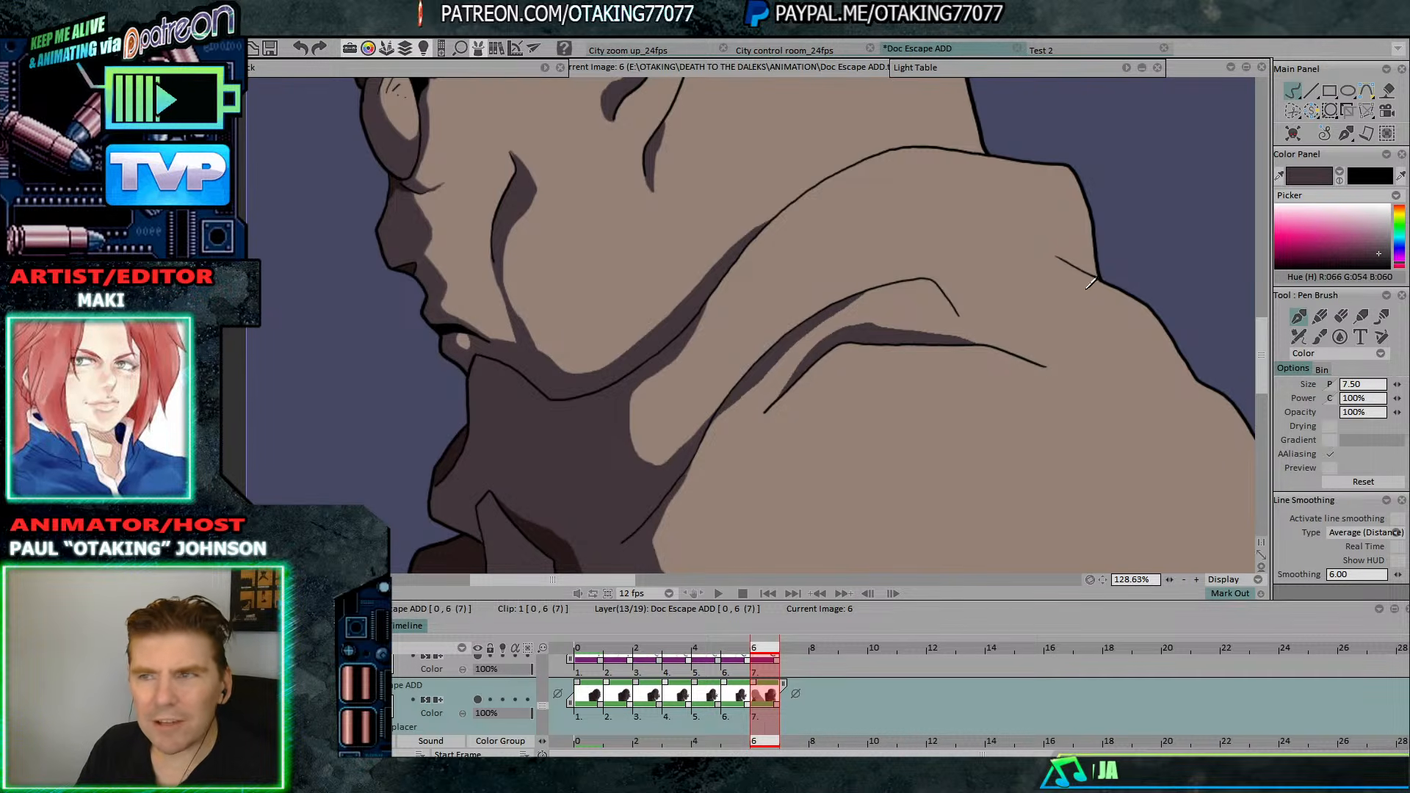
scroll(1090, 283, down, 6)
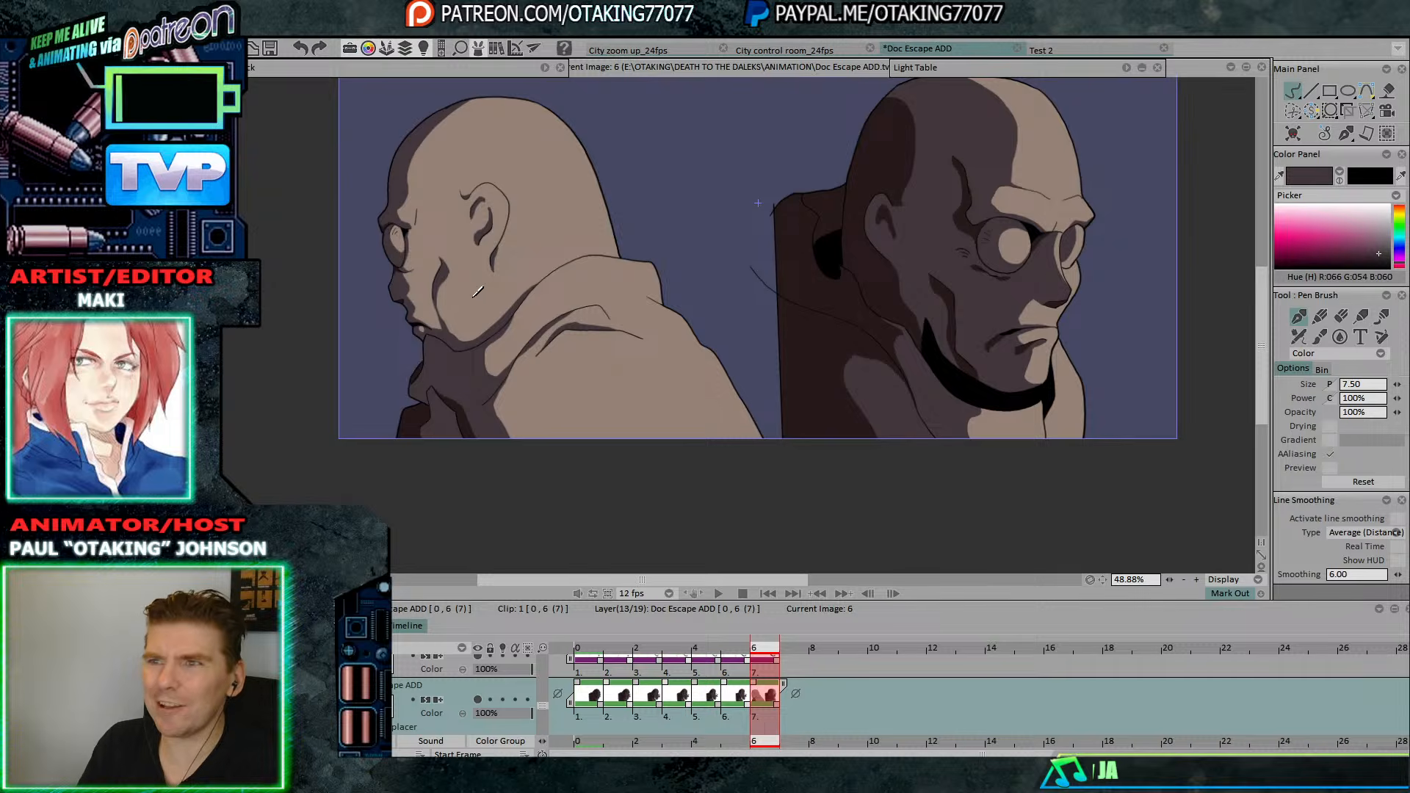
scroll(478, 292, up, 6)
drag(771, 514, 887, 362)
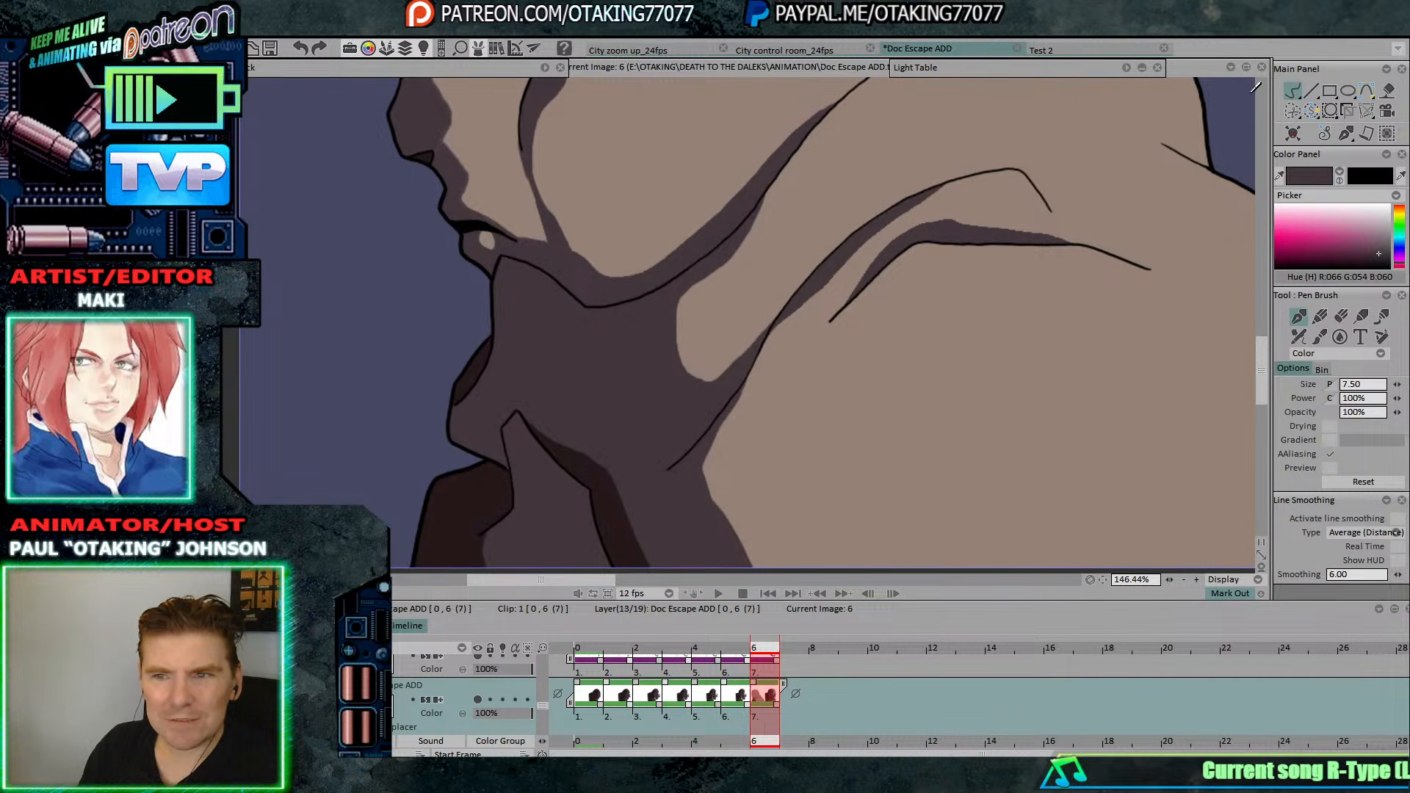
drag(1050, 237, 1008, 274)
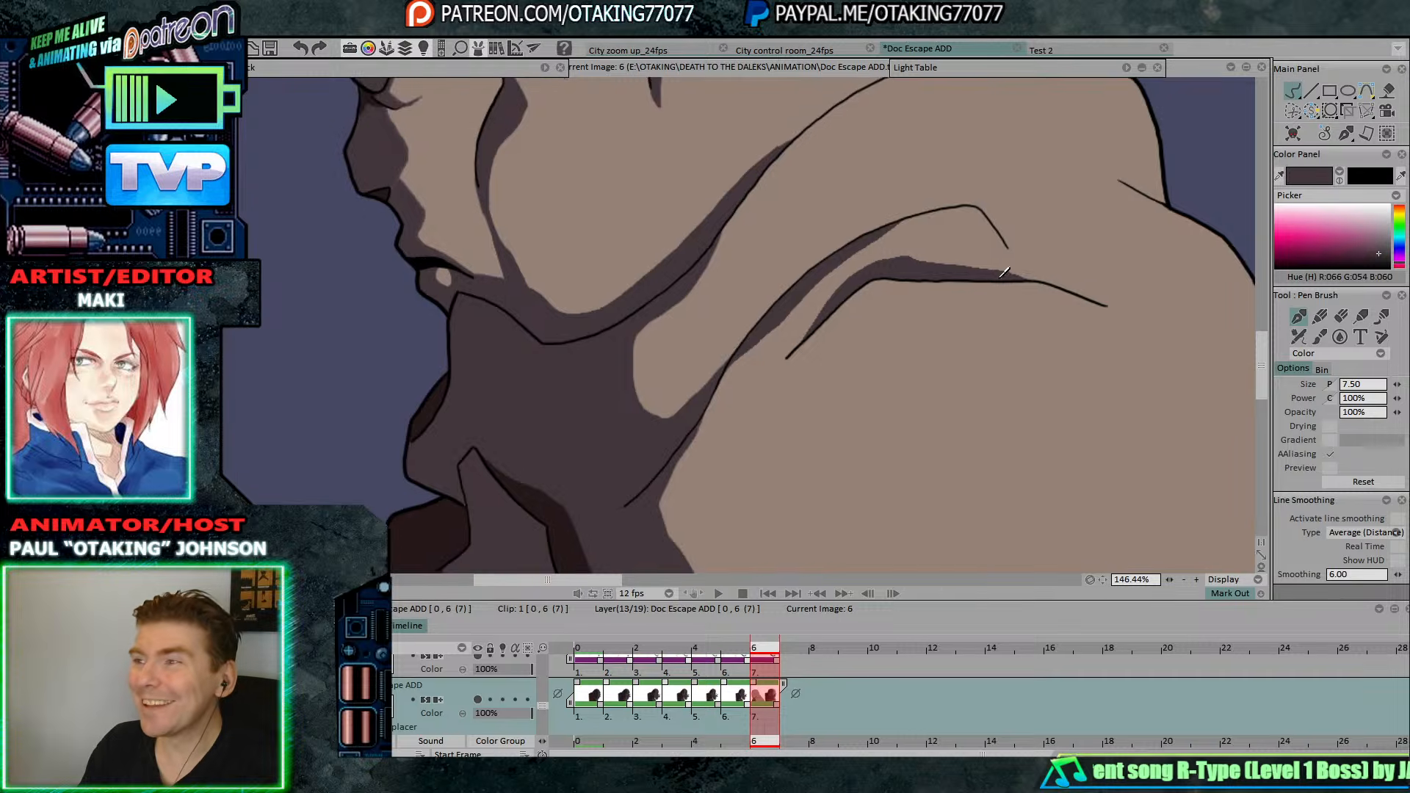
scroll(1014, 286, up, 3)
drag(1048, 318, 887, 398)
scroll(887, 398, down, 1)
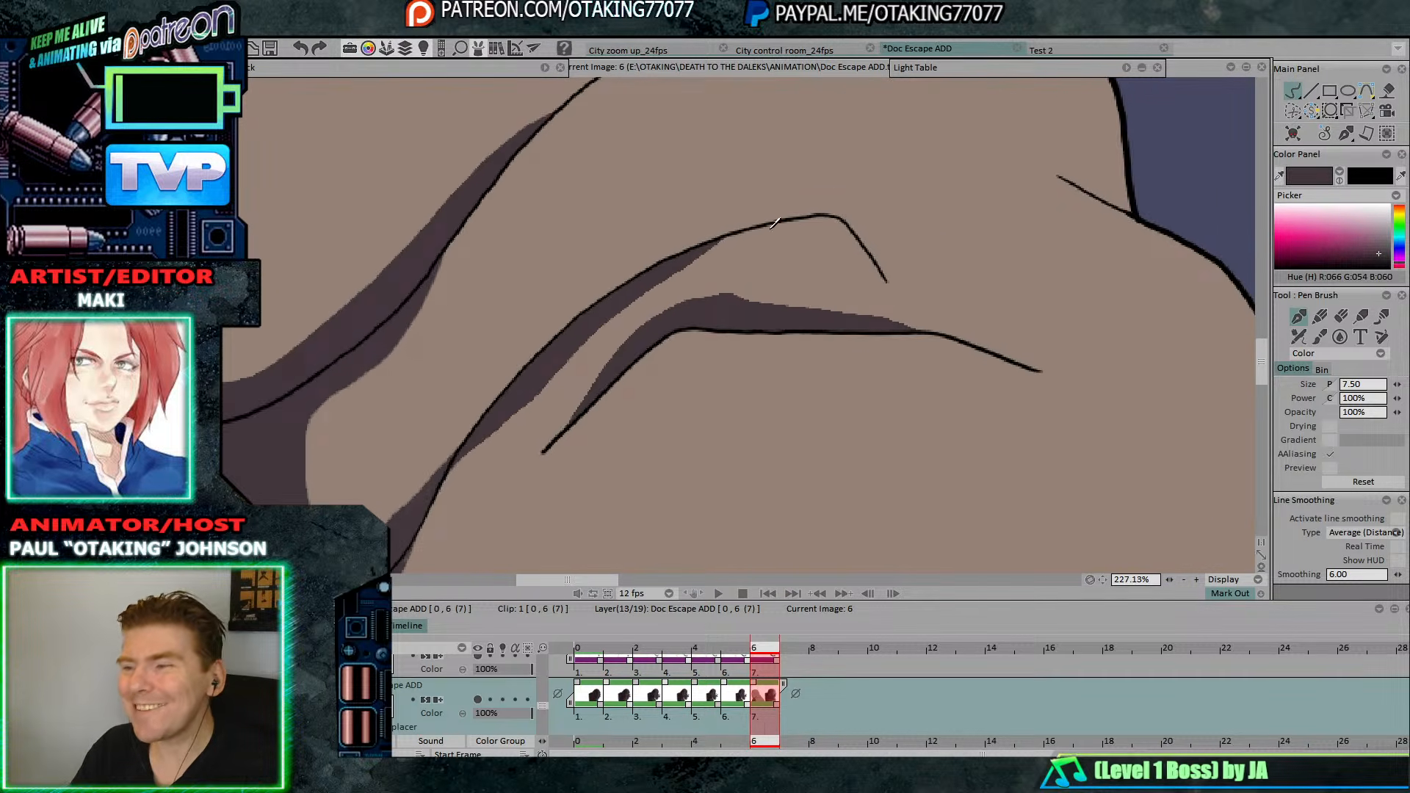
Flip against frame 6, draw the shadow's upper edge above the lower shoulder fold on frame 5, and set the brush size to 3.00.
key(Left)
key(Right)
key(Left)
key(Right)
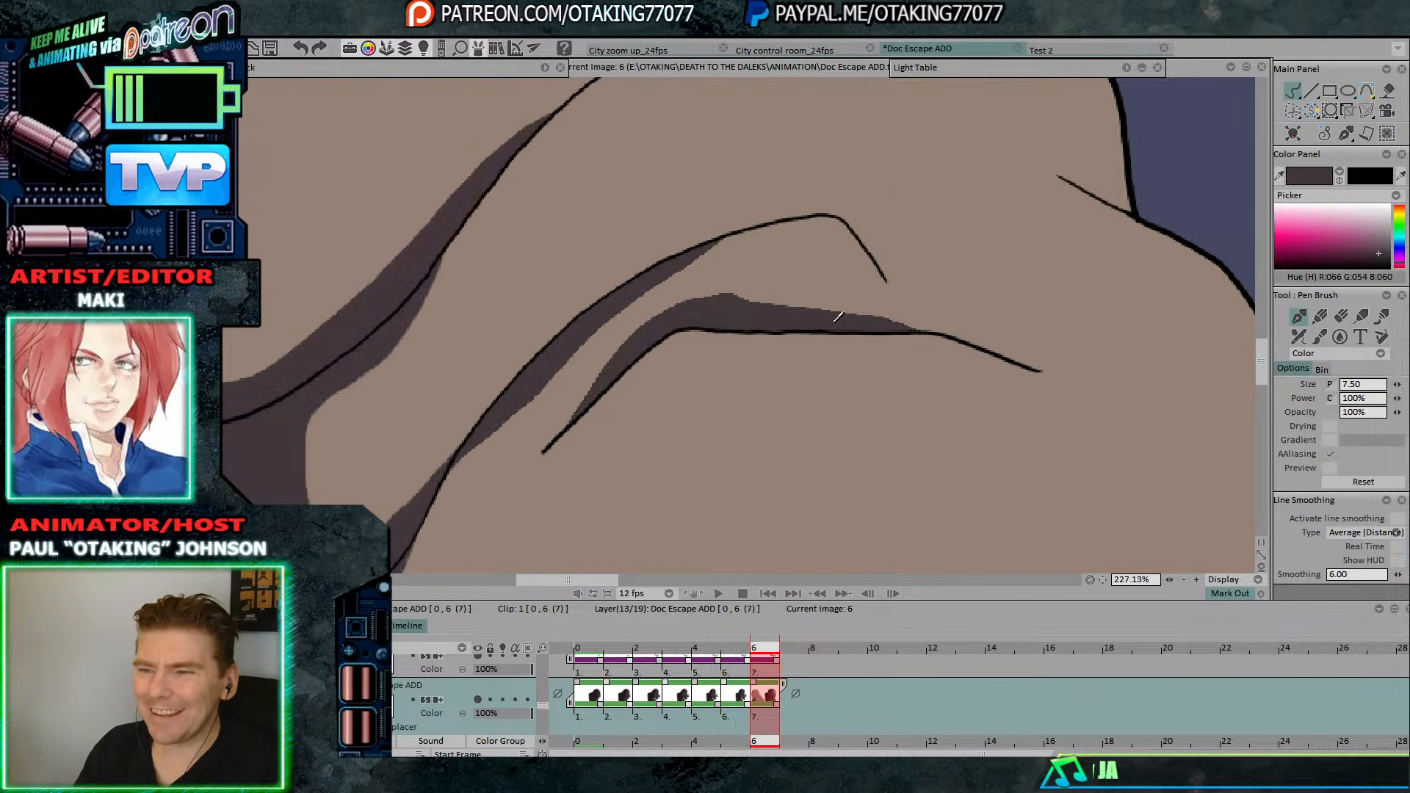
key(Left)
key(Right)
key(Left)
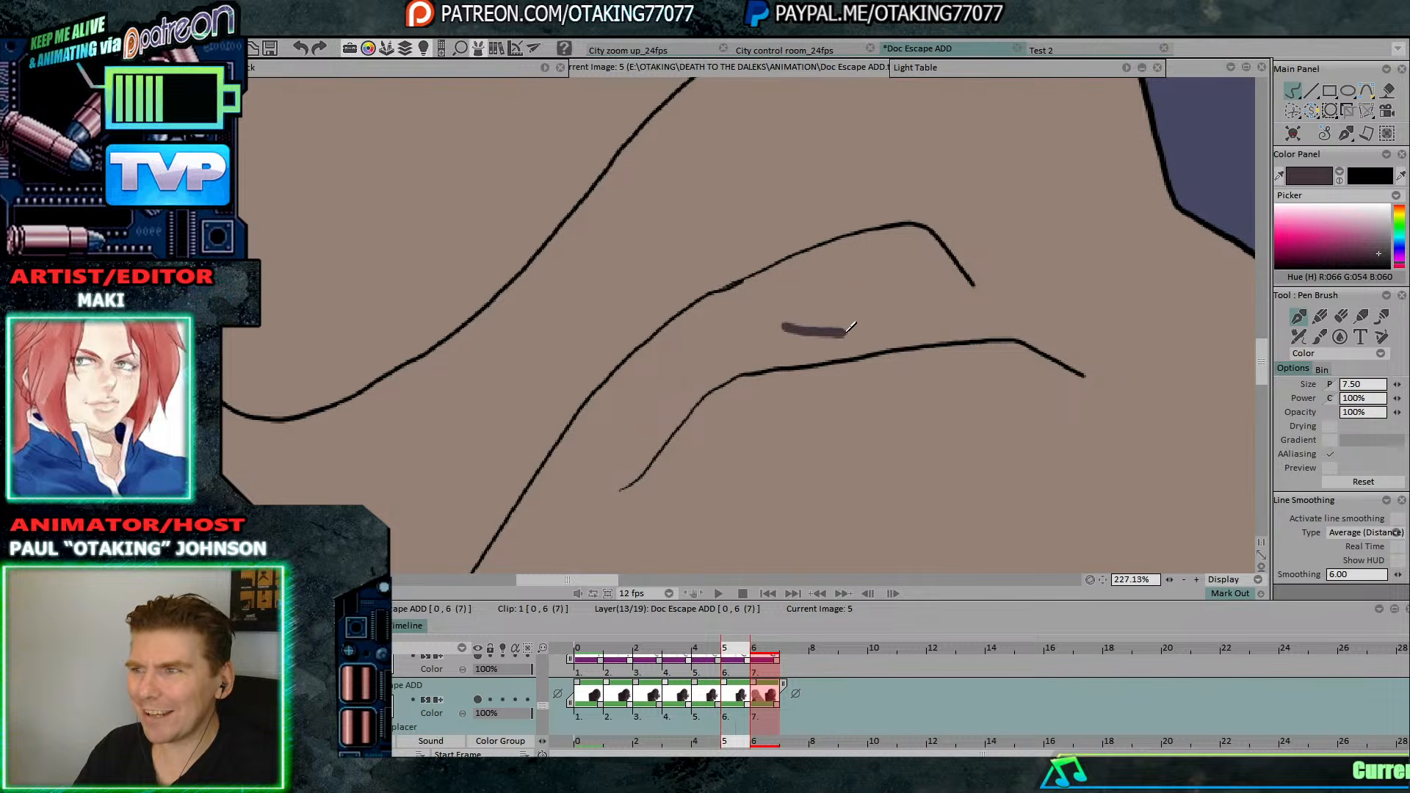
drag(1398, 384, 1388, 386)
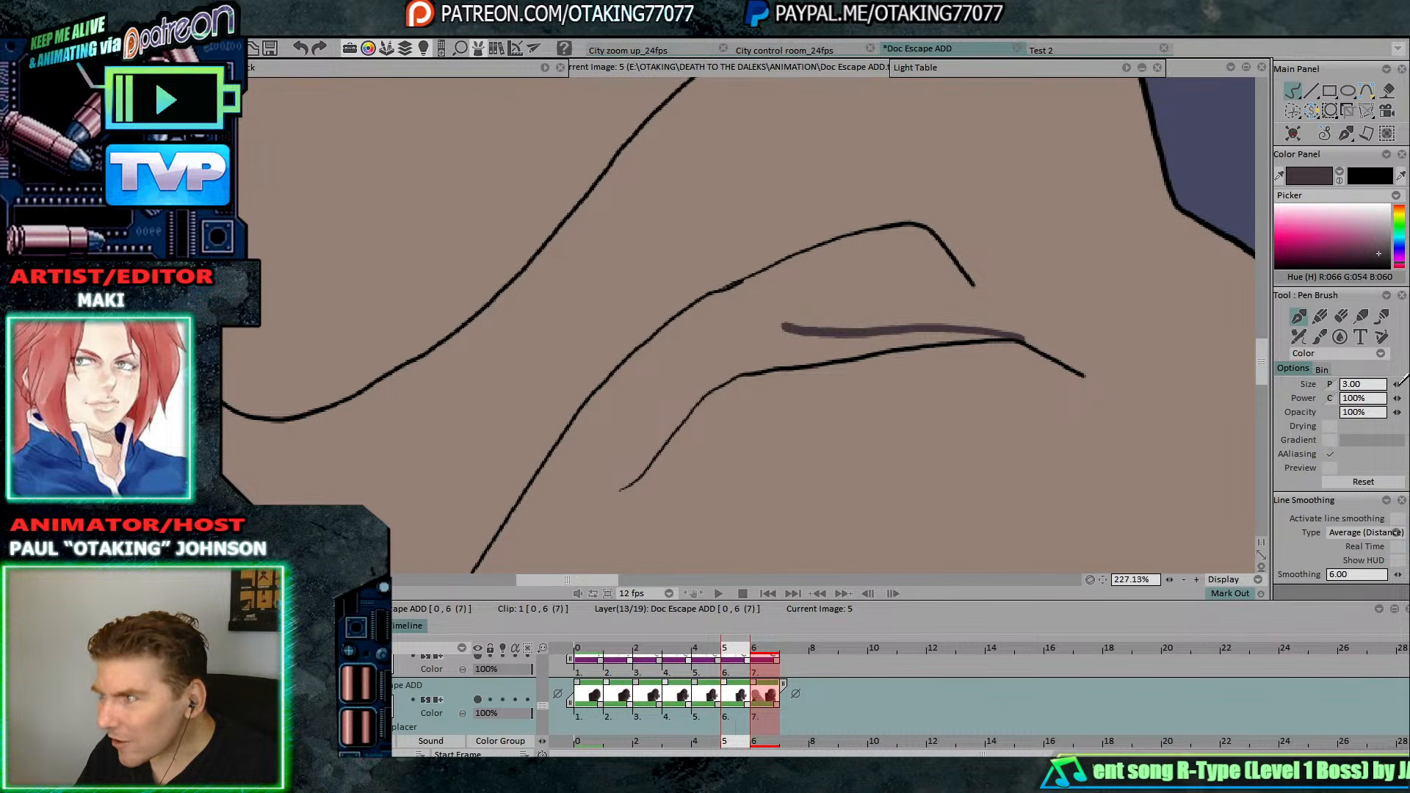
Complete the left side of the shoulder-fold shadow outline on frame 5, flipping against frame 6 to compare the shapes.
key(Right)
key(Left)
key(Right)
key(Left)
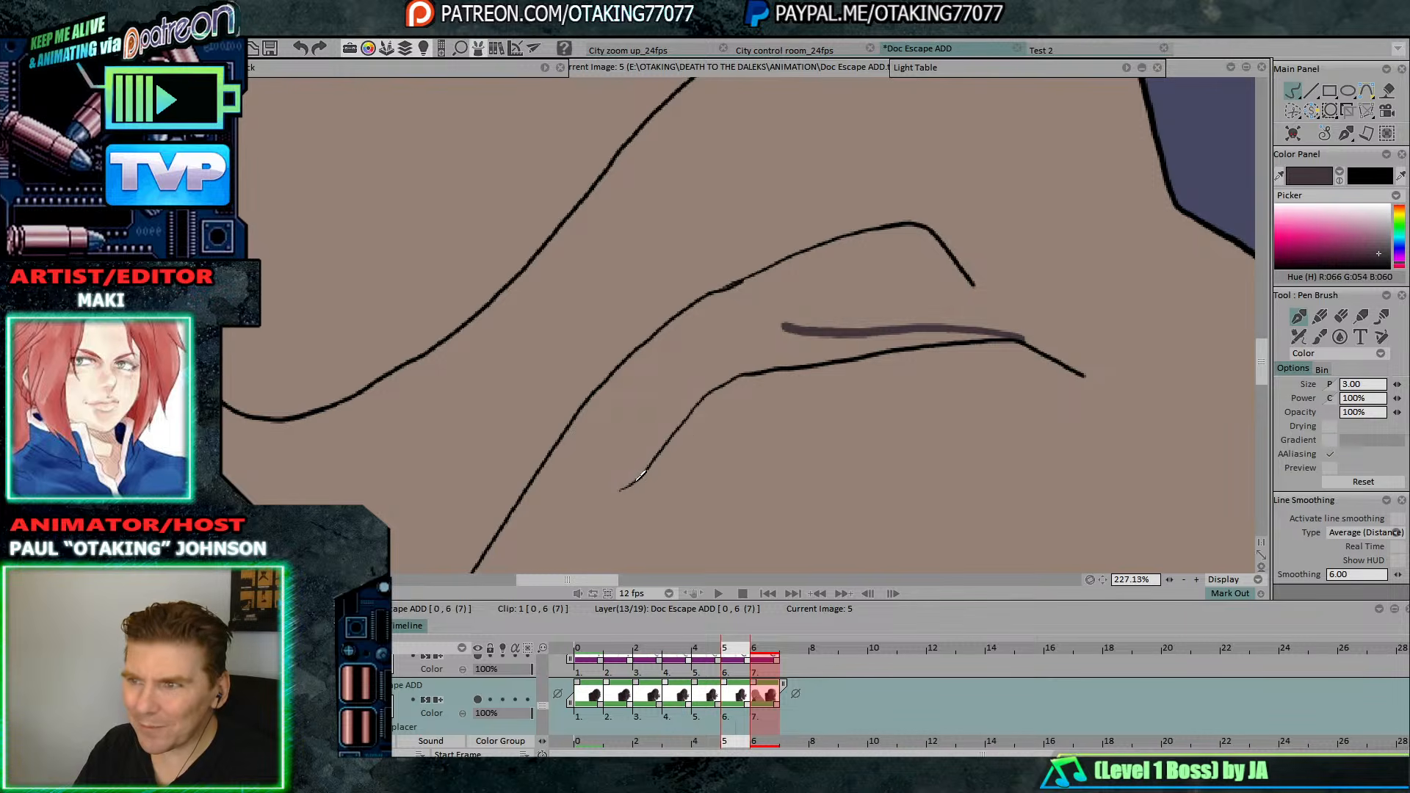
drag(708, 370, 782, 327)
key(Right)
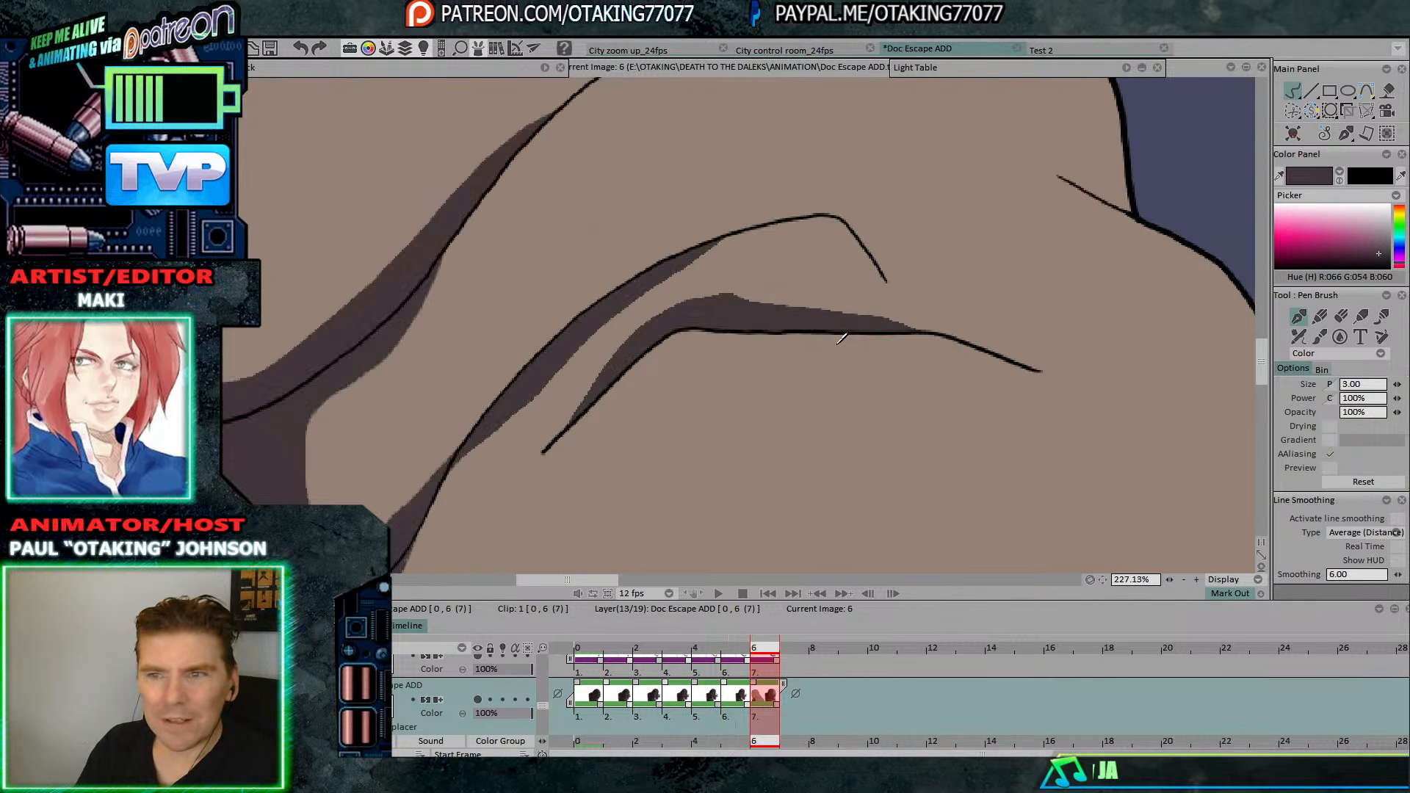
key(Left)
key(Right)
key(Left)
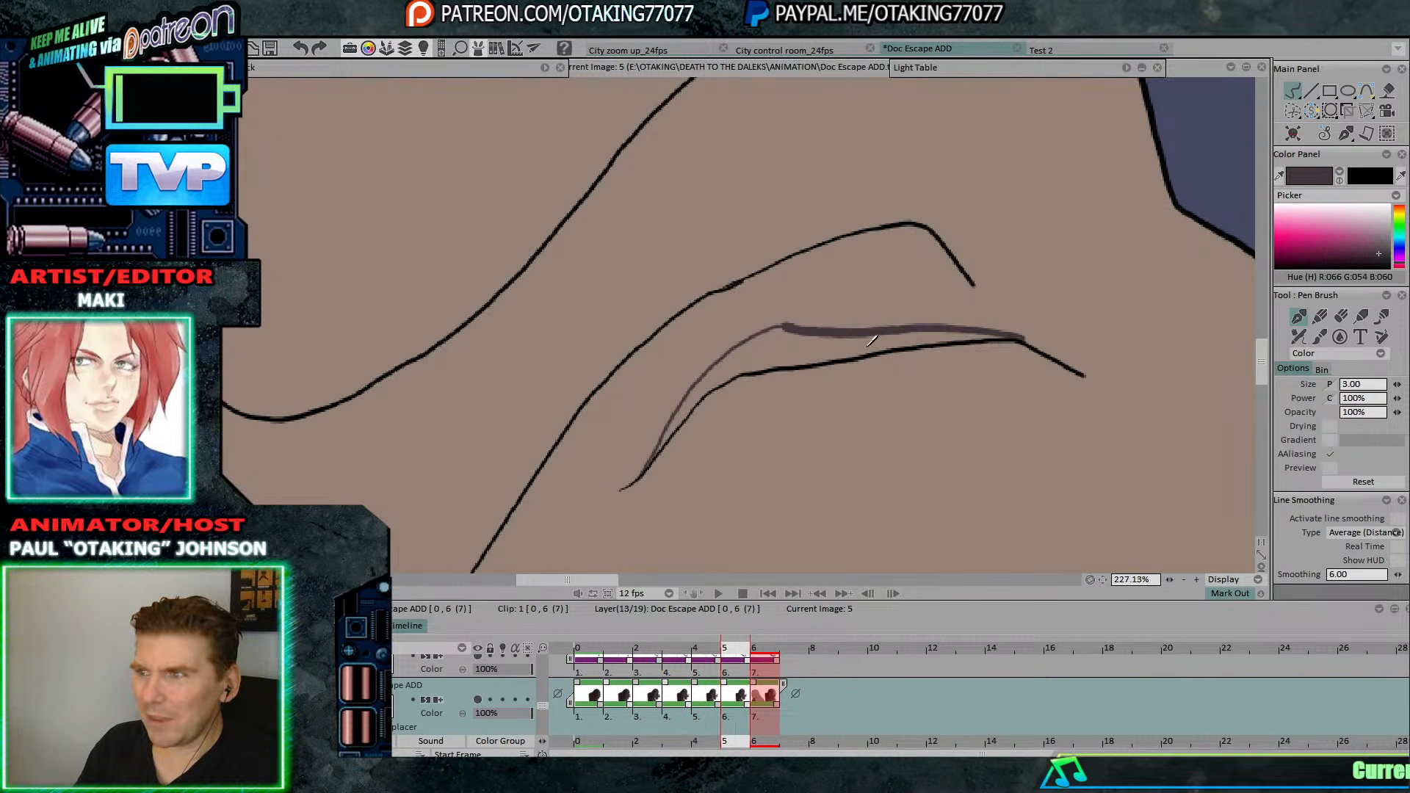
Outline the shadow above the left character's lower shoulder fold on frame 4, matching the shape drawn on frame 5.
key(Right)
key(Left)
key(Left)
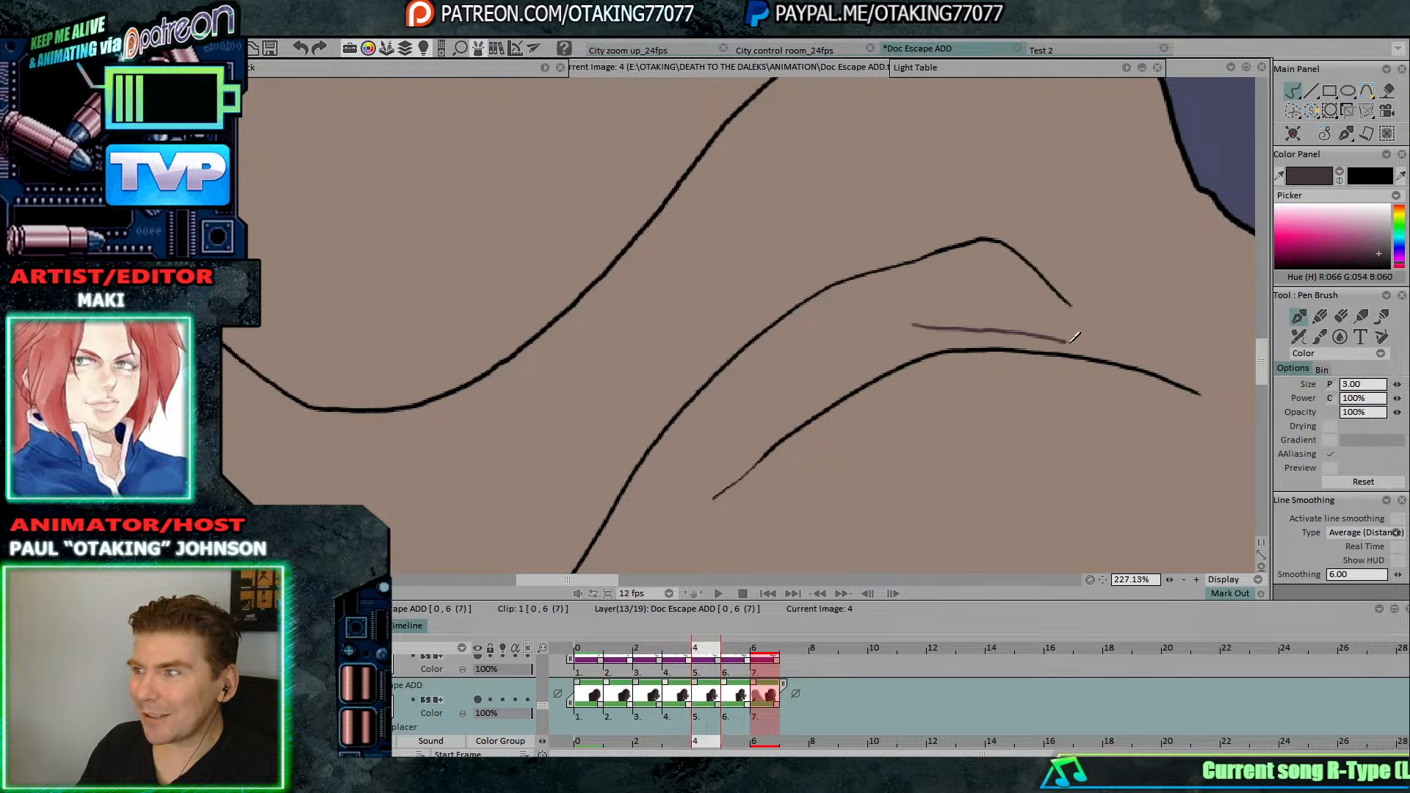
key(Right)
key(Left)
drag(774, 443, 884, 337)
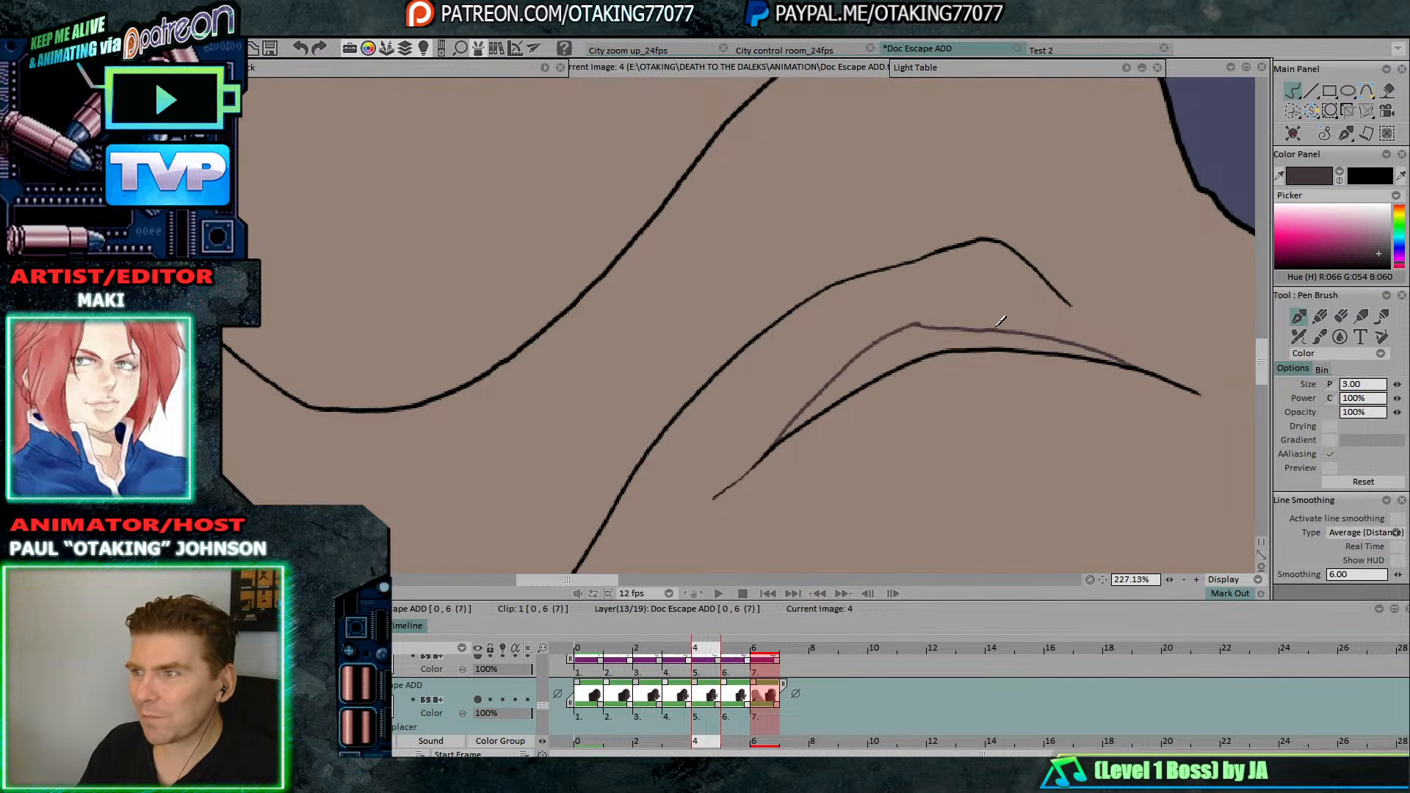
Outline the same lower shoulder-fold shadow on frame 3, using frame 4 as reference, and clean up its peak in Erase mode.
key(Left)
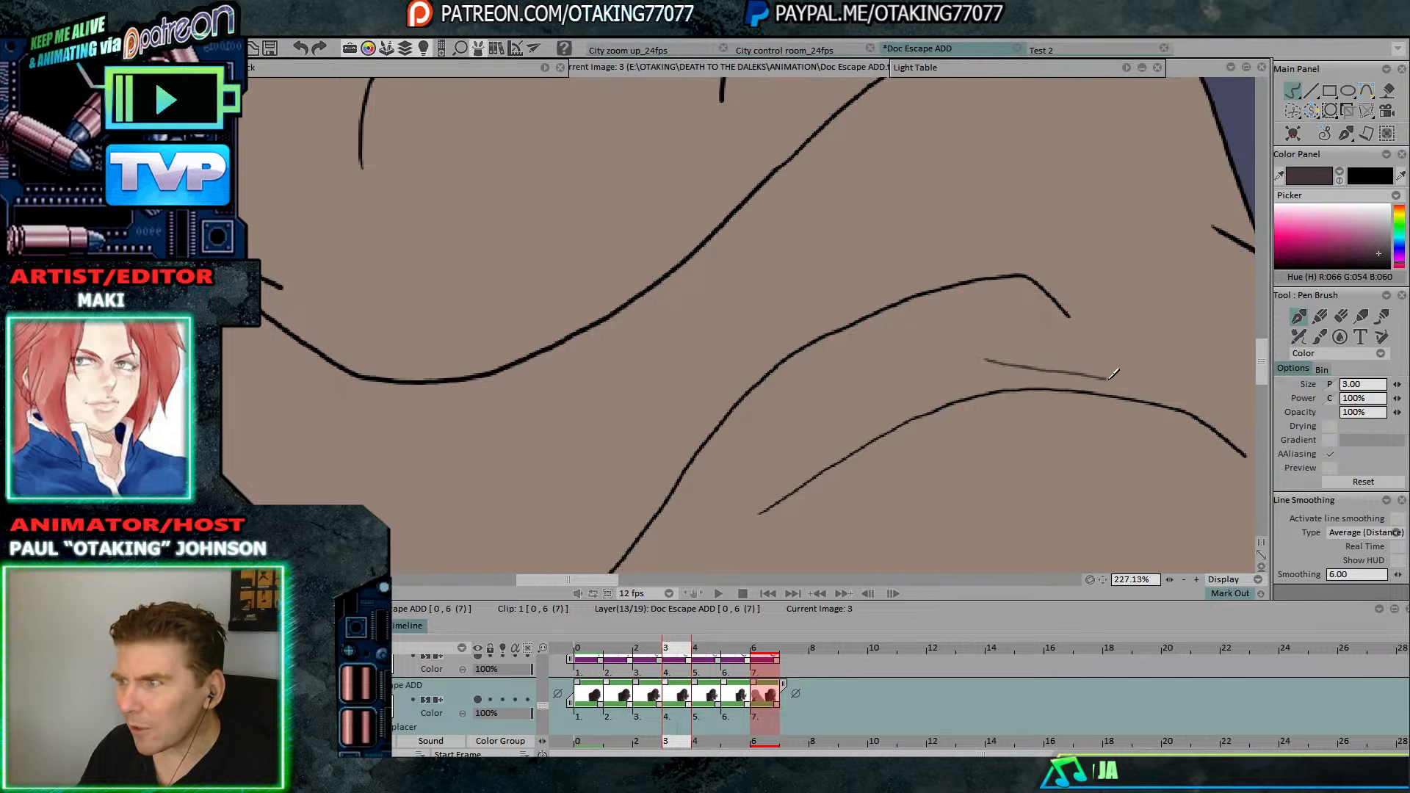
drag(1113, 373, 1184, 405)
key(Right)
key(Left)
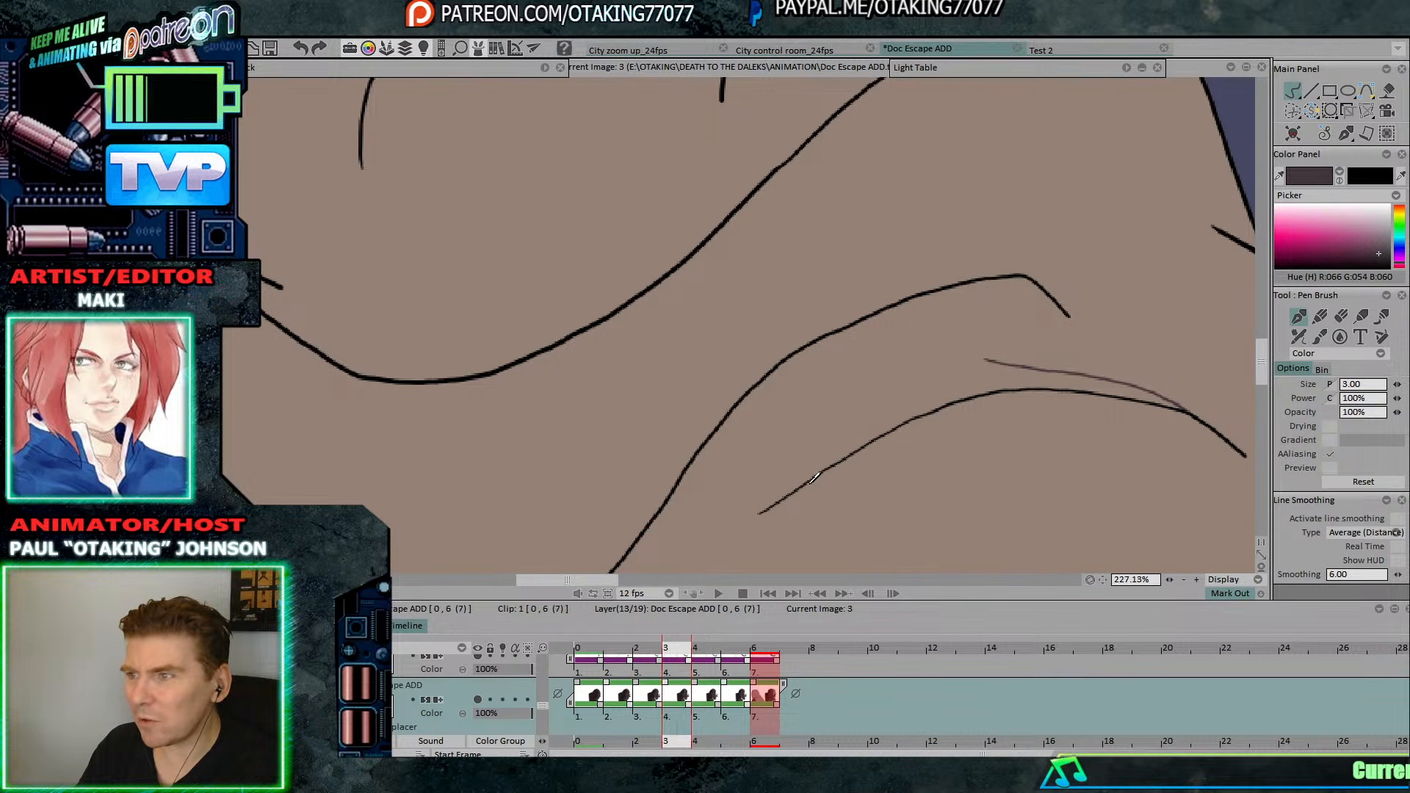
drag(813, 478, 860, 436)
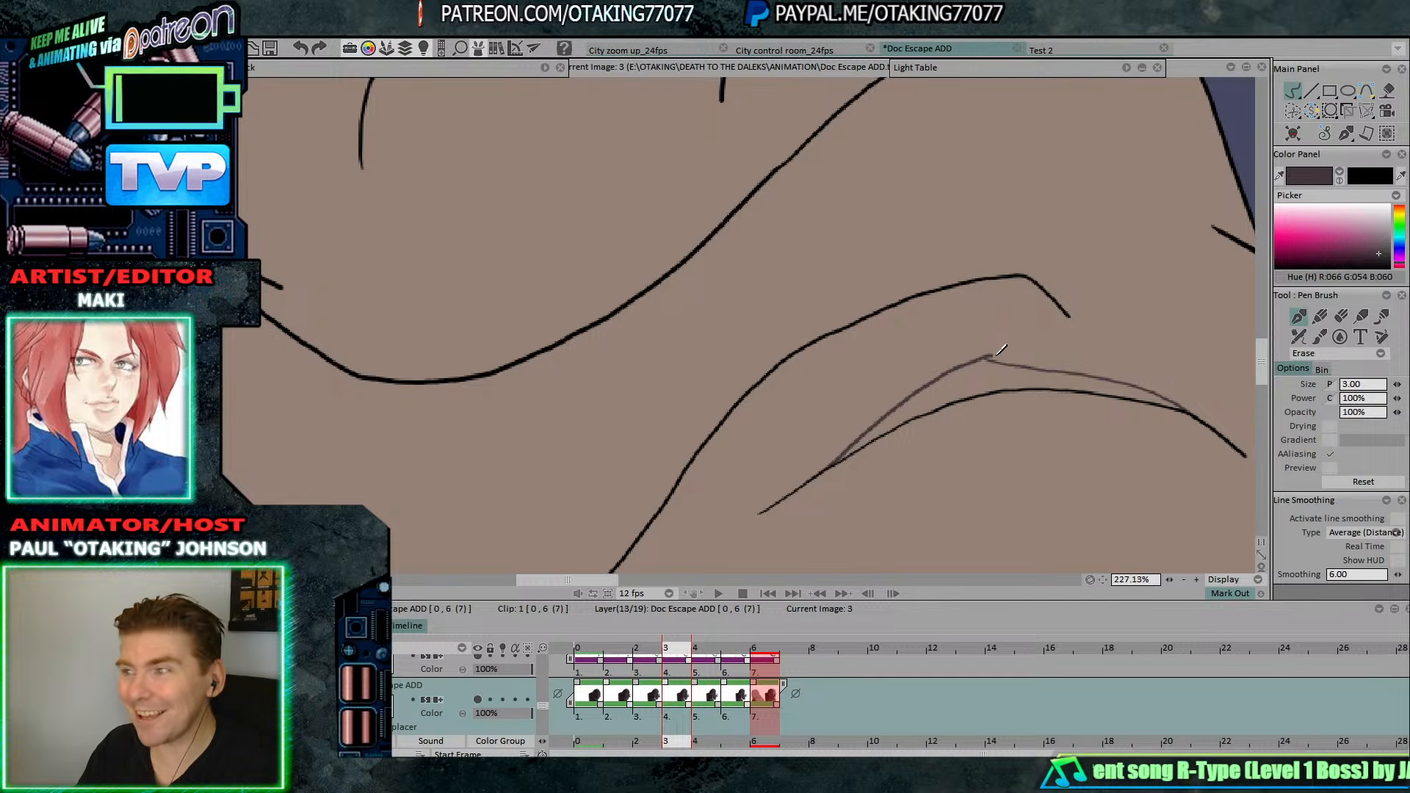
Flip between frames 2 and 3 and outline the lower shoulder-fold shadow on frame 2 with matching right and left edges.
scroll(871, 278, down, 3)
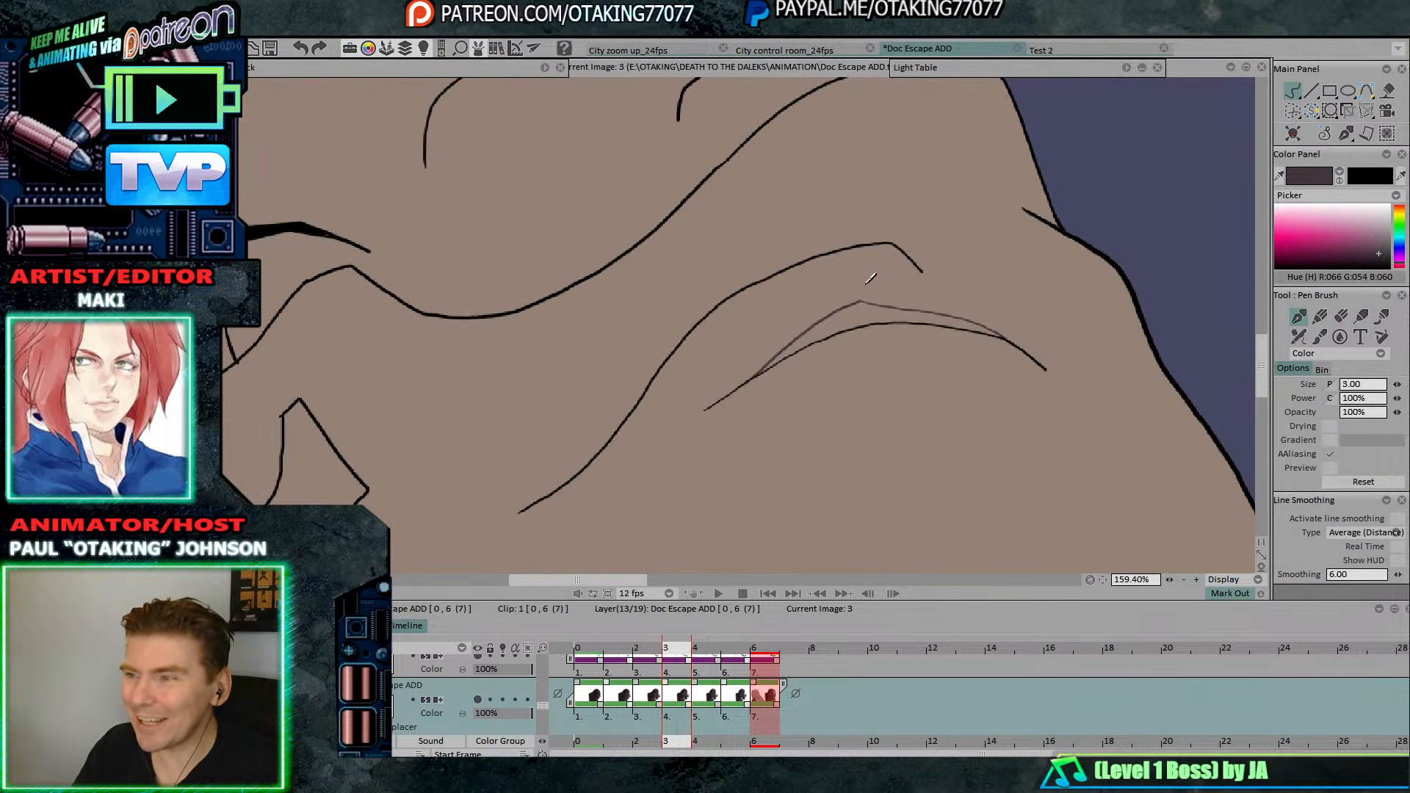
key(Left)
key(Right)
key(Left)
key(Right)
key(Left)
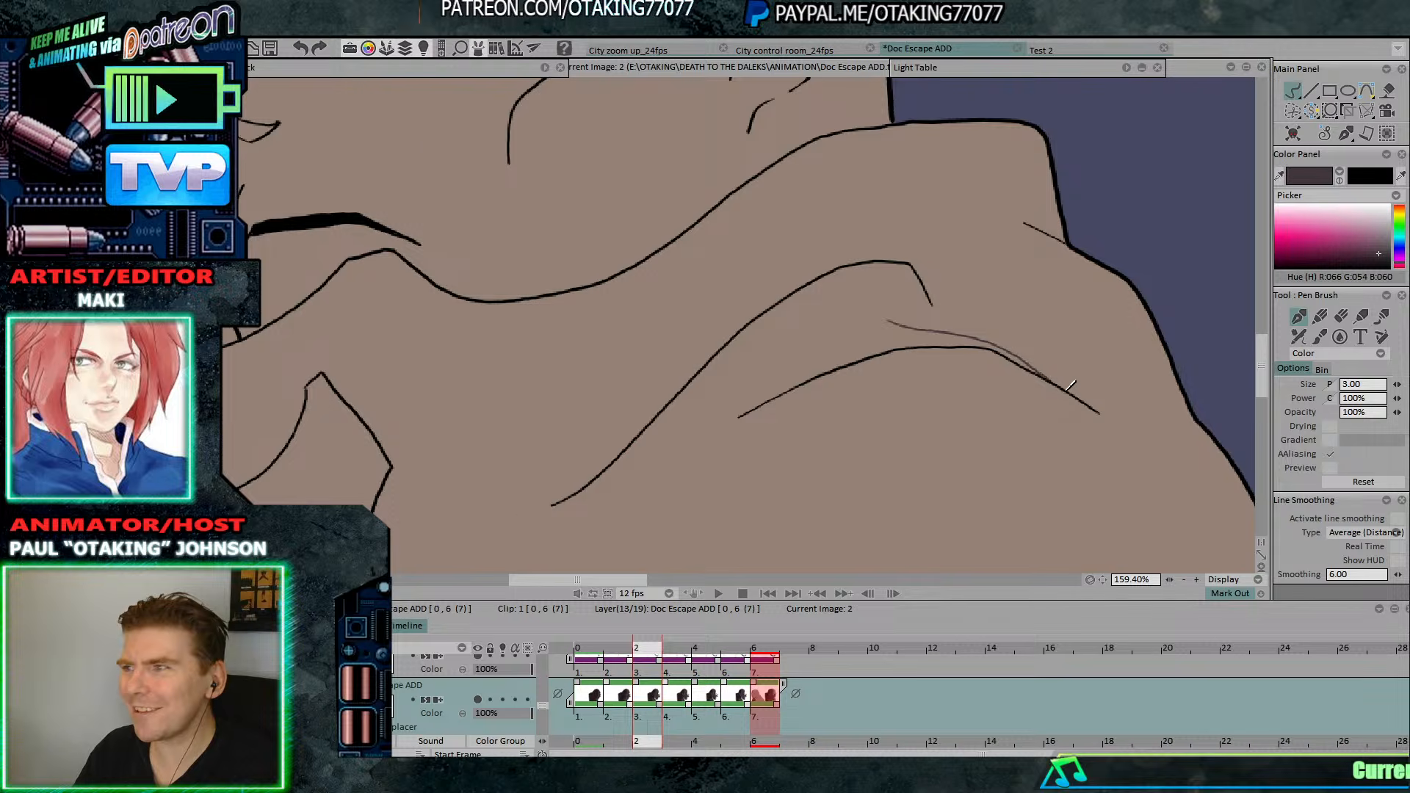
key(Right)
key(Left)
drag(777, 395, 859, 334)
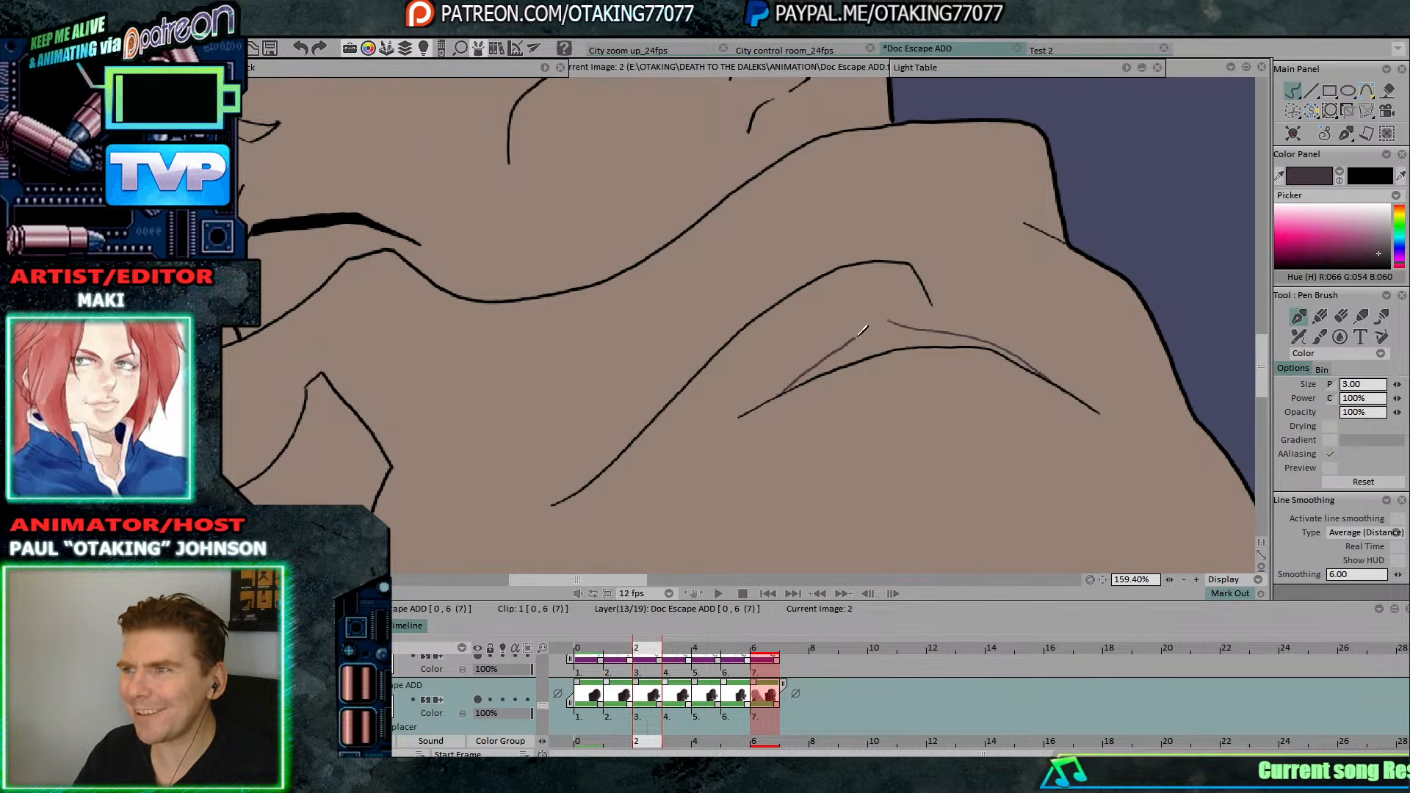
Draw the arched shadow outline above the lower shoulder fold on frame 1, redoing its right end.
key(Left)
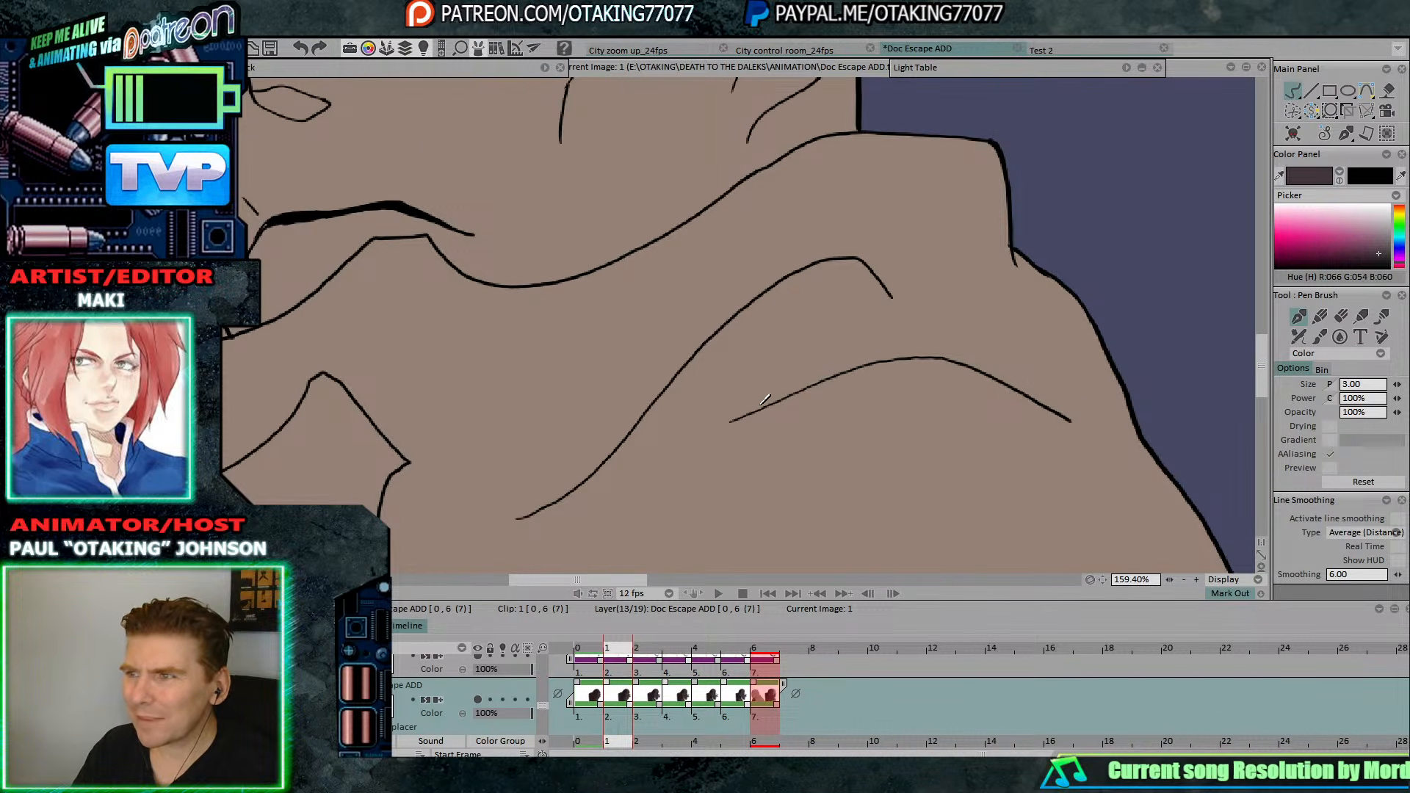
mouse_move(911, 330)
mouse_down()
mouse_move(983, 352)
mouse_move(1023, 388)
mouse_up()
key(ctrl+z)
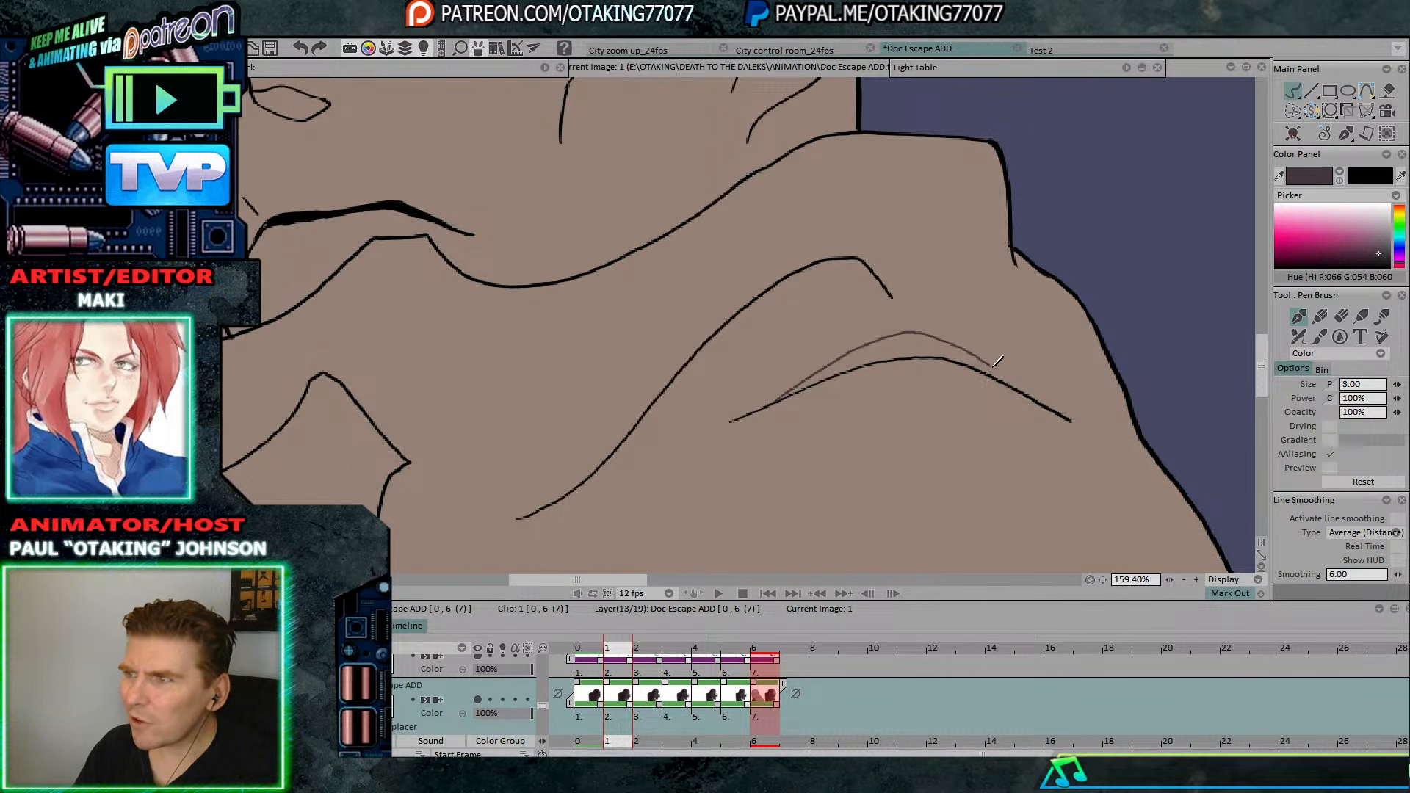
scroll(1147, 292, down, 5)
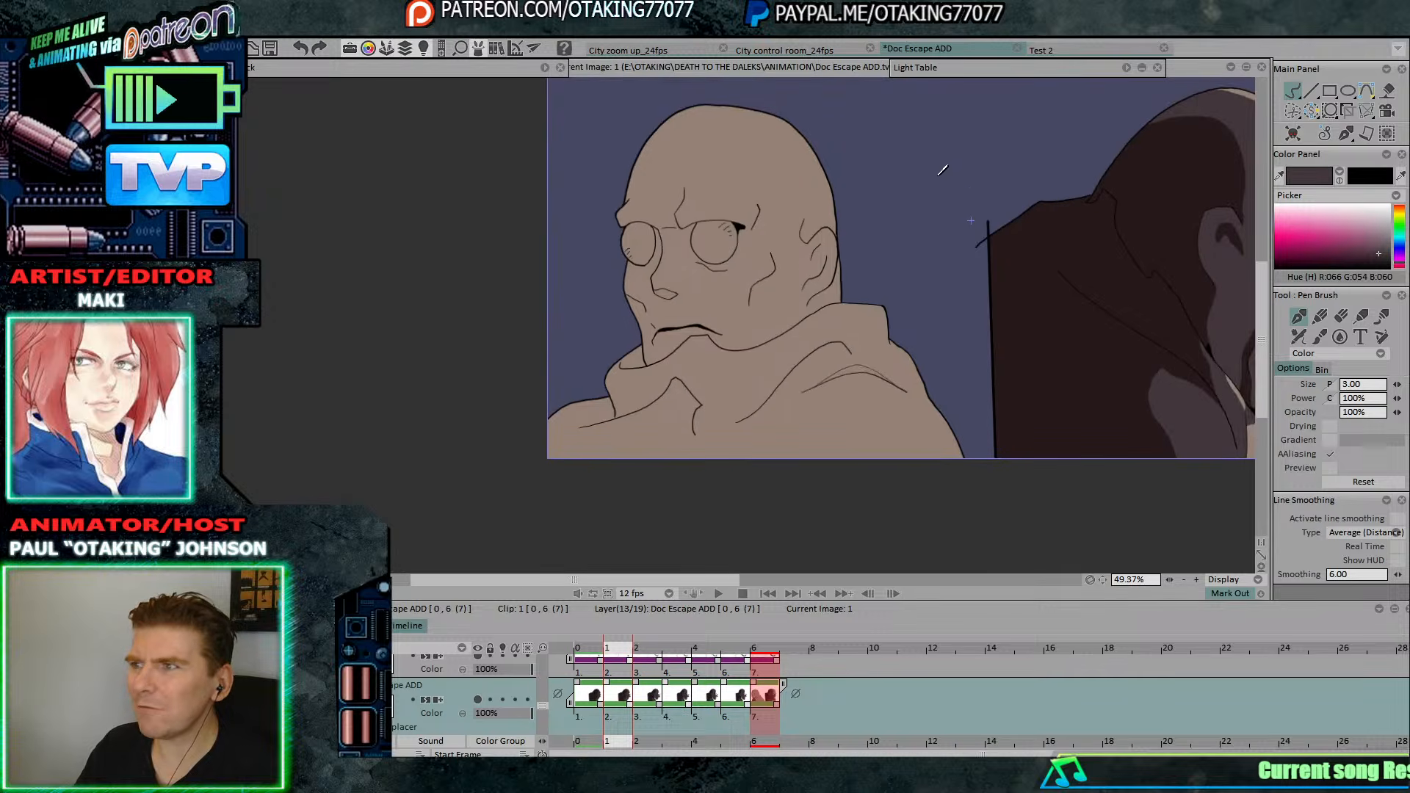
scroll(865, 296, up, 6)
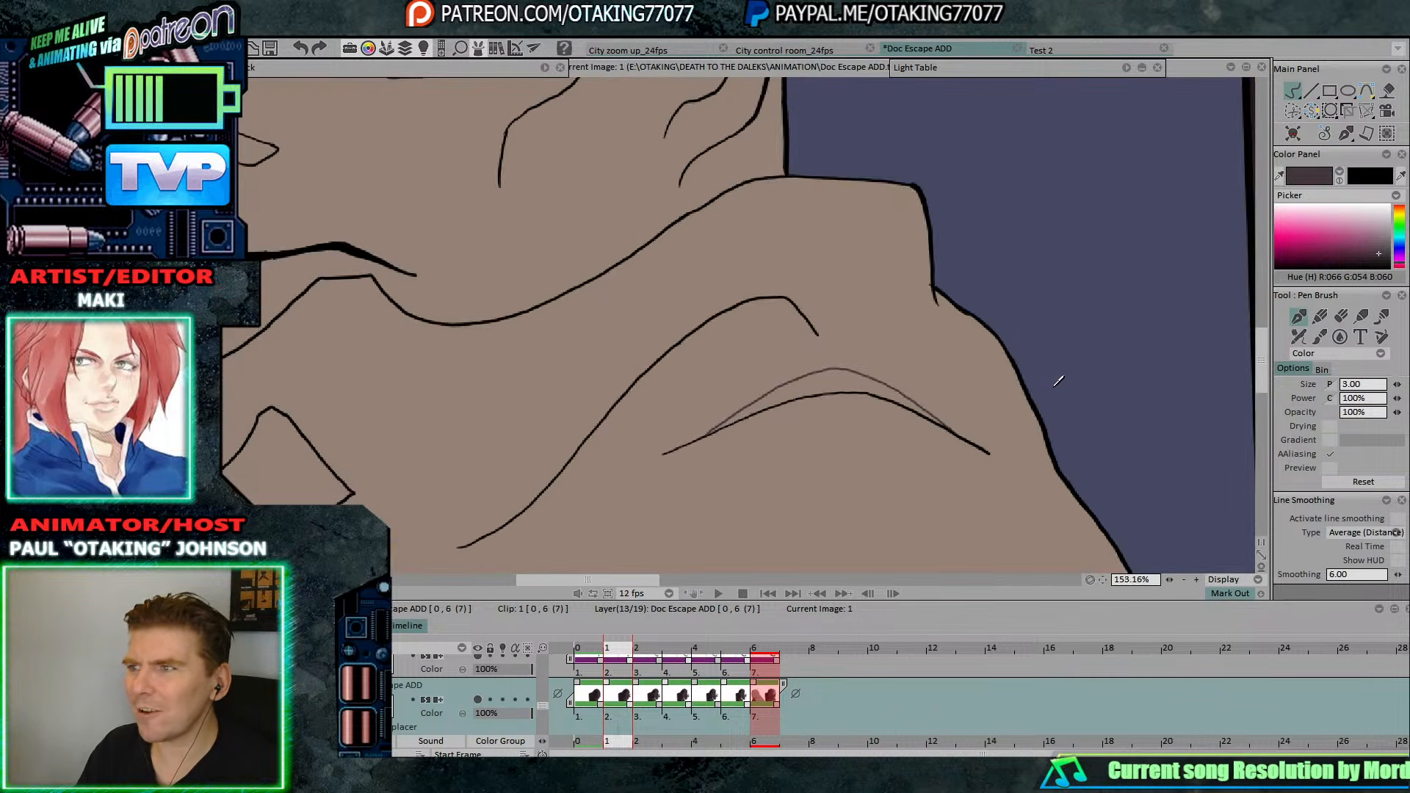
Compare frames 0 and 1, then draw the matching arched shadow outline above the lower shoulder fold on frame 0.
key(Left)
key(Right)
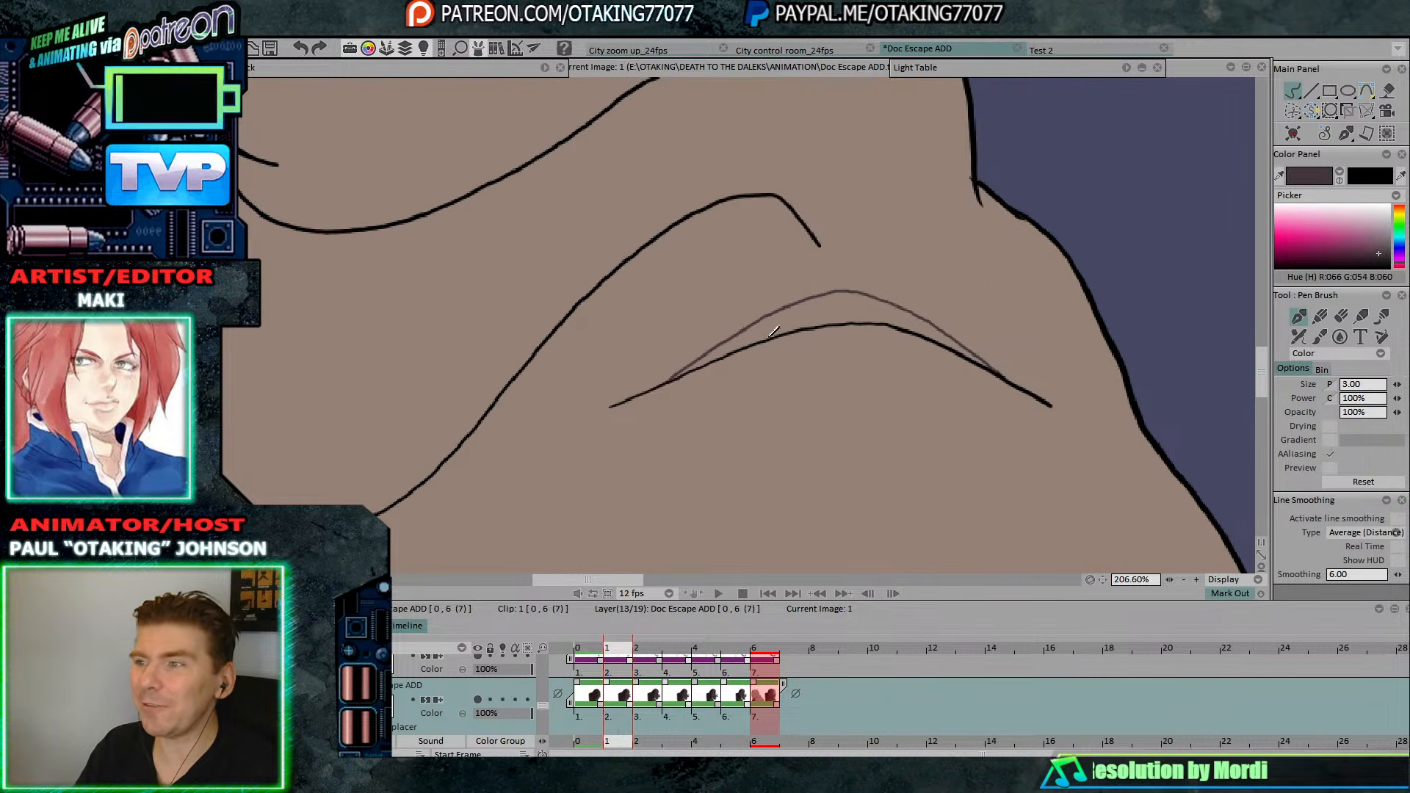
key(Left)
mouse_move(631, 383)
mouse_down()
mouse_move(789, 293)
mouse_move(973, 396)
mouse_up()
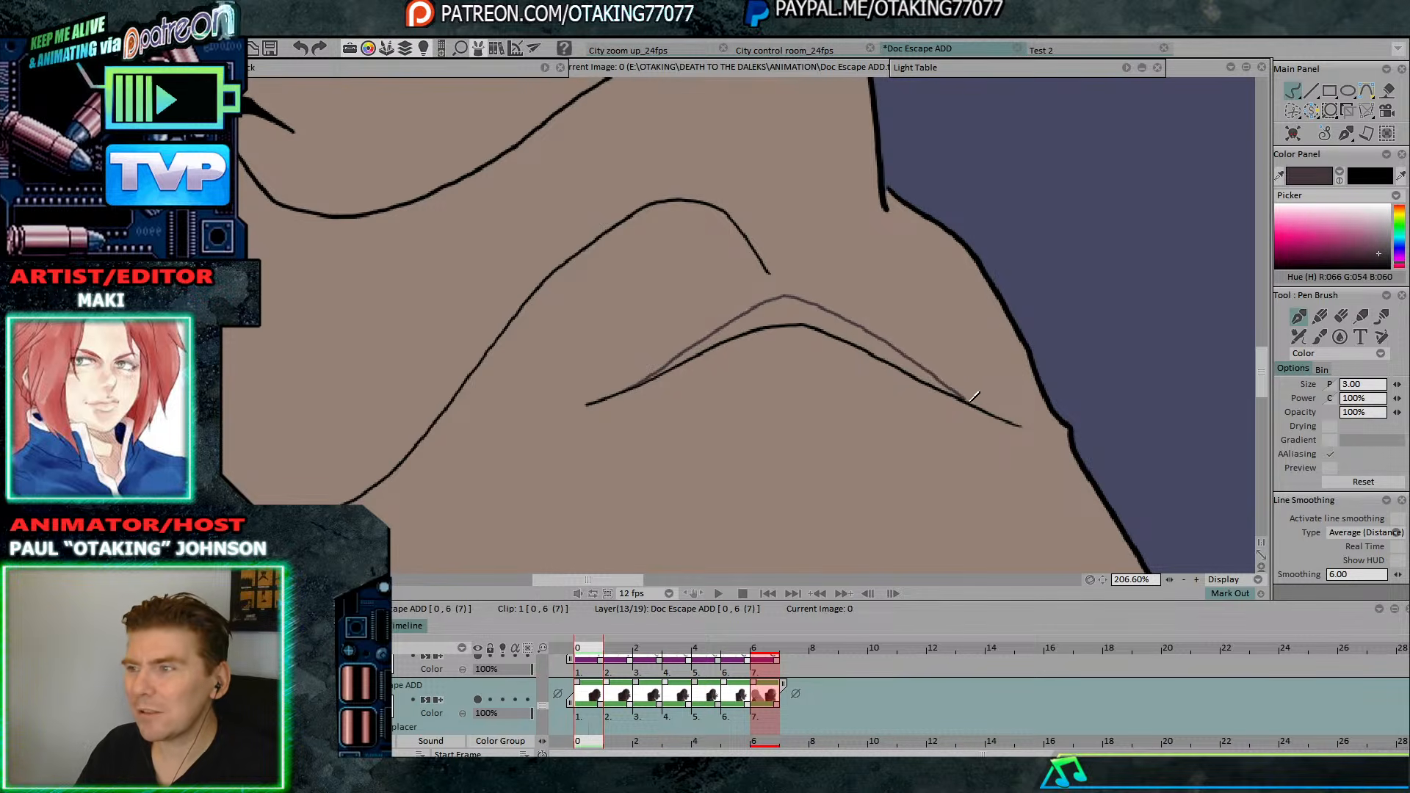
Set the Paint bucket source to Display and fill the lower shoulder-fold shadow on frames 0 to 2.
click(1387, 90)
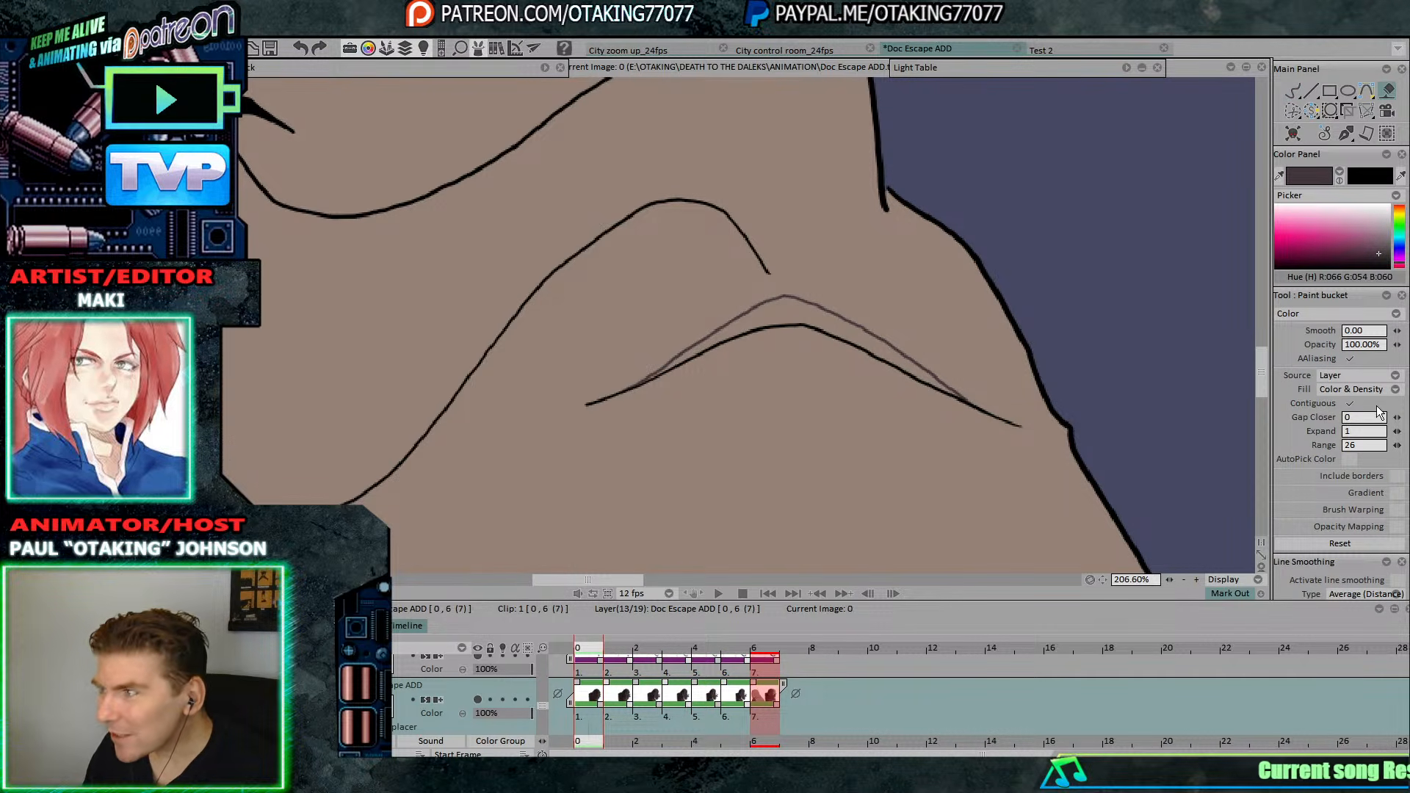
click(1381, 379)
click(1344, 389)
click(793, 312)
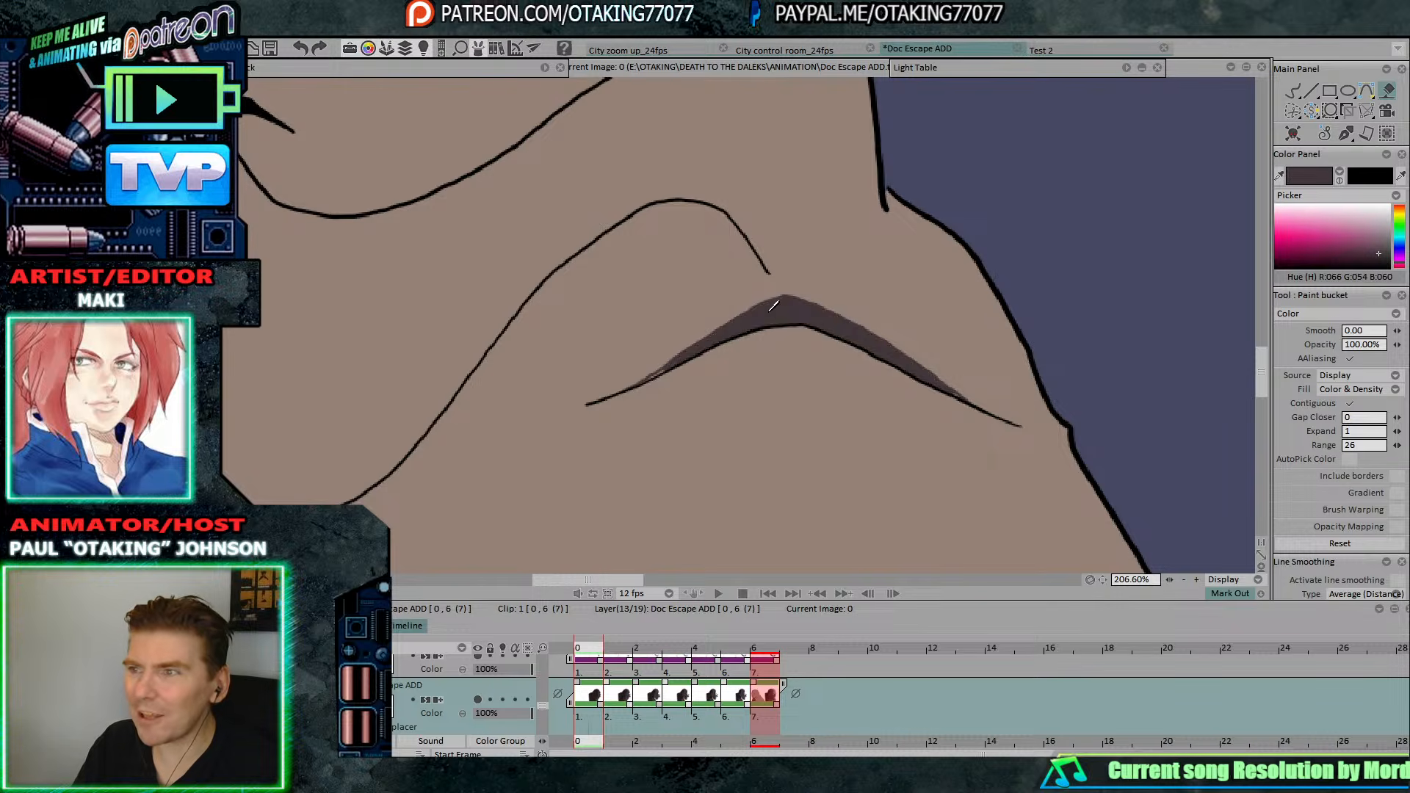
key(Right)
click(793, 312)
key(Right)
click(804, 292)
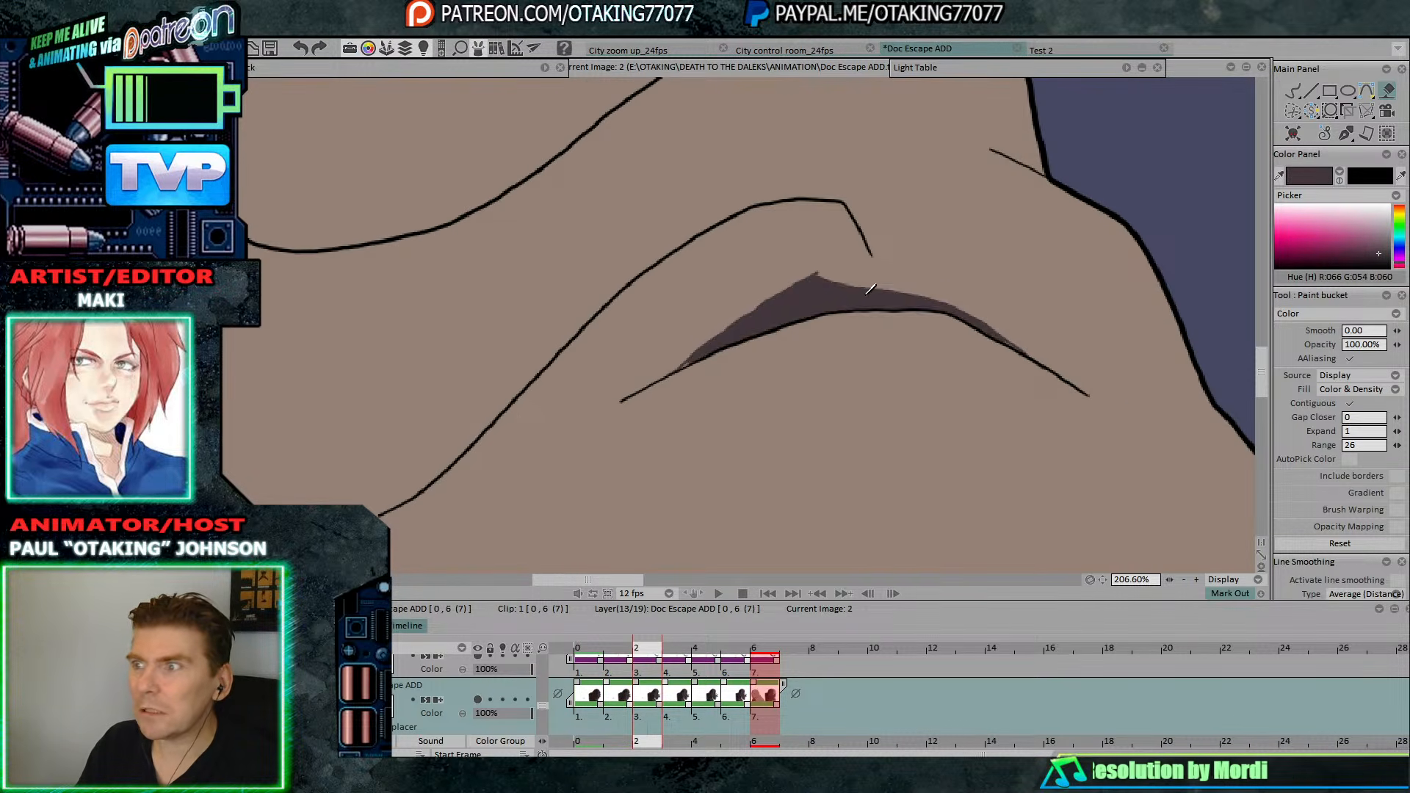
Fill the lower shoulder-fold shadow on frames 3, 4 and 5 with the same dark colour.
key(Right)
click(817, 274)
key(Right)
click(735, 253)
key(Right)
click(656, 226)
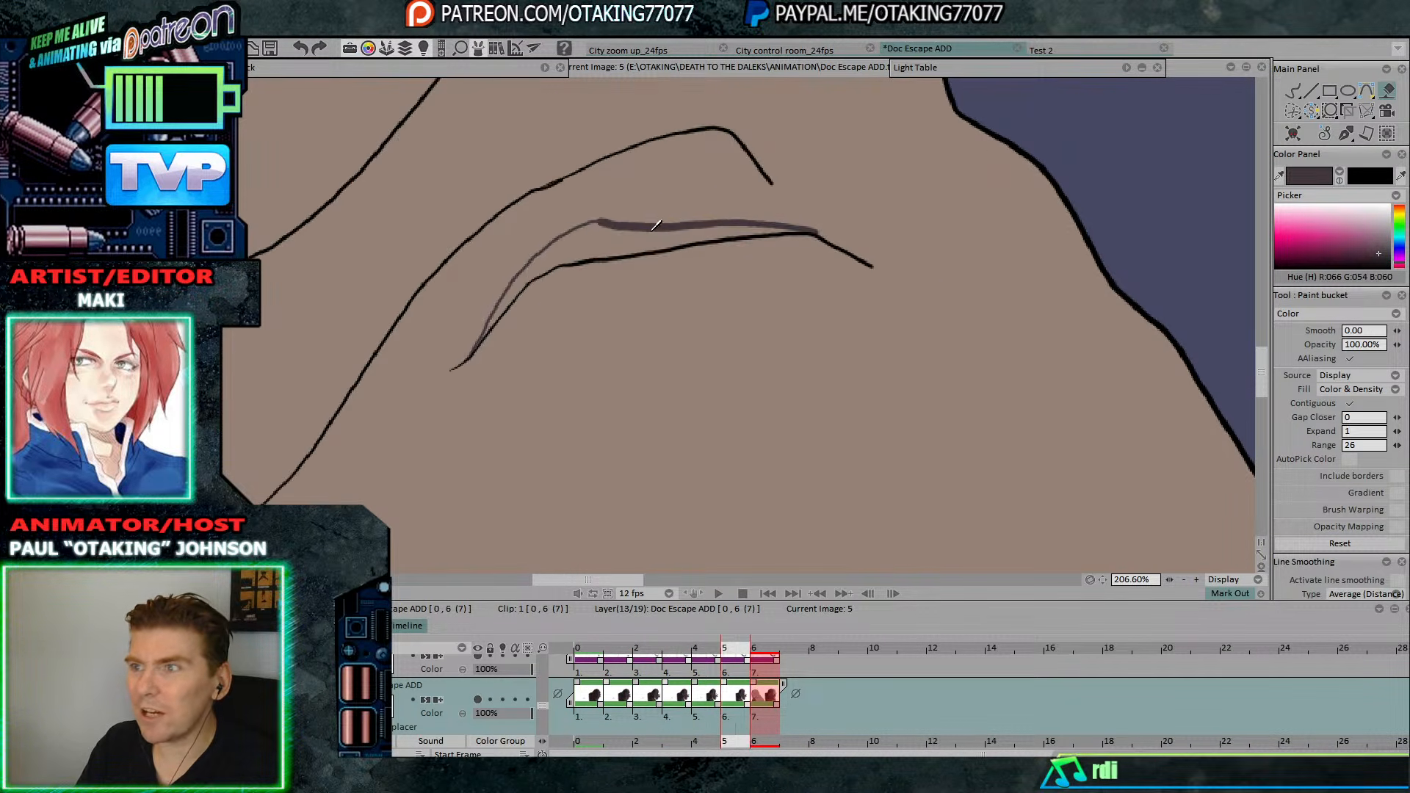
click(582, 242)
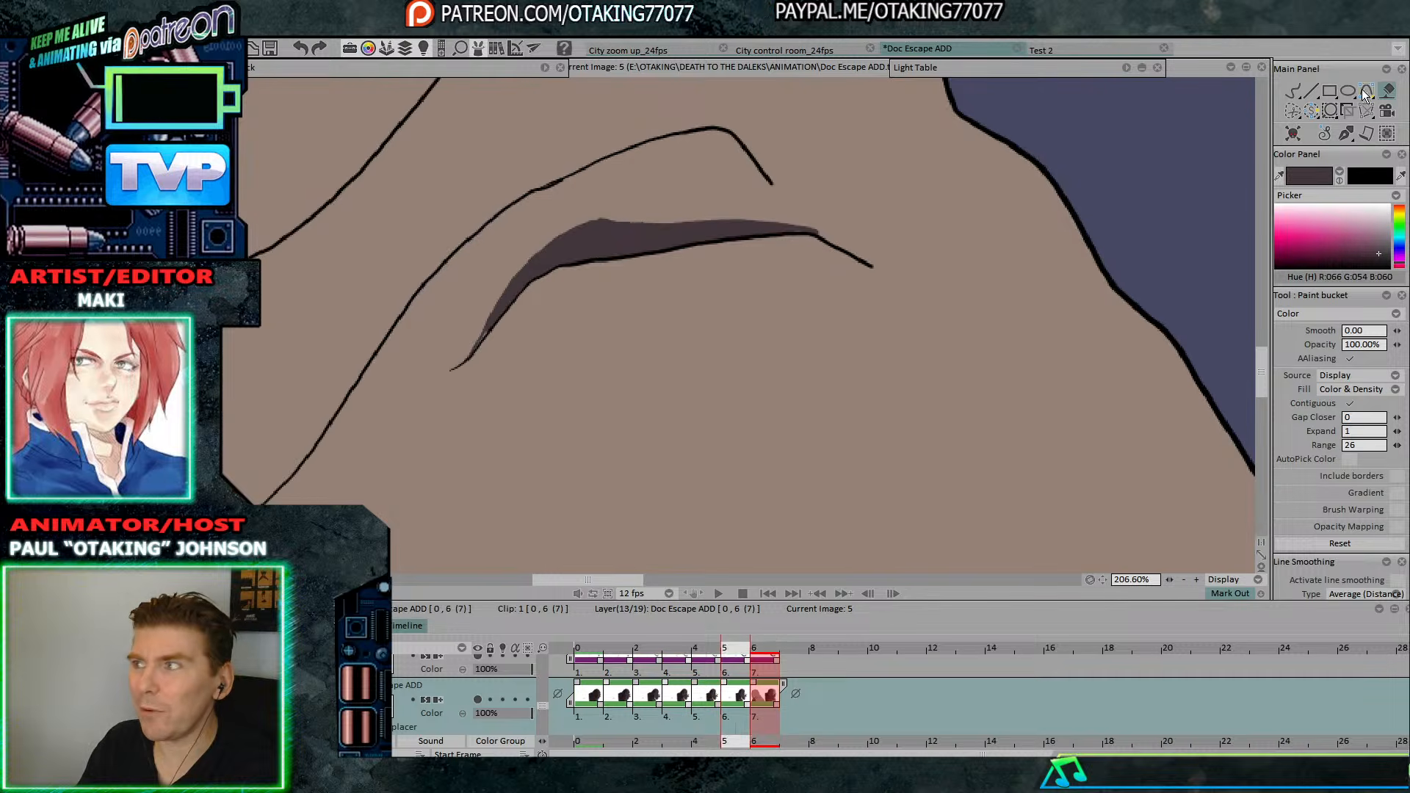
Flip through frames 0 to 6 with the Pen Brush active, comparing the upper shoulder fold against the shaded frame 6.
click(1294, 93)
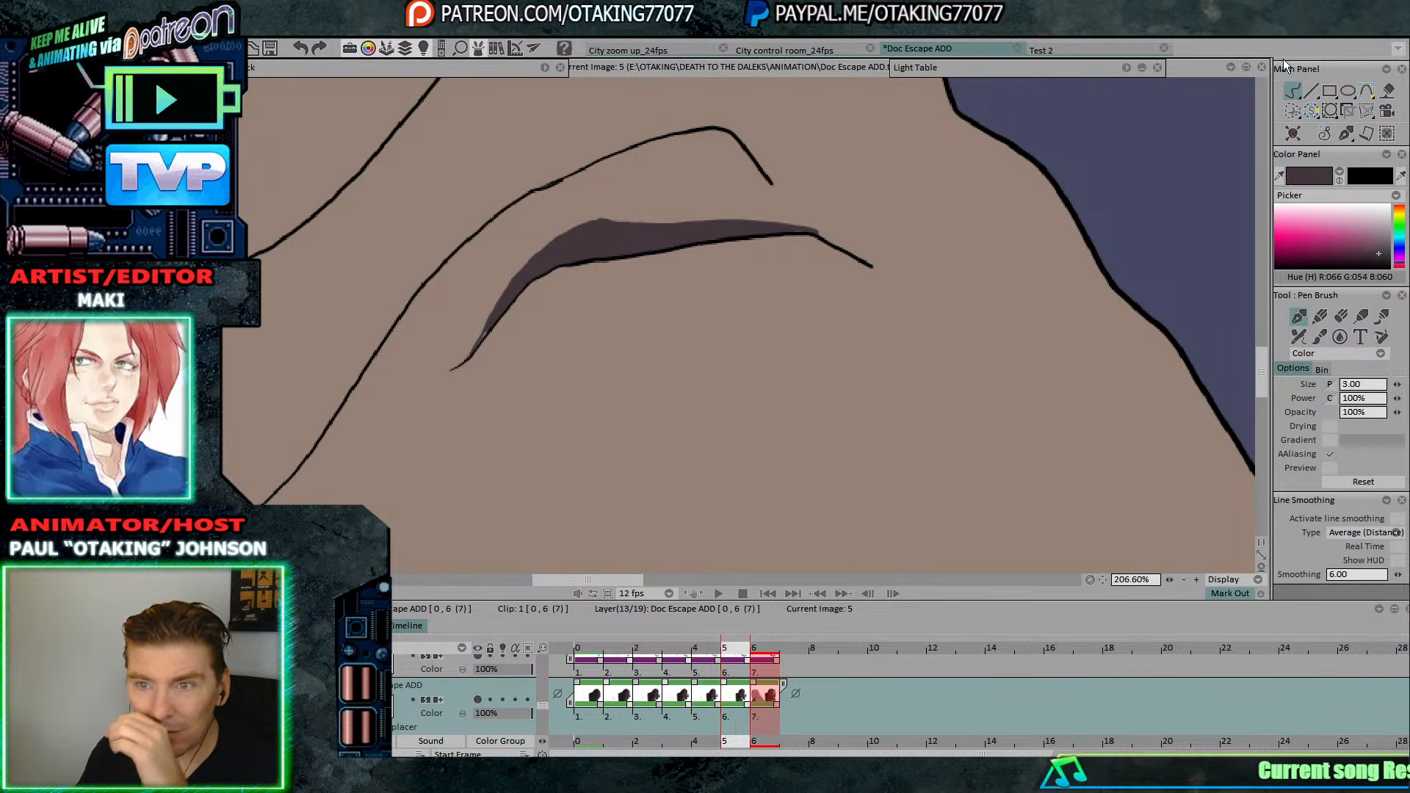
drag(634, 294, 849, 335)
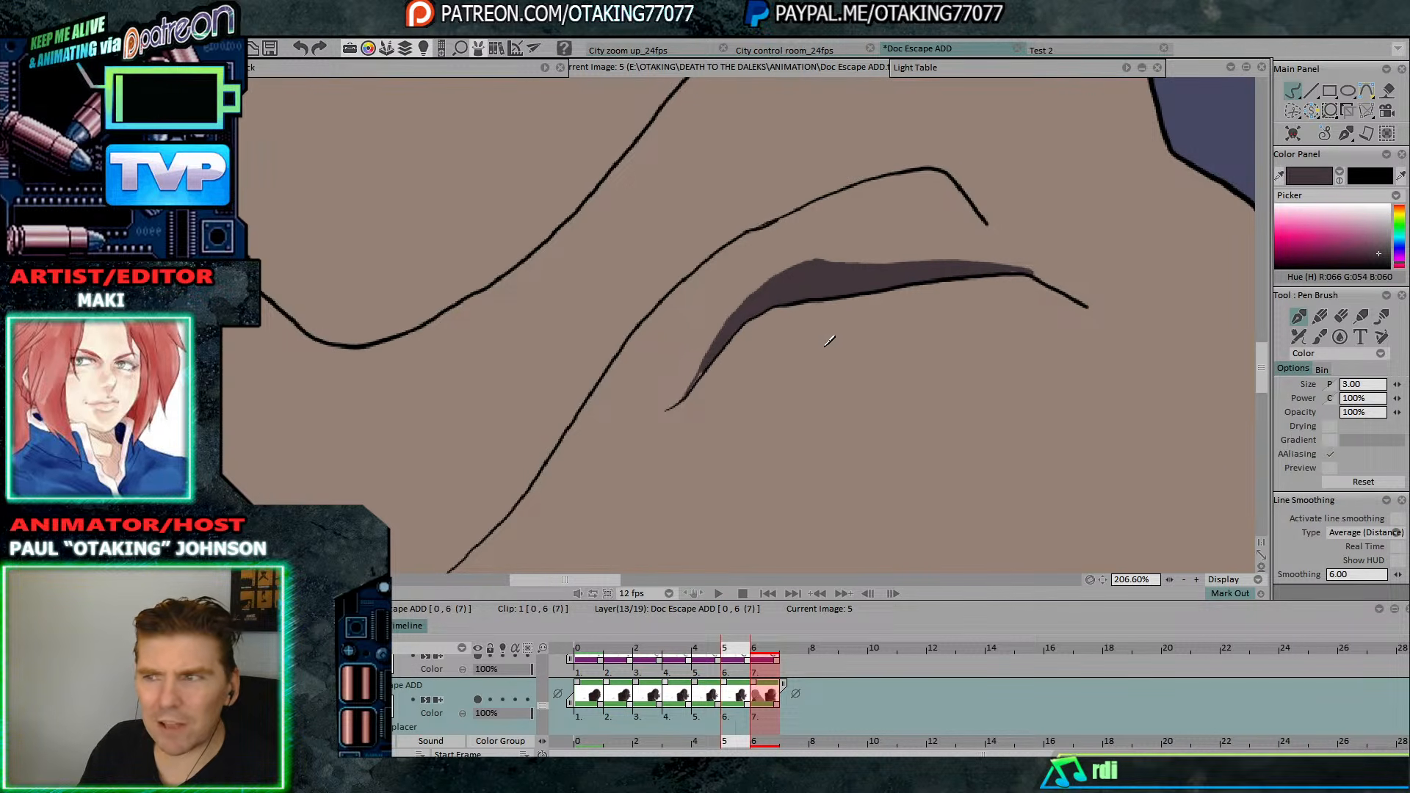
drag(829, 341, 880, 329)
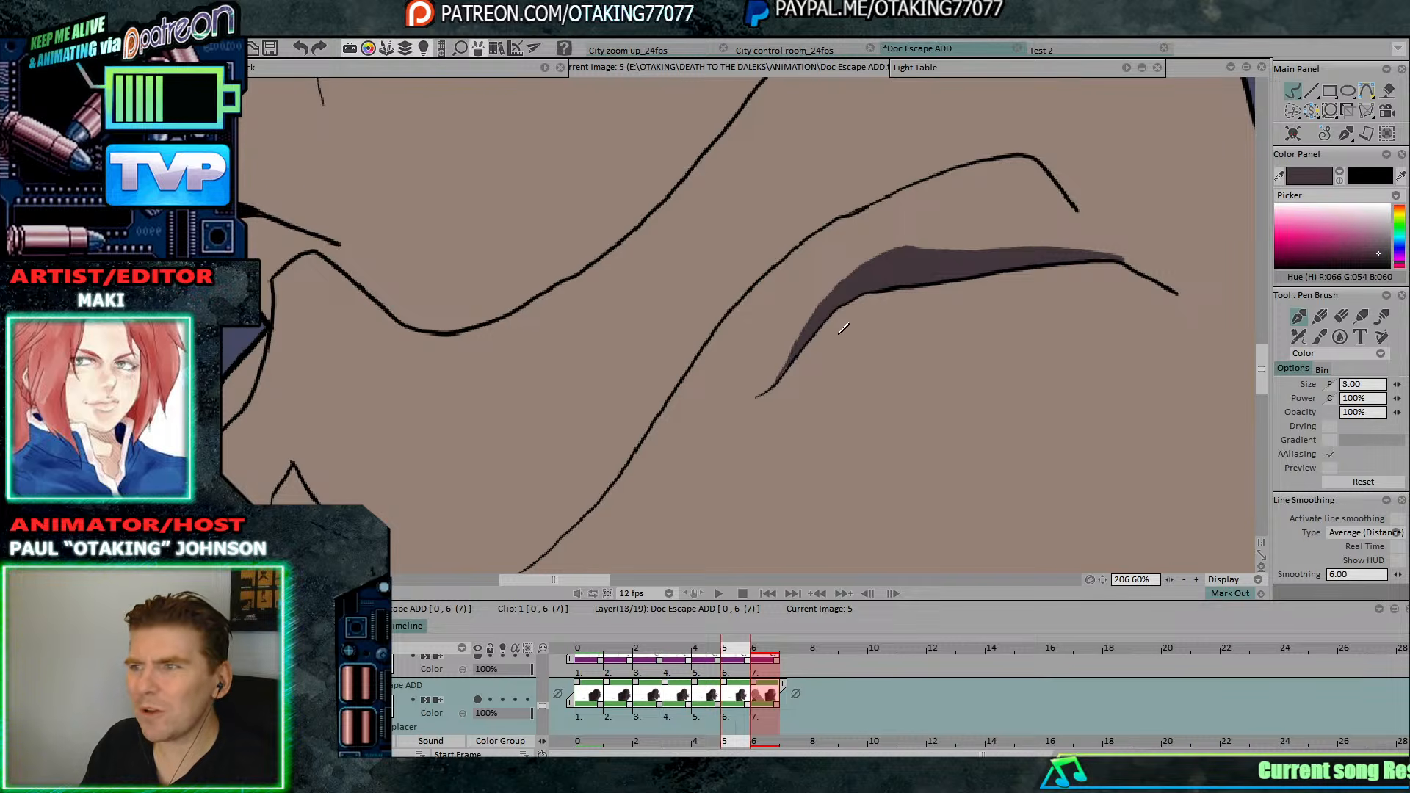
key(Left)
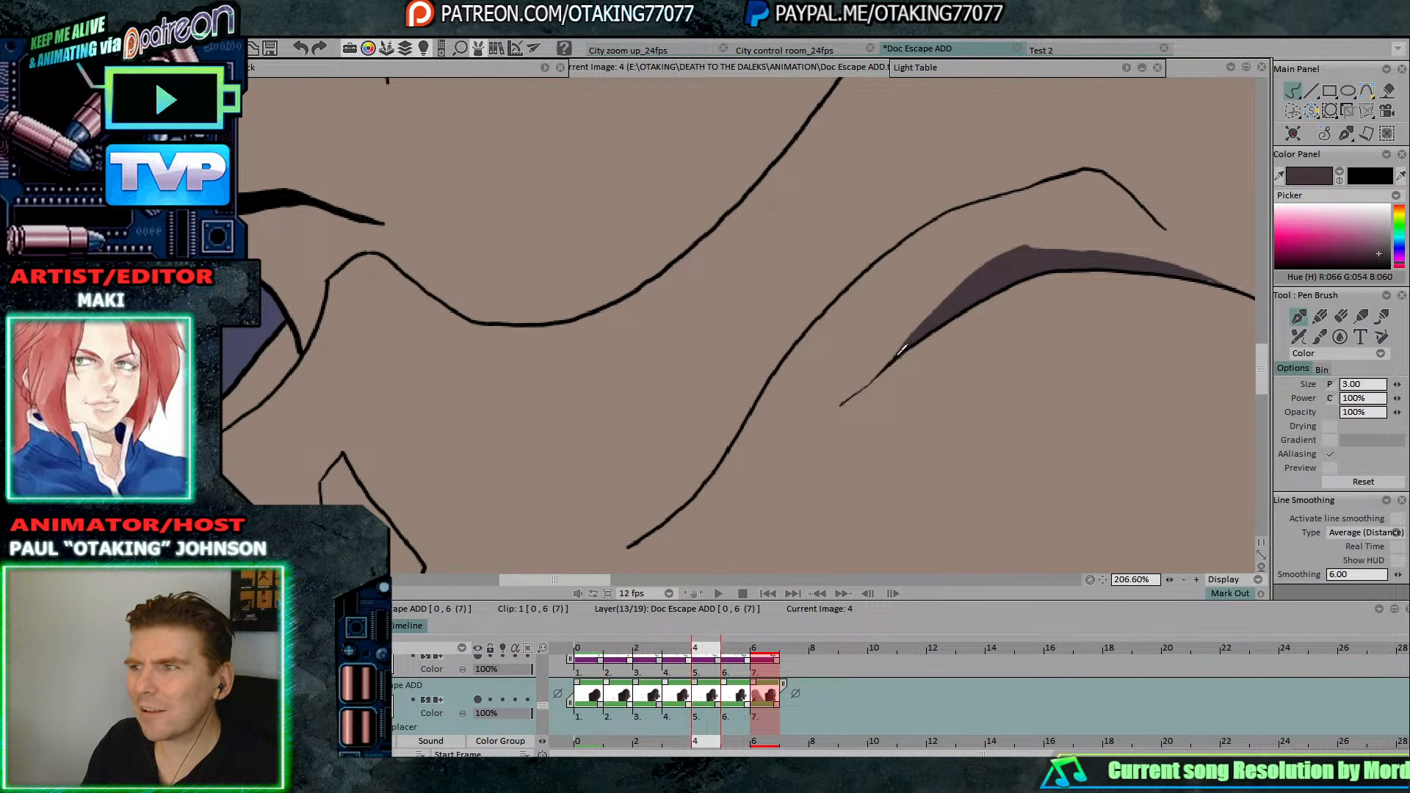
key(Left)
key(Left)
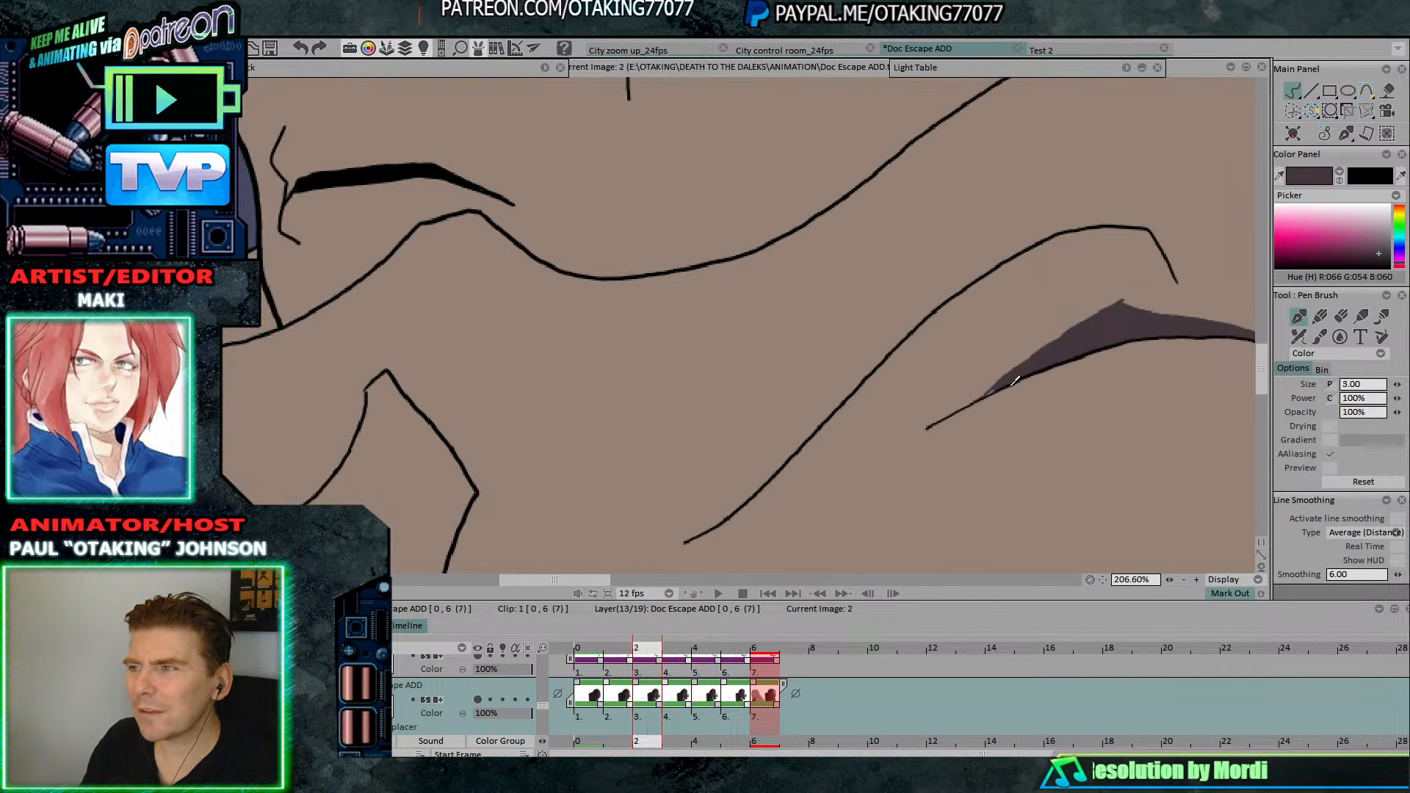
key(Left)
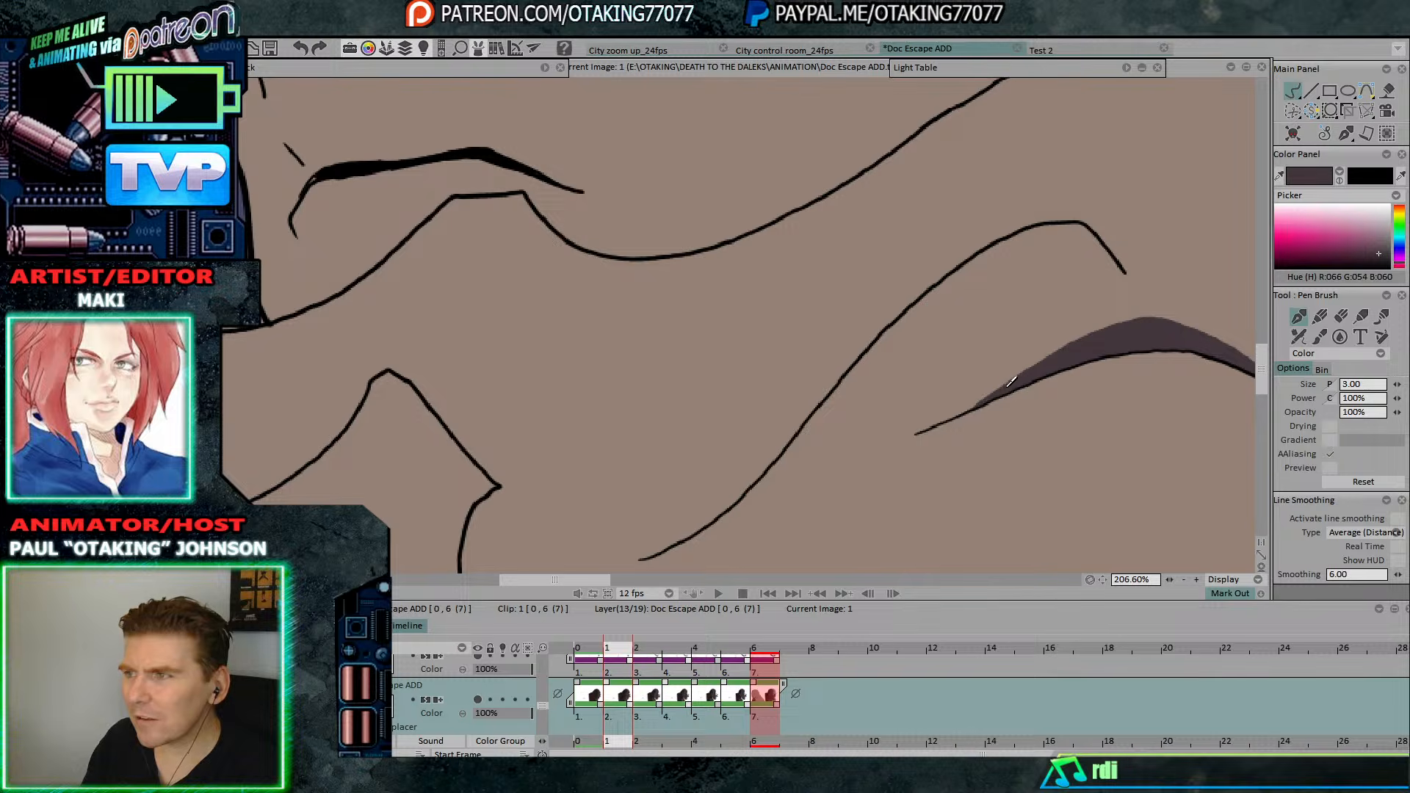
key(Left)
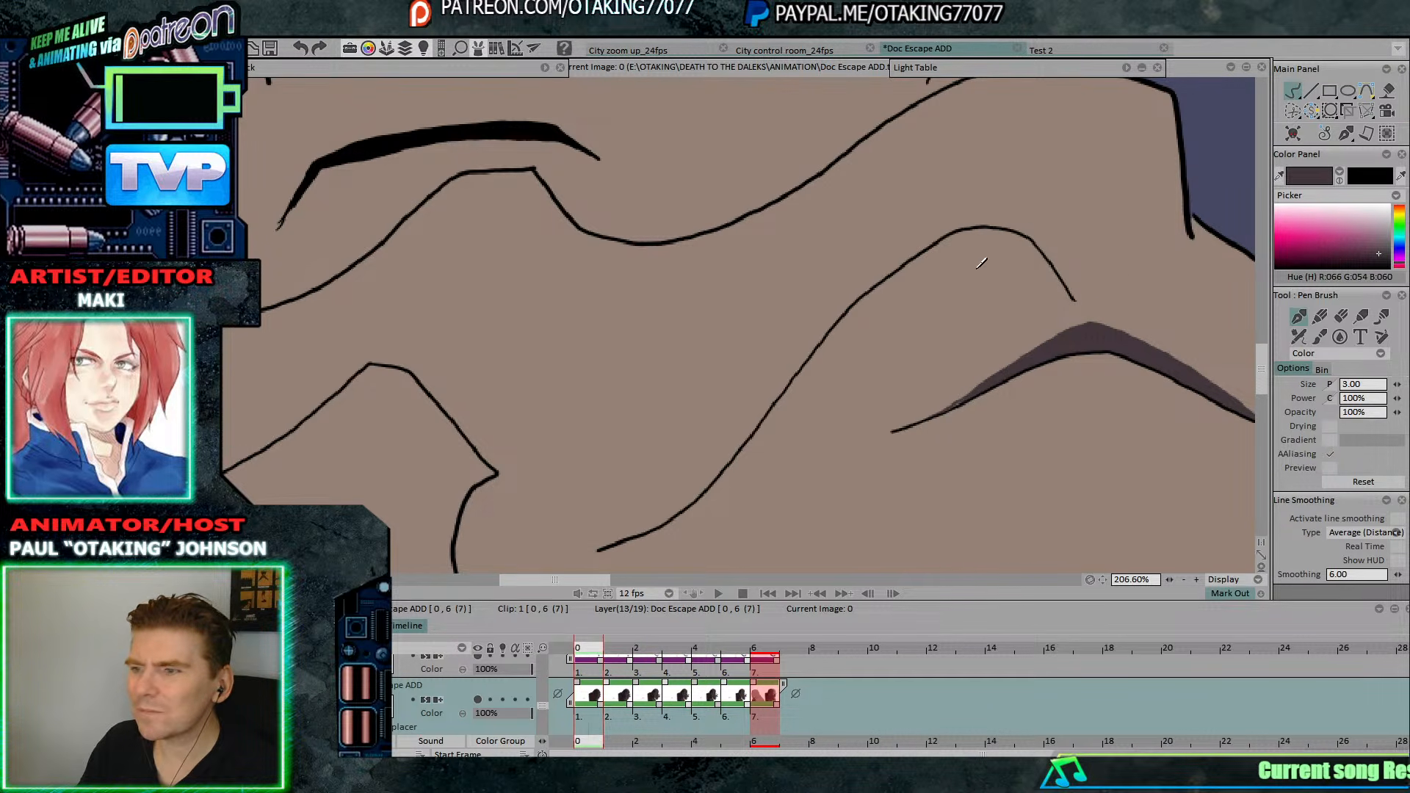
key(Right)
key(Right)
key(Right)
key(Right)
key(Right)
key(Right)
key(Right)
key(Left)
key(Left)
key(Right)
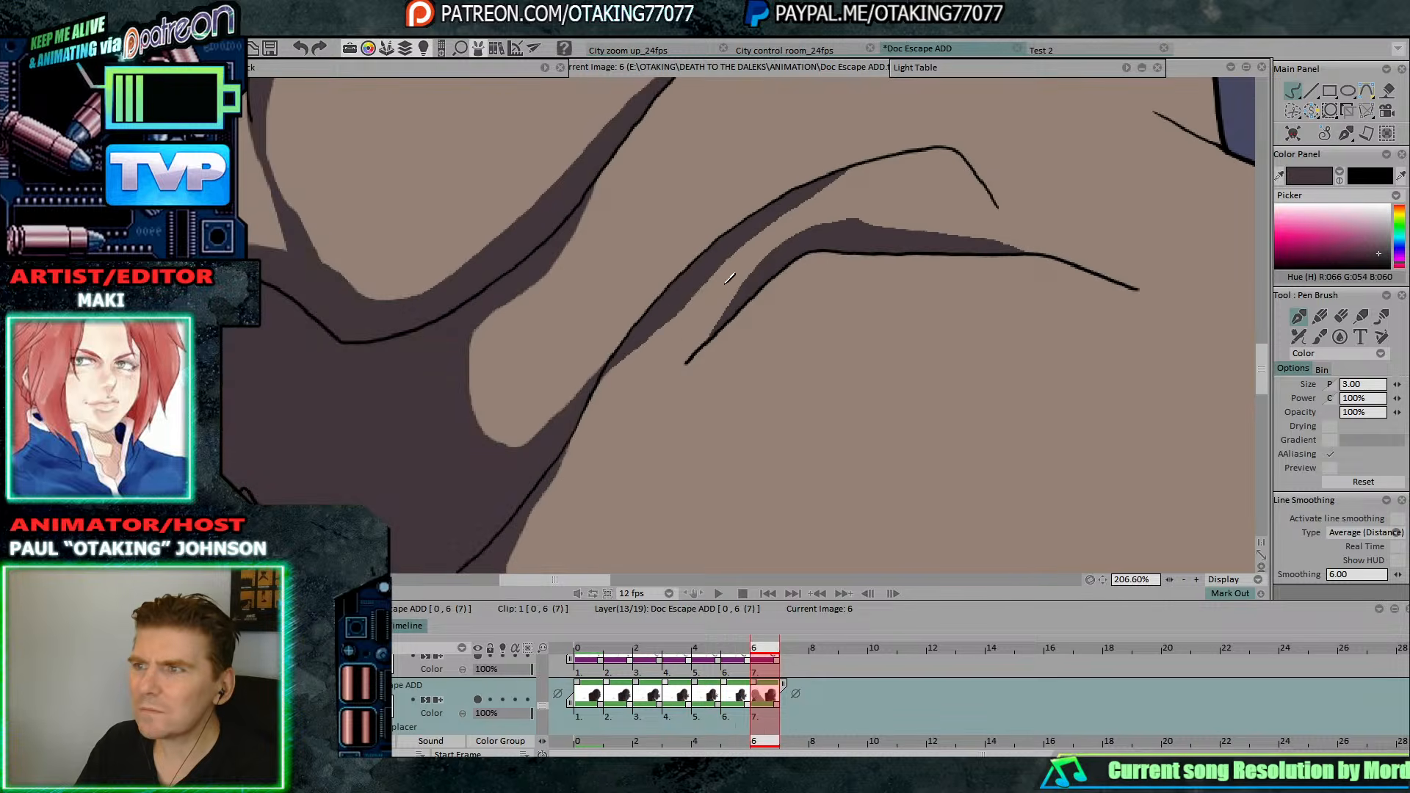
Outline the shadow under the upper shoulder-fold line on frame 5, using frame 6 as reference.
key(Left)
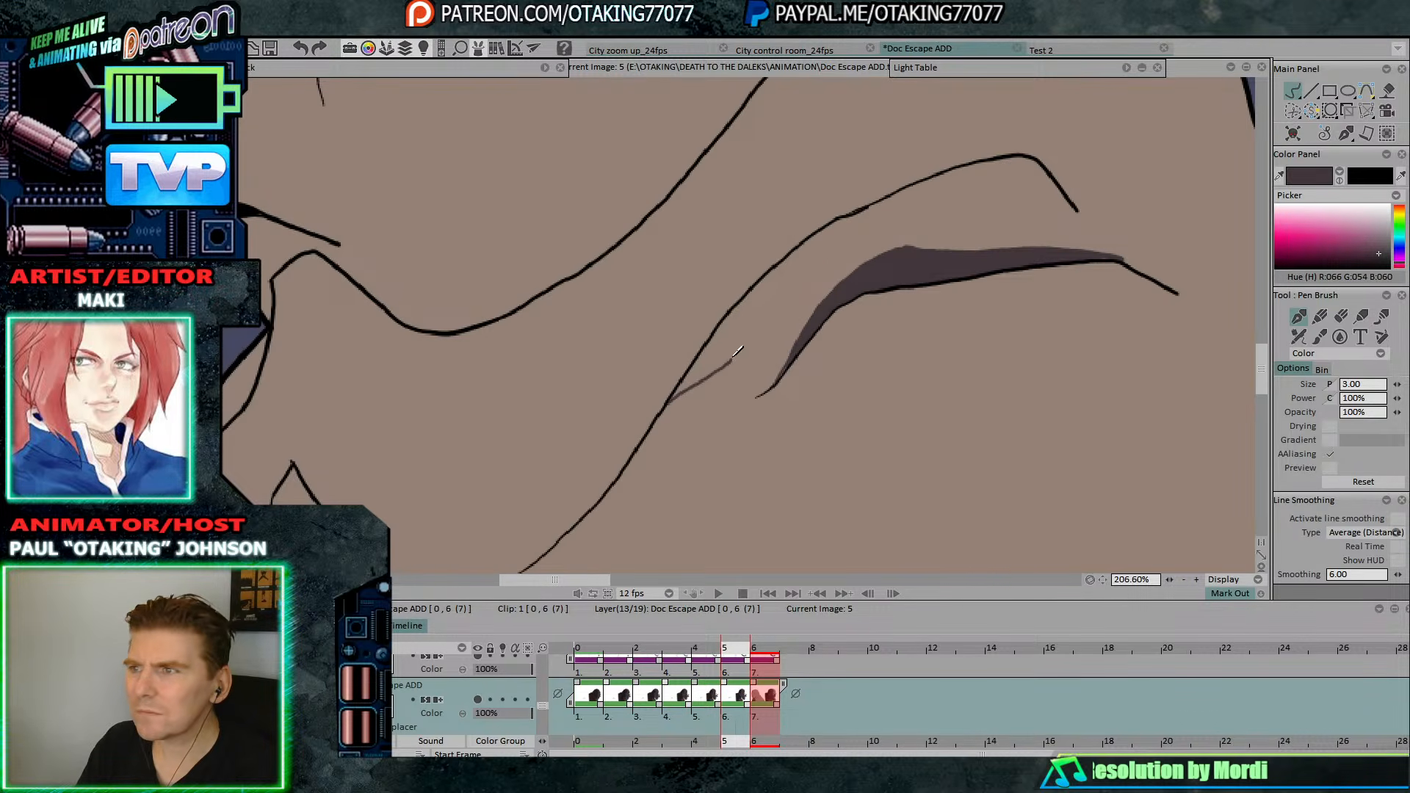
key(Right)
key(Left)
Draw the matching shadow outline under the upper shoulder-fold line on frames 4 and 3.
key(Left)
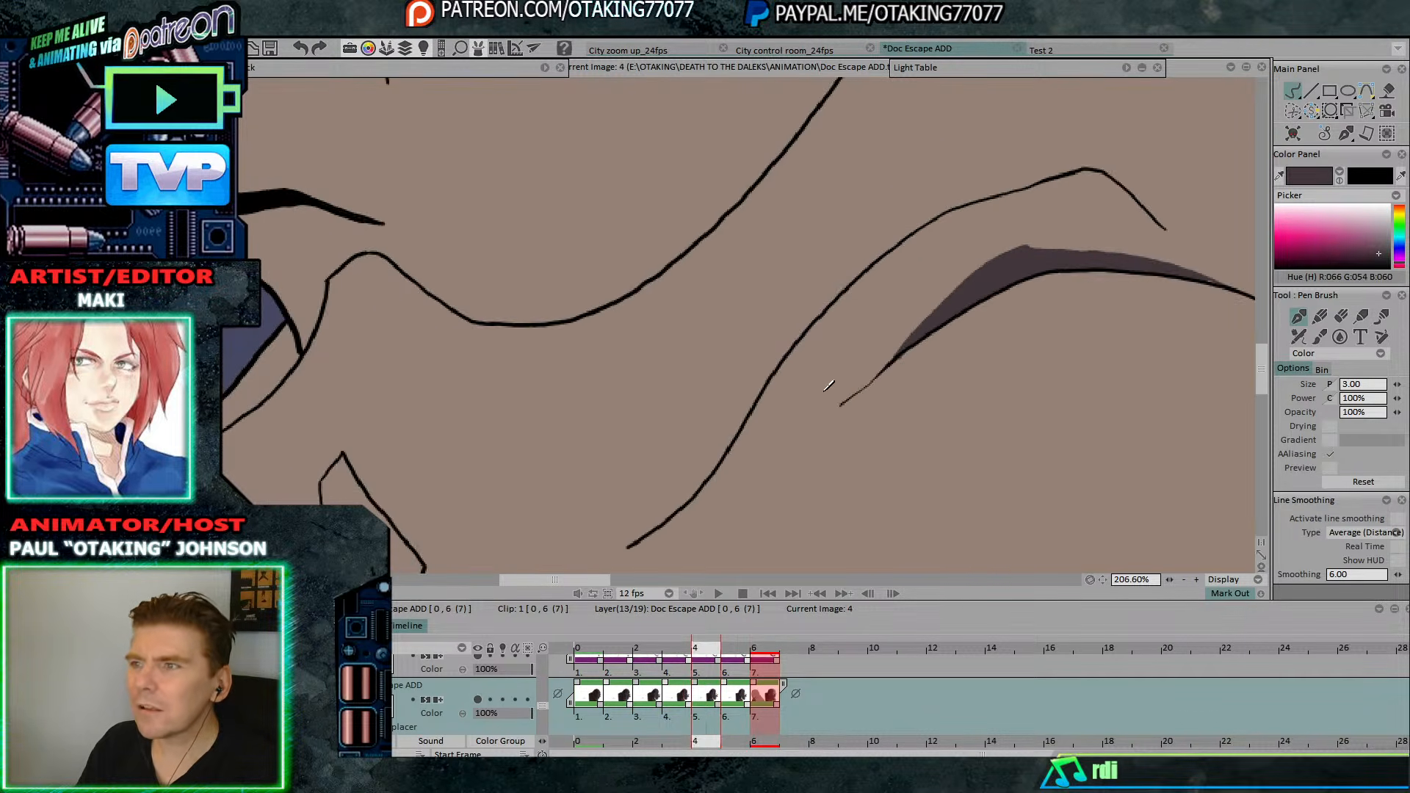
mouse_move(755, 412)
mouse_down()
mouse_move(804, 389)
mouse_move(843, 339)
mouse_up()
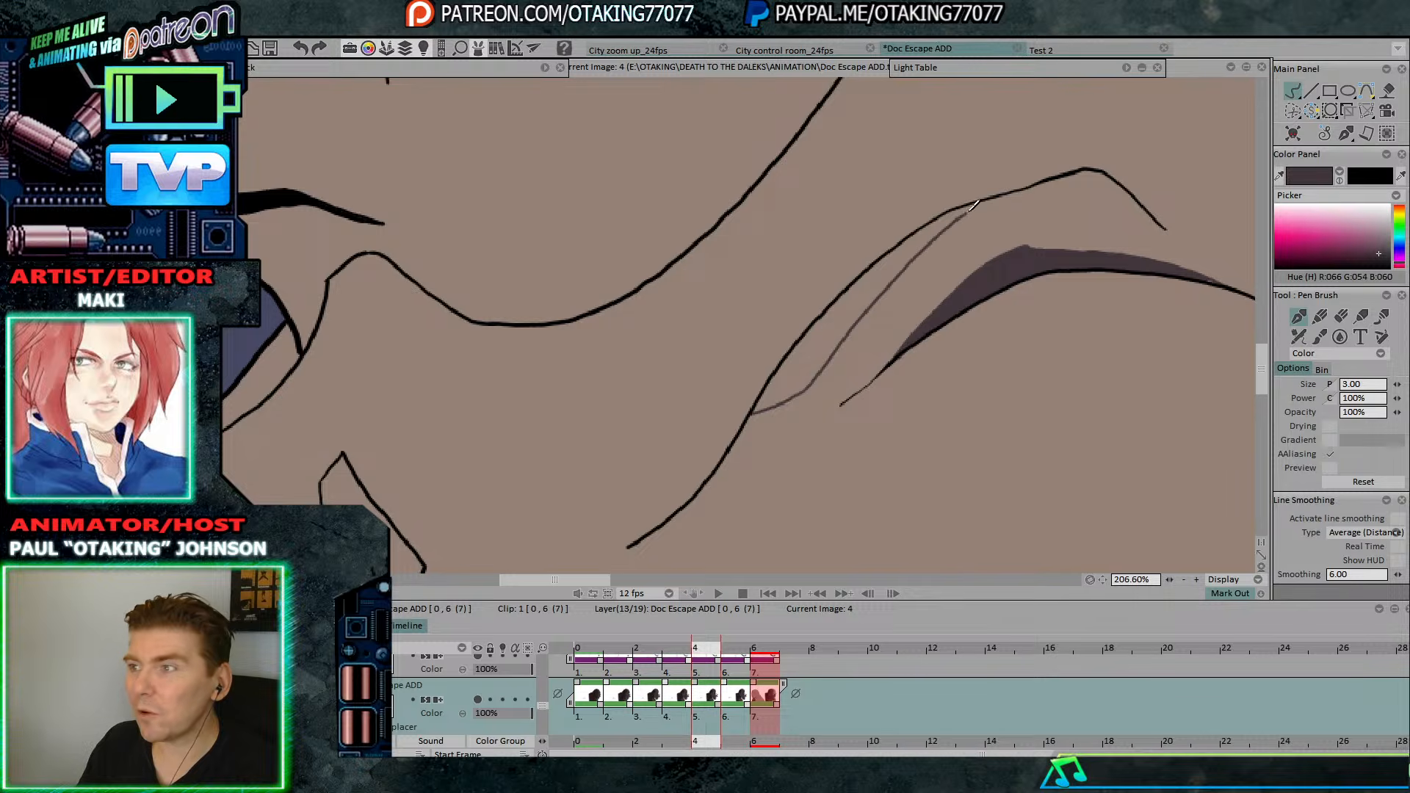
key(Left)
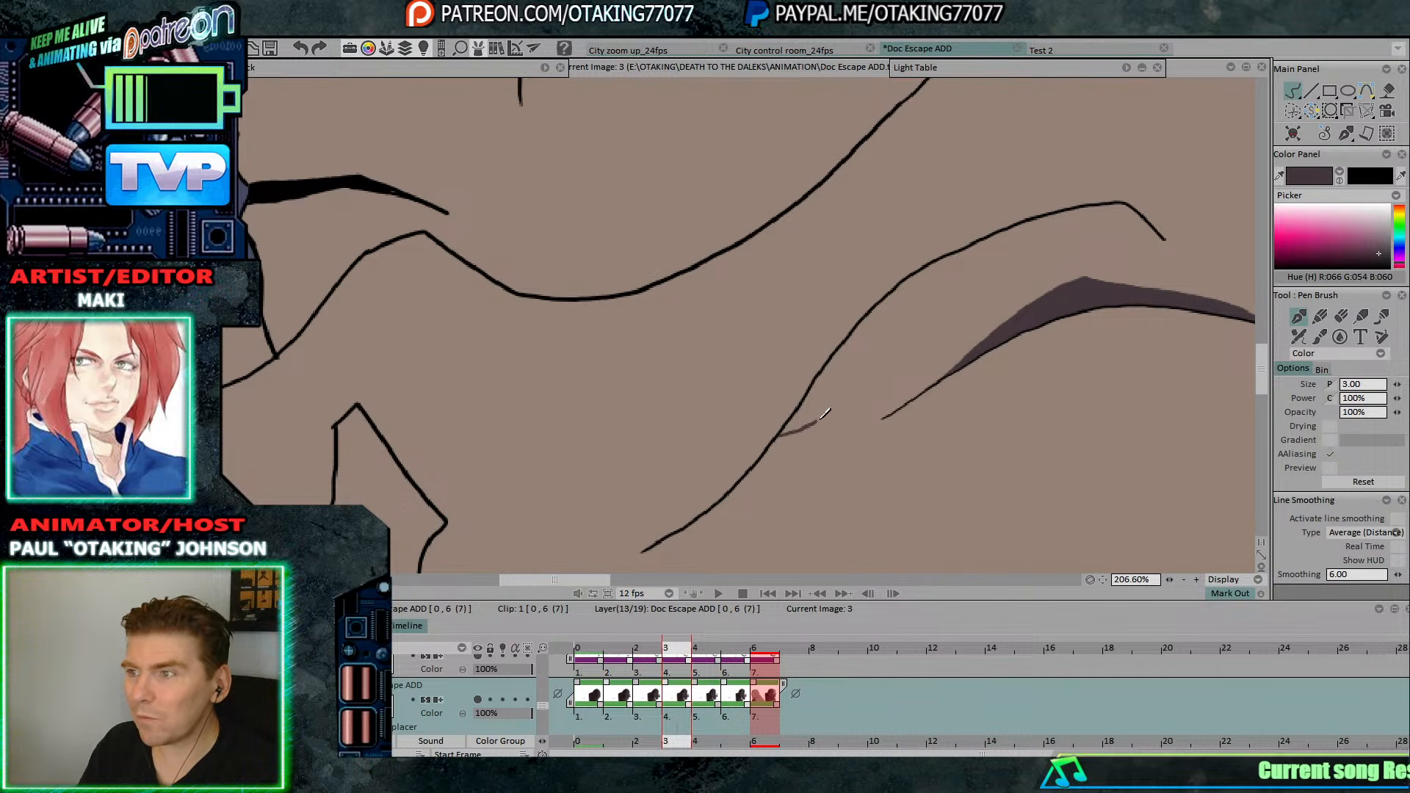
drag(778, 434, 904, 315)
Continue the upper shoulder-fold shadow outline on frames 2, 1 and 0, checking frame 2 against frame 3.
key(Left)
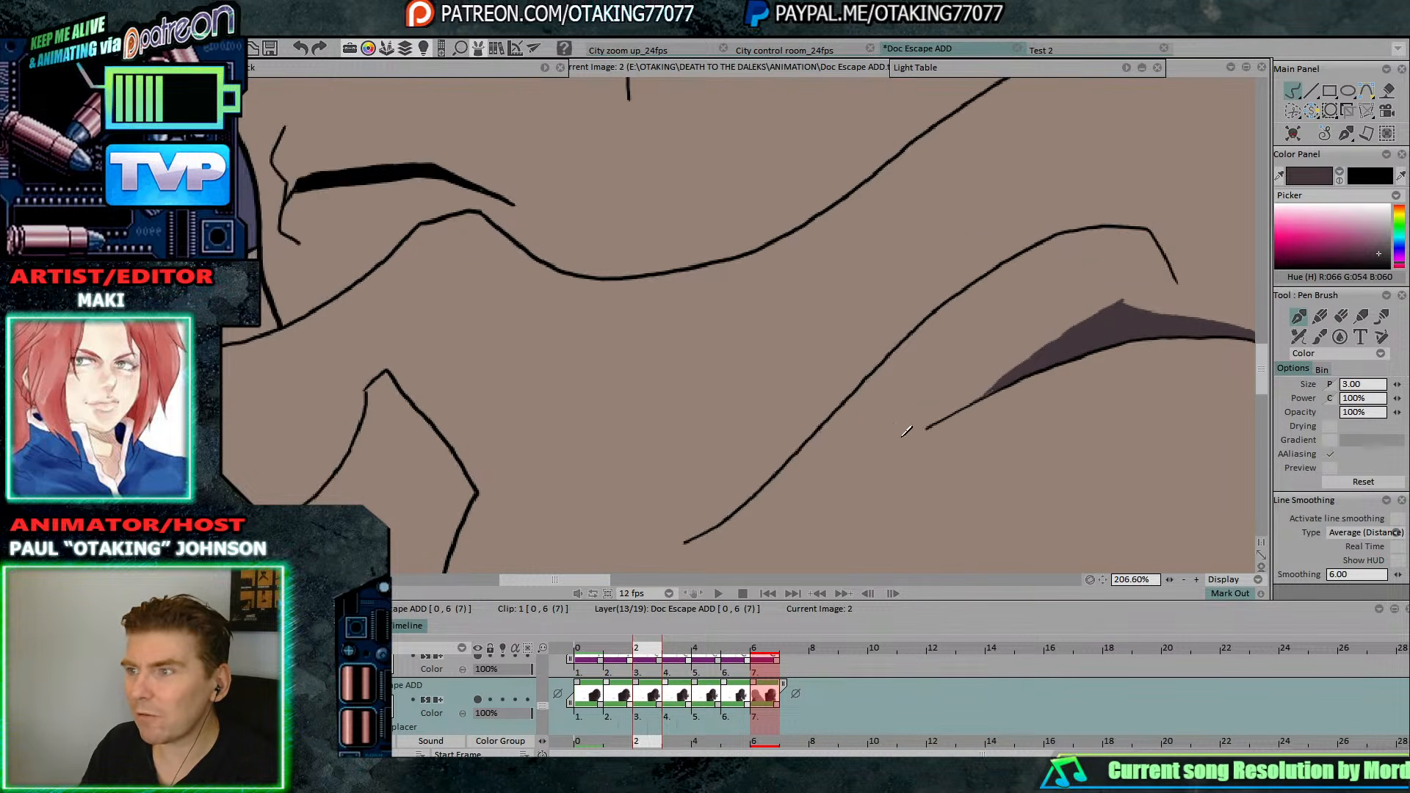
key(Right)
key(Left)
drag(801, 452, 849, 439)
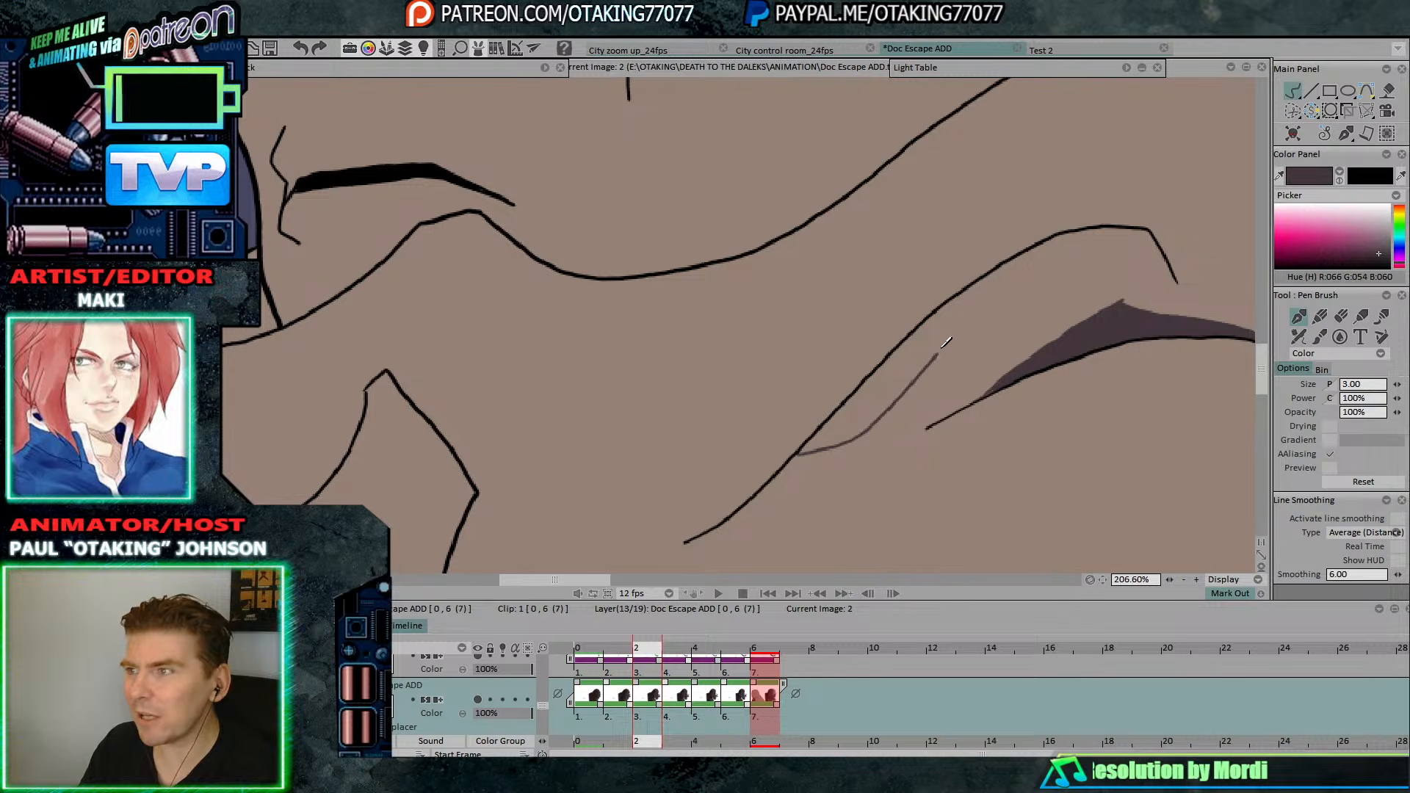
key(Left)
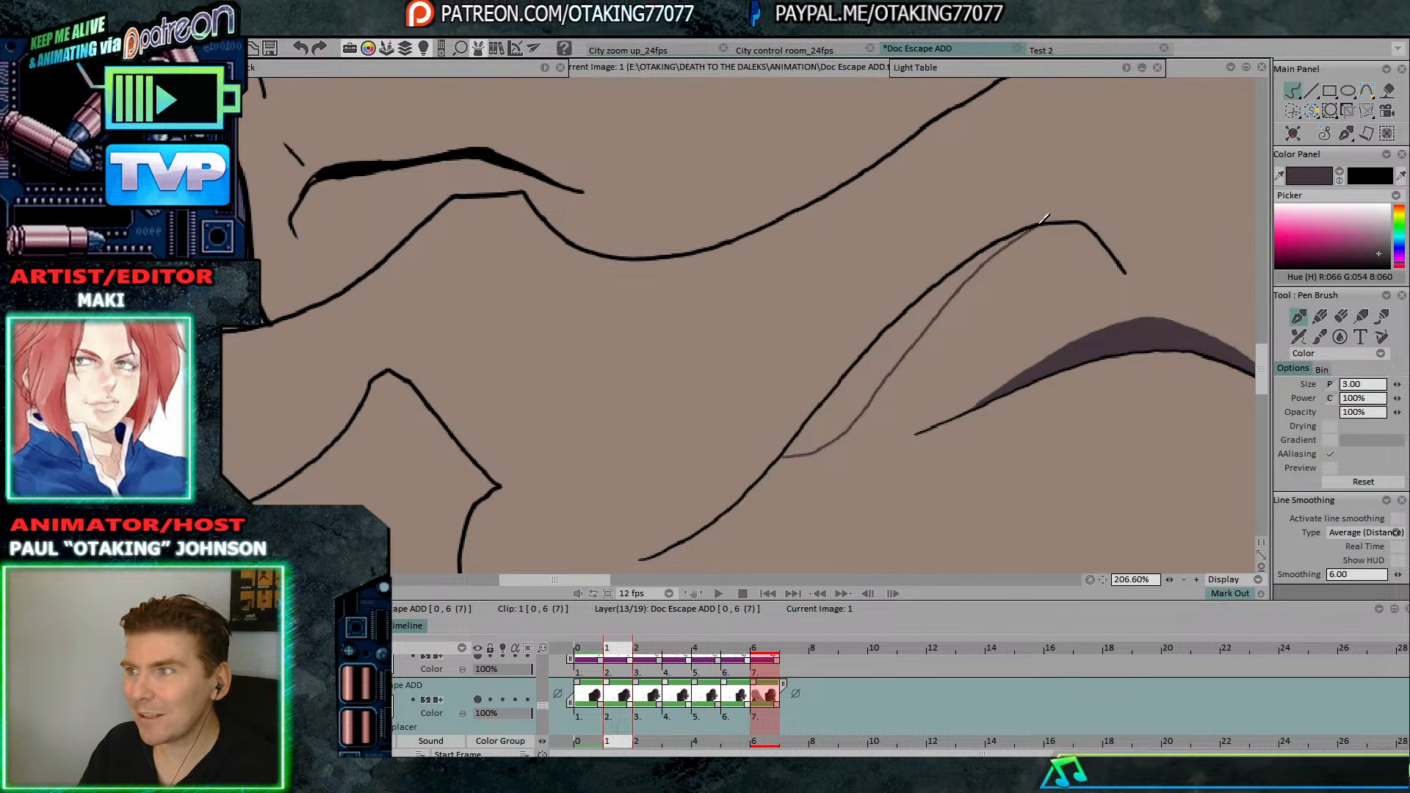
key(Left)
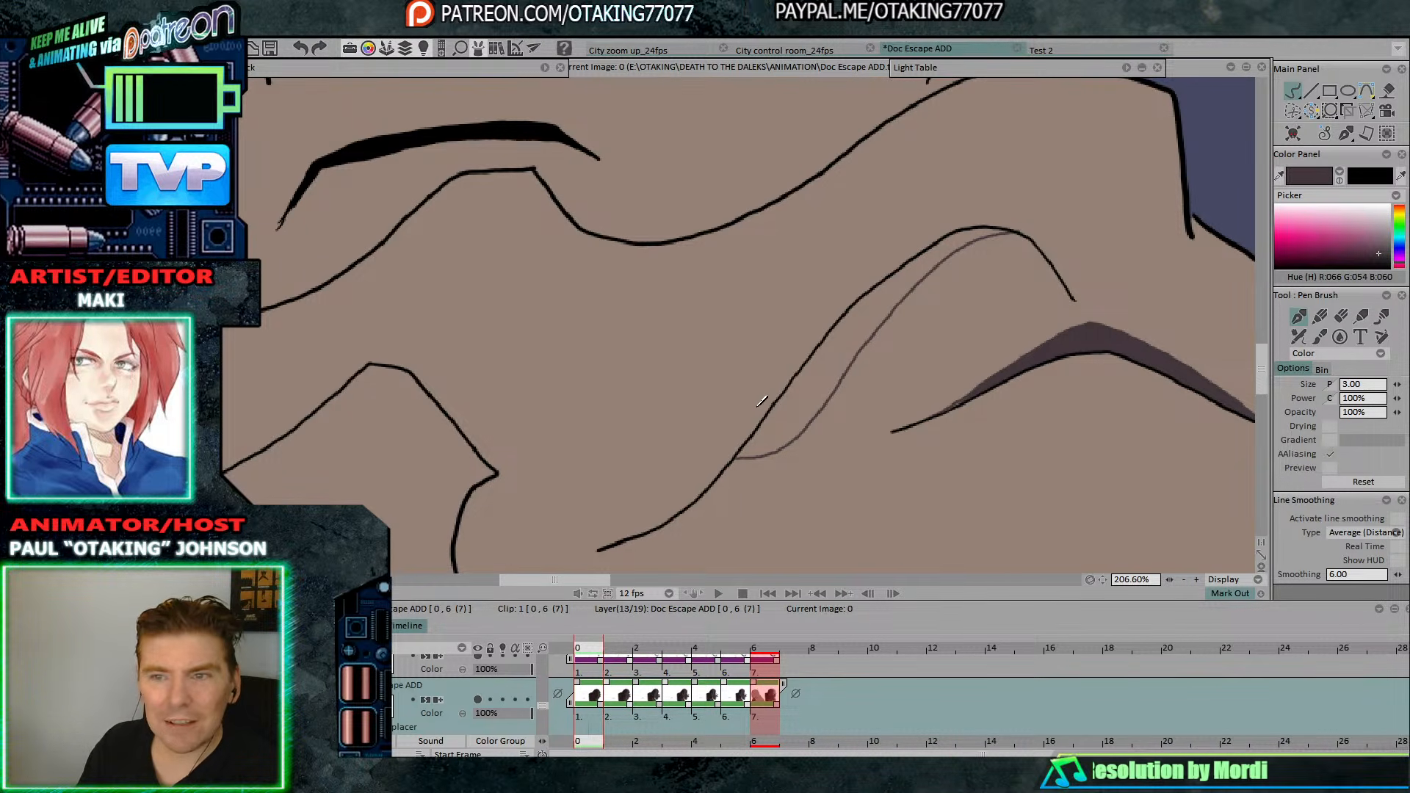
Fill the outlined upper shoulder-fold shadow on frames 0 to 2 with the Paint bucket.
mouse_move(652, 215)
mouse_down()
mouse_move(688, 252)
mouse_move(861, 336)
mouse_move(890, 475)
mouse_move(978, 382)
mouse_up()
mouse_move(736, 433)
mouse_down()
mouse_move(805, 278)
mouse_move(835, 349)
mouse_move(1070, 362)
mouse_move(1009, 373)
mouse_move(909, 352)
mouse_move(935, 387)
mouse_move(746, 401)
mouse_move(743, 444)
mouse_move(867, 397)
mouse_move(749, 384)
mouse_up()
mouse_move(1010, 384)
mouse_down()
mouse_move(855, 376)
mouse_move(954, 466)
mouse_move(1049, 245)
mouse_move(1006, 381)
mouse_move(1045, 375)
mouse_up()
click(1387, 91)
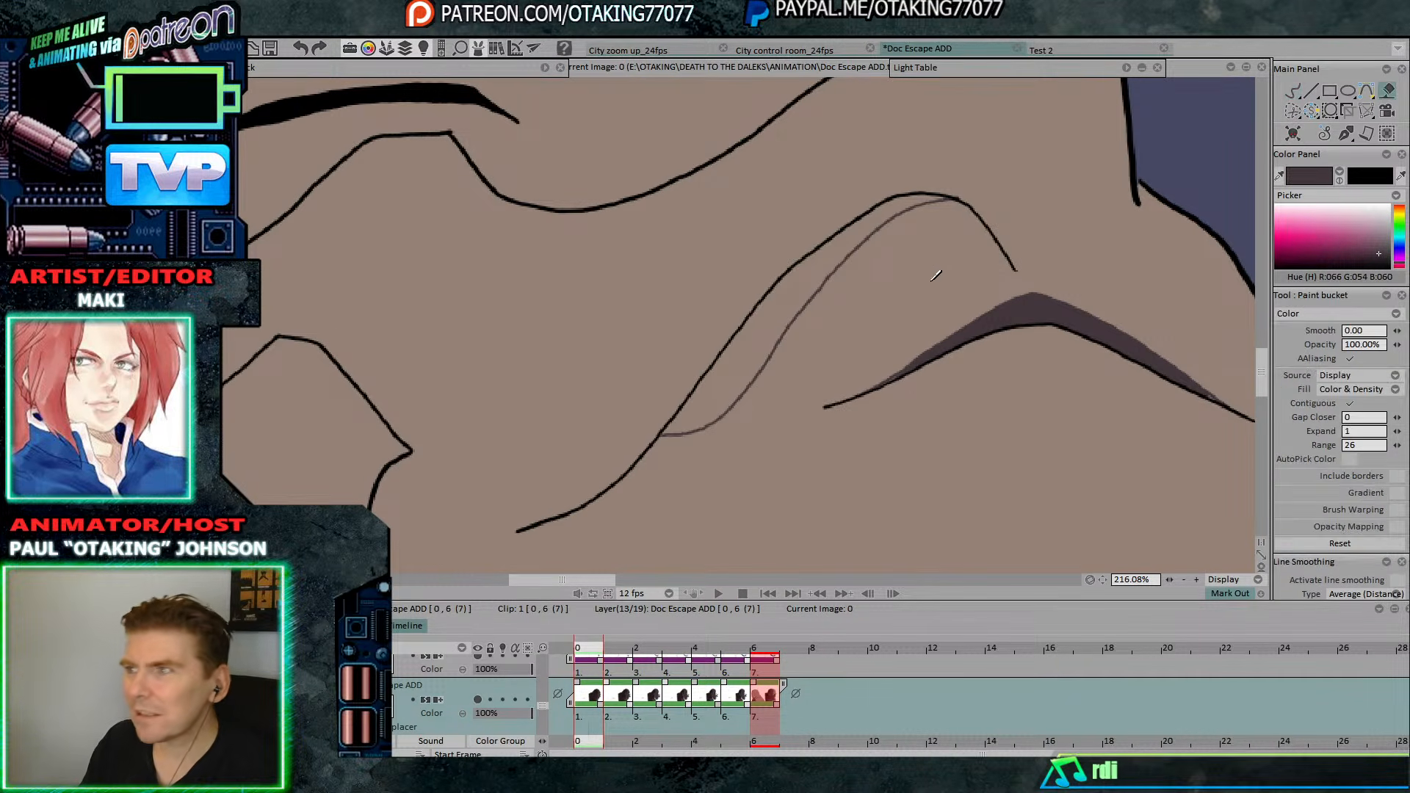
click(775, 323)
key(Right)
key(Right)
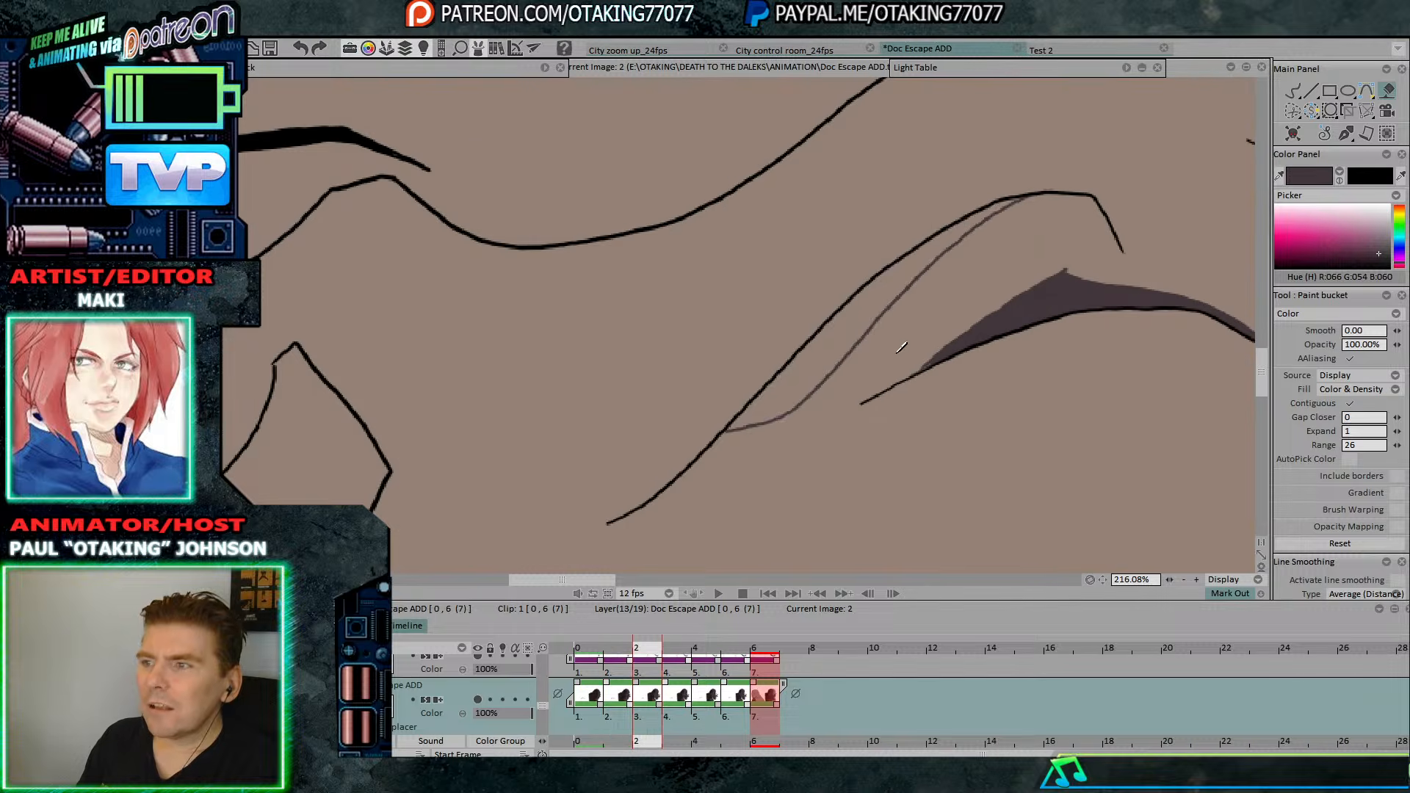
click(857, 325)
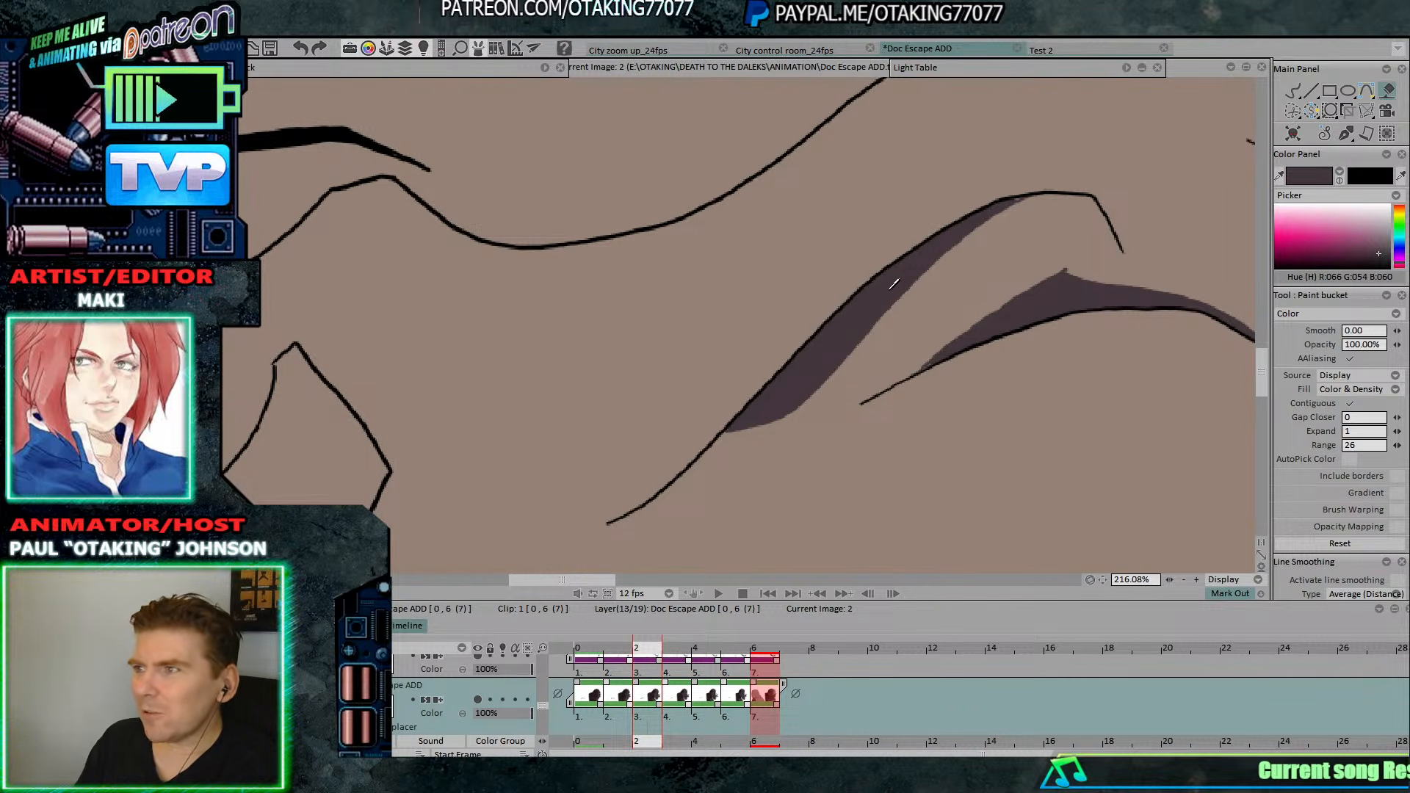
Fill the tiny leftover gap at the upper tip of frame 2's upper shoulder-fold shadow.
scroll(985, 214, up, 4)
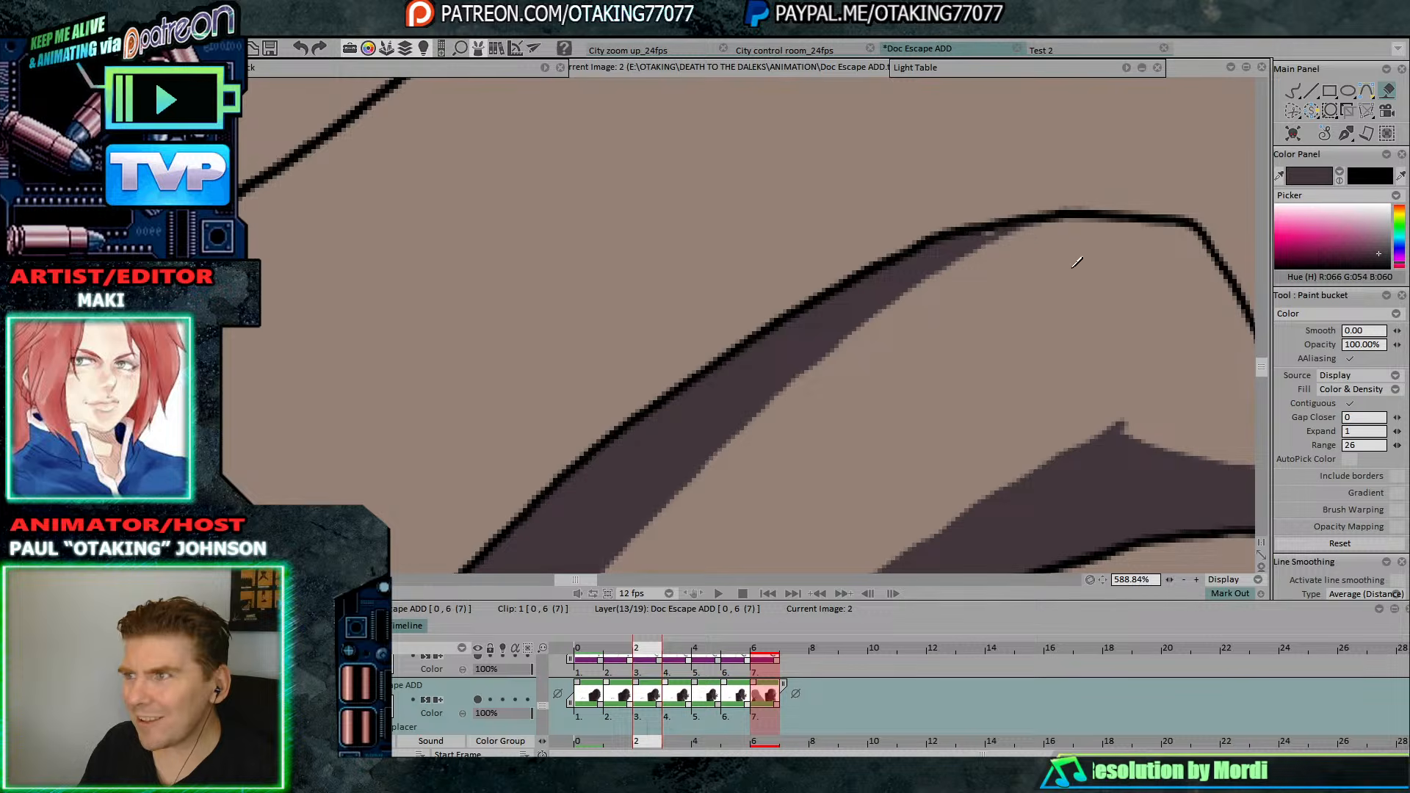
scroll(1077, 262, up, 6)
drag(737, 136, 761, 292)
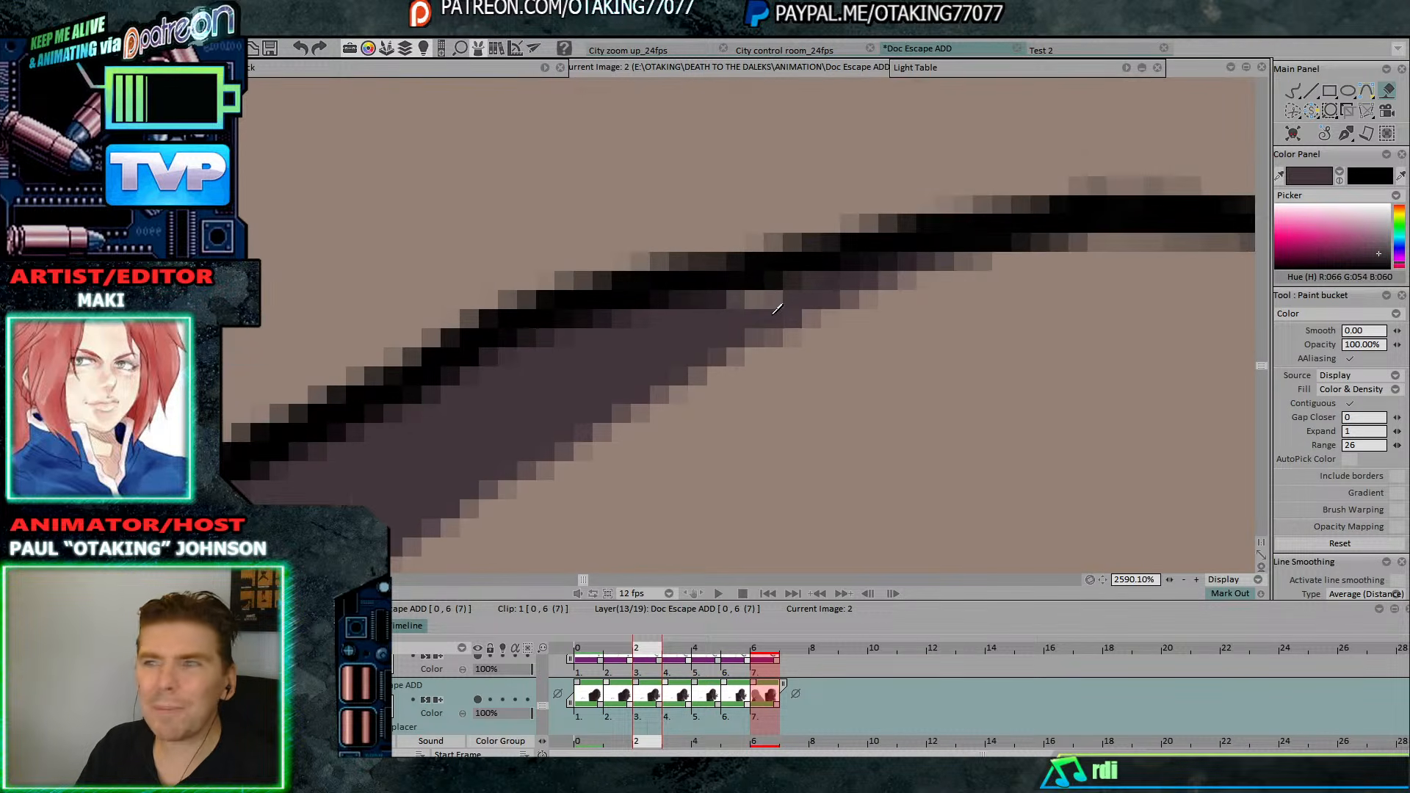
scroll(950, 308, down, 8)
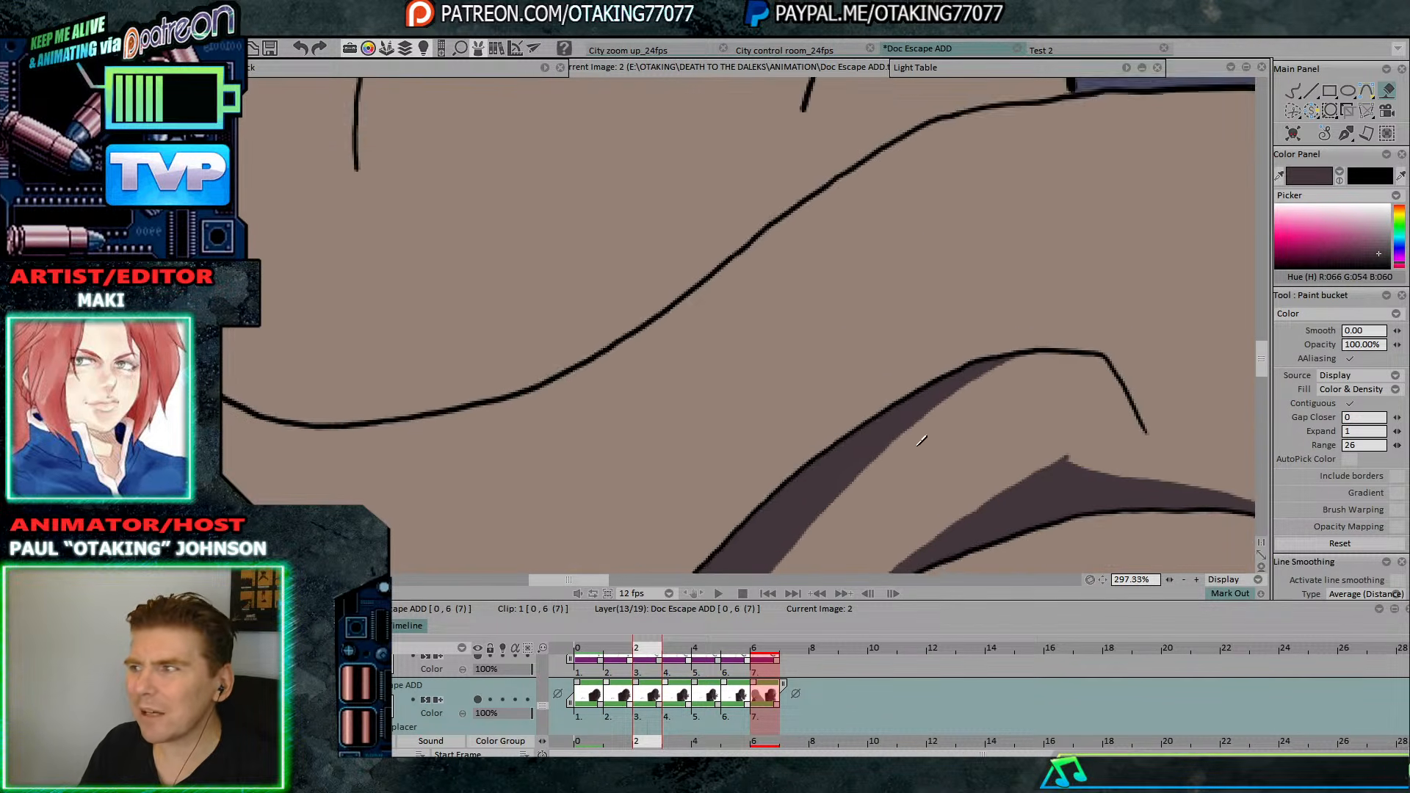
Fill the upper shoulder-fold shadow on frame 3 and touch up the gap at its tip with the Pen Brush.
key(Right)
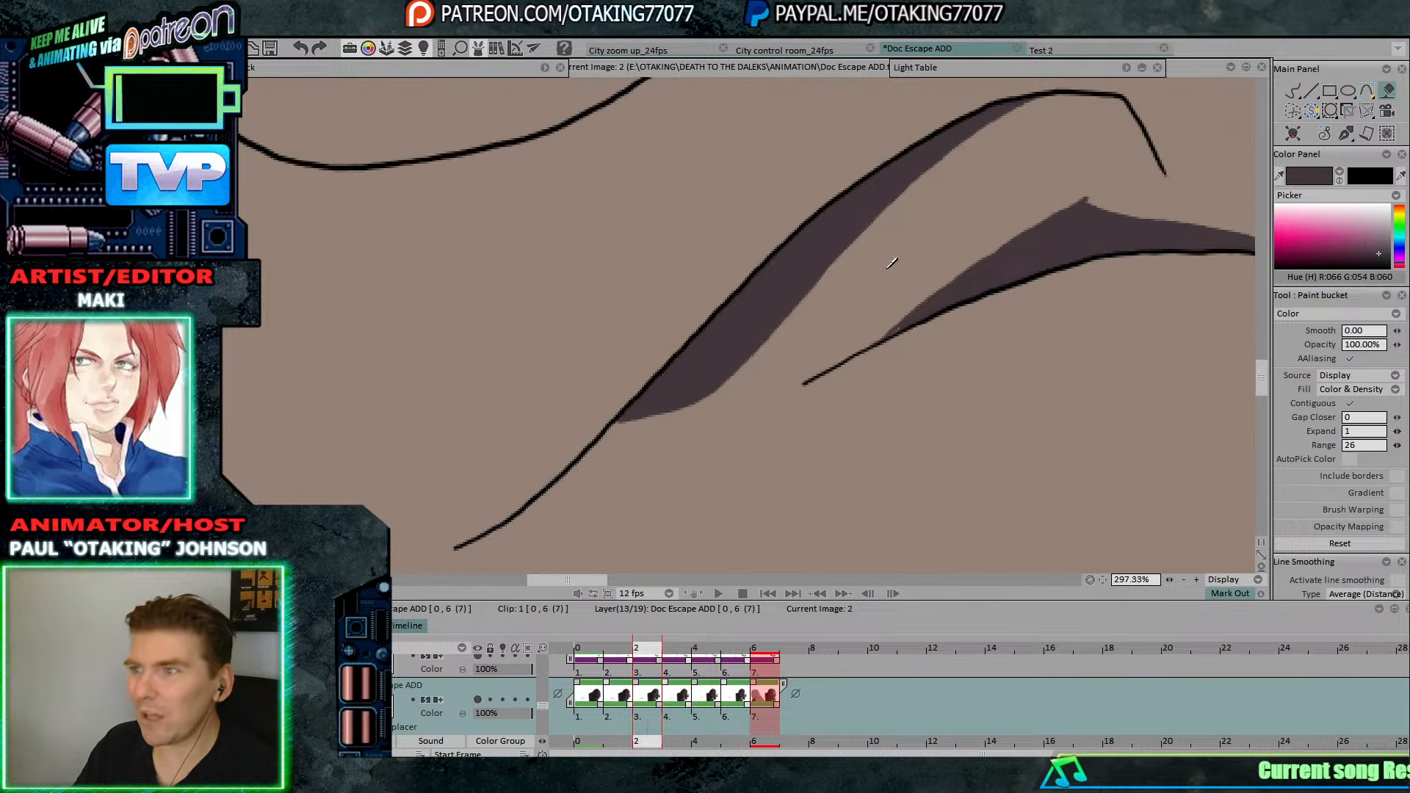
click(765, 207)
drag(765, 207, 833, 313)
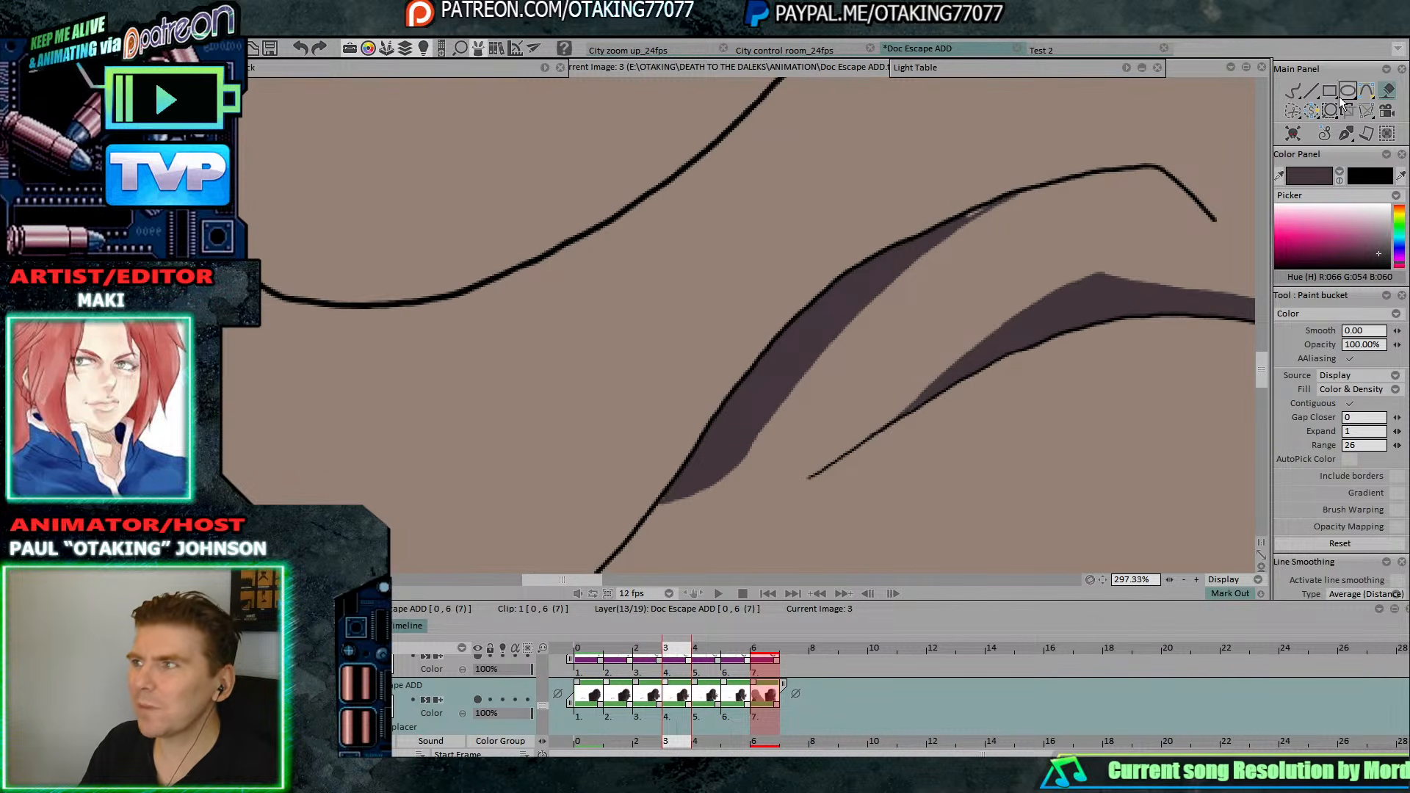
key(b)
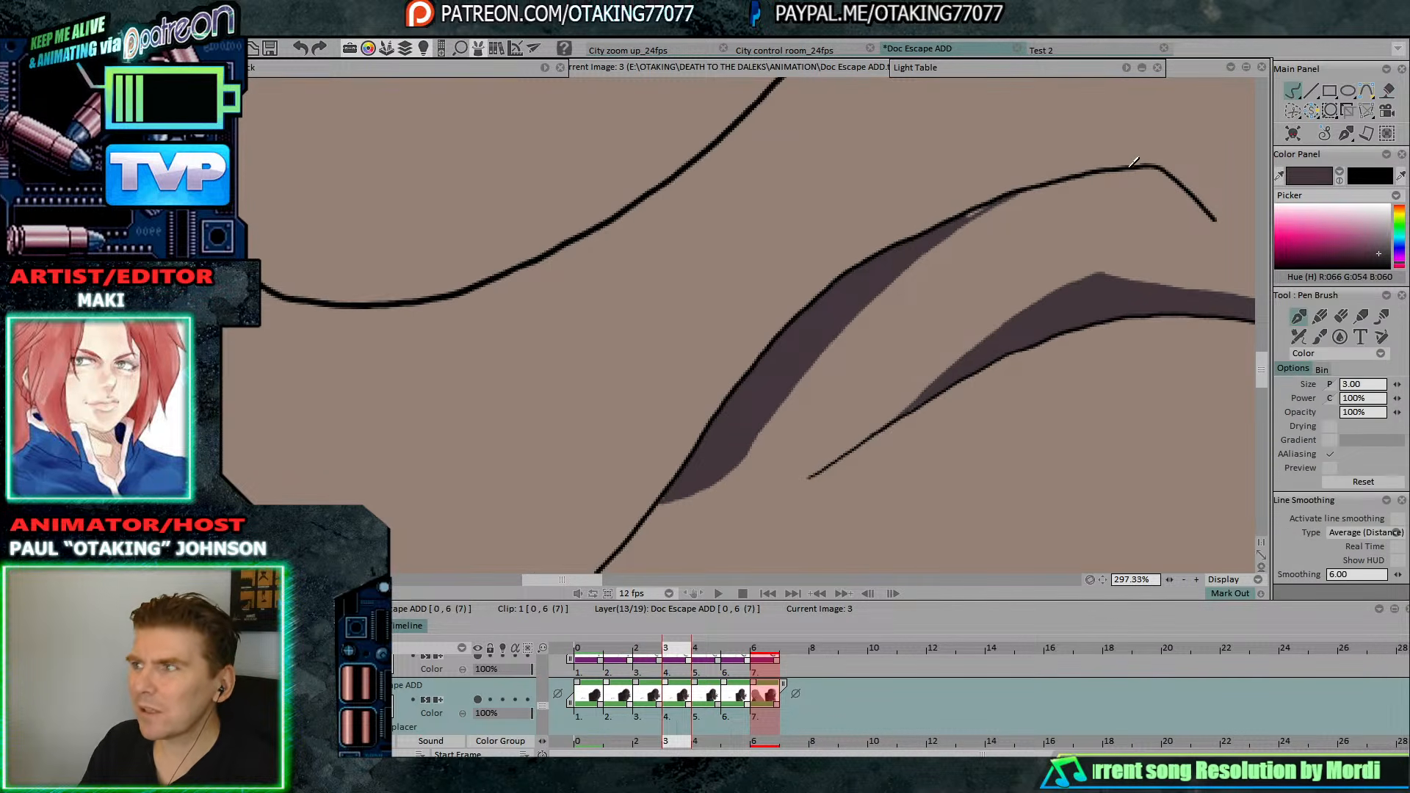
Fill the upper shoulder-fold shadow on frame 4 and close the gap at its tip with the Pen Brush.
click(1387, 91)
key(Right)
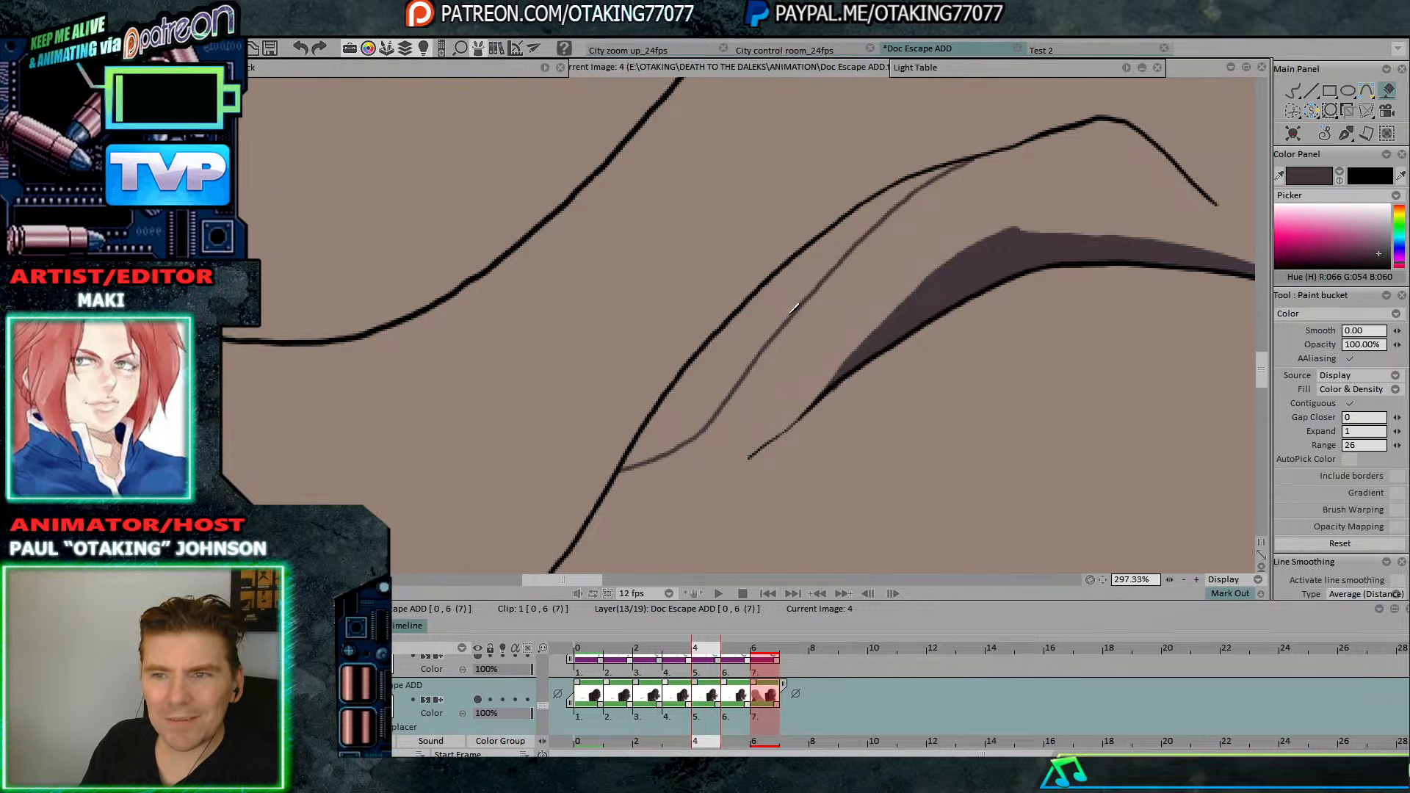
click(784, 290)
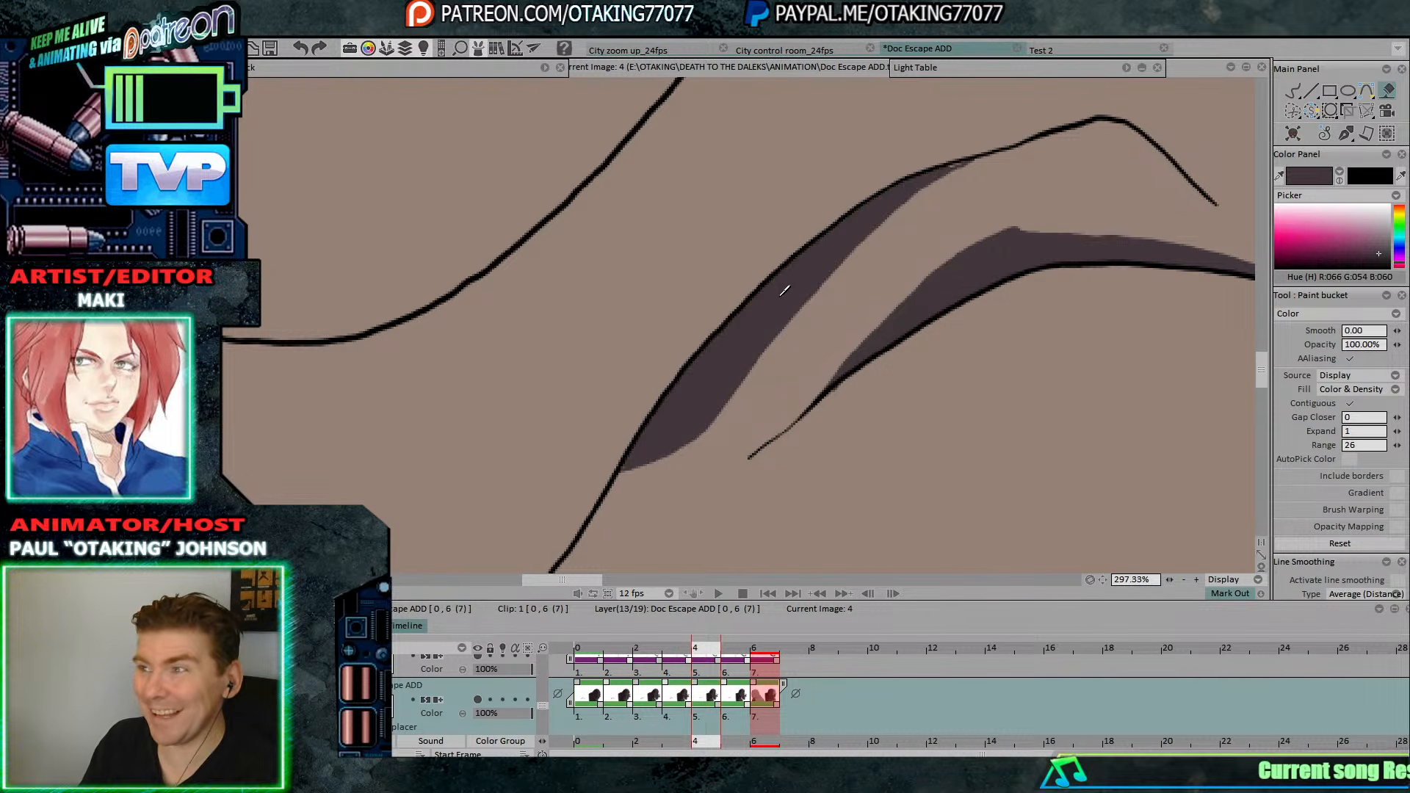
key(b)
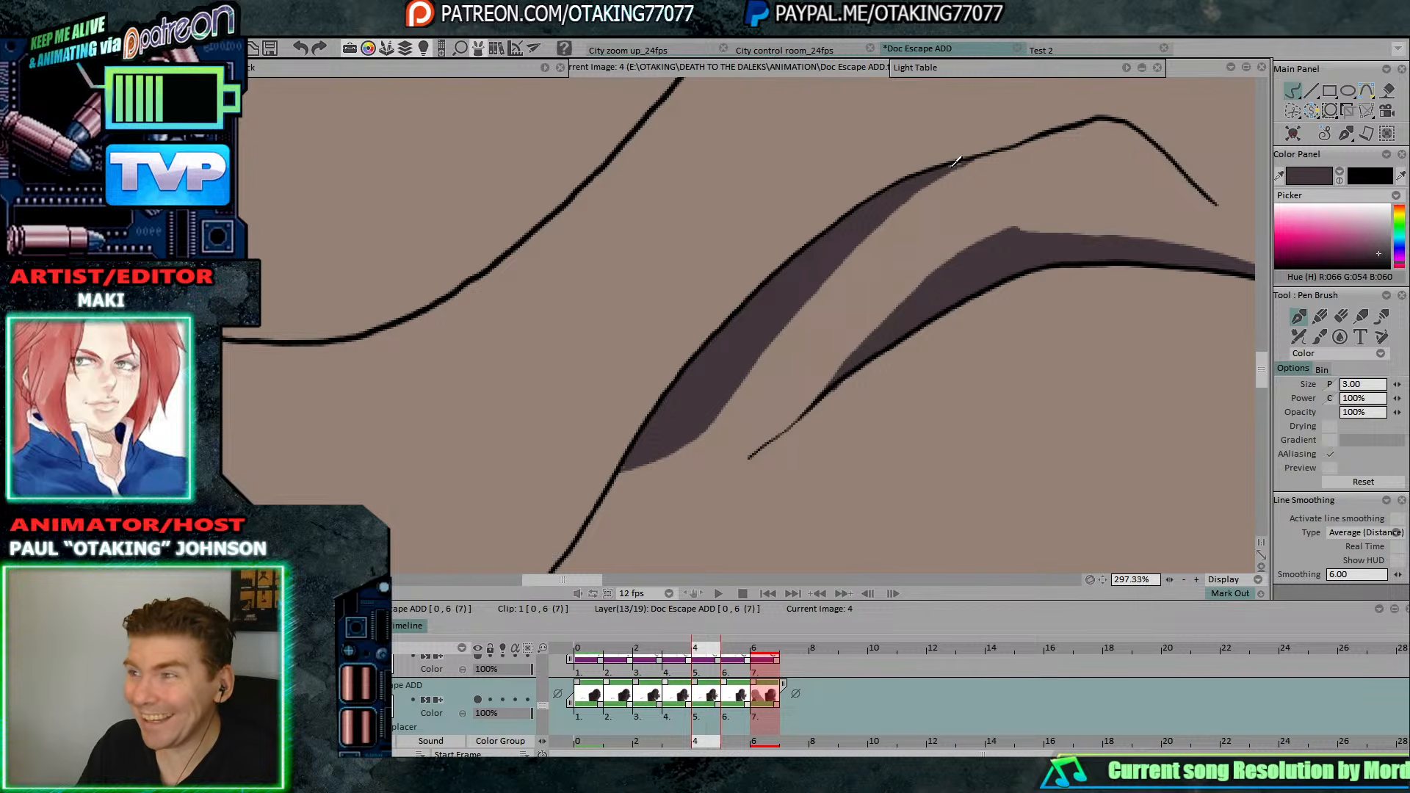
Fill the upper shoulder-fold shadow on frame 5 with the Paint bucket and touch up its tip with the Pen Brush.
key(f)
key(s)
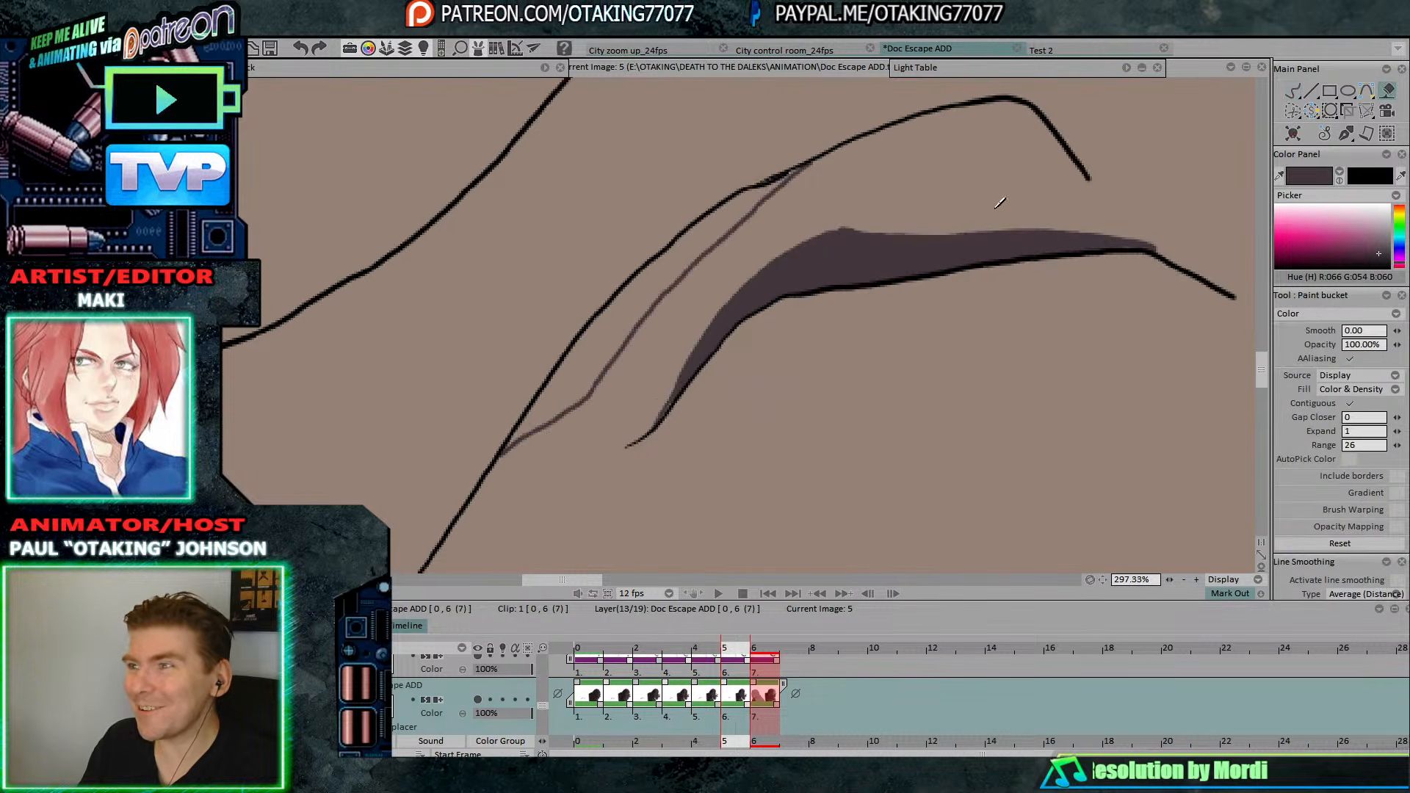
click(645, 316)
click(1287, 89)
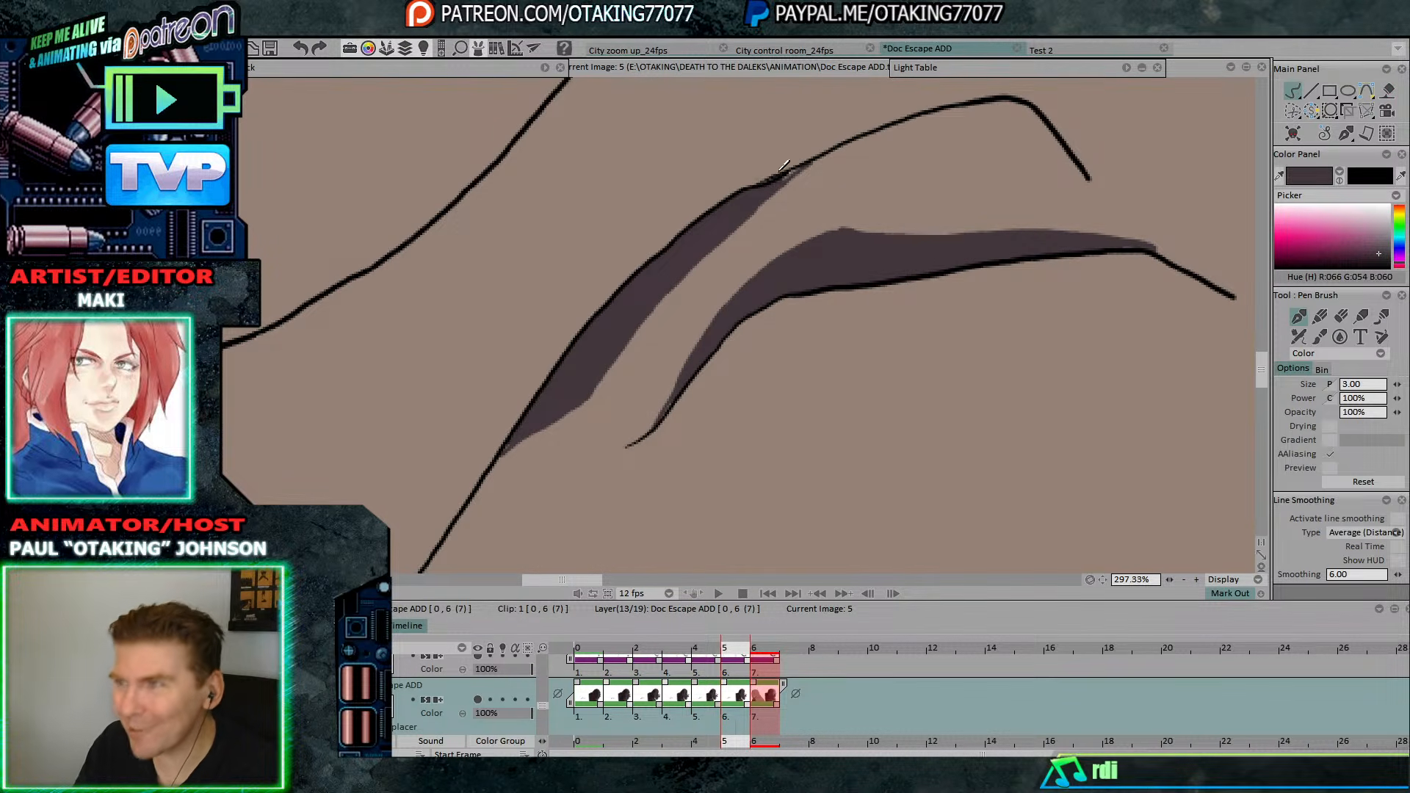
click(1389, 92)
key(Right)
key(Left)
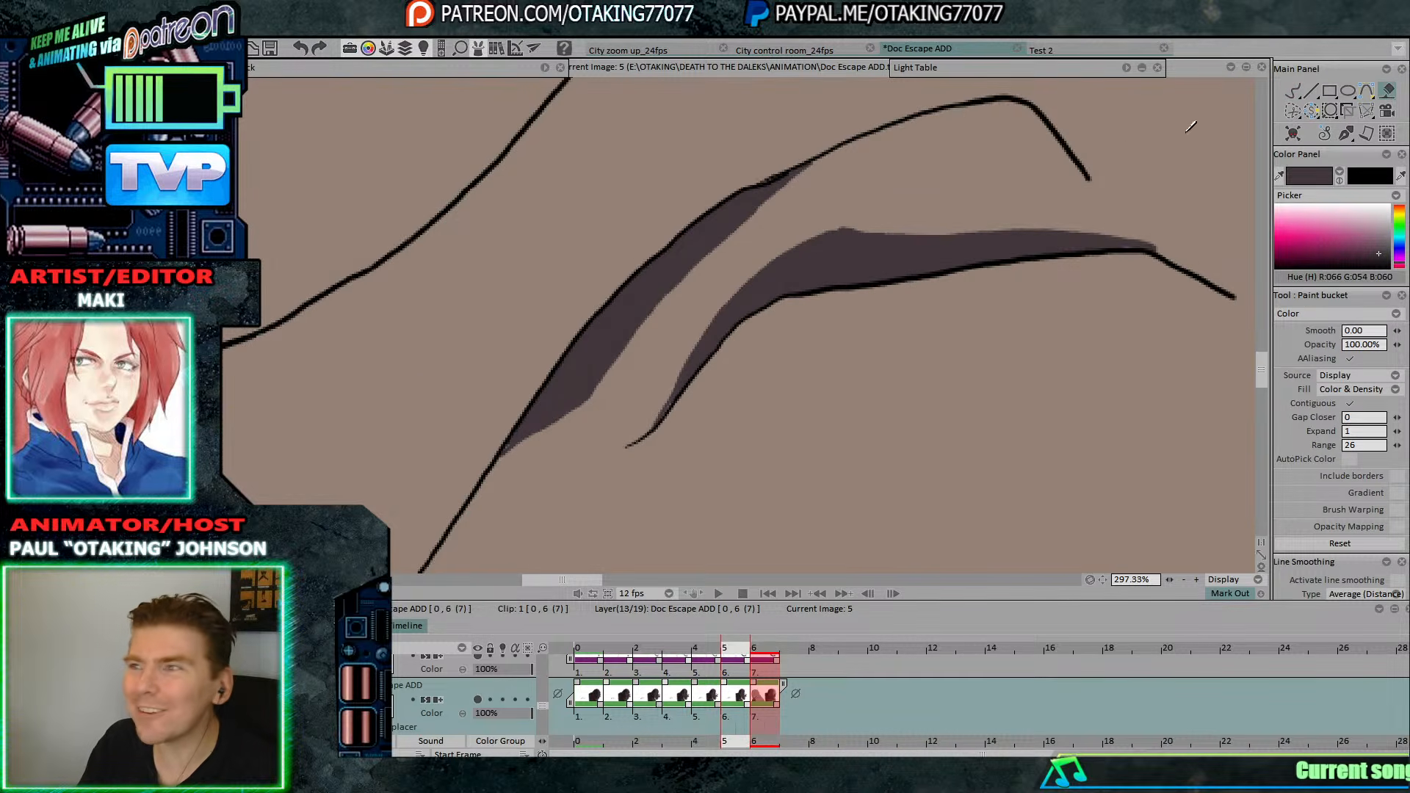
Draw the lower neck shadow's edge down to the canvas border on frame 5 with the Pen Brush, matching frame 6.
click(1294, 93)
mouse_move(762, 359)
mouse_down()
mouse_move(800, 330)
mouse_move(969, 284)
mouse_up()
scroll(969, 284, down, 5)
key(Right)
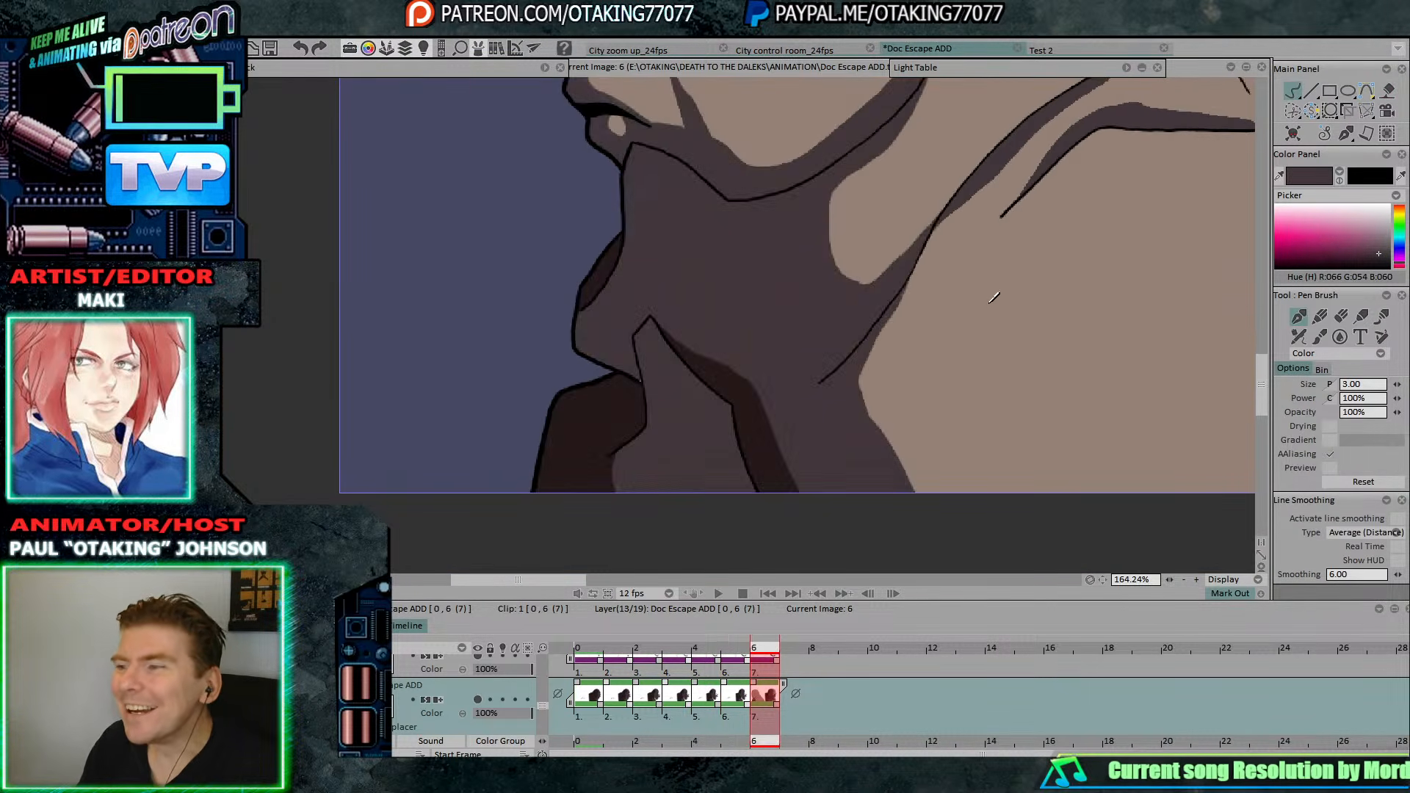
key(Left)
key(Right)
key(Left)
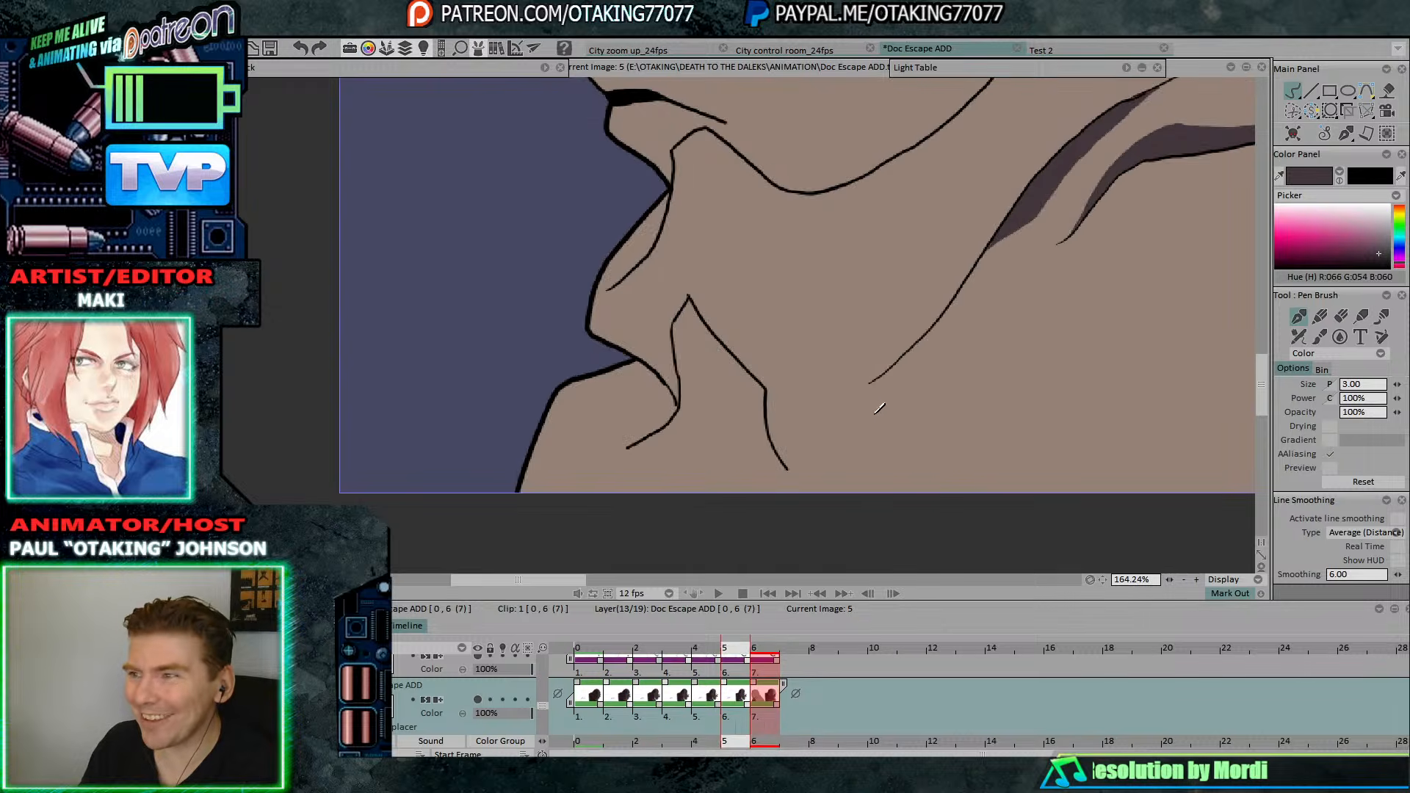
key(Right)
key(Left)
drag(877, 402, 884, 437)
Draw the matching lower neck shadow edge down to the canvas border on frames 4 to 1.
key(Left)
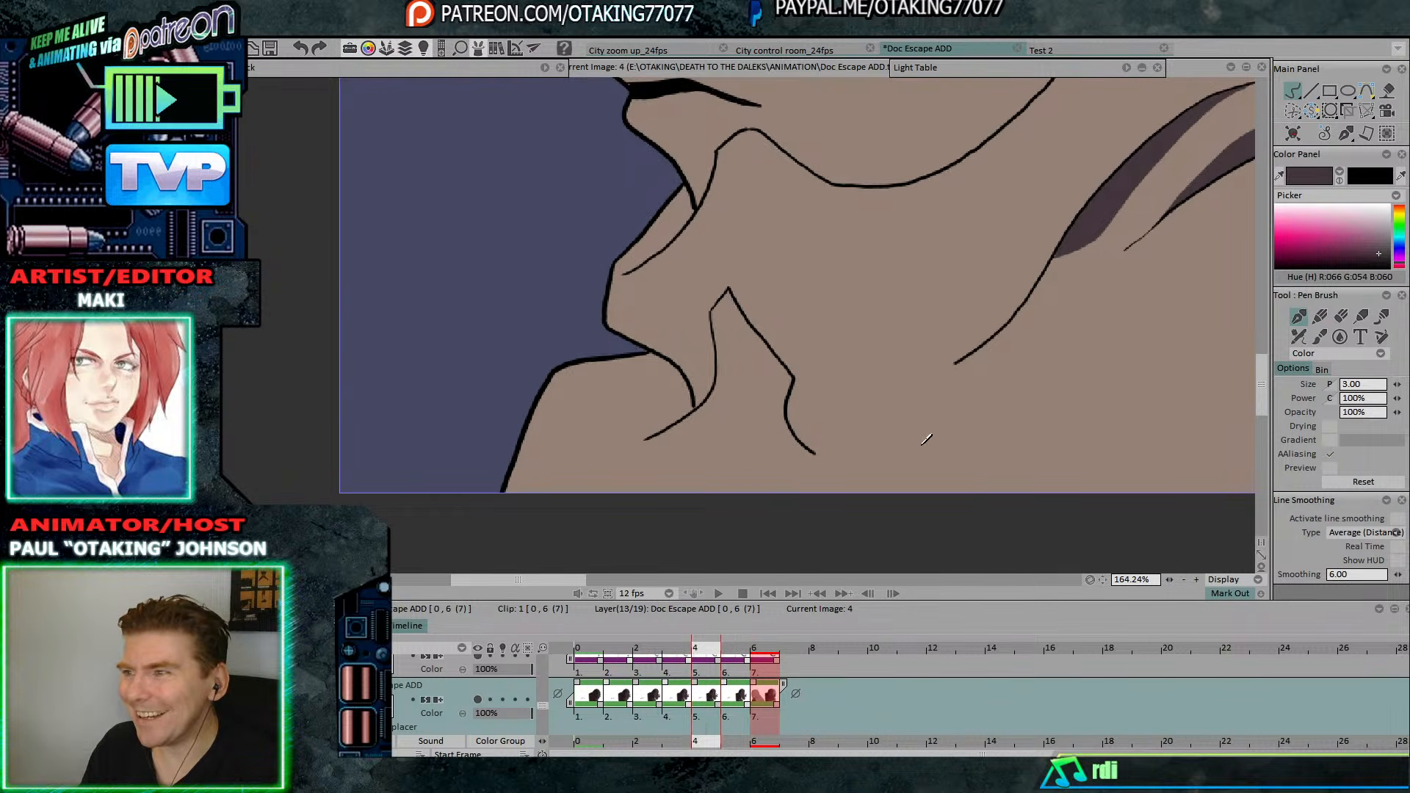
key(Left)
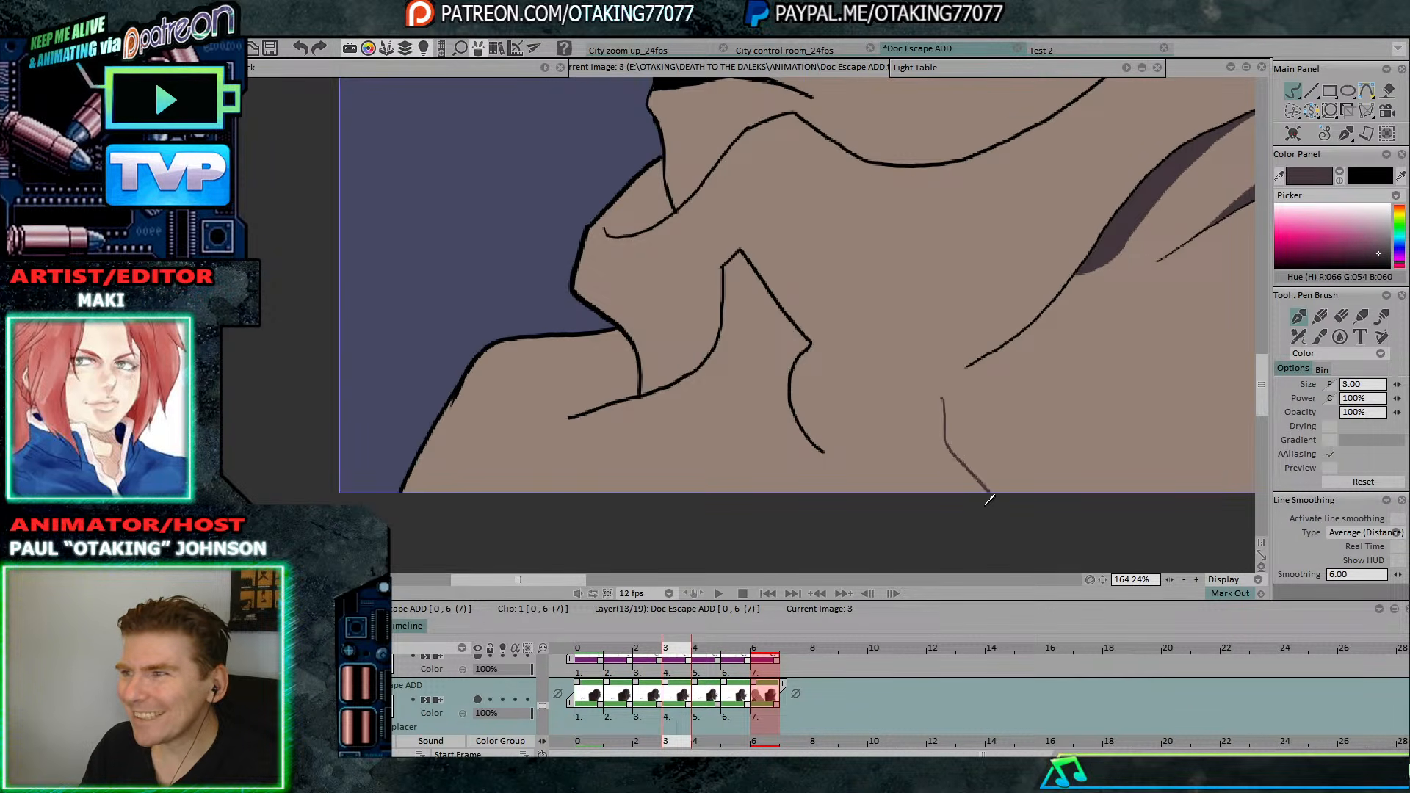
key(Left)
key(Left)
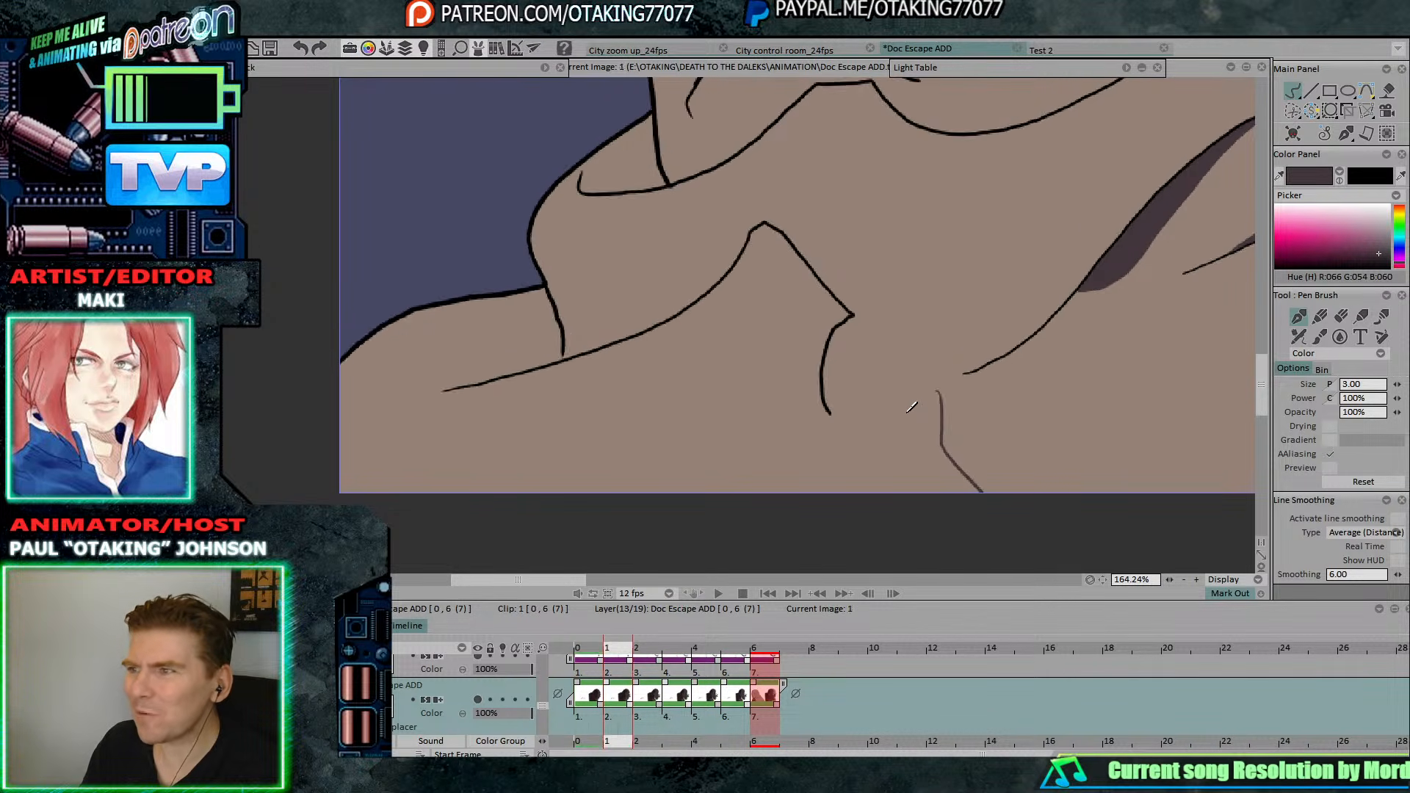
Connect the lower neck shadow edge to the long neck line on frame 5, using frame 6 as reference.
key(Right)
key(Right)
key(Right)
key(Right)
key(Right)
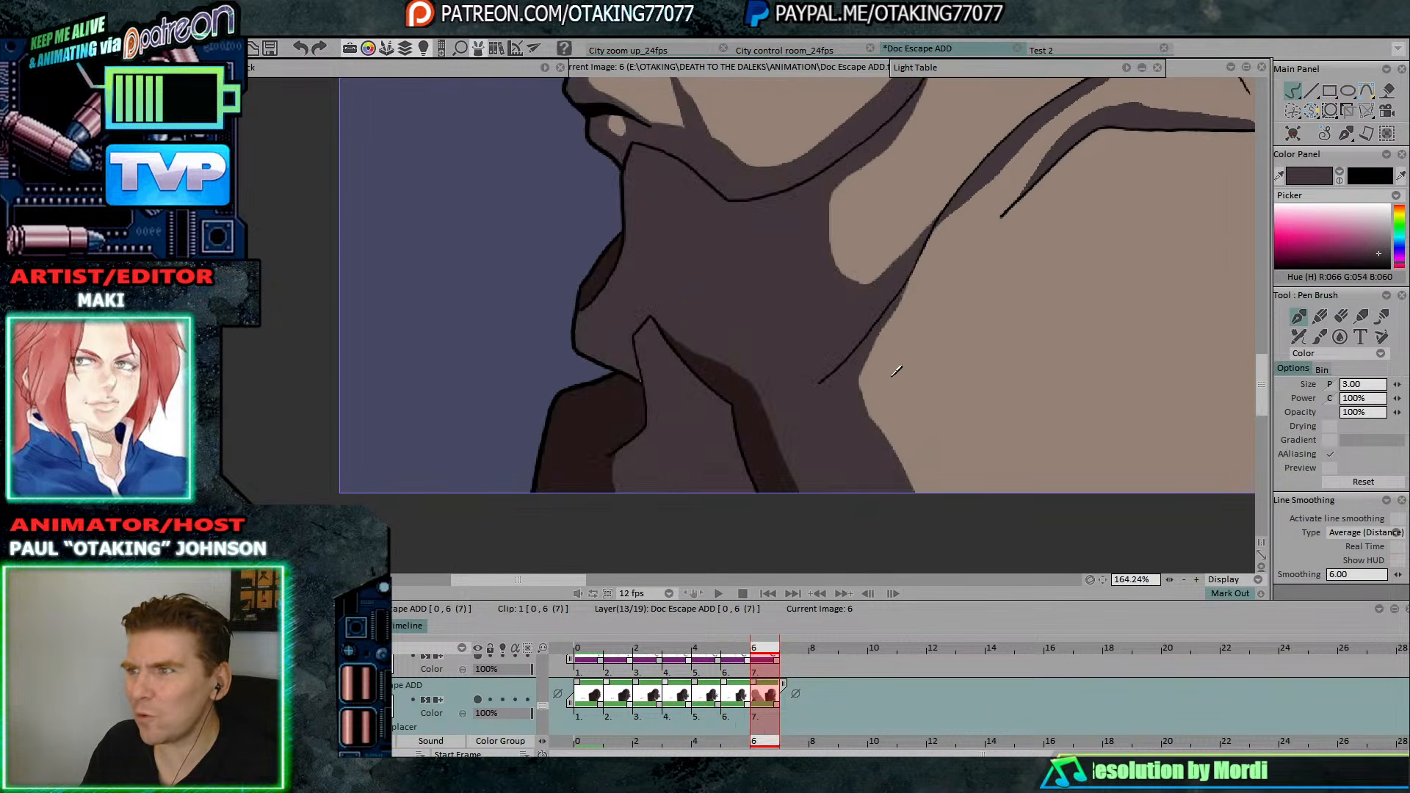
key(Left)
key(Right)
key(Left)
Connect the lower neck shadow edge to the long neck line on frames 4 to 0.
key(Left)
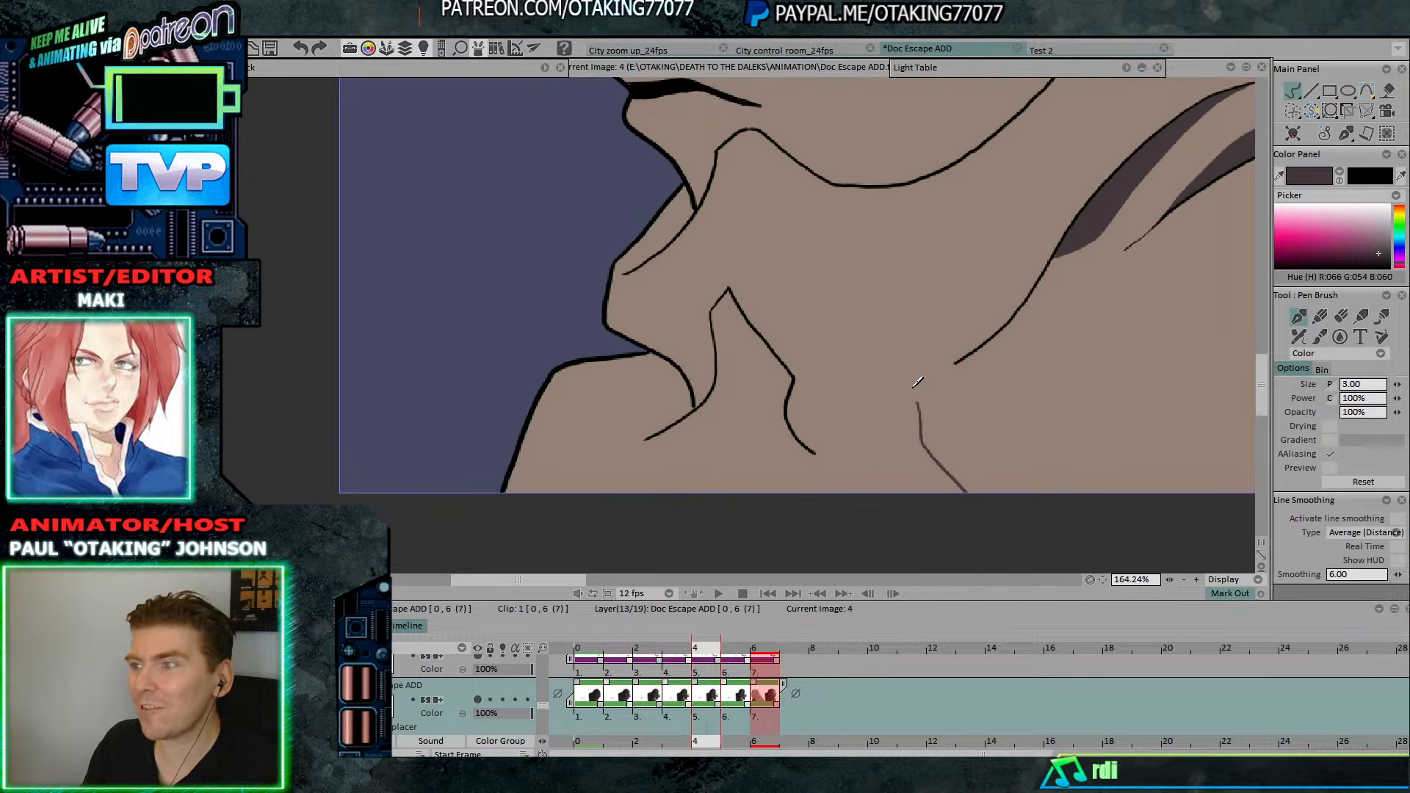
key(Left)
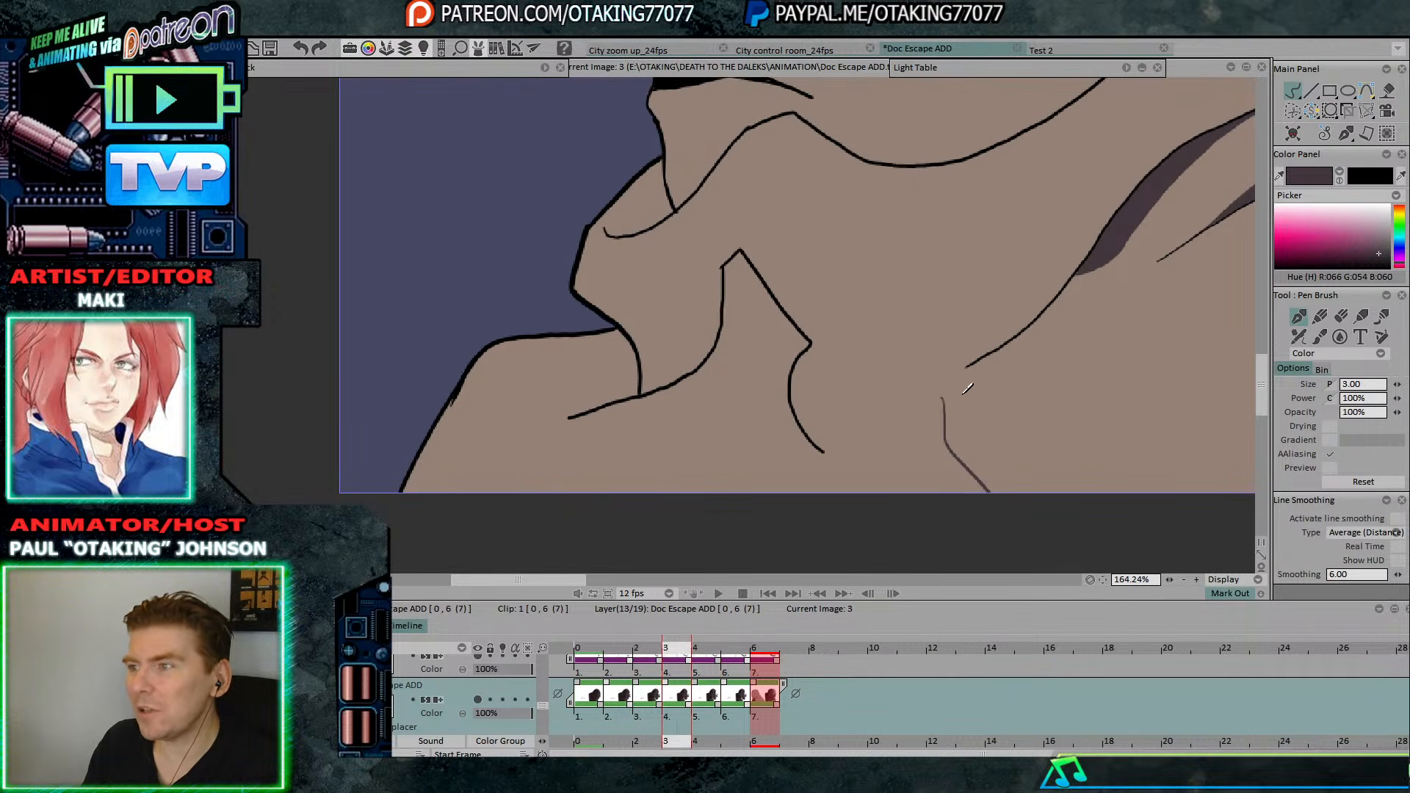
key(Left)
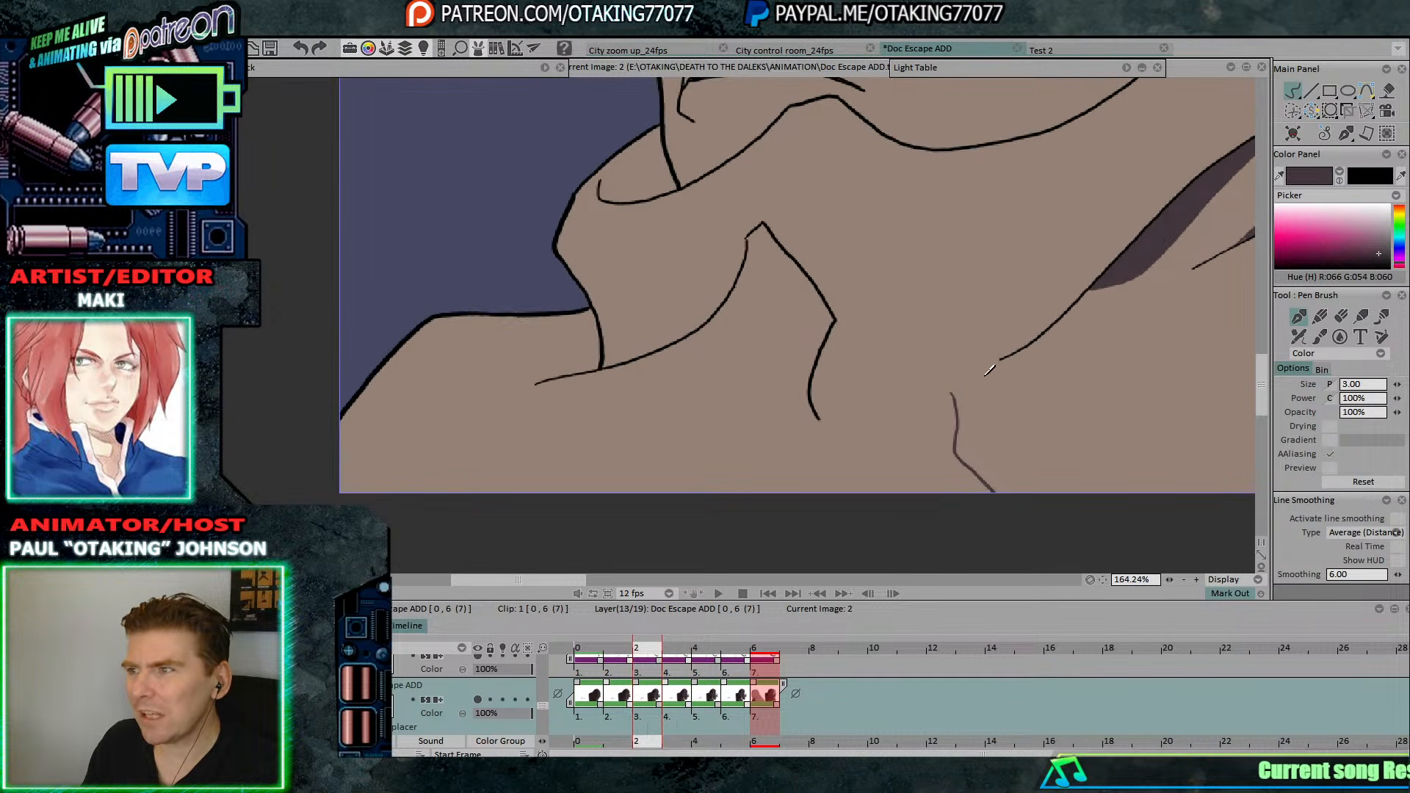
key(Left)
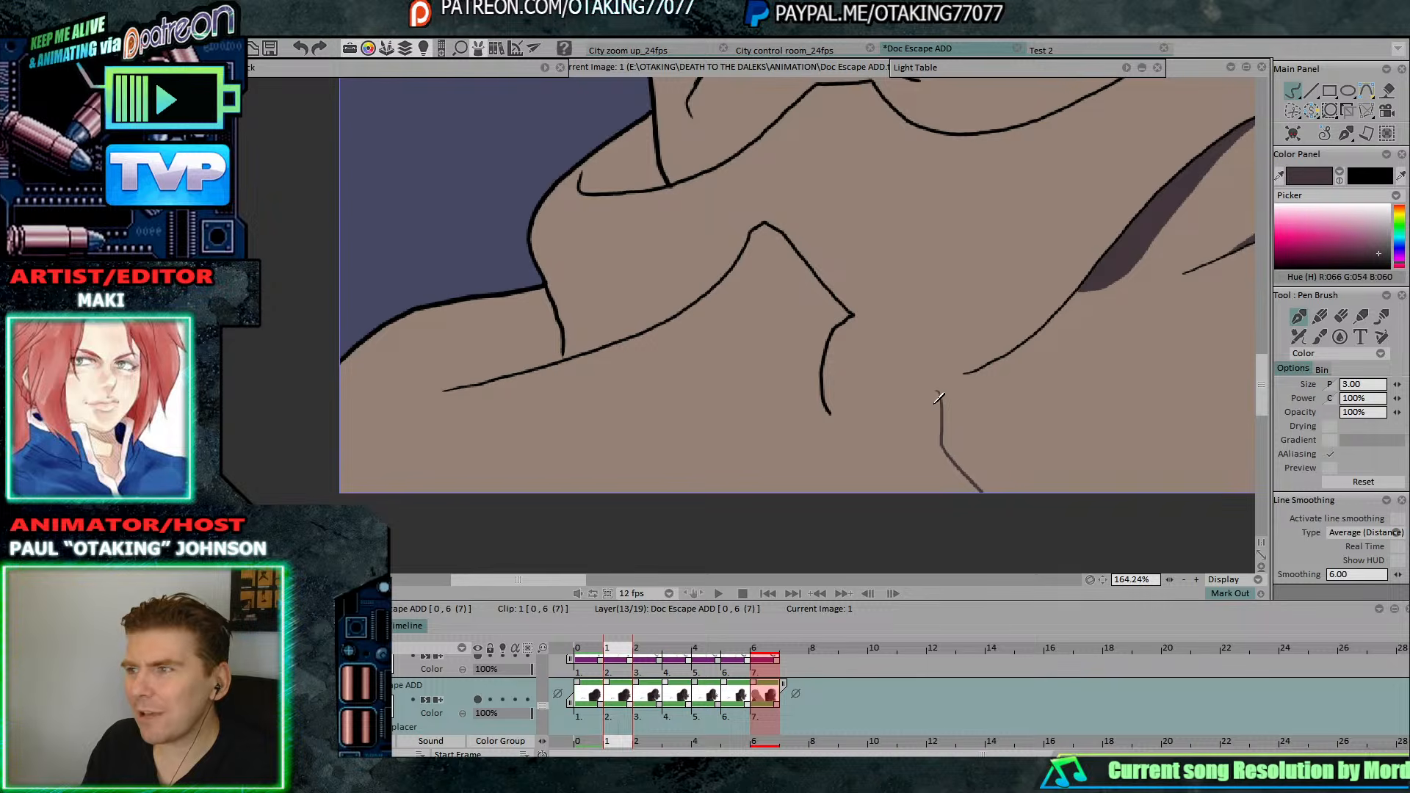
key(Left)
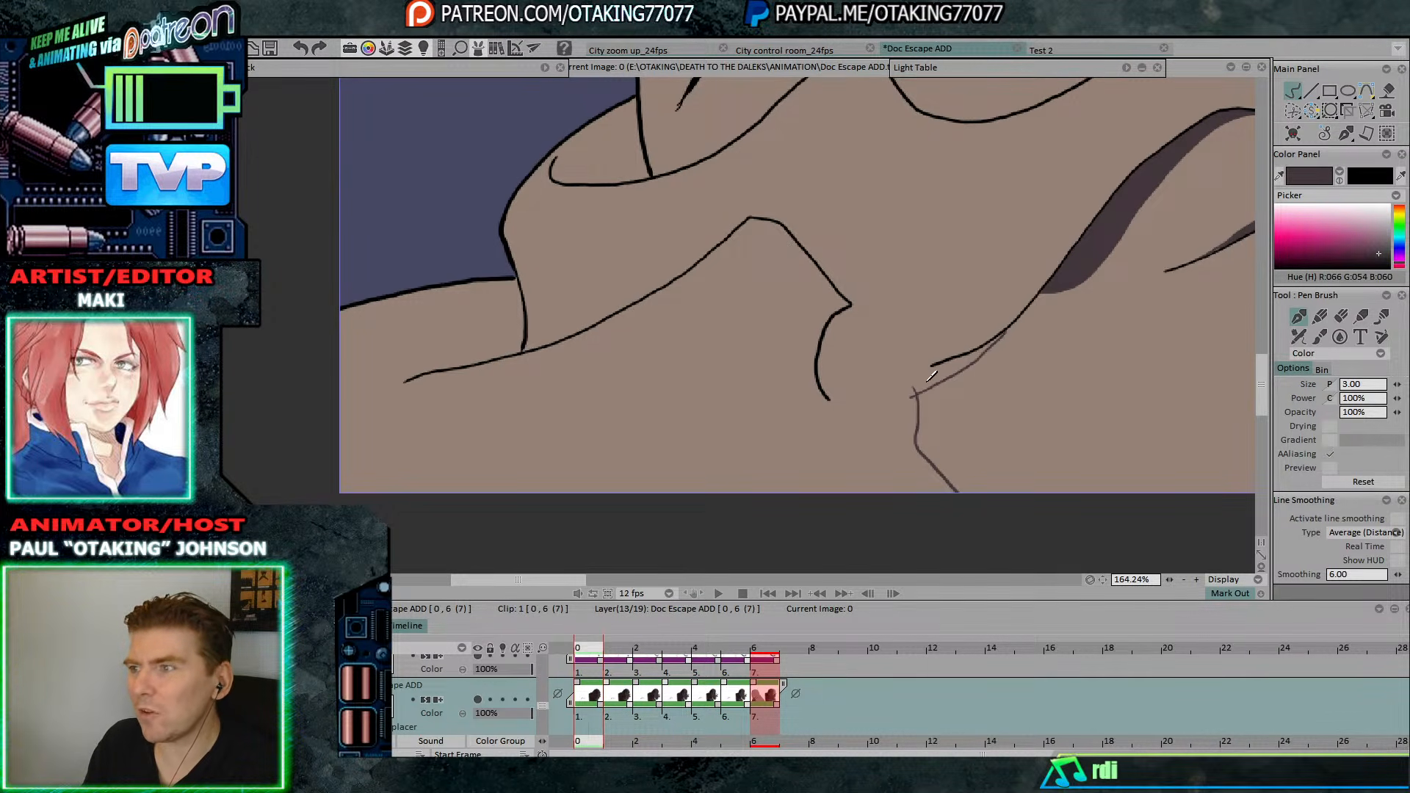
Draw the curved lower edge of the neck's light patch up to the shoulder-fold line on frame 5, matching frame 6.
key(Right)
key(Right)
key(Right)
key(Right)
key(Right)
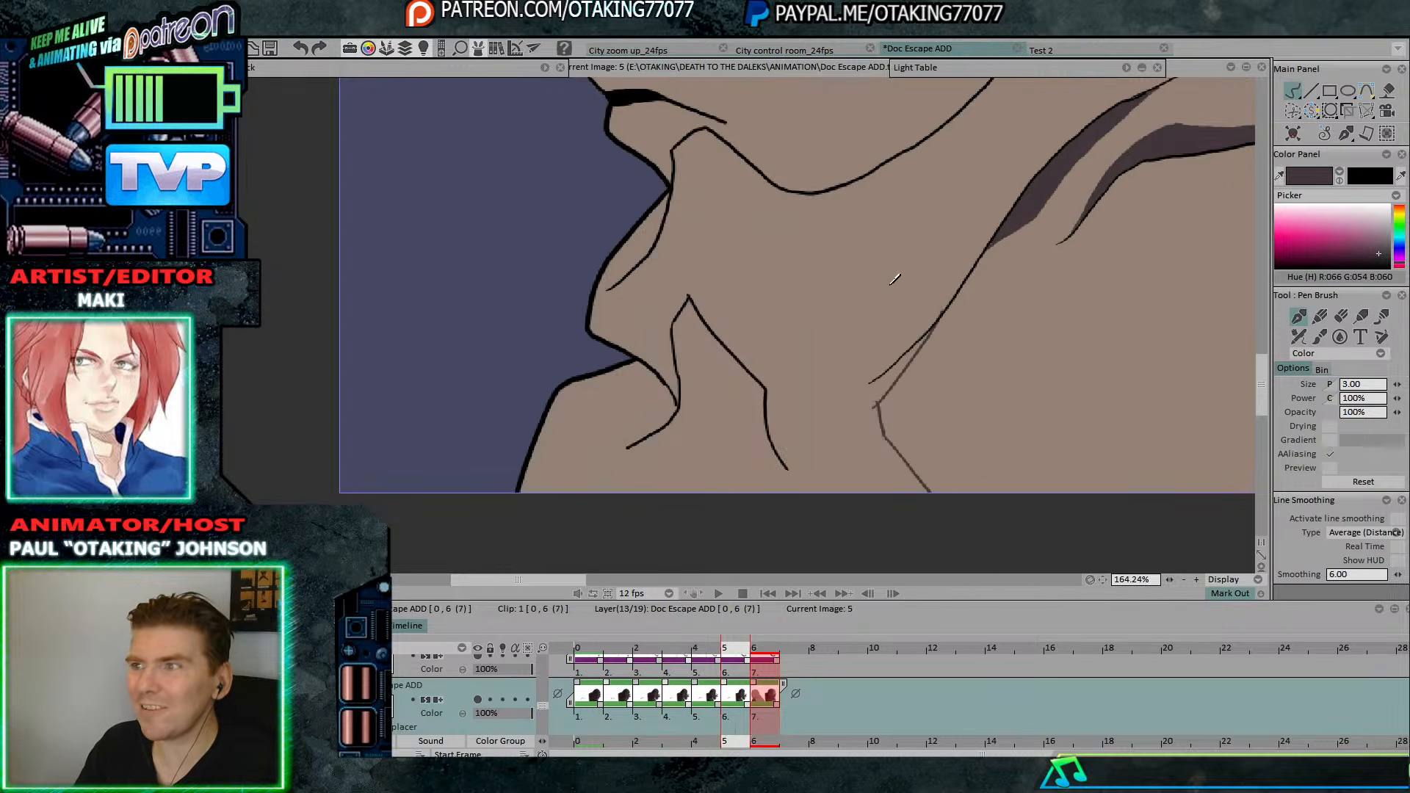
key(Right)
key(Left)
key(Right)
key(Left)
key(Right)
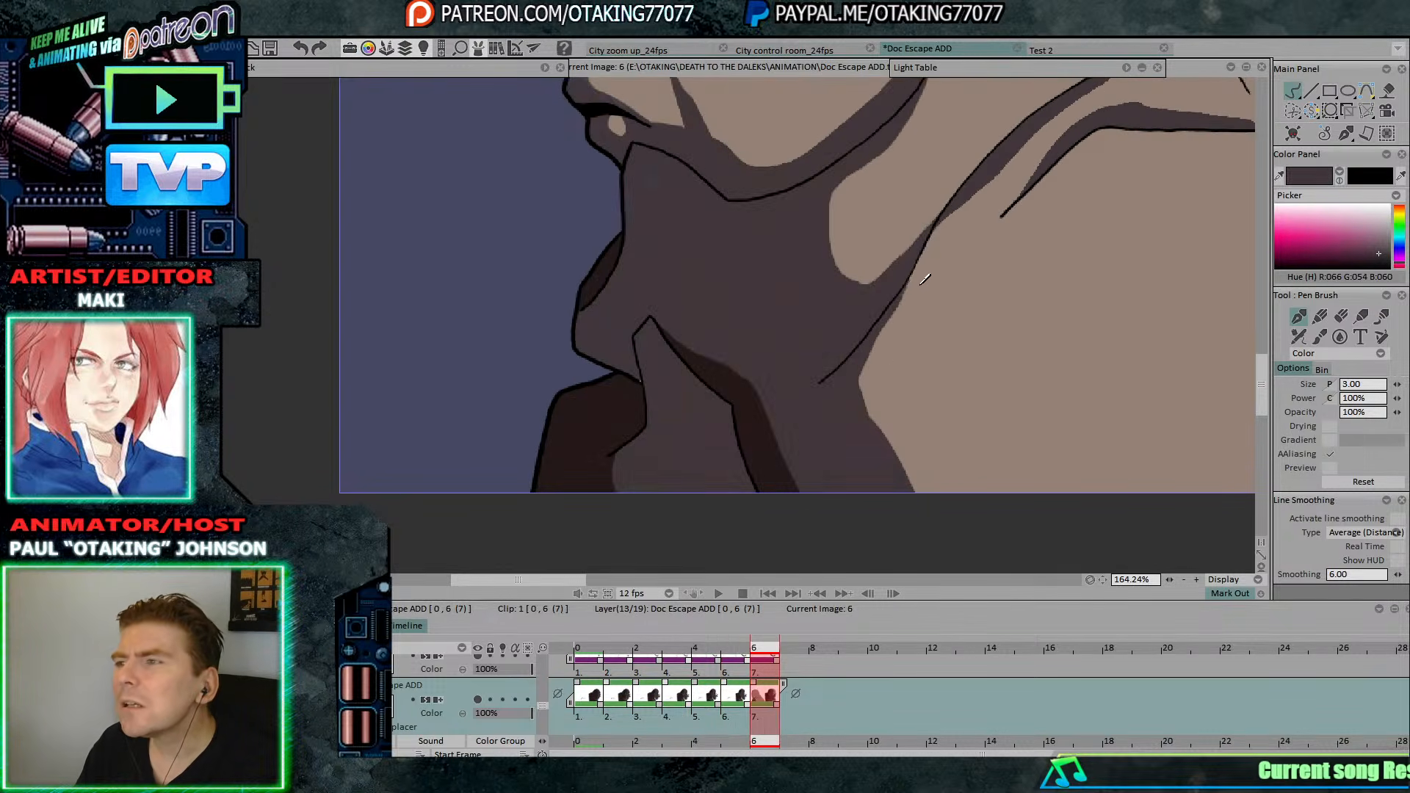
key(Left)
key(Right)
key(Left)
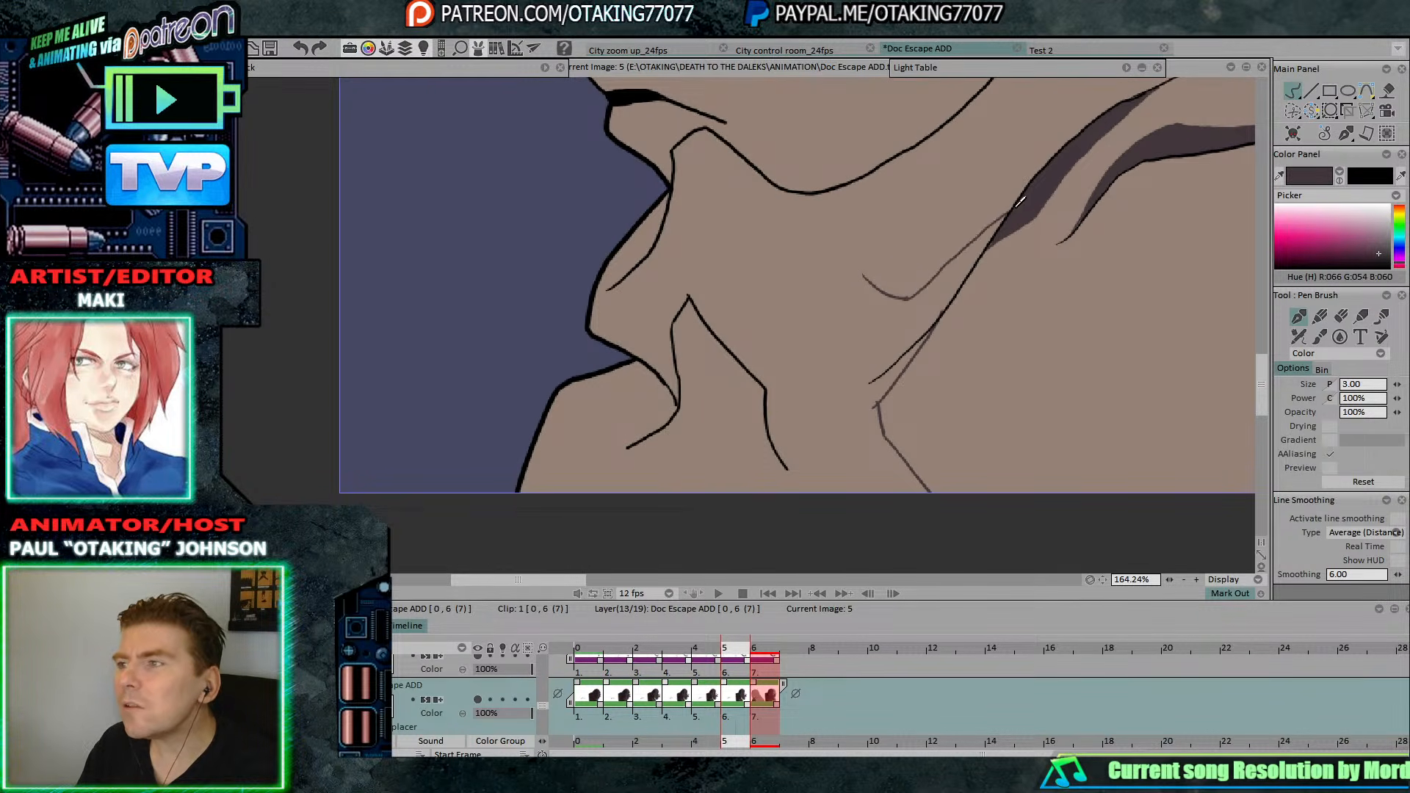
key(Right)
key(Left)
Draw the curved lower edge of the neck's light patch up to the shoulder-fold line on frames 4 to 0.
key(Left)
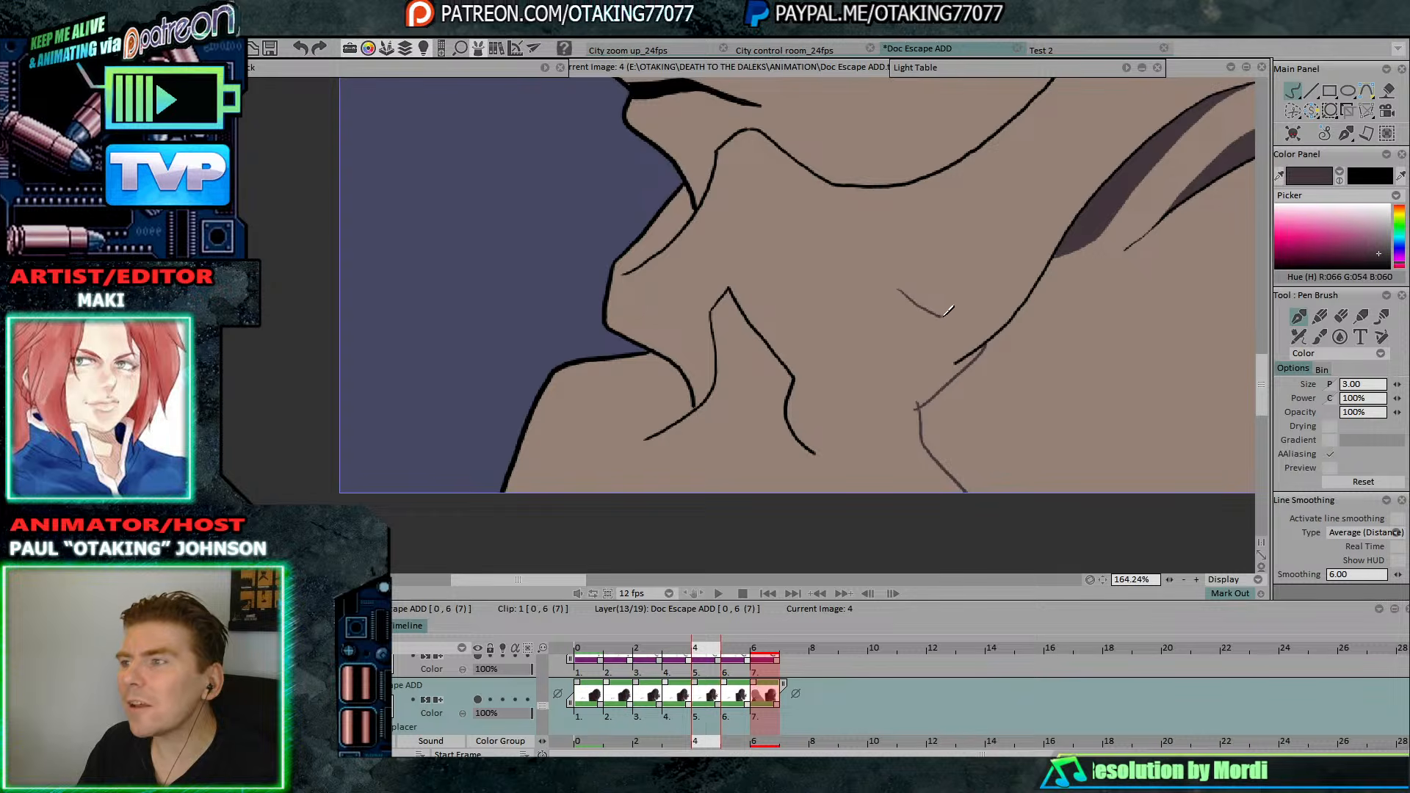
key(Left)
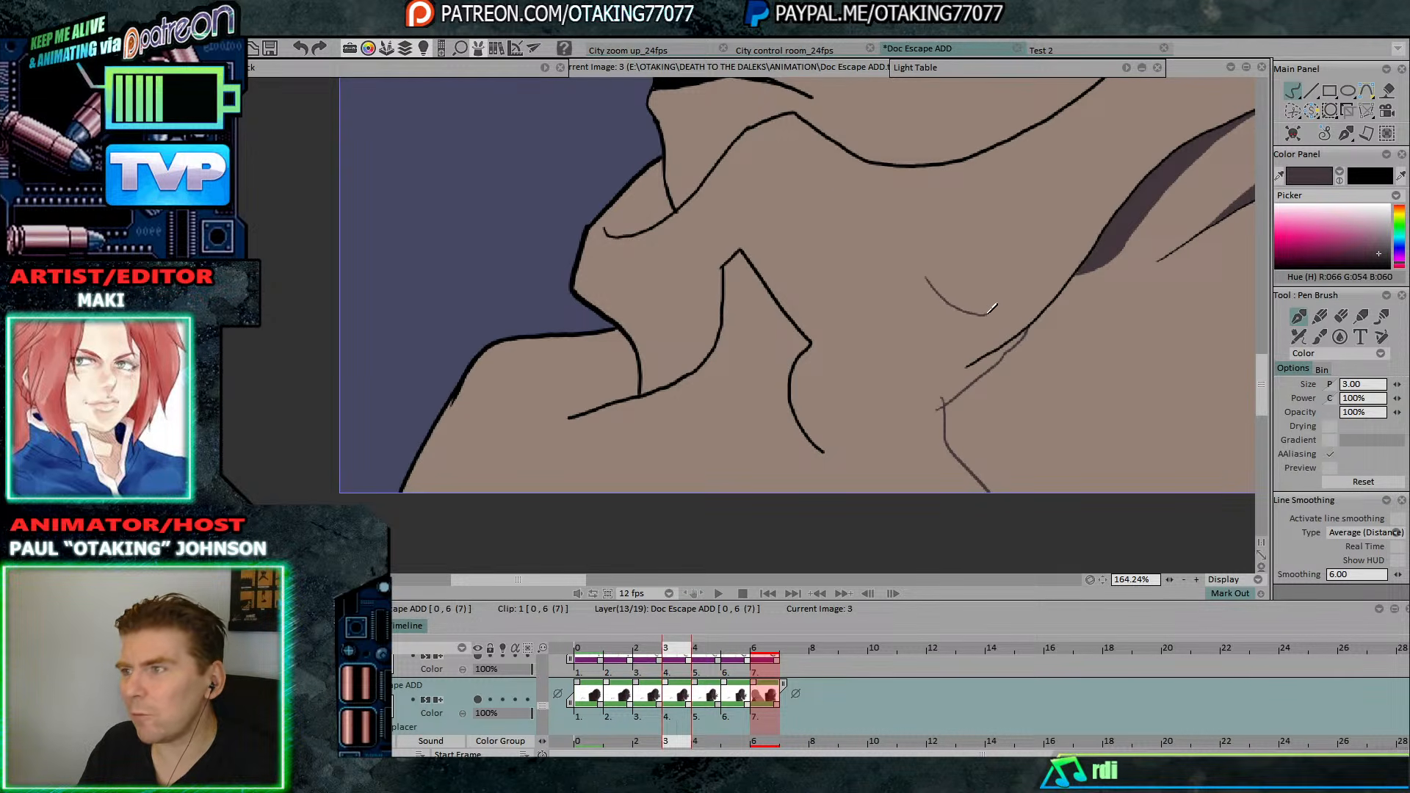
key(Left)
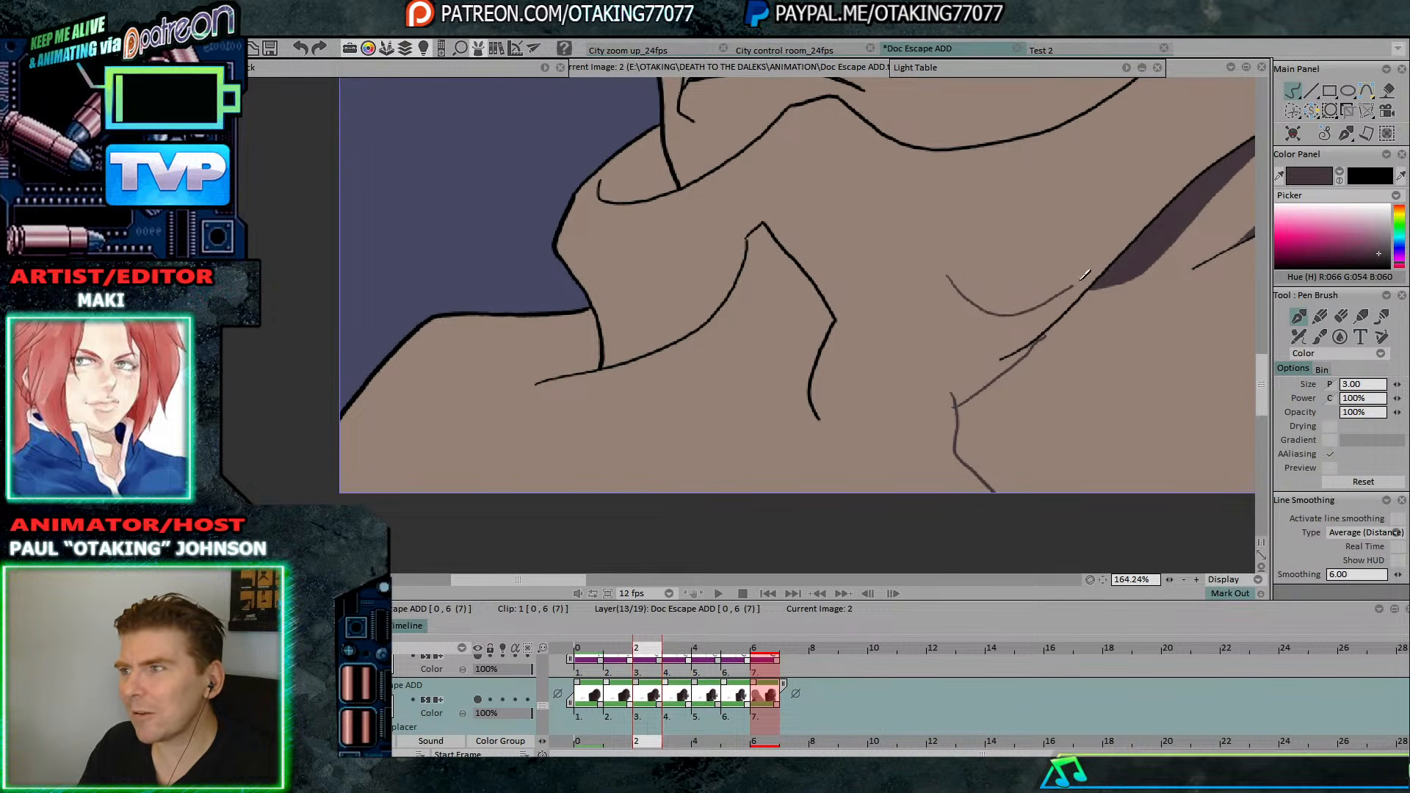
key(Left)
key(Left)
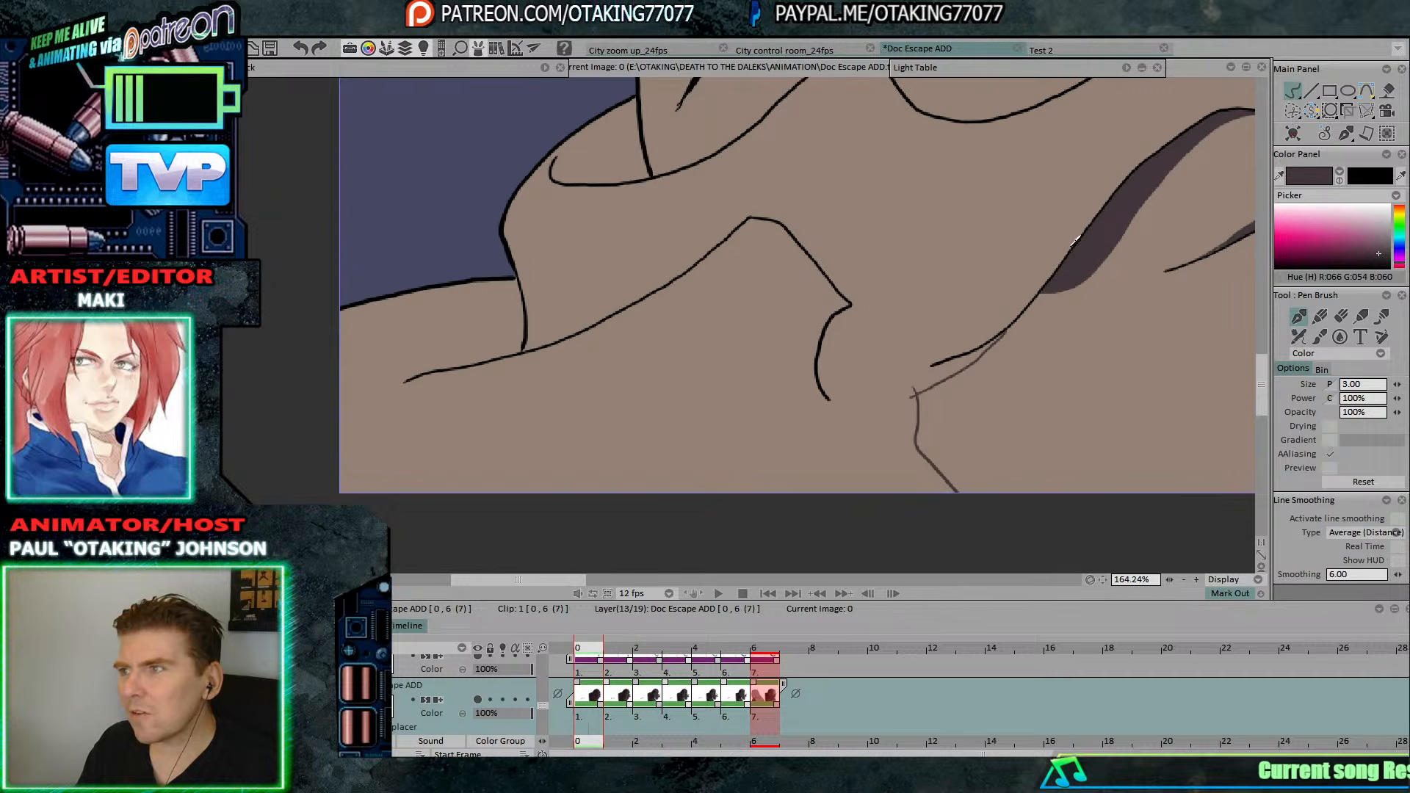
drag(938, 261, 983, 297)
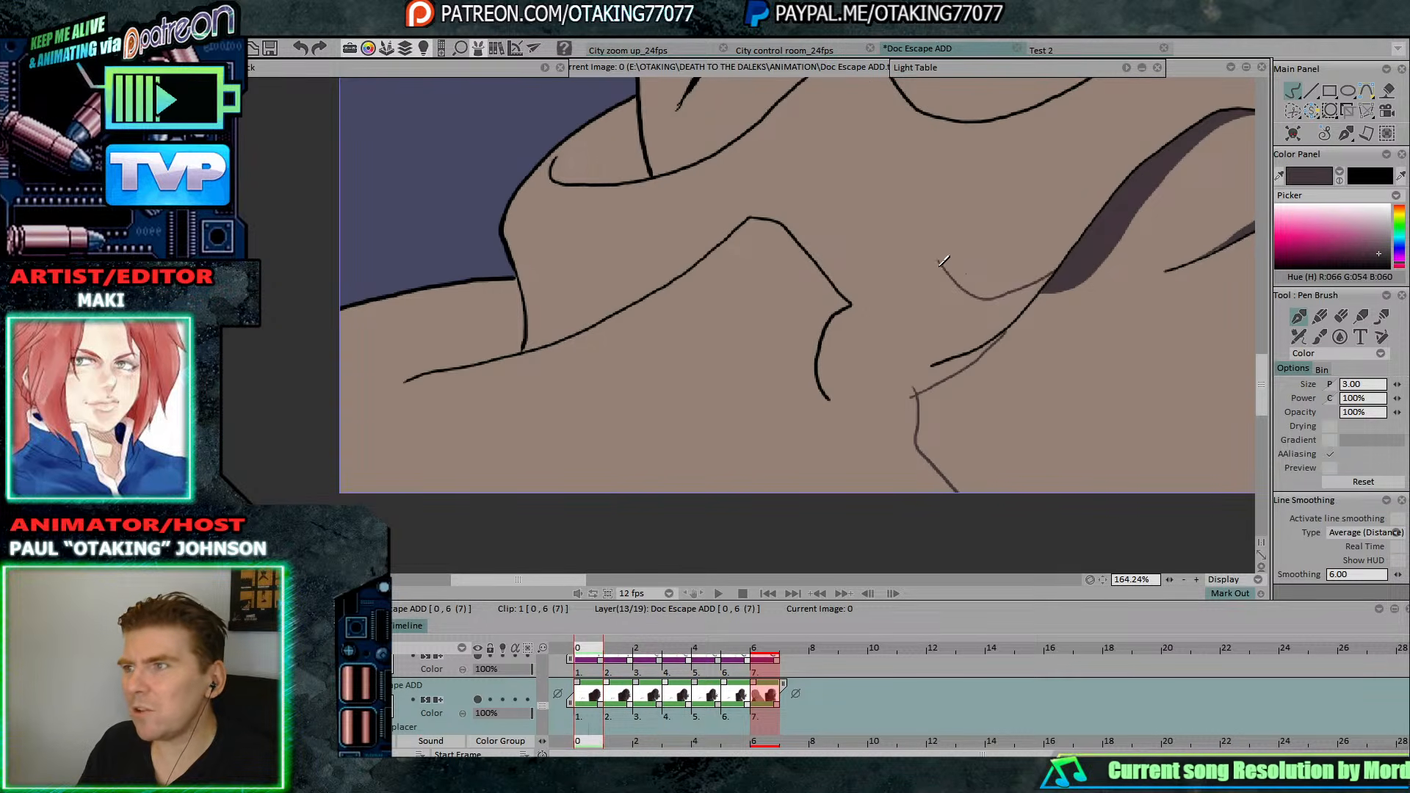
Draw the short shadow edge branching off beneath the jawline on frame 5, using frame 6 as reference.
key(Right)
key(Right)
key(Right)
key(Right)
key(Right)
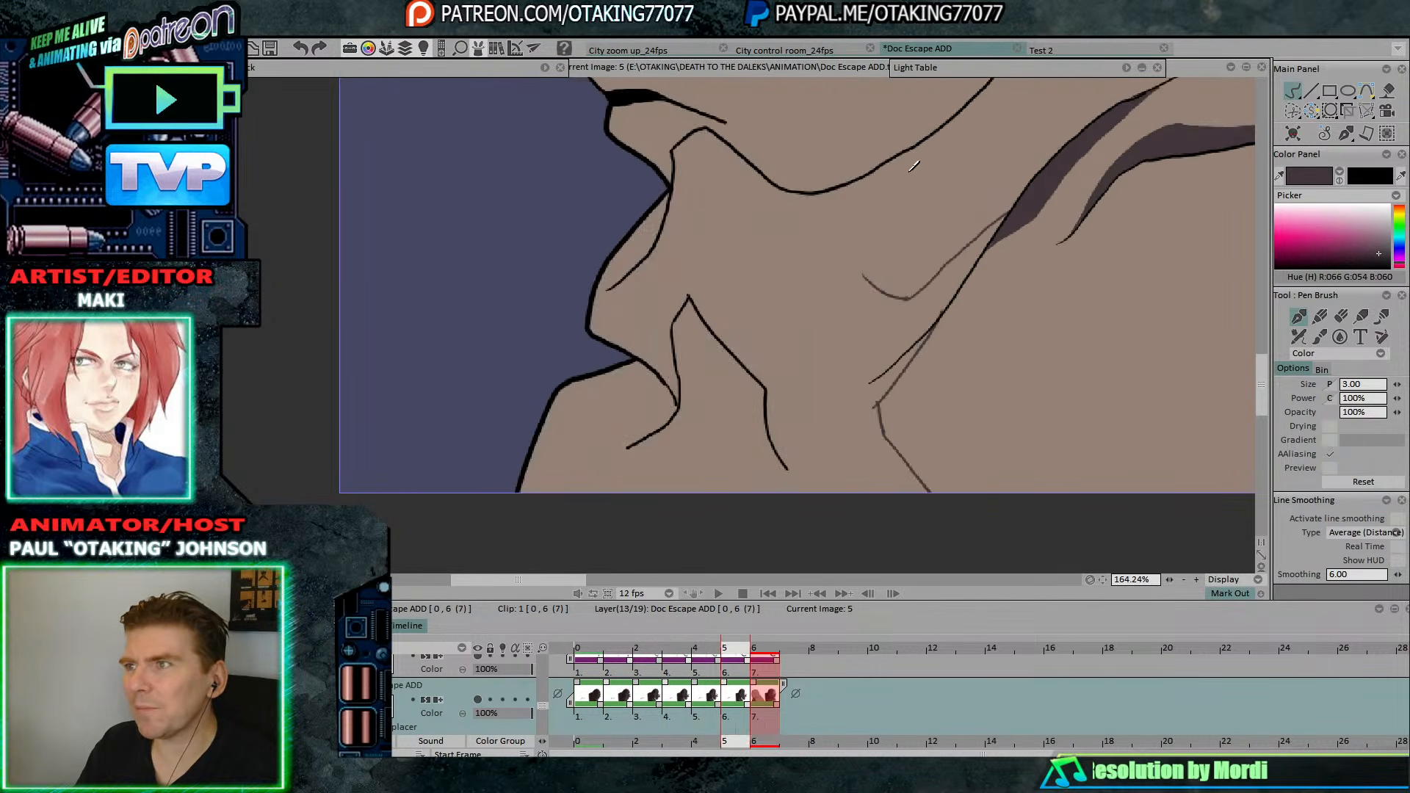
key(Right)
drag(897, 132, 939, 279)
key(Left)
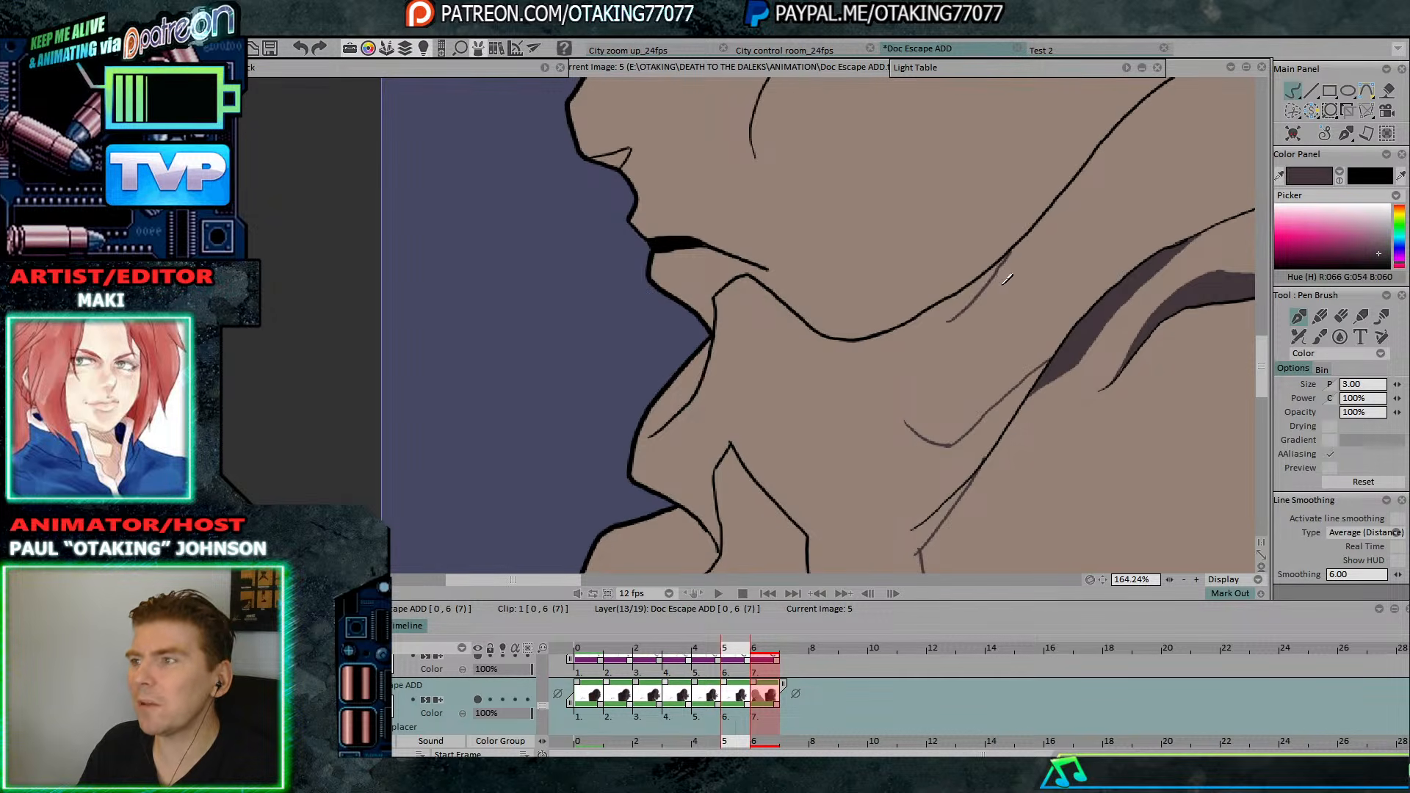
Draw the short shadow edge branching off beneath the jawline on frames 4 to 2.
key(Left)
key(Left)
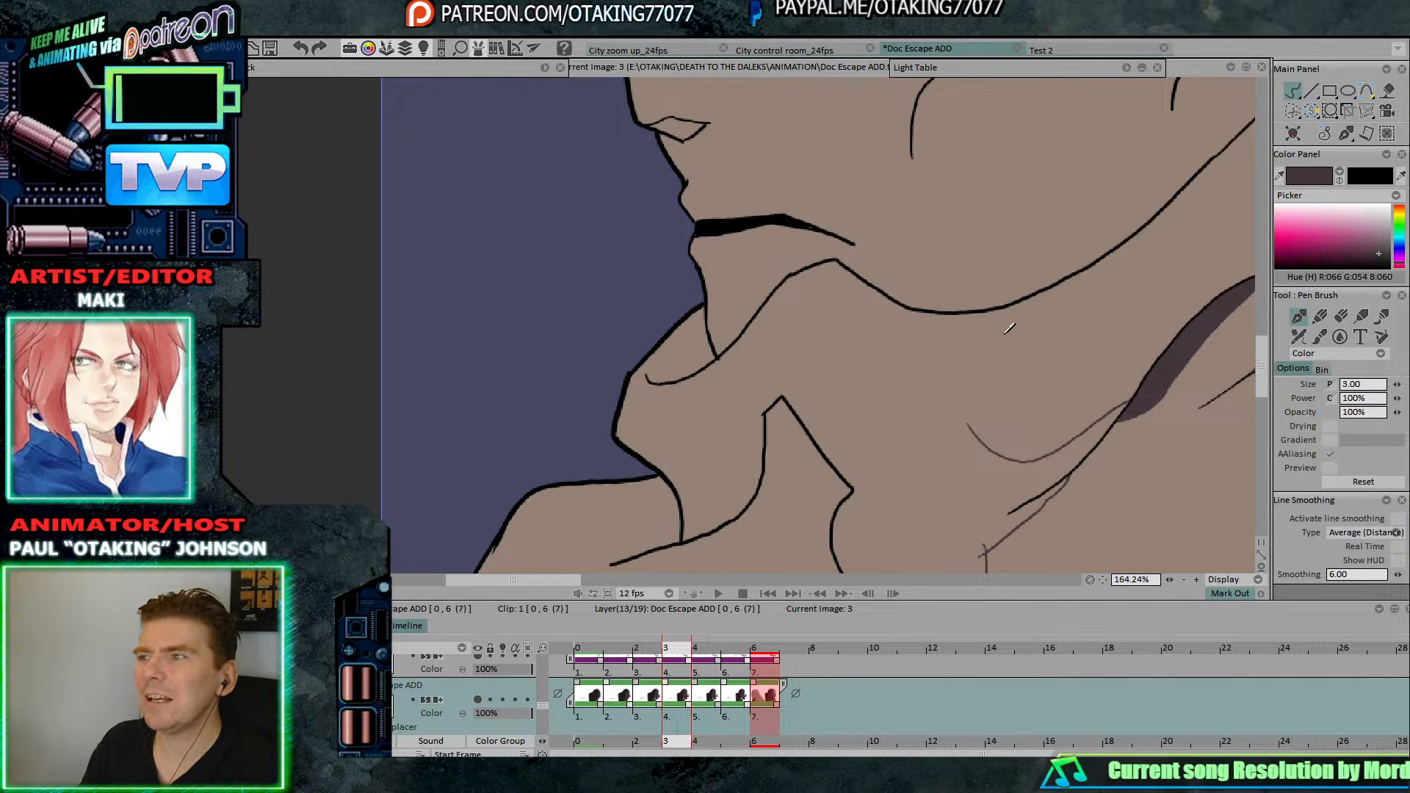
drag(1005, 335, 1091, 267)
key(Left)
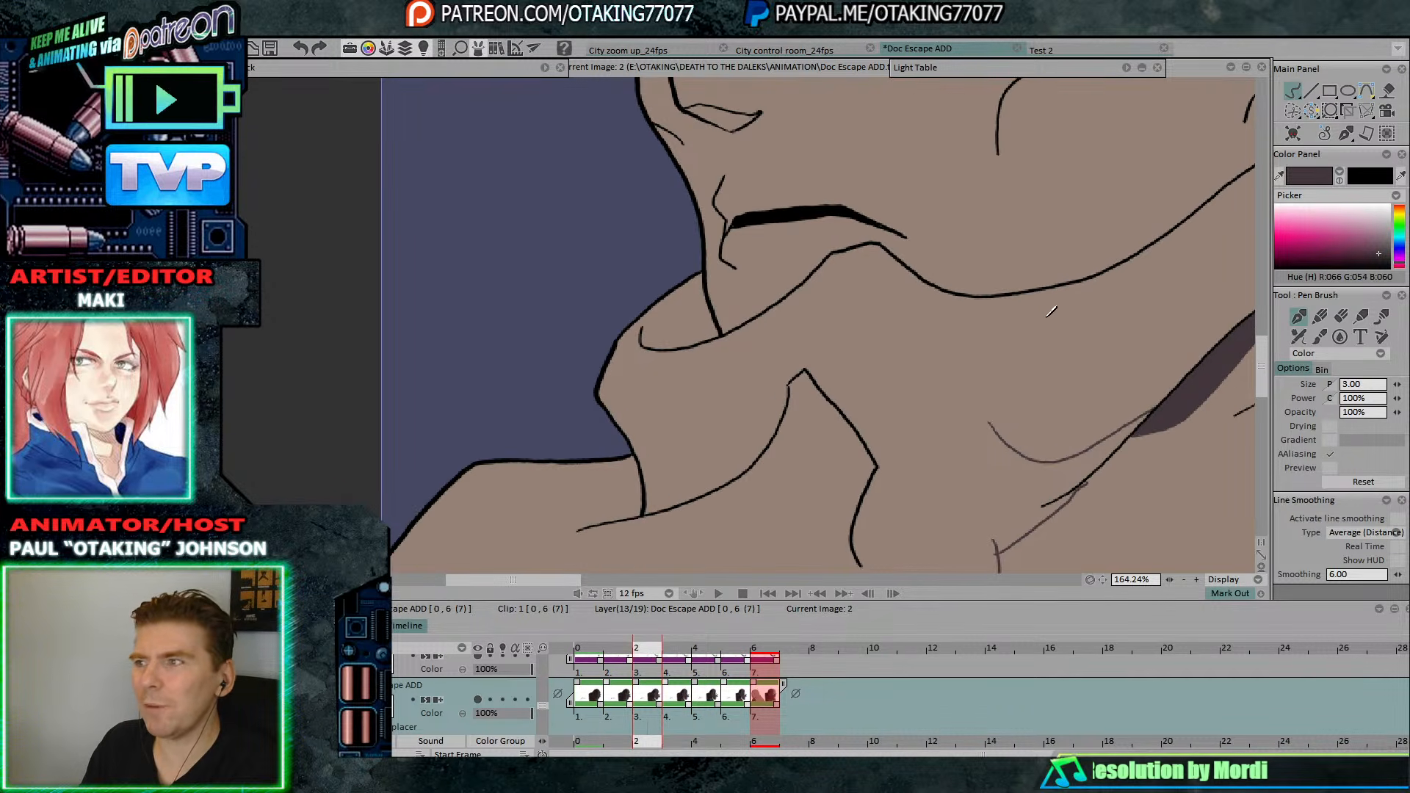
drag(1028, 319, 1122, 264)
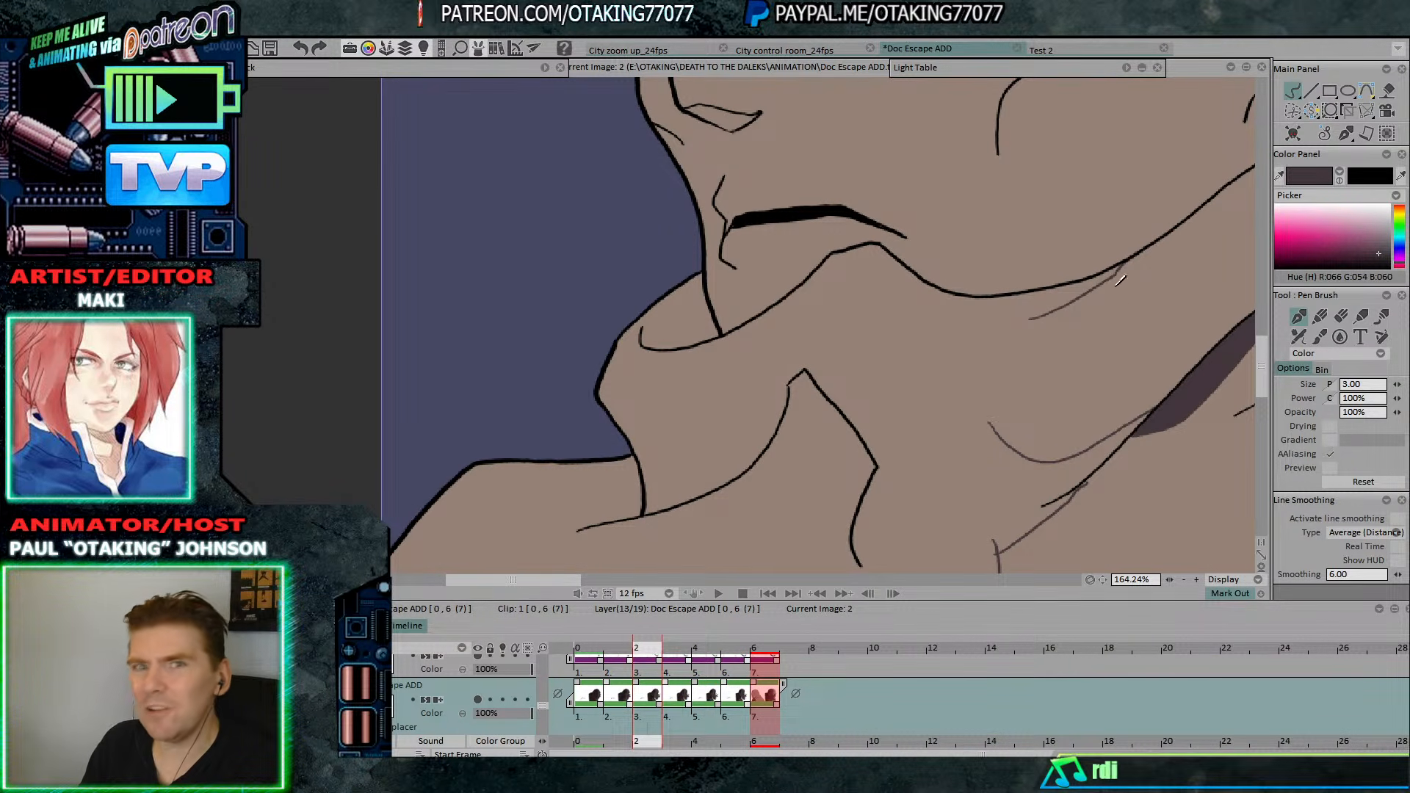
Draw the short shadow edge branching off beneath the jawline on frames 1 and 0, comparing with the neighbouring frames.
key(Left)
key(Right)
key(Left)
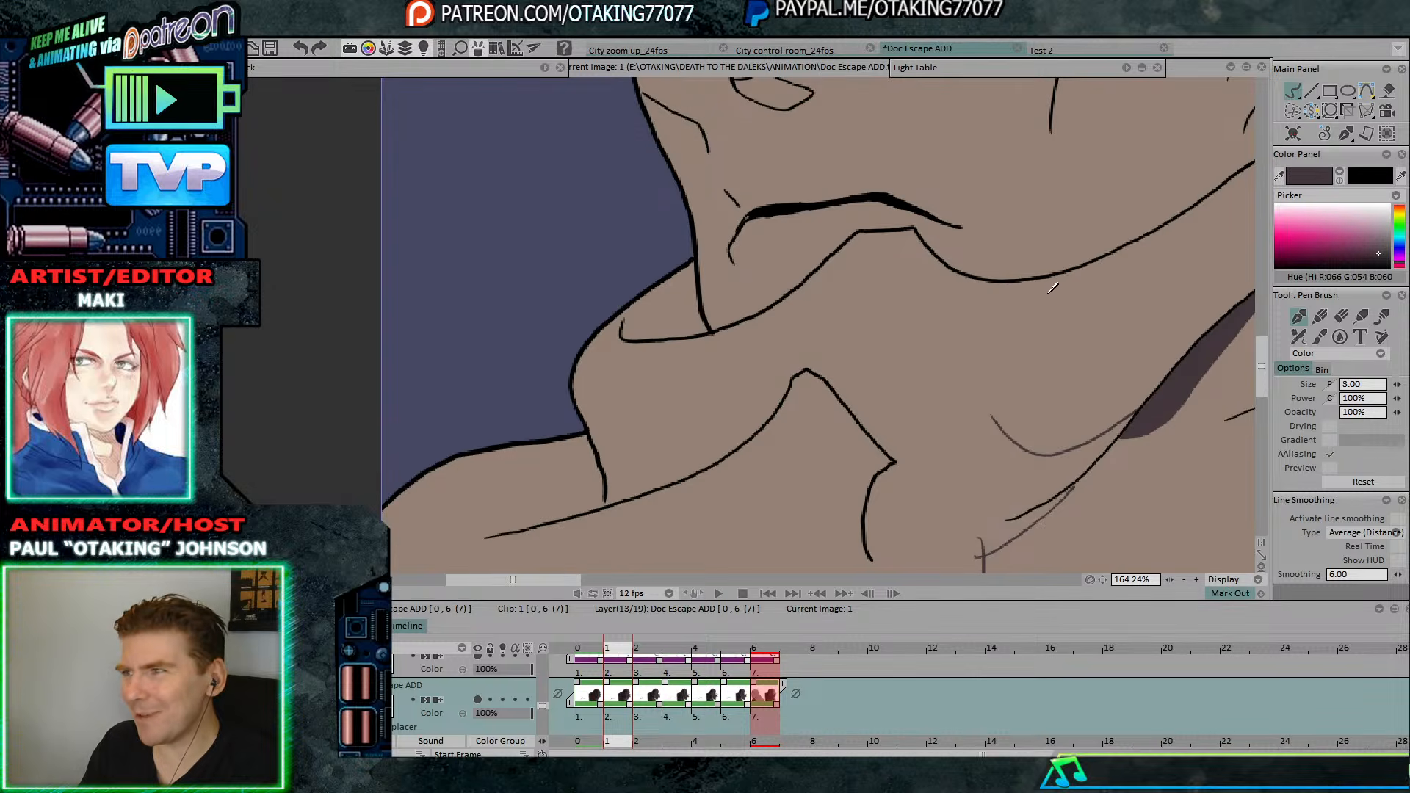
key(Left)
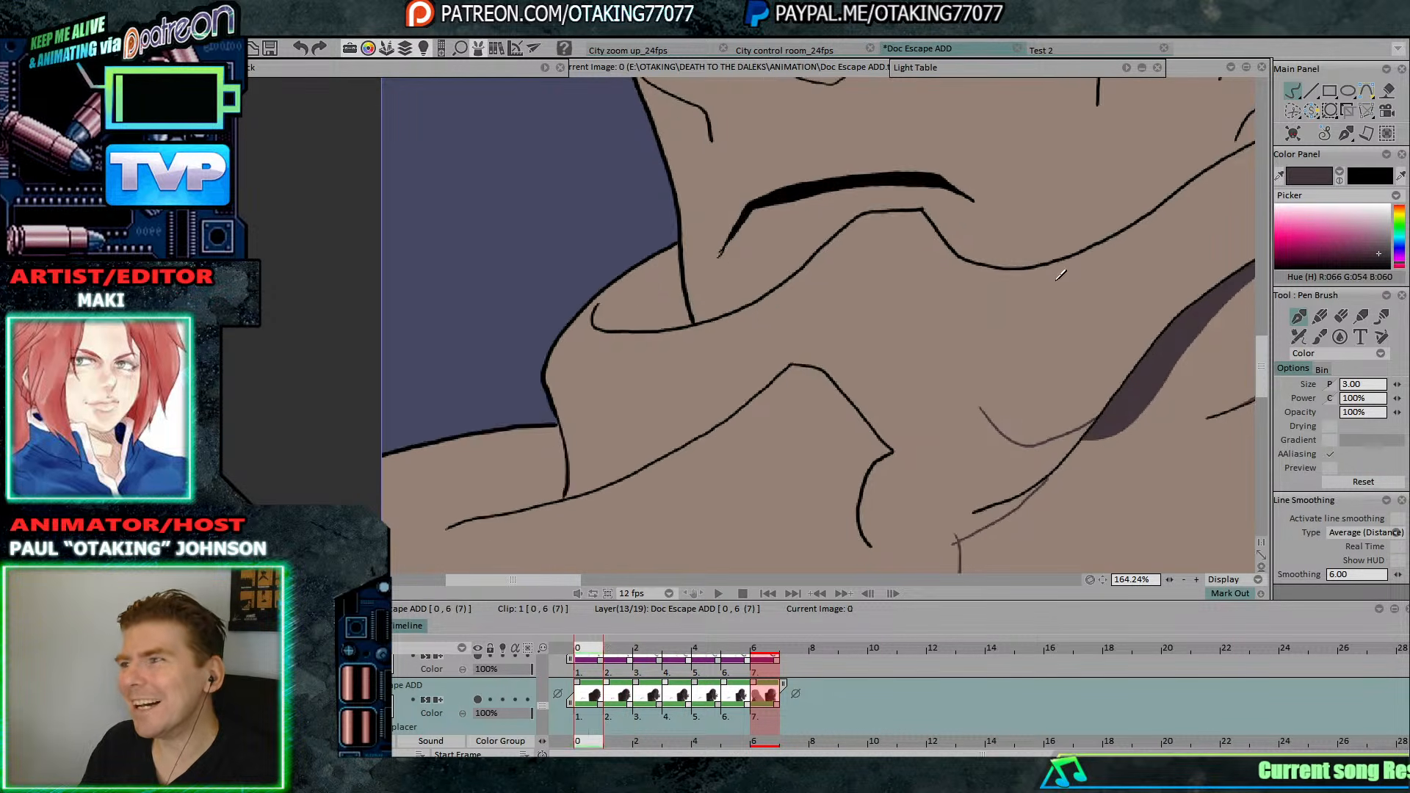
key(Right)
key(Left)
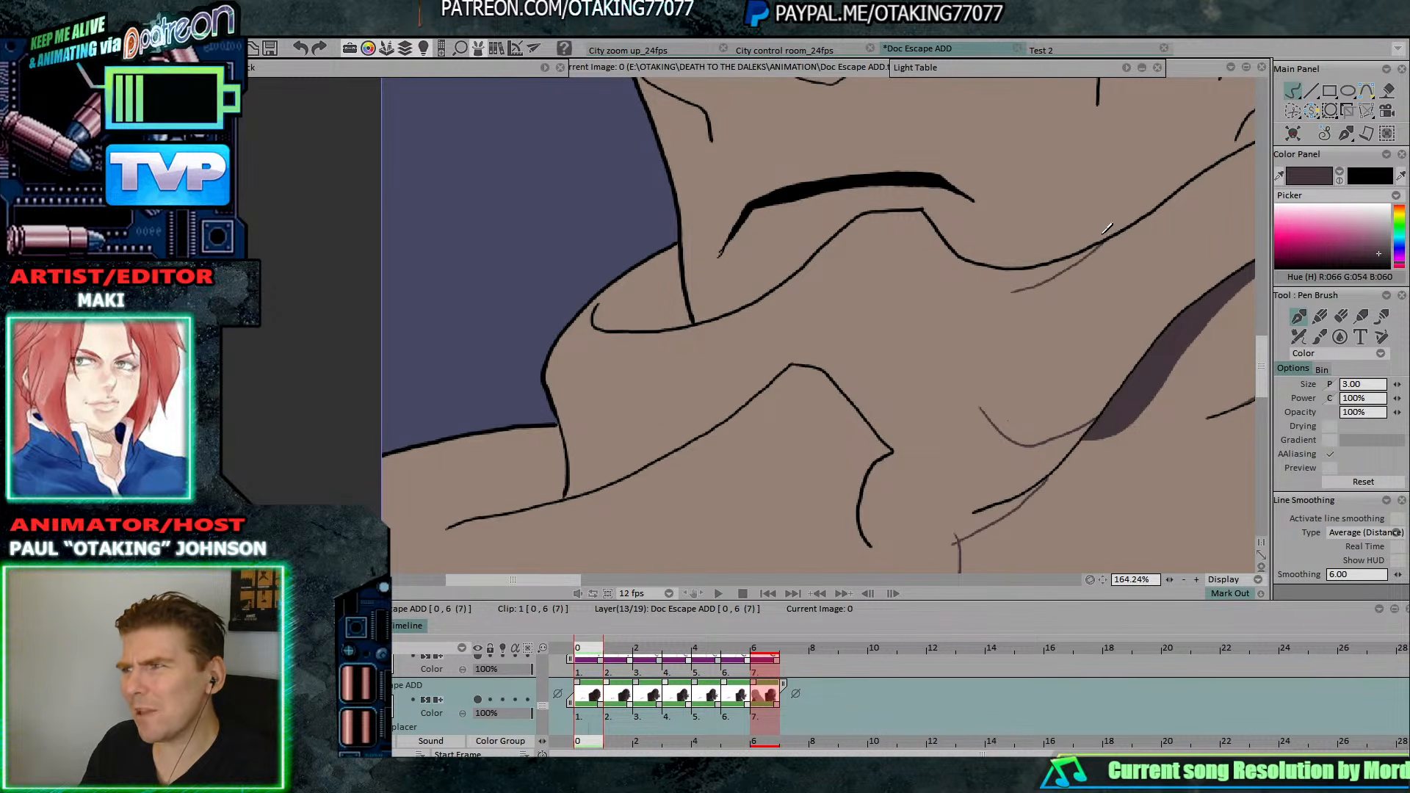
Extend the under-jaw shadow edge with a rounded upper corner for the neck's light patch on frame 5, matching frame 6.
key(Right)
key(Right)
key(Right)
key(Right)
key(Right)
key(Right)
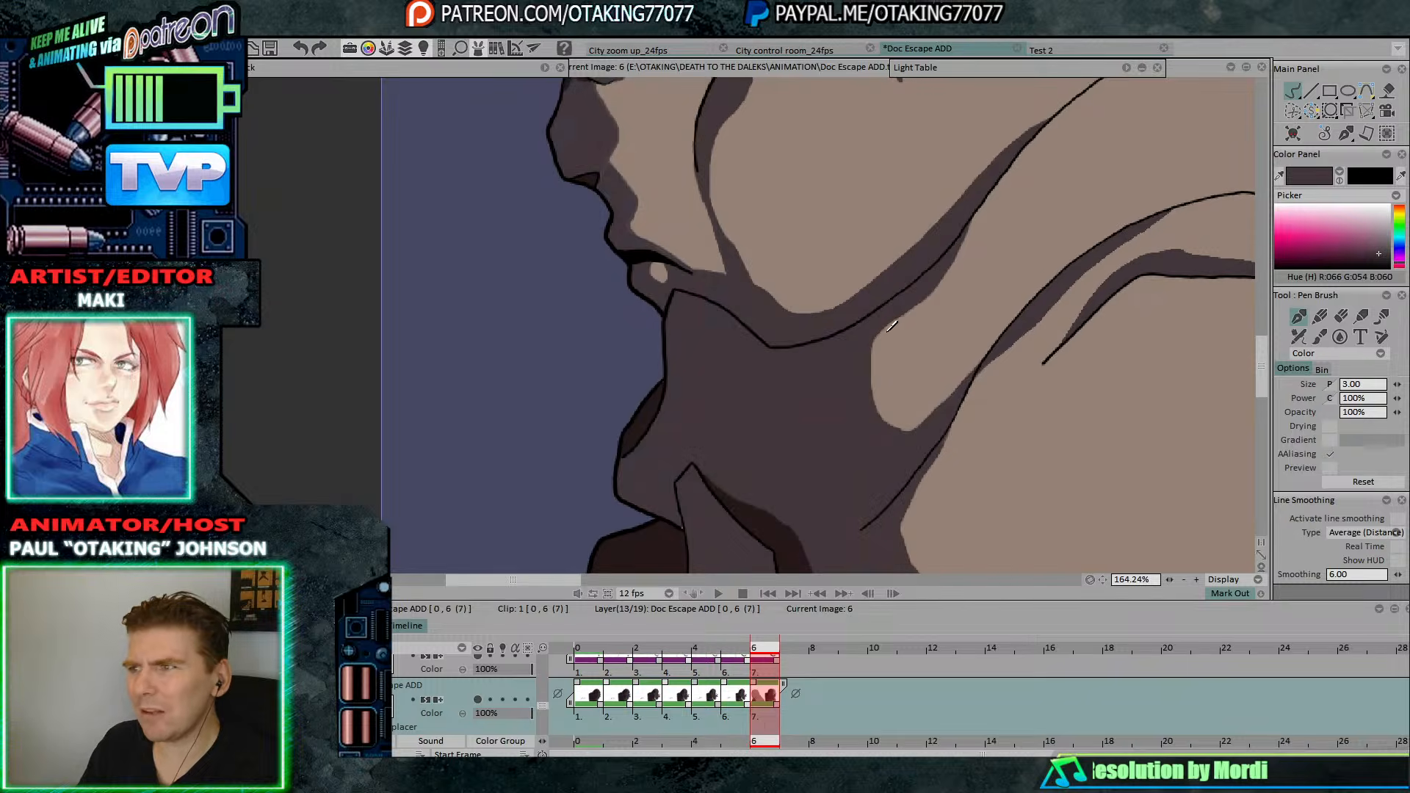
key(Left)
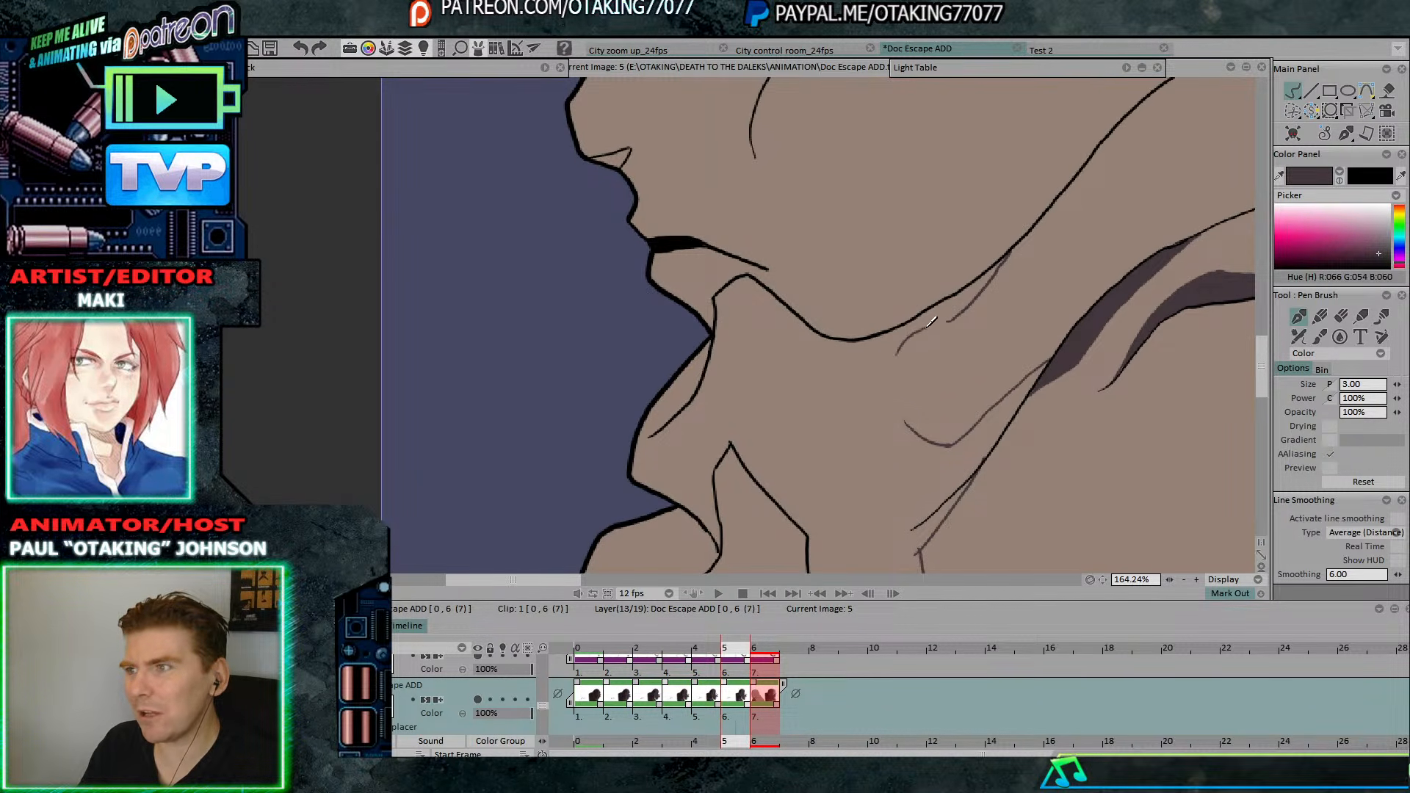
Extend the under-jaw shadow edge with a rounded upper corner for the neck's light patch on frames 4 to 0.
key(Left)
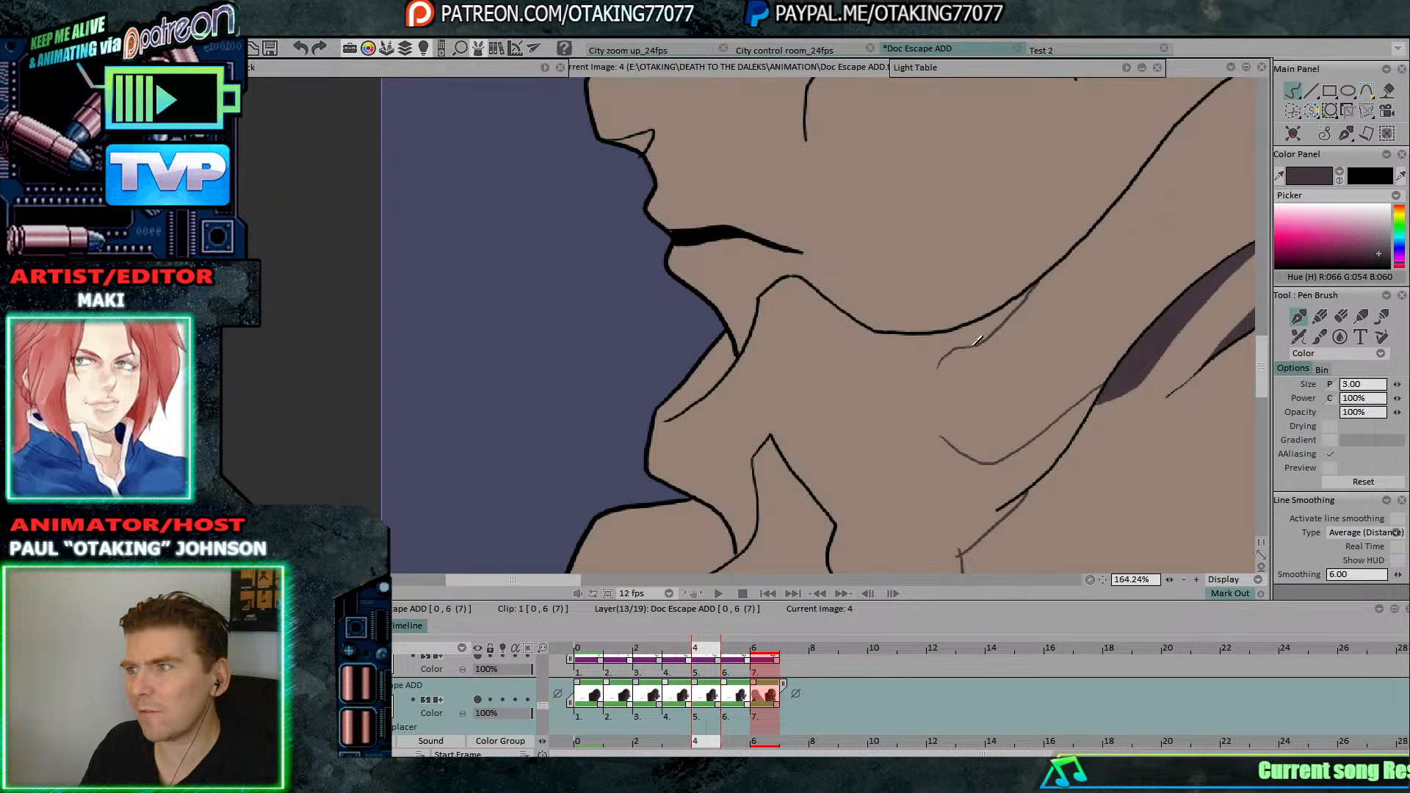
key(Left)
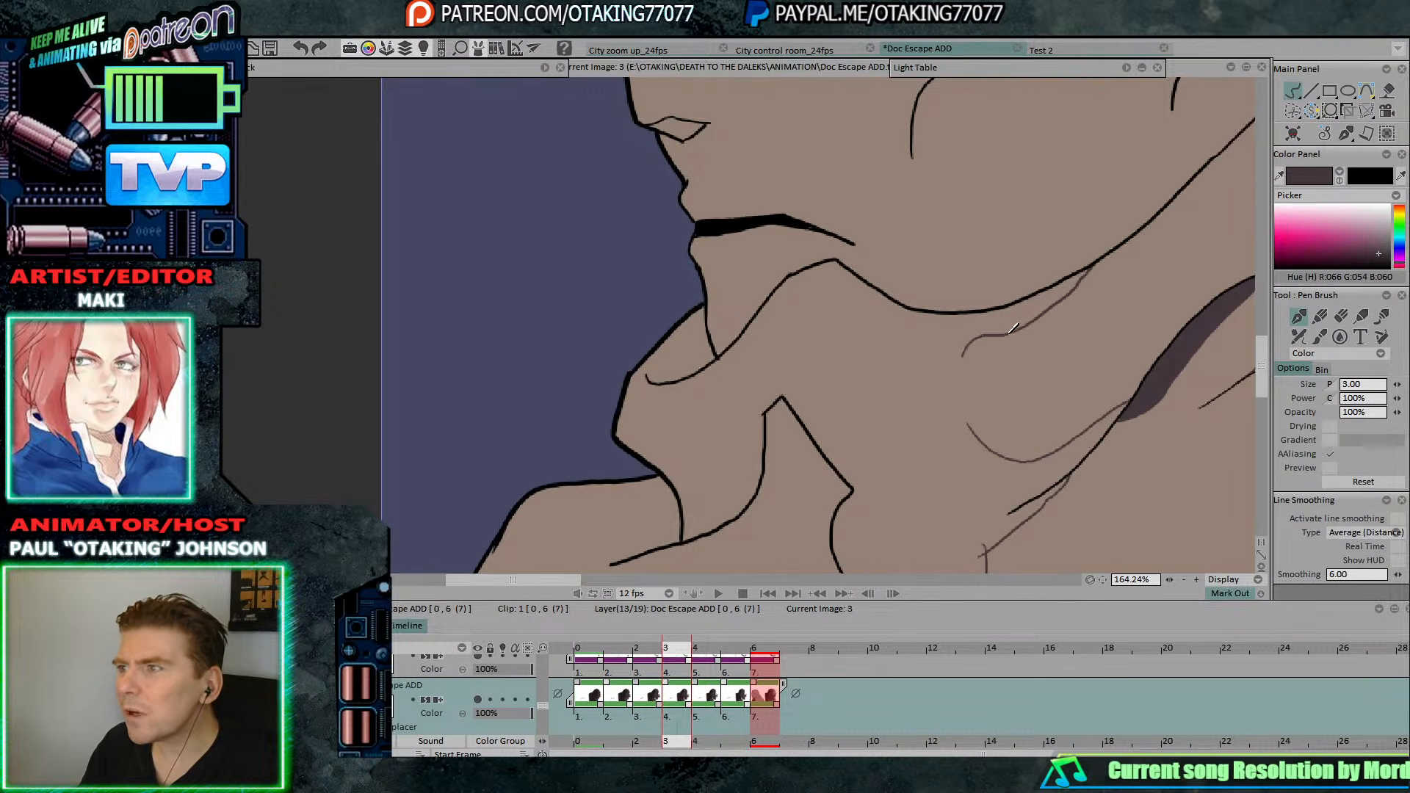
key(Left)
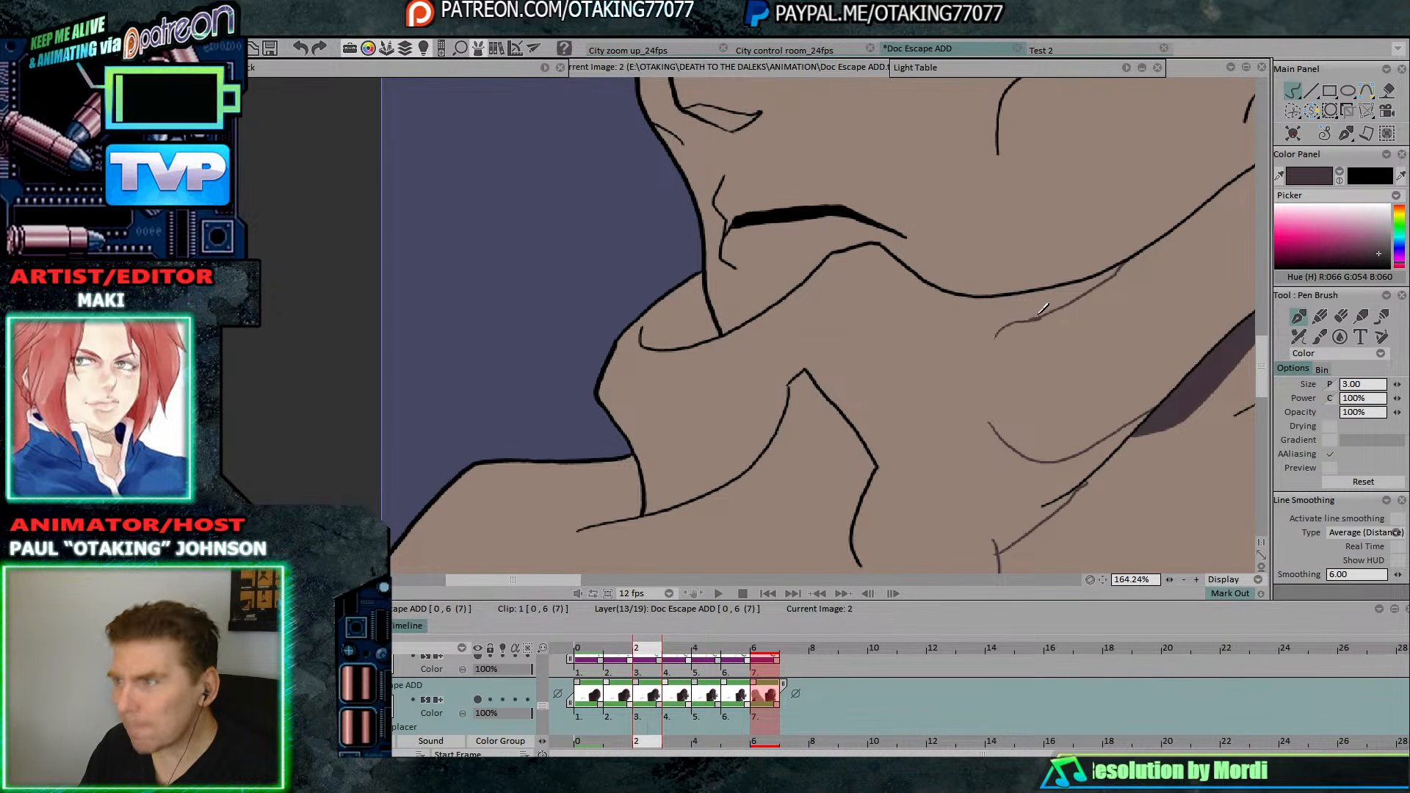
key(Left)
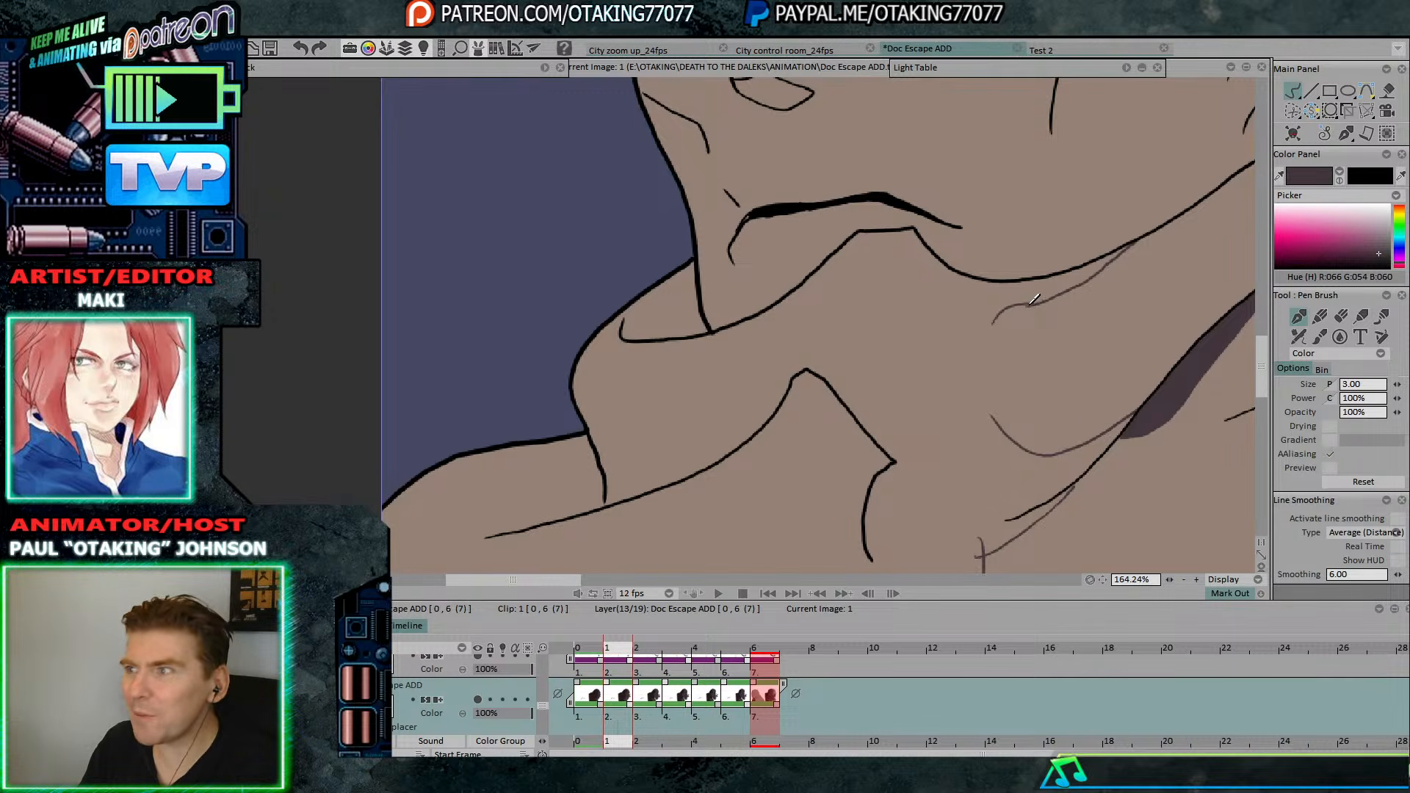
key(Left)
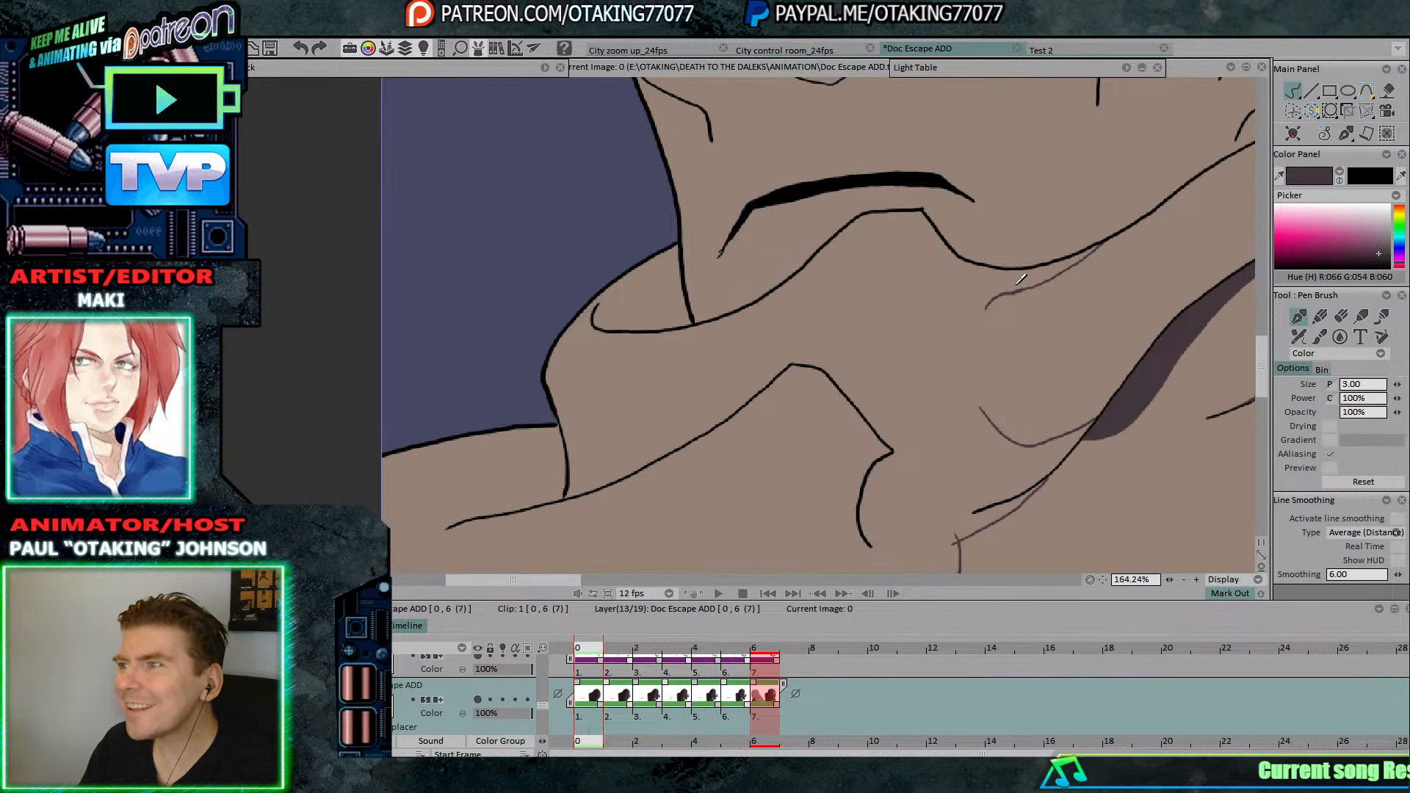
Close the front edge of the neck's light patch, joining its upper corner to the lower curve on frames 5 to 0.
key(Right)
key(Right)
key(Right)
key(Right)
key(Right)
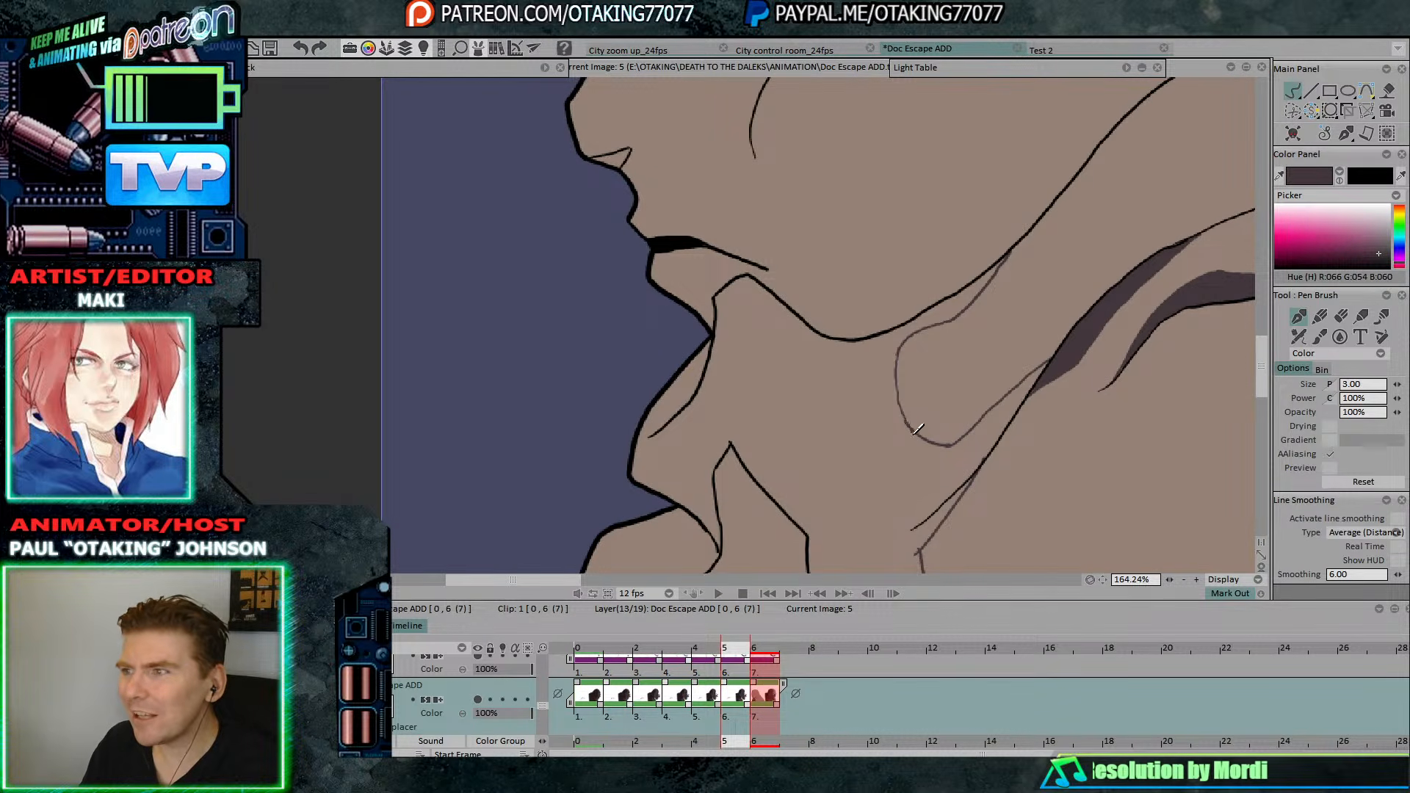
key(Left)
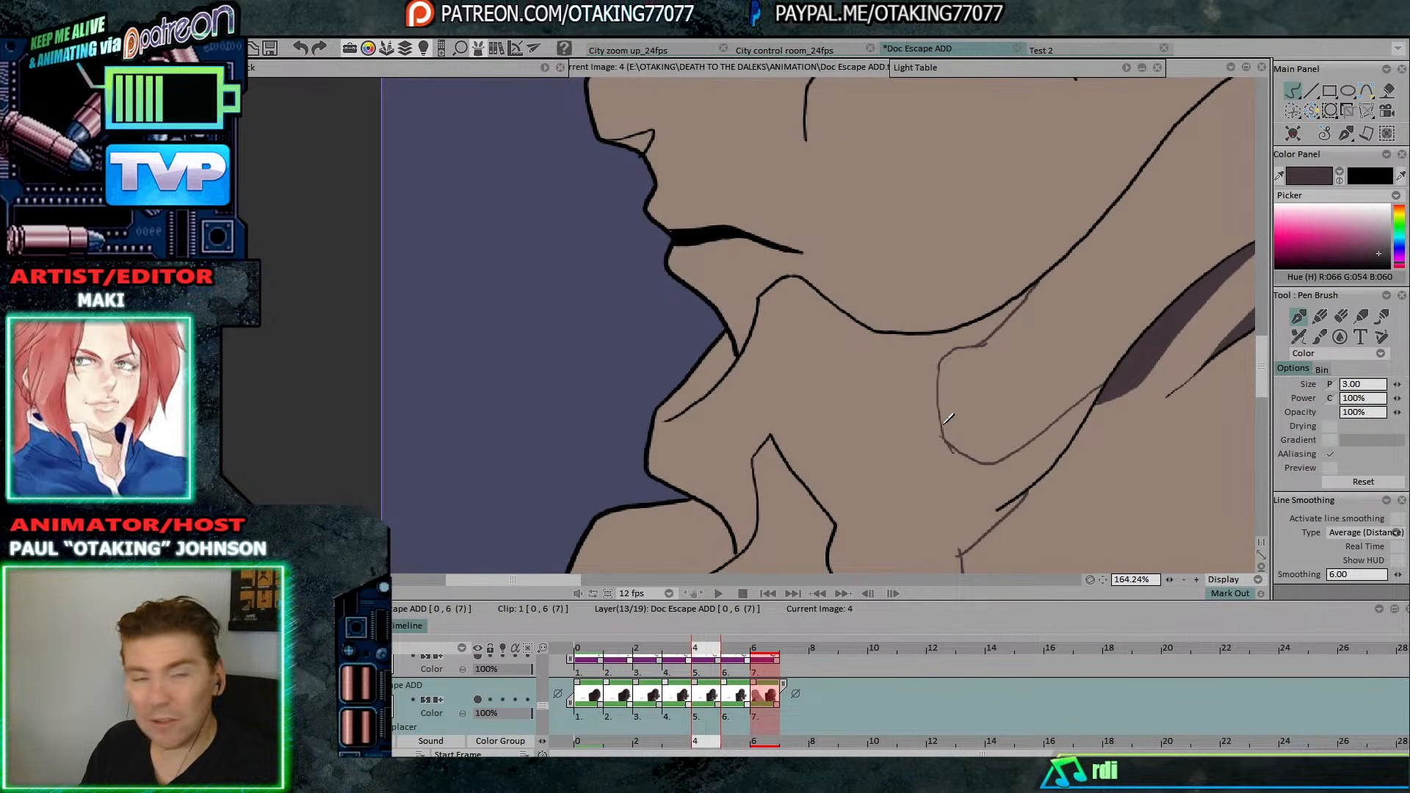
key(Left)
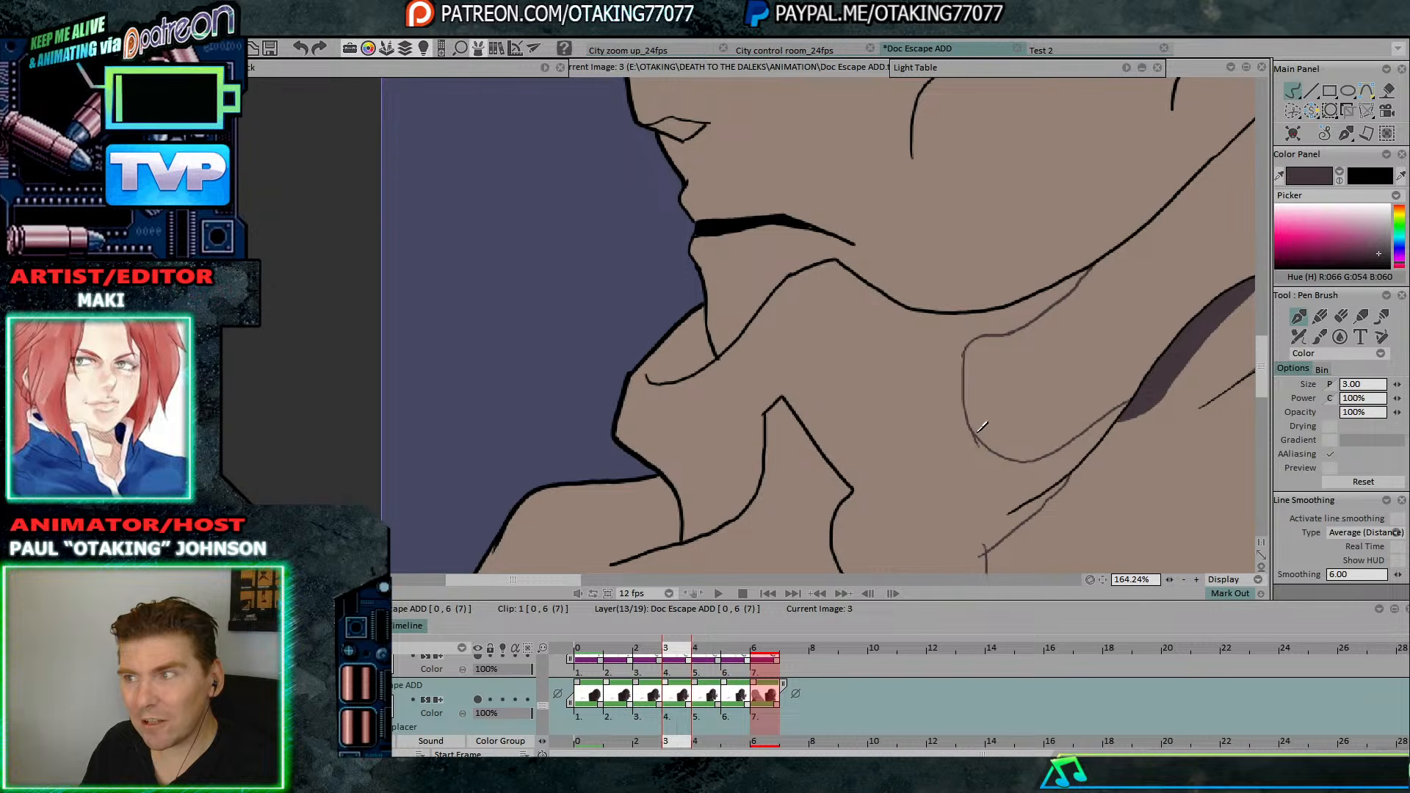
key(Left)
key(Left)
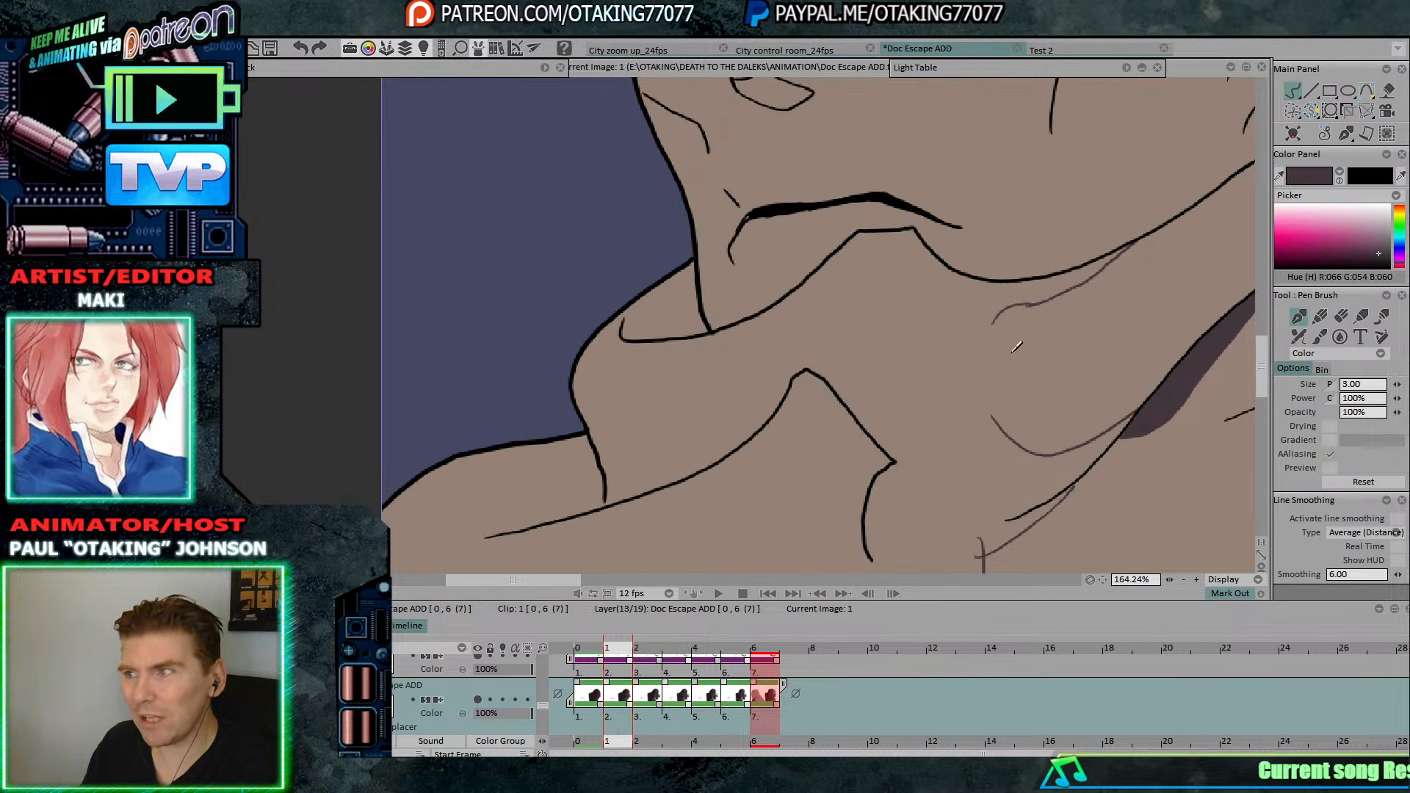
key(Left)
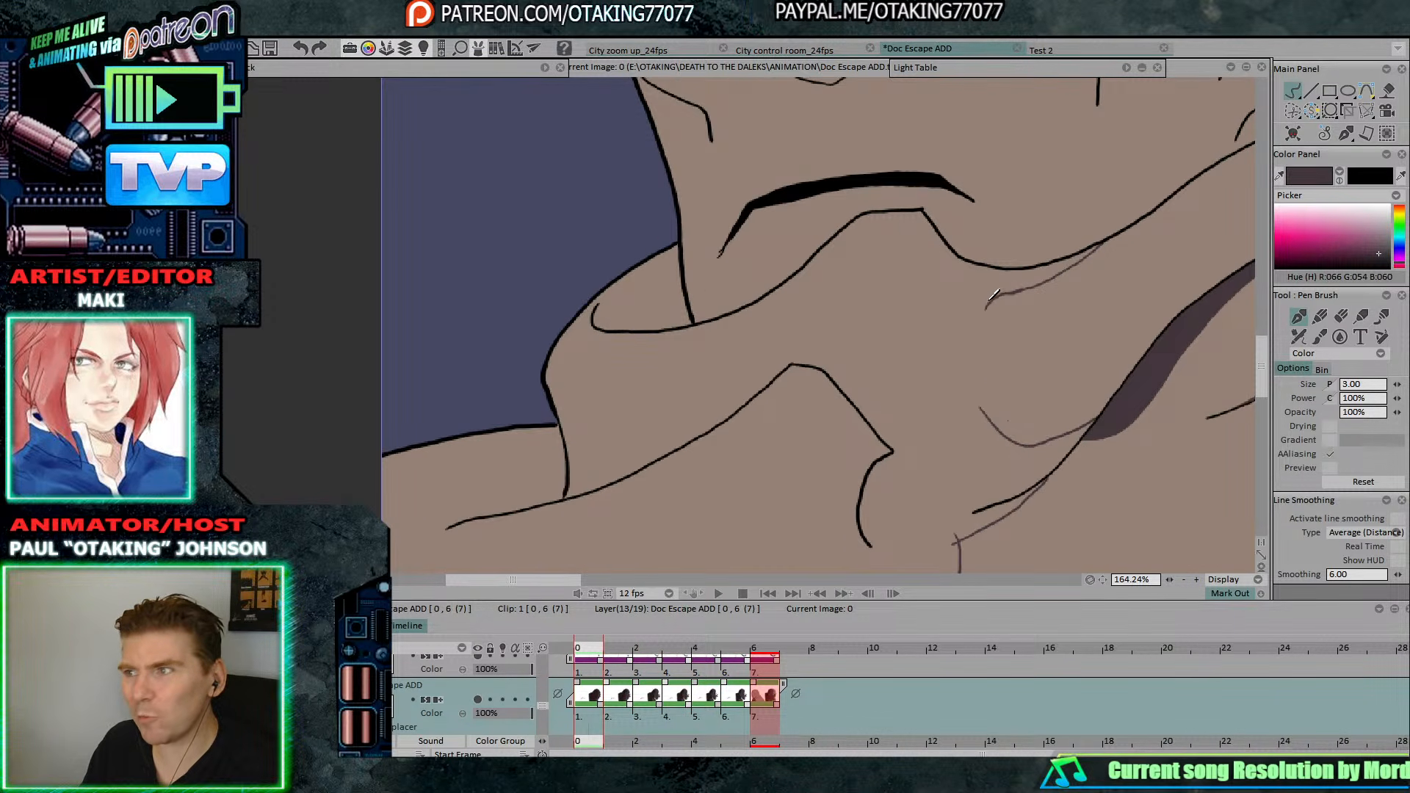
Review the closed light-patch outlines across the frames against the finished shading on frame 6.
key(Right)
key(Right)
key(Right)
key(Right)
key(Right)
key(Right)
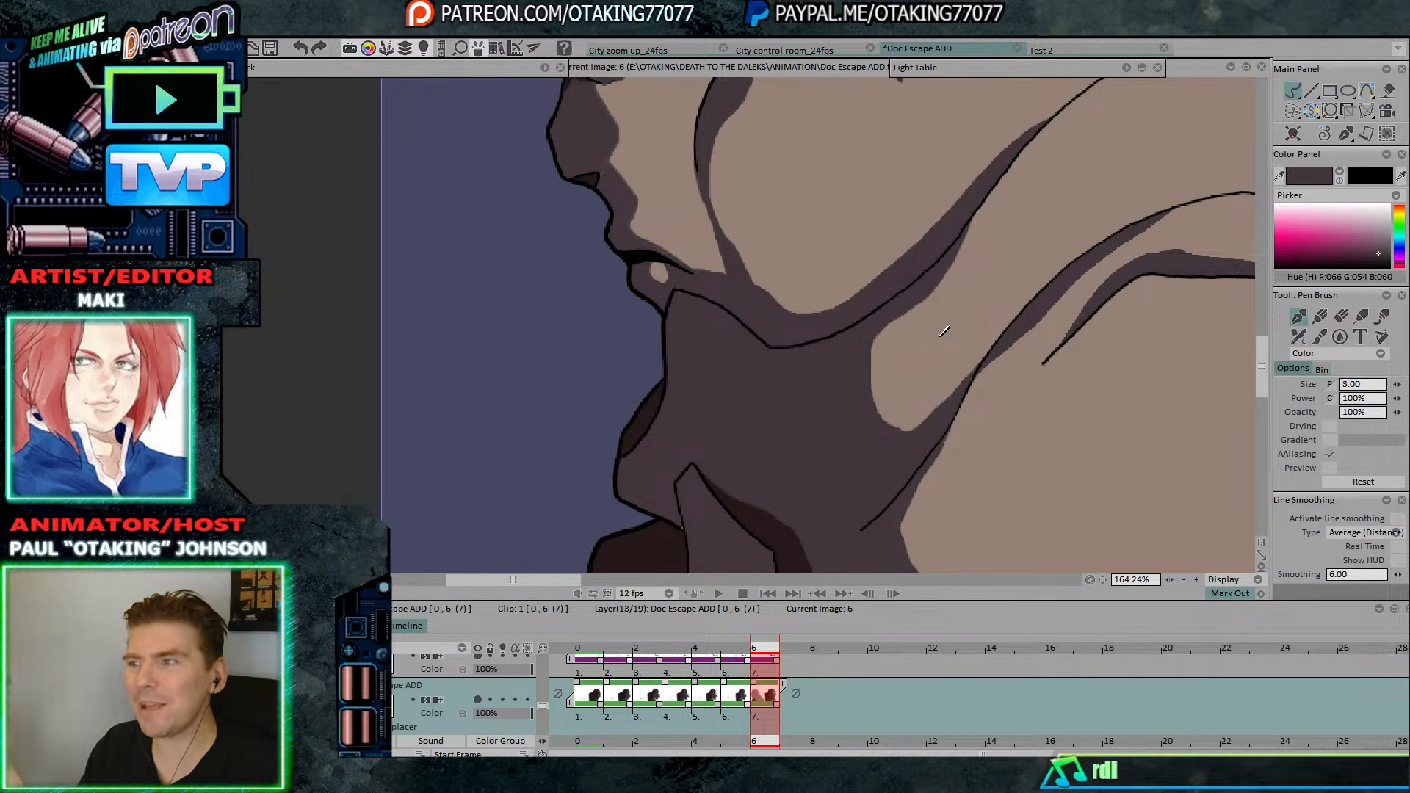
click(1388, 90)
scroll(1033, 270, down, 2)
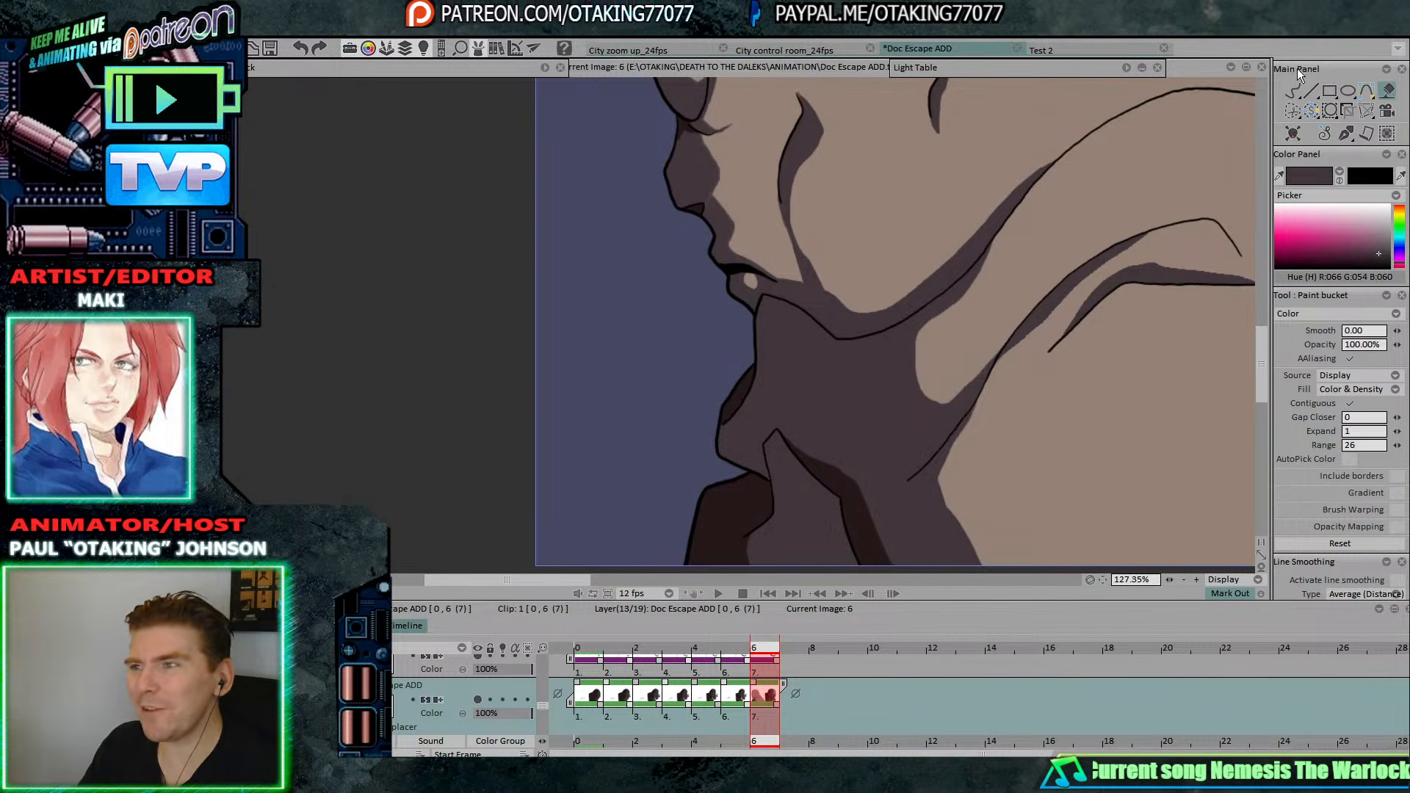
click(1292, 90)
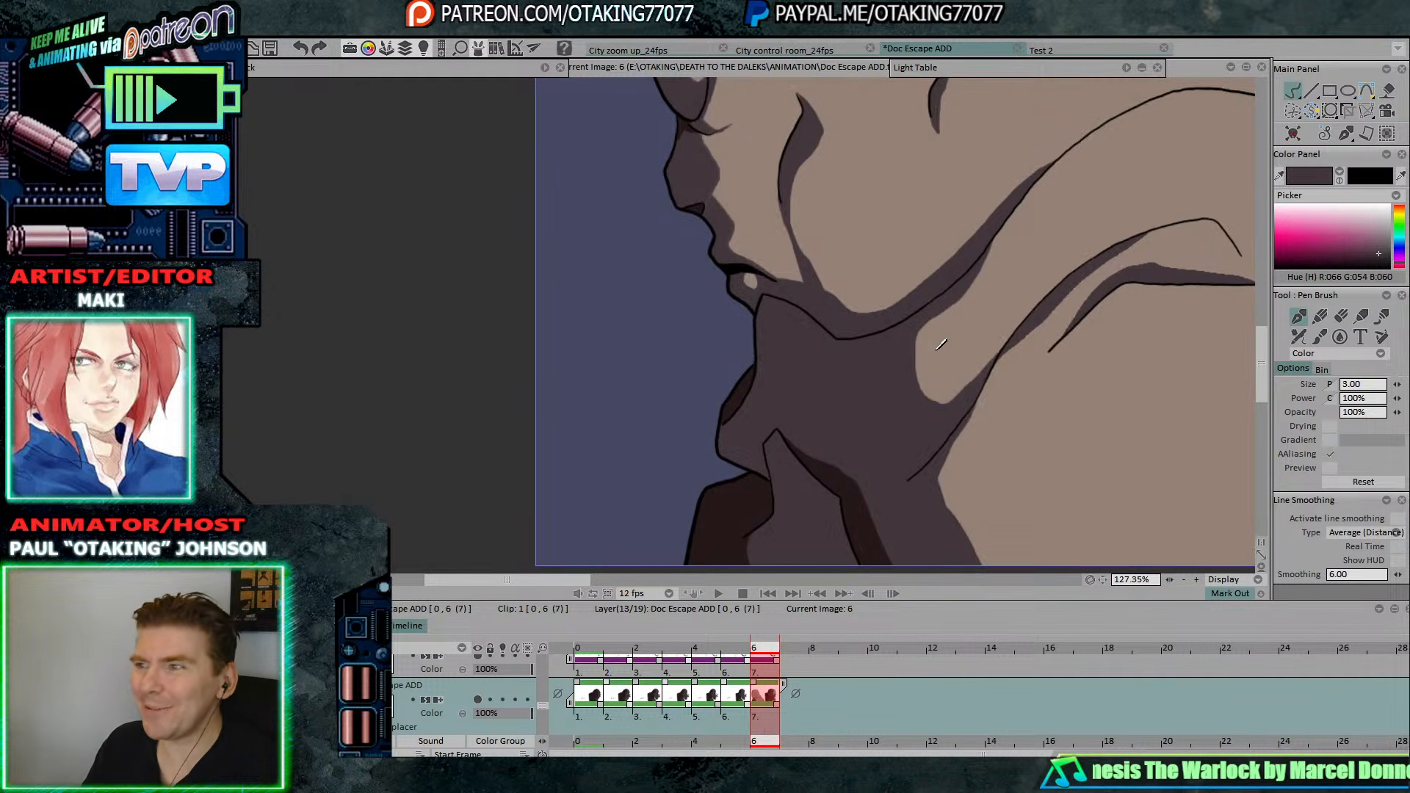
key(Left)
key(Right)
key(Left)
key(Left)
key(Left)
key(Left)
key(Left)
key(Left)
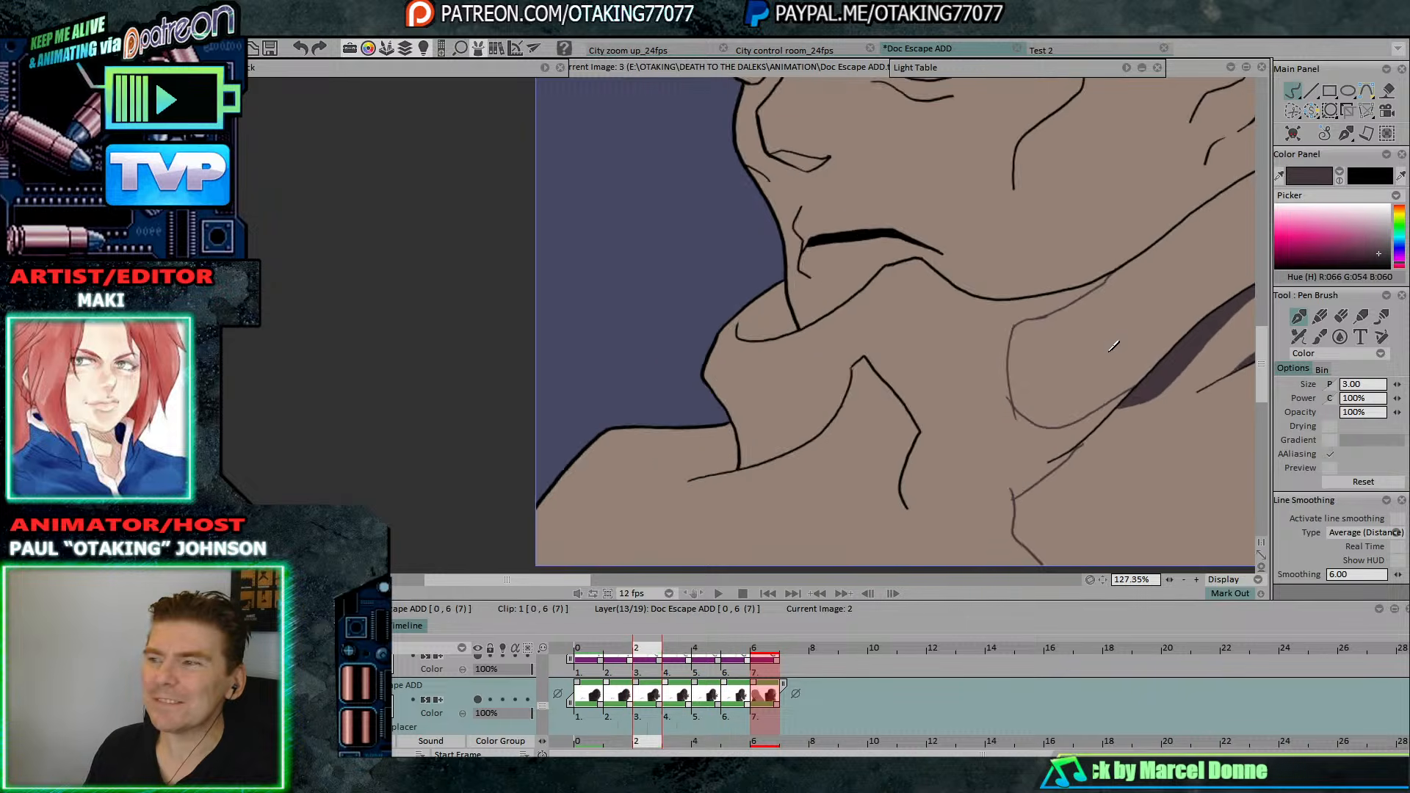
Fill the neck and under-jaw shadow area with the dark shadow colour on frames 0 and 1.
click(1386, 91)
key(Right)
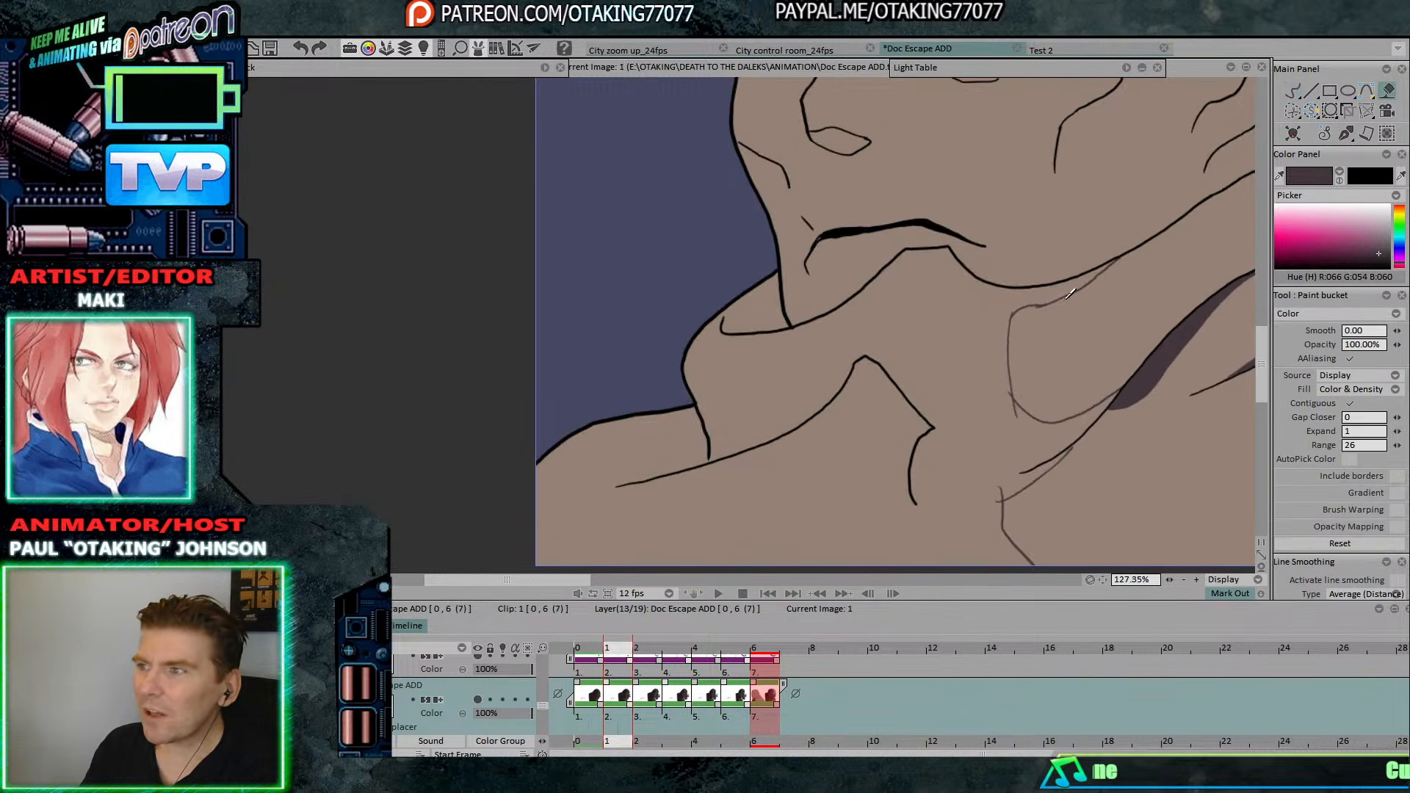
key(Left)
click(927, 338)
key(Right)
click(930, 354)
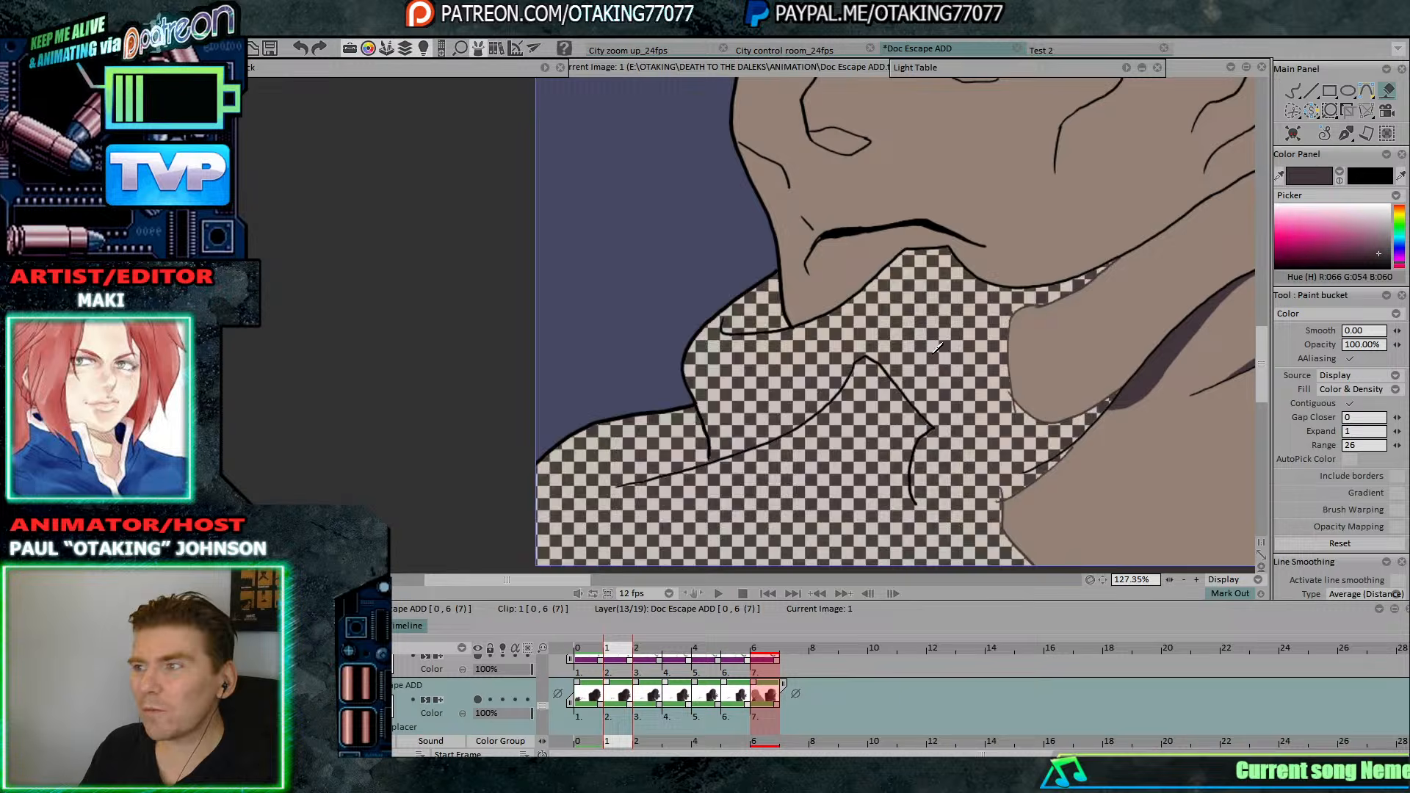
Fill the neck and under-jaw shadow area with the dark shadow colour on frames 2 to 5.
key(Right)
click(937, 362)
key(Right)
click(910, 381)
key(Right)
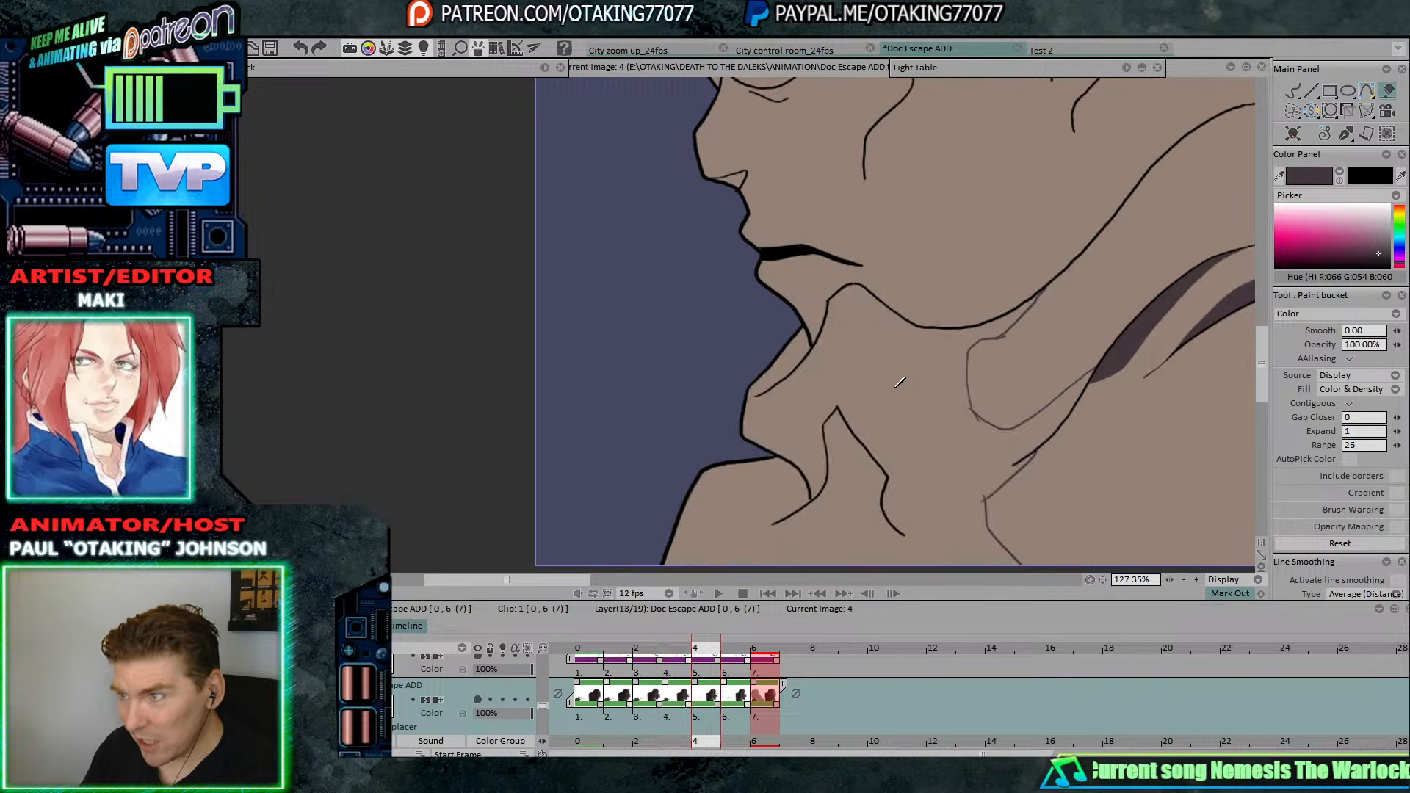
click(879, 401)
key(Right)
click(877, 402)
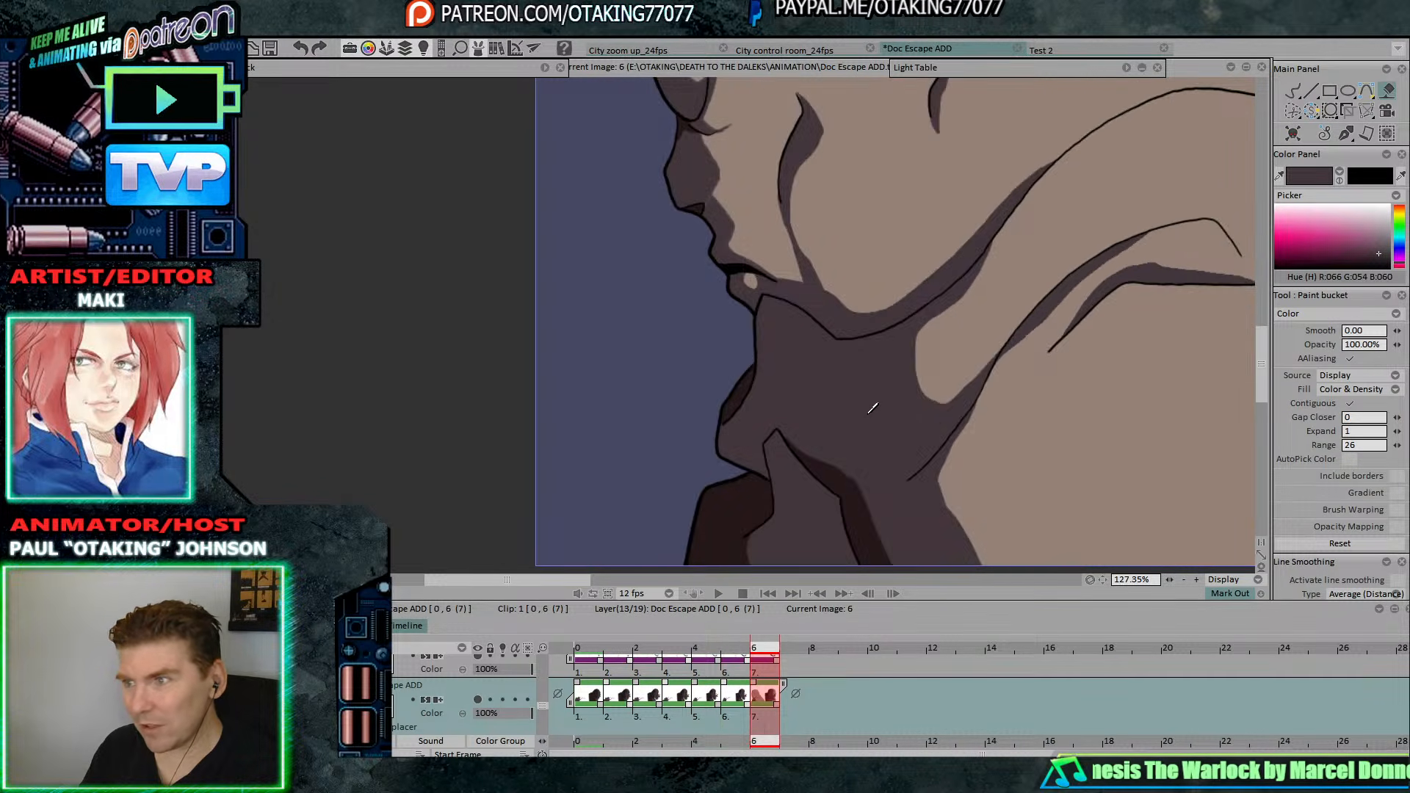
Flip through frames 0 to 6 to check the neck and under-jaw shadow fills.
key(Right)
key(Left)
key(Left)
key(Left)
key(Left)
key(Left)
key(Left)
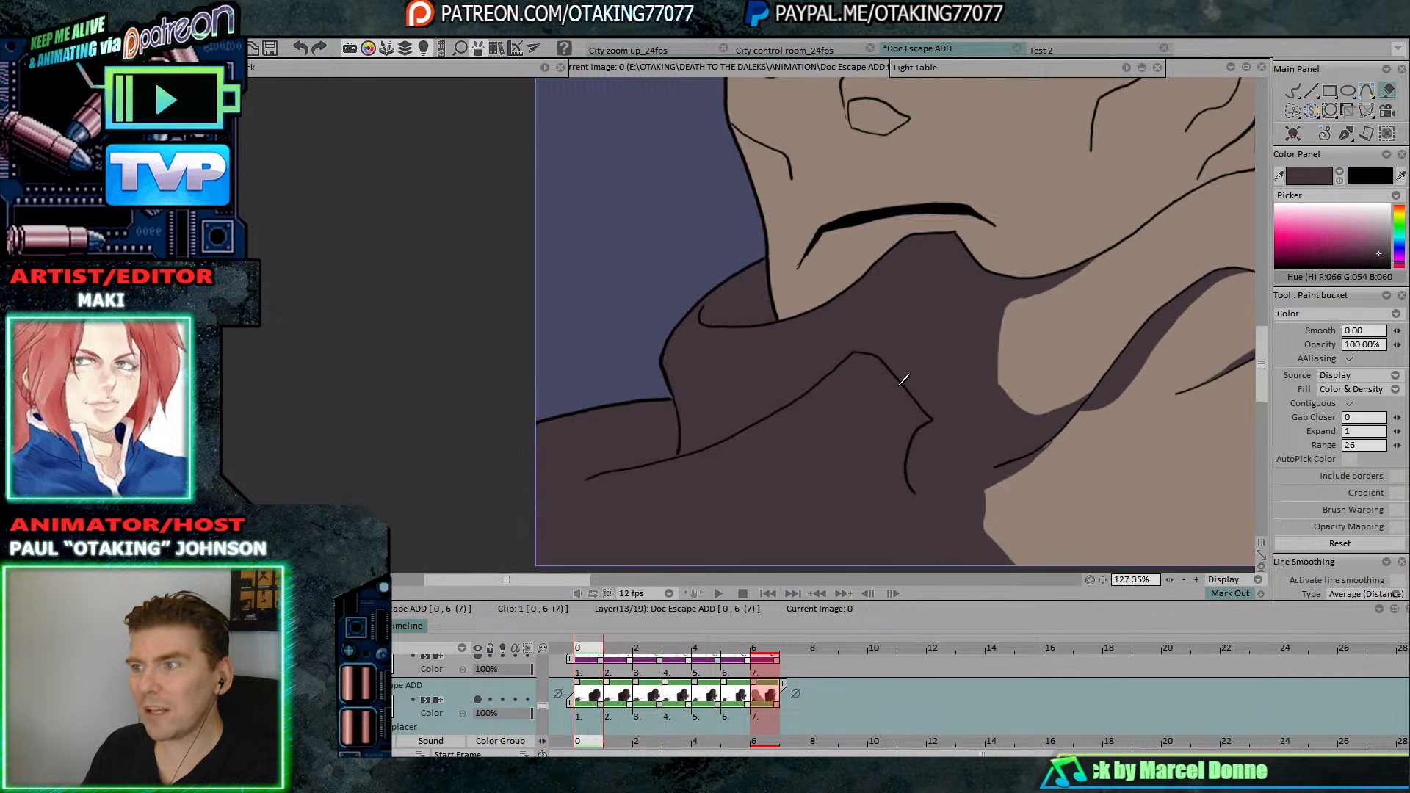
key(Right)
key(Right)
key(Right)
key(Right)
key(Right)
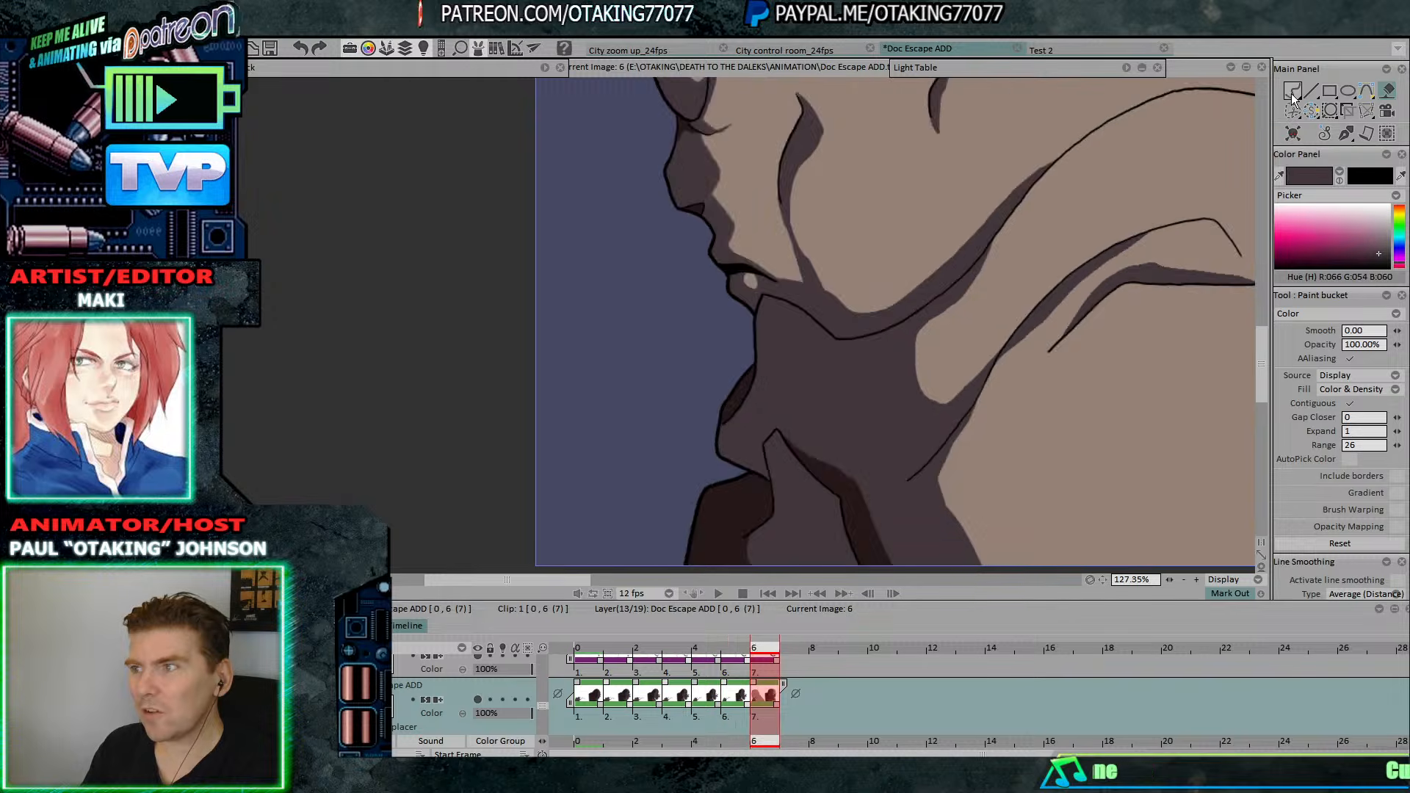
key(Right)
key(Left)
key(Right)
Sample the darkest fold shadow colour (R 37, G 24, B 25) from frame 6 for the Pen Brush.
click(1292, 91)
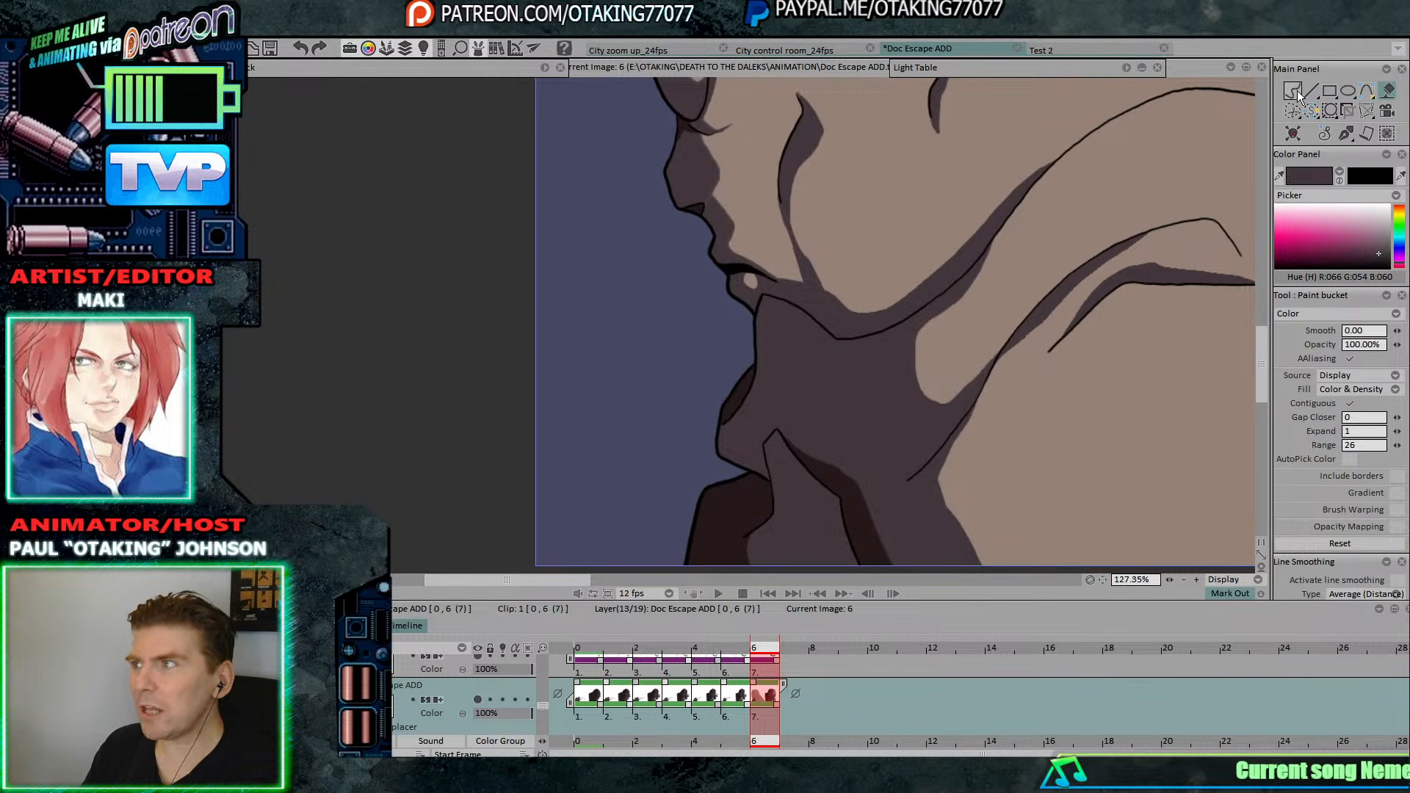
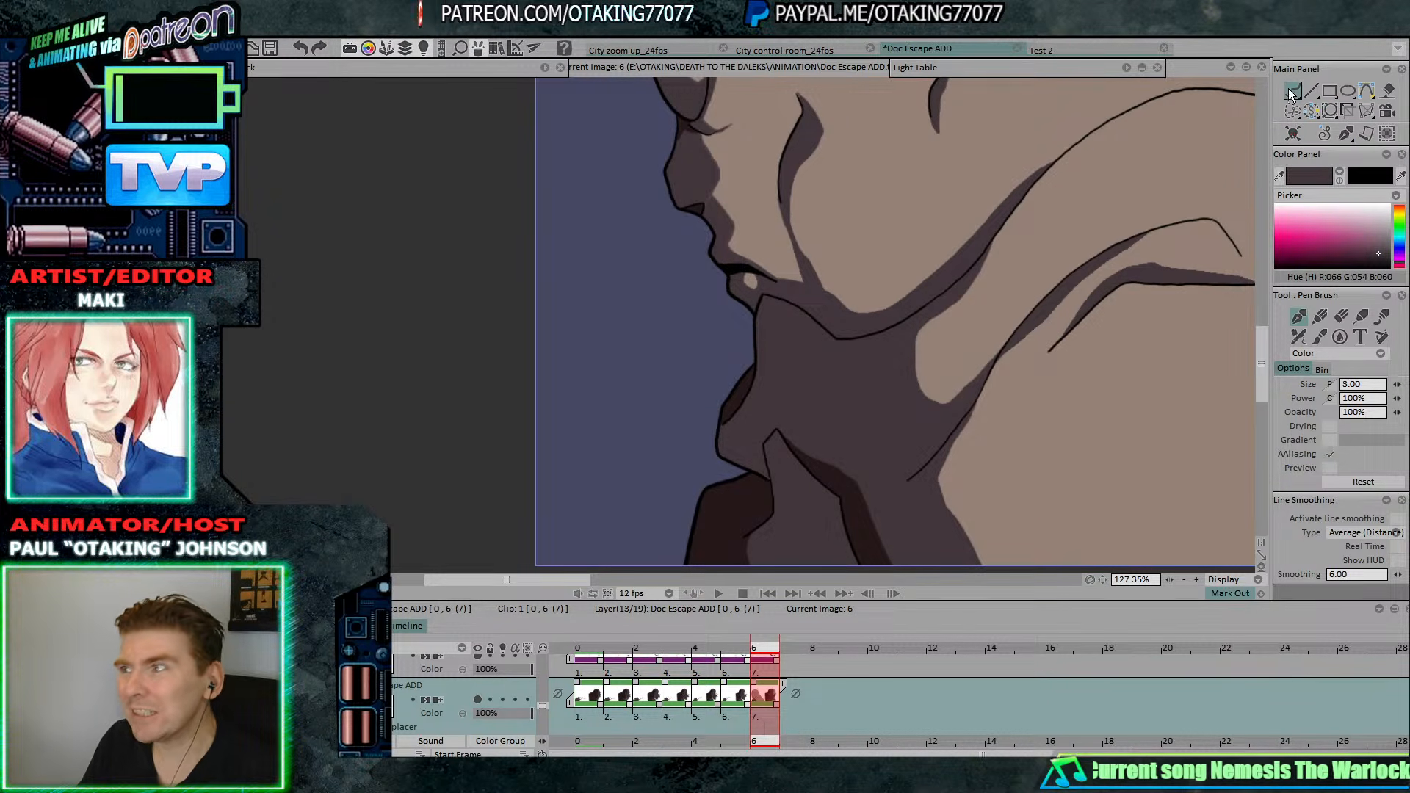
key(Left)
key(Right)
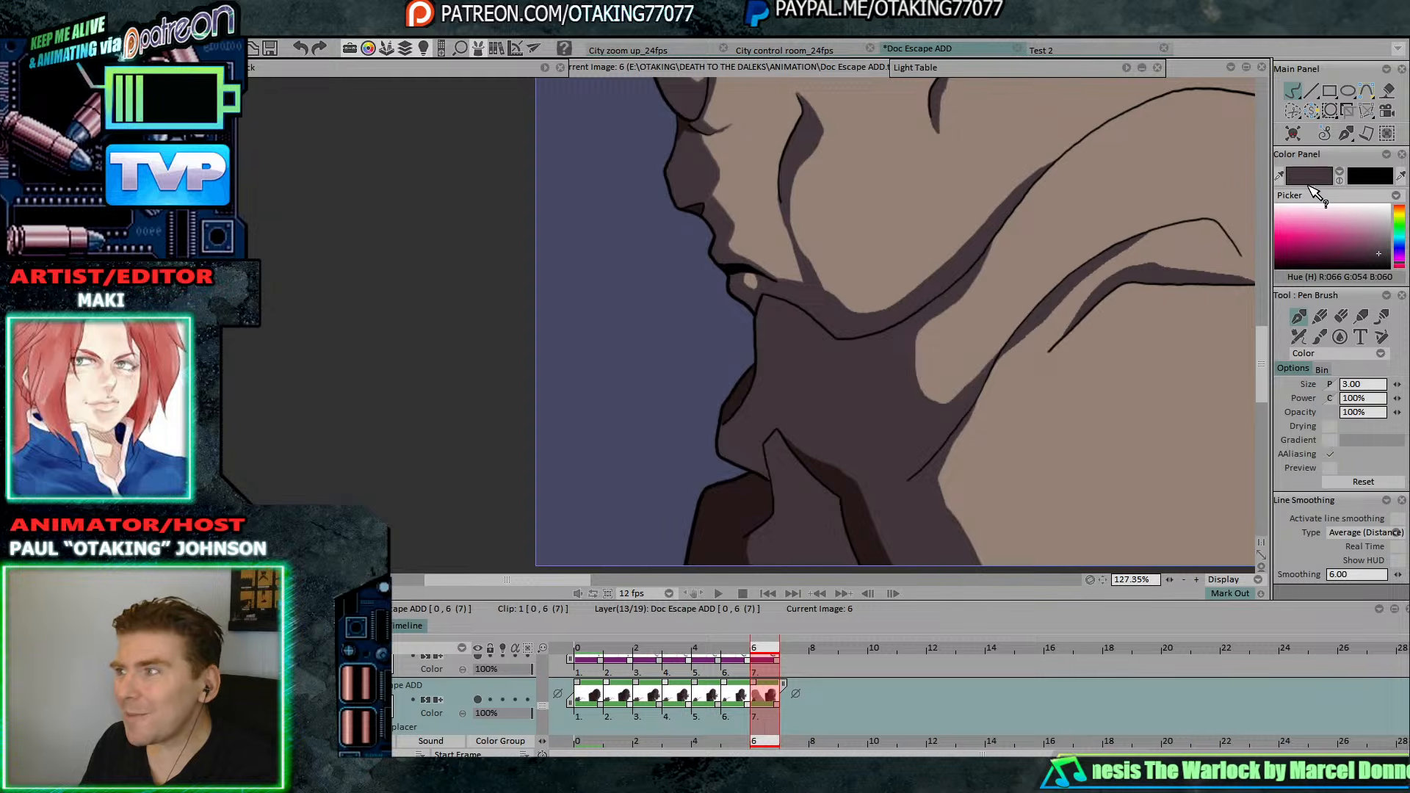
click(862, 497)
click(1293, 92)
Extend the lower end of the neck-fold line down to the canvas edge on frames 5 to 0.
drag(1011, 431, 972, 301)
scroll(972, 302, up, 3)
drag(1006, 382, 1003, 340)
key(Left)
key(Right)
key(Left)
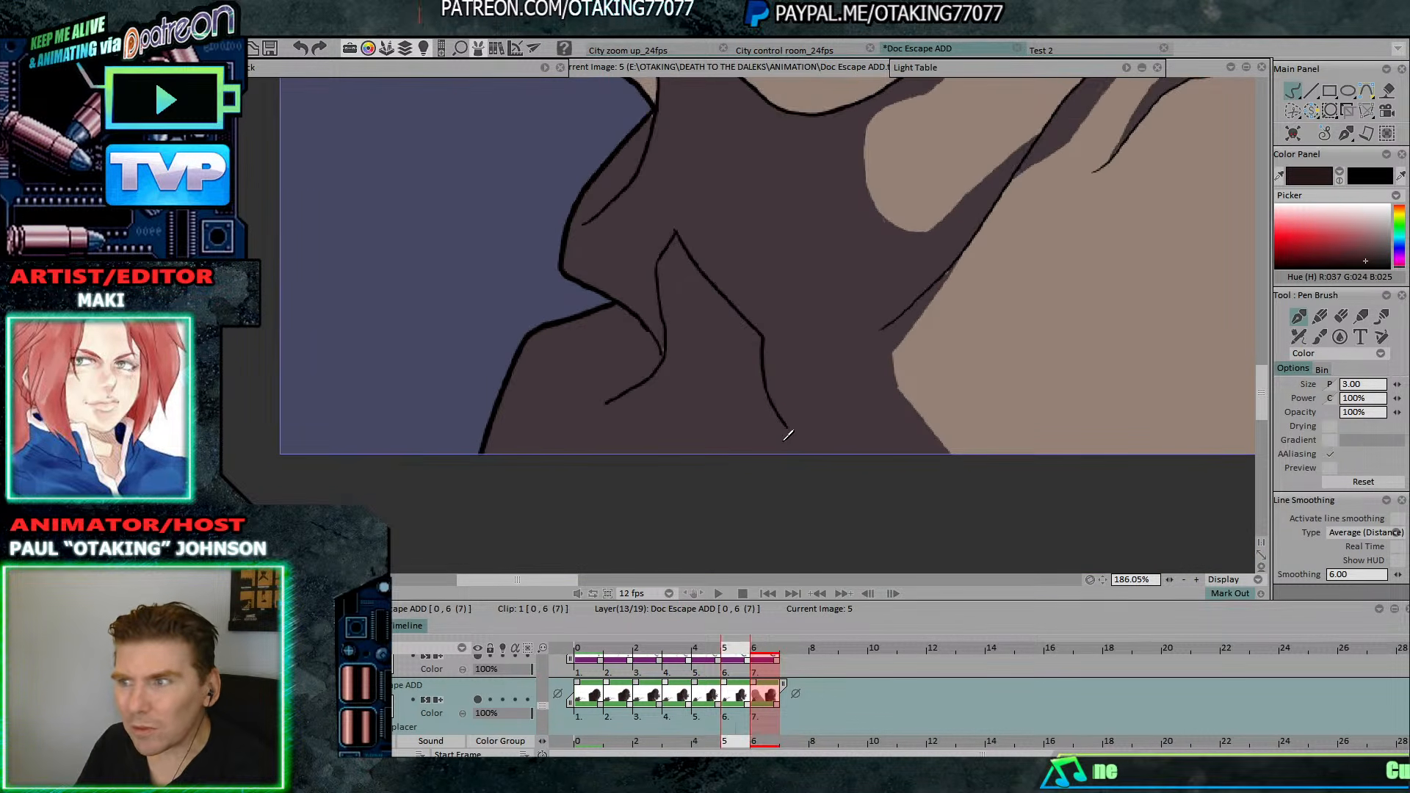
key(Left)
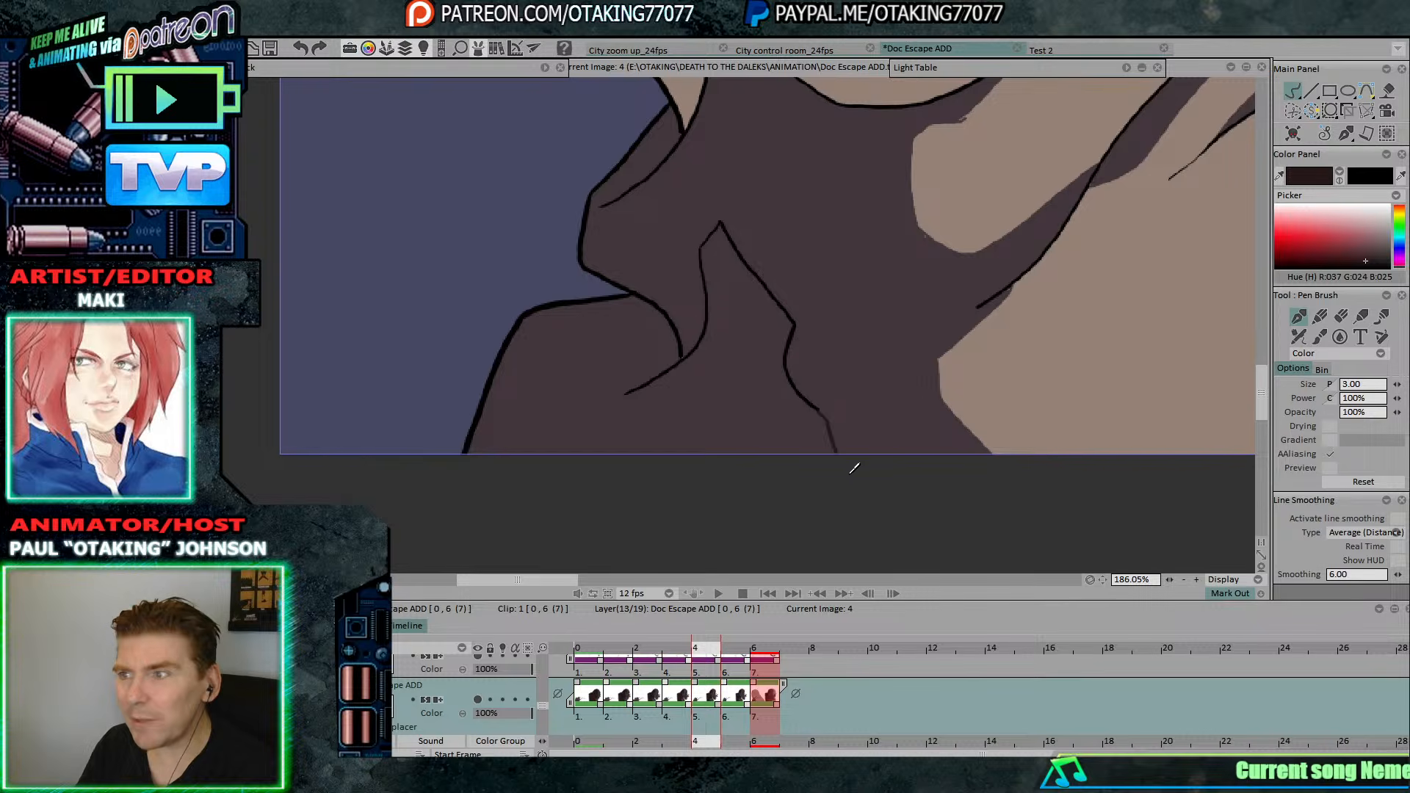
key(Left)
key(Left)
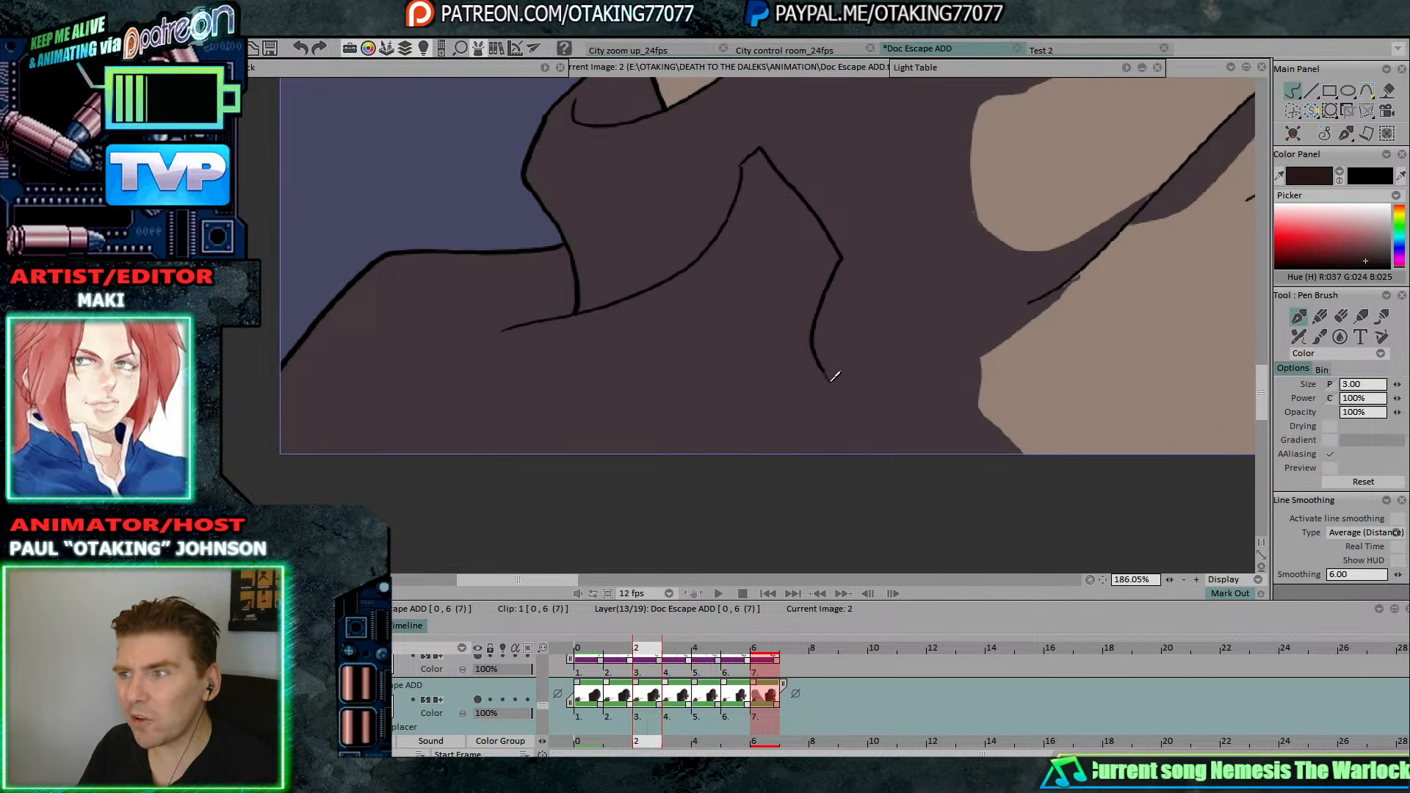
key(Left)
drag(841, 370, 843, 452)
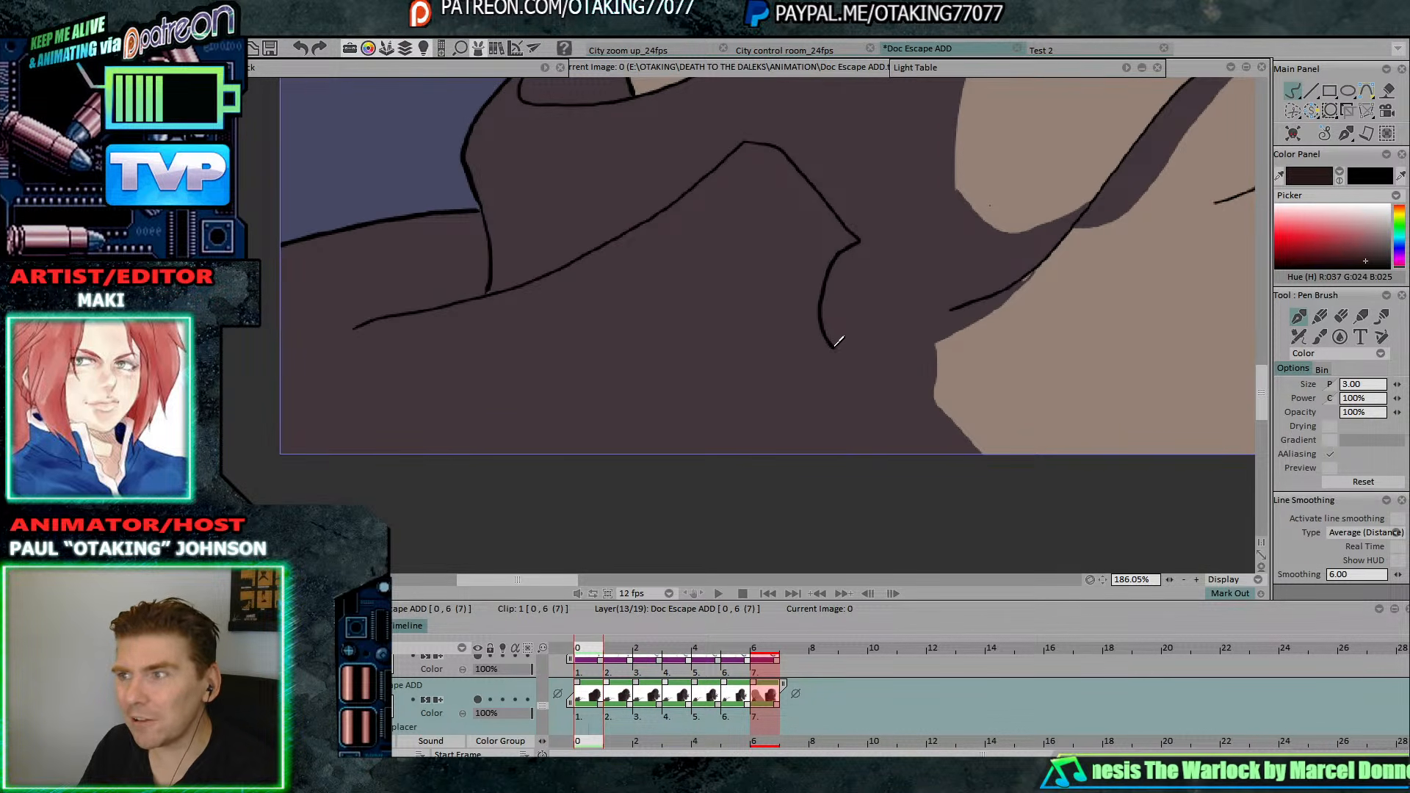
Draw a short stroke beside the neck-fold corner for the darkest shadow's outer edge on frame 5, using frame 6 as reference.
key(Right)
key(Right)
key(Right)
key(Right)
key(Right)
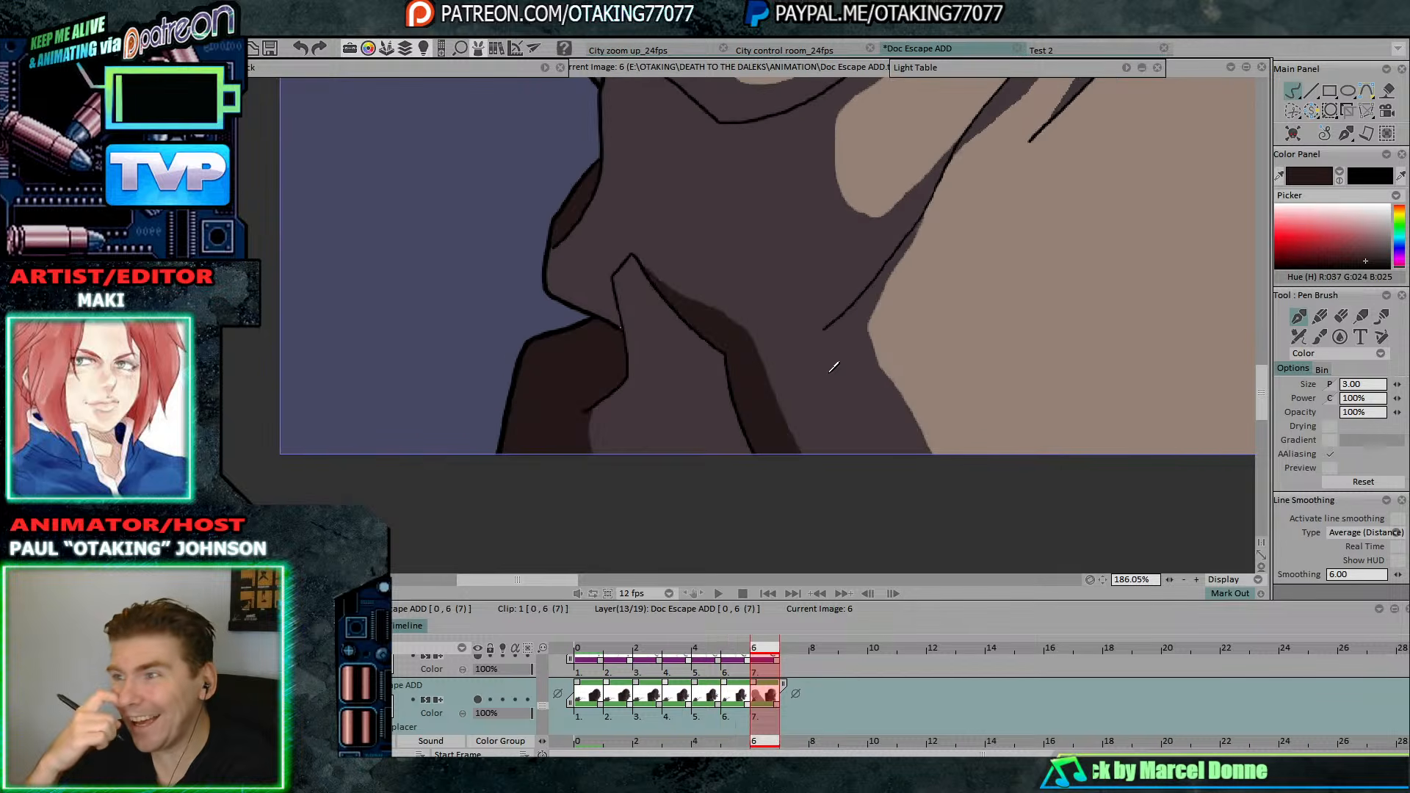
key(Left)
key(Right)
key(Left)
key(Right)
key(Left)
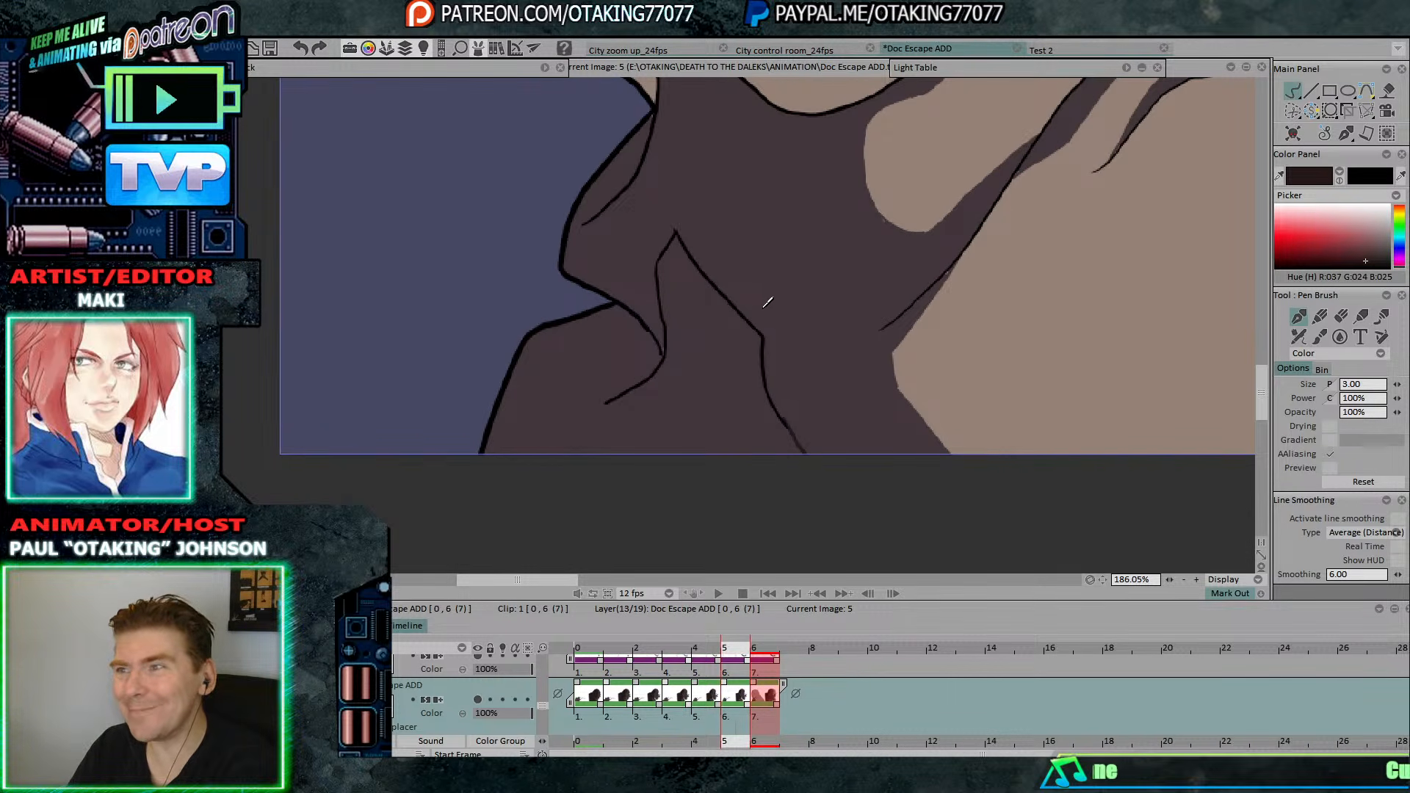
Draw the short outer-edge stroke of the darkest shadow beside the neck-fold corner on frames 4 to 0.
key(Left)
key(Left)
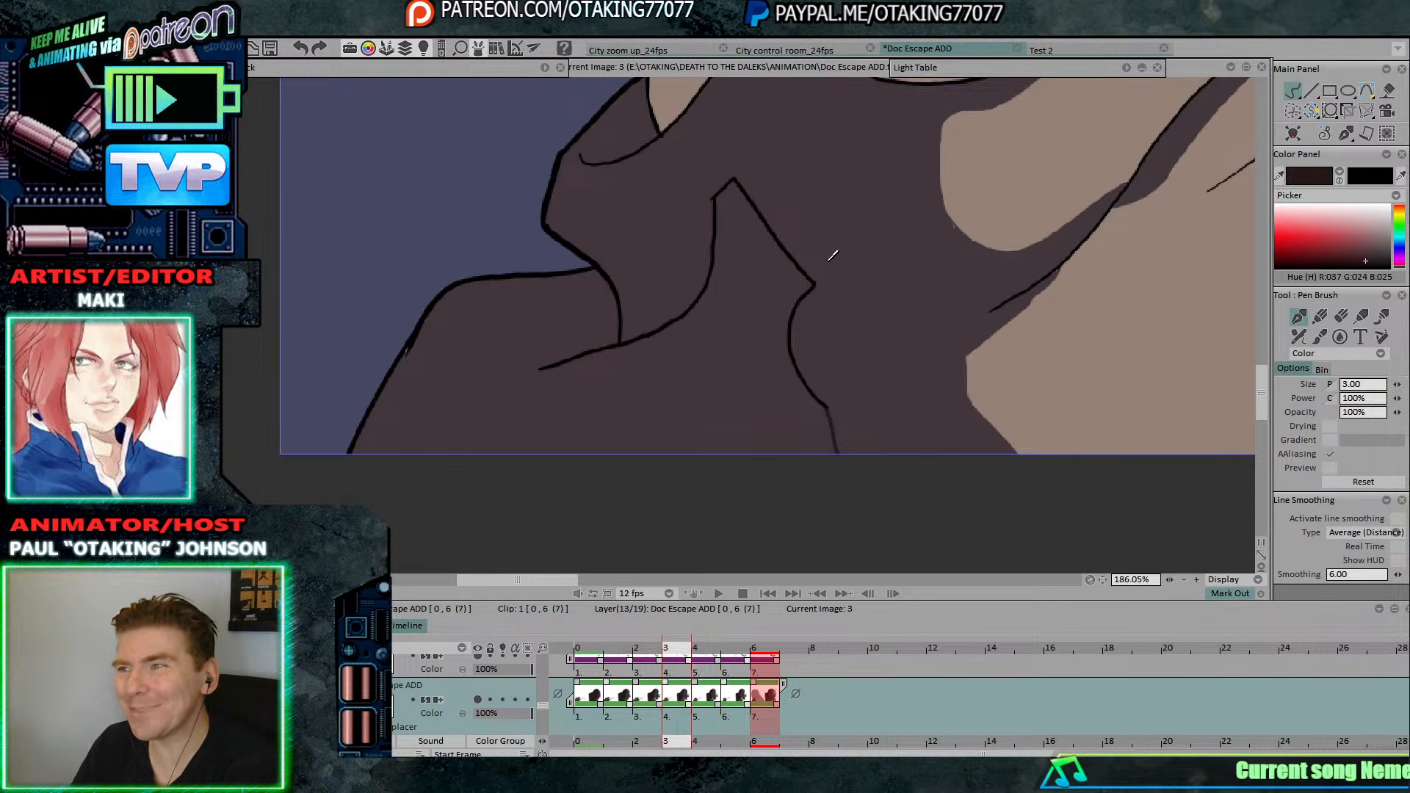
key(Left)
key(Left)
key(Left)
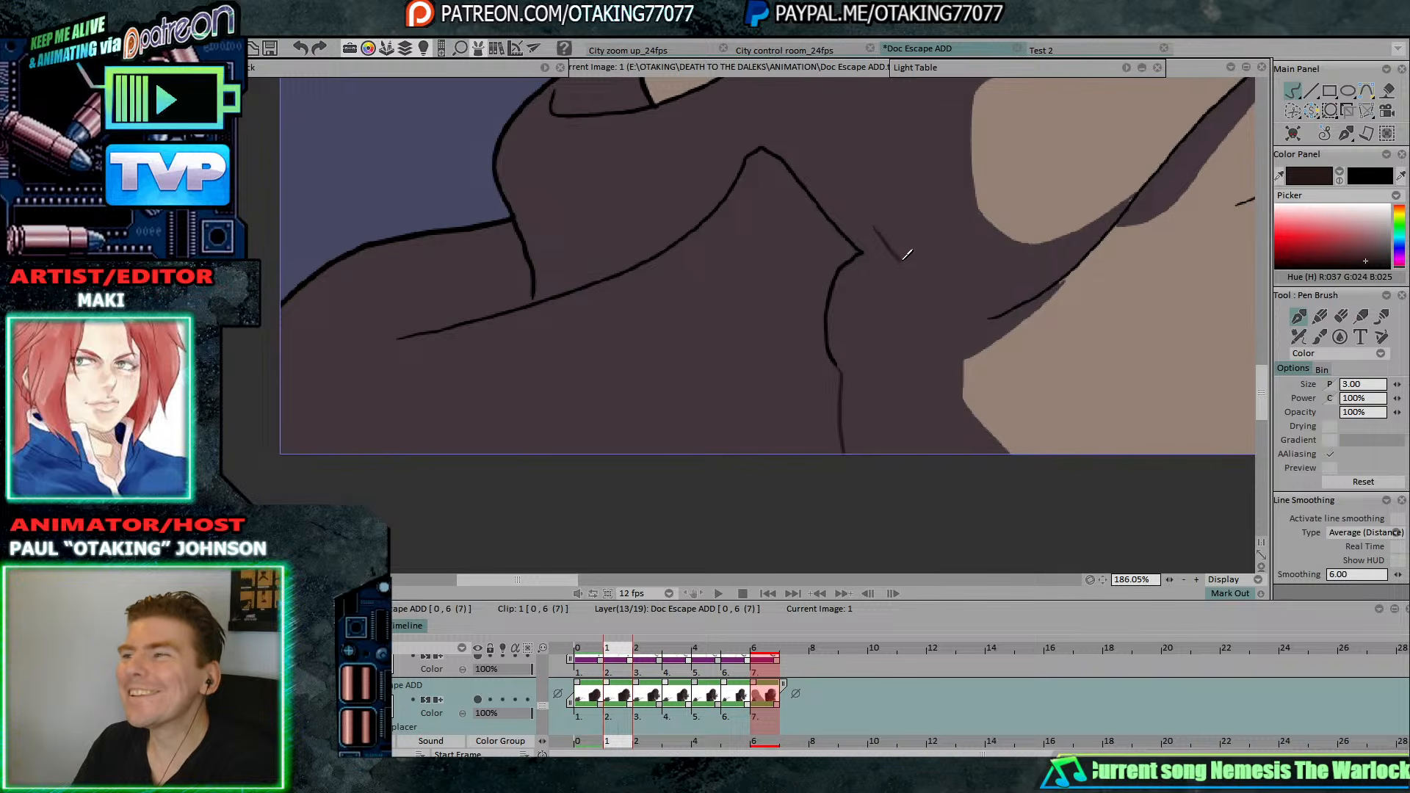
Draw the upper edge of the darkest shadow from the neck fold's peak towards the outer stroke on frame 5, matching frame 6.
key(Right)
key(Right)
key(Right)
key(Right)
key(Right)
key(Right)
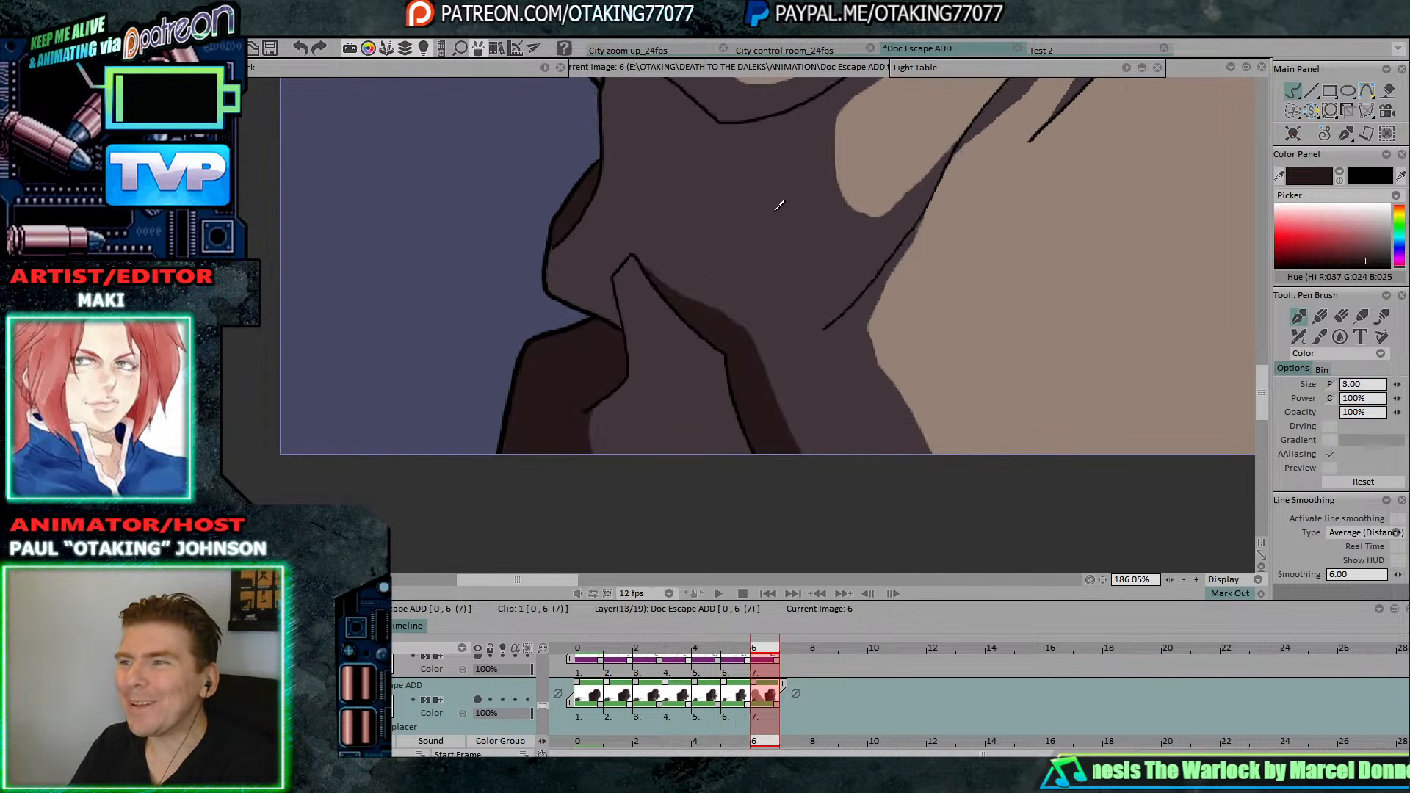
key(Left)
key(Right)
key(Left)
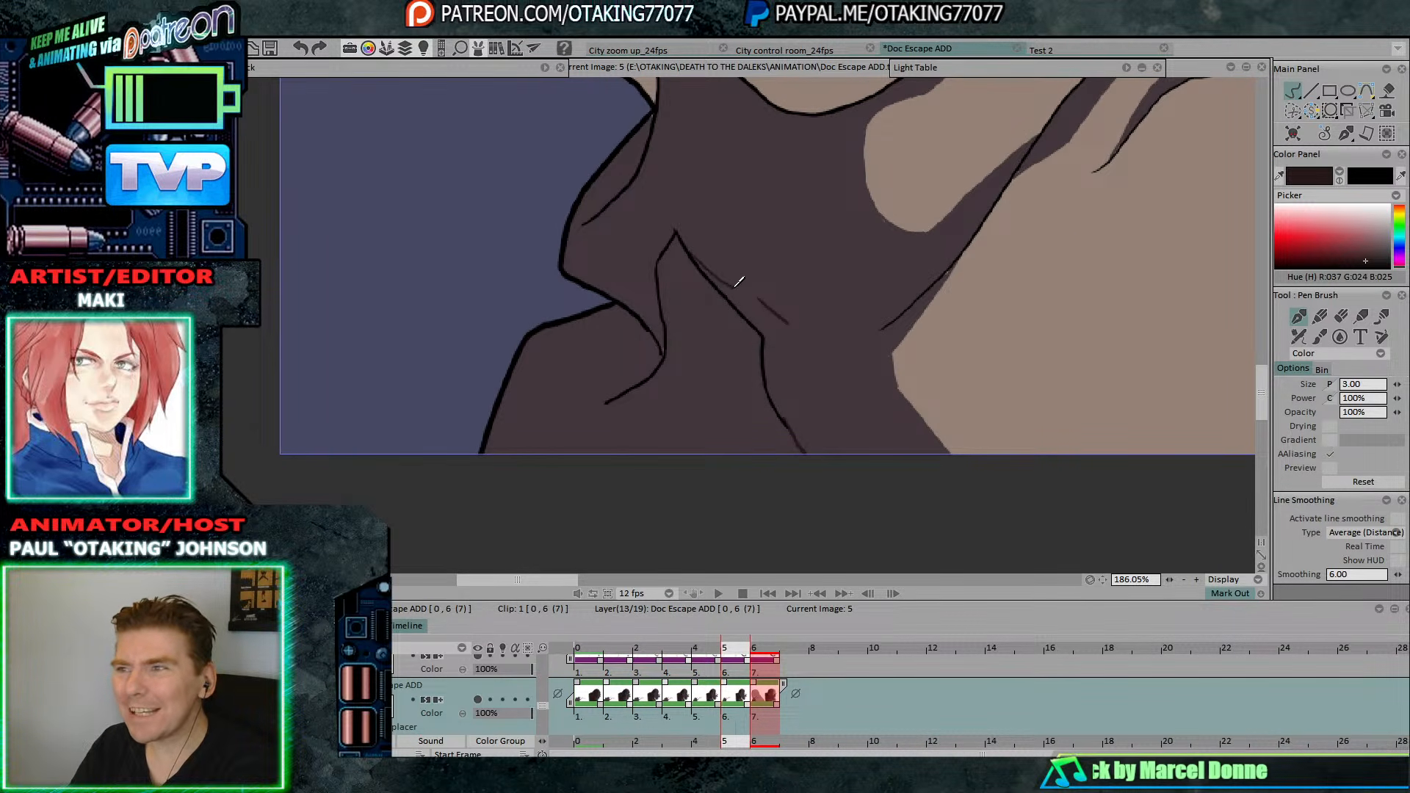
Draw the upper edge of the darkest shadow from the neck fold's peak to the outer stroke on frames 4 to 0.
key(Left)
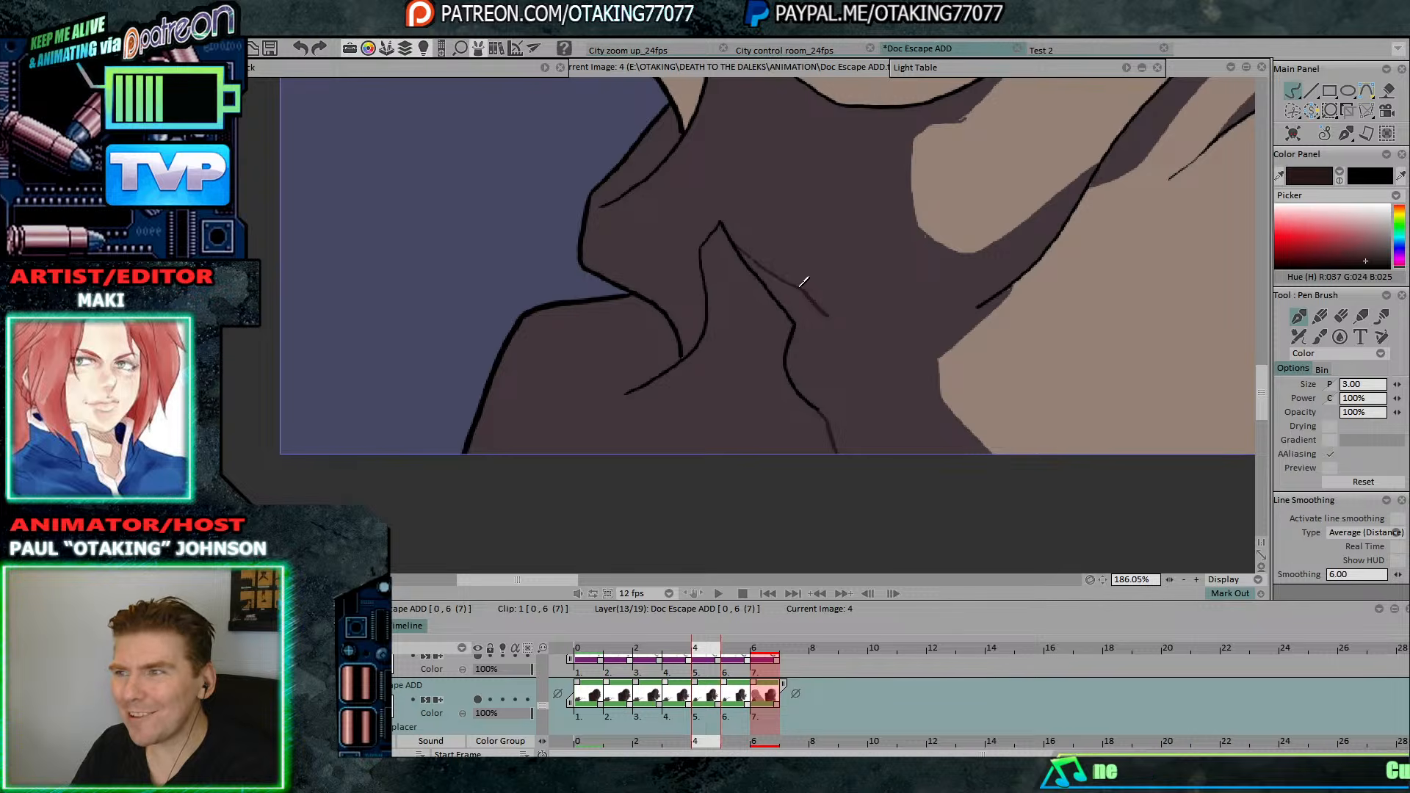
key(Left)
key(Left)
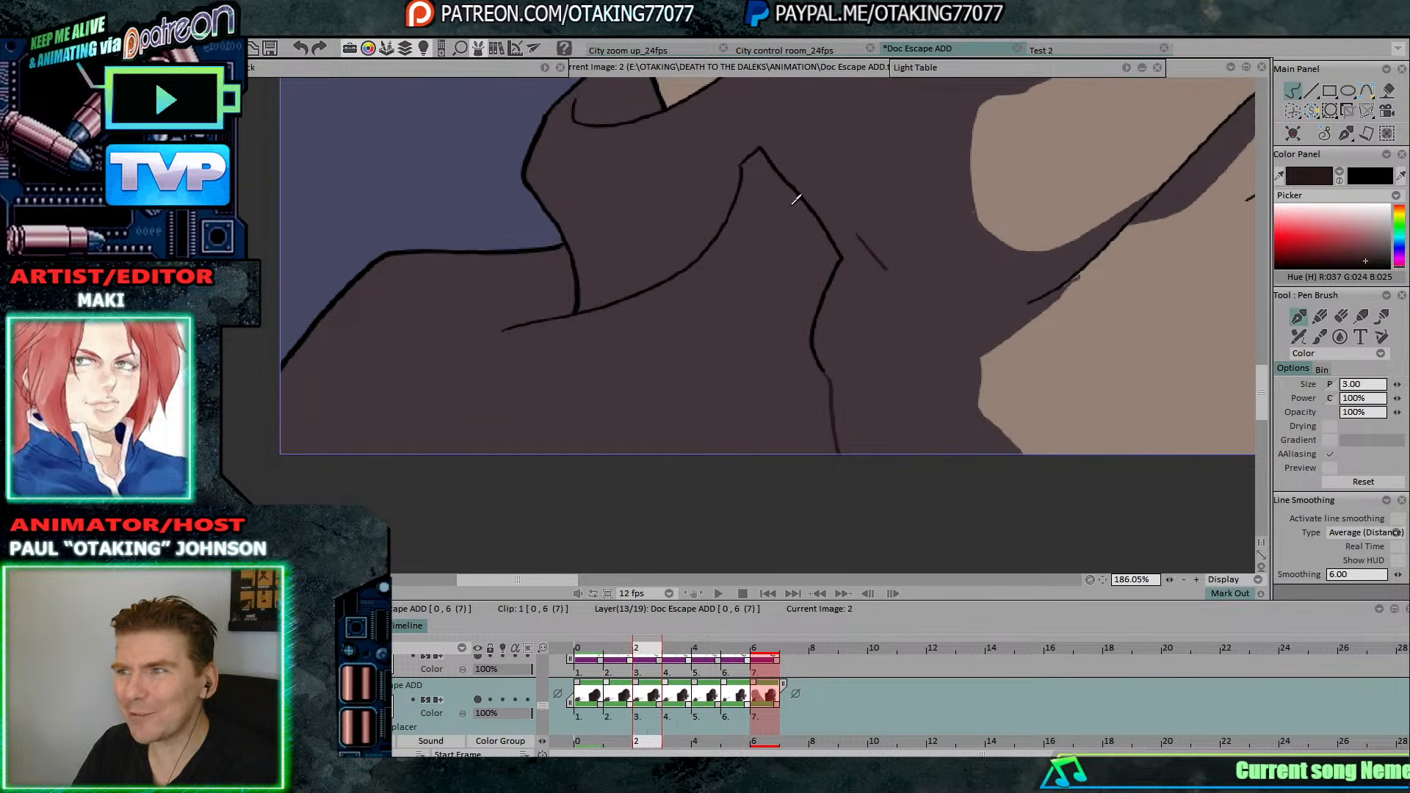
key(Left)
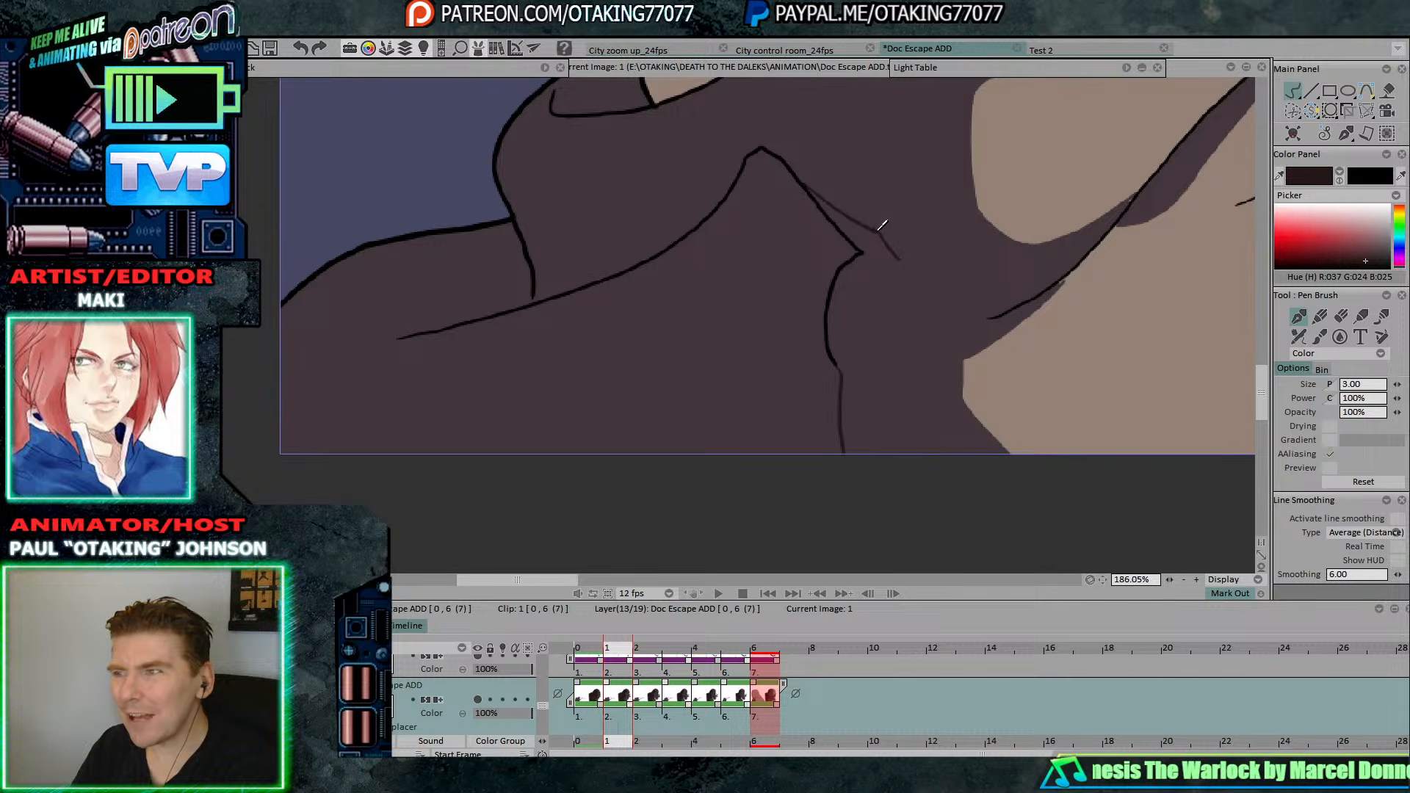
key(Left)
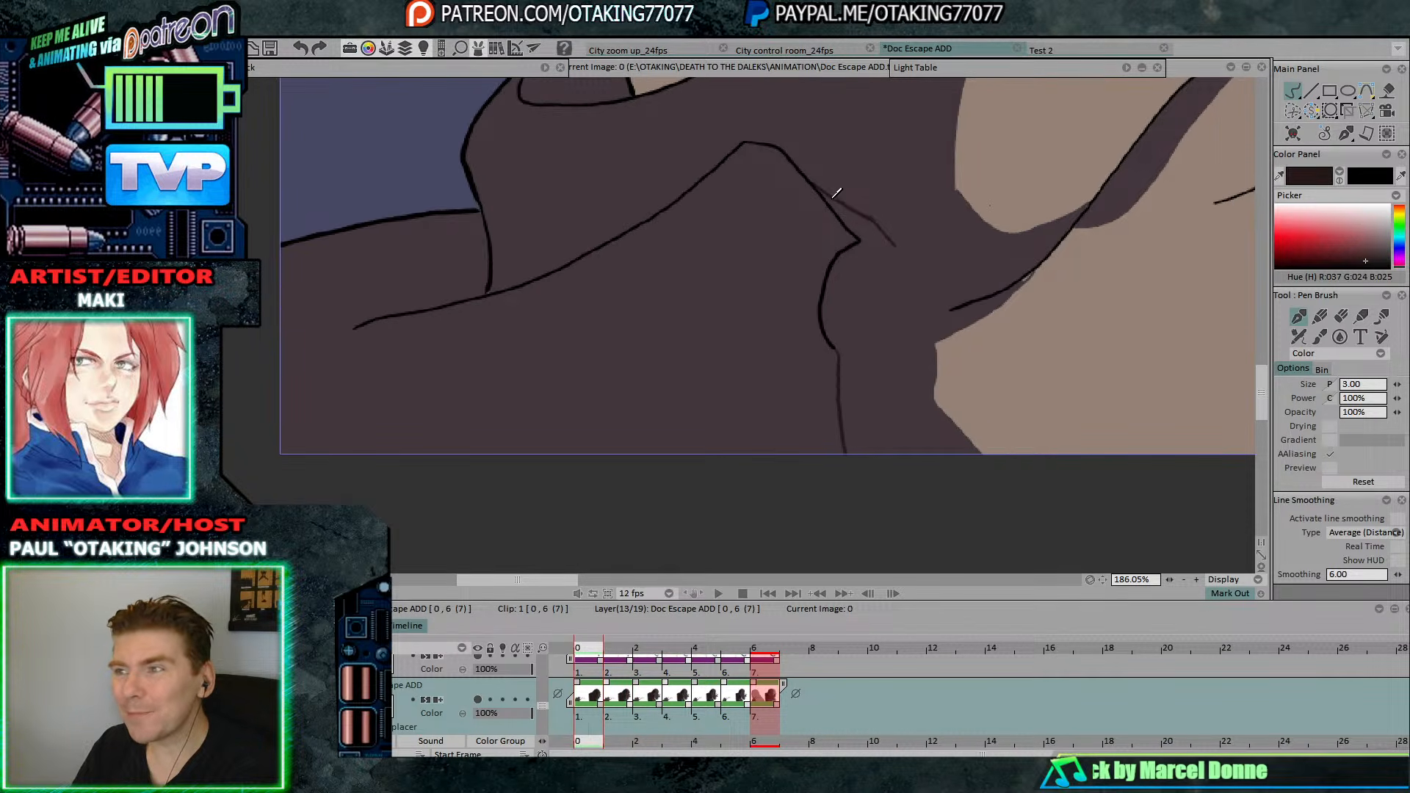
Draw the darkest shadow's lower outer edge beside the neck fold down to the canvas edge on frame 5, matching frame 6.
key(Right)
key(Right)
key(Right)
key(Right)
key(Right)
key(Right)
key(Left)
key(Right)
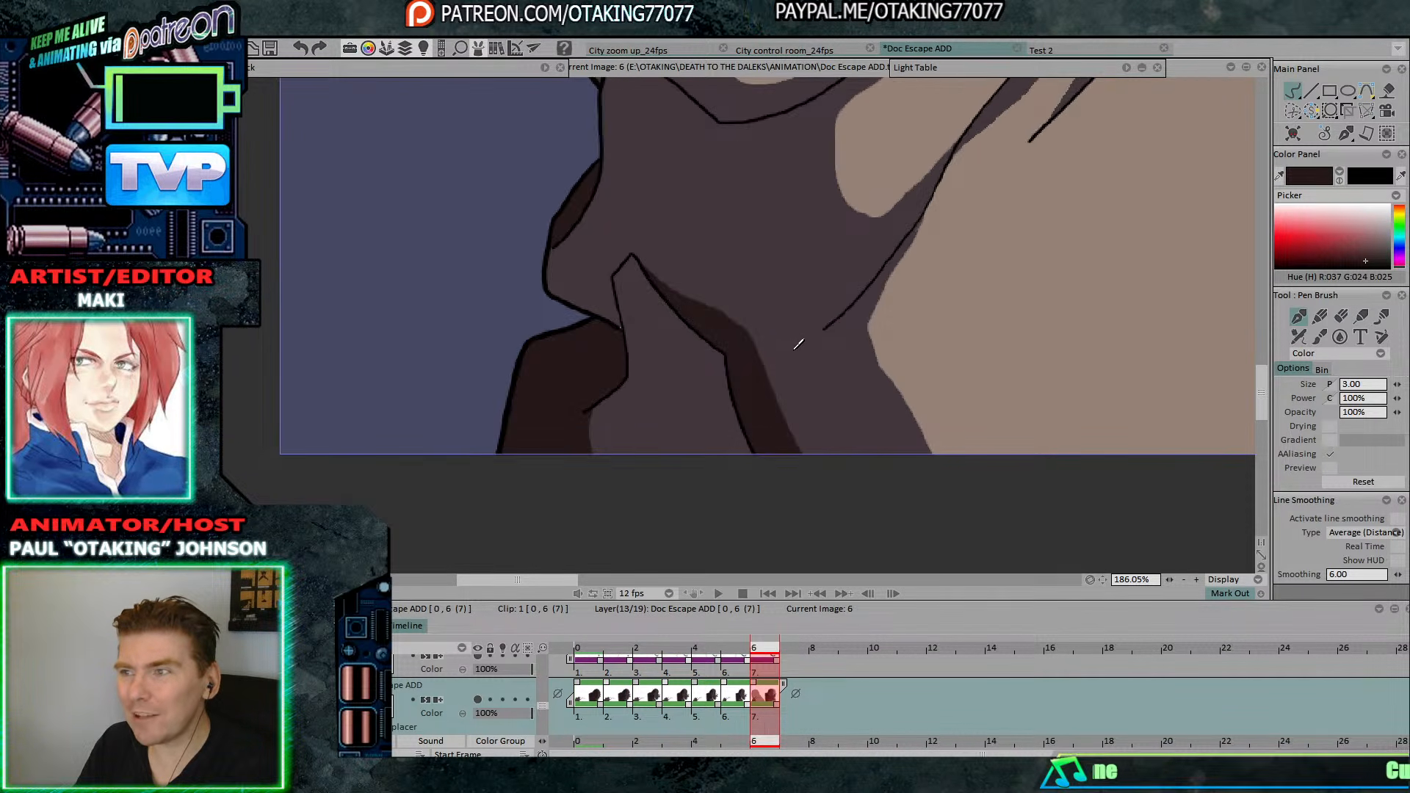
key(Left)
key(Right)
key(Left)
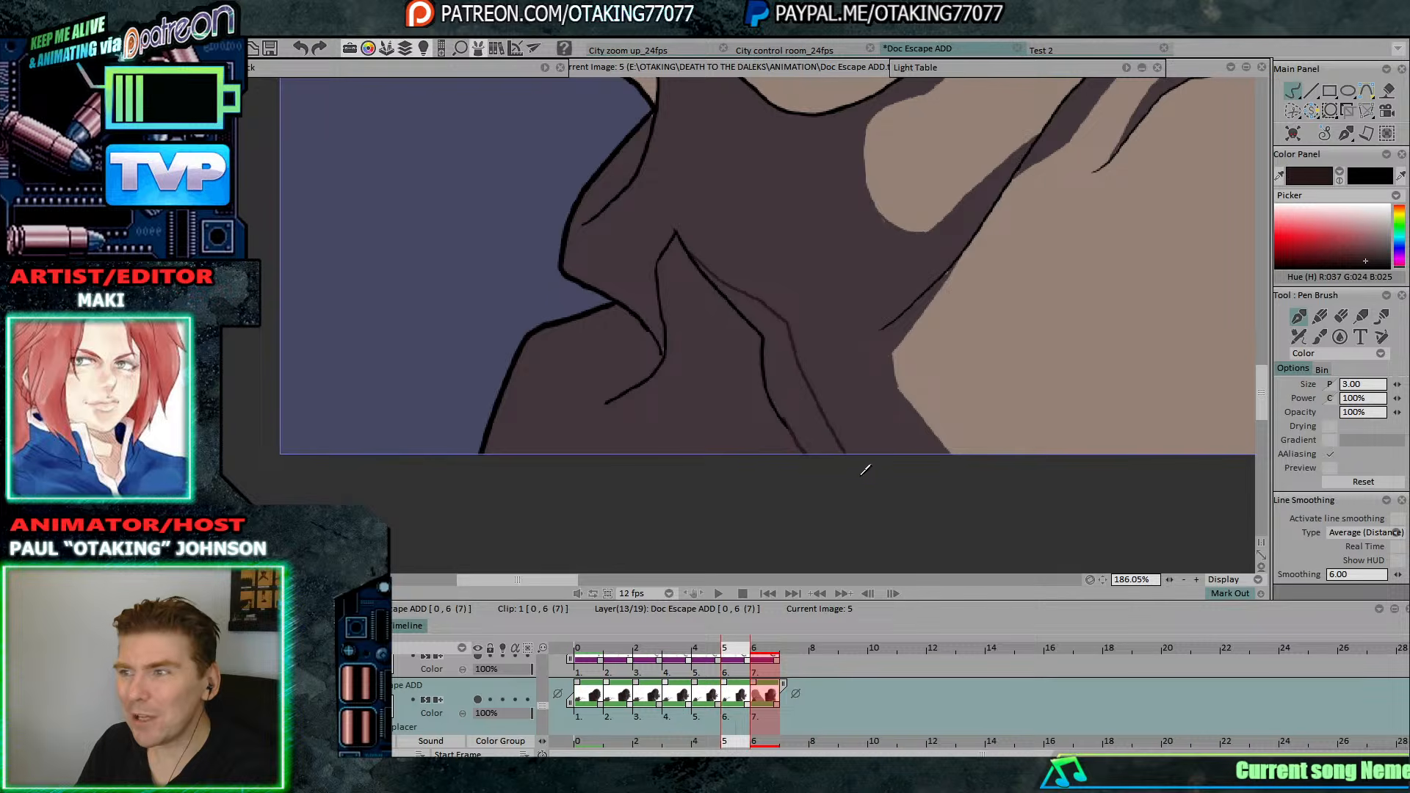
Continue the darkest shadow's lower outer edge down to the canvas edge on frames 4 to 0, following the previous frames.
key(Left)
key(Right)
key(Left)
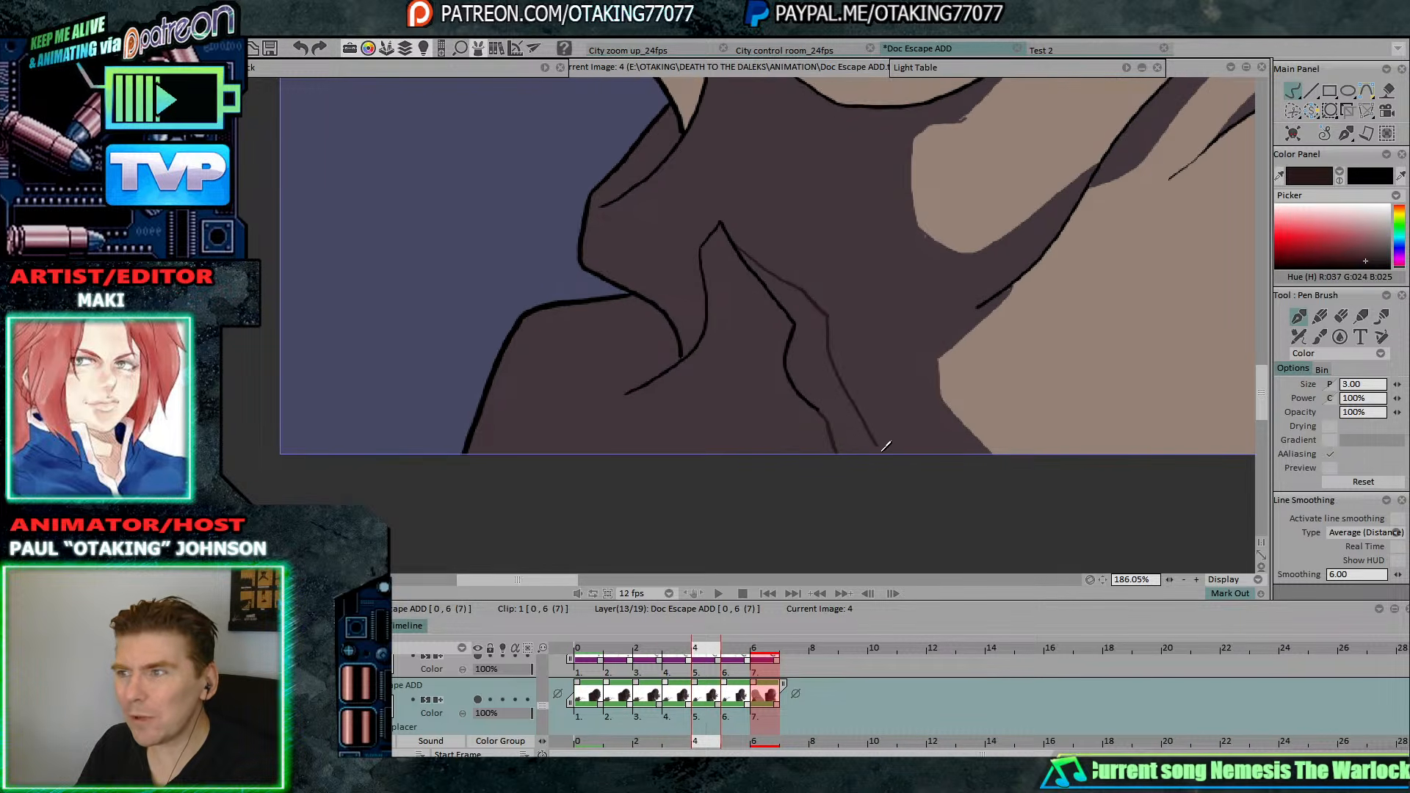
key(Left)
key(Left)
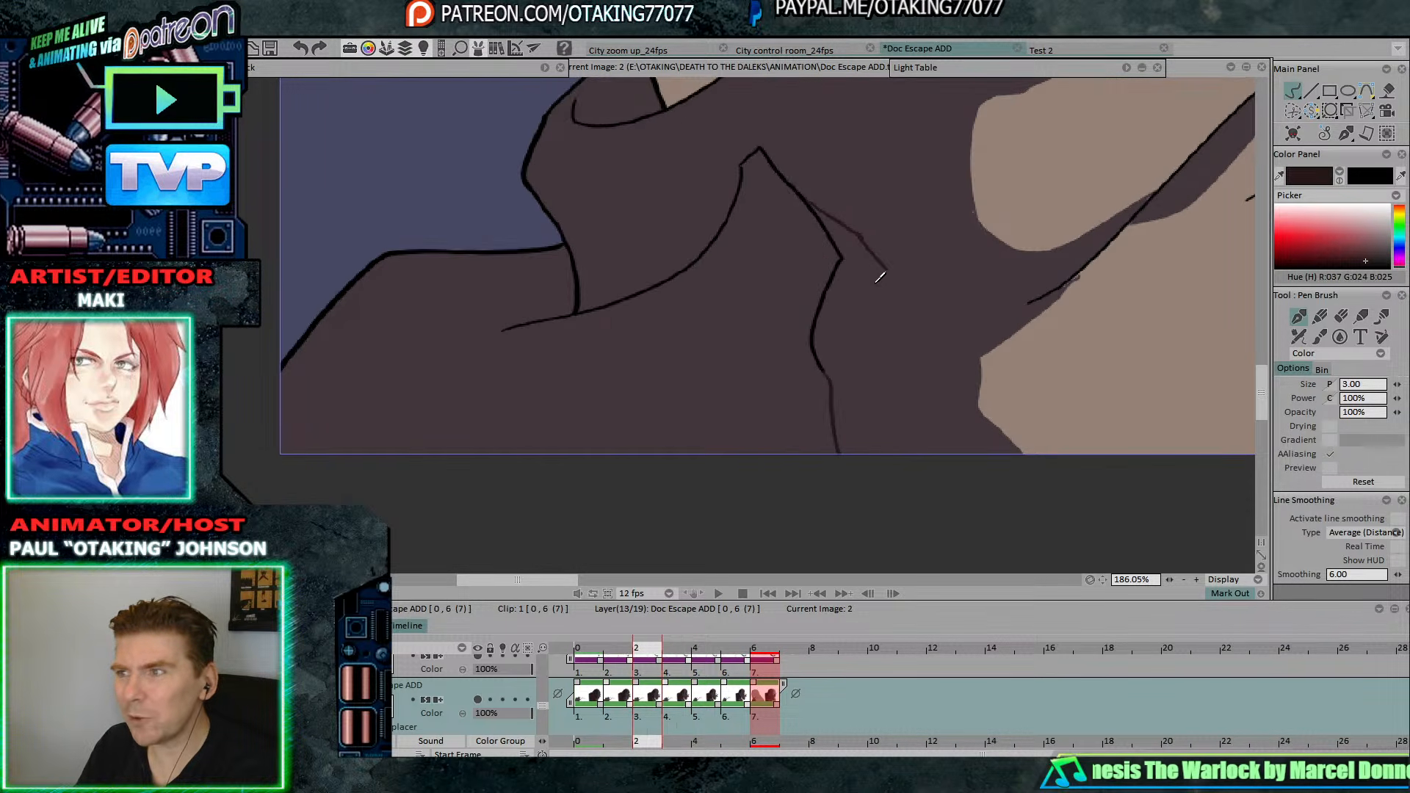
key(Left)
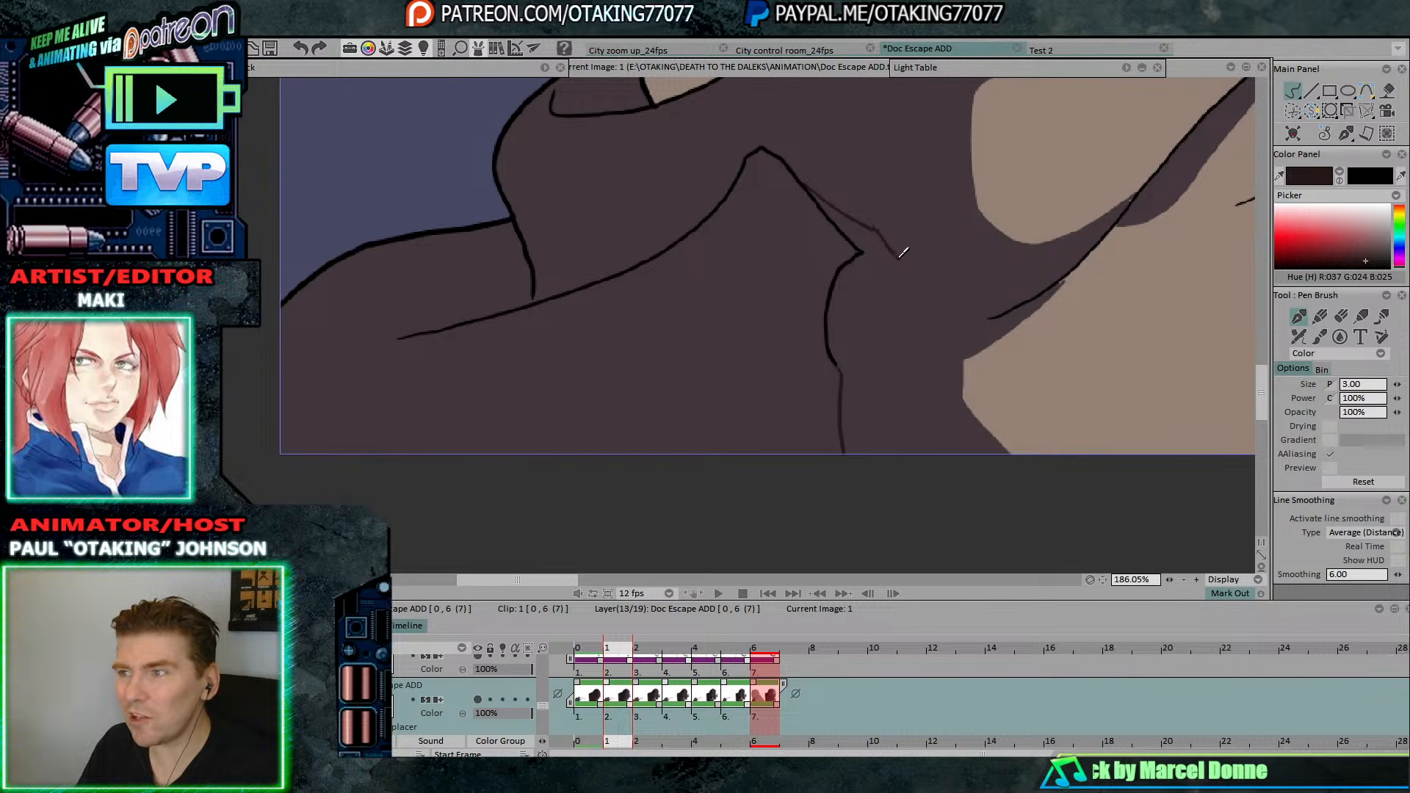
key(Left)
drag(896, 243, 903, 449)
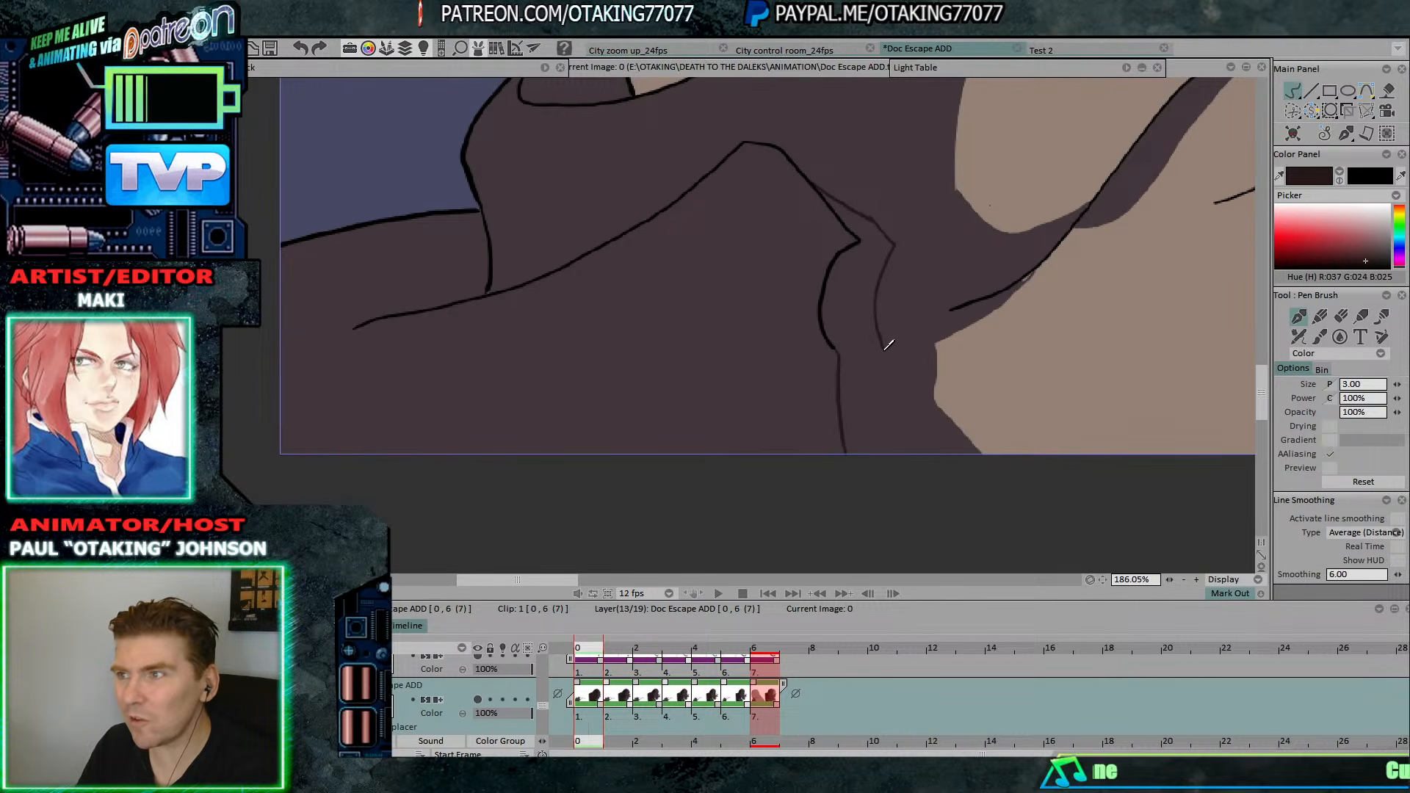
key(Right)
key(Left)
Fill the outlined strip beside the neck fold with the darkest shadow colour on frames 0 to 5 using the Paint bucket.
click(1387, 90)
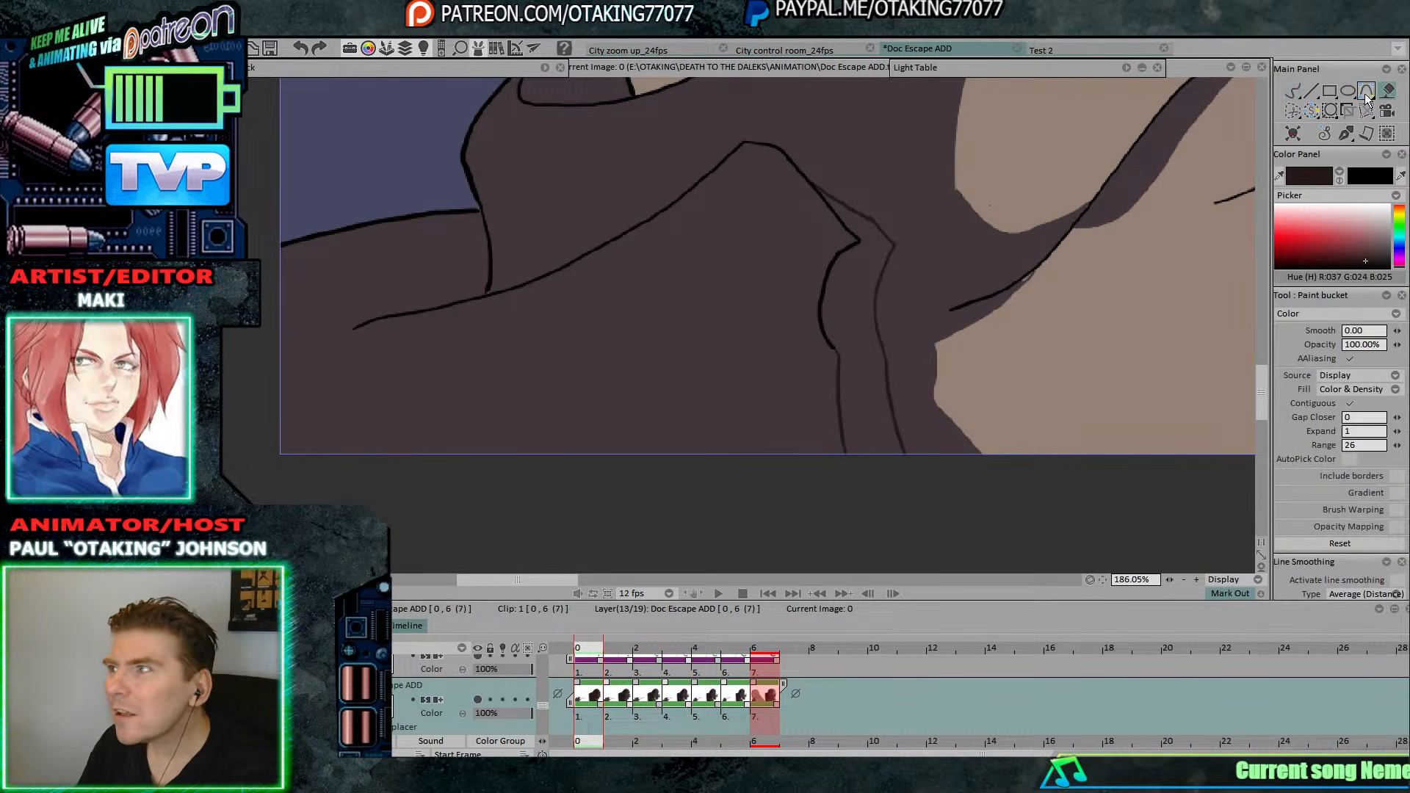
click(865, 276)
key(Right)
click(858, 332)
key(Right)
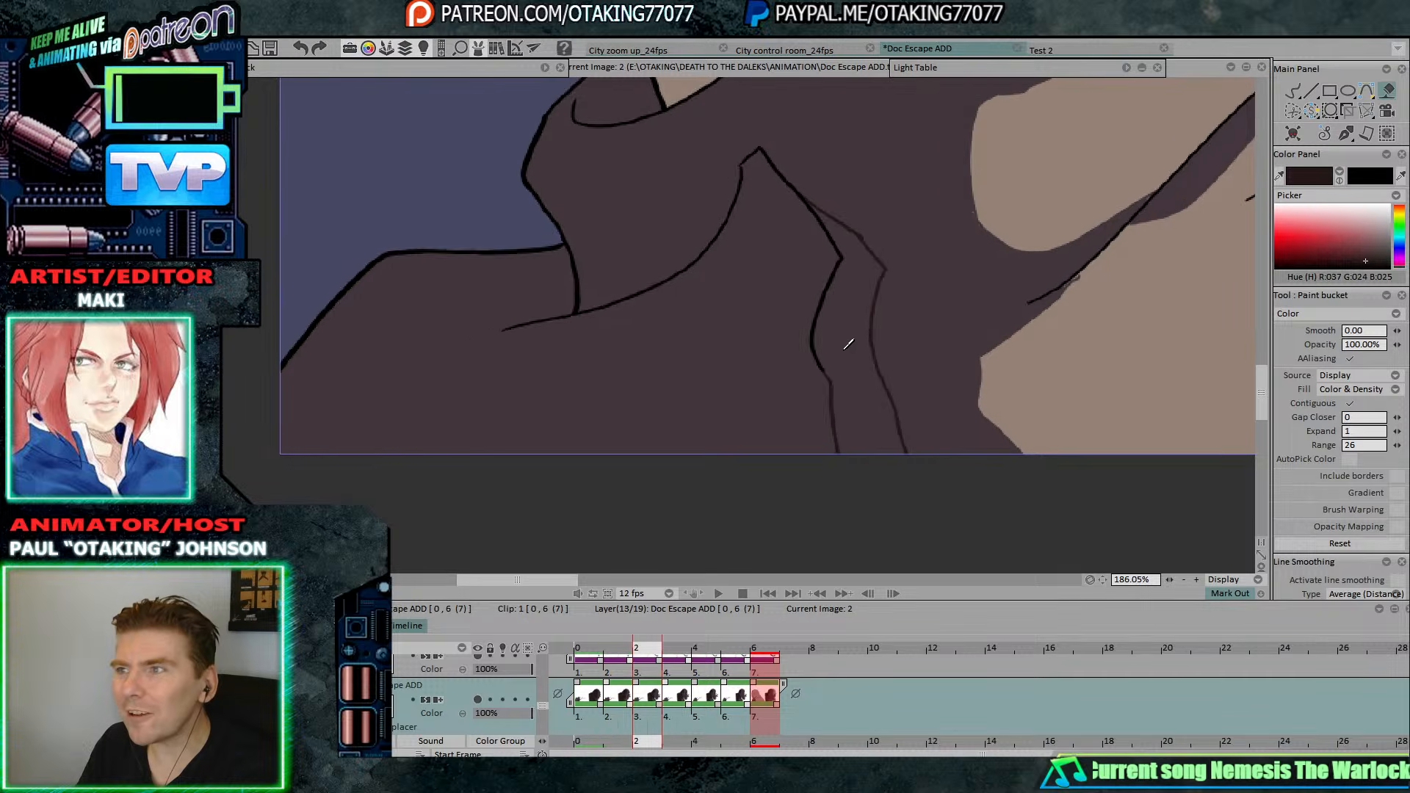
click(844, 340)
key(Right)
click(825, 345)
key(Right)
click(809, 352)
key(Right)
click(788, 370)
key(Right)
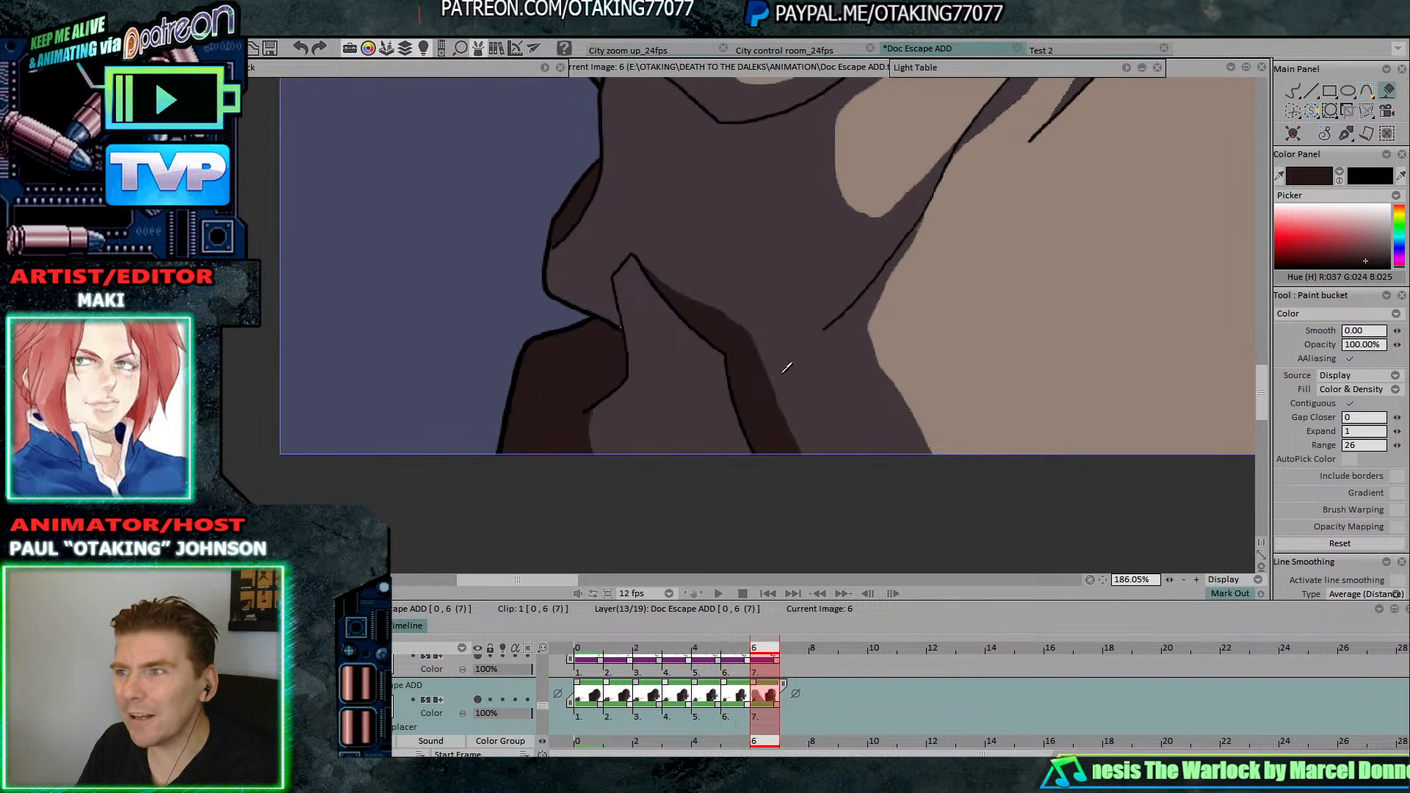
Draw the shoulder shadow's edge with the pen from the front fold line down to the canvas edge on frames 5 to 0.
key(Left)
key(Right)
click(1292, 94)
key(Left)
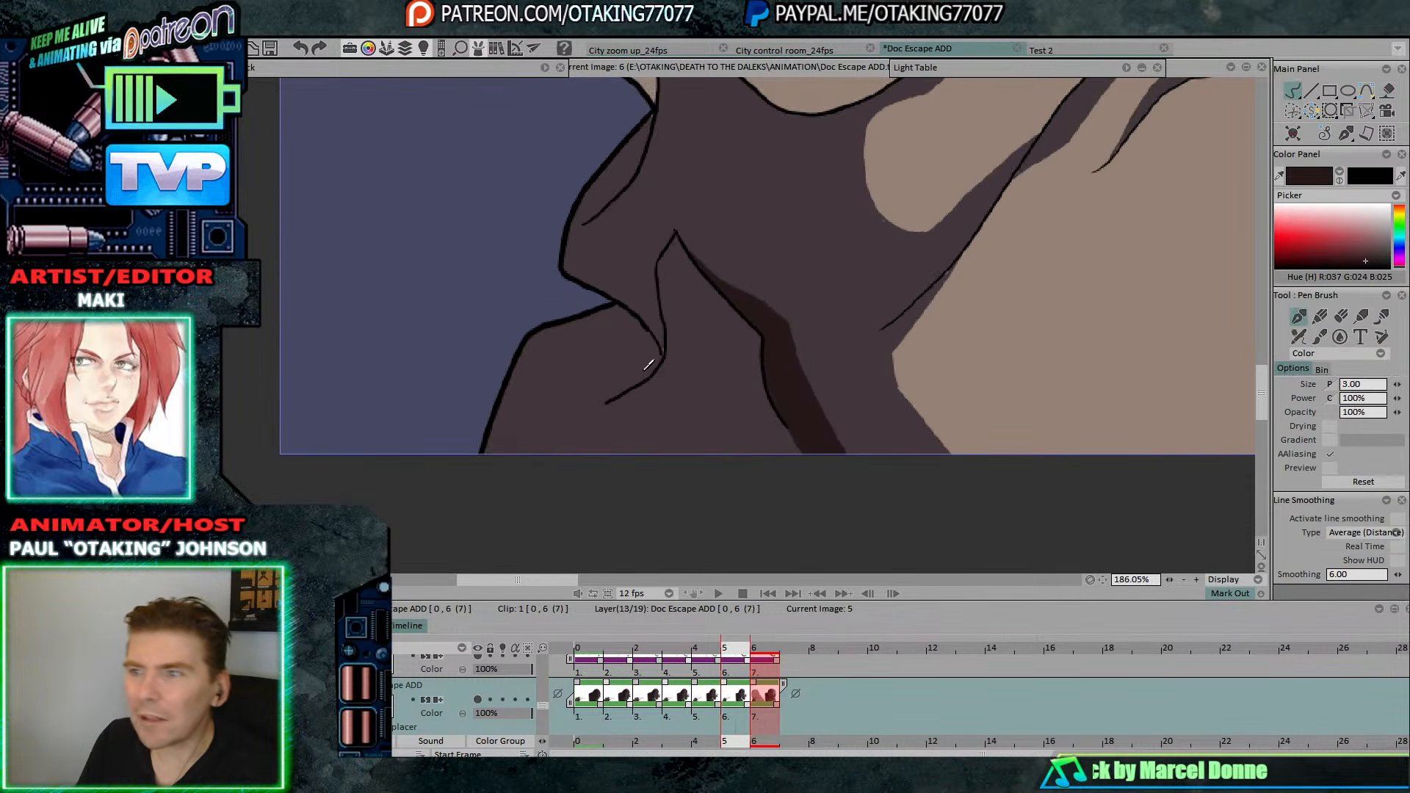
key(Right)
key(Left)
key(Left)
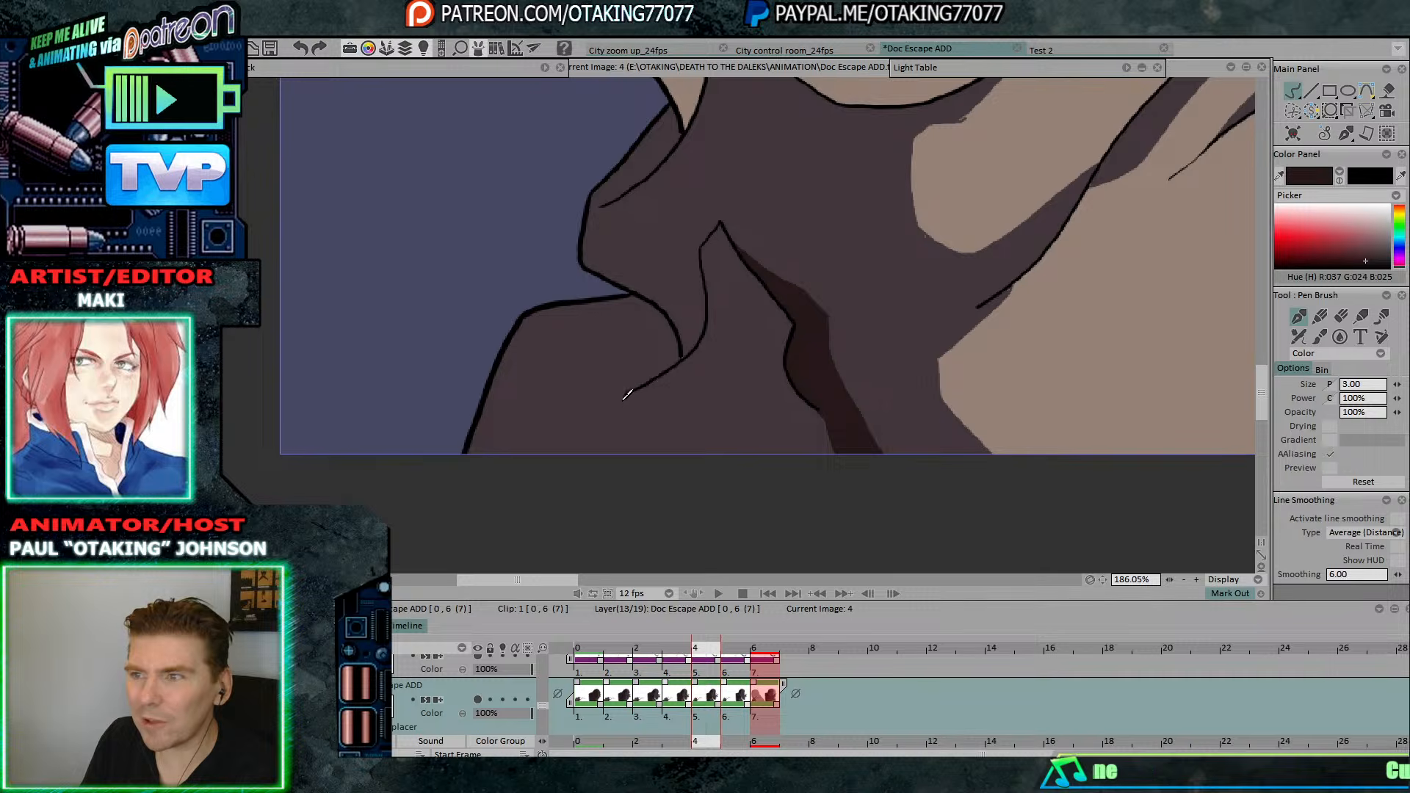
key(Left)
key(Left)
key(Left)
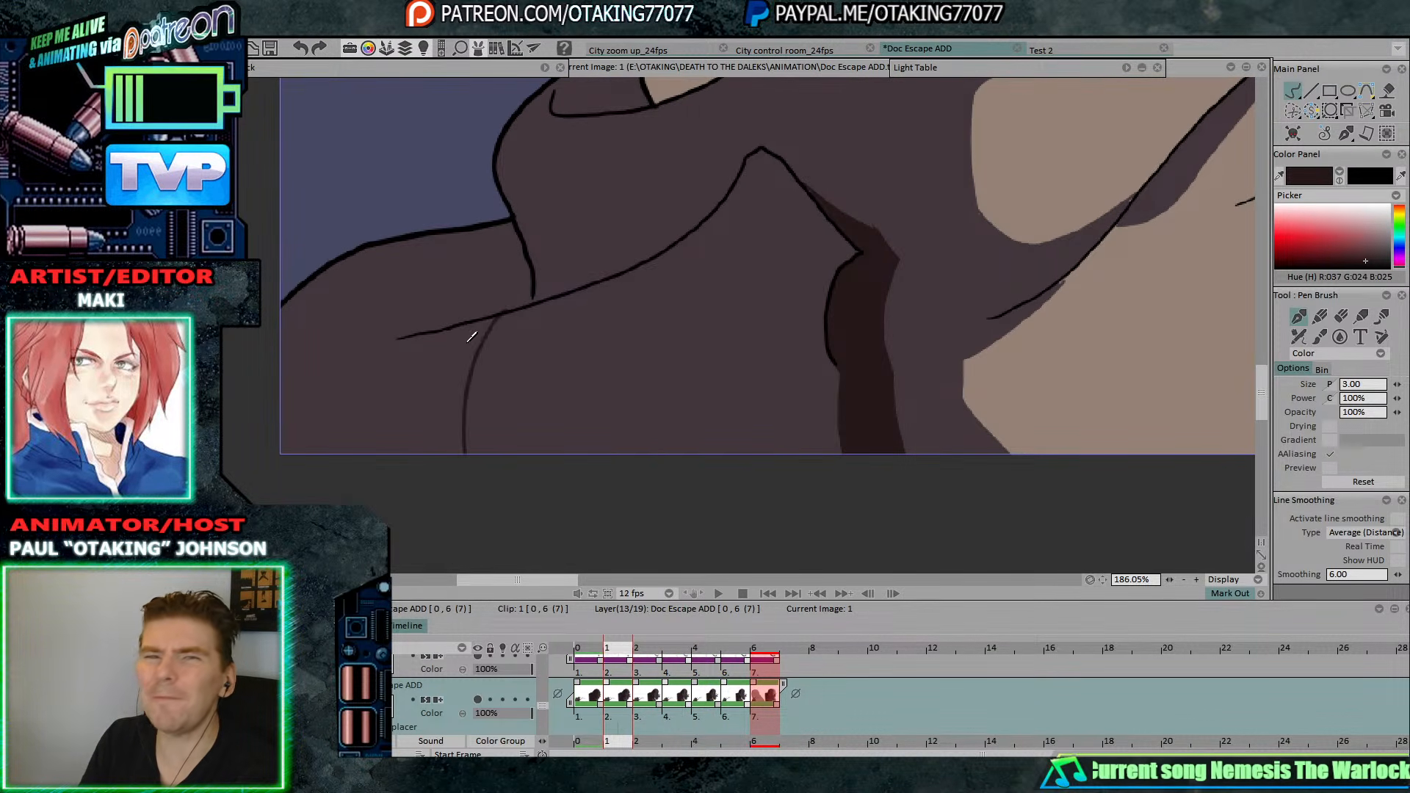
key(Left)
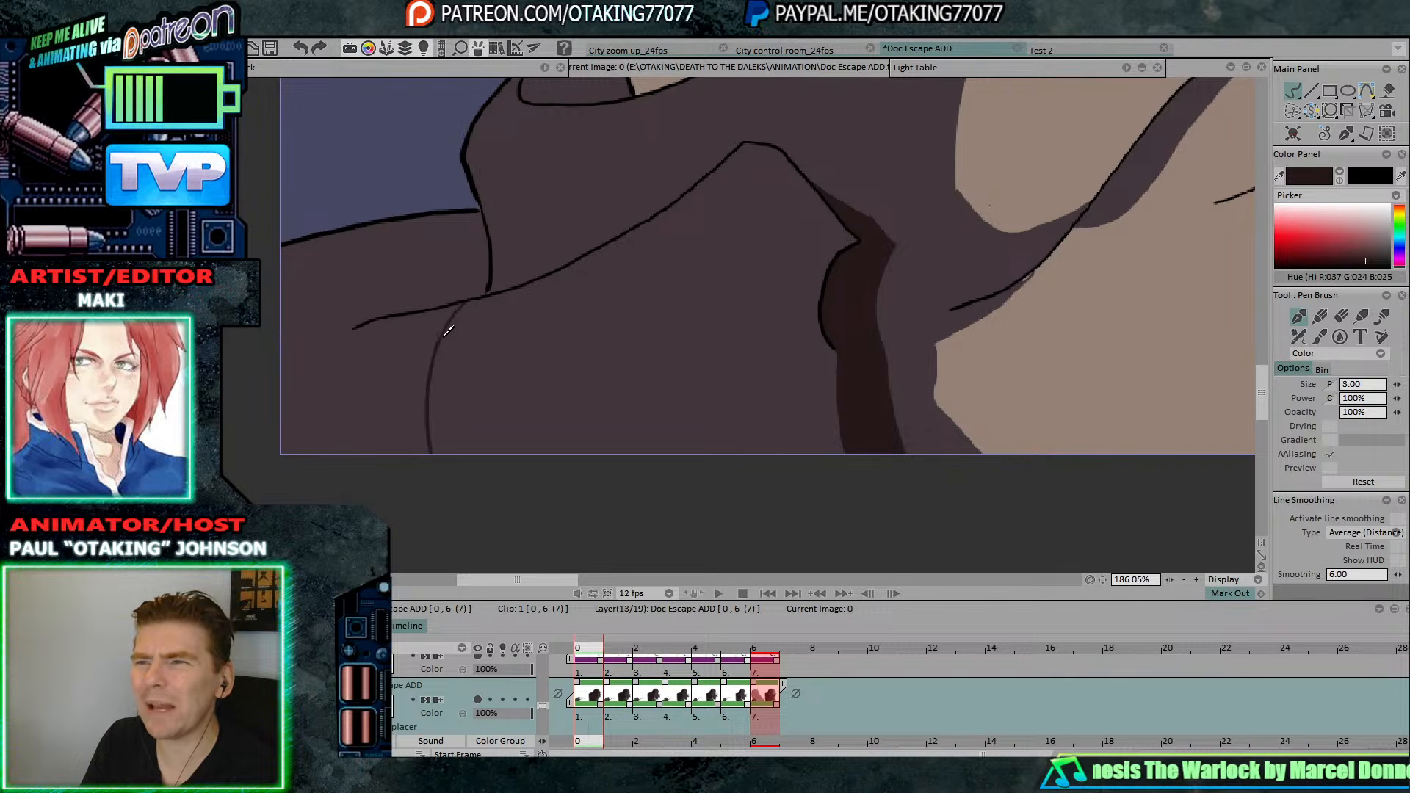
Draw the closing line joining the small under-chin fold to the outer neck contour on frames 5 to 0.
key(Right)
key(Right)
key(Right)
key(Right)
key(Right)
key(Right)
key(Left)
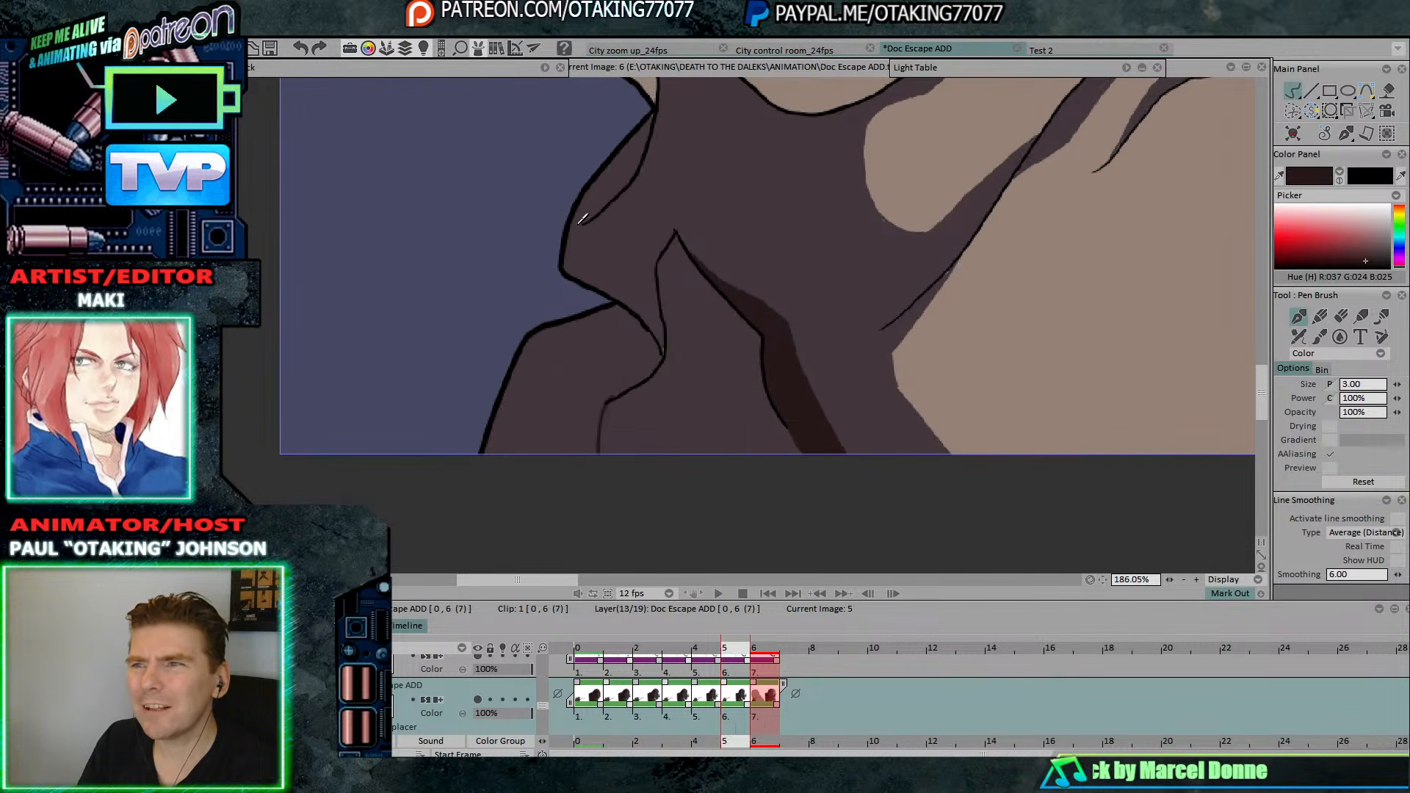
key(Left)
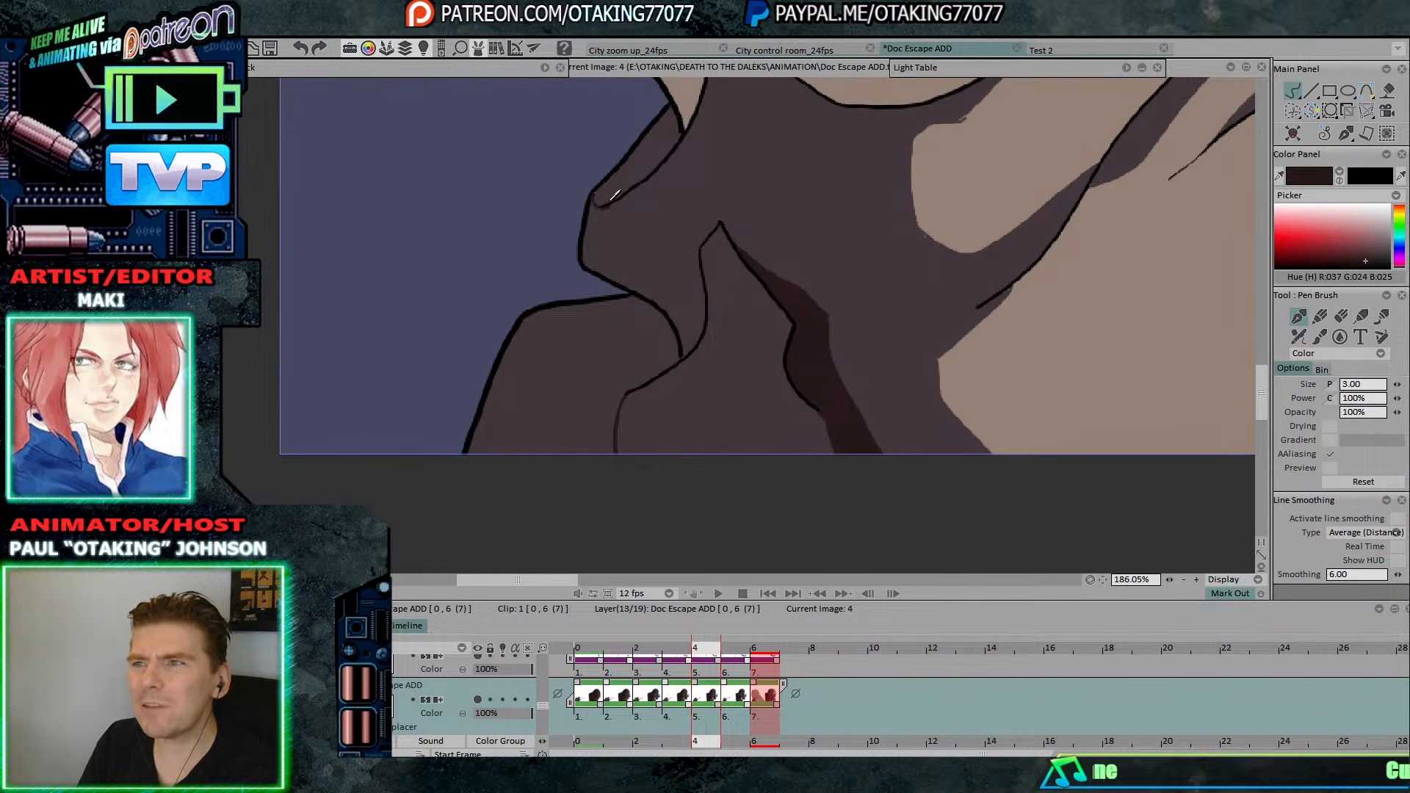
key(Left)
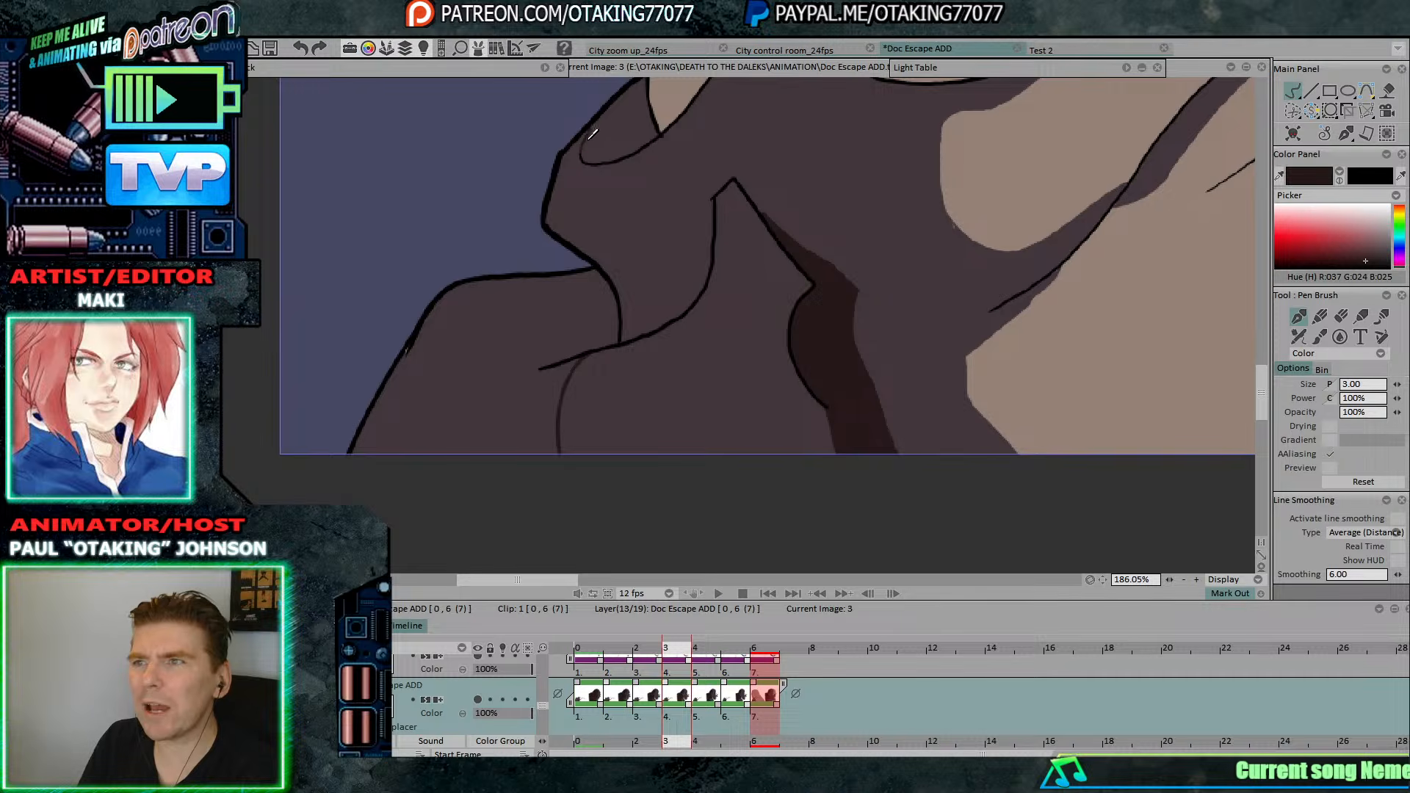
key(Left)
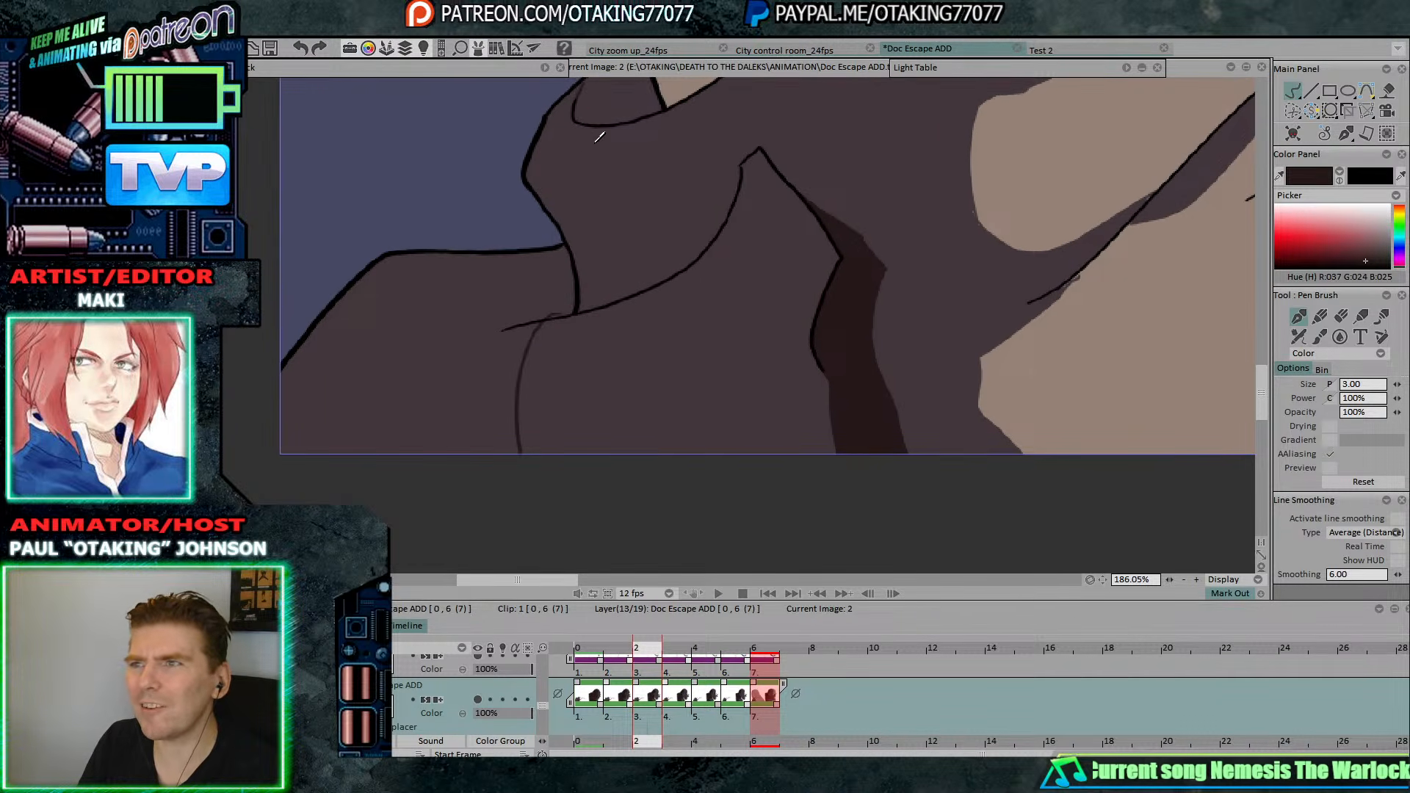
drag(598, 132, 818, 302)
key(Left)
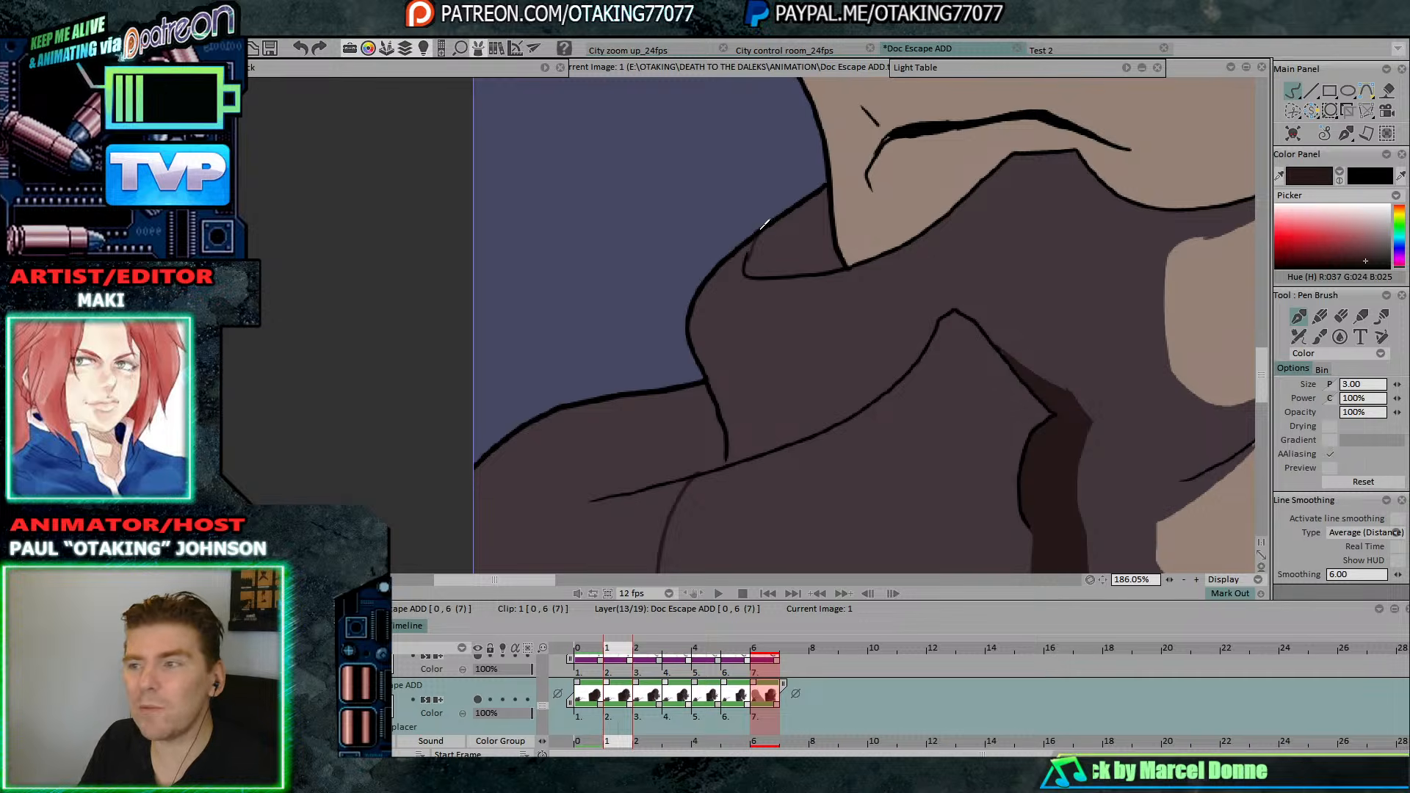
key(Left)
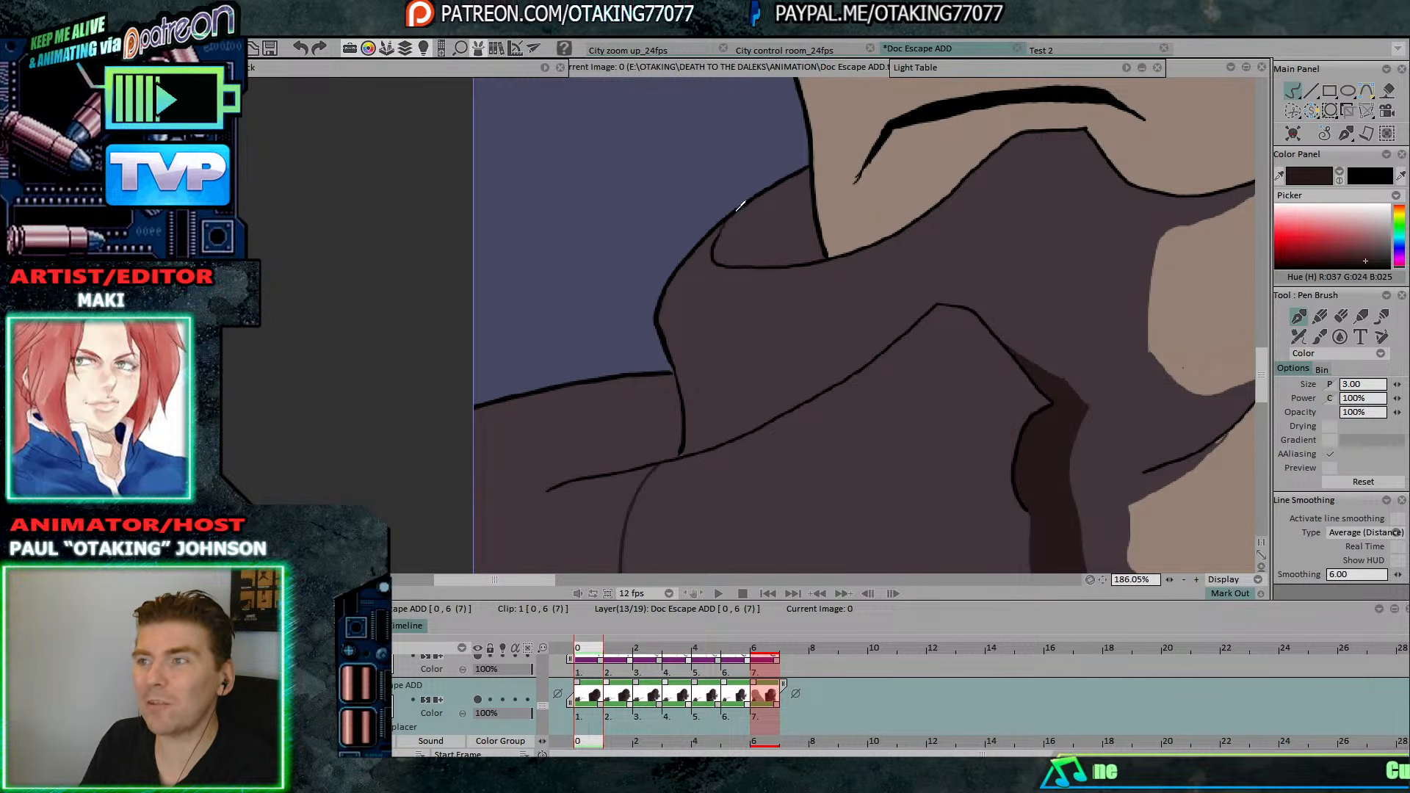
Close the gaps where the front neck contour meets the fold line above the shoulder on frames 5 to 0.
key(Left)
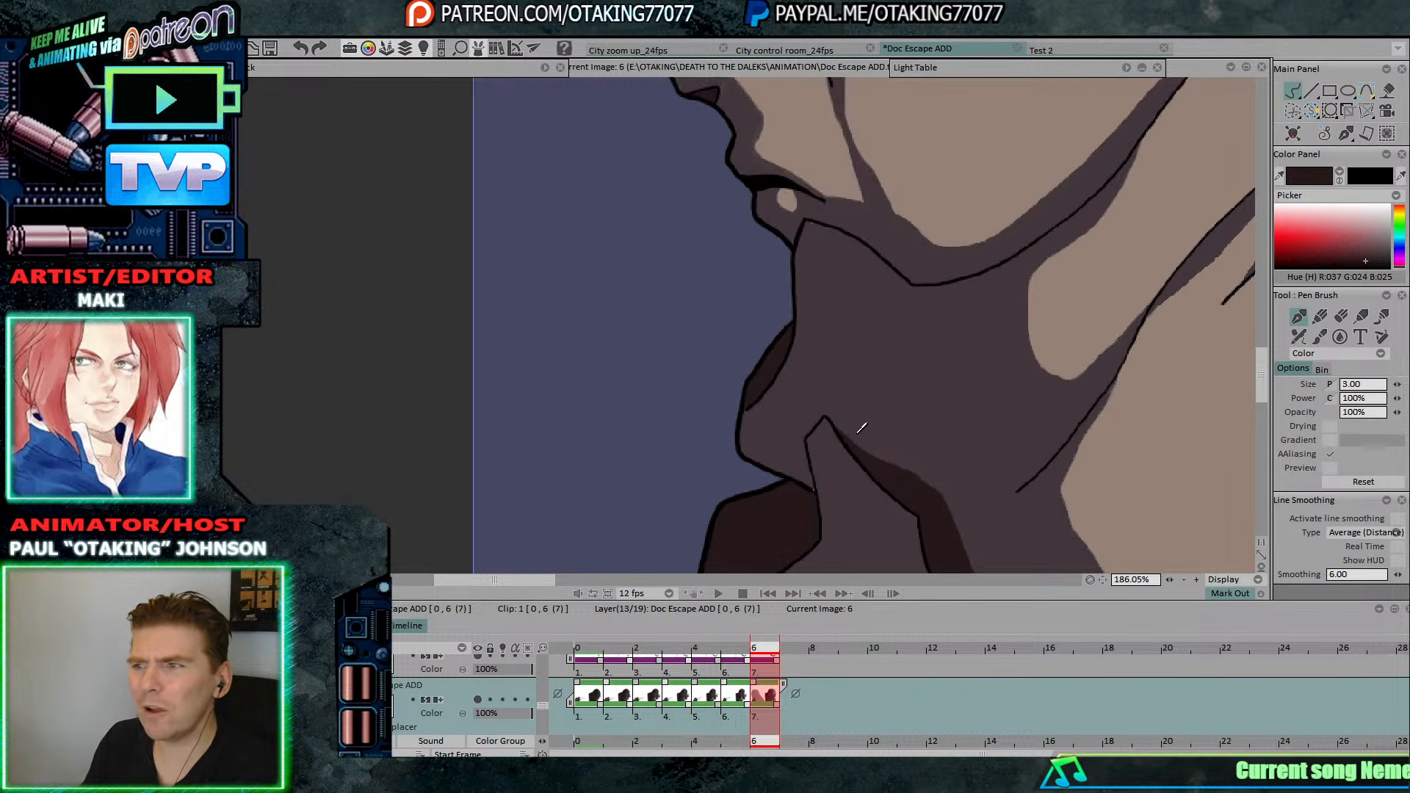
key(Left)
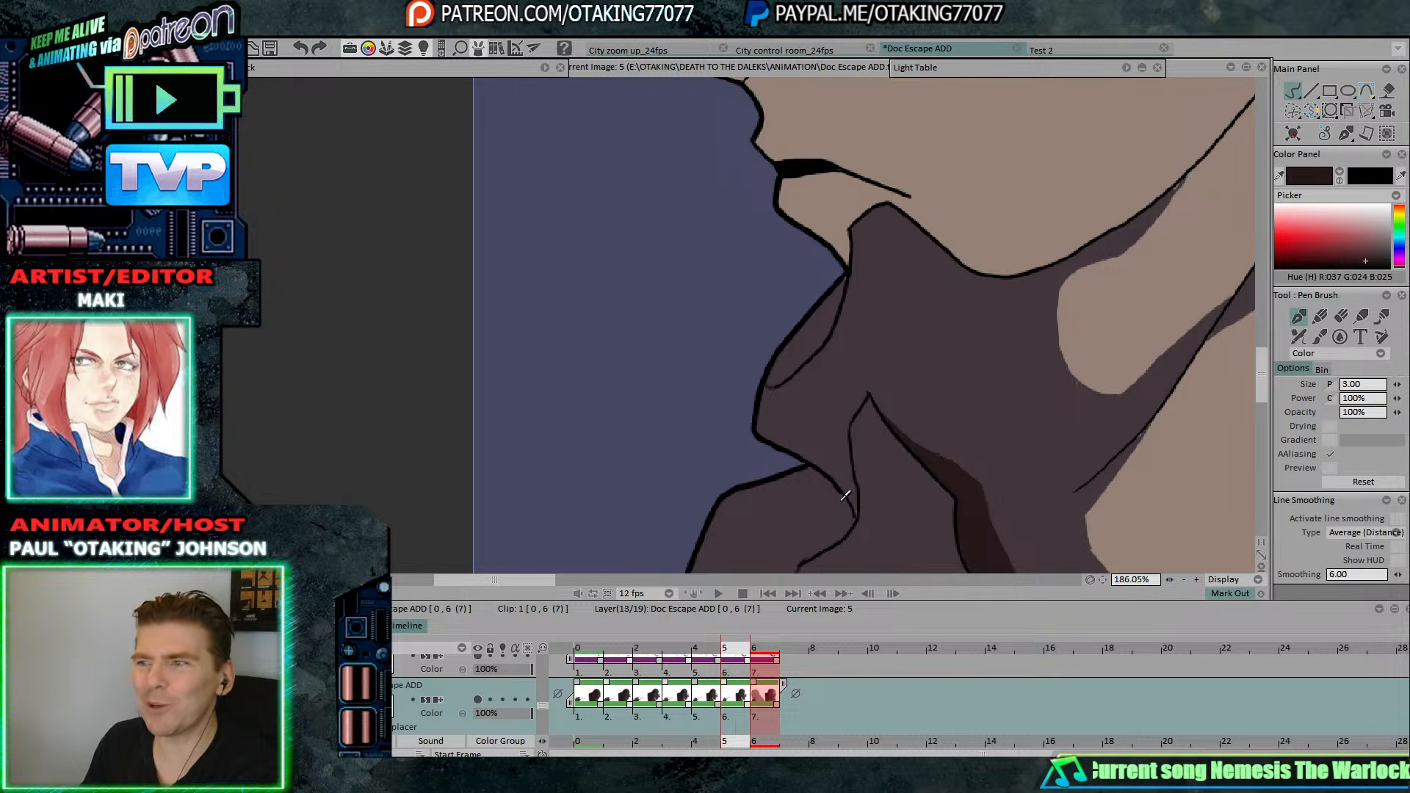
key(Left)
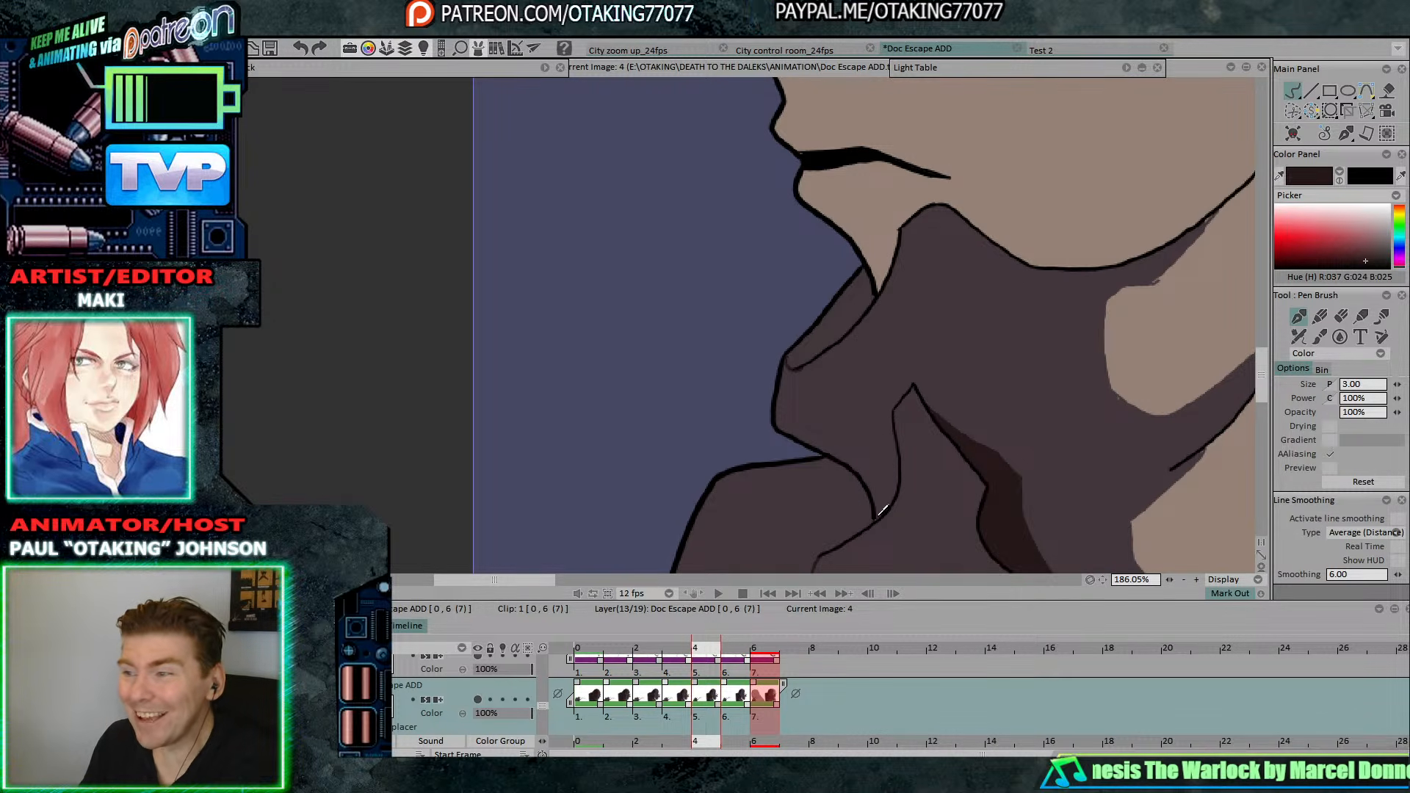
key(Left)
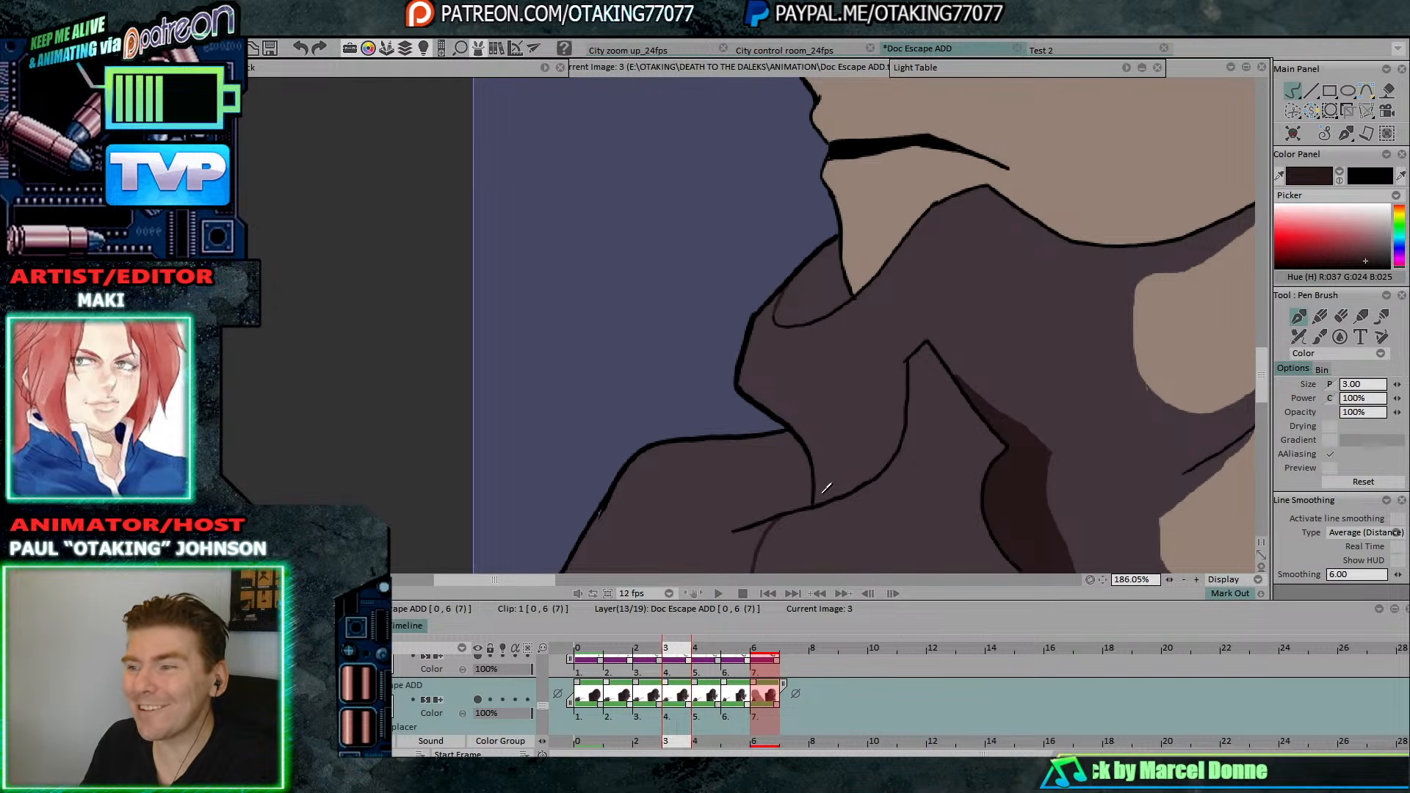
key(Left)
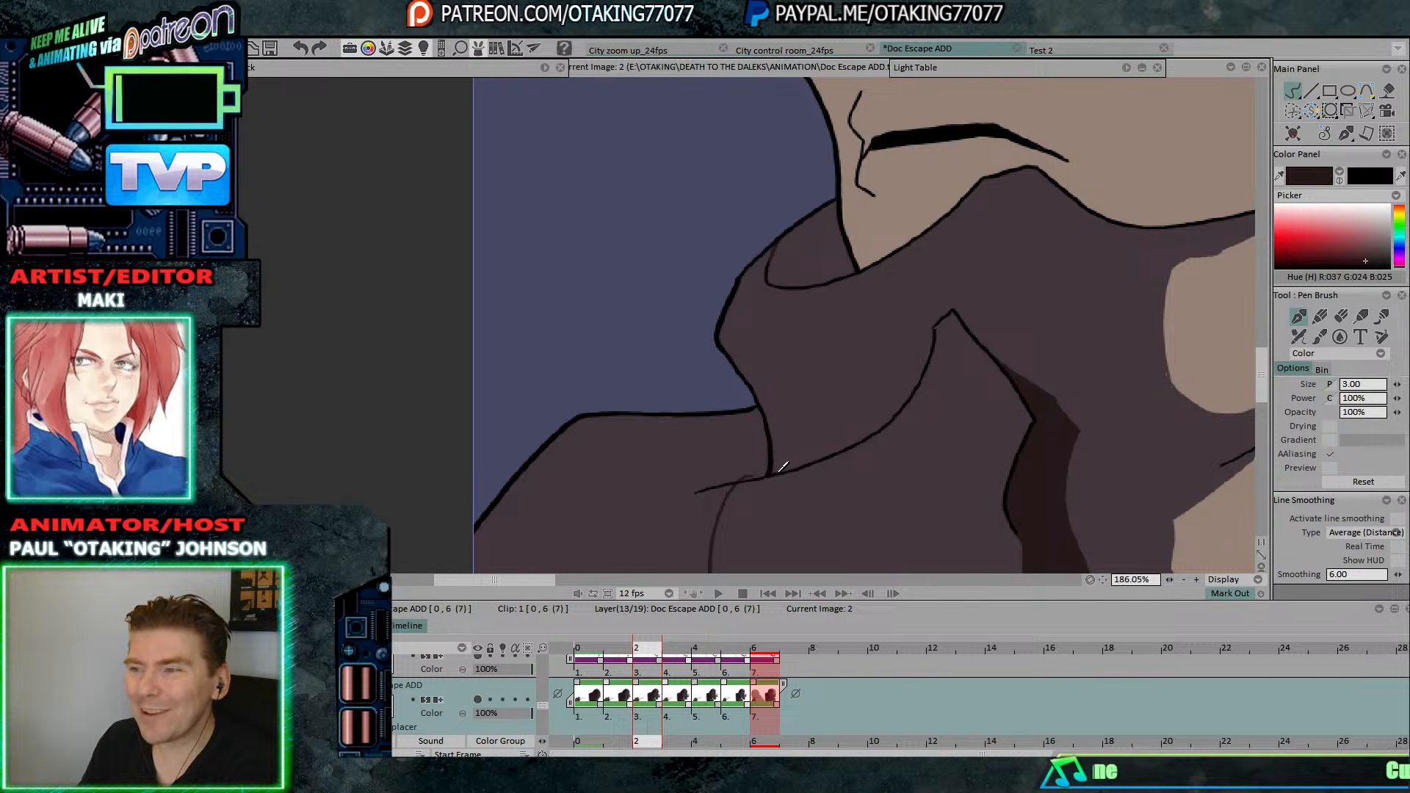
key(Left)
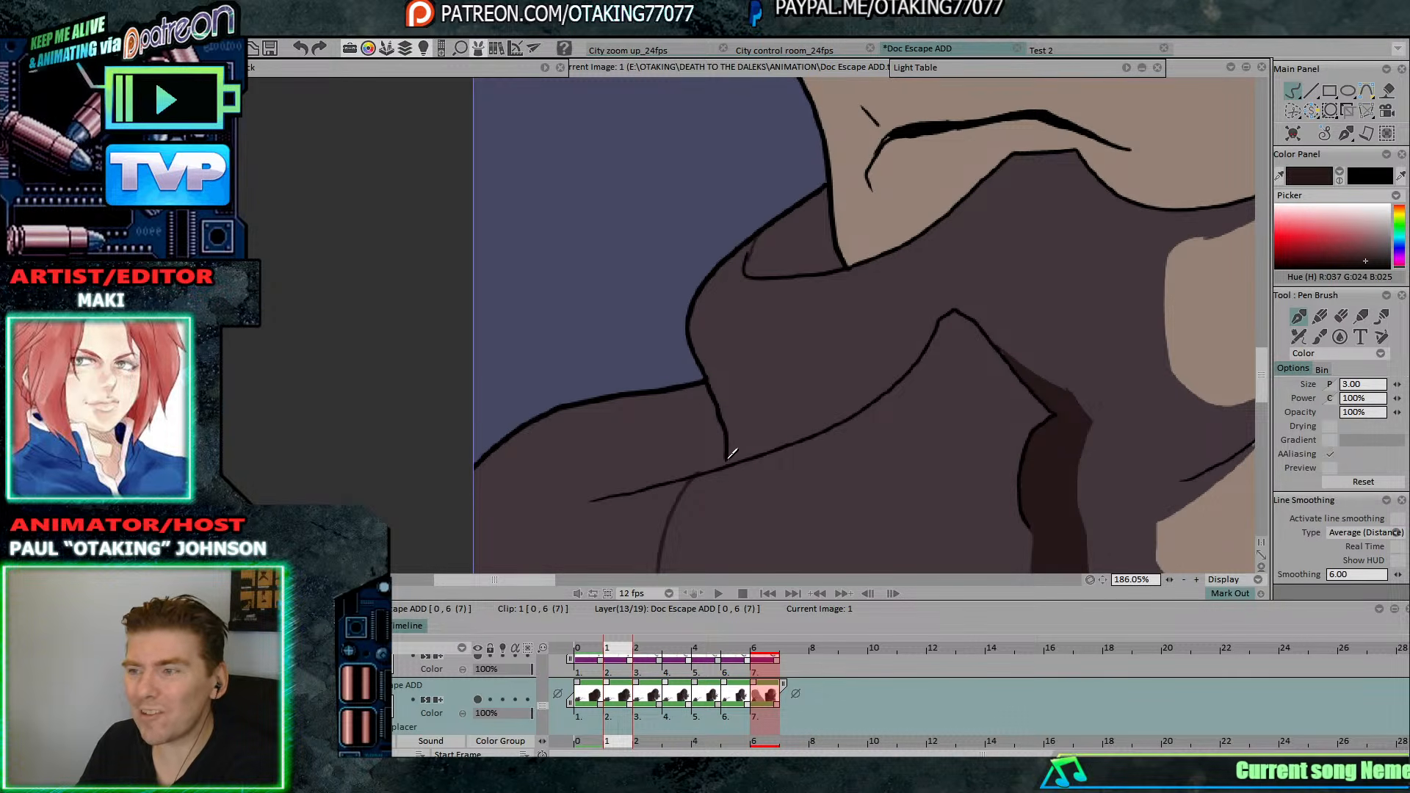
key(Left)
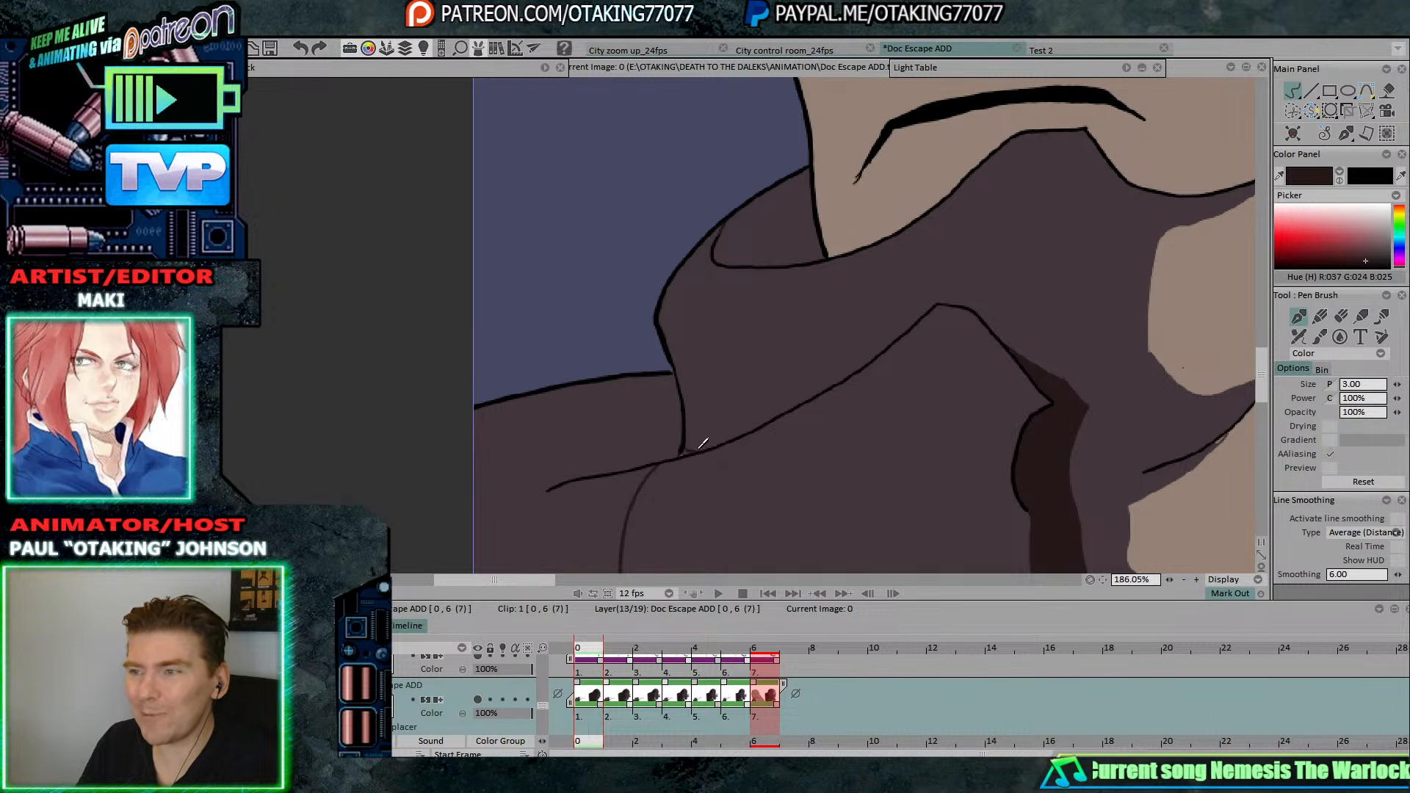
Fill the small enclosed fold under the chin with the darkest shadow colour on frames 0 to 5 using the Paint bucket.
click(1387, 89)
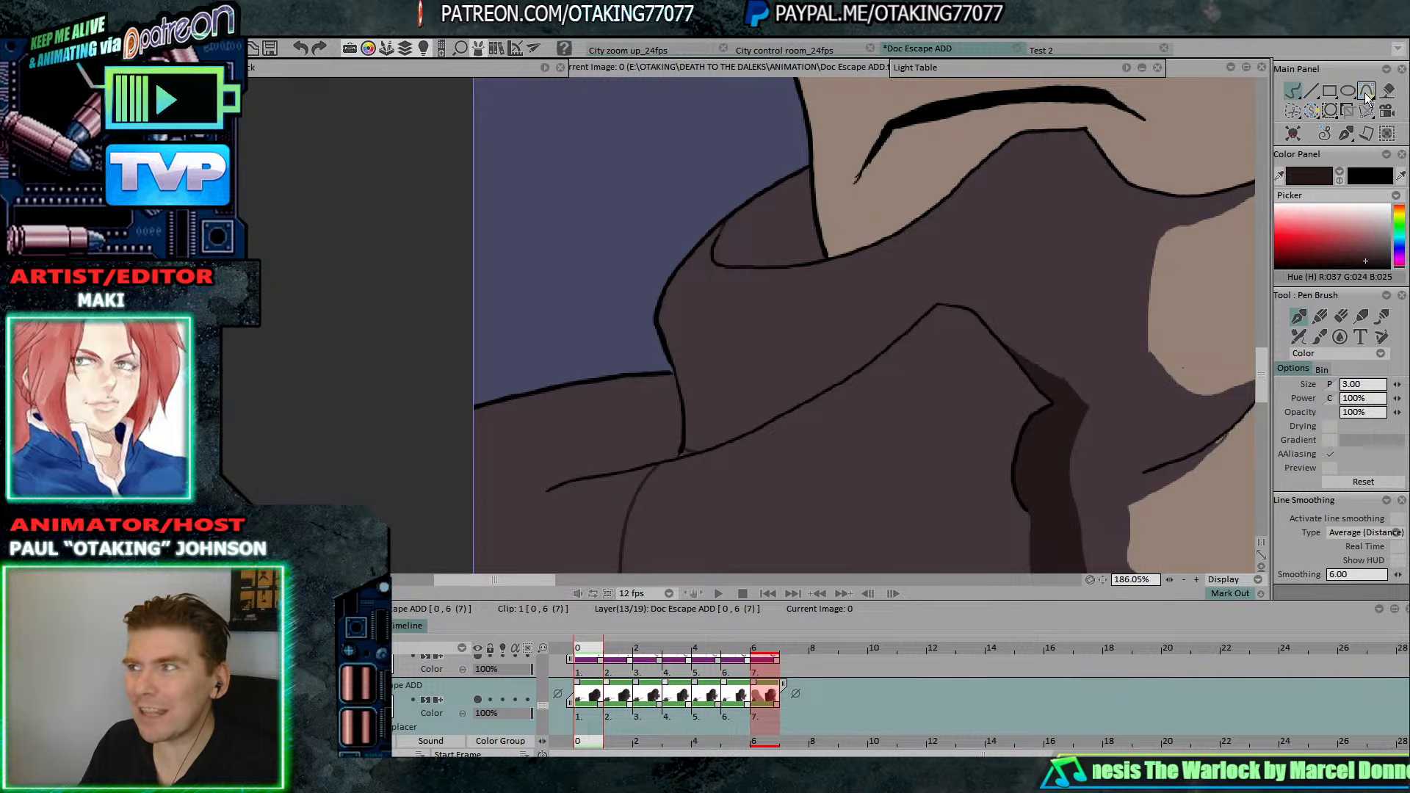
key(Right)
key(Right)
key(Right)
key(Right)
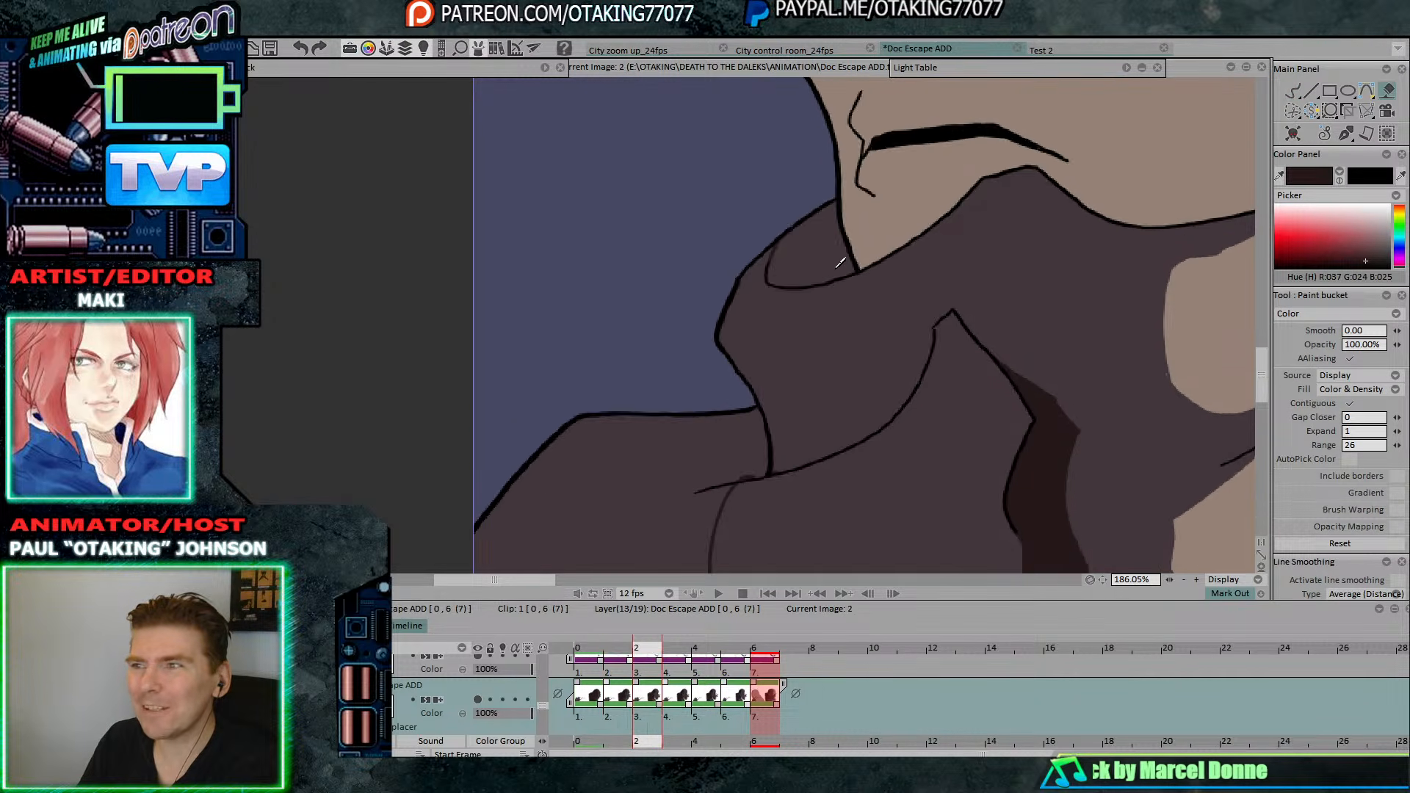
key(Right)
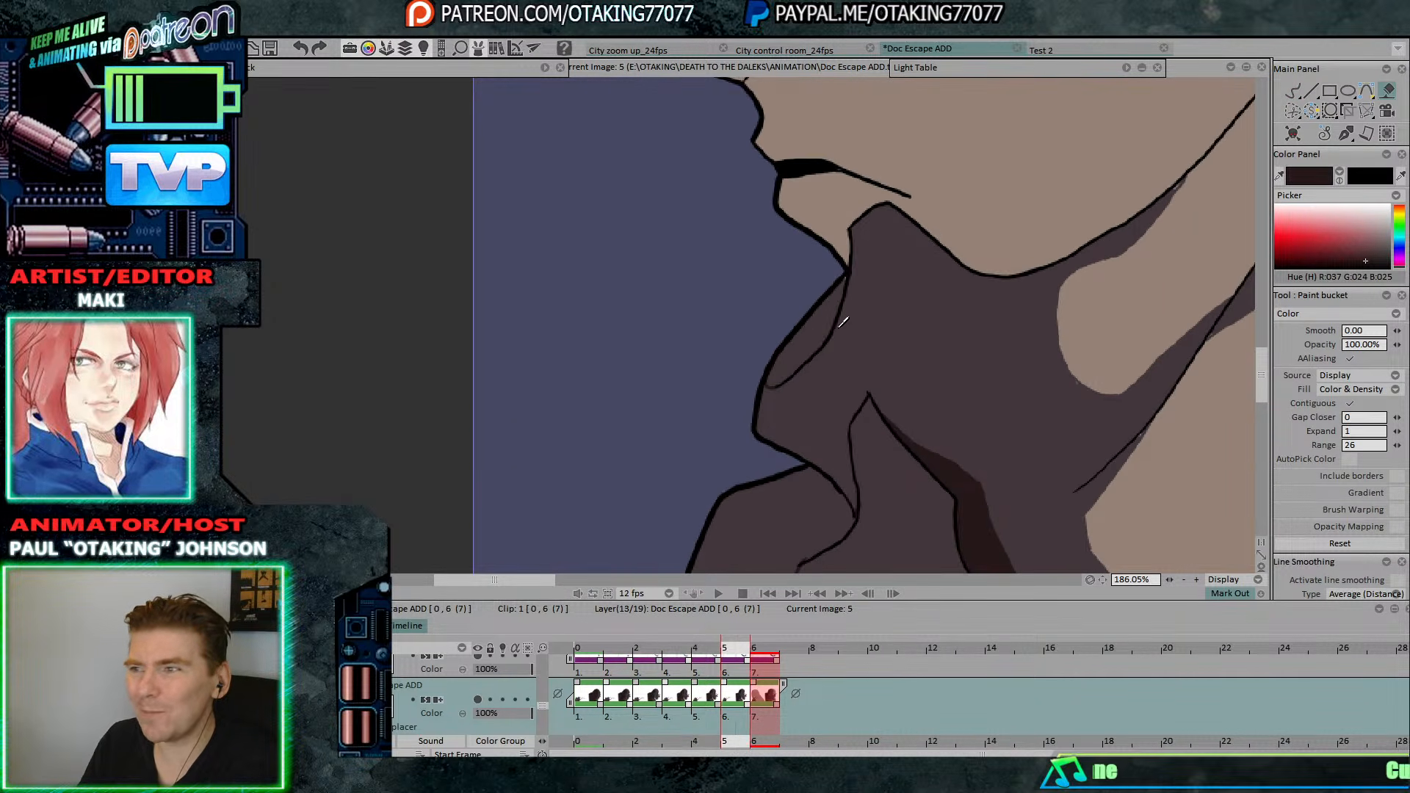
click(831, 318)
Fill the shoulder shadow below the front neck contour with the darkest shadow colour on frames 5 to 0 using the Paint bucket.
drag(1045, 369, 976, 267)
scroll(976, 266, down, 3)
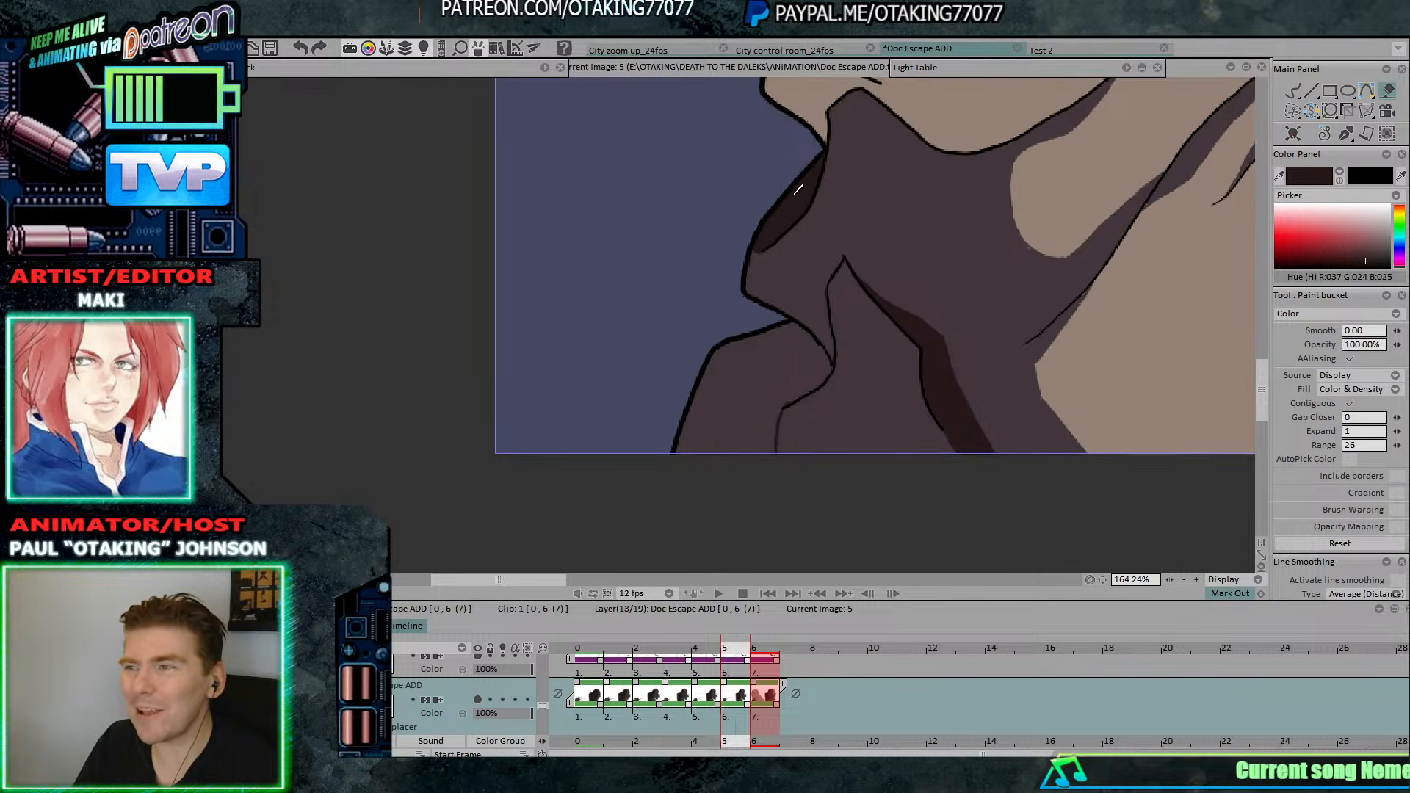
click(805, 378)
key(Left)
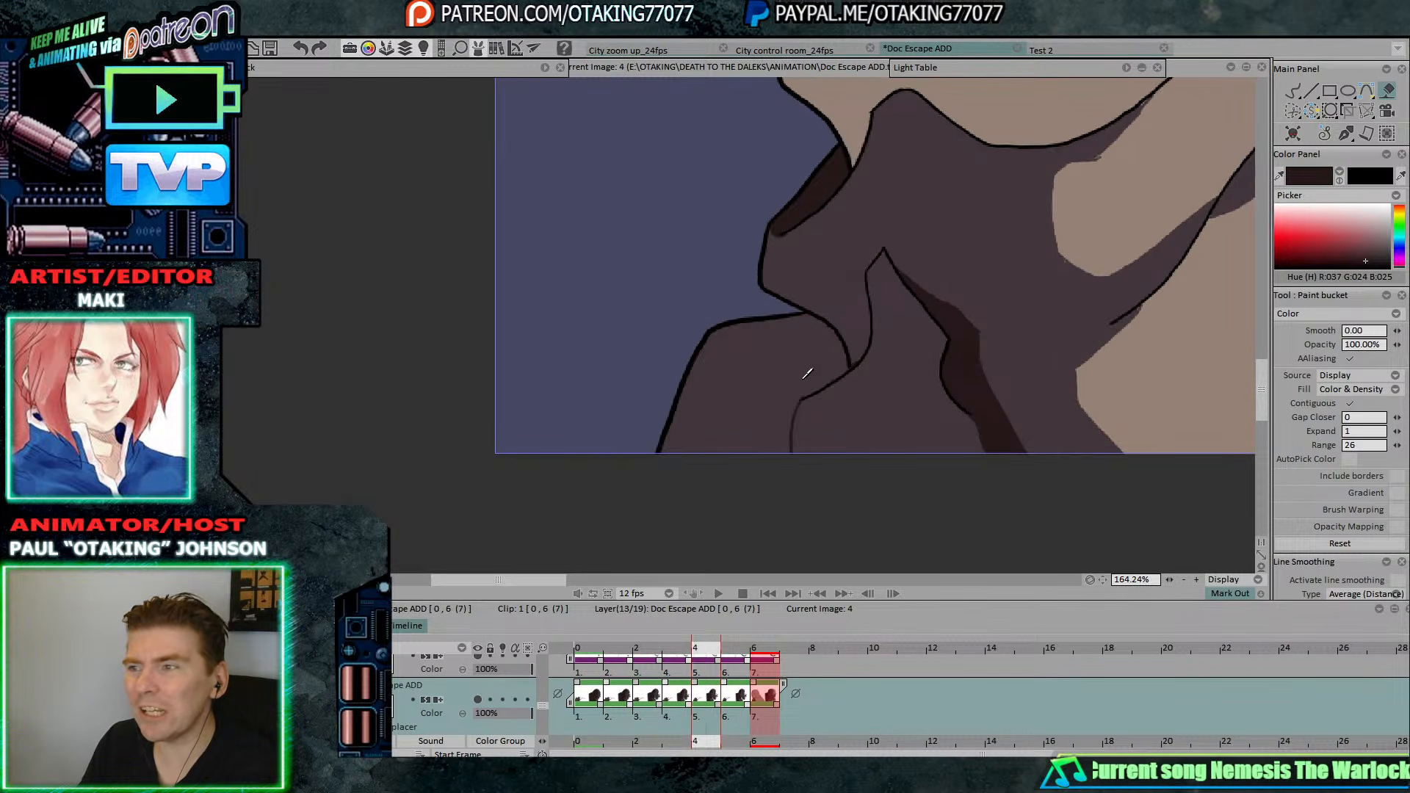
click(804, 376)
key(Left)
click(758, 328)
key(Left)
click(711, 314)
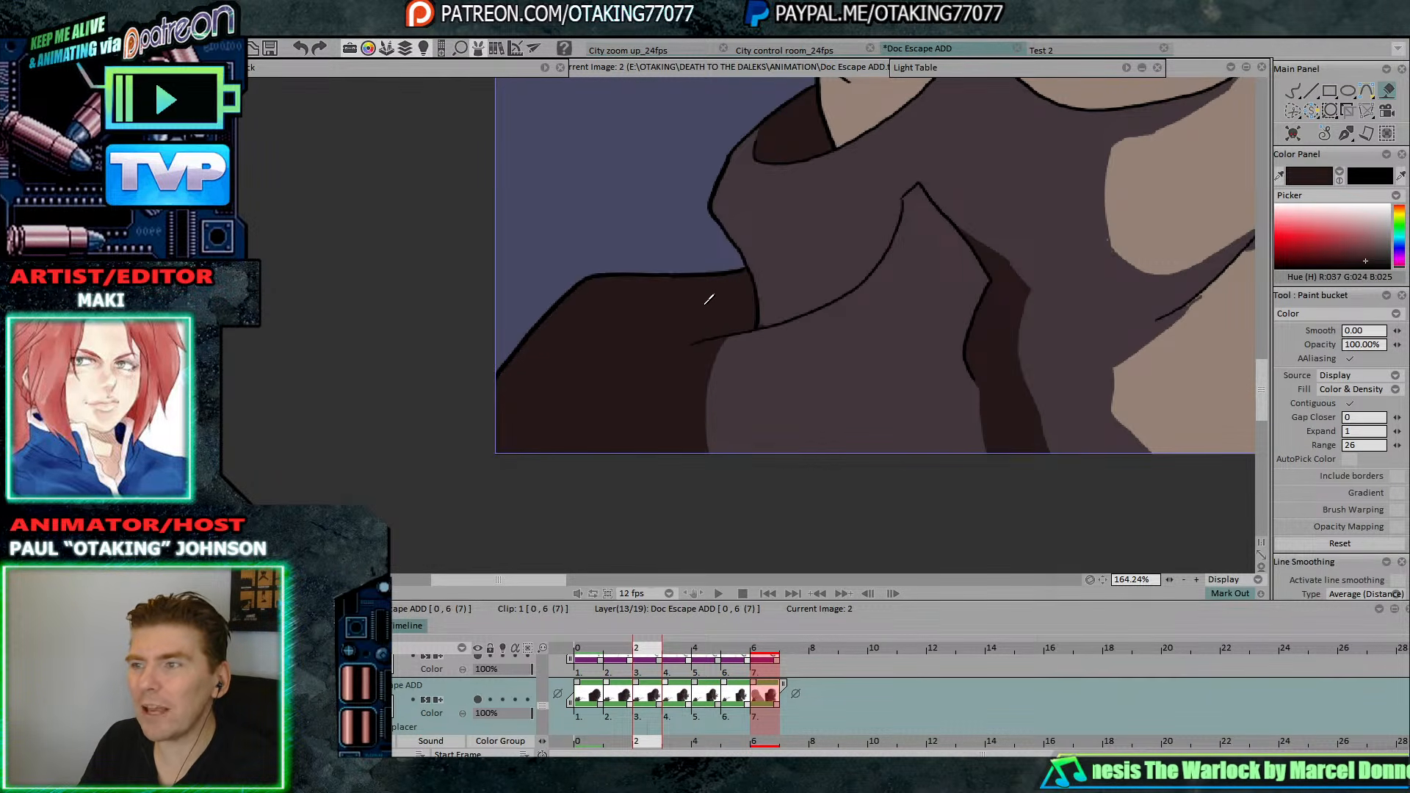
key(Left)
click(683, 272)
key(Left)
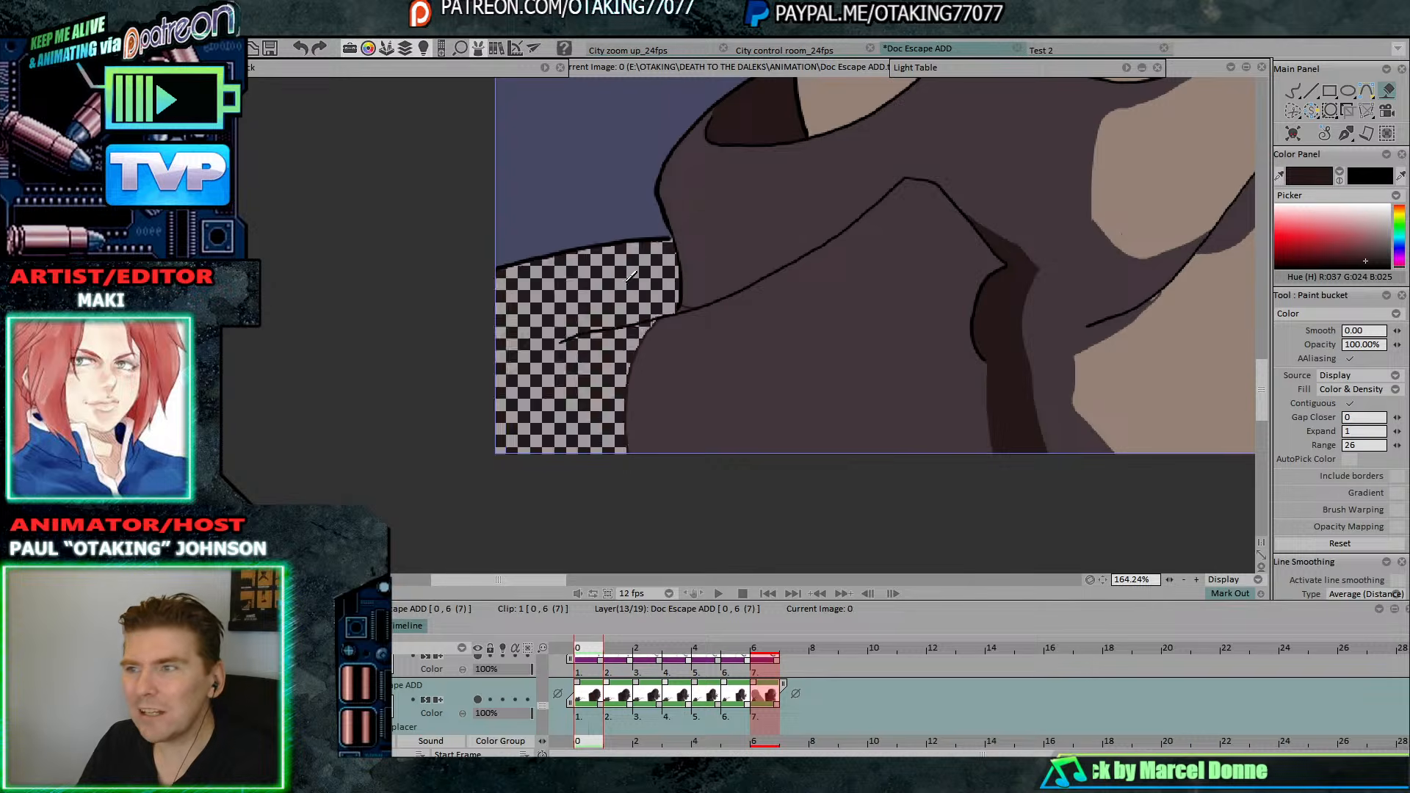
click(657, 278)
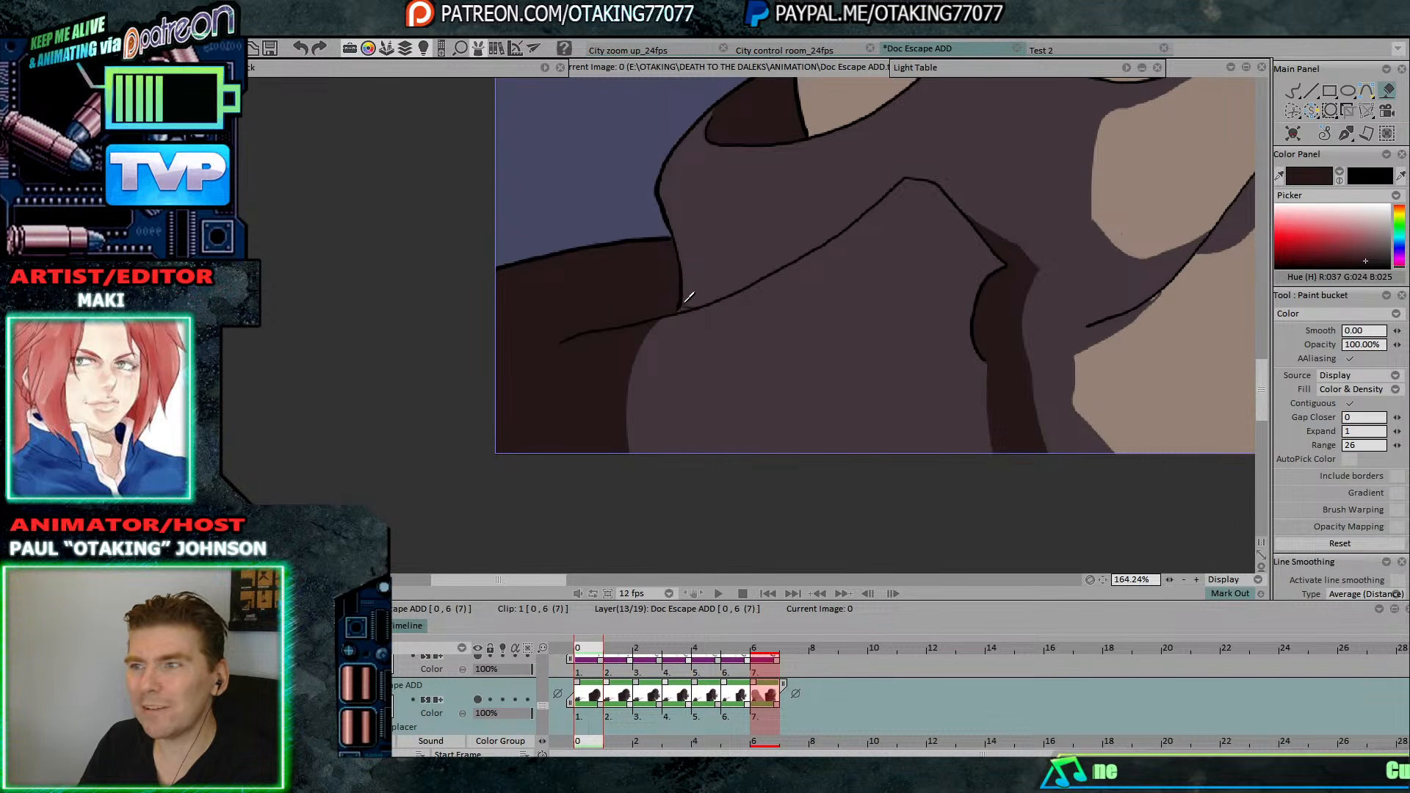
click(689, 303)
key(ctrl+z)
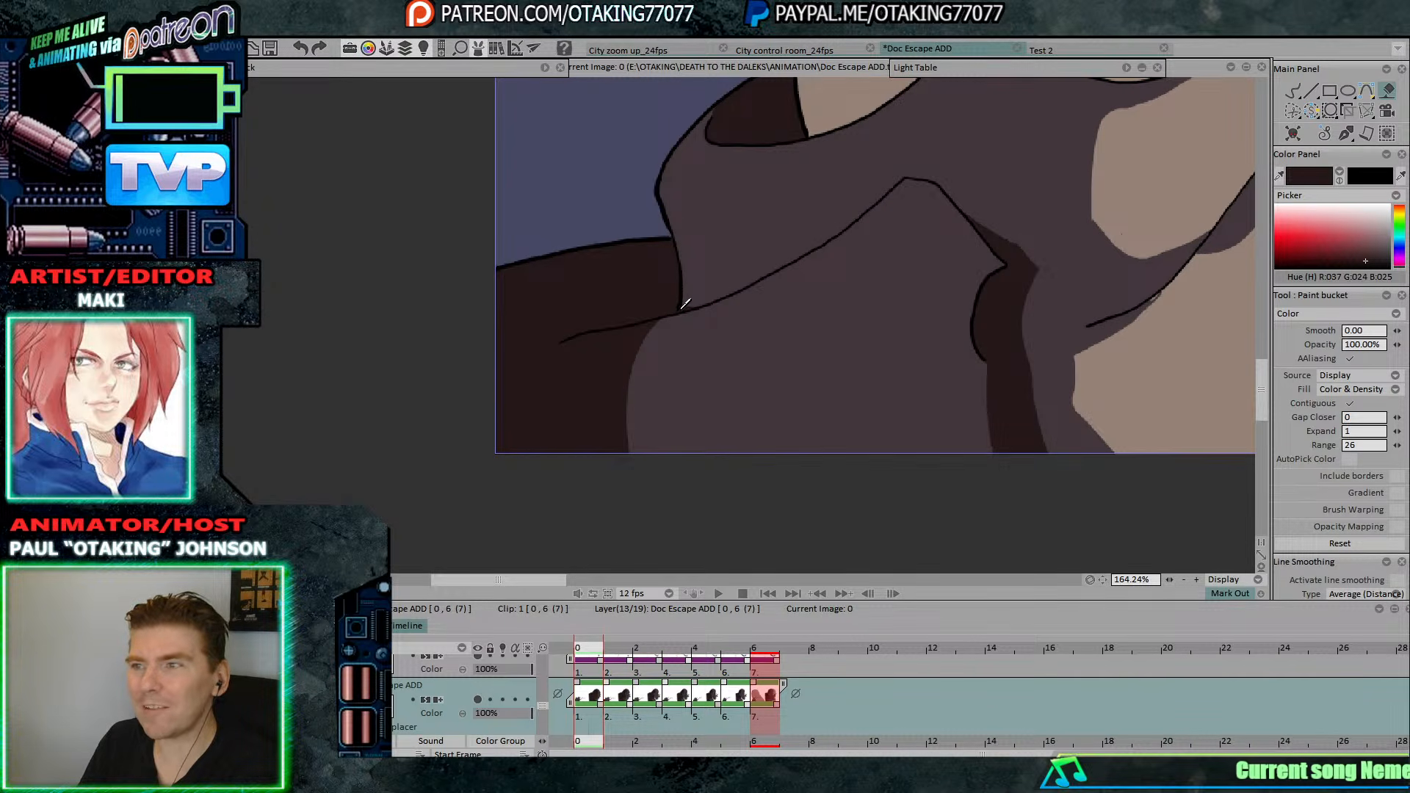
Flip through the frames to examine the shoulder and under-chin shadow fills for consistency.
key(Right)
key(Right)
key(Right)
key(Right)
key(Right)
key(Right)
key(Right)
key(Right)
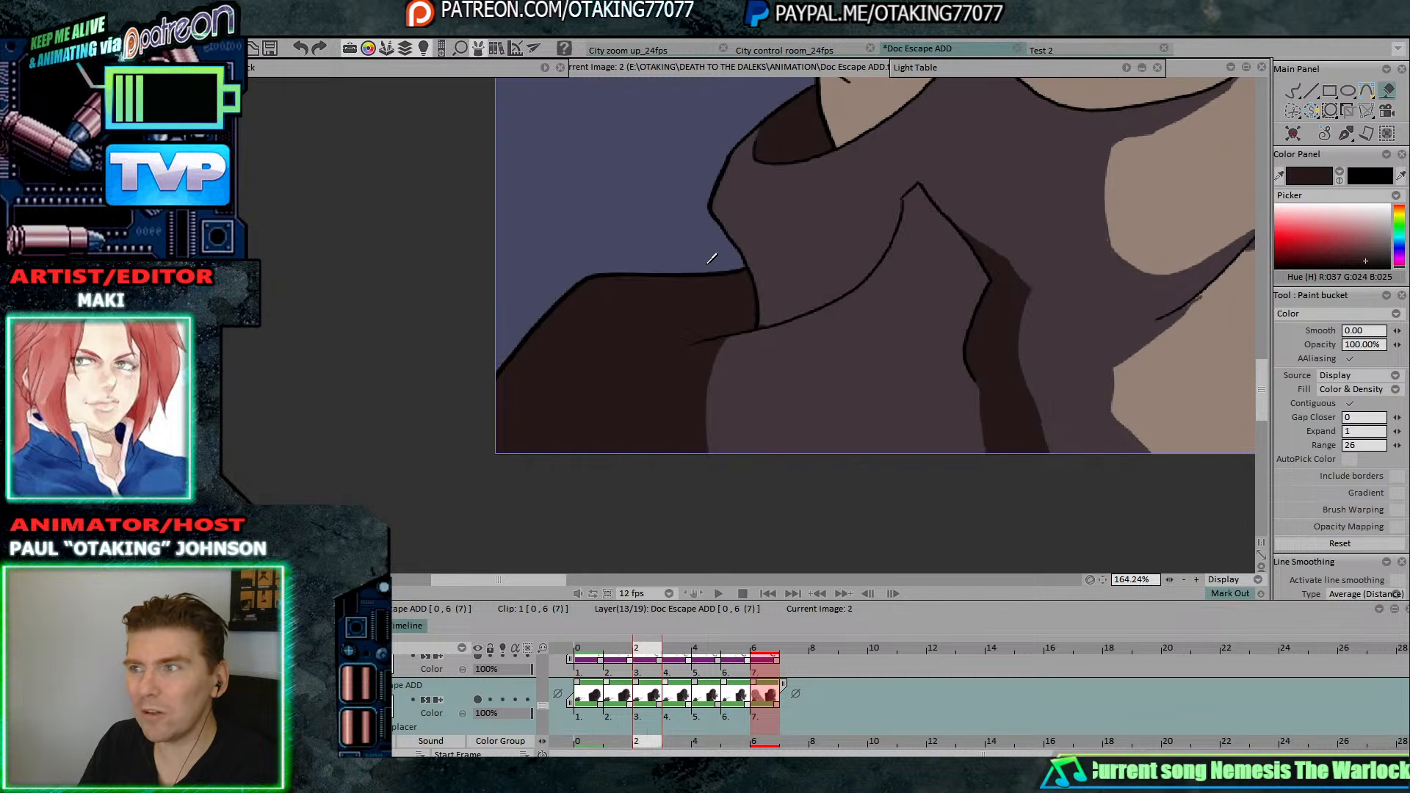
key(Left)
key(Left)
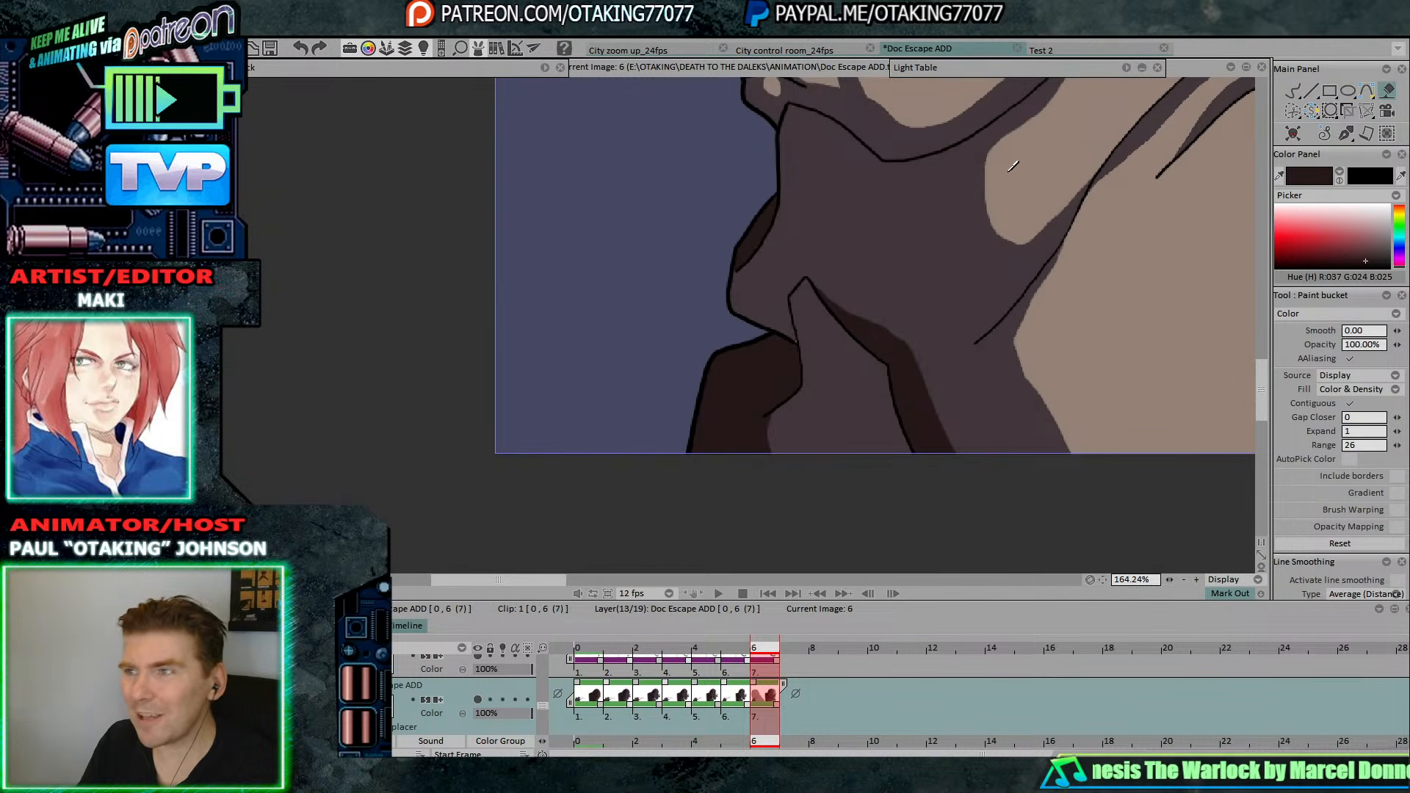
Fill the nostril with the darkest shadow colour on frame 5.
drag(1010, 171, 1003, 540)
drag(1083, 287, 1199, 231)
key(Left)
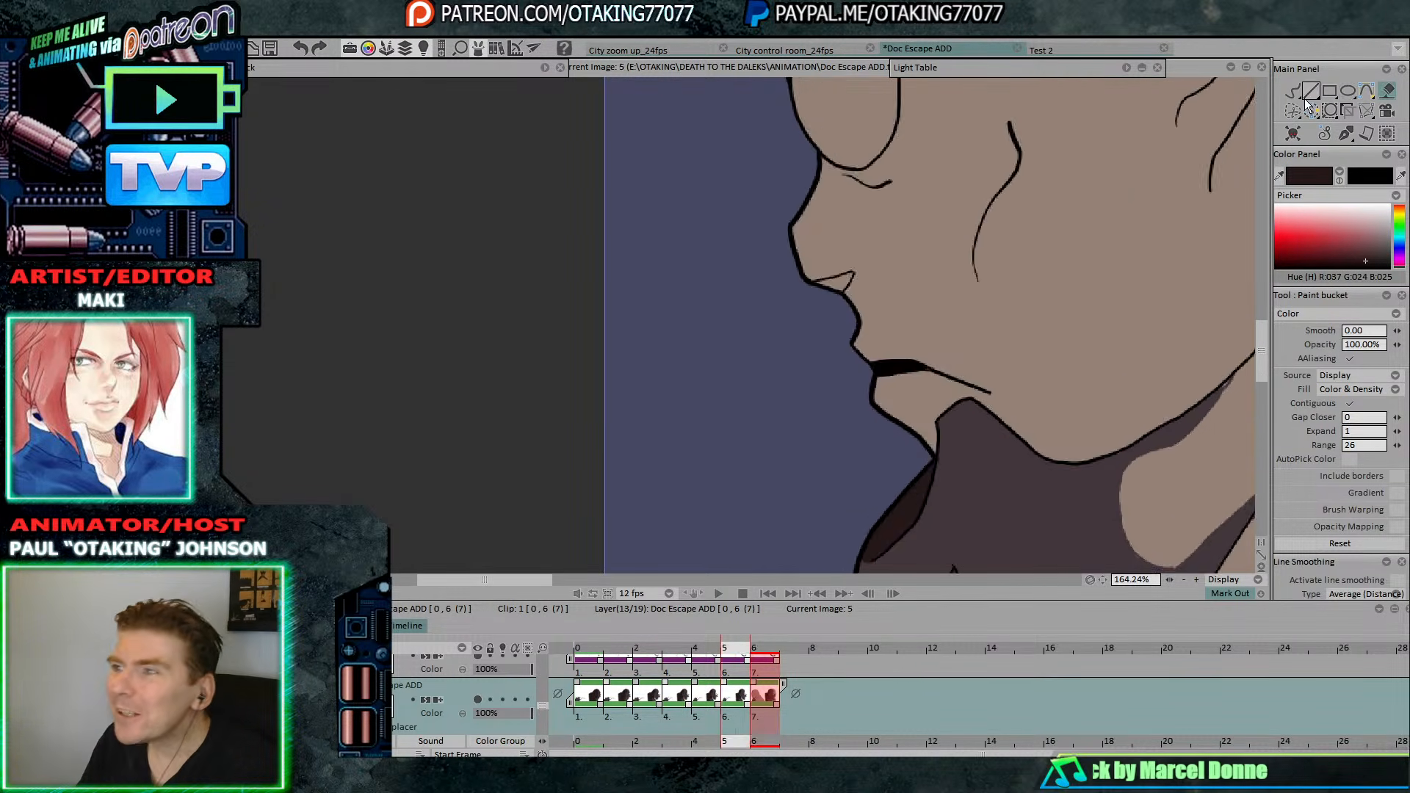
click(846, 277)
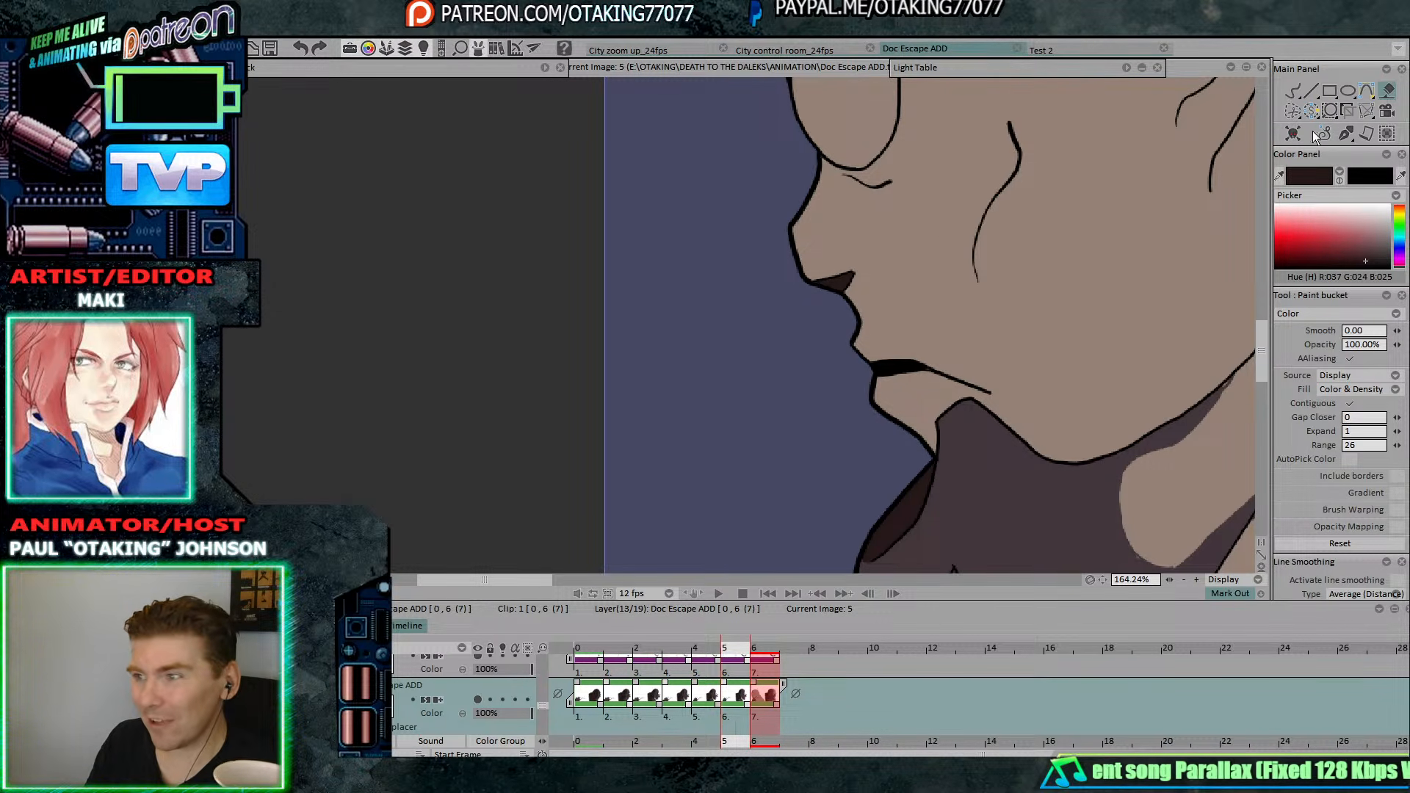
Draw the start of the shadow edge above the chin on frame 5 with the pen in the neck's lighter shadow colour, using frame 6 as reference.
click(1291, 88)
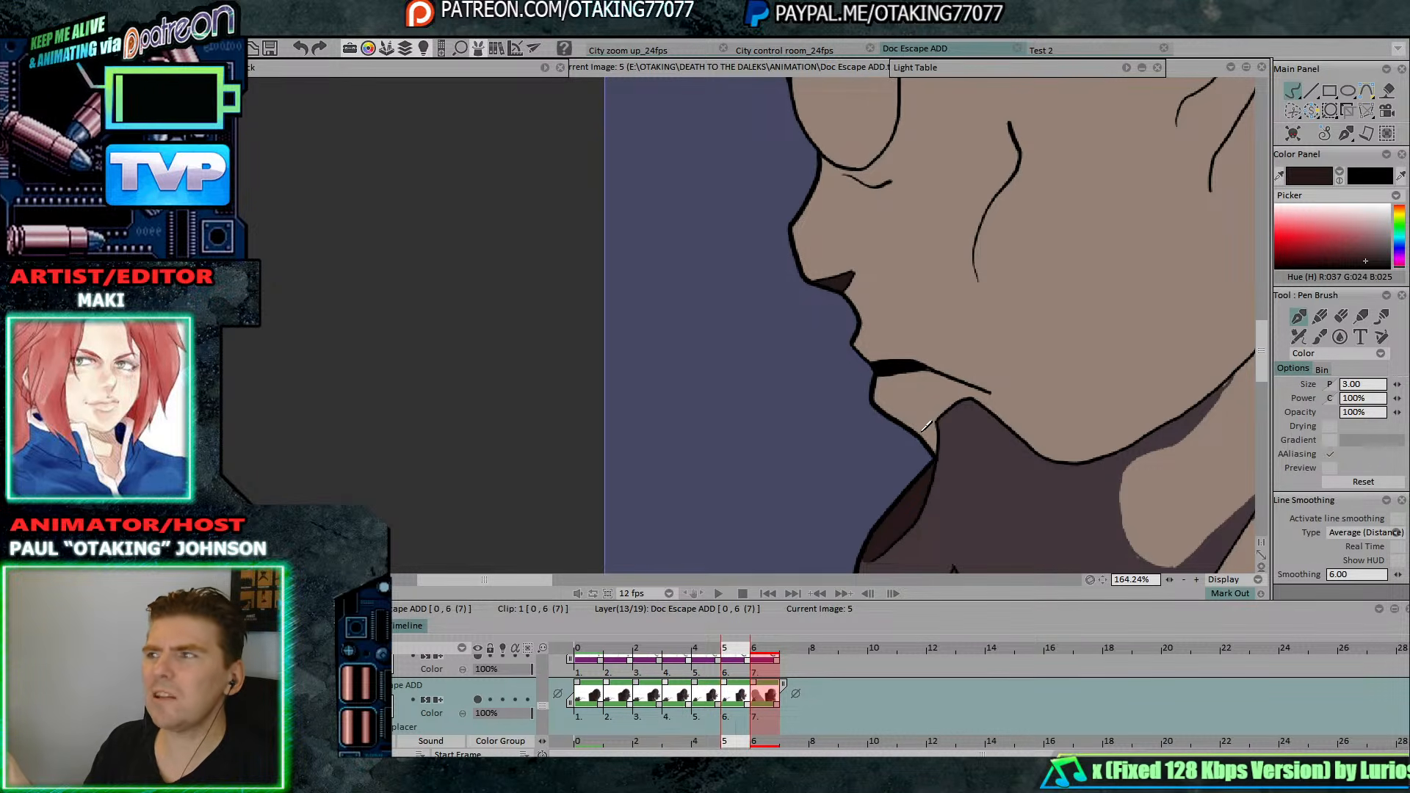
drag(1263, 343, 1256, 296)
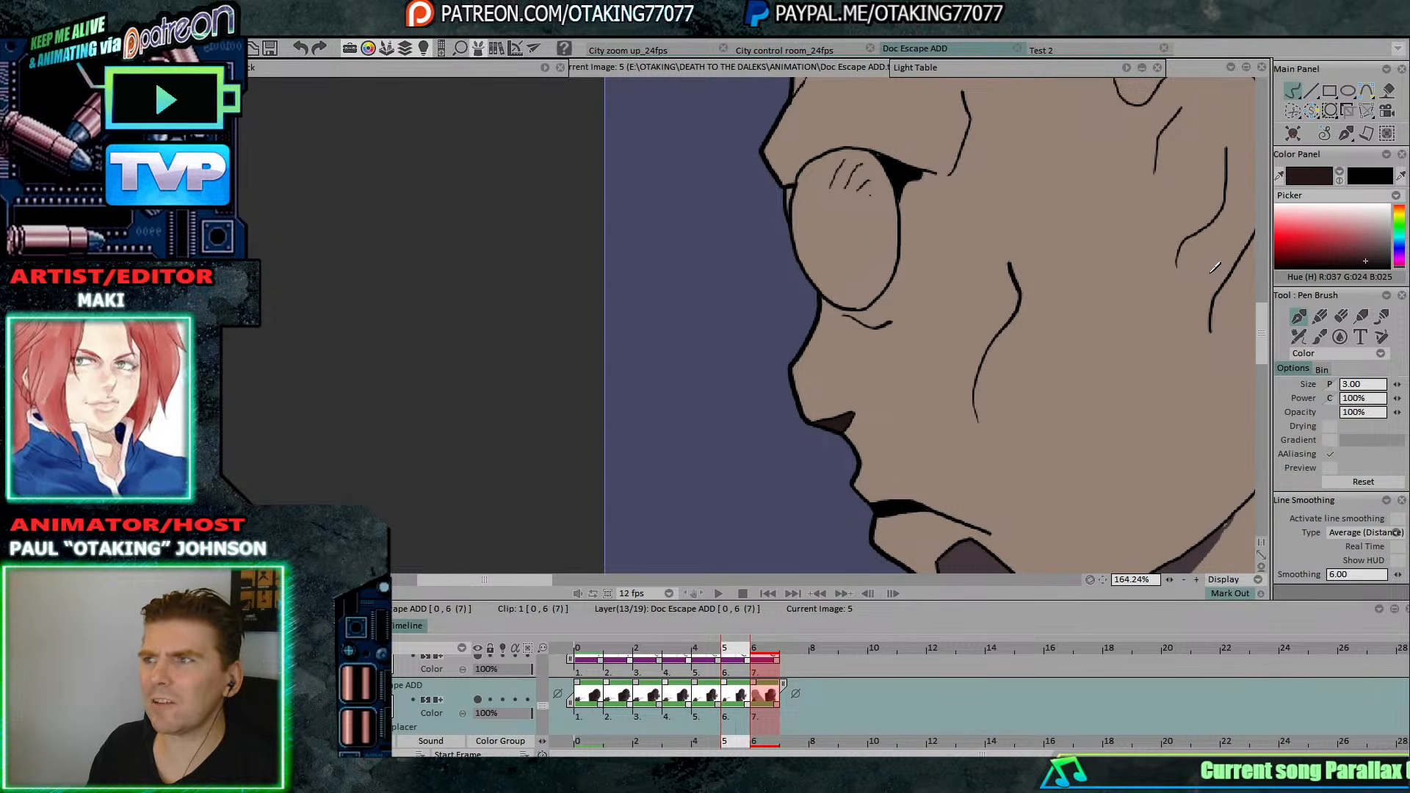
click(1183, 580)
click(1183, 580)
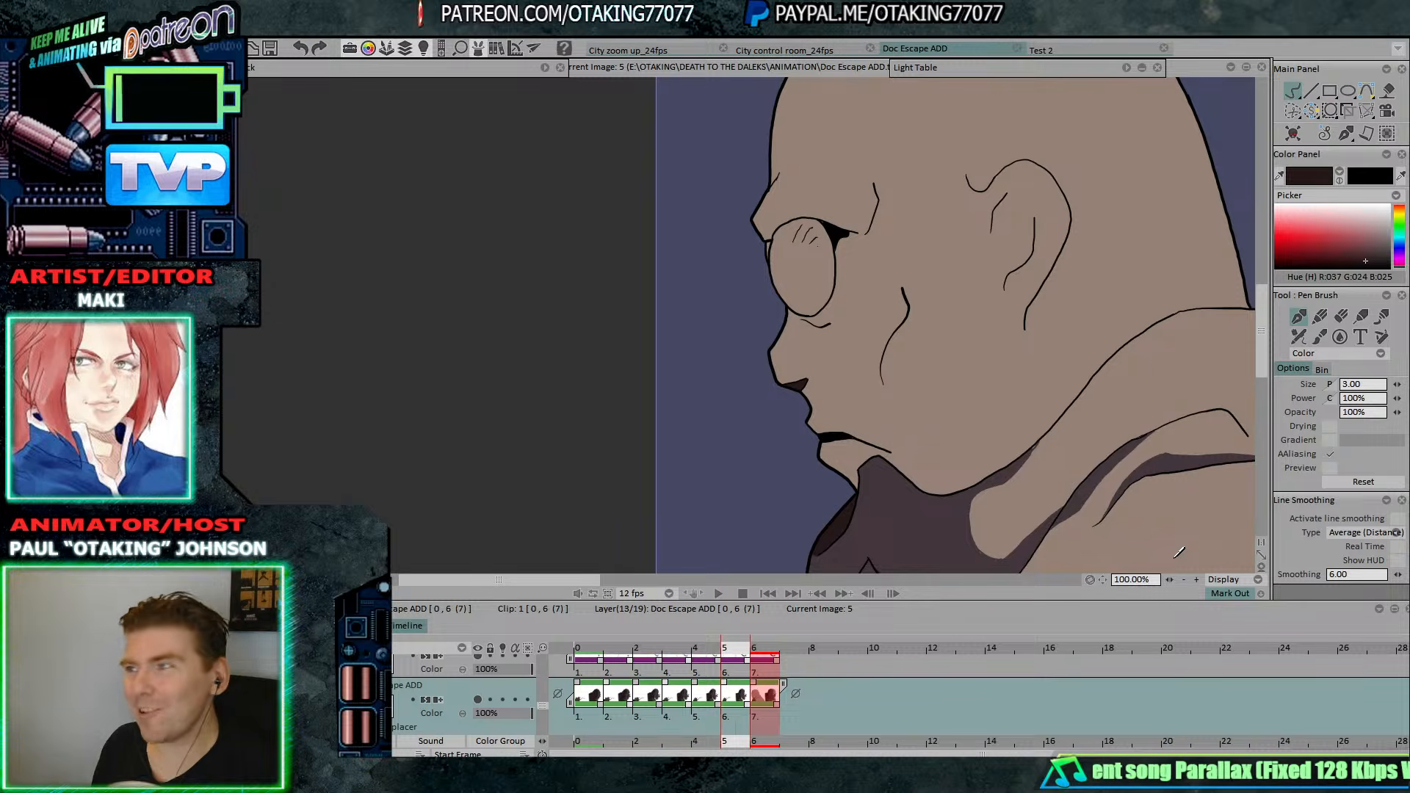
right_click(900, 510)
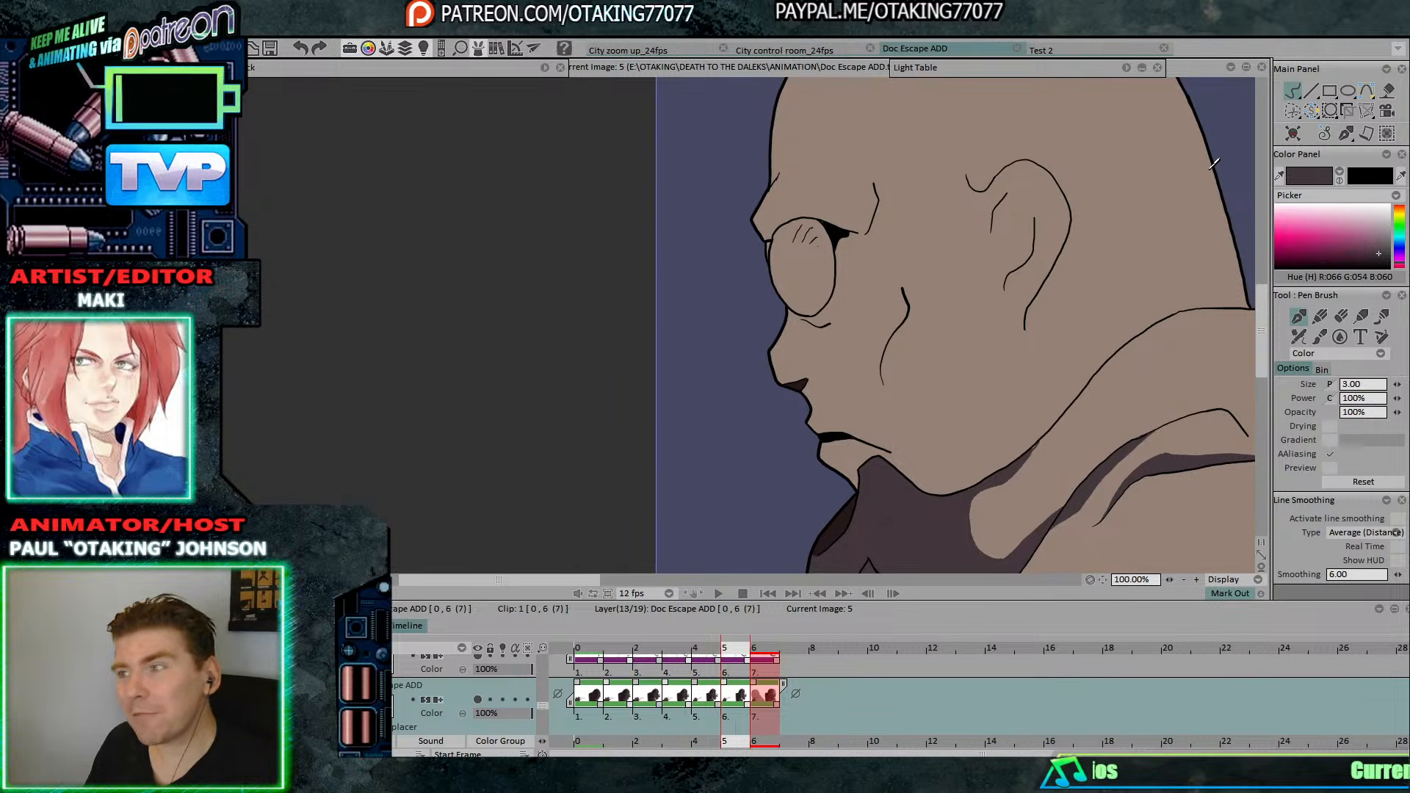
key(Right)
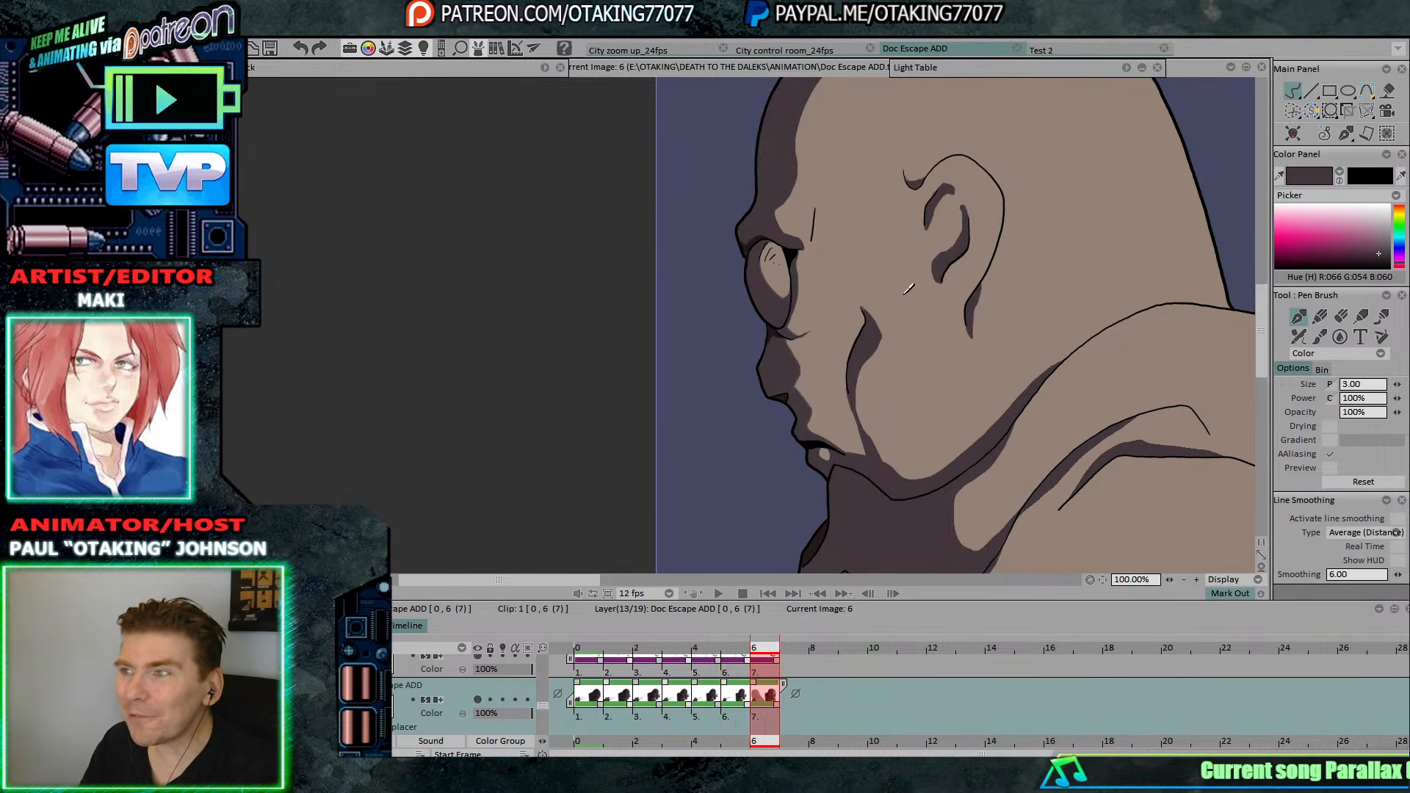
key(Left)
key(Right)
key(Left)
key(Right)
key(Left)
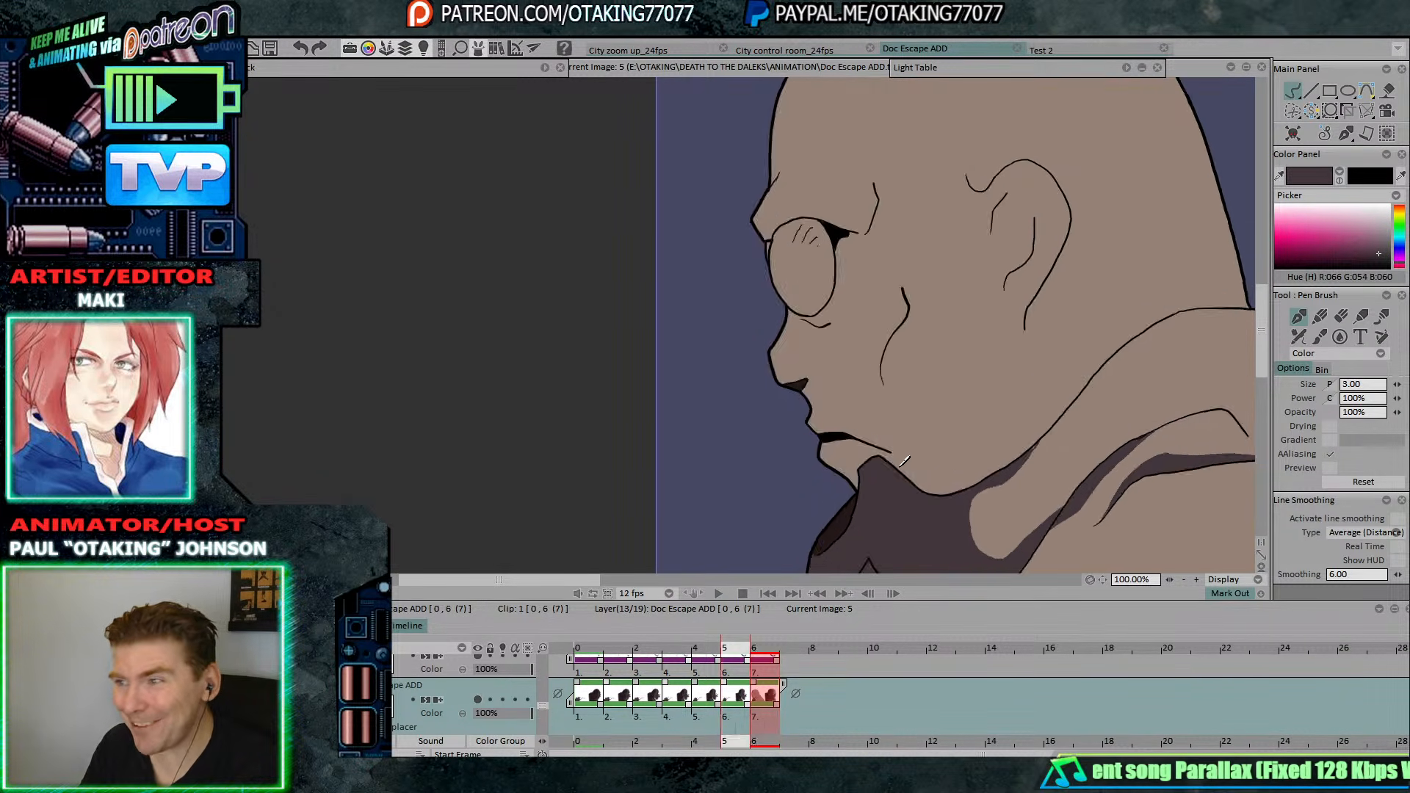
key(Right)
key(Left)
drag(907, 459, 939, 486)
Draw the jaw shadow's edge from the chin along the jawline up to the neck line on frame 5, comparing with frame 6.
key(Right)
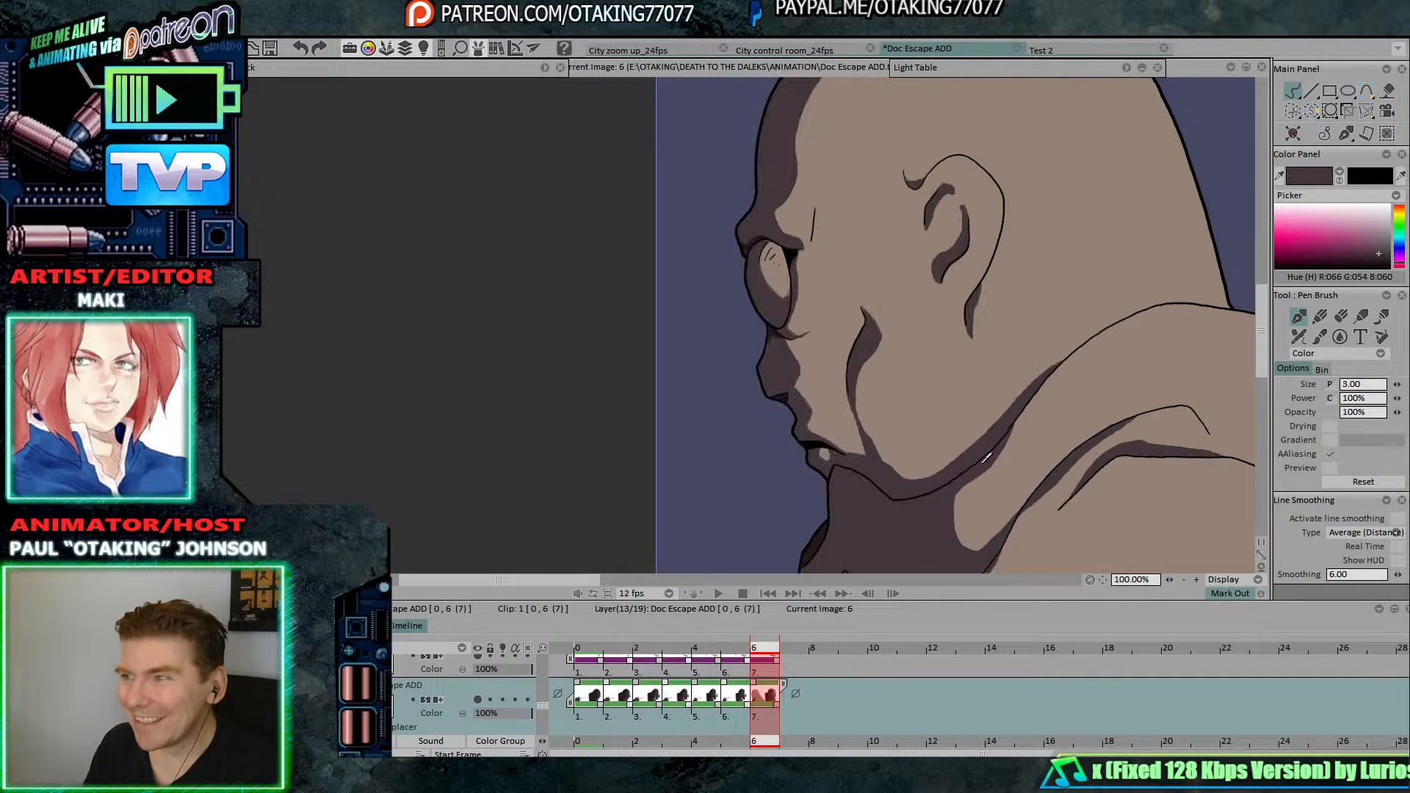
key(Left)
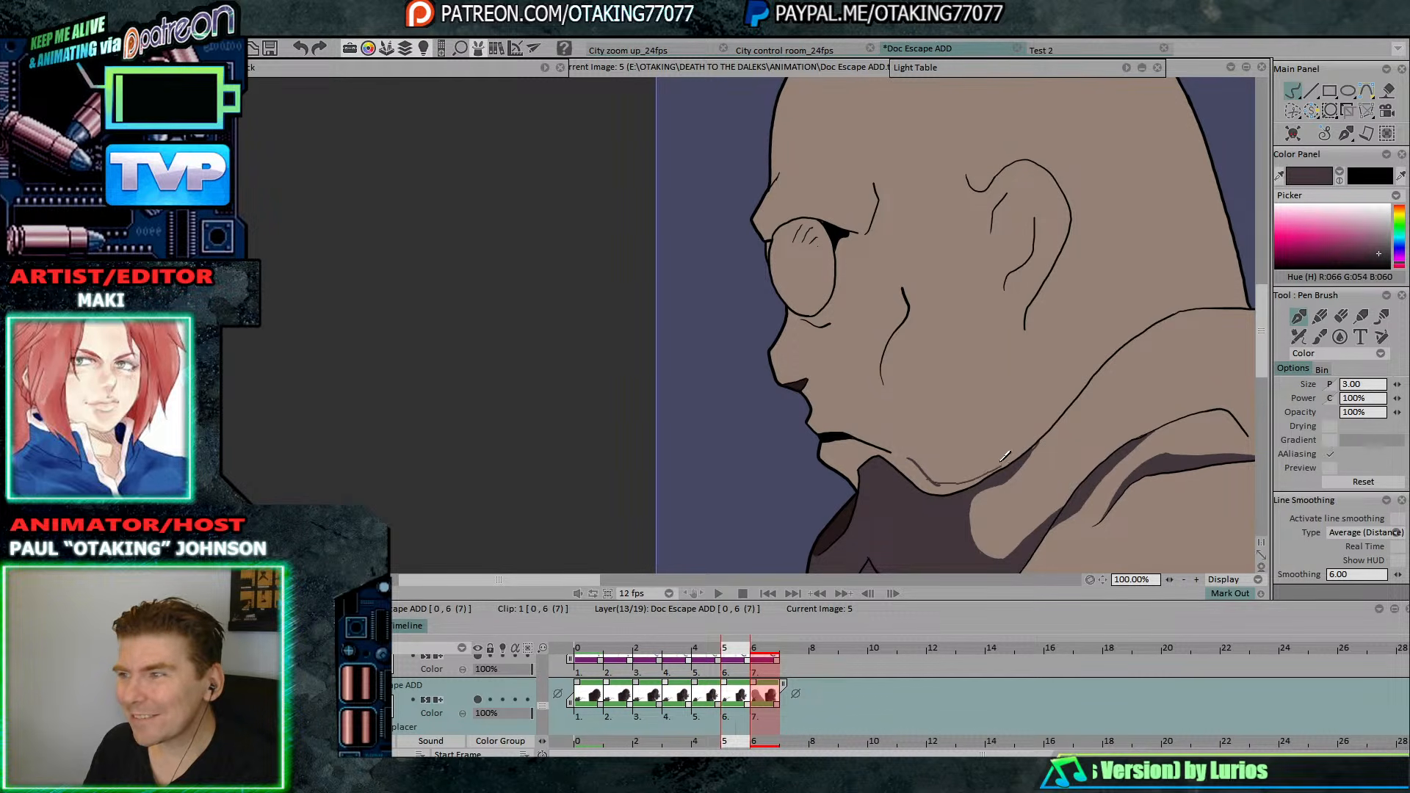
key(Right)
key(Left)
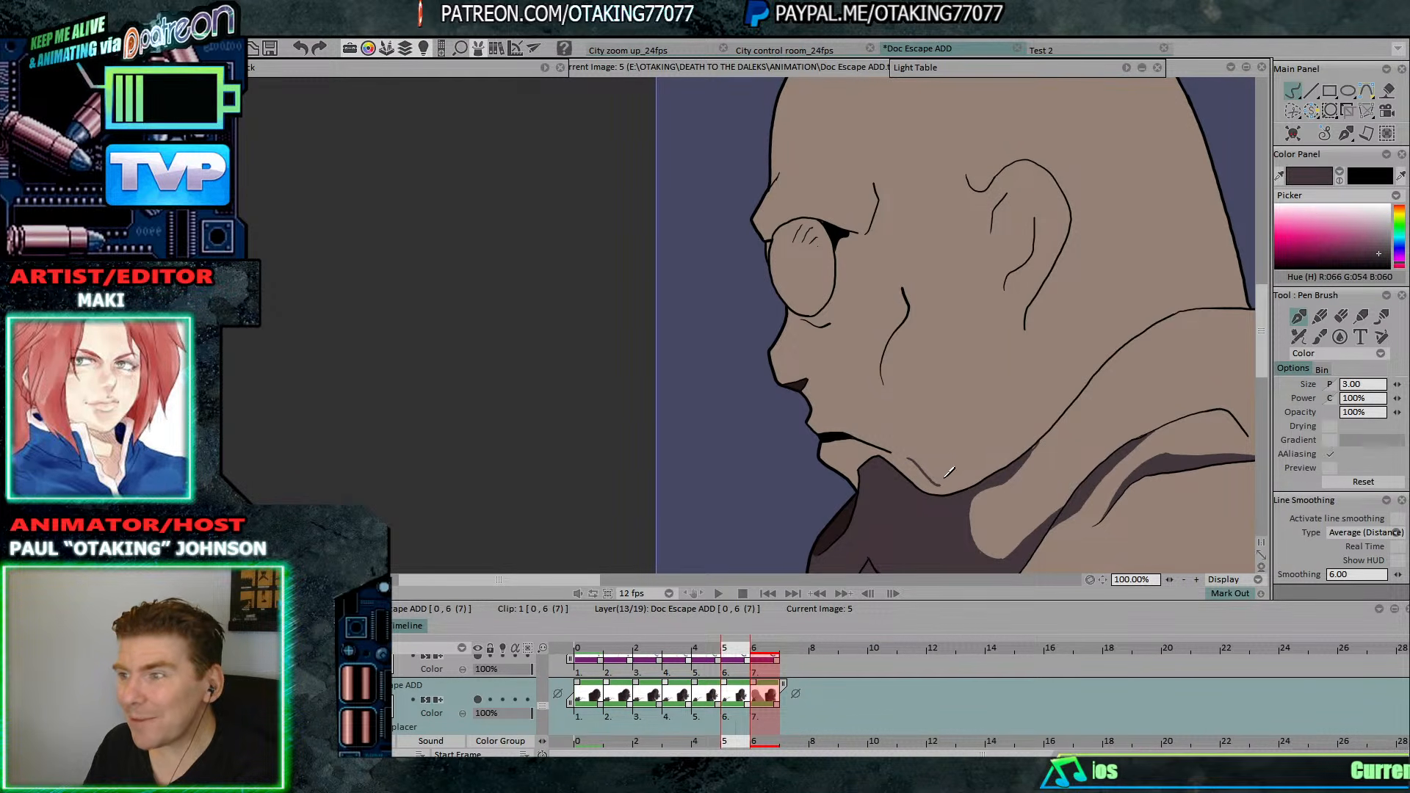
key(Right)
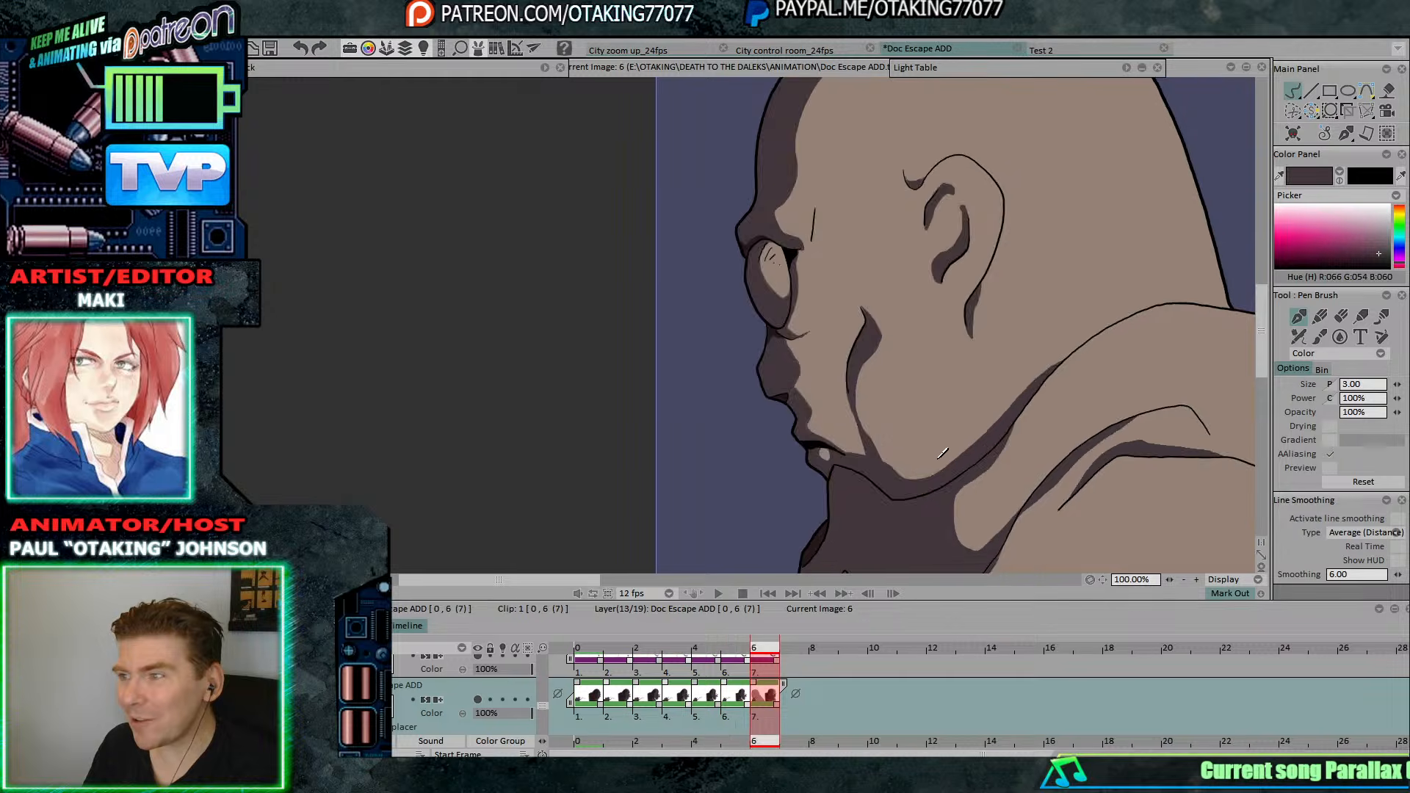
key(Left)
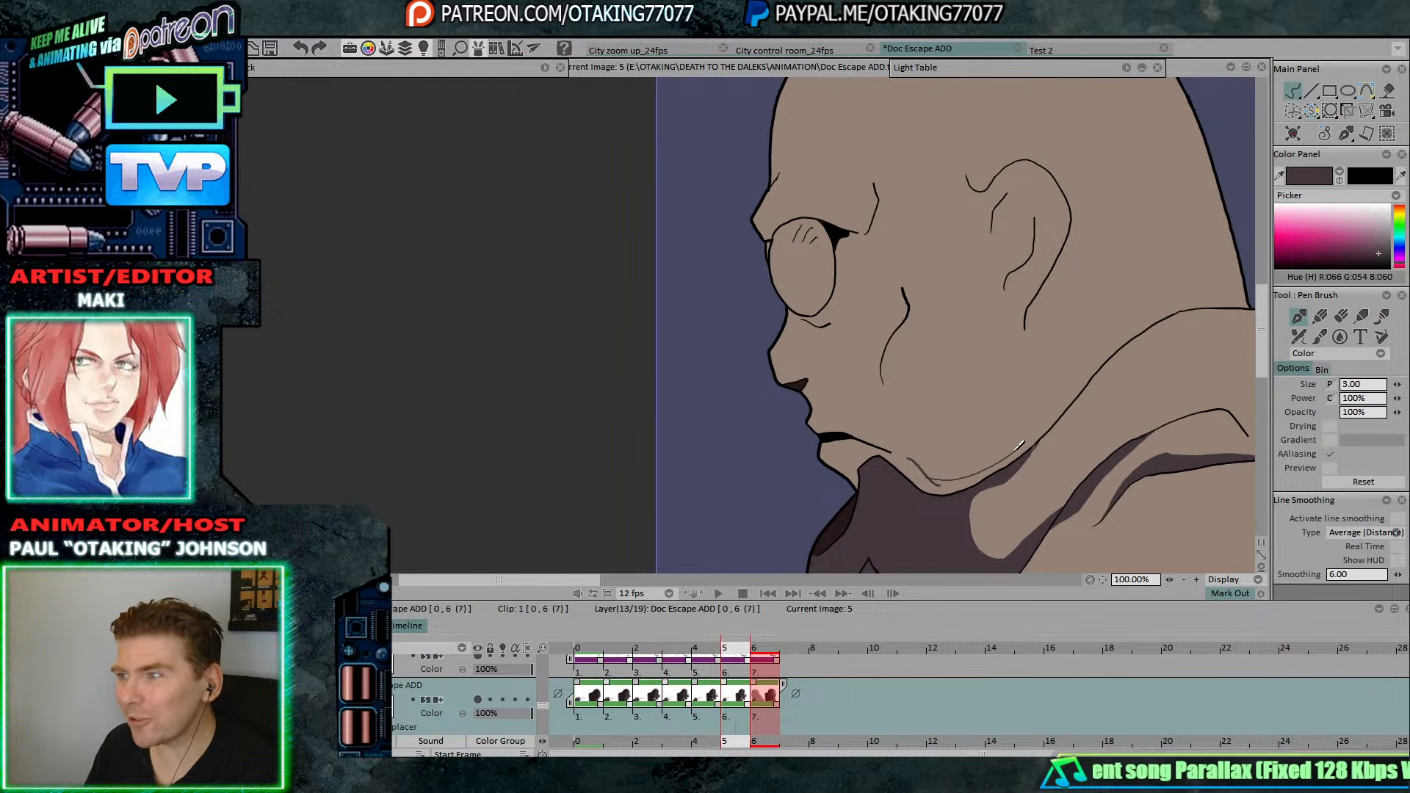
key(Right)
key(Left)
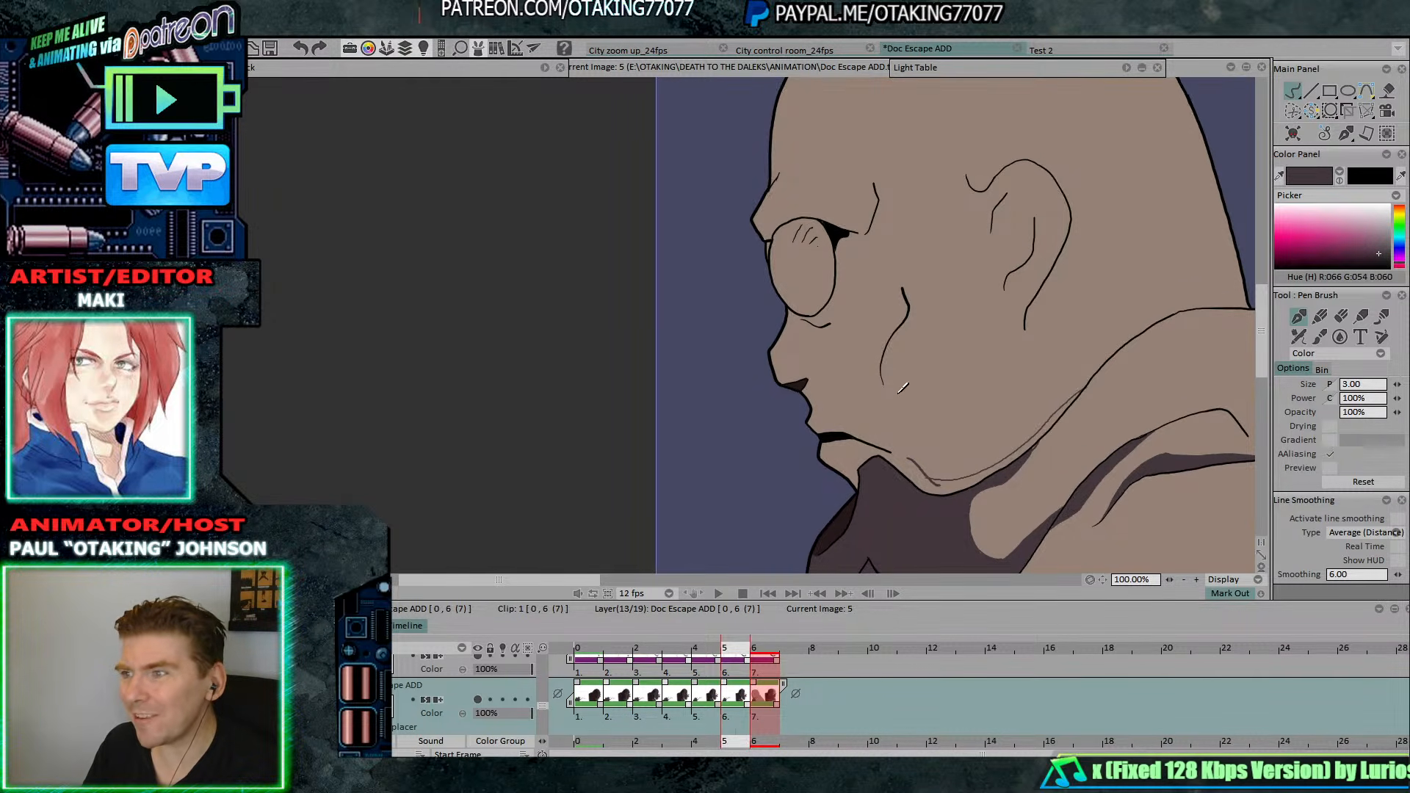
Extend the cheek crease down to the jaw and join the mouth corner to the chin shadow's edge on frame 5.
key(Right)
key(Left)
key(Right)
key(Left)
key(Right)
key(Left)
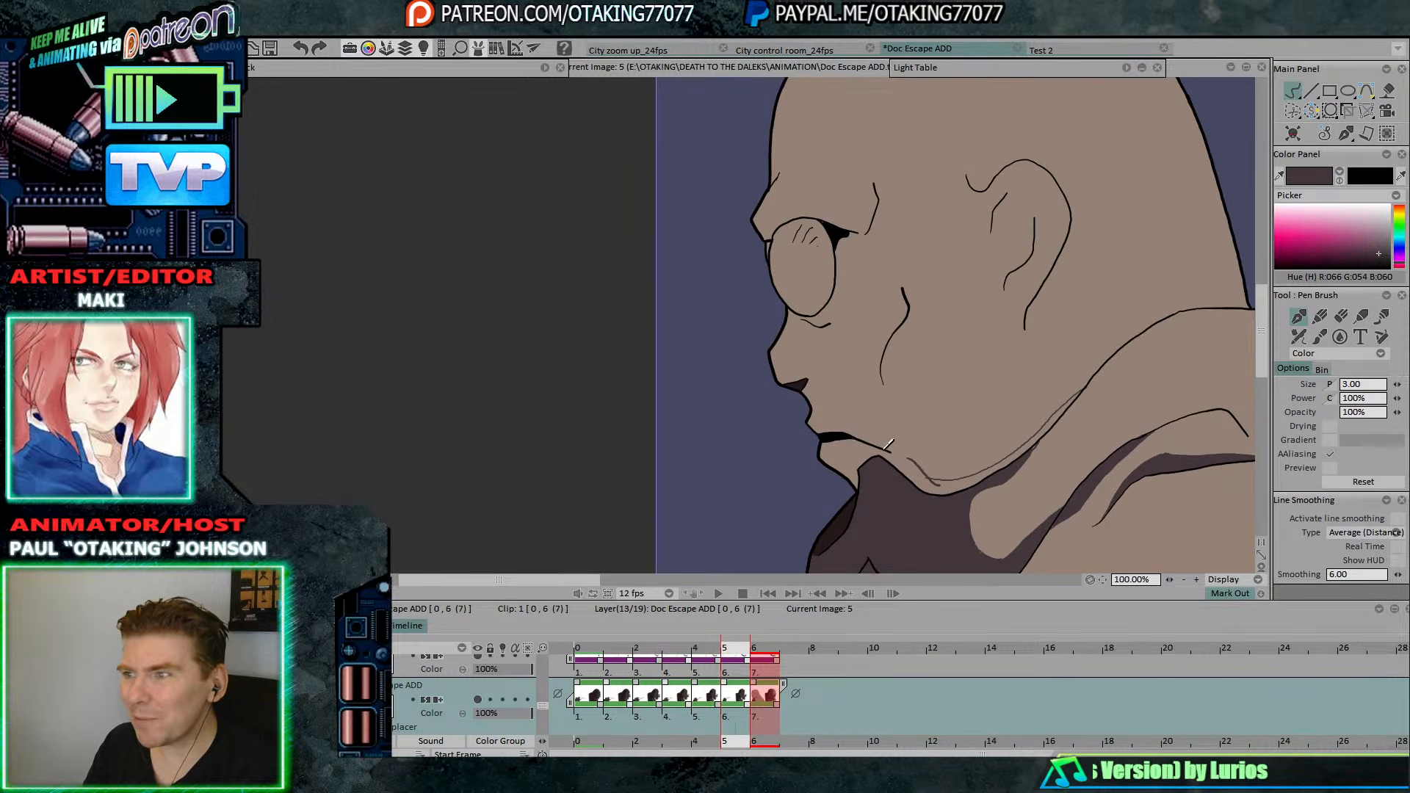
key(Right)
key(Left)
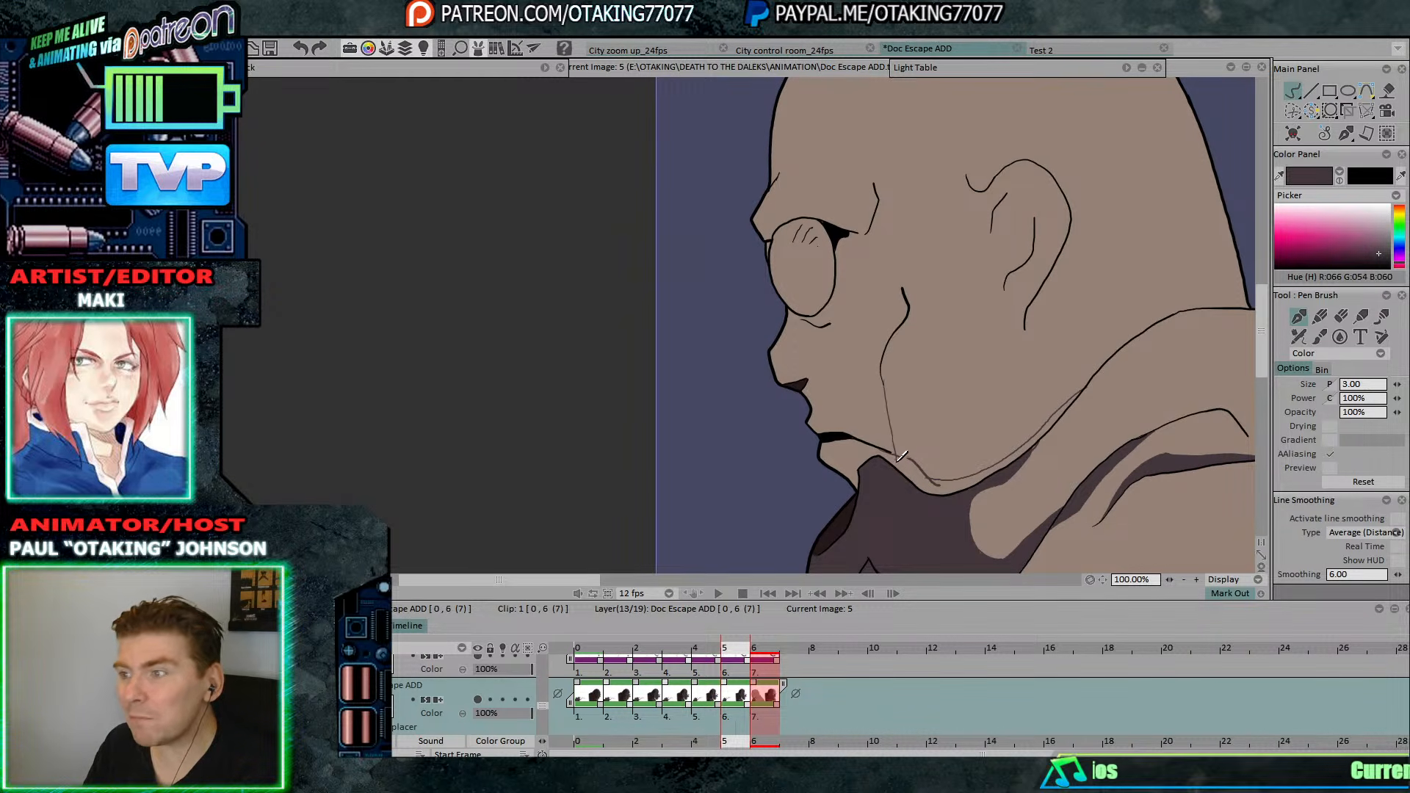
key(Right)
key(Left)
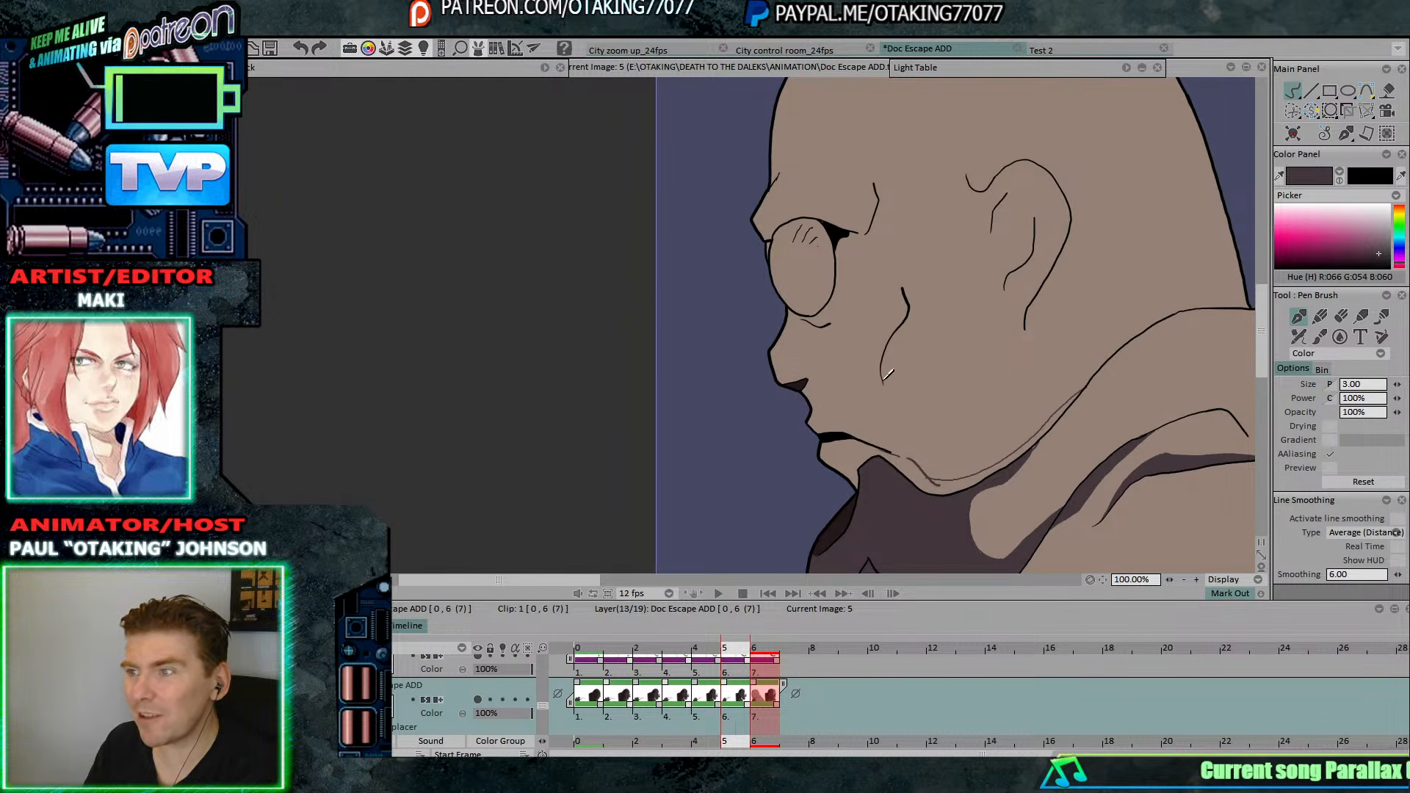
key(Right)
key(Left)
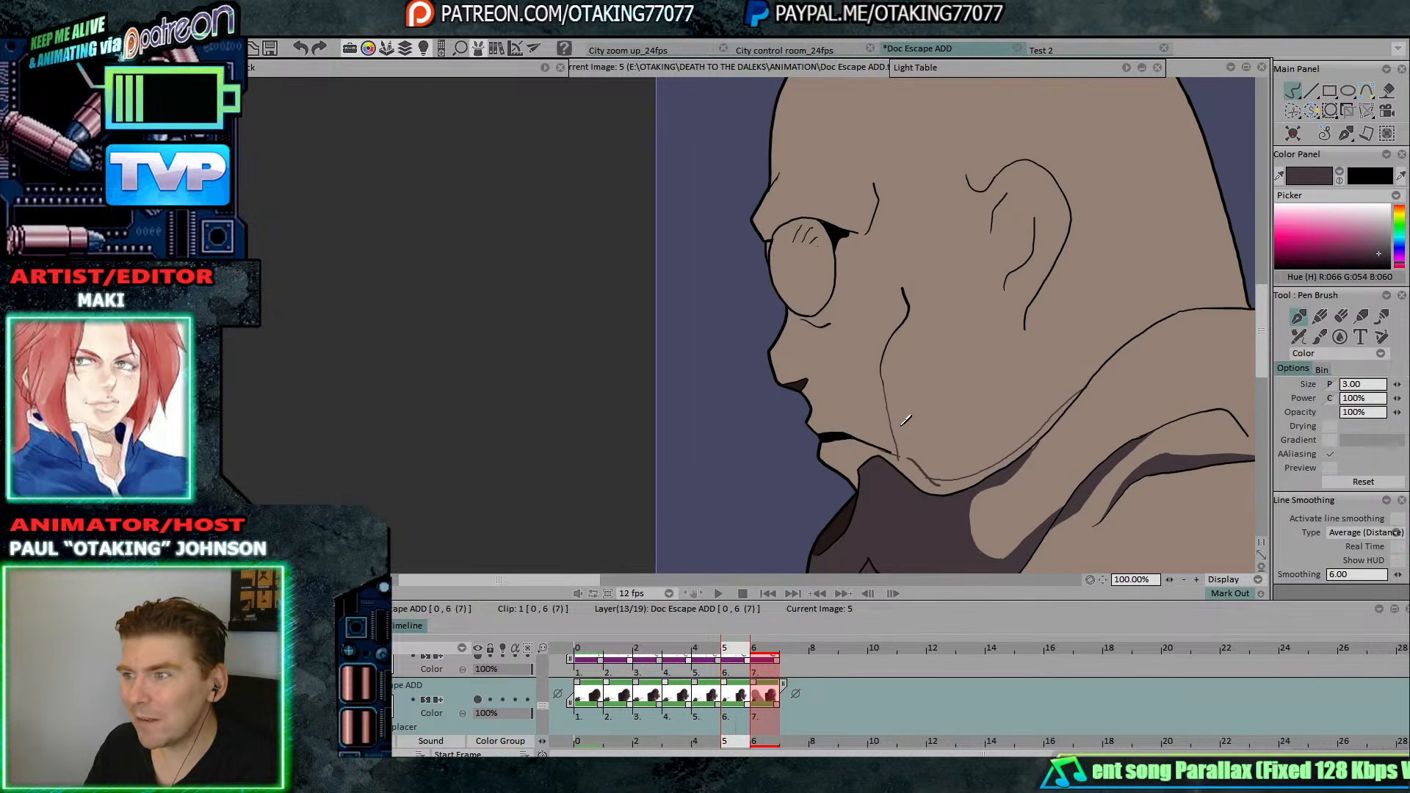
Draw the second edge of the lower cheek shadow down to the chin on frame 5 and activate line smoothing.
drag(895, 411, 913, 454)
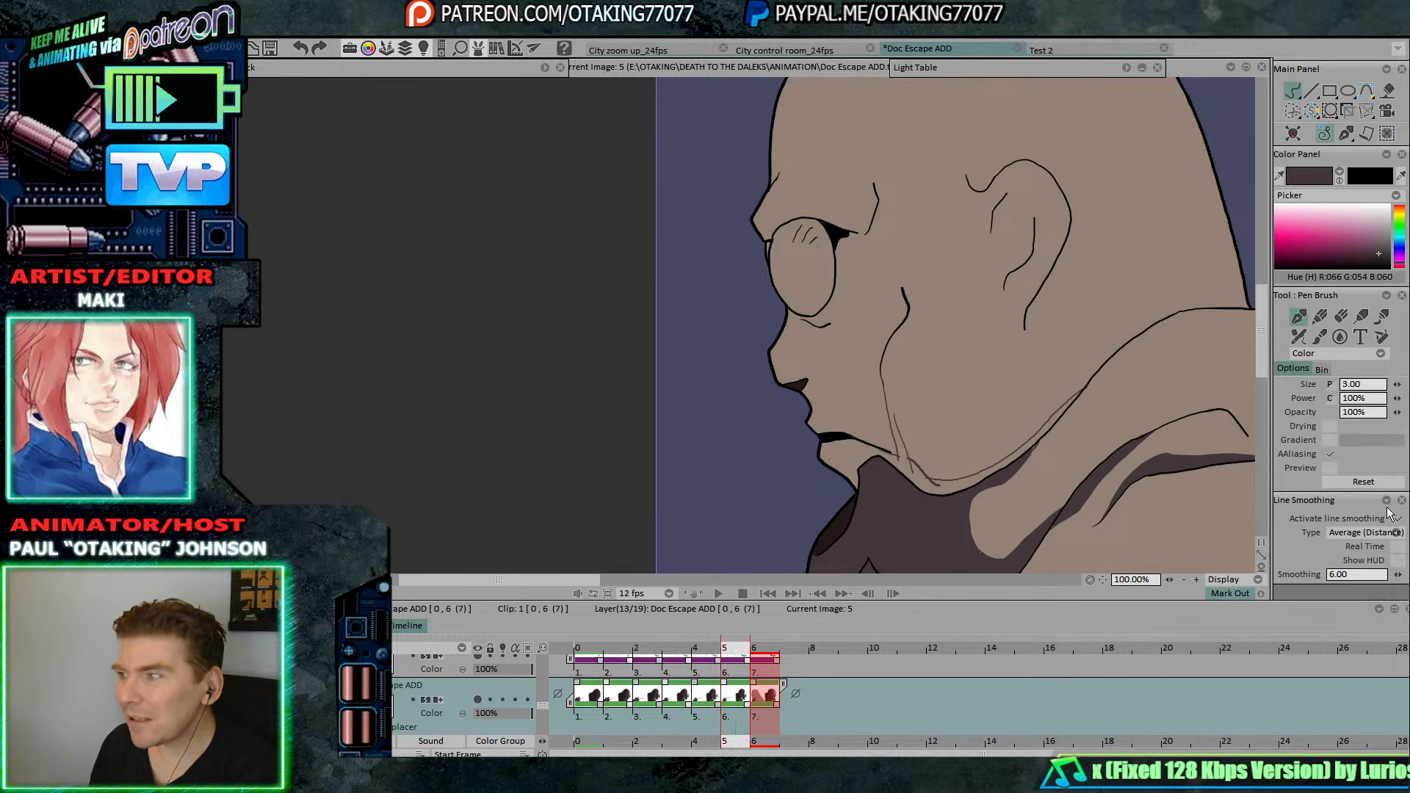
key(Right)
key(Left)
key(Right)
key(Left)
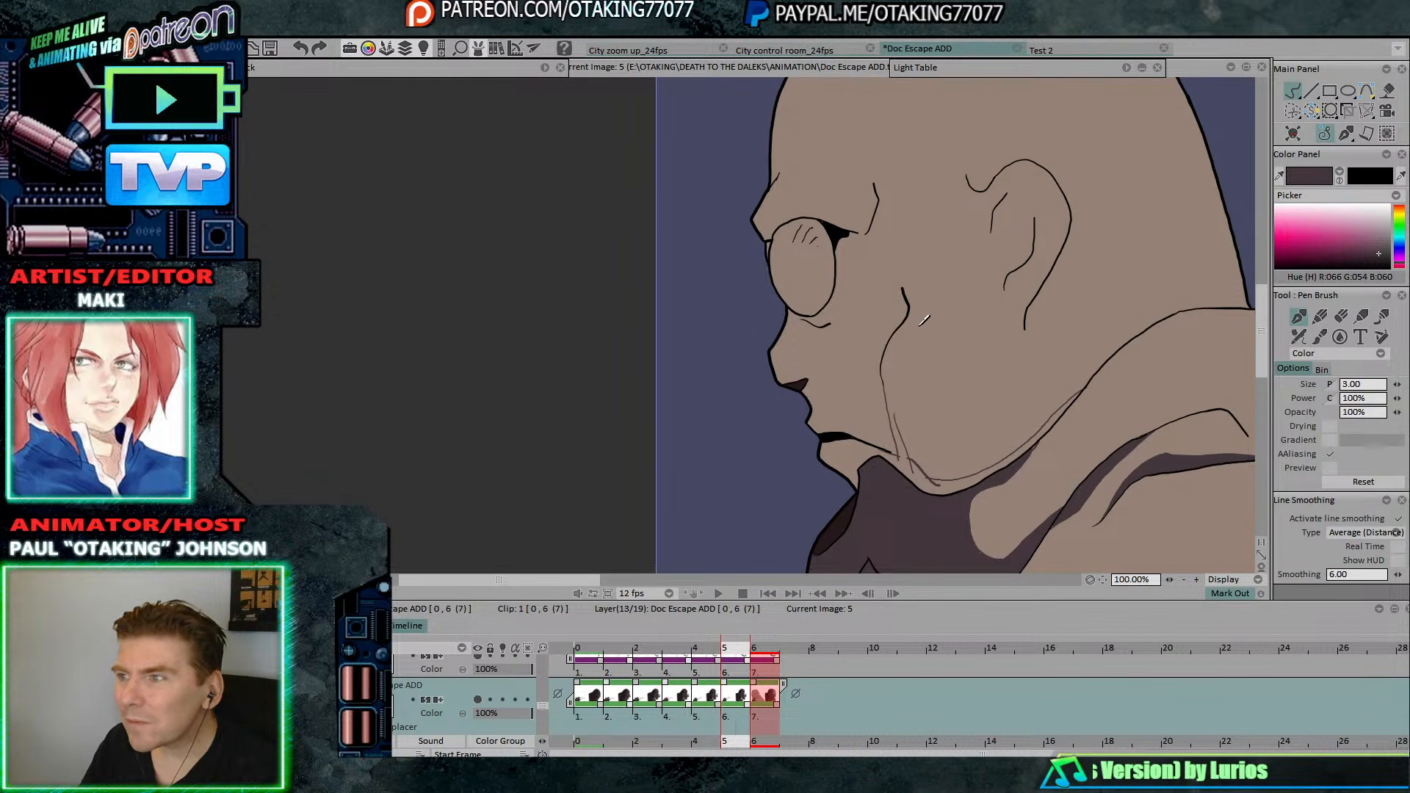
Outline the upper cheek shadow beside the crease, from its top end down to the lower crease line, on frame 5.
key(Right)
key(Left)
key(Right)
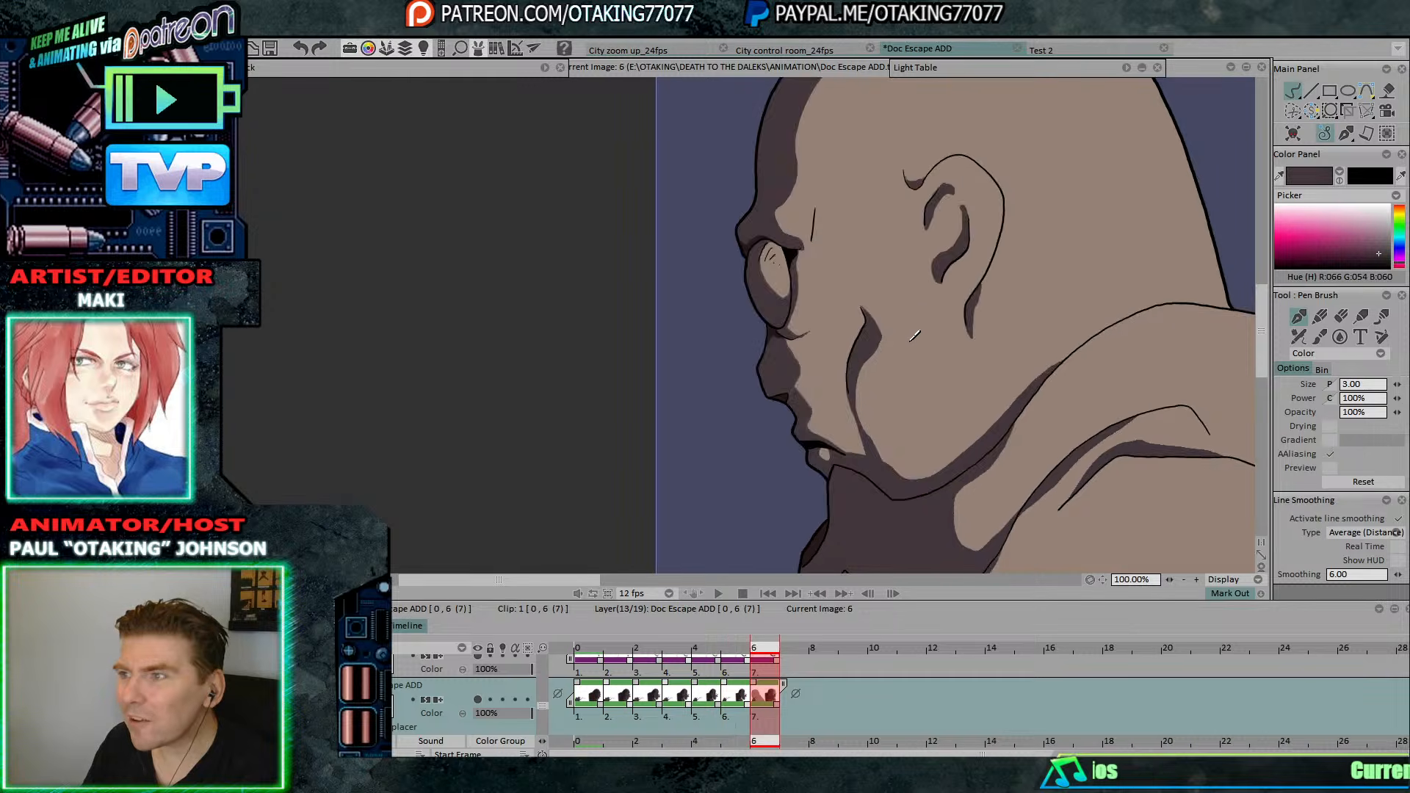
key(Left)
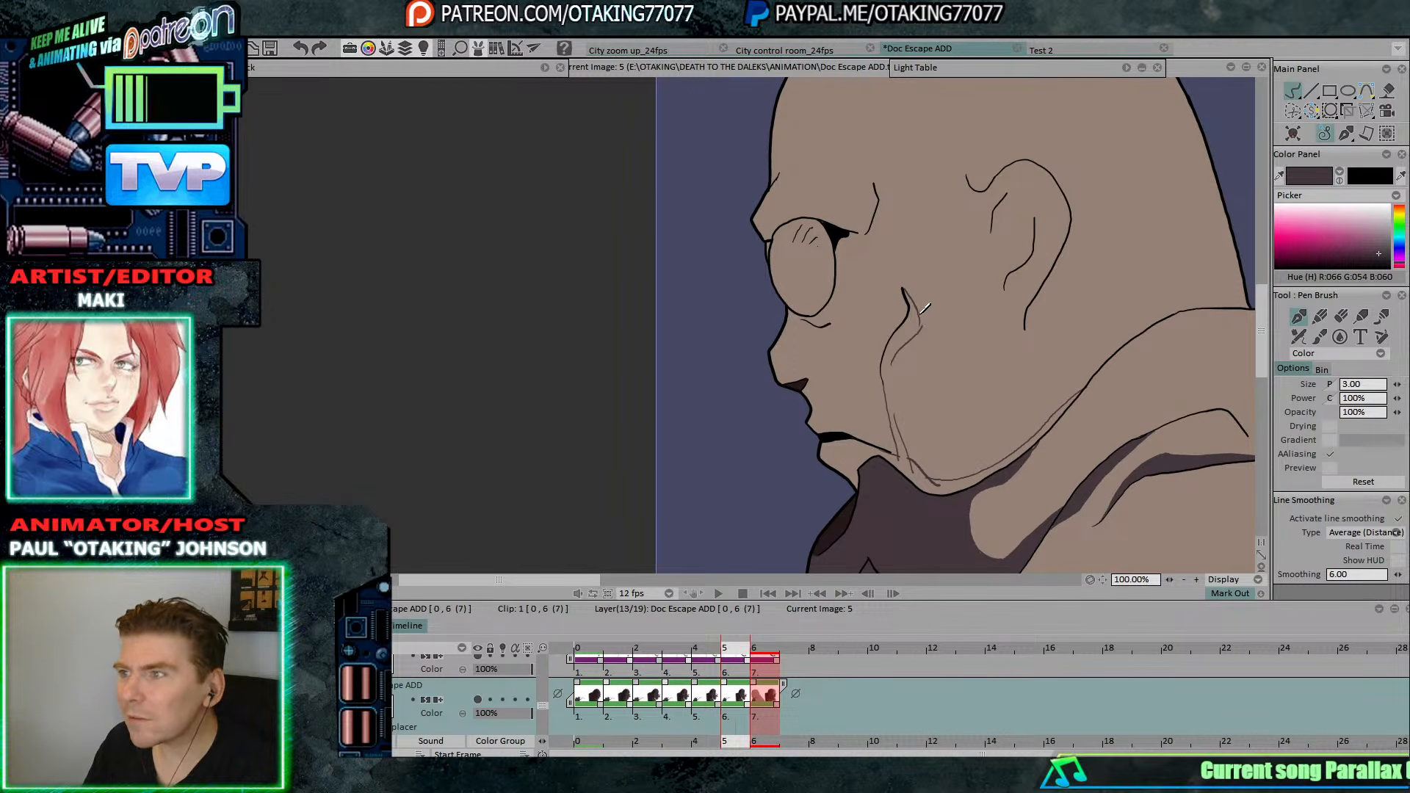
key(Right)
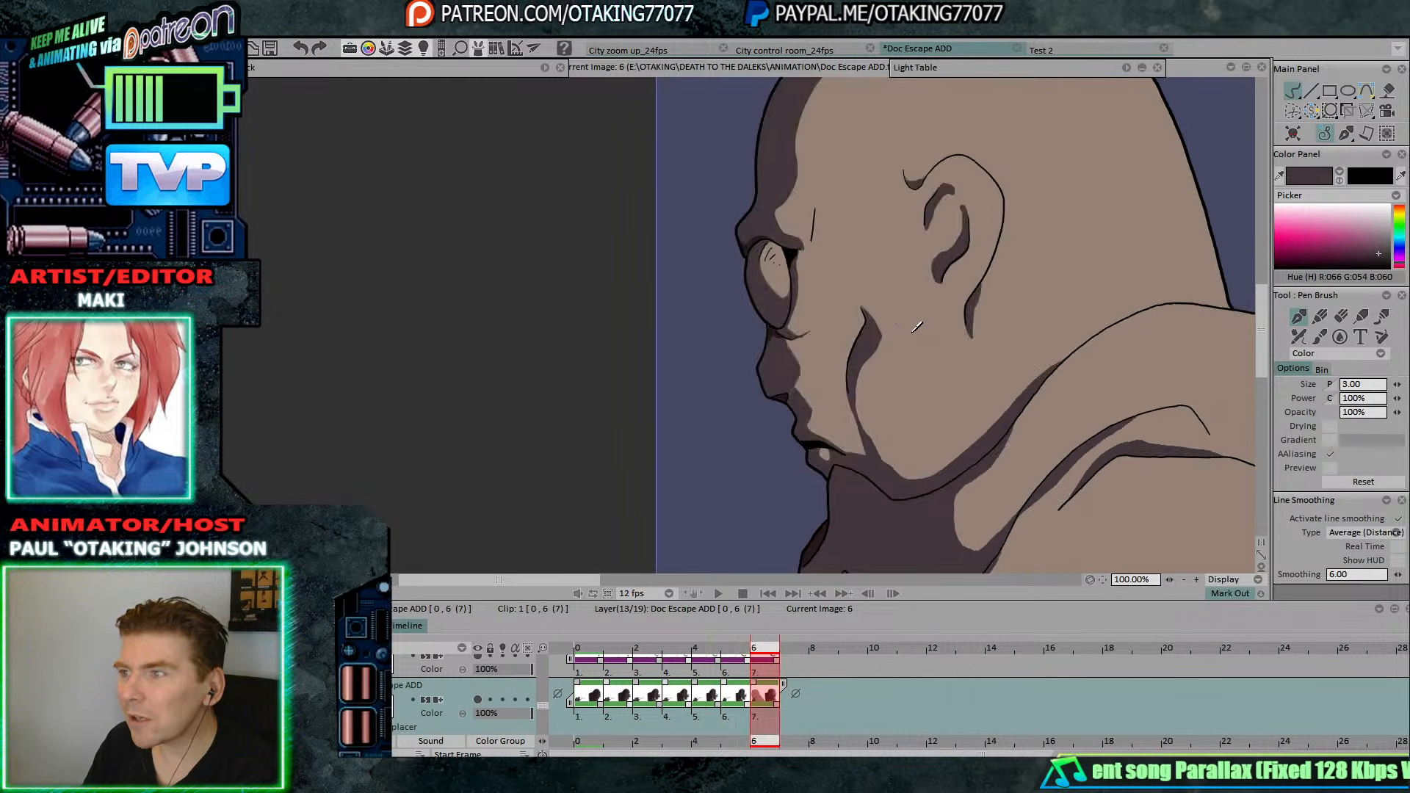
key(Left)
key(Right)
key(Left)
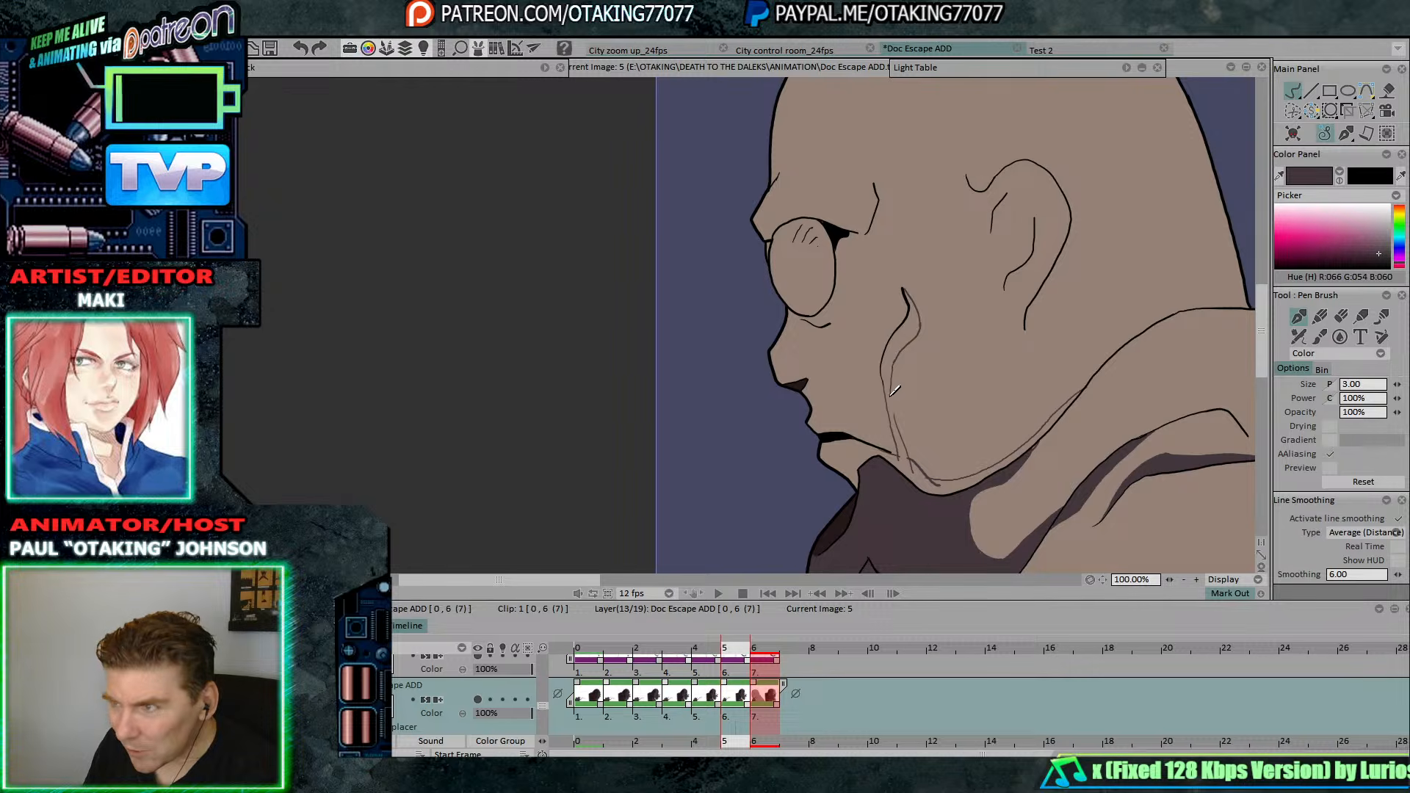
Draw a small oval highlight outline below the lower lip on frame 5, matching frame 6.
key(Right)
key(Left)
key(Right)
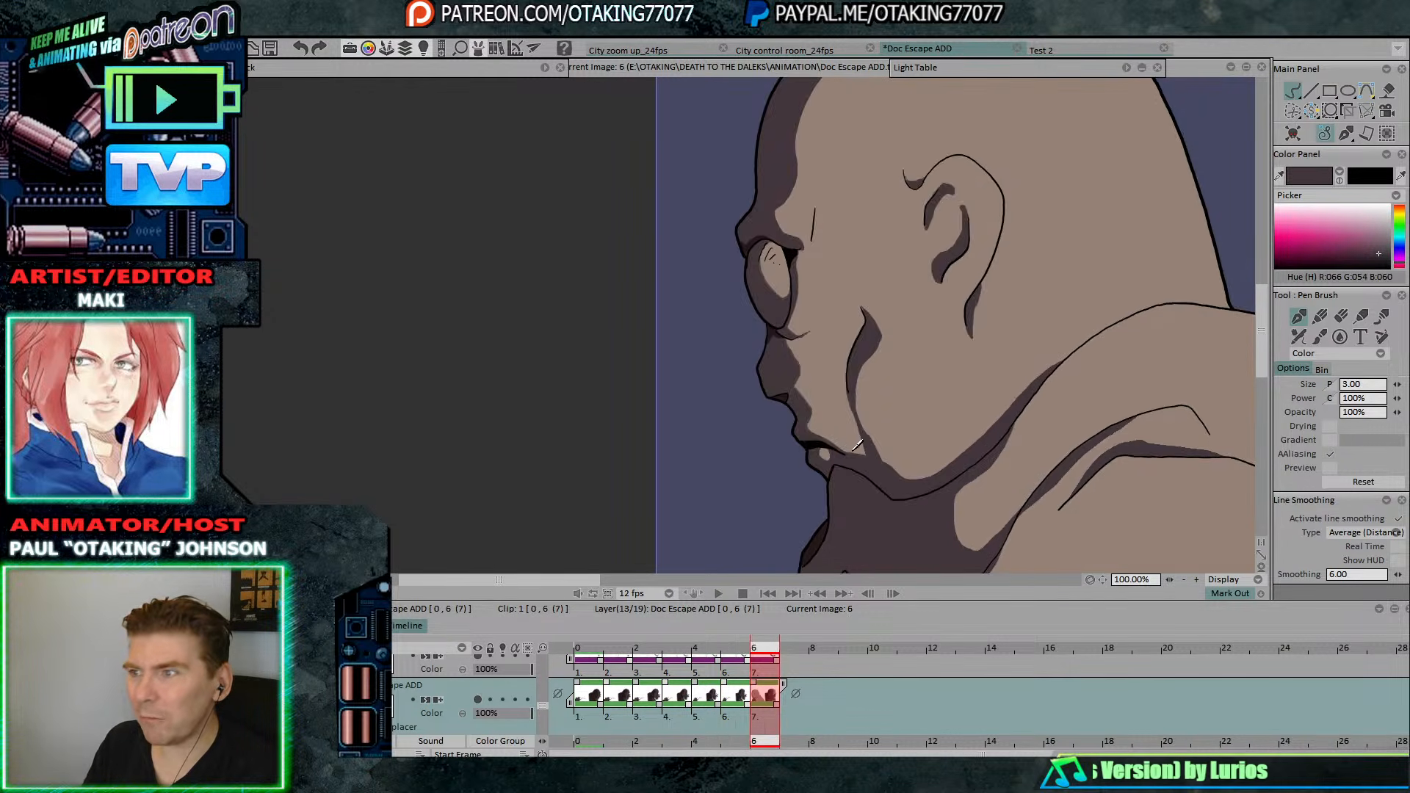
key(Left)
drag(851, 448, 852, 445)
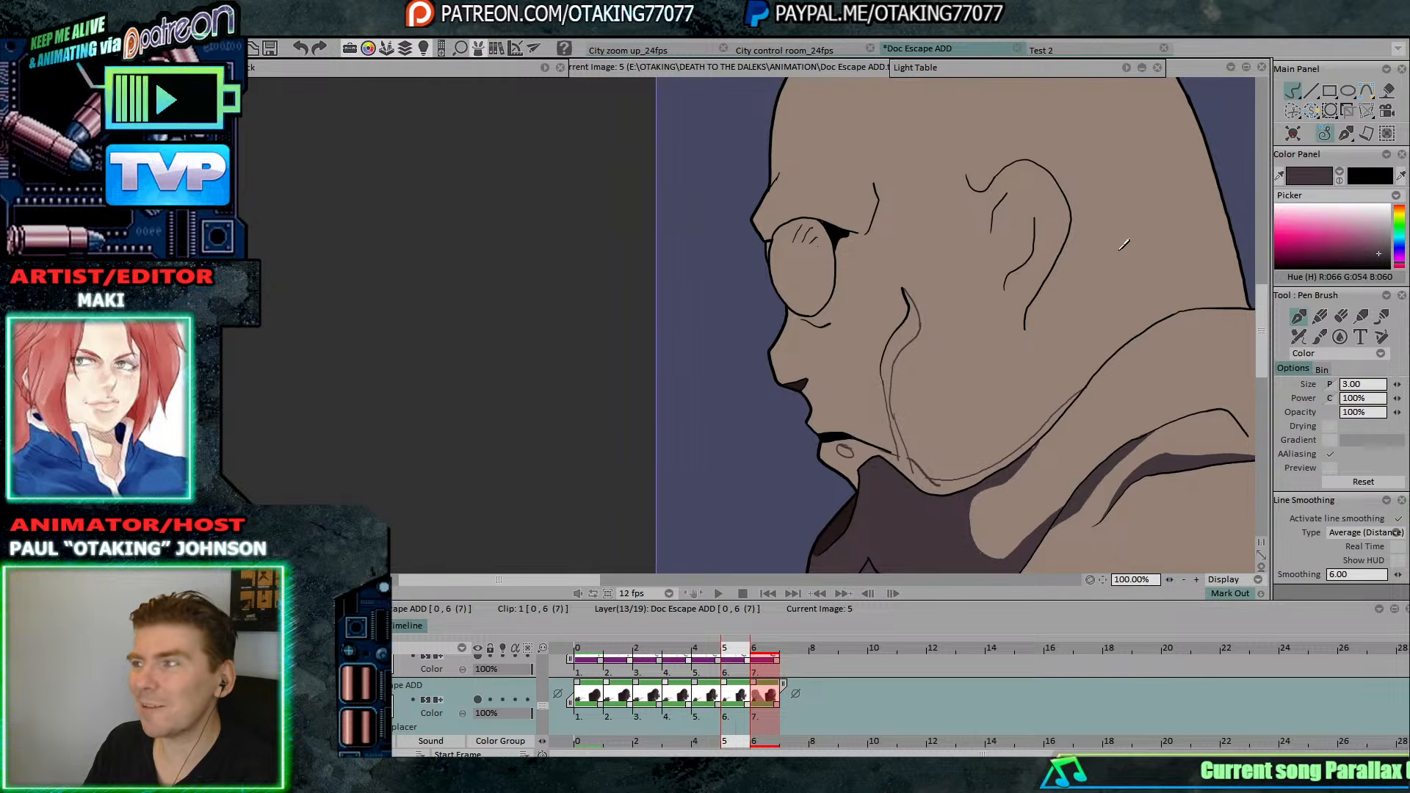
Fill the outlined cheek, jaw and chin shadows on frame 5 with the lighter shadow colour using the Paint bucket.
click(1387, 90)
click(866, 446)
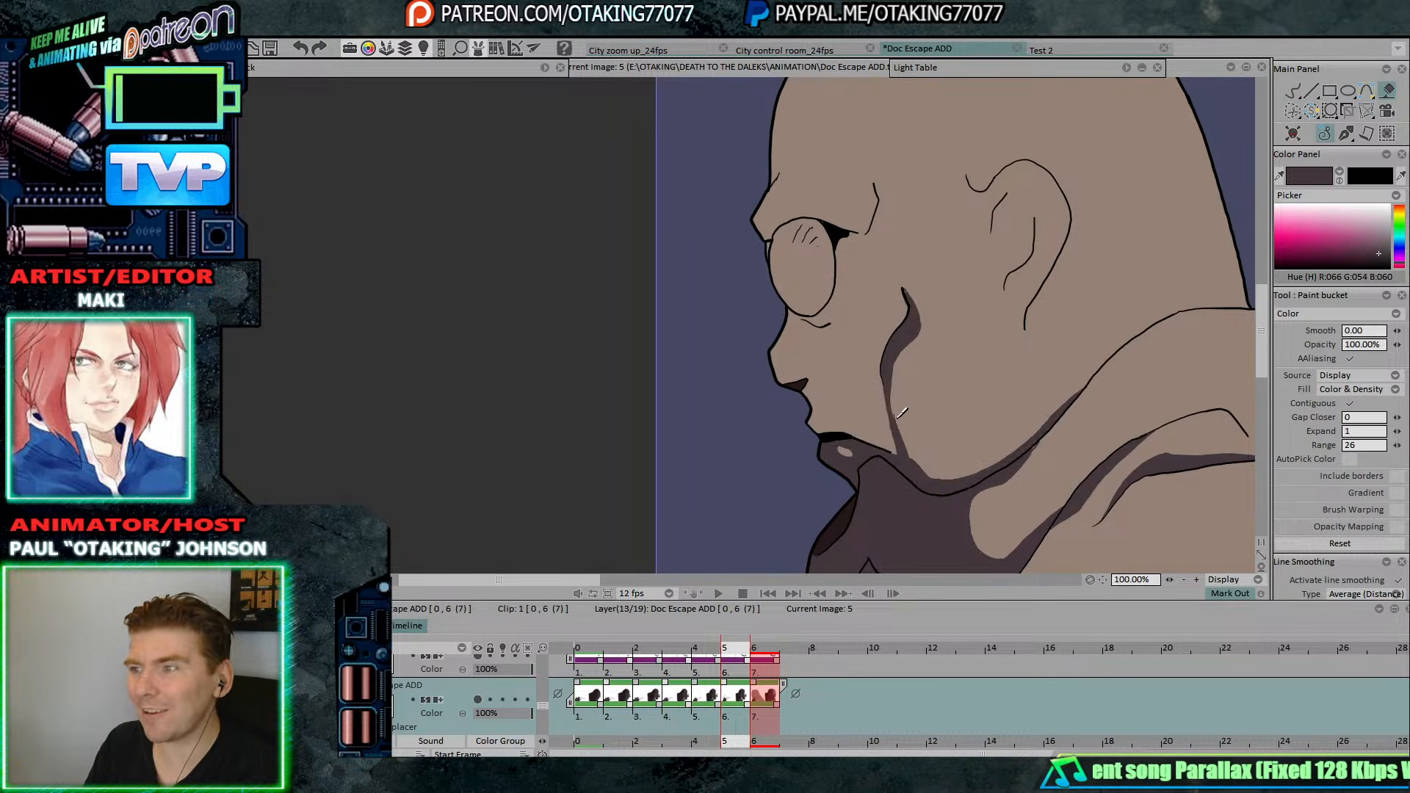
Extend the cheek crease line down to the mouth corner on frame 4 with the Pen brush, using frame 5 as reference.
click(1292, 91)
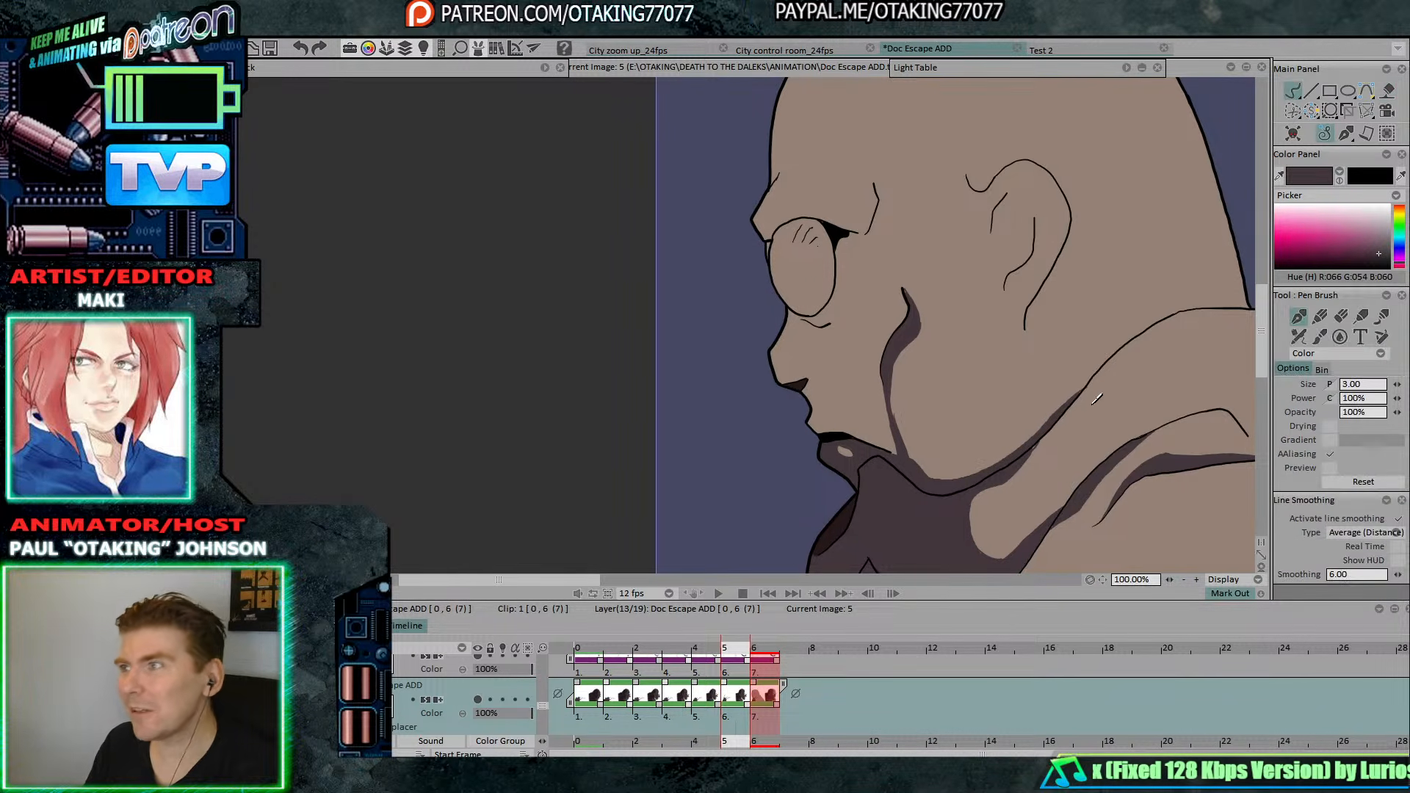
drag(1065, 420, 1031, 347)
scroll(1036, 342, up, 3)
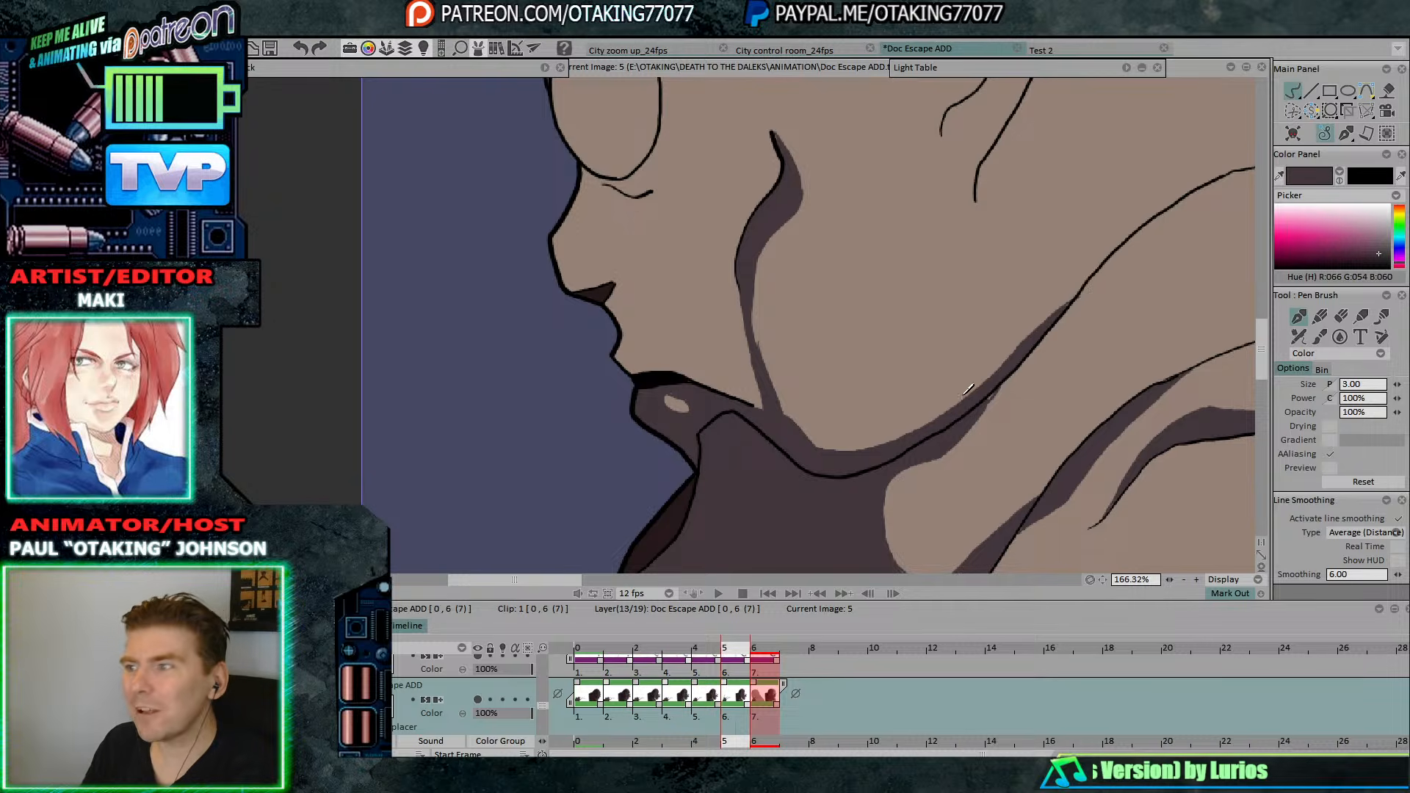
key(Right)
key(Left)
key(Left)
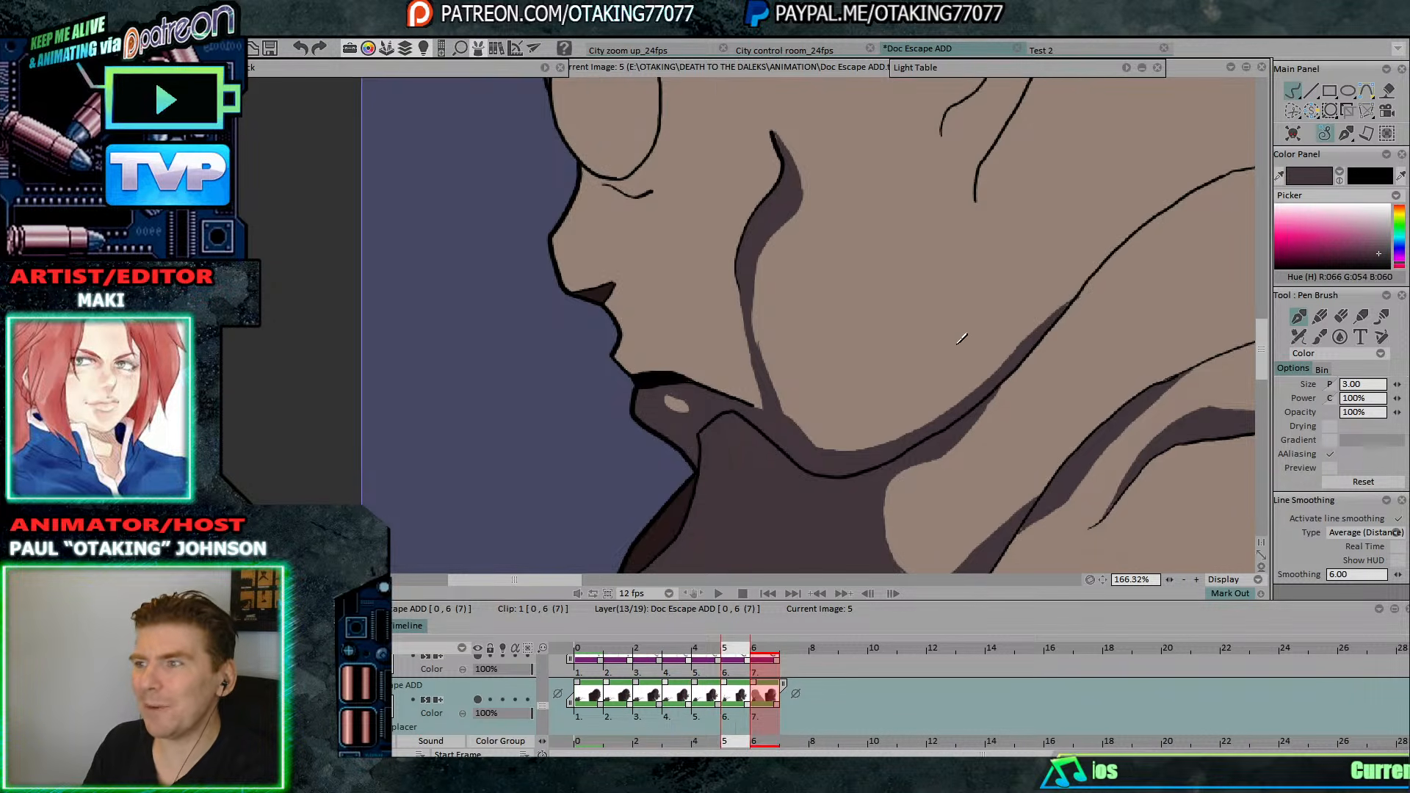
key(Right)
key(Left)
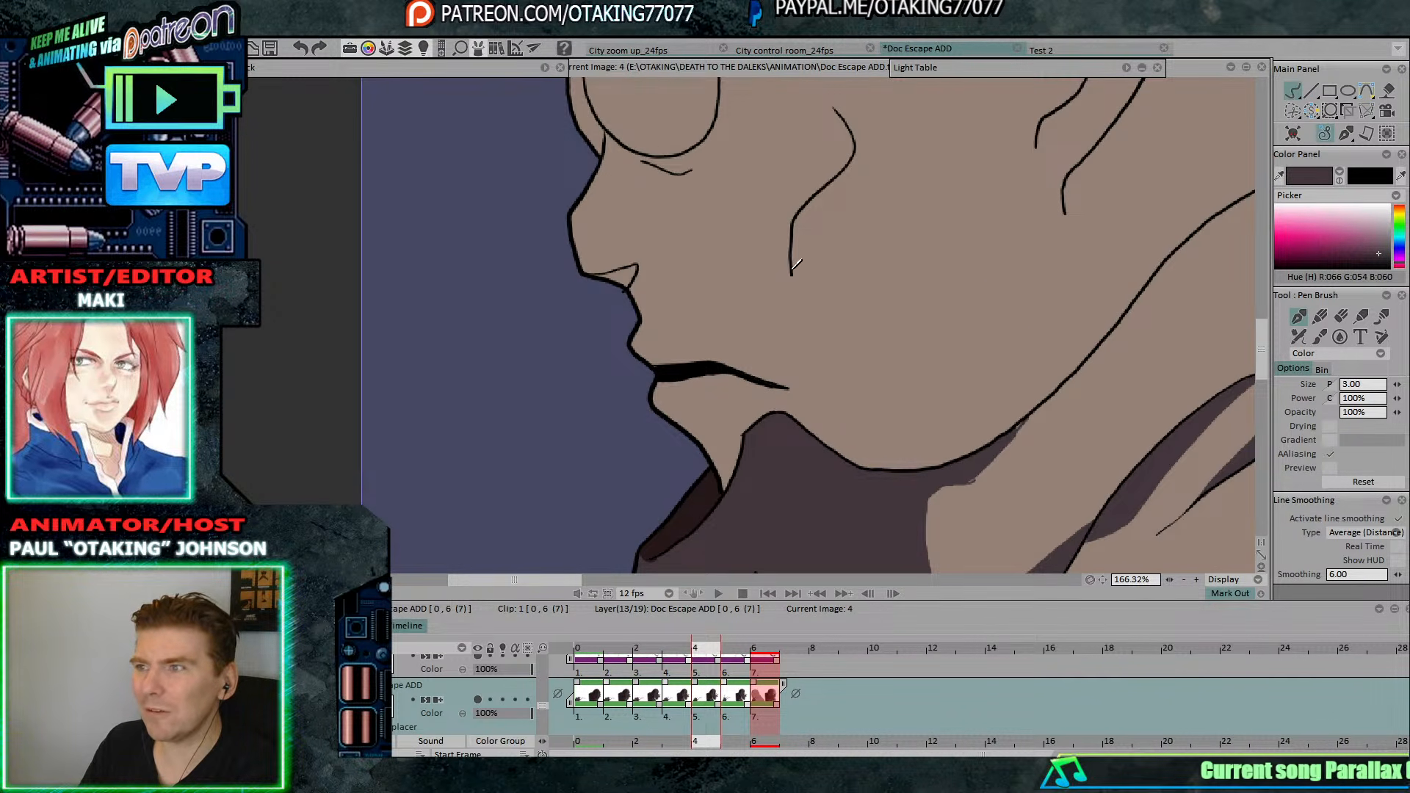
drag(791, 277, 804, 369)
key(Right)
key(Left)
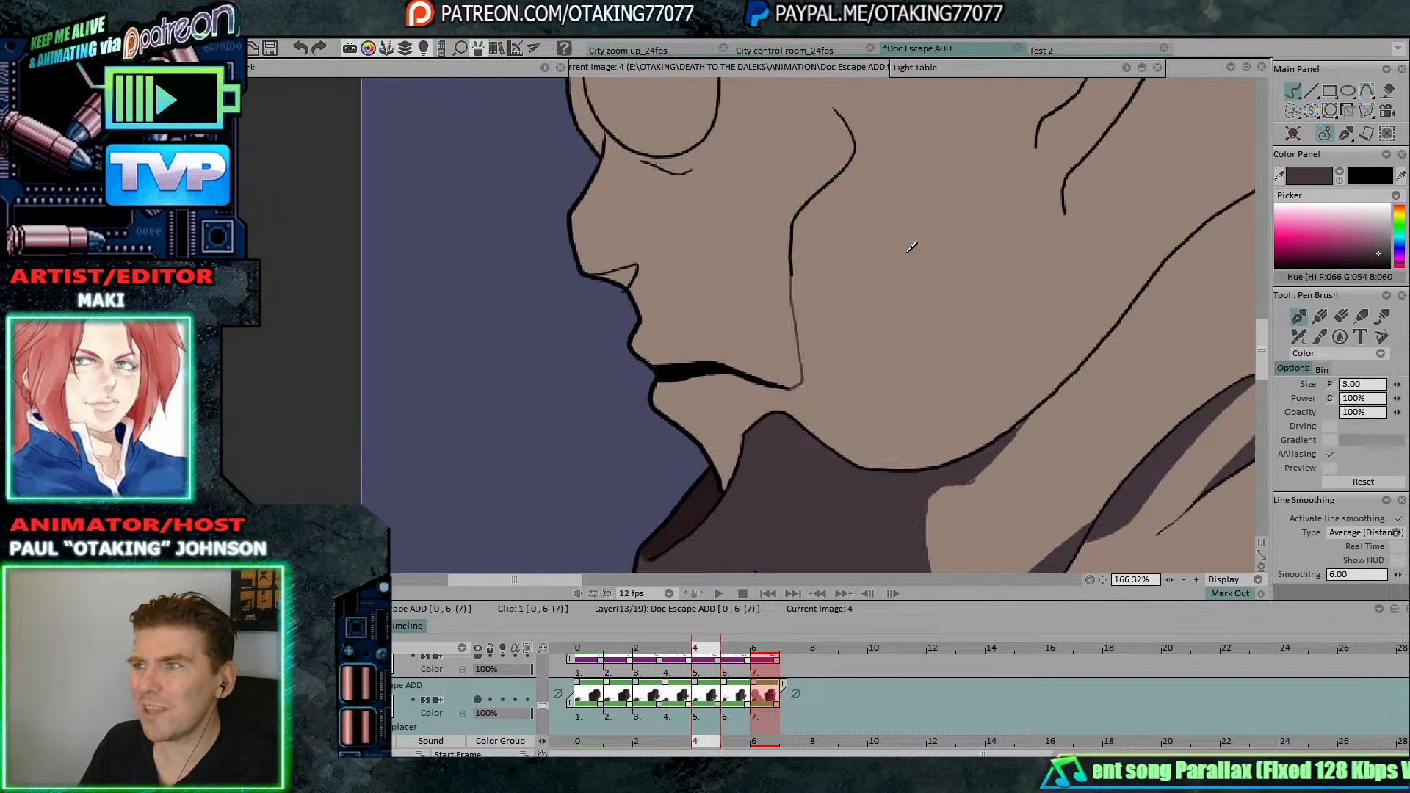
Draw the outer edge of the upper cheek shadow on frame 4, from the crease's top end down beside the crease.
key(Right)
key(Left)
key(Right)
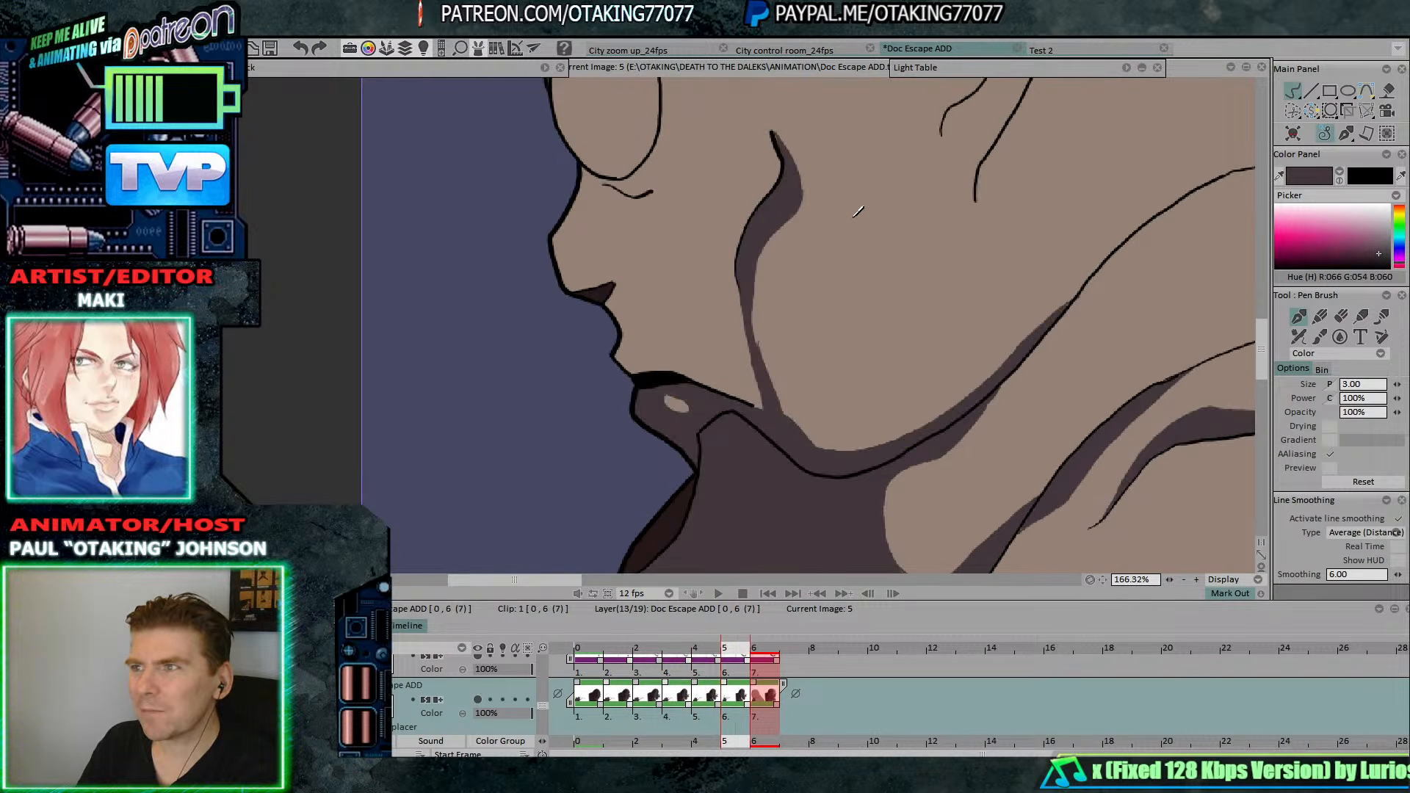
key(Left)
key(Right)
key(Left)
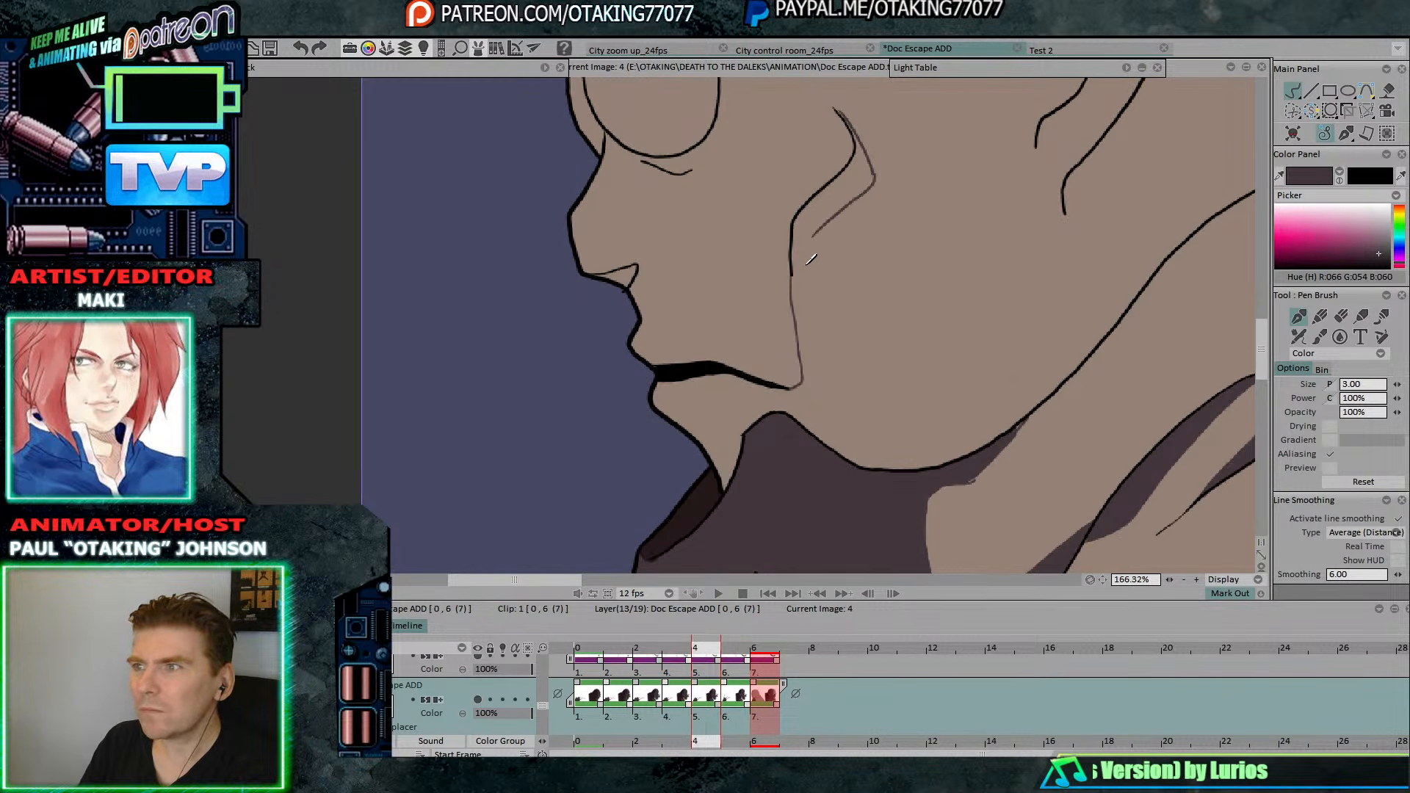
drag(821, 226, 799, 289)
key(Right)
key(Left)
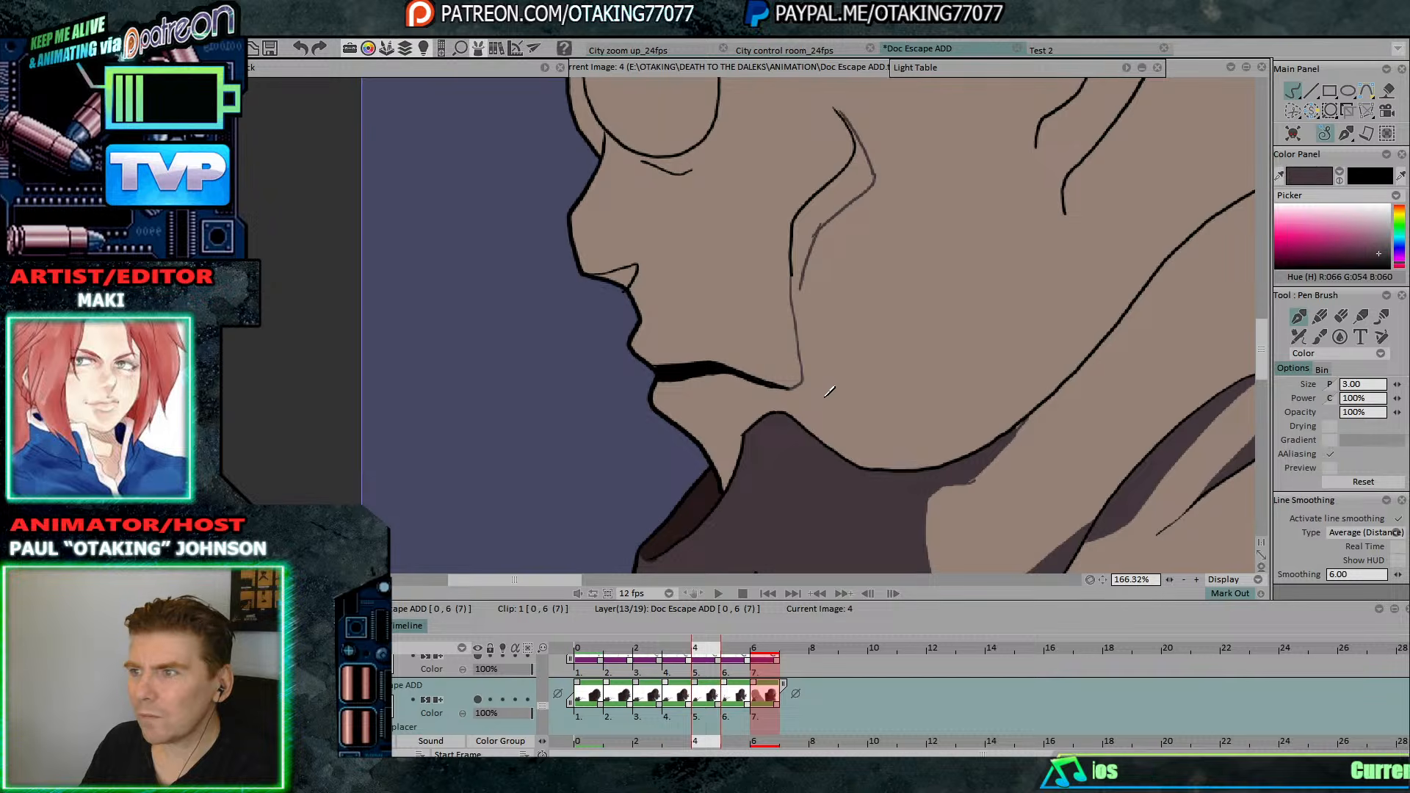
Draw the jaw shadow edge above the jawline on frame 4 and join it to the cheek shadow edge.
key(Right)
key(Left)
mouse_move(821, 394)
mouse_down()
mouse_move(855, 440)
mouse_move(976, 431)
mouse_move(1086, 359)
mouse_up()
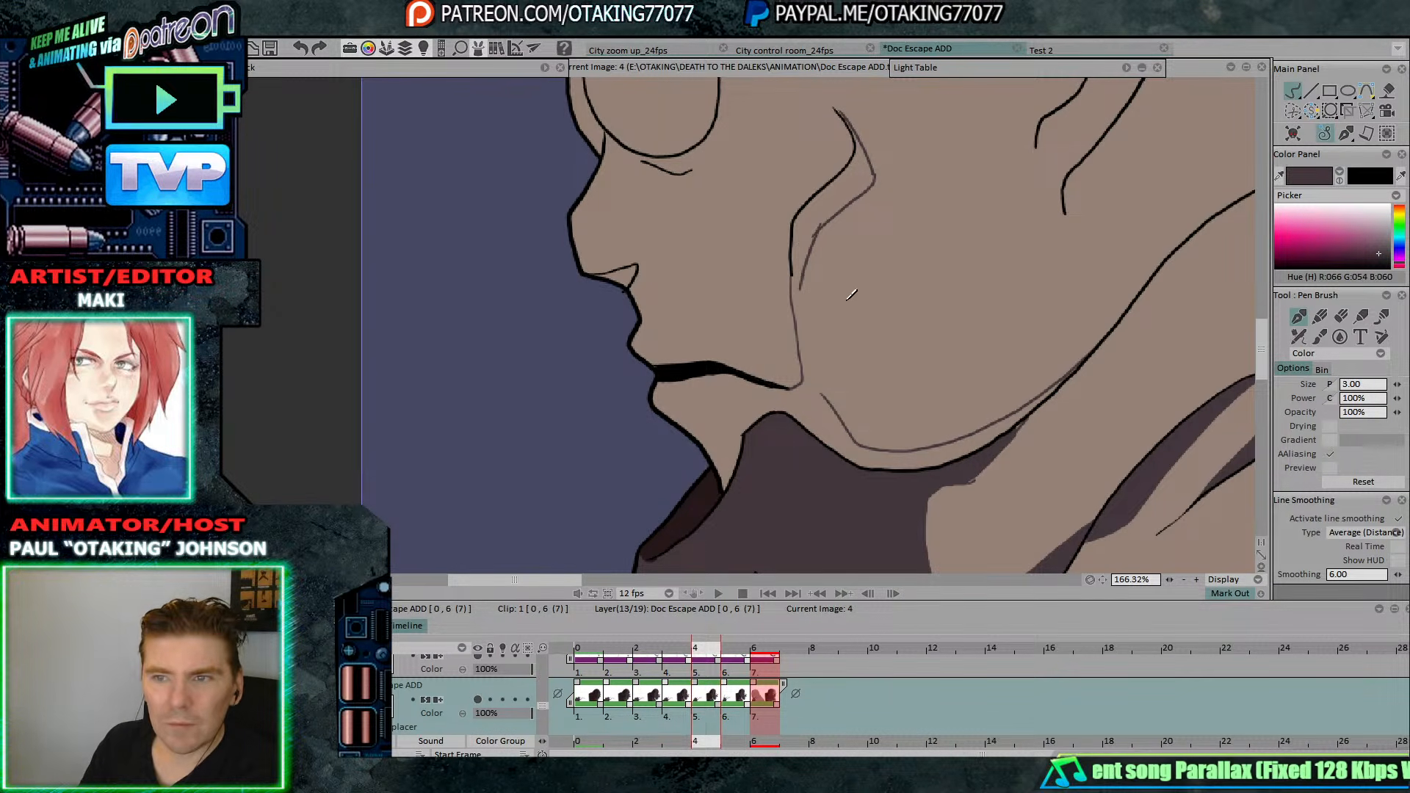
key(Right)
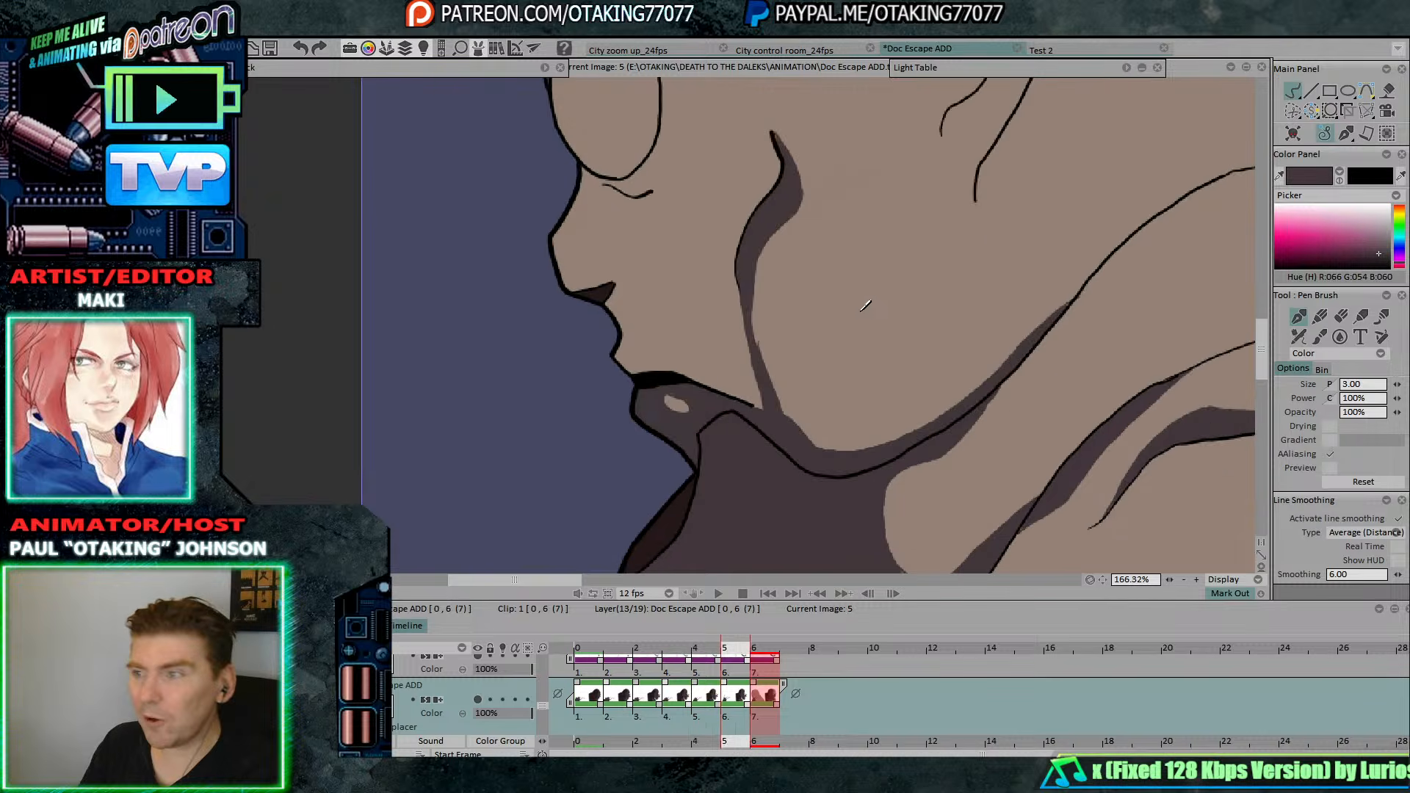
key(Left)
key(Right)
key(Left)
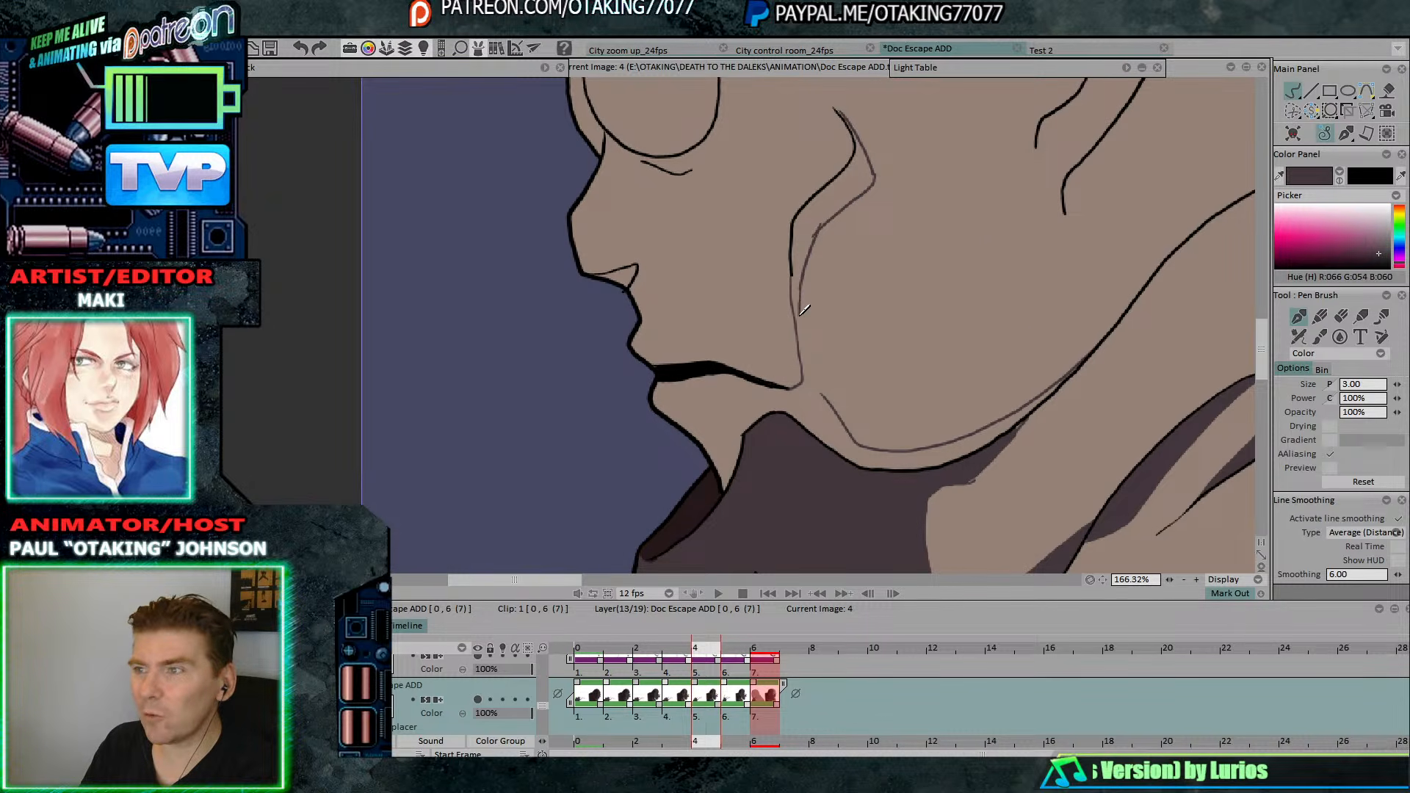
key(Right)
key(Left)
drag(800, 288, 822, 391)
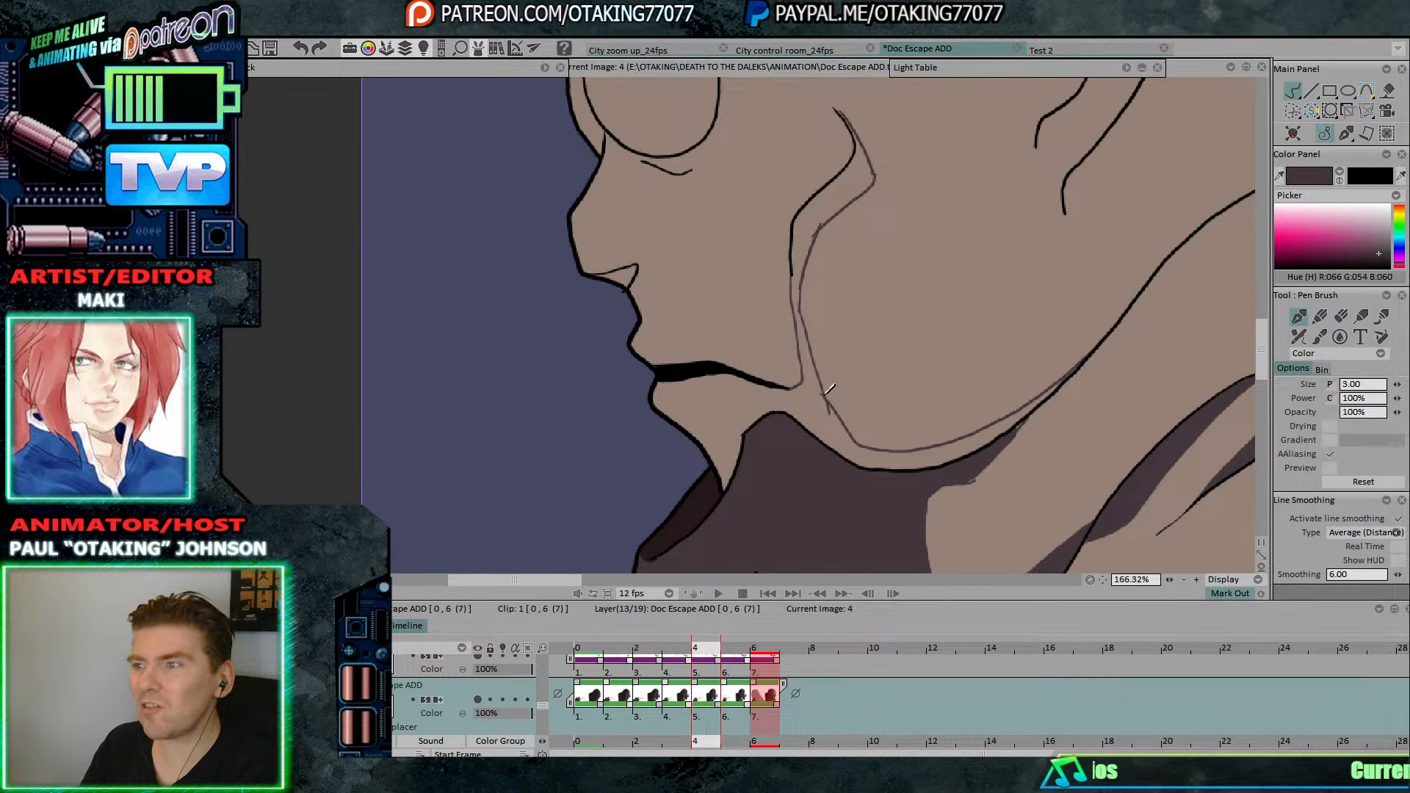
Outline a small oval highlight below the lower lip on frame 4 and fill the surrounding chin, cheek and jaw shadow.
key(Right)
key(Left)
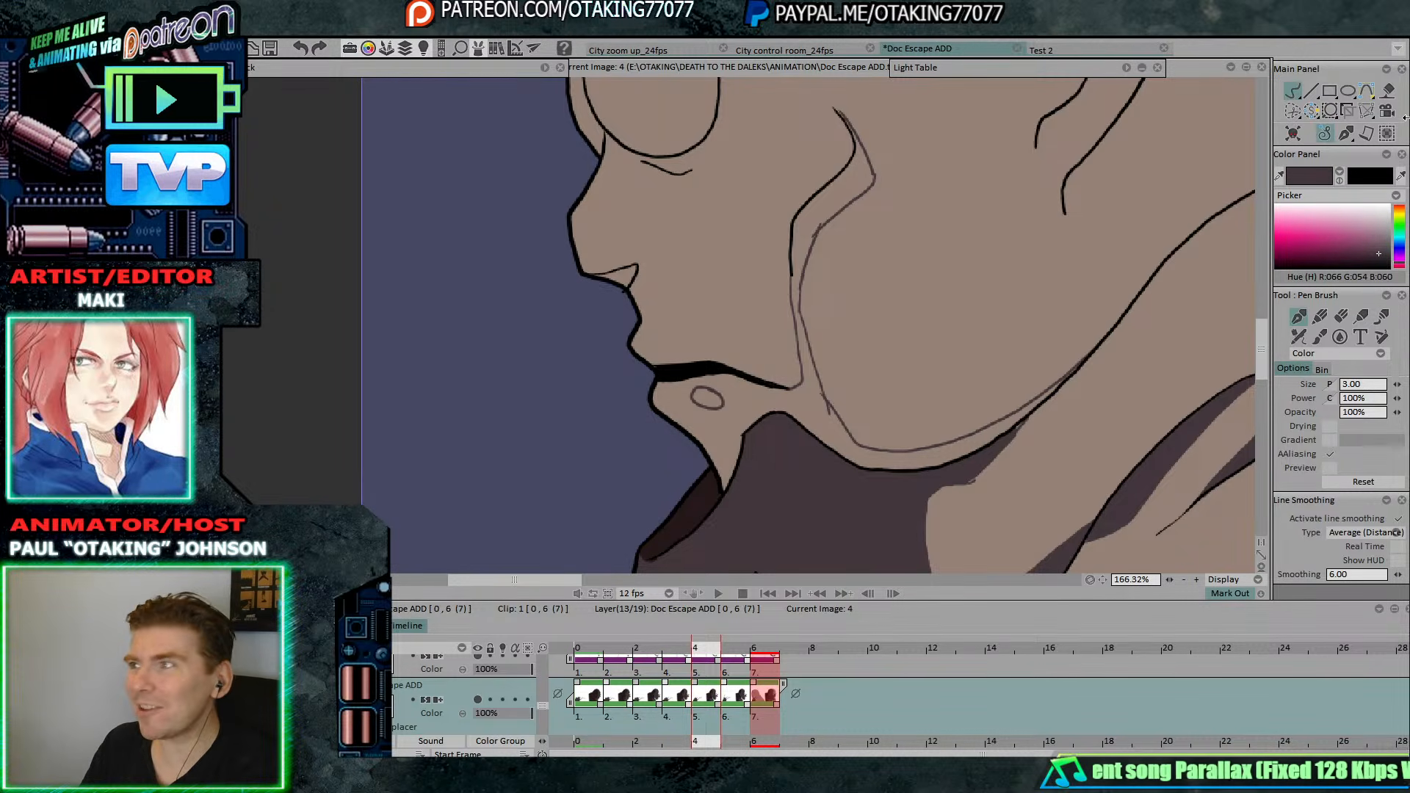
key(f)
click(823, 406)
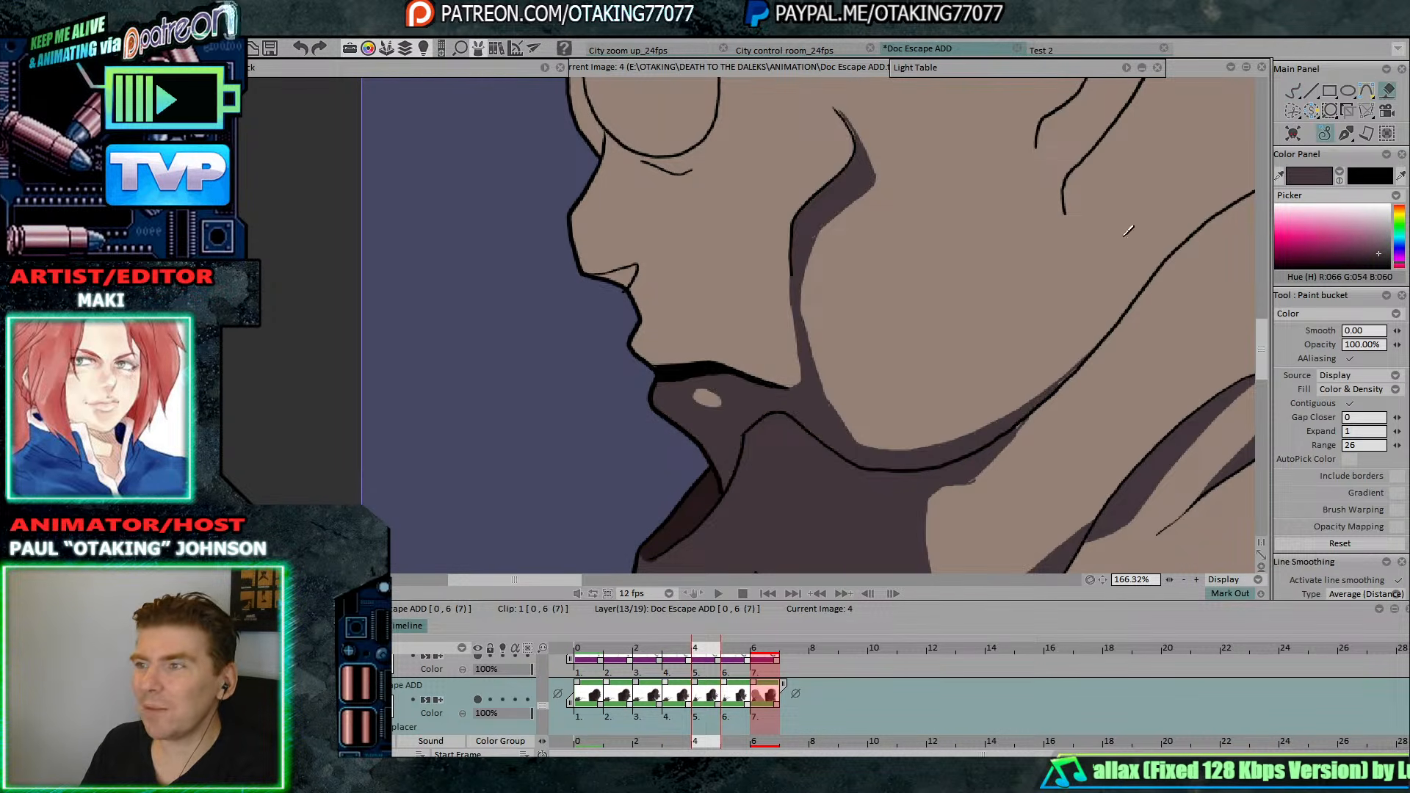
Extend the cheek crease line down toward the mouth corner level on frame 3 with the Pen brush, matching frame 4.
click(1292, 91)
key(Right)
key(Left)
key(Right)
key(Left)
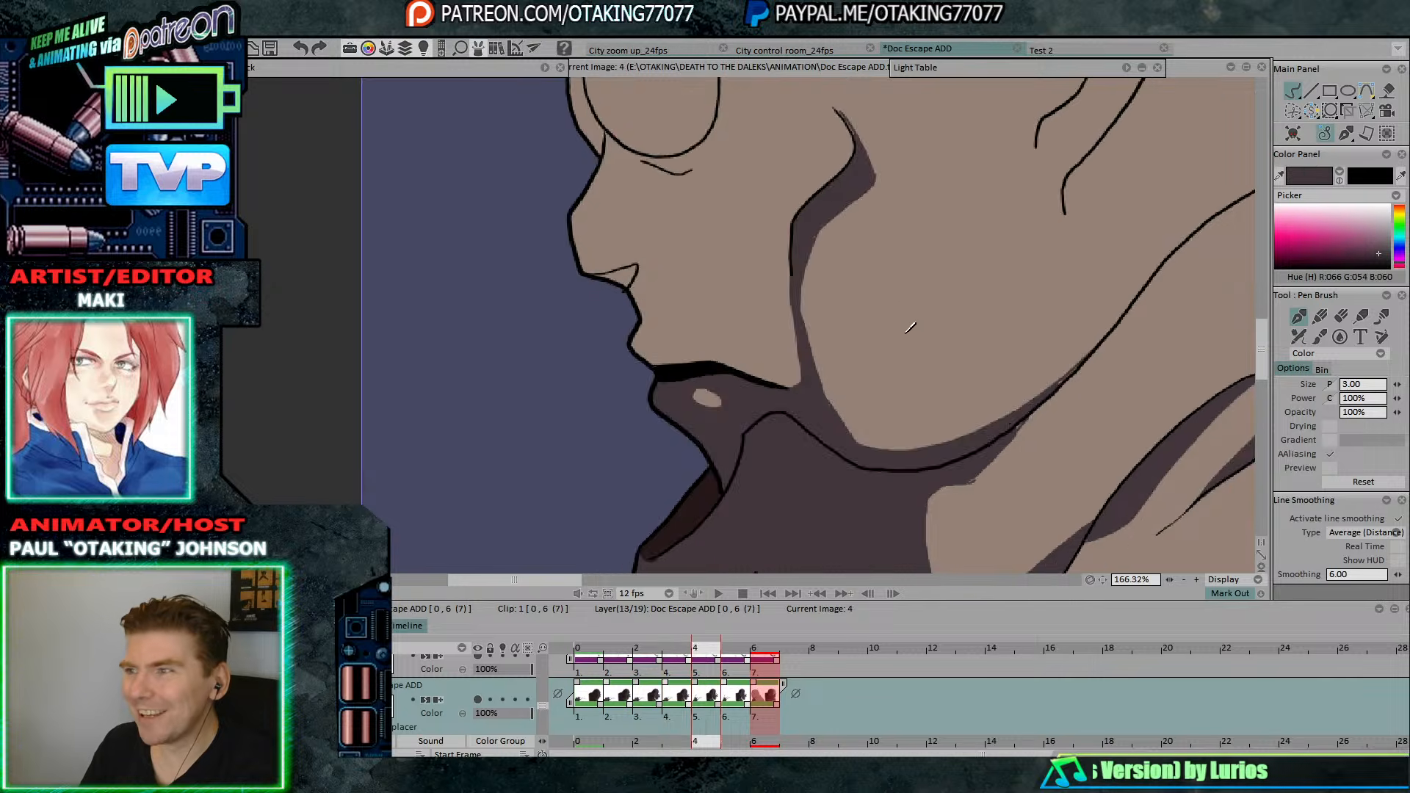
key(Left)
key(Right)
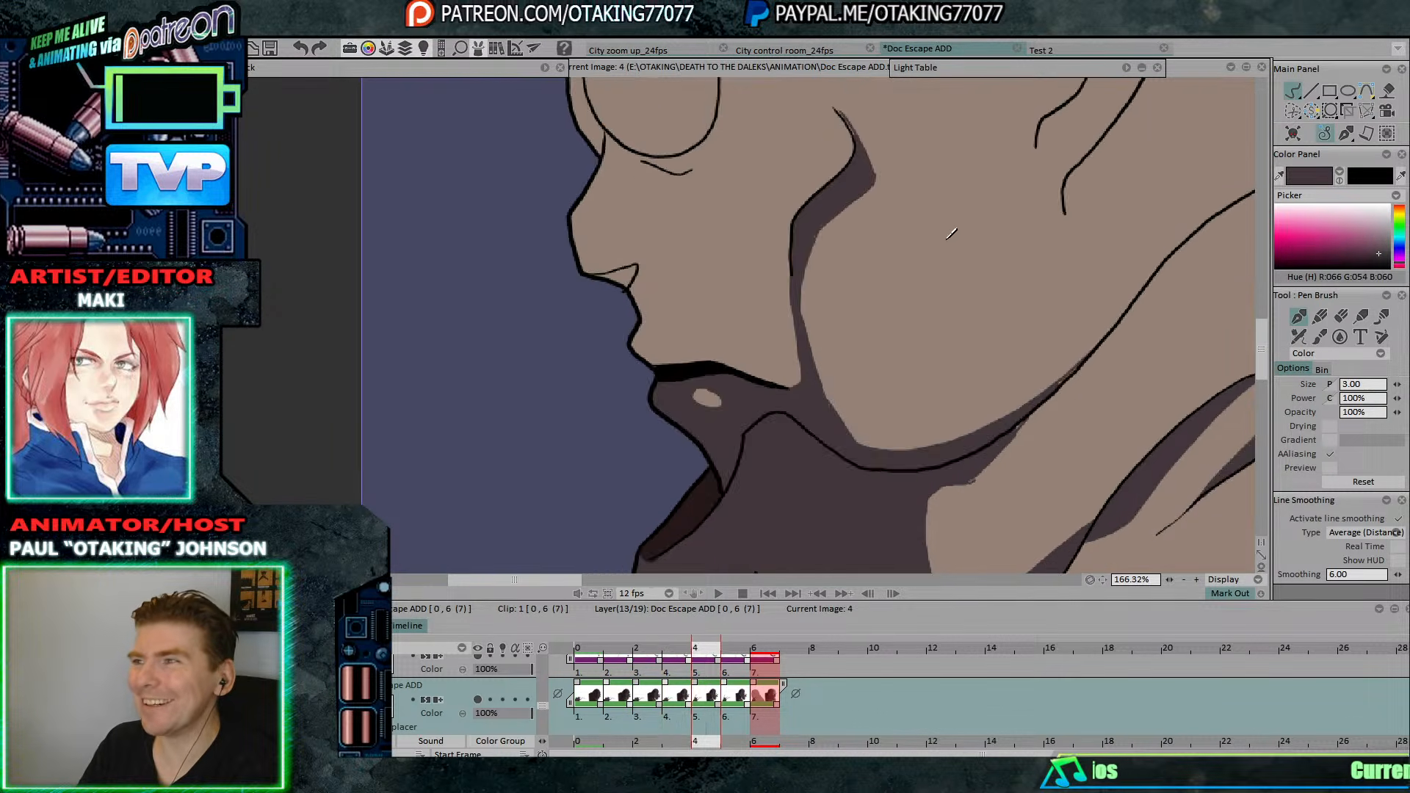
key(Left)
key(Right)
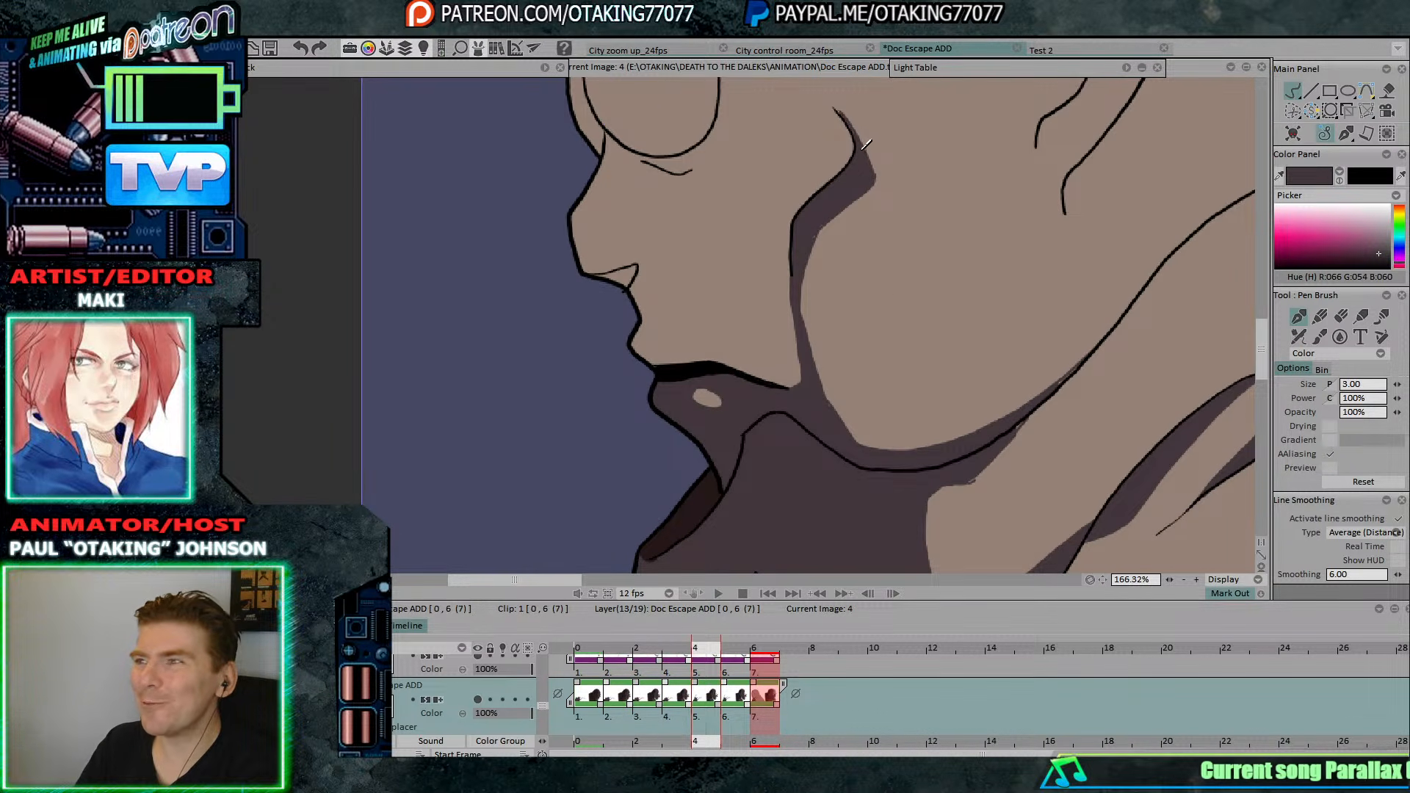
key(Left)
key(Right)
key(Left)
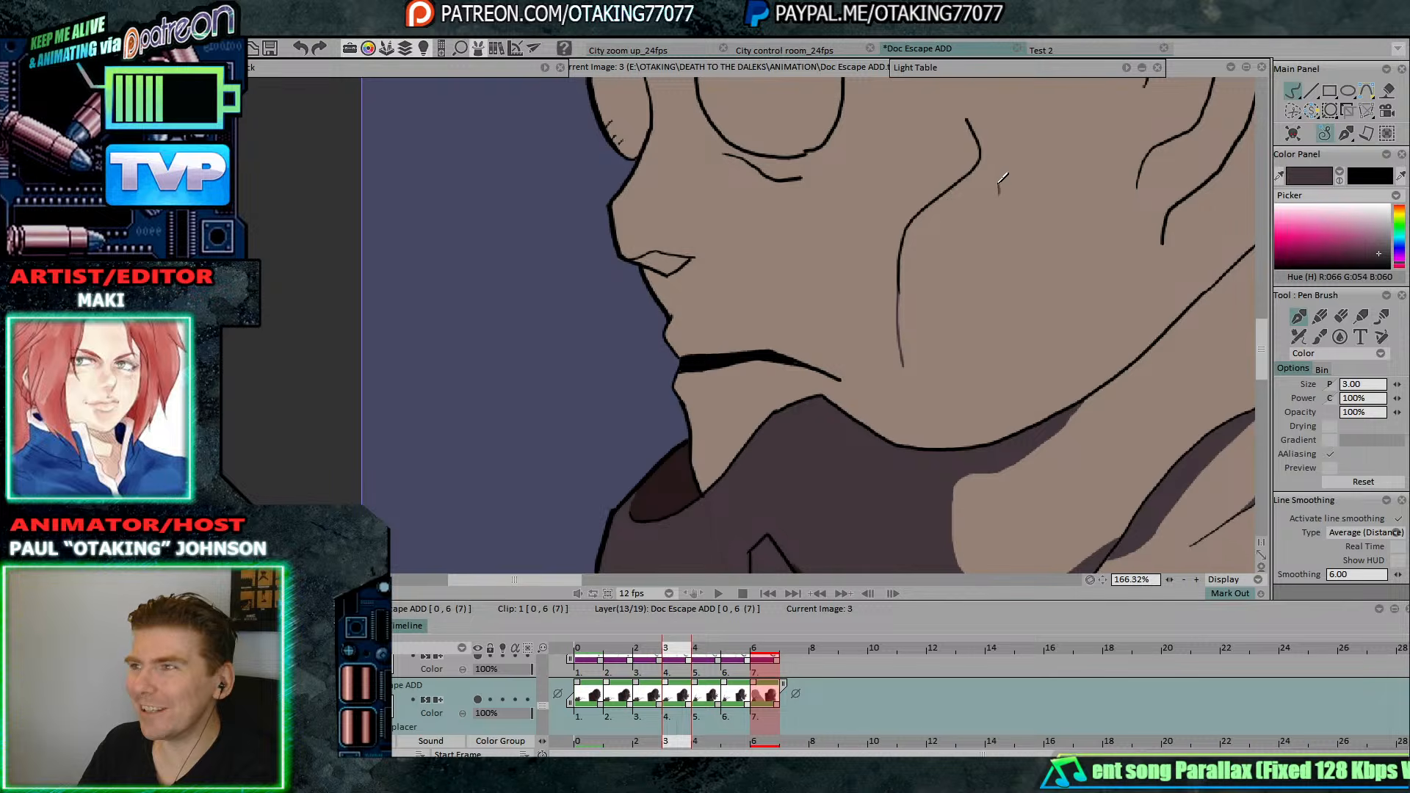
Draw the cheek shadow's outer edge on frame 3, from the crease's top end down and along the jawline.
key(Right)
key(Left)
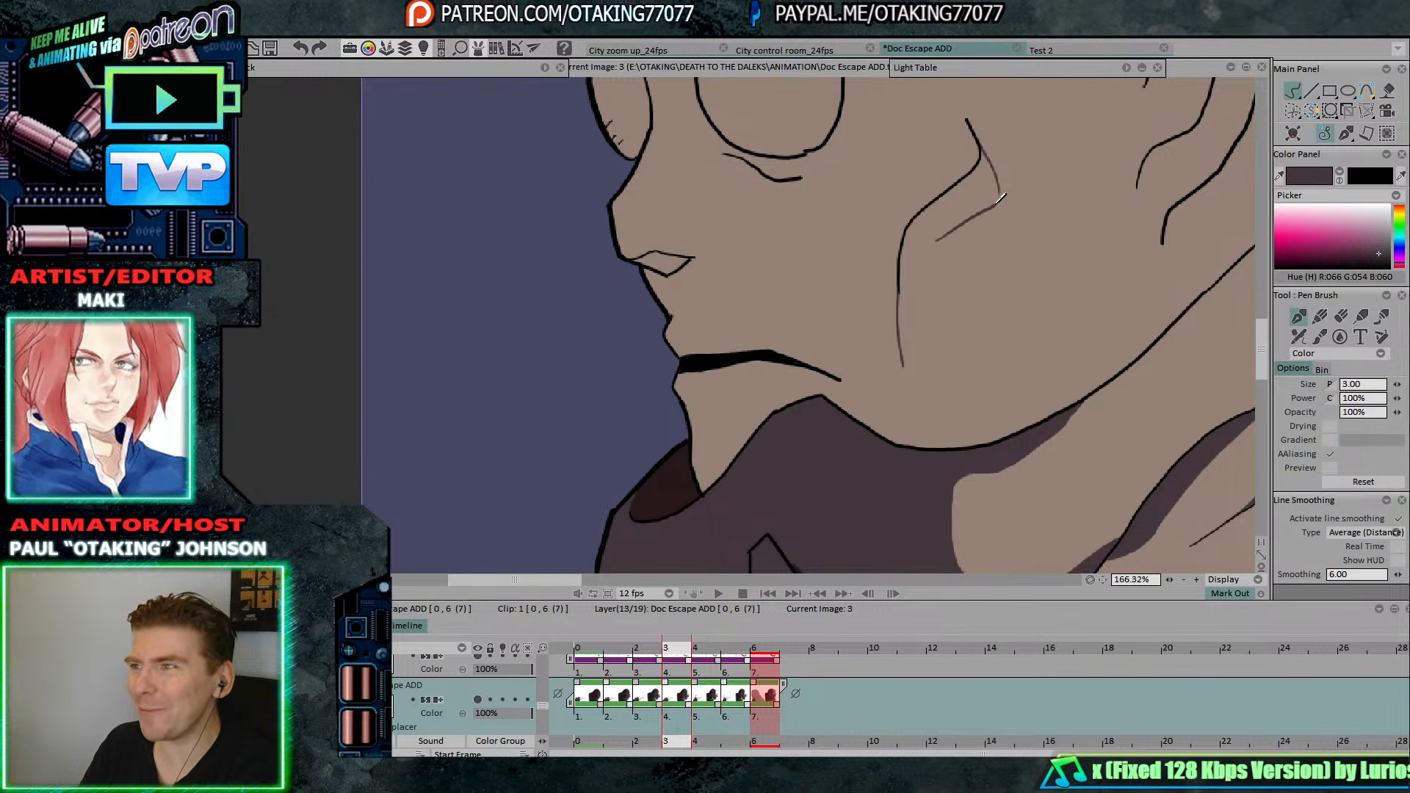
key(Right)
key(Left)
key(Right)
mouse_move(939, 237)
mouse_down()
mouse_move(913, 320)
mouse_move(934, 431)
mouse_move(1005, 424)
mouse_move(1110, 378)
mouse_up()
key(Left)
key(Right)
key(Left)
key(Right)
key(Left)
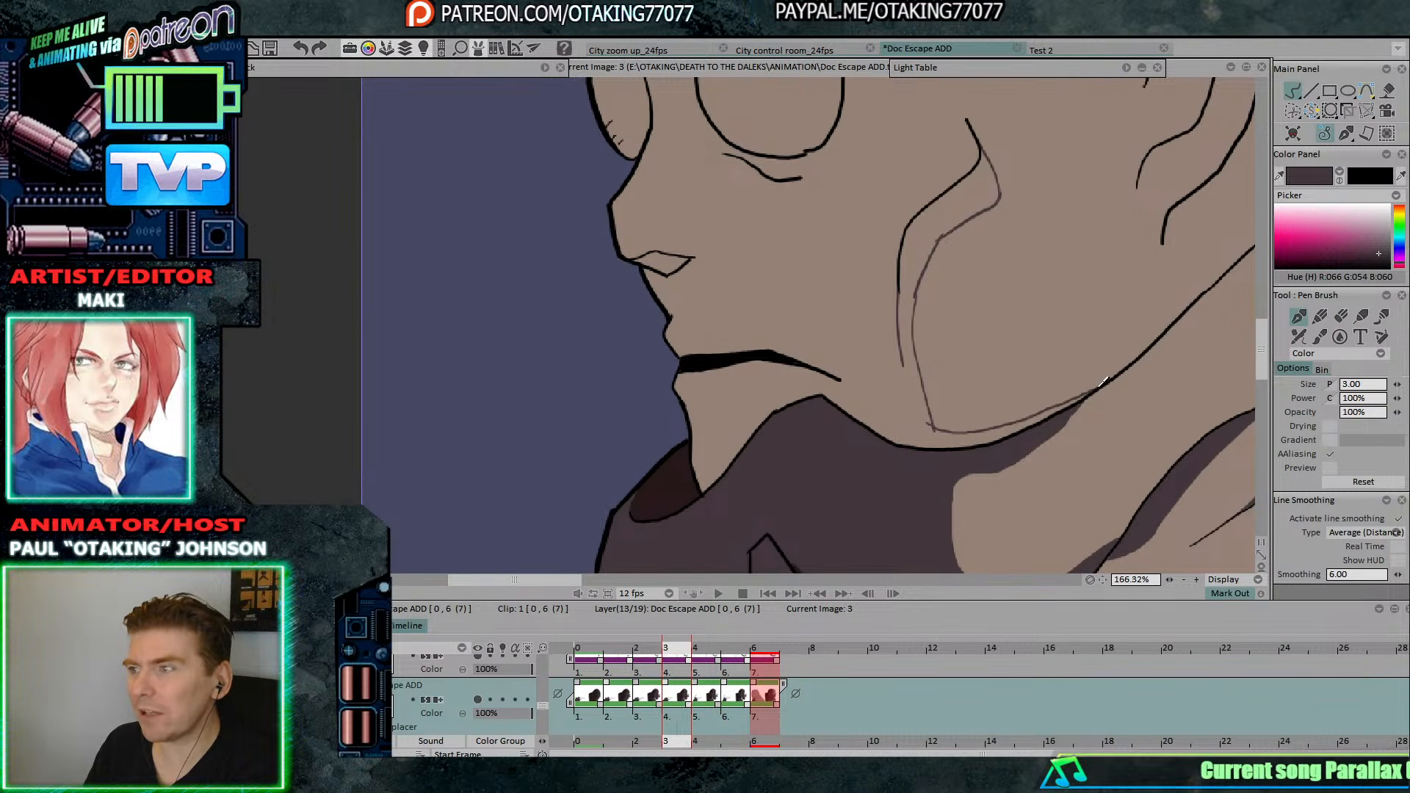
Join the lower end of the cheek crease to the mouth corner on frame 3 with a curved shadow line.
key(Right)
key(Left)
key(Right)
key(Left)
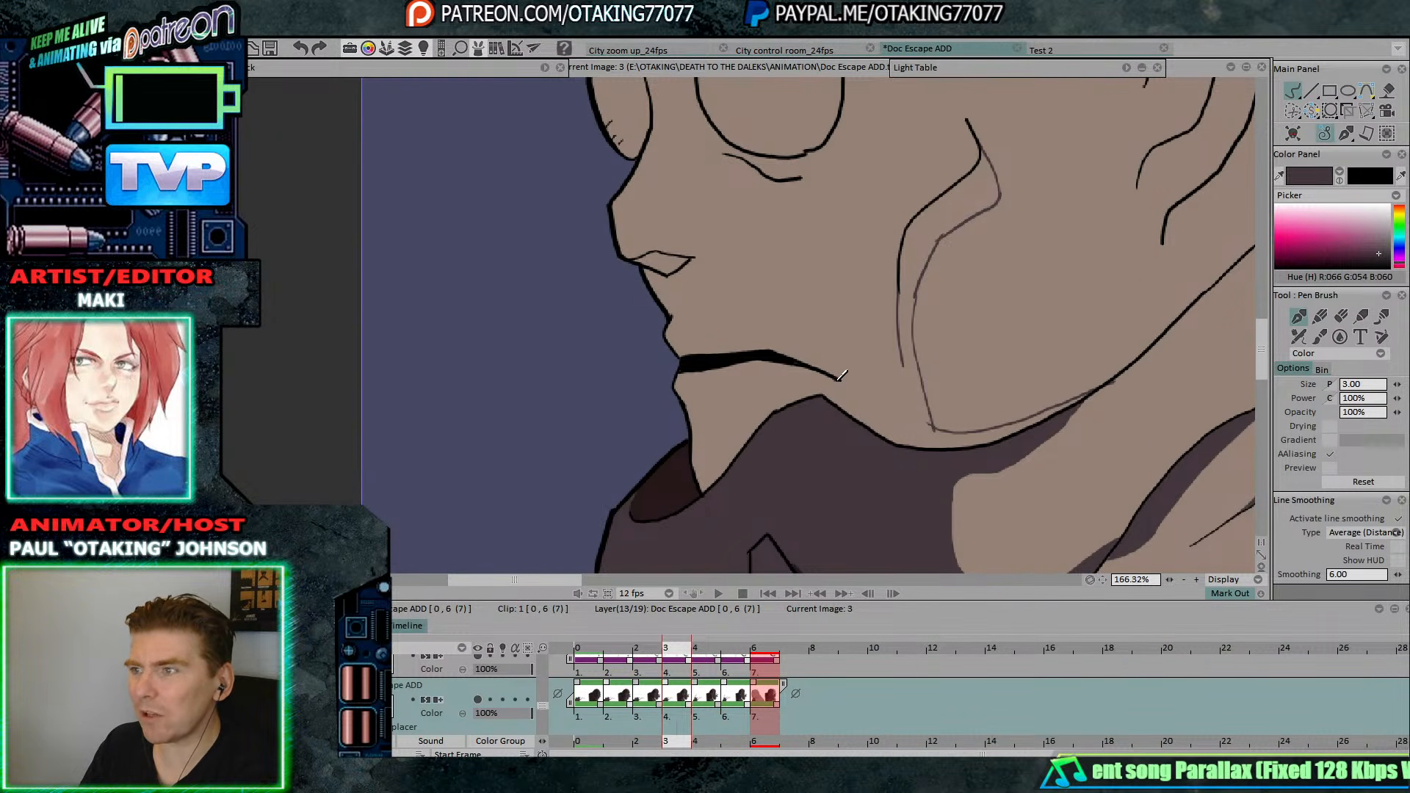
key(Right)
key(Left)
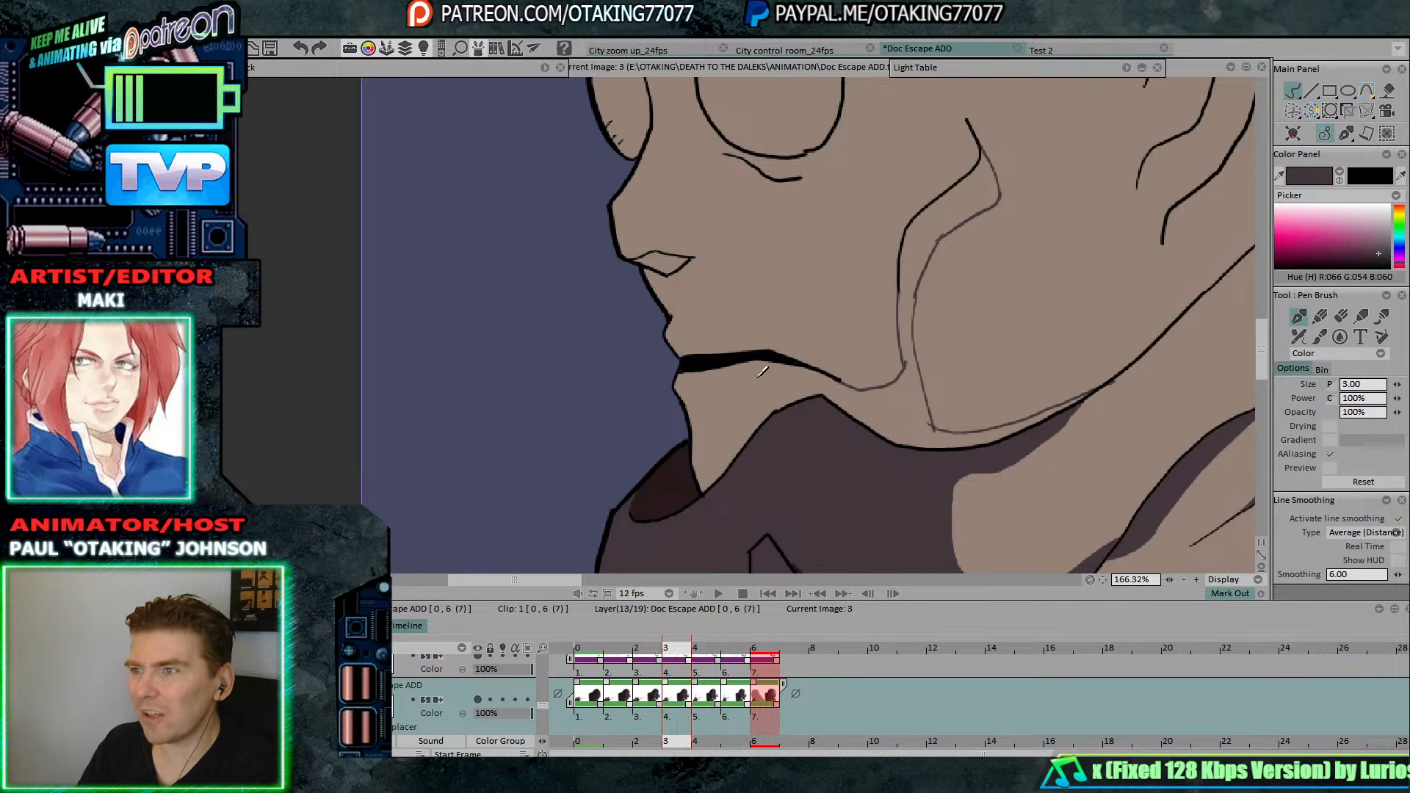
Outline an oval highlight below the lip on frame 3, fill the surrounding face shadow, and compare it with the following frames.
click(1388, 90)
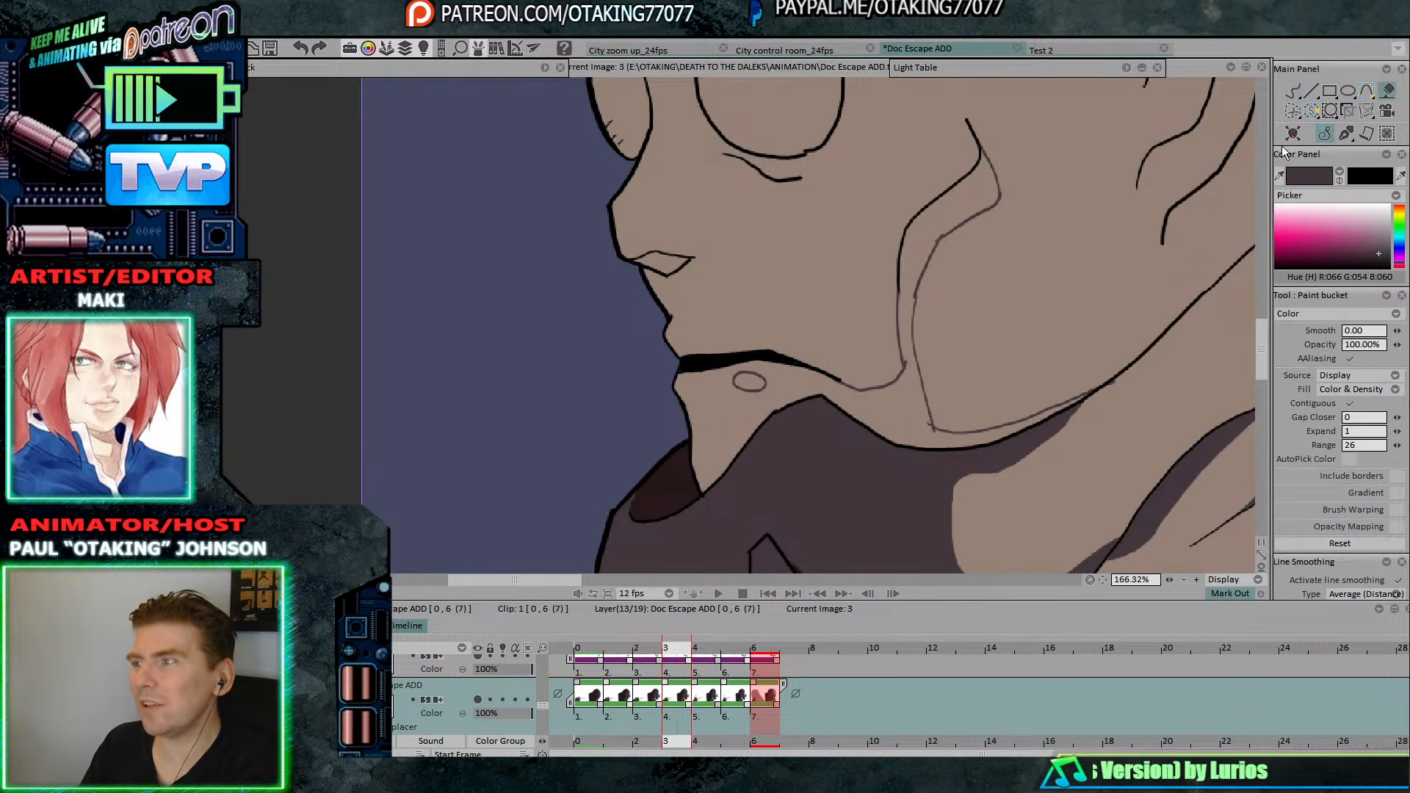
click(898, 374)
click(1292, 91)
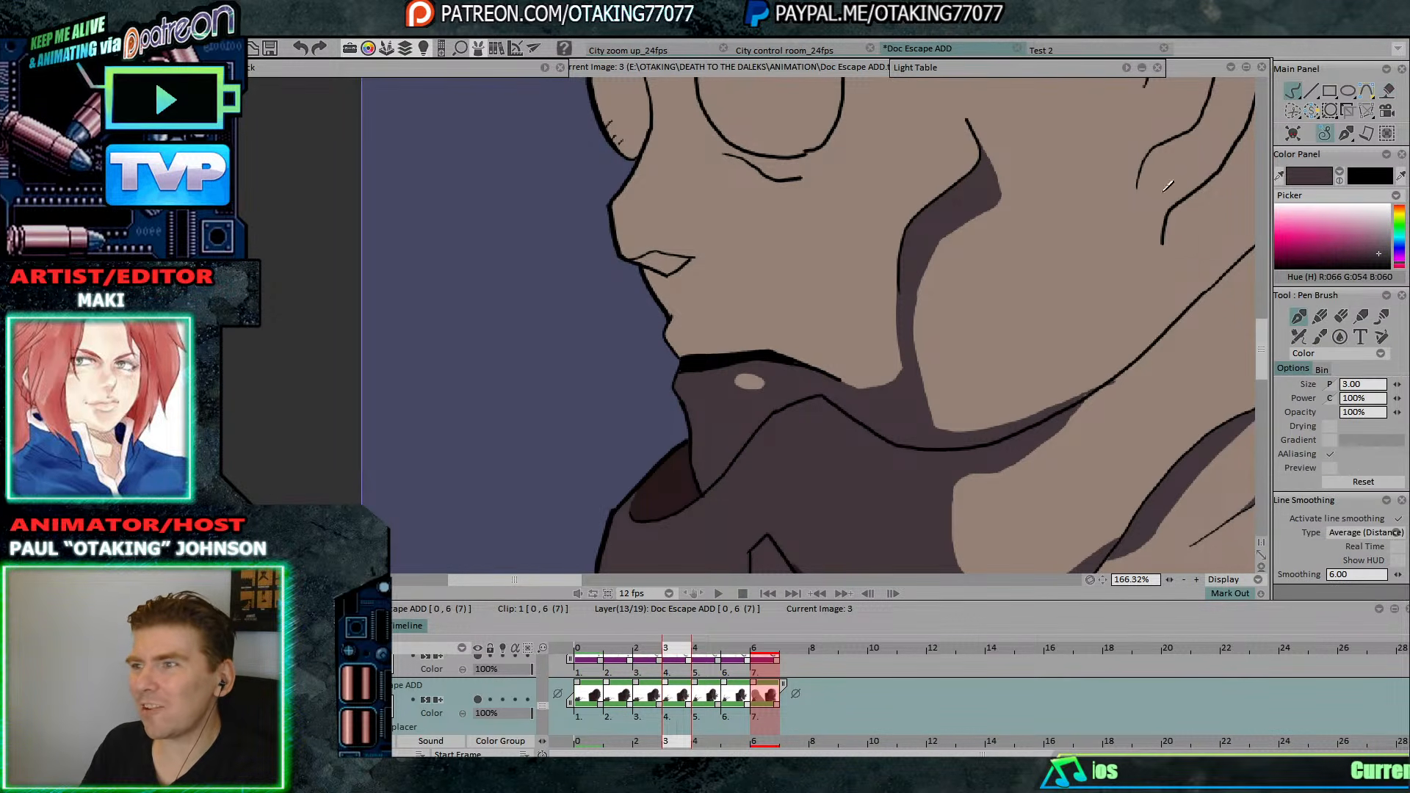
key(Right)
key(Right)
key(Right)
key(Left)
key(Left)
key(Left)
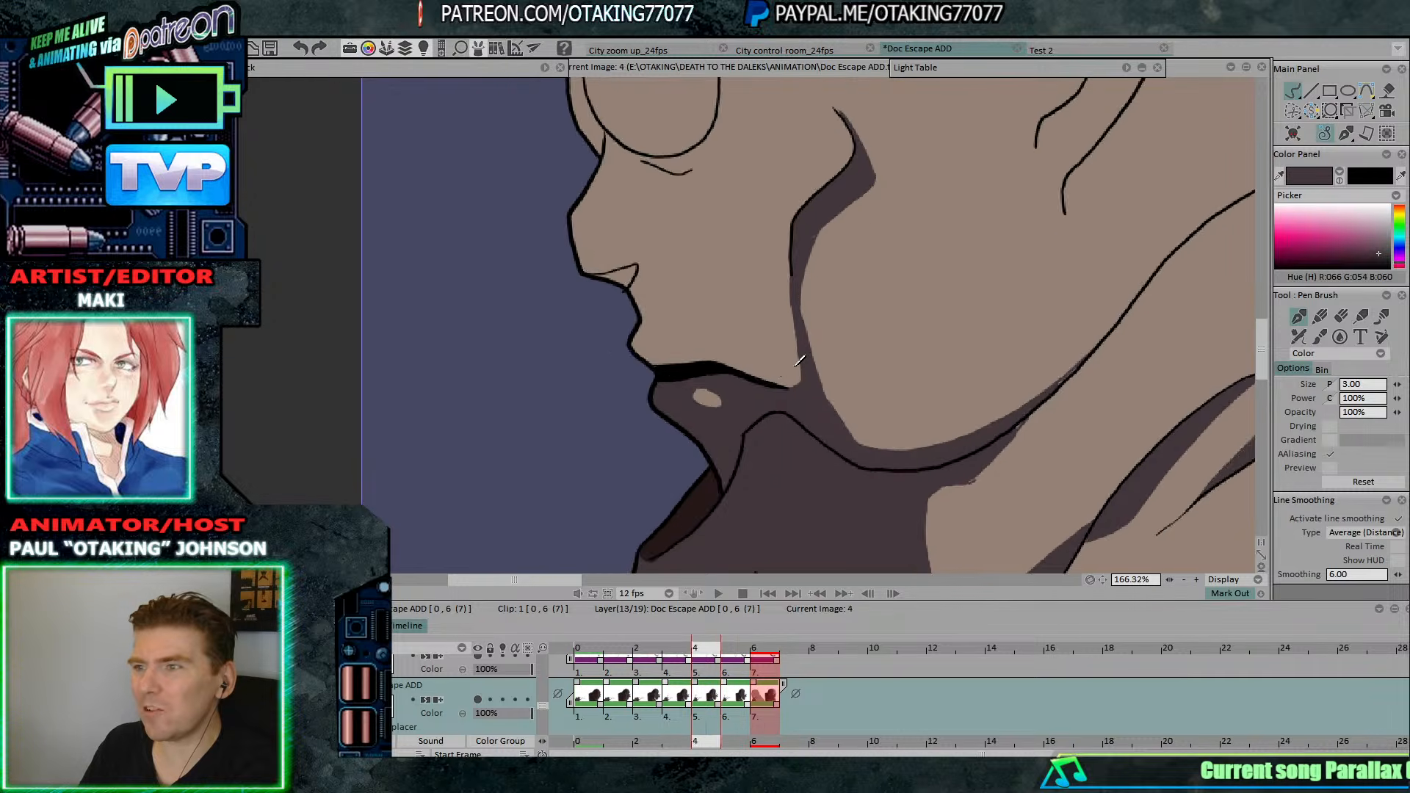
Extend the cheek crease on frame 2 and draw the cheek shadow's outer edge down to the jawline.
key(Left)
key(Right)
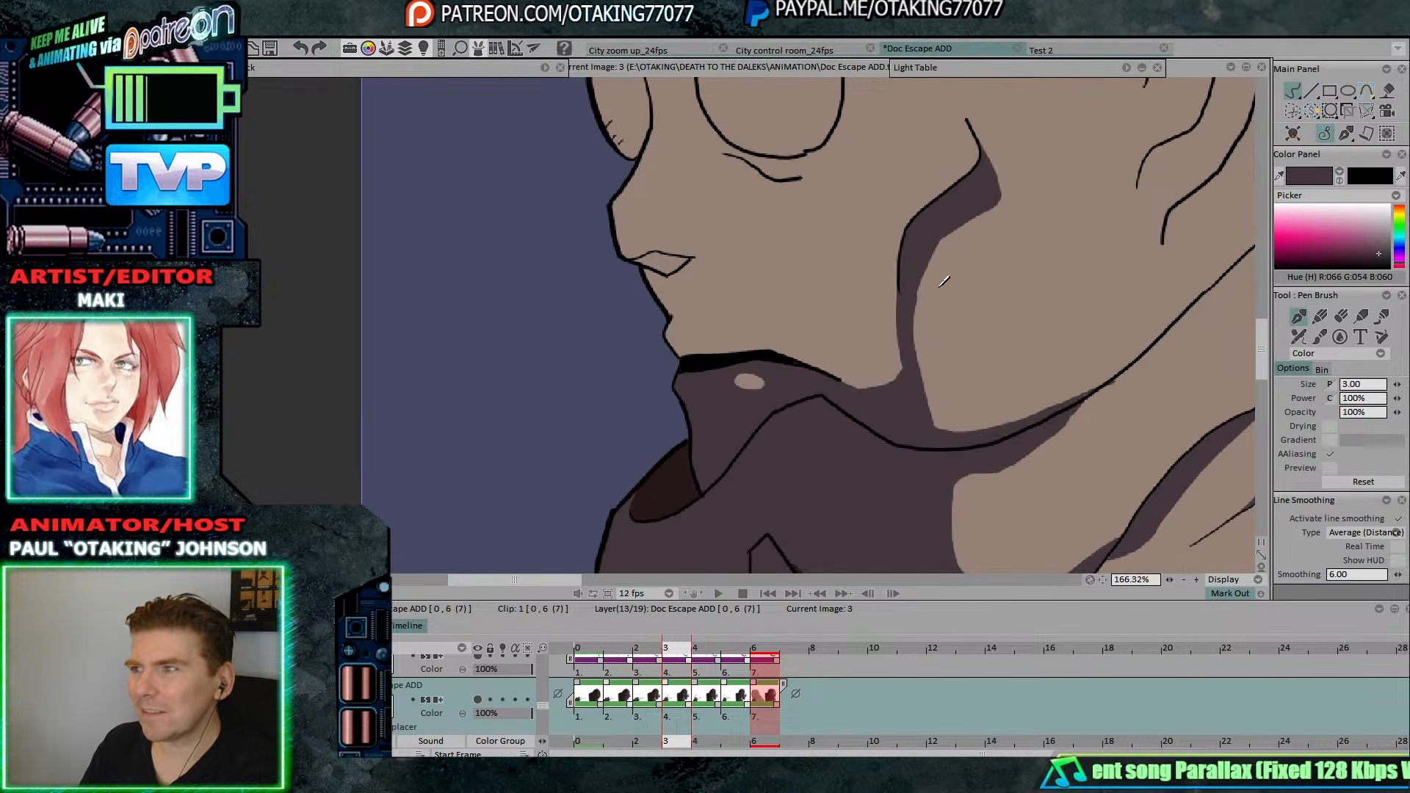
key(Left)
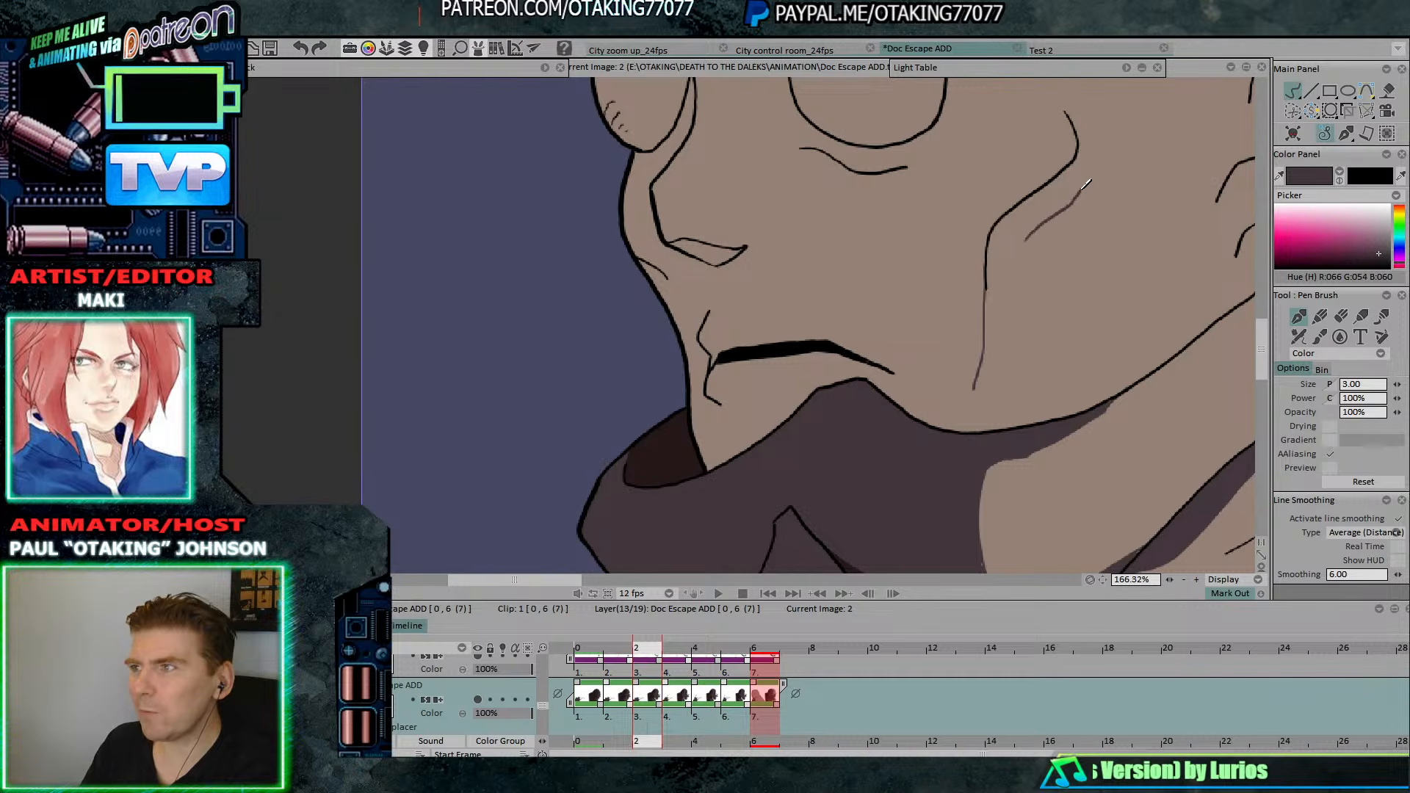
key(Right)
mouse_move(1081, 139)
mouse_down()
mouse_move(1019, 241)
mouse_move(1004, 331)
mouse_up()
key(Left)
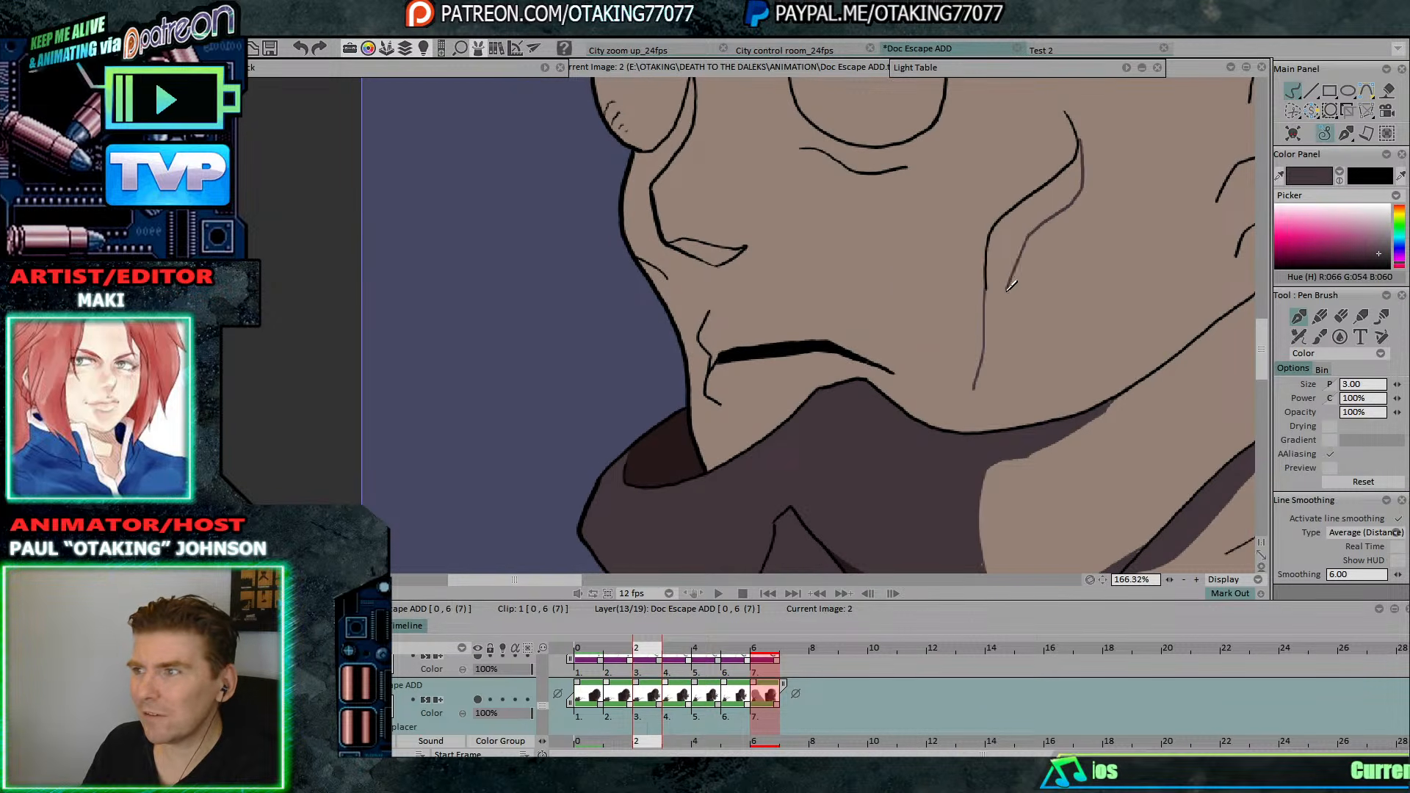
key(Right)
key(Left)
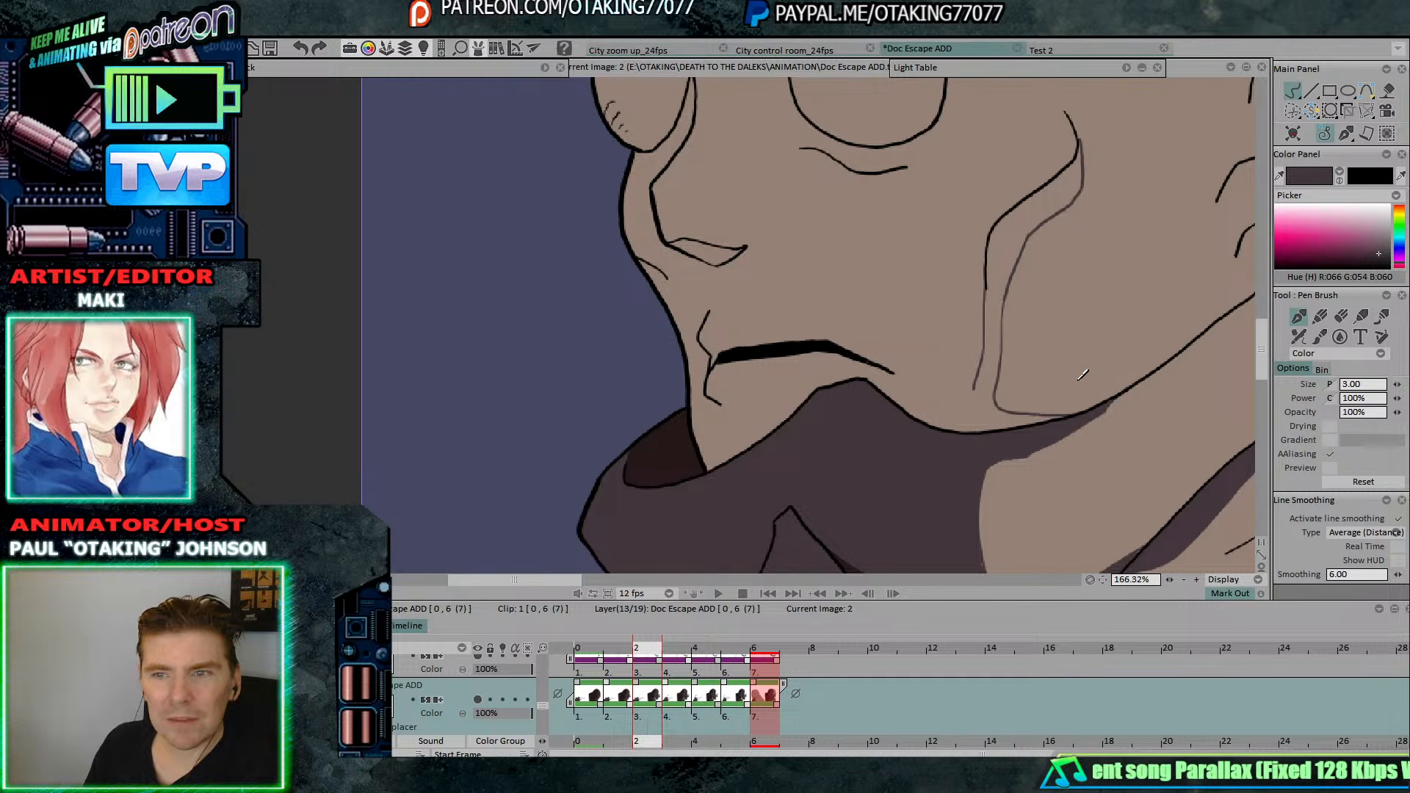
Curve the crease line onto the jawline on frame 2 and fill the enclosed cheek shadow with the Paint bucket.
key(Right)
key(Left)
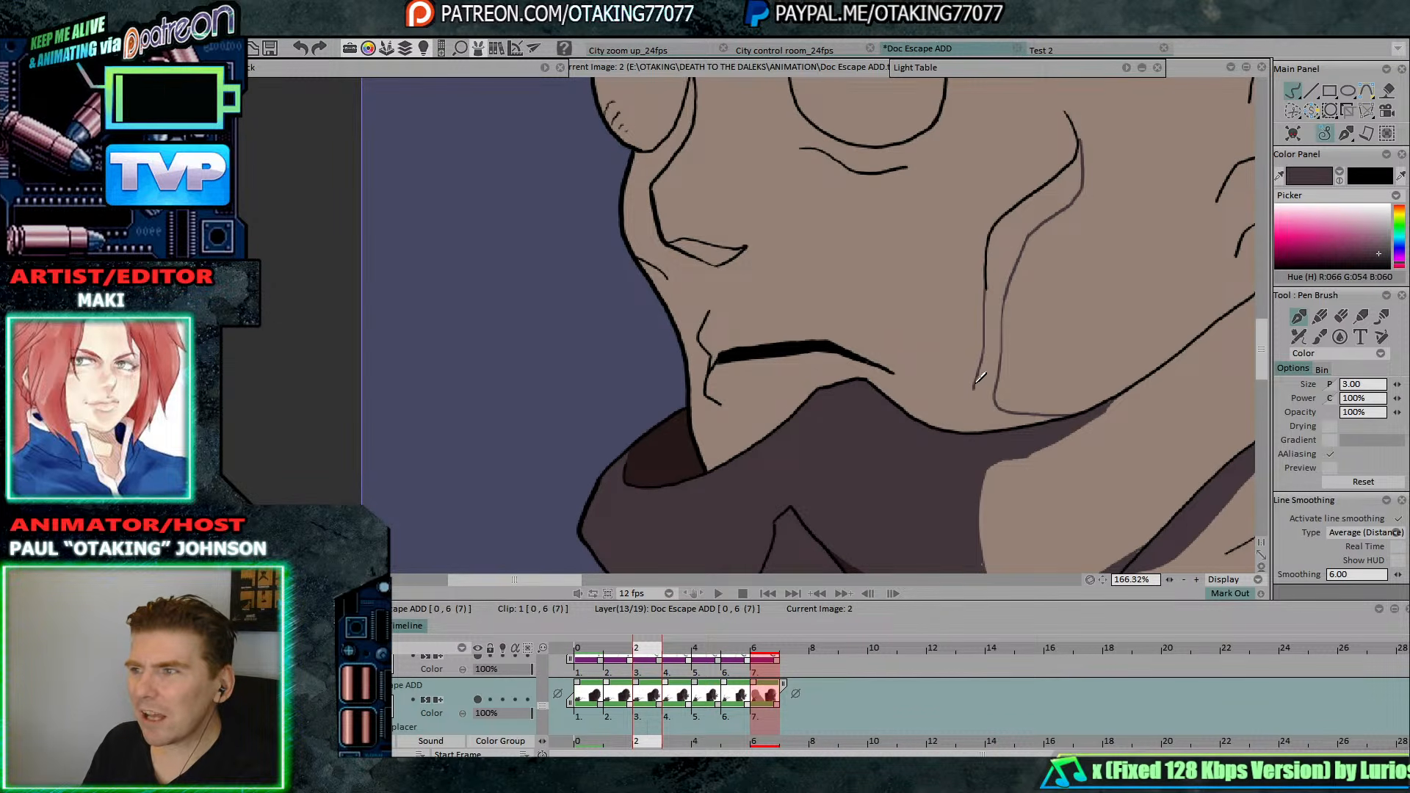
click(1387, 91)
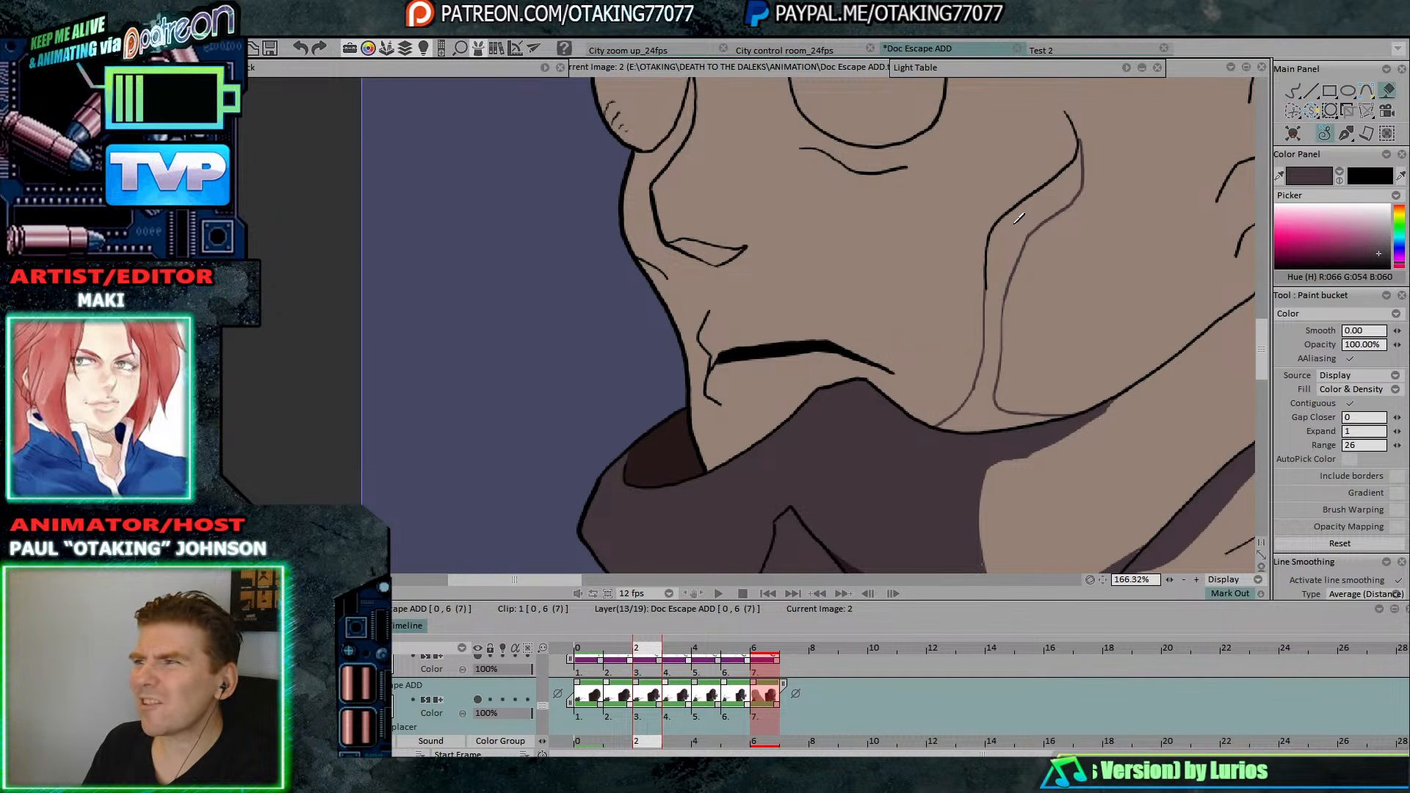
click(1028, 218)
Extend the cheek crease line down toward the jawline on frame 1 with the Pen brush.
click(1292, 92)
key(Left)
key(Right)
key(Left)
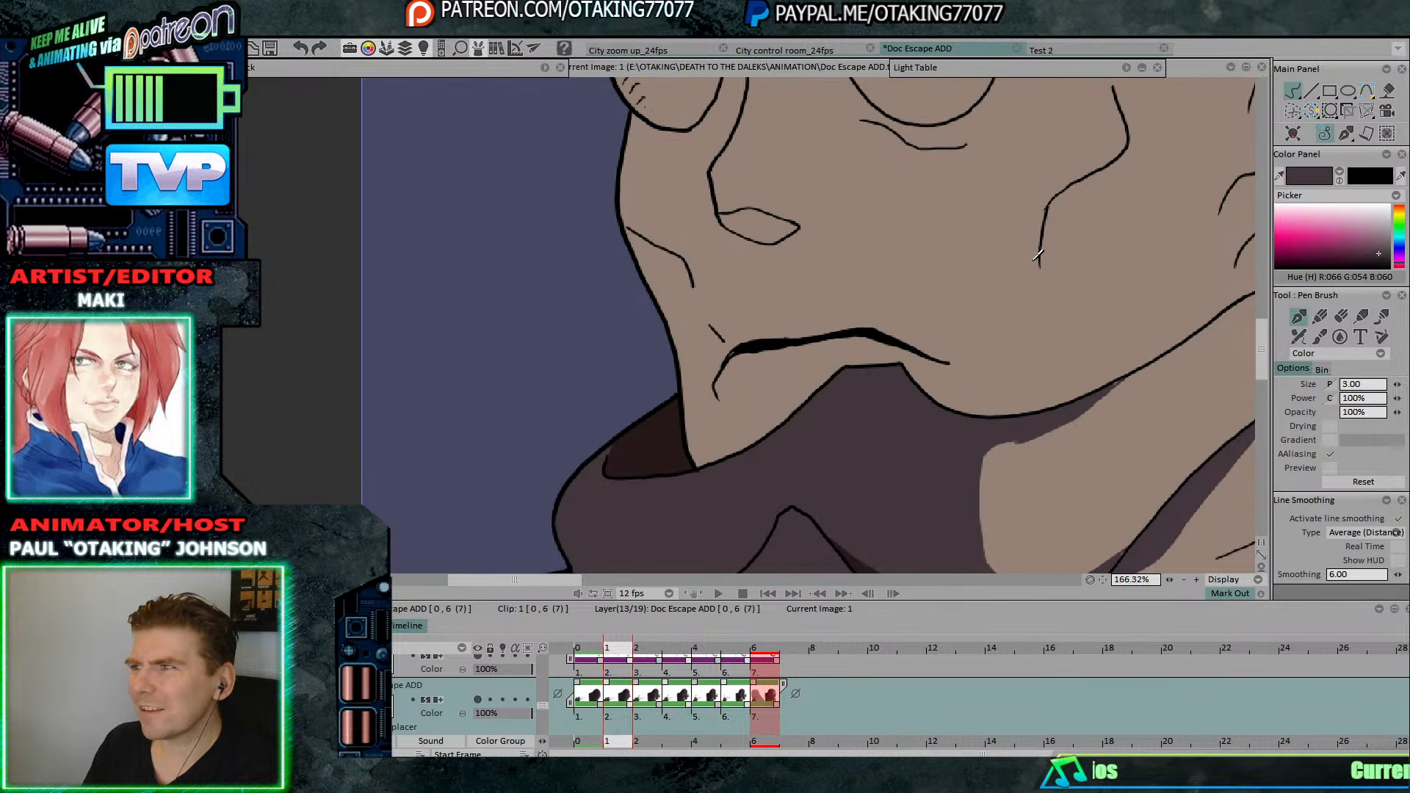
drag(1040, 264, 1022, 375)
Extend the cheek crease line down to the jawline on frame 0 and check it against the neighbouring frames.
key(Left)
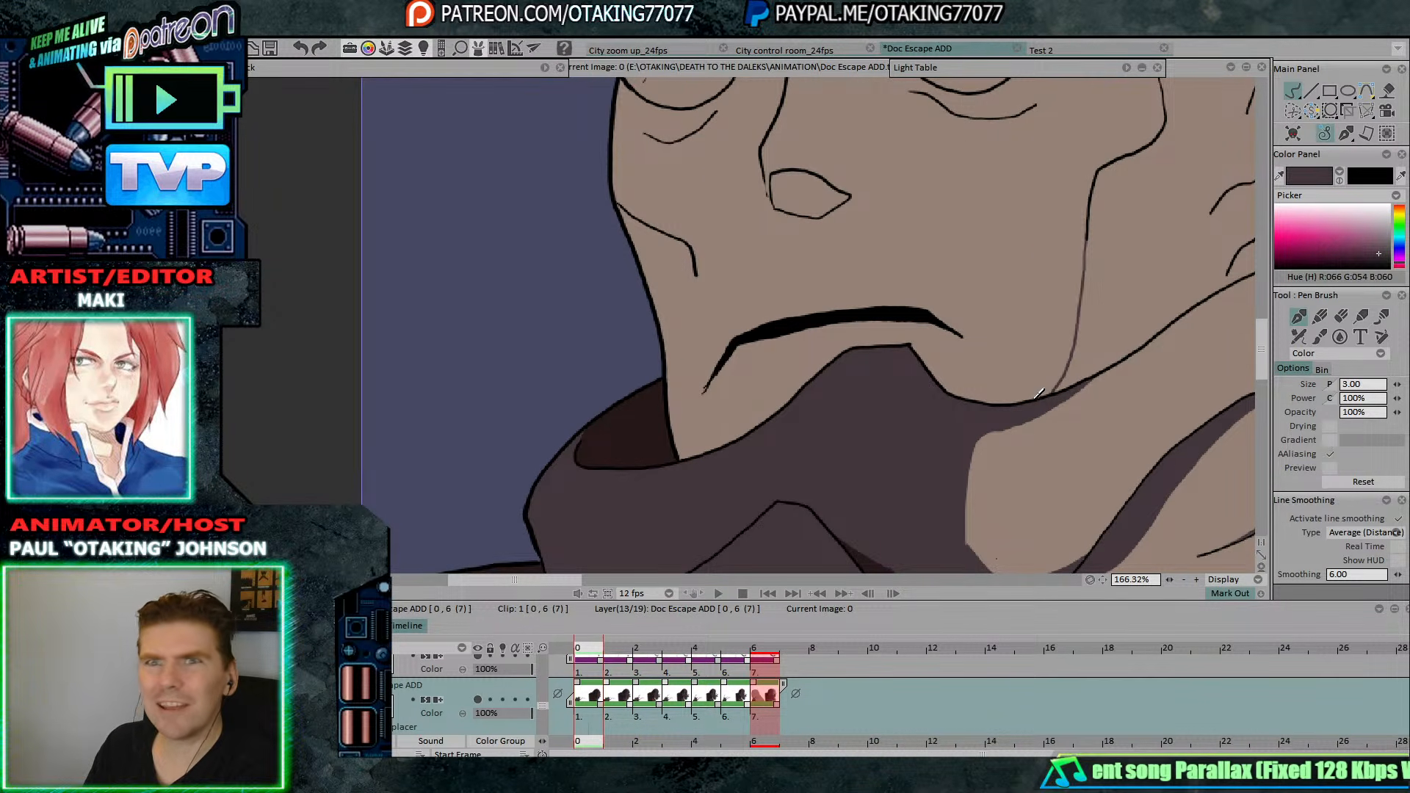
key(Right)
key(Left)
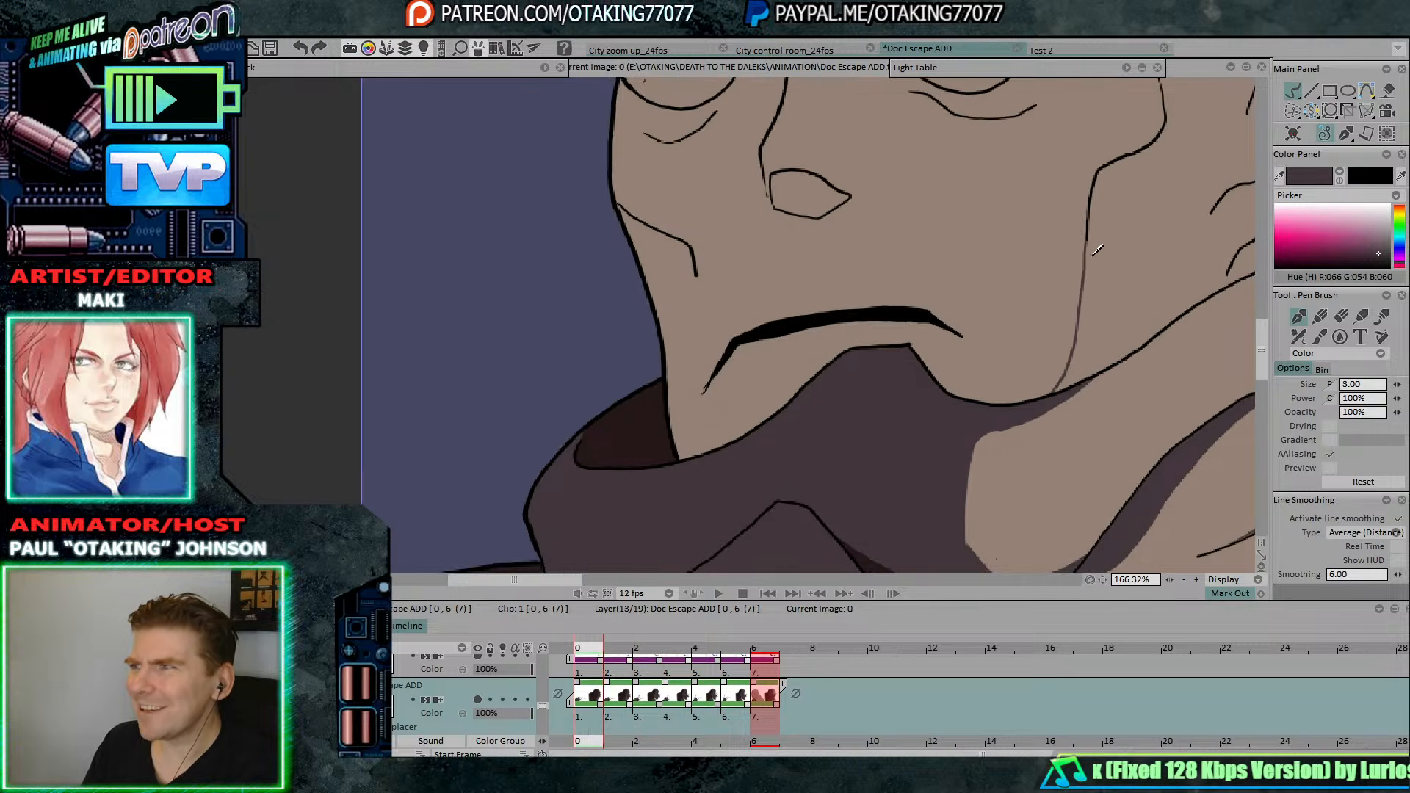
key(Right)
key(Left)
key(Right)
key(Left)
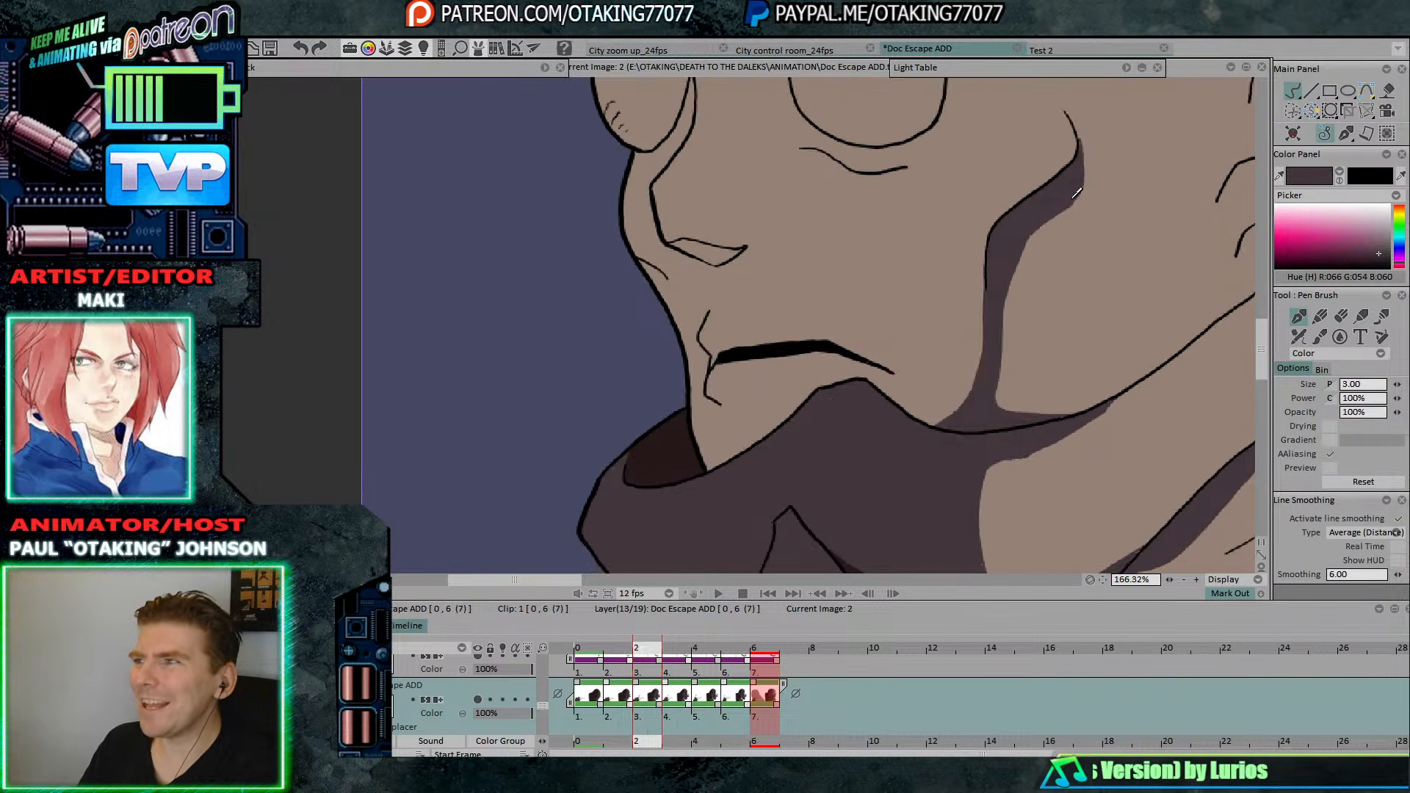
Start the cheek shadow's outer edge with short lines beside the top of the crease on frames 1 and 0.
key(Right)
key(Left)
key(Right)
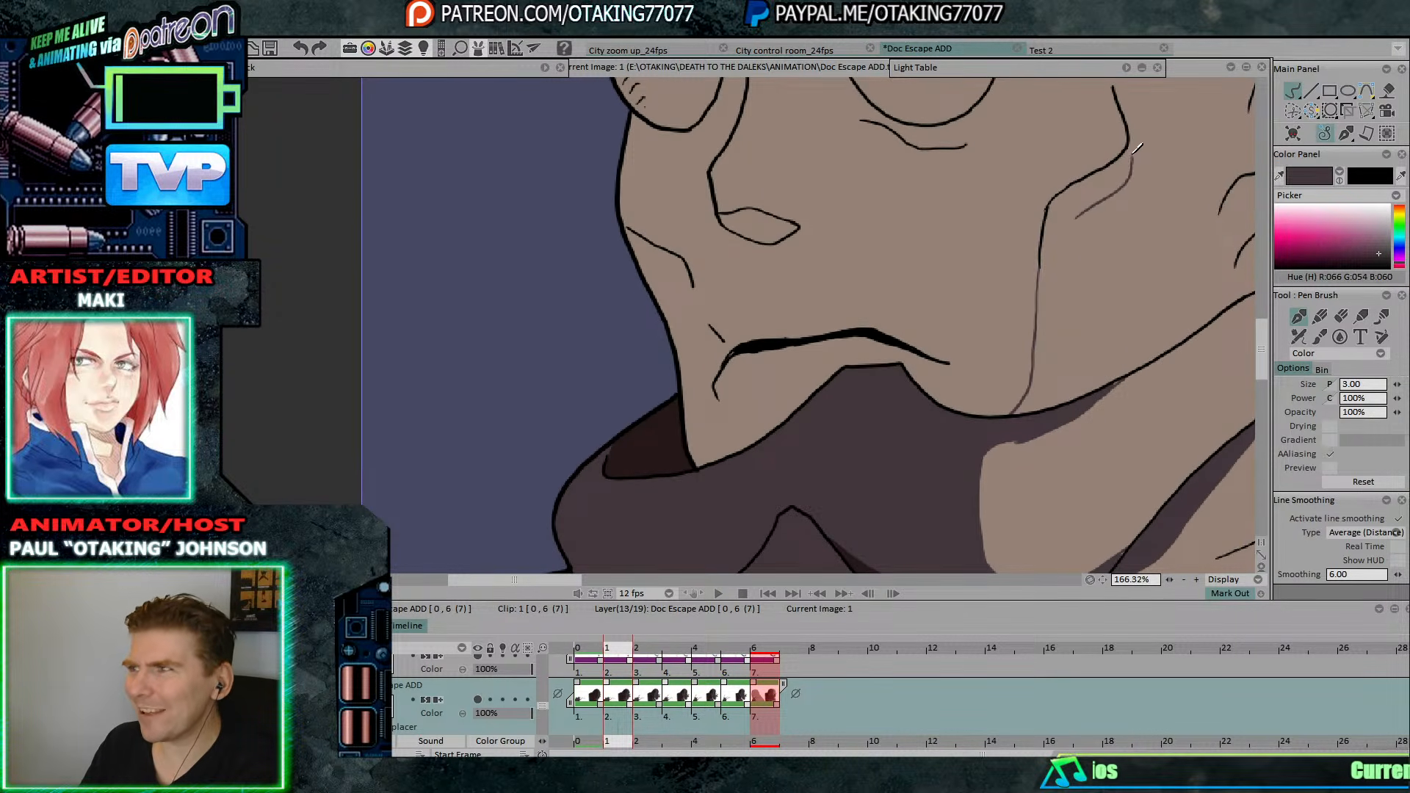
key(Left)
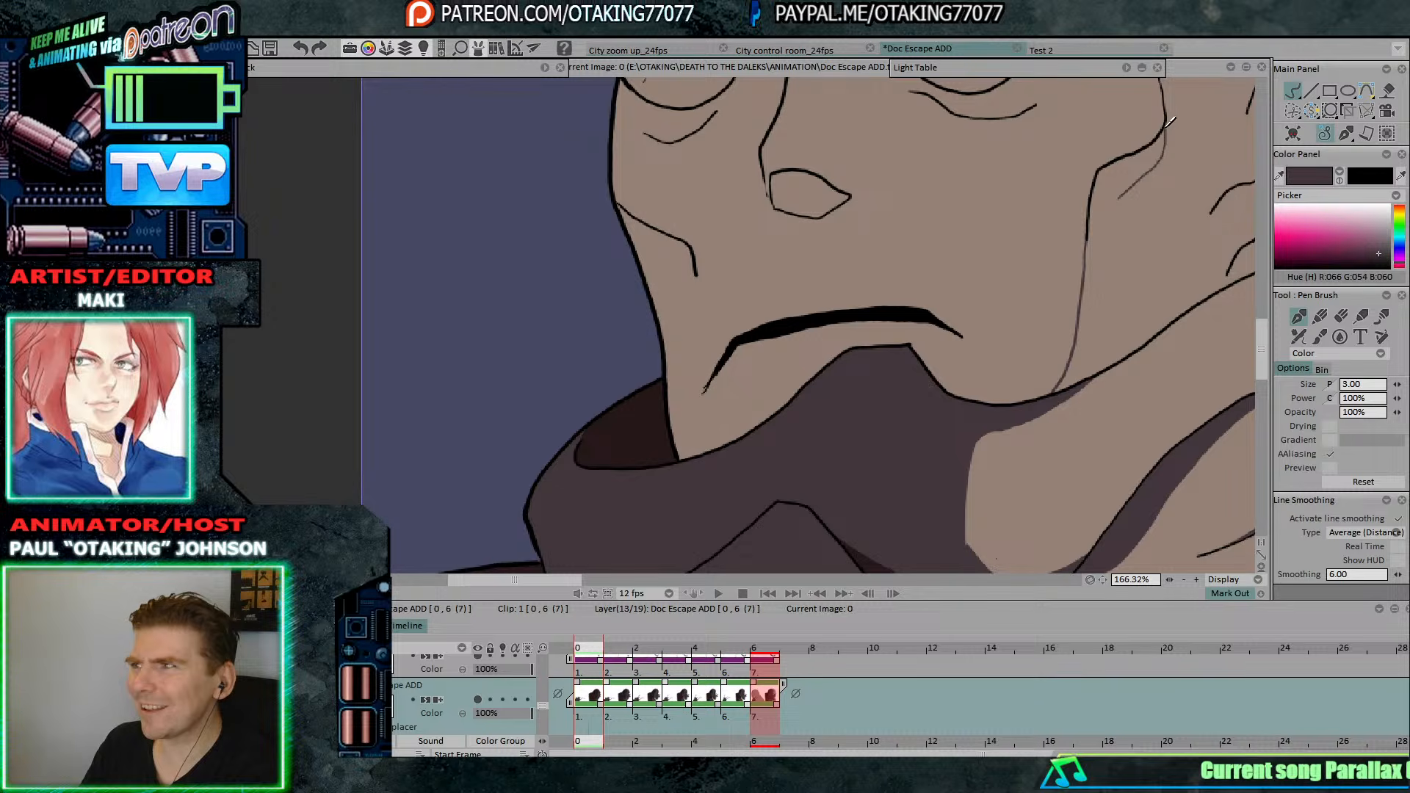
Draw the short lower curve of the cheek shadow running into the jawline on frames 1 and 0.
key(Right)
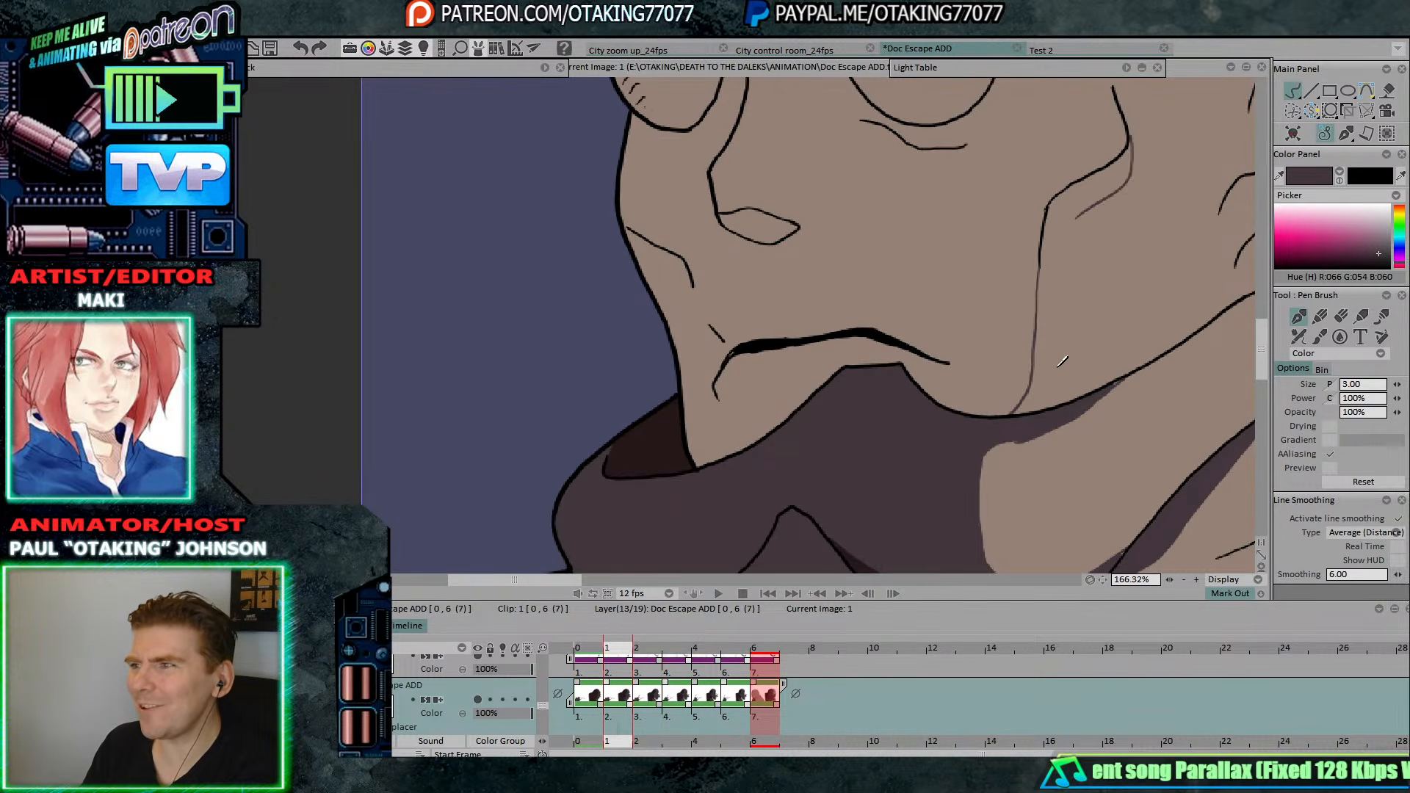
key(Left)
key(Right)
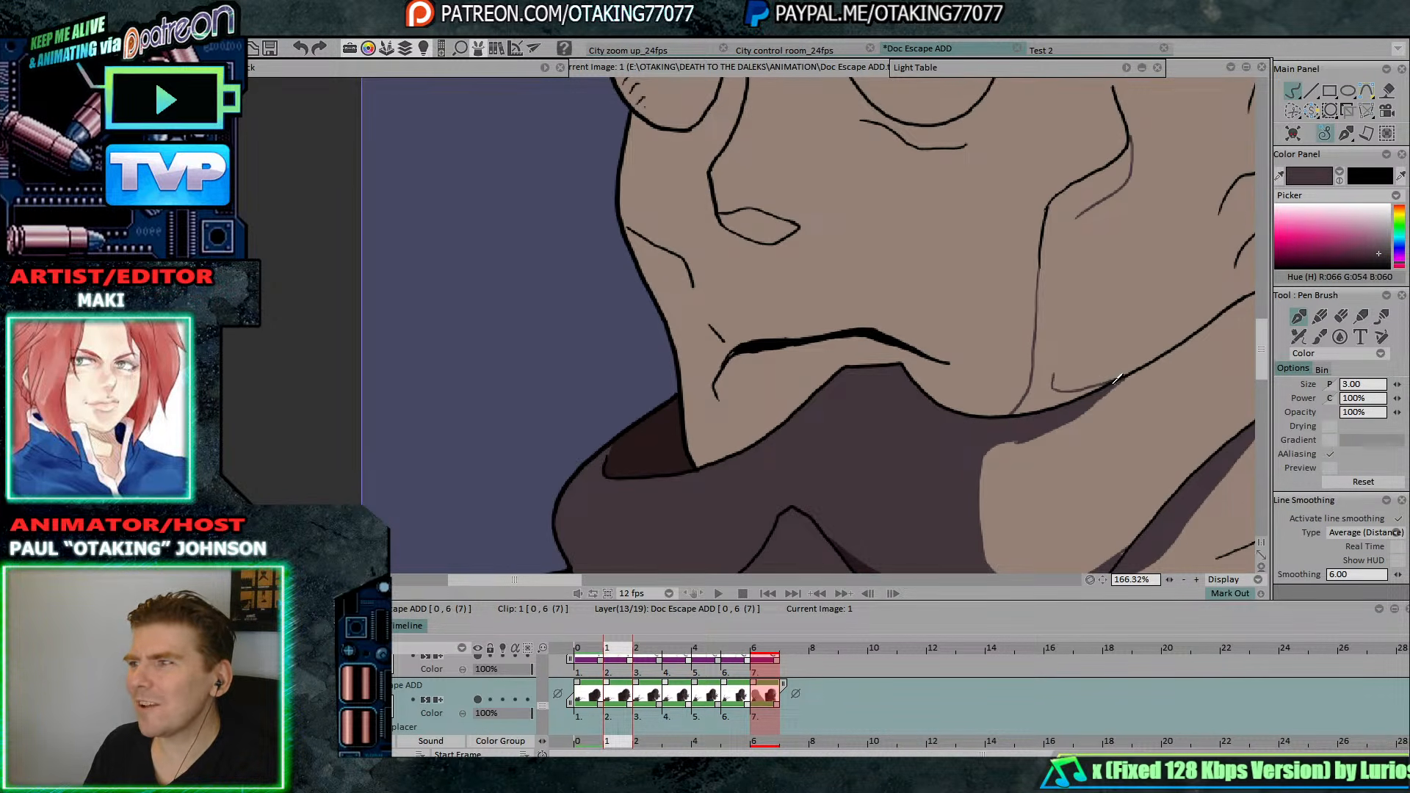
key(Left)
key(Right)
key(Left)
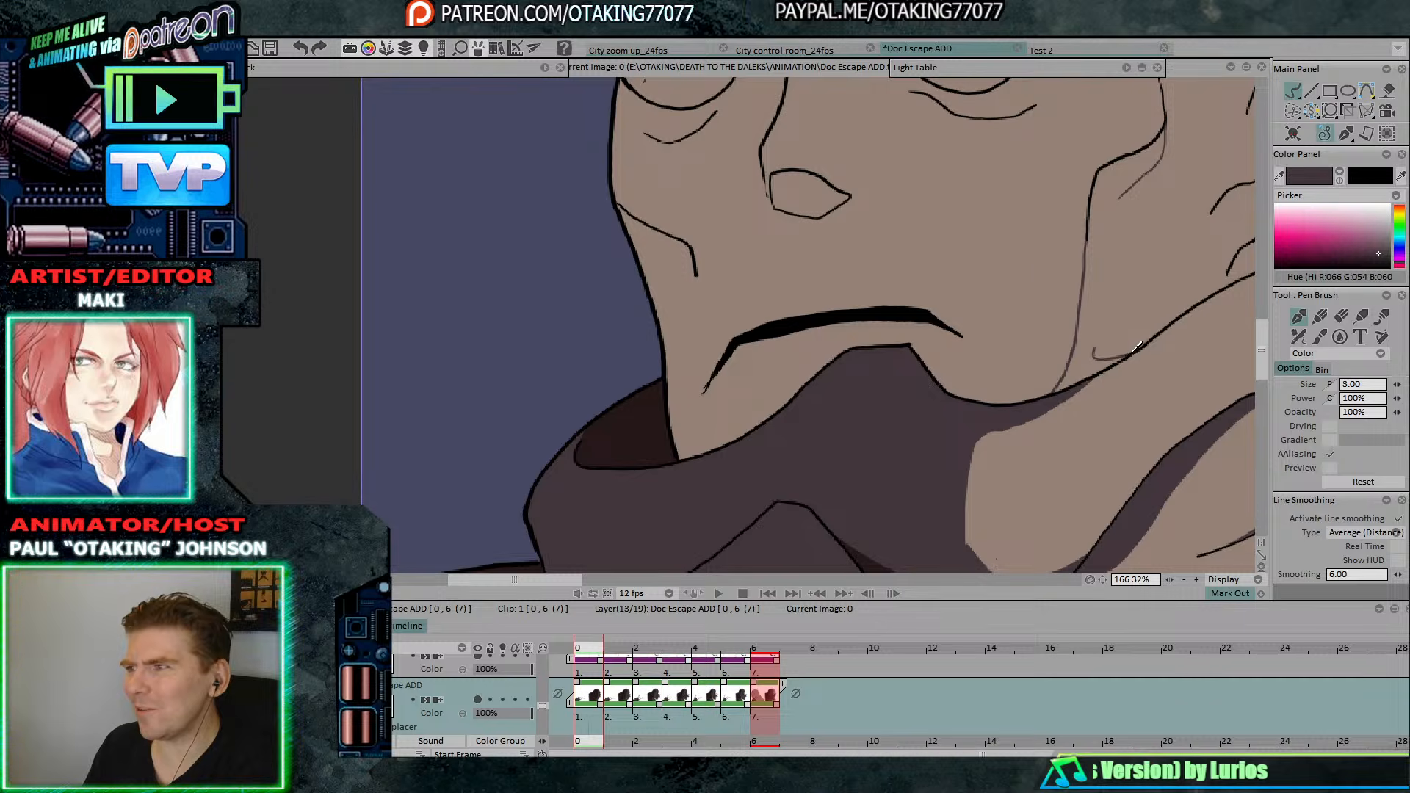
key(Right)
Join the upper and lower parts of the cheek shadow's outer edge on frames 1 and 0.
key(Right)
key(Left)
key(Right)
key(Left)
mouse_move(1055, 276)
mouse_down()
mouse_move(1080, 221)
mouse_move(1051, 276)
mouse_up()
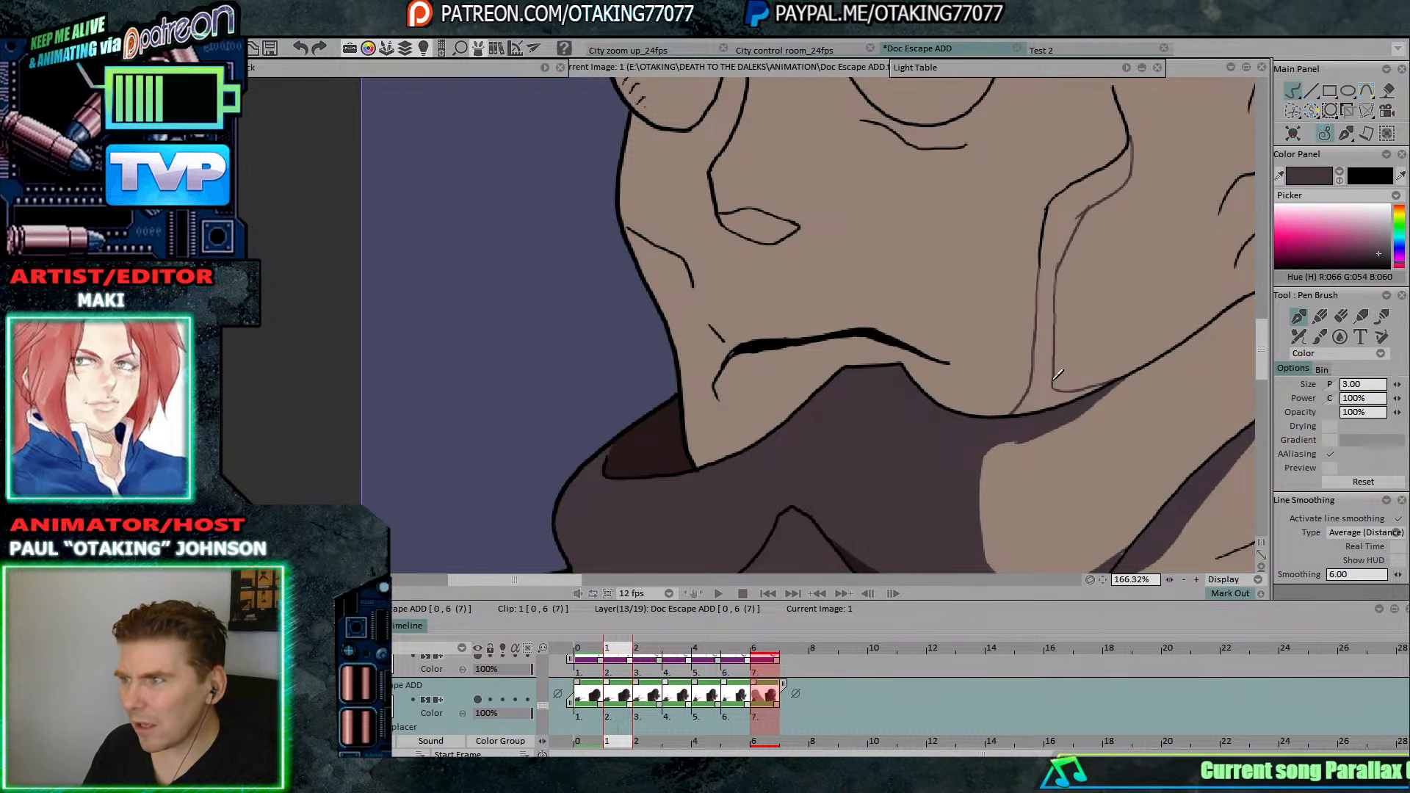
key(Left)
drag(1121, 213, 1097, 348)
Fill the enclosed cheek shadows on frames 0 and 1 with the Paint bucket.
click(1386, 92)
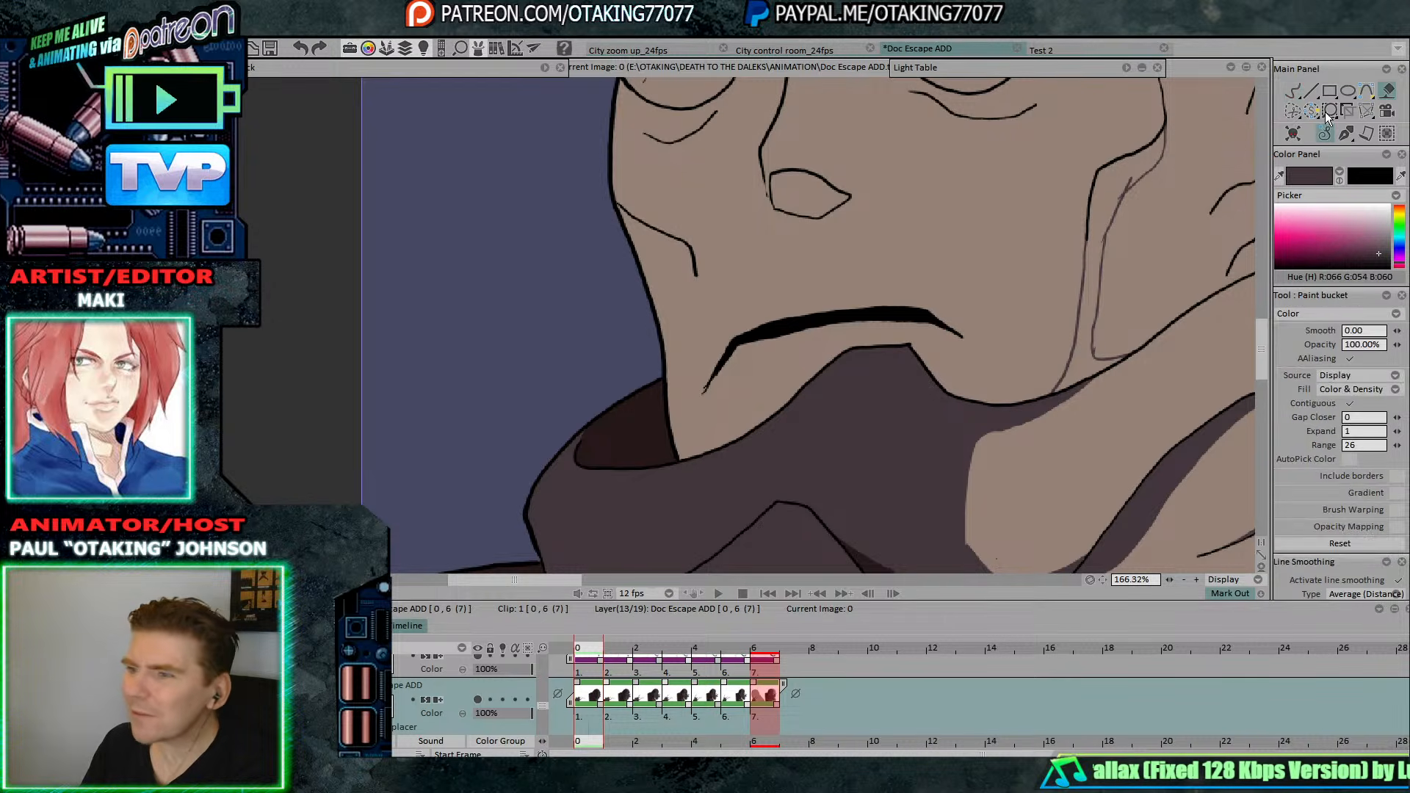
click(1123, 202)
key(Right)
click(1087, 206)
key(Right)
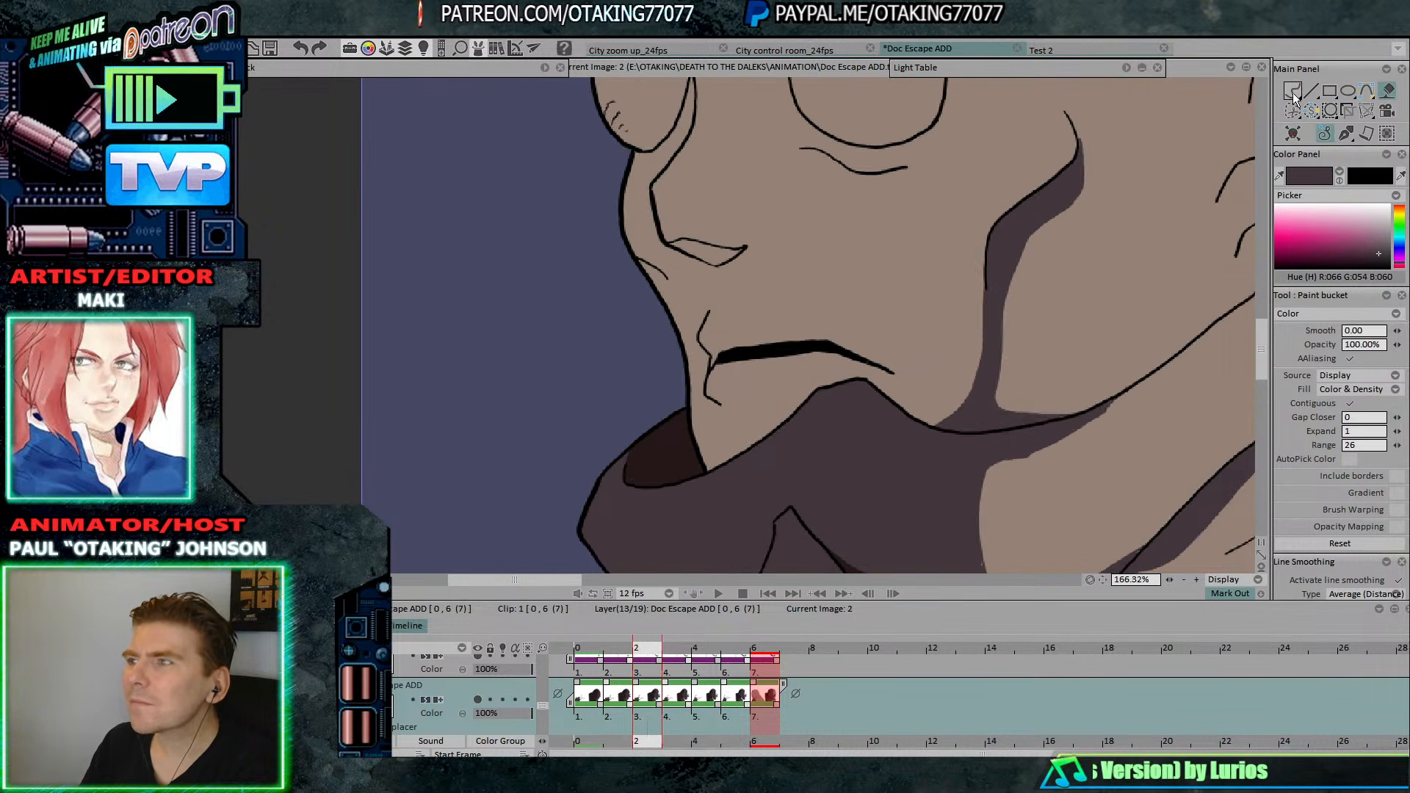
Return to the Pen brush and flip through frames 0 to 4 to check how the cheek shadow moves.
click(1292, 99)
key(Right)
key(Right)
key(Left)
key(Left)
key(Left)
key(Left)
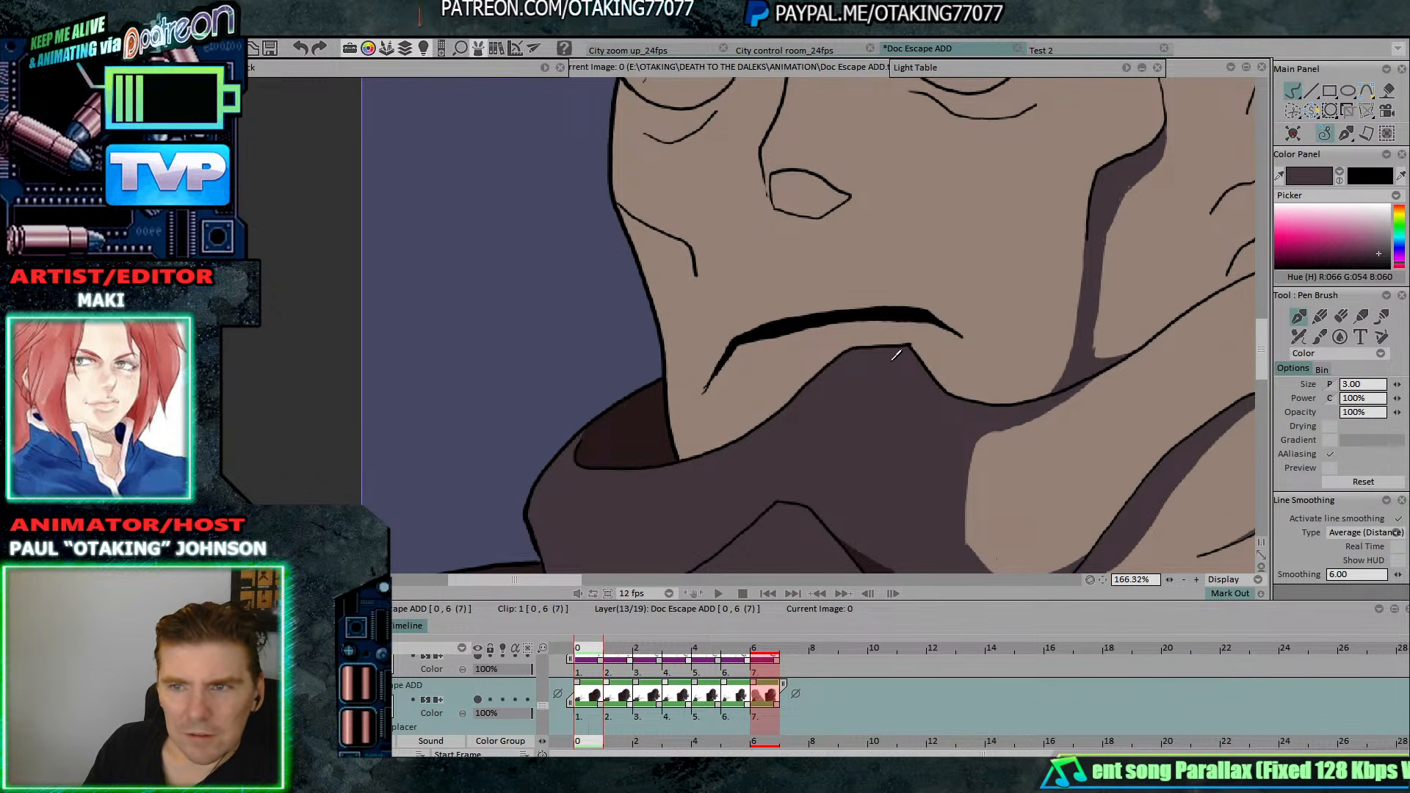
Draw a small curved shadow edge between the mouth corner and the chin line on frame 2.
scroll(904, 350, down, 1)
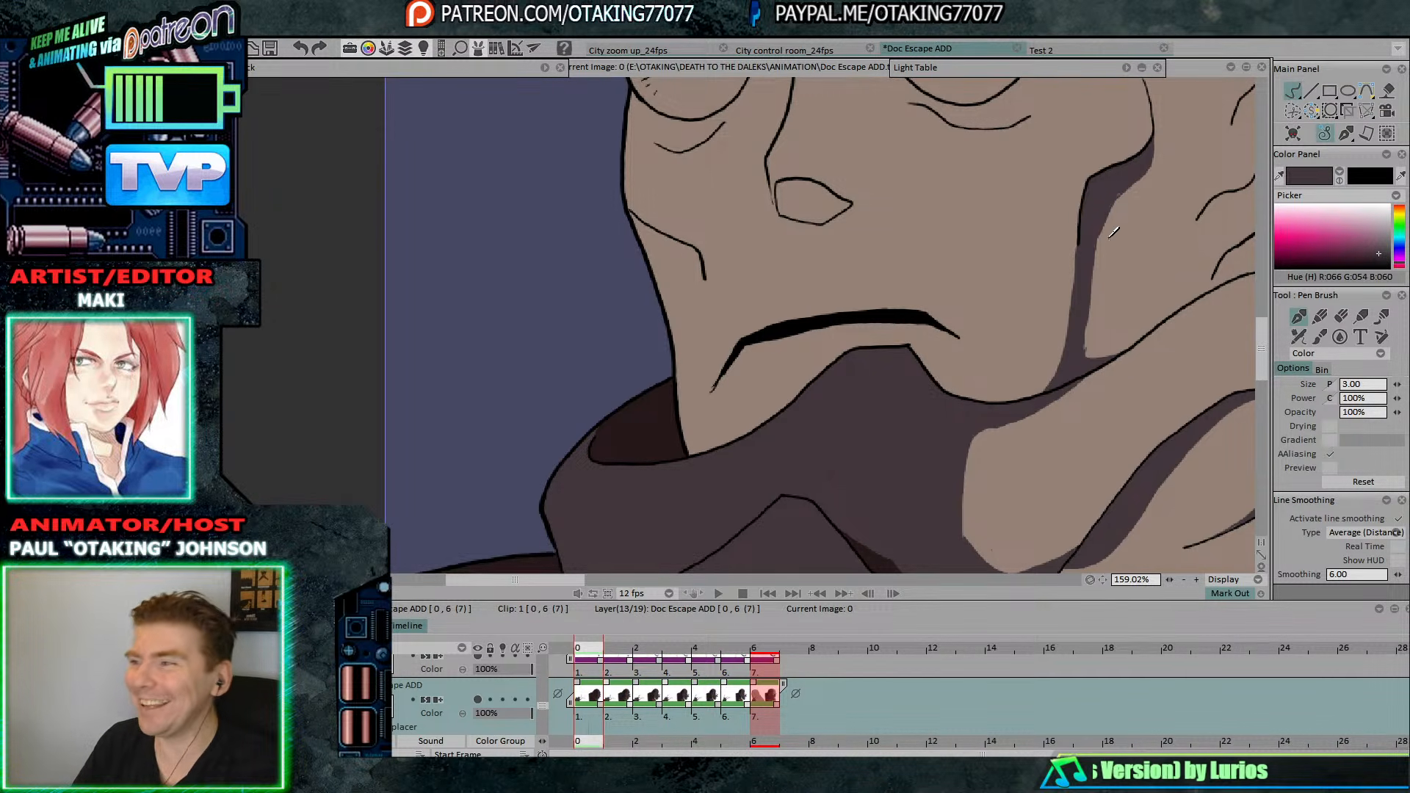
key(Right)
key(Right)
key(Left)
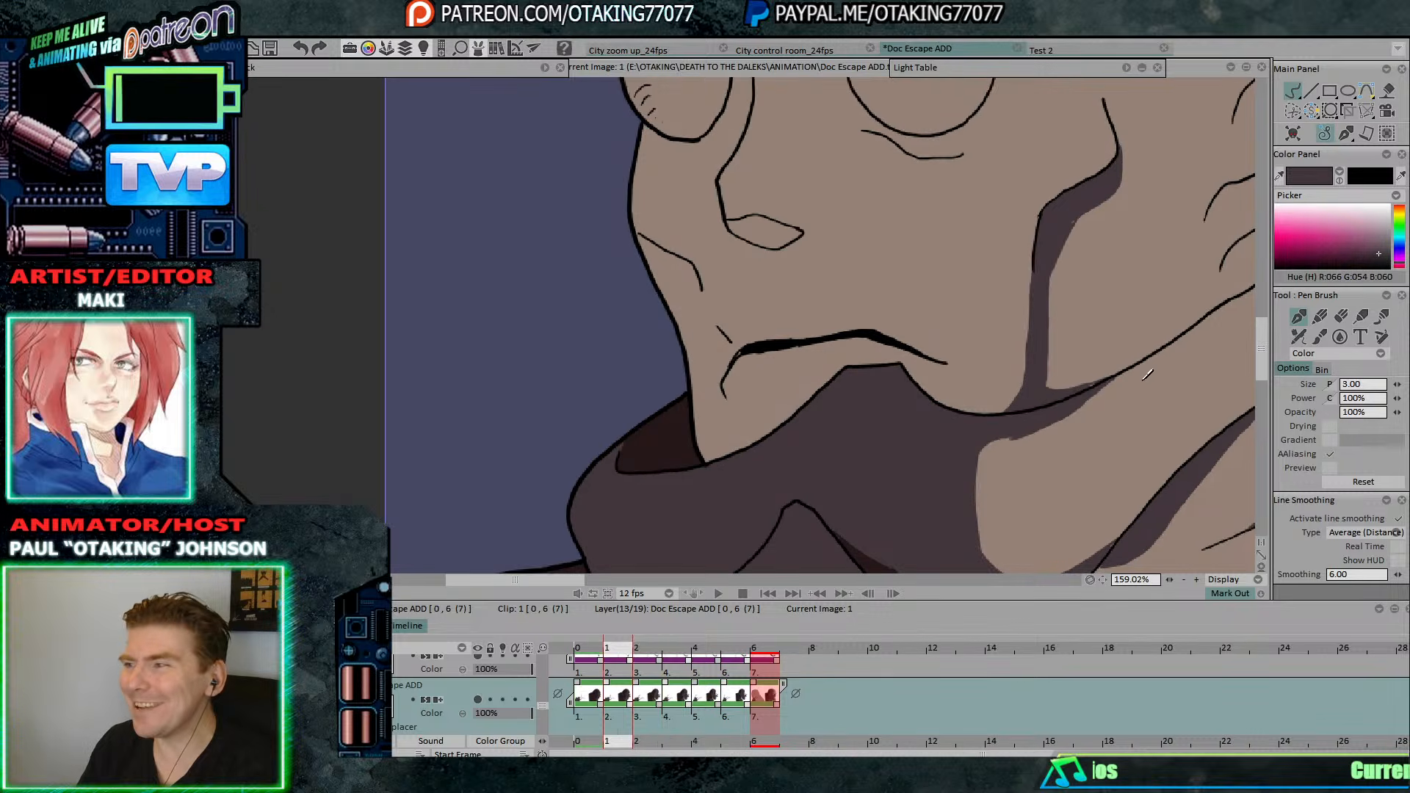
key(Right)
key(Left)
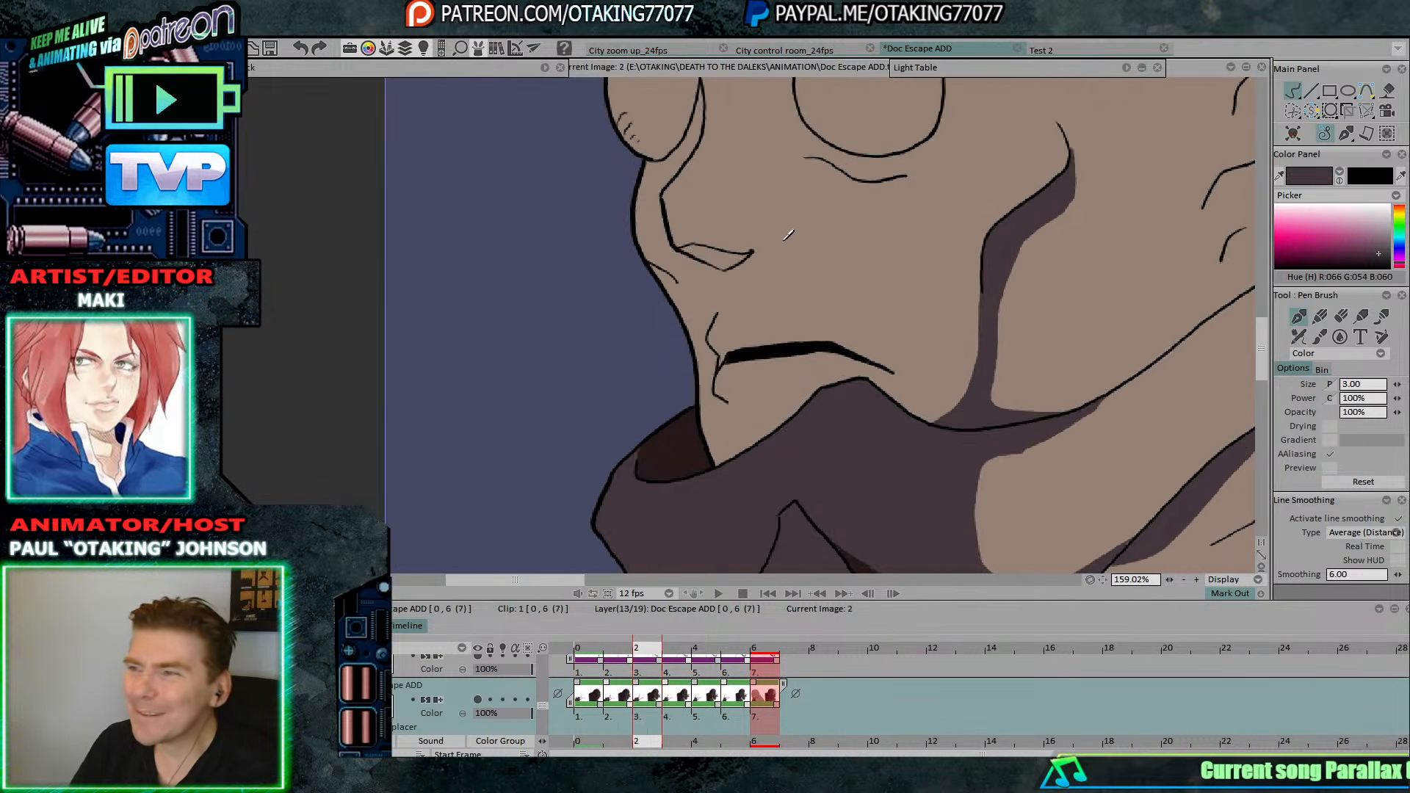
key(Right)
key(Right)
key(Left)
key(Left)
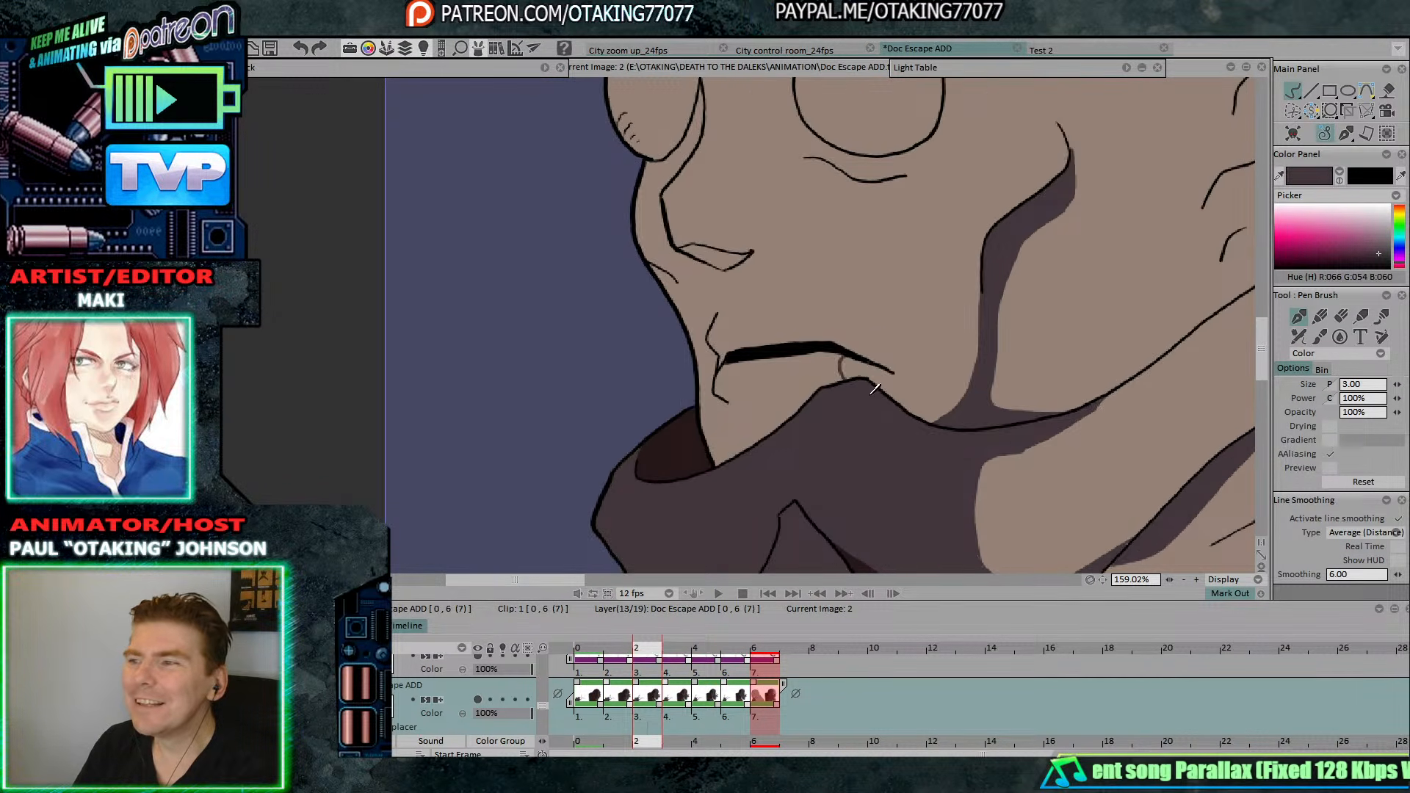
Add the same small curved shadow edge below the mouth on frames 1 and 0.
key(Left)
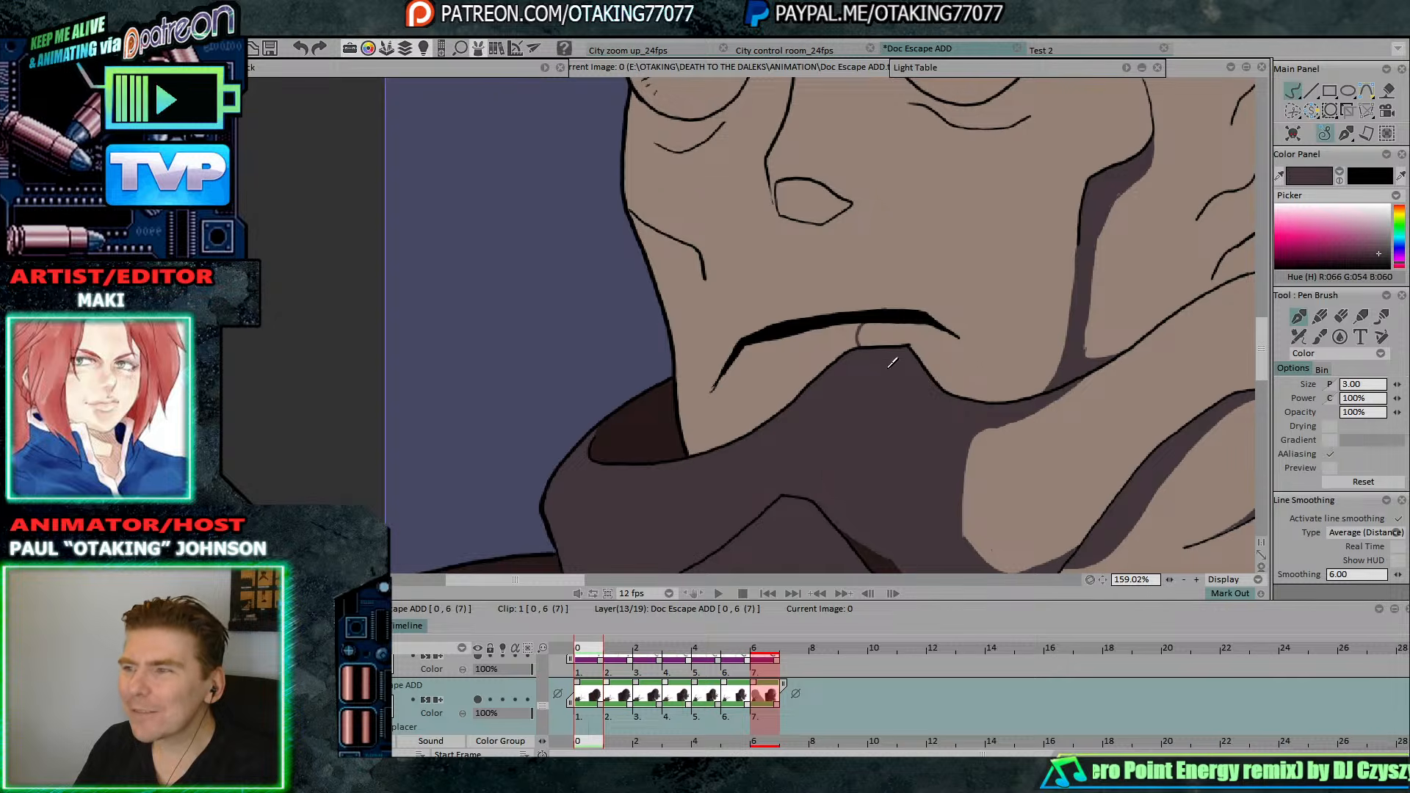
key(Right)
key(Right)
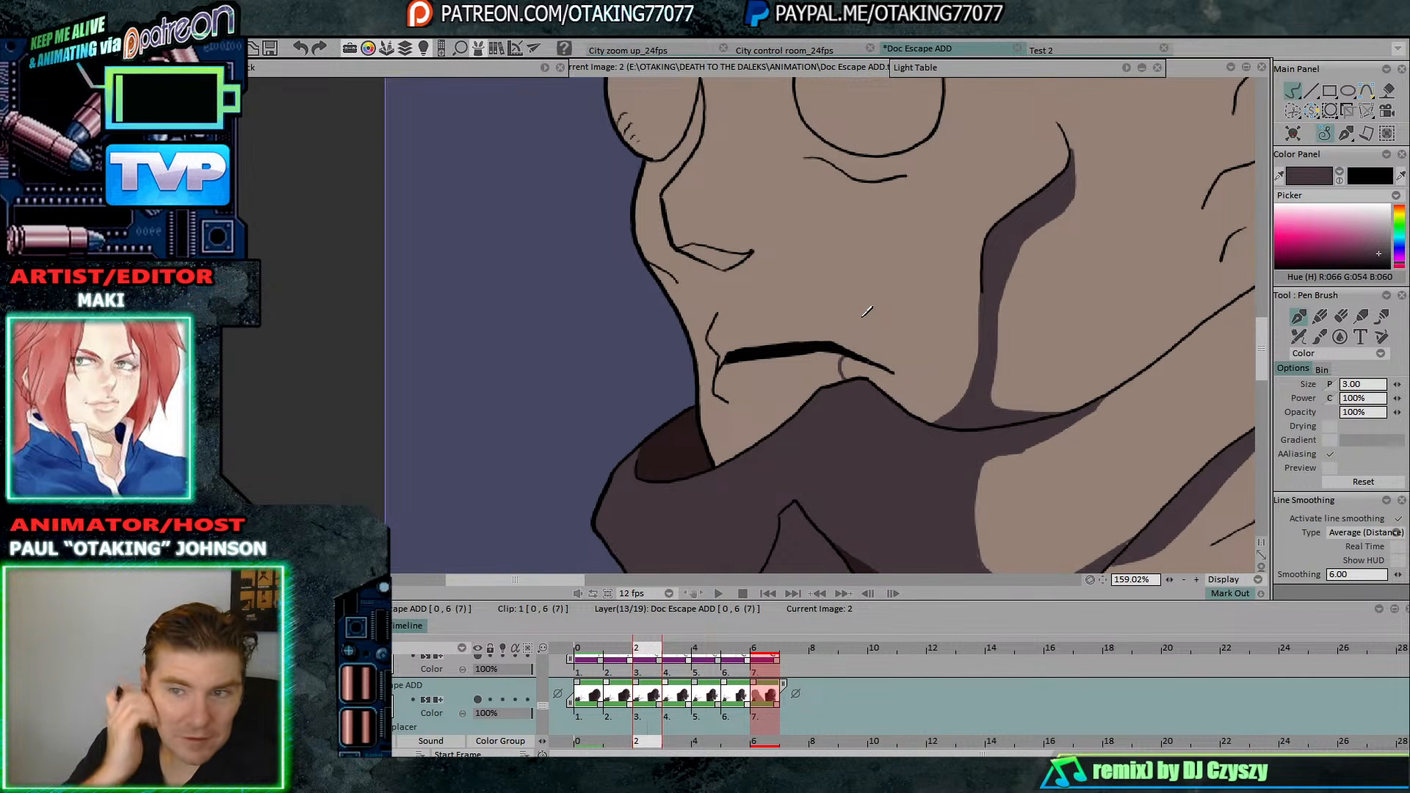
Step through frames 2 to 6 and examine frame 6's nose and upper-lip shadows as a reference.
key(Right)
key(Right)
key(Right)
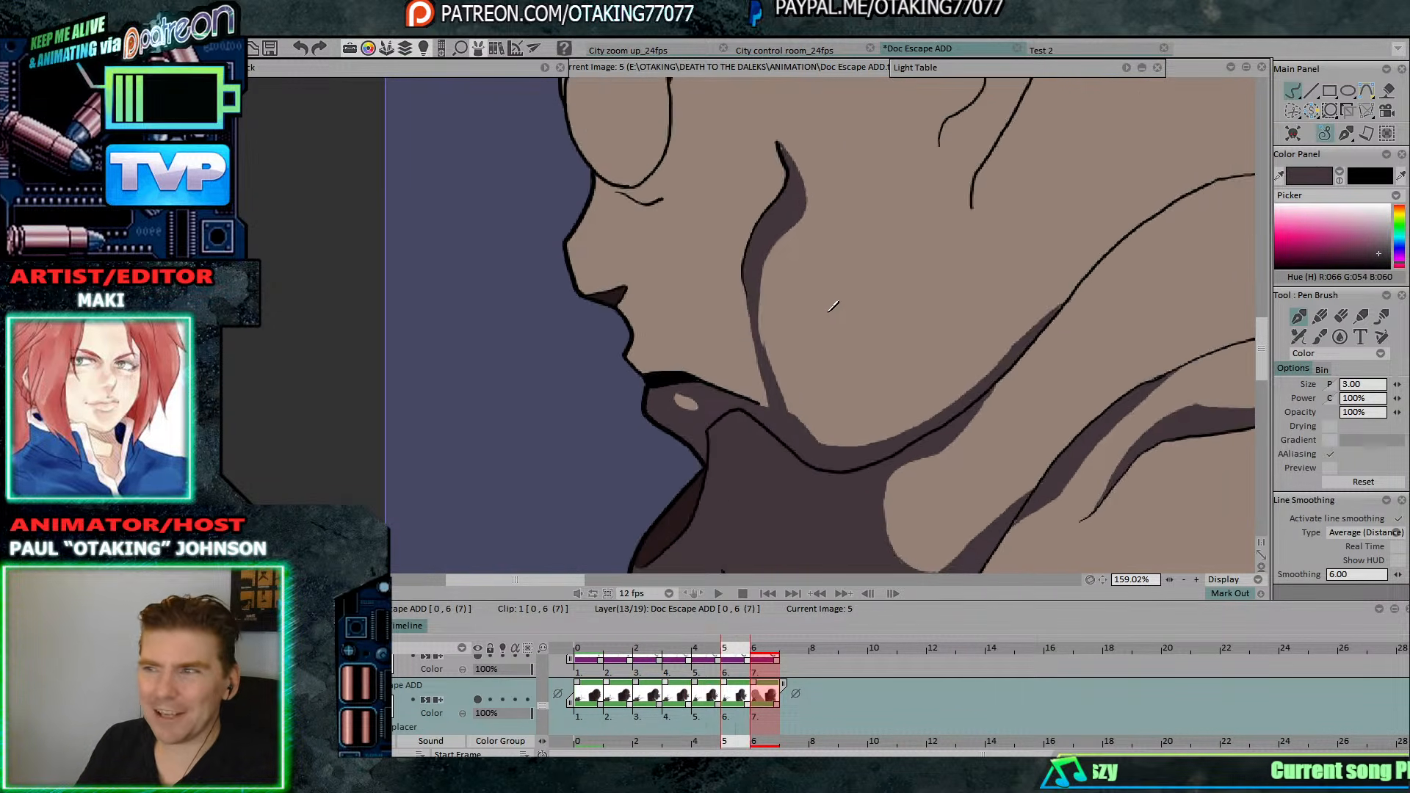
key(Left)
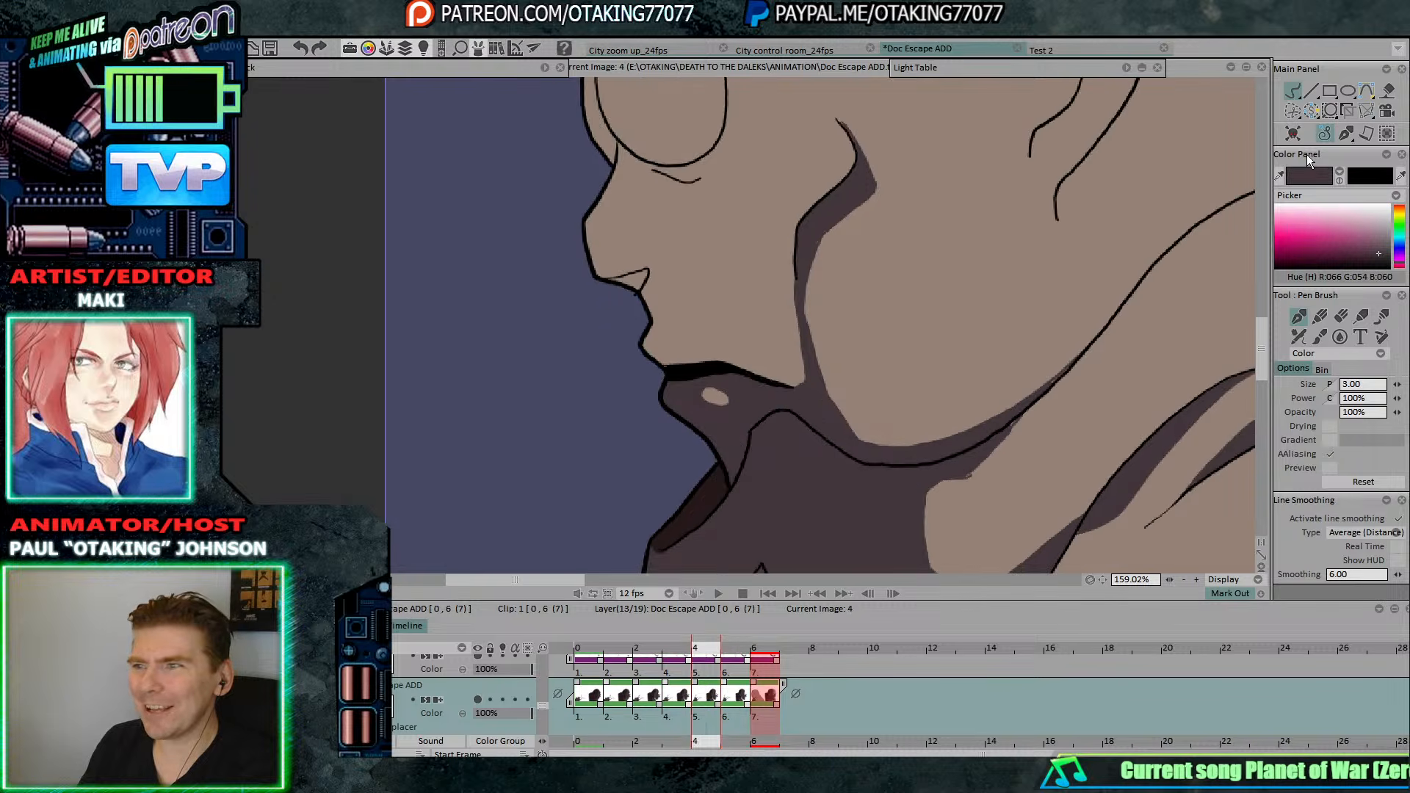
key(Right)
key(Left)
key(Left)
key(Right)
key(Right)
key(Right)
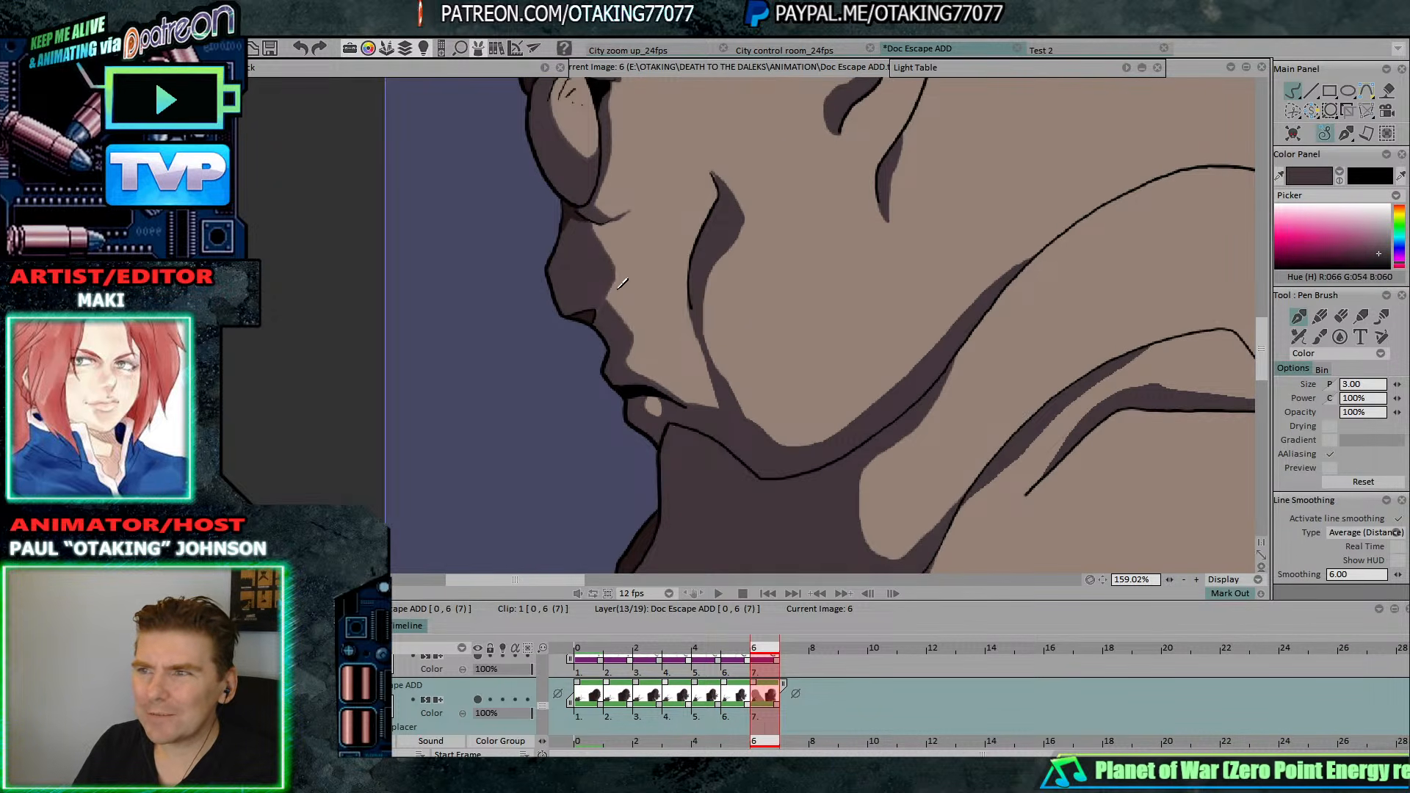
Draw the upper-lip shadow's edge from beside the nostril down to the mouth line on frame 5.
key(Left)
key(Right)
key(Left)
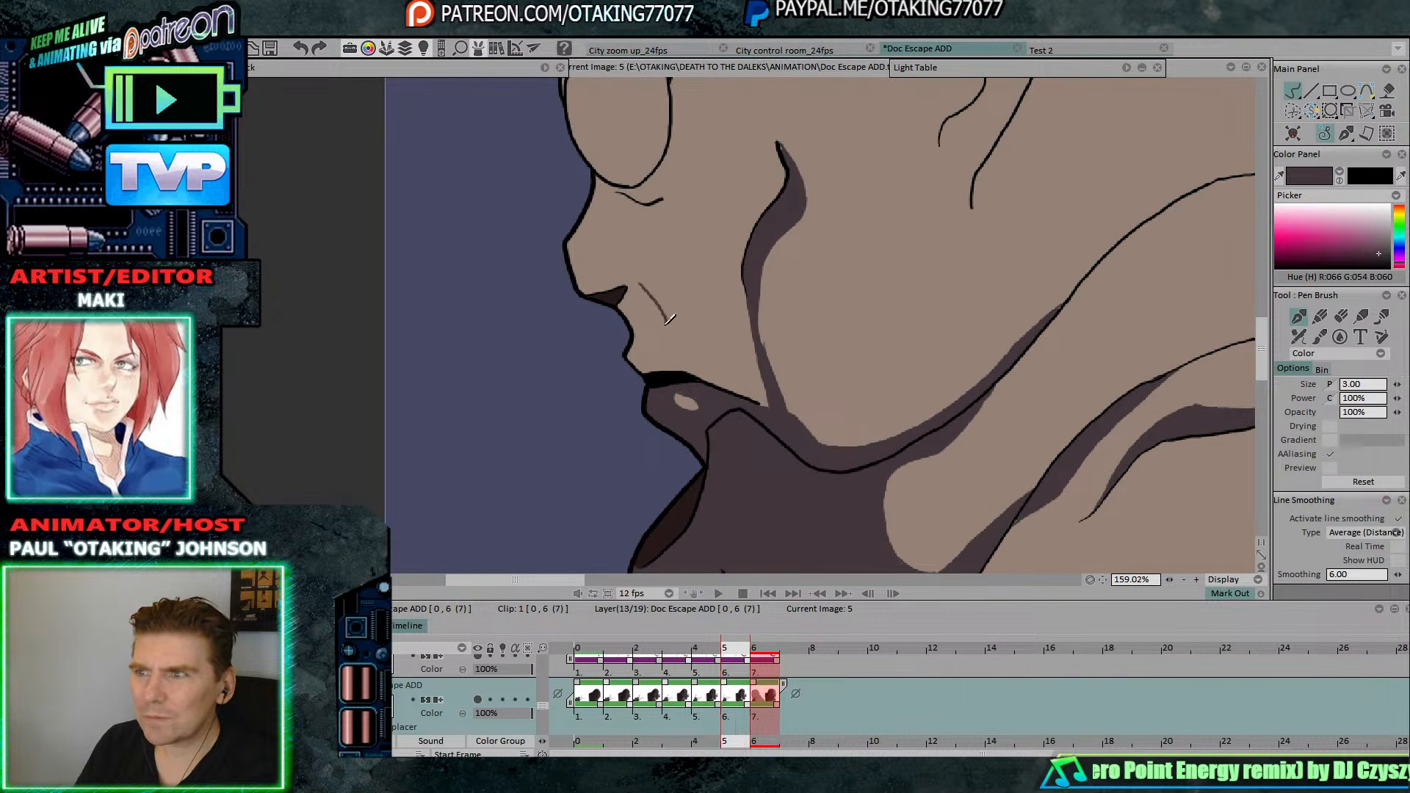
mouse_move(670, 318)
mouse_down()
mouse_move(661, 340)
mouse_move(683, 356)
mouse_up()
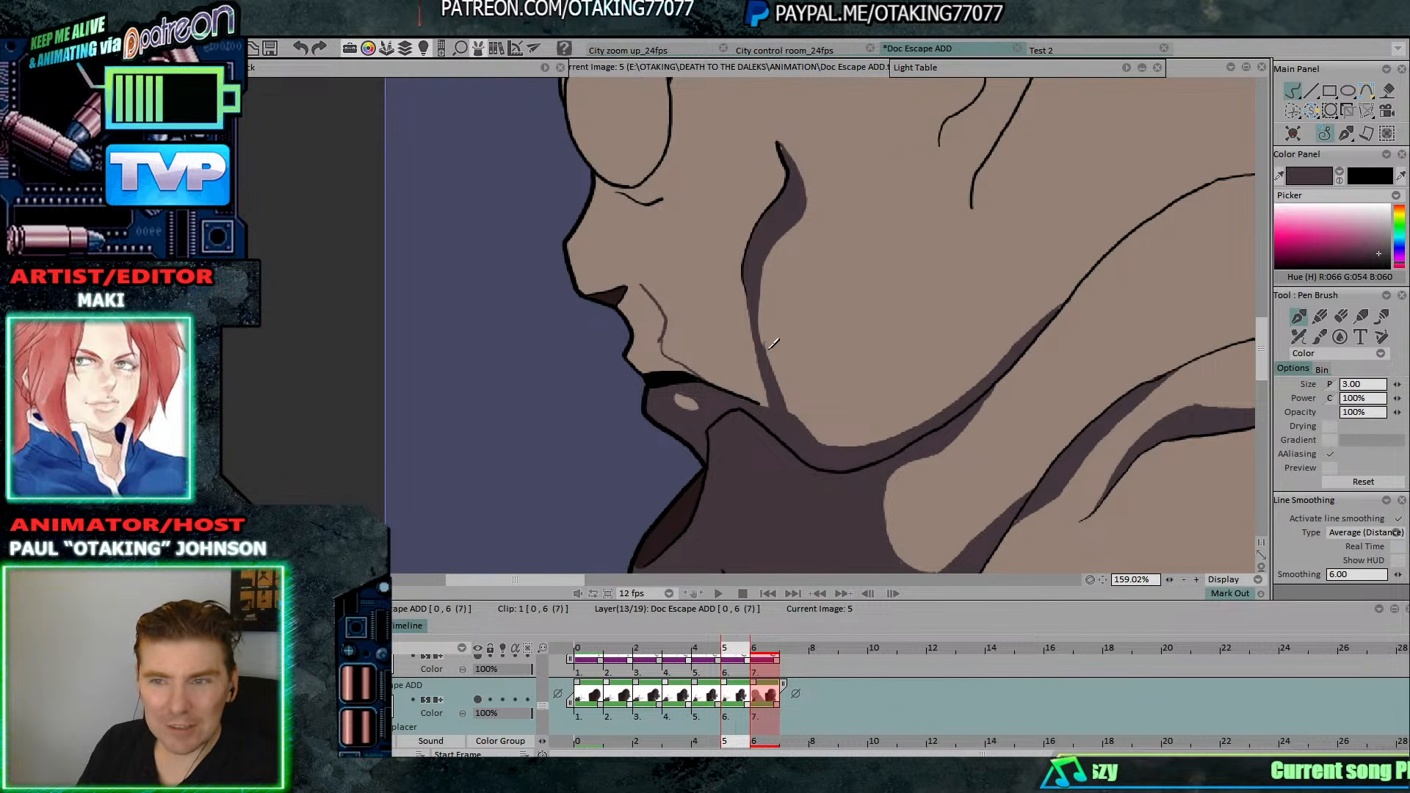
key(Right)
key(Left)
Draw the upper-lip shadow's edge from the nostril to the mouth line on frame 4, matching frame 5.
key(Left)
key(Right)
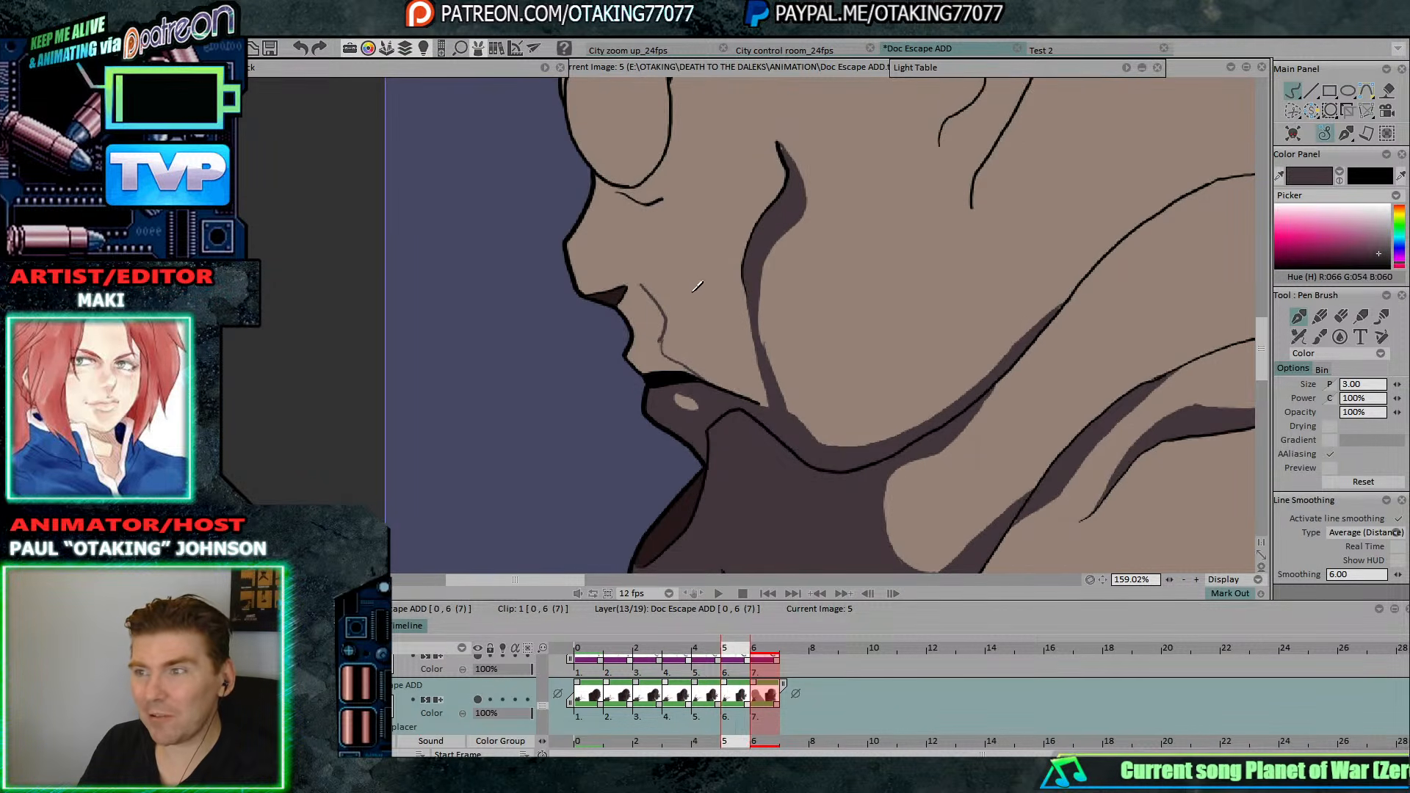
key(Left)
key(Right)
mouse_move(697, 305)
mouse_down()
mouse_move(689, 330)
mouse_move(707, 348)
mouse_up()
key(Left)
key(Right)
key(Left)
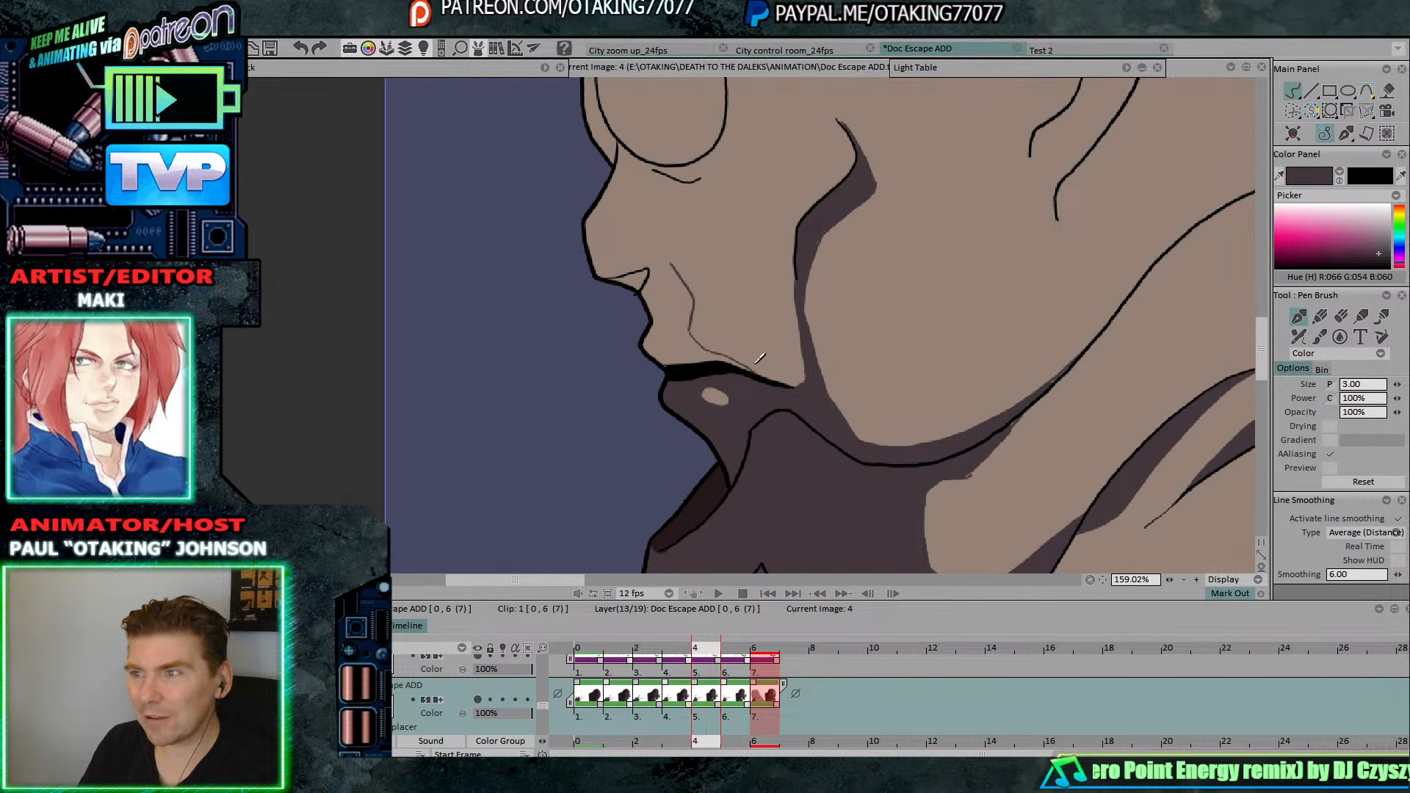
Draw the upper-lip shadow's edge from beside the nostril to the mouth corner on frames 3 and 2.
key(Left)
mouse_move(723, 261)
mouse_down()
mouse_move(750, 338)
mouse_move(821, 357)
mouse_up()
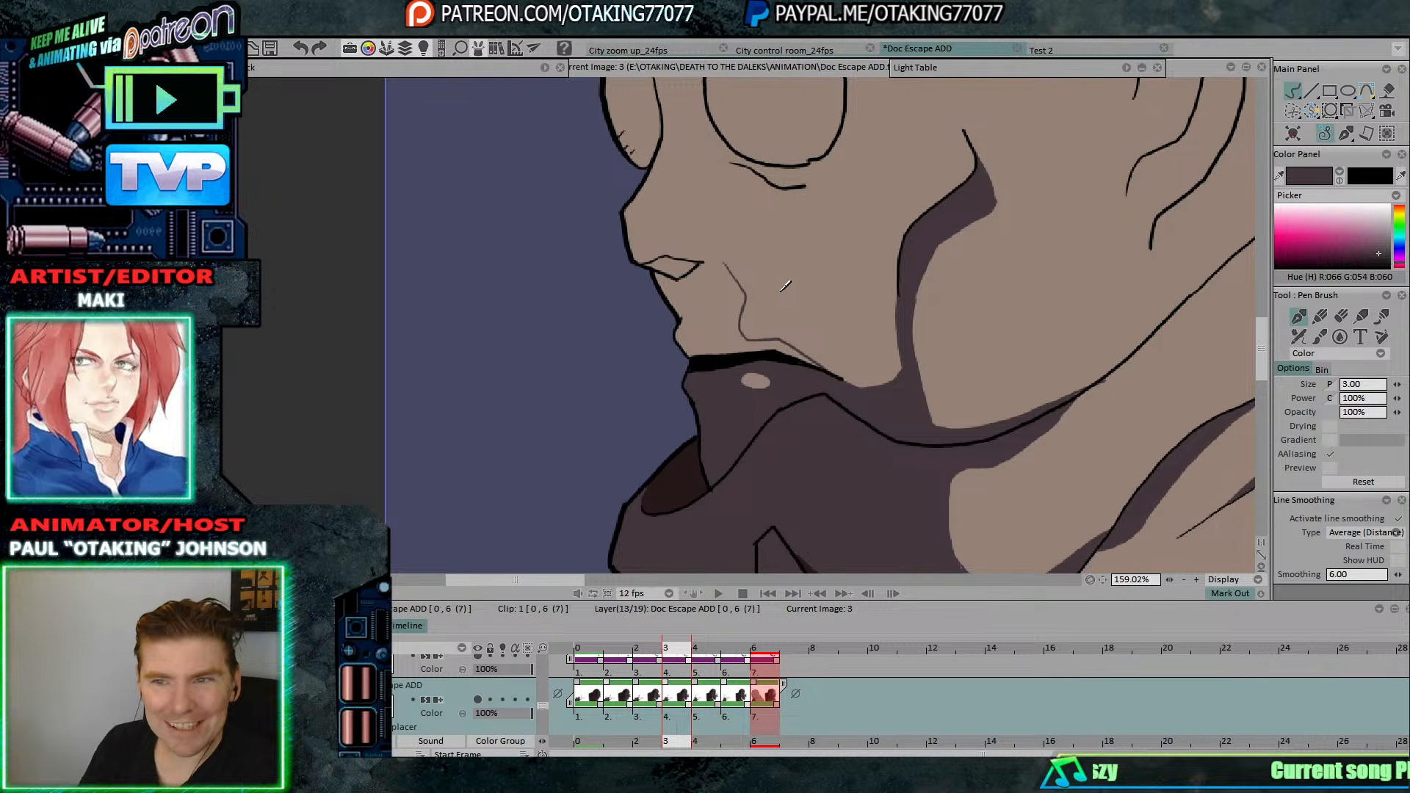
key(Left)
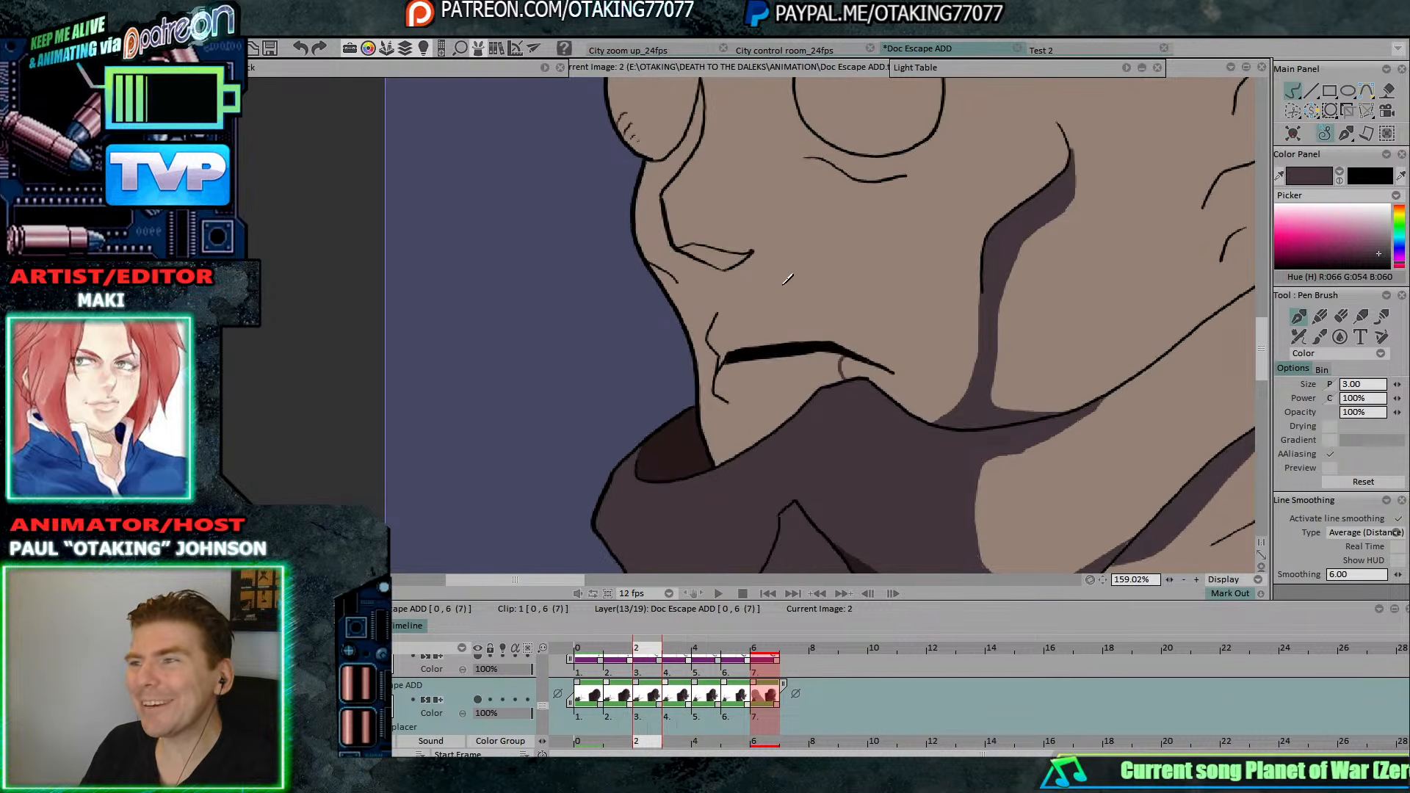
drag(770, 249, 787, 299)
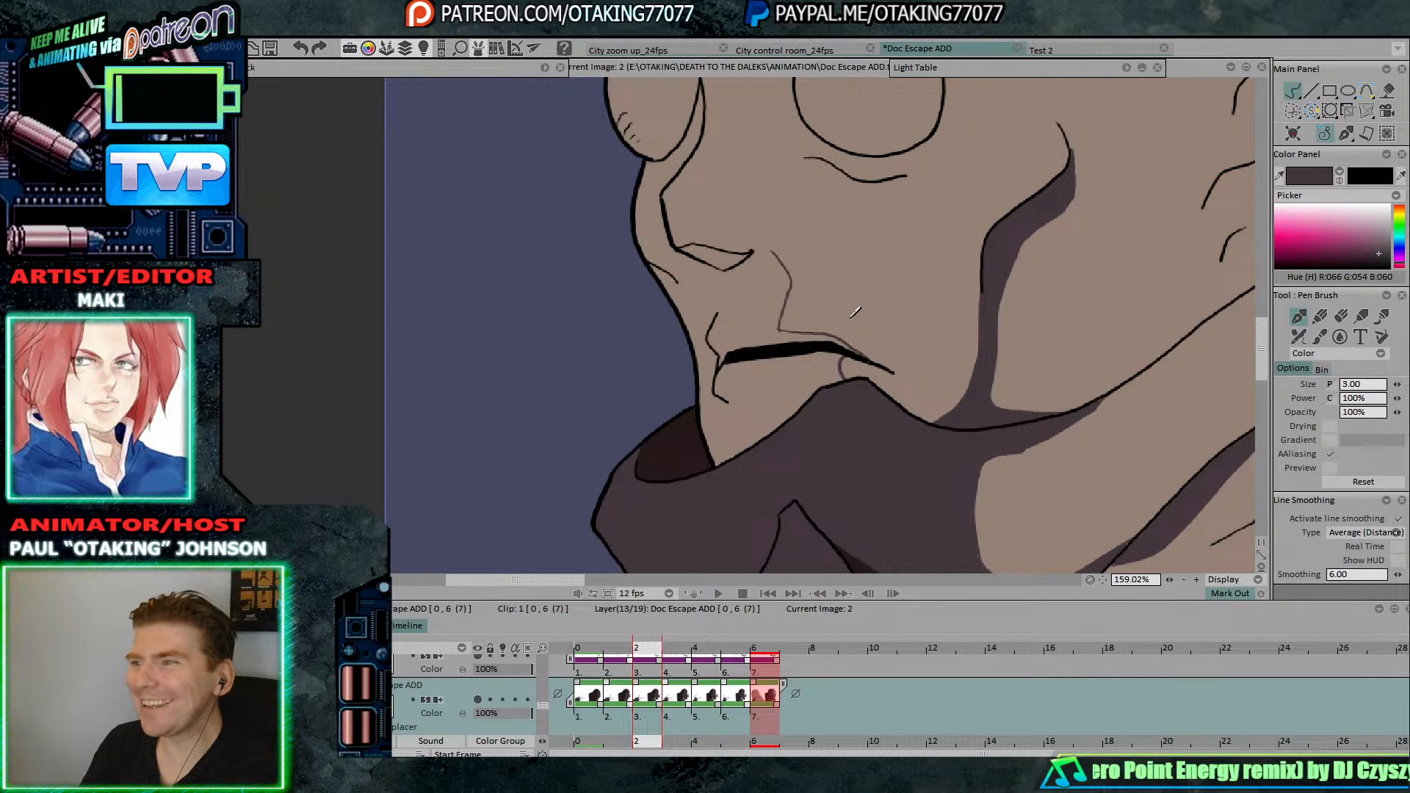
Draw the upper-lip shadow's edge on frame 1 and compare it with frame 2.
key(Left)
key(Right)
key(Left)
mouse_move(815, 228)
mouse_down()
mouse_move(830, 317)
mouse_move(865, 320)
mouse_up()
key(Right)
key(Left)
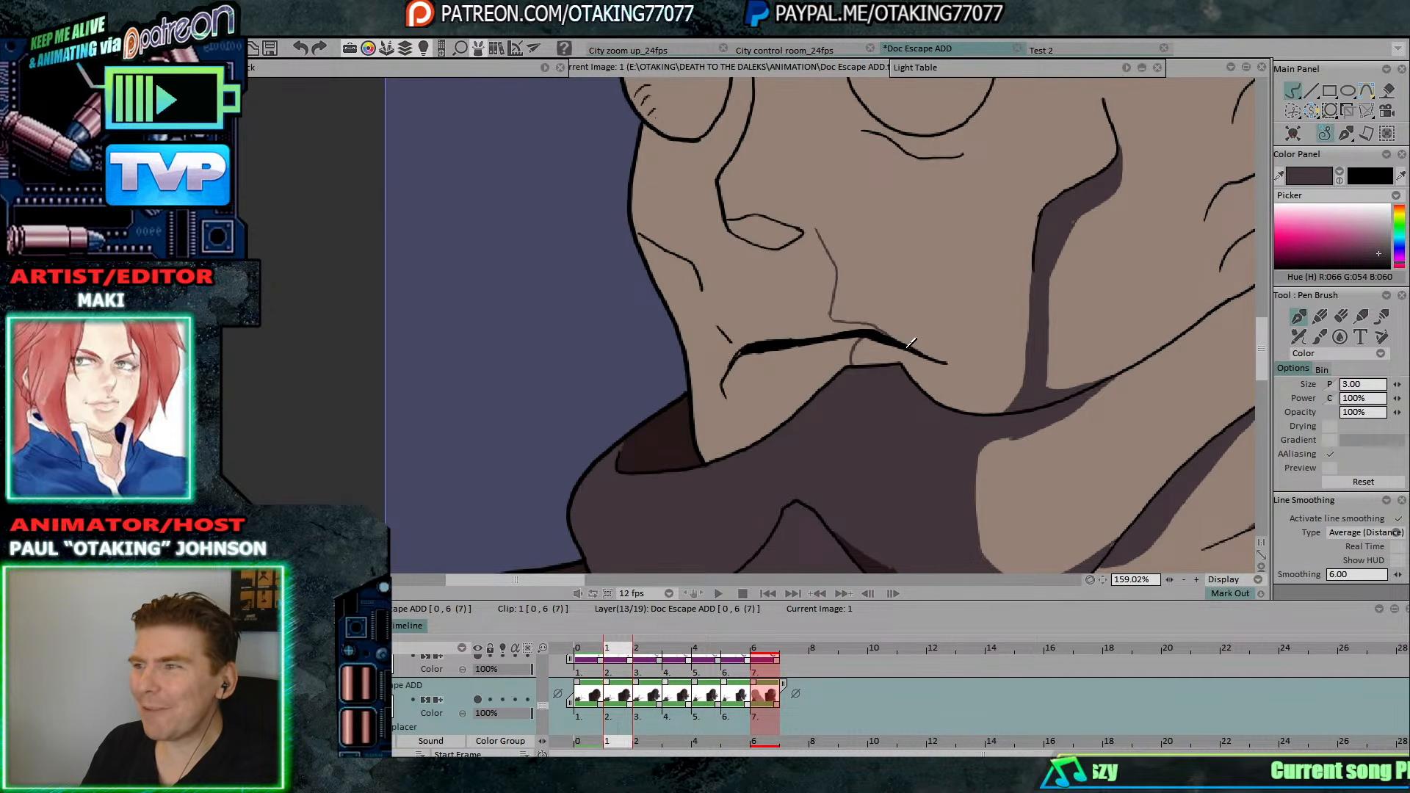
Draw the upper-lip shadow's edge below the nostril on frame 0 and check it across the following frames.
key(Left)
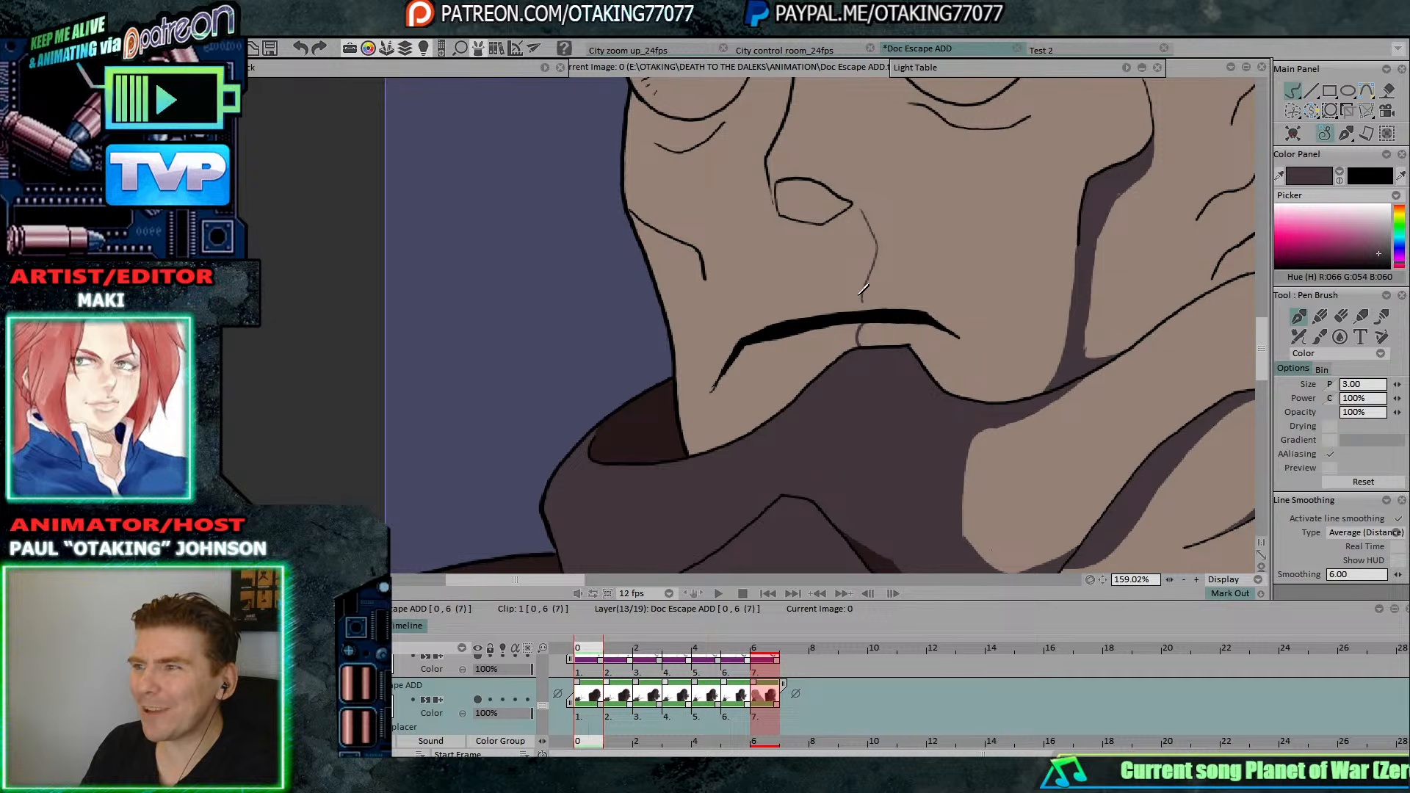
key(Right)
key(Right)
key(Right)
key(Right)
key(Right)
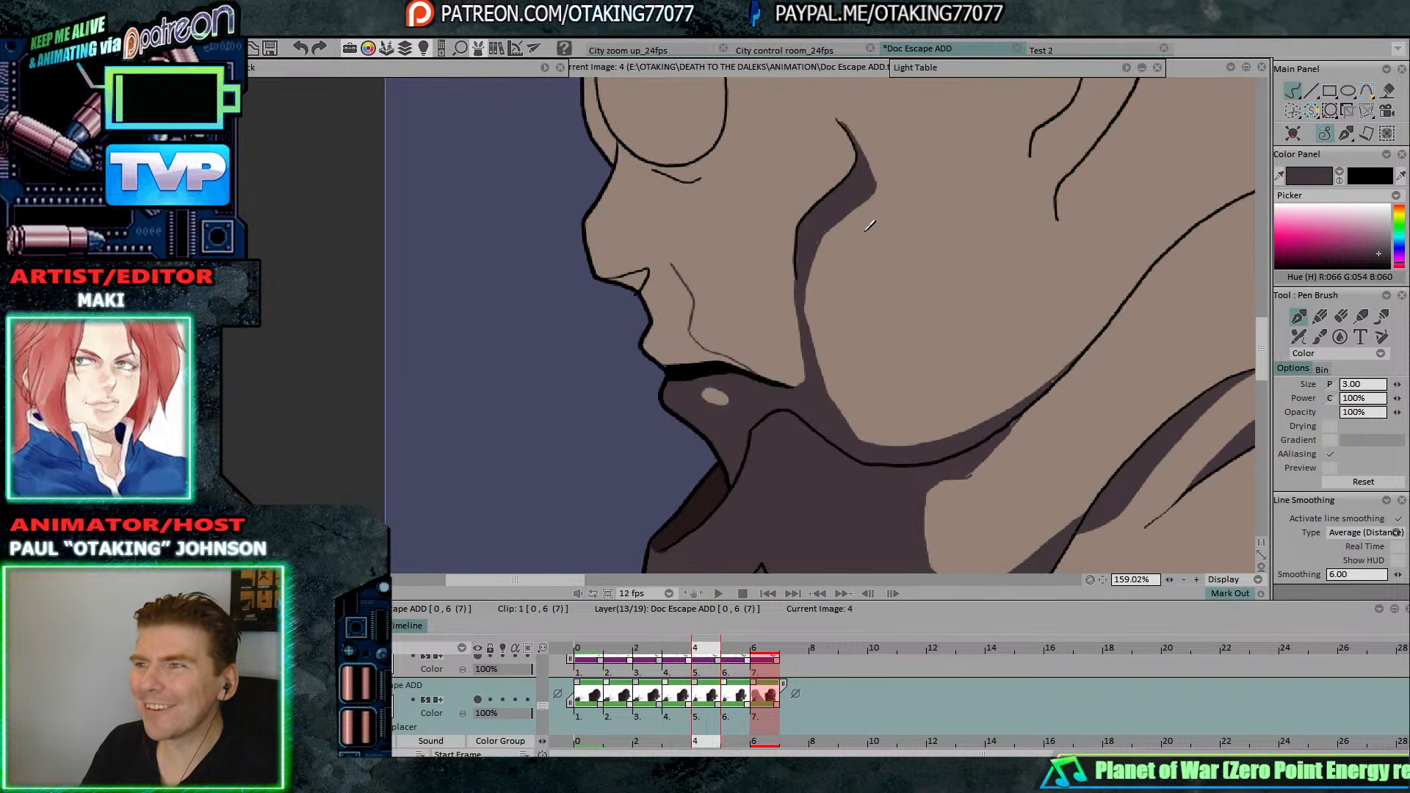
Draw the nose shadow's edge from under the glasses lens toward the upper-lip line on frame 5, using frame 6 as reference.
mouse_move(757, 187)
mouse_down()
mouse_move(895, 289)
mouse_move(883, 314)
mouse_up()
scroll(870, 314, down, 1)
key(Right)
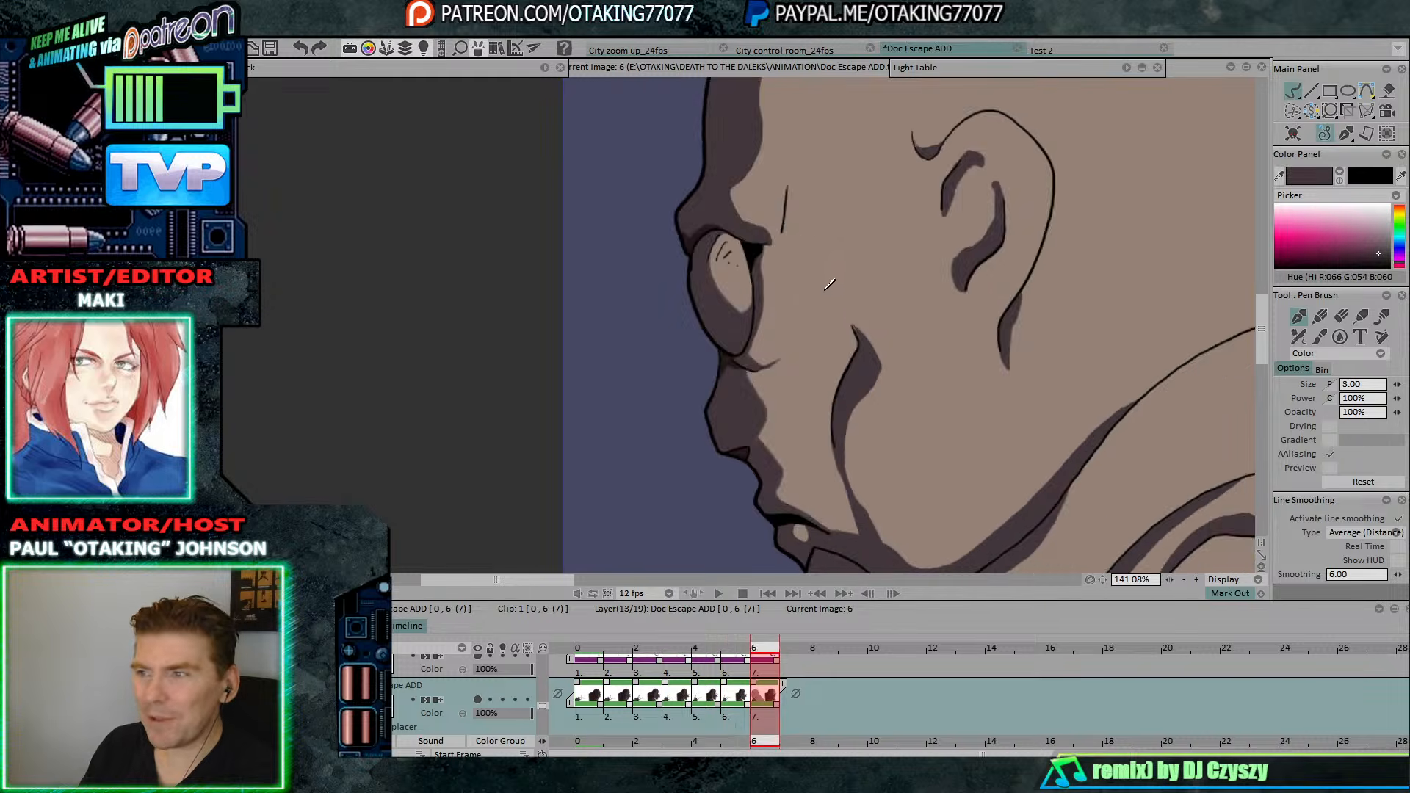
key(Left)
key(Right)
key(Left)
key(Right)
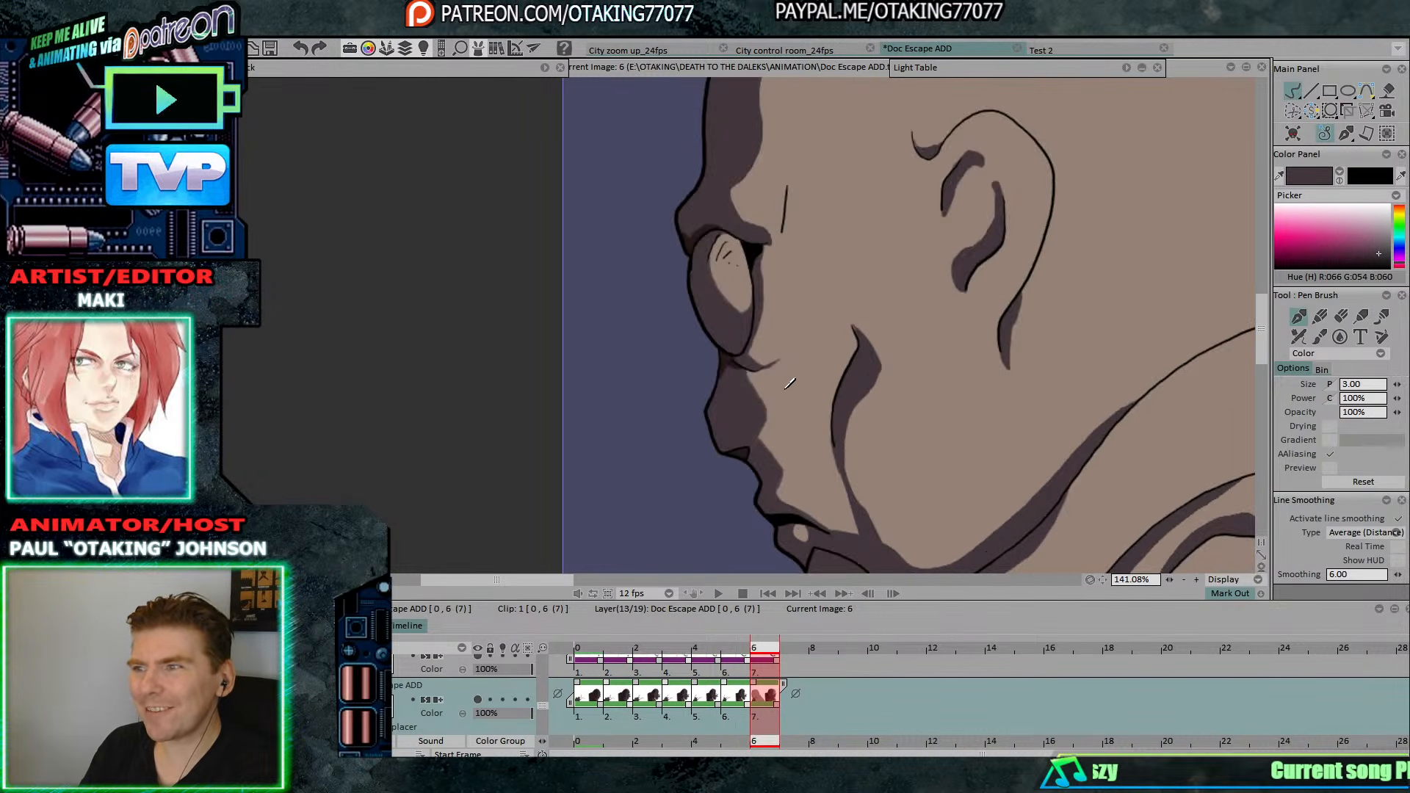
key(Left)
drag(799, 391, 783, 362)
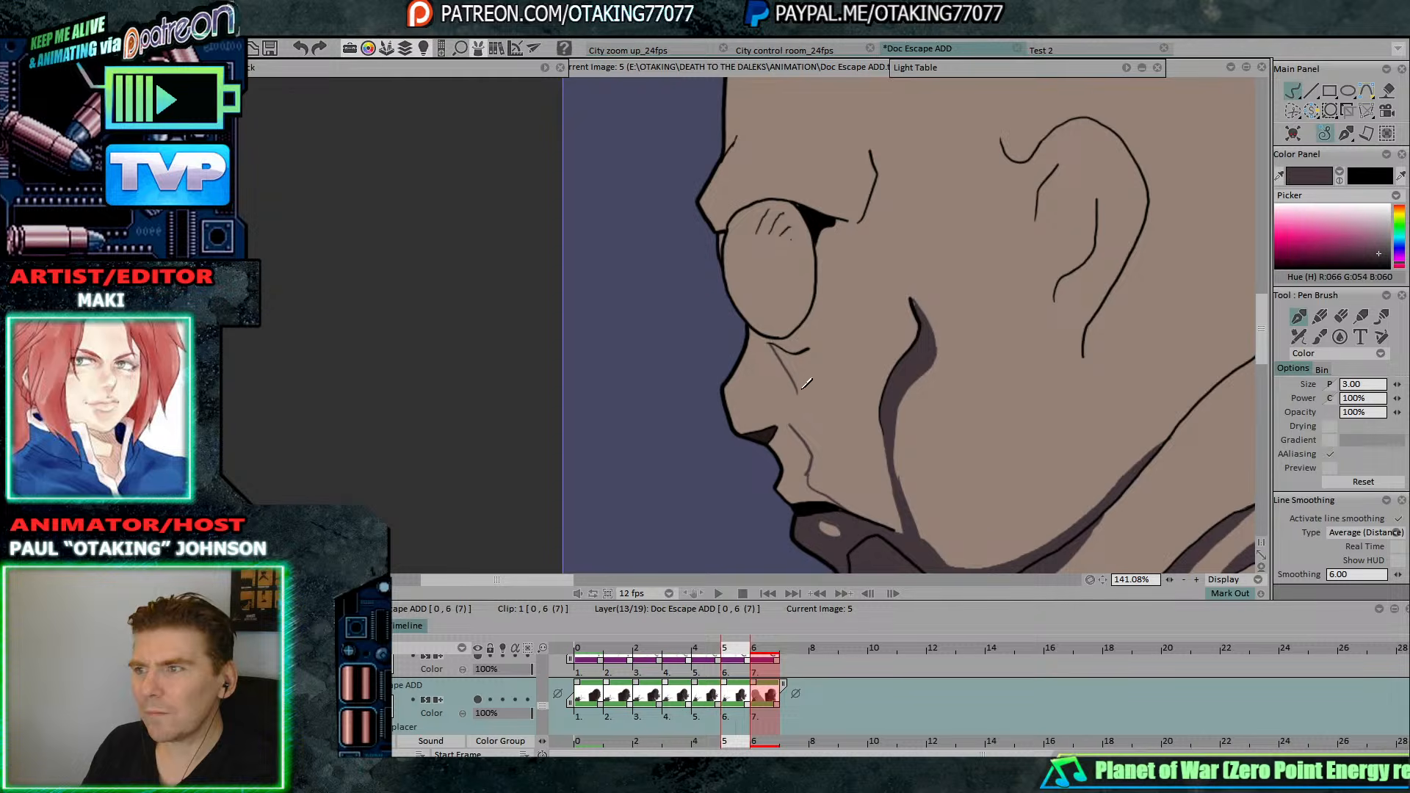
Draw the nose shadow's edge down to the upper-lip line on frames 4 and 3 and compare the neighbouring frames.
key(Left)
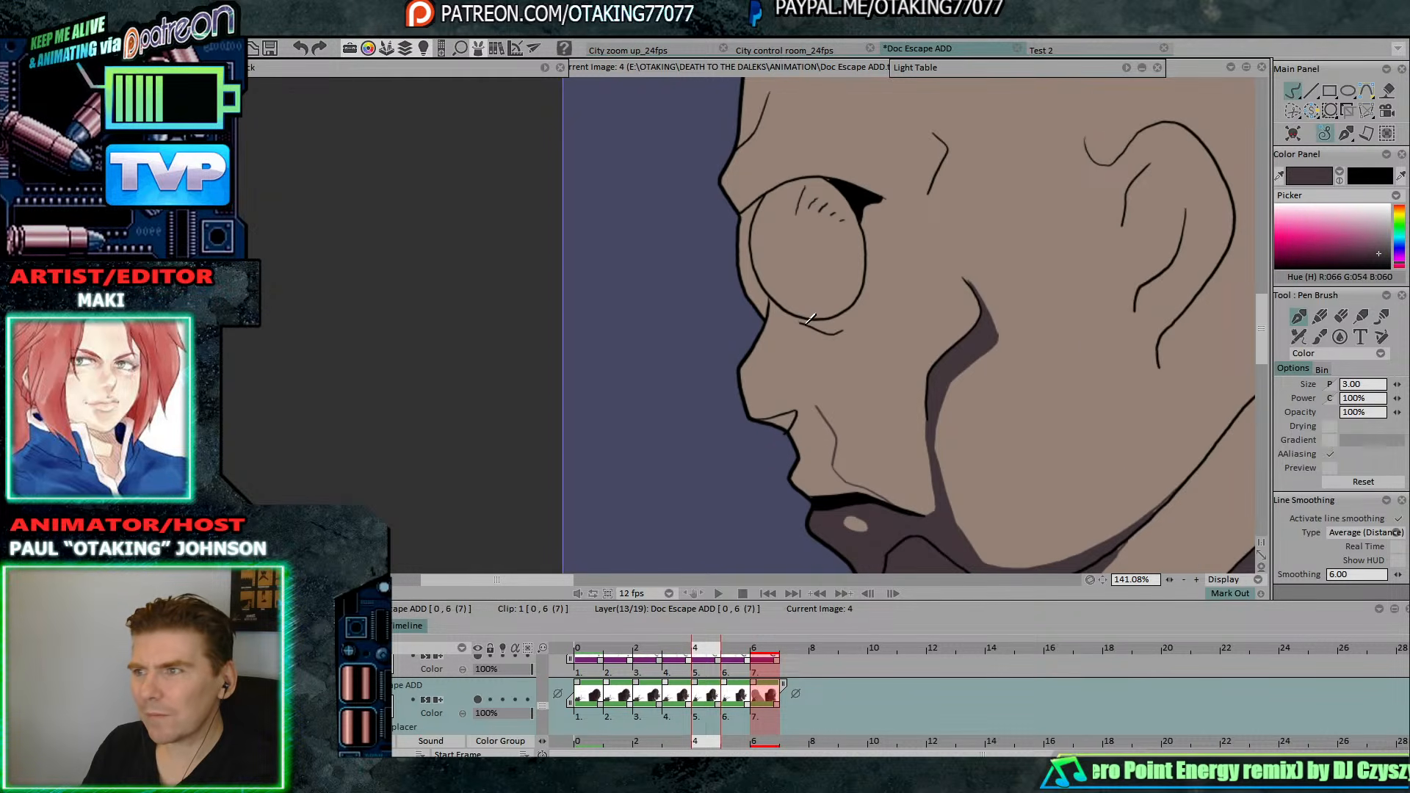
drag(807, 322, 825, 363)
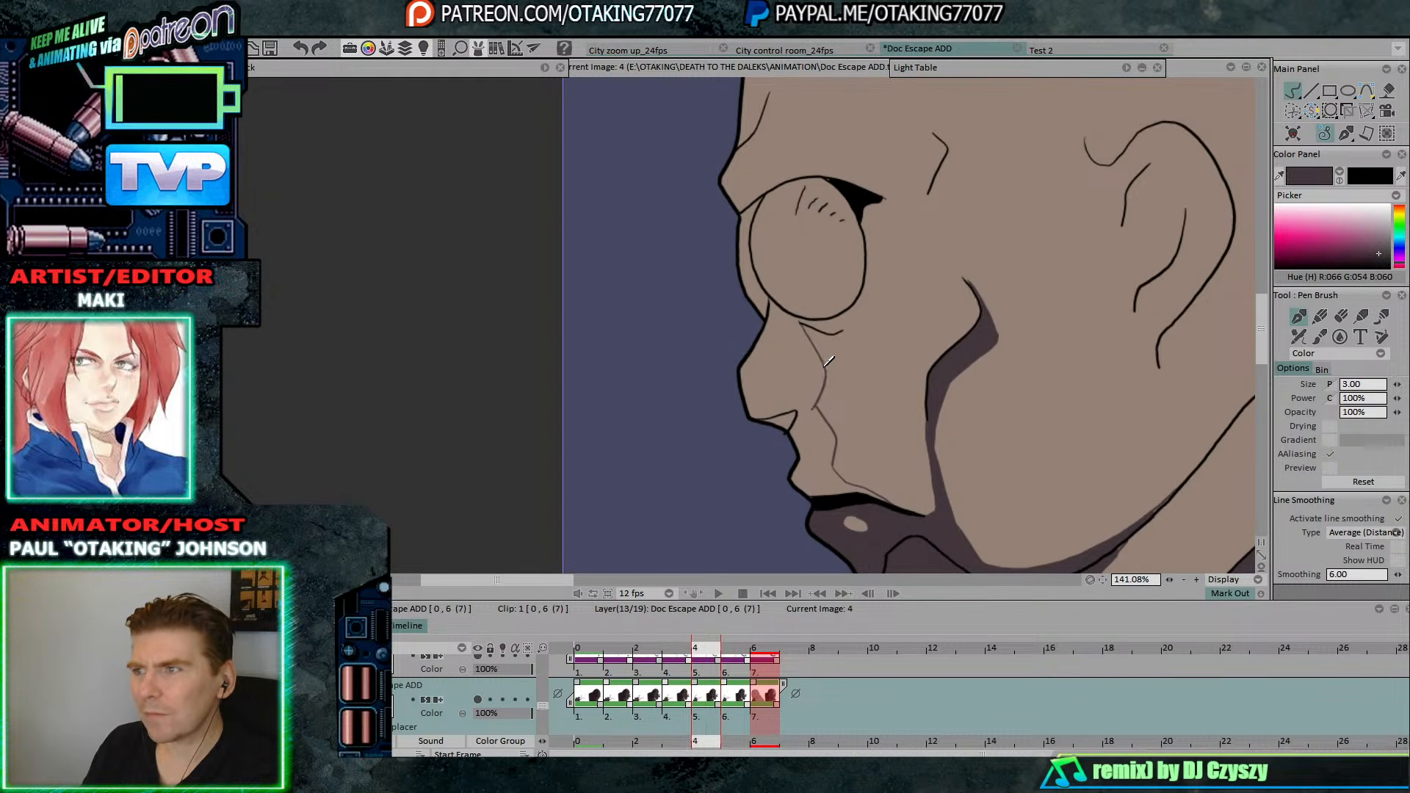
key(Left)
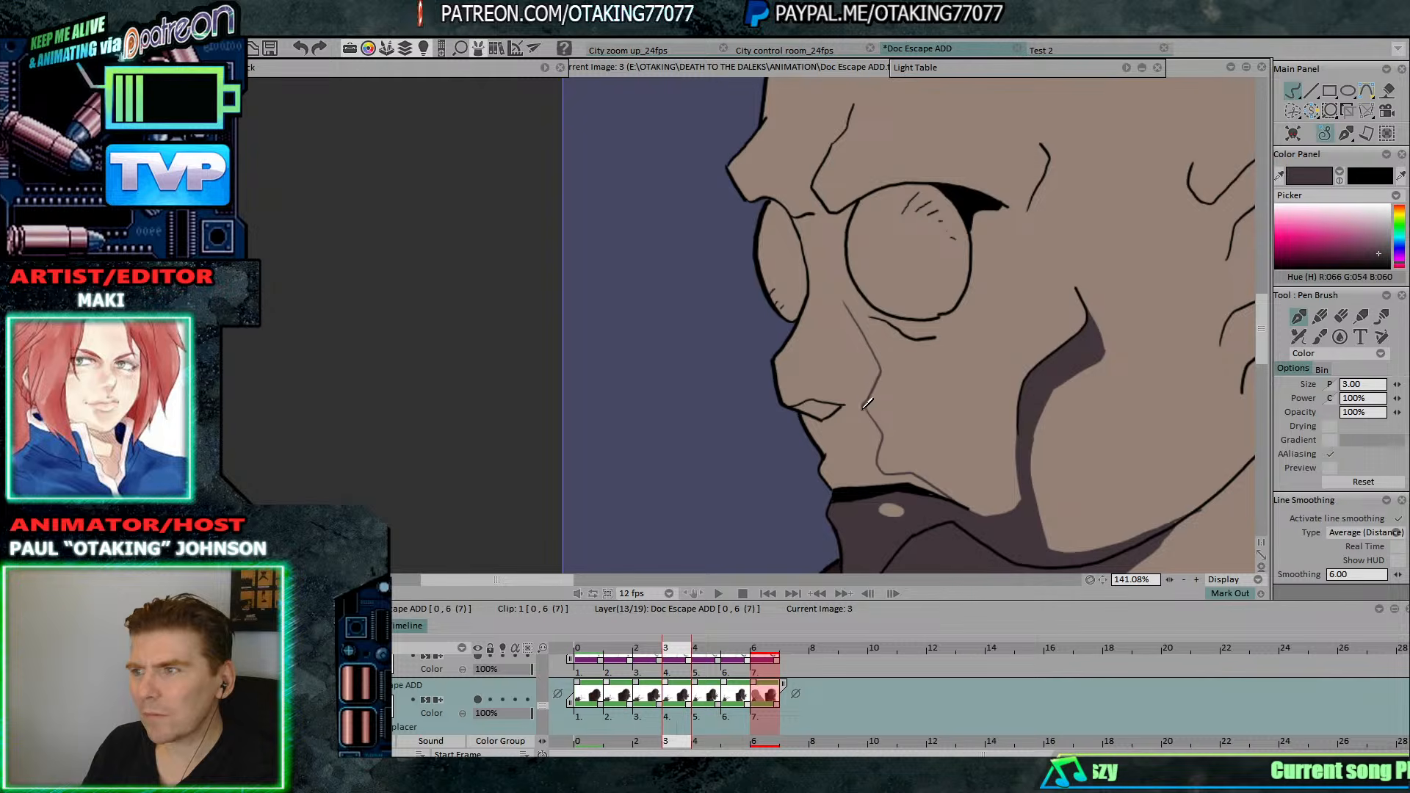
key(Right)
key(Left)
key(Right)
key(Right)
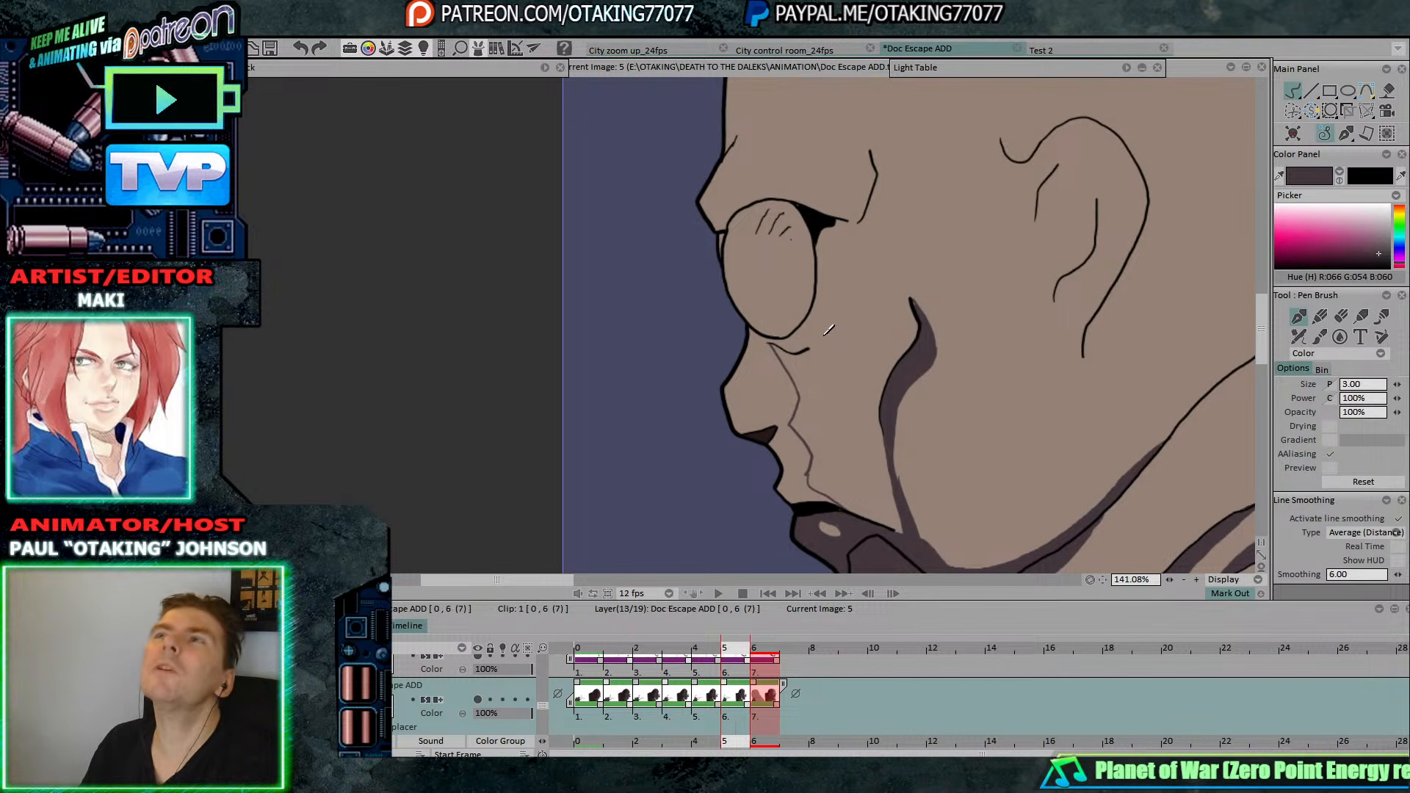
Draw the nose shadow's edge on frame 2, angling down the cheek side of the nose to the upper-lip shadow line, using frame 3 as reference.
key(Left)
key(Left)
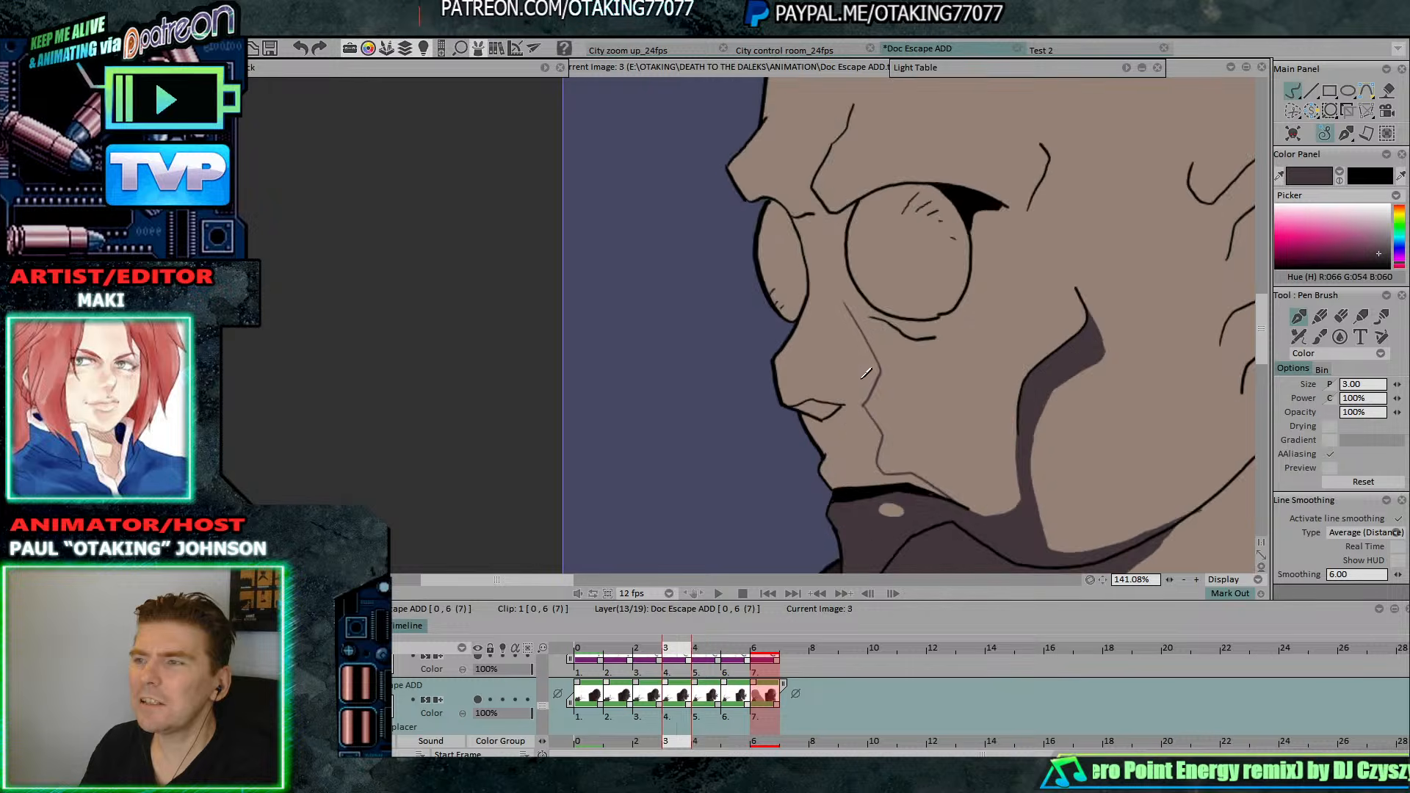
key(Right)
key(Left)
key(Left)
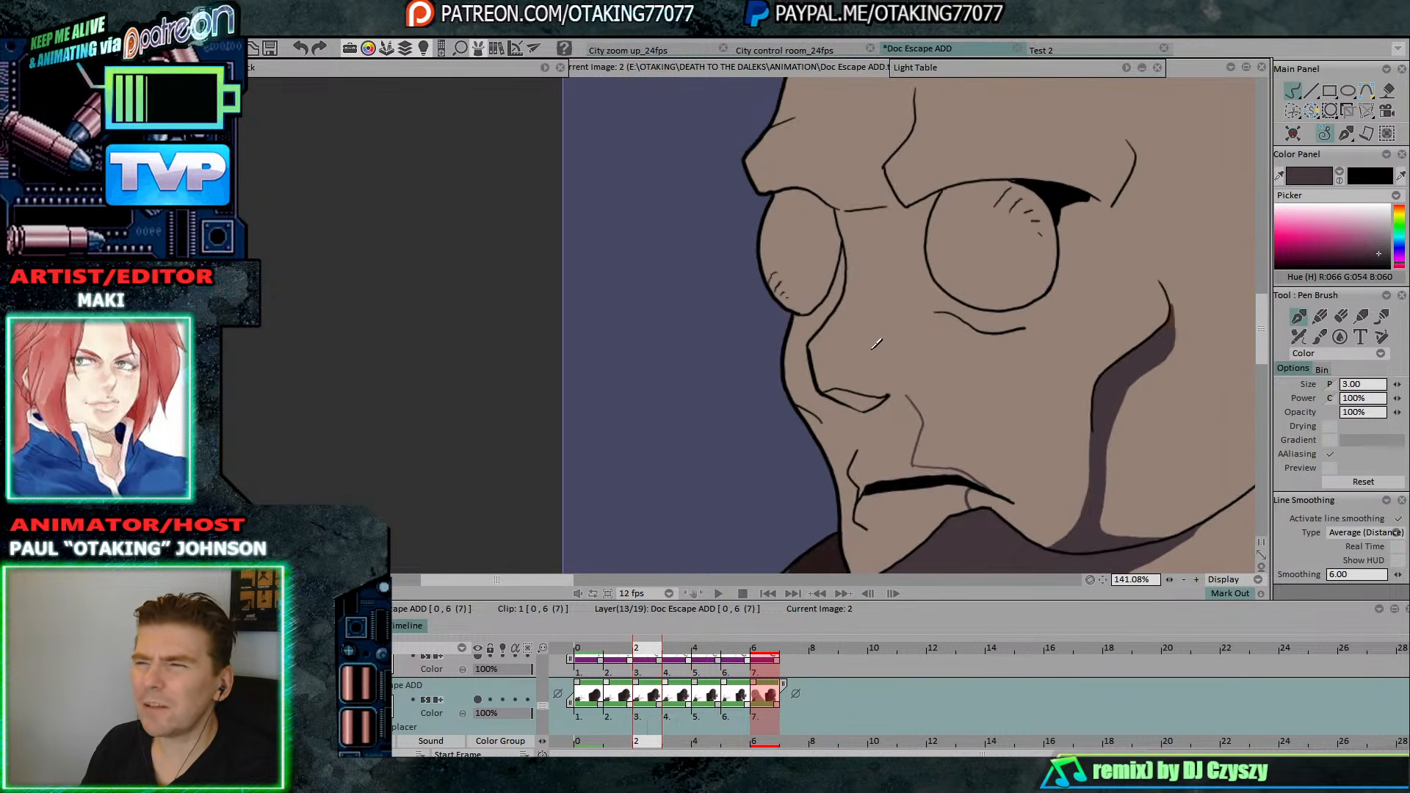
key(Right)
key(Left)
key(Right)
key(Left)
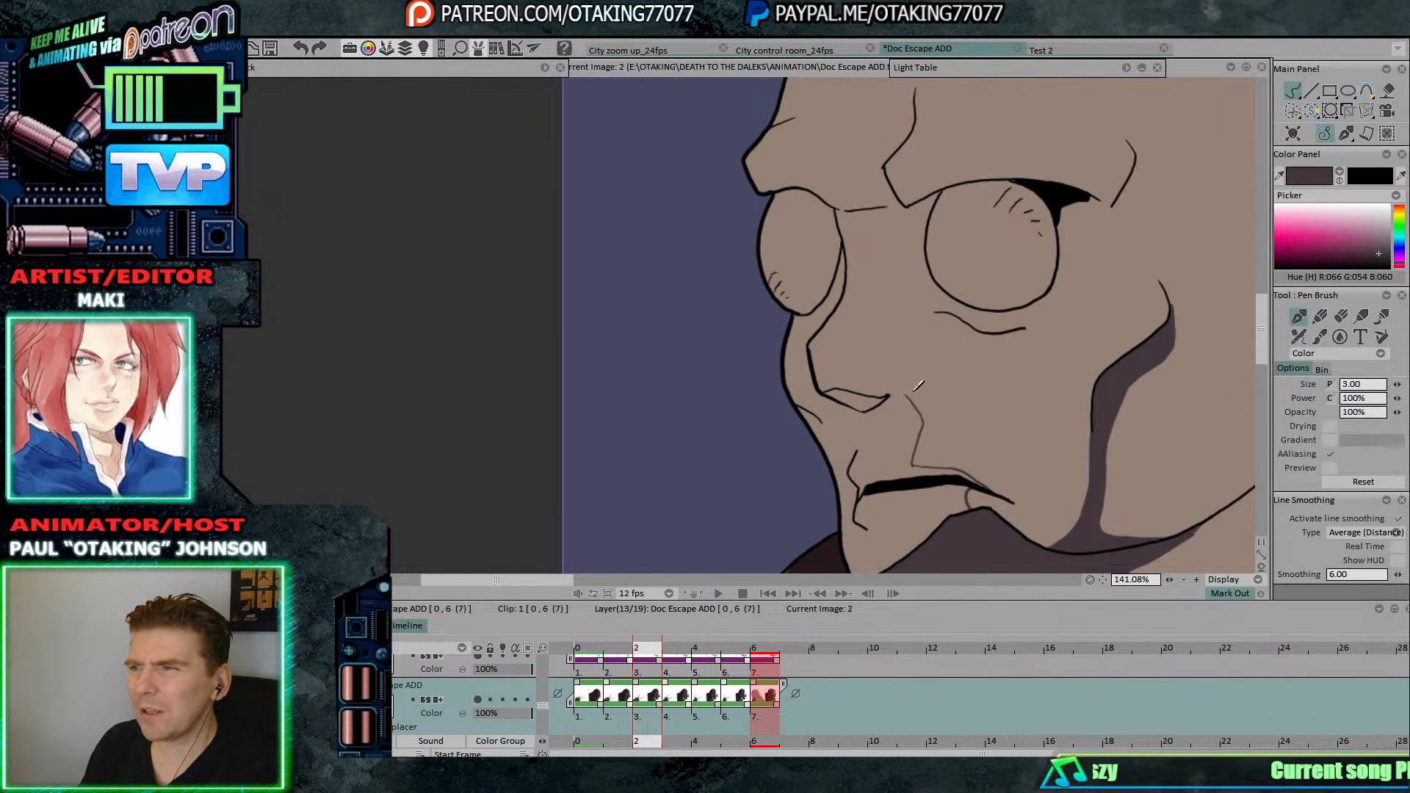
key(Right)
key(Left)
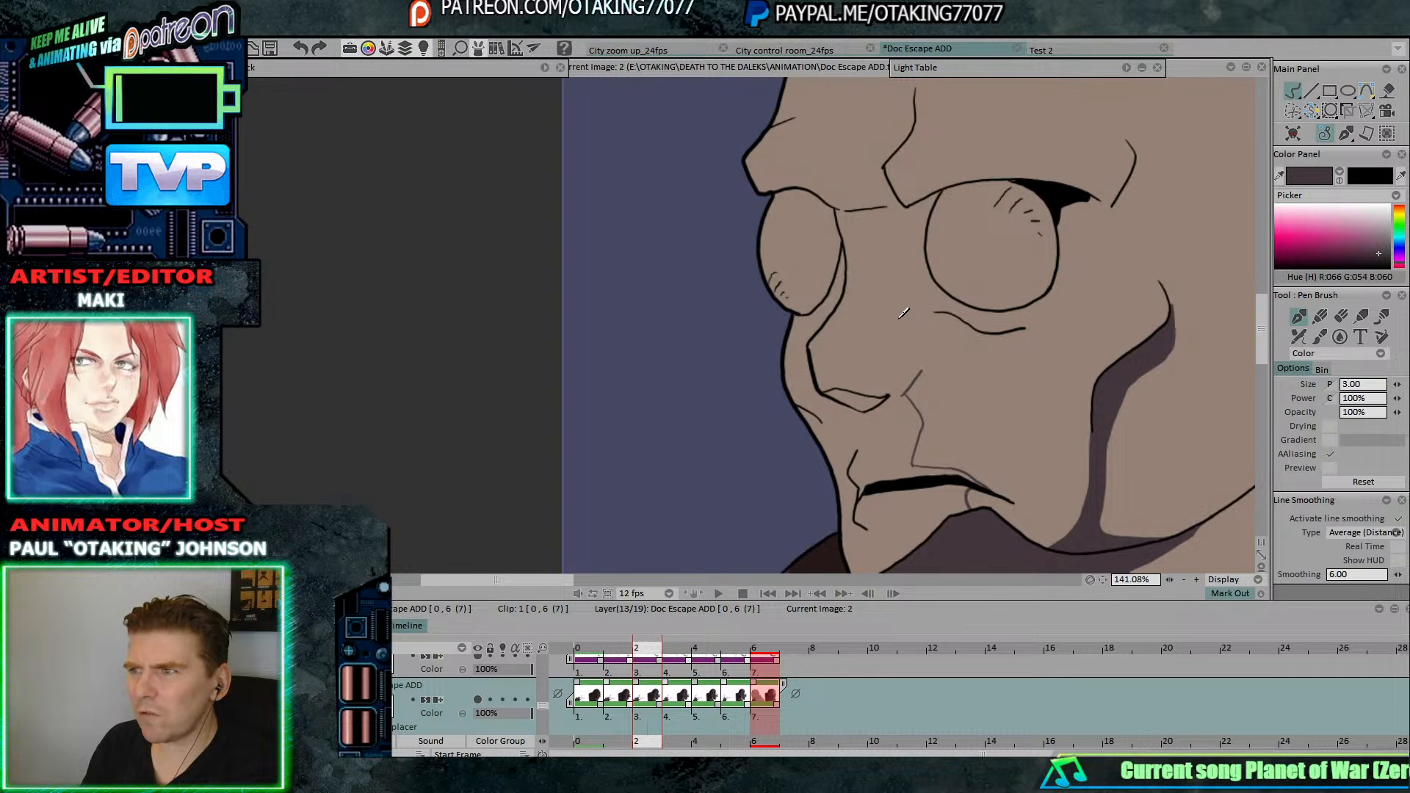
drag(888, 300, 920, 359)
Draw the small under-eye shadow's edge along the eye-bag line below the near glasses lens on frames 5 down to 0.
key(Right)
key(Right)
key(Right)
key(Right)
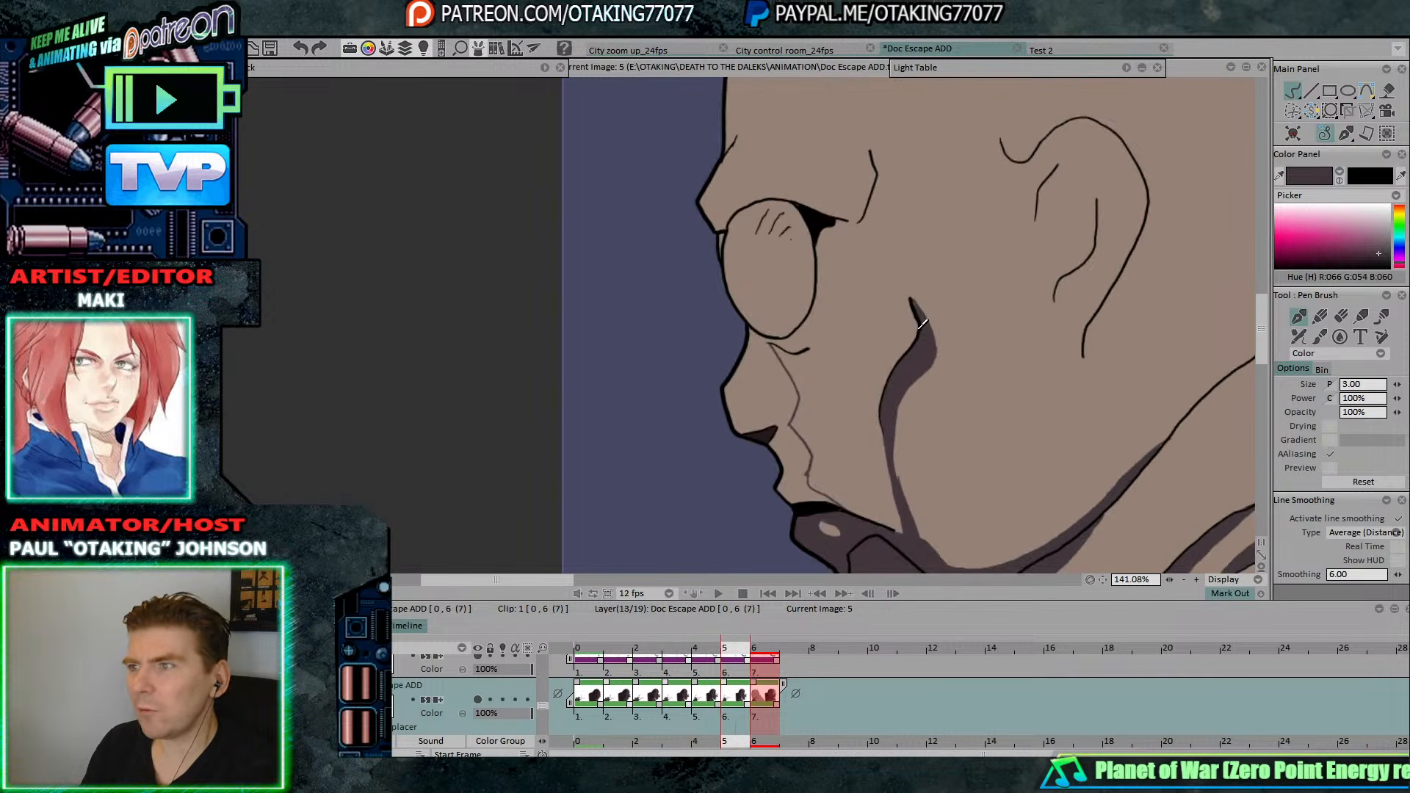
key(Left)
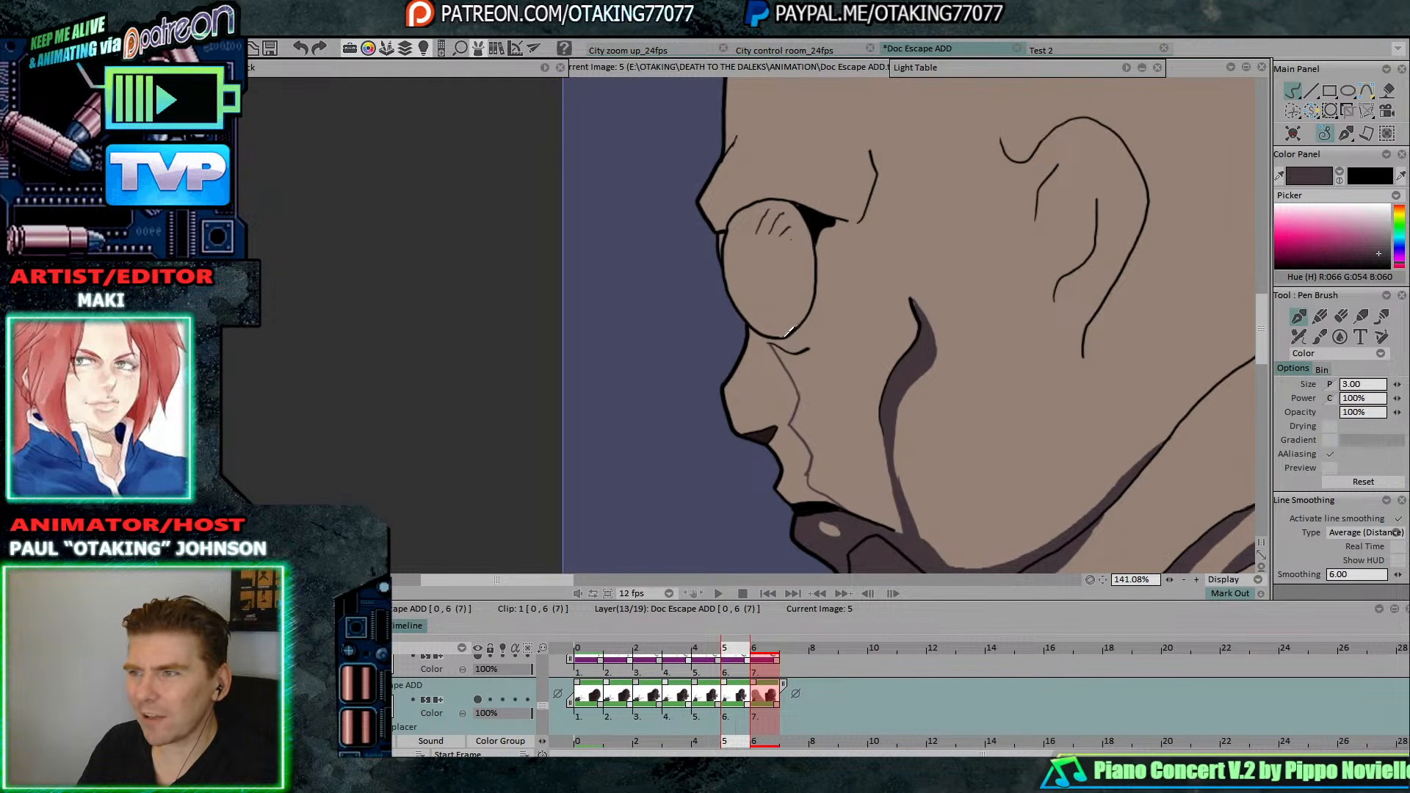
key(Left)
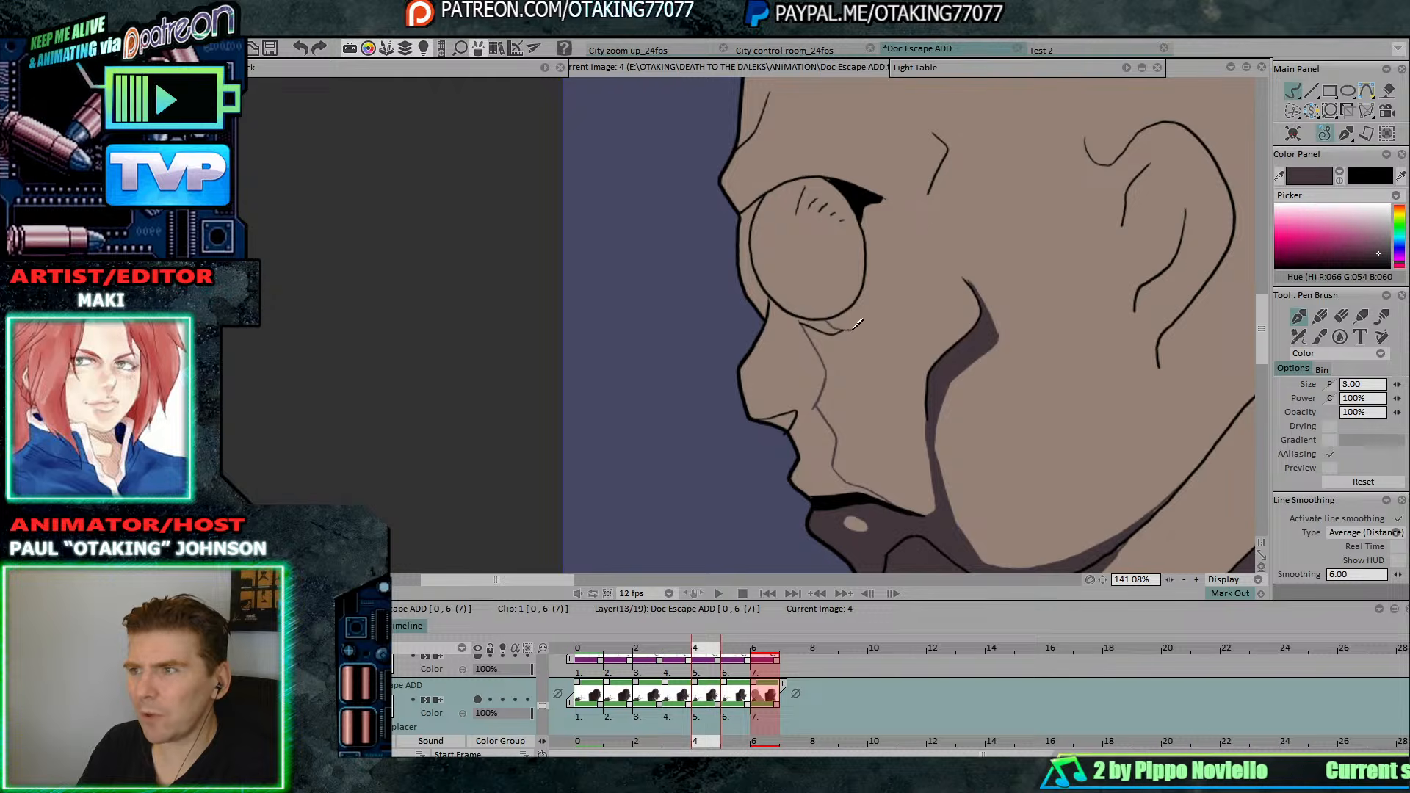
key(Left)
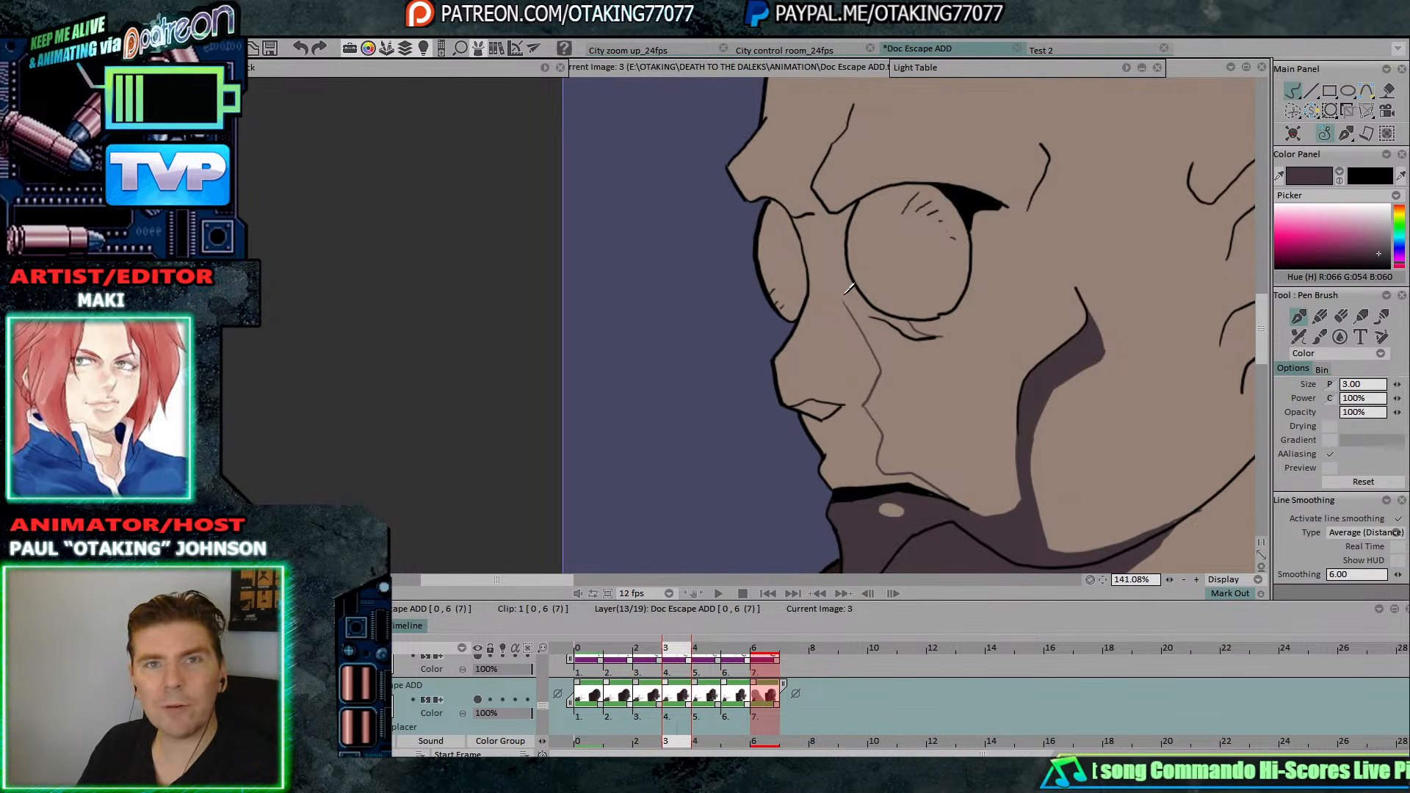
key(Left)
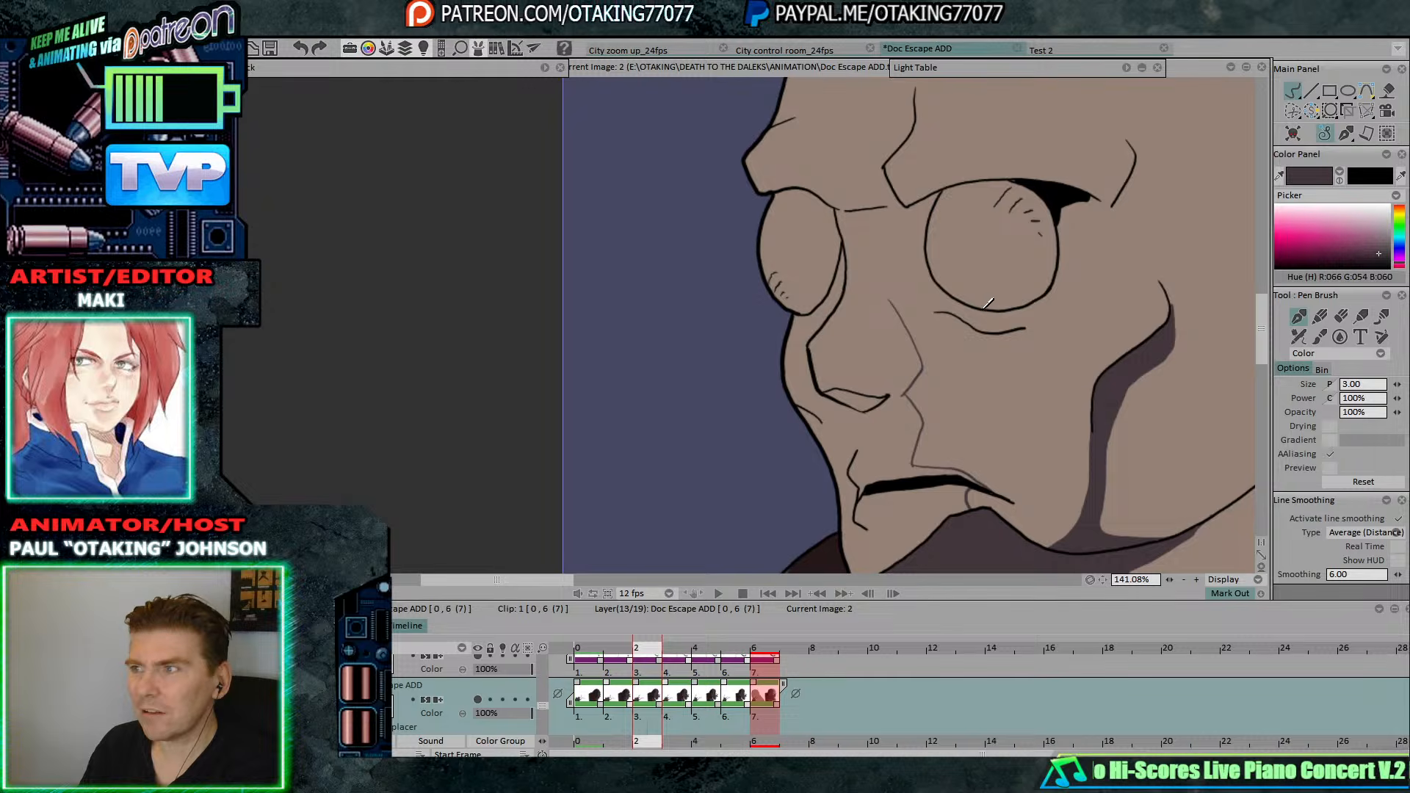
key(Left)
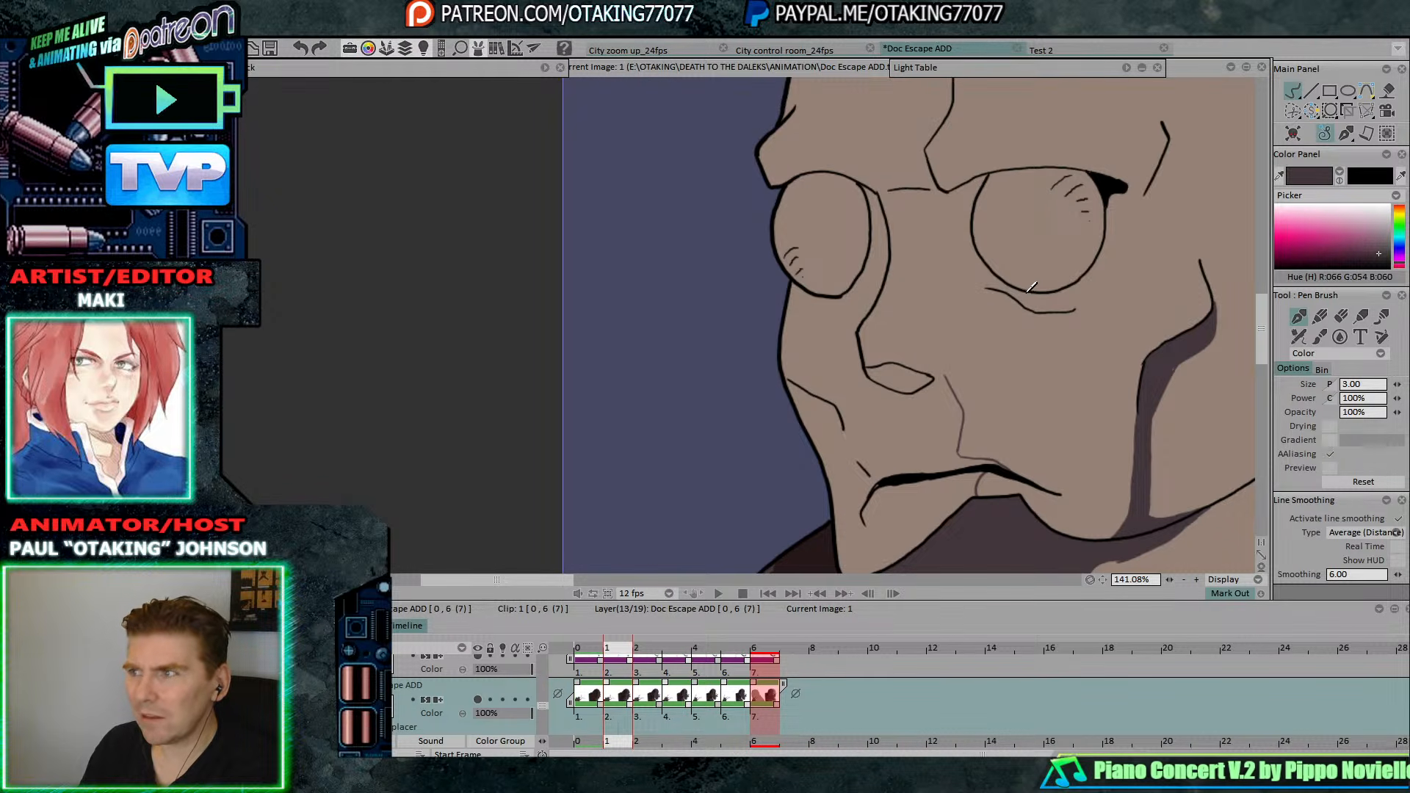
key(Left)
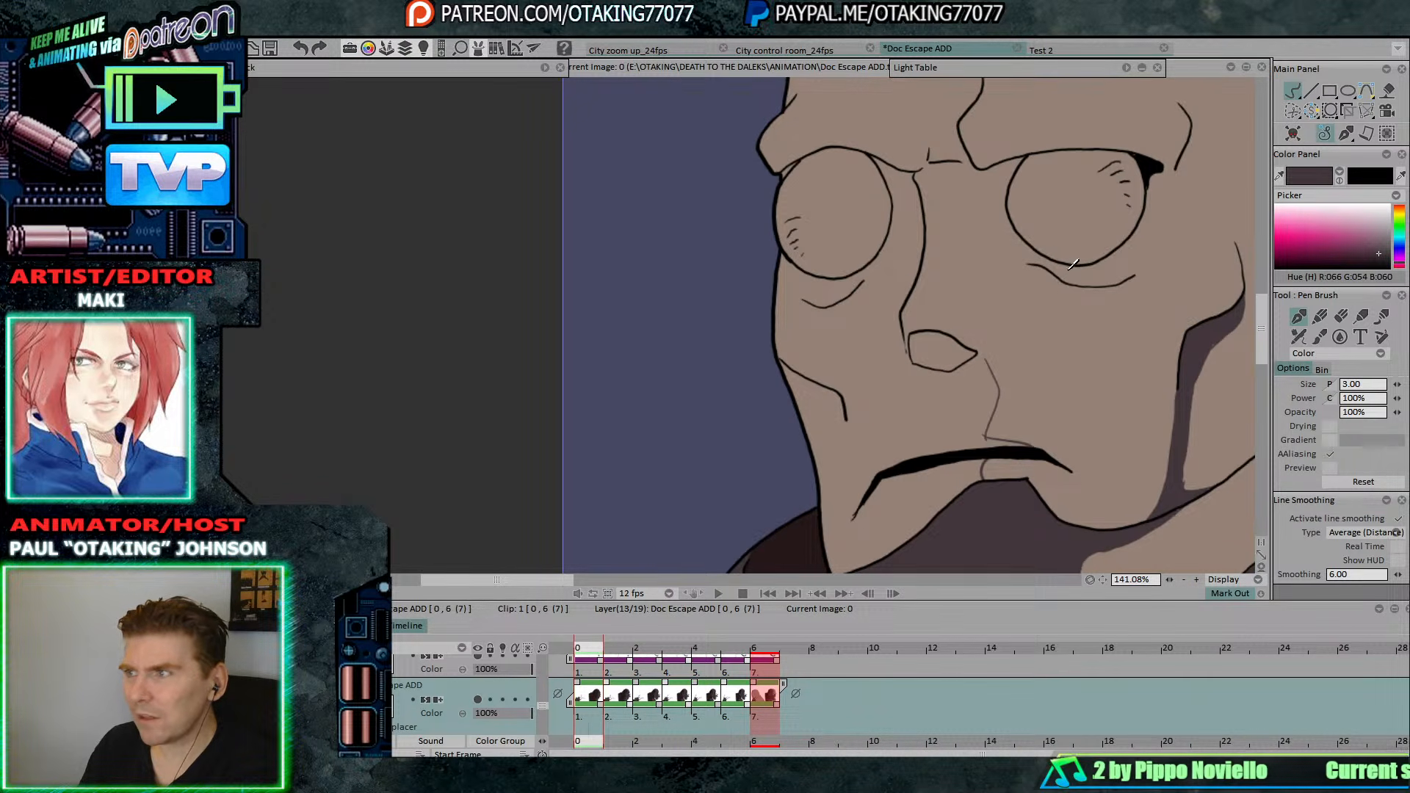
drag(1073, 266, 1116, 285)
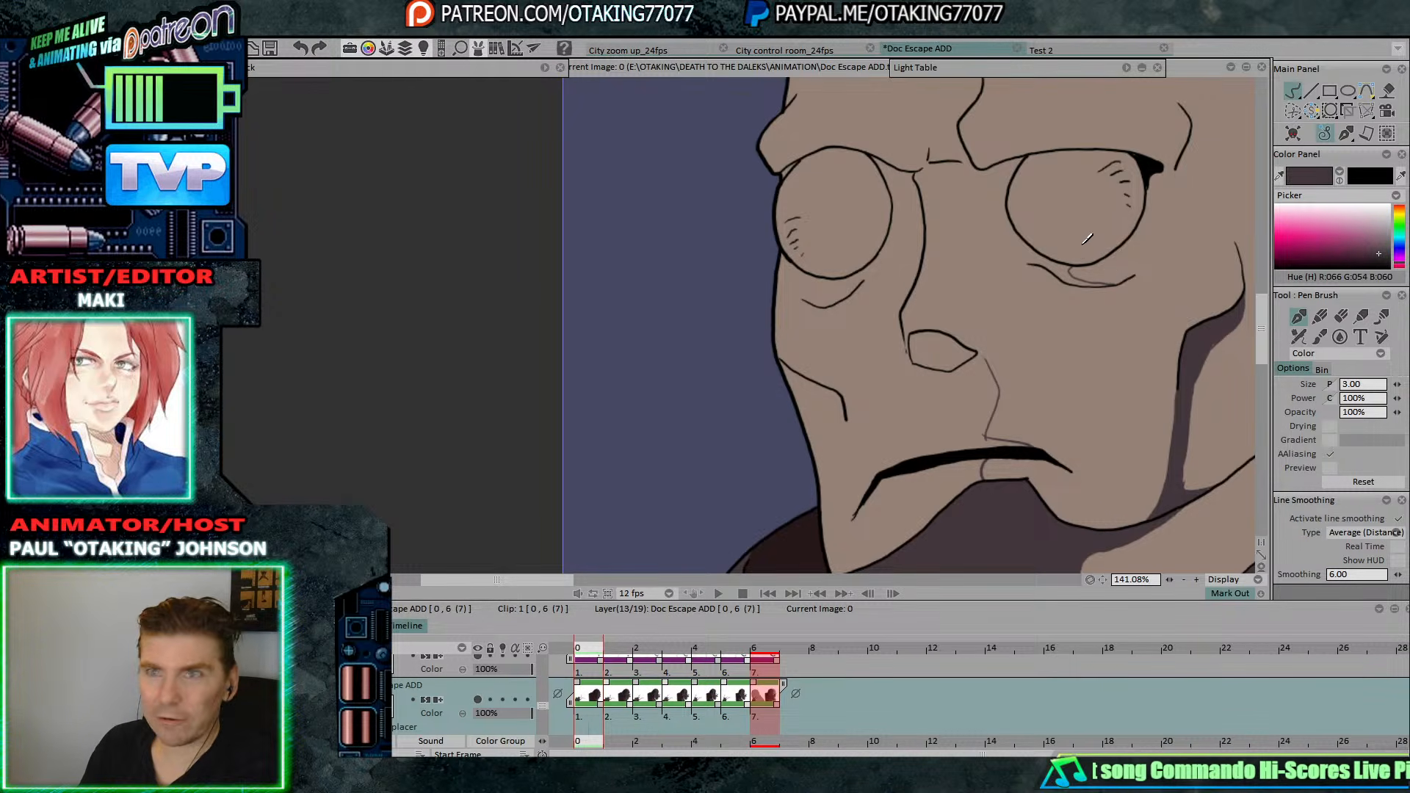
Draw the eye-socket shadow's edge from the near lens's outer rim up to the brow corner on frame 5, using frame 6 as reference.
key(Right)
key(Right)
key(Right)
key(Right)
key(Right)
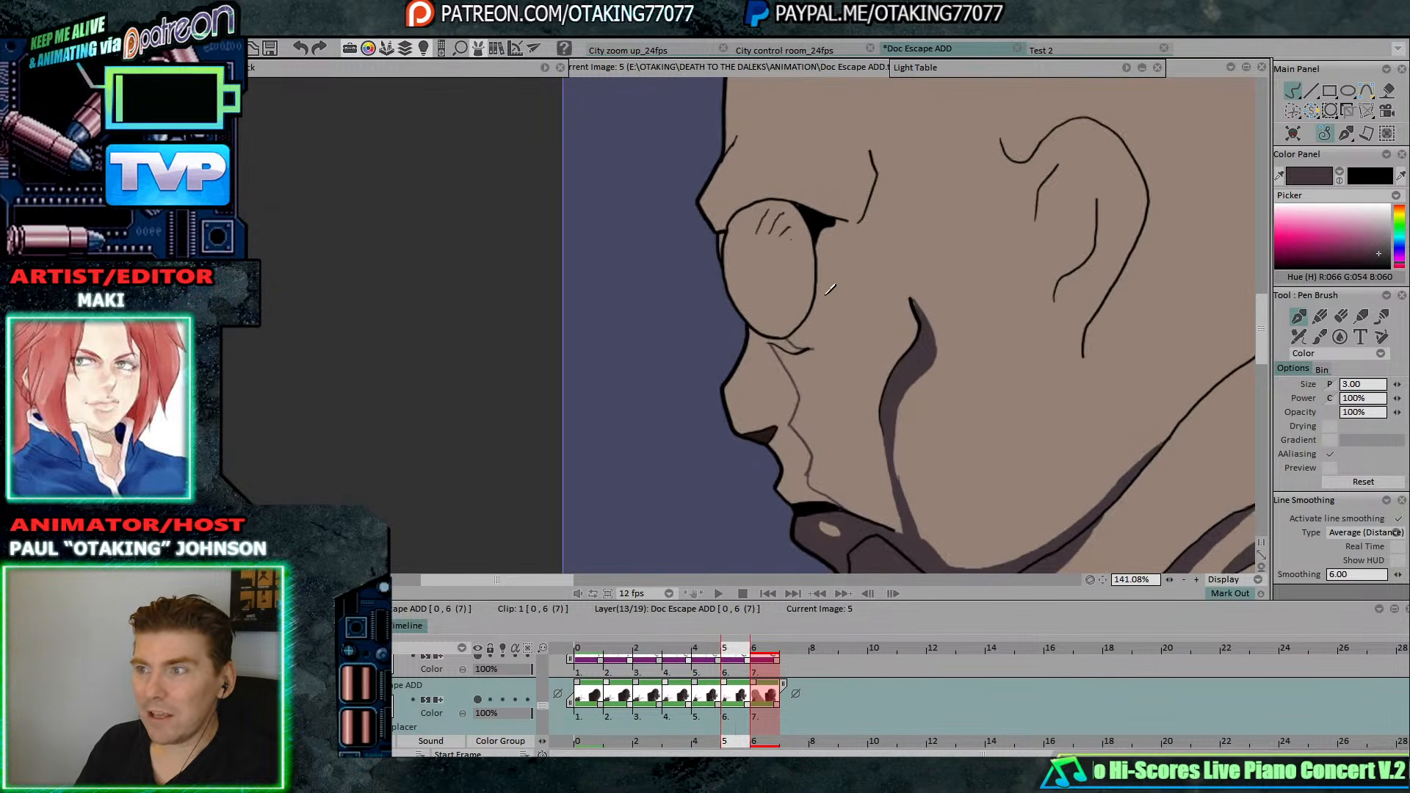
key(Right)
key(Left)
drag(815, 310, 833, 236)
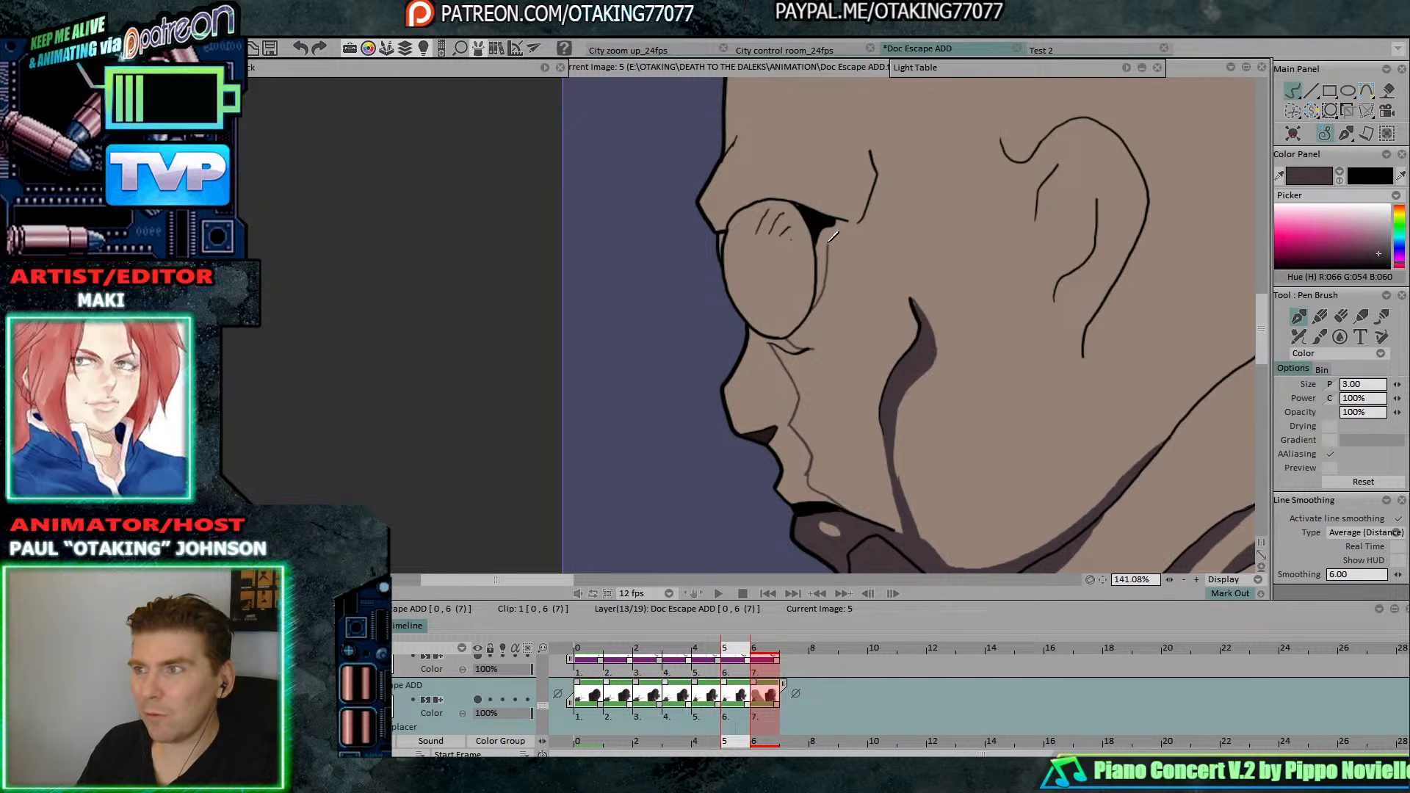
key(Right)
key(Left)
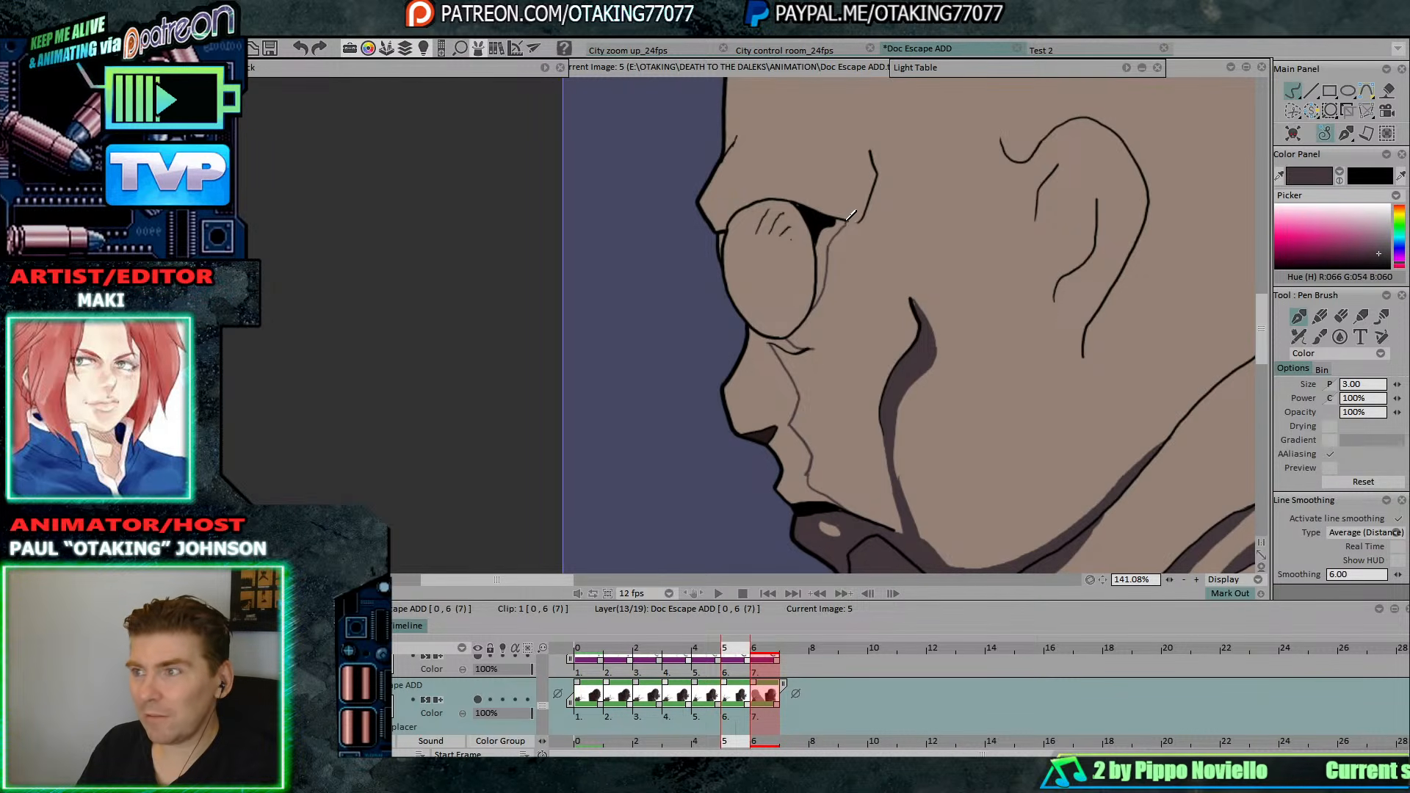
Draw the eye-socket shadow's edge from the near lens's outer rim up to the brow corner on frames 4 down to 0.
key(Left)
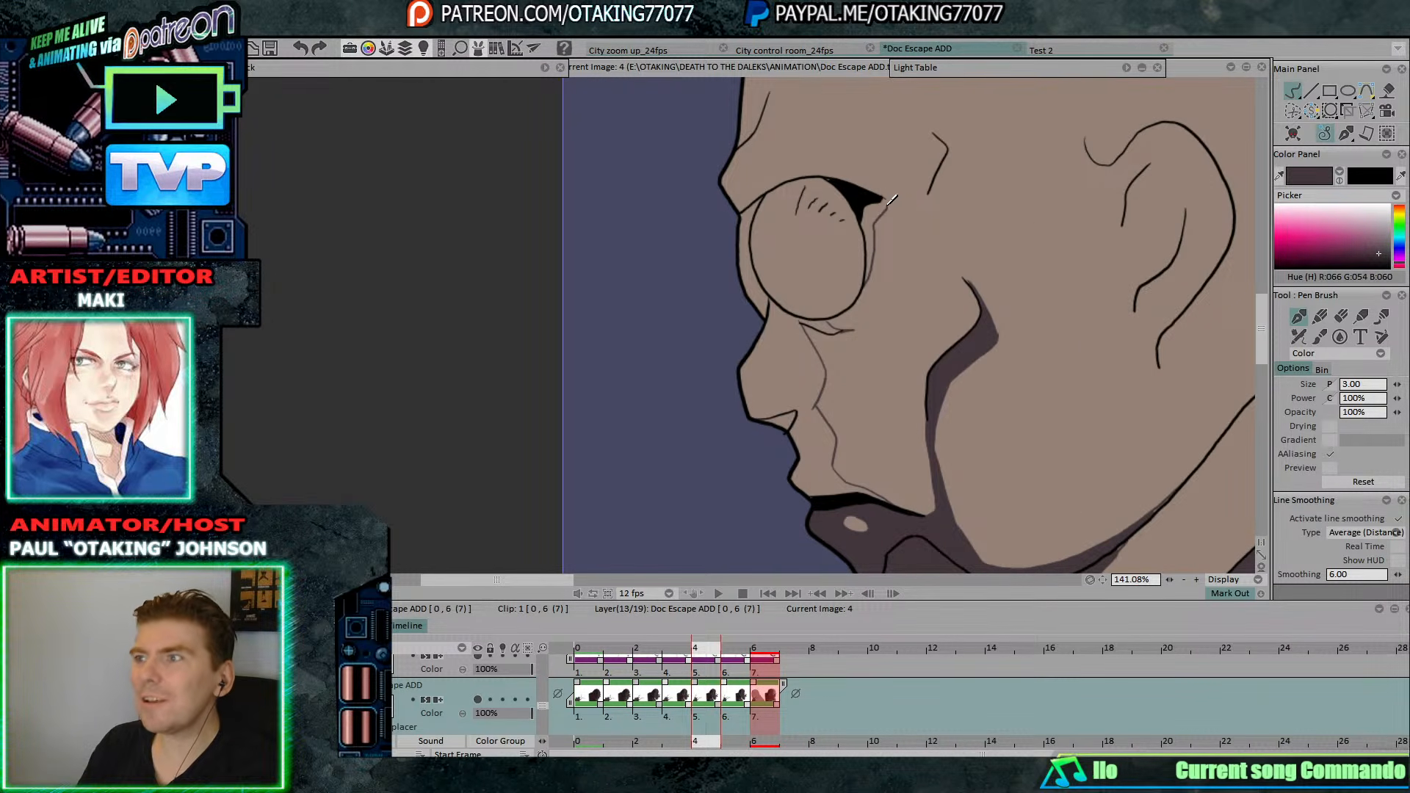
key(Left)
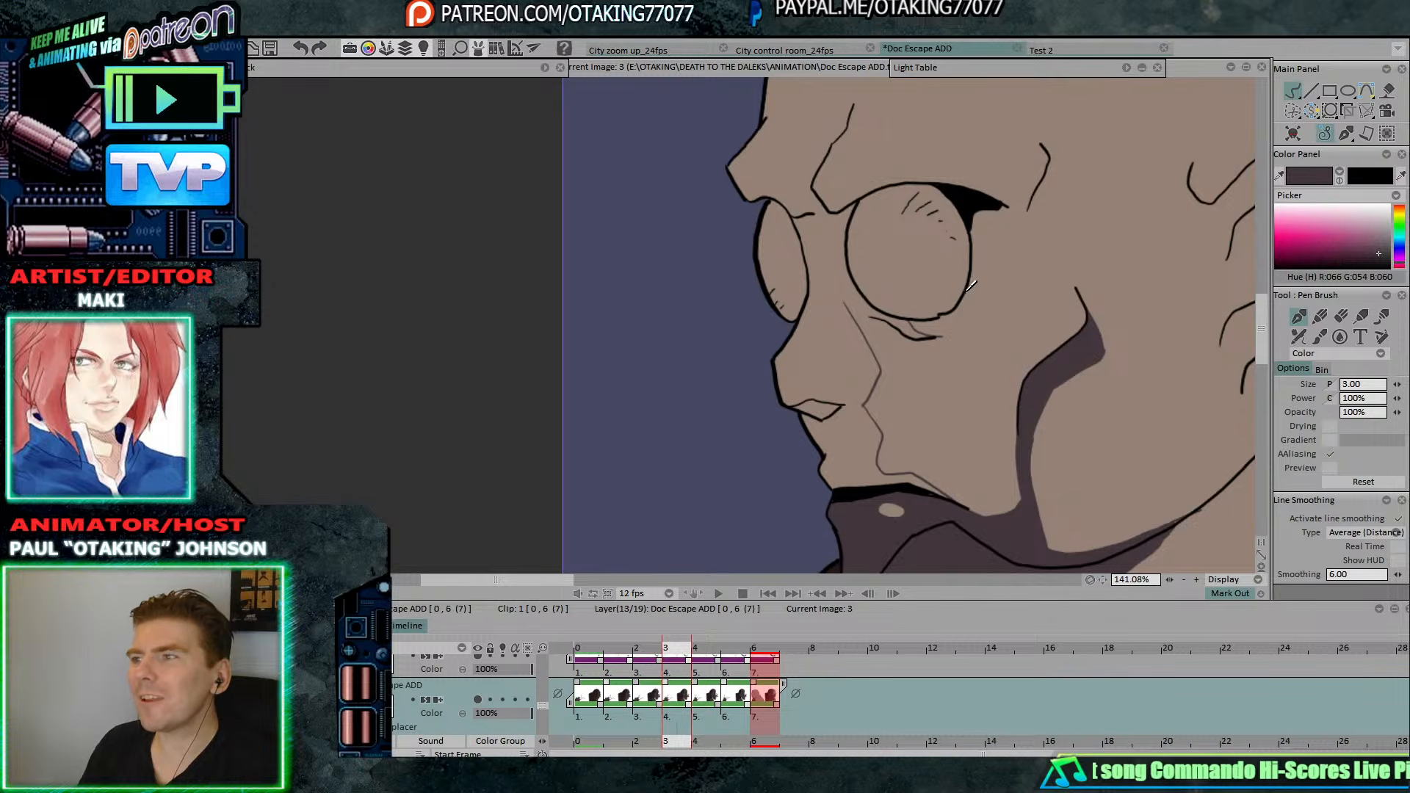
drag(967, 290, 984, 231)
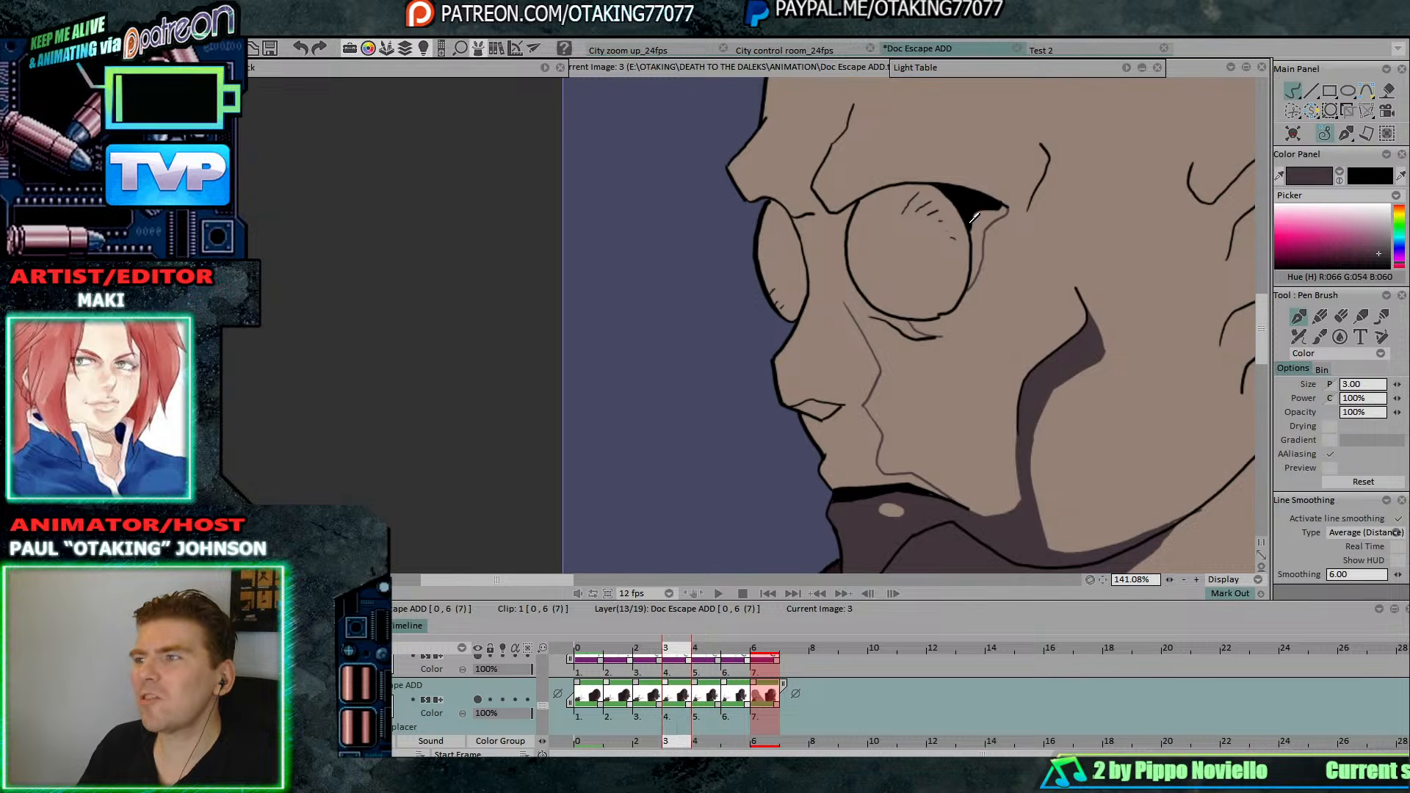
key(Left)
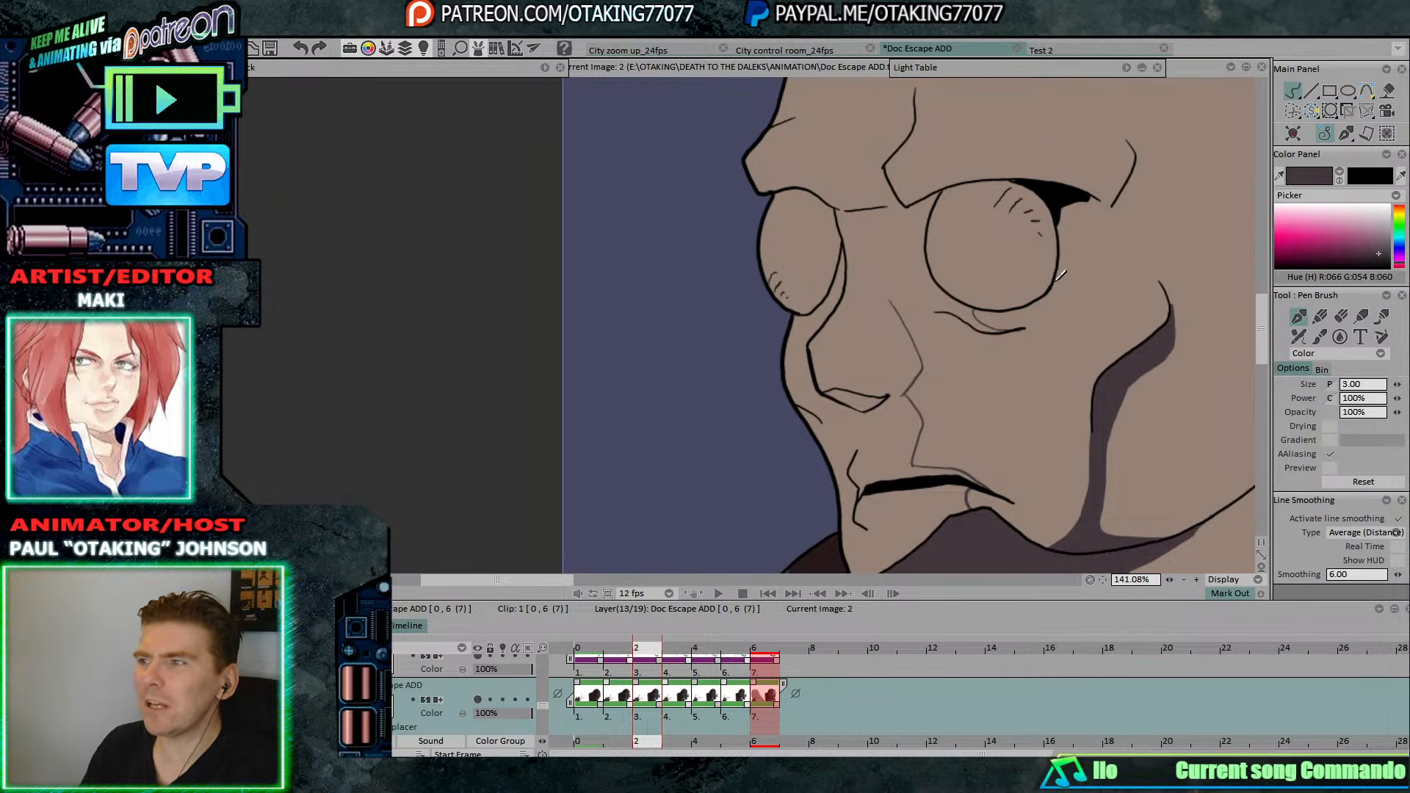
key(Left)
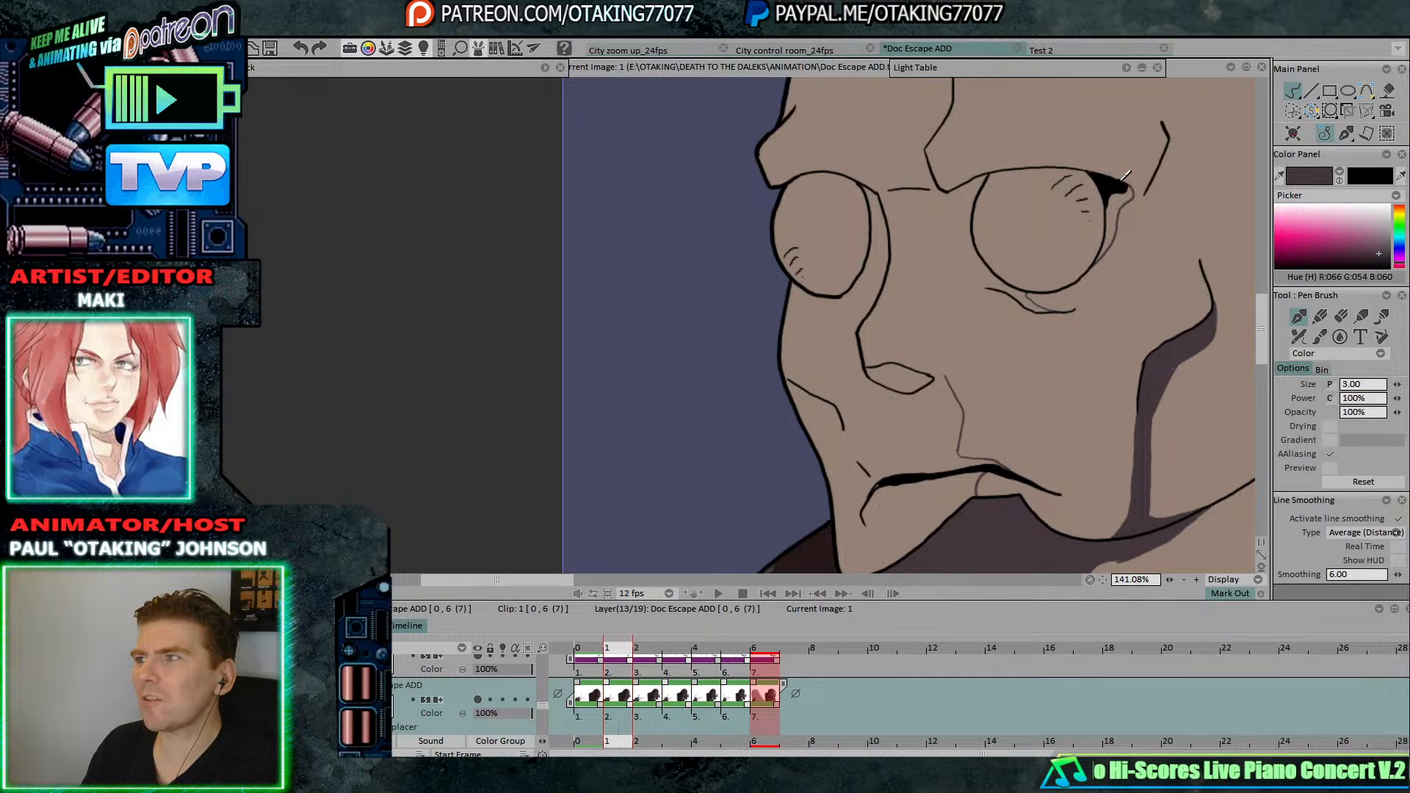
key(Left)
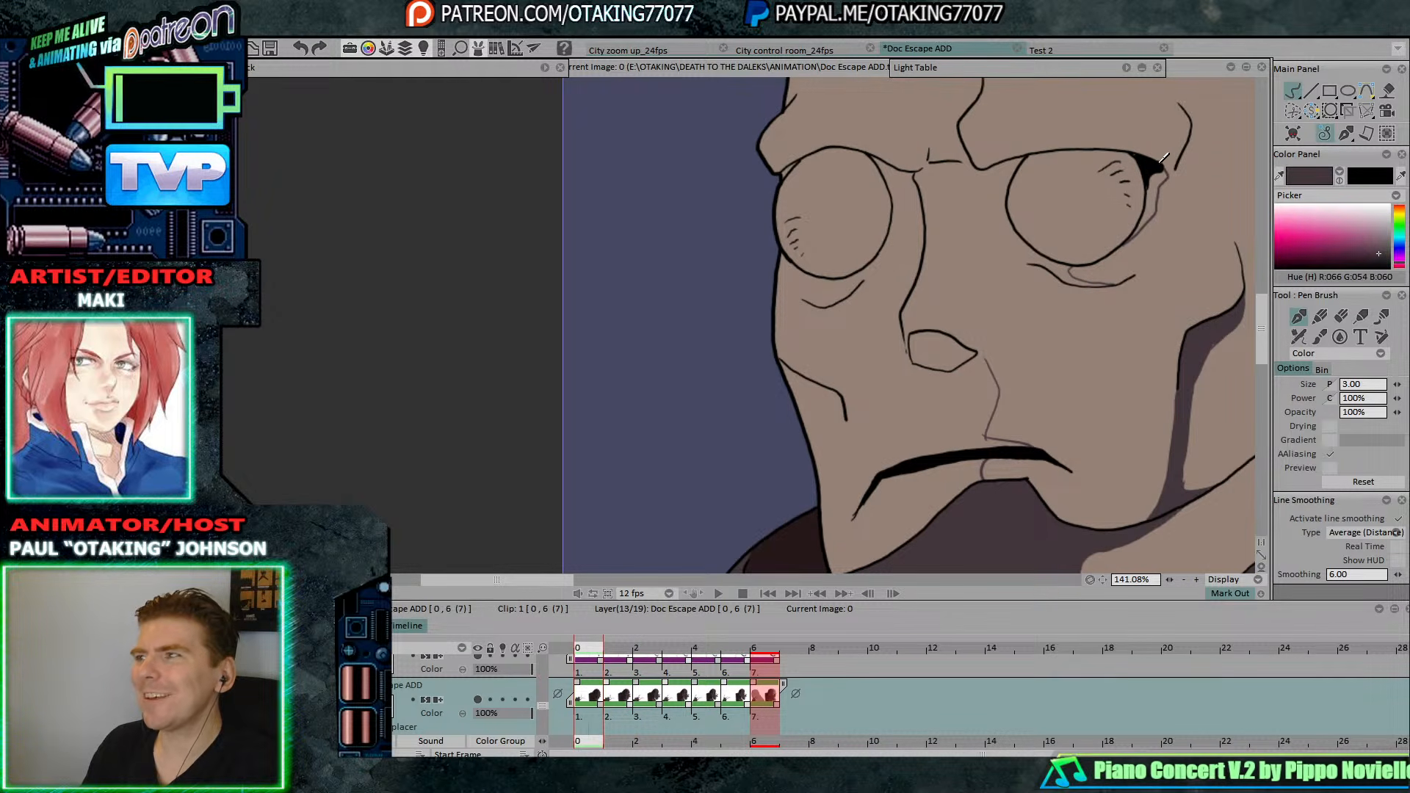
Review the following frames and join the top of the nose shadow's edge to the under-eye line on frames 3 and 2.
key(Right)
key(Right)
key(Right)
key(Right)
key(Right)
key(Right)
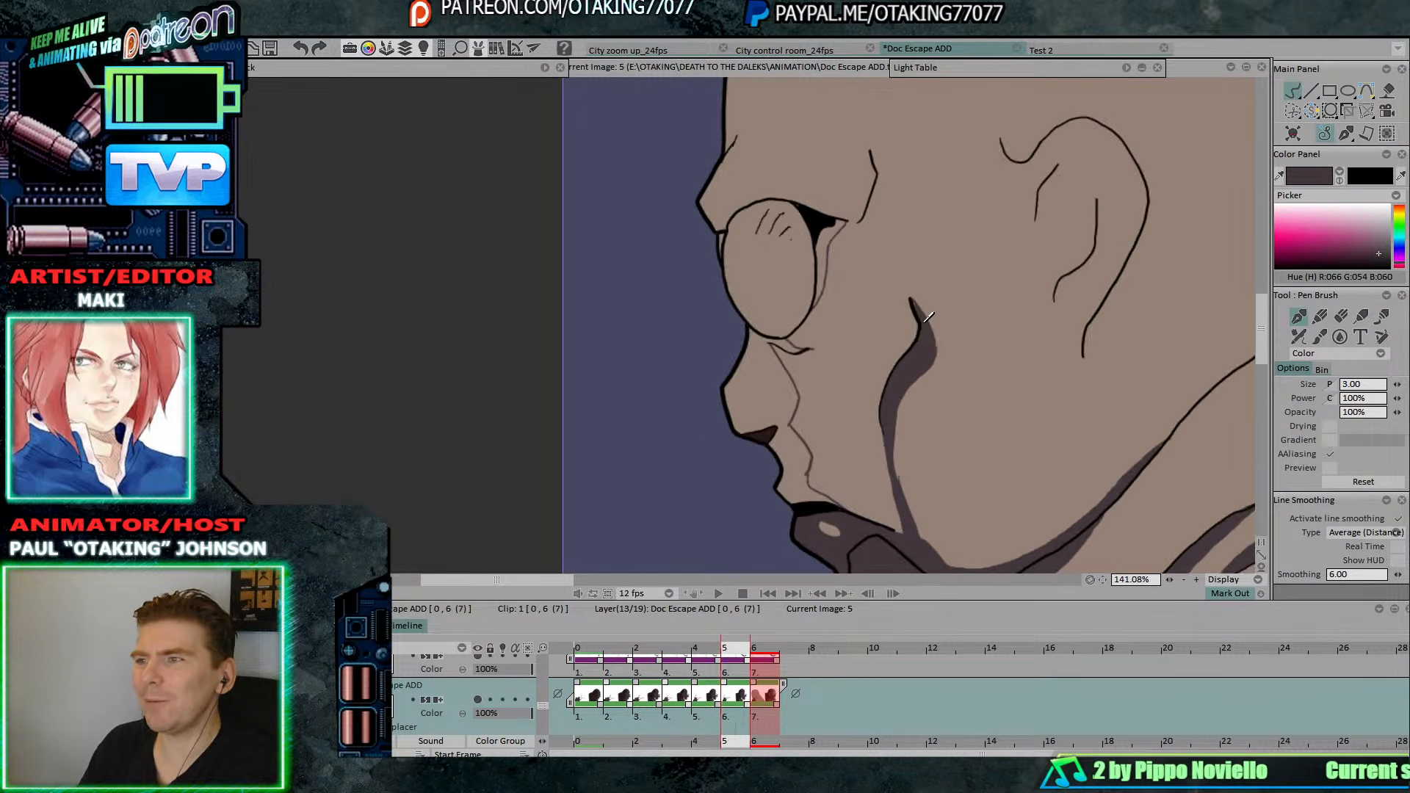
key(Left)
key(Left)
key(Left)
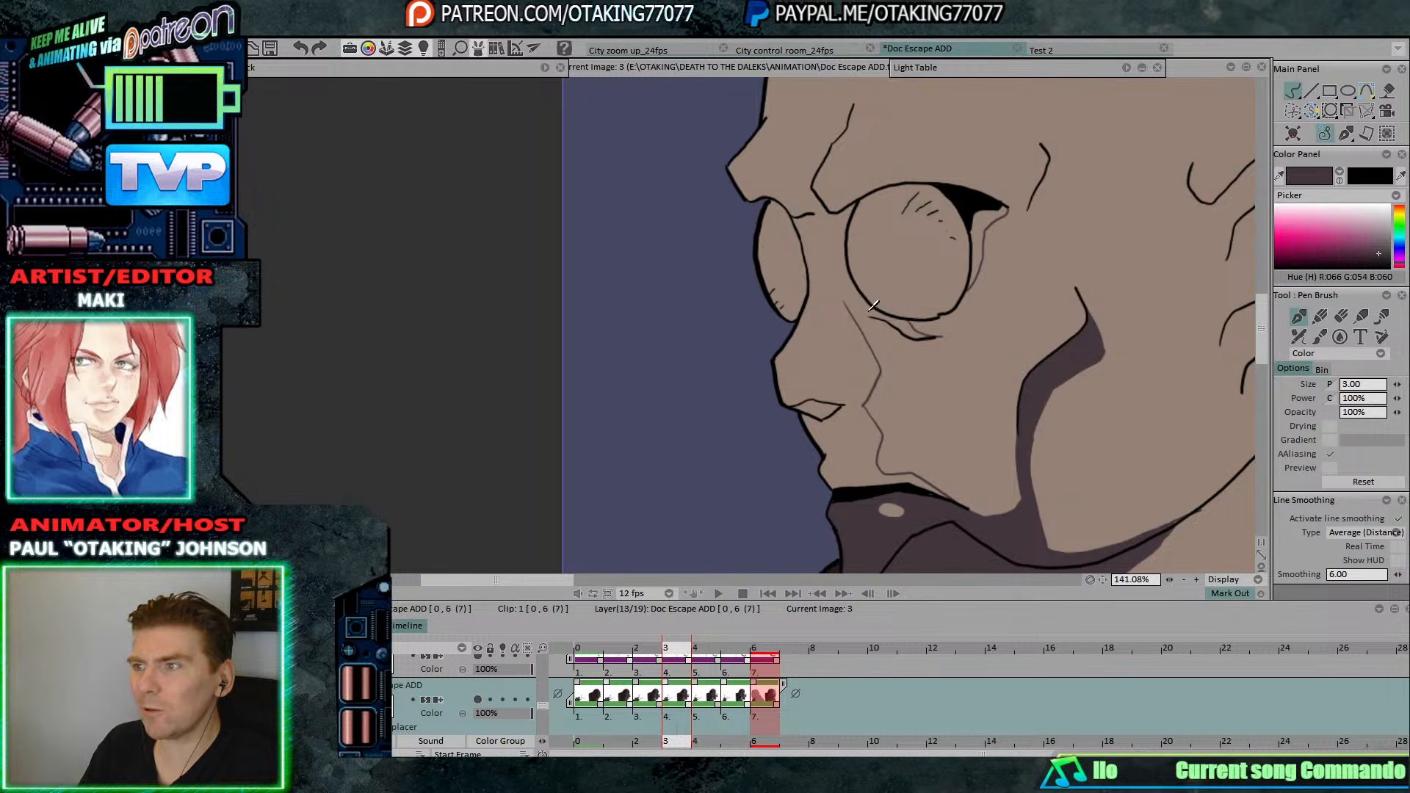
key(Left)
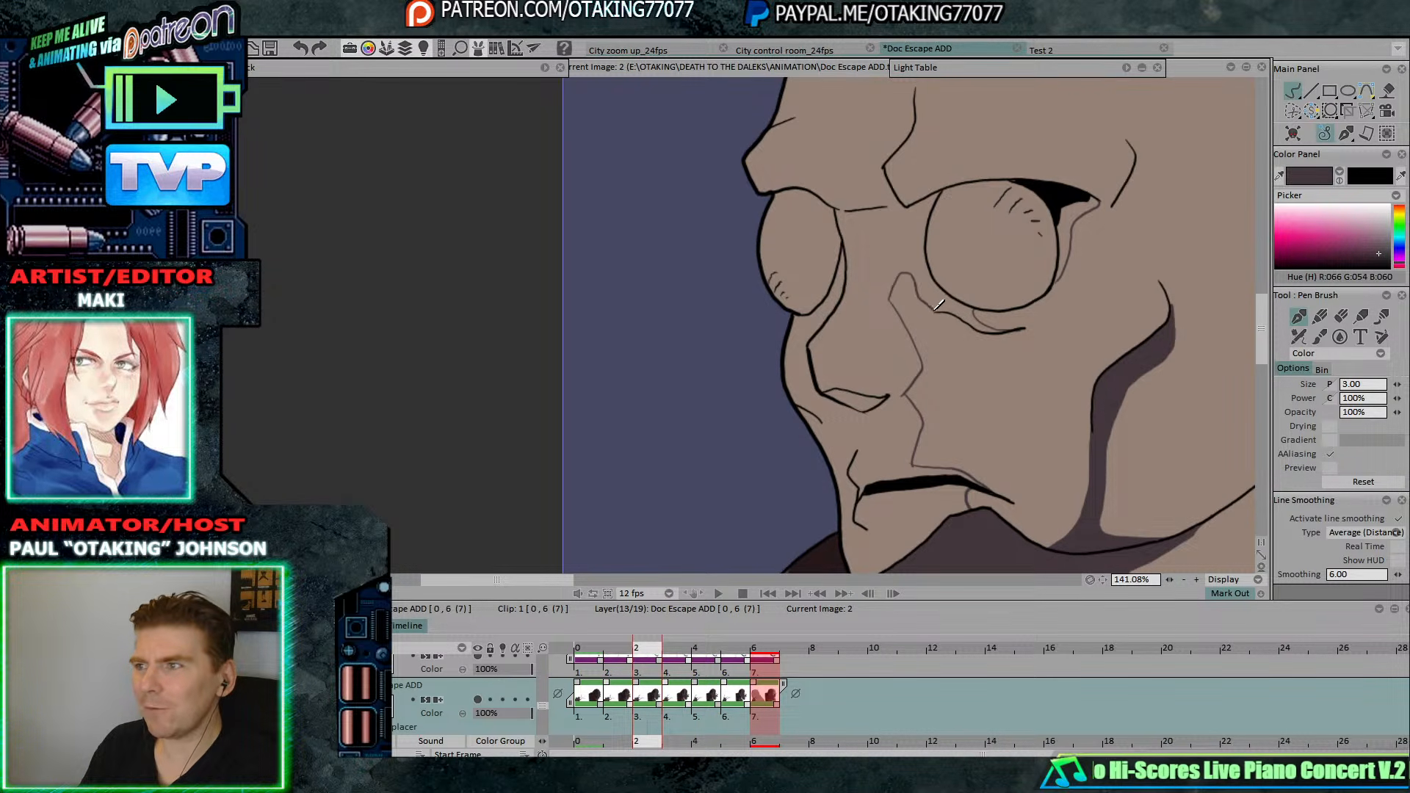
Draw the nose shadow's edge on frame 1 from the under-eye line down to the upper-lip shadow, using frame 2 as reference.
key(Left)
key(Right)
key(Left)
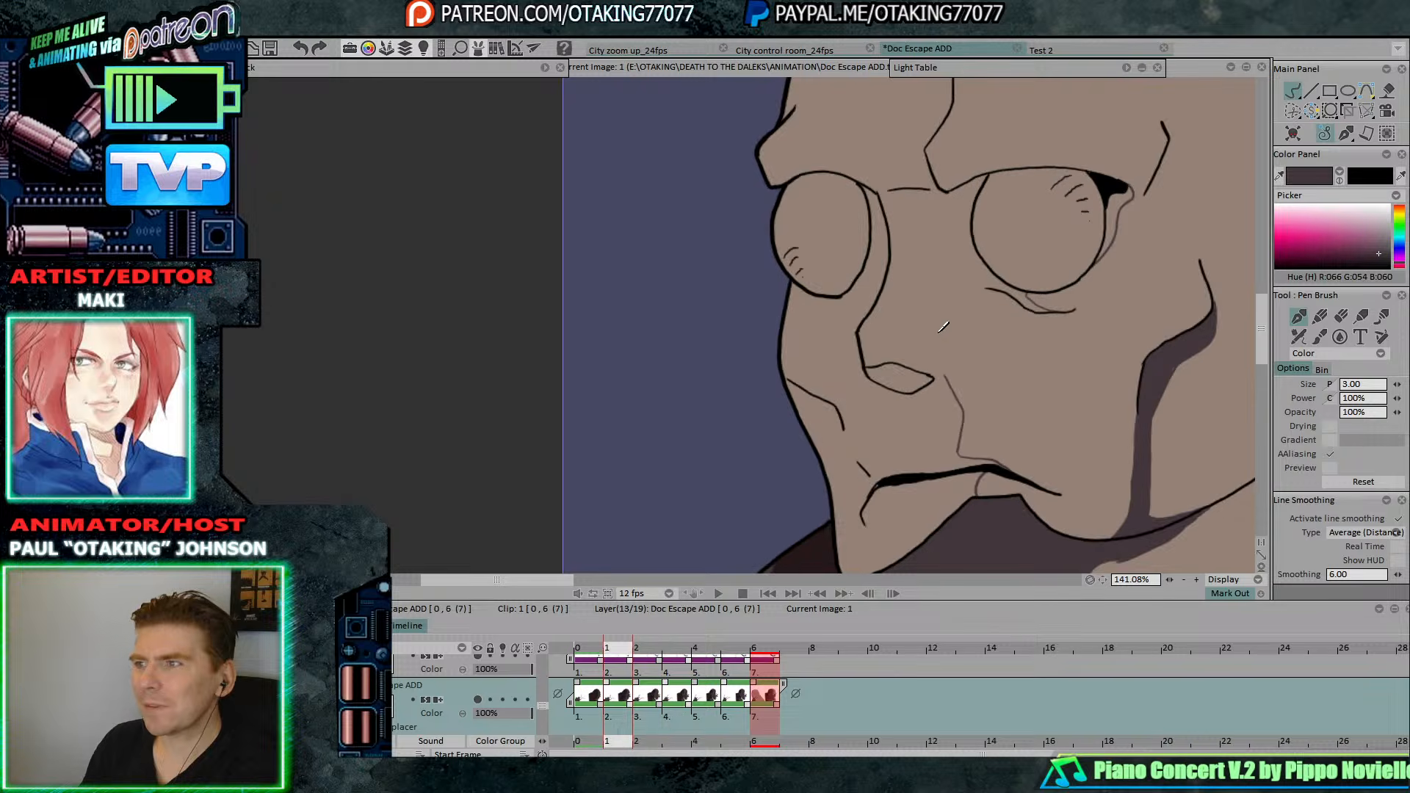
key(Right)
key(Left)
drag(947, 296, 962, 345)
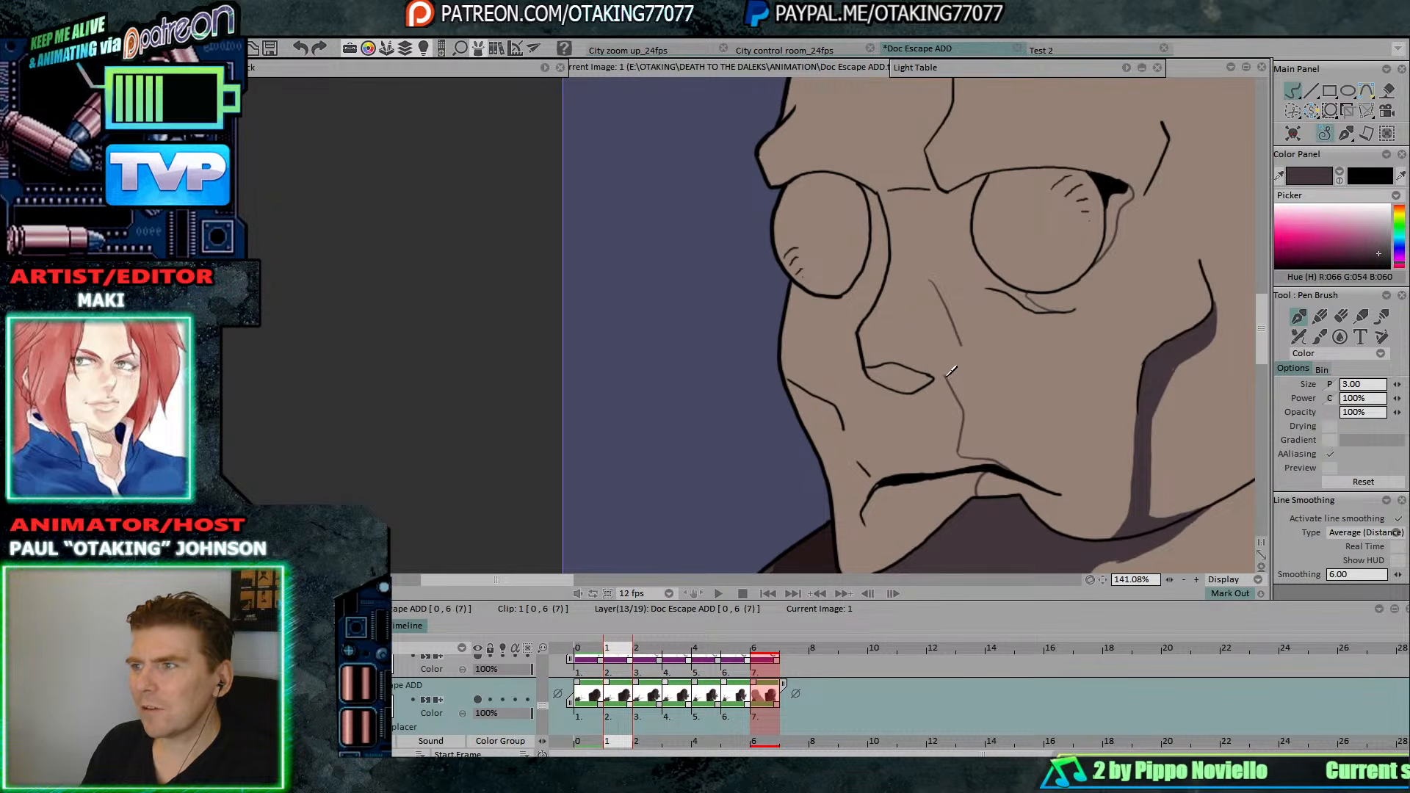
key(Right)
key(Left)
mouse_move(931, 288)
mouse_down()
mouse_move(960, 243)
mouse_move(990, 287)
mouse_move(972, 262)
mouse_move(998, 229)
mouse_move(1031, 264)
mouse_move(985, 359)
mouse_up()
Draw the nose shadow's edge on frame 0 from the under-eye line down to the upper-lip shadow and compare it with frame 1.
key(Left)
key(Right)
key(Left)
key(Right)
key(Left)
key(Right)
key(Left)
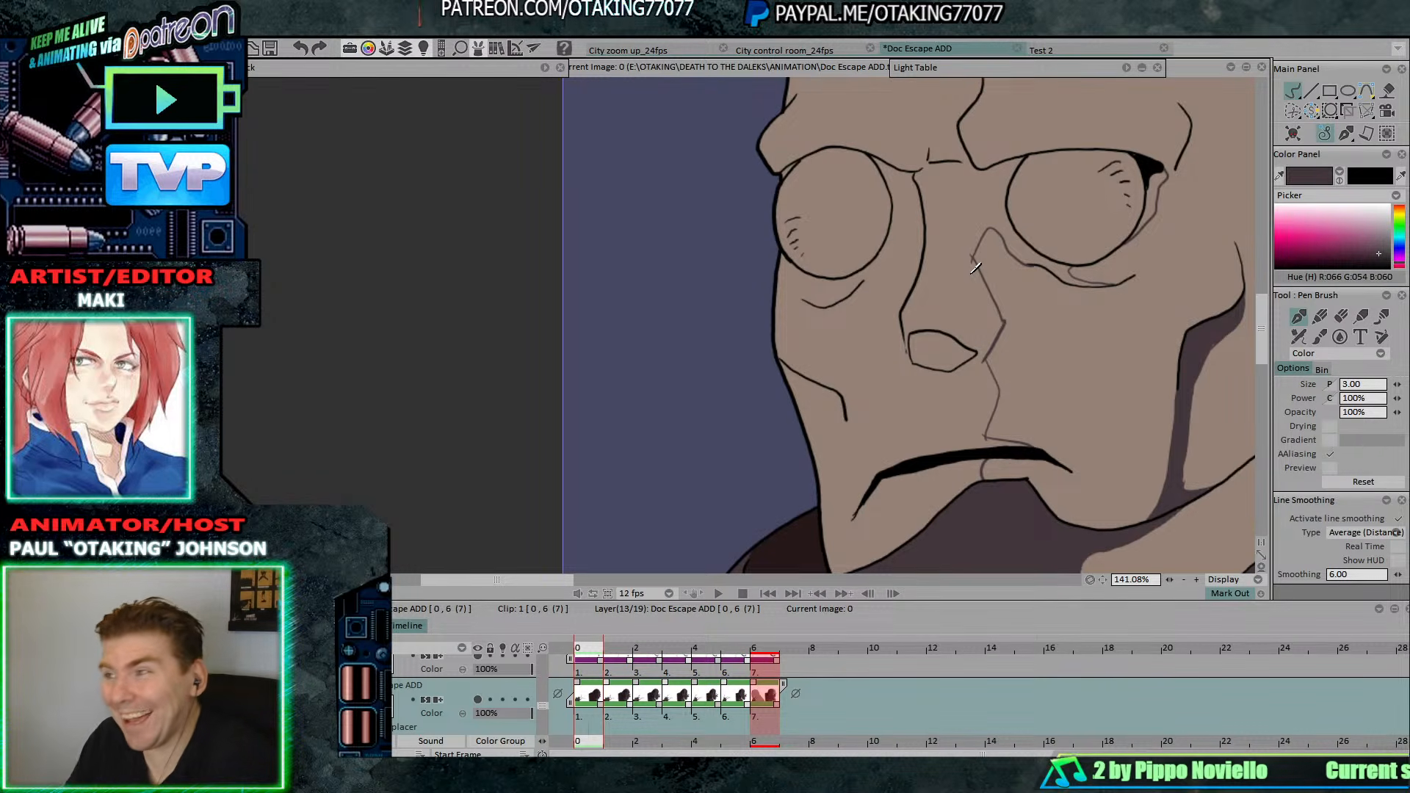
key(Right)
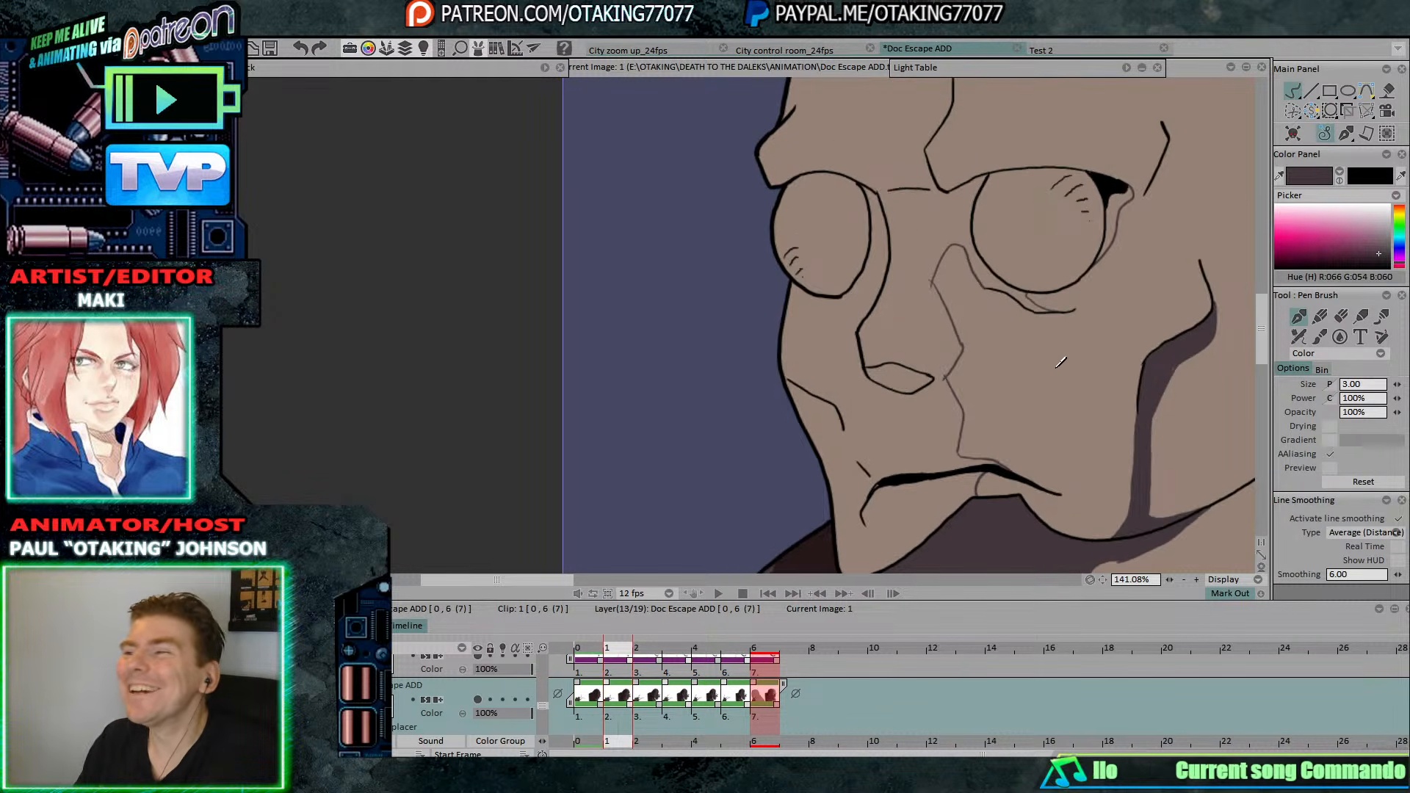
key(Left)
Draw the brow shadow's edge on frame 5 from the lower forehead down to the brow's outer corner, using frame 6 as reference.
mouse_move(1099, 253)
mouse_down()
mouse_move(1067, 327)
mouse_move(1007, 349)
mouse_up()
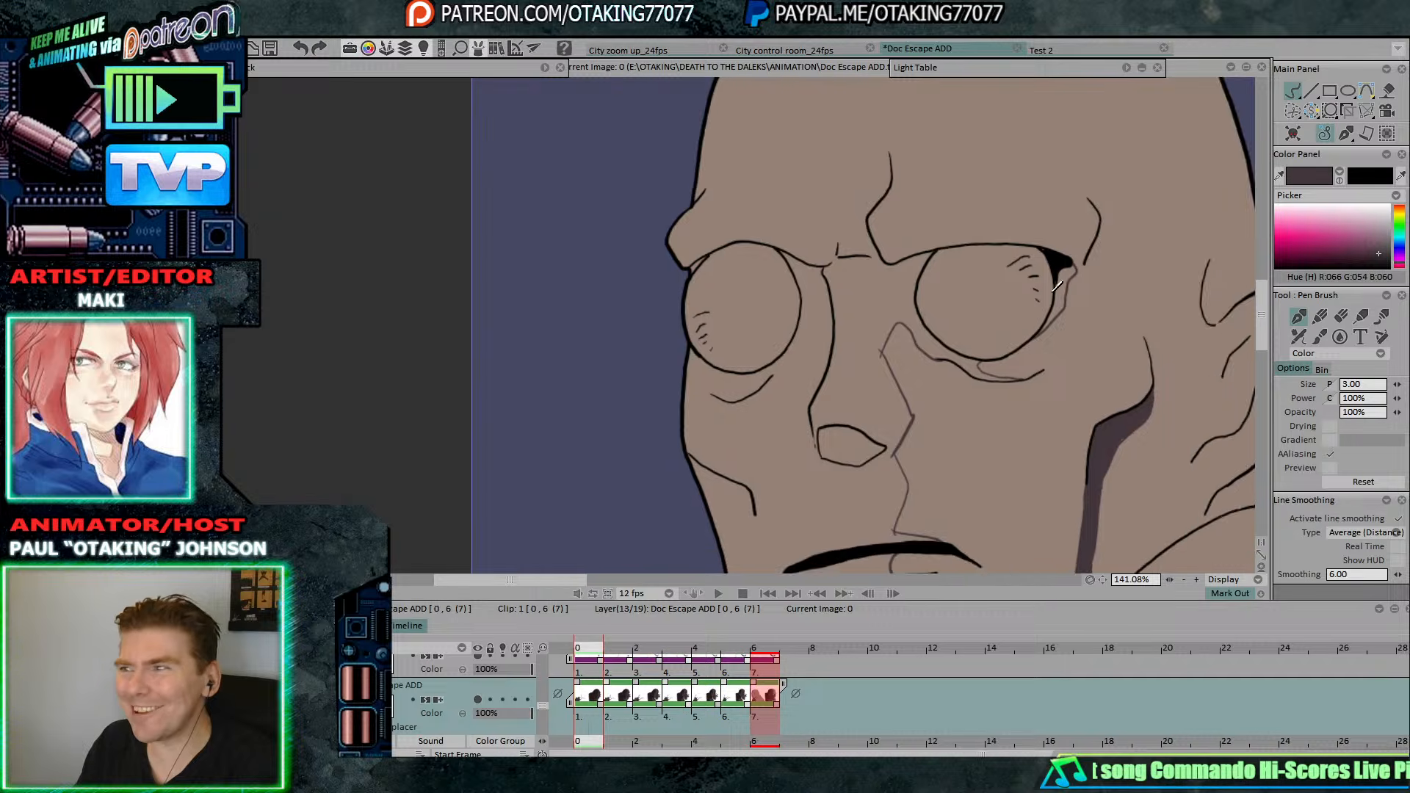
scroll(1064, 281, down, 4)
drag(1019, 203, 1023, 222)
key(Right)
key(Right)
key(Right)
key(Right)
key(Right)
key(Right)
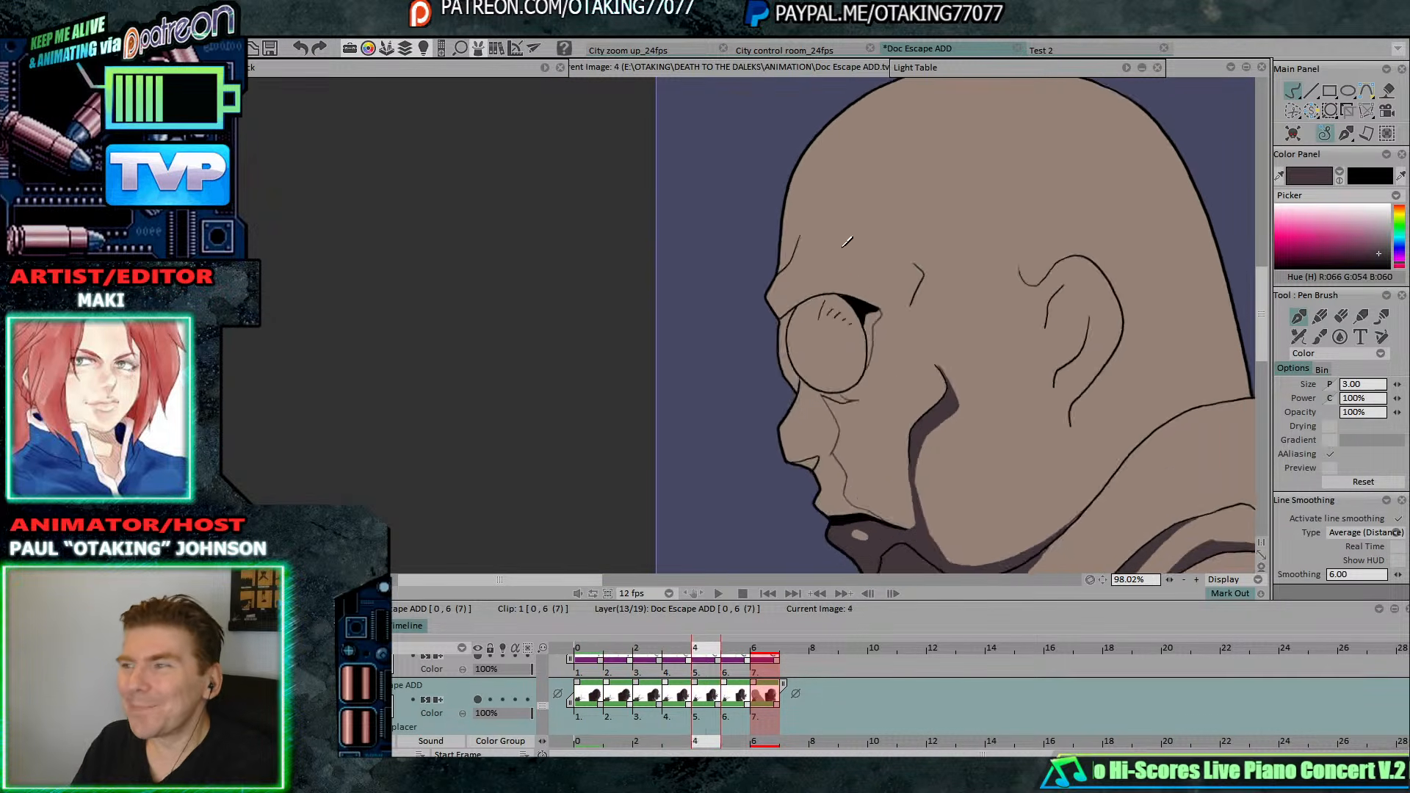
key(Left)
key(Right)
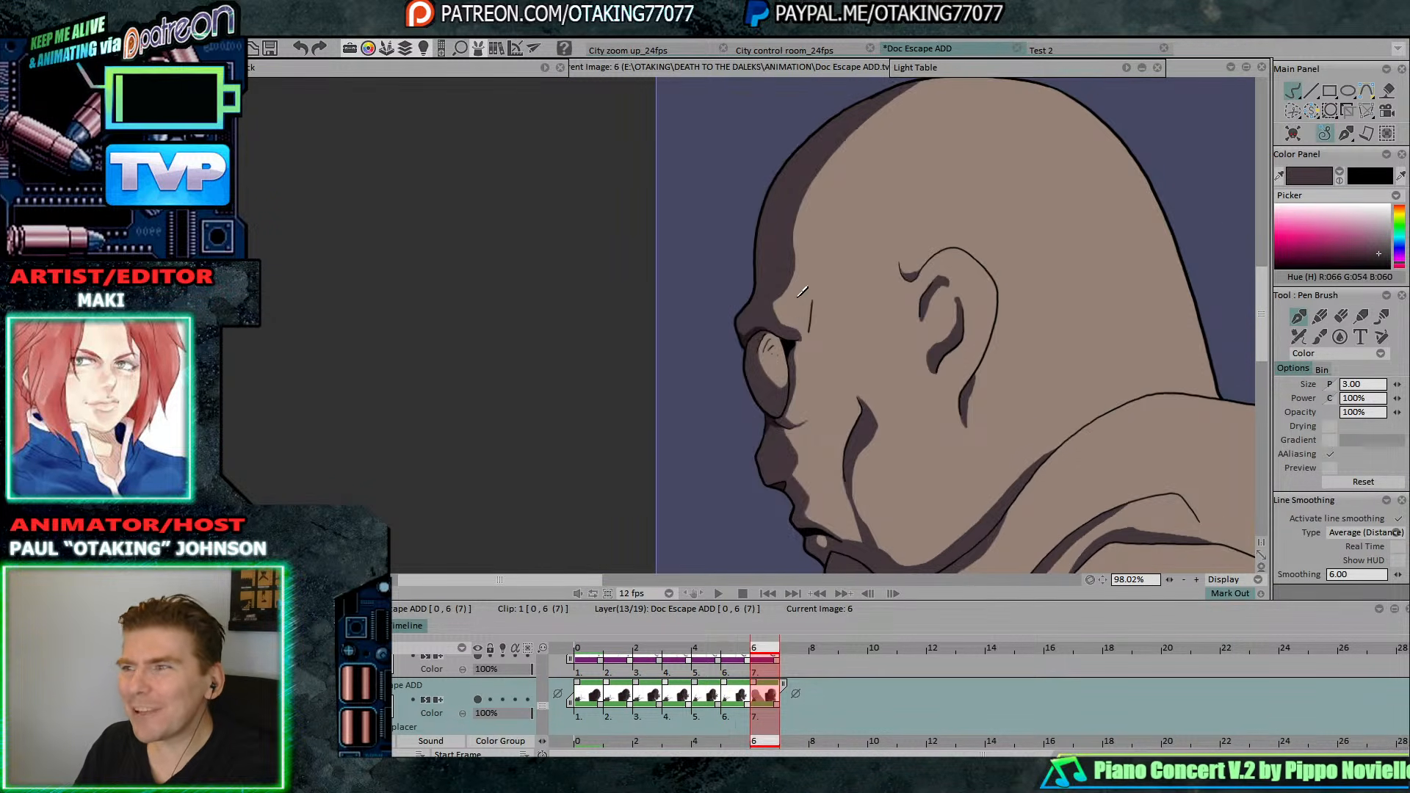
key(Left)
key(Right)
key(Left)
key(Right)
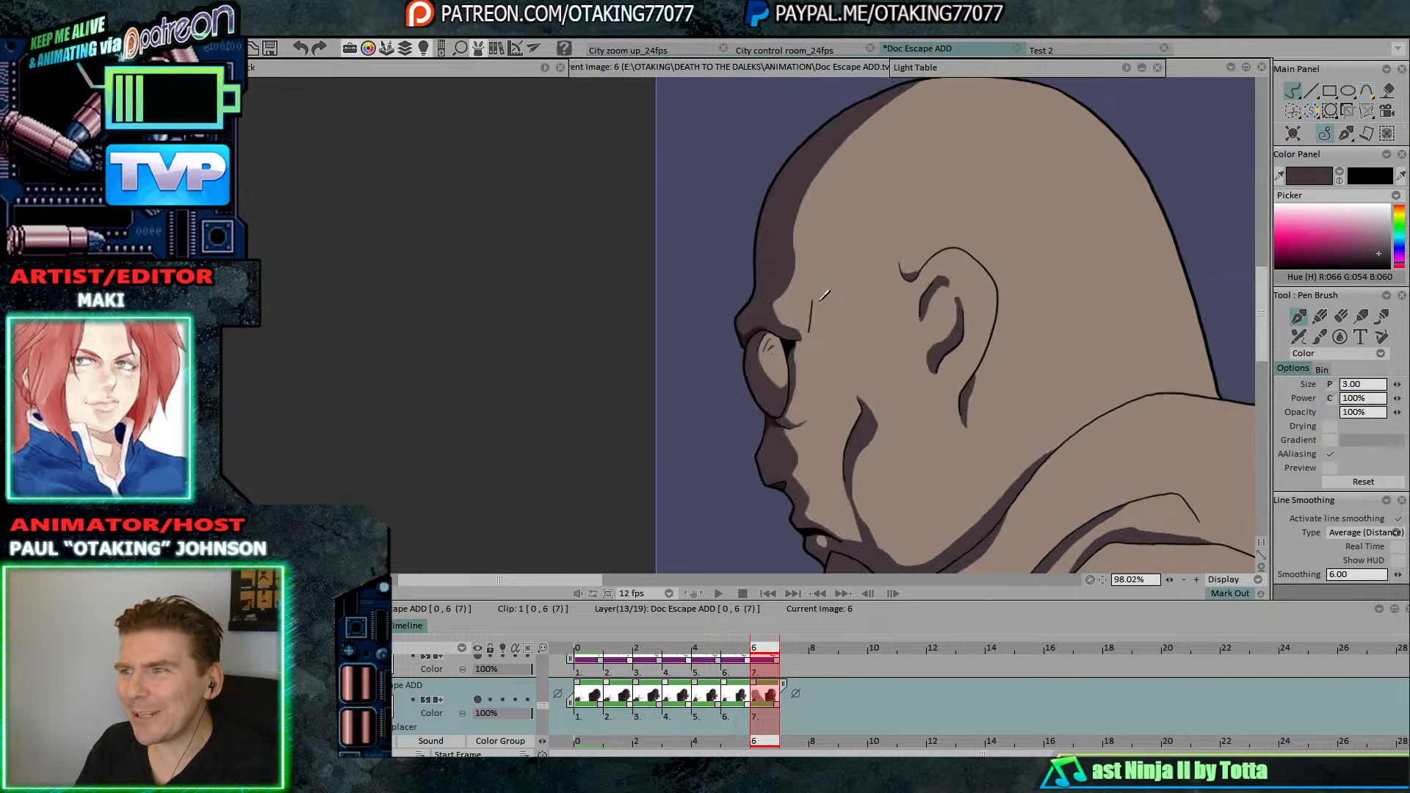
key(Left)
drag(803, 274, 845, 303)
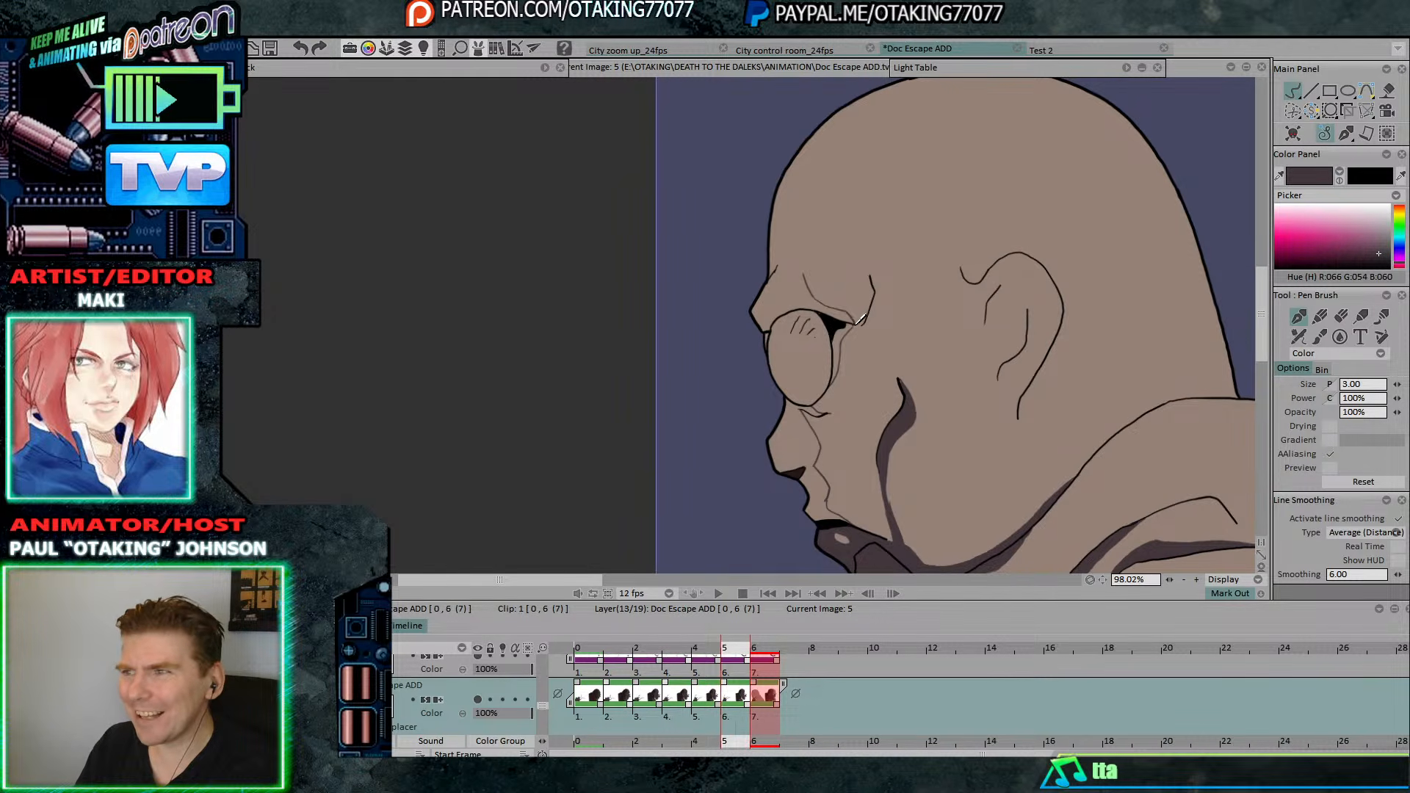
Draw the brow shadow's edge above the near lens toward the brow's outer corner on frames 4 down to 1.
key(Left)
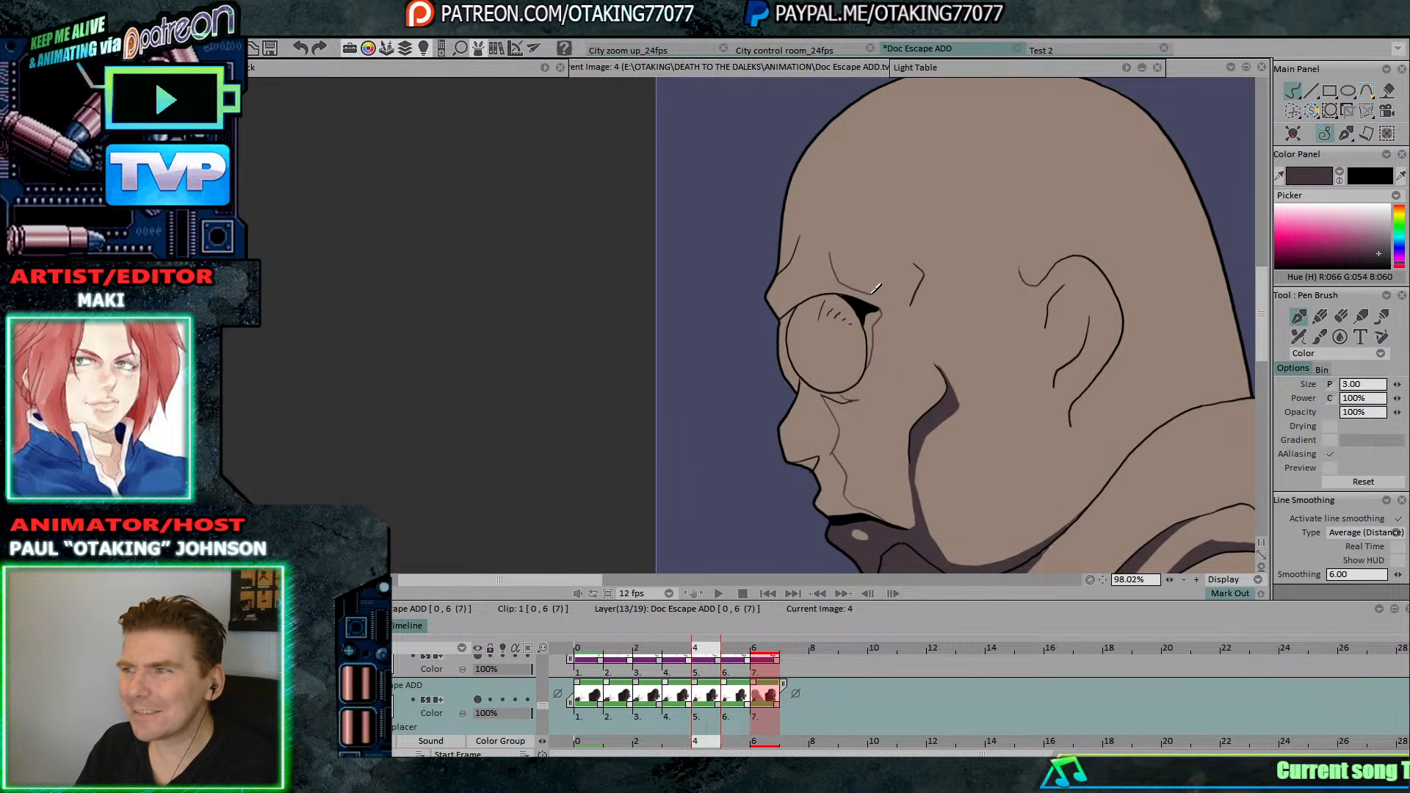
key(Left)
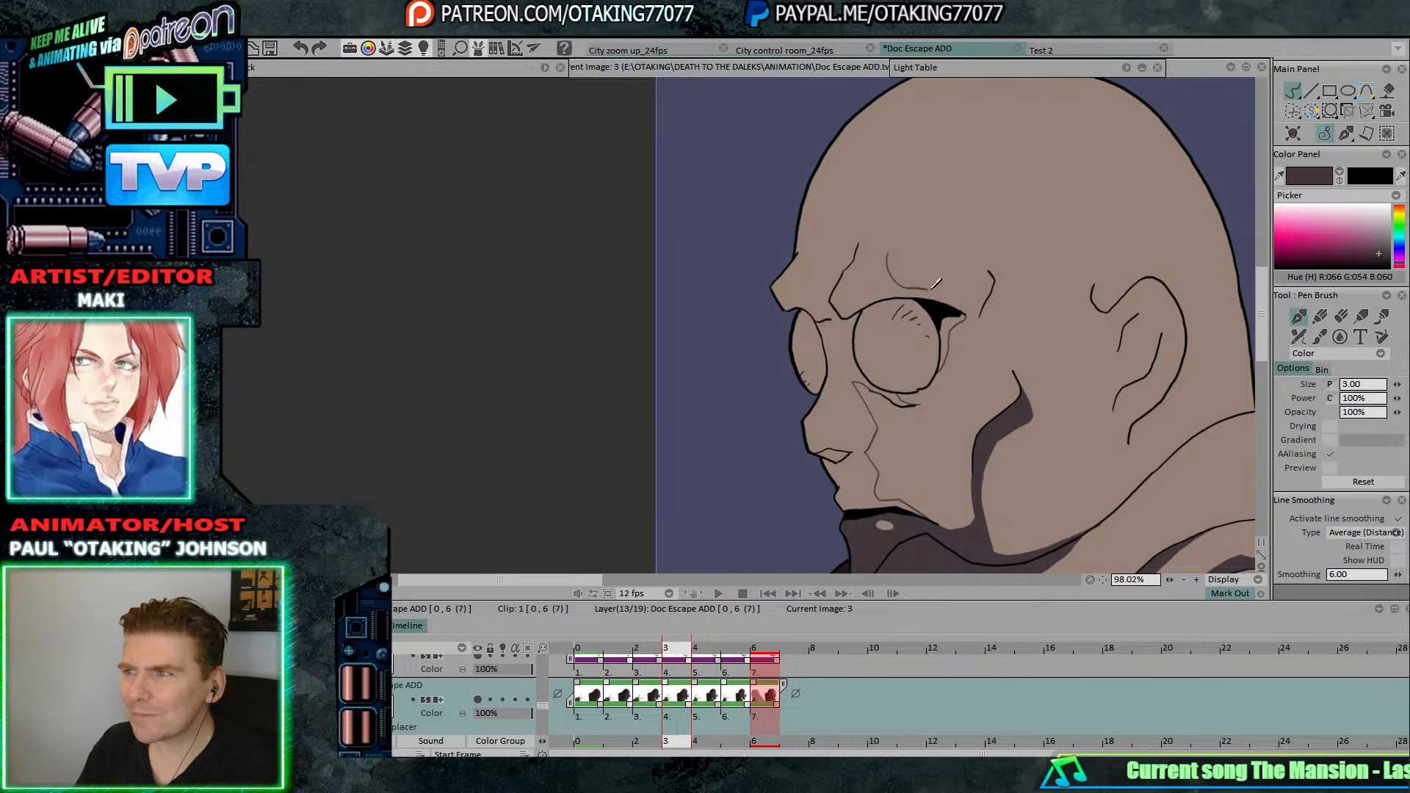
key(Left)
key(Right)
key(Left)
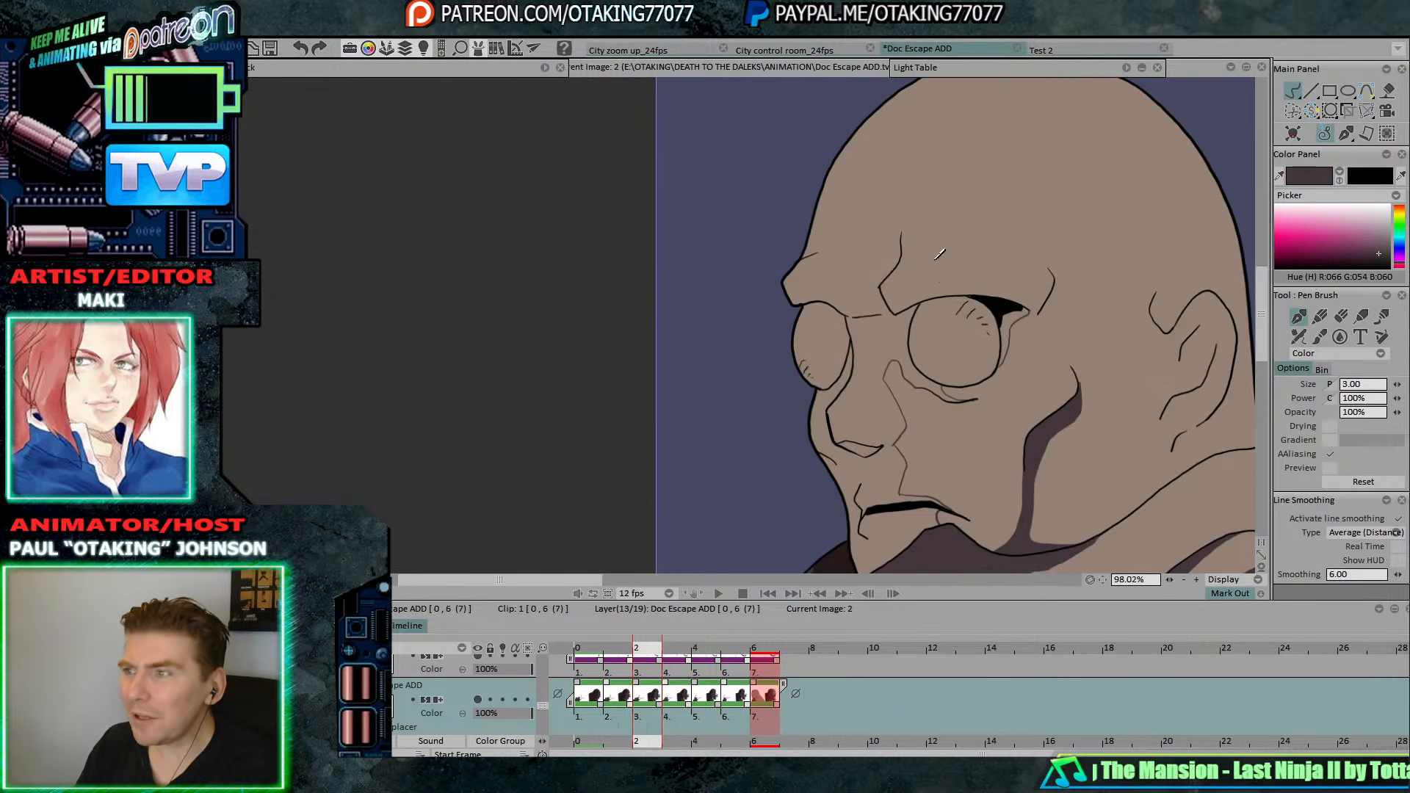
key(Left)
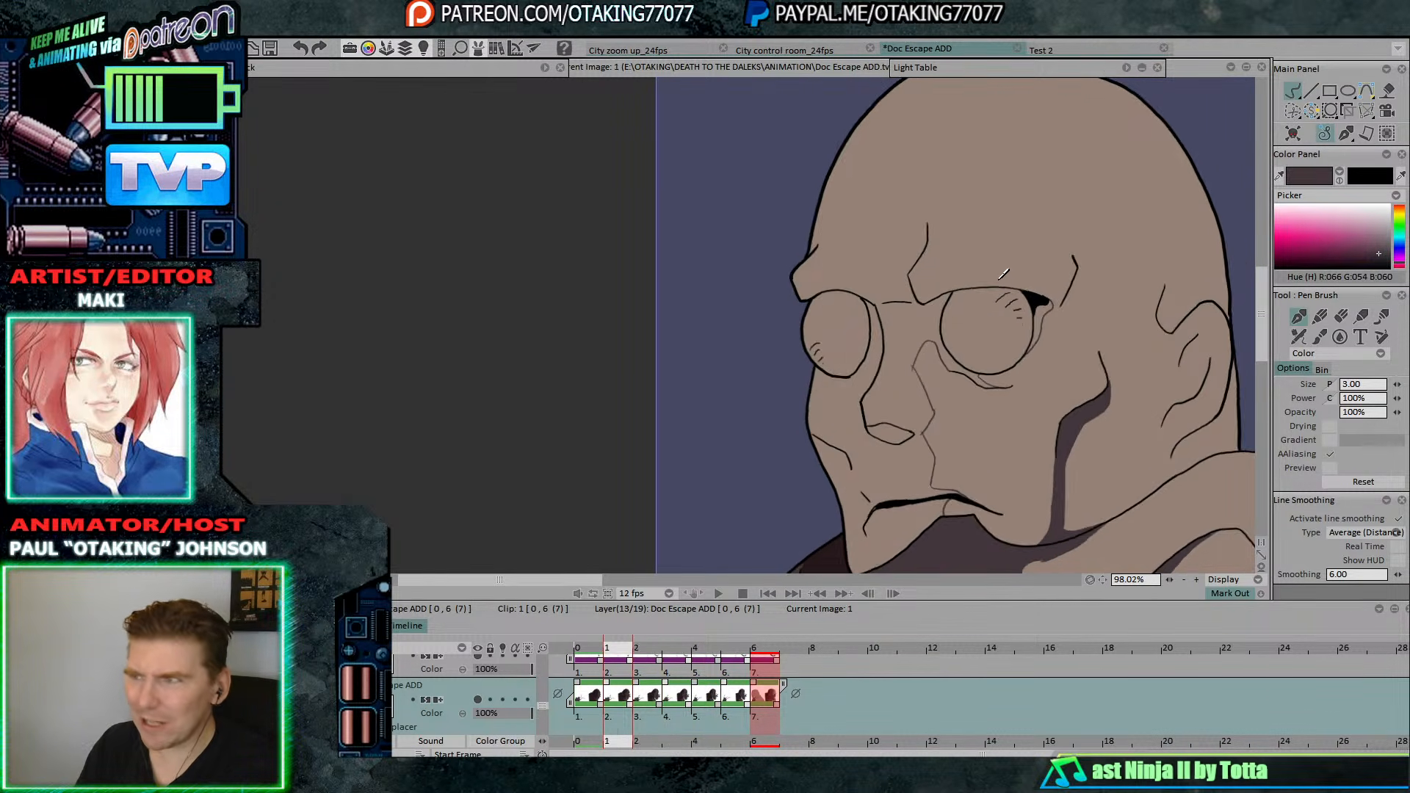
key(Right)
key(Left)
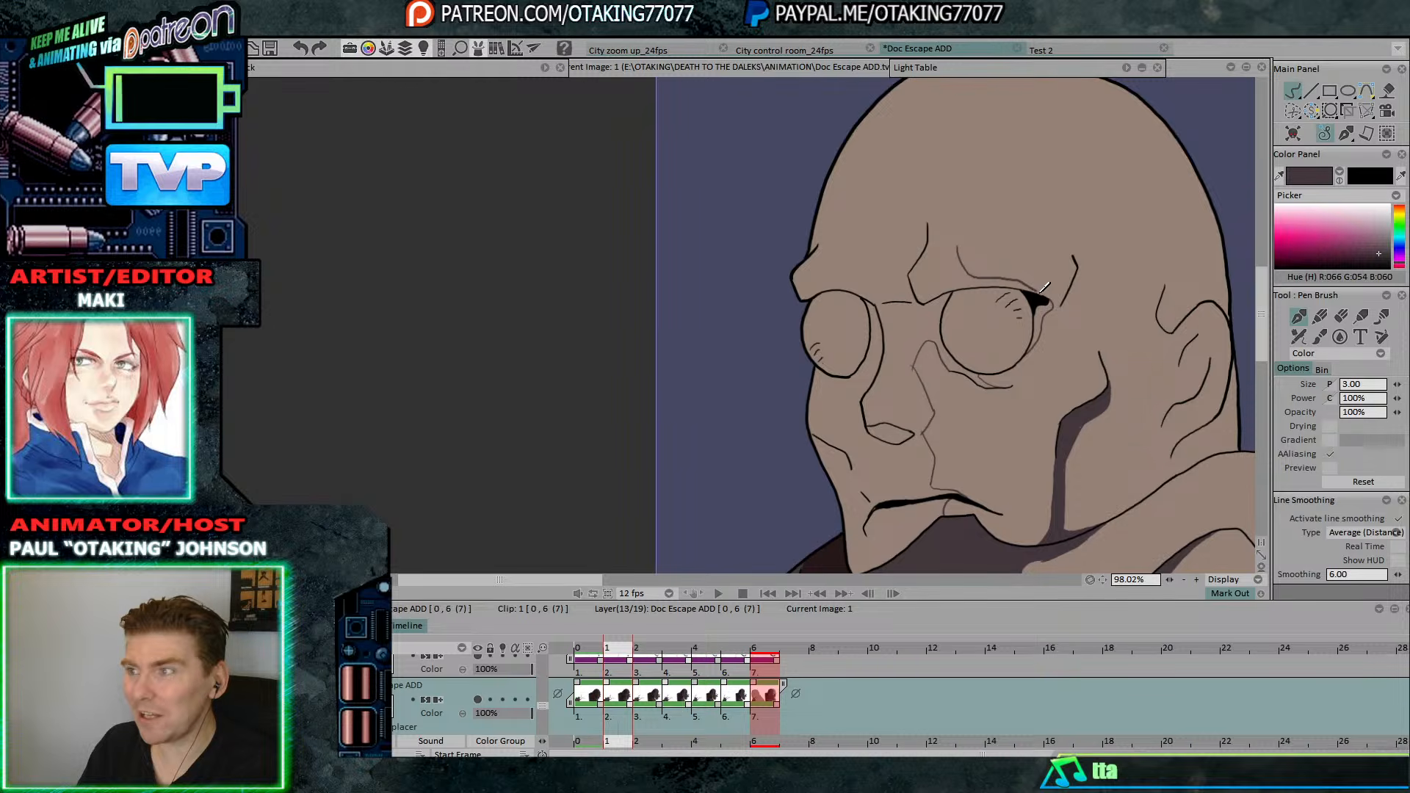
Flip through frames 0 to 6 to compare the facial shadow outlines with the fully shaded last frame.
key(Left)
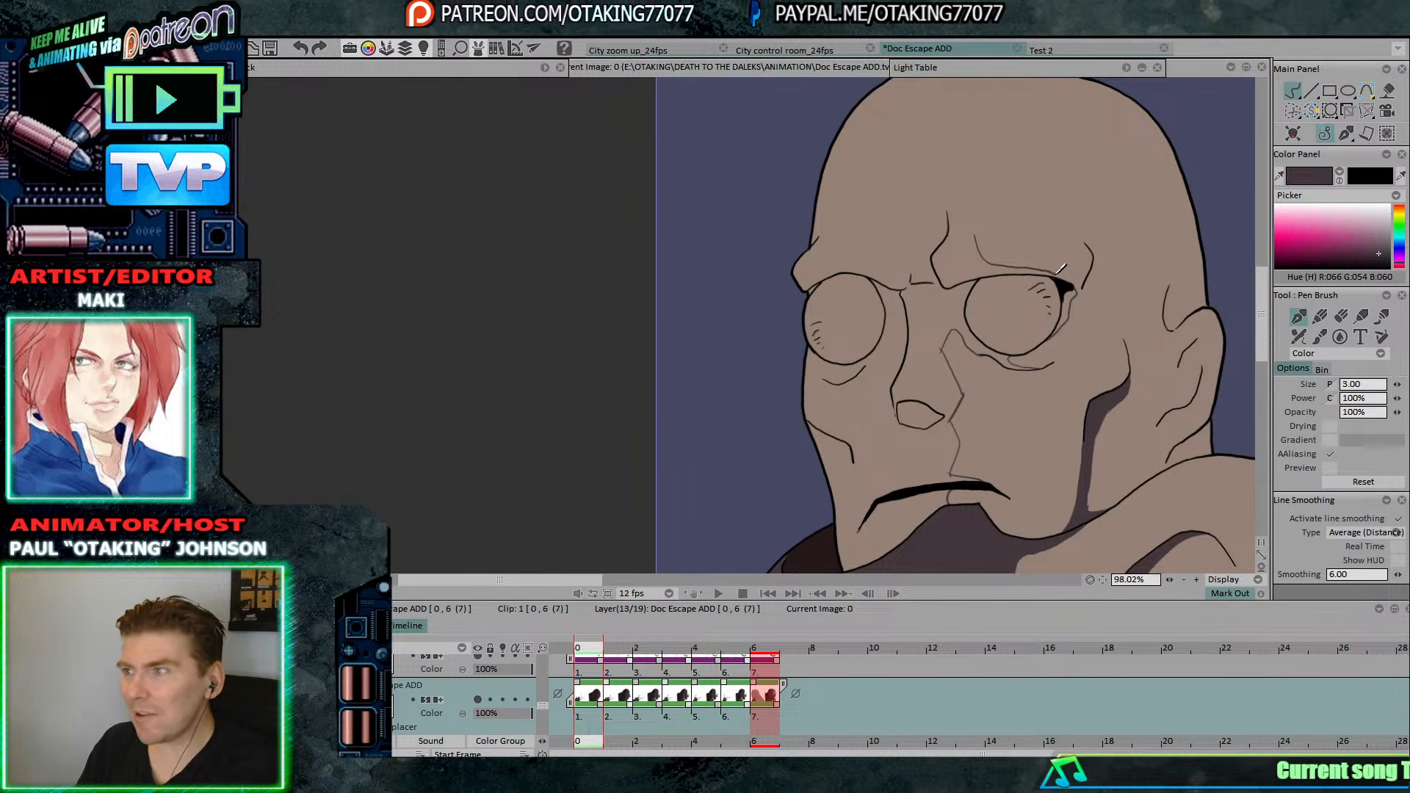
key(Right)
key(Right)
key(Right)
key(Right)
key(Right)
key(Right)
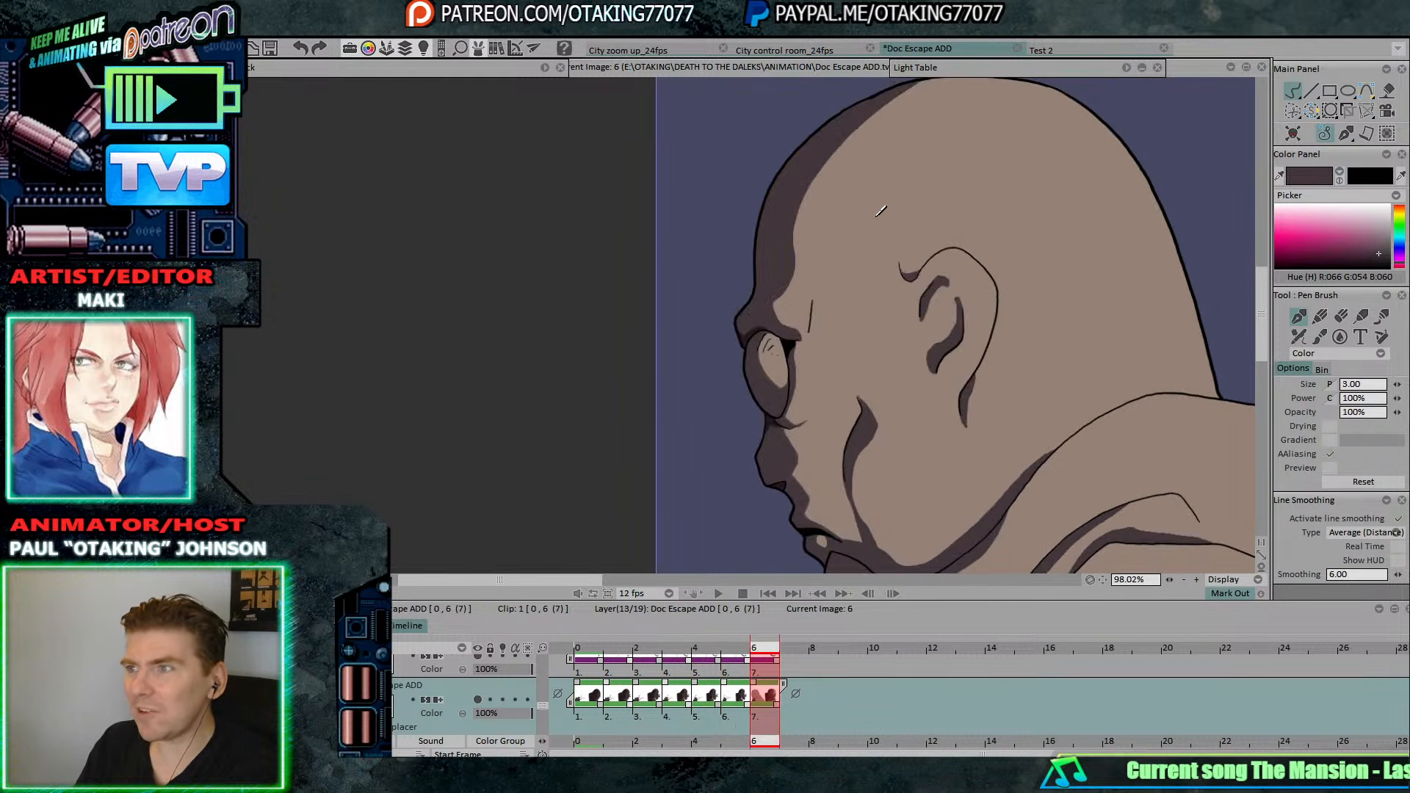
key(Right)
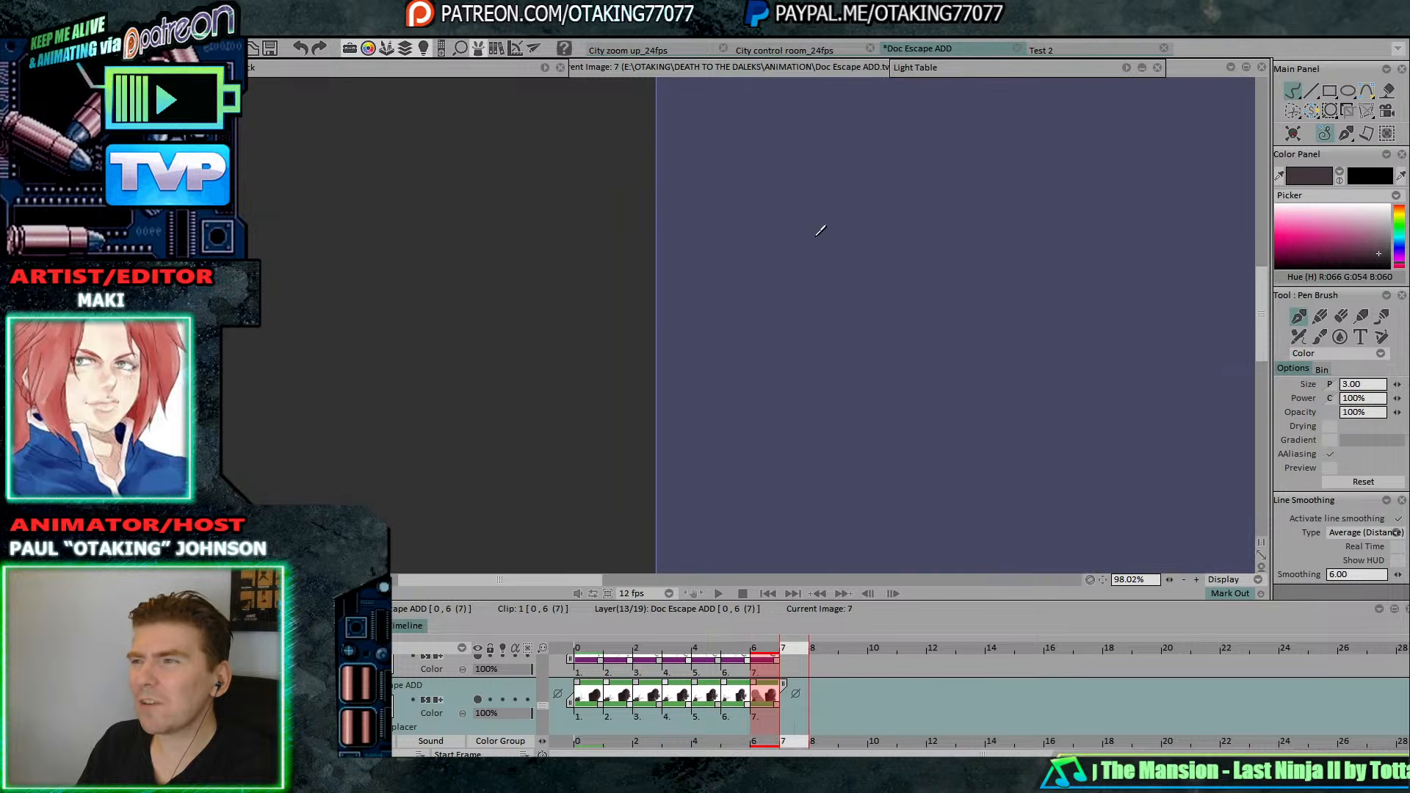
key(Left)
key(Left)
key(Right)
Extend the shadow outline from above the near eye up the forehead on frames 5 back to 1.
key(Left)
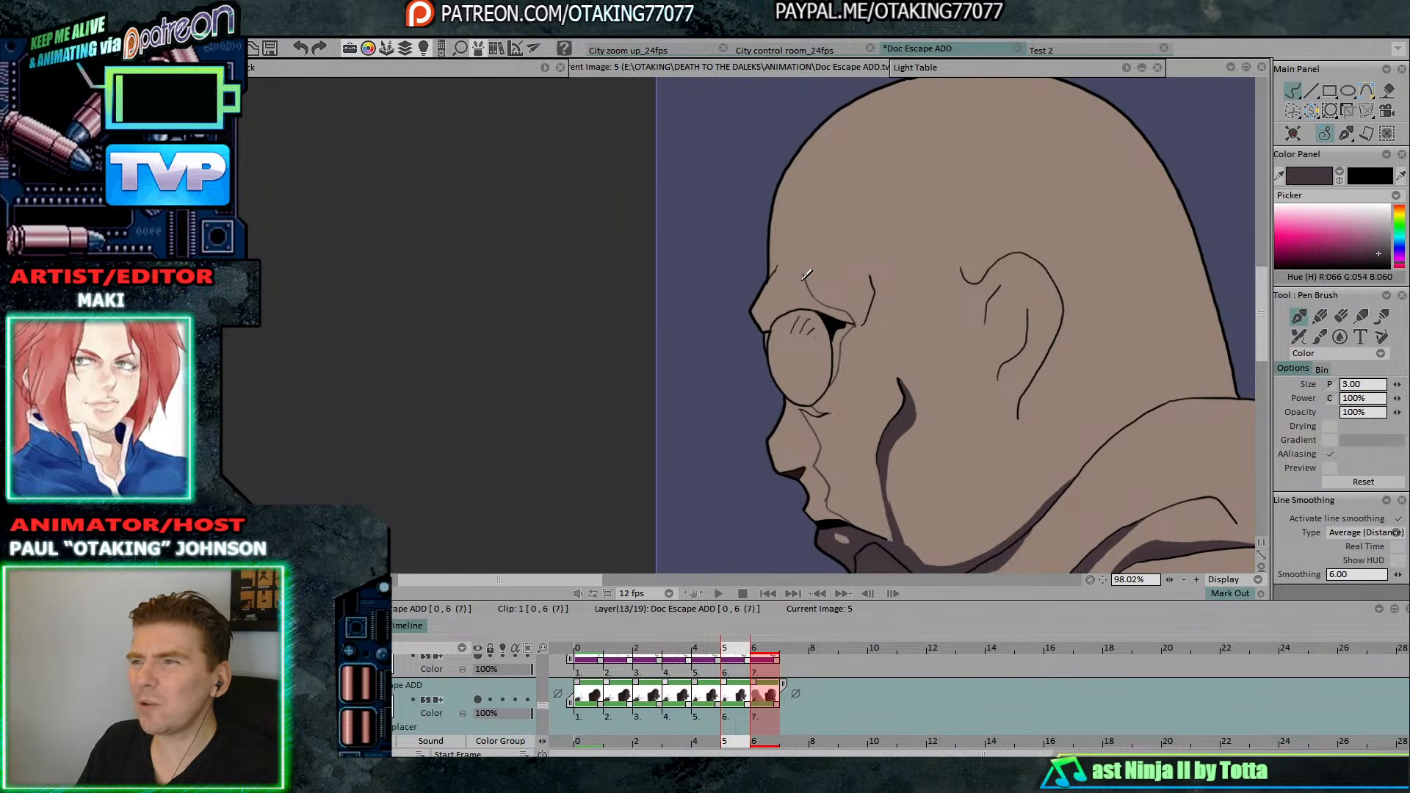
key(Left)
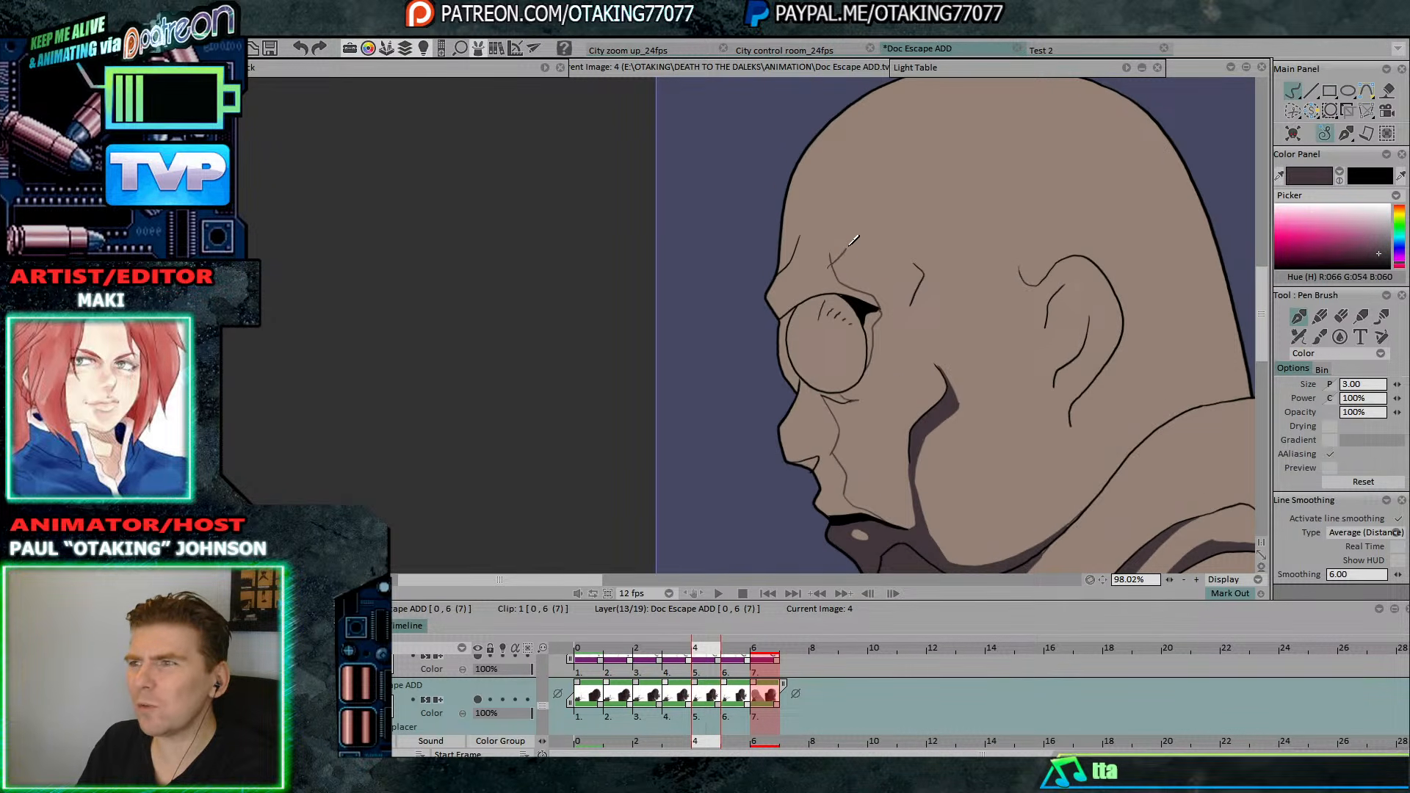
key(Left)
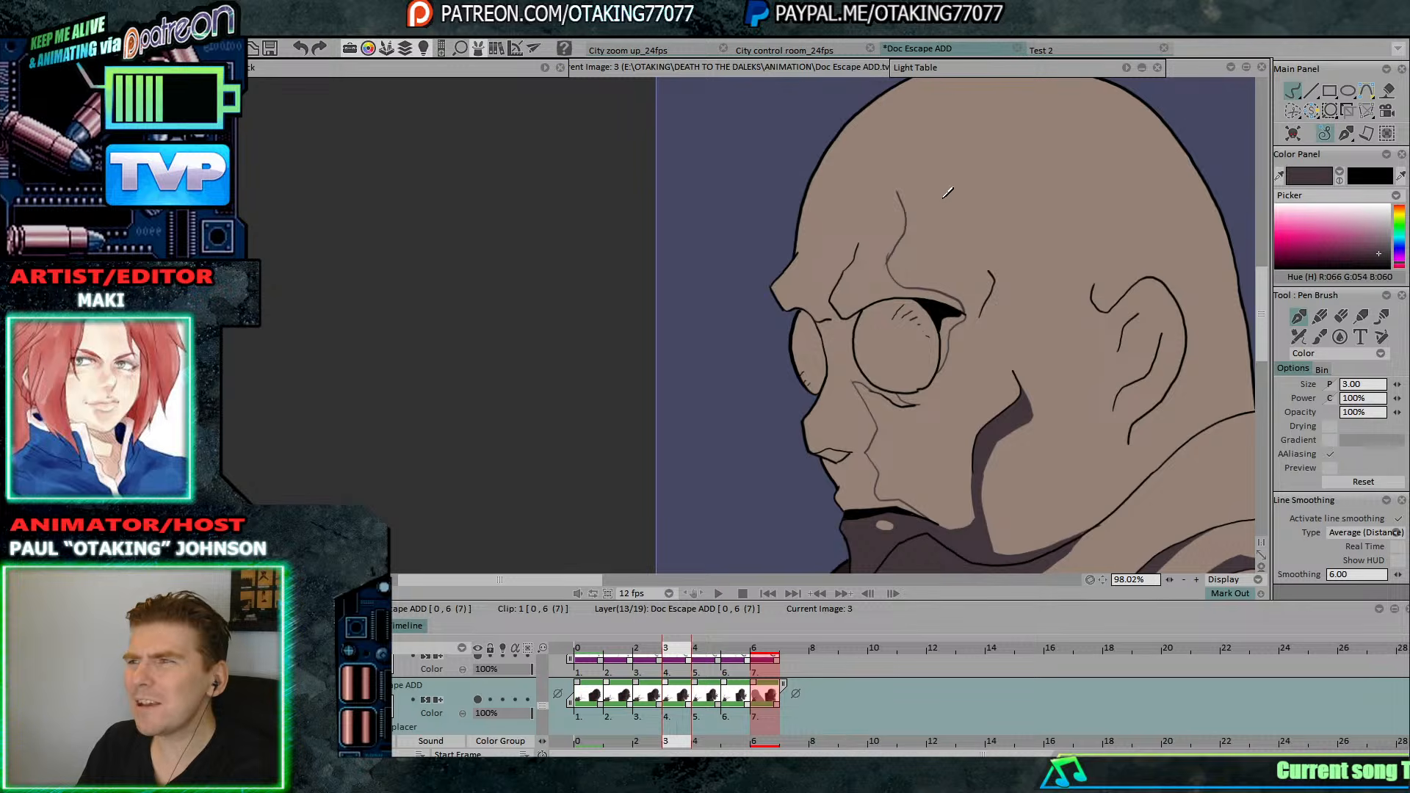
key(Left)
key(Left)
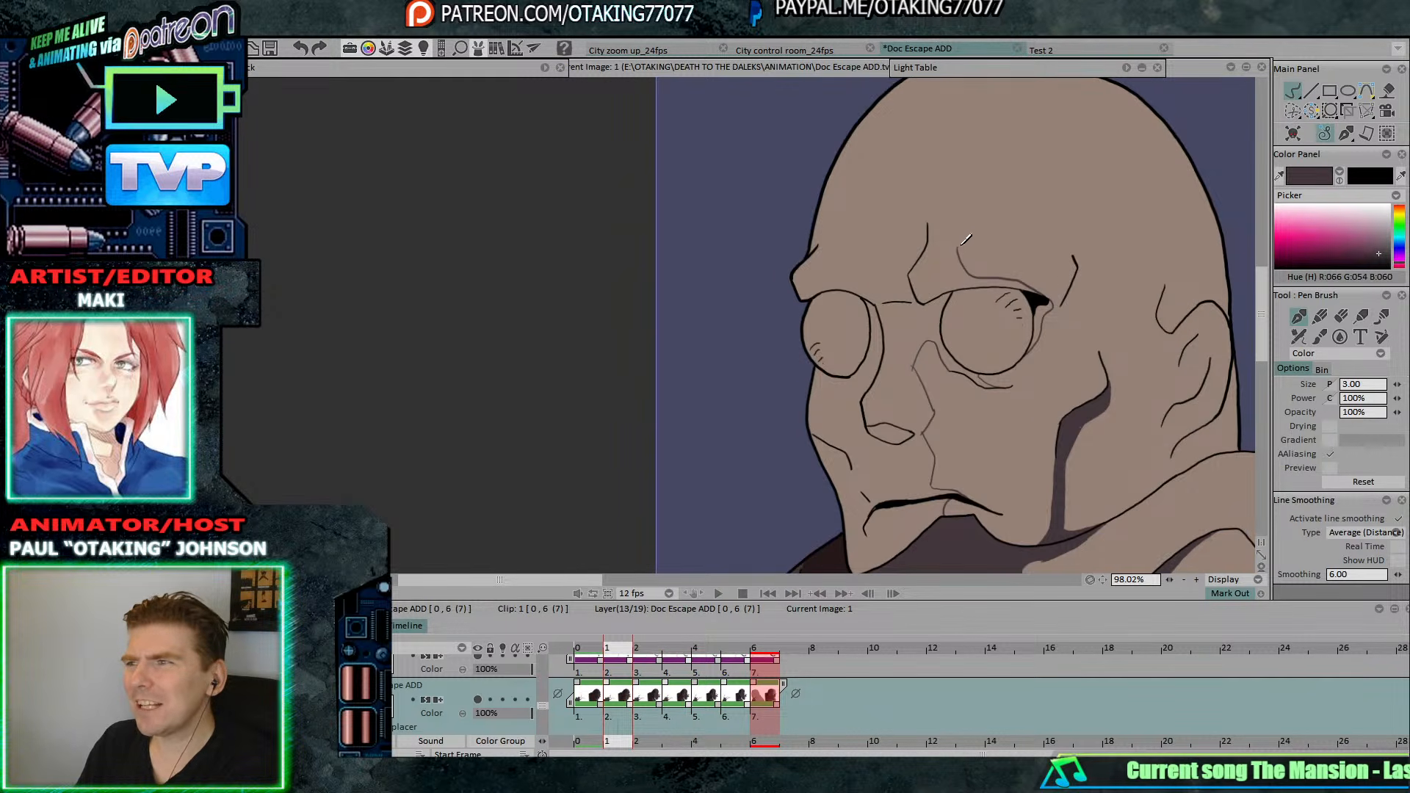
drag(958, 250, 970, 211)
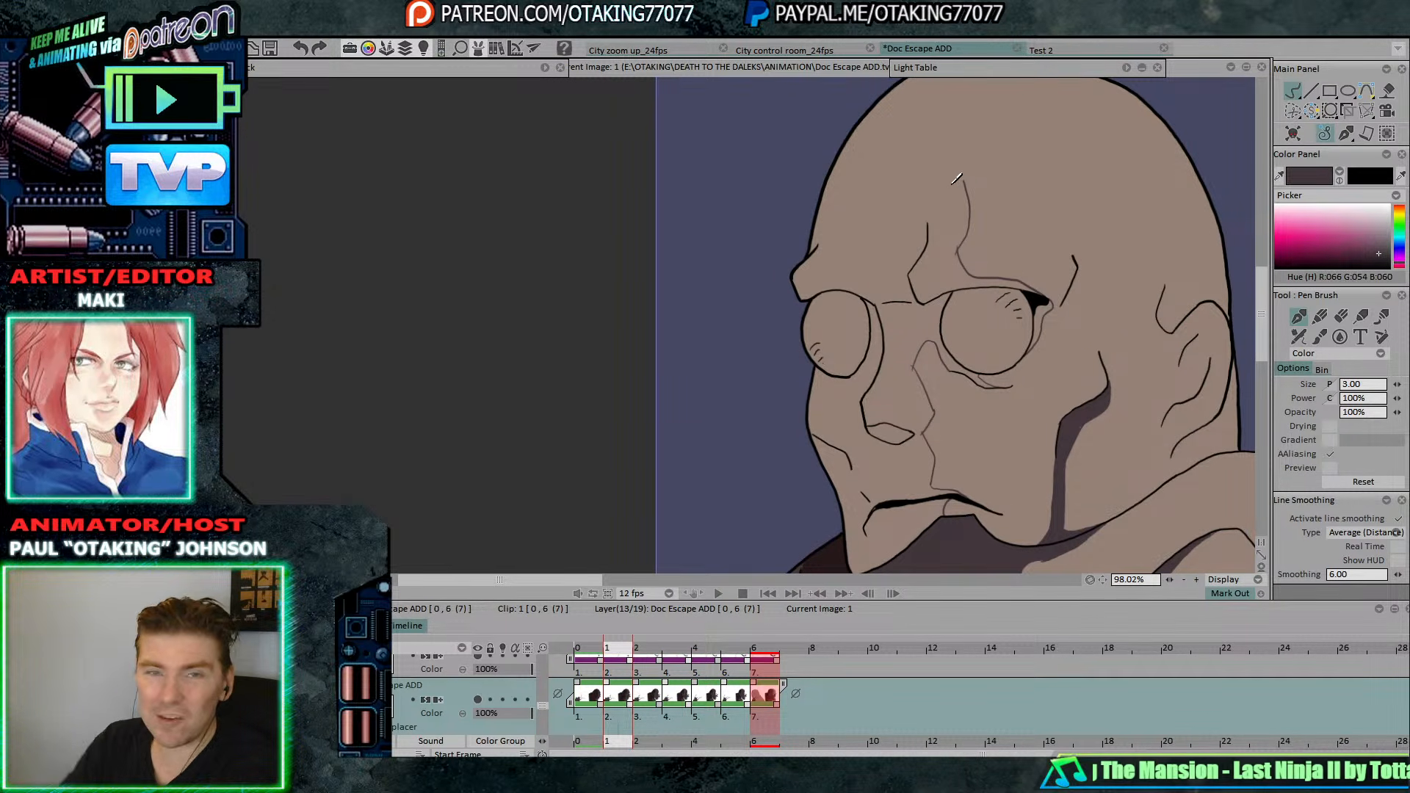
Draw the matching forehead extension of the shadow outline above the near eye on frame 0.
key(Left)
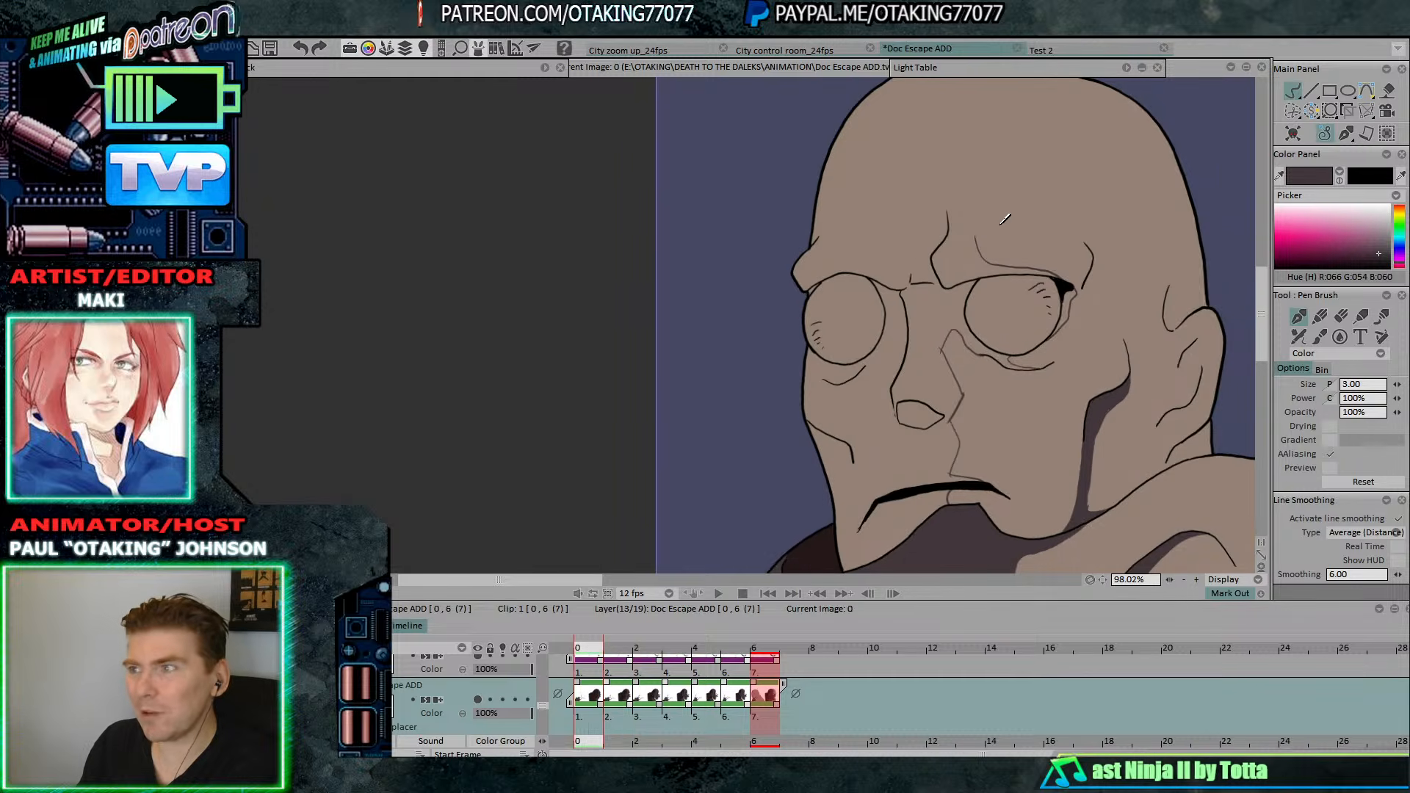
key(Right)
key(Left)
drag(979, 170, 981, 232)
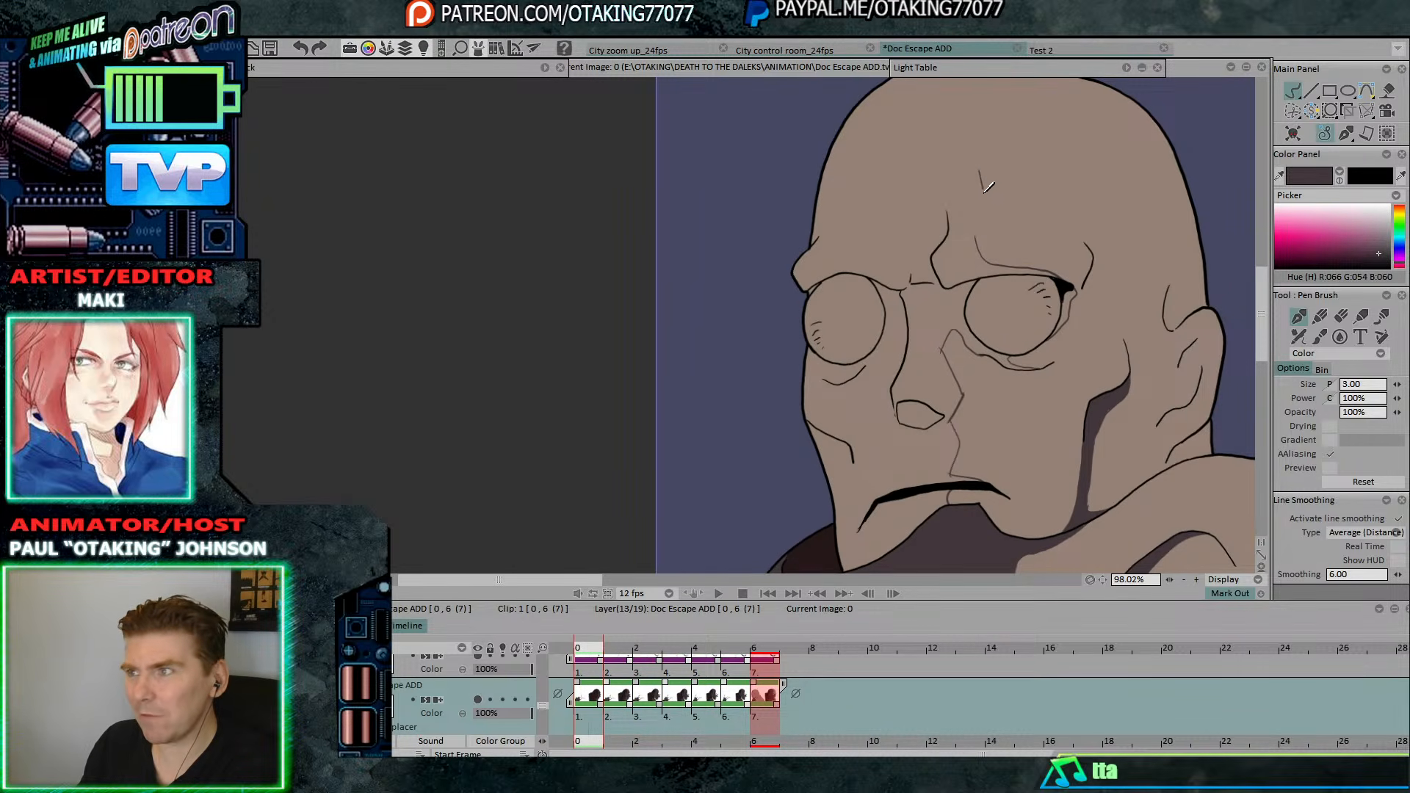
scroll(1028, 192, up, 2)
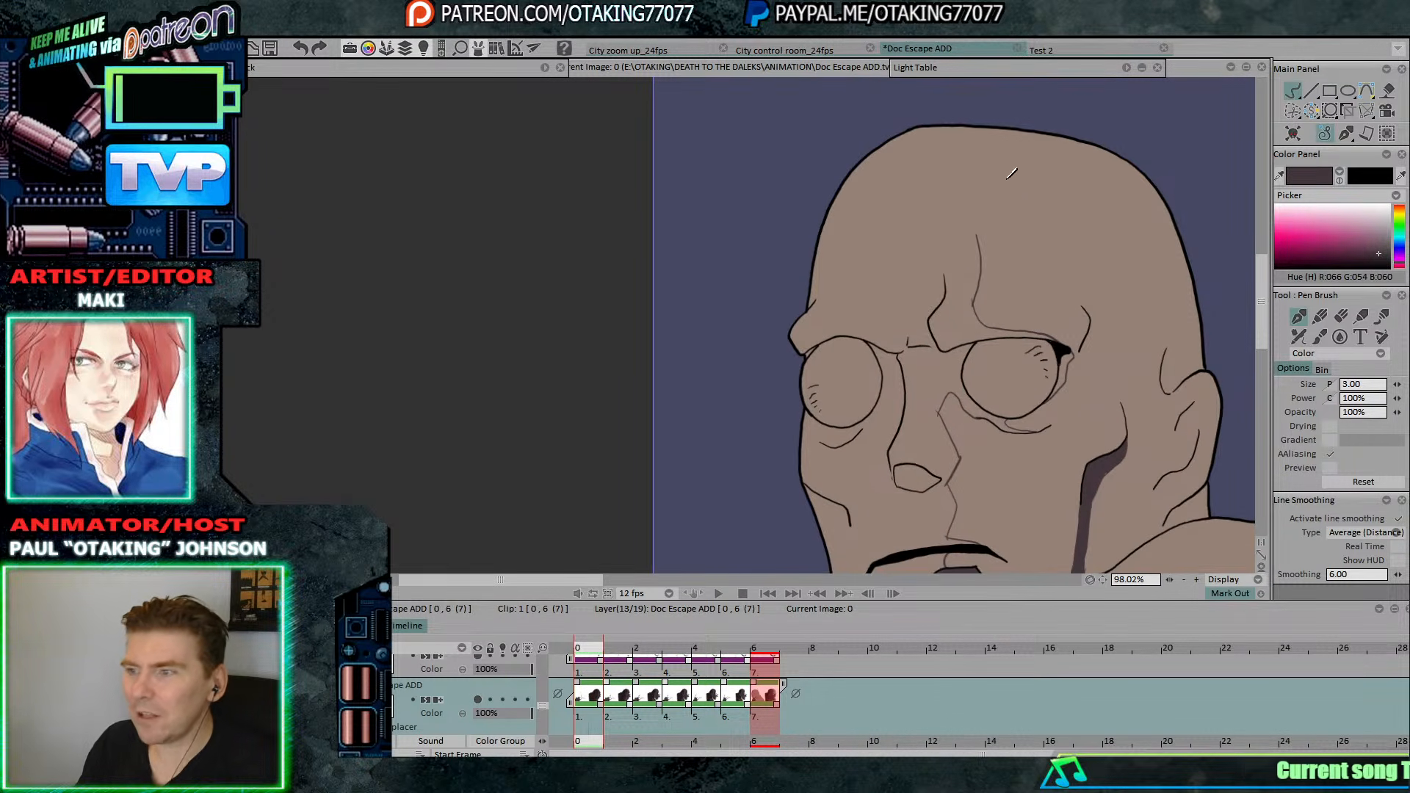
Using the shaded frame 6 as reference, draw frame 5's shadow outline from the top of the skull to the forehead line.
key(Right)
key(Right)
key(Right)
key(Right)
key(Right)
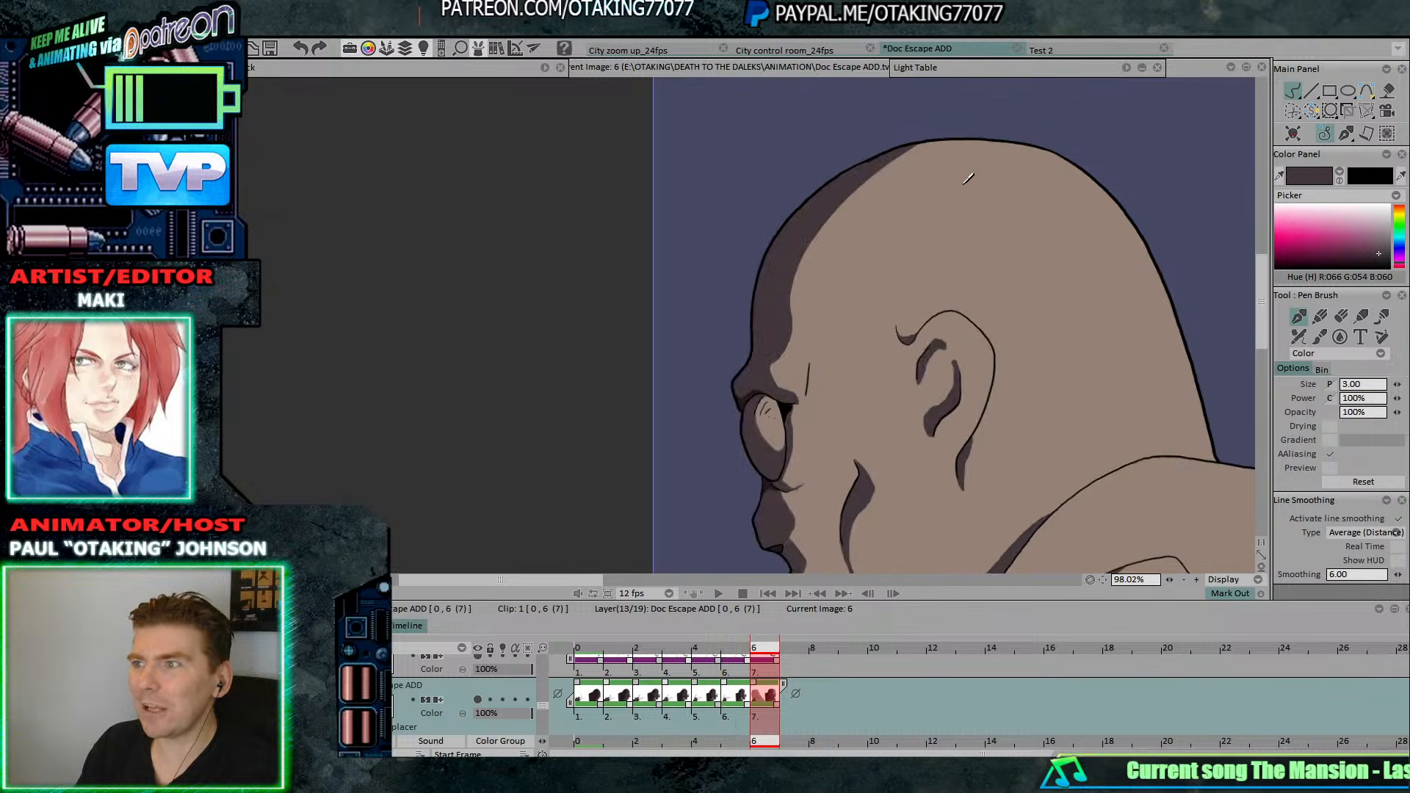
key(Right)
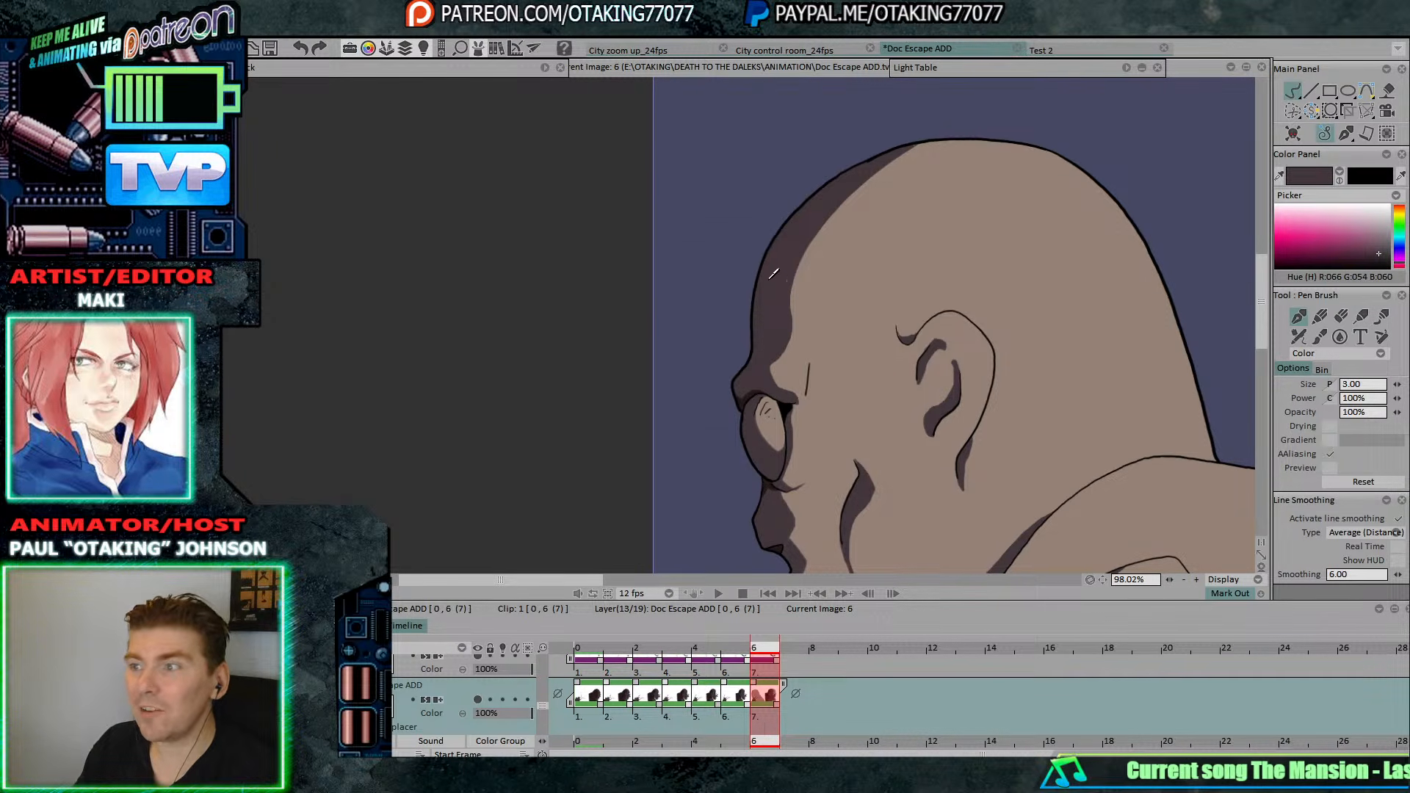
drag(733, 272, 673, 350)
drag(827, 287, 891, 409)
mouse_move(892, 408)
mouse_down()
mouse_move(874, 433)
mouse_move(857, 372)
mouse_move(903, 406)
mouse_up()
key(Left)
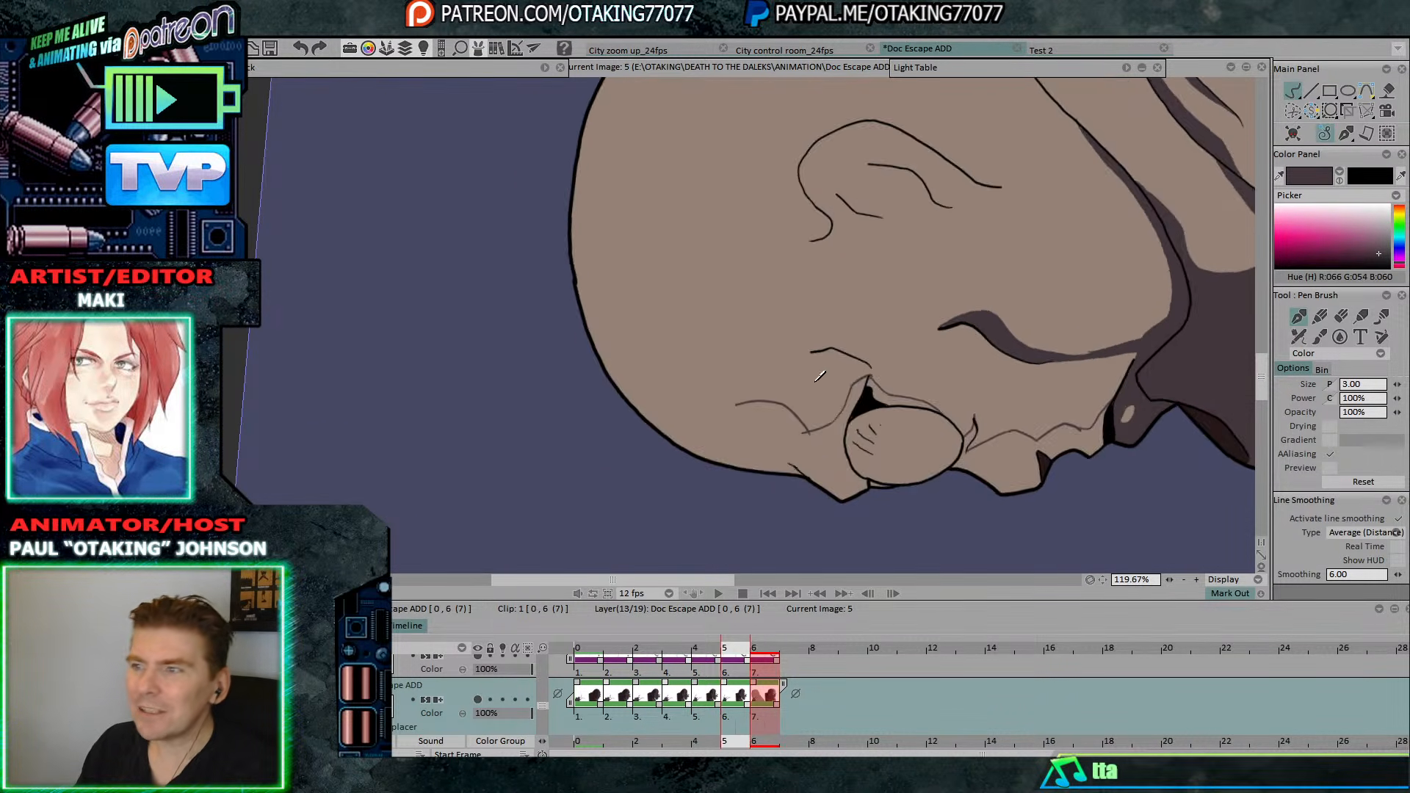
key(Right)
key(Left)
drag(574, 248, 665, 364)
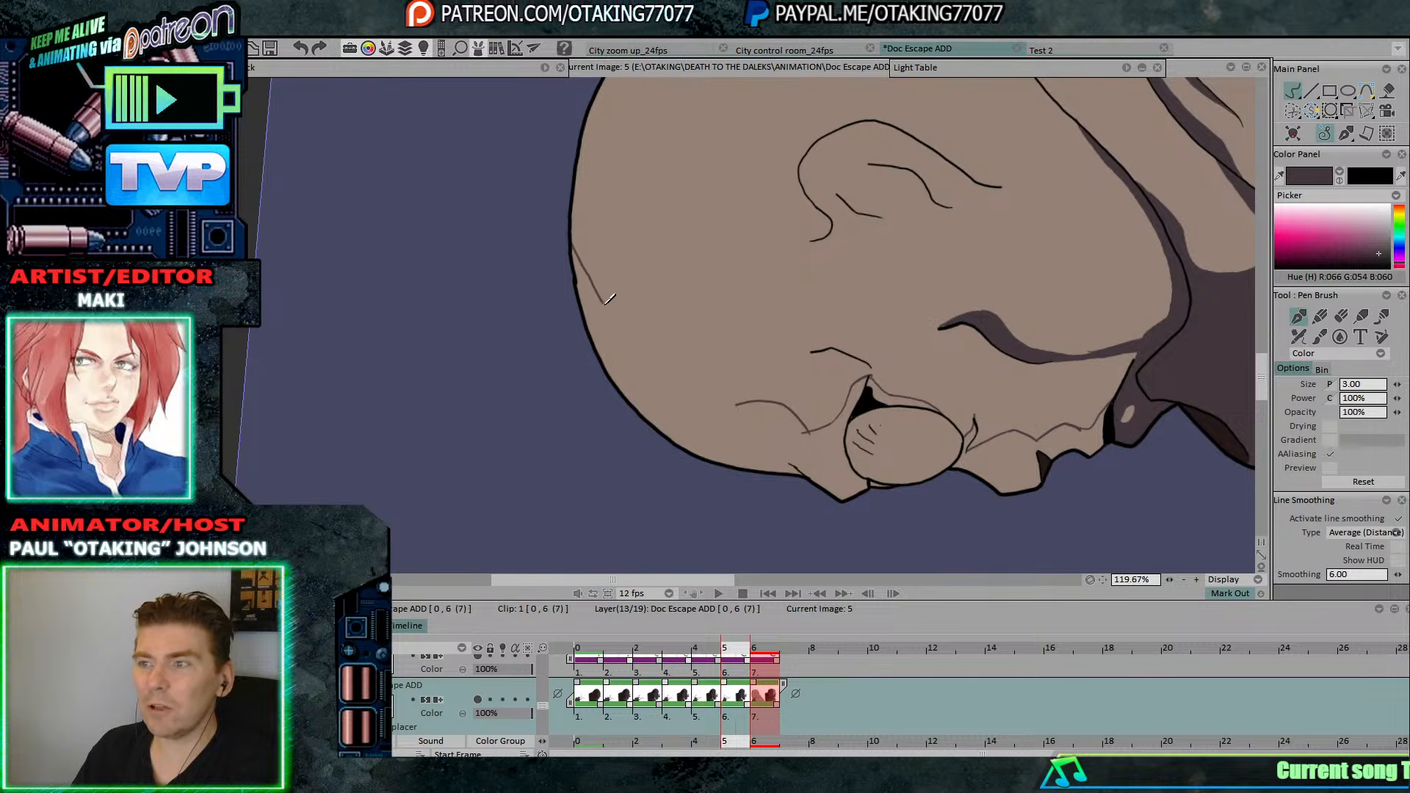
key(Left)
key(Right)
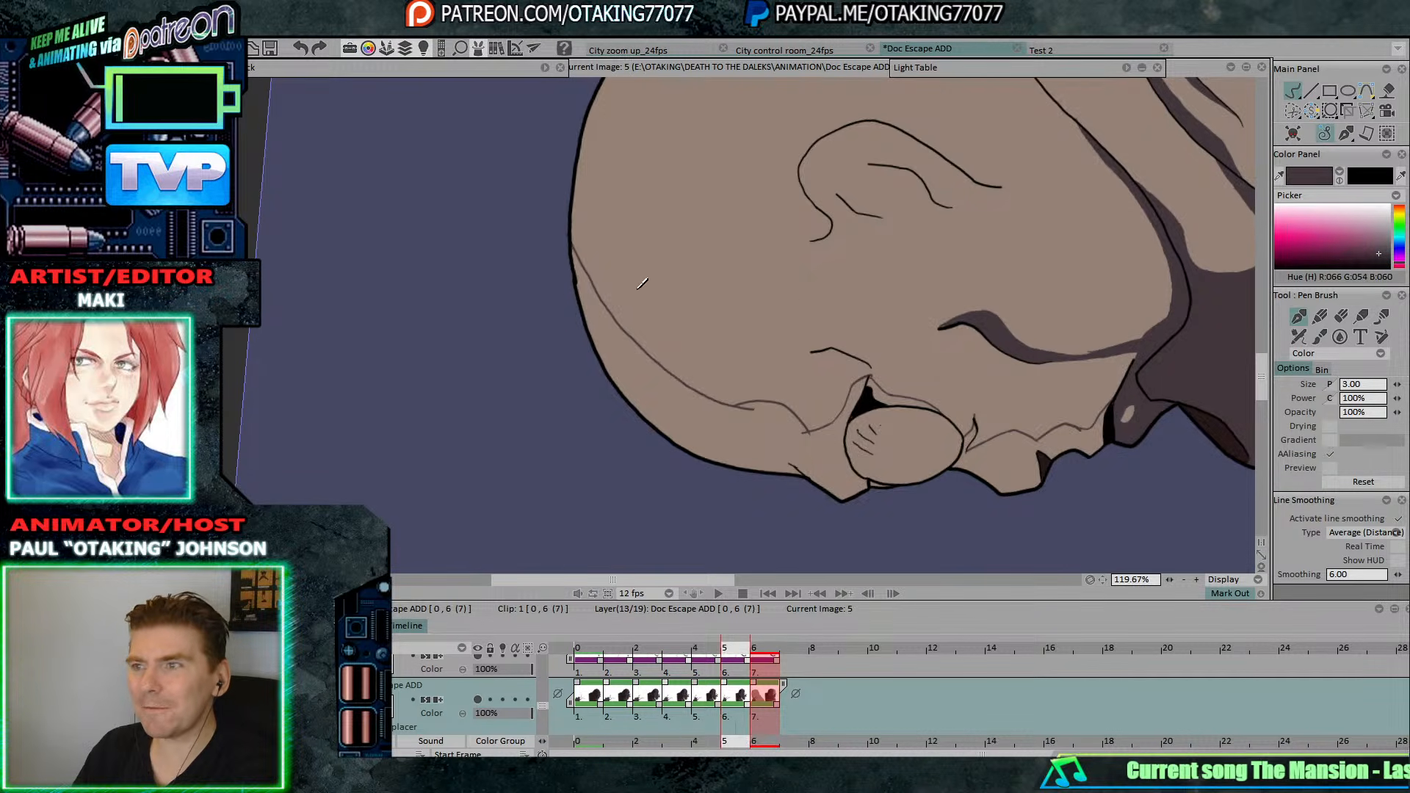
Draw the matching skull shadow outline, joined to the forehead line, on frames 4 back to 0.
key(Left)
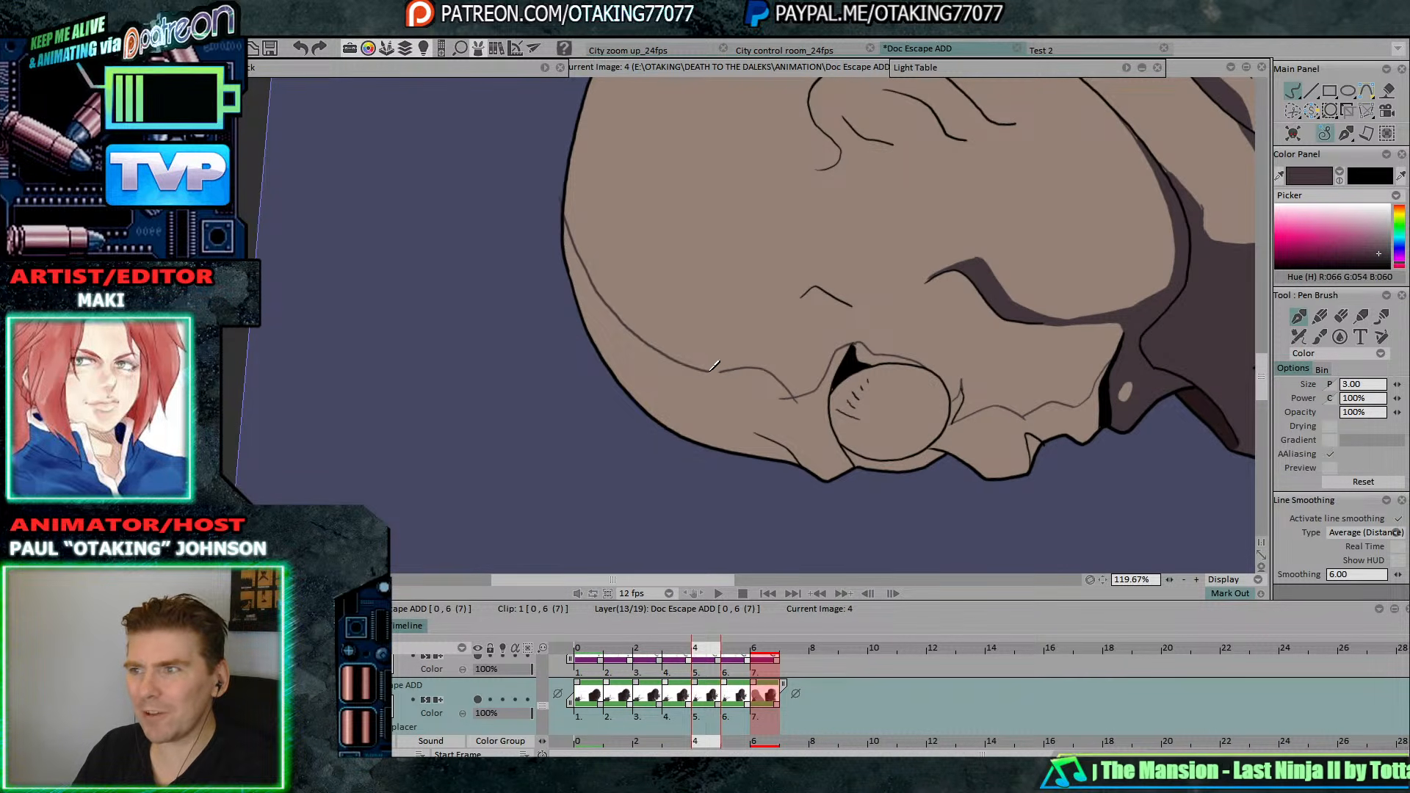
key(Left)
mouse_move(569, 178)
mouse_down()
mouse_move(580, 228)
mouse_move(644, 299)
mouse_move(723, 302)
mouse_up()
key(Left)
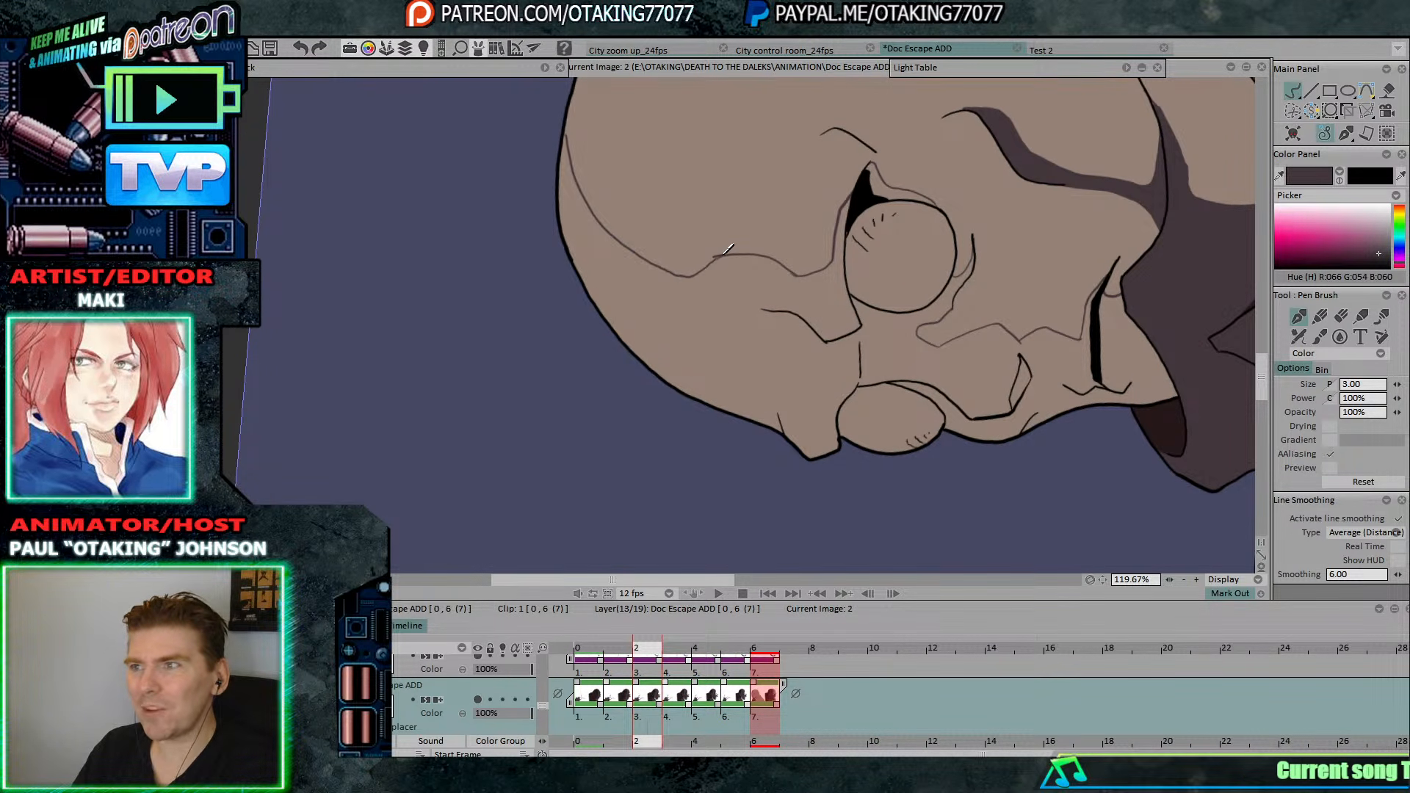
key(Left)
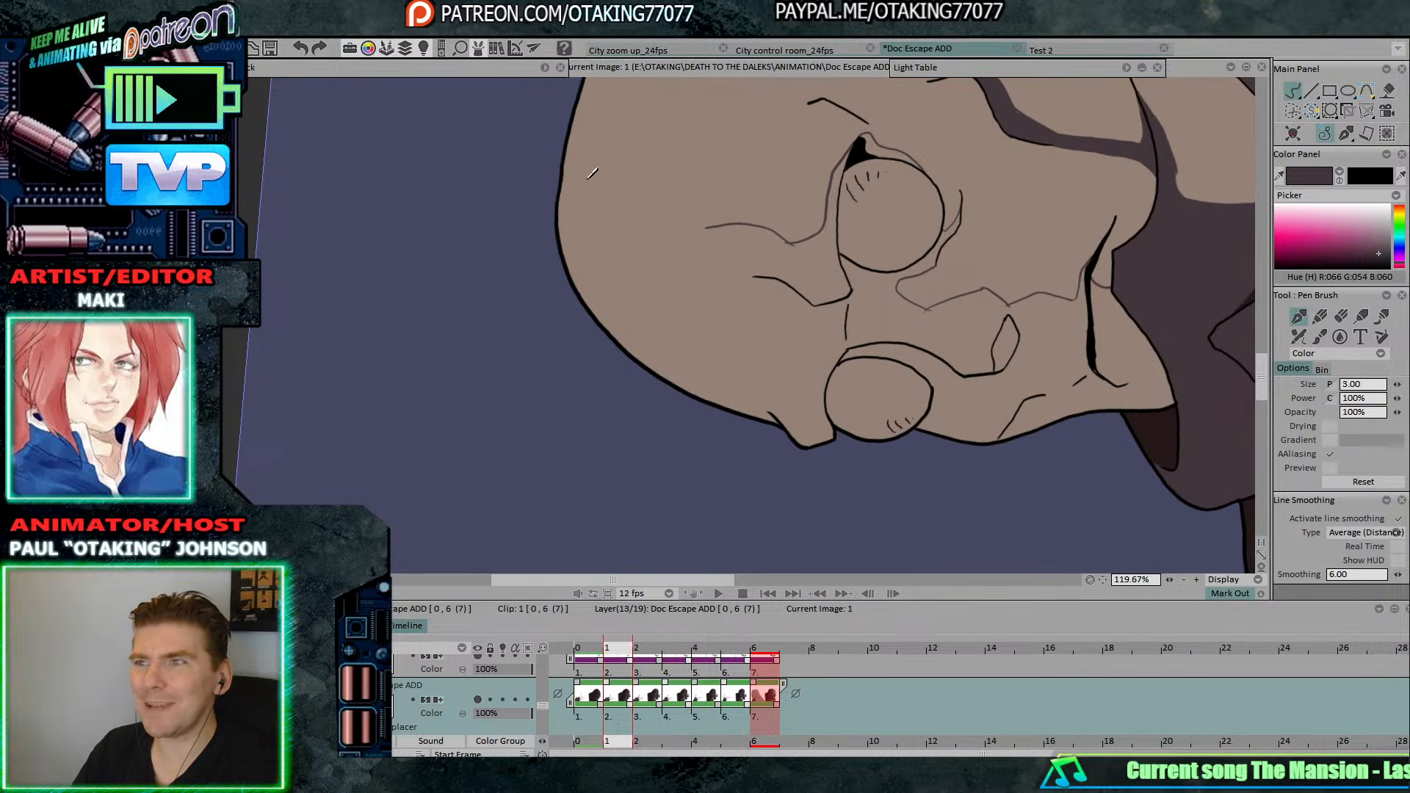
drag(573, 116, 581, 138)
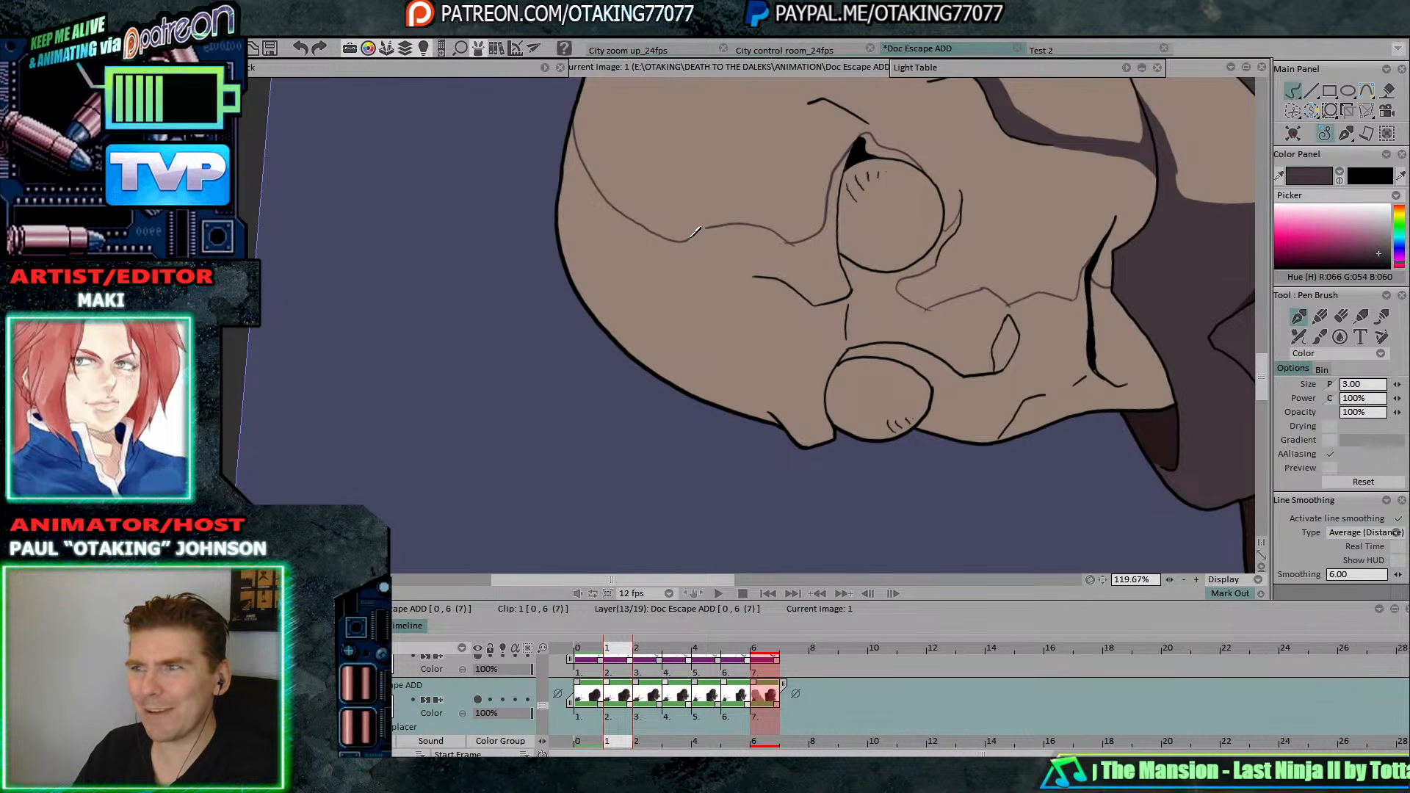
key(Left)
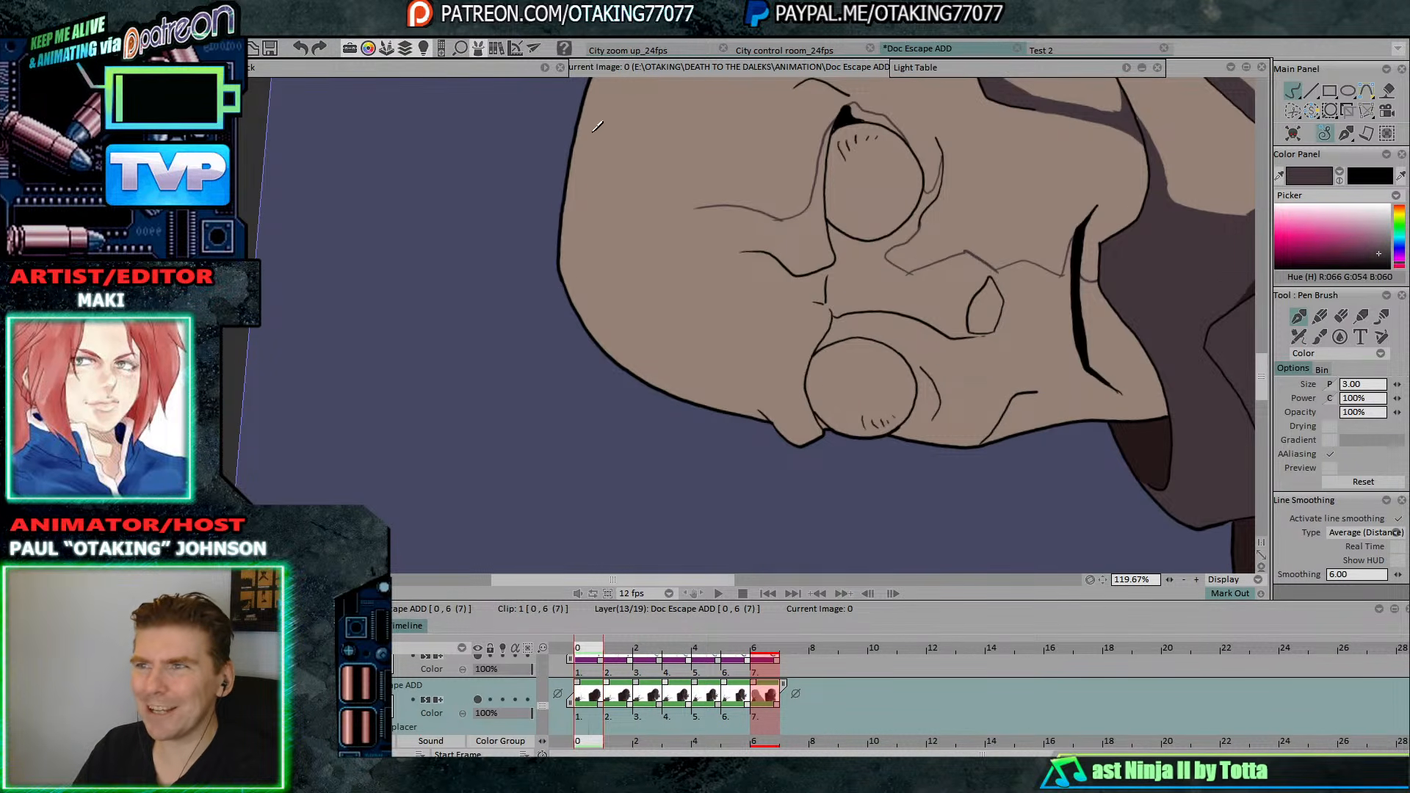
key(Right)
key(Left)
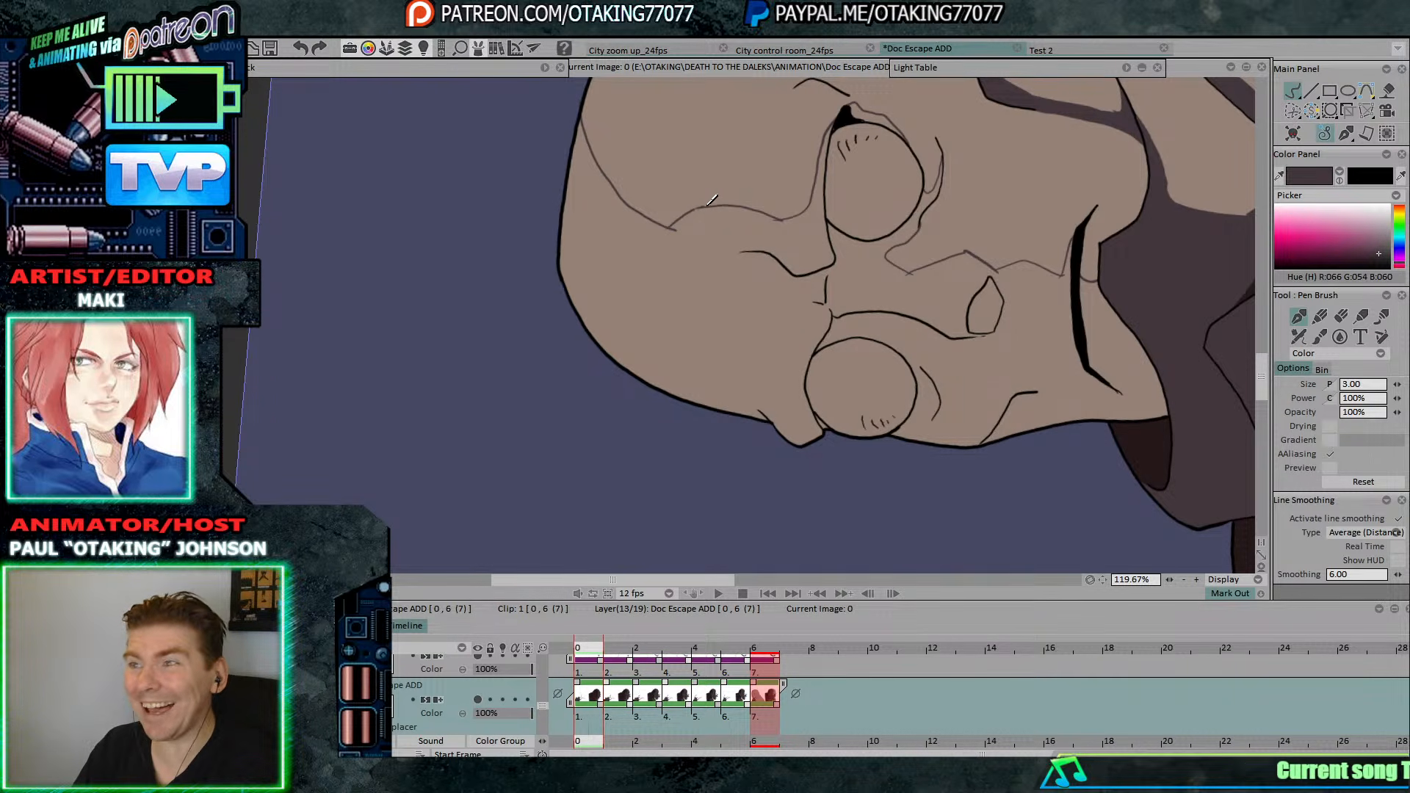
Flip forward to frame 6 and compare its shading with the outlines on frame 5.
key(Right)
key(Right)
key(Right)
key(Right)
key(Right)
key(Right)
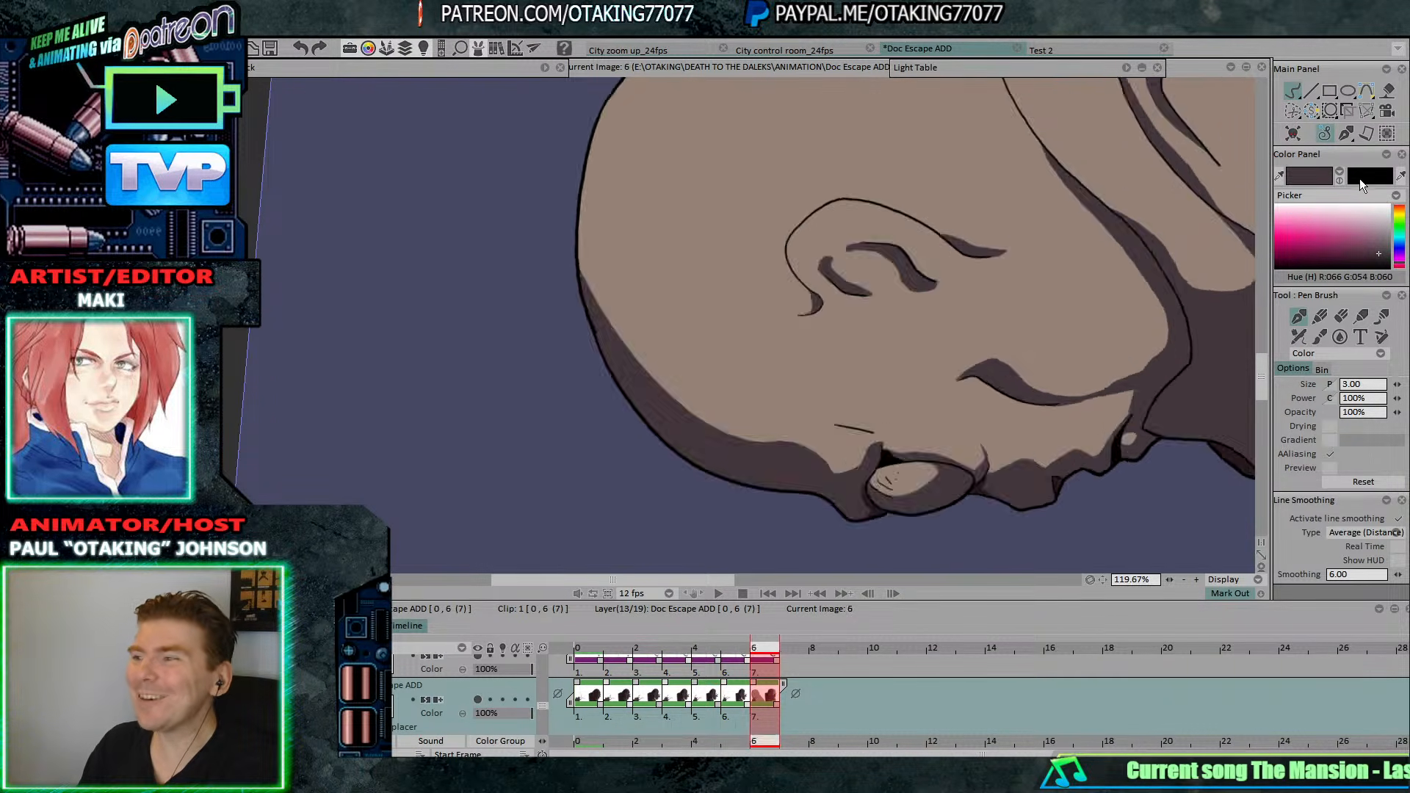
key(Left)
key(Right)
key(Left)
key(Right)
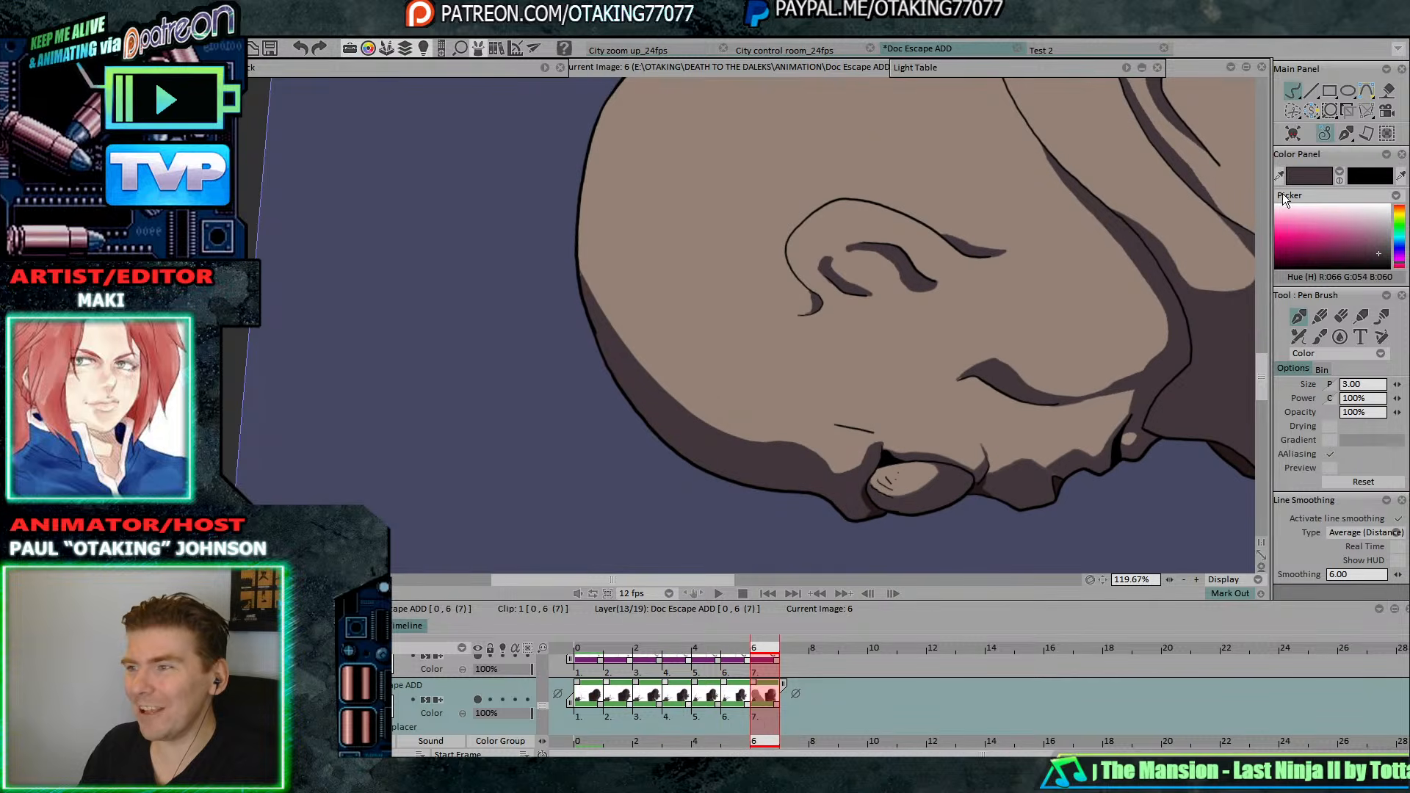
Try a wide oval shadow outline inside the near eye on frame 5.
key(Left)
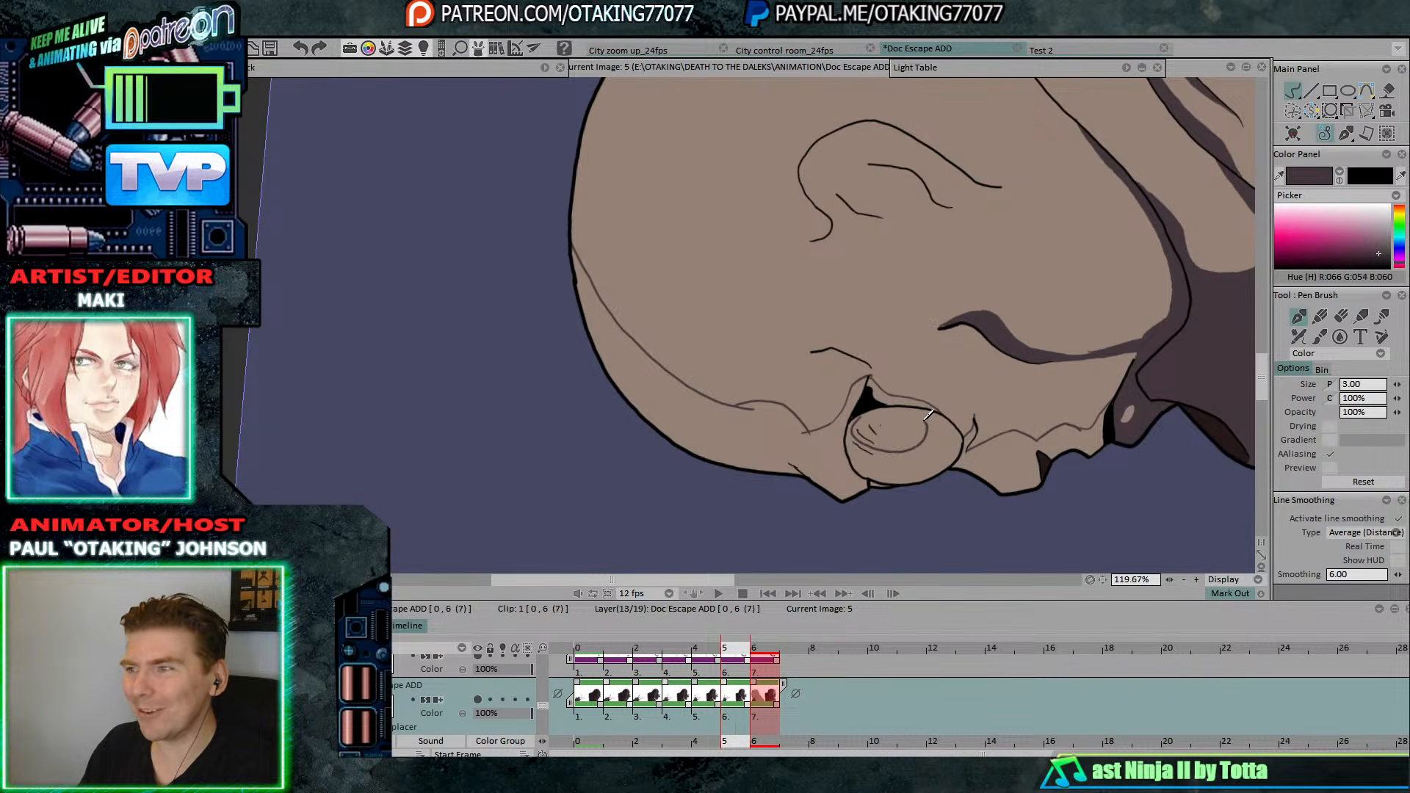
key(Right)
key(Left)
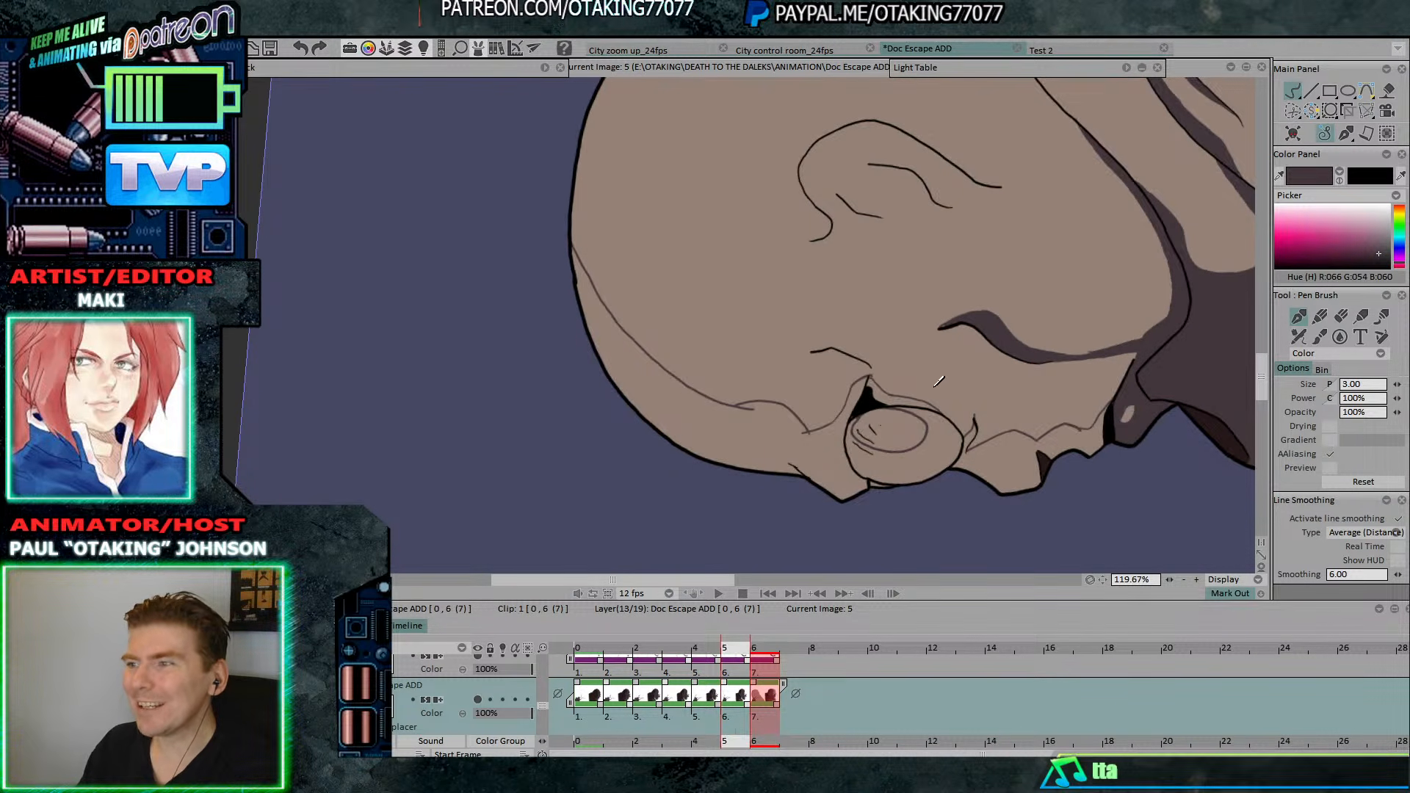
key(ctrl+z)
Outline a smaller oval light area around the hatch marks inside the near eye on frames 5 and 4.
key(Right)
key(Left)
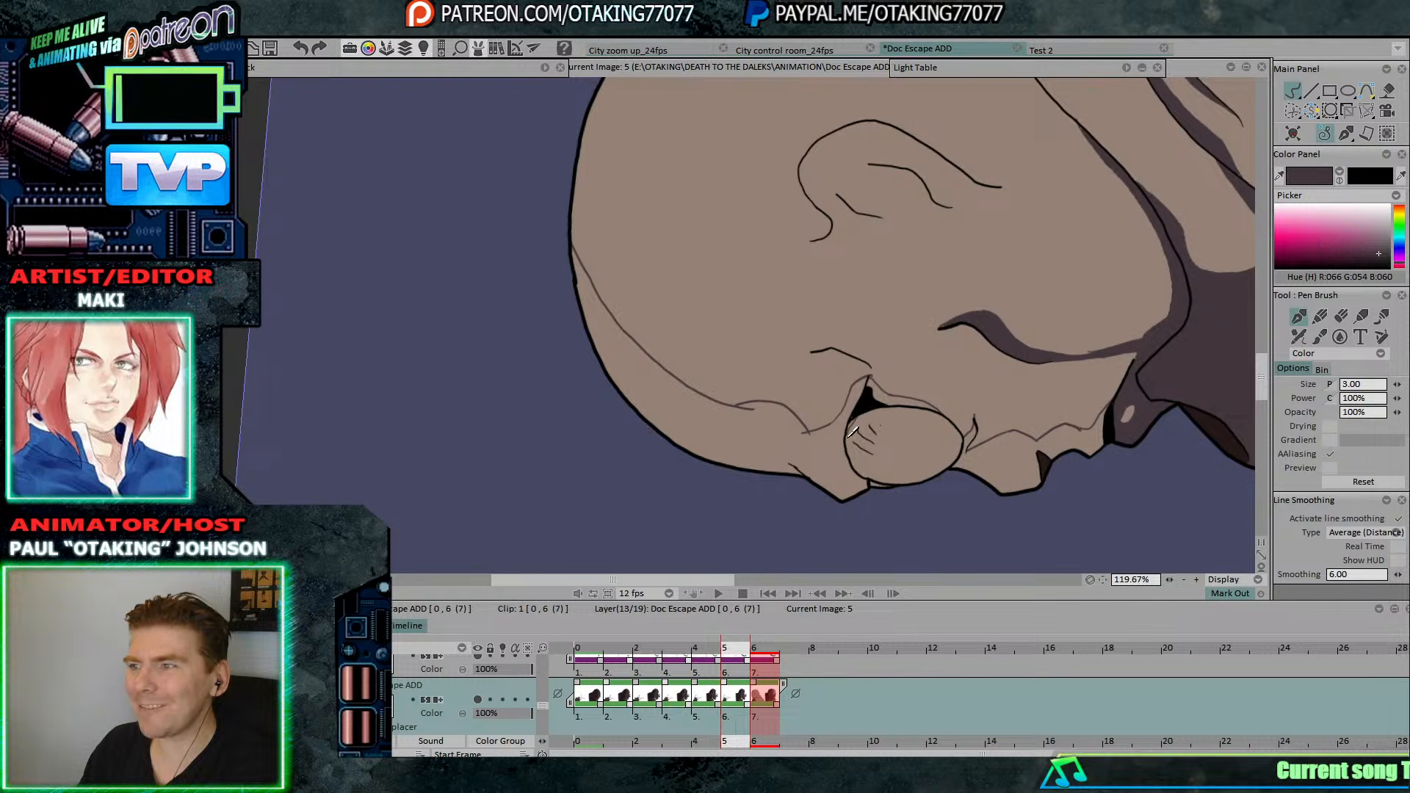
key(Left)
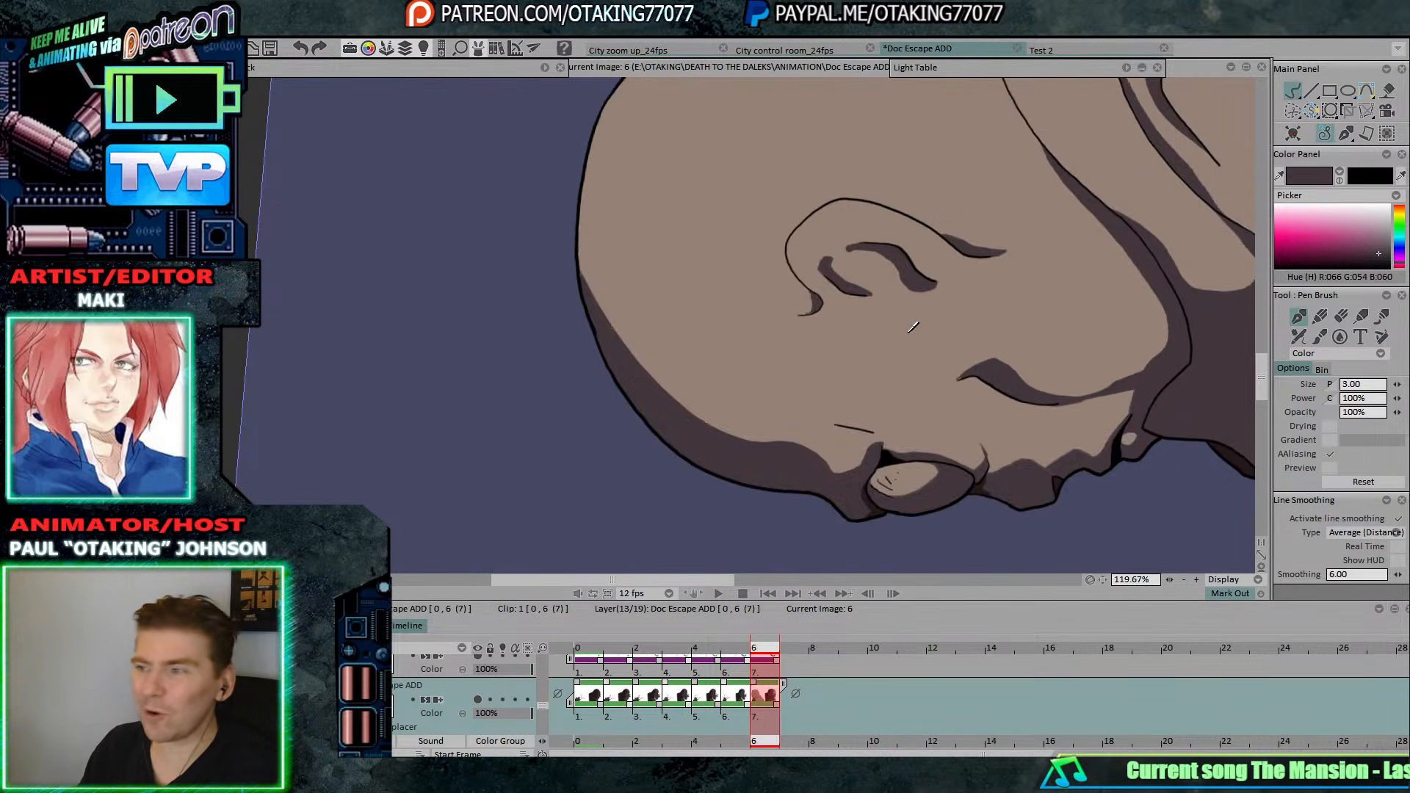
key(Right)
key(Left)
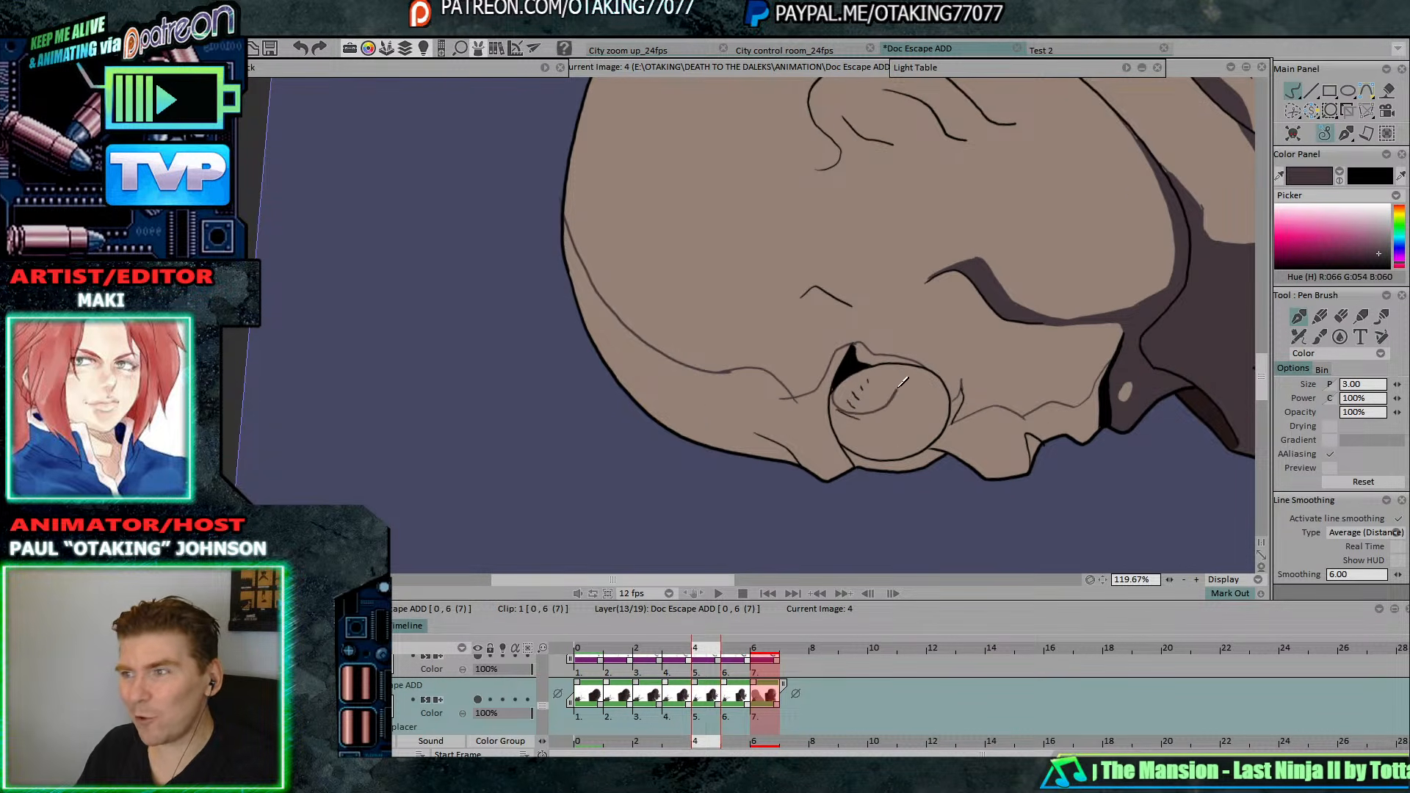
Repeat the oval light-area outline inside the near eye on frames 3 back to 0.
key(Left)
drag(848, 317, 905, 331)
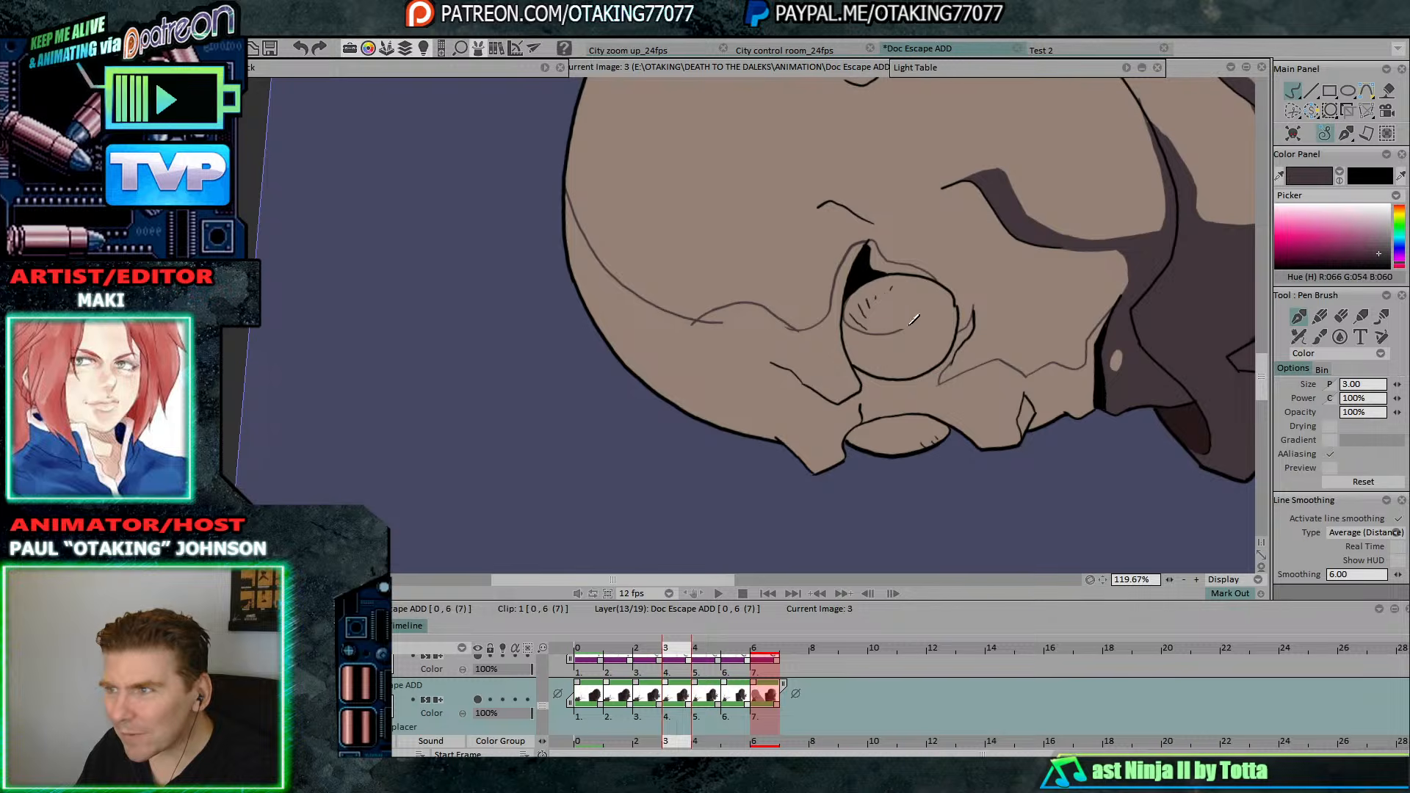
key(Left)
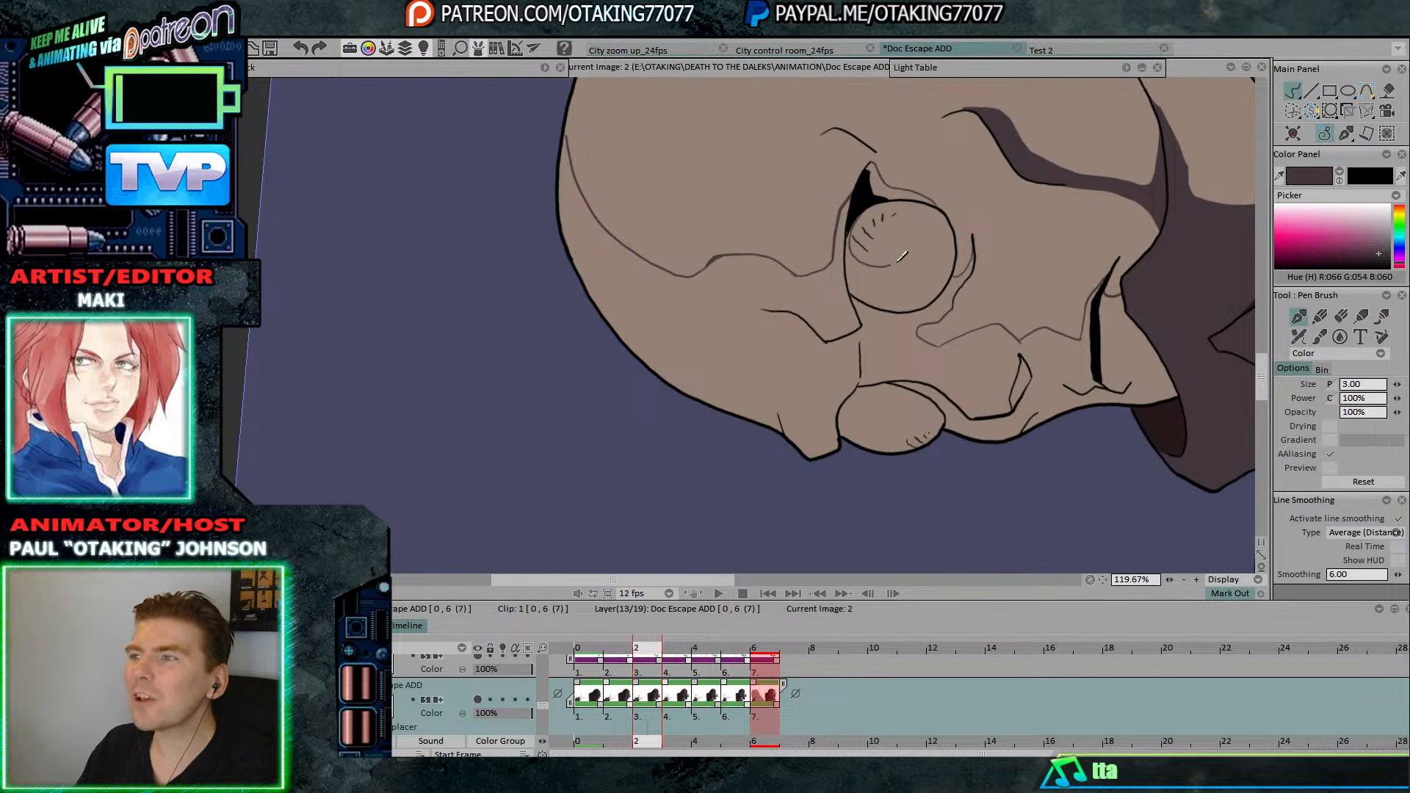
key(Left)
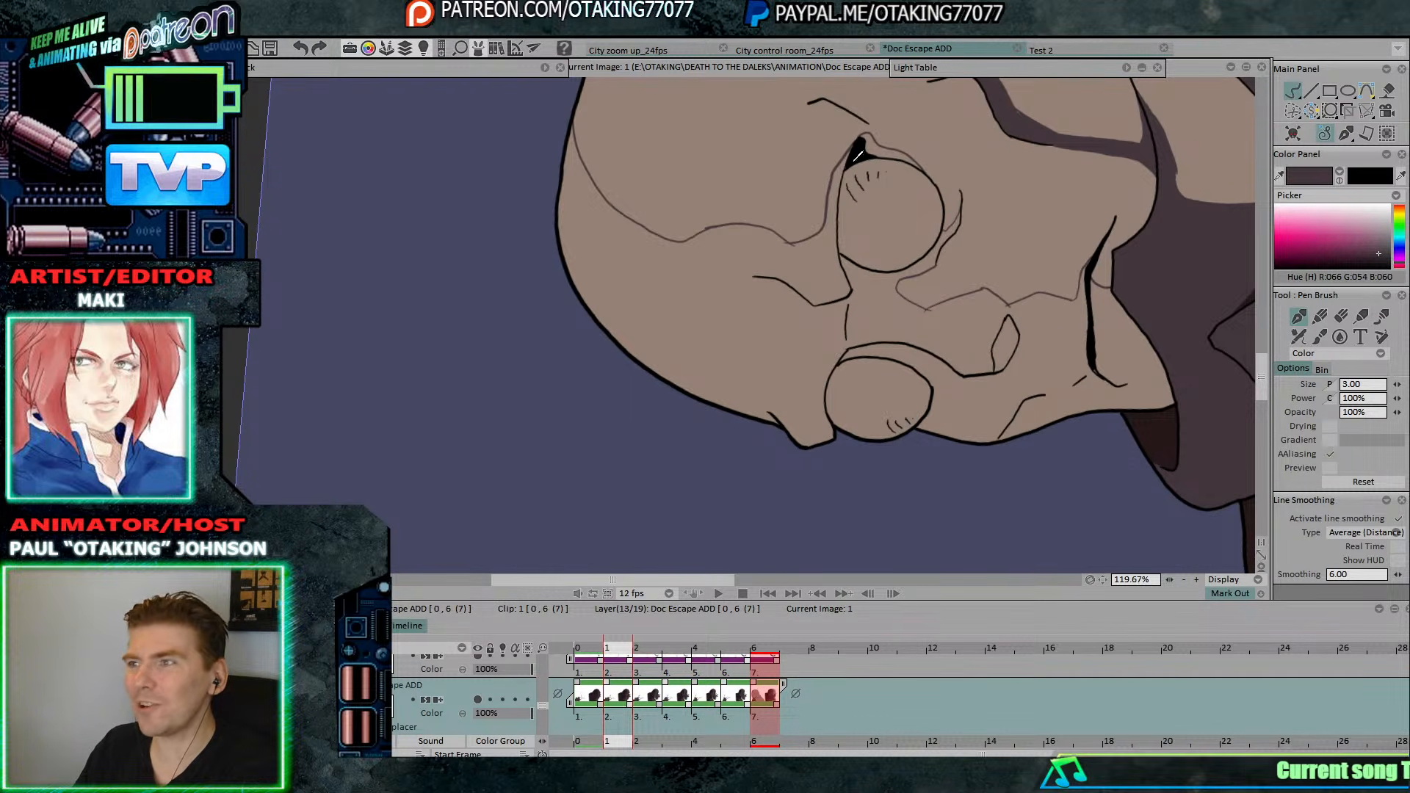
key(Left)
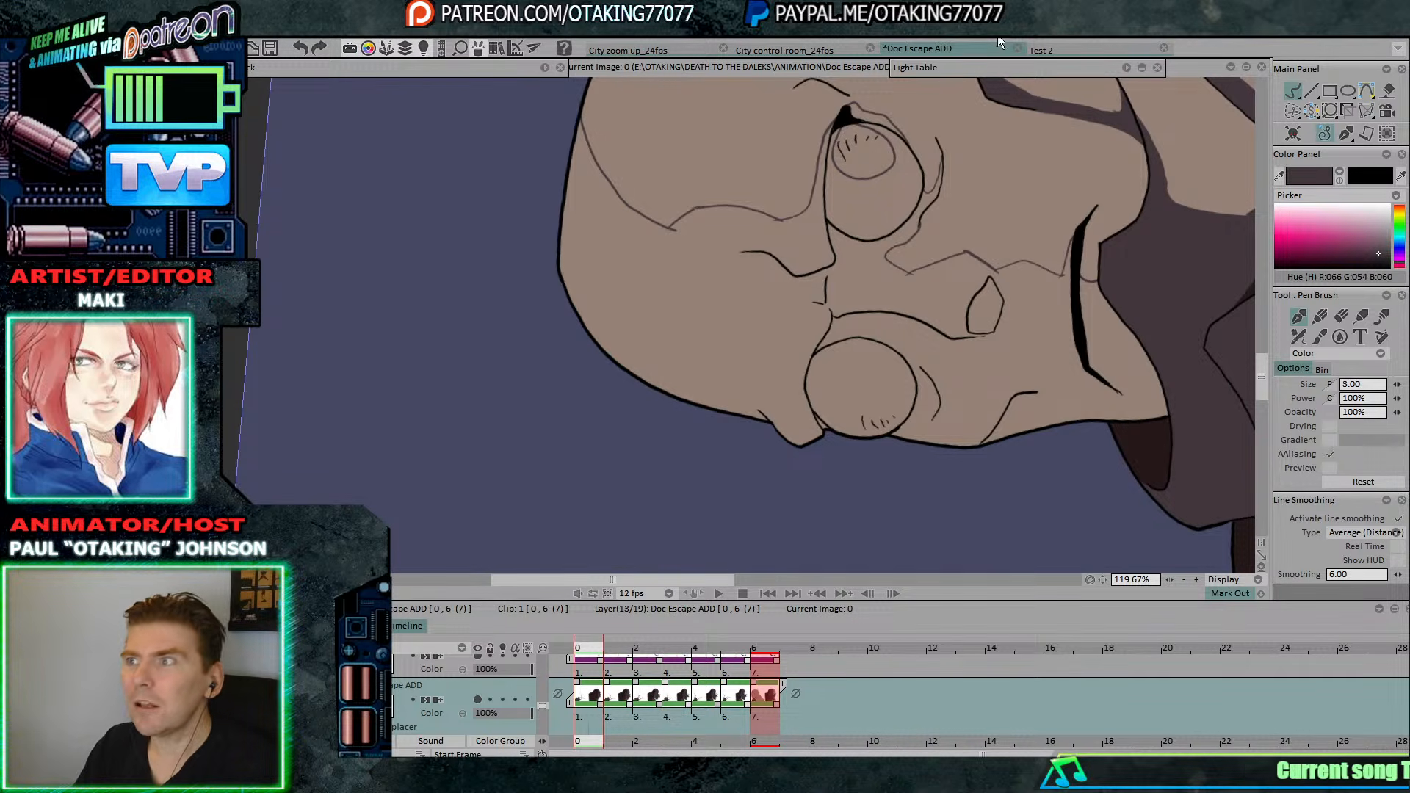
Flip through the frames to examine how the new eye outlines follow the head turn up to the shaded frame 6.
key(Right)
key(Right)
key(Right)
key(Right)
key(Right)
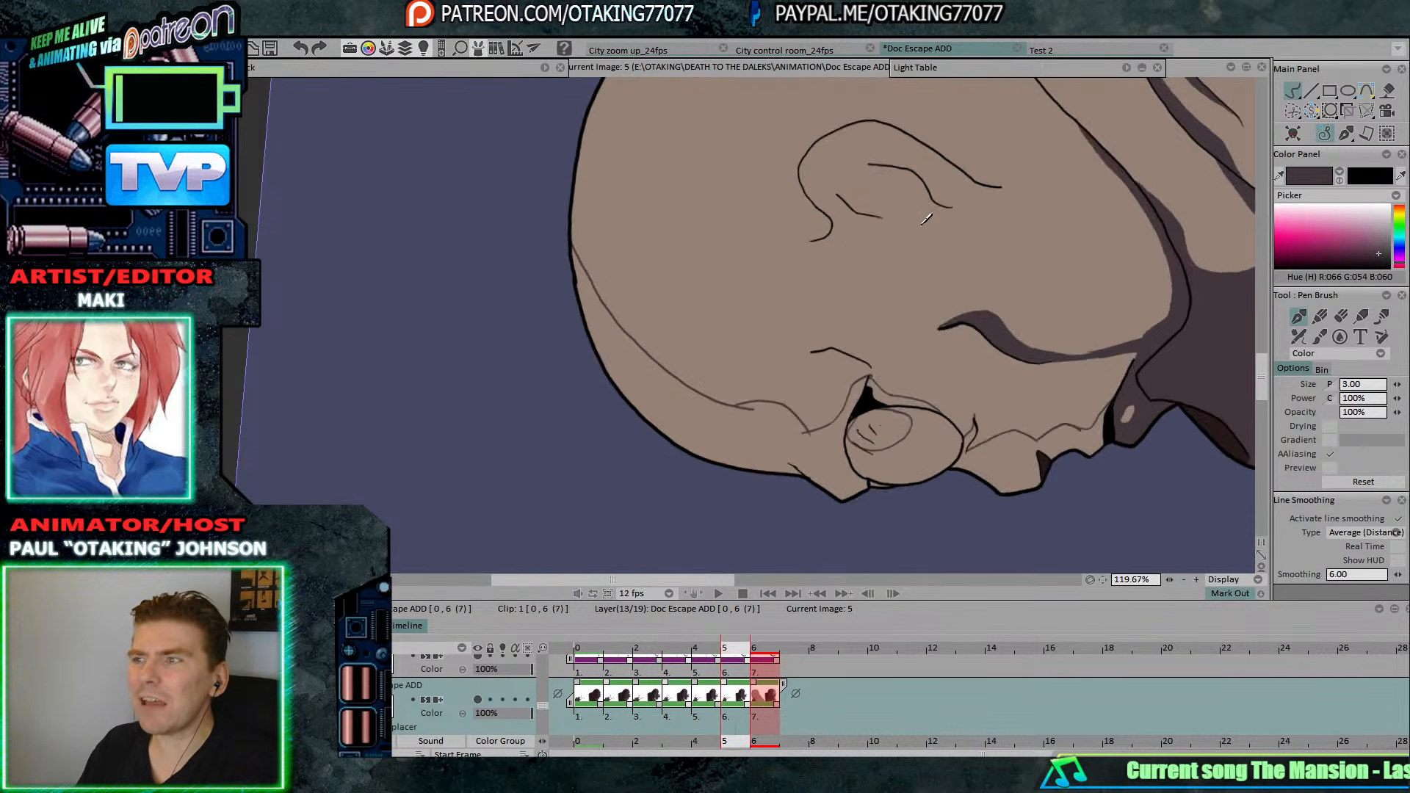
key(Right)
key(Left)
key(Left)
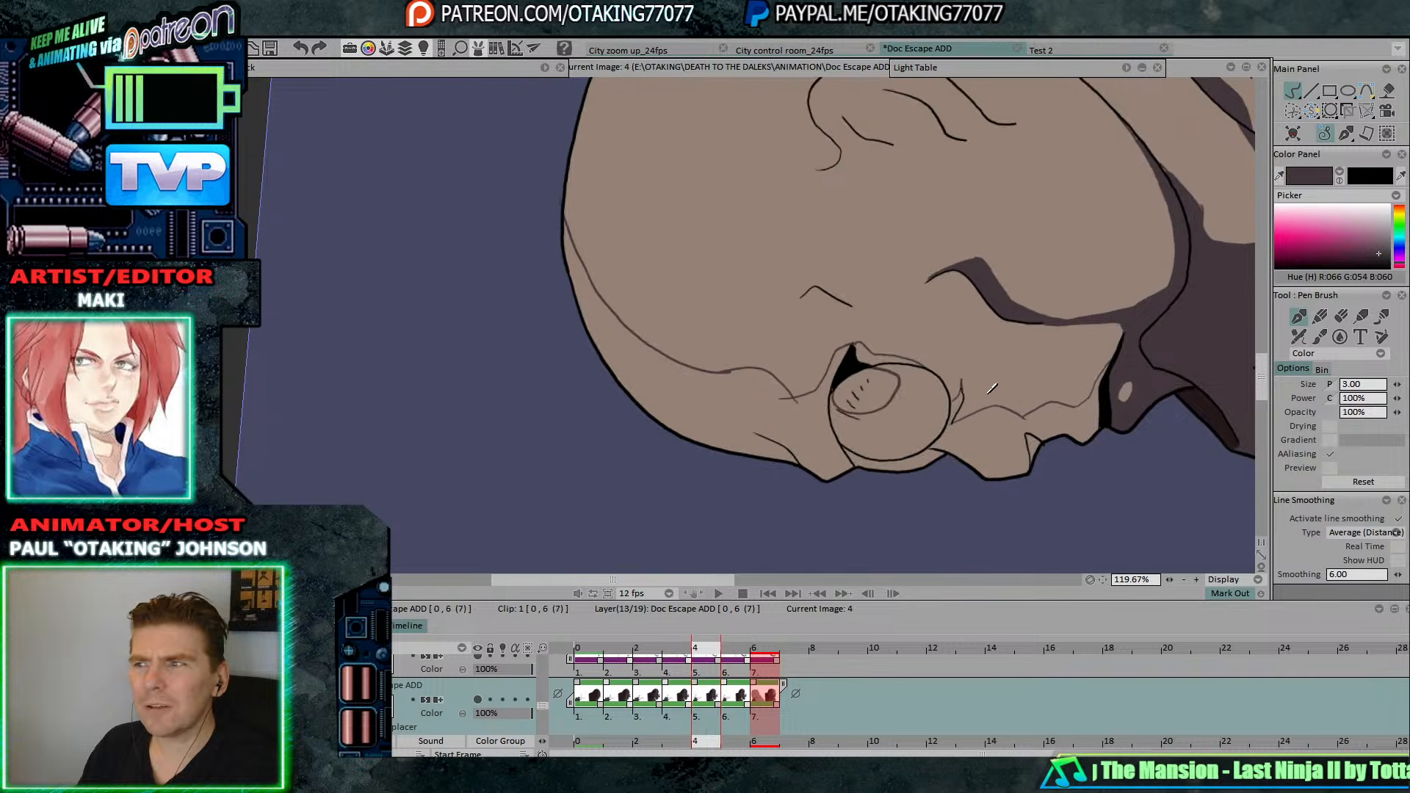
Outline a small oval light area inside the far eye on frames 3 back to 0.
key(Left)
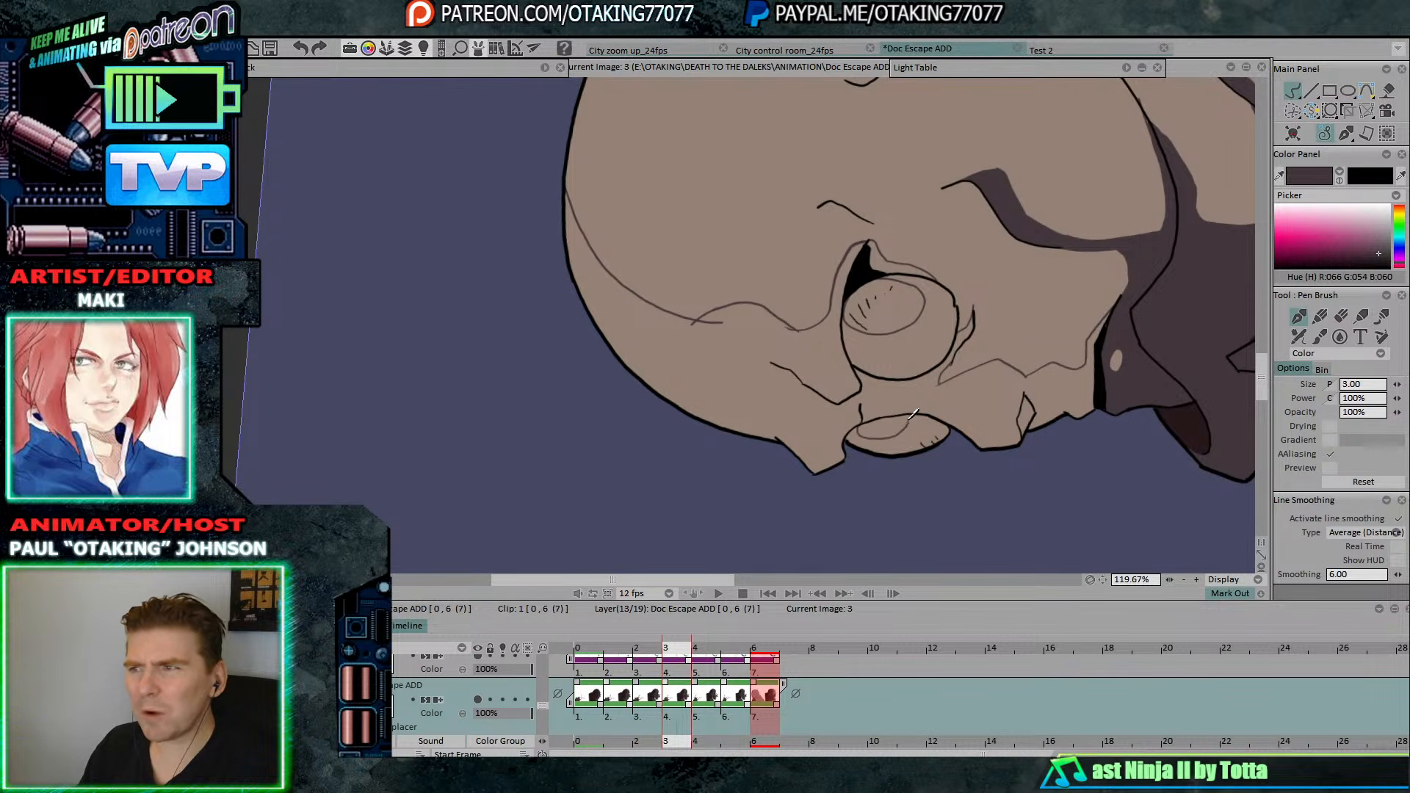
key(Right)
key(Left)
key(Left)
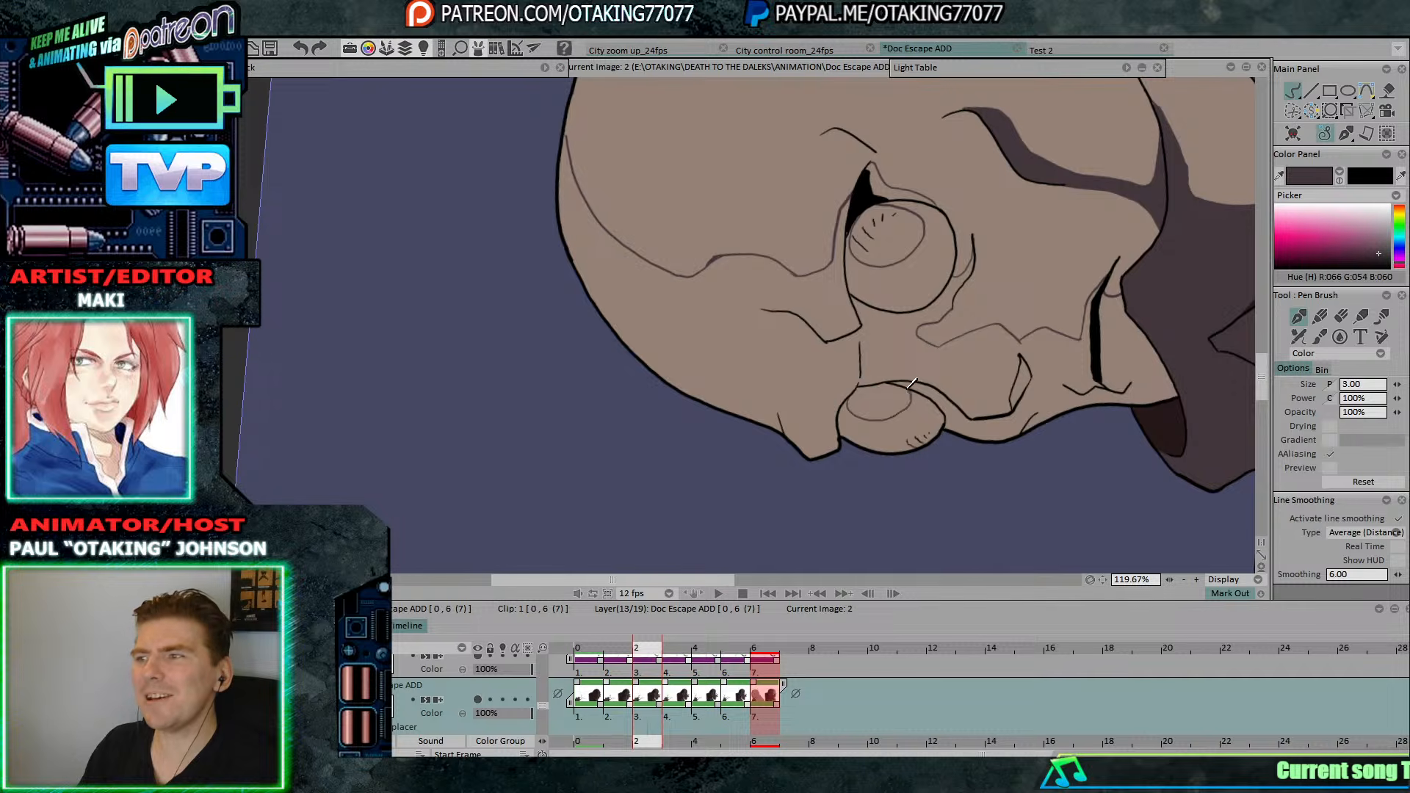
key(Left)
key(Left)
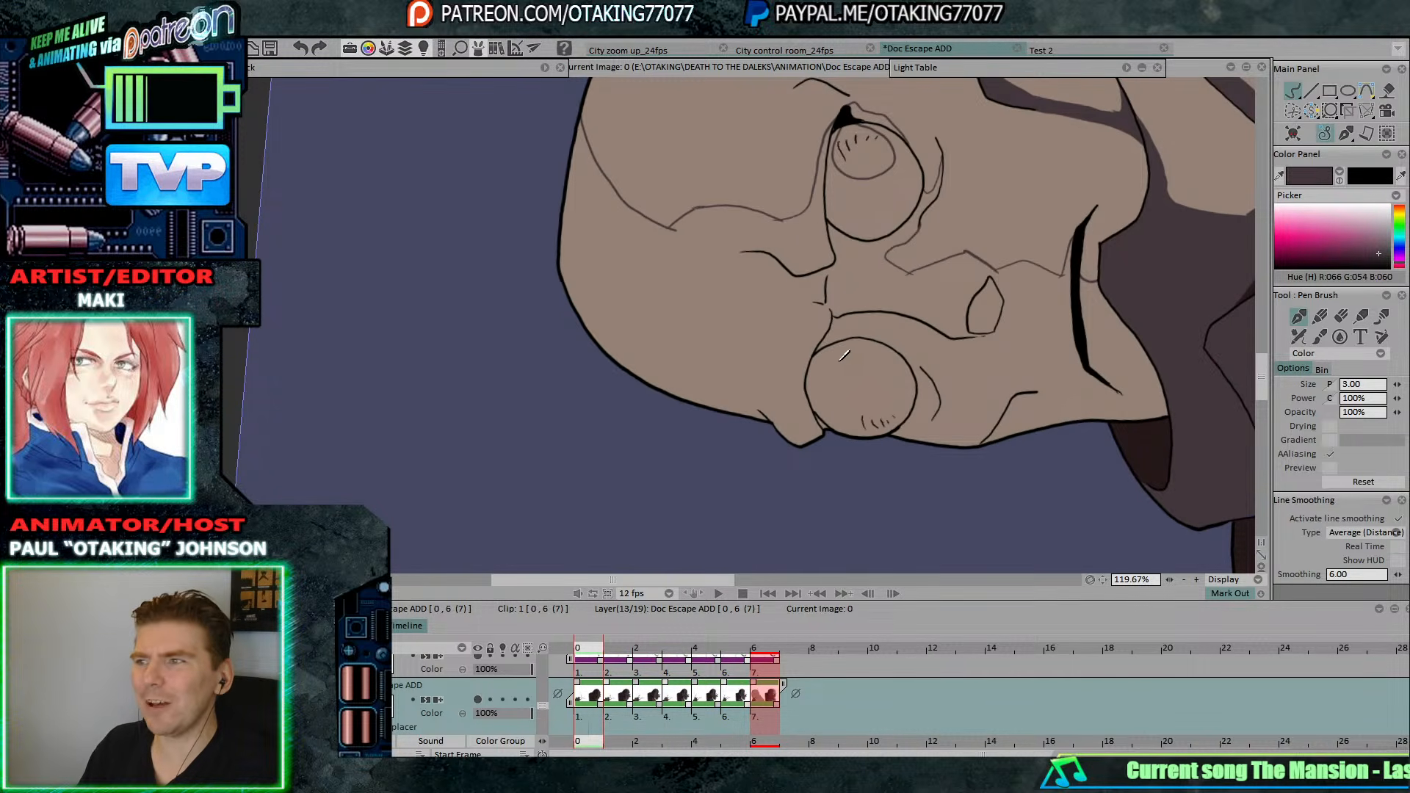
key(Right)
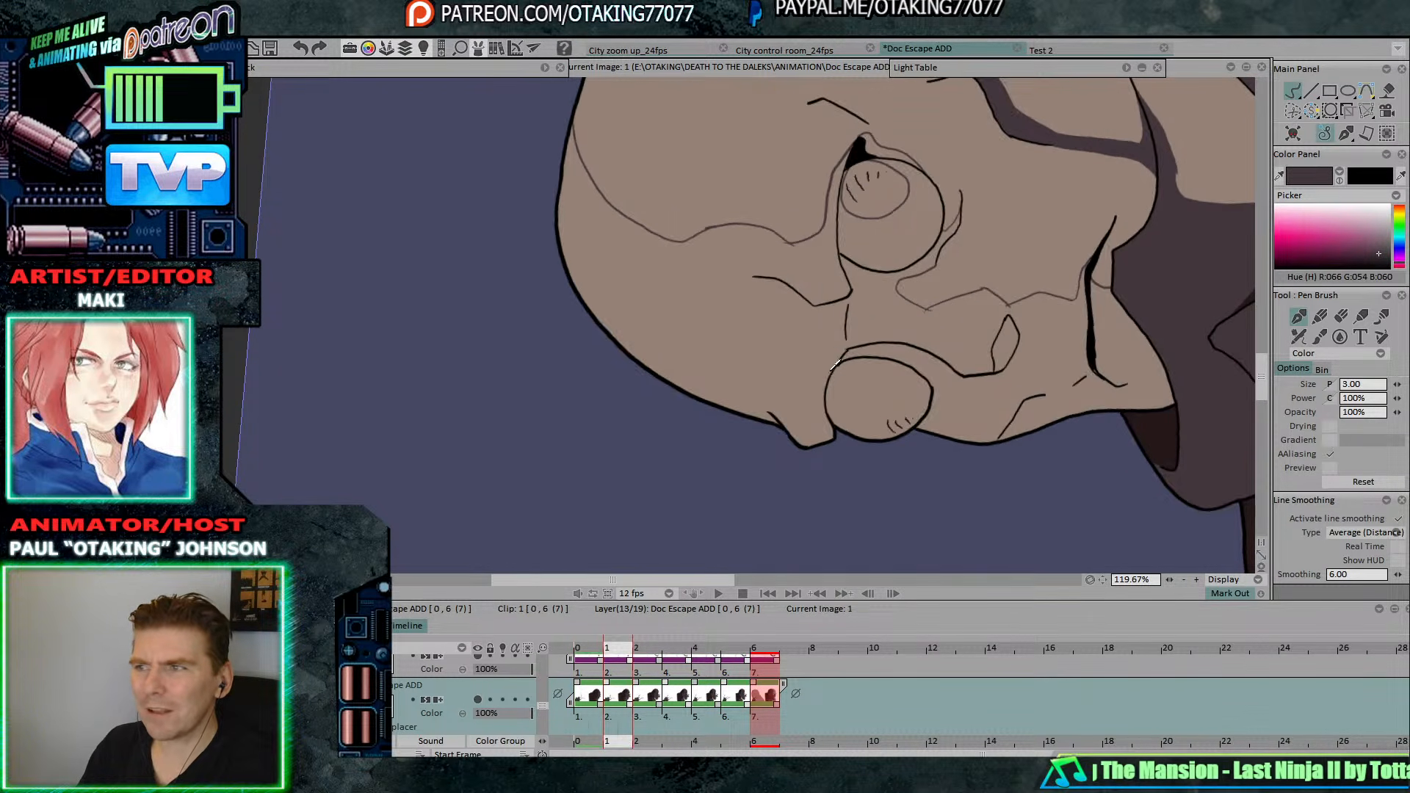
key(Left)
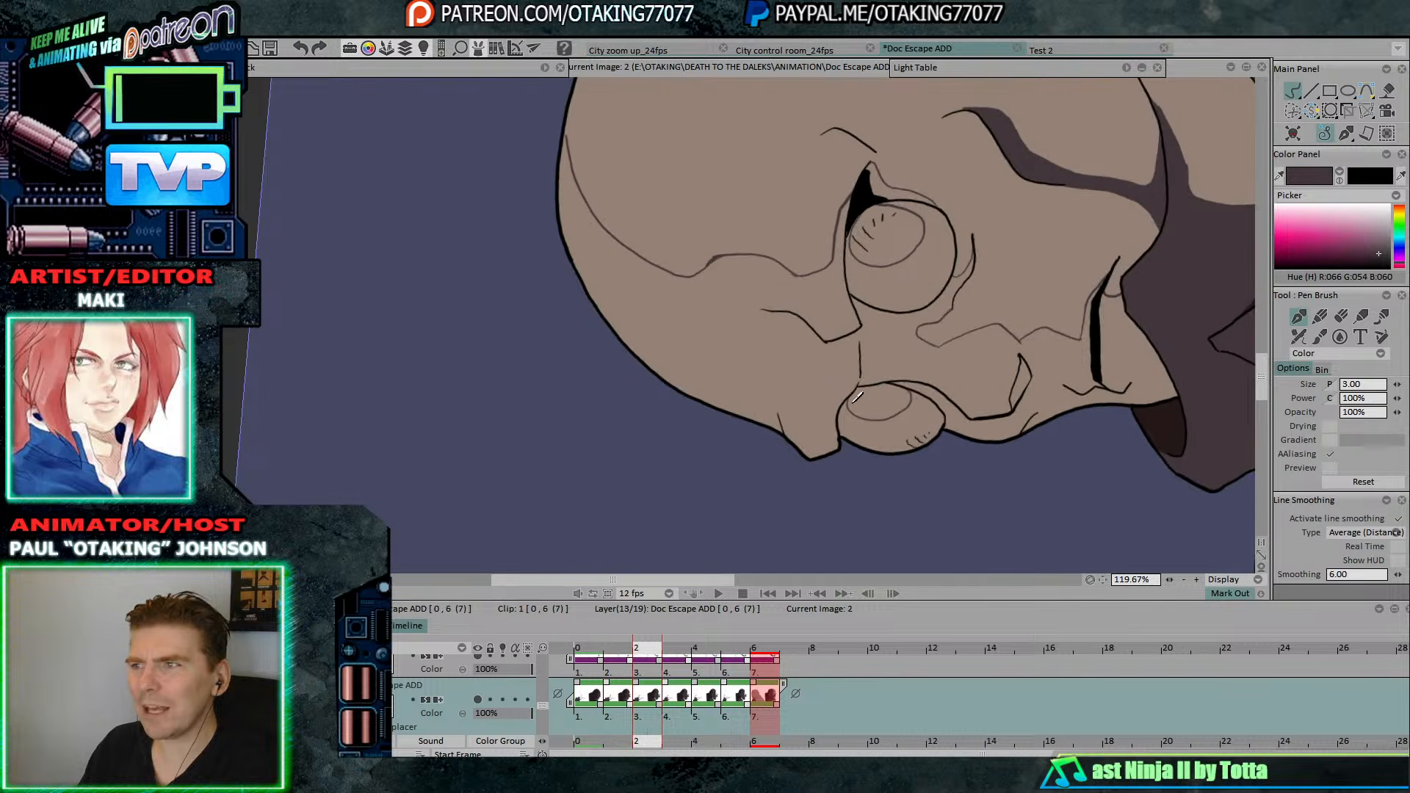
key(Right)
key(Left)
Fill the head and face shadow and the shadow areas of both eyes with the dark shadow colour on frame 0.
click(1388, 90)
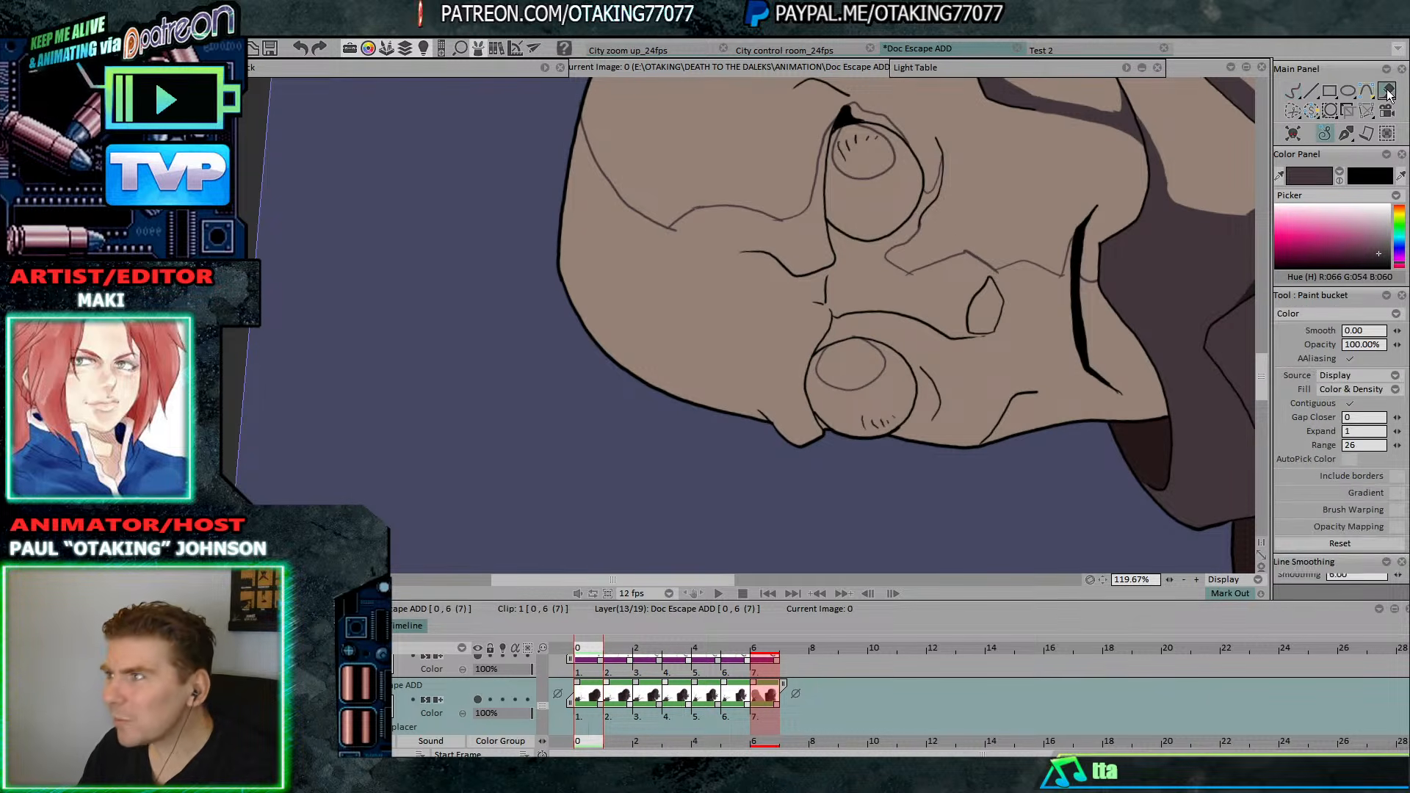
click(947, 180)
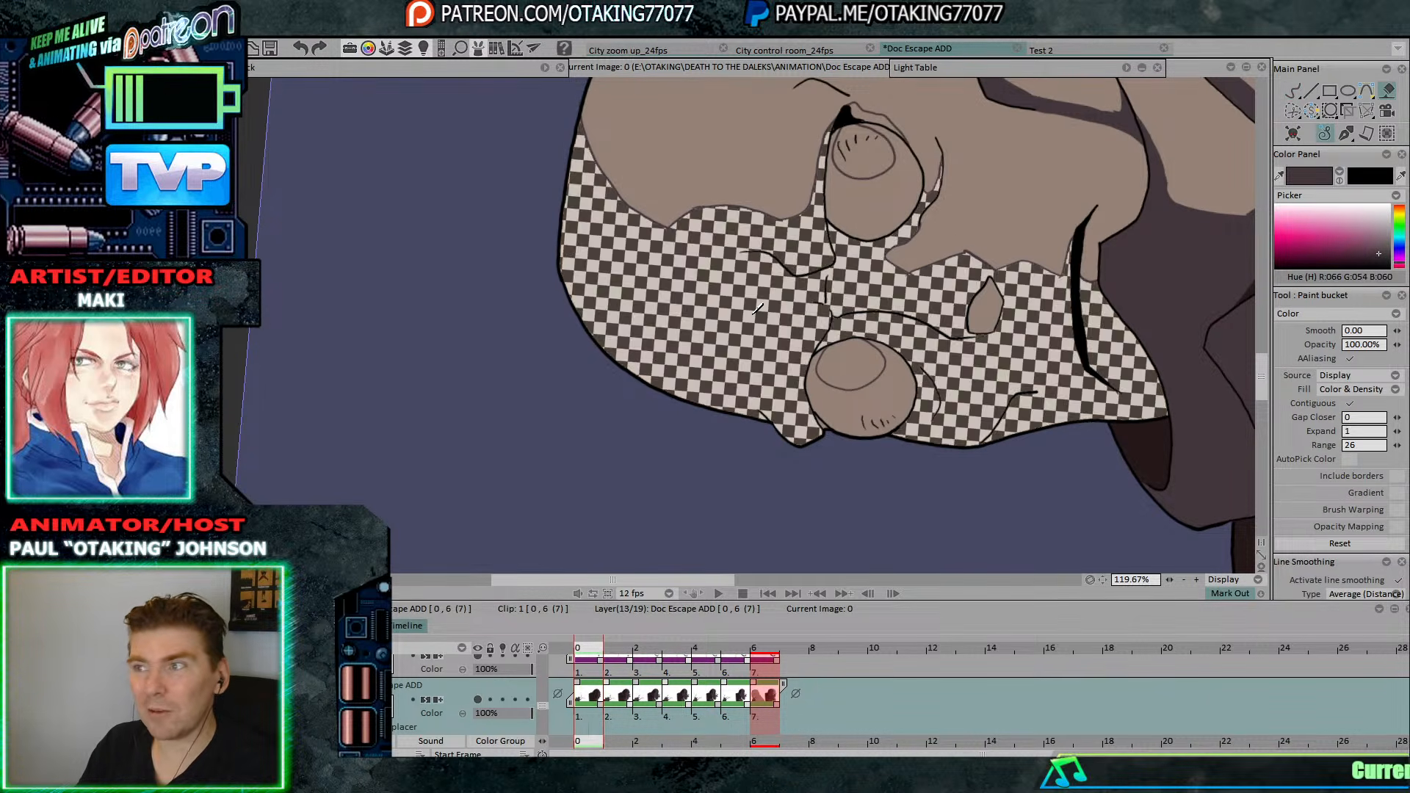
click(875, 118)
click(875, 388)
click(890, 182)
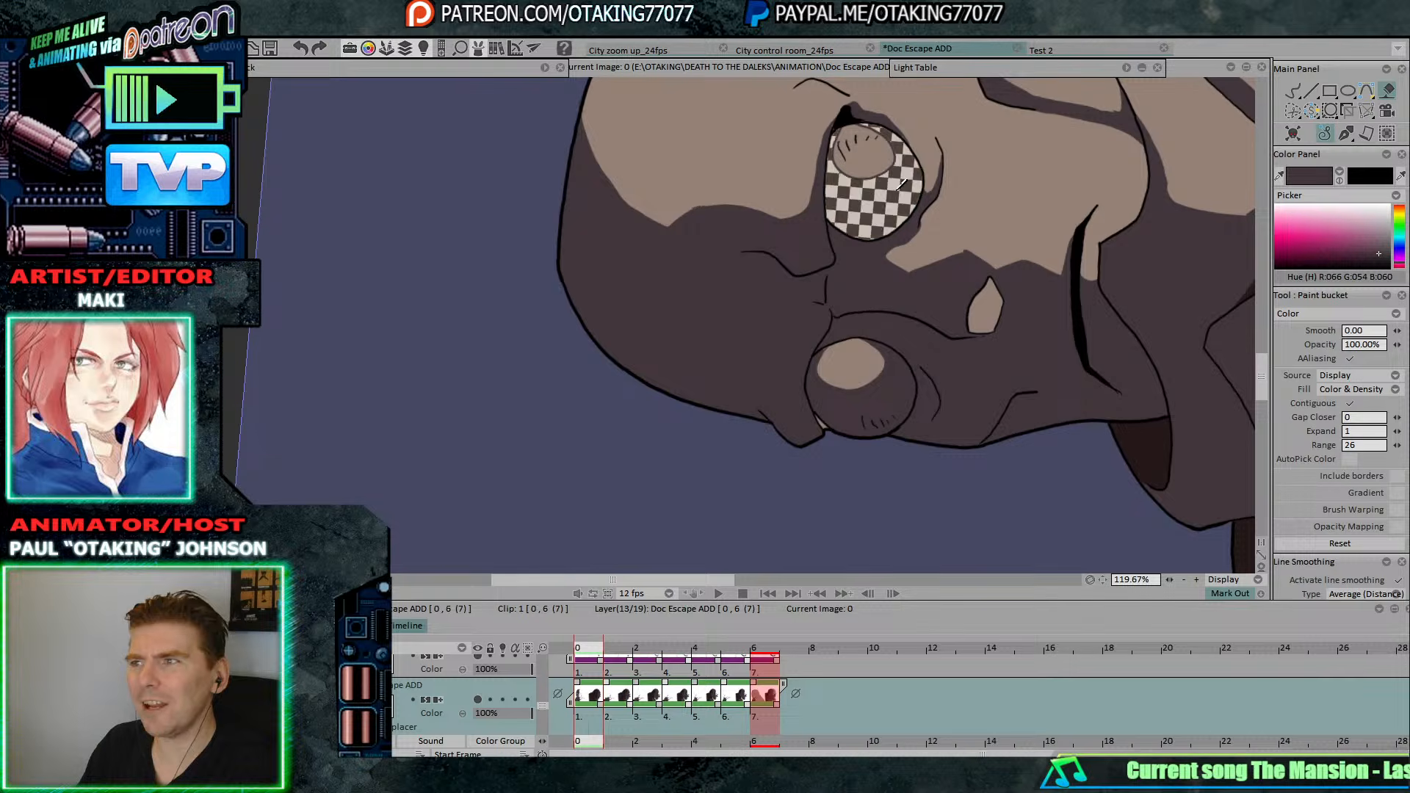
Patch the small unfilled gap beside the far eye on frame 0 and restore the near eye's shadow fill.
click(1293, 90)
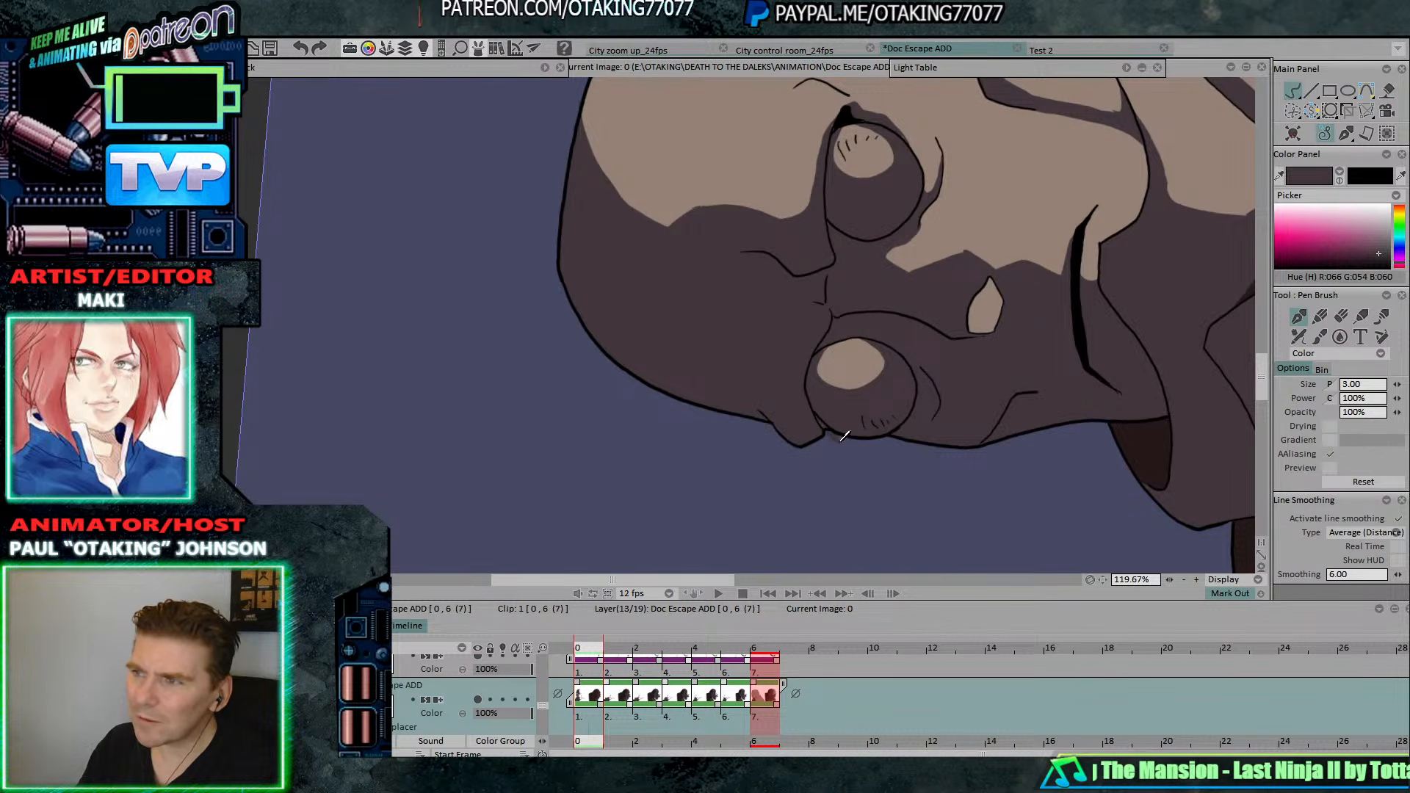
key(ctrl+z)
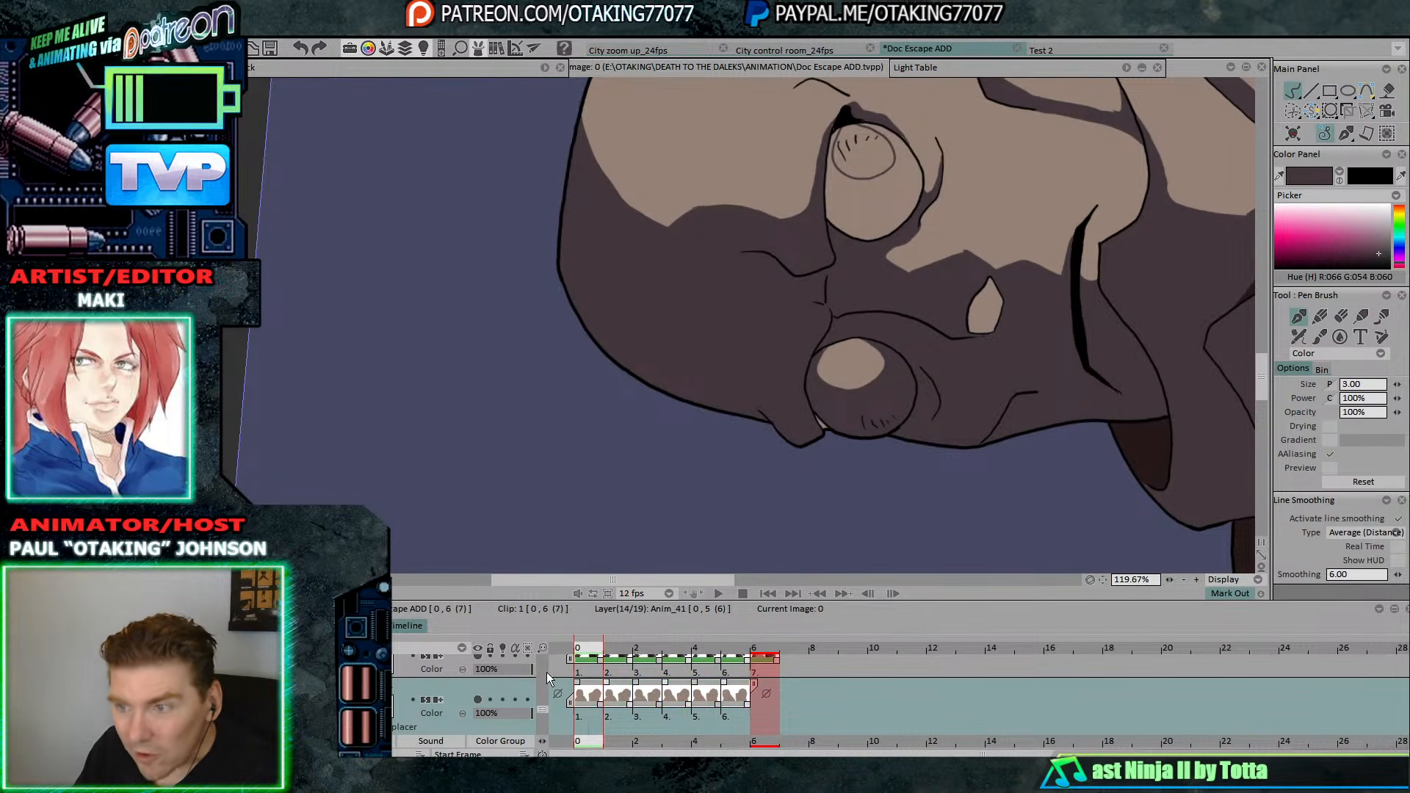
scroll(529, 698, down, 1)
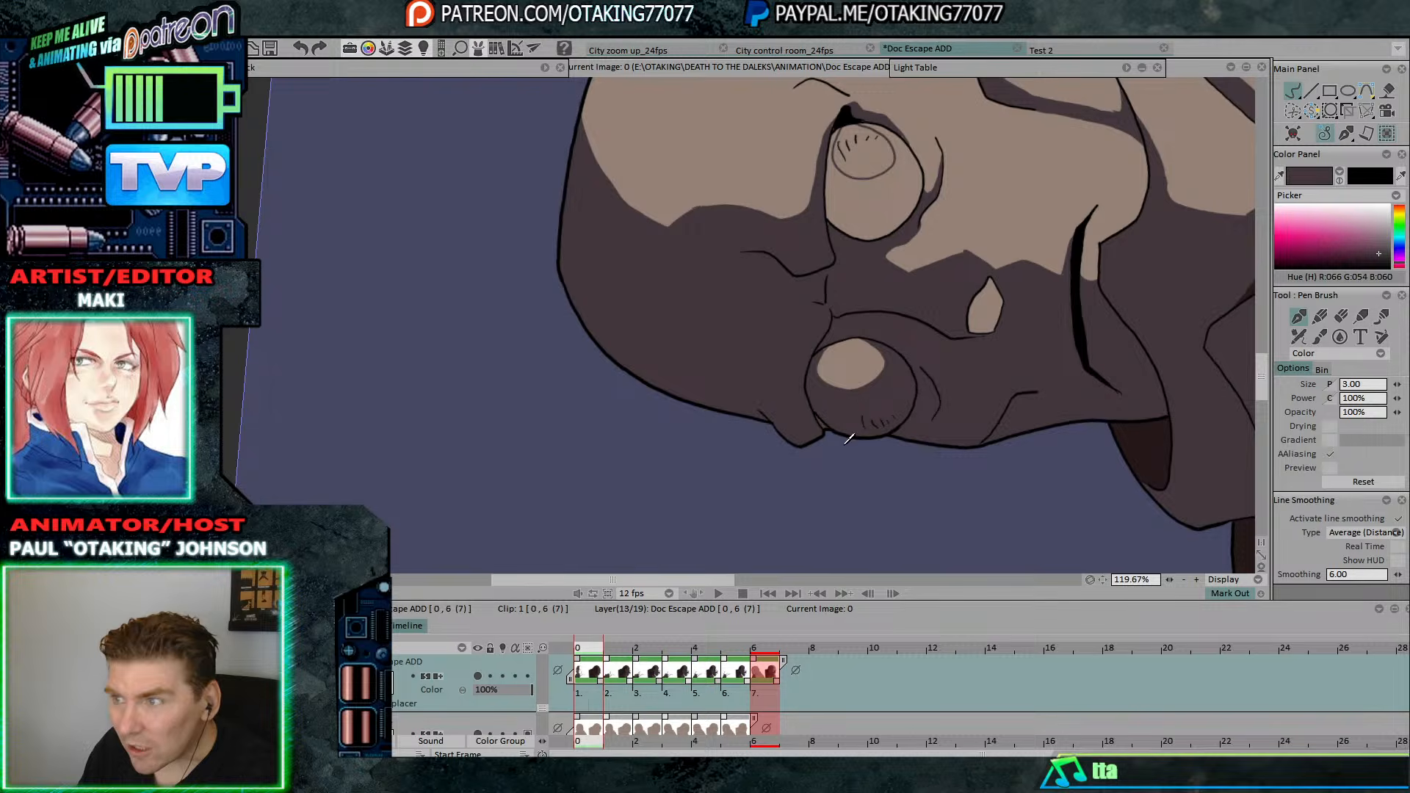
Fill the head and face shadow and both eyes' shadow areas on frame 1, leaving the light ovals unfilled.
click(1387, 90)
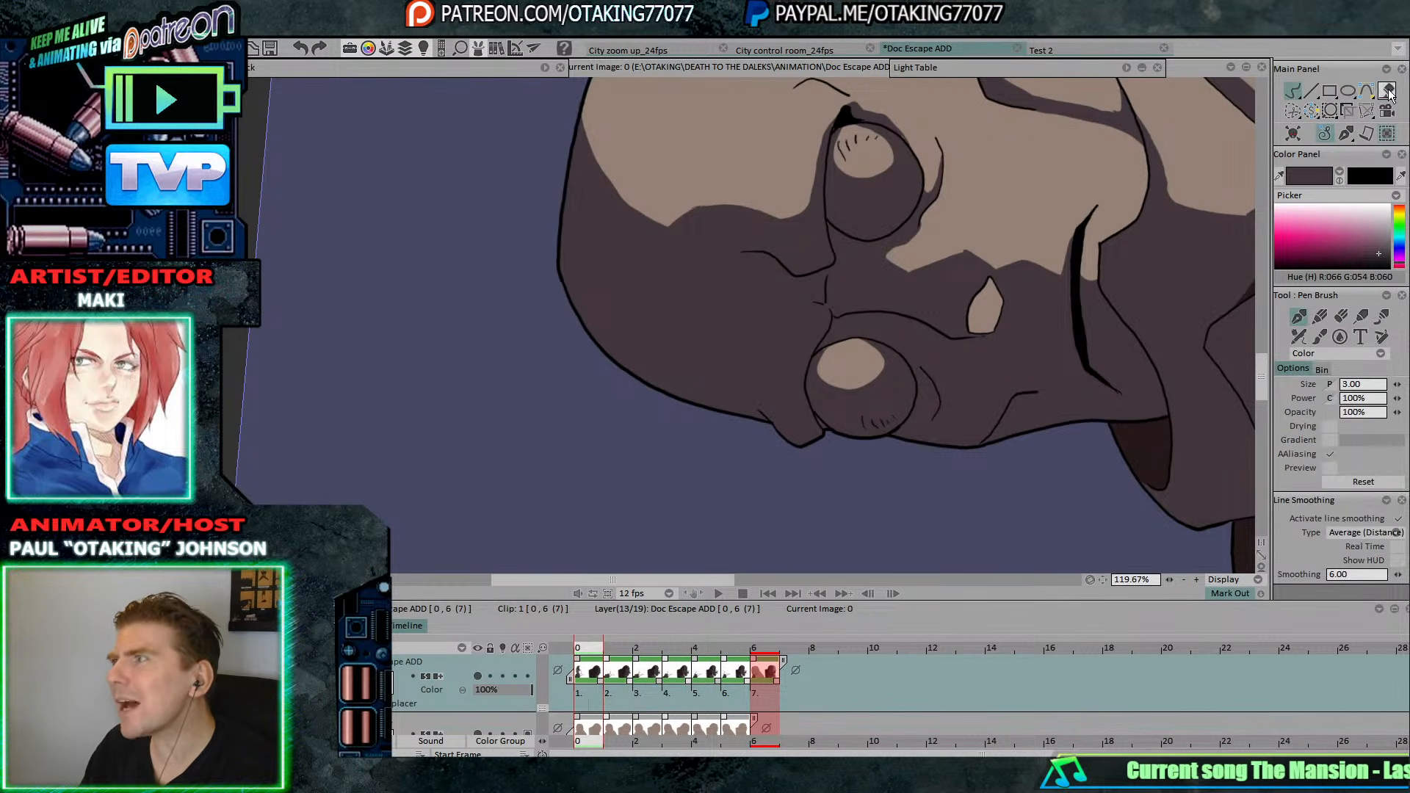
key(Right)
click(773, 347)
click(878, 415)
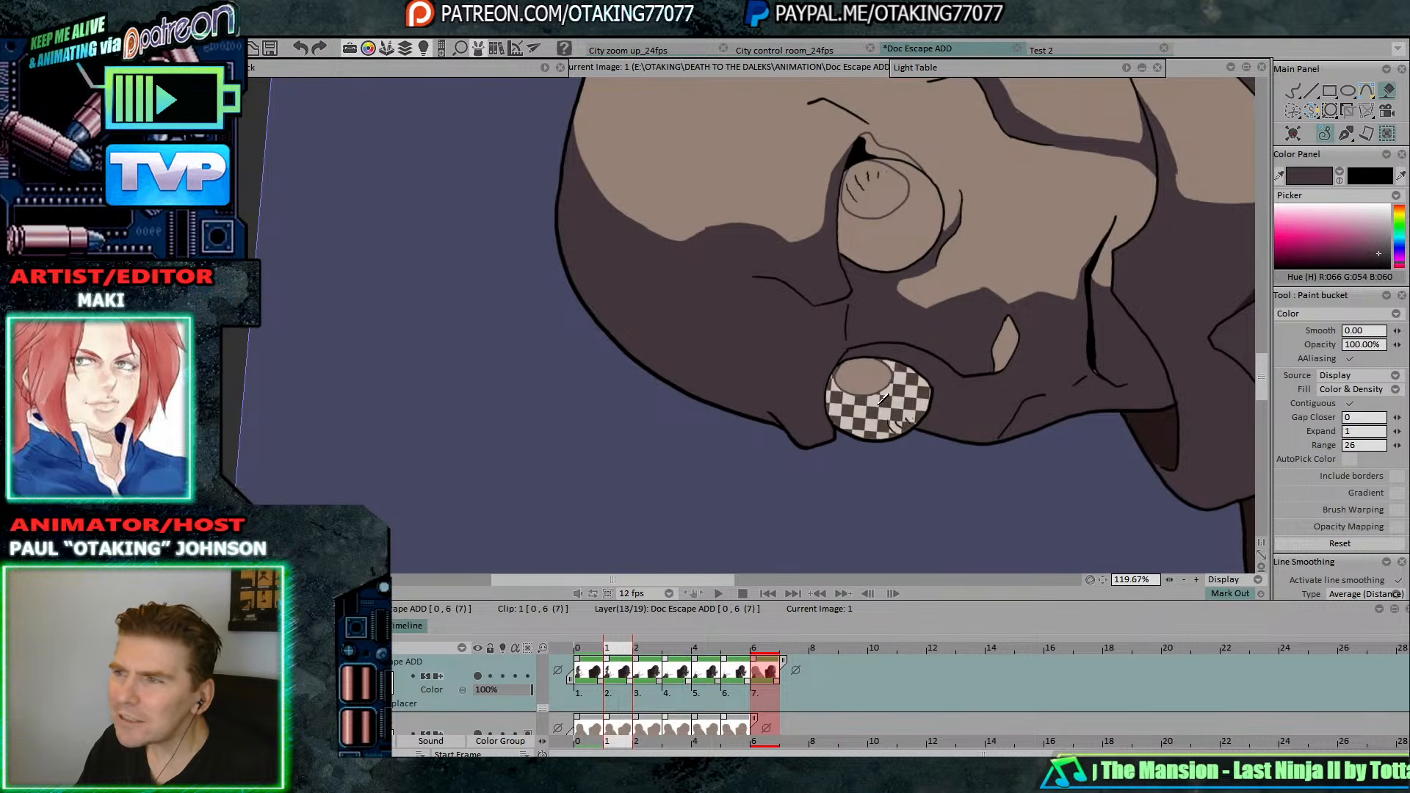
click(902, 246)
click(880, 152)
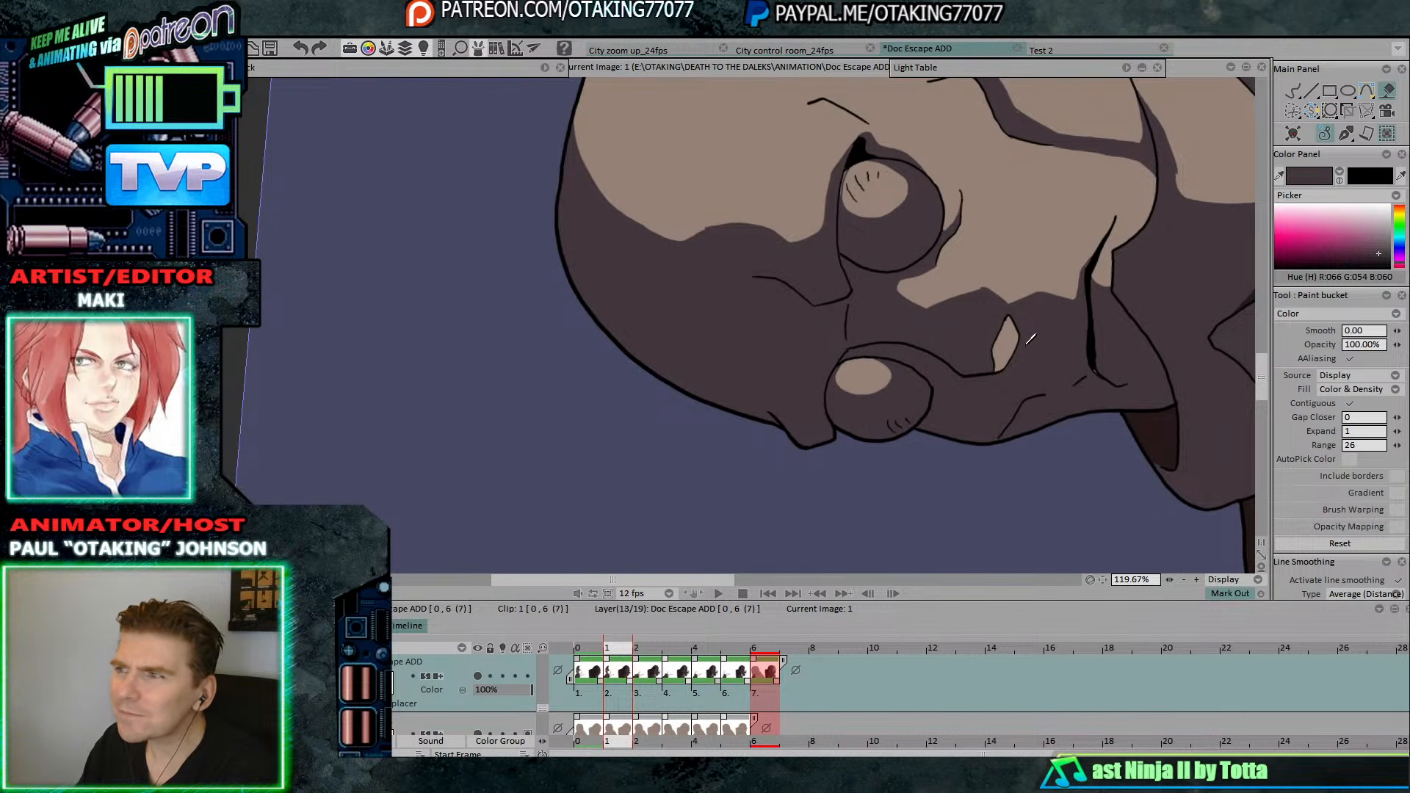
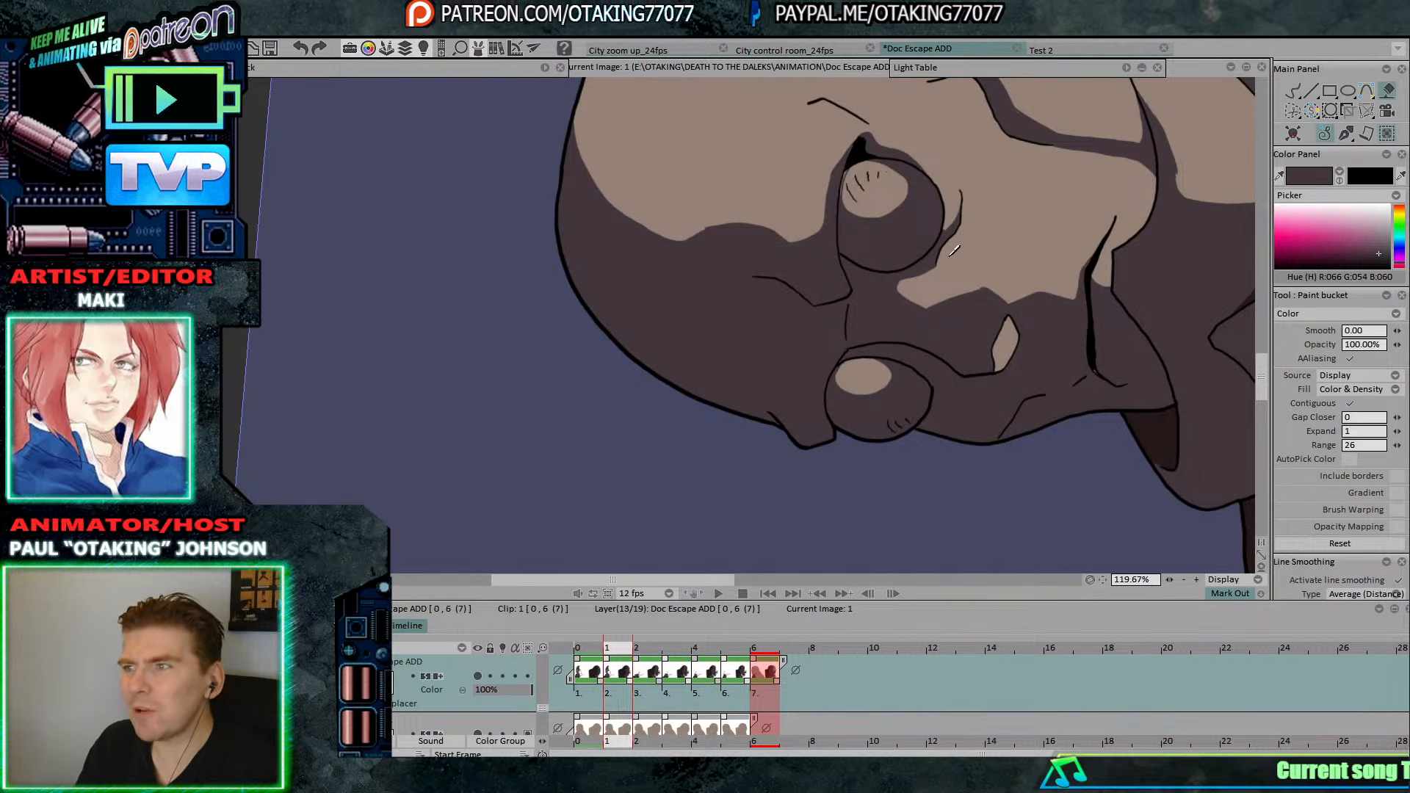
Compare the neighbouring frames and fill the head, face and eye shadow areas on frame 2.
key(Left)
key(Right)
key(Right)
key(Right)
key(Left)
key(Left)
key(Right)
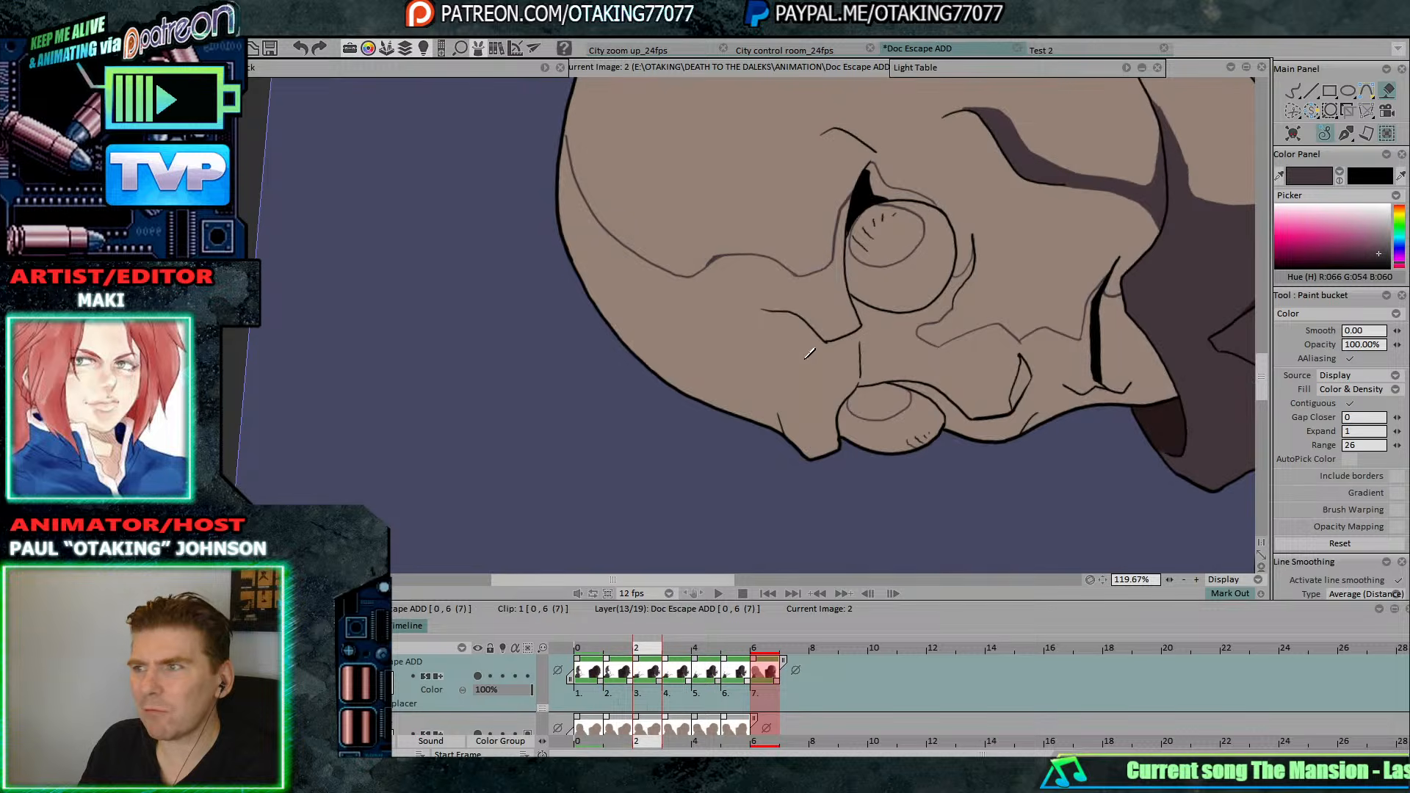
click(953, 355)
key(Left)
key(Right)
click(918, 282)
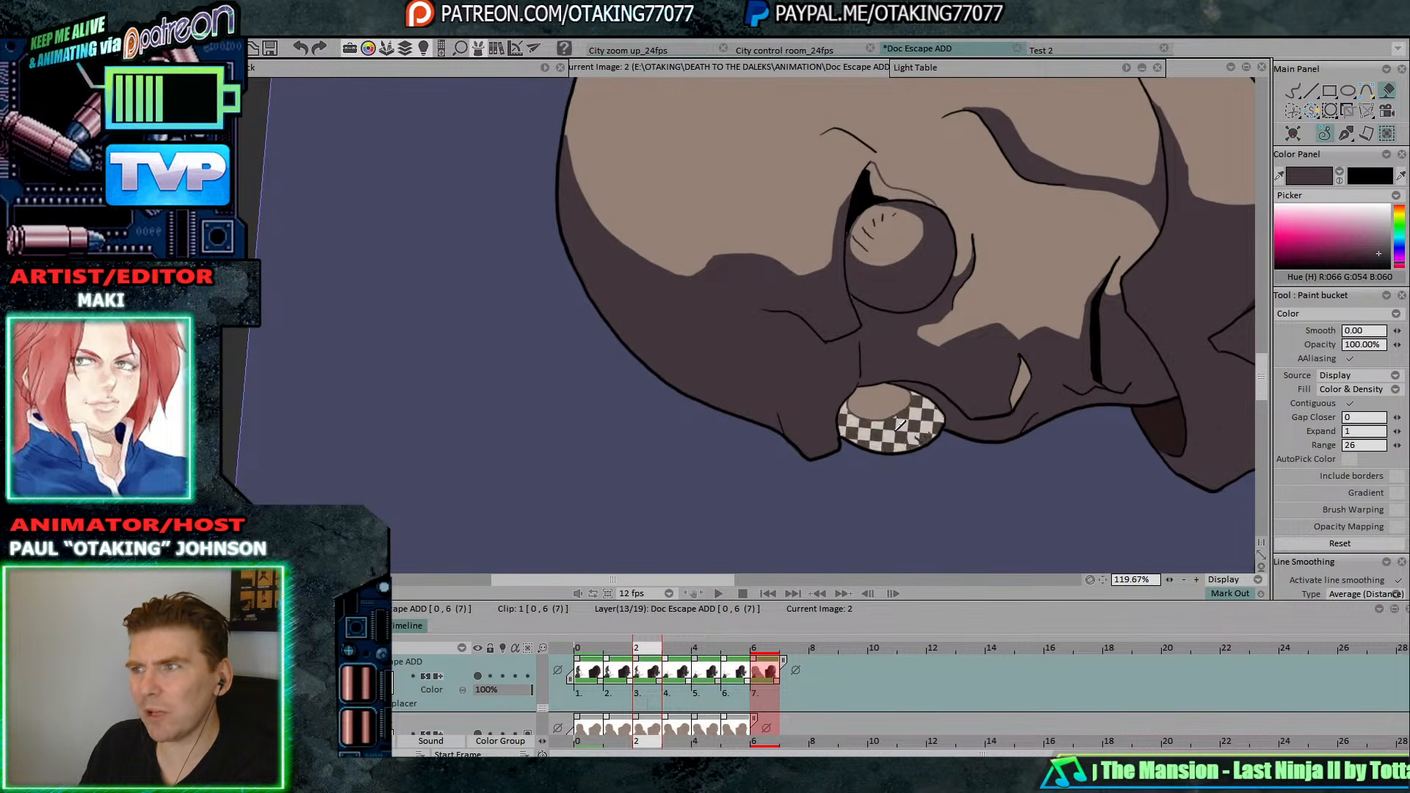
click(899, 425)
Fill the head and face shadow and both eyes' shadow areas on frame 3.
key(Left)
key(Right)
key(Right)
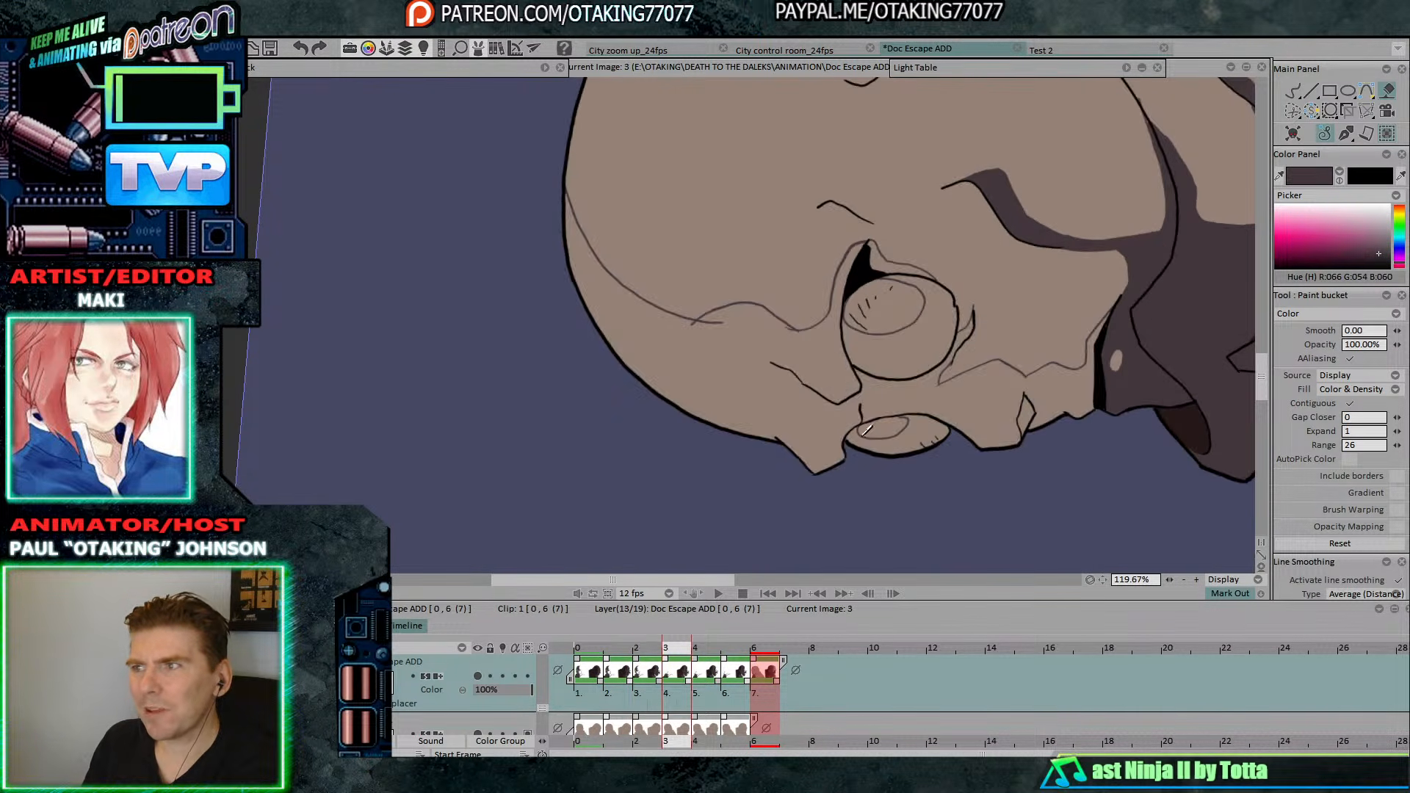
click(860, 436)
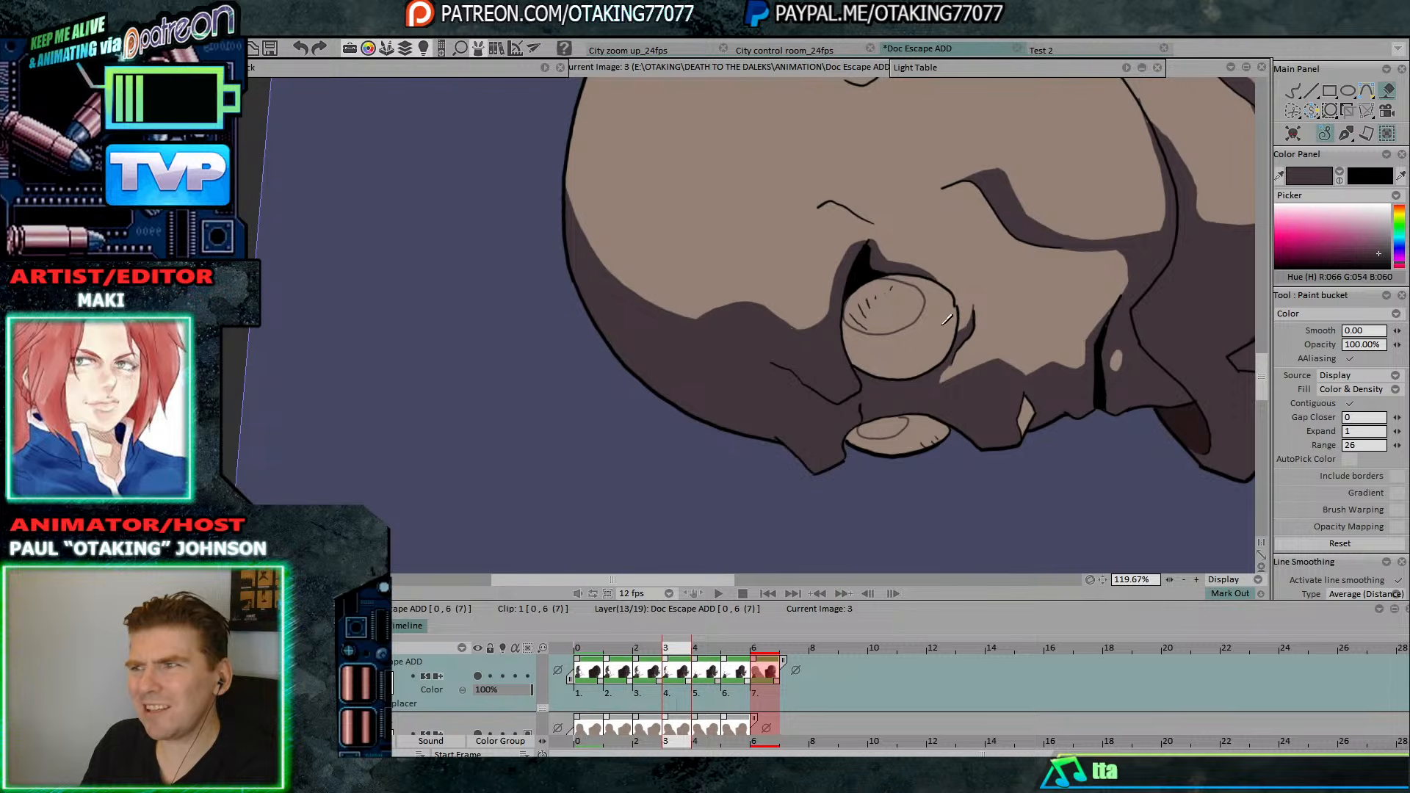
click(947, 320)
click(900, 433)
Fill the head shadow, the near eye and its socket, and the lower face shadow on frame 4.
key(Right)
click(850, 437)
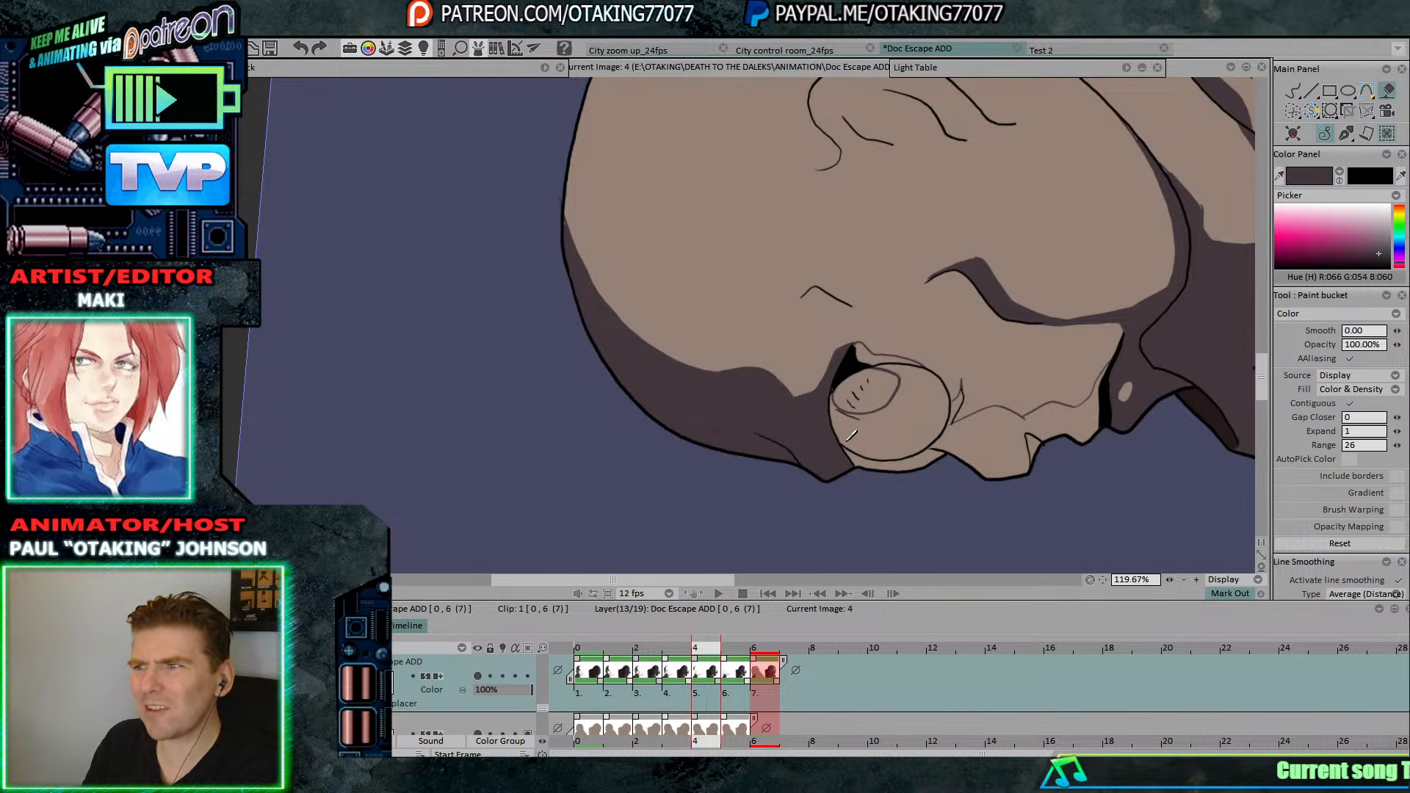
click(851, 436)
click(887, 354)
click(931, 443)
click(989, 447)
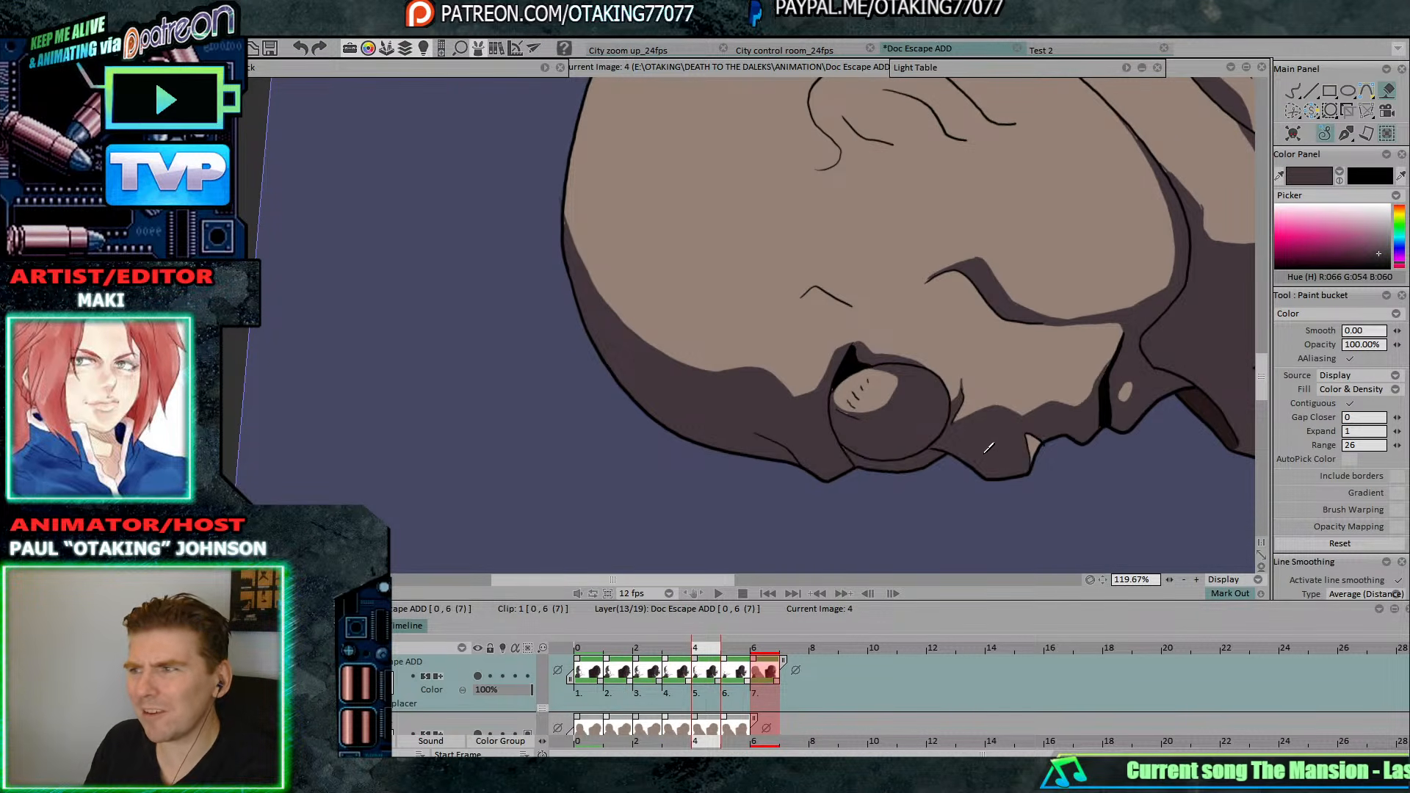
Fill the head shadow, near eye, eye socket and lower face shadow on frame 5.
key(Right)
click(817, 456)
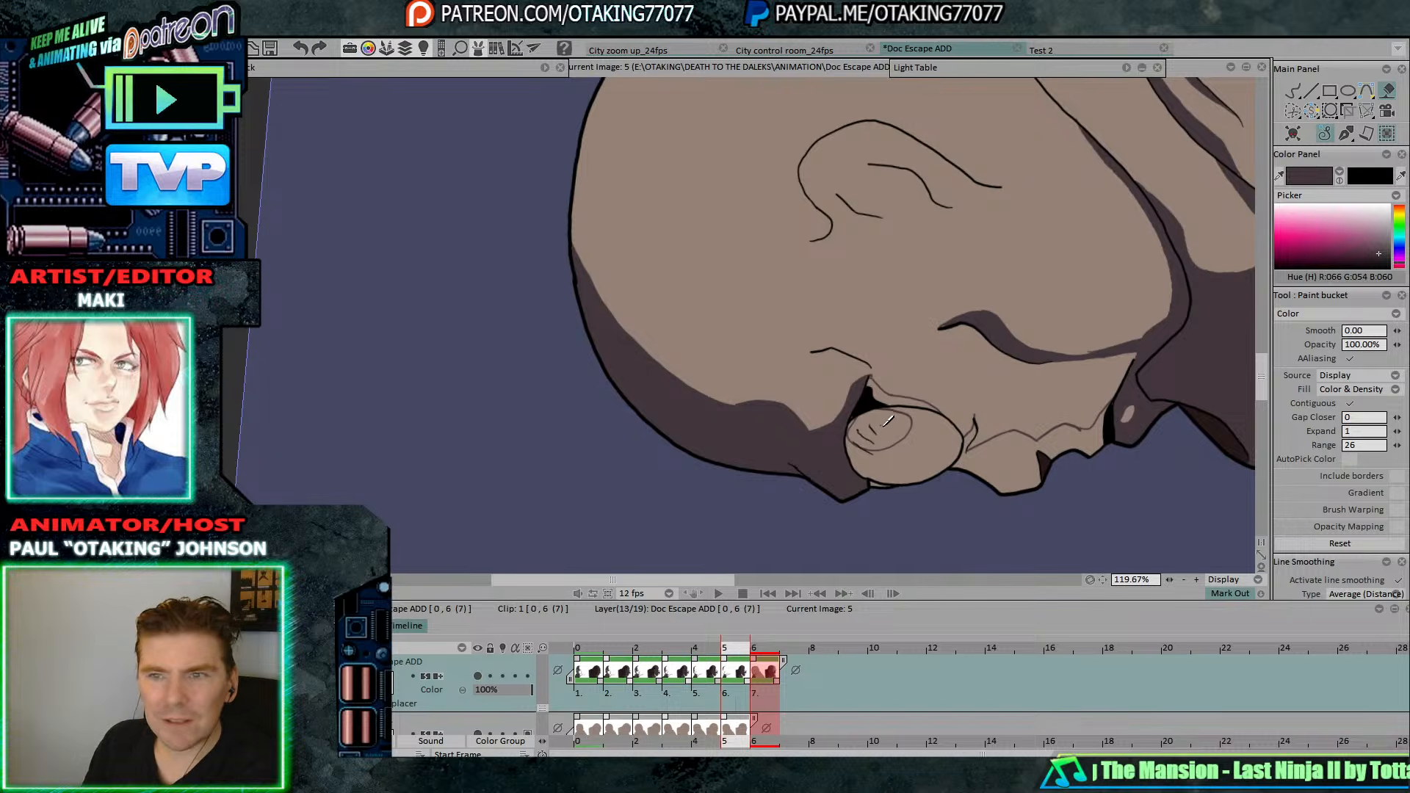
click(911, 448)
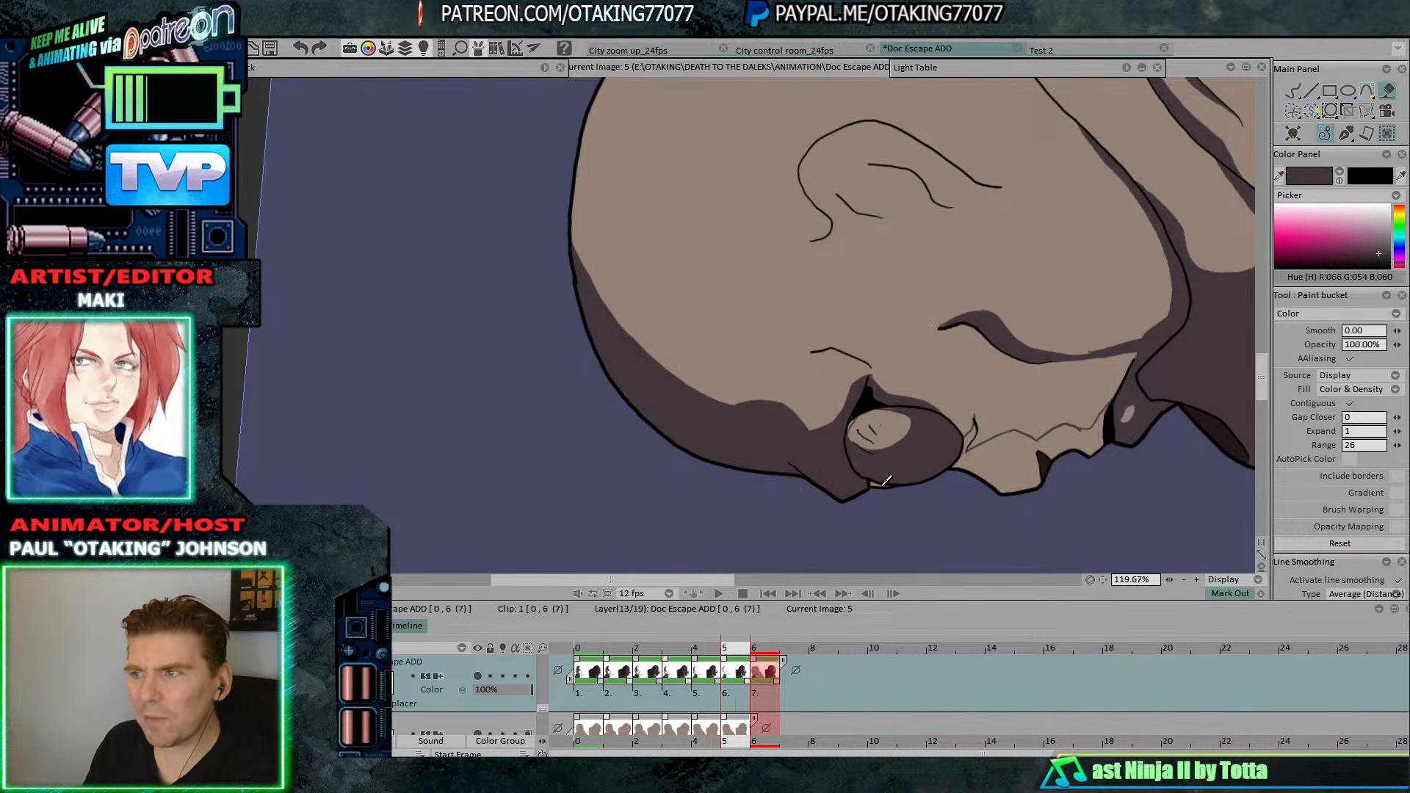
click(878, 479)
click(1028, 428)
Compare frames 5 and 6 around the near eye and pick the darker brown, R 37, G 24, B 25, as the drawing colour.
key(Right)
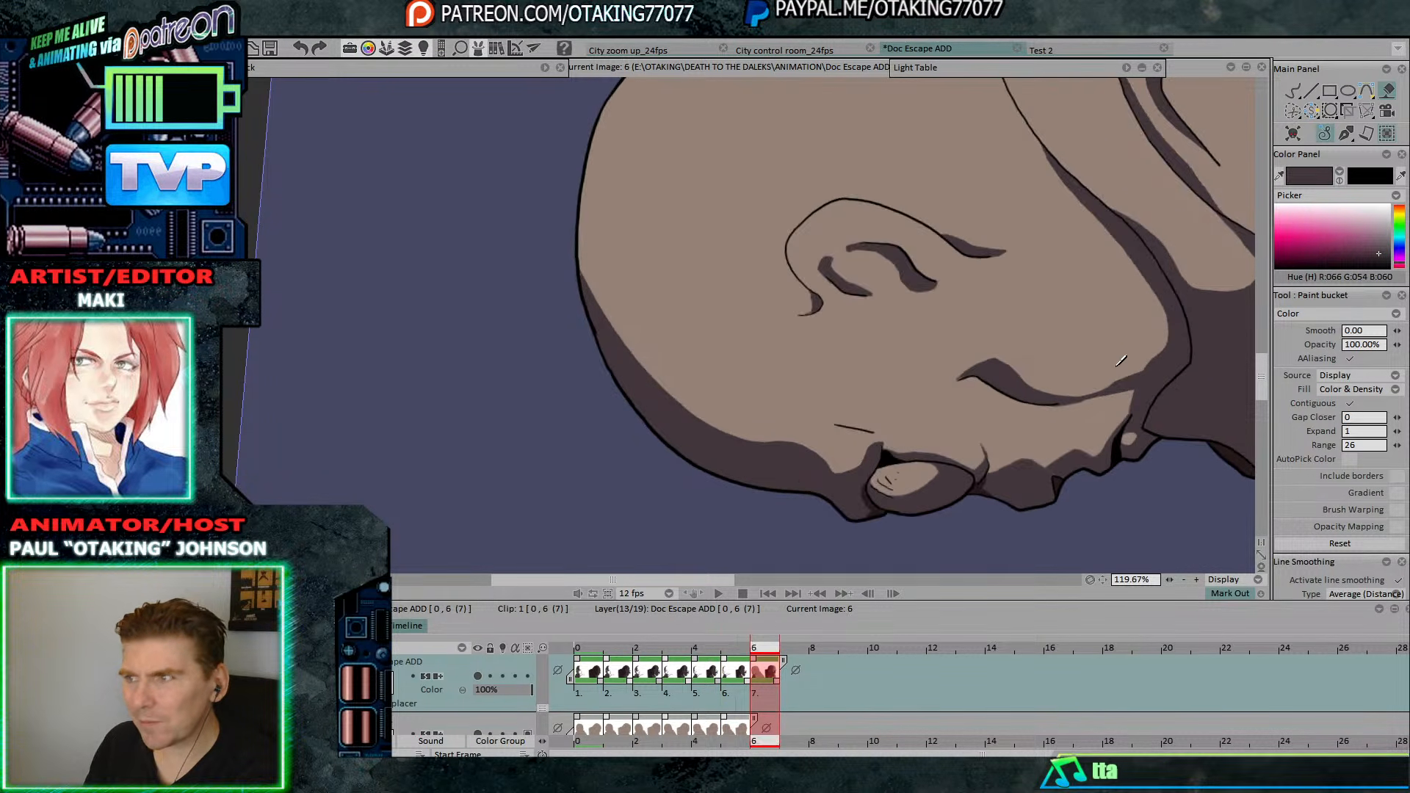
key(Left)
key(Right)
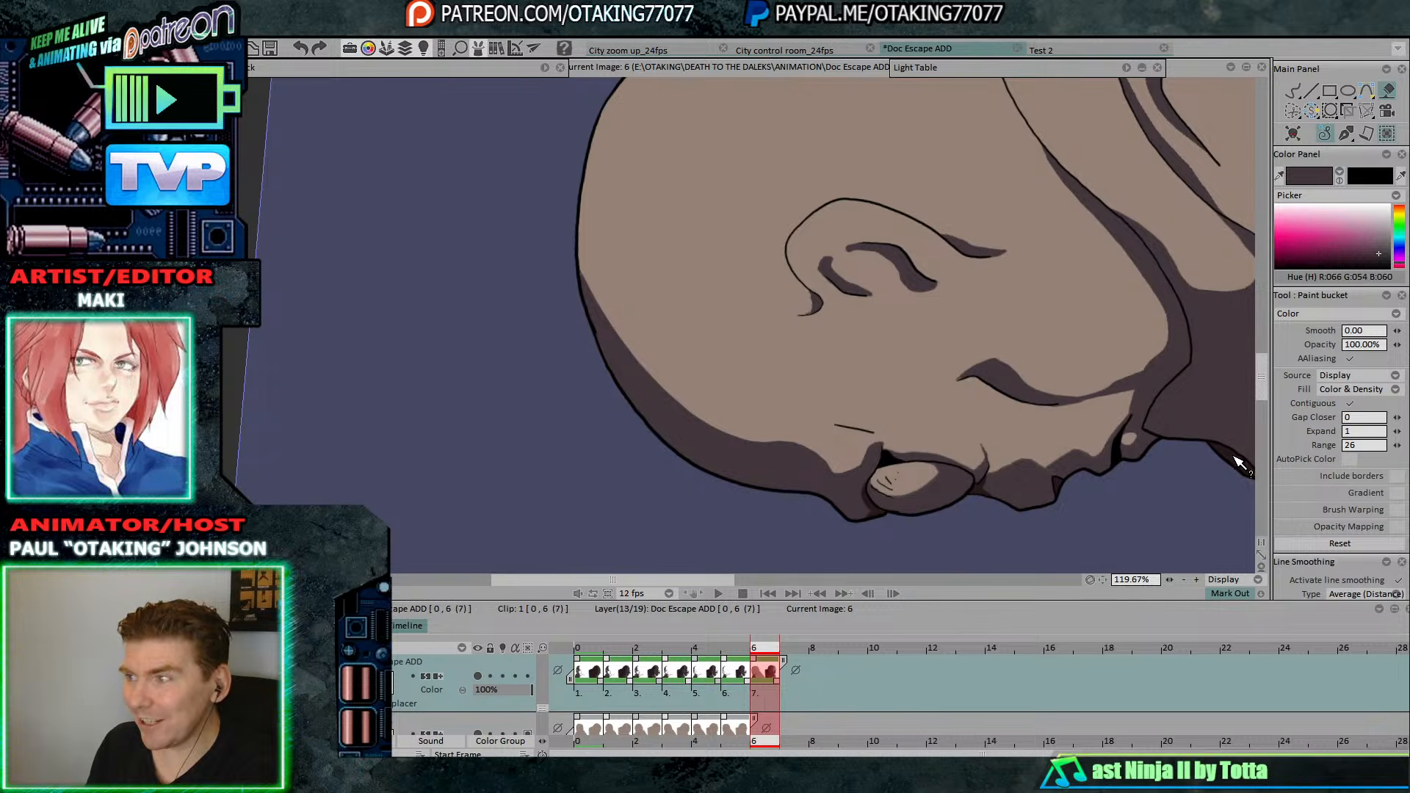
key(Left)
key(Right)
key(Left)
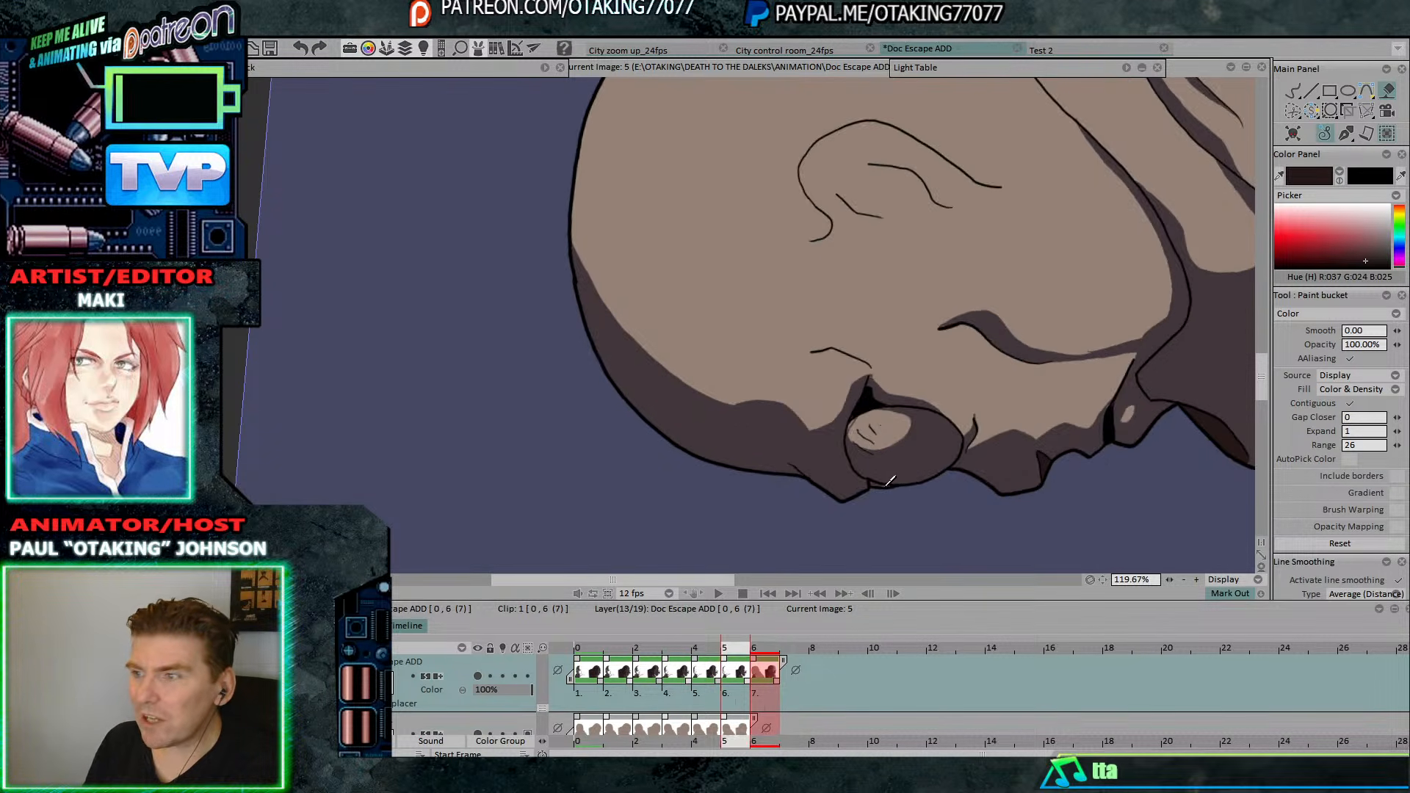
key(Right)
key(Left)
key(Right)
Outline the darker shadow patches on both sides of the near eye on frame 5 with the Pen Brush, matching frame 6.
click(1293, 91)
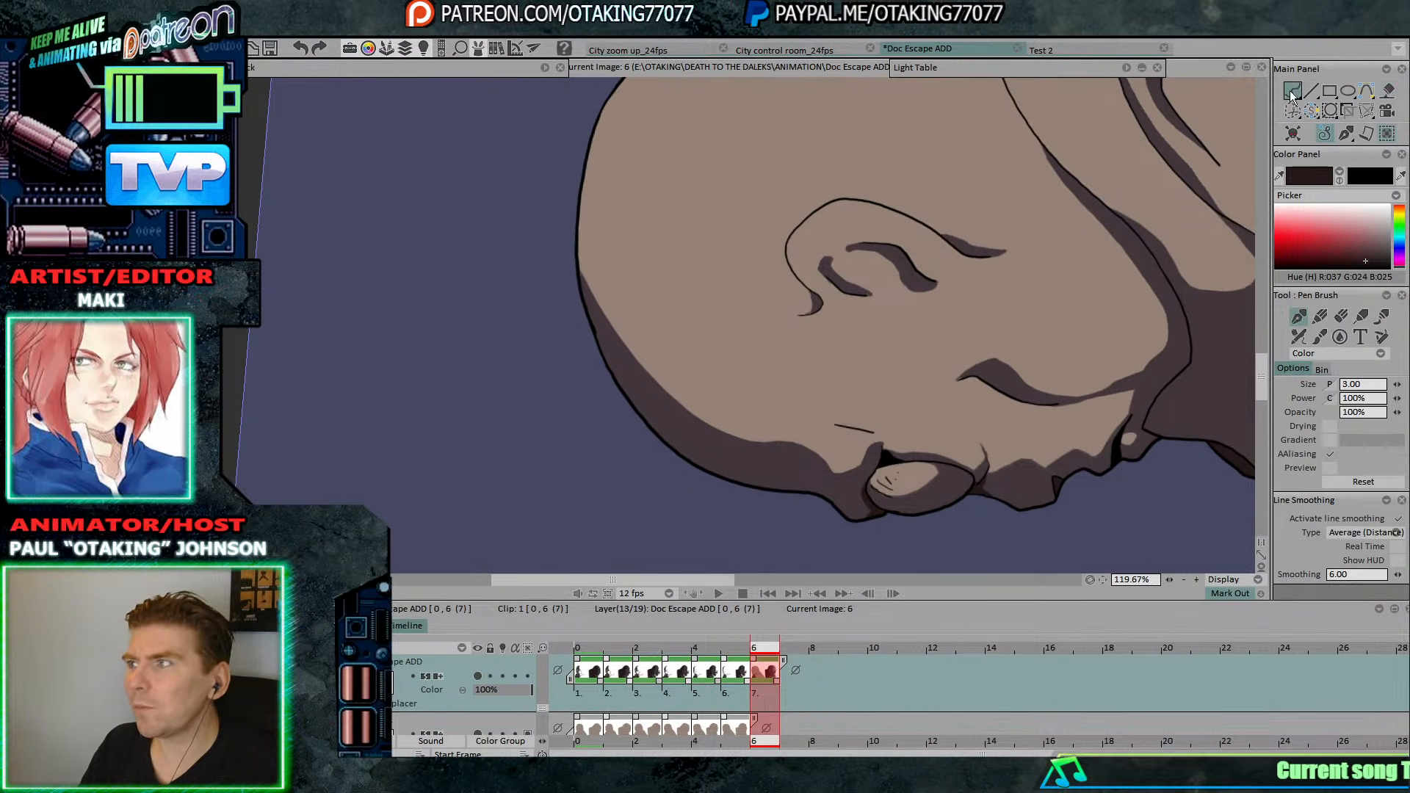
mouse_move(1050, 447)
mouse_down()
mouse_move(1012, 393)
mouse_move(949, 355)
mouse_up()
scroll(949, 355, up, 2)
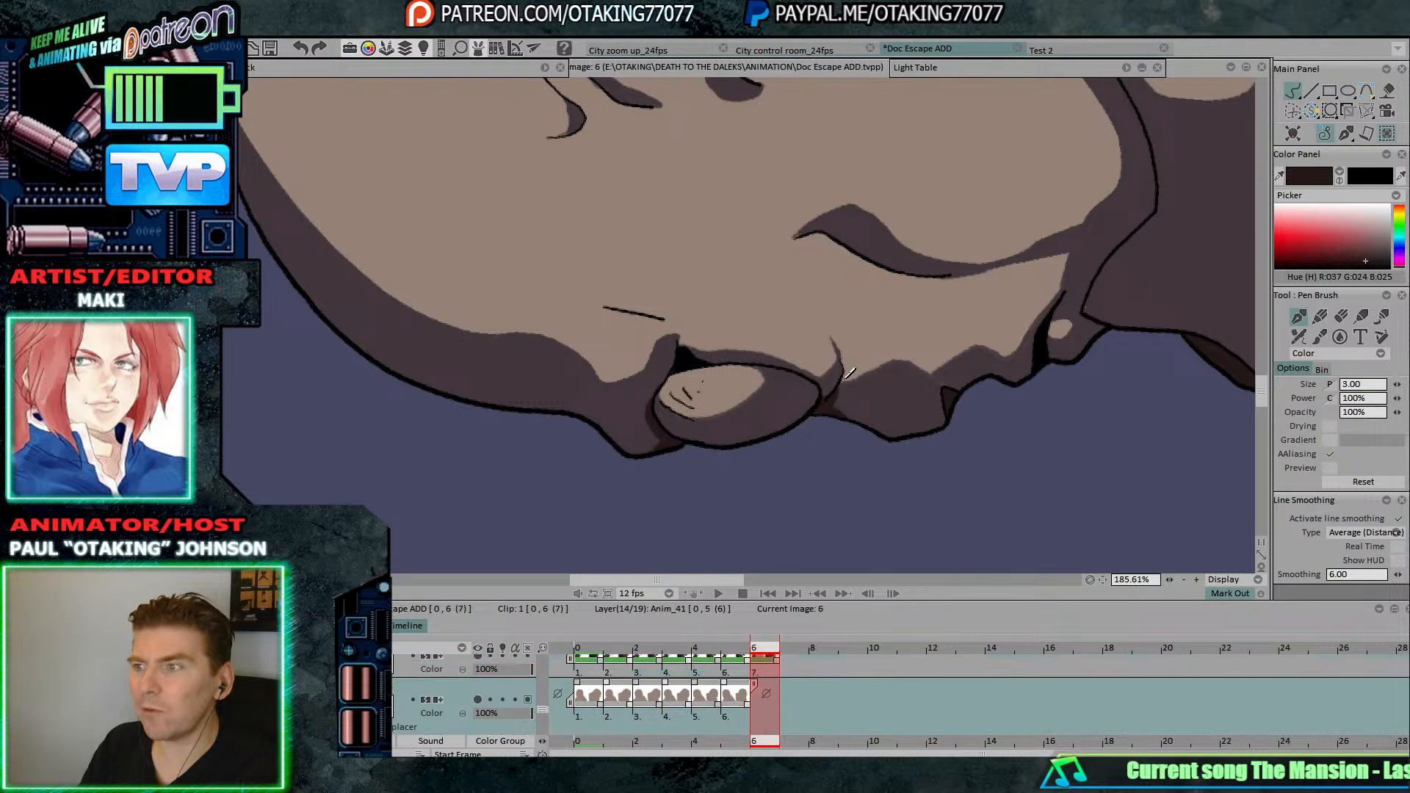
key(Left)
key(Right)
key(Left)
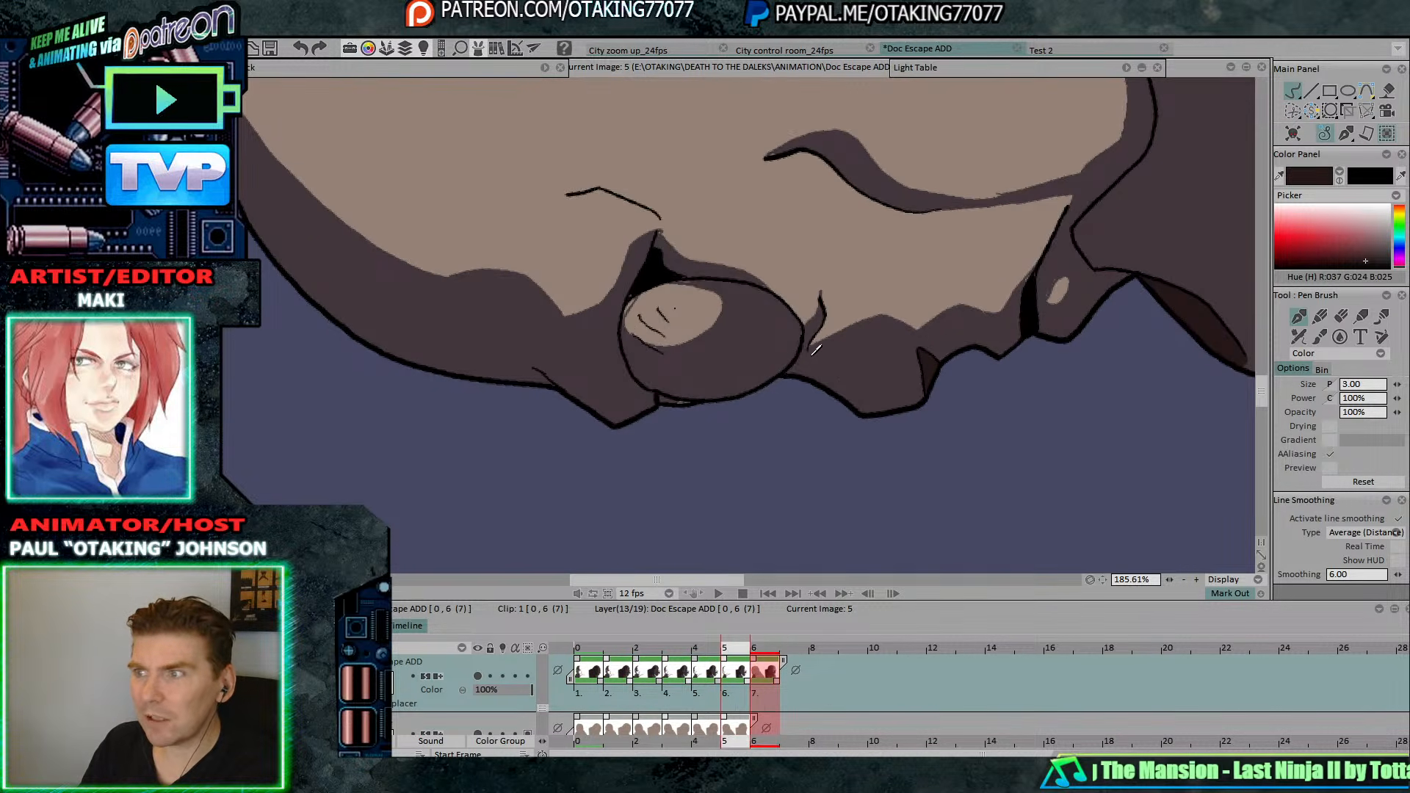
key(Left)
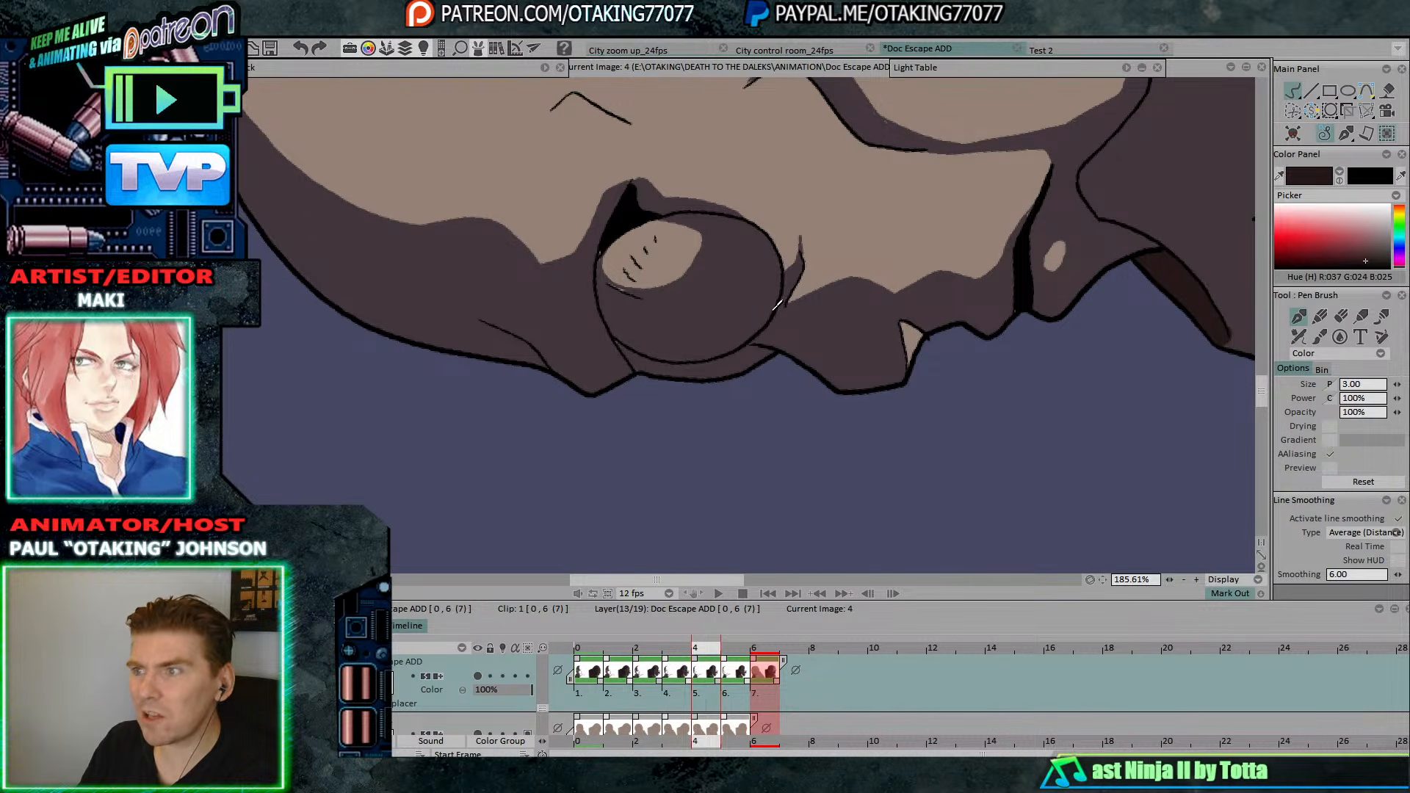
key(Right)
key(Right)
key(Left)
key(Right)
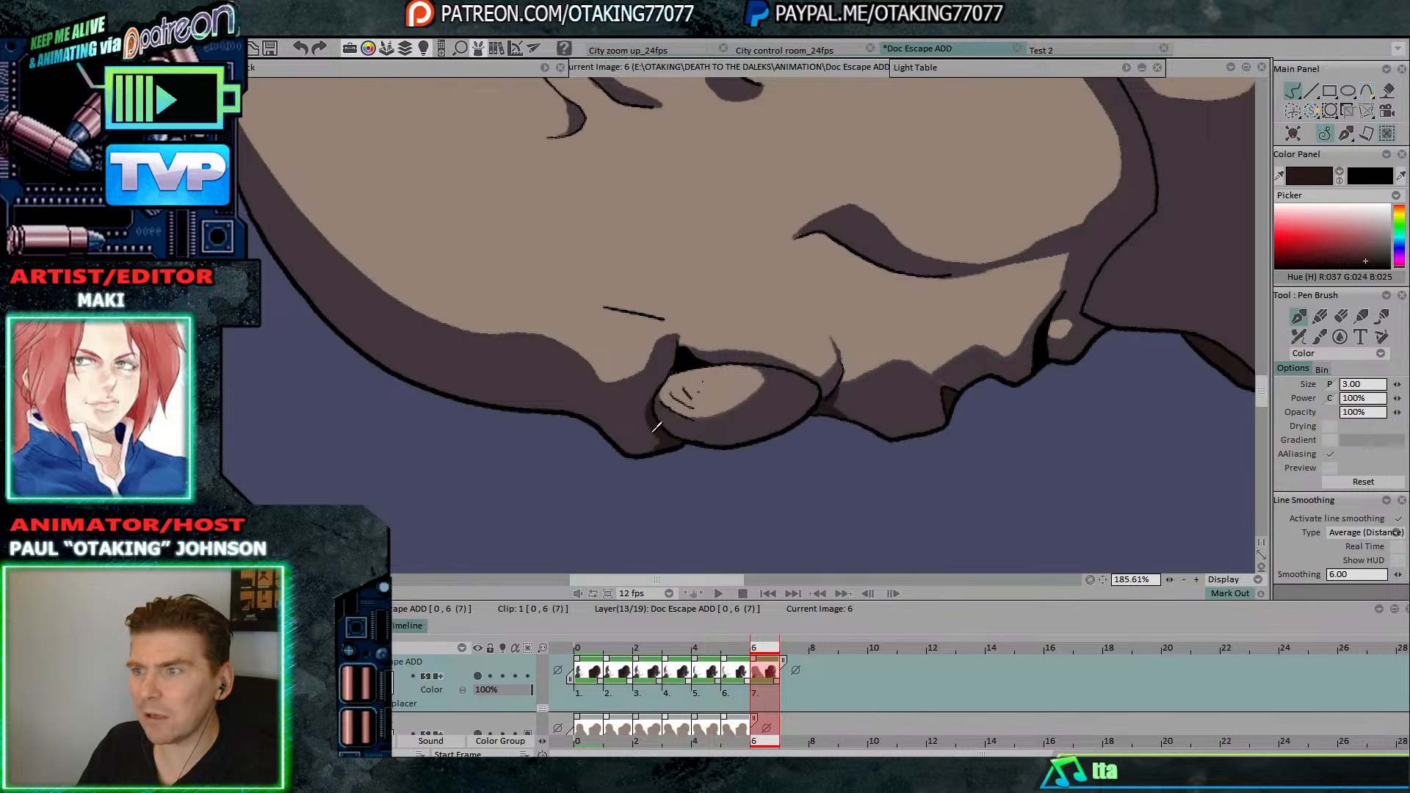
key(Left)
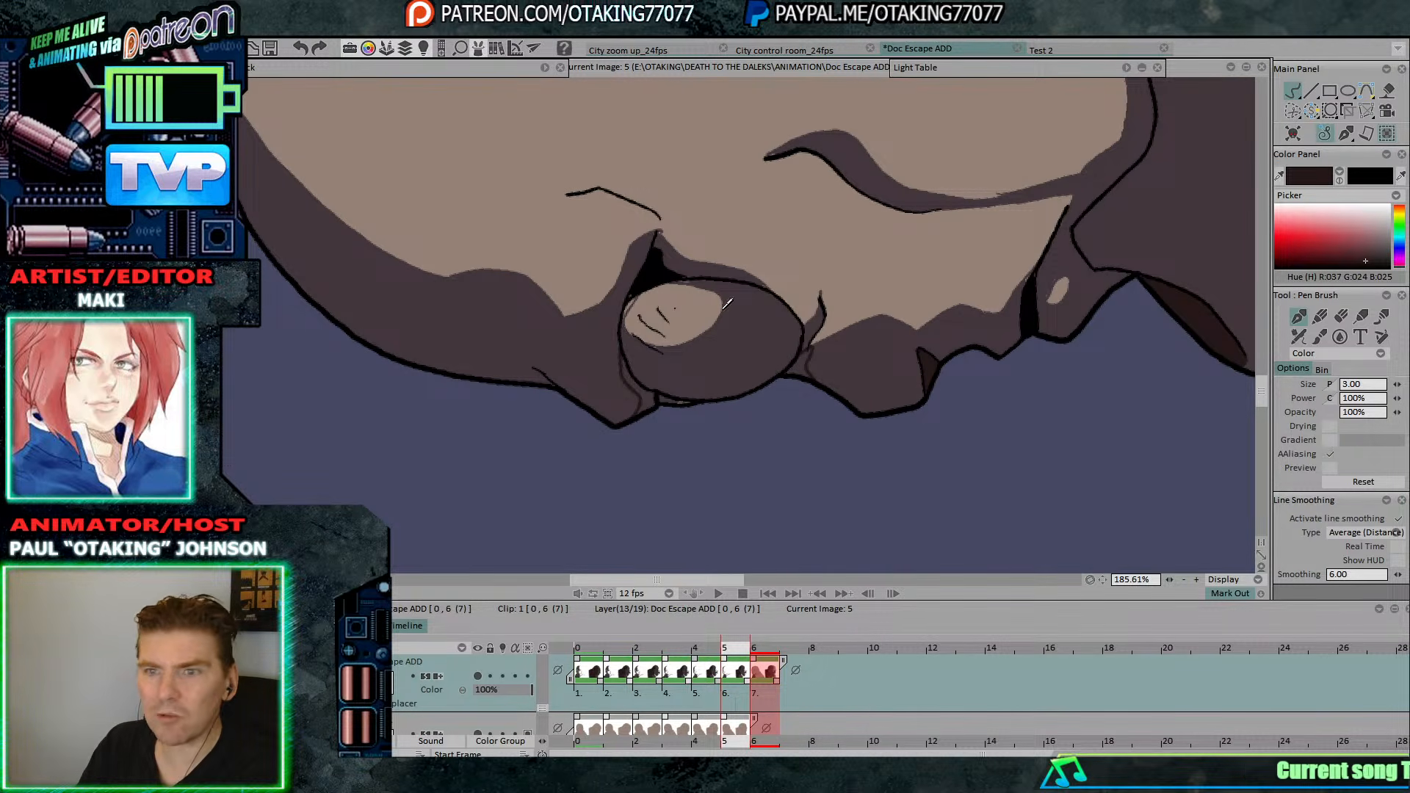
Fill the outlined patches beside the near eye on frame 5 with the dark brown and compare them with frame 6.
key(f)
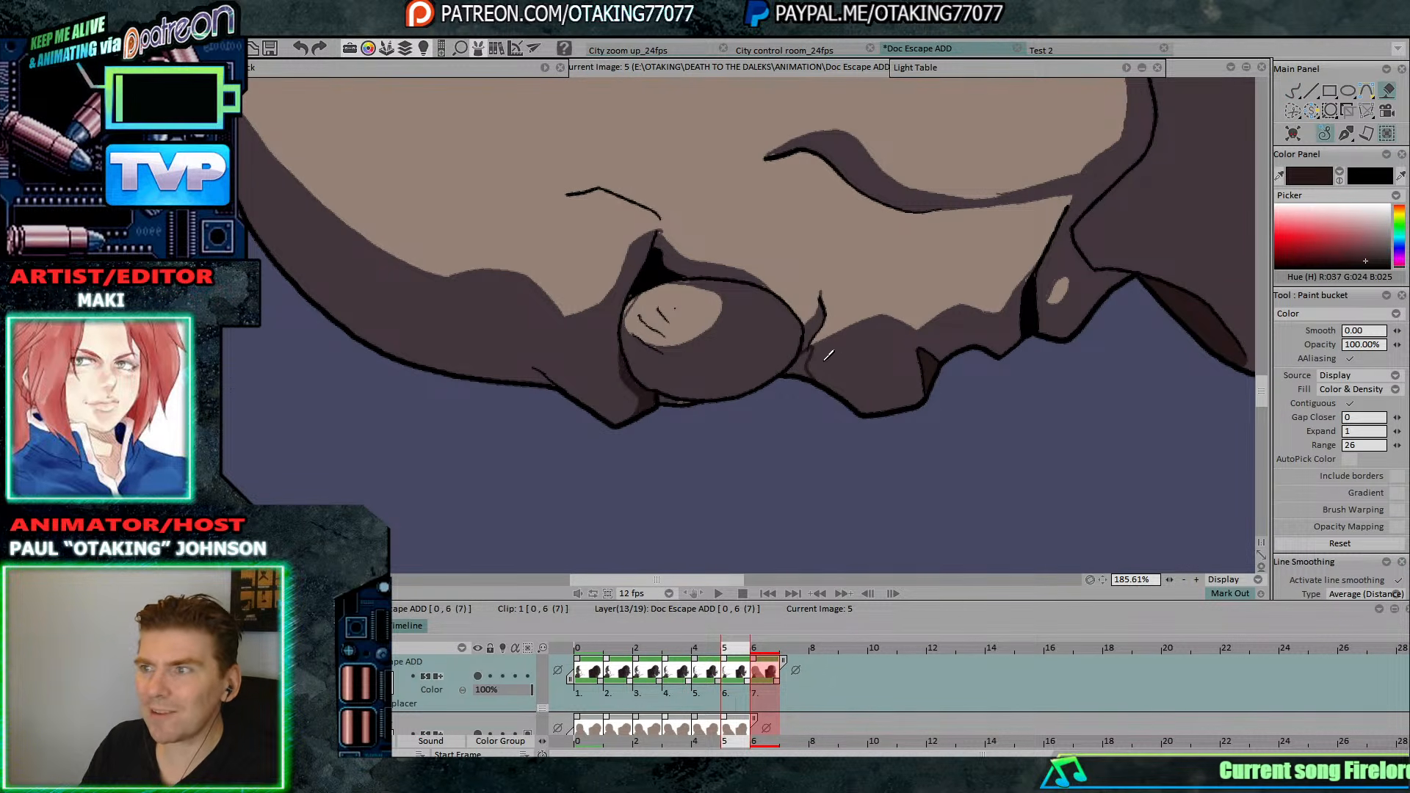
key(Right)
key(Left)
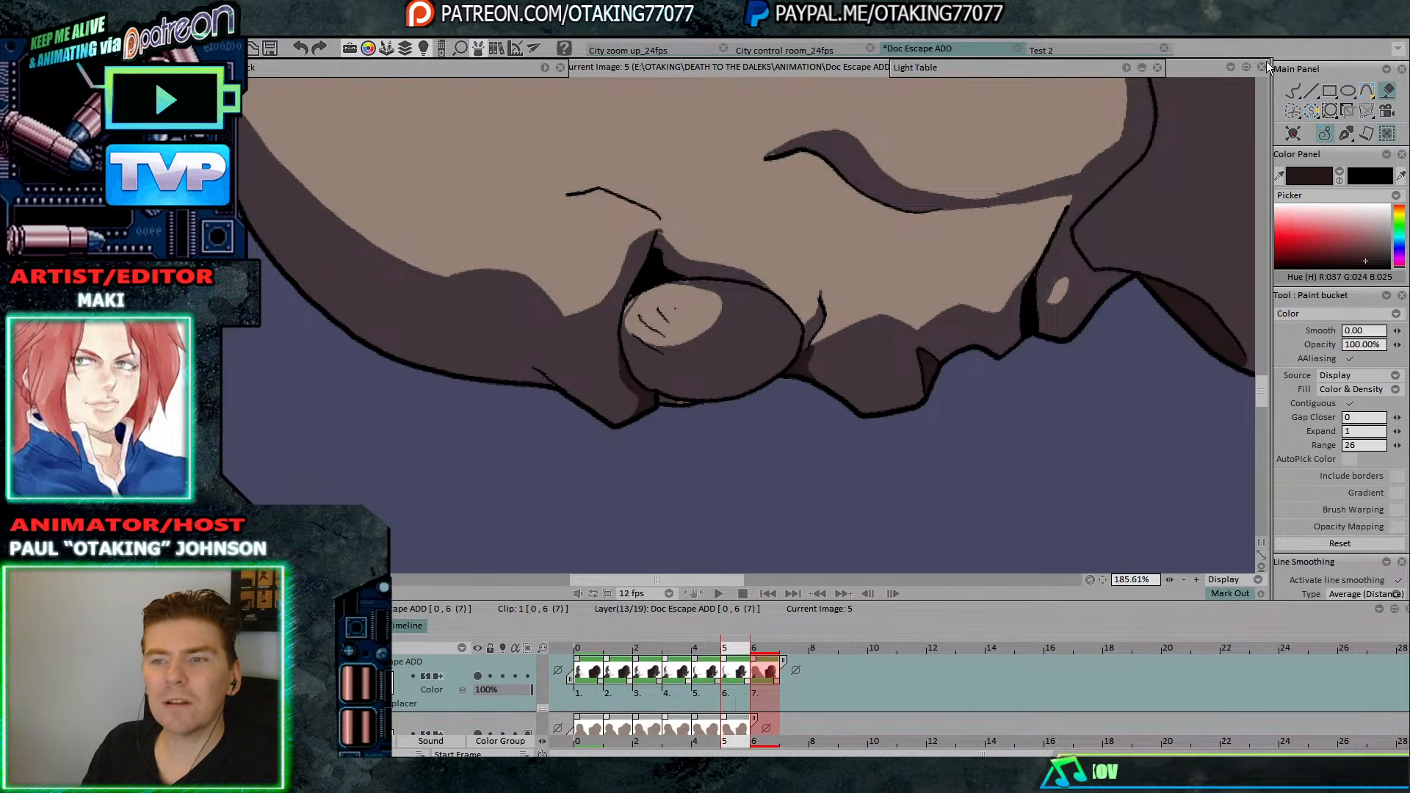
click(1293, 91)
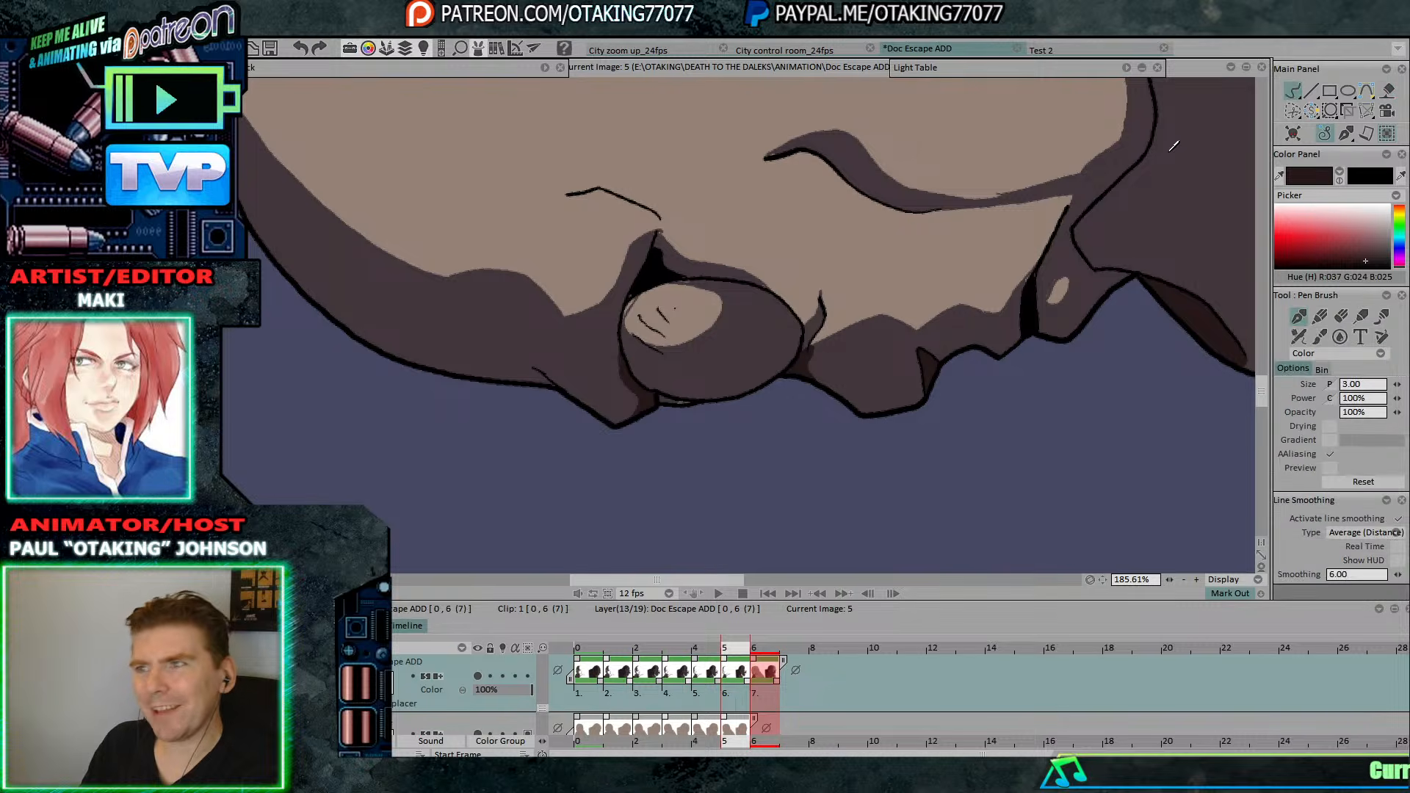
Outline the darker shadow patches on both sides of the near eye on frame 4 and fill them with the dark brown.
key(Left)
key(Right)
key(Left)
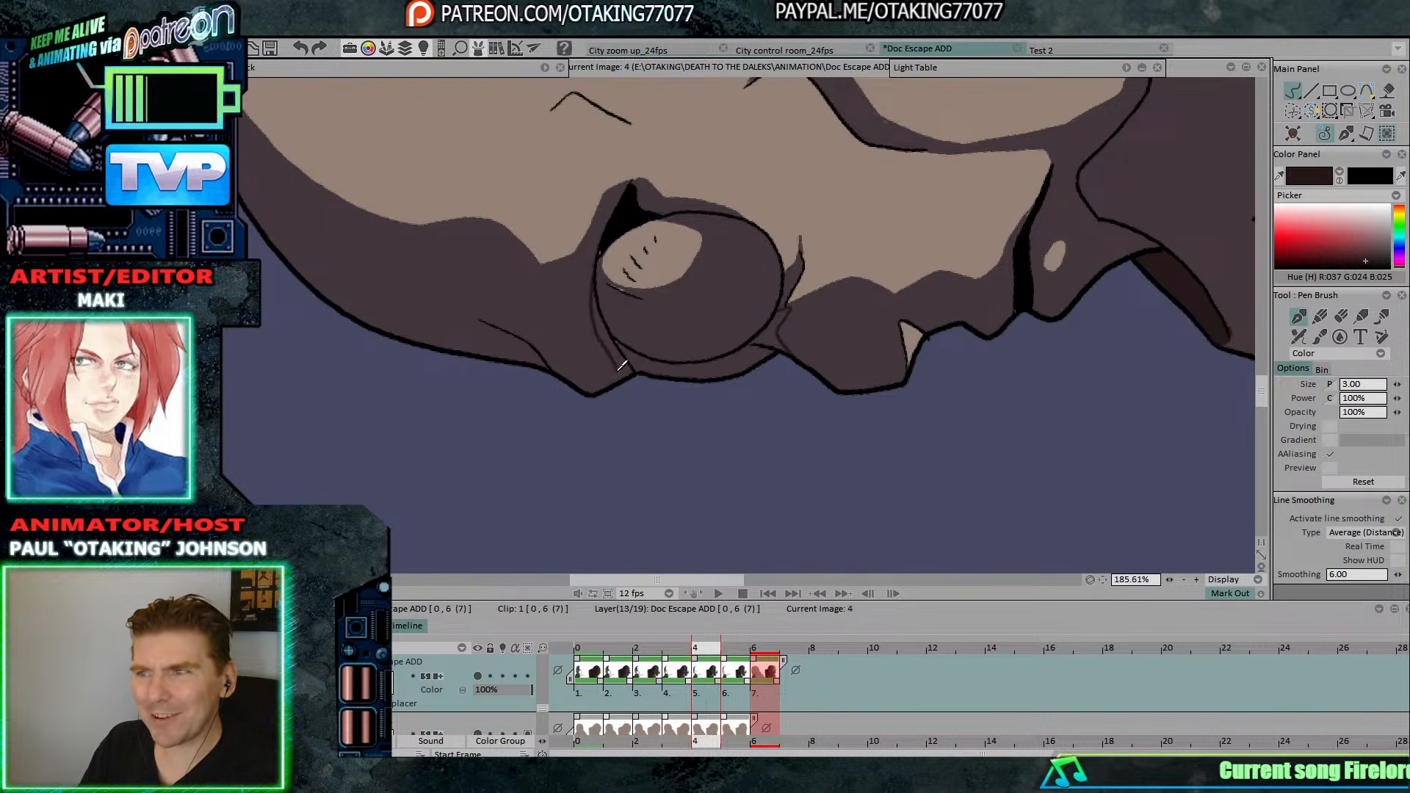
key(Right)
key(Left)
click(1388, 91)
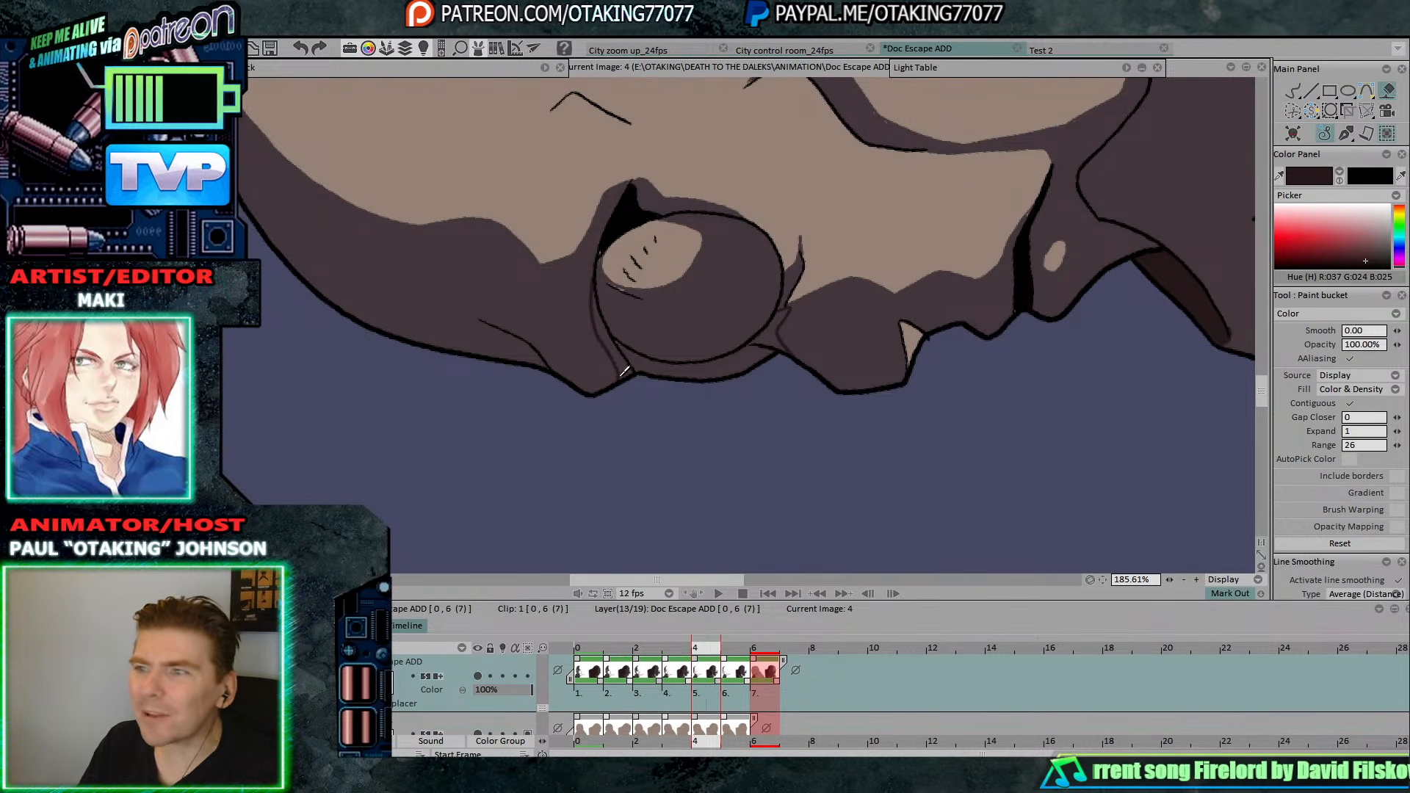
click(1296, 91)
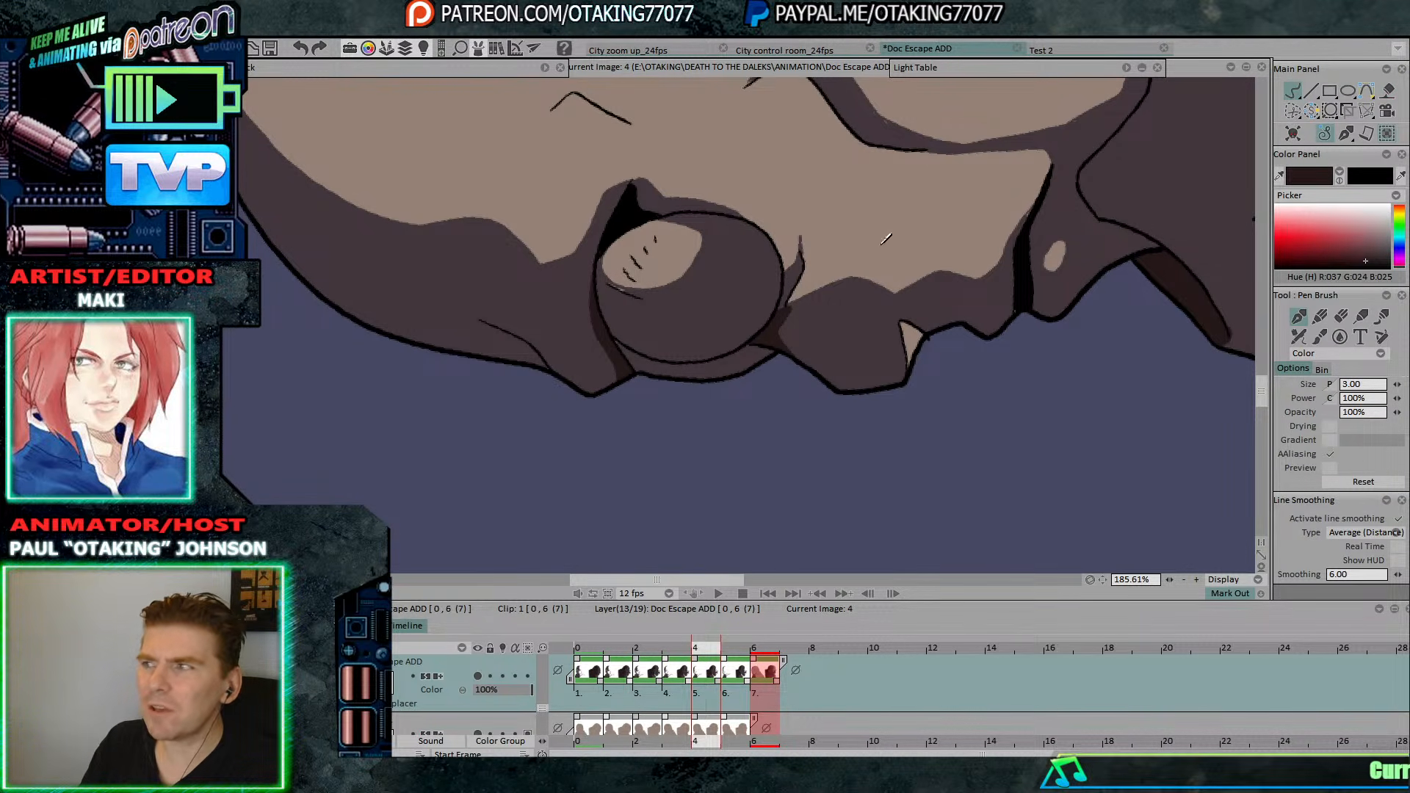
Pick the shadow colour R 66, G 54, B 60, touch up the near eye on frame 4 and compare it with frames 5 and 6.
click(677, 292)
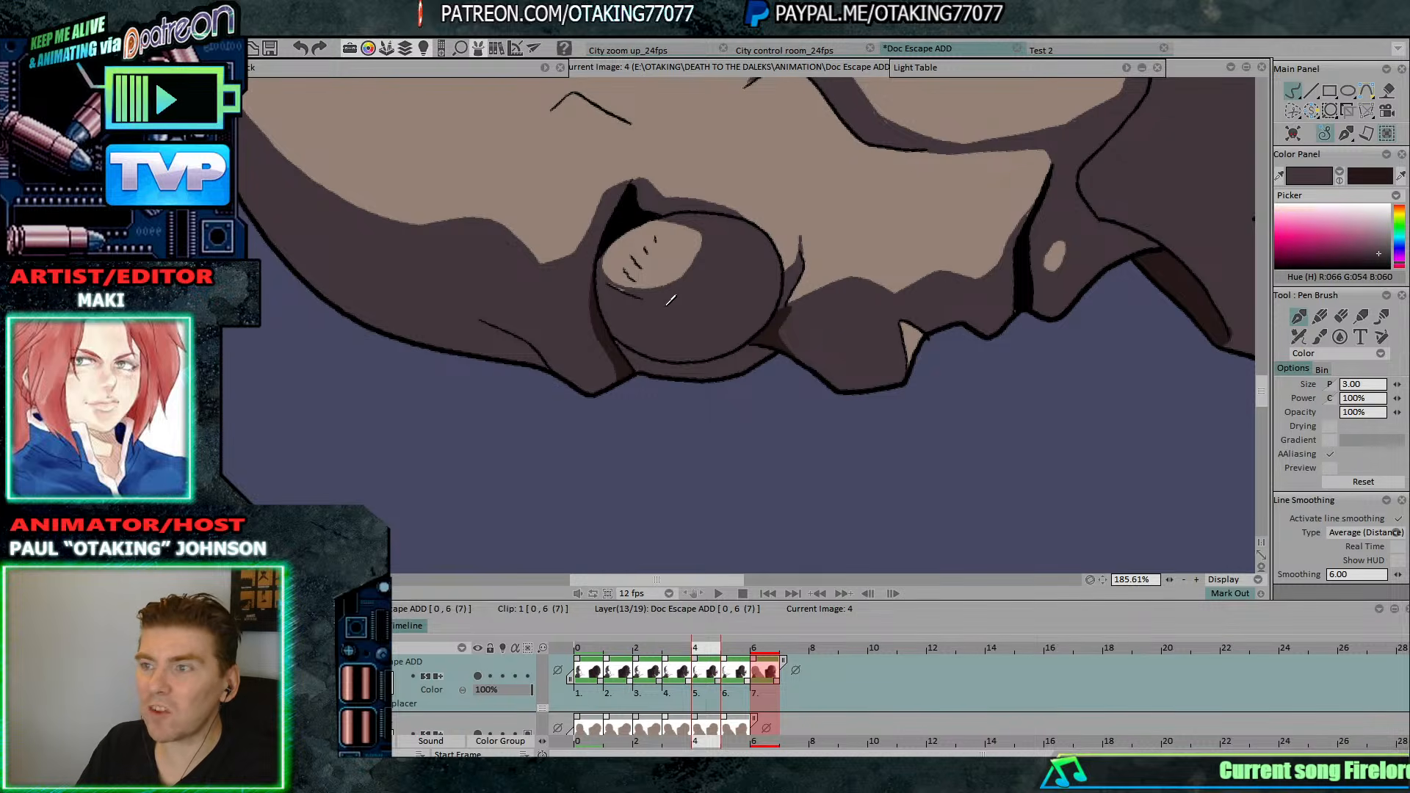
drag(614, 290, 629, 295)
key(Right)
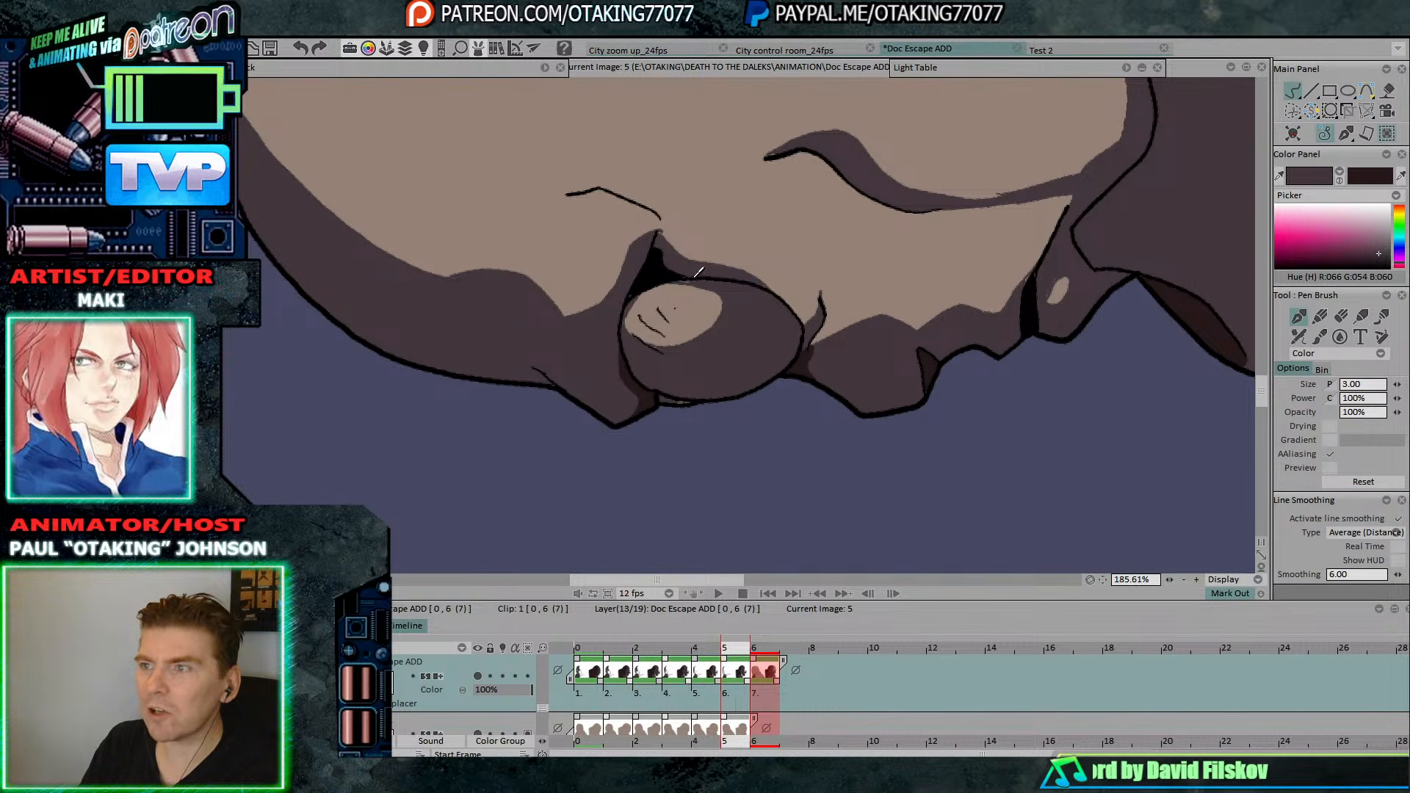
key(Right)
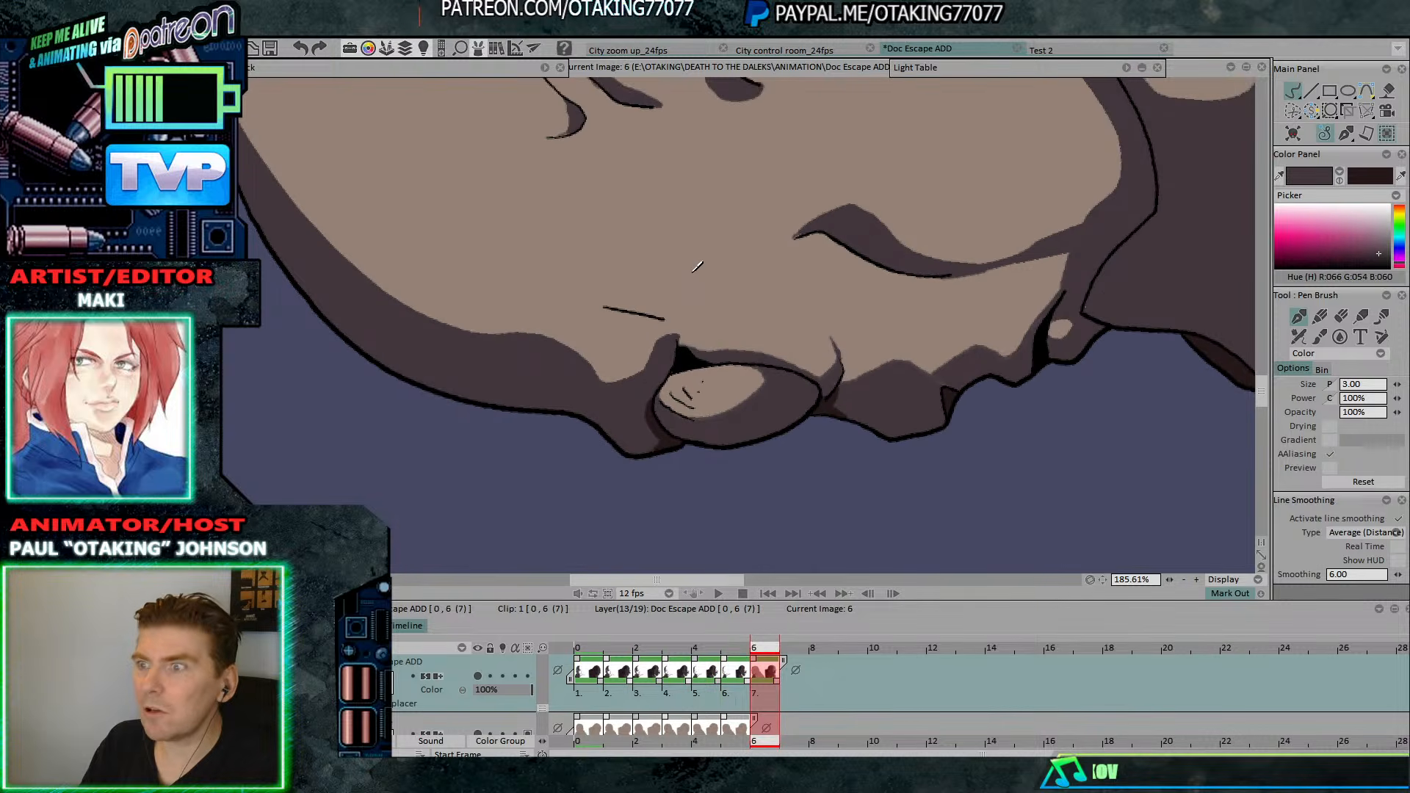
key(Left)
key(Left)
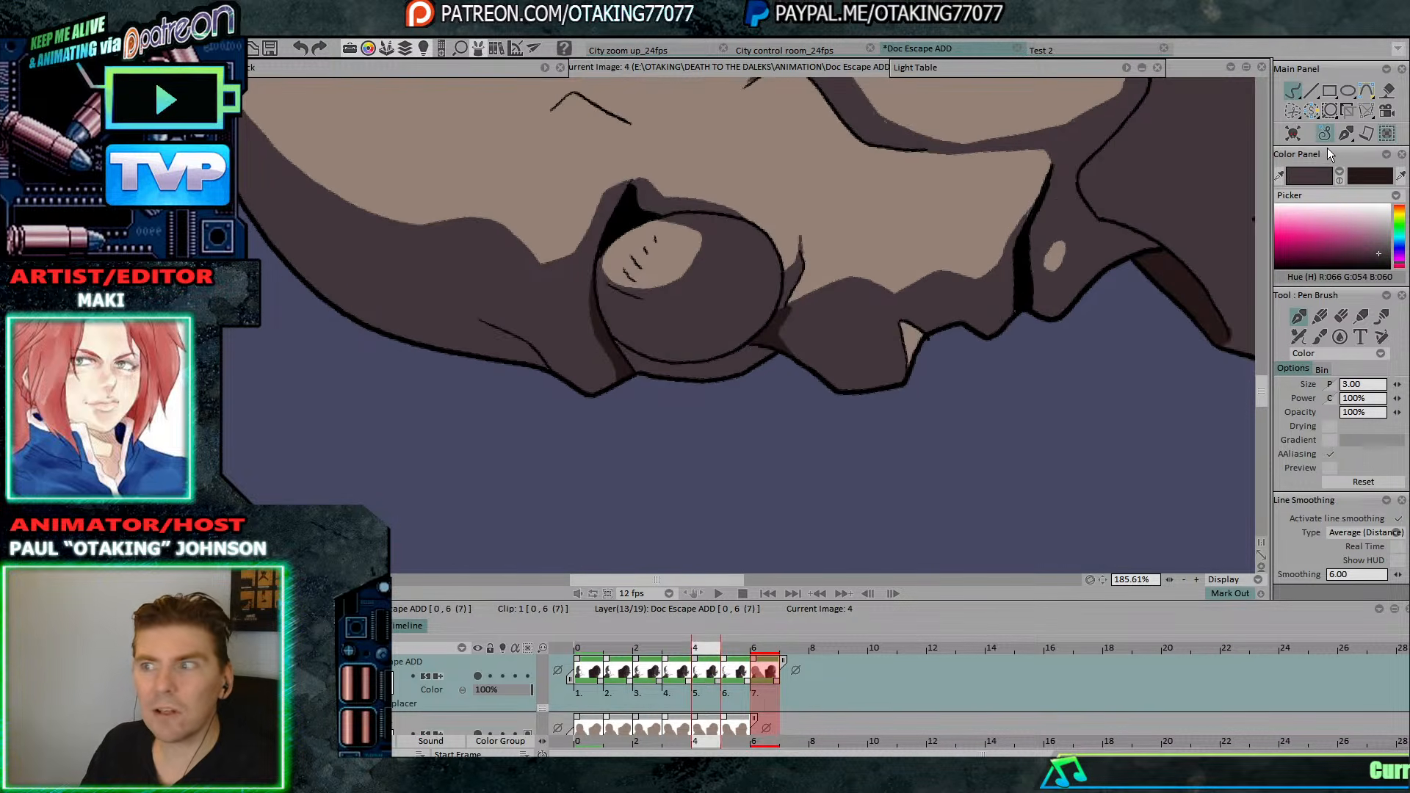
Outline the darker shadow between the brow and the near eye on frame 3 in dark brown, matching frame 4.
key(Left)
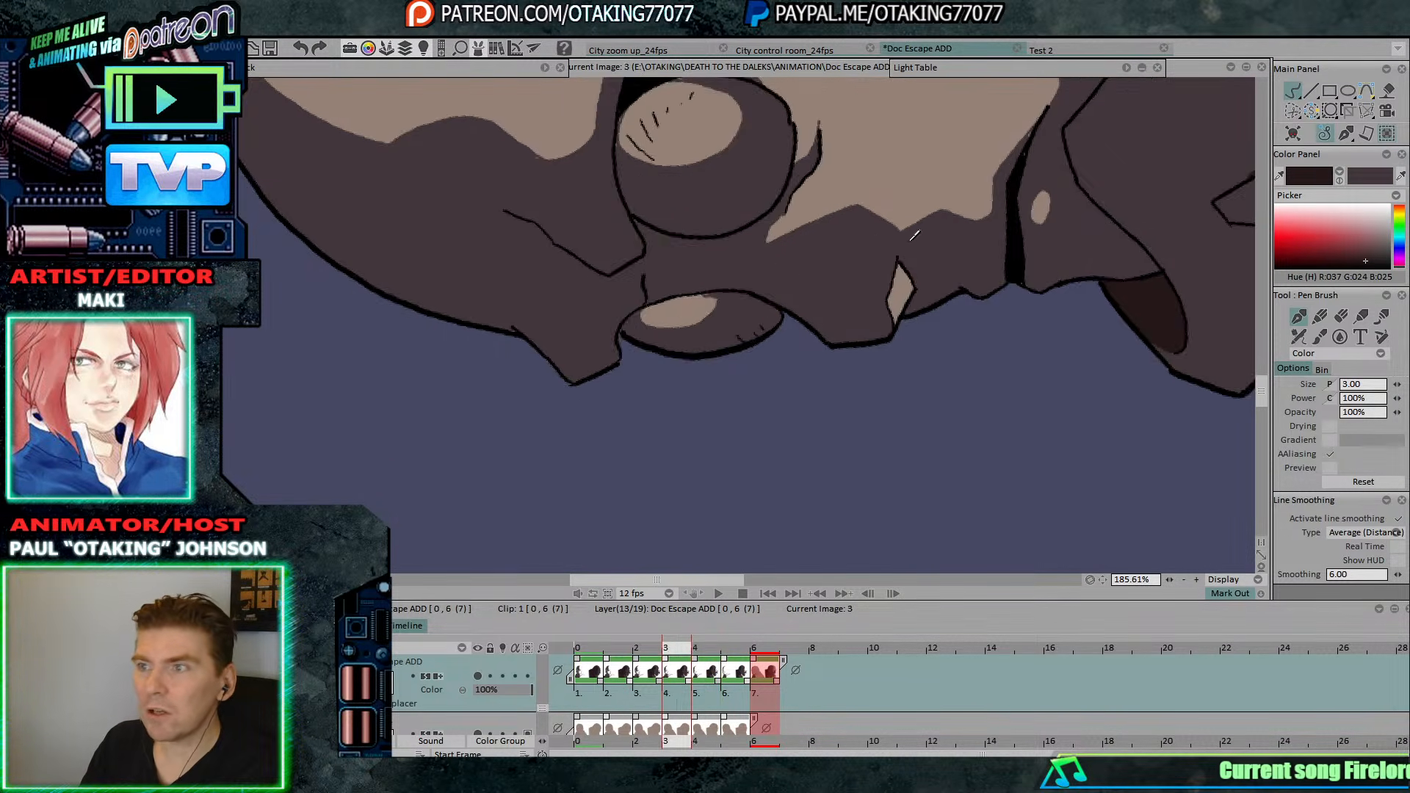
key(Right)
key(Left)
mouse_move(607, 170)
mouse_down()
mouse_move(631, 241)
mouse_move(624, 266)
mouse_up()
key(Right)
key(Left)
key(Right)
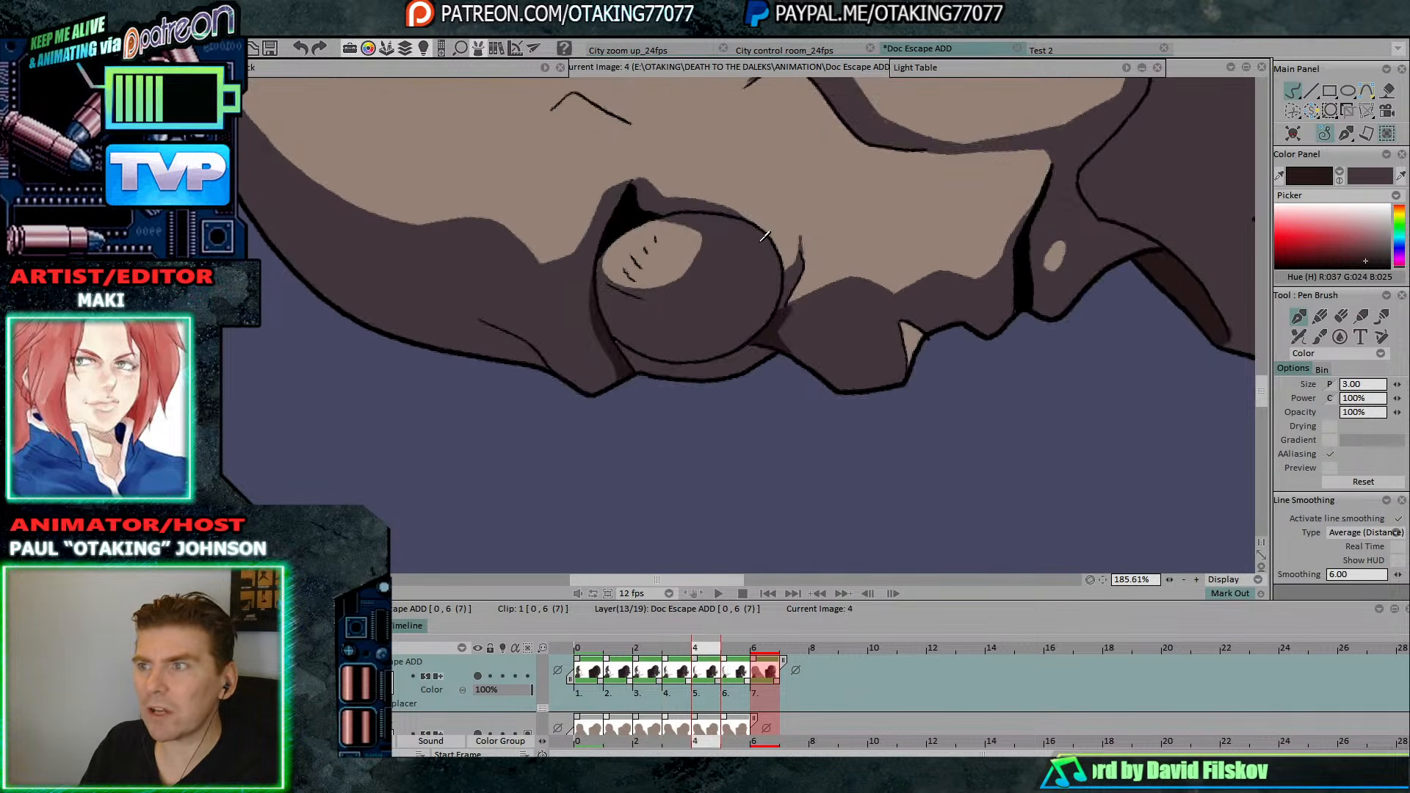
Turn the head upright and examine the brow and near-eye shadows across frames 0 to 6.
key(Left)
key(Left)
key(Left)
key(Left)
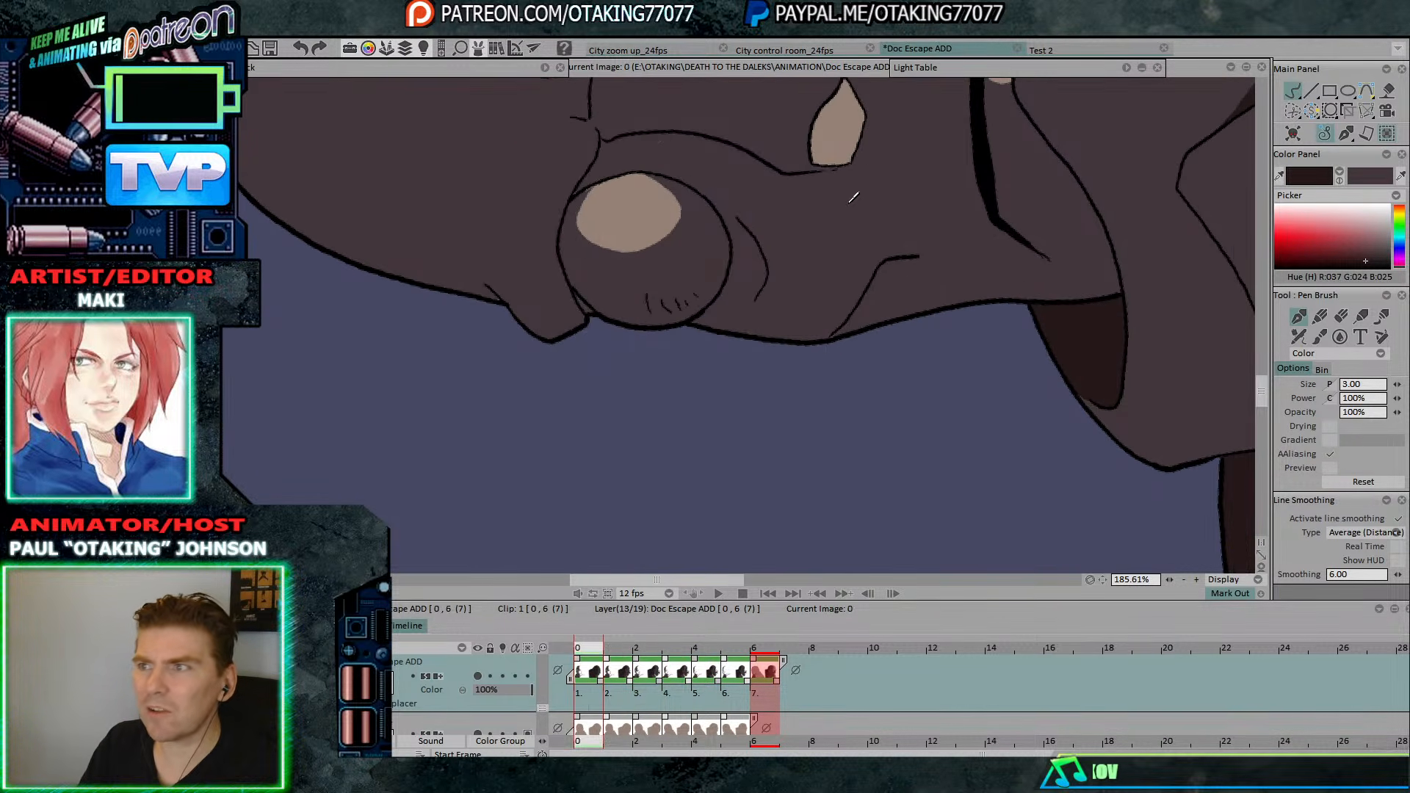
drag(1004, 204, 793, 472)
mouse_move(1072, 284)
mouse_down()
mouse_move(844, 394)
mouse_move(977, 408)
mouse_up()
scroll(977, 408, down, 2)
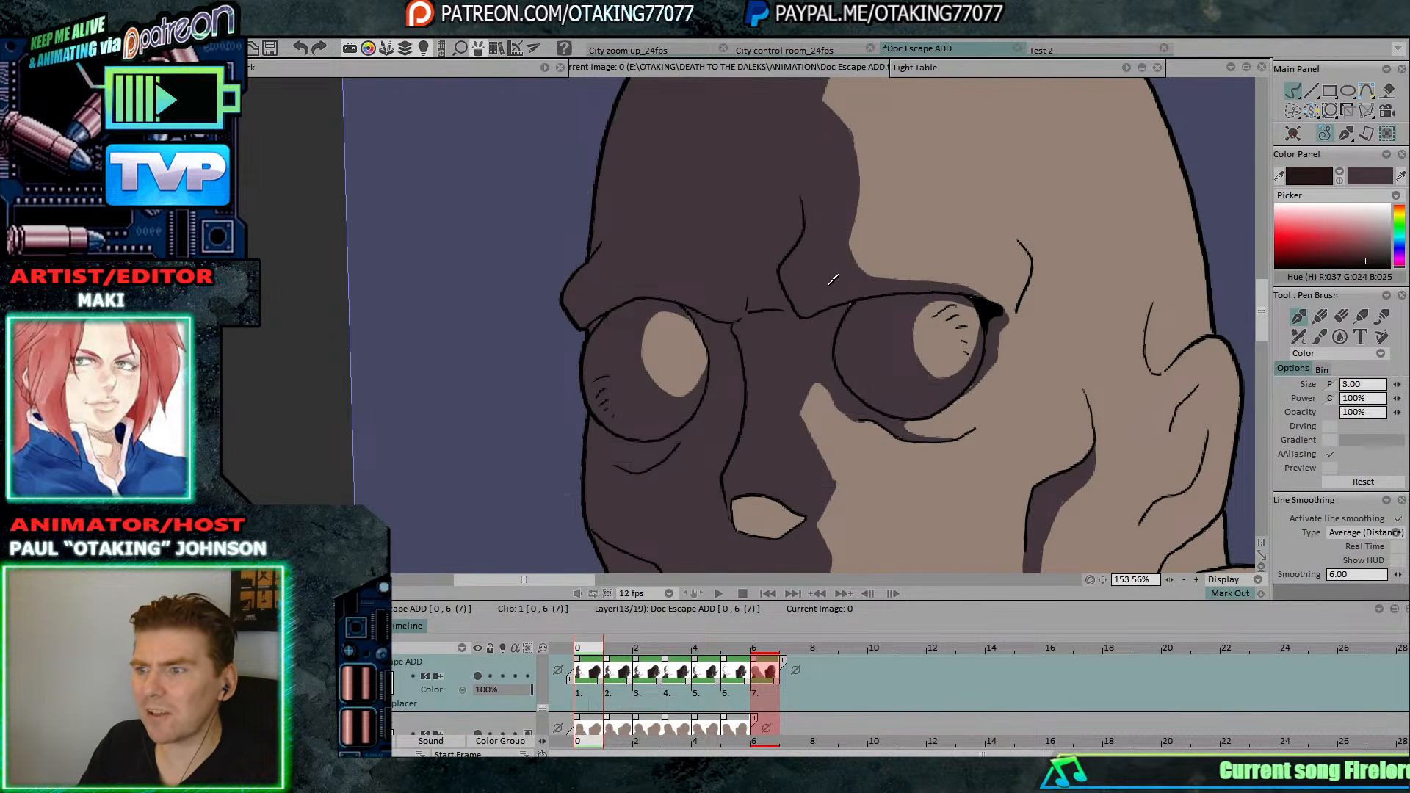
key(Right)
key(Right)
key(Right)
key(Right)
key(Right)
key(Right)
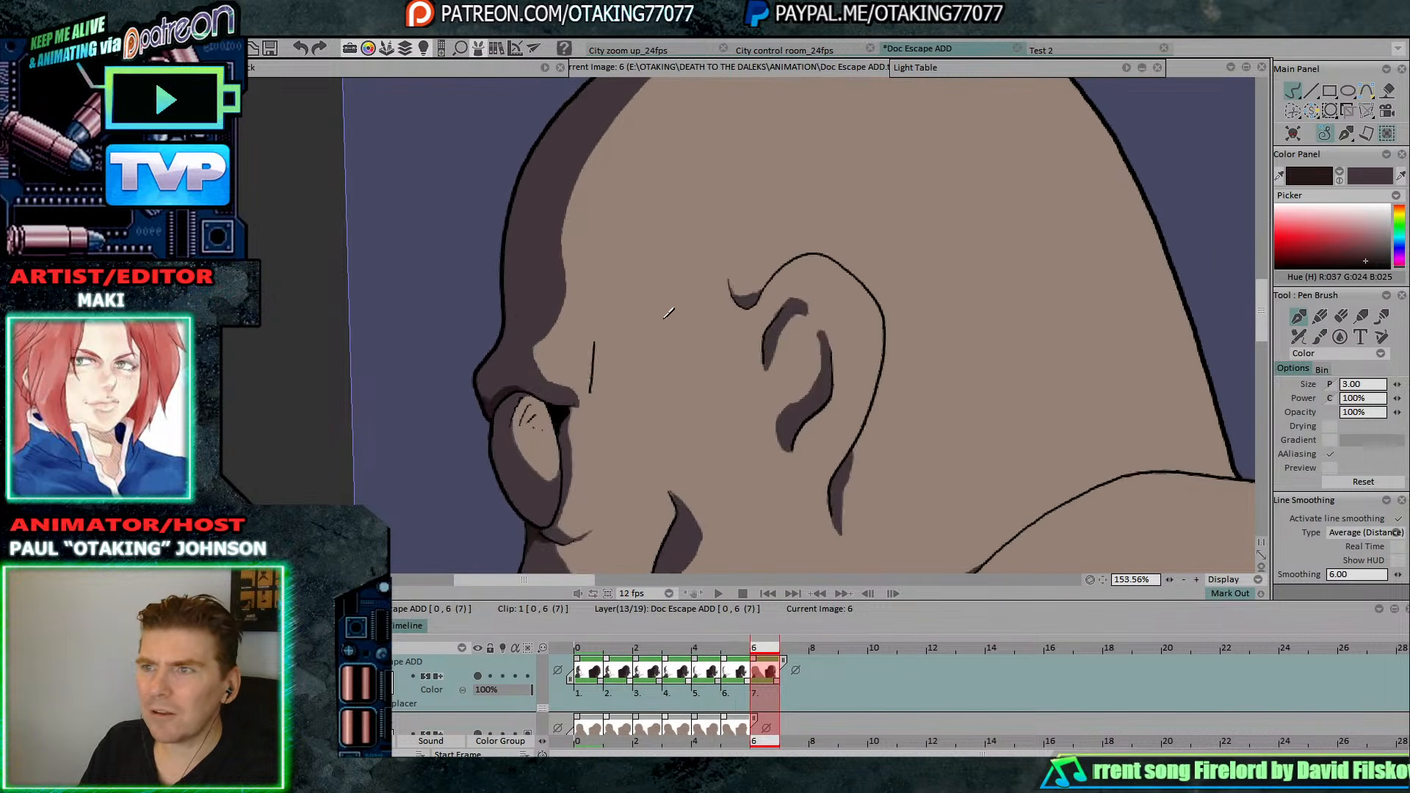
key(Left)
key(Left)
key(Left)
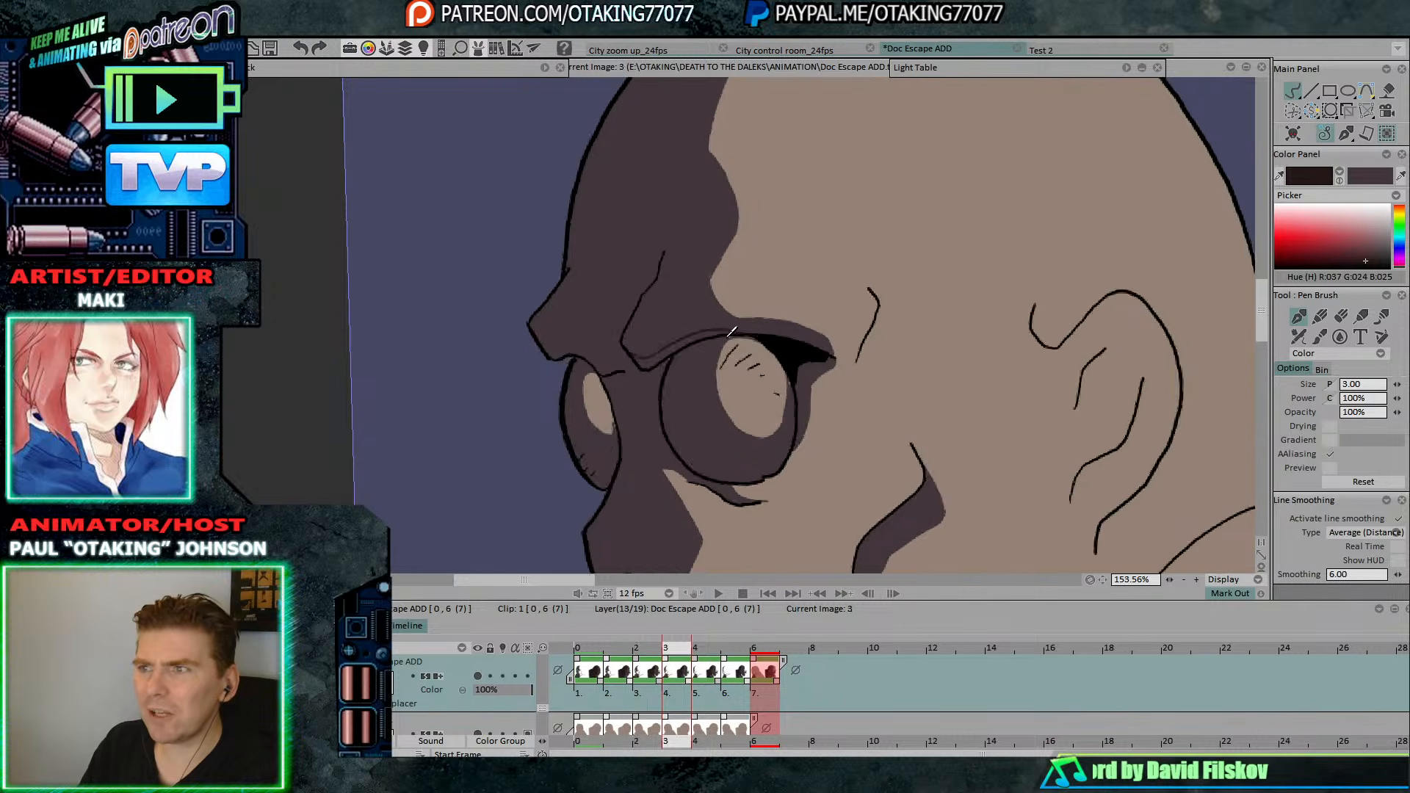
Outline the dark shadow under the near brow on frame 2 and fill it on frames 2 and 3 with dark brown.
key(Left)
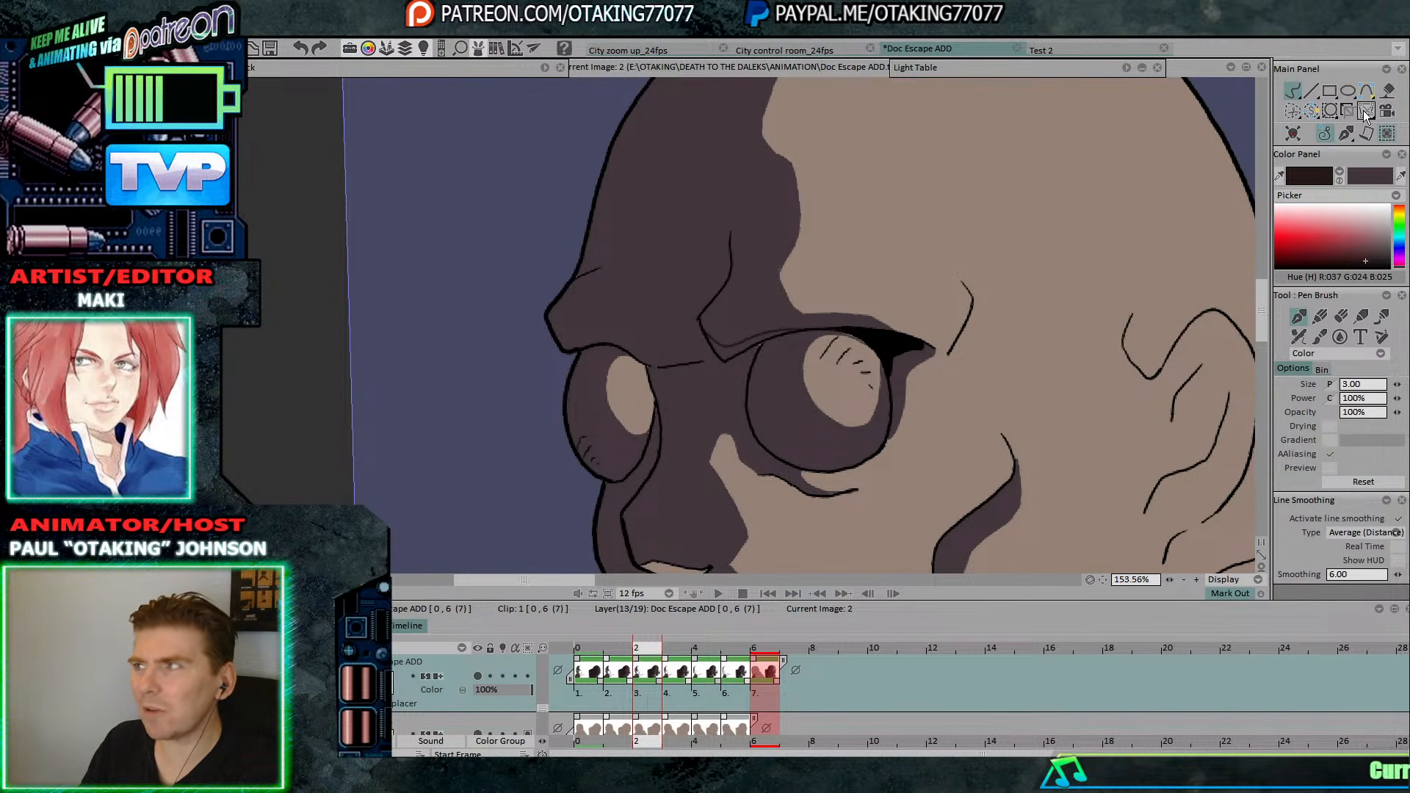
click(1388, 89)
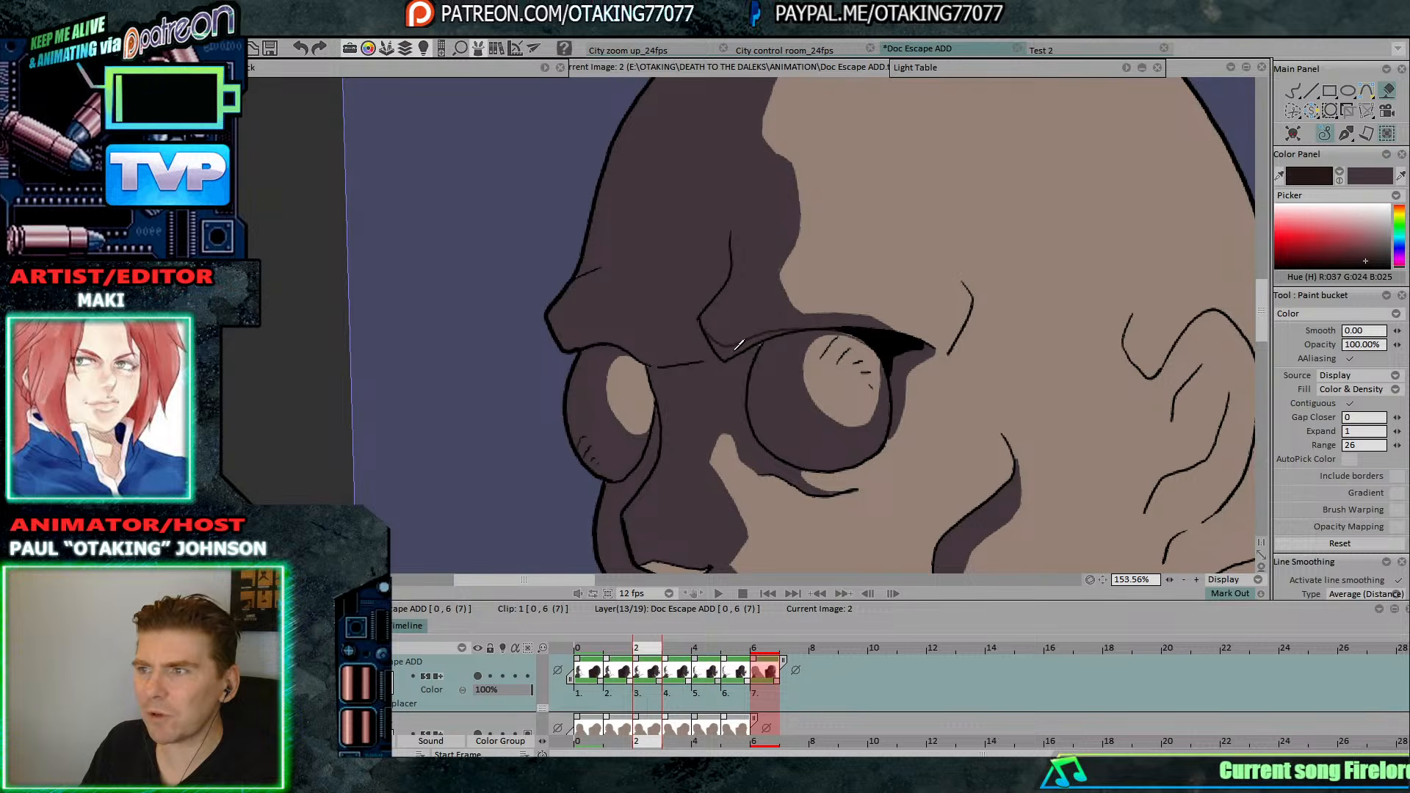
key(Right)
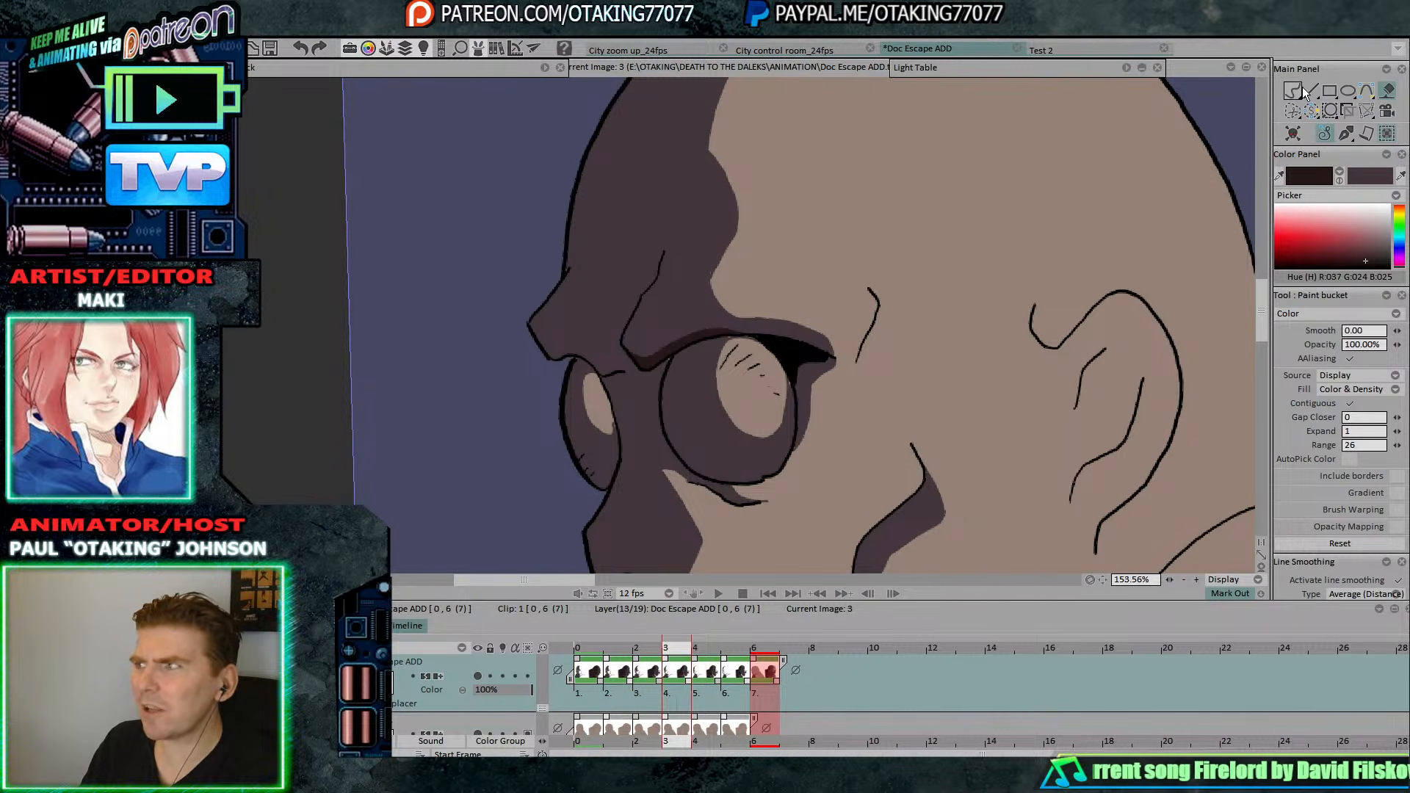
click(1305, 91)
key(Right)
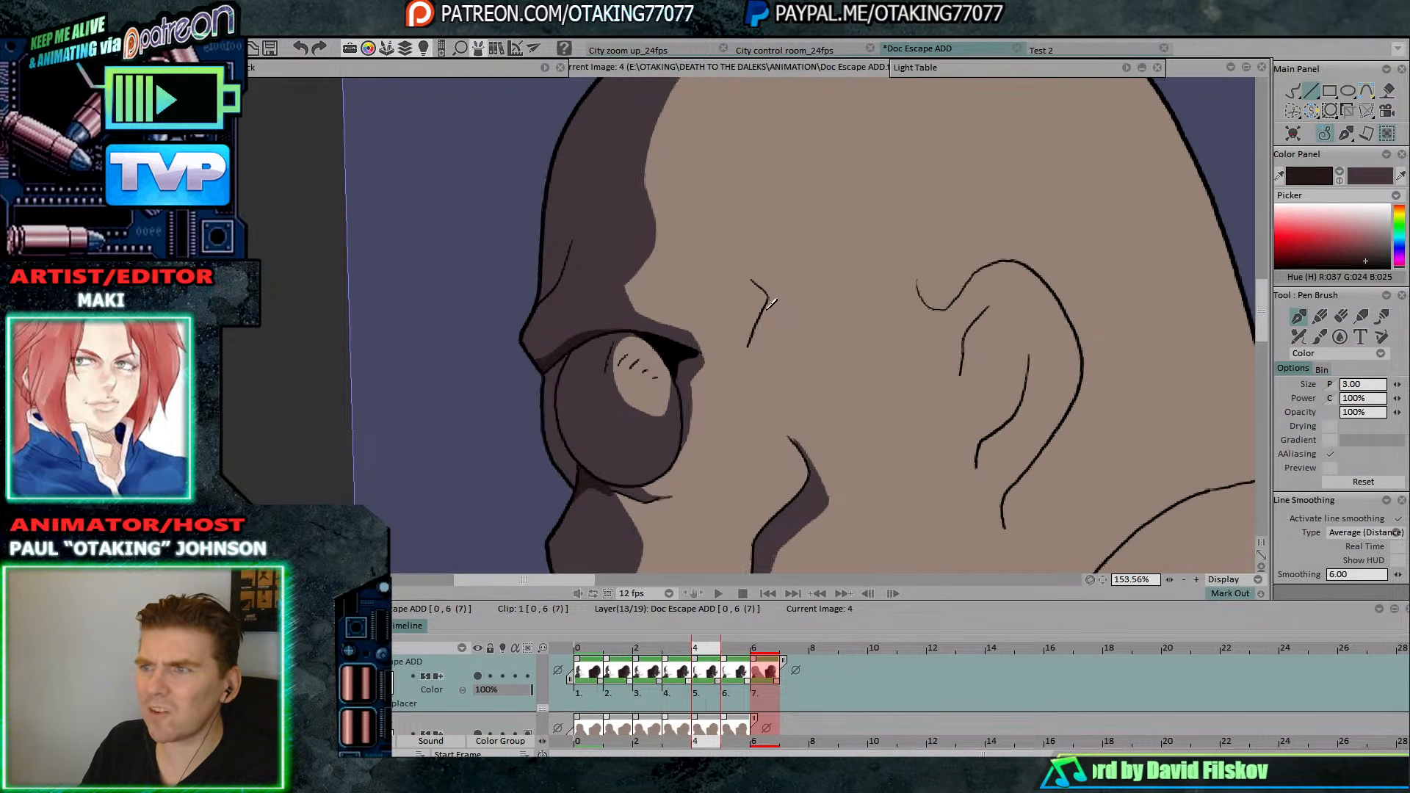
key(Left)
key(Left)
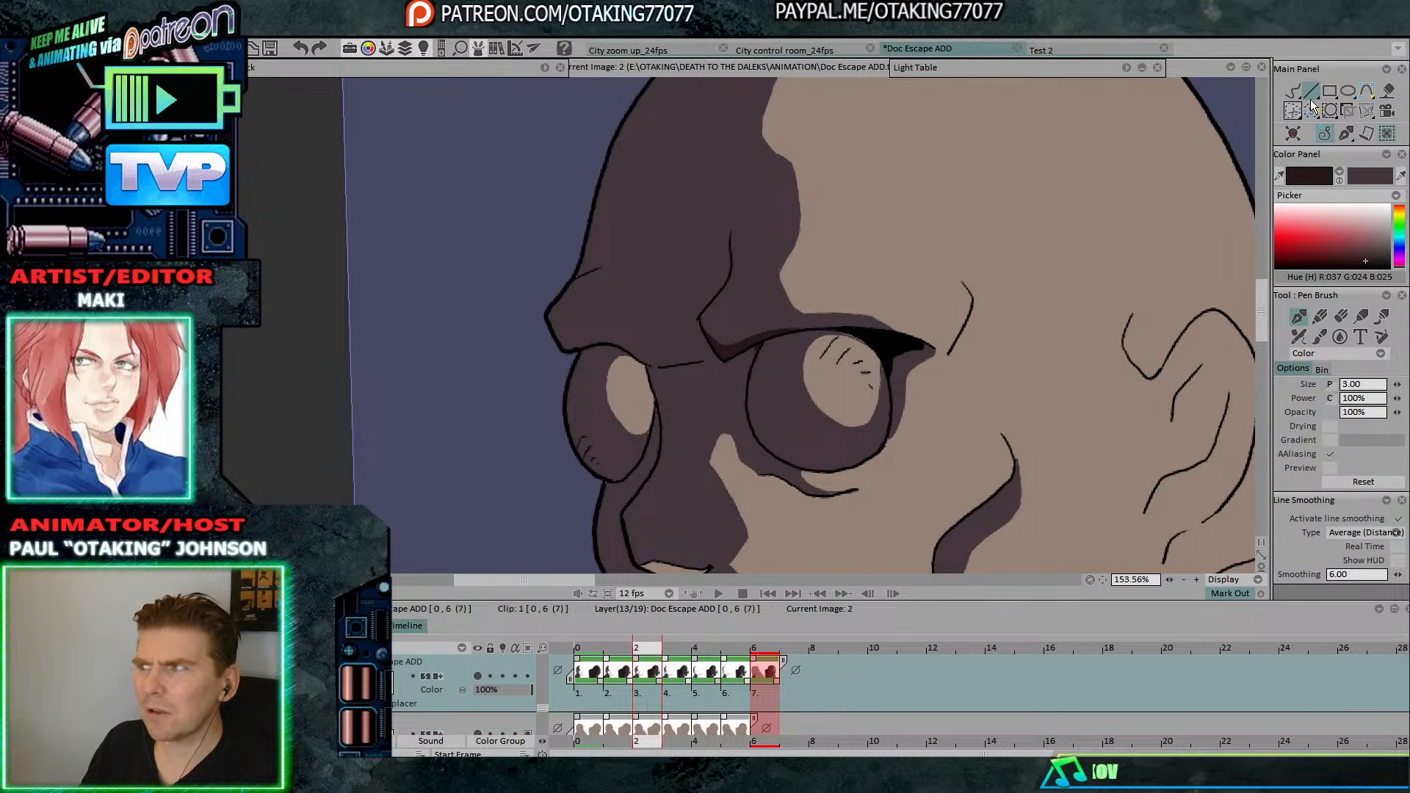
Outline the shadow strip between the brow and near eye on frame 1 and fill it with the dark brown.
key(Left)
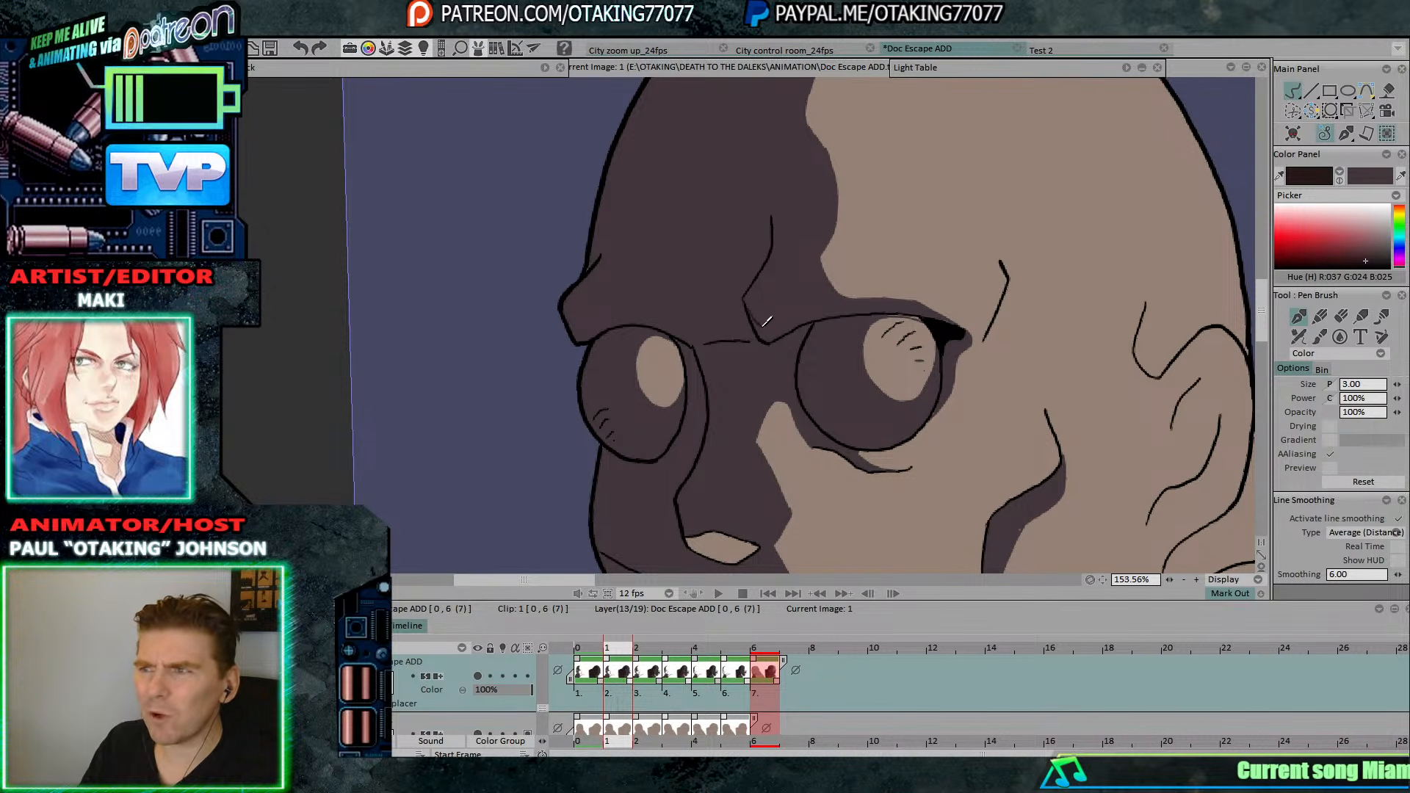
drag(762, 326, 926, 317)
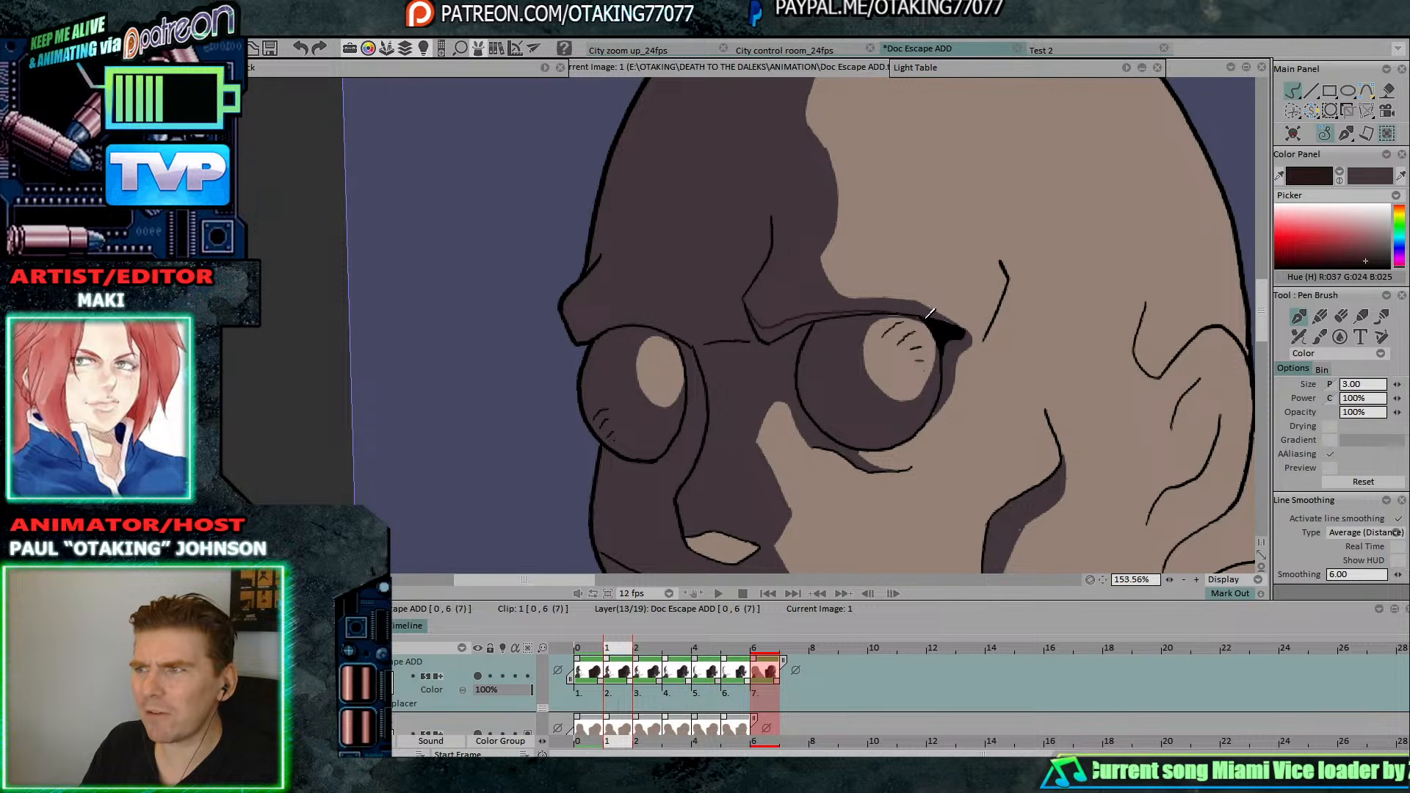
key(f)
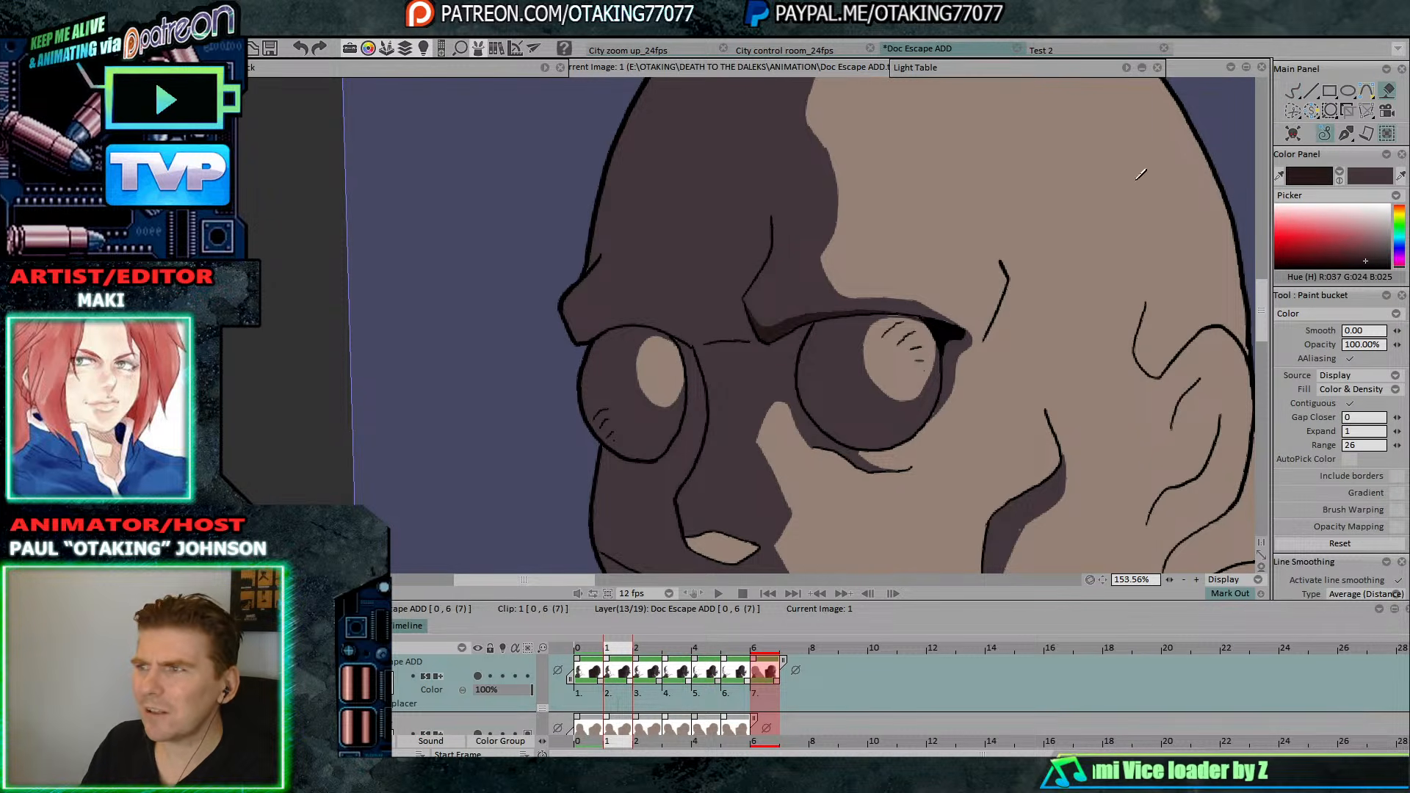
click(1294, 90)
Outline the under-brow shadow above the near eye on frame 0, matching frame 1, and fill it with the dark brown.
key(Left)
key(Right)
key(Left)
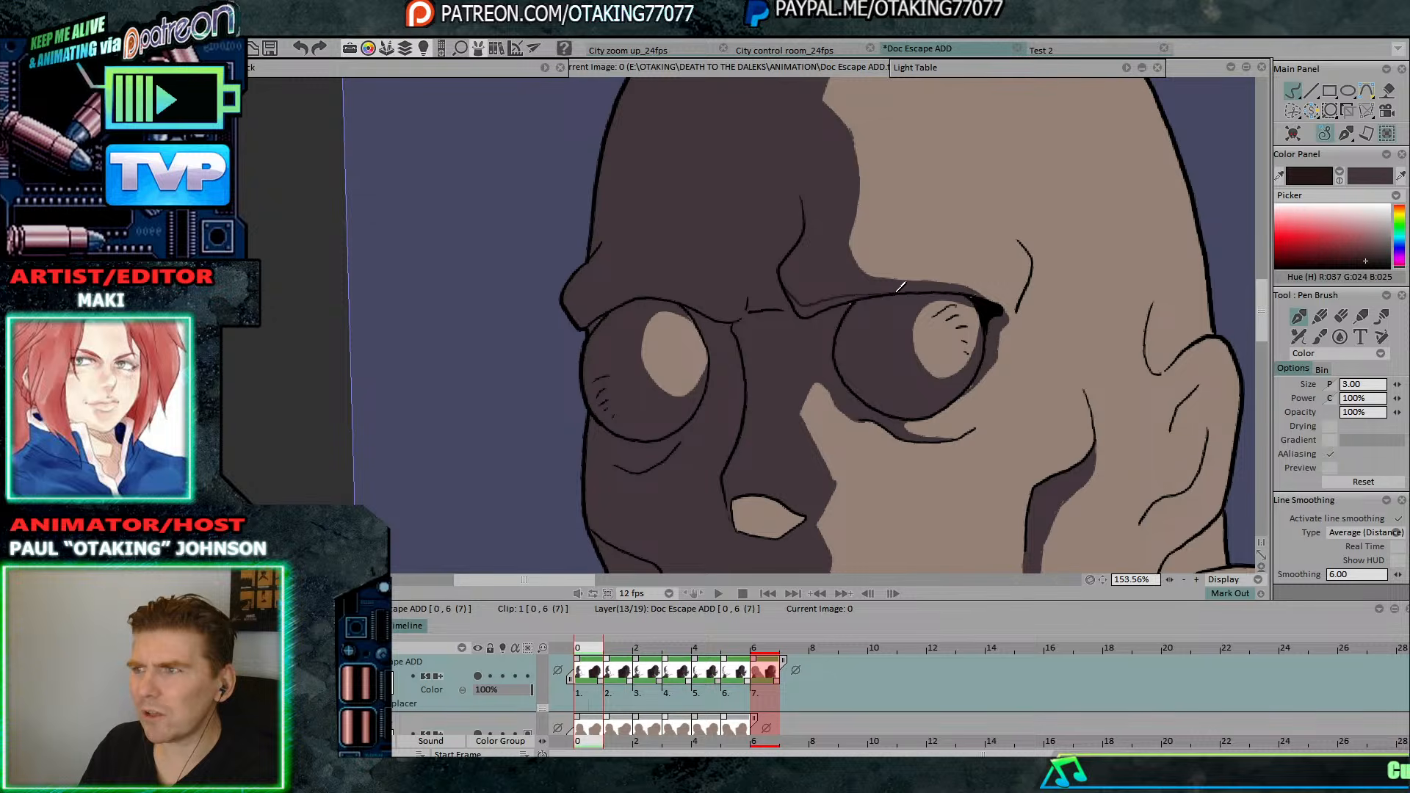
click(1387, 91)
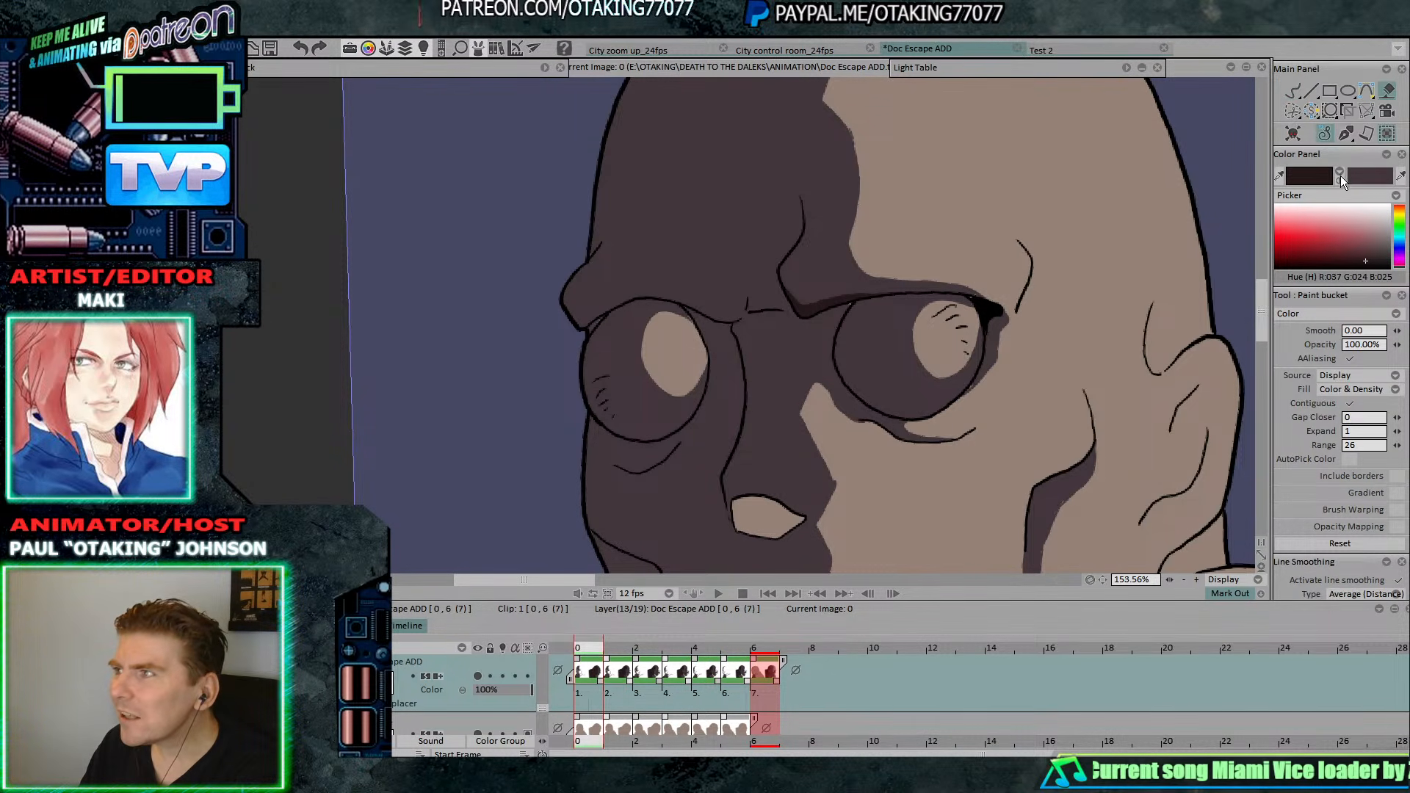
click(1339, 173)
click(1310, 90)
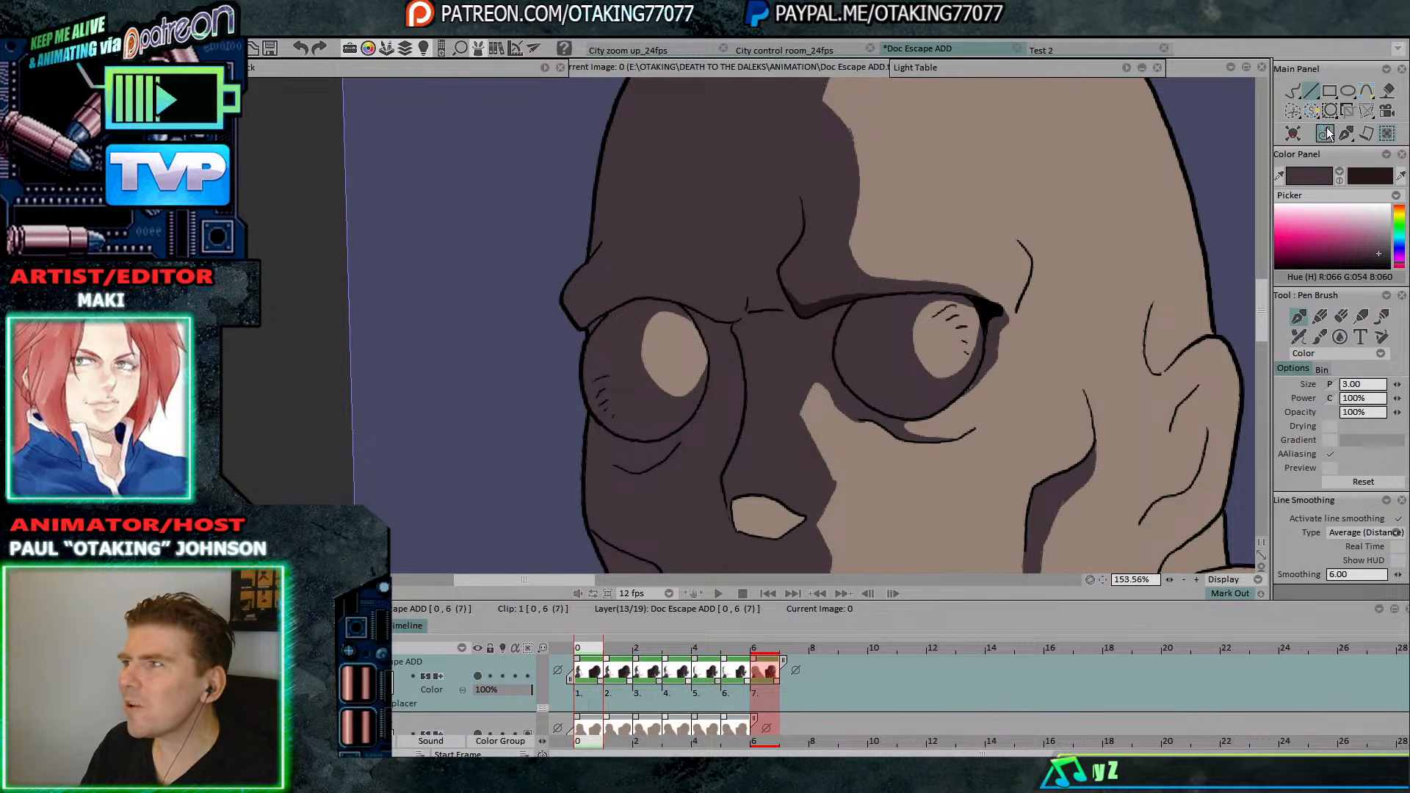
Step back and forth through frames 0 to 5 to examine how the under-brow shadow moves above the near eye.
key(Right)
key(Right)
key(Right)
key(Right)
key(Right)
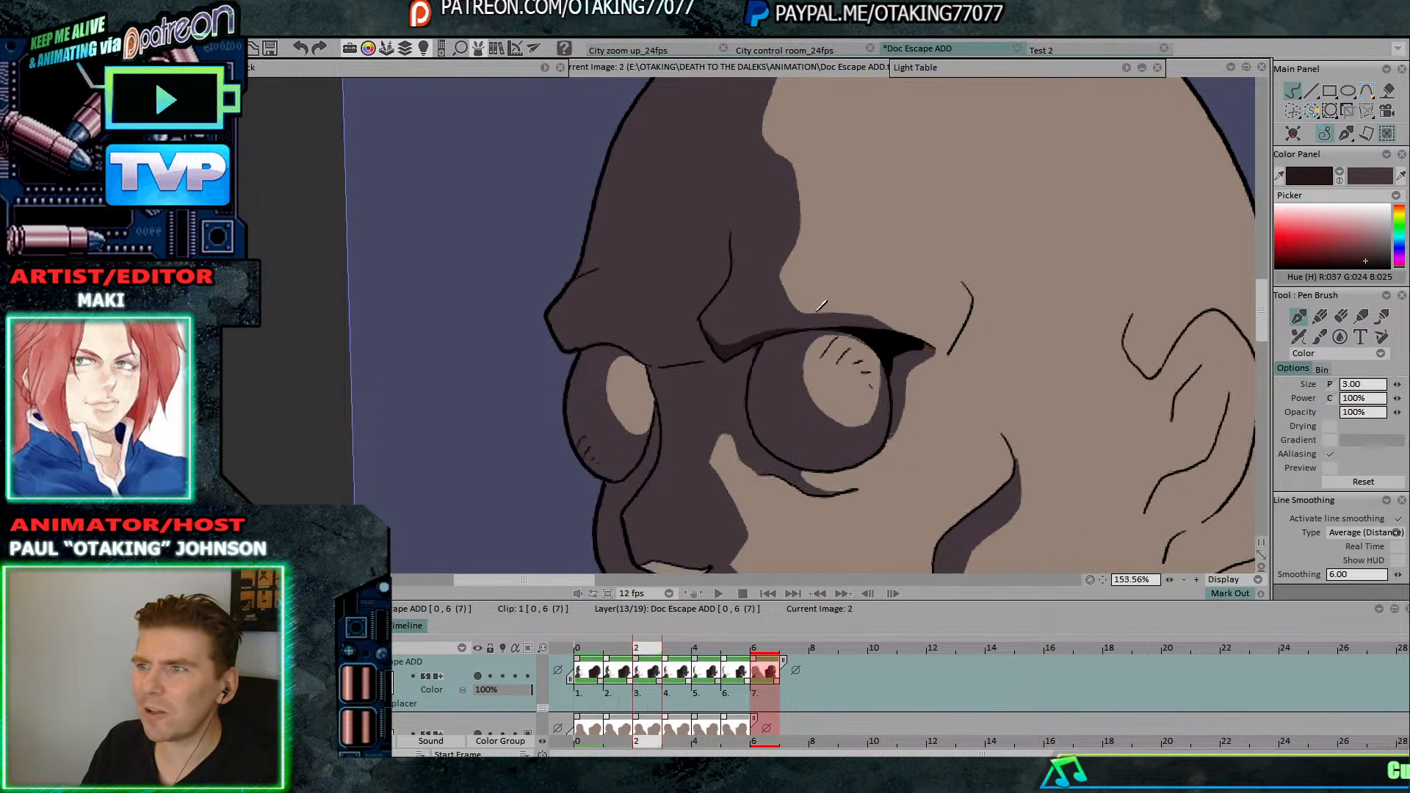
key(Left)
key(Right)
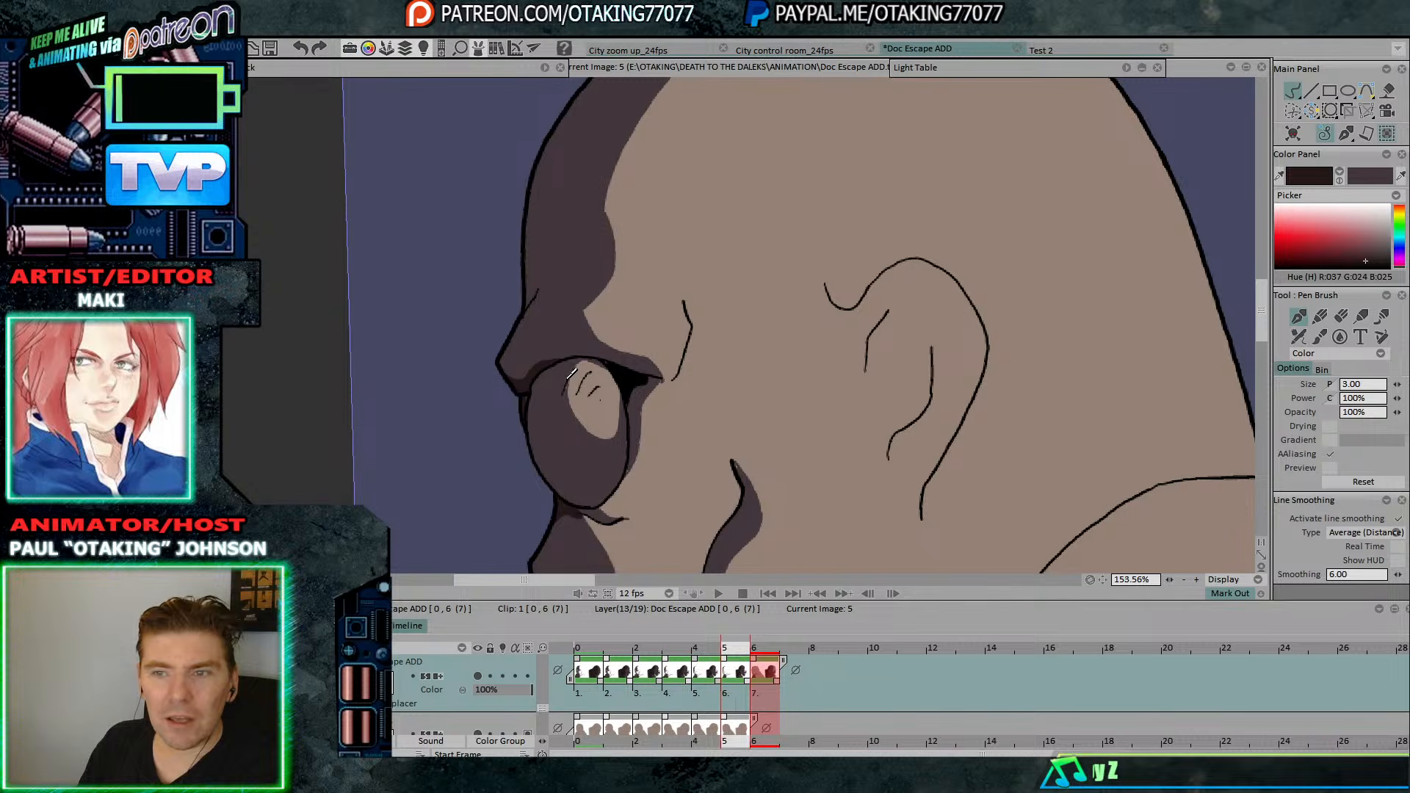
key(Left)
key(Left)
key(Left)
key(Left)
key(Left)
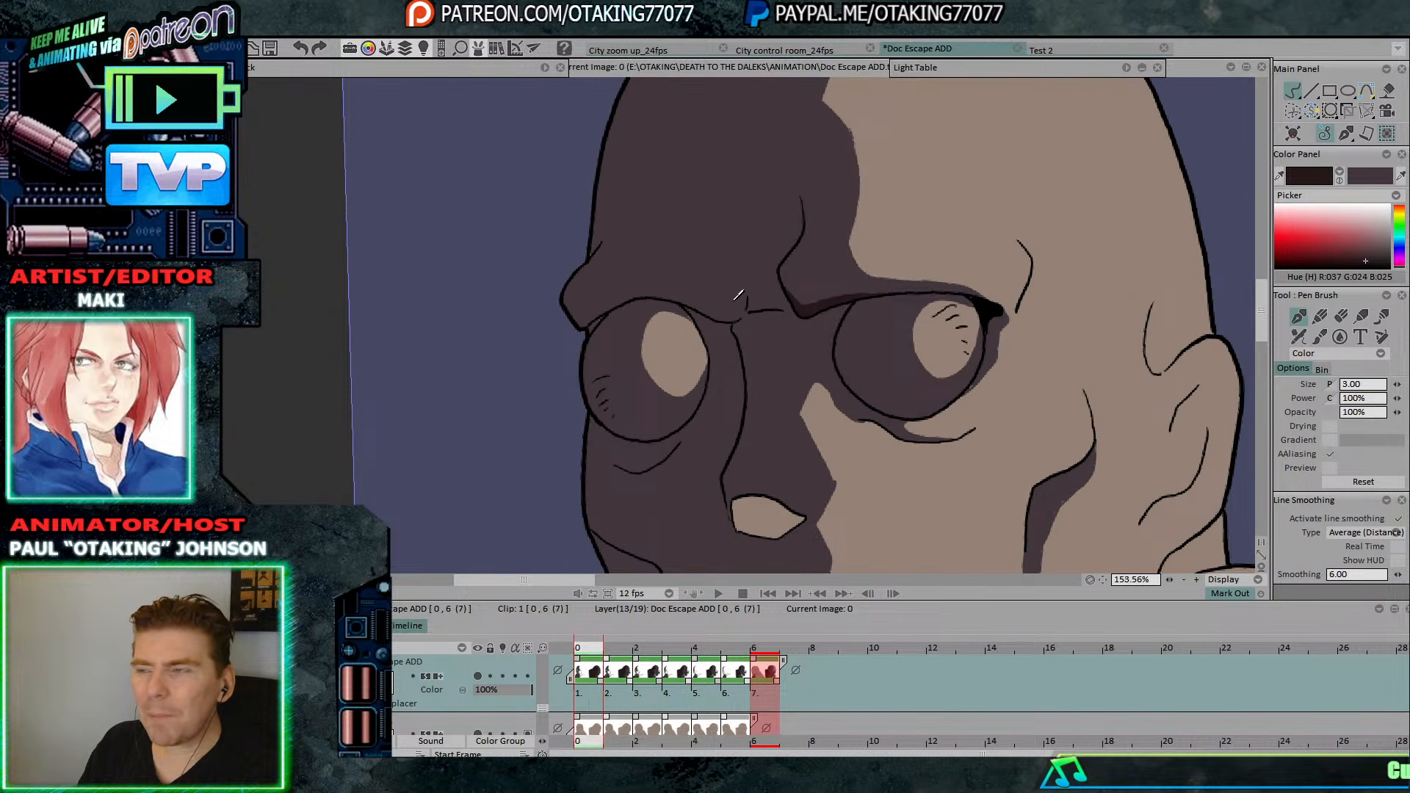
key(Right)
key(Right)
key(Right)
key(Right)
key(Left)
key(Left)
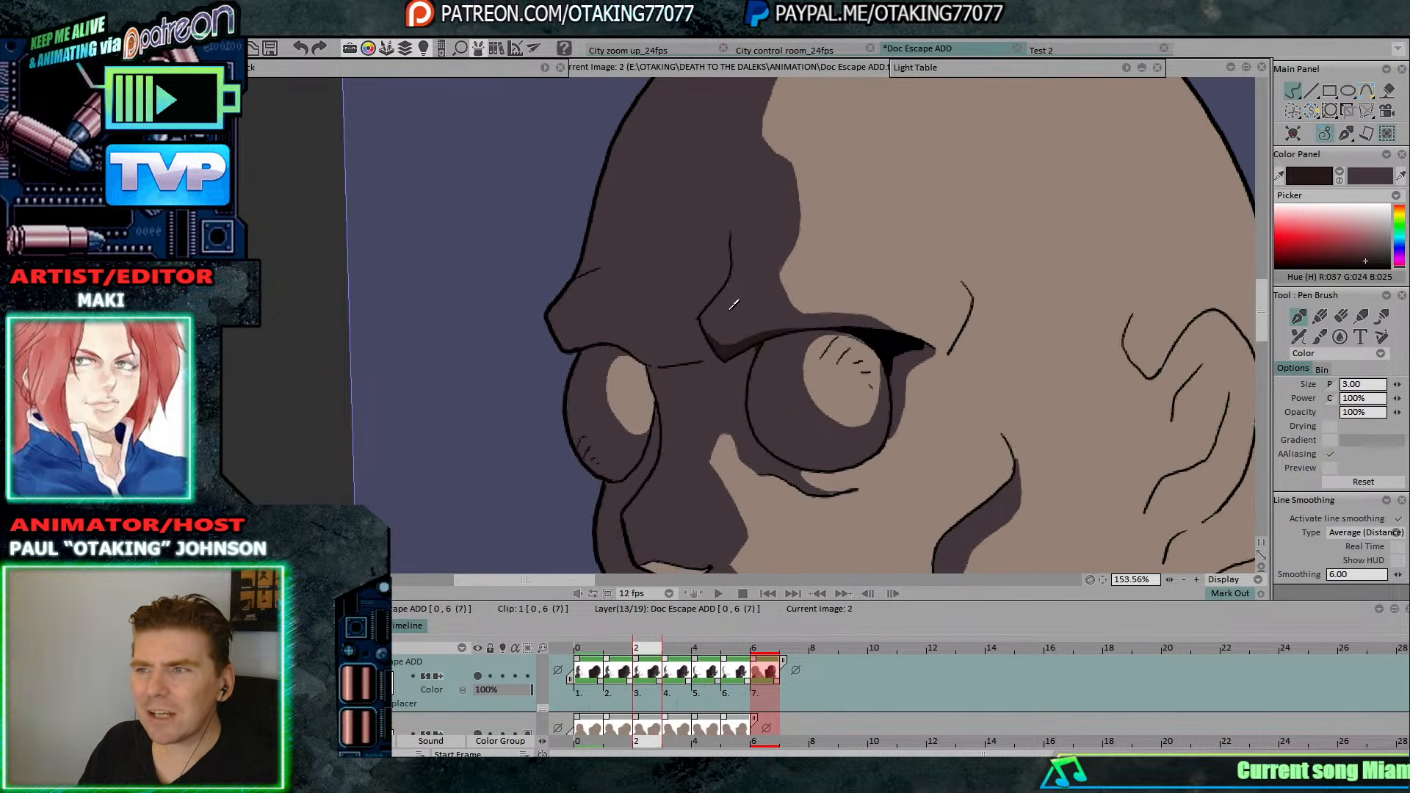
key(Left)
key(Left)
Fill the pale nostril area under the nose with the dark brown on frames 0 and 1.
scroll(1008, 317, down, 1)
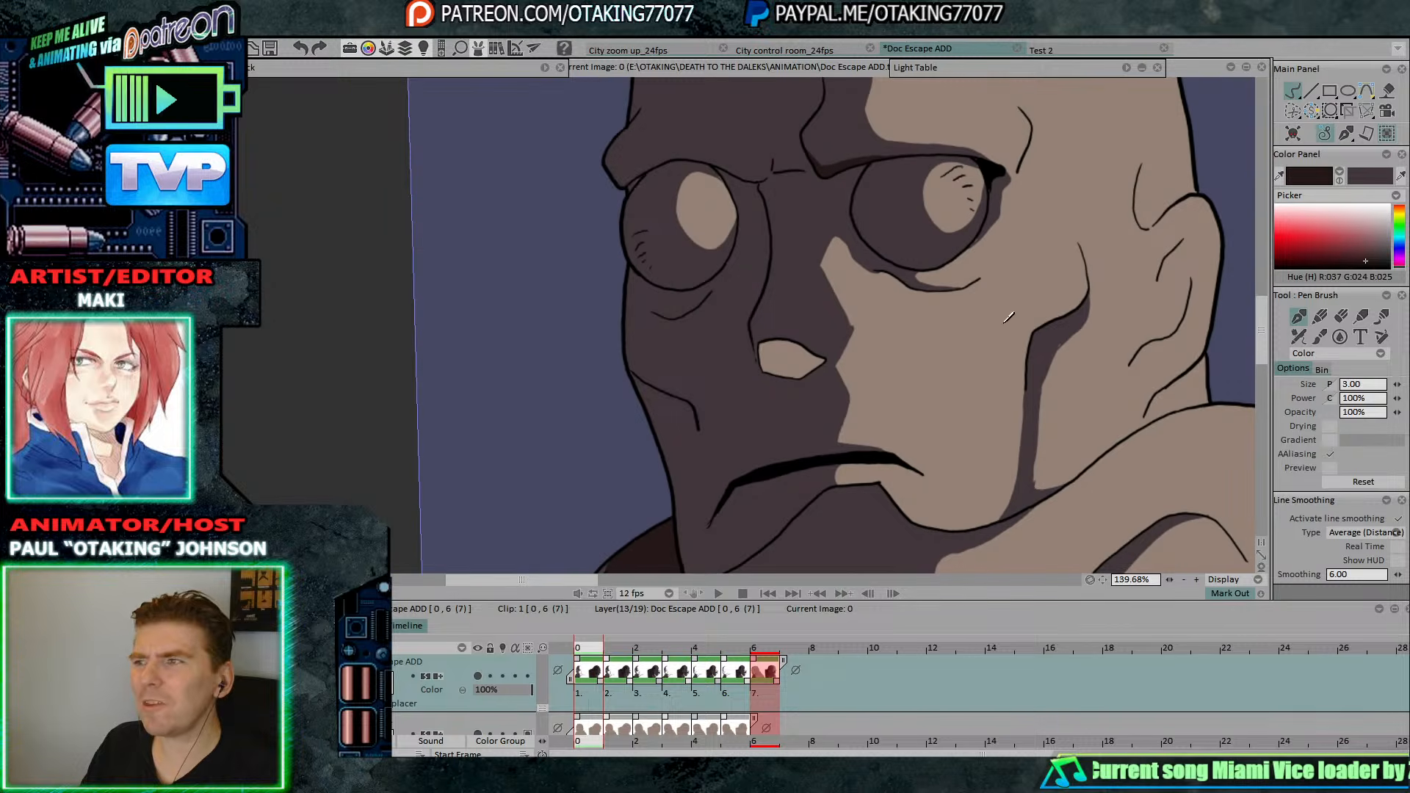
click(1297, 118)
click(785, 354)
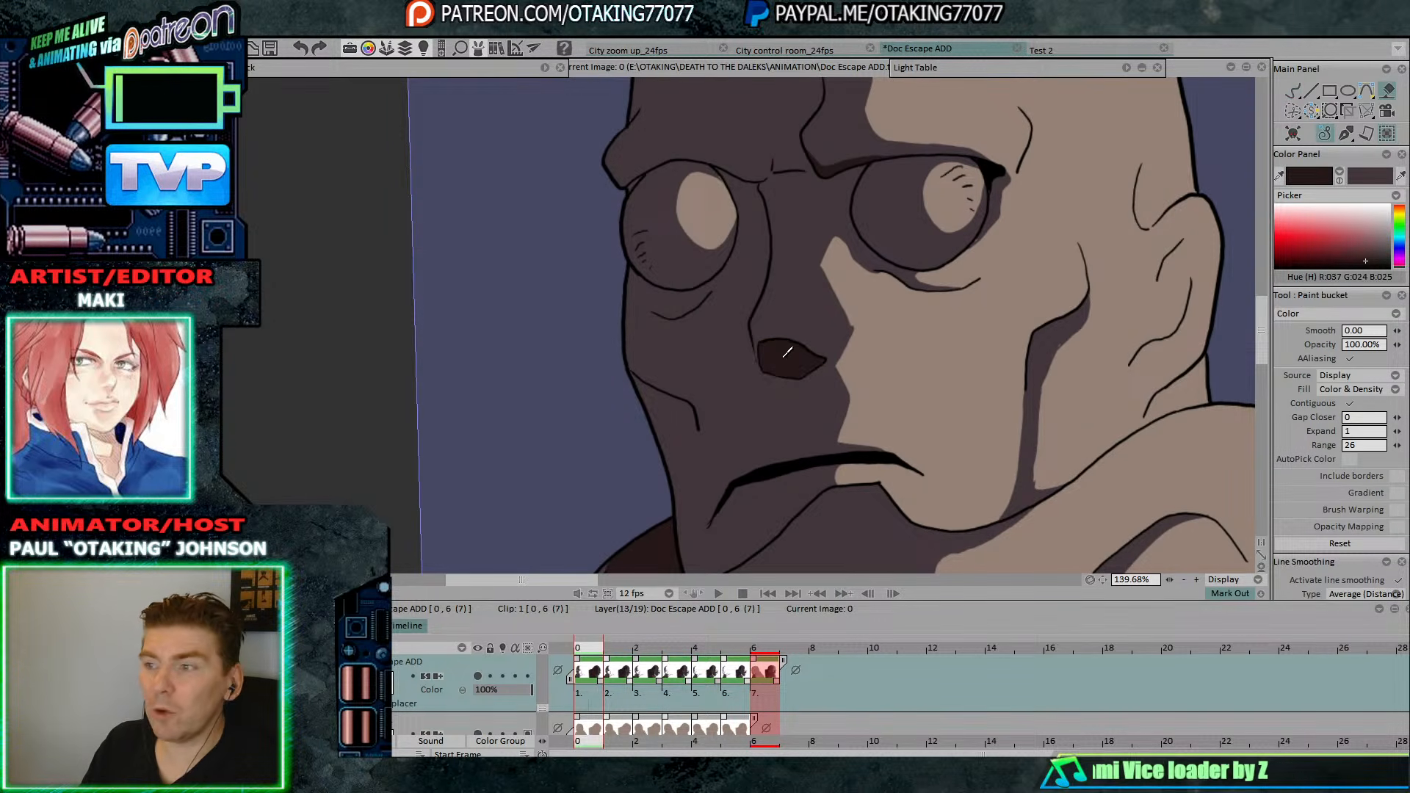
key(Right)
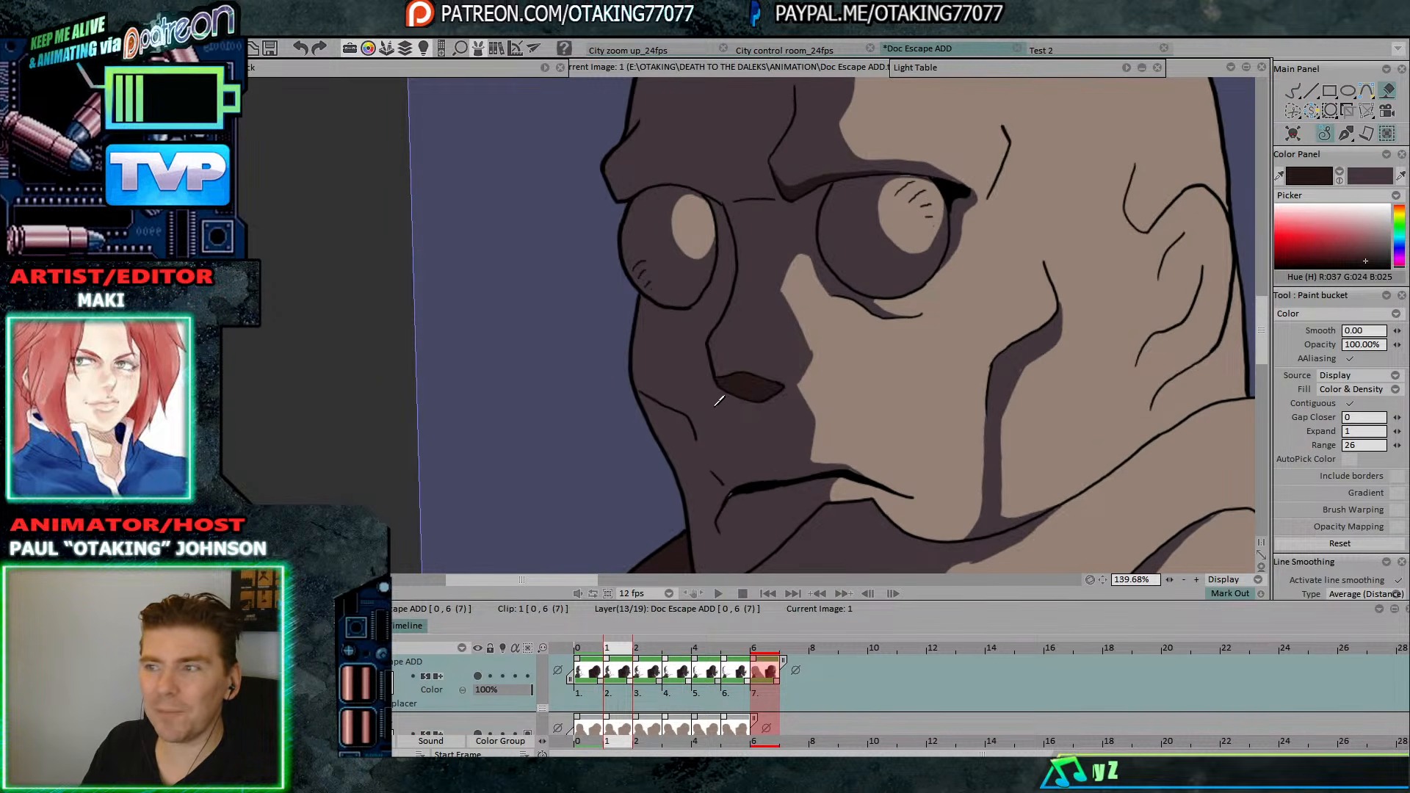
Fill the nostril with the dark brown on frames 2 to 4 and compare it with frames 5 and 6.
key(Right)
key(Right)
key(Right)
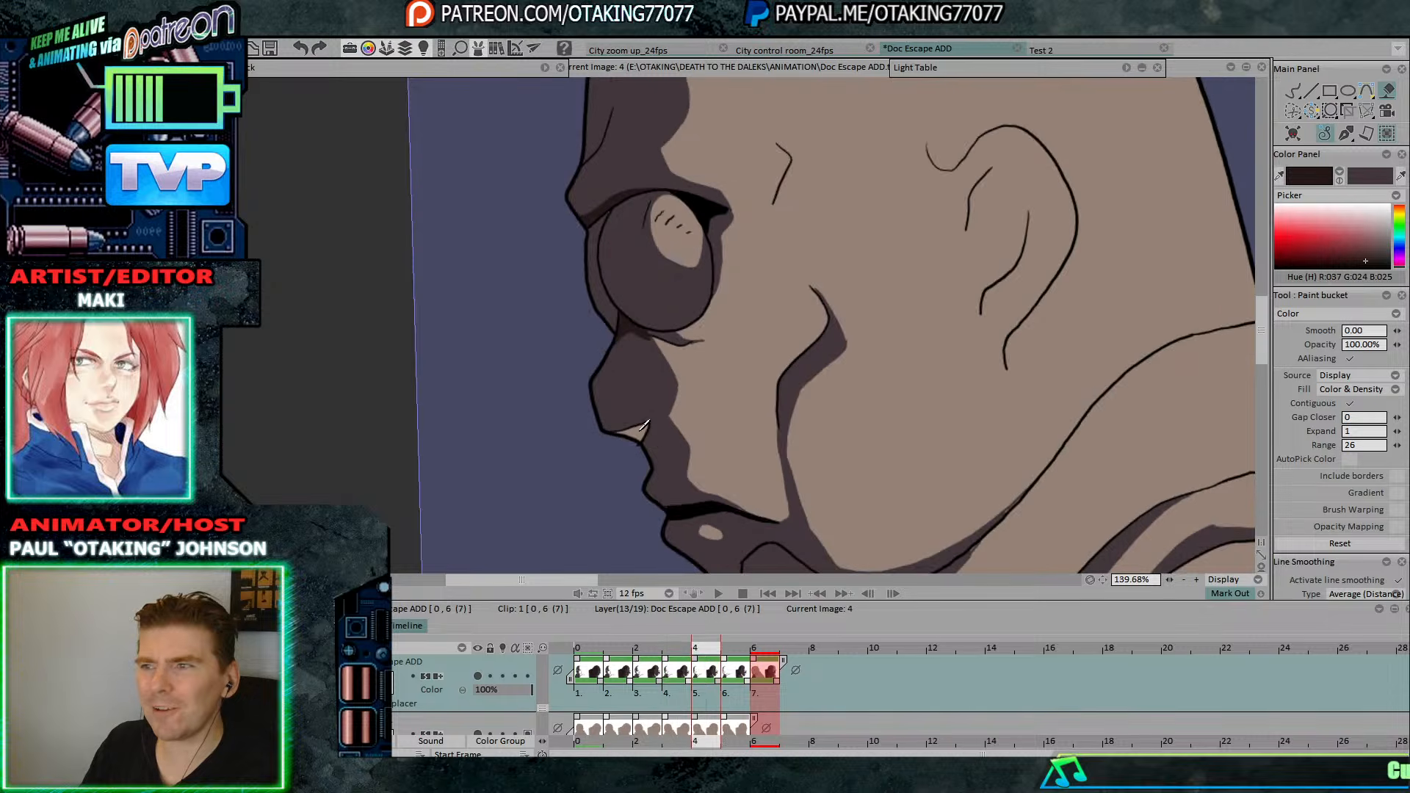
click(1303, 92)
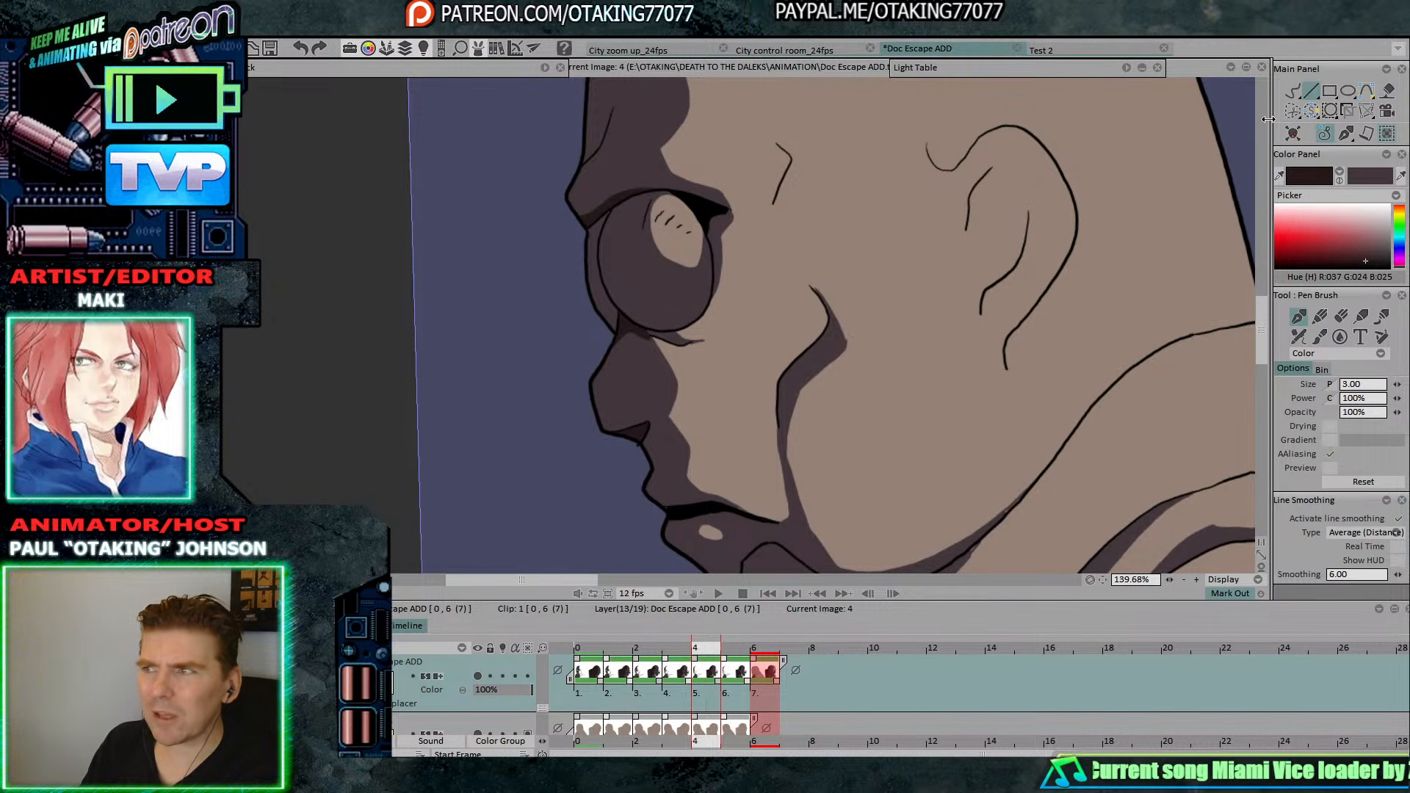
click(1387, 92)
key(Right)
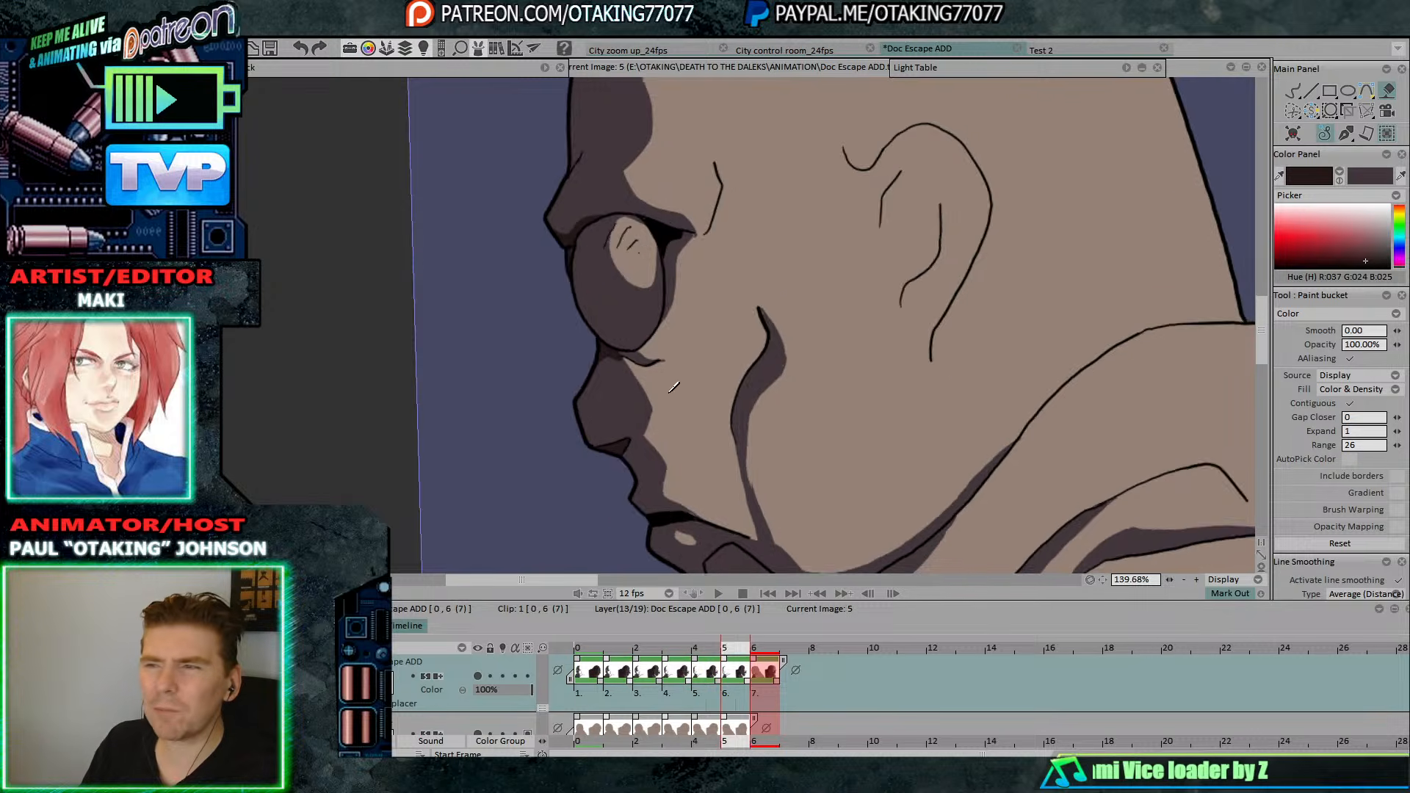
key(Right)
key(Left)
key(Left)
key(Left)
key(Left)
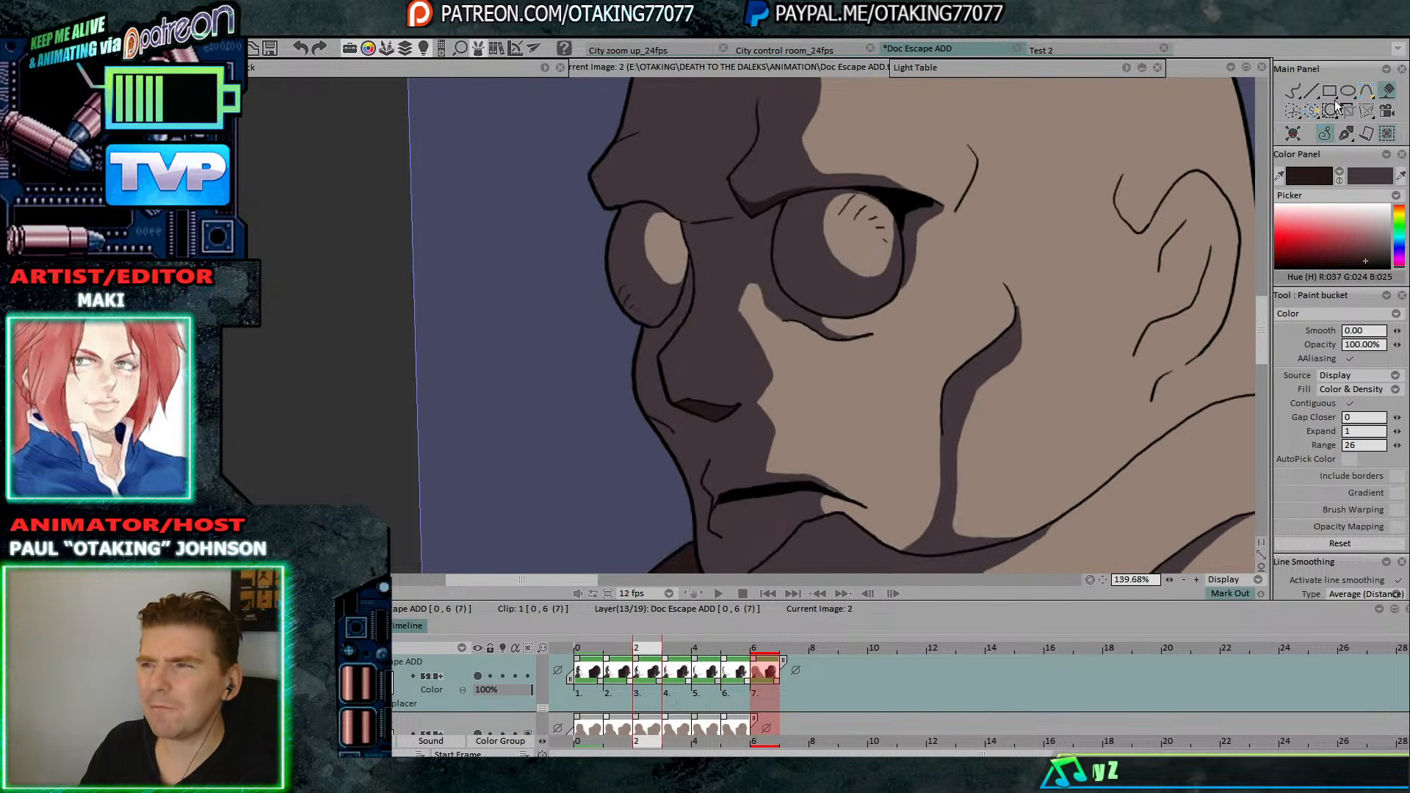
Step back and forth through frames 0 to 5 to examine the shading between the eyes and beneath the brow.
key(Right)
key(Right)
key(Left)
click(1292, 90)
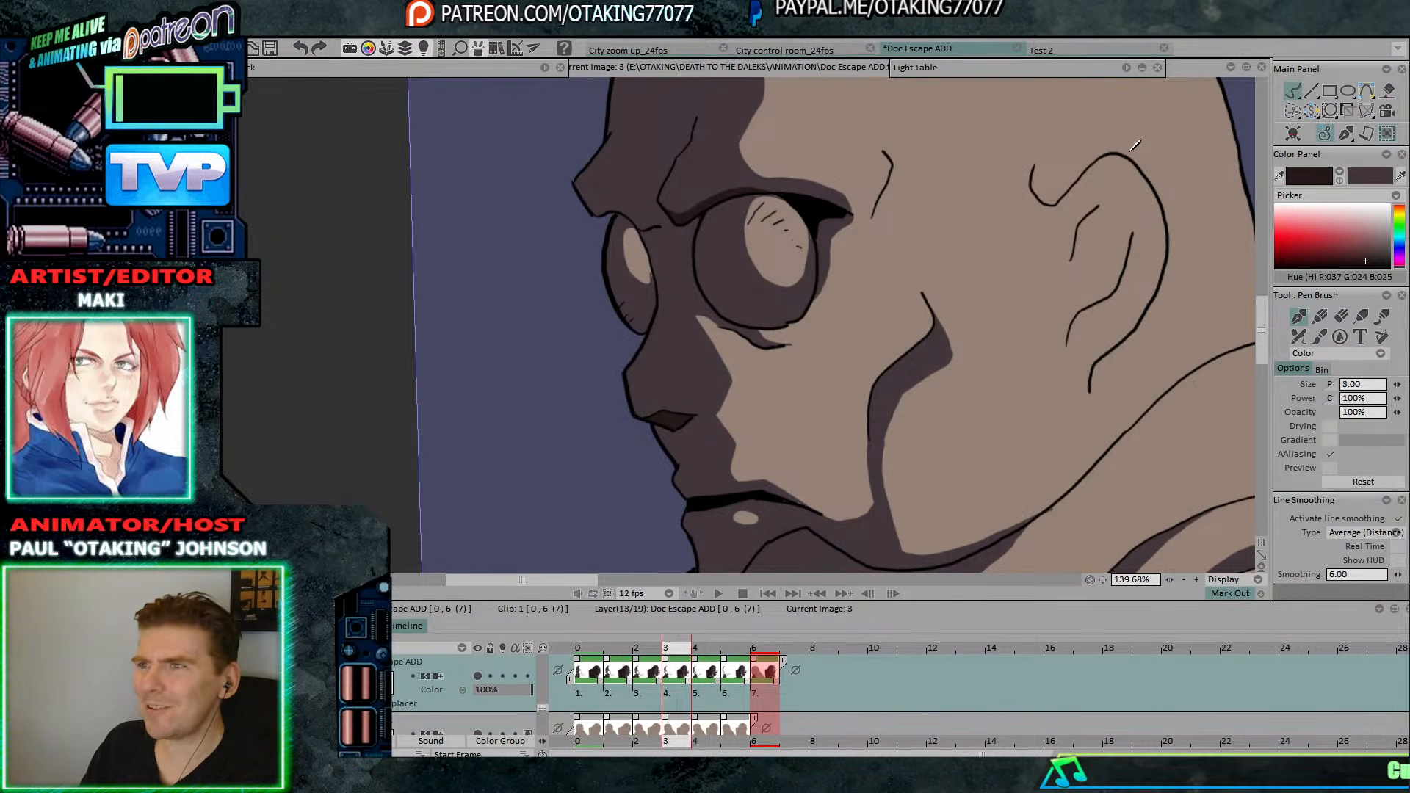
key(Left)
key(Left)
key(Left)
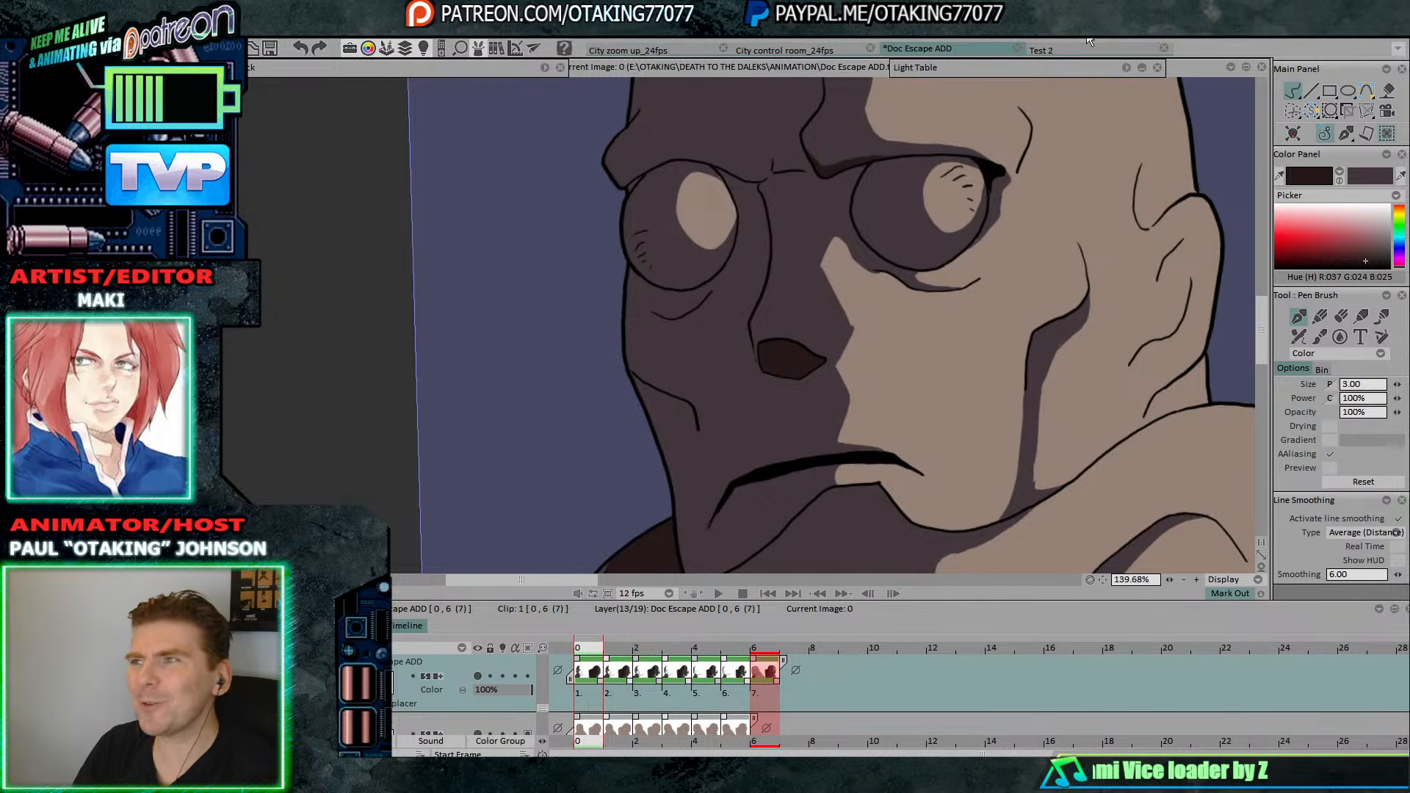
key(Right)
key(Right)
key(Right)
key(Right)
key(Right)
key(Left)
key(Left)
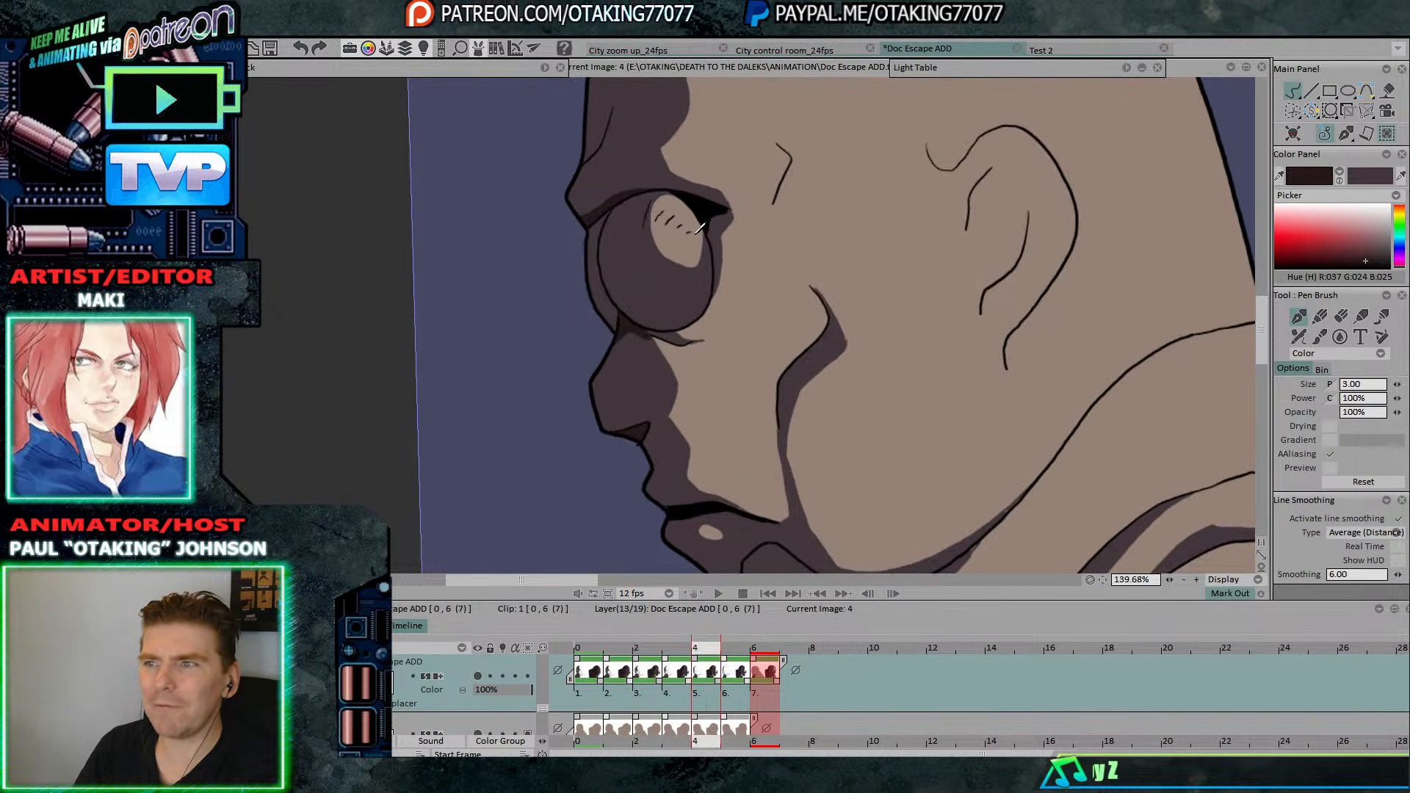
Outline the small shadow under the brow crease at the nose bridge on frames 3, 2, 1 and 0.
key(Right)
key(Left)
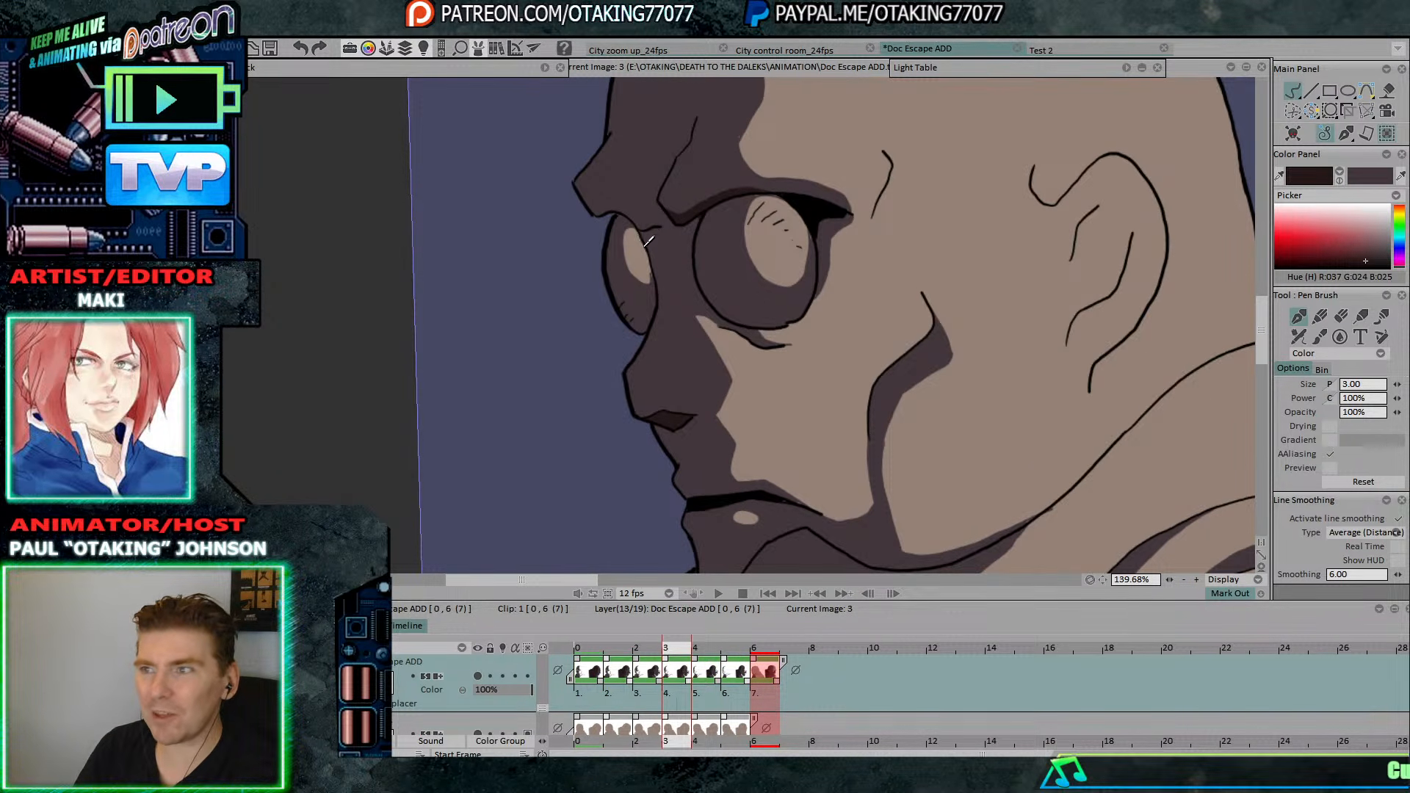
key(Left)
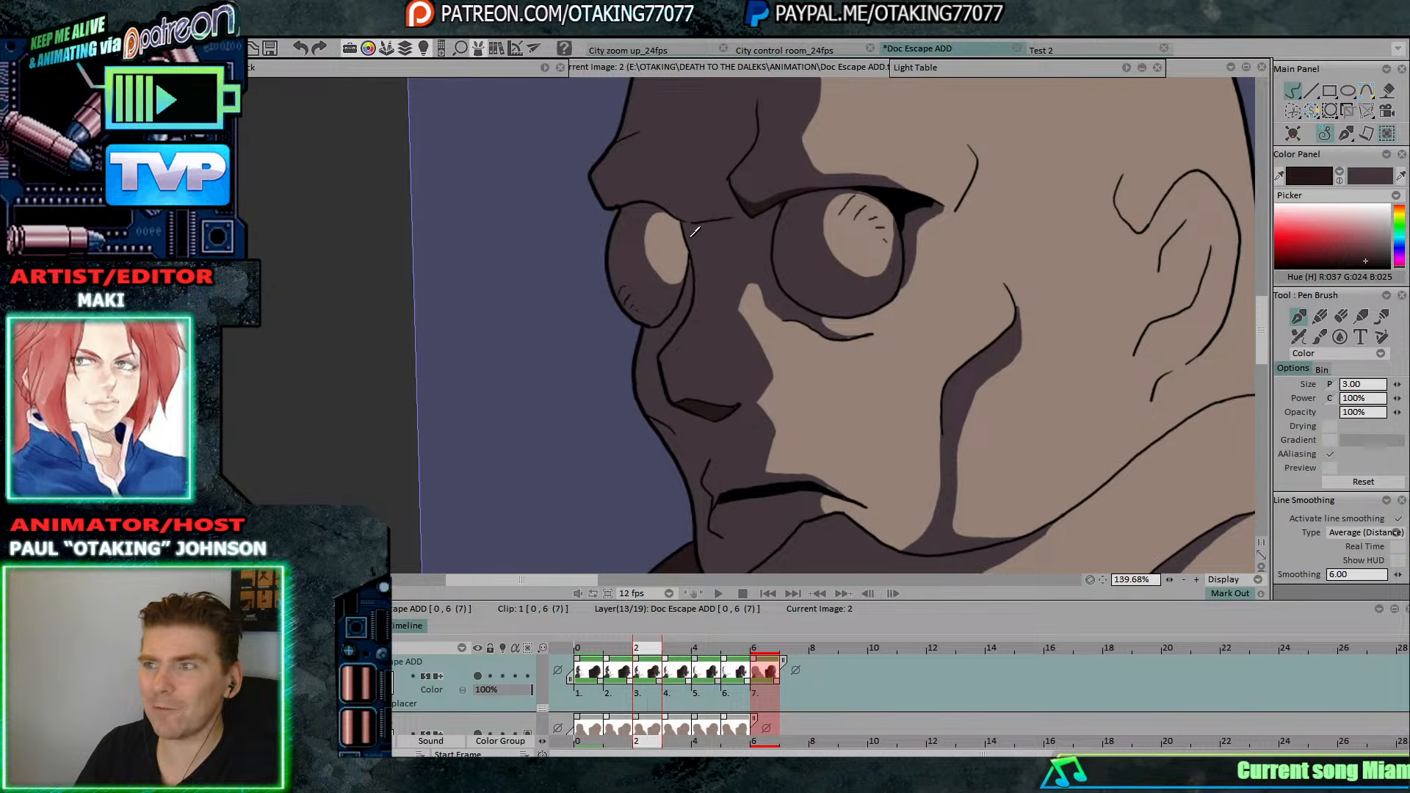
key(Left)
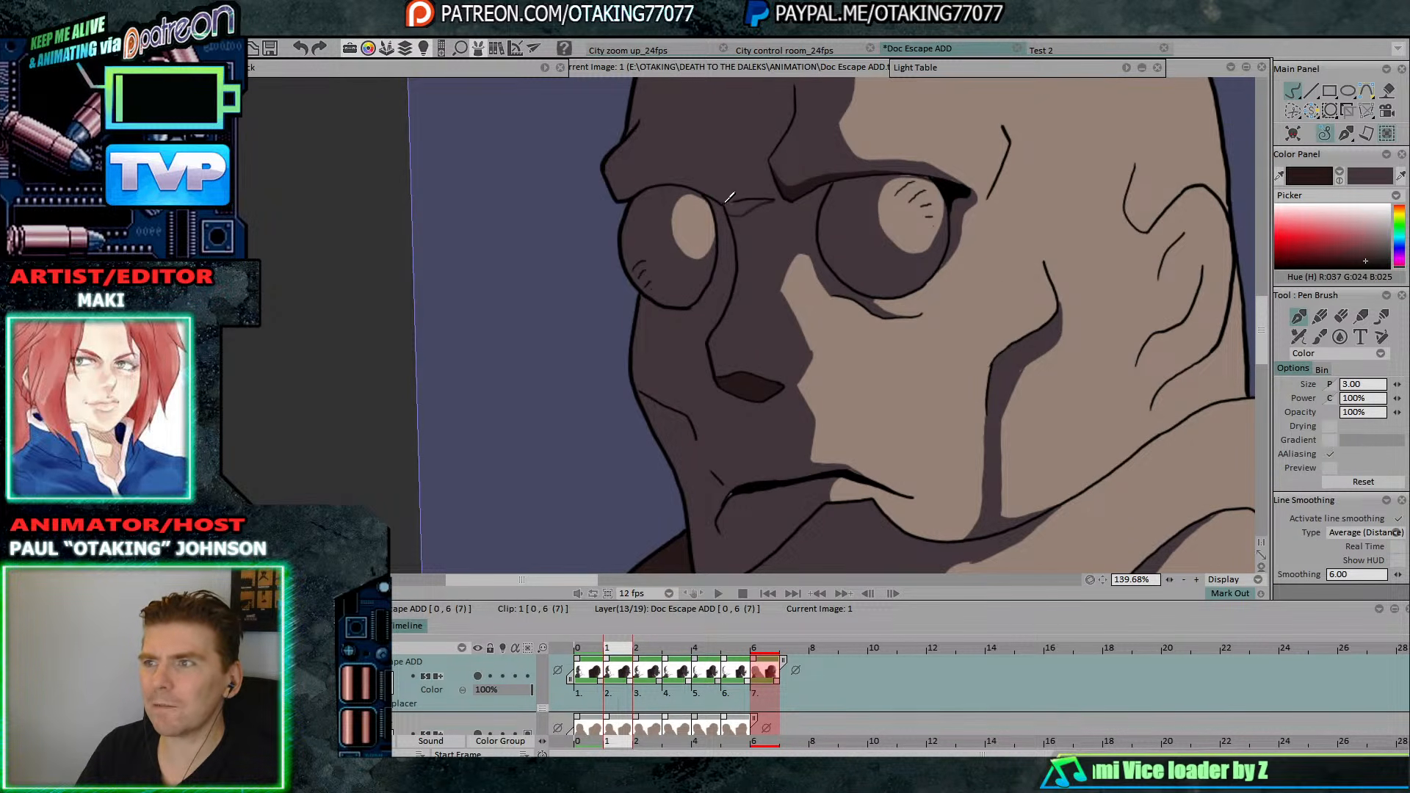
key(Left)
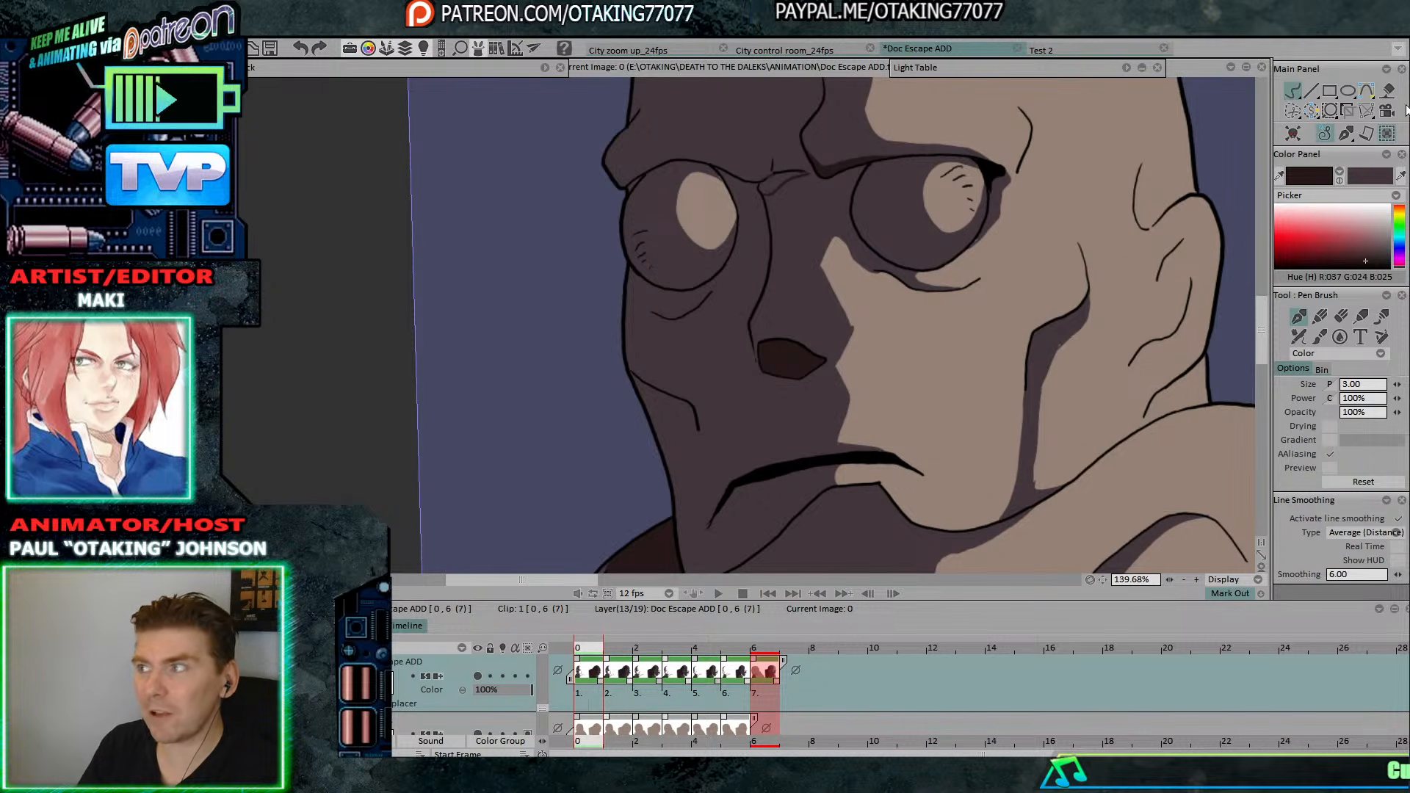
Fill the outlined nose-bridge shadow under the brow with the dark brown on frames 0 to 3.
click(1387, 90)
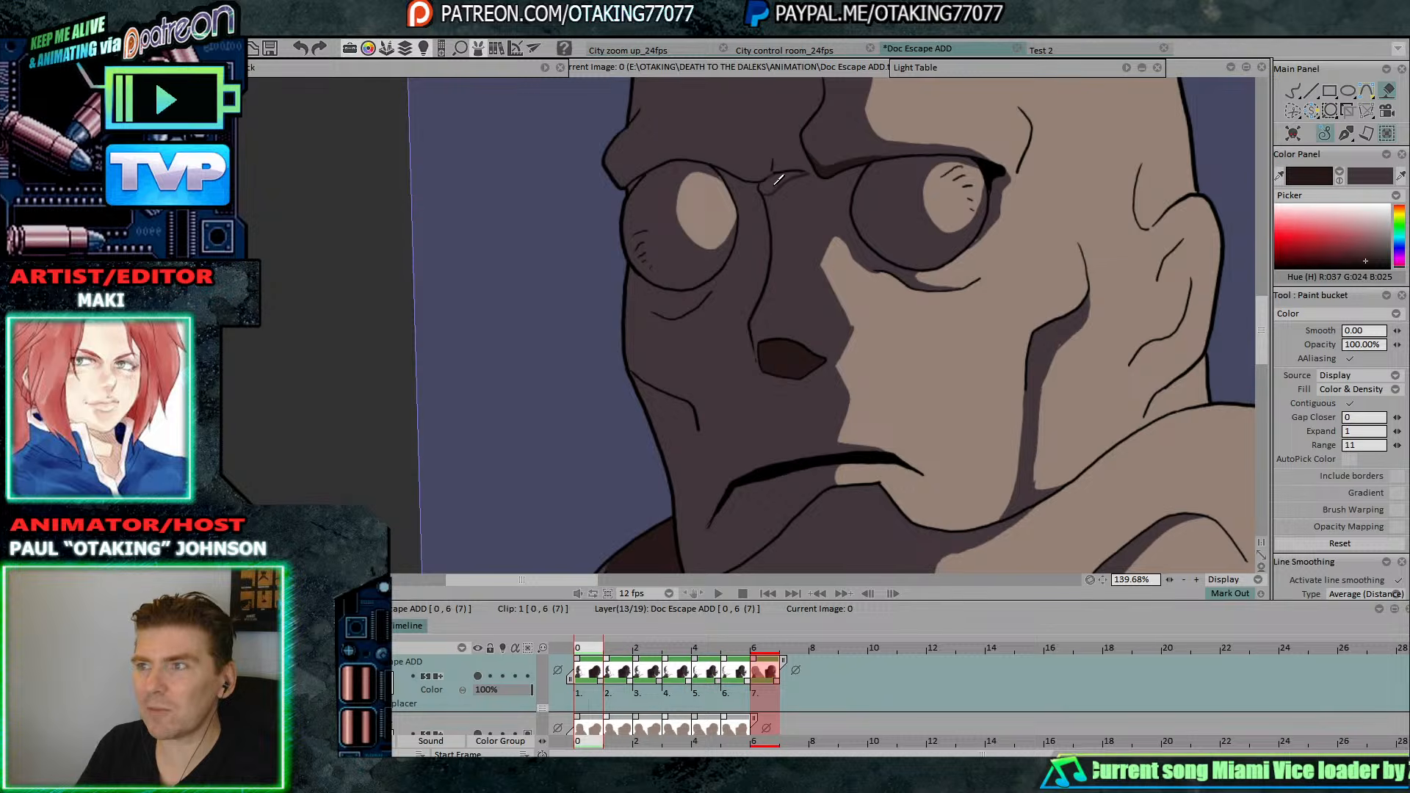
key(Right)
key(Right)
key(Right)
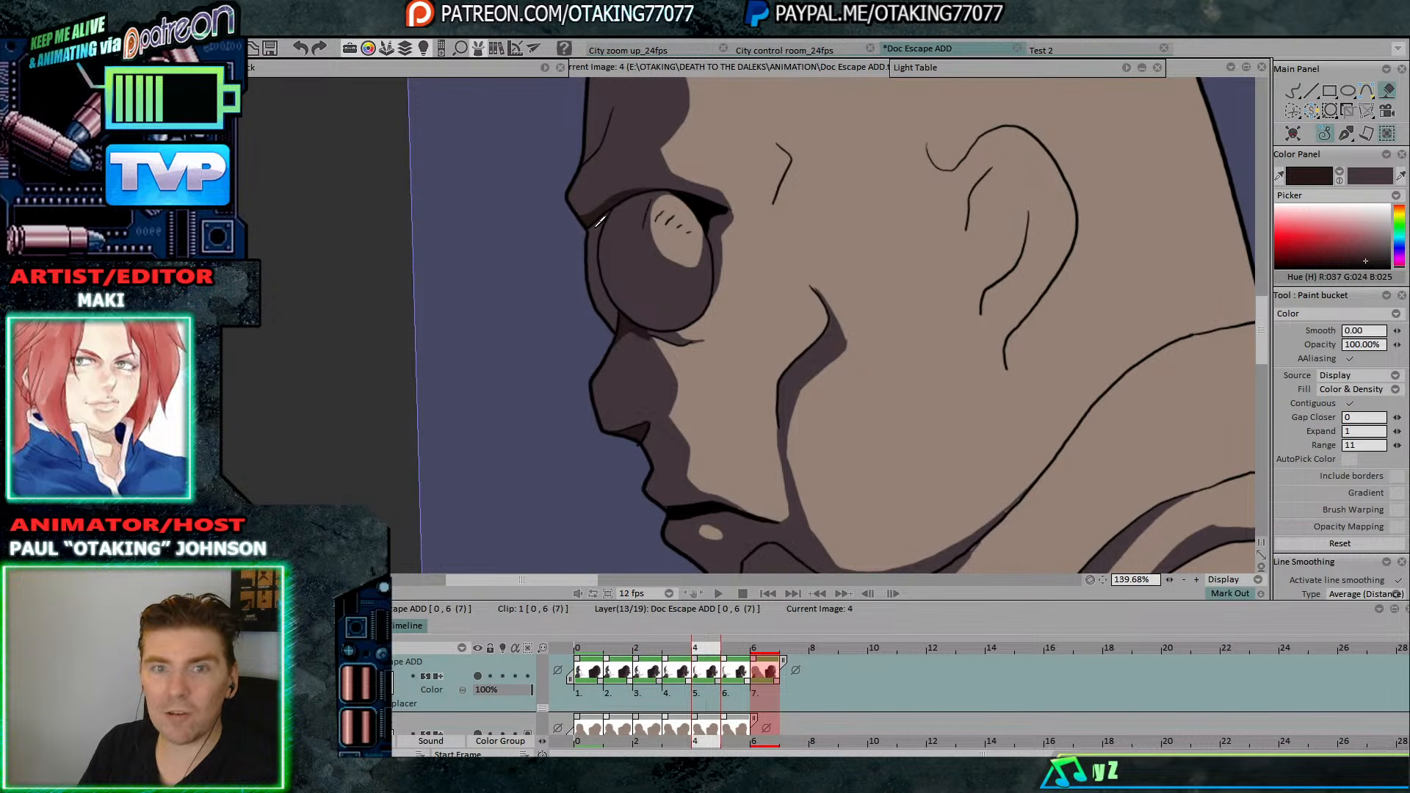
Outline and fill the matching dark brown sliver beneath the brow beside the eye on frame 4.
click(1294, 91)
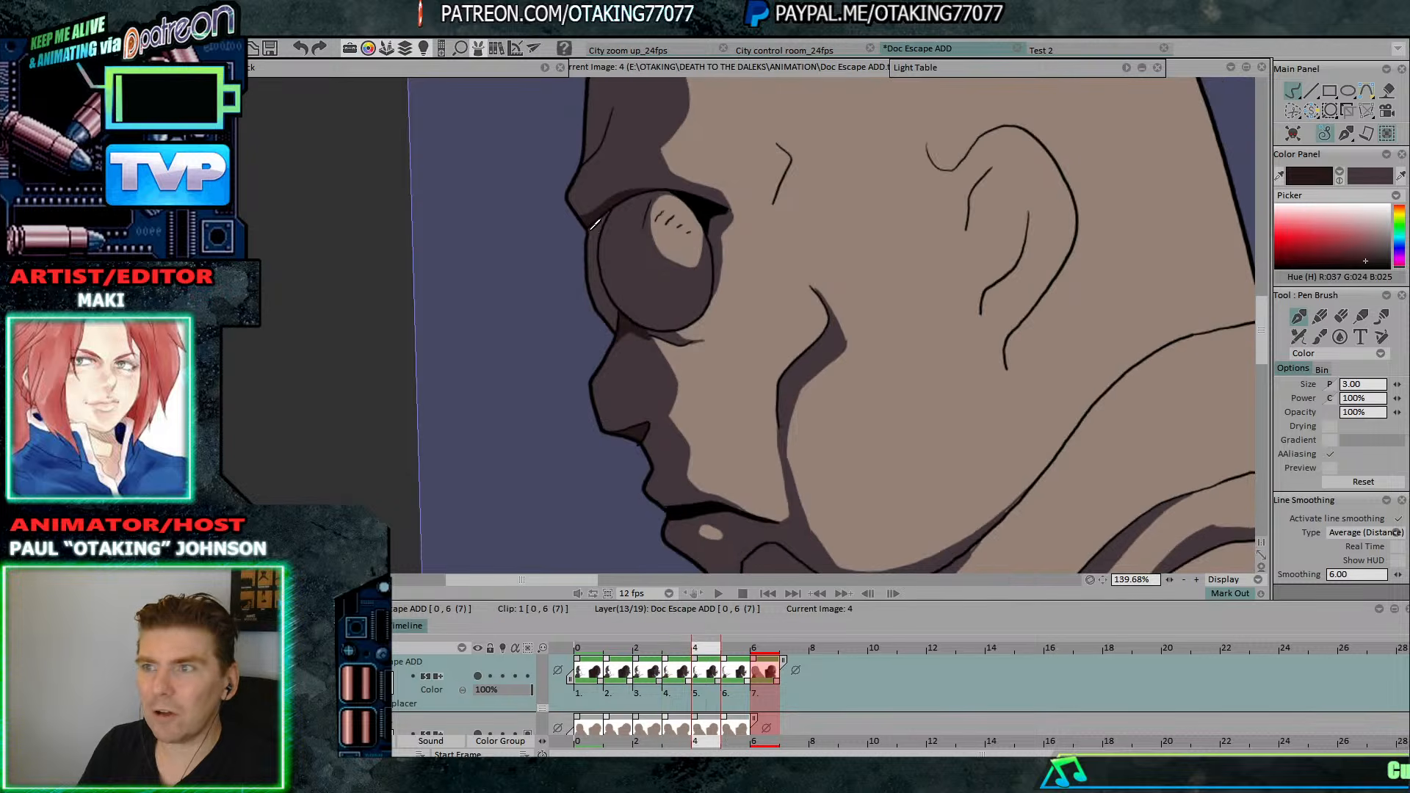
click(1387, 91)
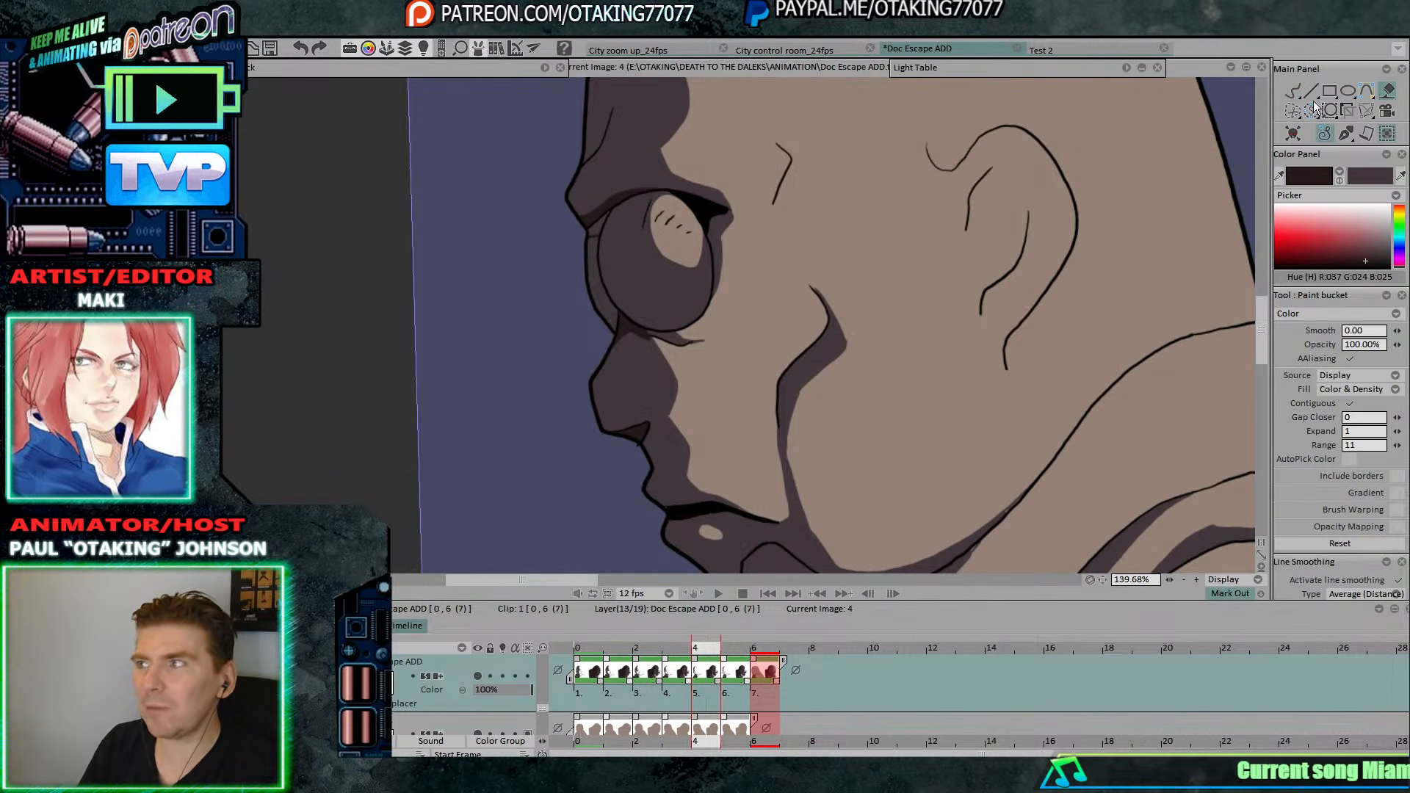
click(1310, 91)
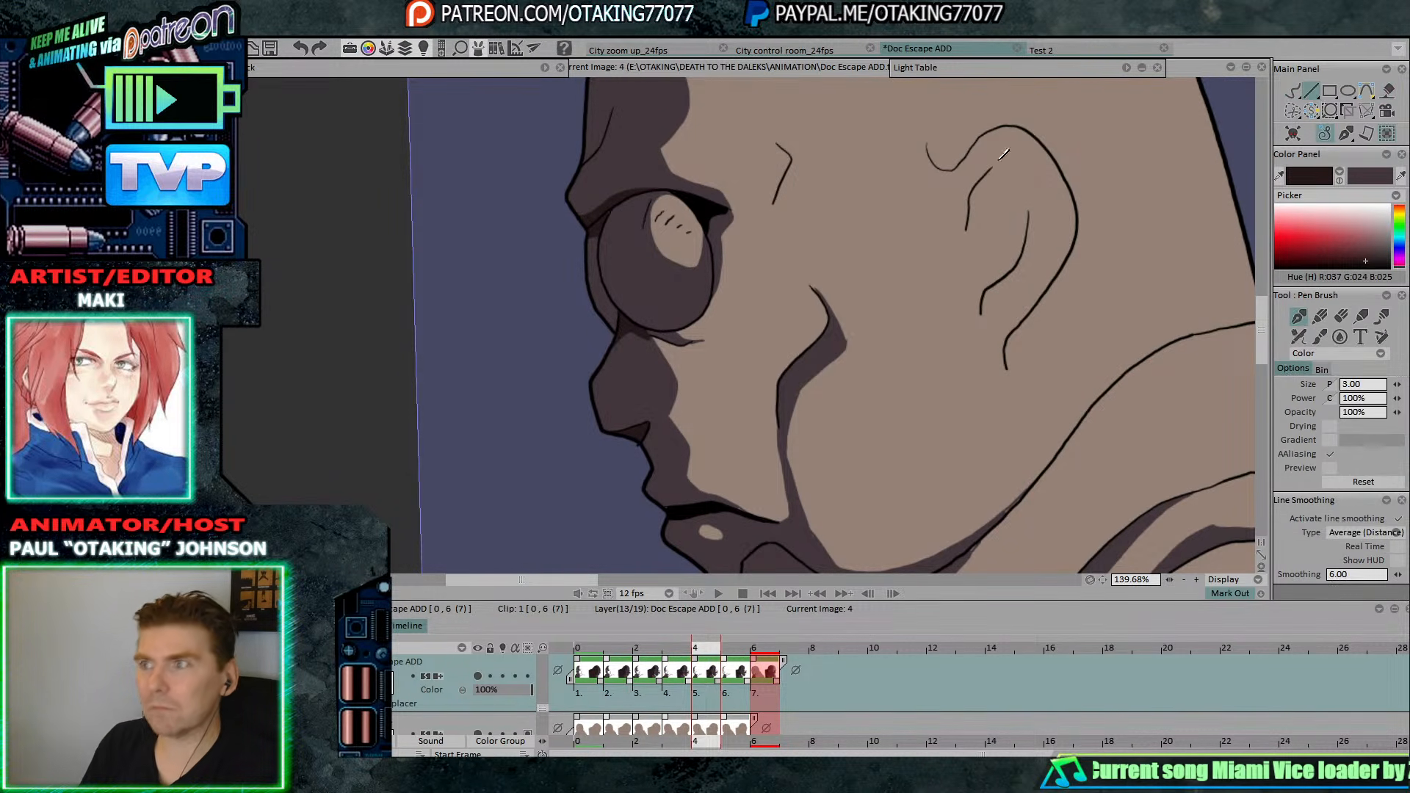
click(1293, 91)
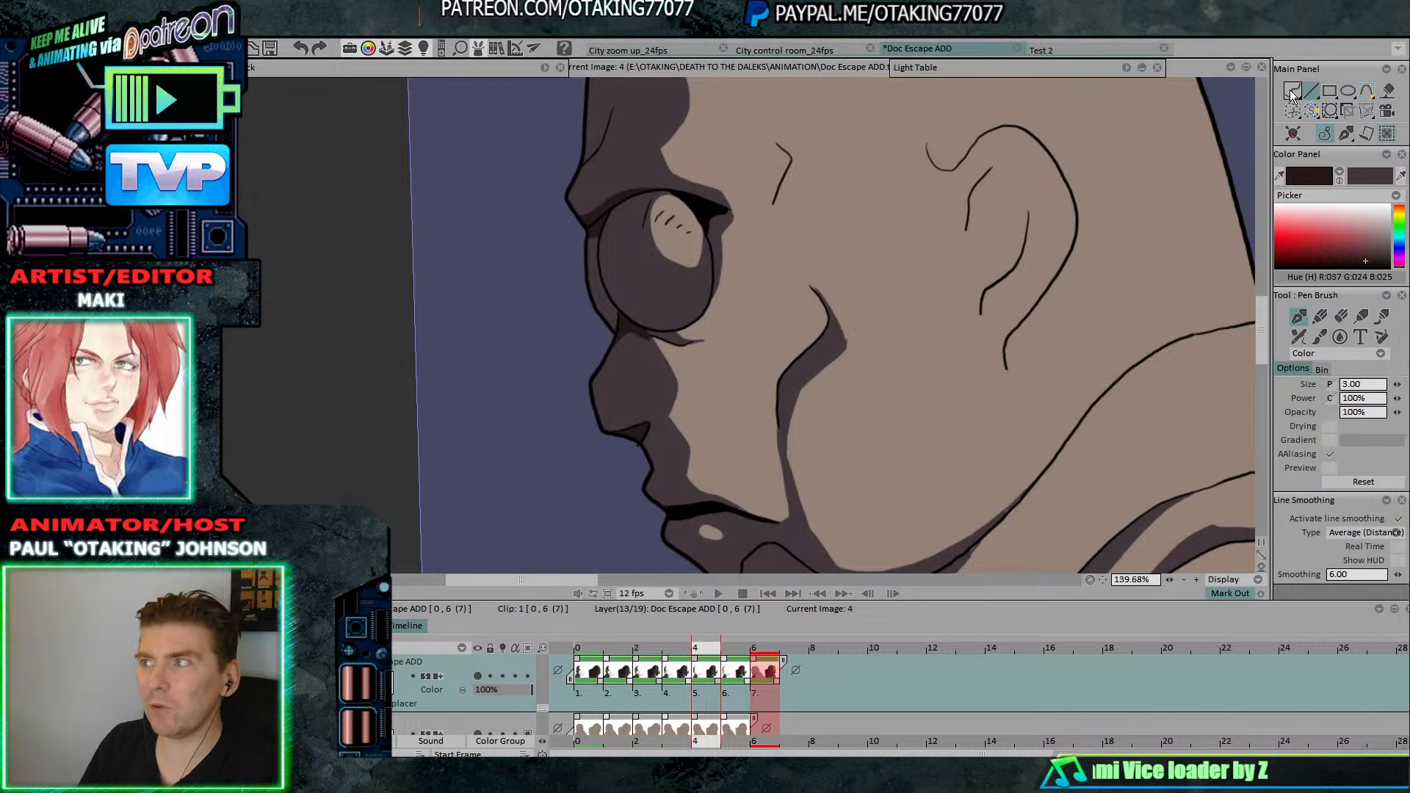
Step back and forth through frames 0 to 5 to compare the dark brow and nose-bridge shadows.
key(Right)
key(Left)
key(Left)
key(Left)
key(Left)
key(Left)
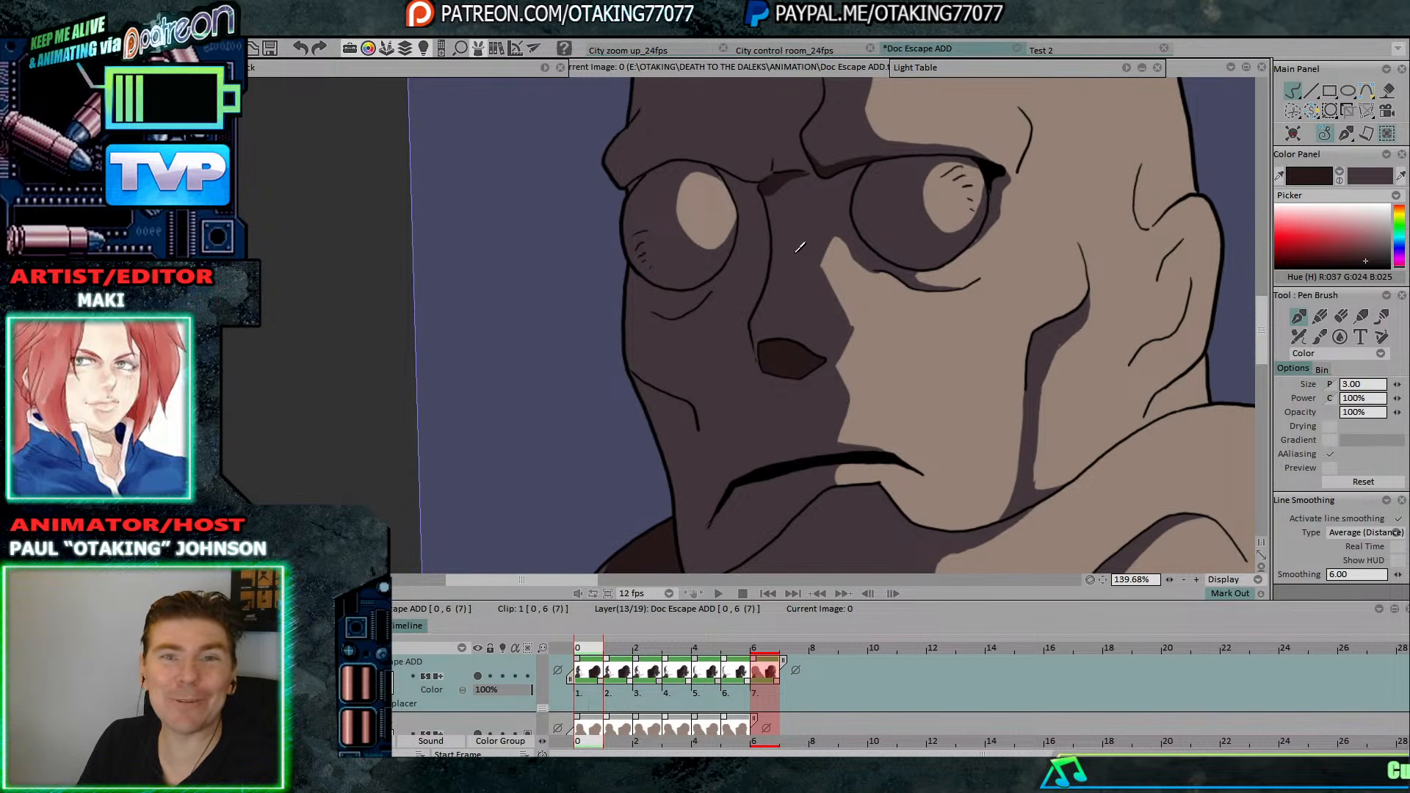
key(Right)
key(Left)
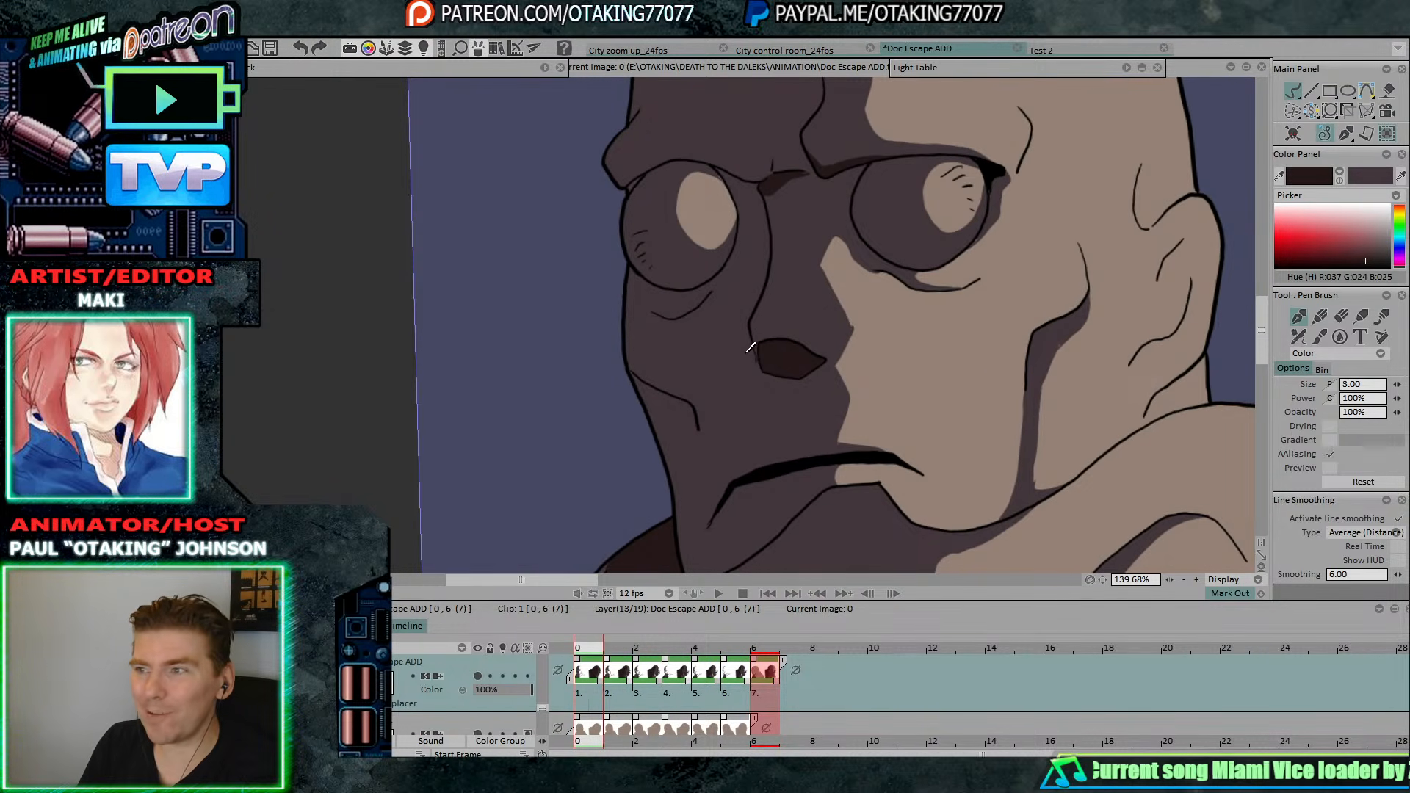
key(Right)
key(Right)
key(Right)
key(Right)
key(Right)
key(Left)
key(Left)
key(Left)
key(Left)
key(Left)
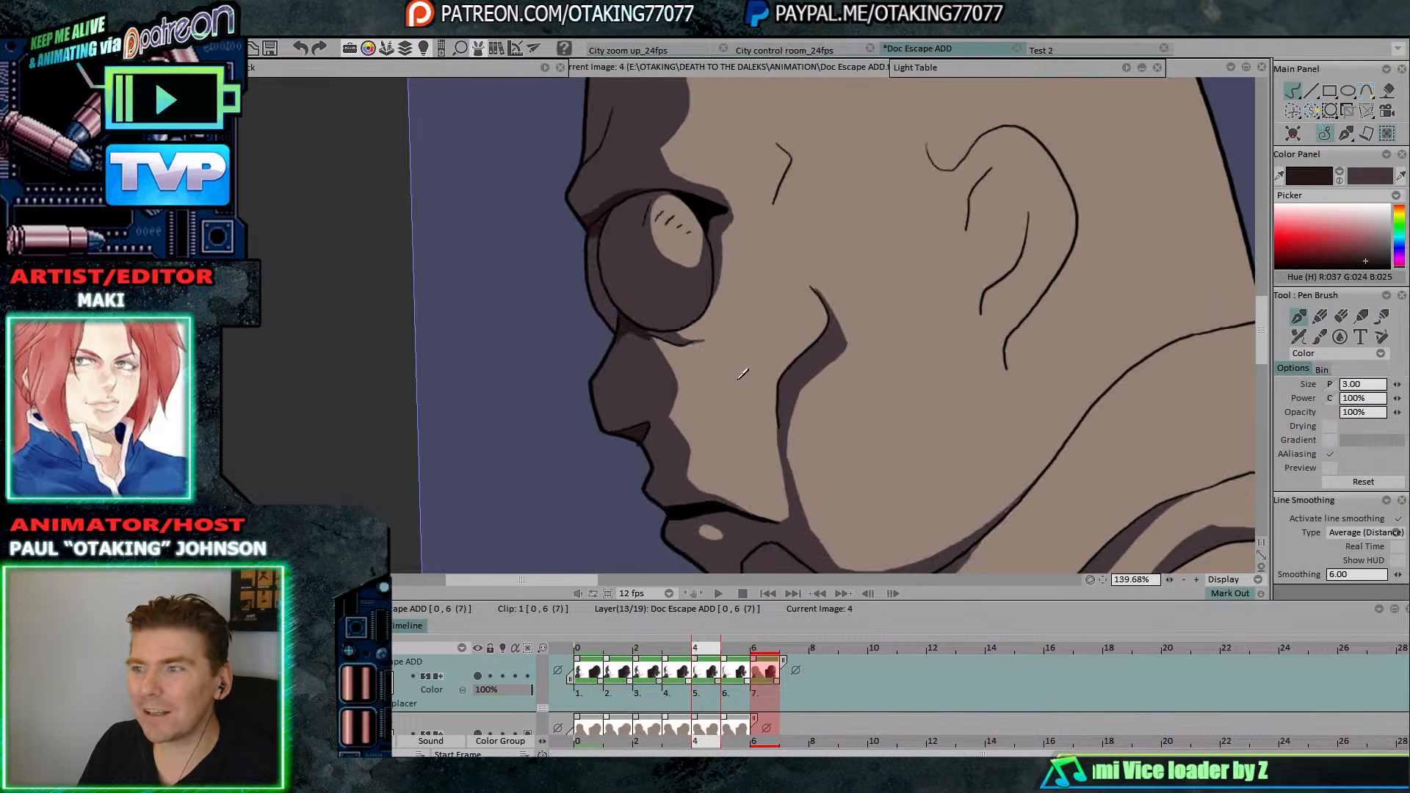
Check the whole face on frame 0 and save the Doc Escape ADD project.
drag(874, 415, 872, 312)
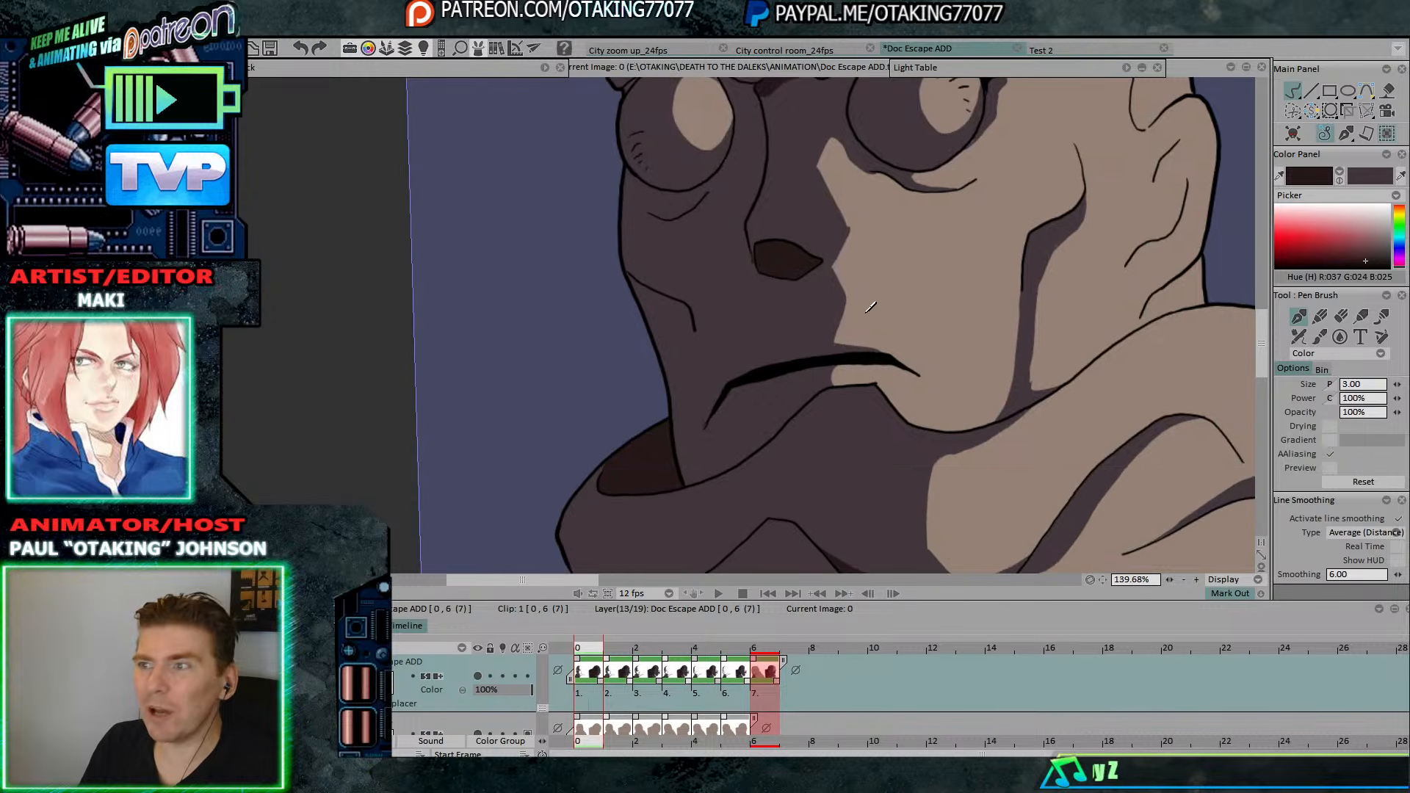
scroll(872, 312, down, 2)
drag(774, 232, 813, 259)
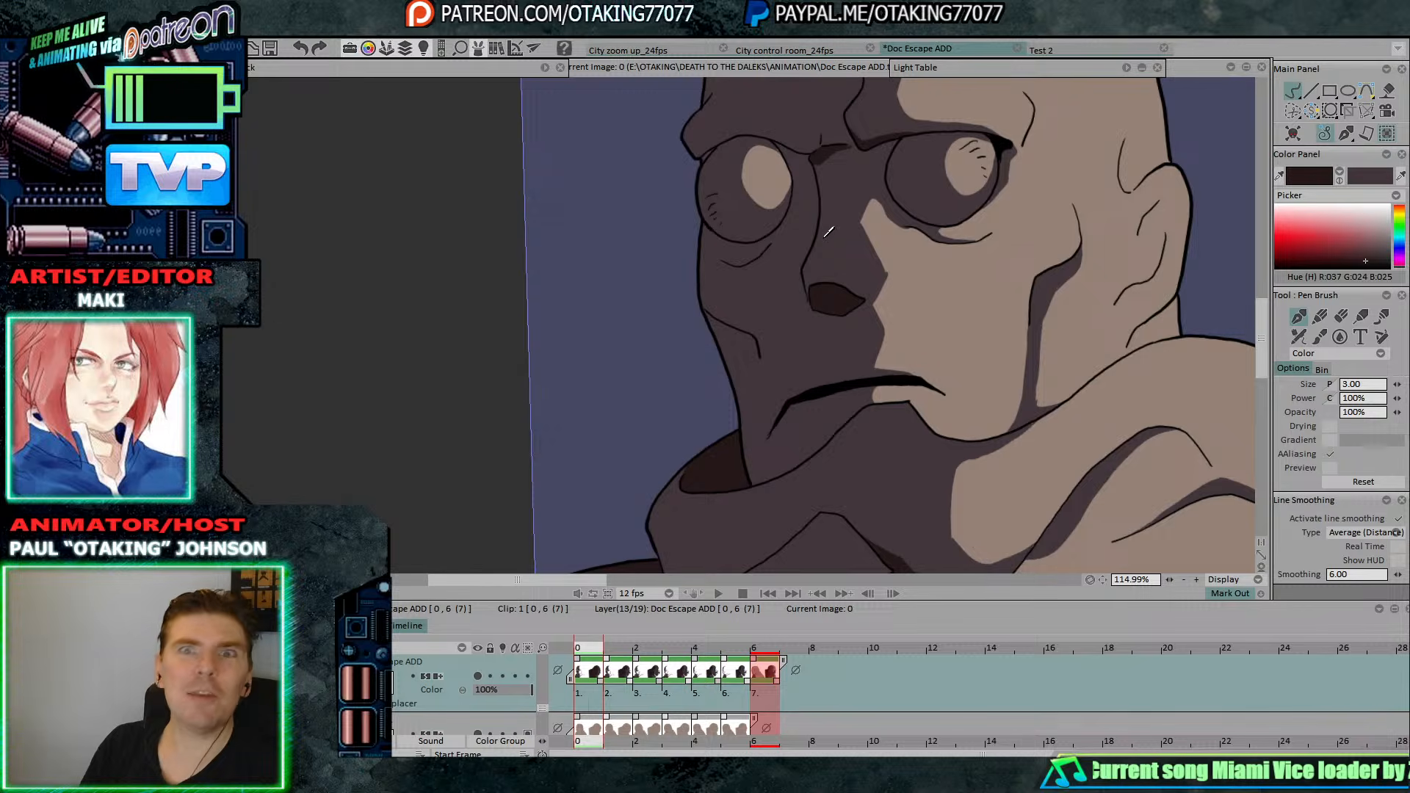
key(ctrl+s)
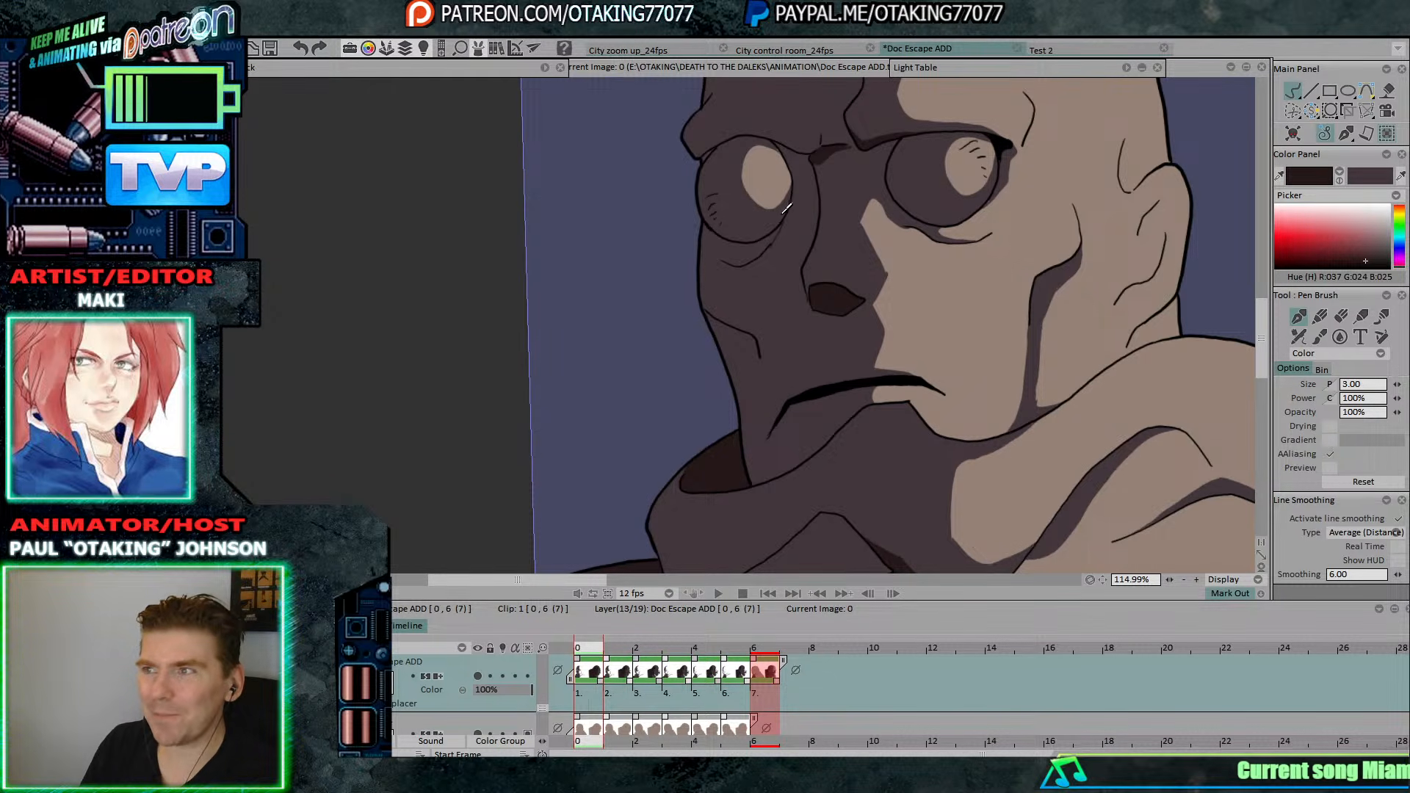
Extend the crease beneath the far eye up to the eye's edge as a shadow outline on frames 0, 1 and 2.
scroll(788, 212, up, 5)
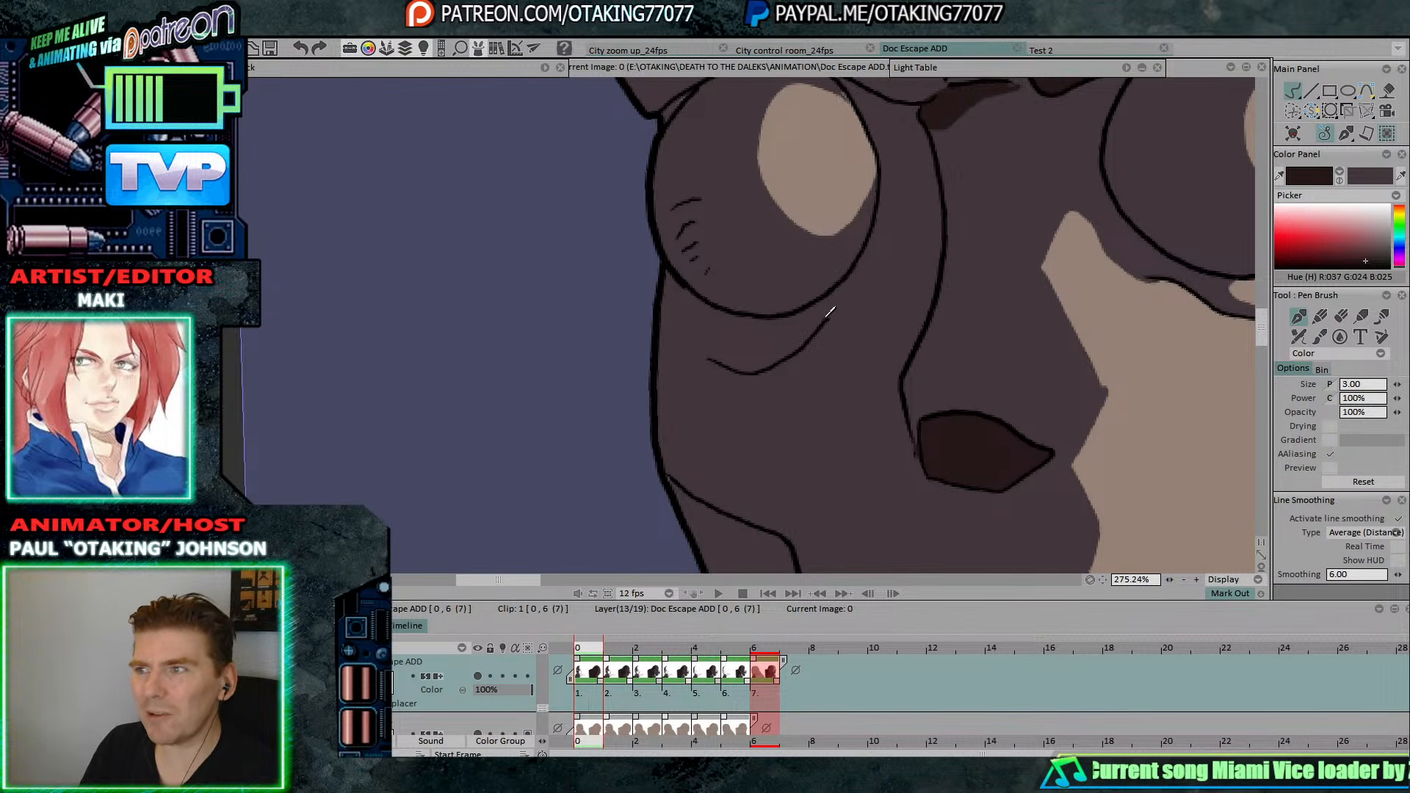
drag(828, 313, 853, 275)
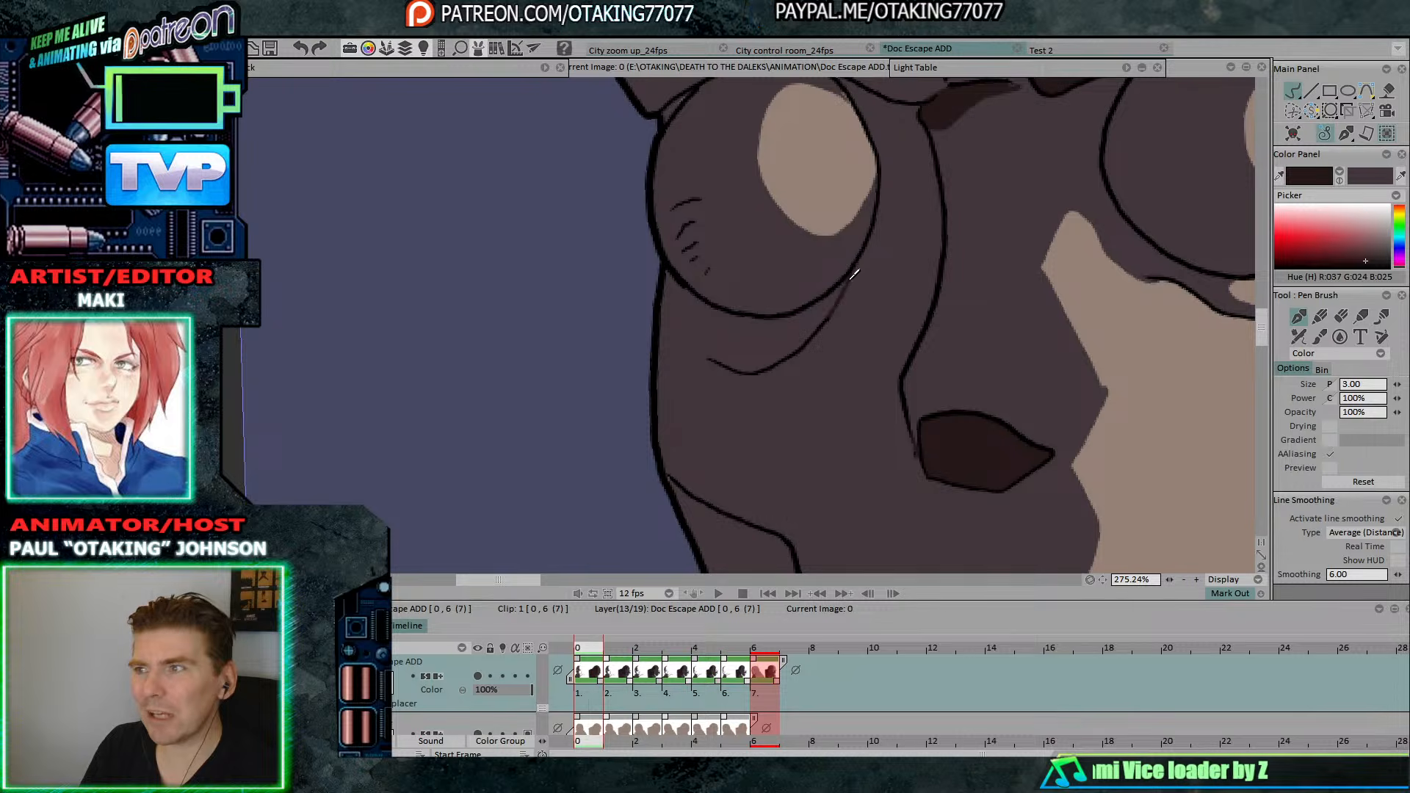
key(Right)
key(Left)
key(Right)
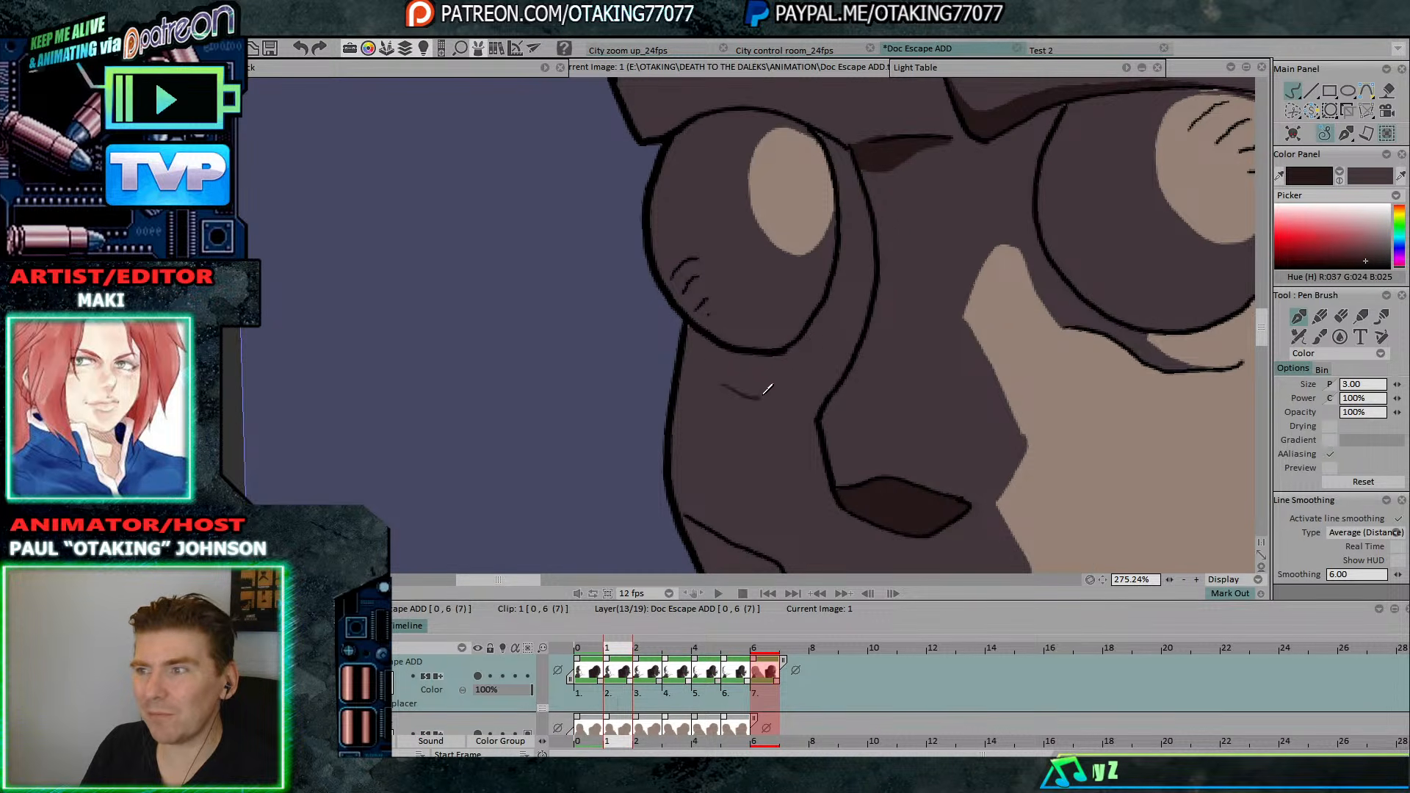
key(Right)
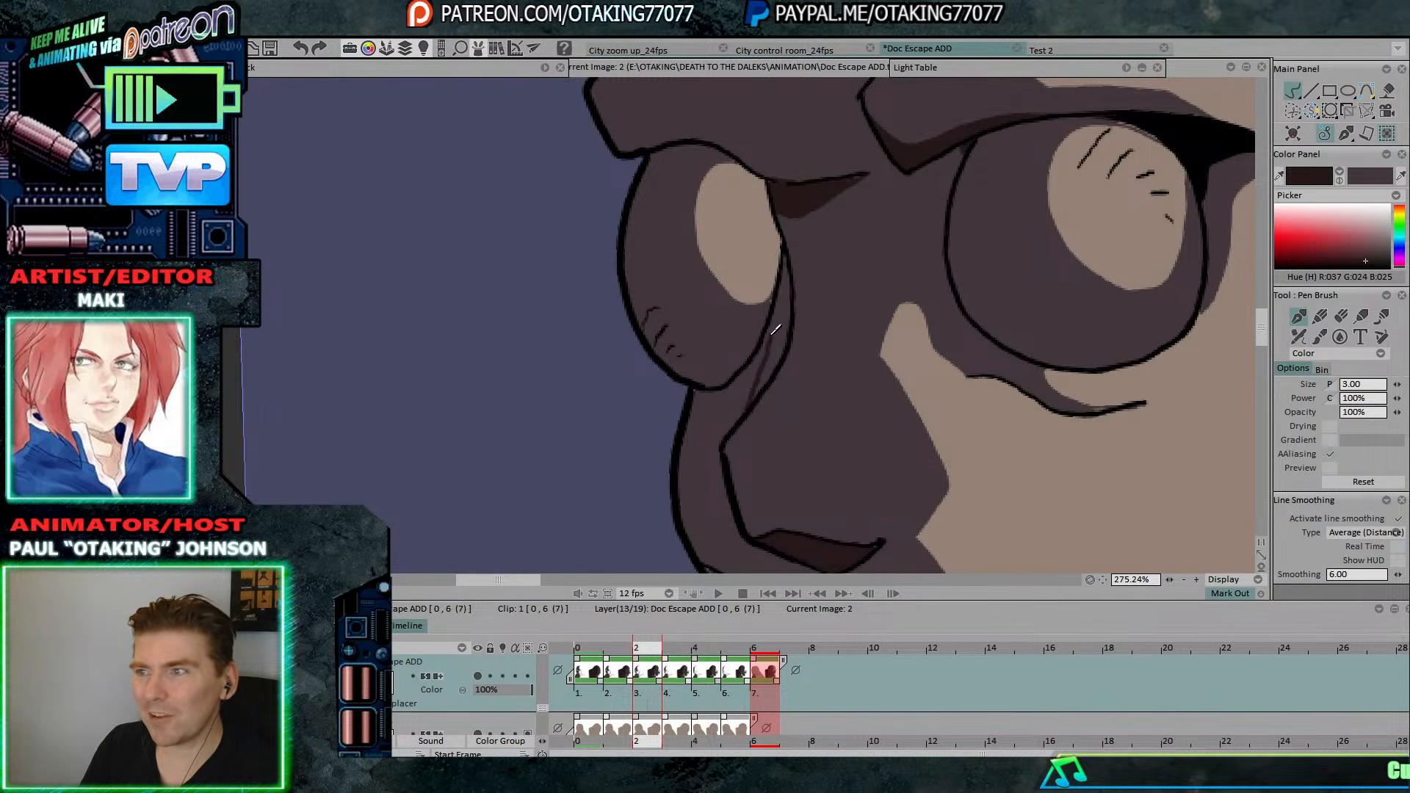
key(Left)
key(Left)
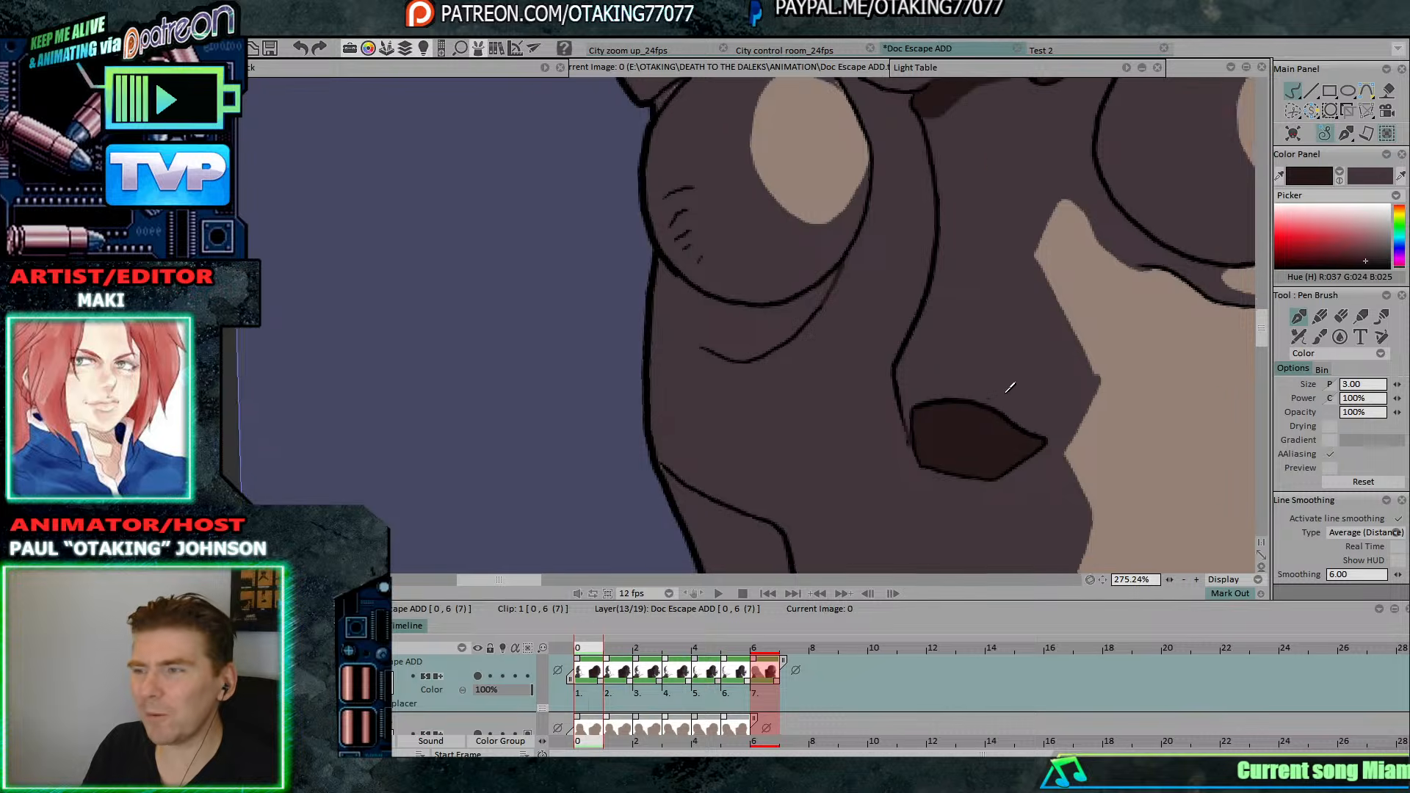
Outline the far cheek's shadow from the under-eye crease down to the cheek line on frames 0 to 2.
scroll(887, 273, down, 2)
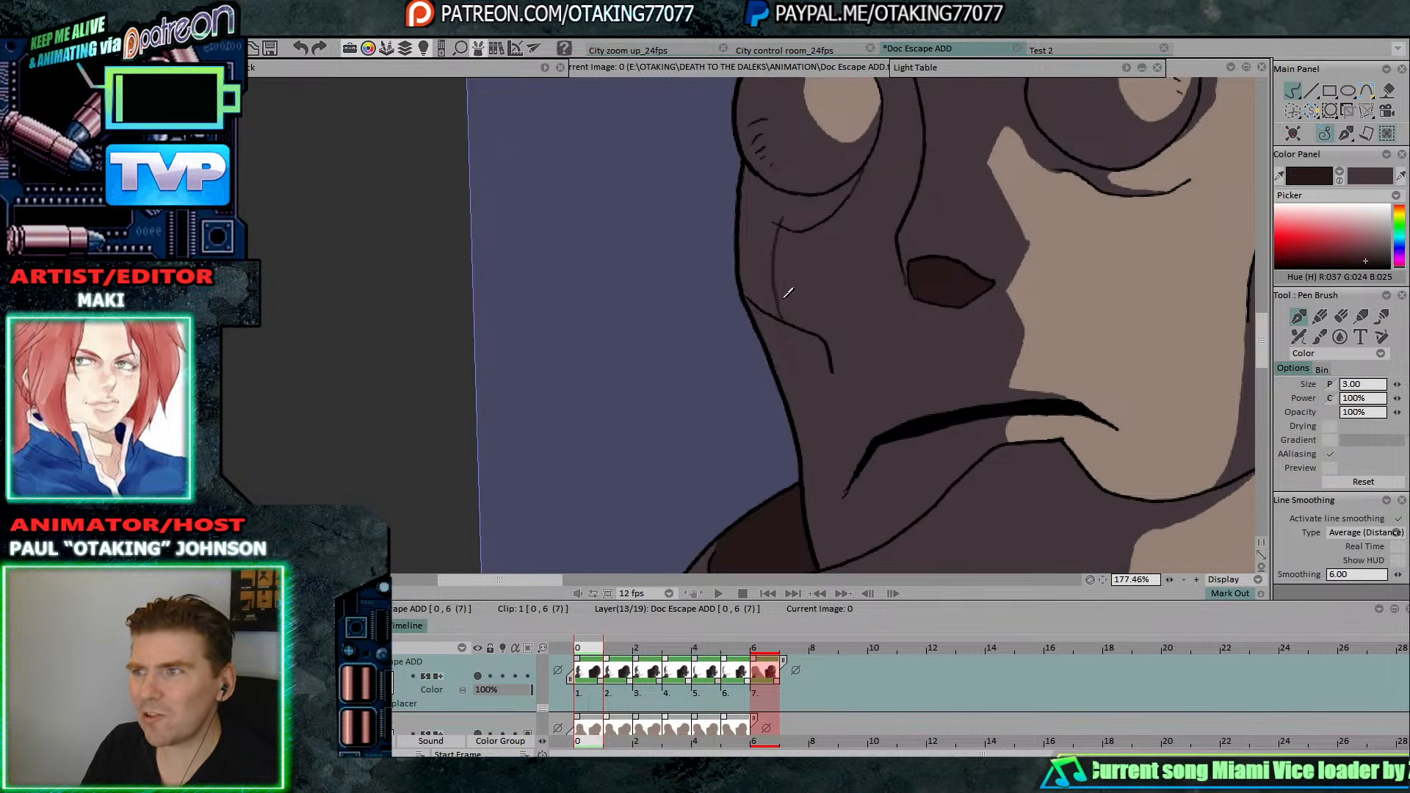
key(Right)
key(Right)
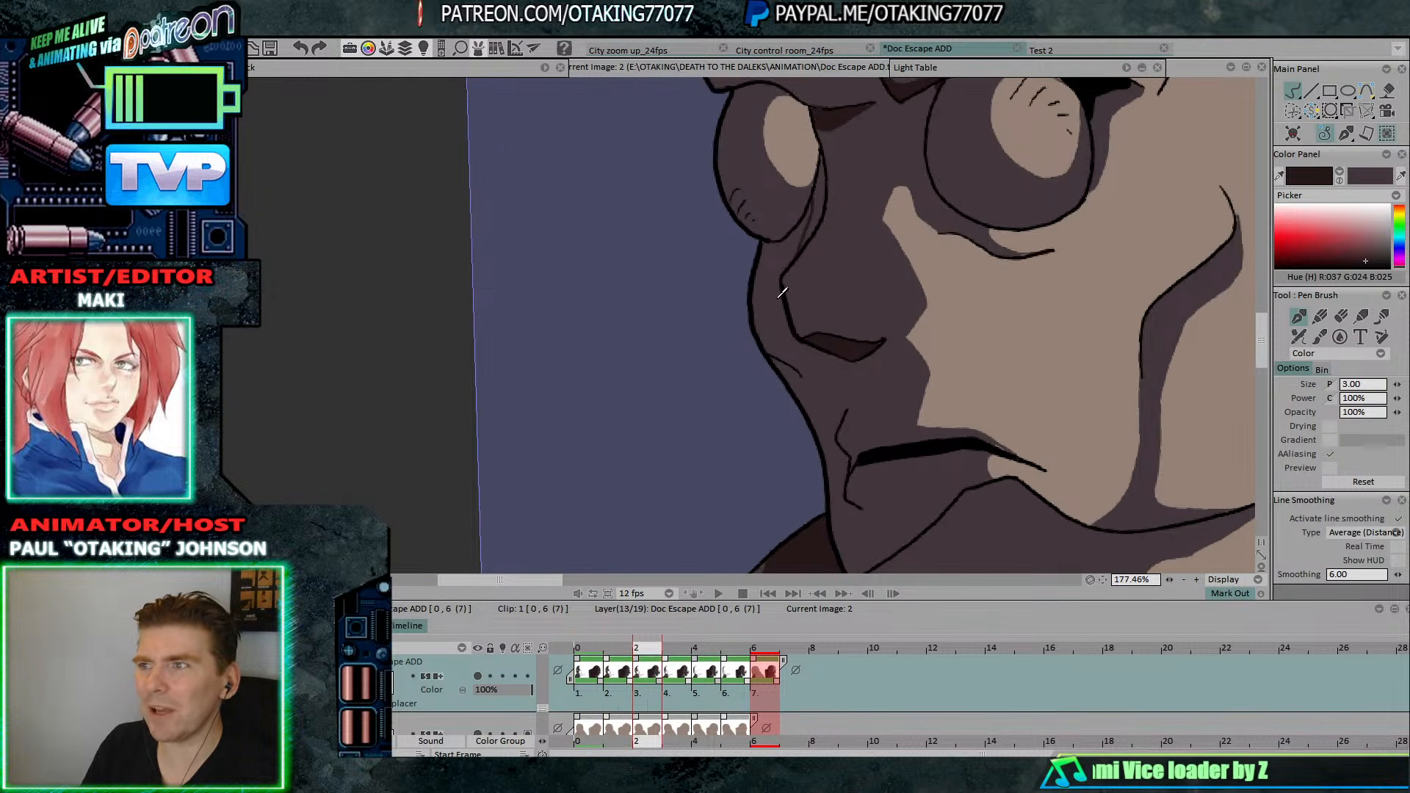
key(Left)
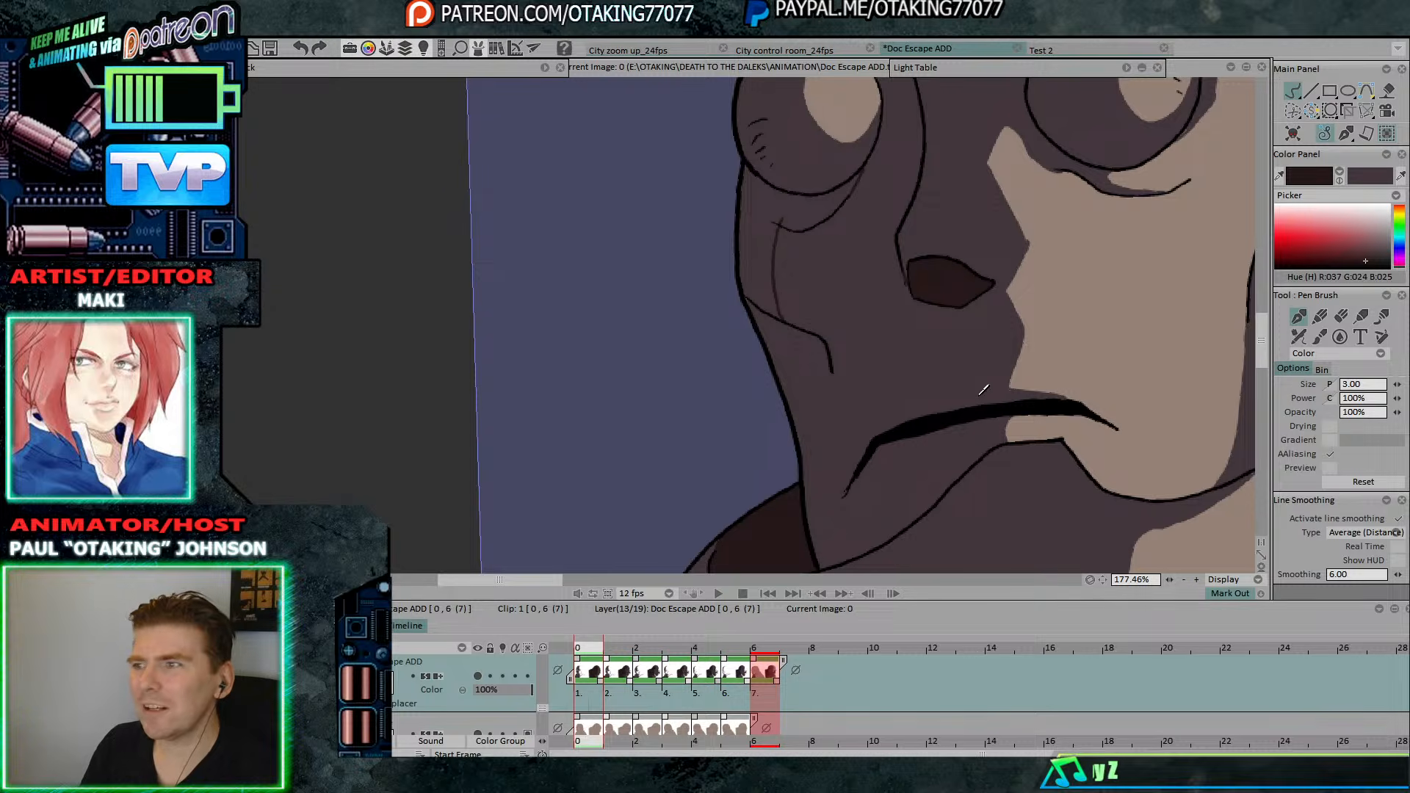
Continue the far-side shadow outline down to the mouth on frames 0 to 2 and draw its counterpart below the nose on frame 3.
key(Left)
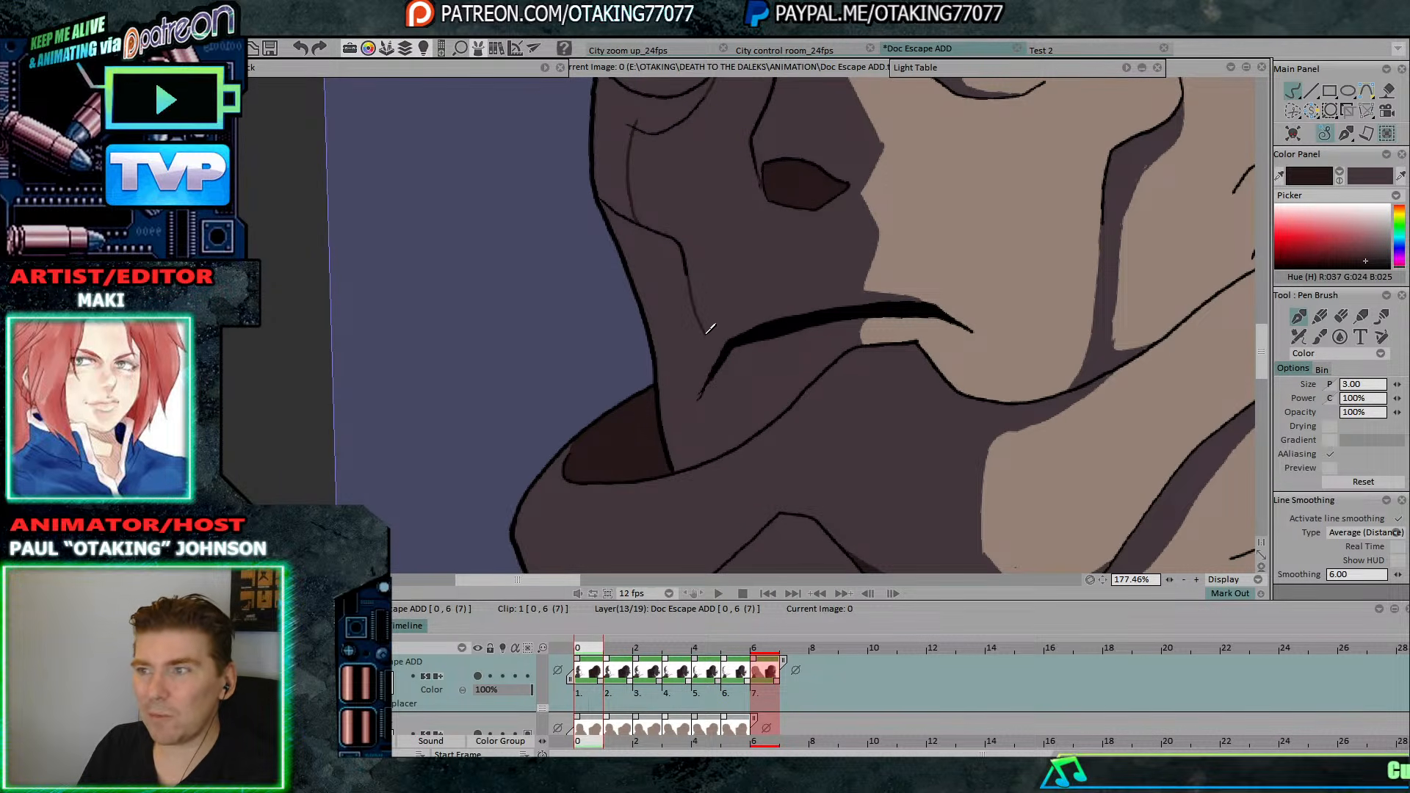
key(Right)
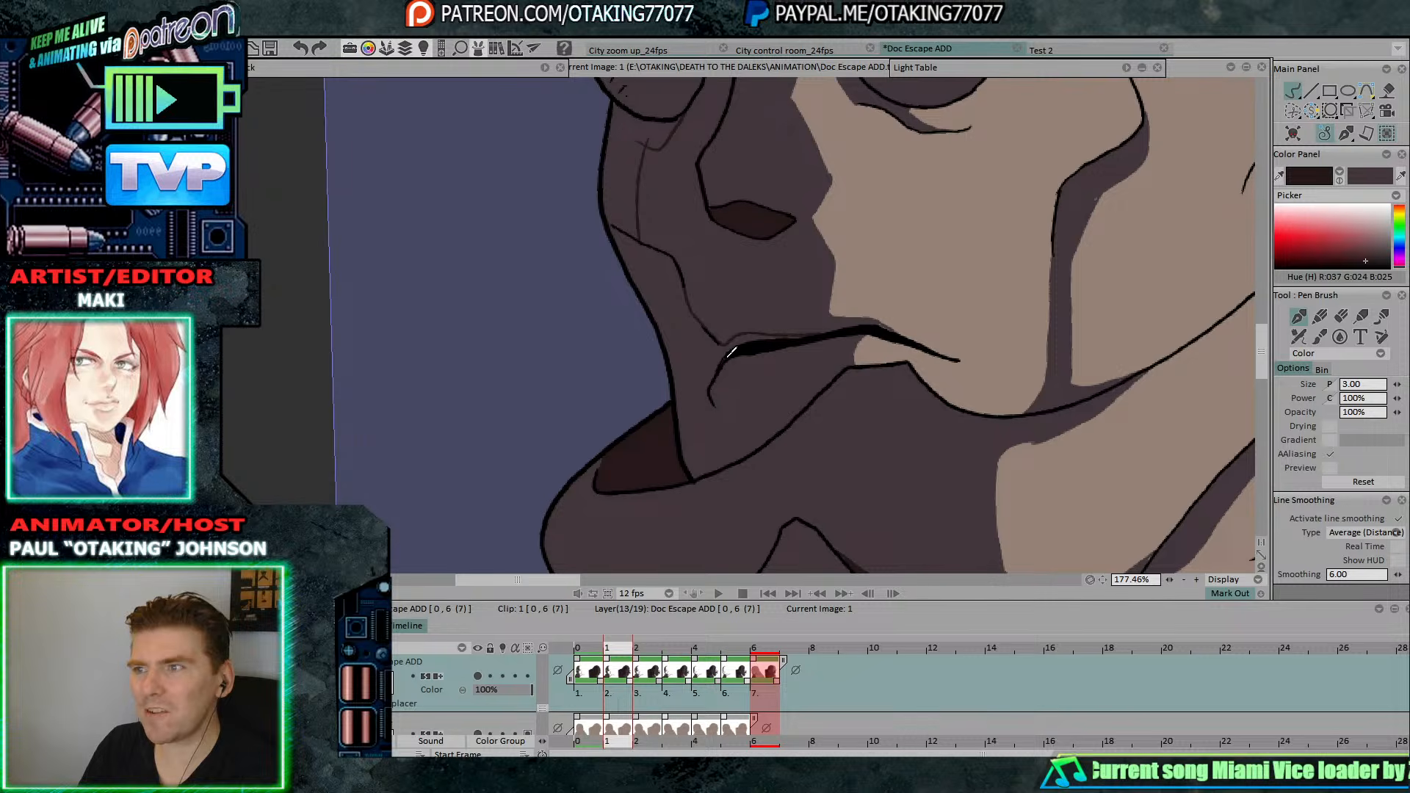
key(Right)
key(Left)
key(Right)
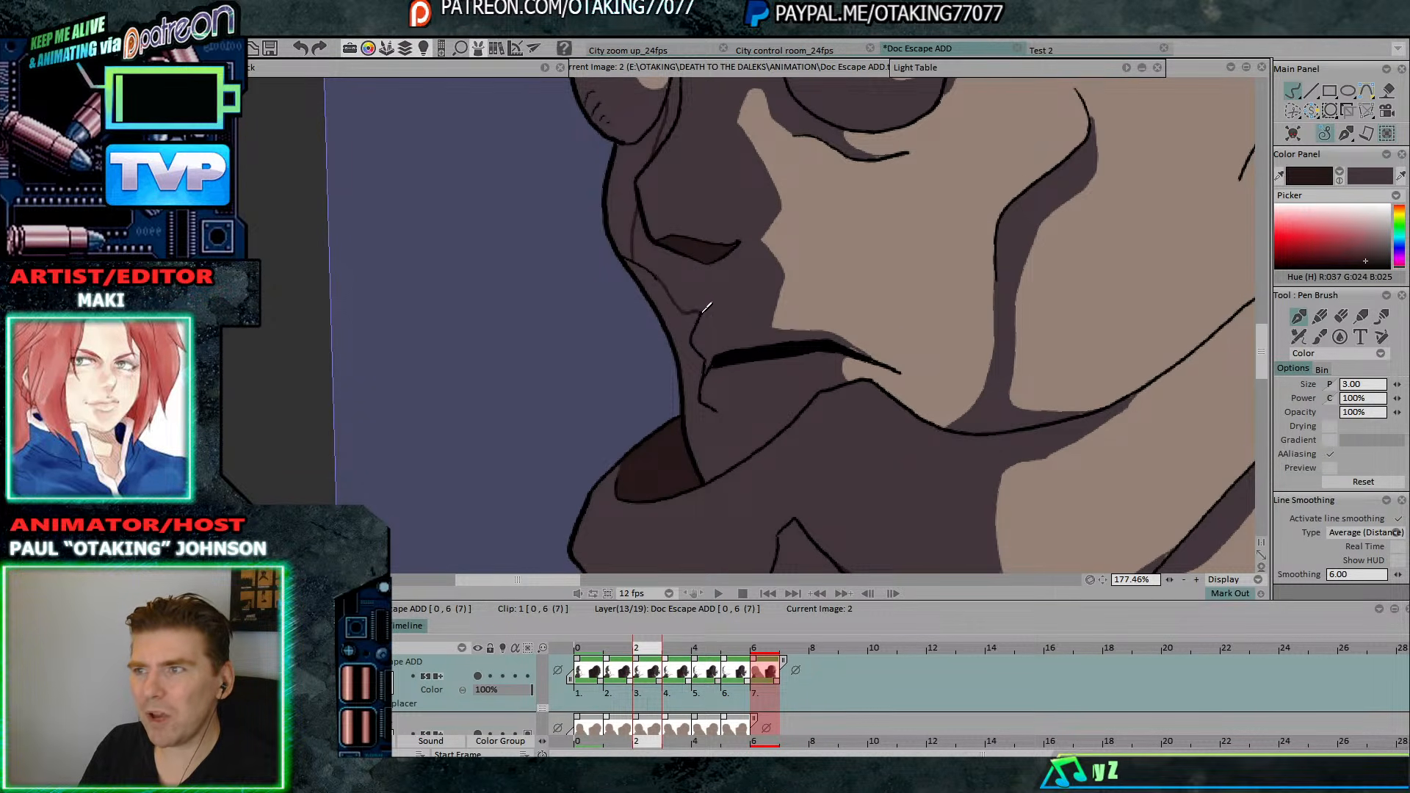
key(Right)
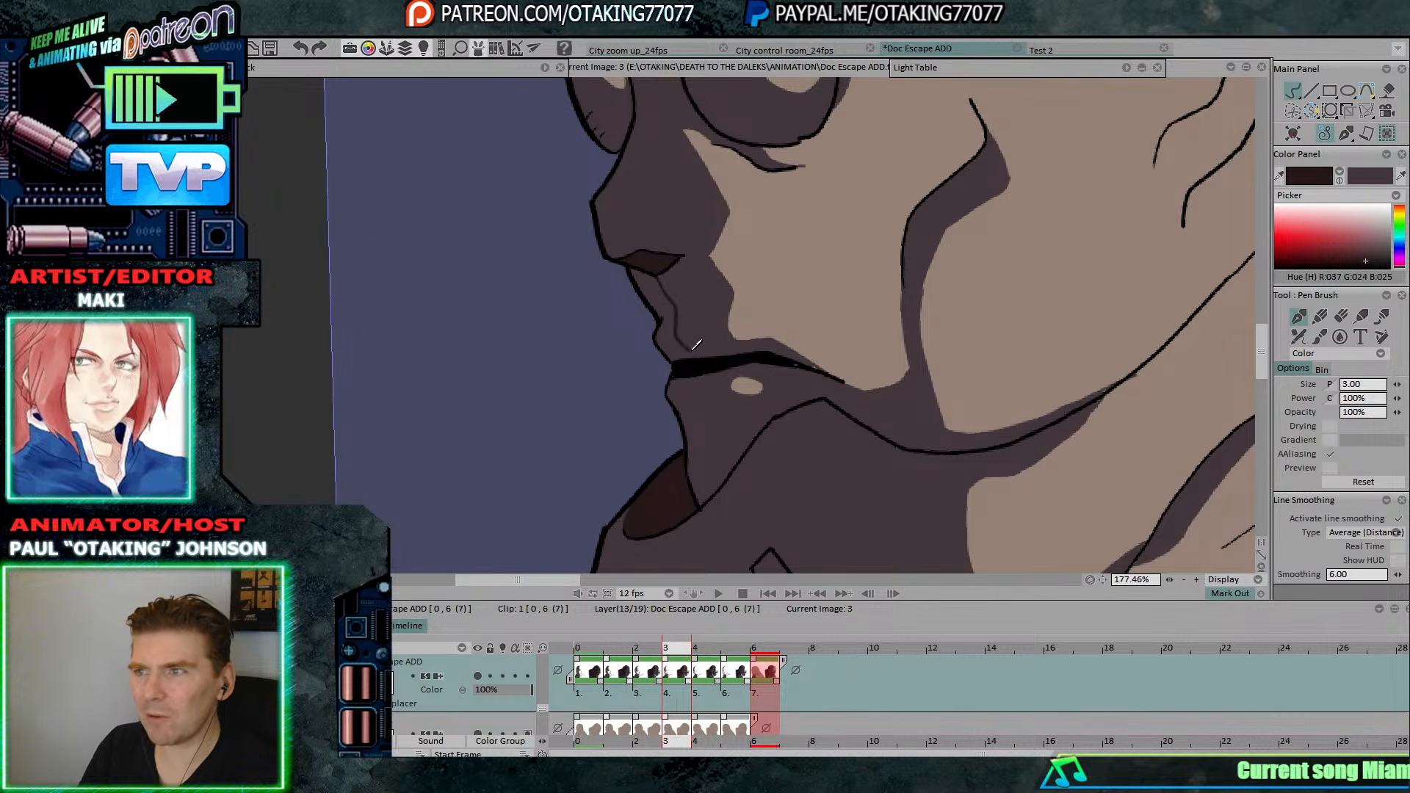
Outline the narrow shadow from the nostril down the upper lip on frame 4 and fill it with the dark brown.
key(Right)
key(Right)
key(Right)
key(Left)
key(Left)
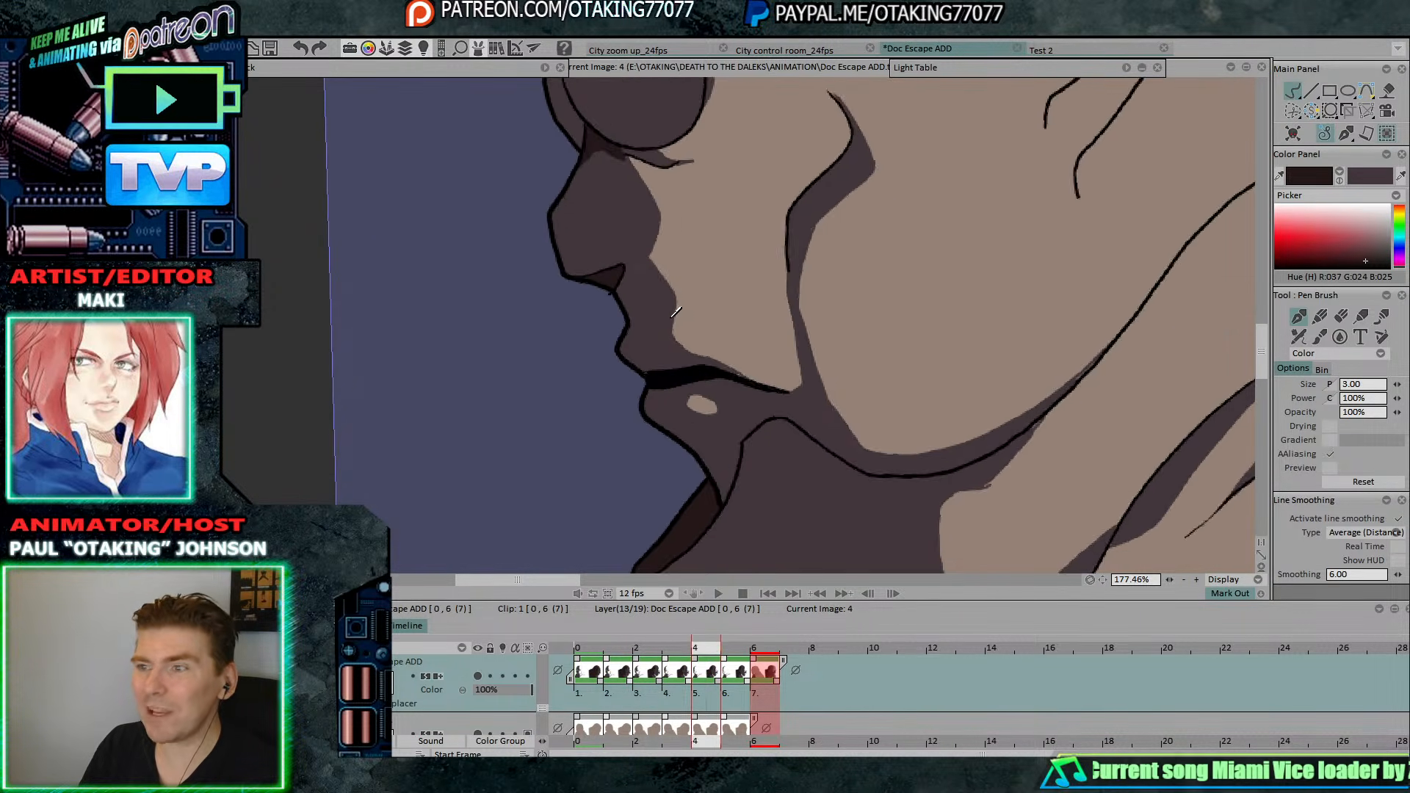
key(Right)
key(Left)
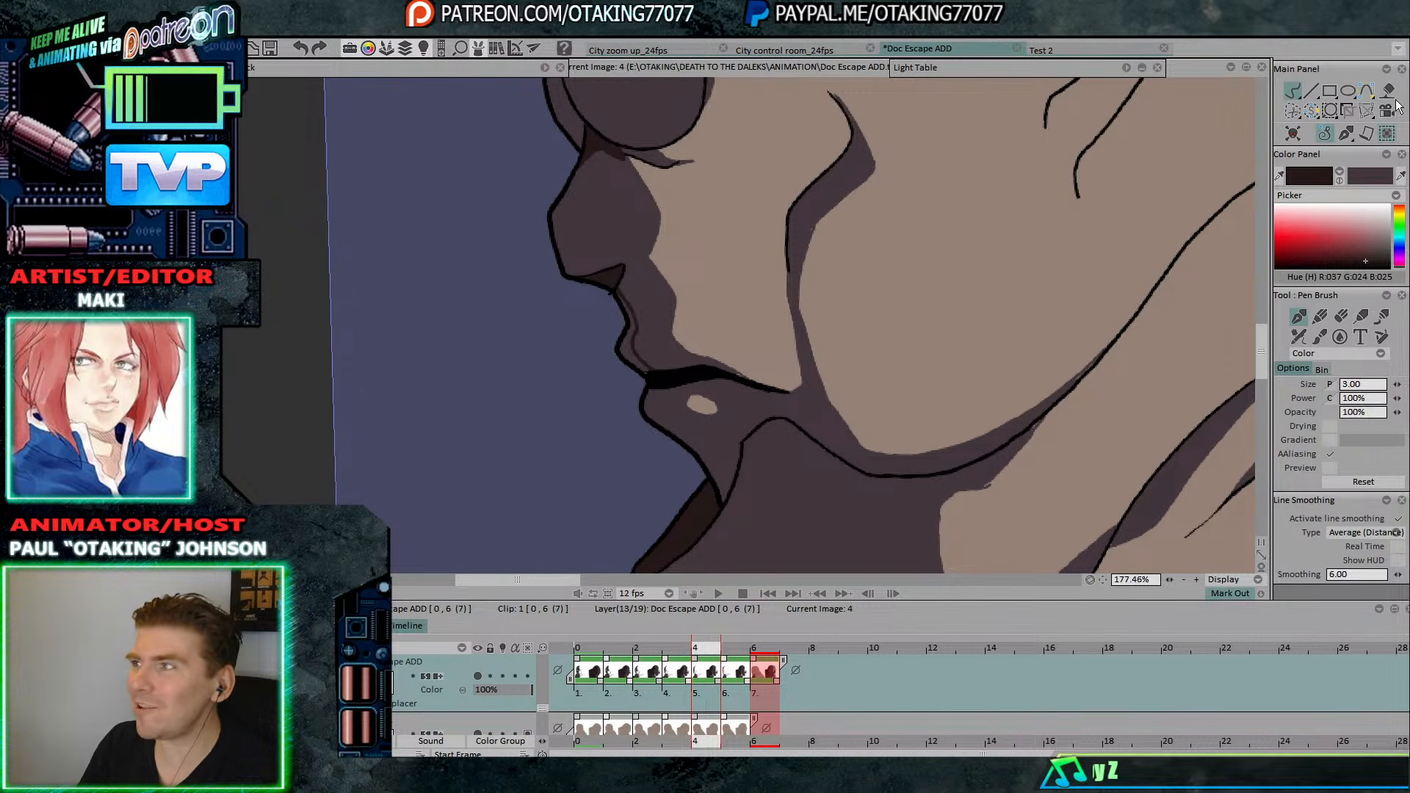
click(1291, 111)
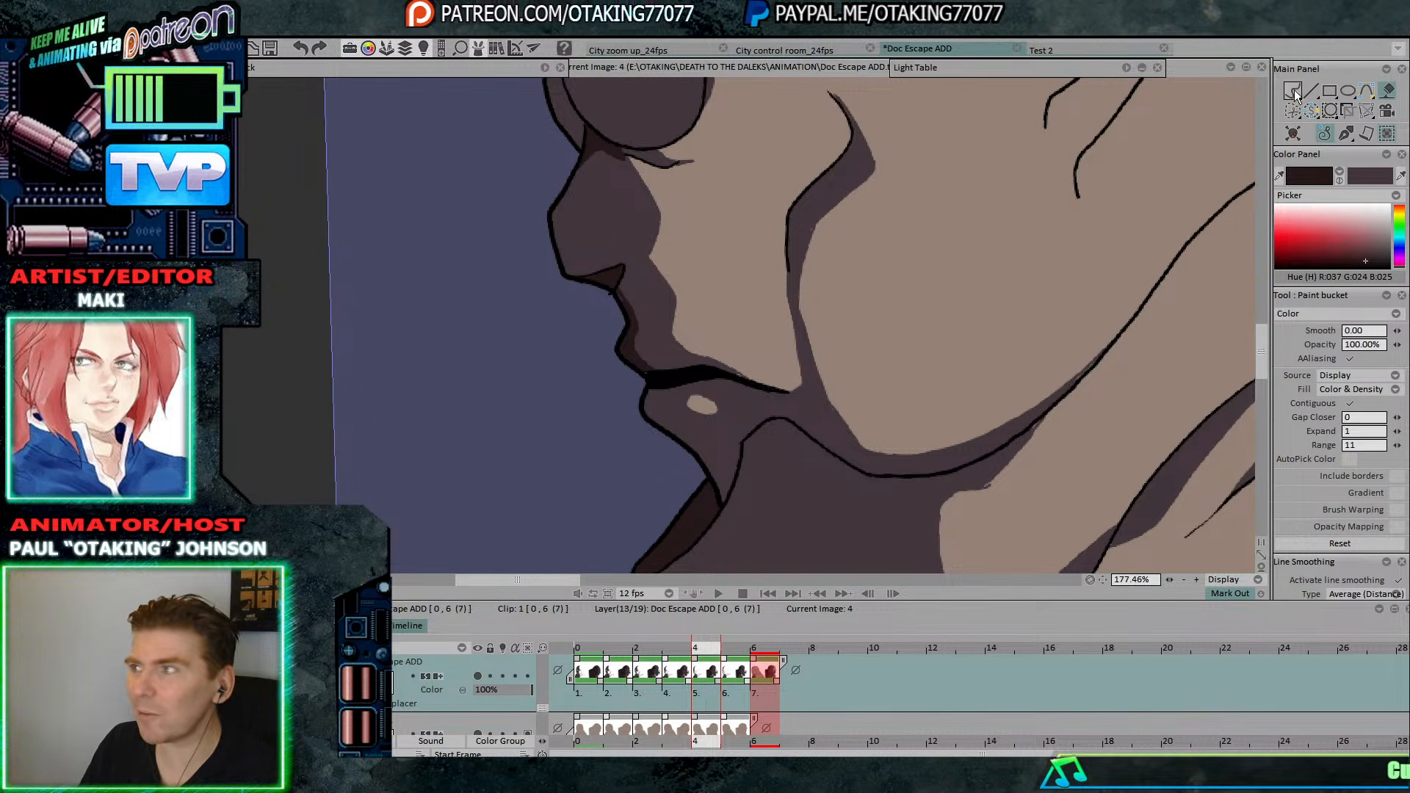
key(b)
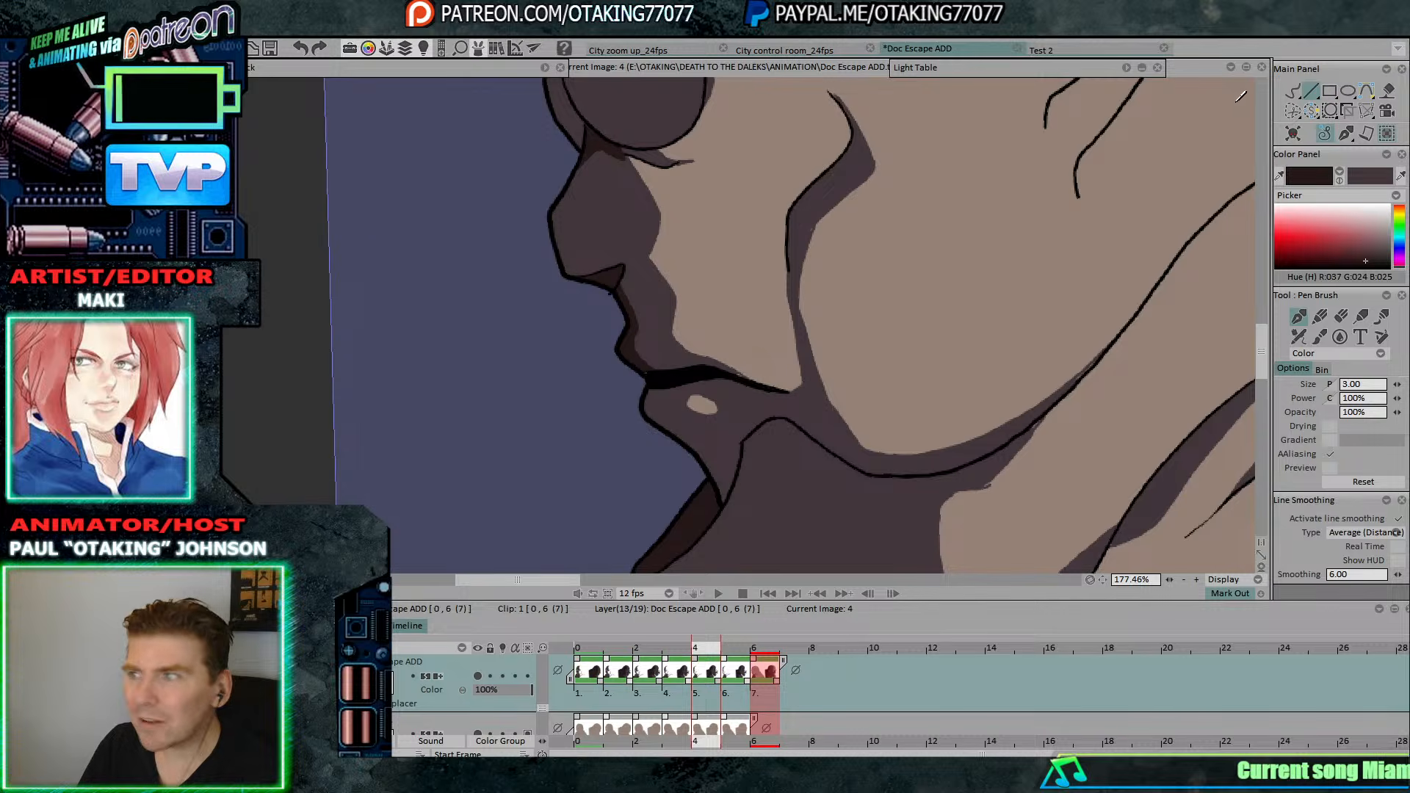
Outline a curved shadow beneath the lower lip on frame 0 with the Pen Brush.
click(1293, 91)
key(Right)
key(Right)
key(Right)
key(Left)
key(Left)
key(Left)
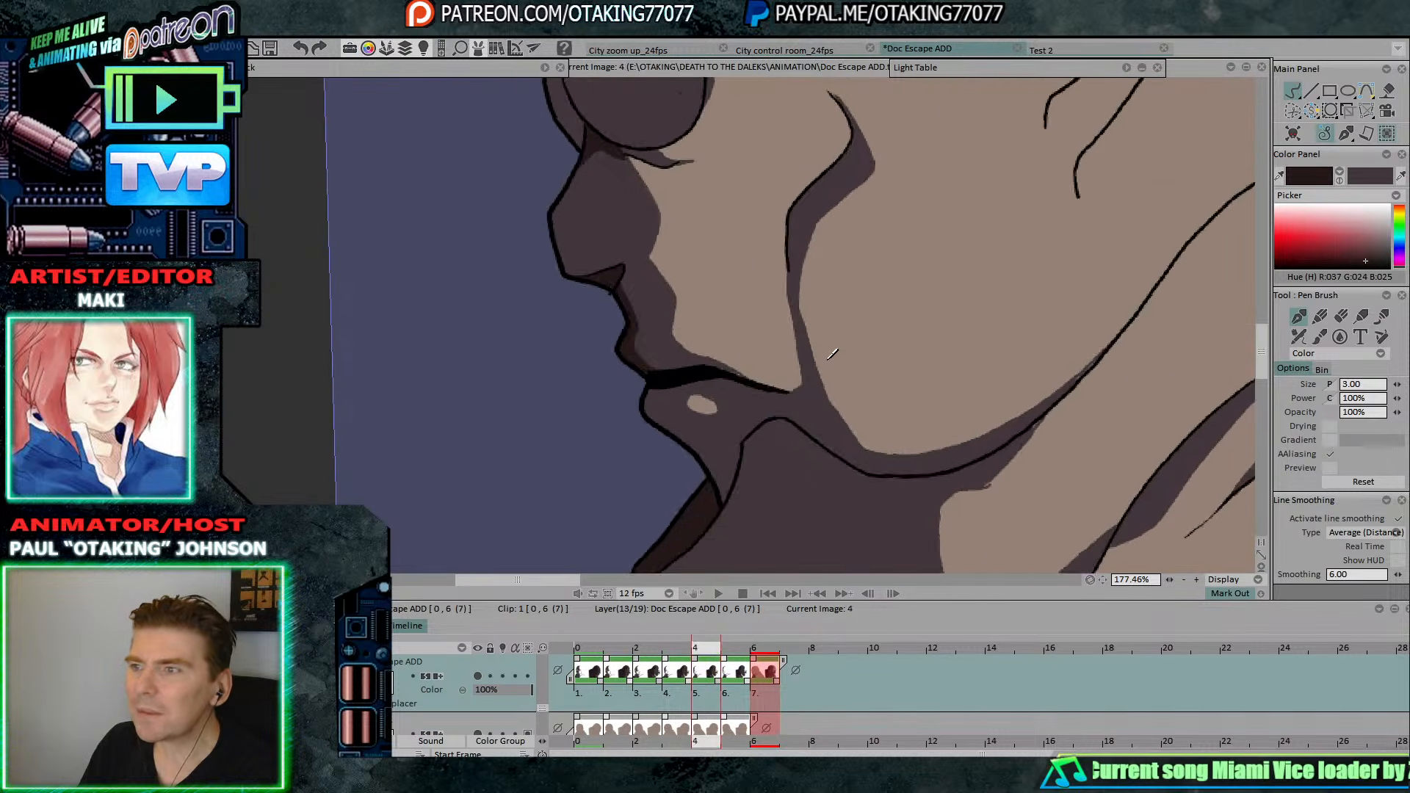
key(Left)
key(Left)
key(Left)
key(Left)
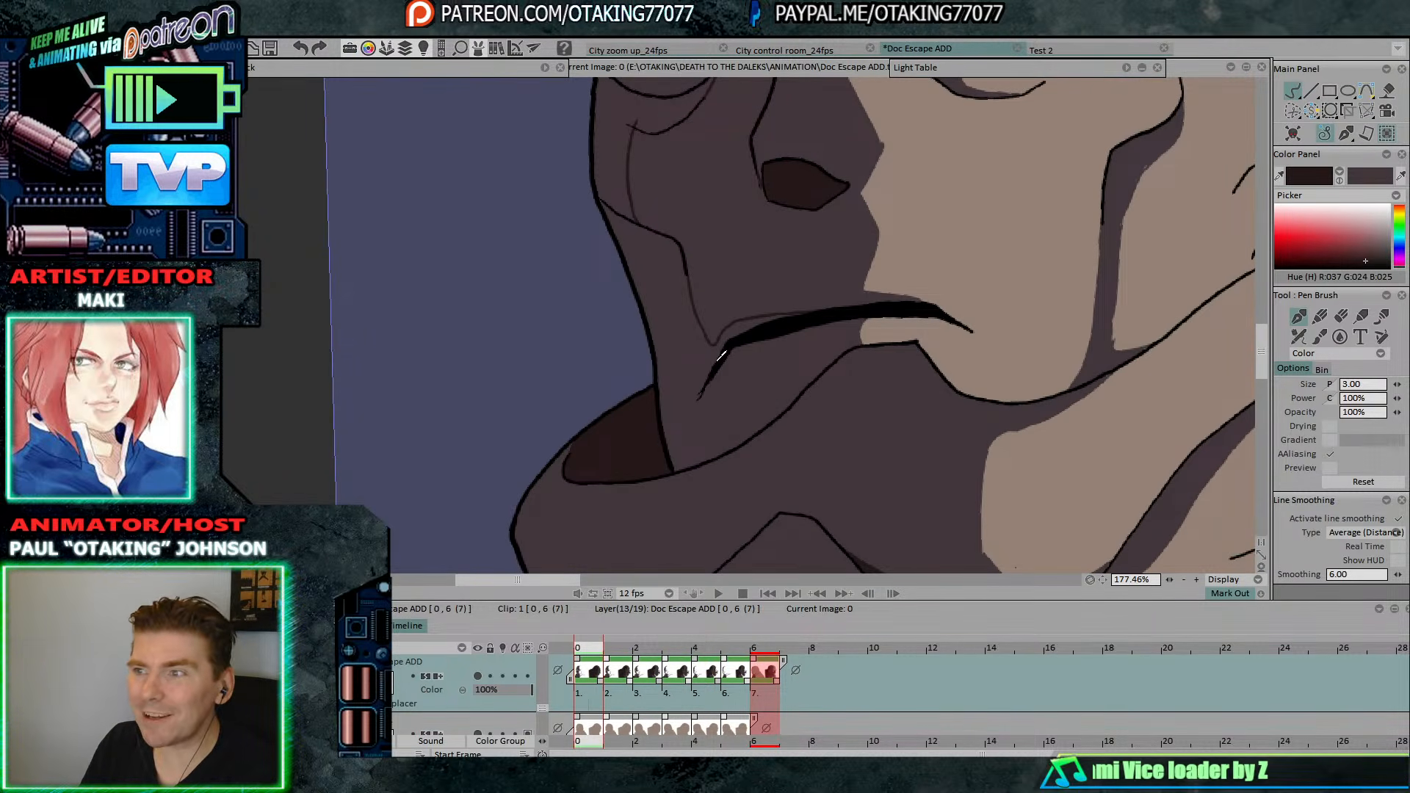
mouse_move(701, 395)
mouse_down()
mouse_move(742, 400)
mouse_move(817, 371)
mouse_up()
key(Right)
key(Left)
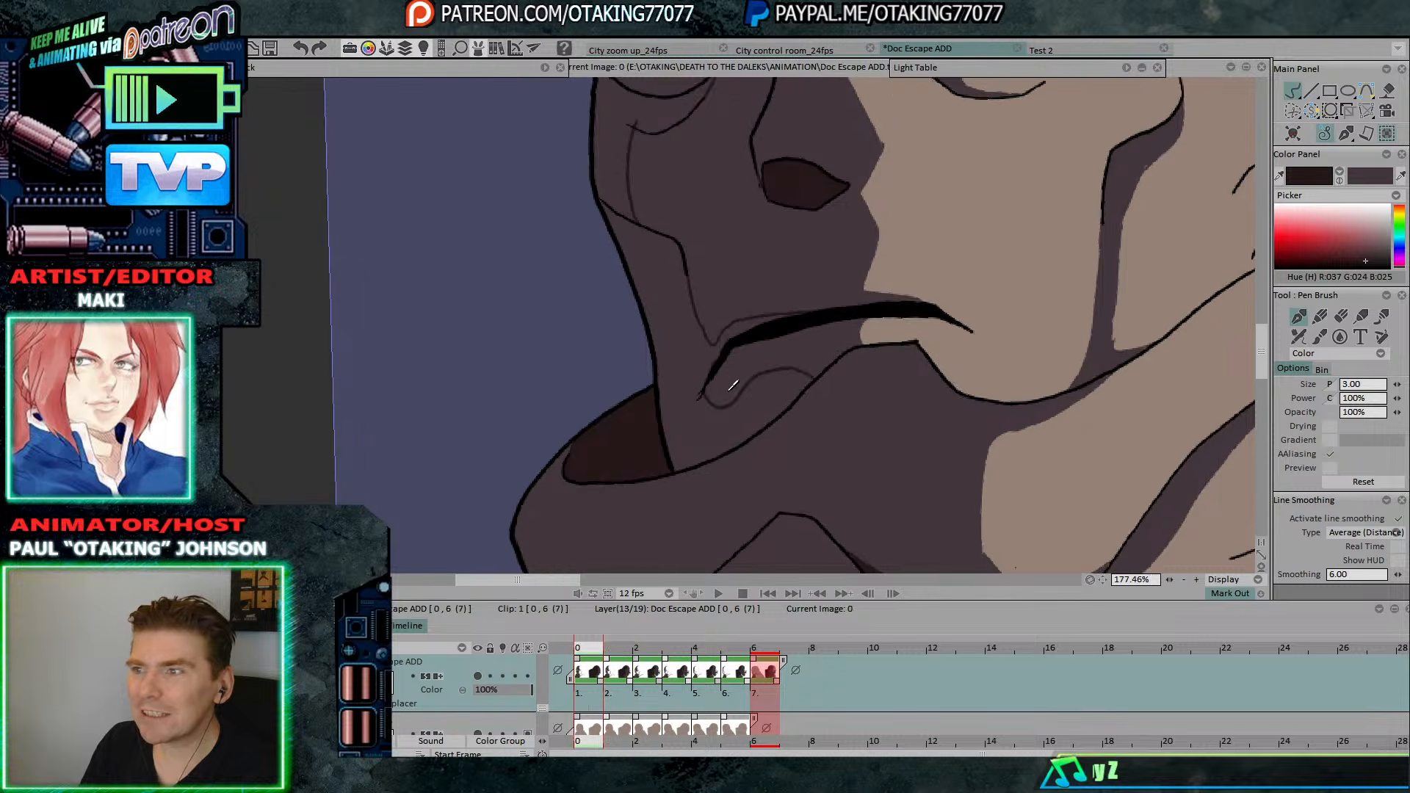
Outline the matching shadow below the lower lip and along the chin on frames 1 to 4.
key(Right)
key(Left)
key(Right)
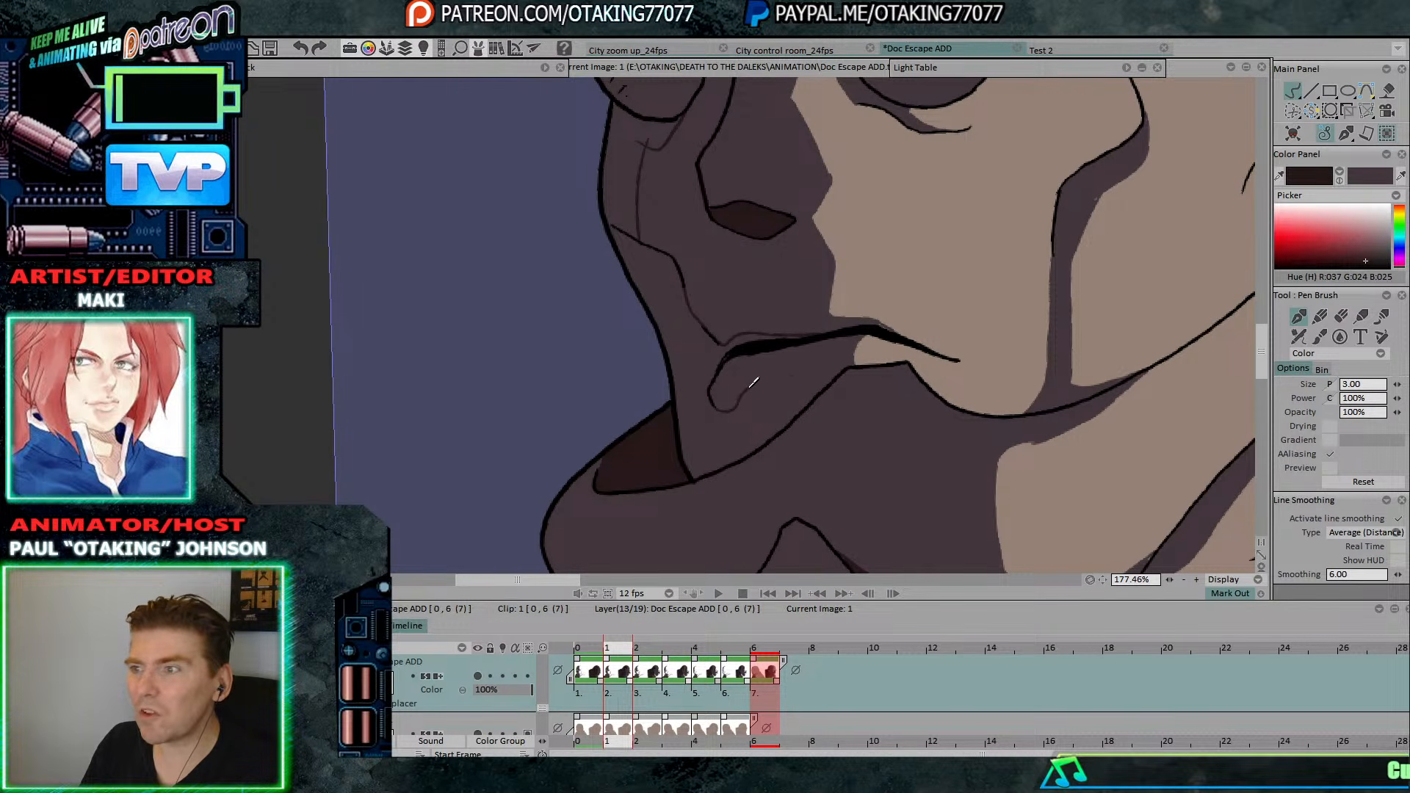
key(Right)
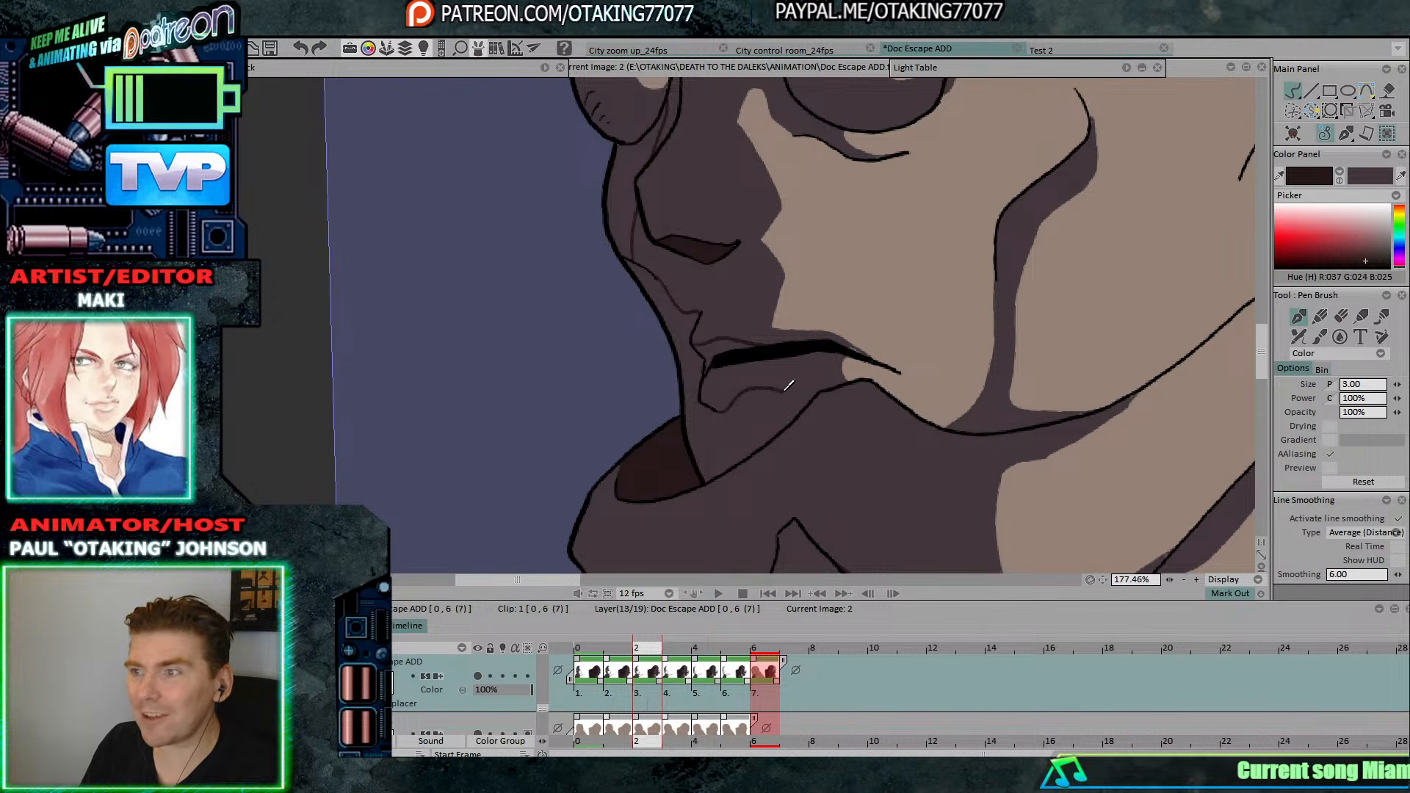
key(Right)
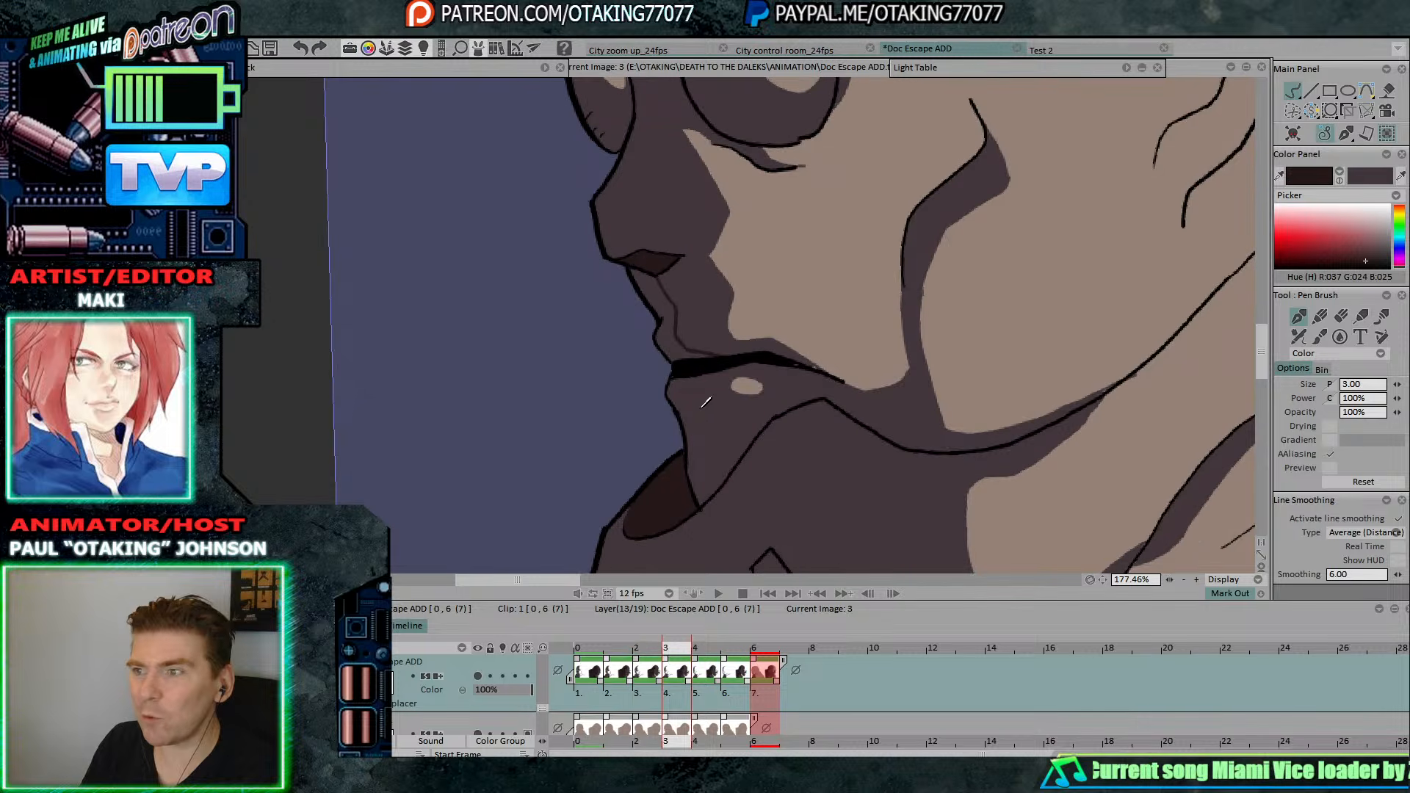
key(Right)
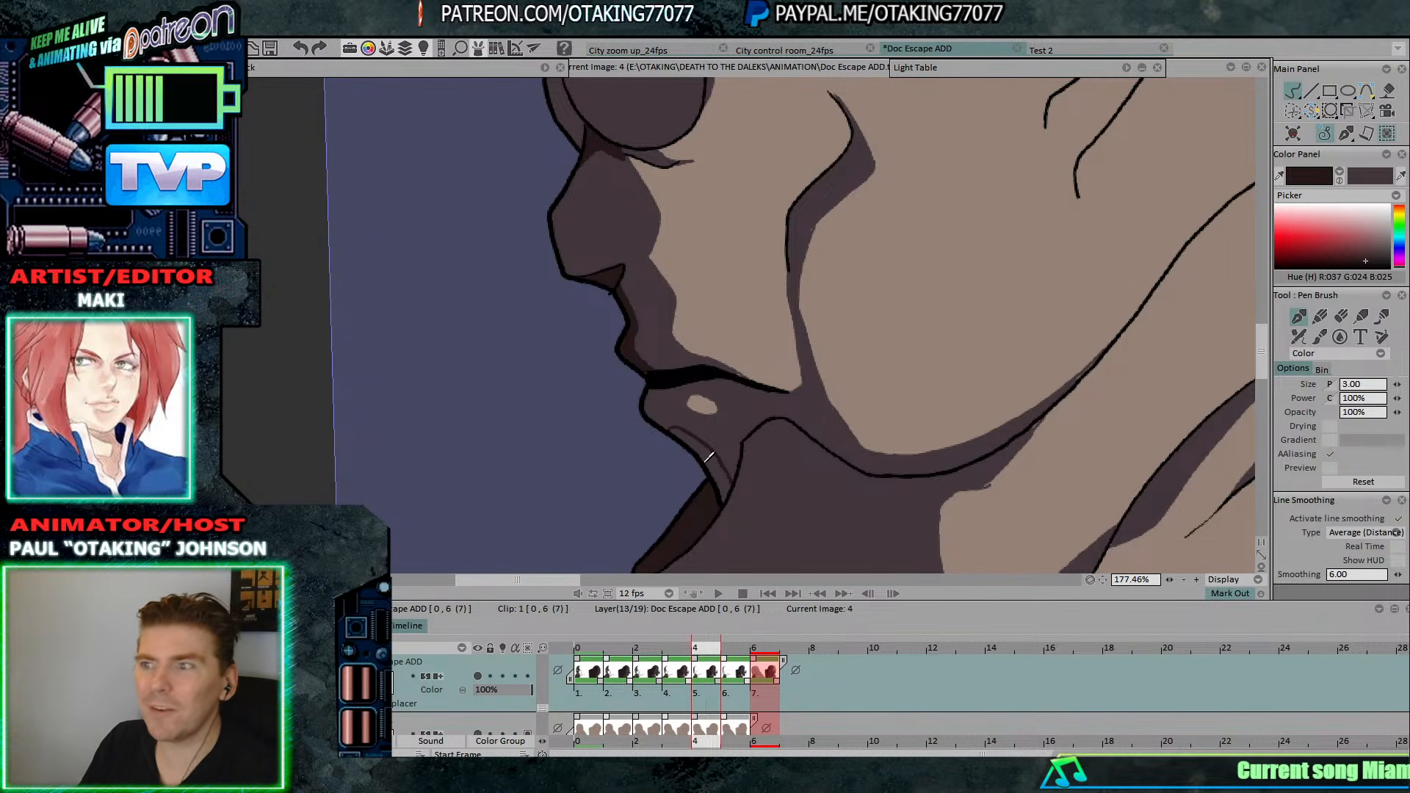
Fill the chin shadow on frame 4 and the upper-lip and chin shadows on frame 3 with the dark brown.
key(f)
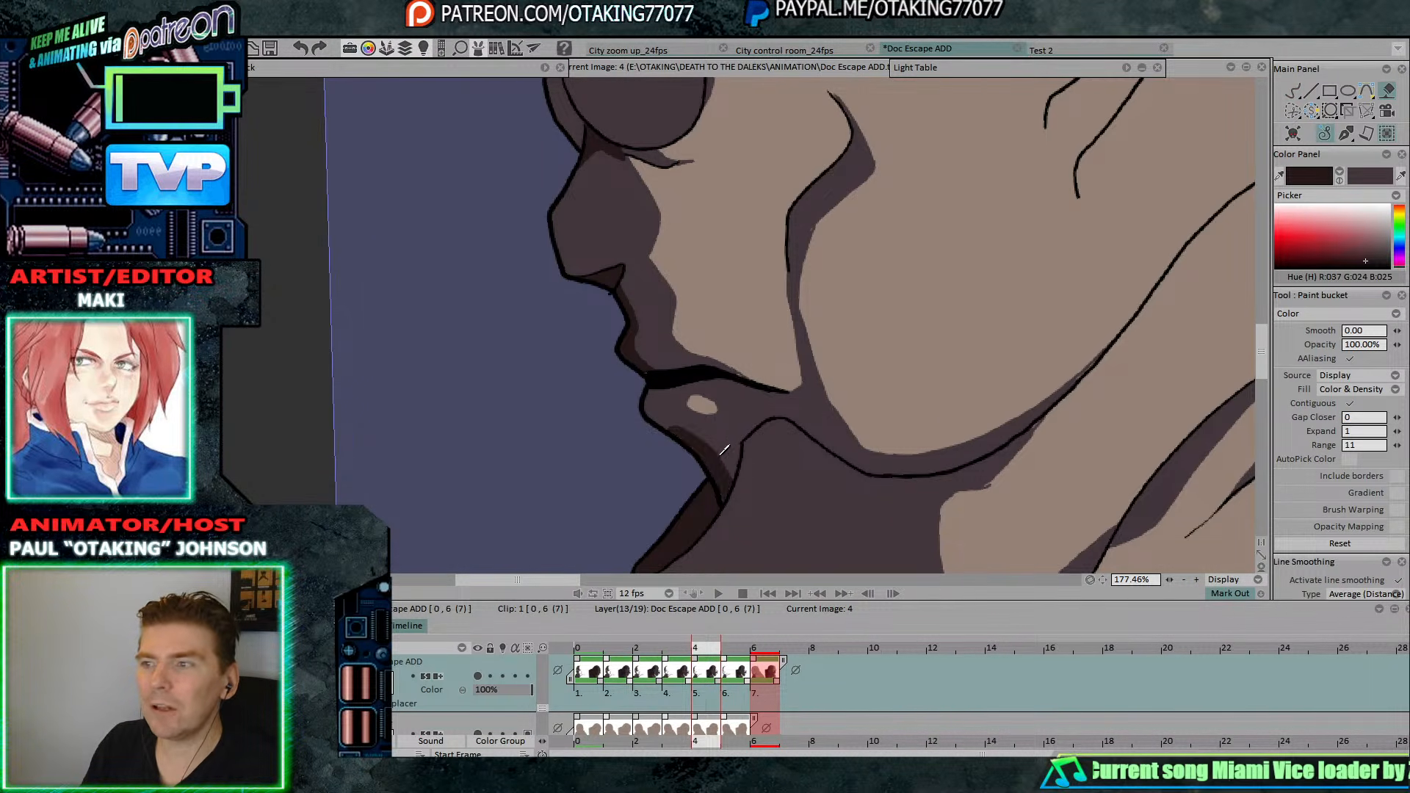
key(Right)
key(b)
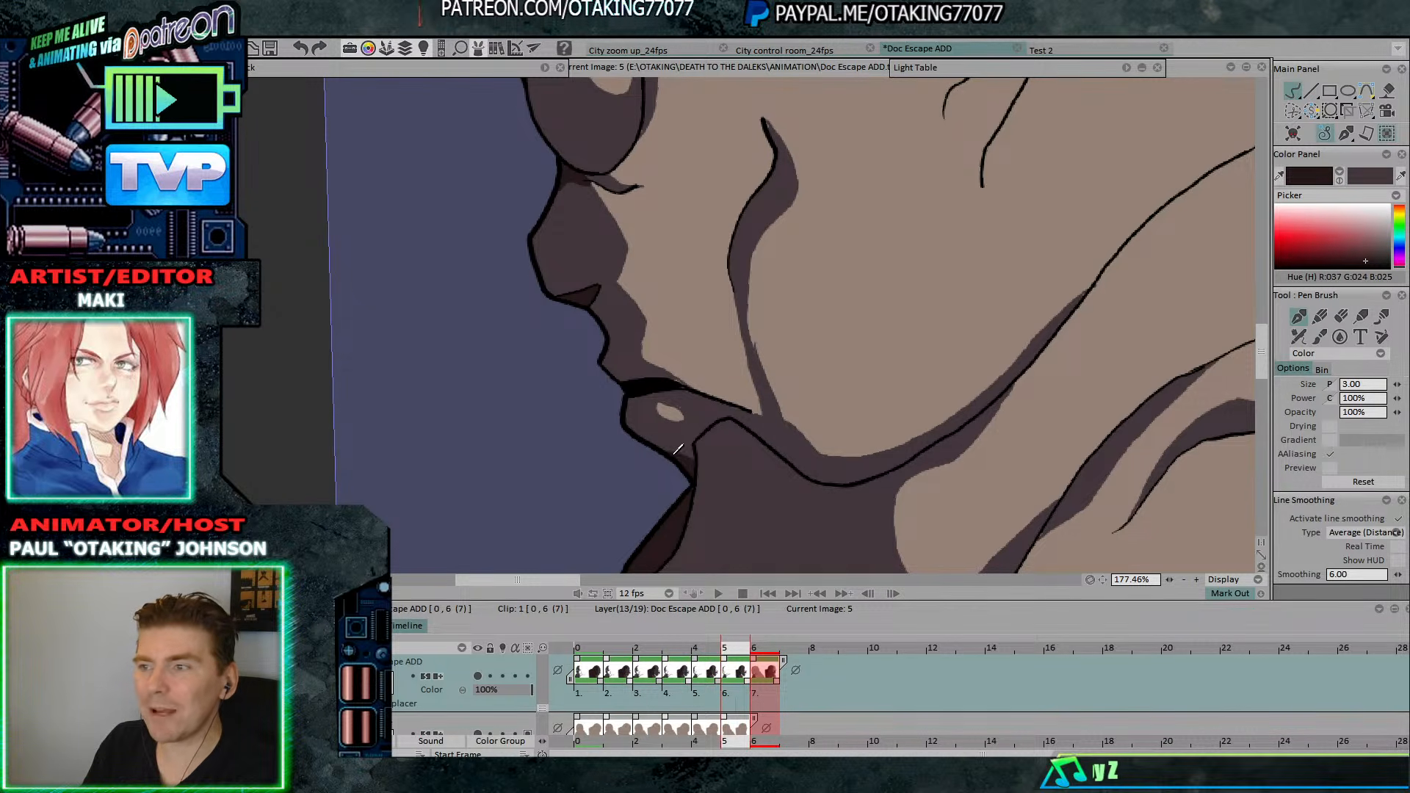
key(Left)
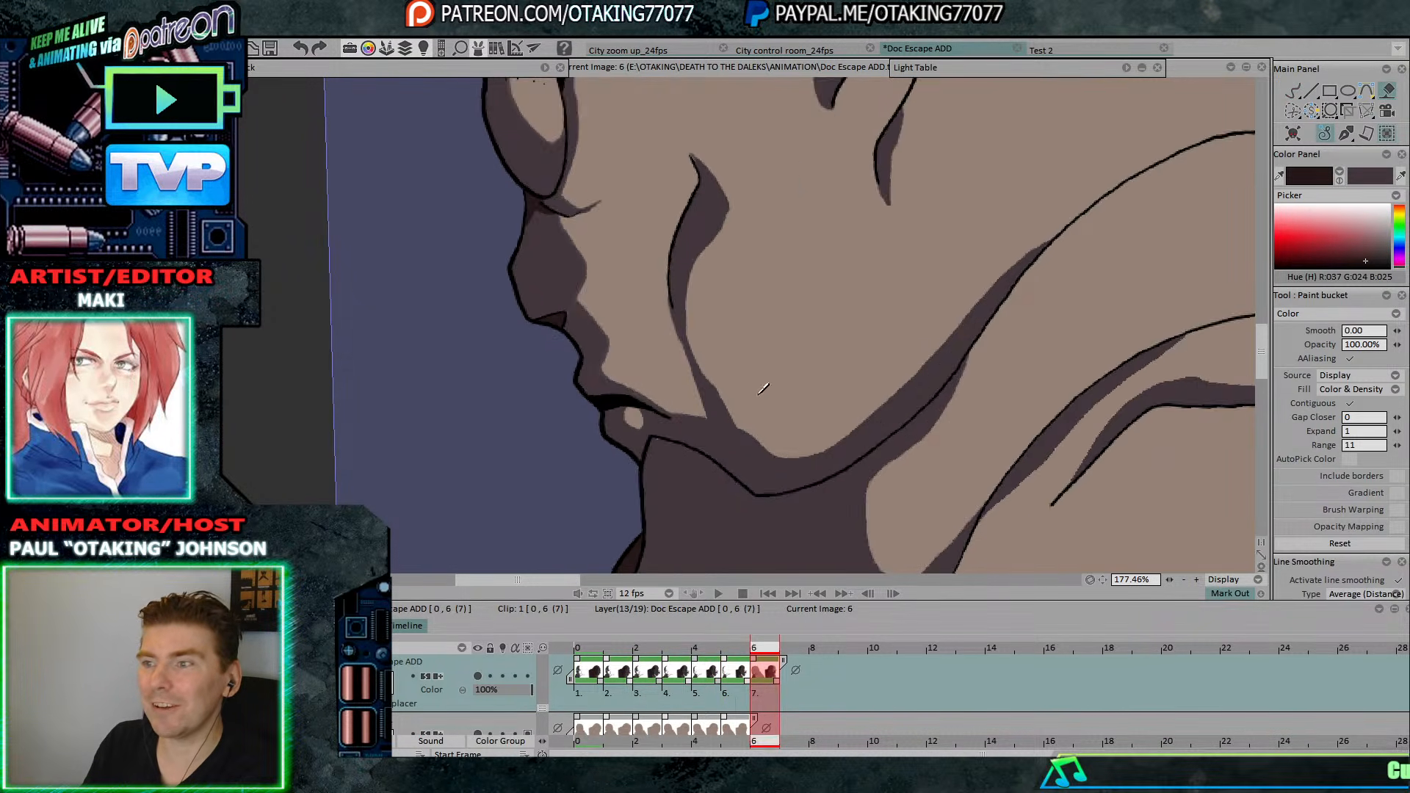
key(f)
key(Left)
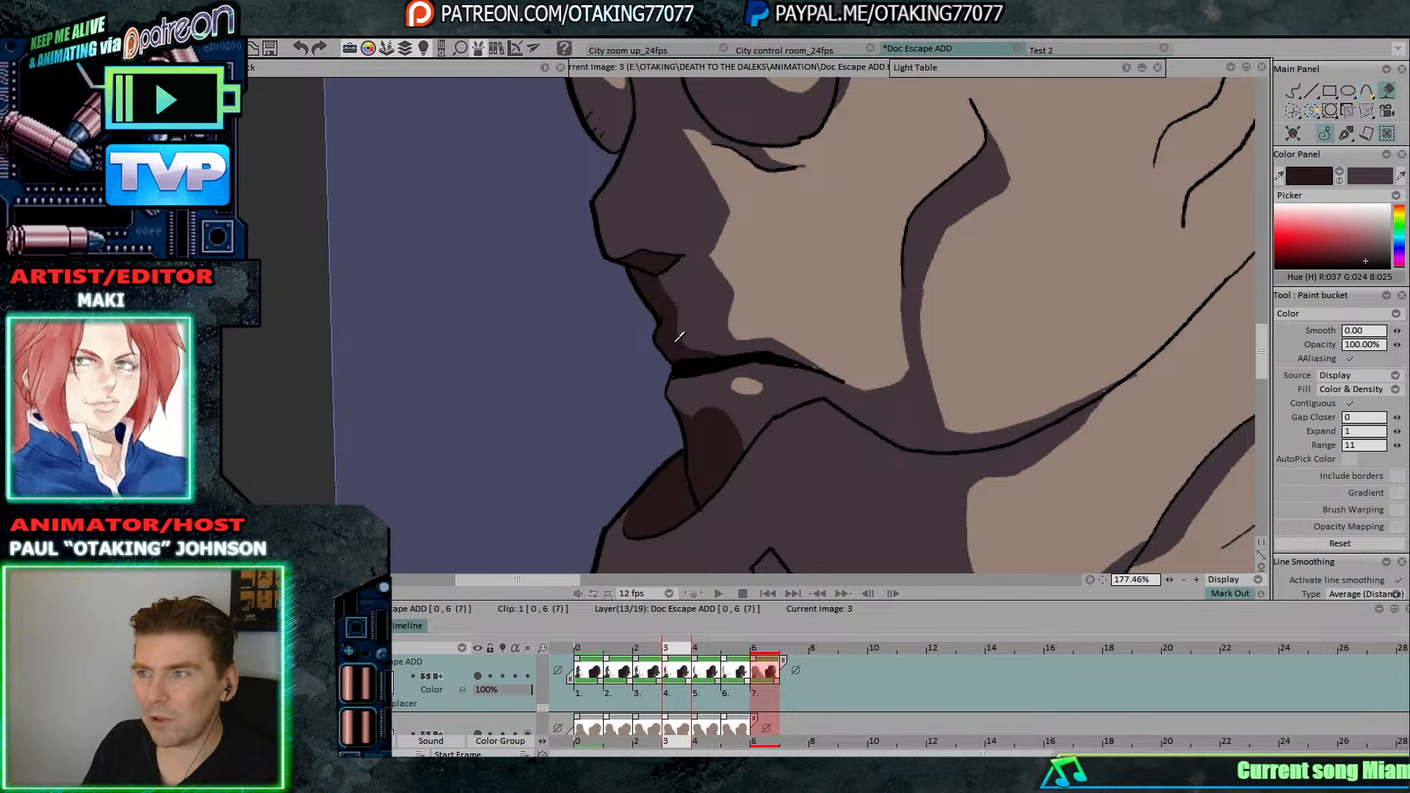
Fill the far cheek, jaw and chin shadows on frames 2 and 1 with the dark brown.
key(Left)
click(683, 334)
click(627, 208)
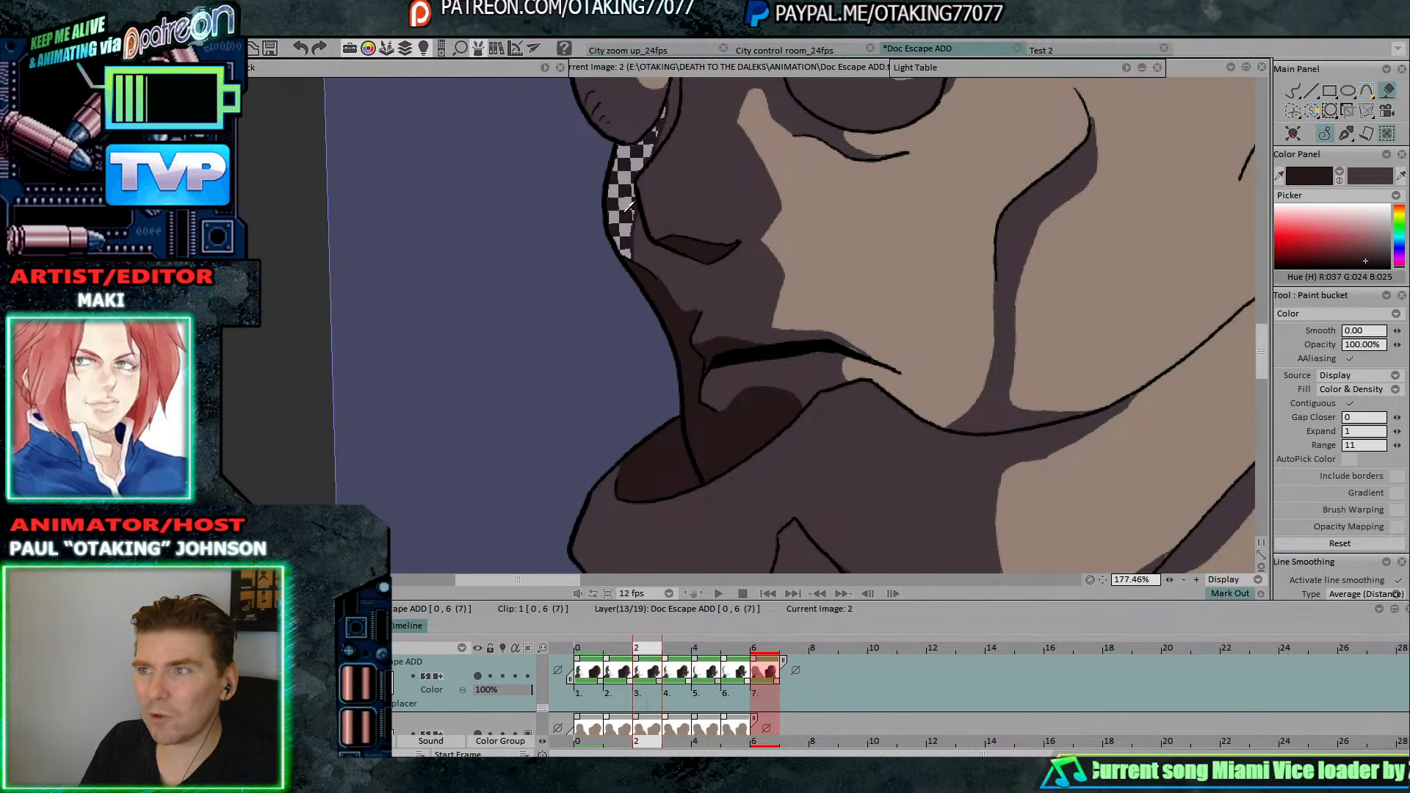
scroll(705, 316, down, 5)
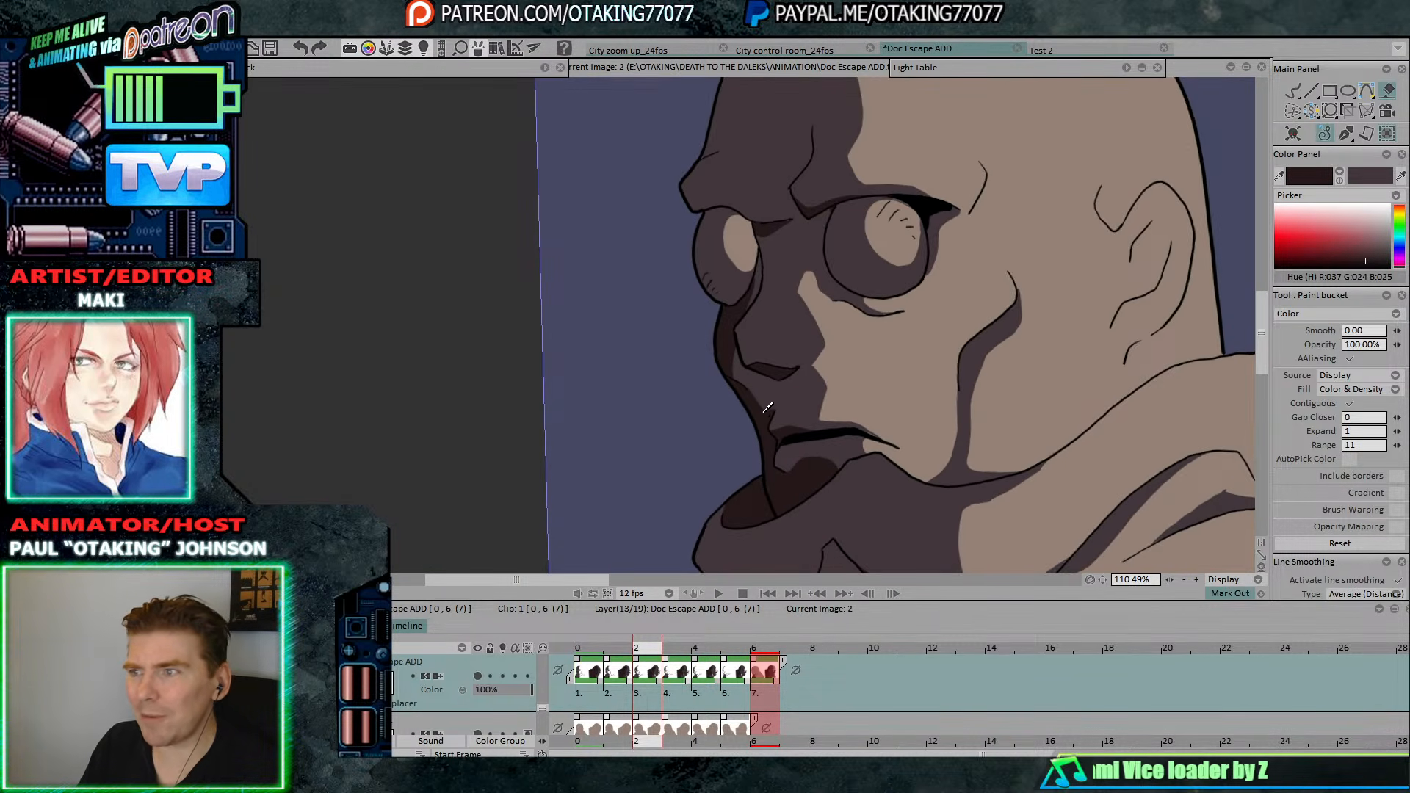
key(Left)
click(778, 400)
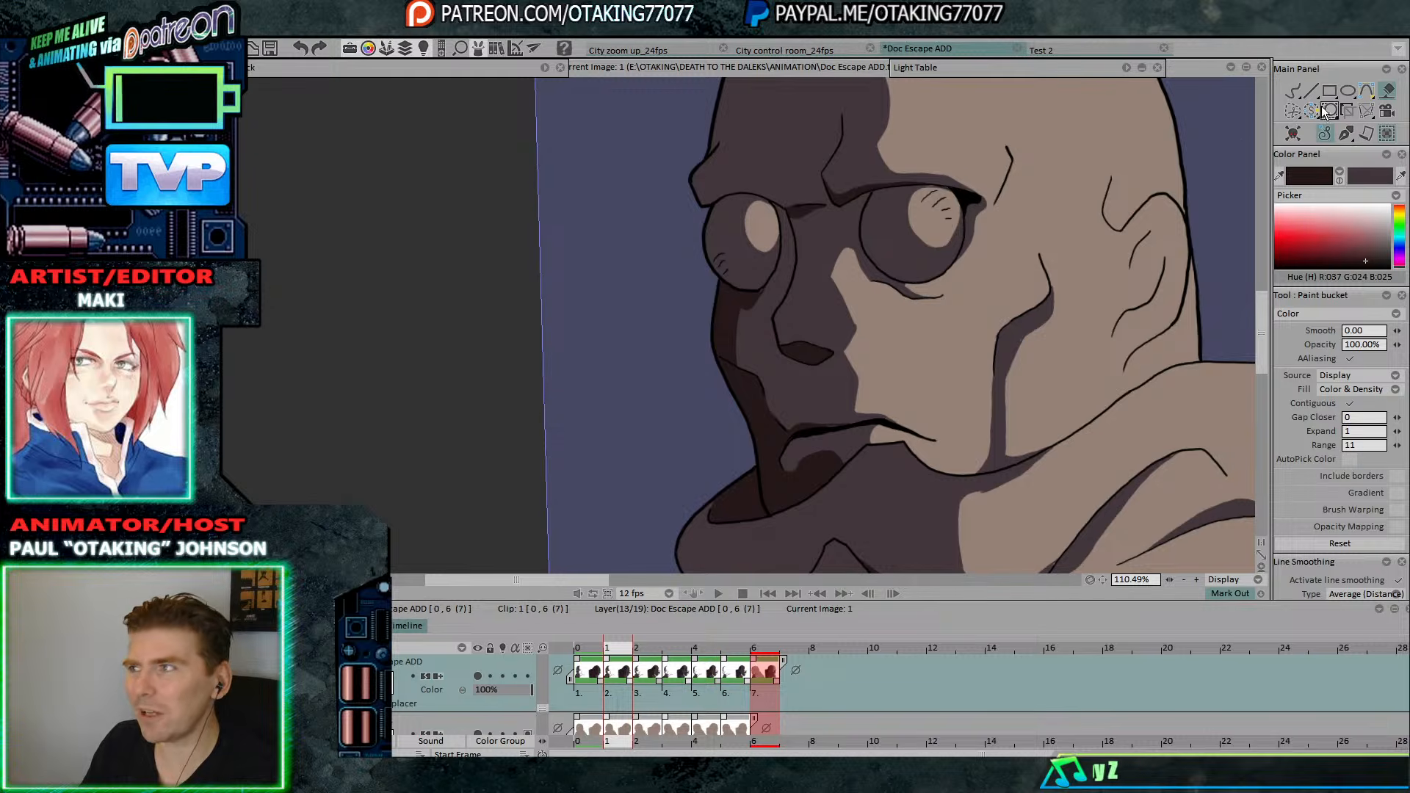
Fill the far cheek, under-eye, jaw and chin shadows on frame 0 with the dark brown.
click(1292, 91)
scroll(830, 371, up, 4)
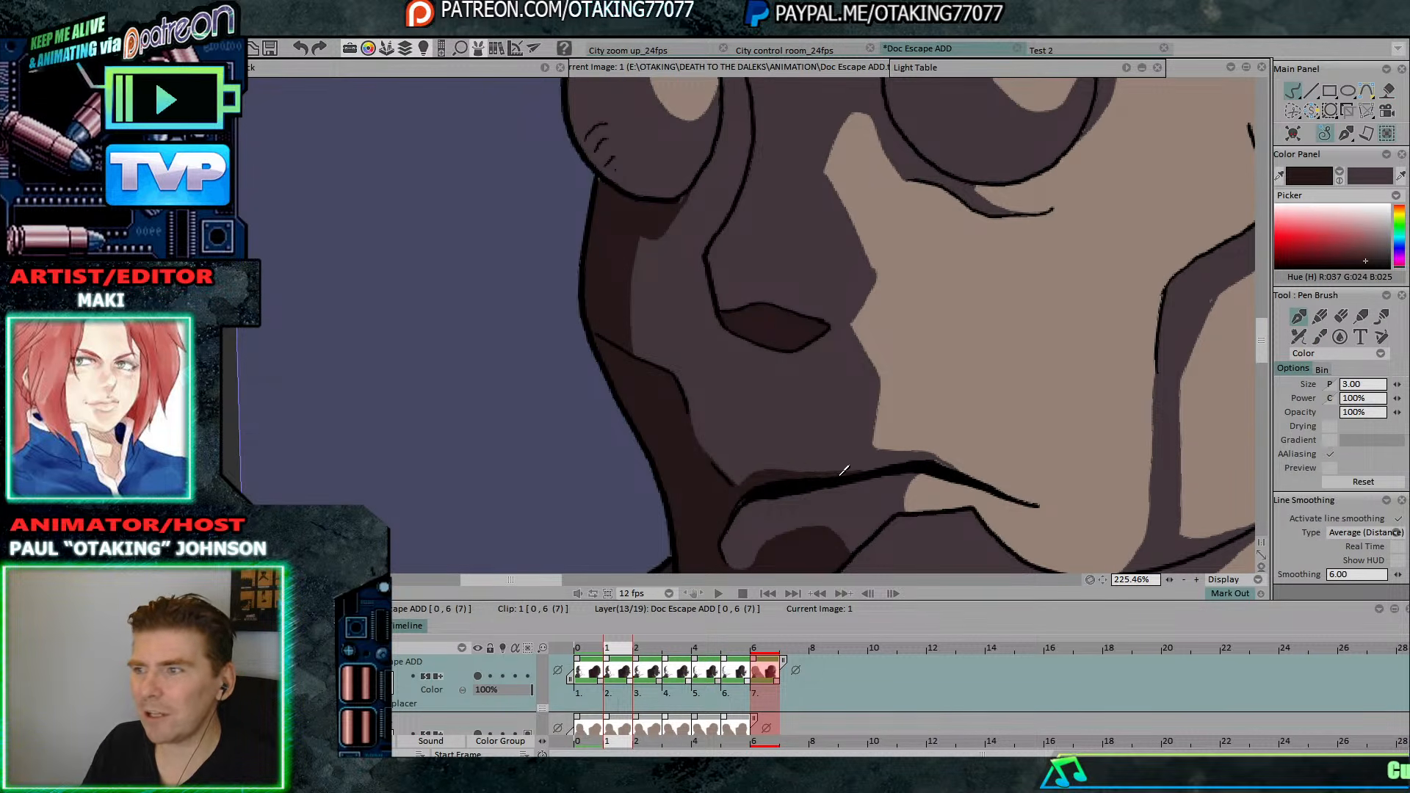
scroll(1028, 367, down, 3)
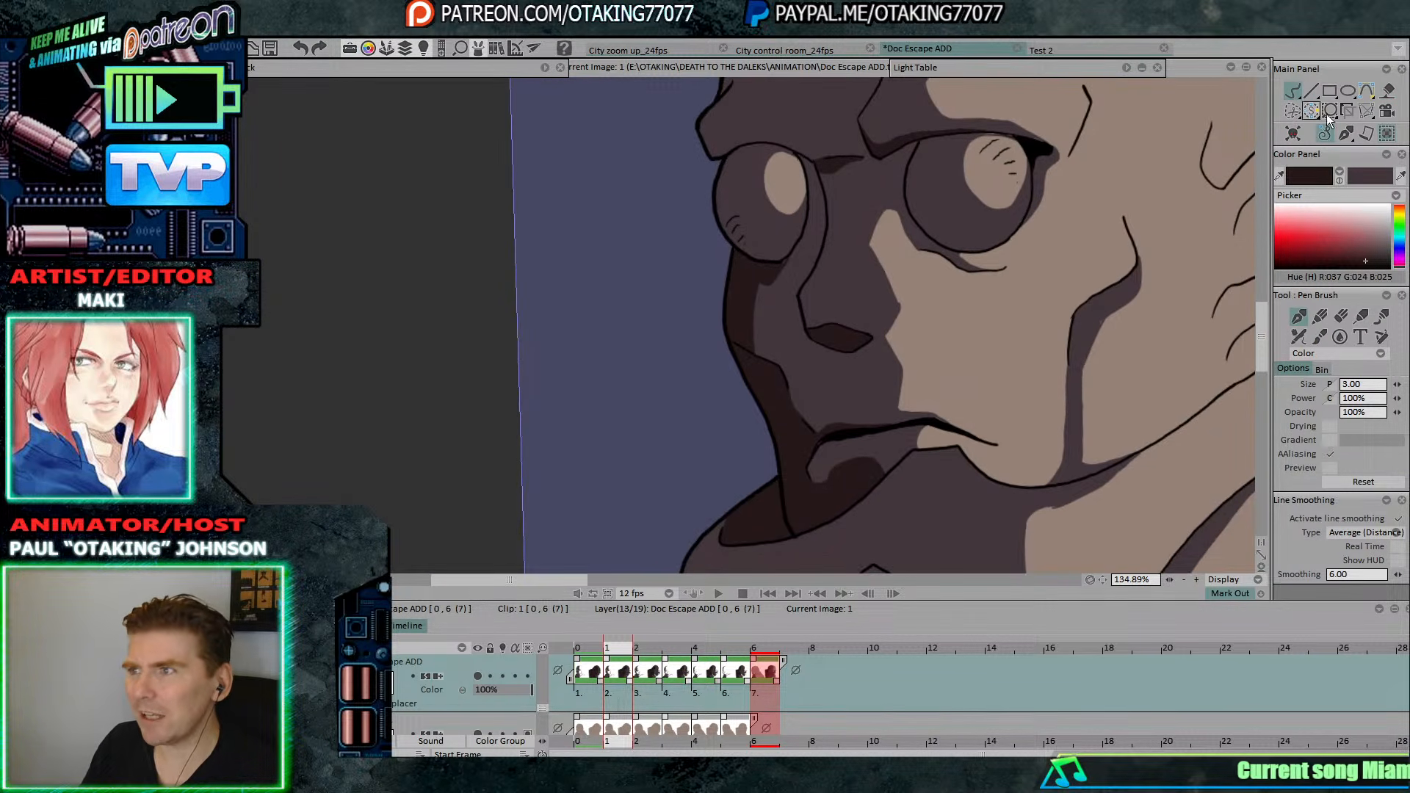
click(1388, 91)
key(Left)
click(763, 441)
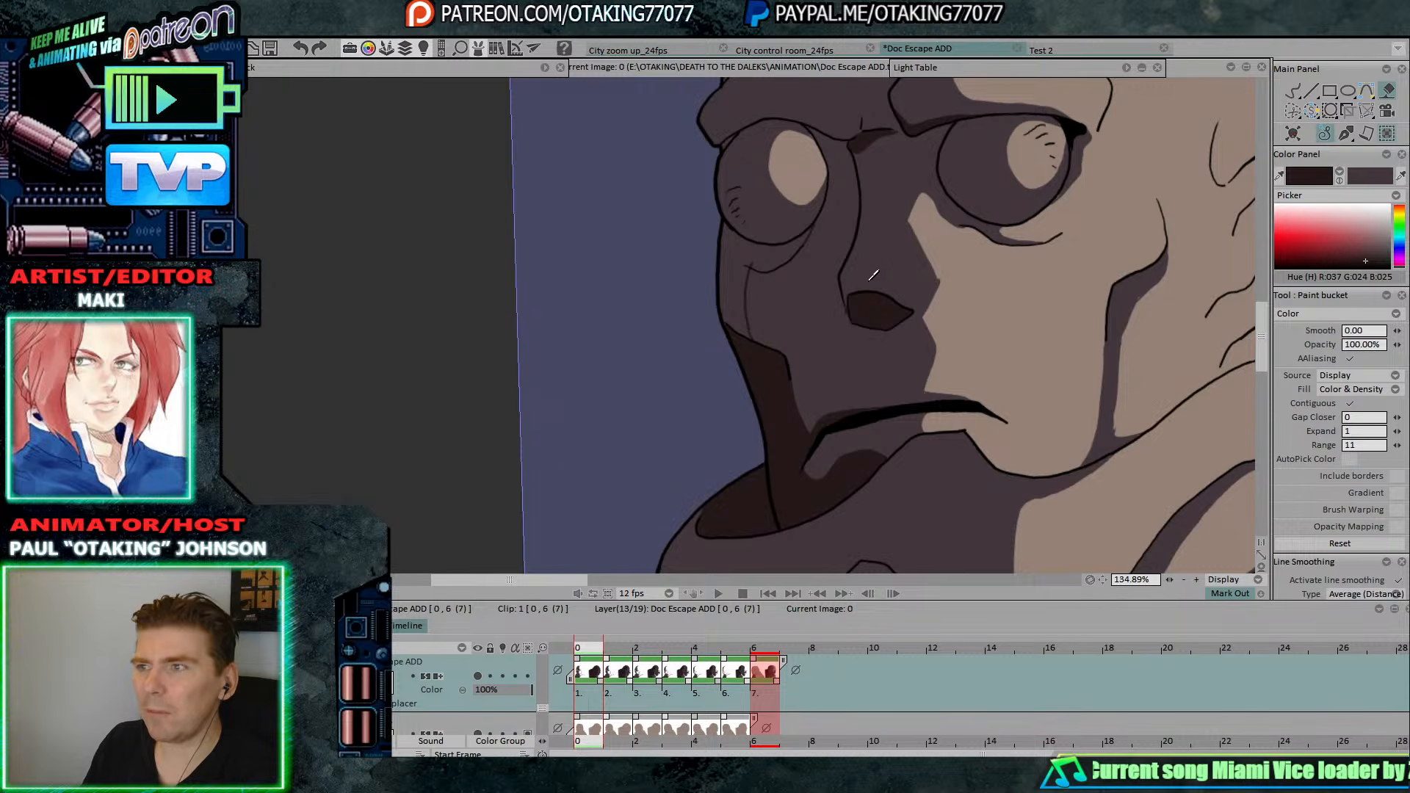
click(741, 250)
Outline a small shadow between the far eye and the nose bridge on frames 0 and 1.
click(1292, 91)
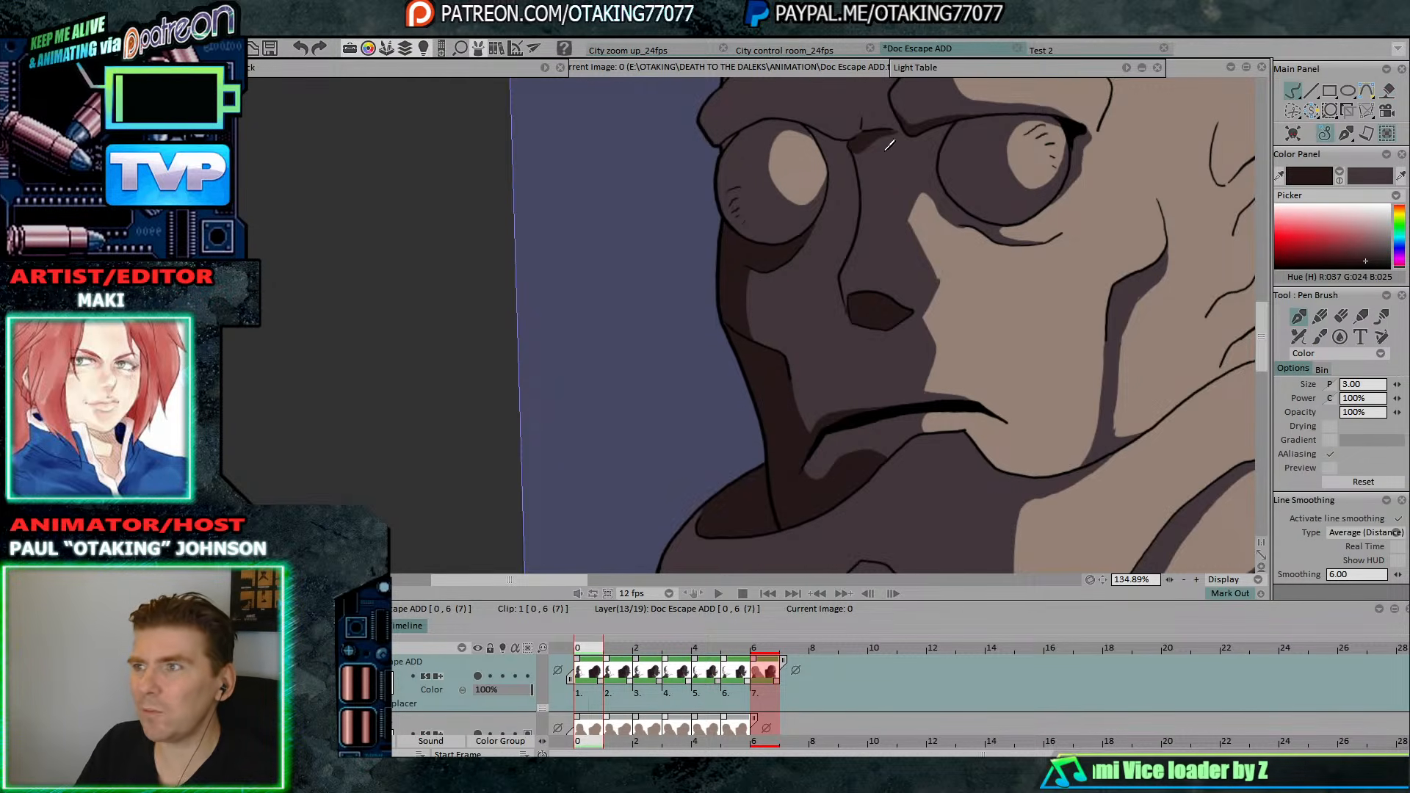
drag(882, 160, 903, 230)
scroll(903, 231, up, 3)
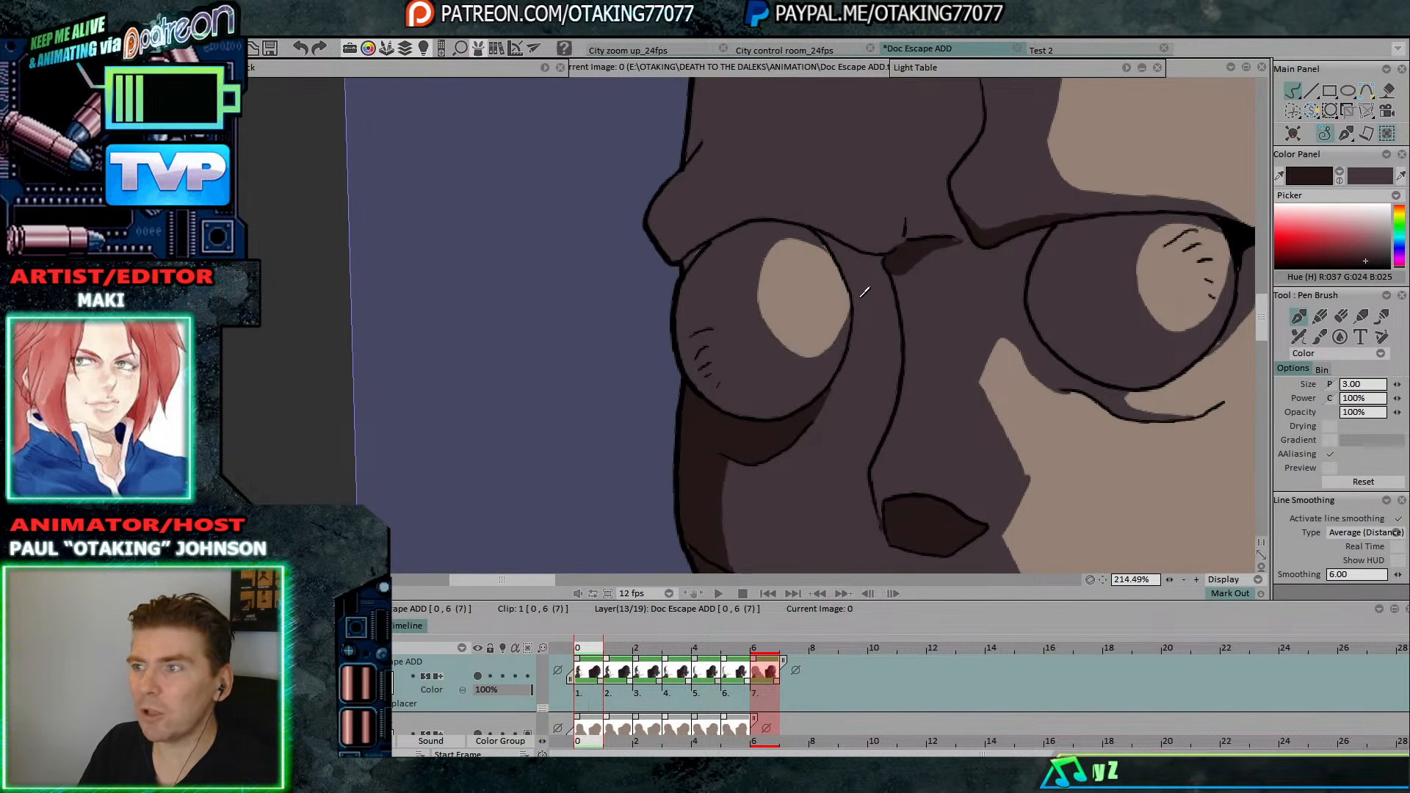
key(Right)
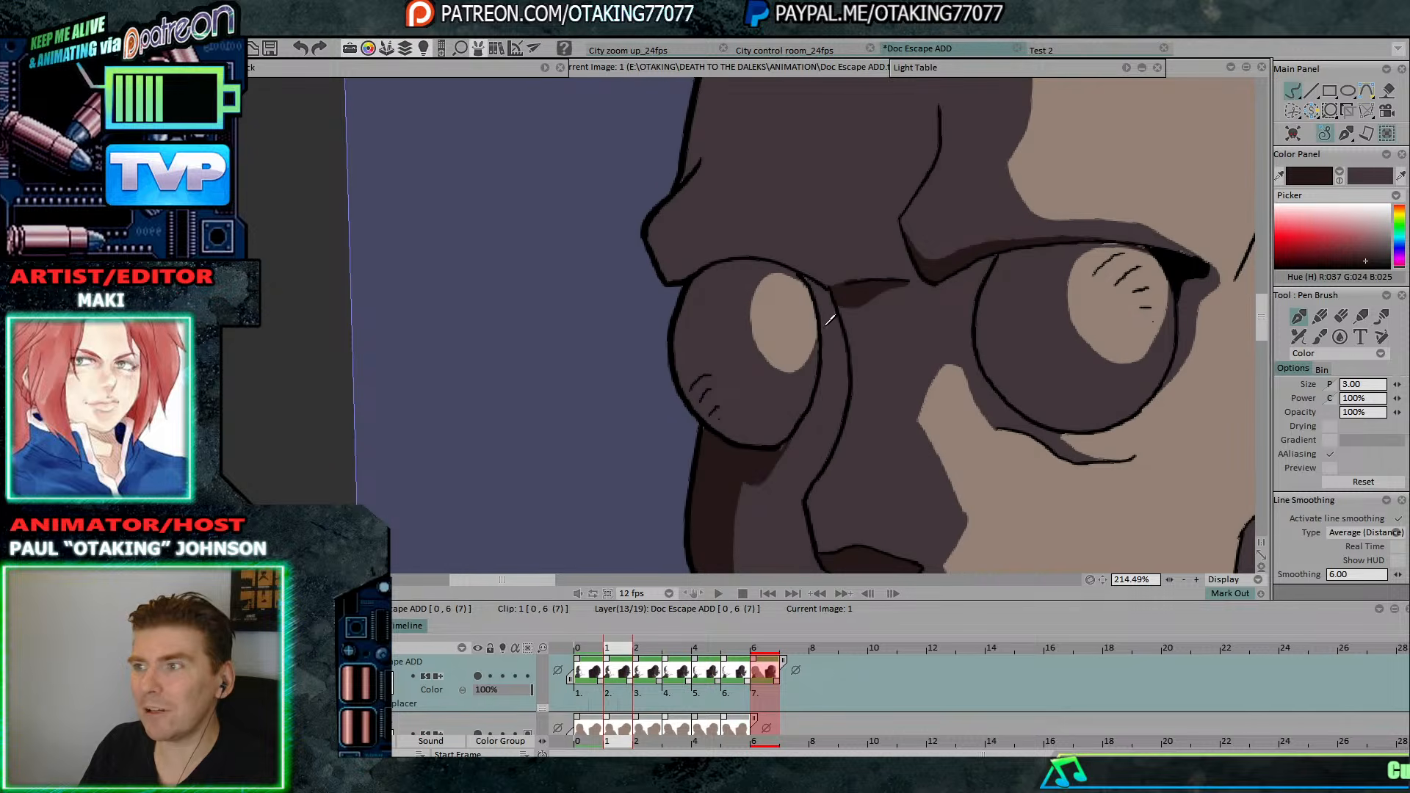
key(Right)
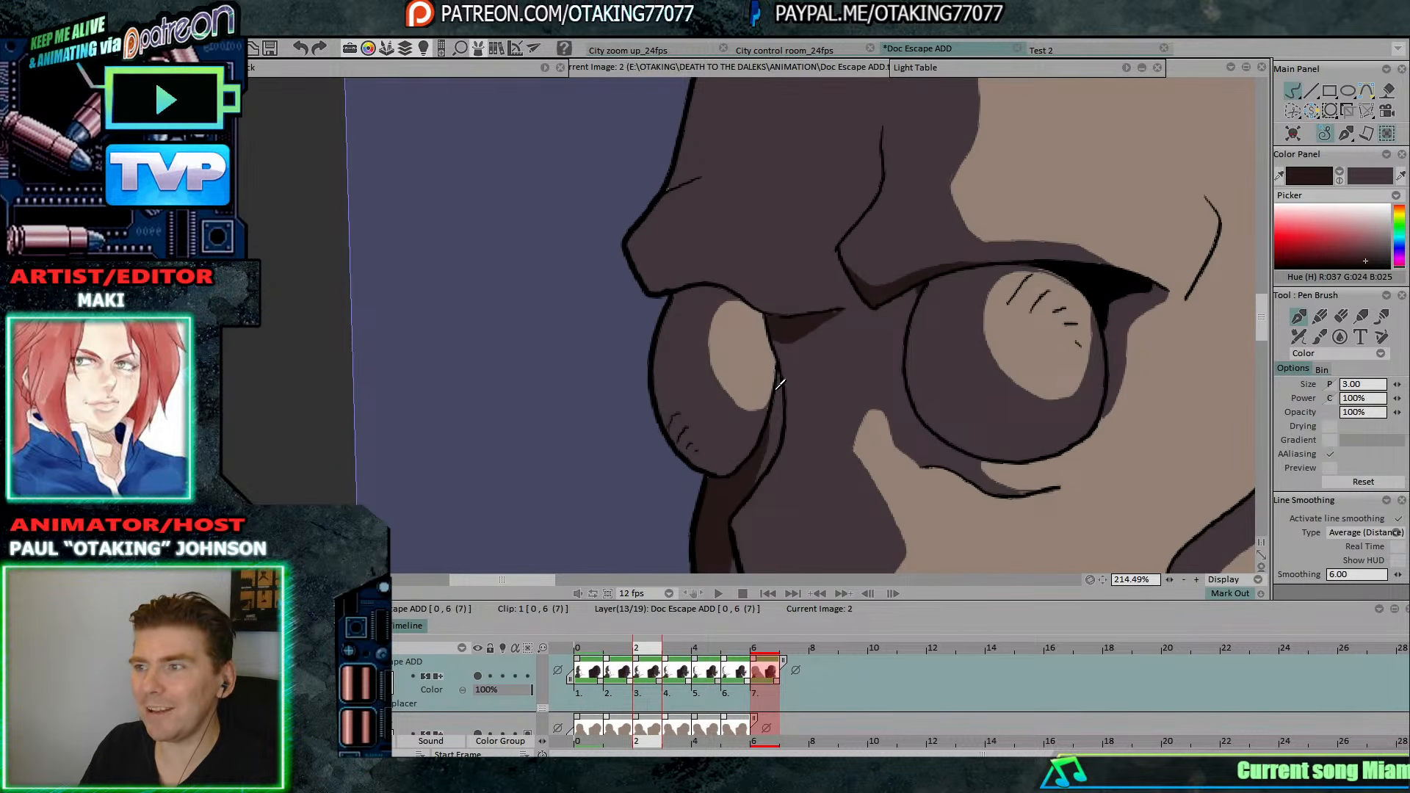
key(Left)
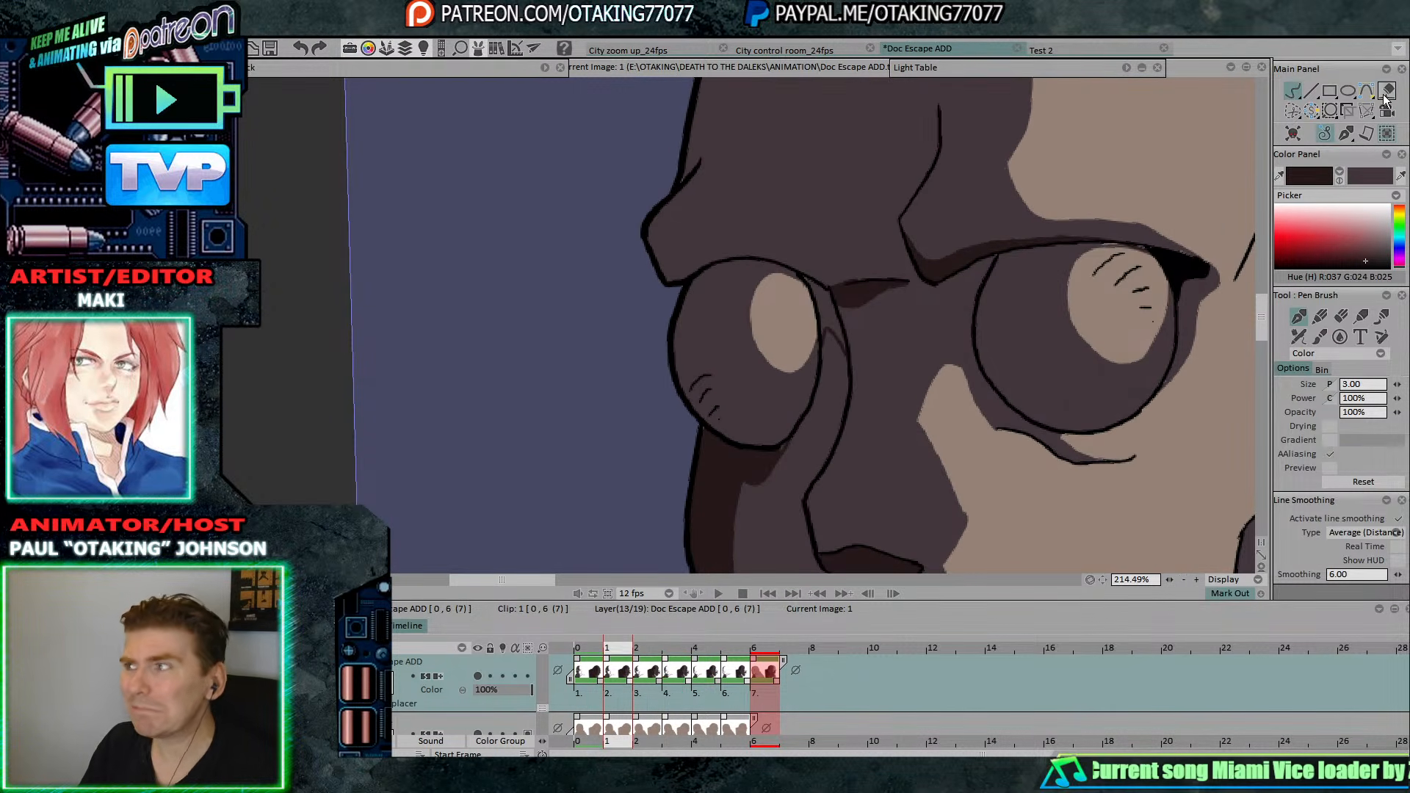
Fill the small shadow beside the nose bridge on frames 1 and 0 with the dark brown.
key(f)
key(Left)
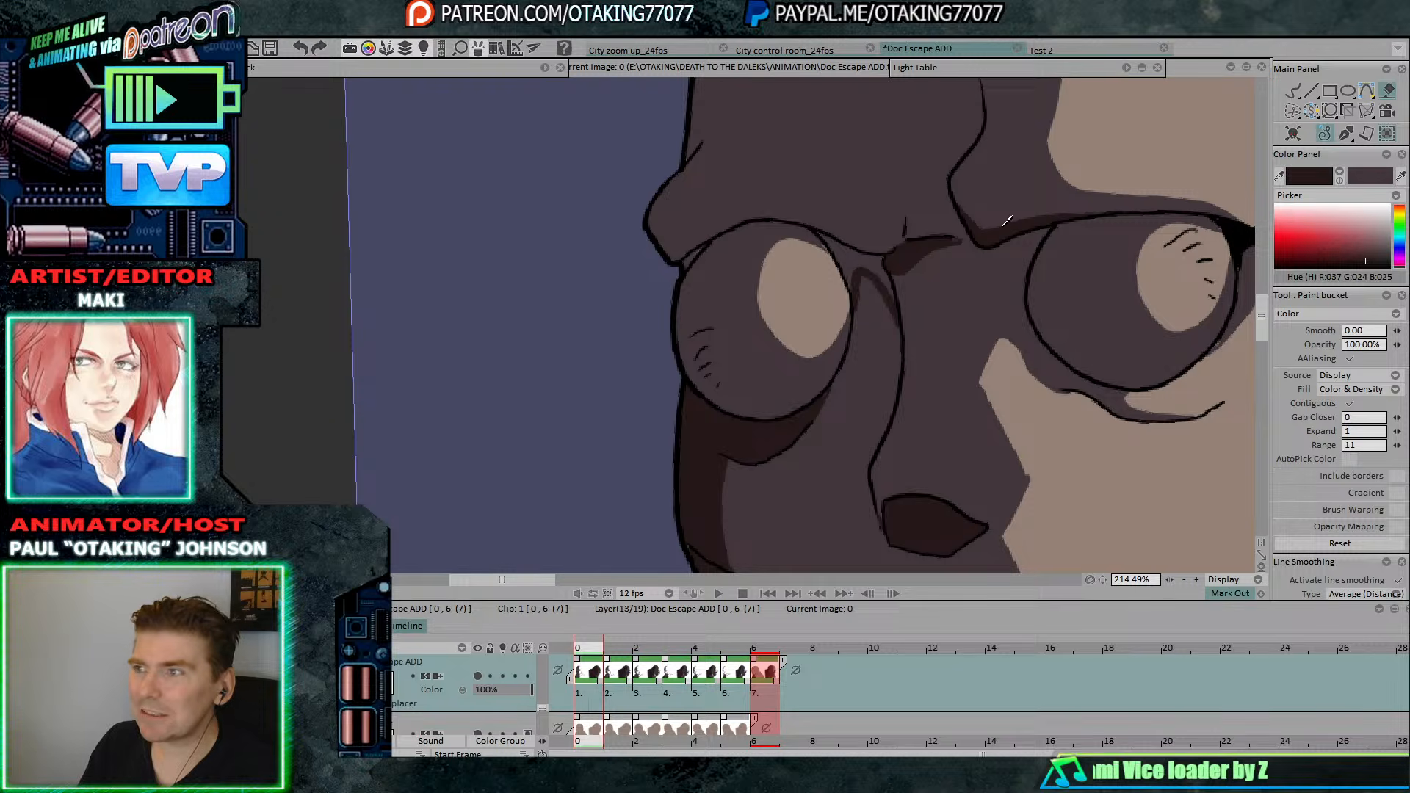
click(843, 255)
key(b)
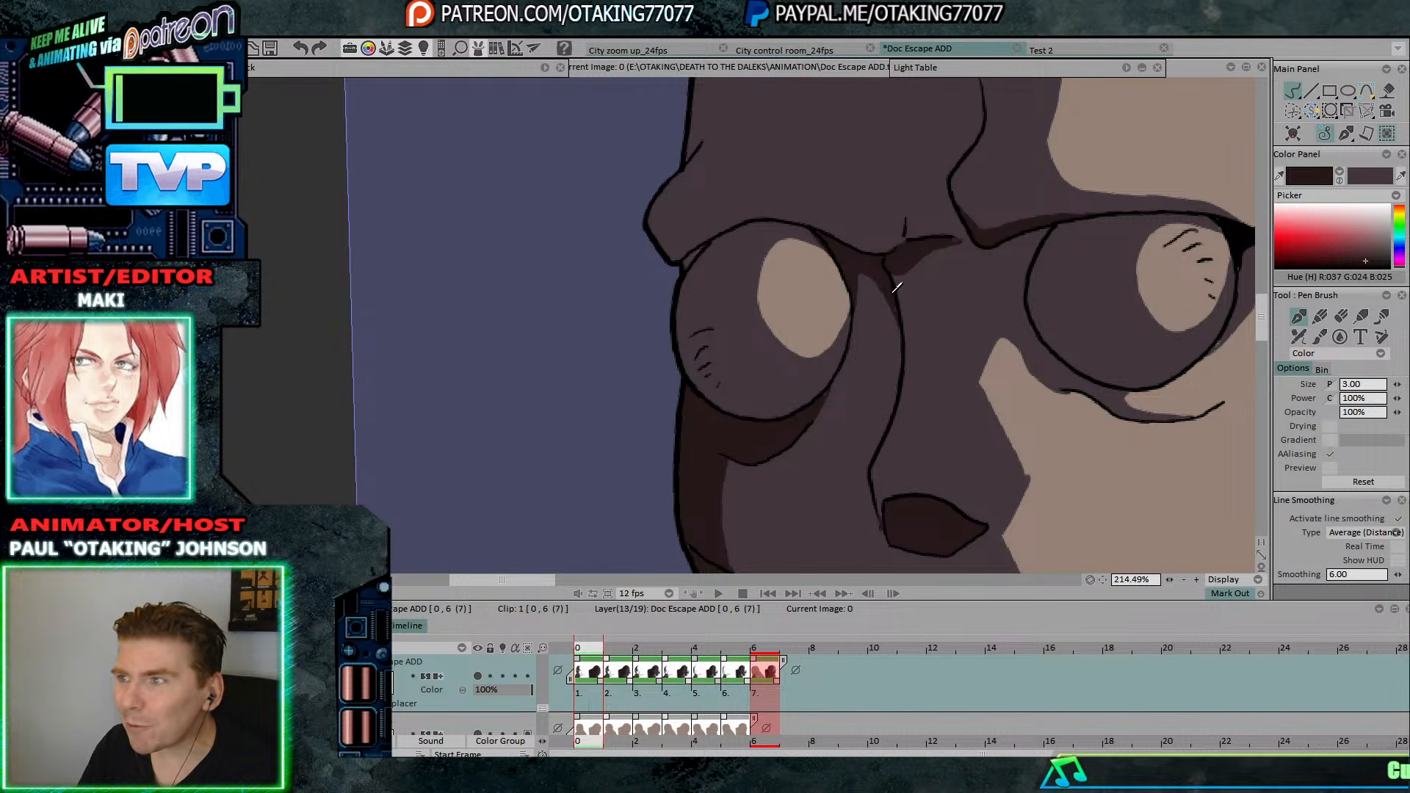
key(Right)
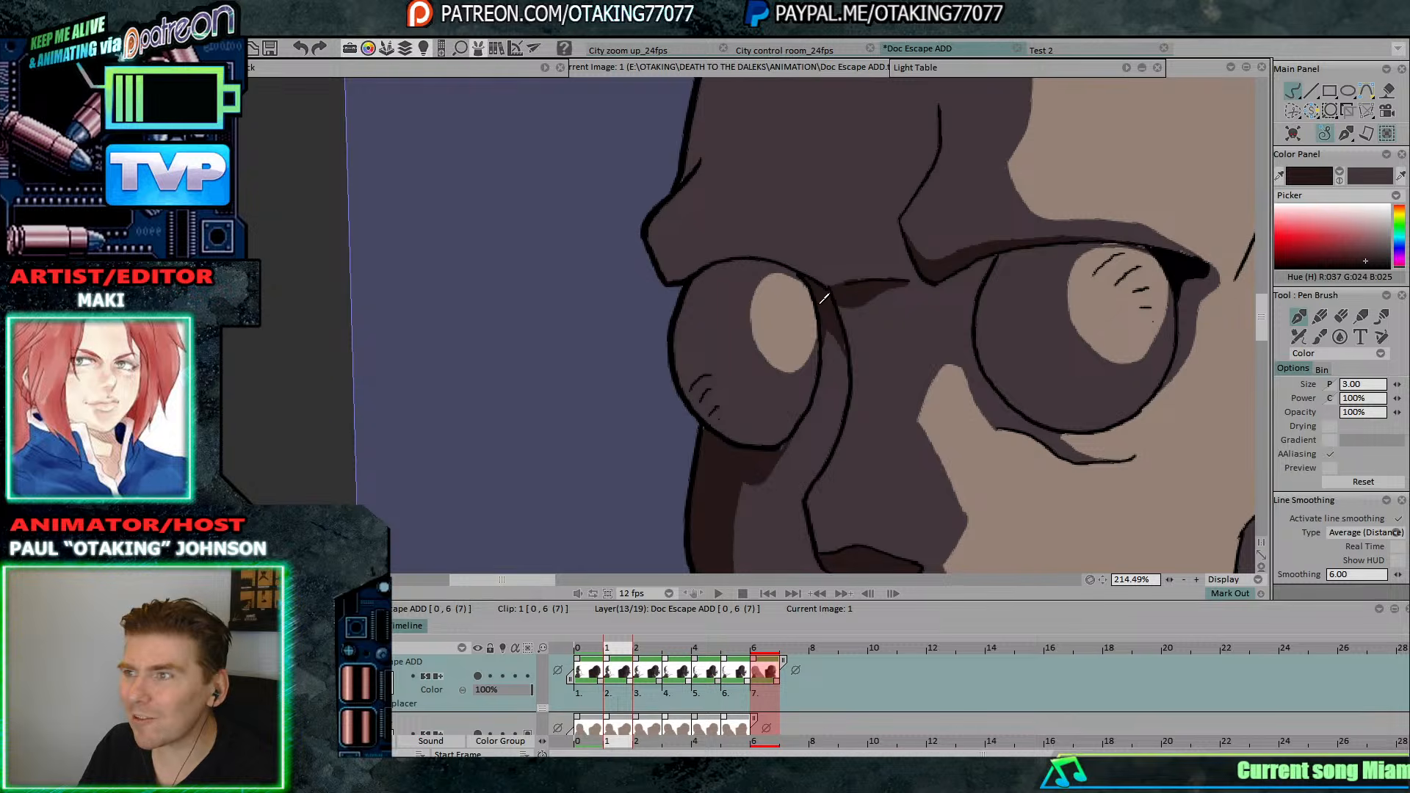
key(Right)
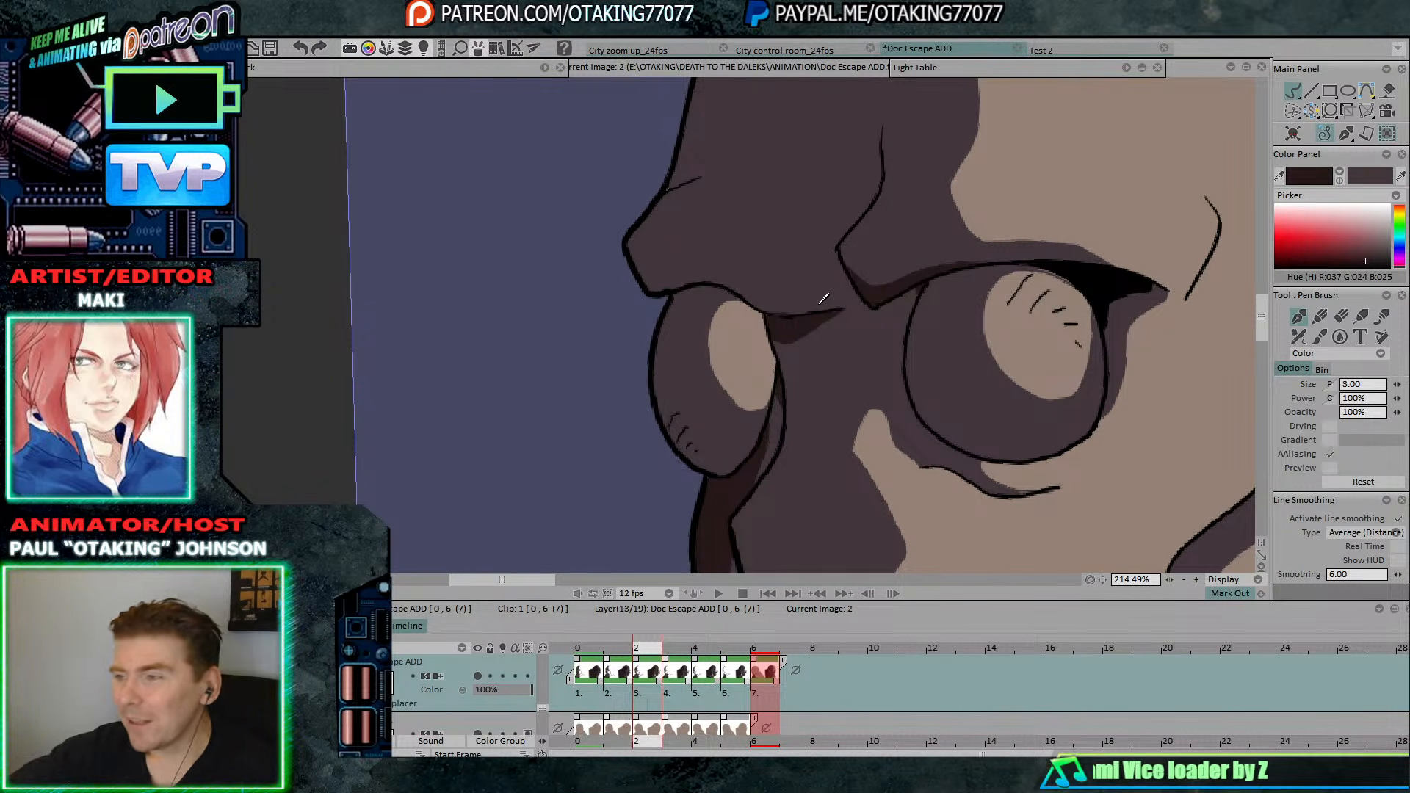
mouse_move(439, 770)
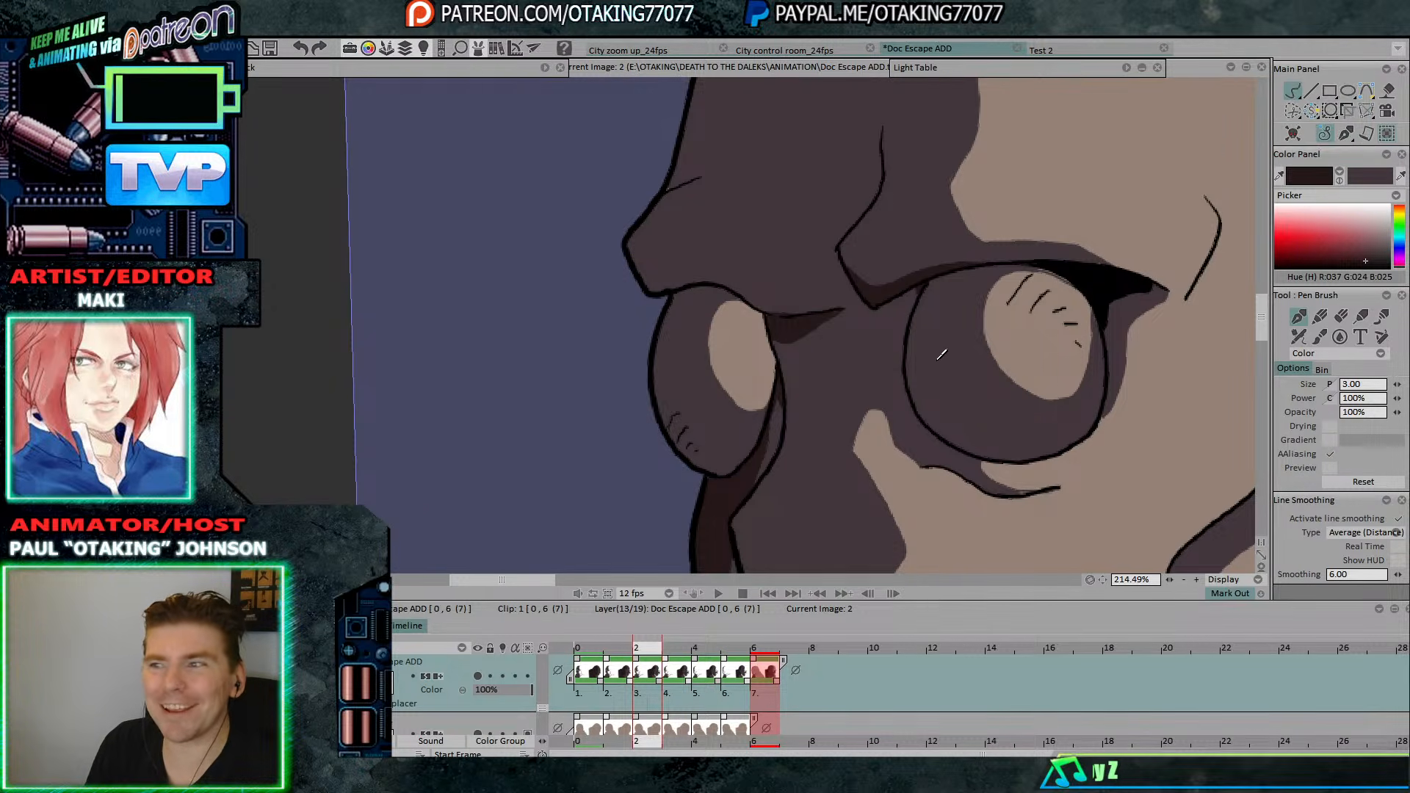
Extend the nose-bridge shadow outline from the far eye's edge down the side of the nose on frames 0 and 1.
scroll(942, 306, down, 2)
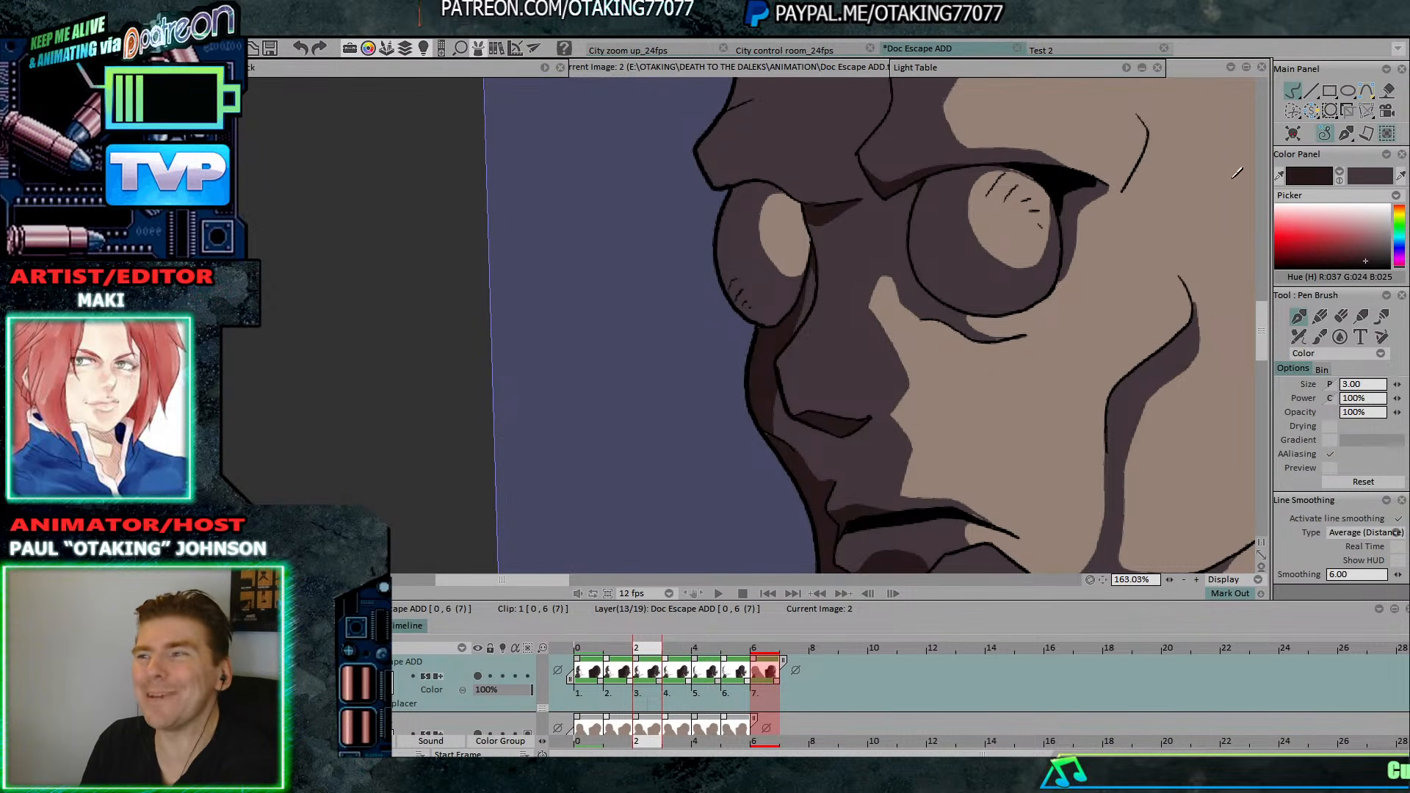
key(Left)
key(Left)
key(Right)
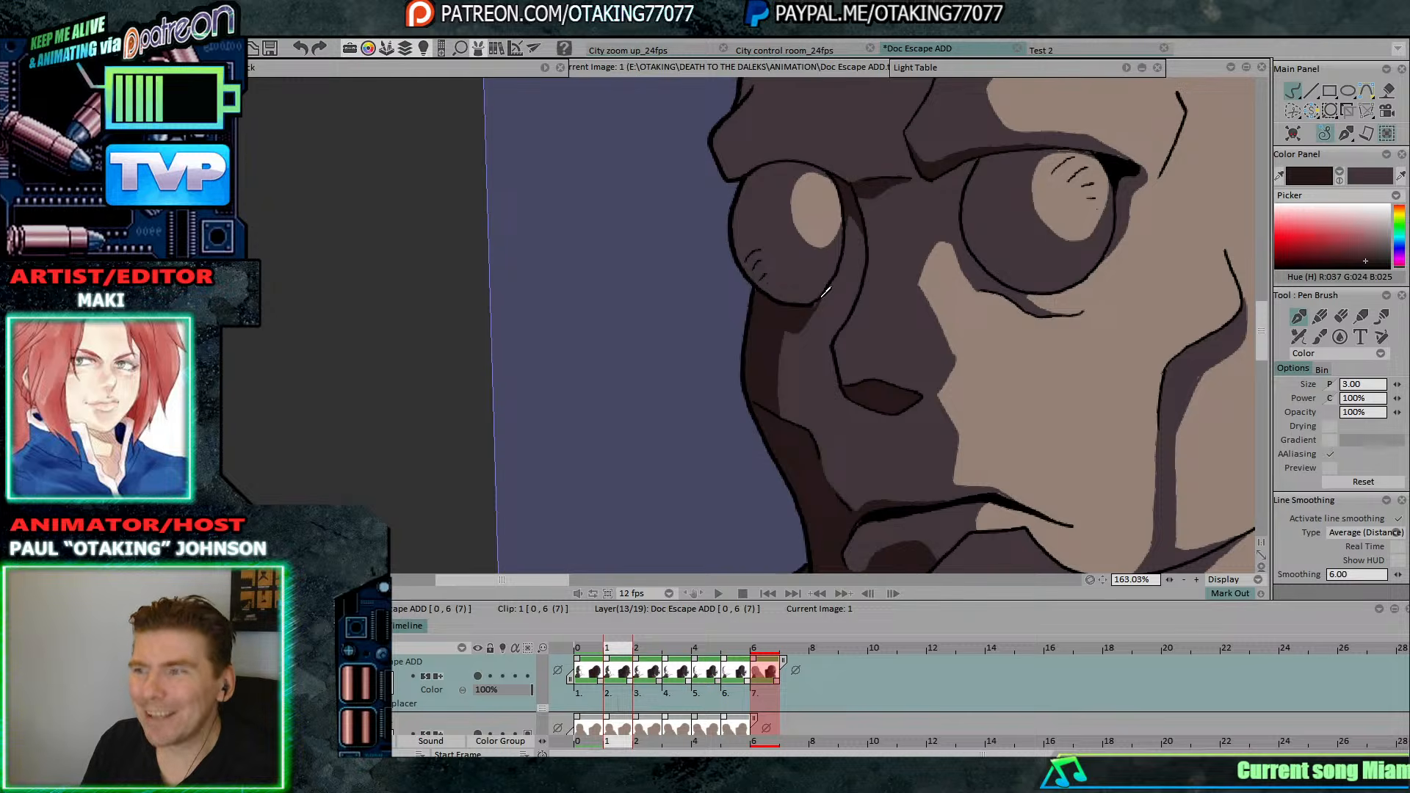
key(Left)
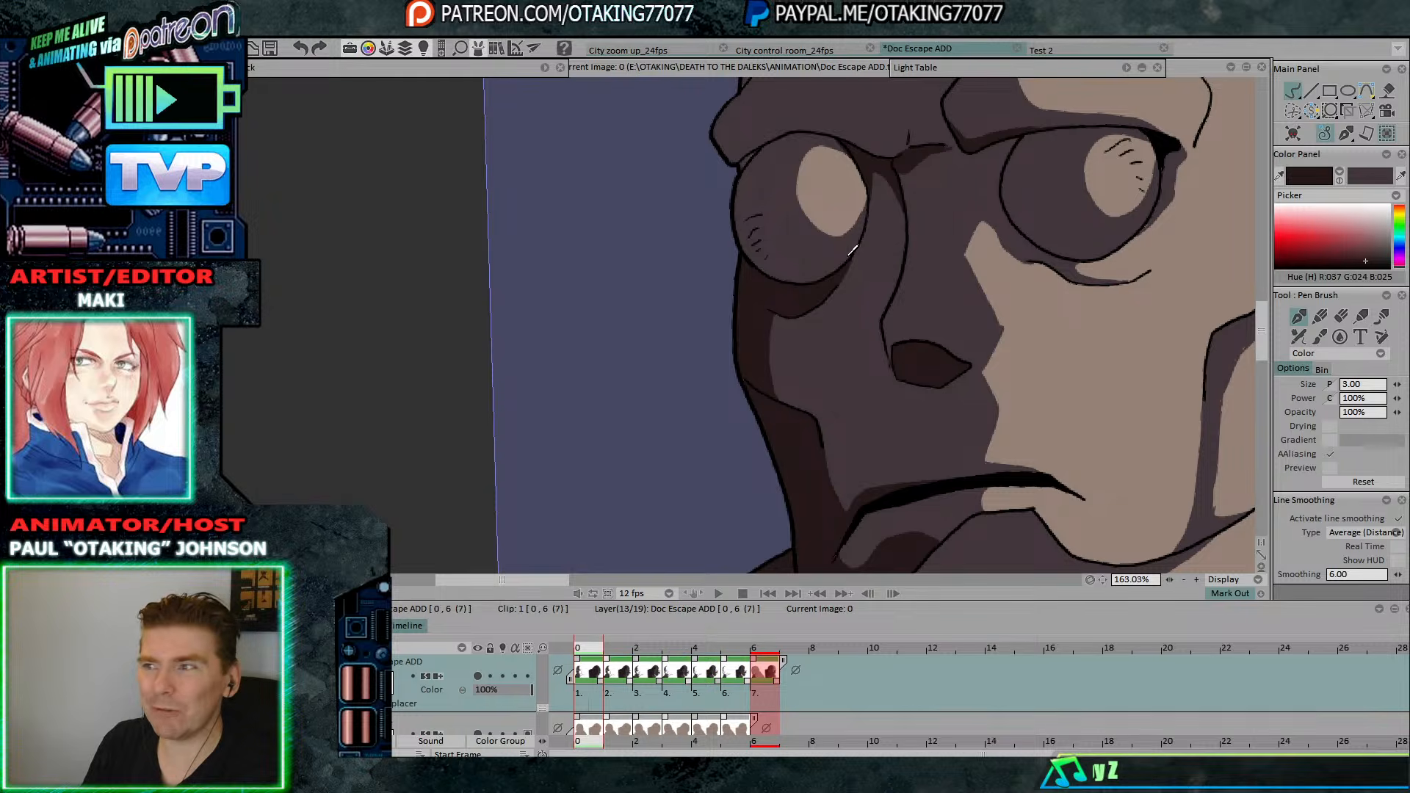
key(Right)
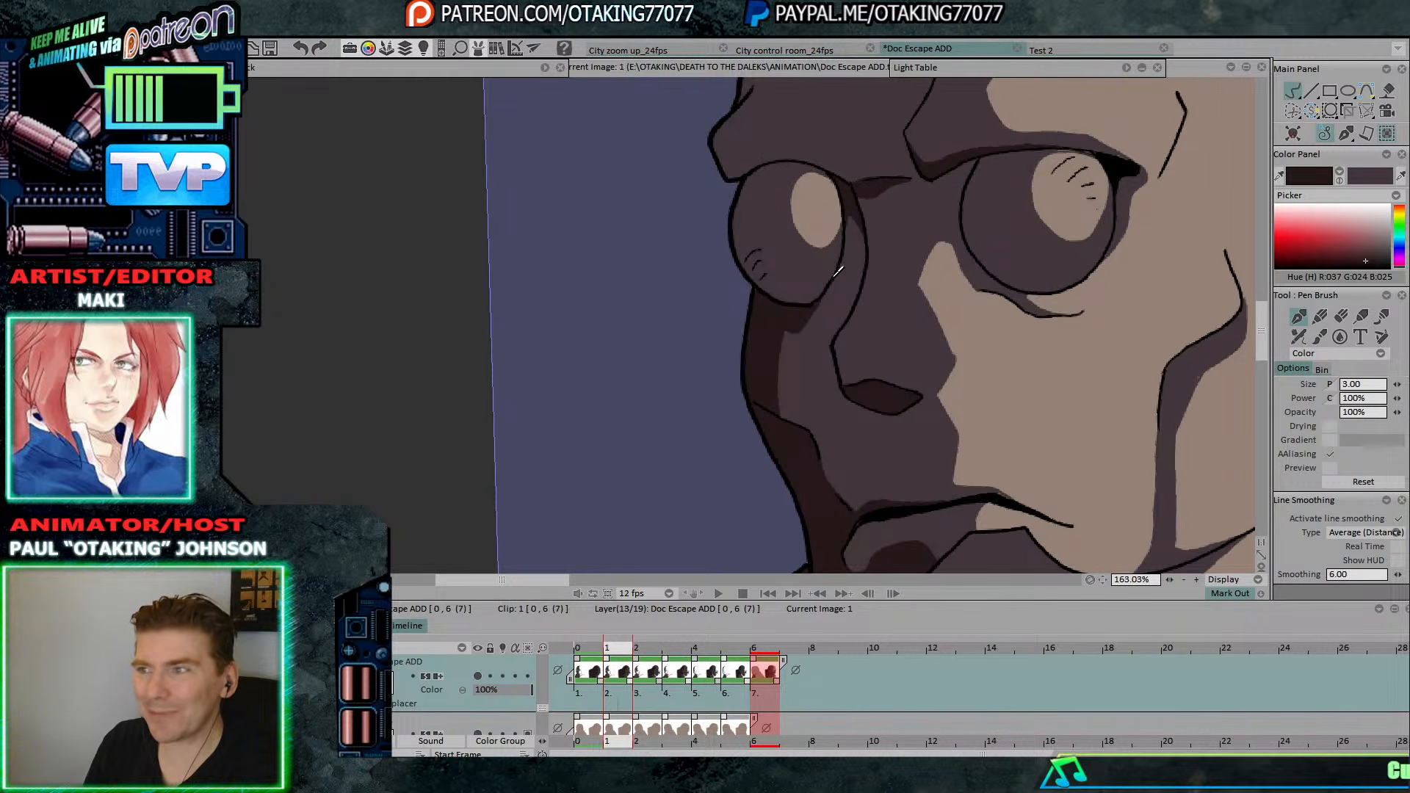
key(Left)
key(Right)
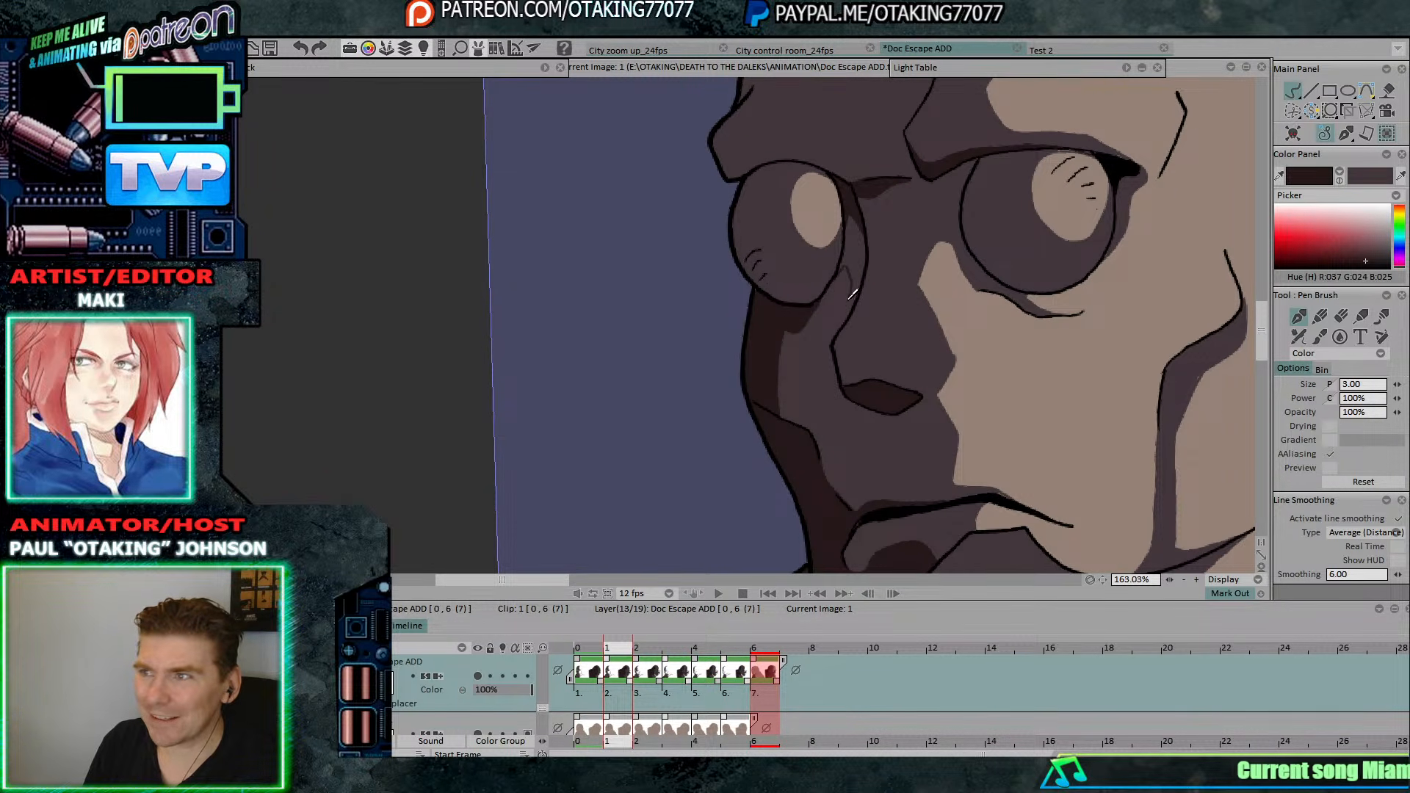
key(Right)
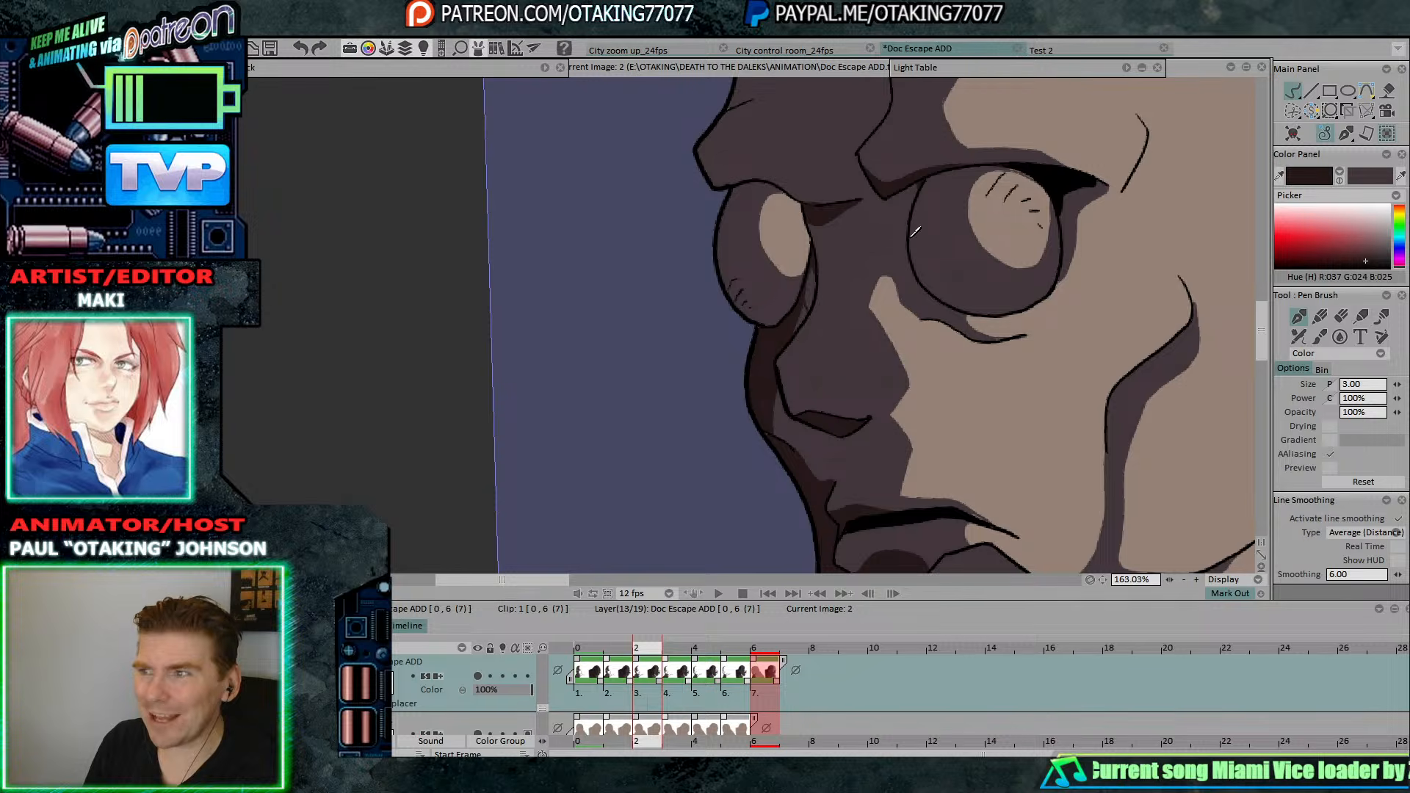
Fill the extended shadow along the far side of the nose on frames 1 and 0 with the dark brown.
key(f)
key(Left)
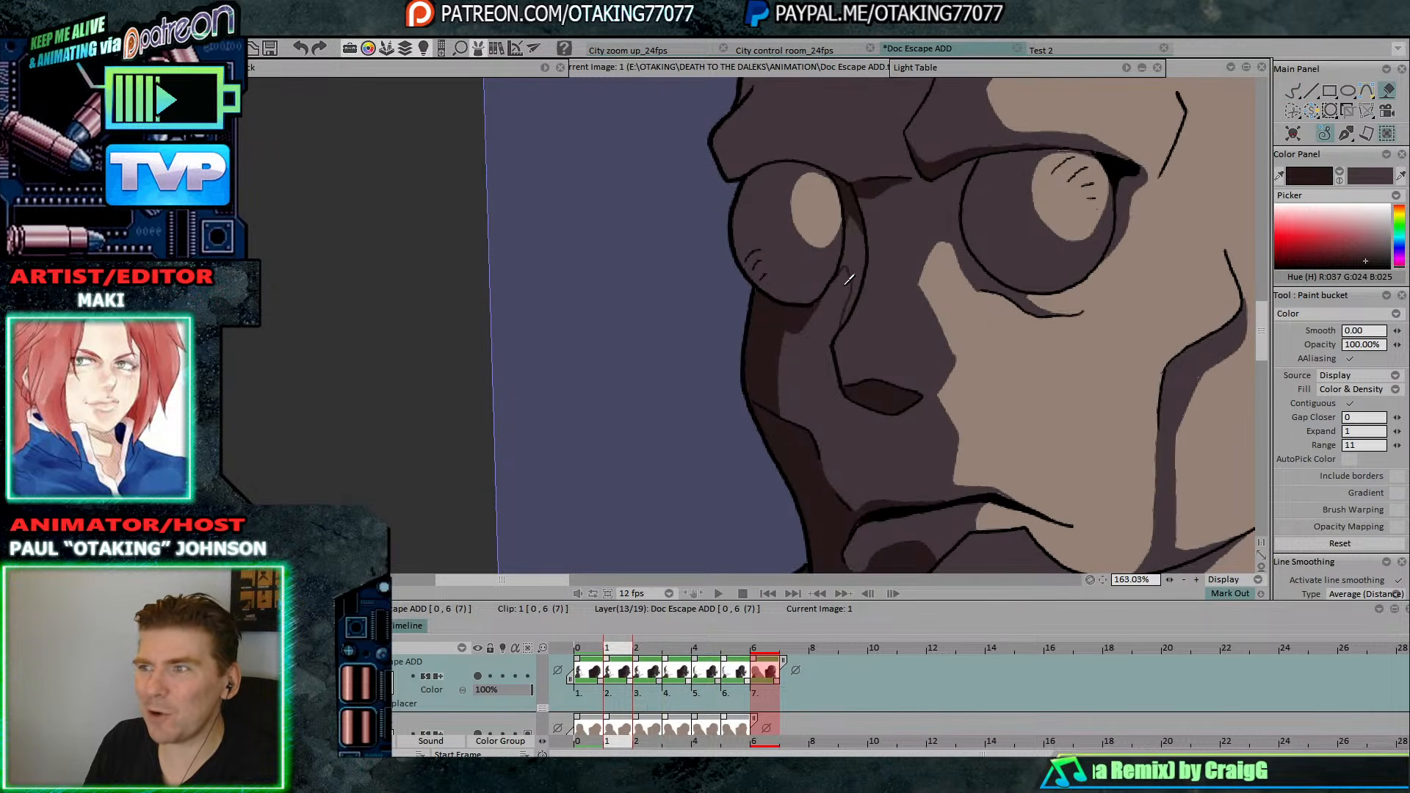
key(Left)
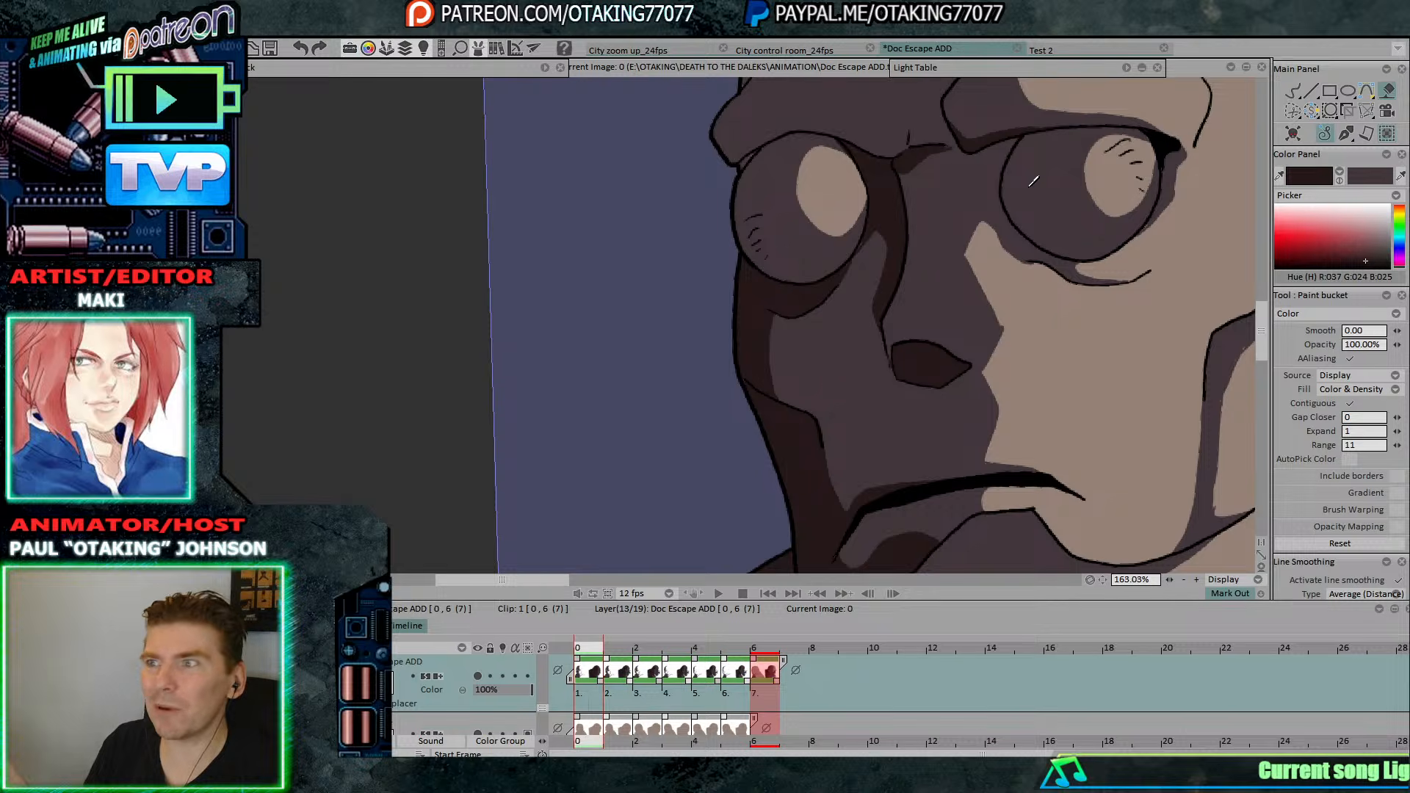
Outline a small shadow beside the near eye's nose-side edge on frame 3 and fill it with the dark brown.
click(1310, 91)
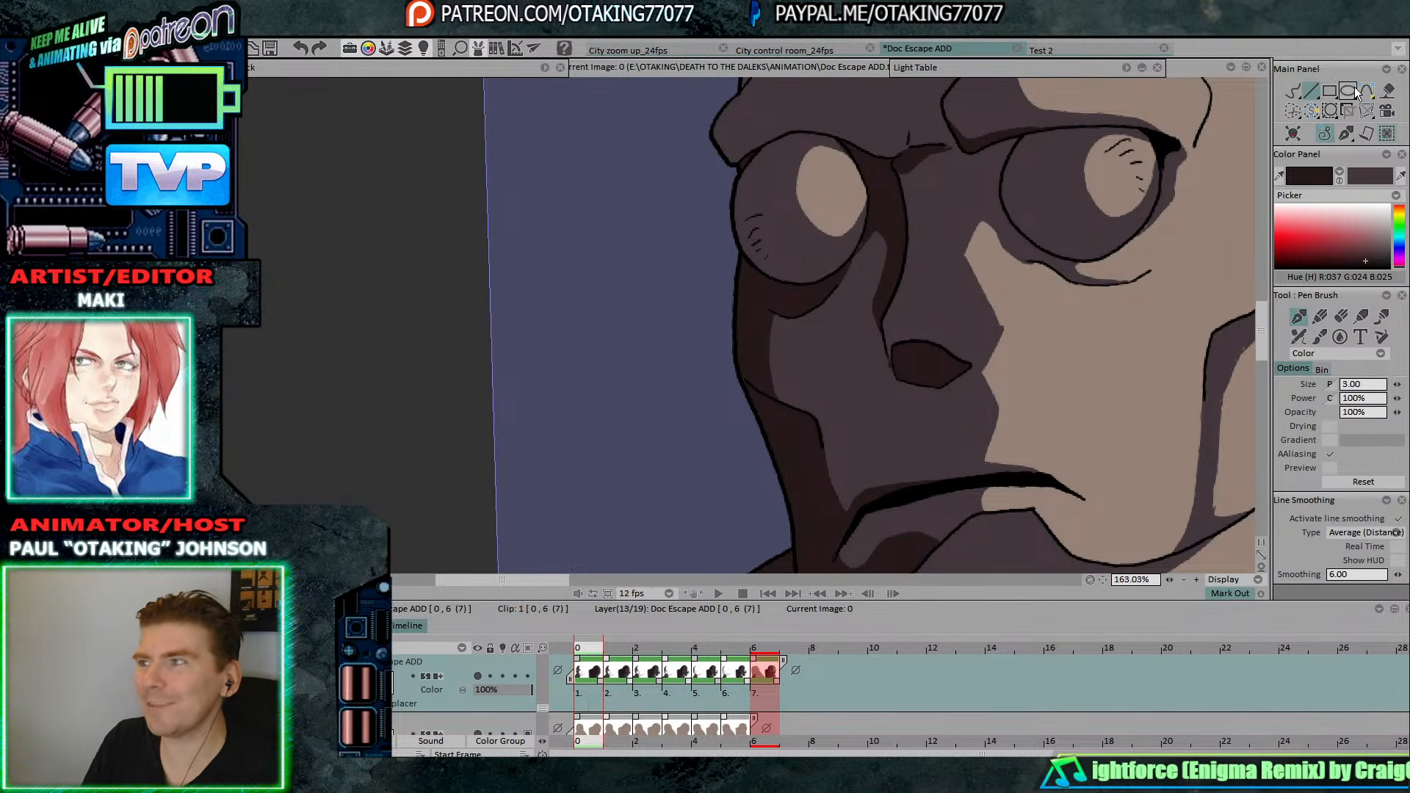
click(1295, 89)
key(Right)
key(Right)
key(Right)
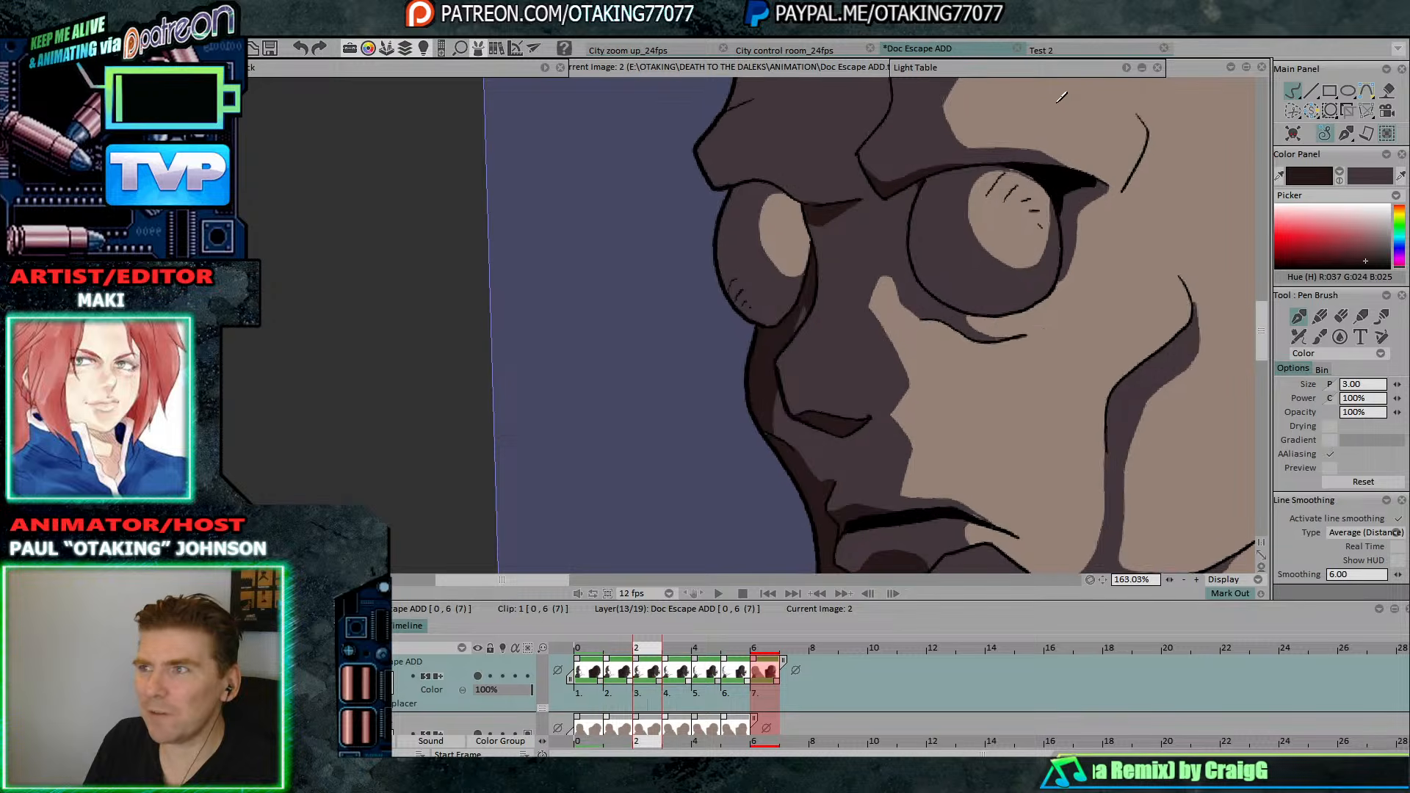
key(Left)
key(Right)
key(Right)
key(Right)
key(Right)
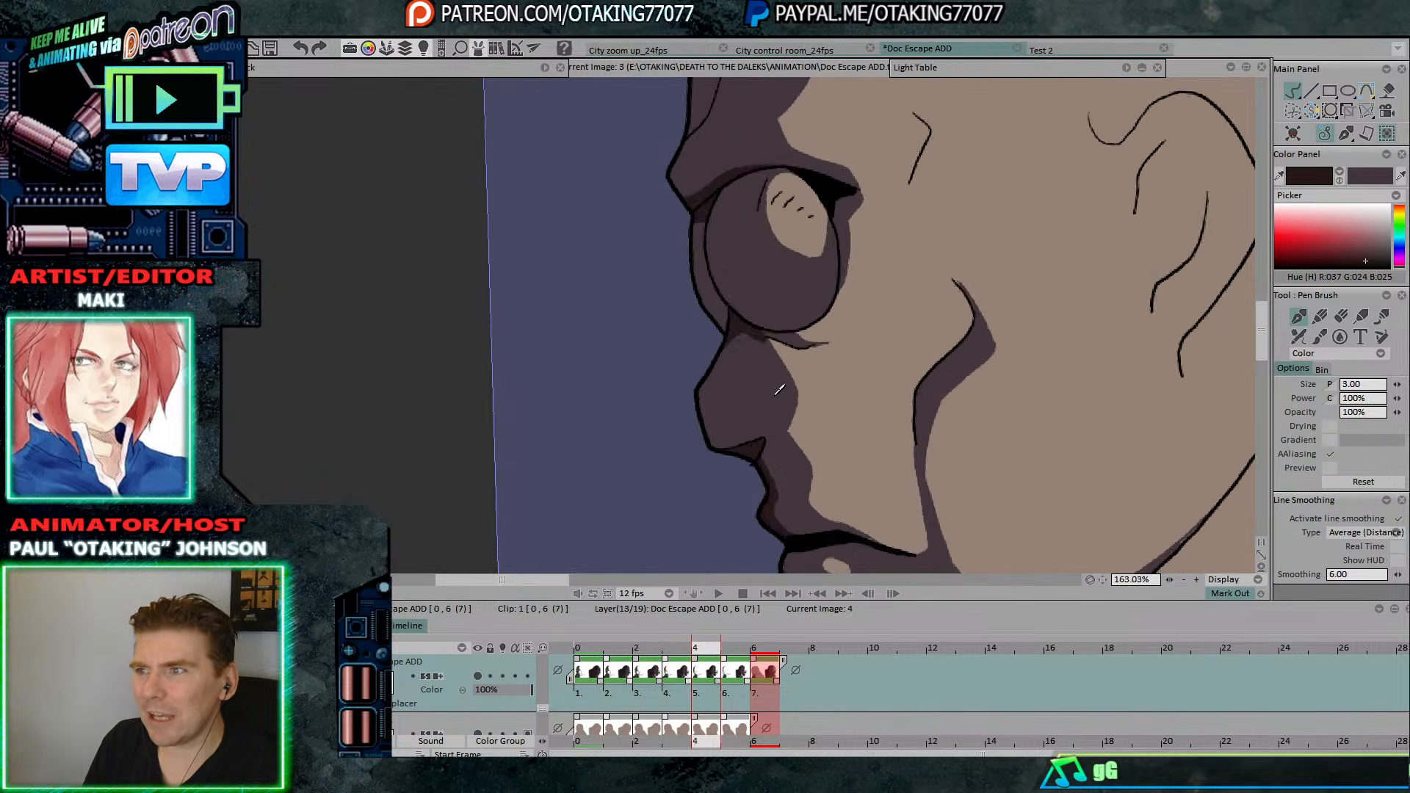
key(Left)
key(Left)
key(Left)
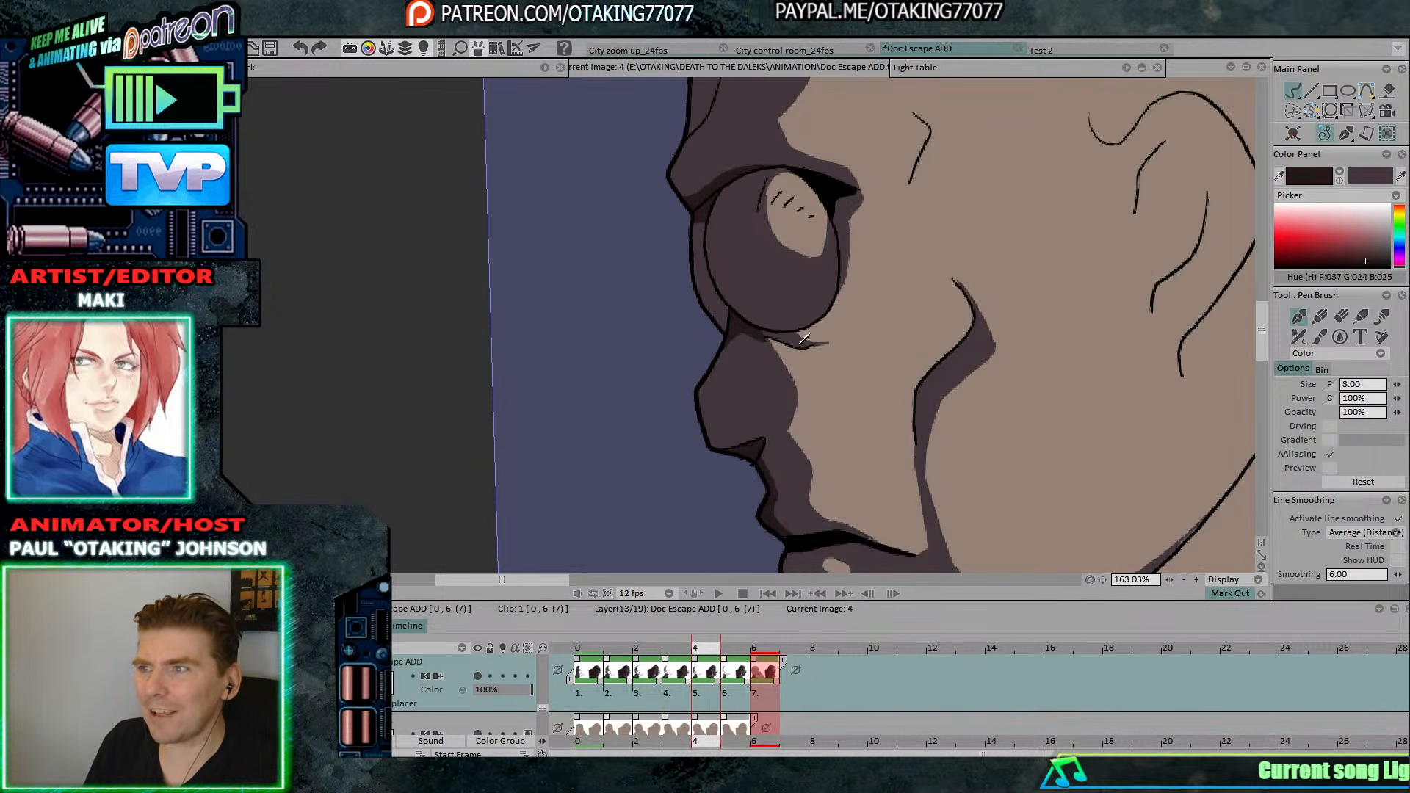
key(Right)
key(Left)
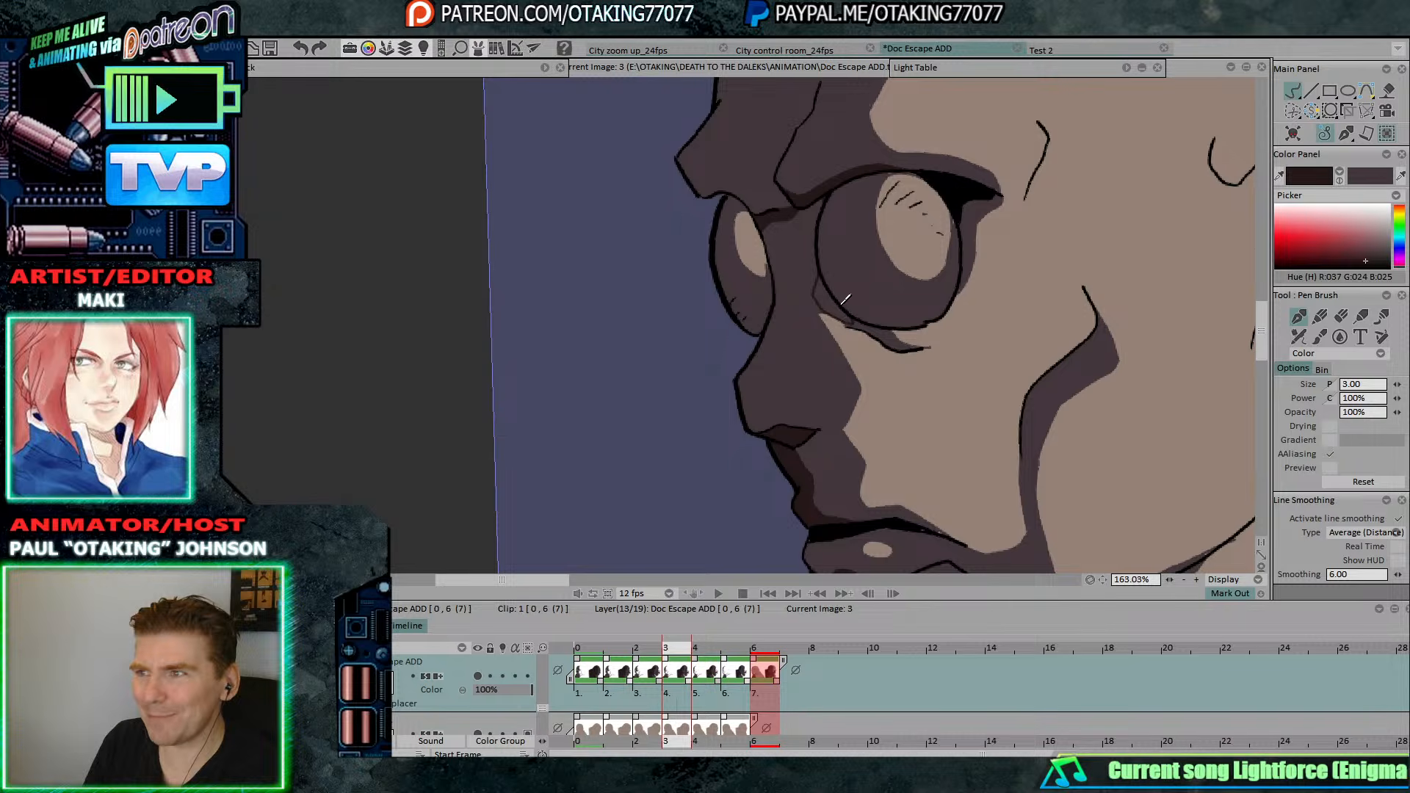
click(1387, 91)
scroll(835, 294, down, 4)
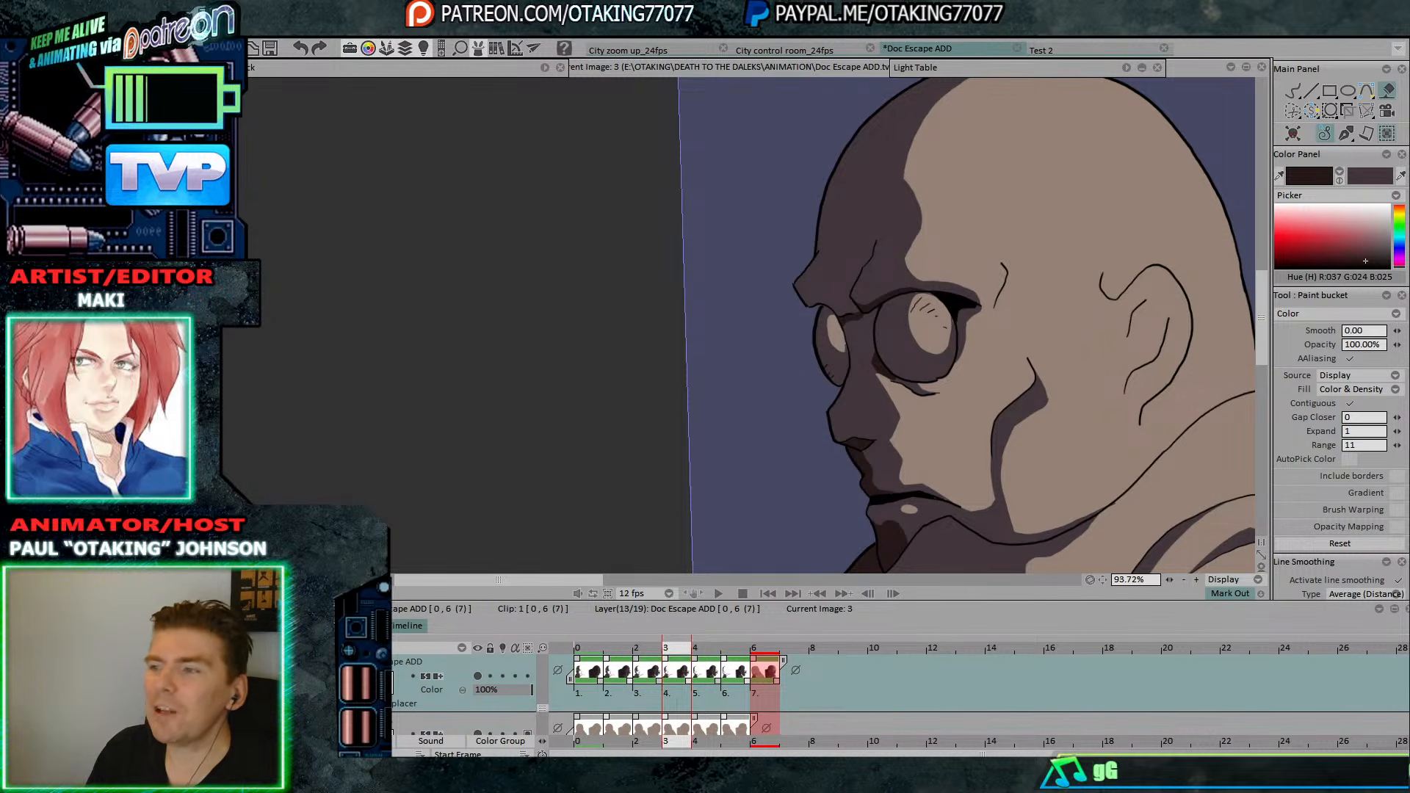
Review the head's shadows by flipping through frames 0 to 5.
click(1288, 94)
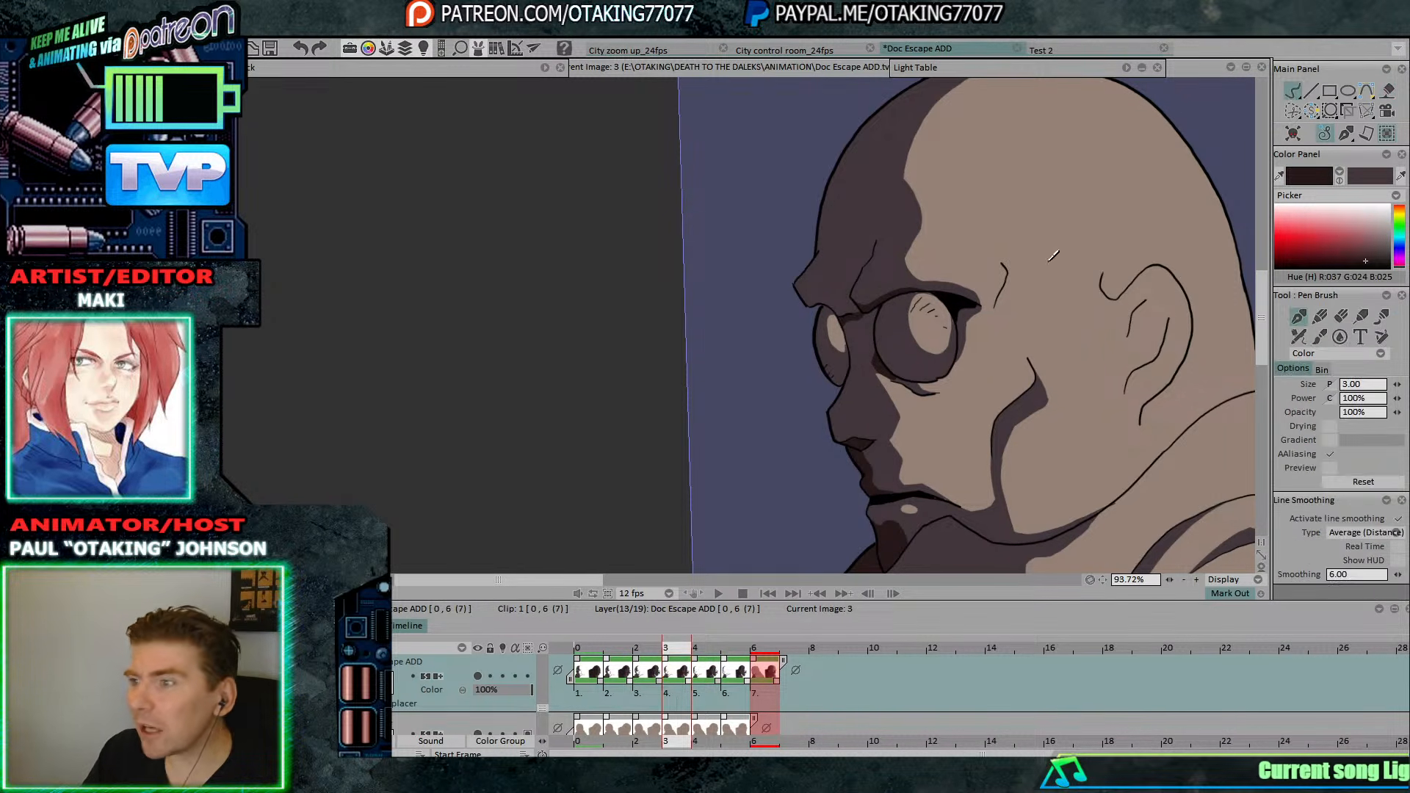
drag(921, 502, 869, 451)
key(Right)
key(Right)
key(Right)
key(Right)
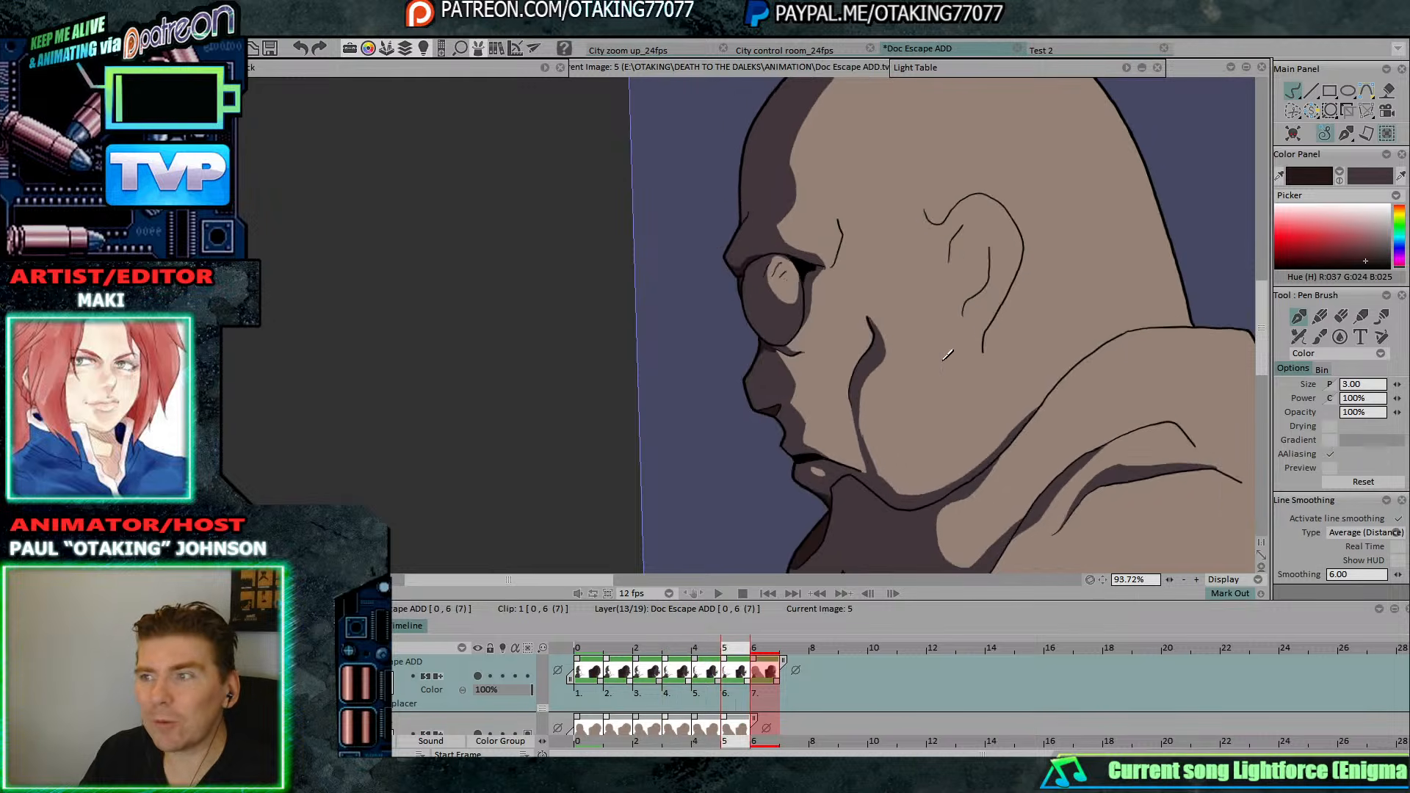
key(Left)
key(Left)
key(Left)
key(Left)
key(Left)
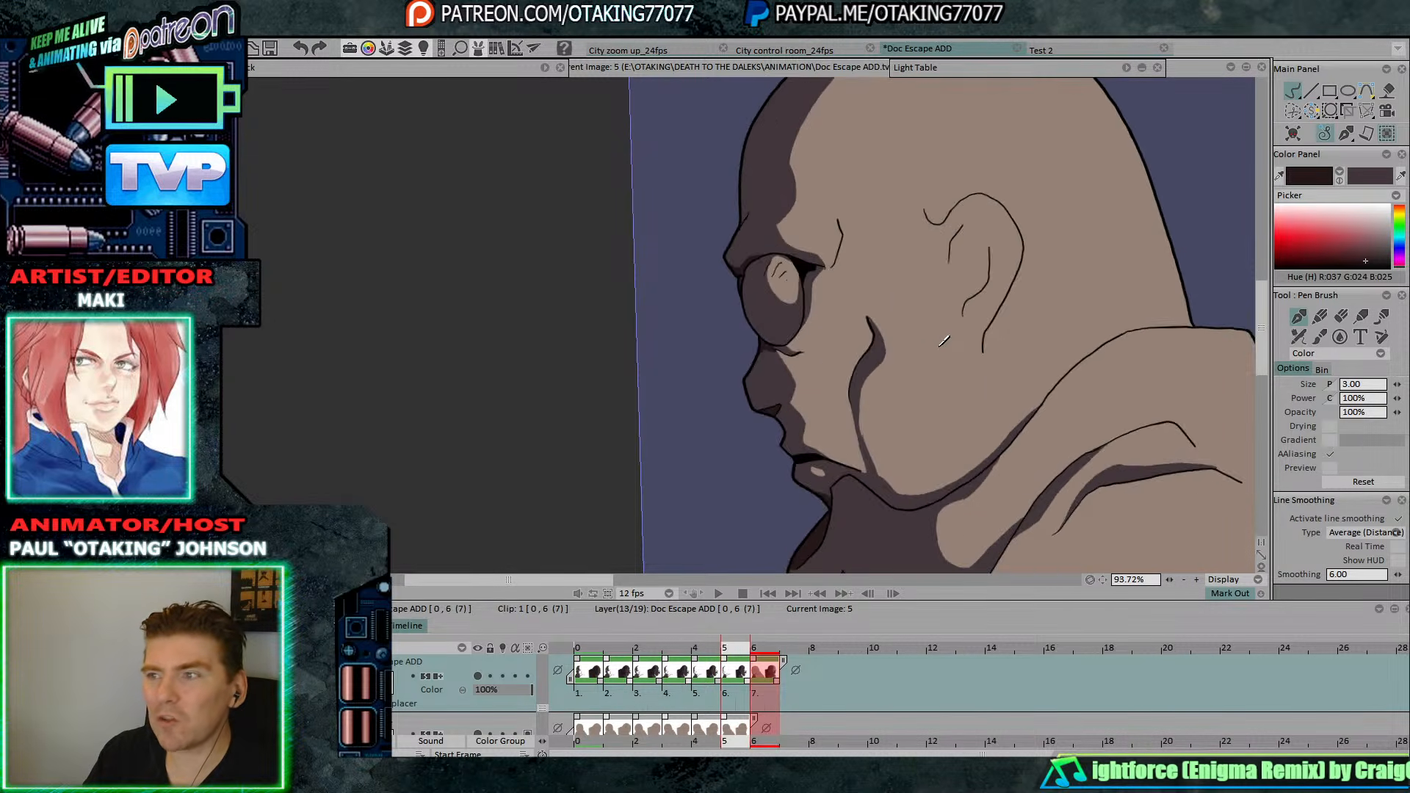
key(Left)
key(Left)
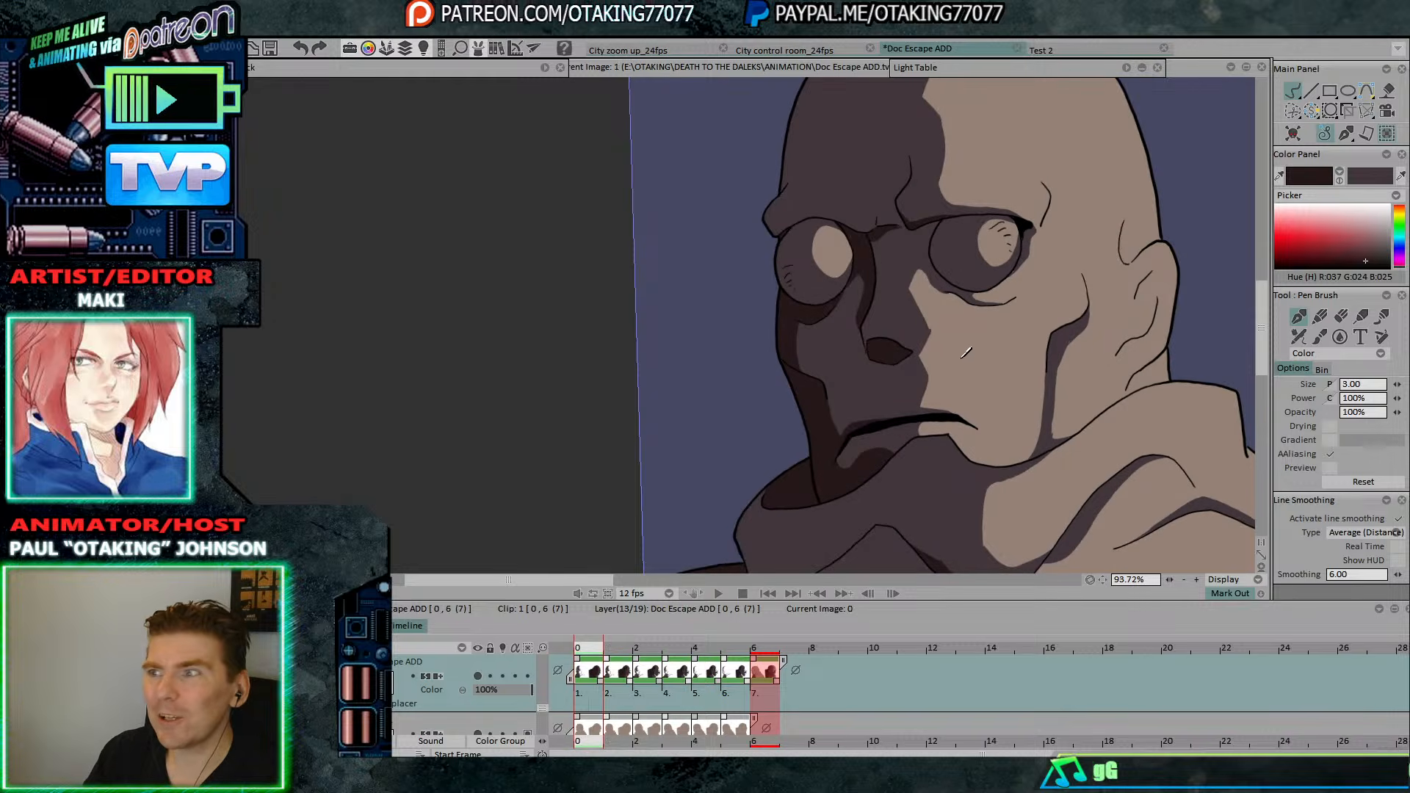
Outline a curved shadow along the outer edge of the far eyeball on frames 0 to 3.
scroll(810, 262, up, 5)
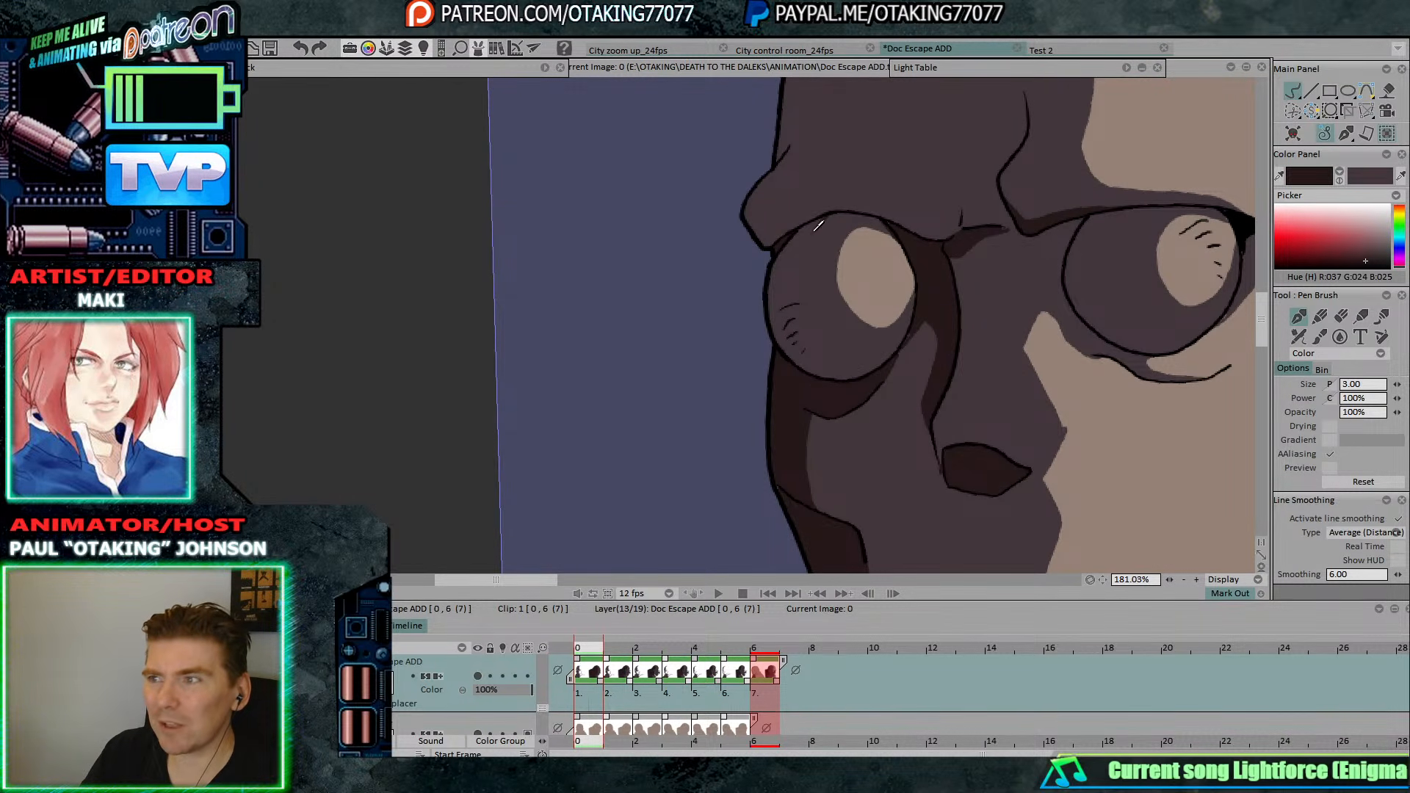
mouse_move(818, 226)
mouse_down()
mouse_move(794, 292)
mouse_move(804, 347)
mouse_move(846, 375)
mouse_move(794, 322)
mouse_move(856, 378)
mouse_up()
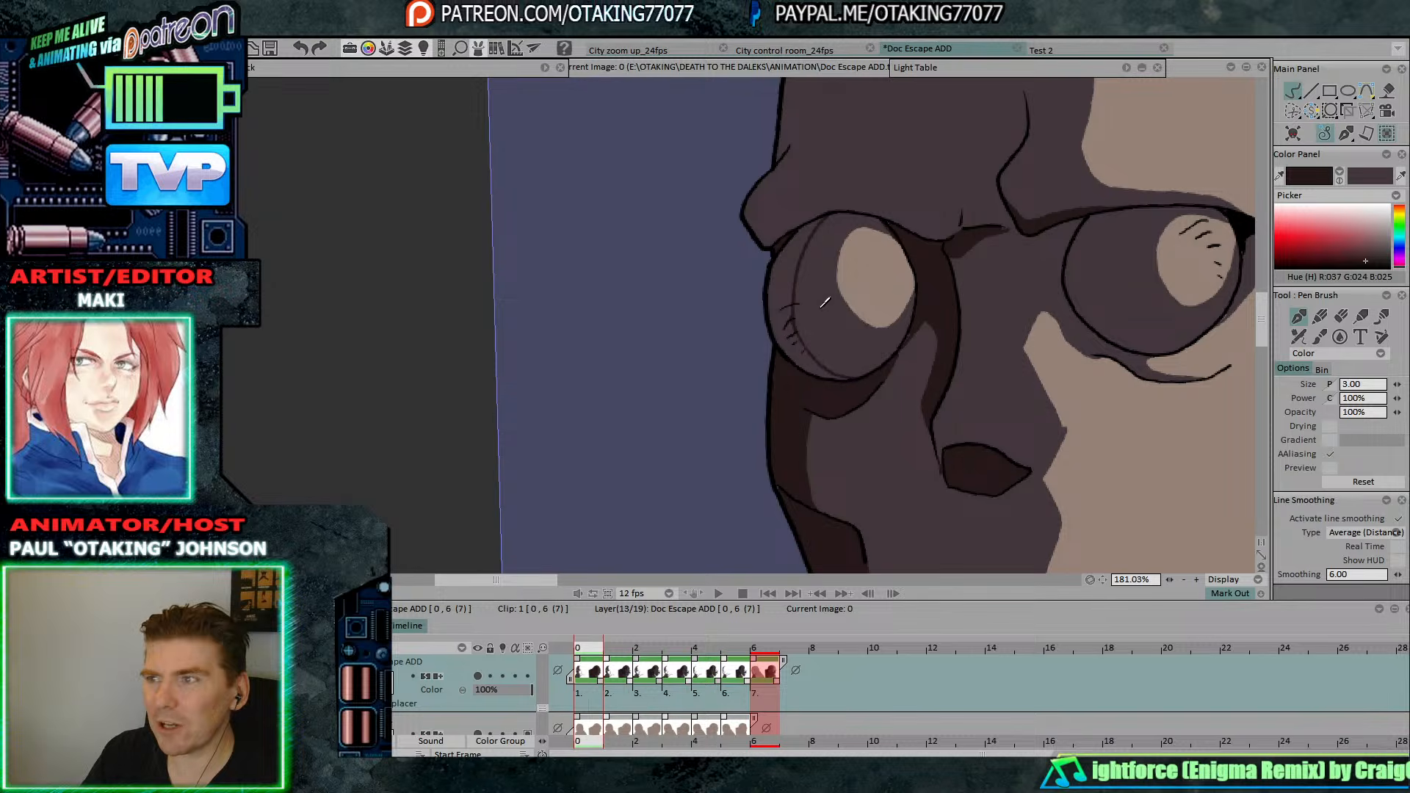
key(Right)
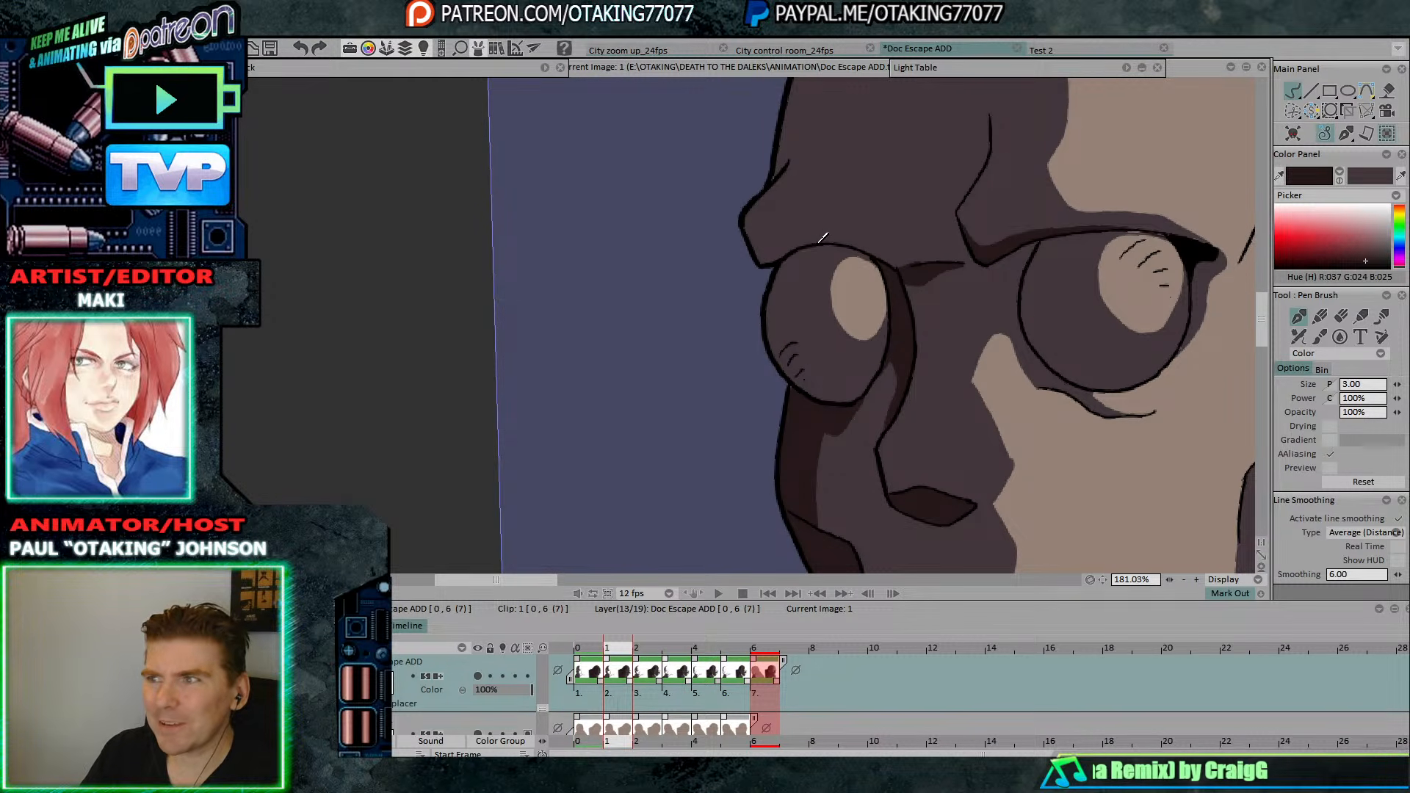
key(Right)
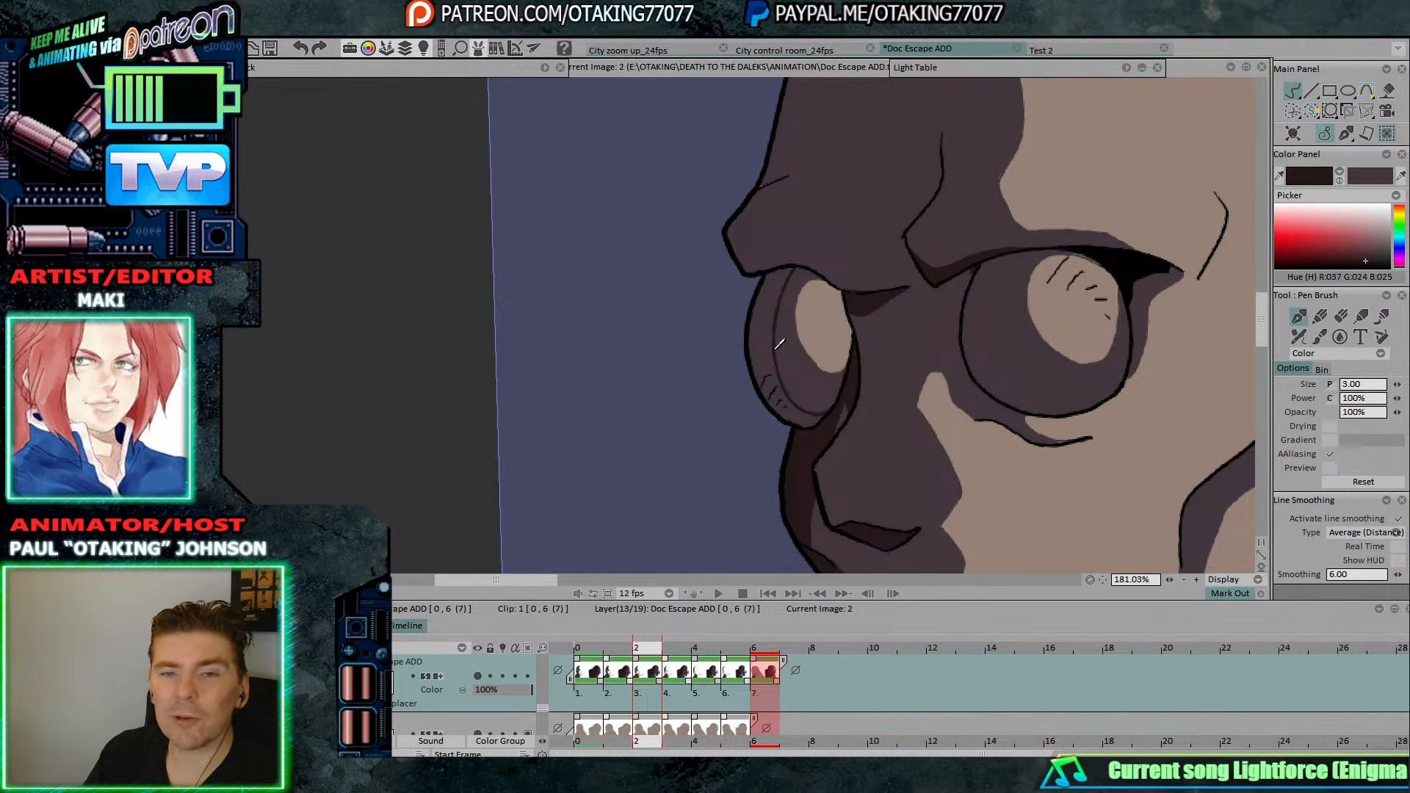
key(Right)
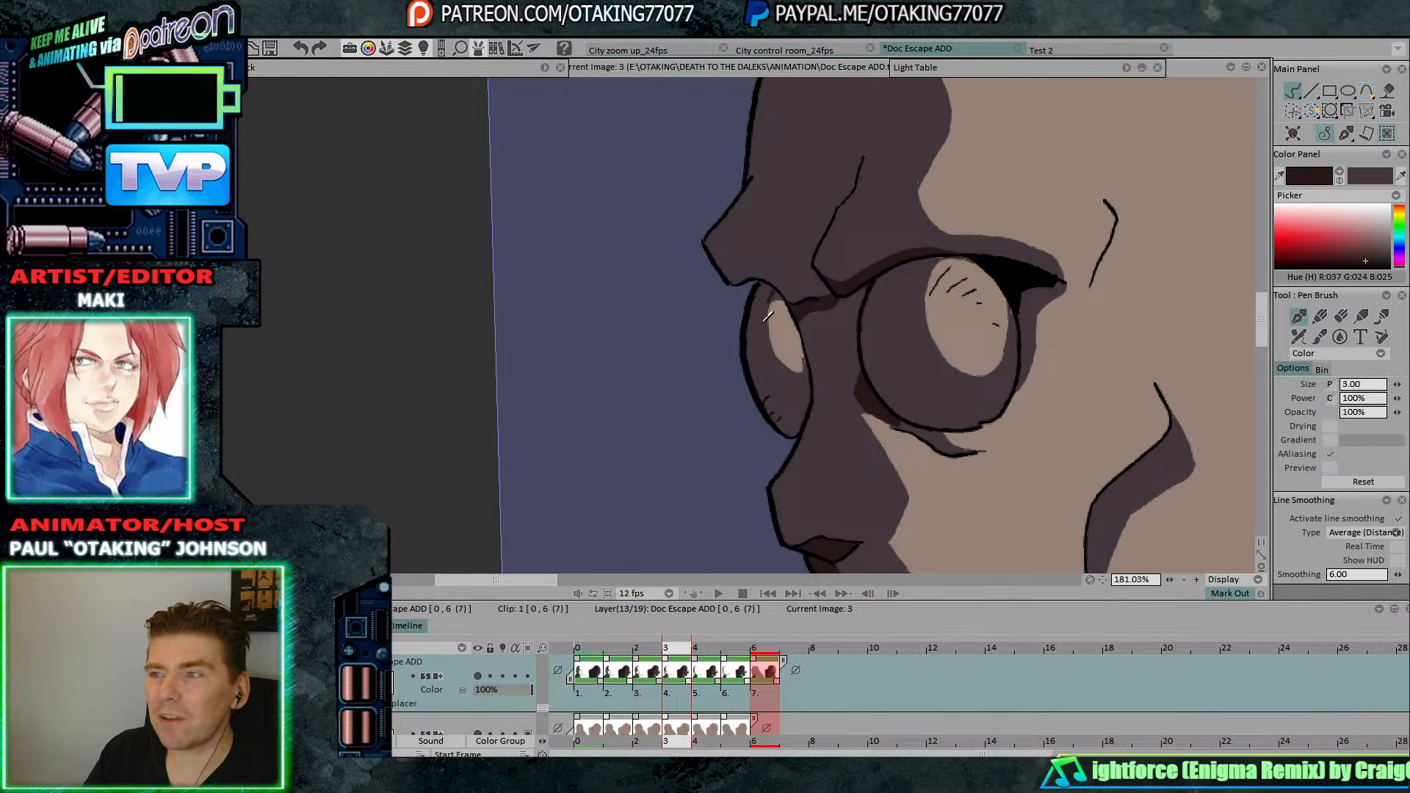
key(Right)
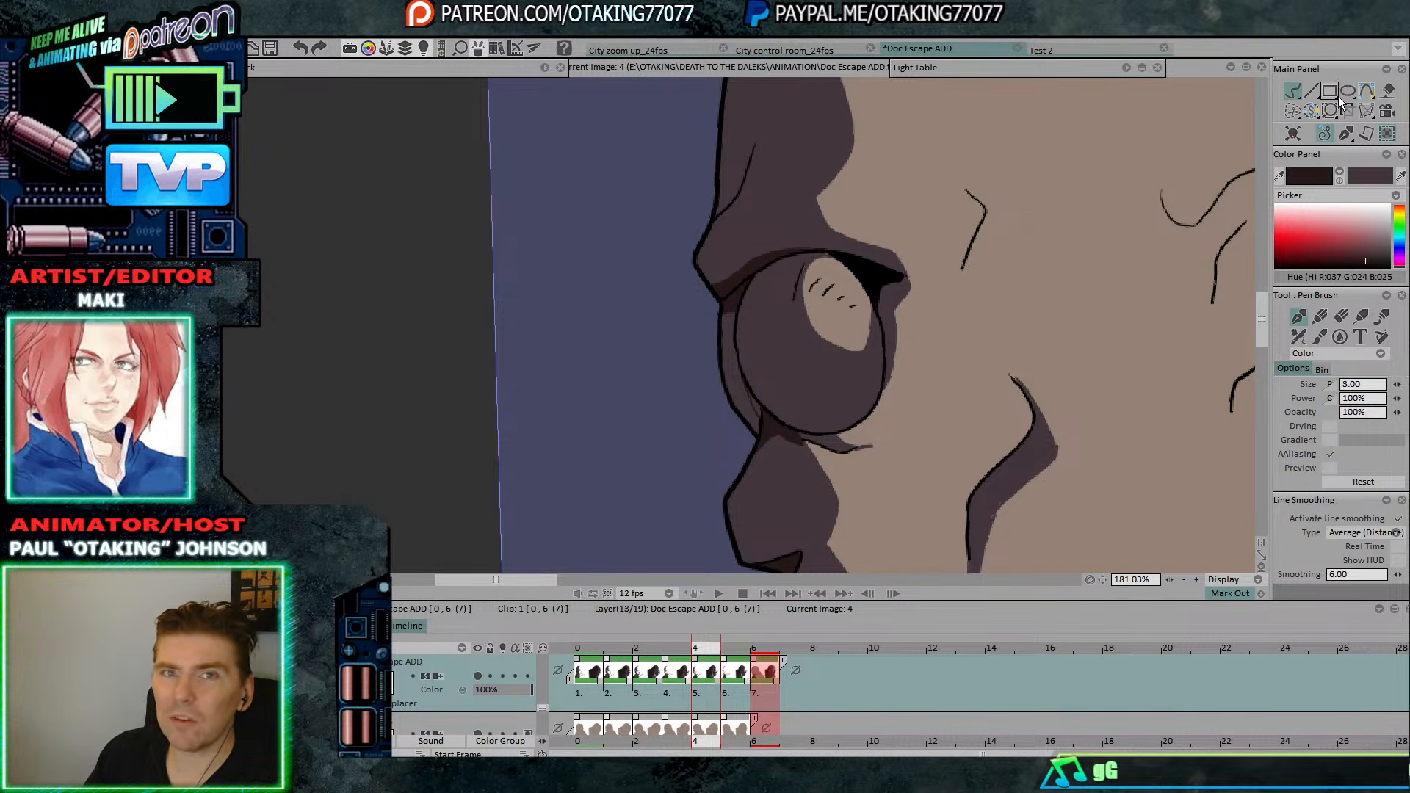
Fill the far eyeball's visible sliver on frame 4 and its outer-edge shadows on frames 3 to 0 with the dark brown.
click(1387, 90)
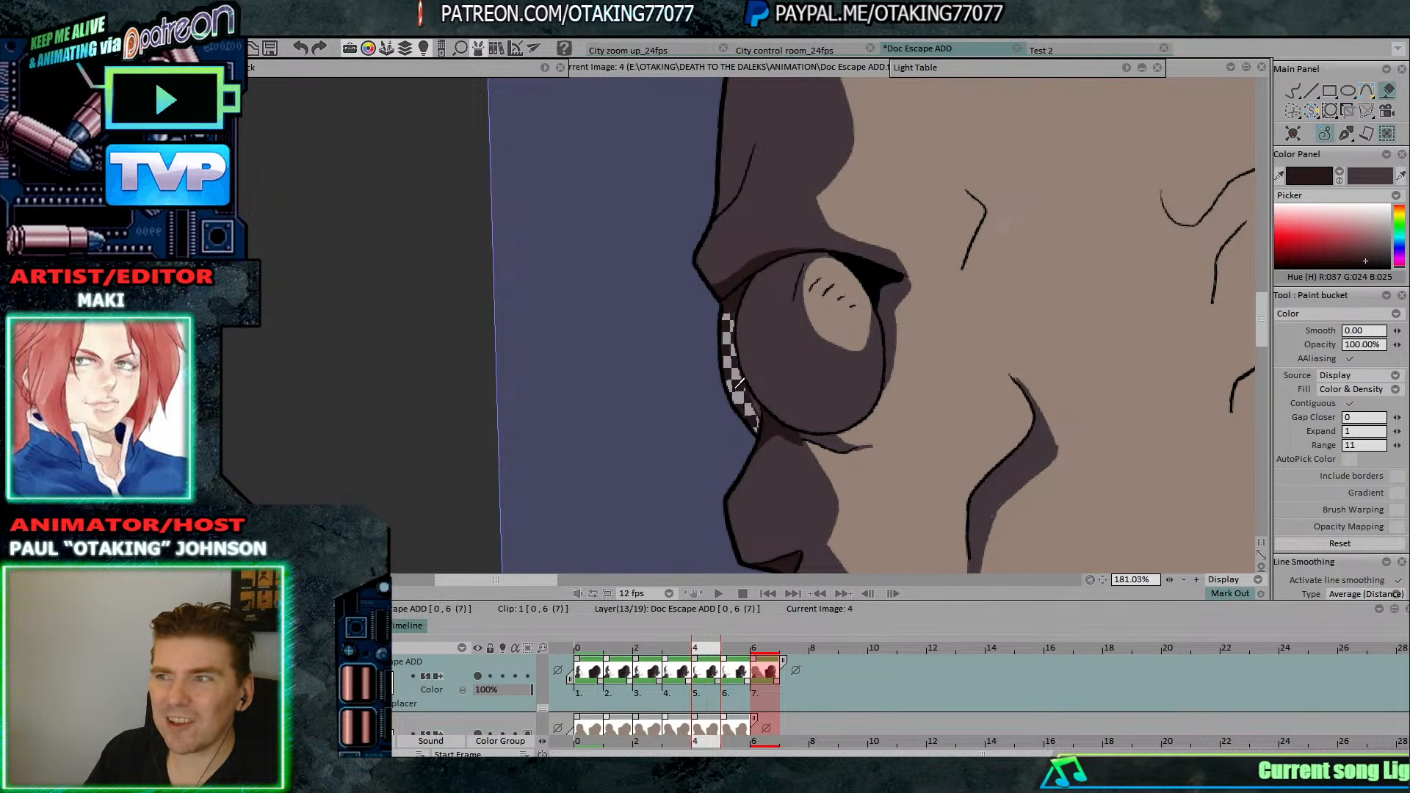
click(740, 383)
key(Right)
key(Left)
key(Left)
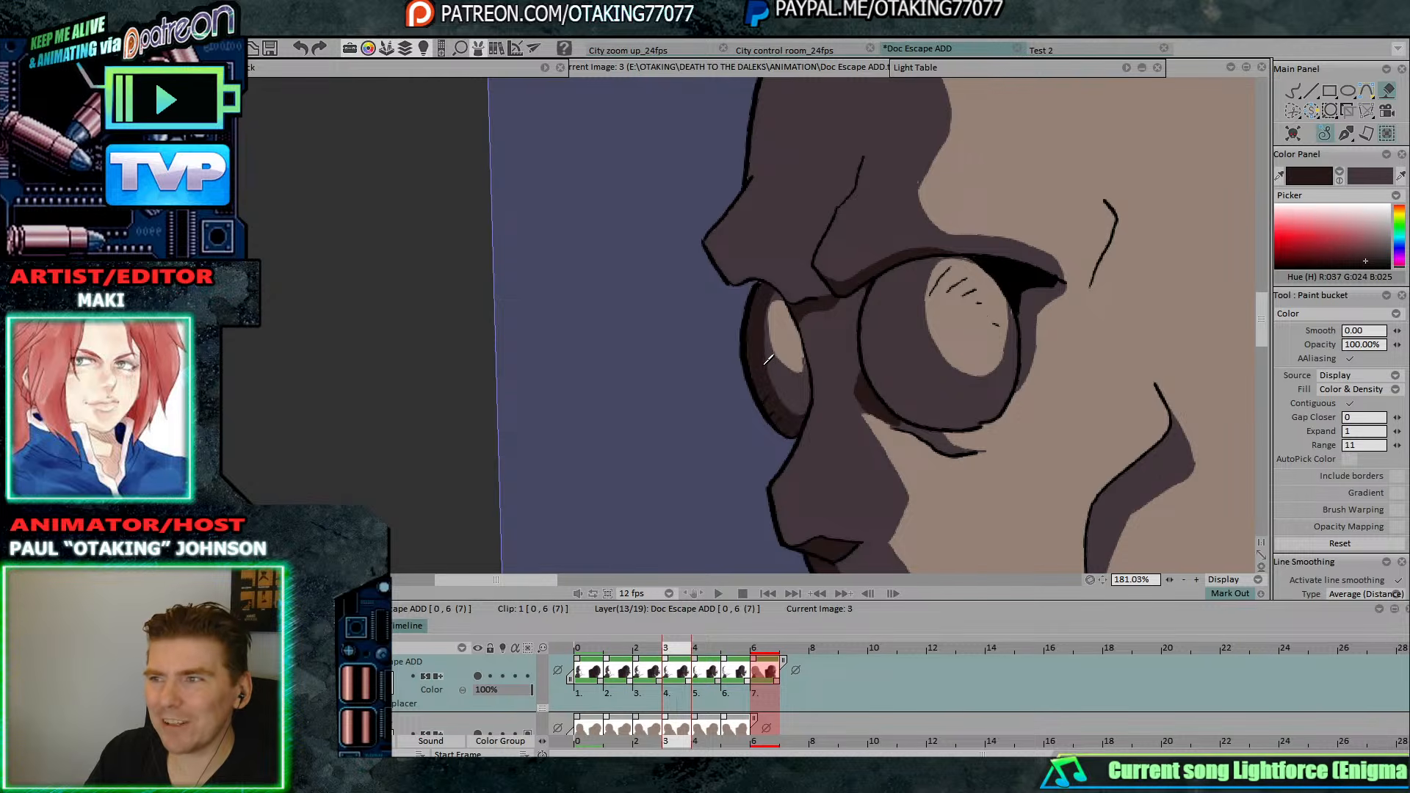
key(Left)
click(793, 350)
key(Left)
click(782, 324)
key(Left)
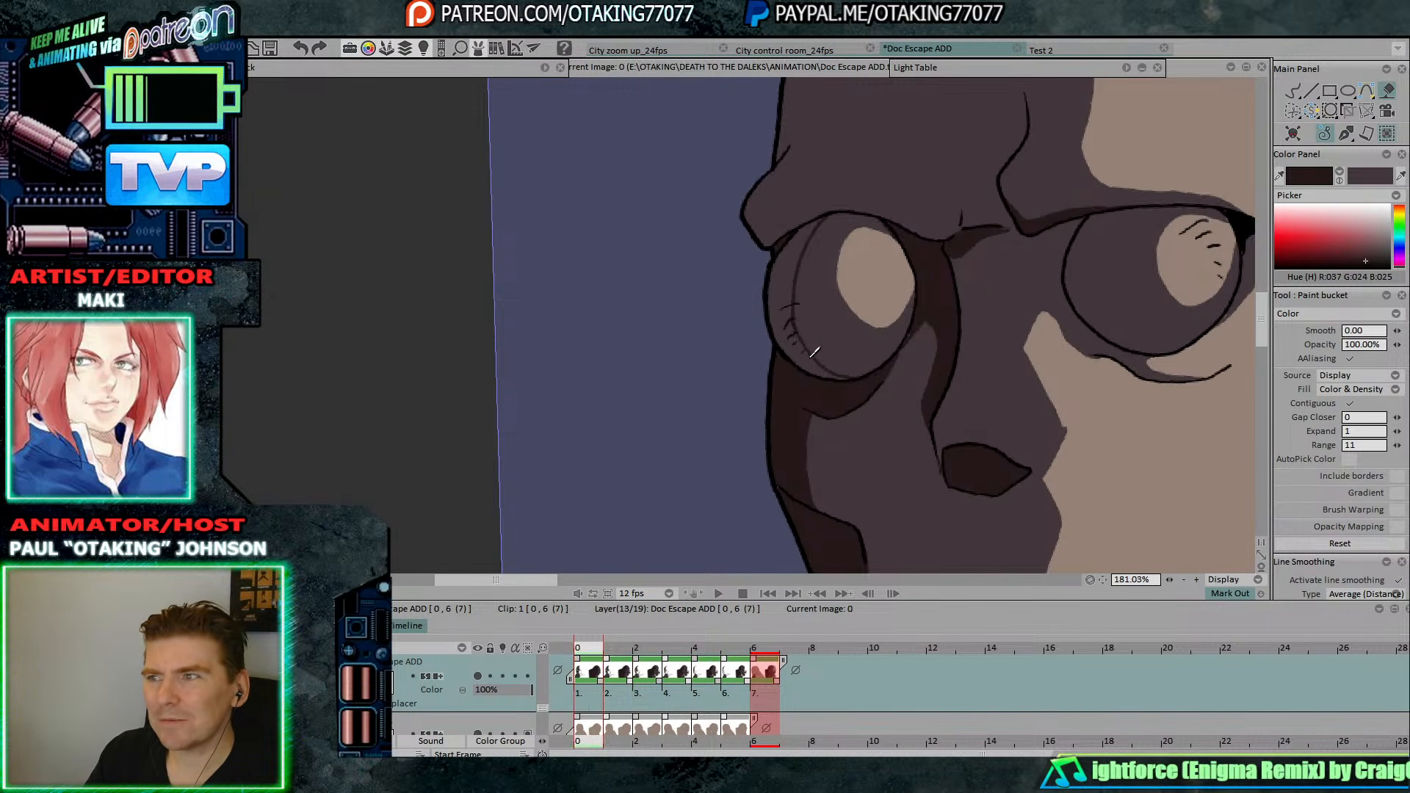
click(787, 291)
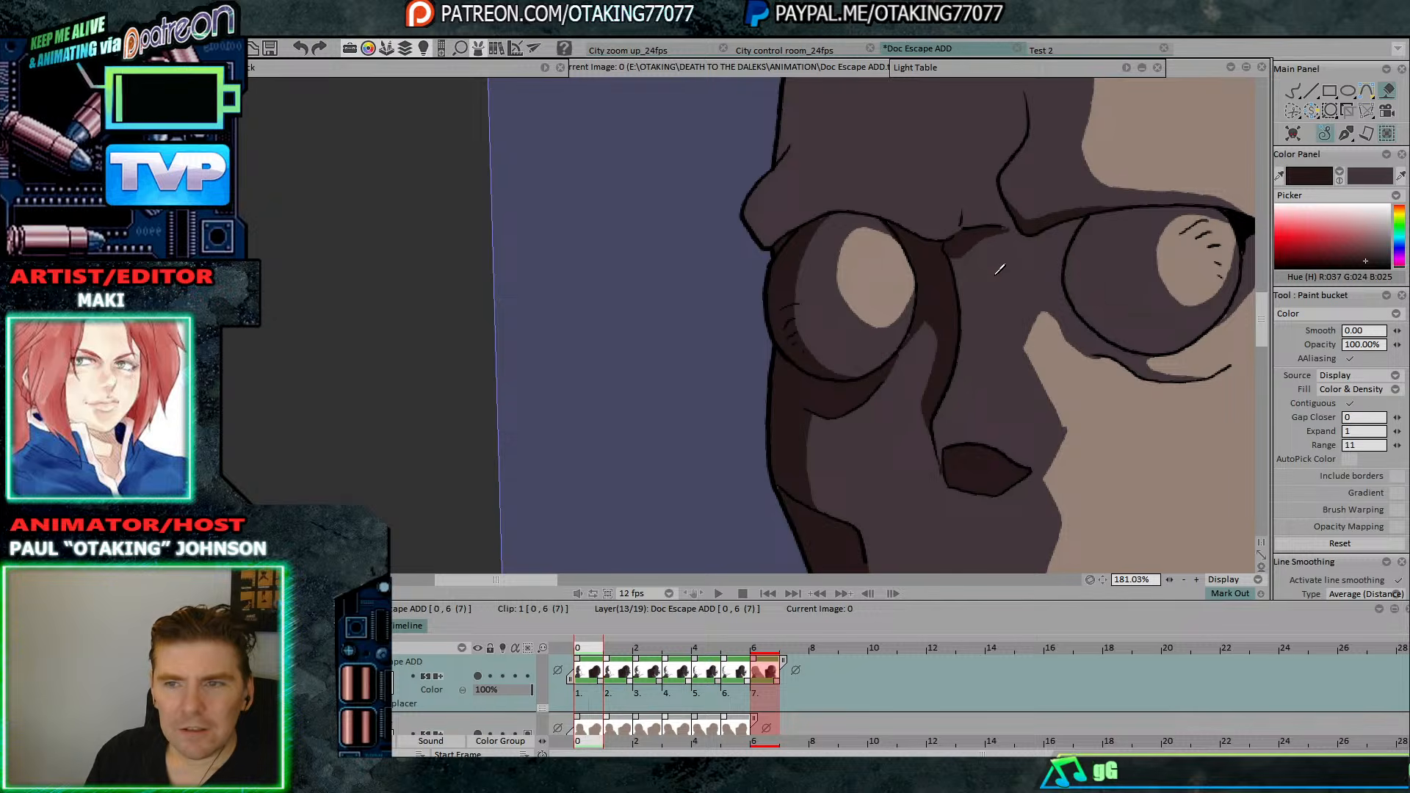
Examine the shaded forehead and far brow across frames 0 to 4.
scroll(1007, 300, down, 2)
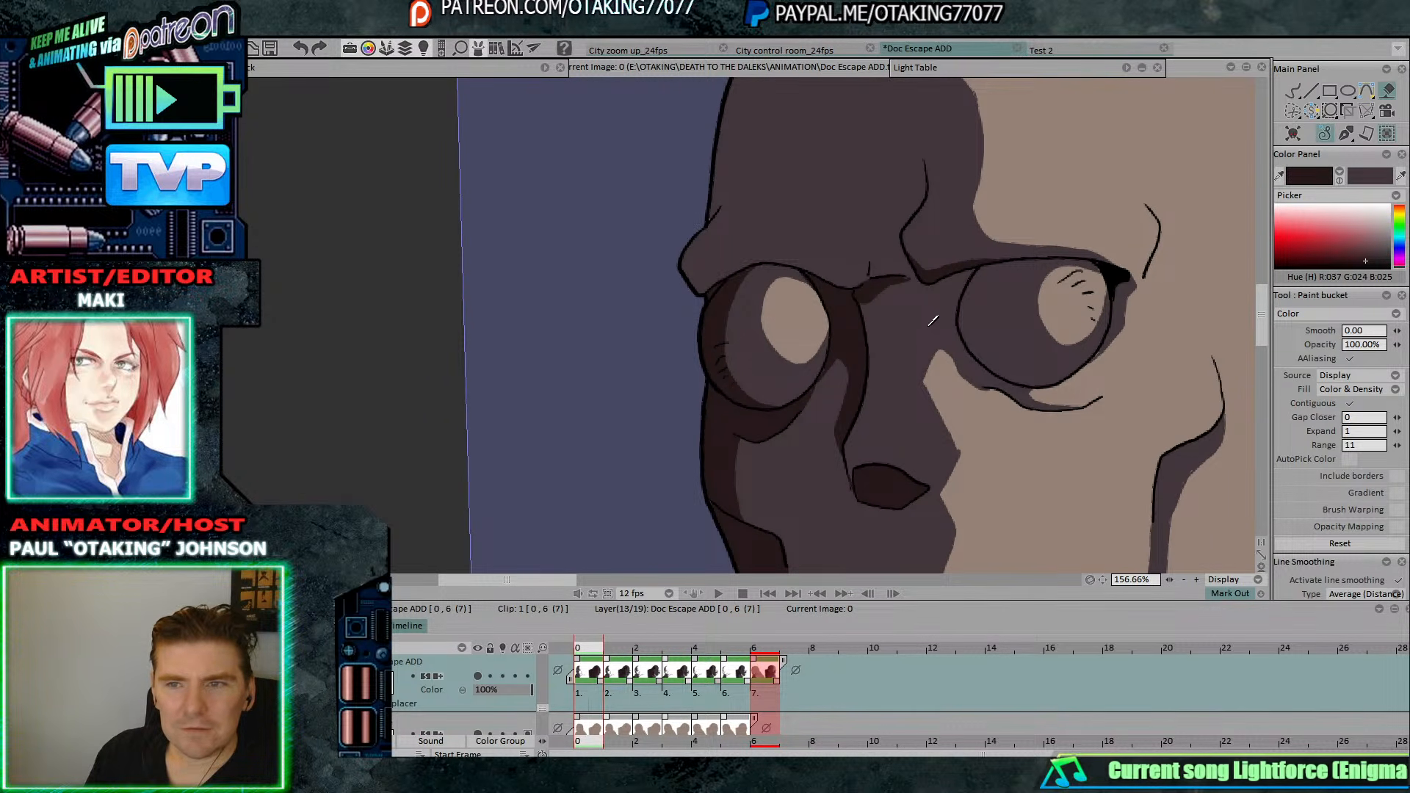
drag(861, 284, 869, 362)
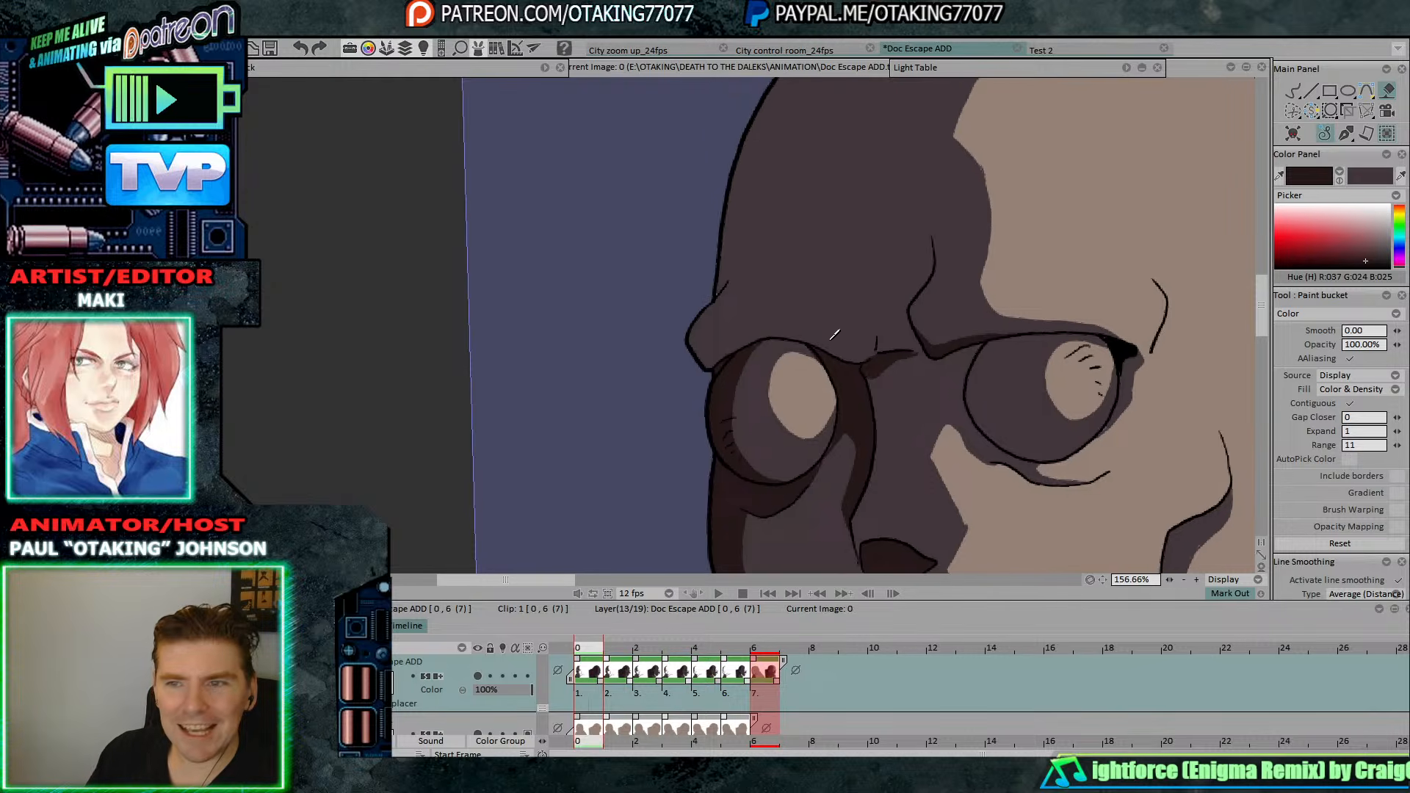
drag(752, 400, 906, 390)
drag(868, 286, 893, 404)
scroll(893, 403, down, 3)
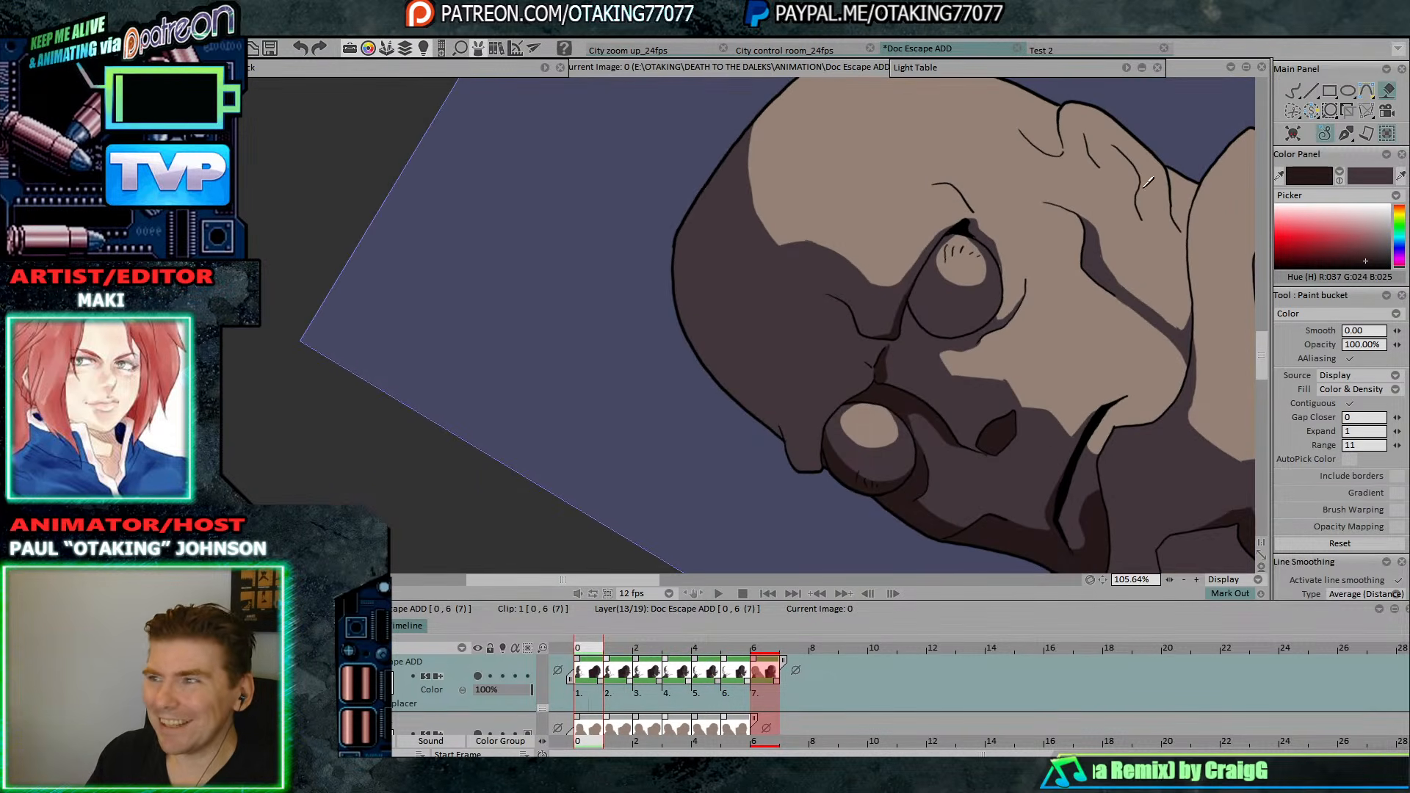
click(1293, 92)
key(Right)
key(Right)
key(Right)
key(Right)
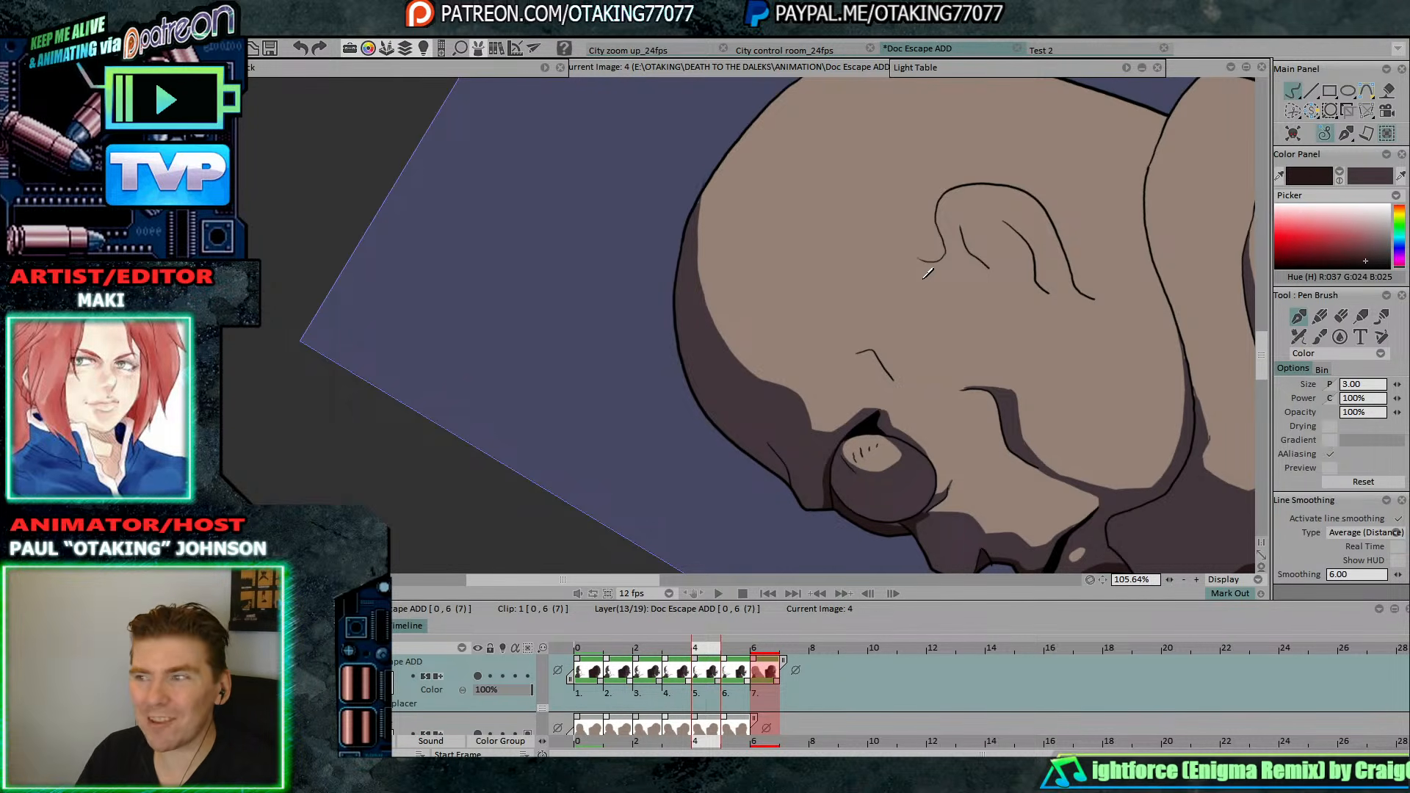
key(Left)
key(Left)
key(Left)
key(Left)
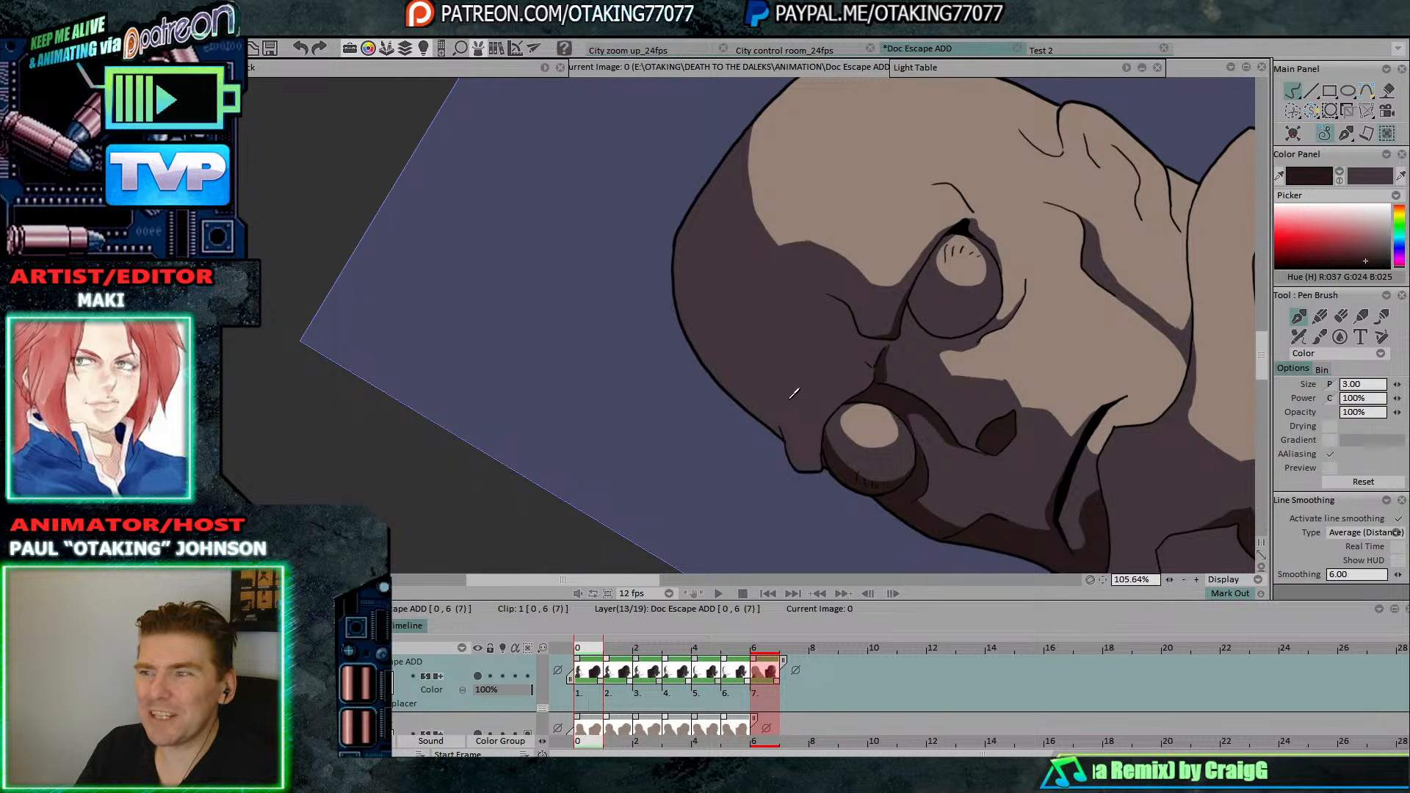
Outline a thin shadow along the far edge of the forehead, just above the brow, on frames 4 back to 0.
scroll(796, 412, up, 4)
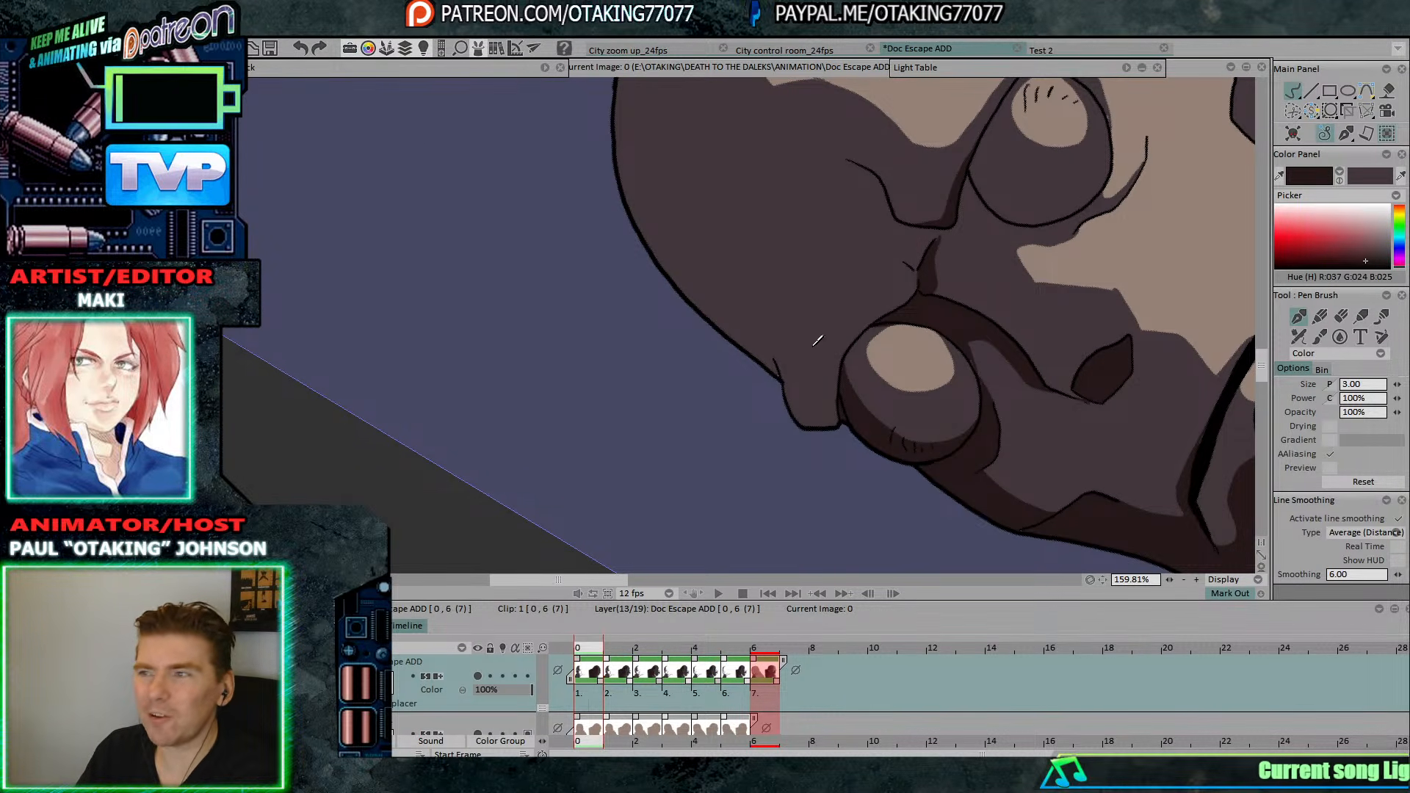
key(Right)
key(Right)
key(Right)
key(Right)
key(Right)
key(Right)
key(Right)
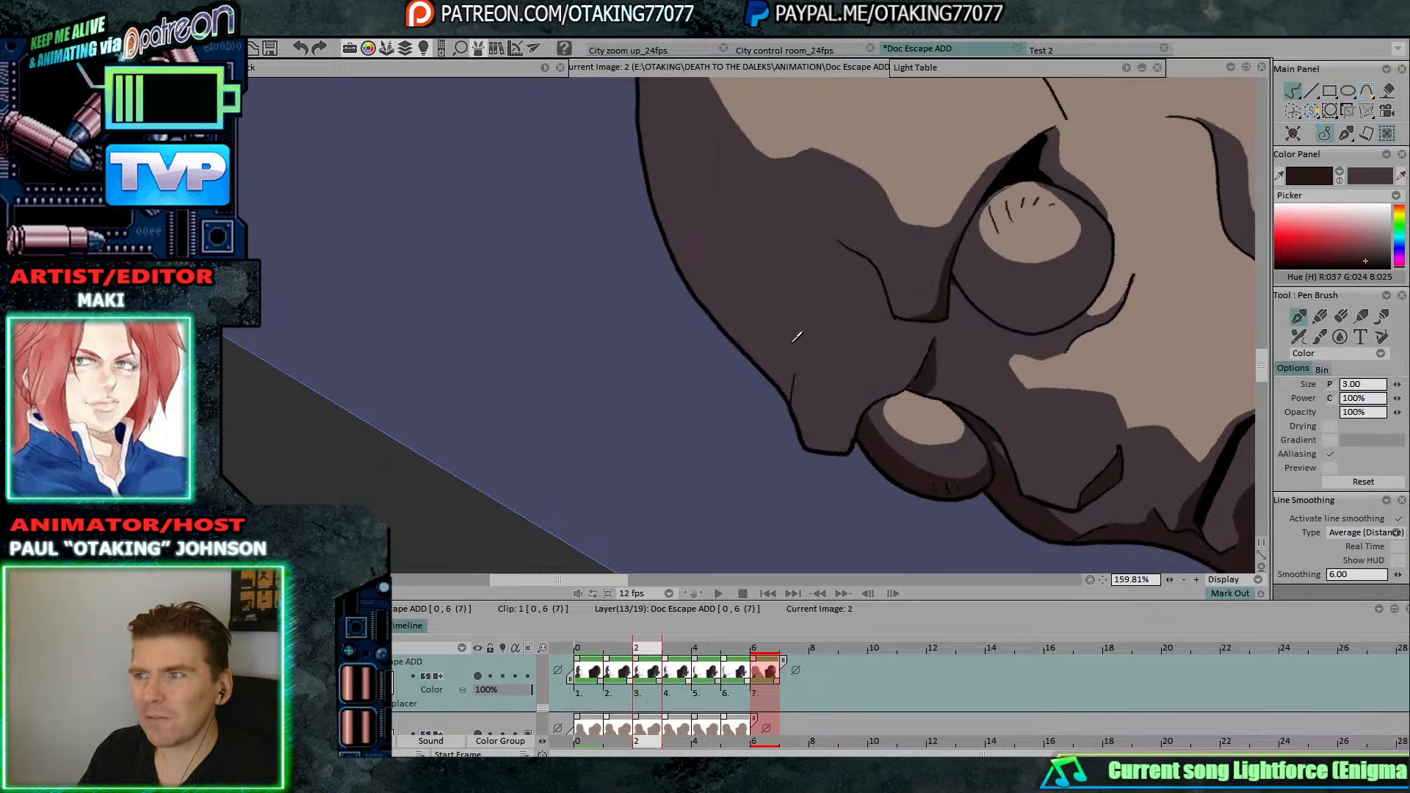
key(Left)
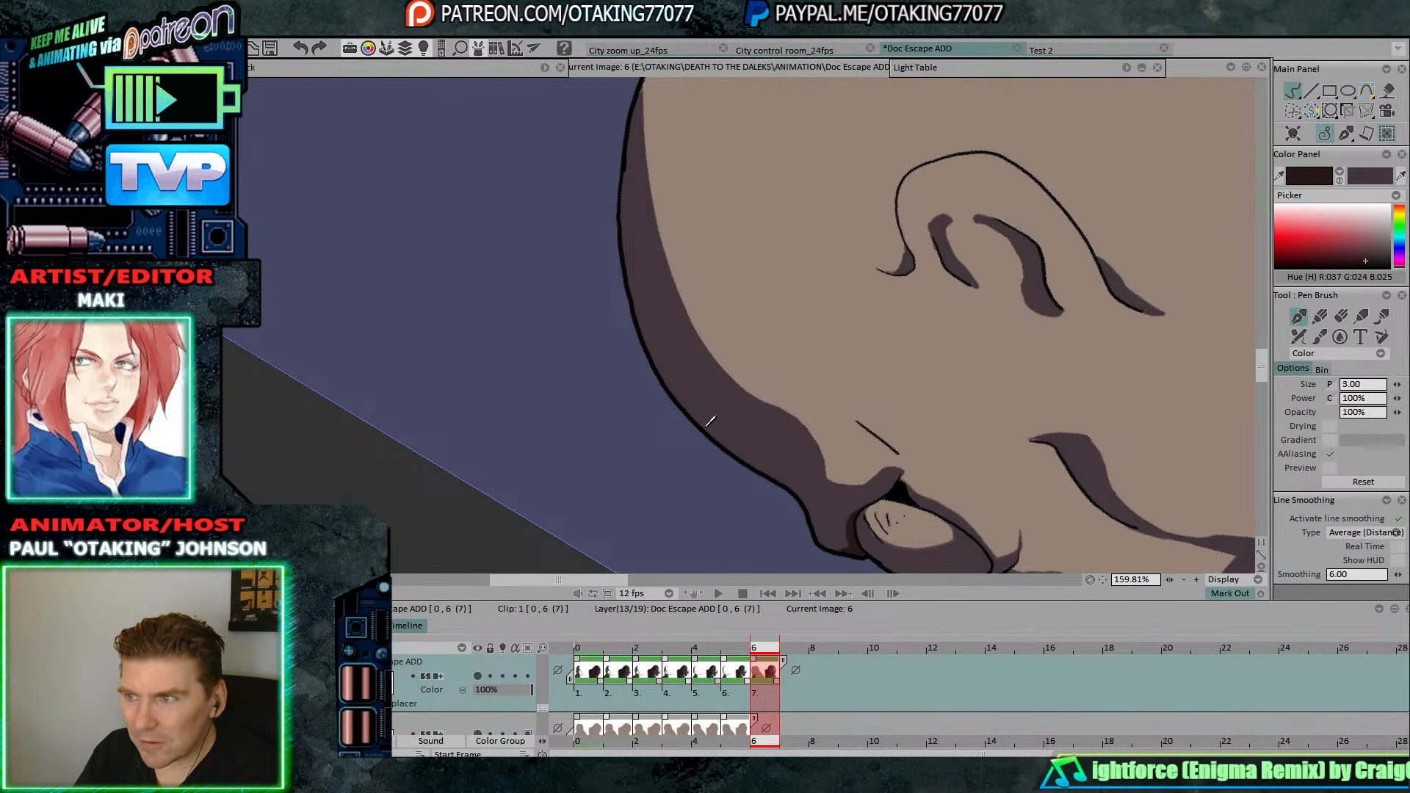
key(Left)
key(Left)
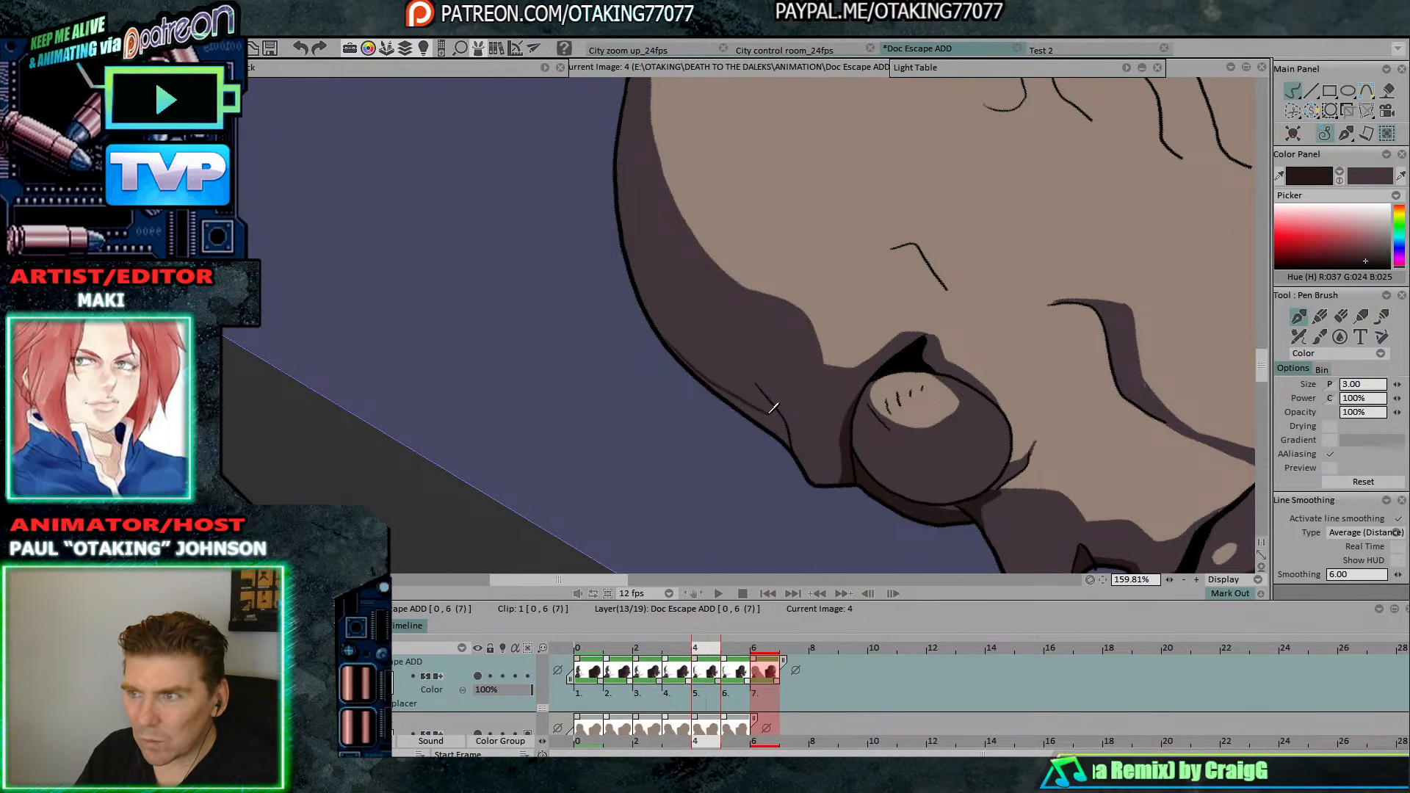
key(Left)
key(Left)
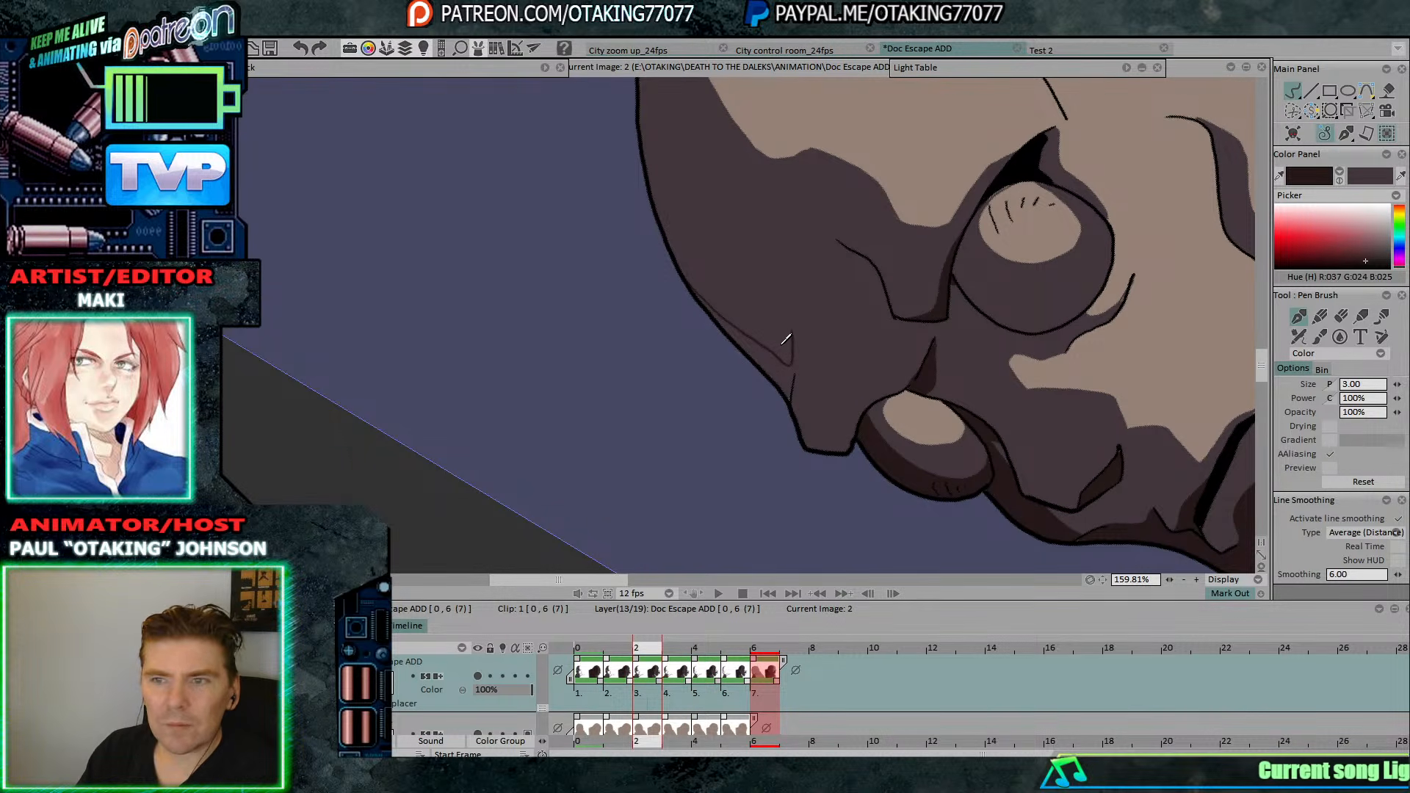
key(Left)
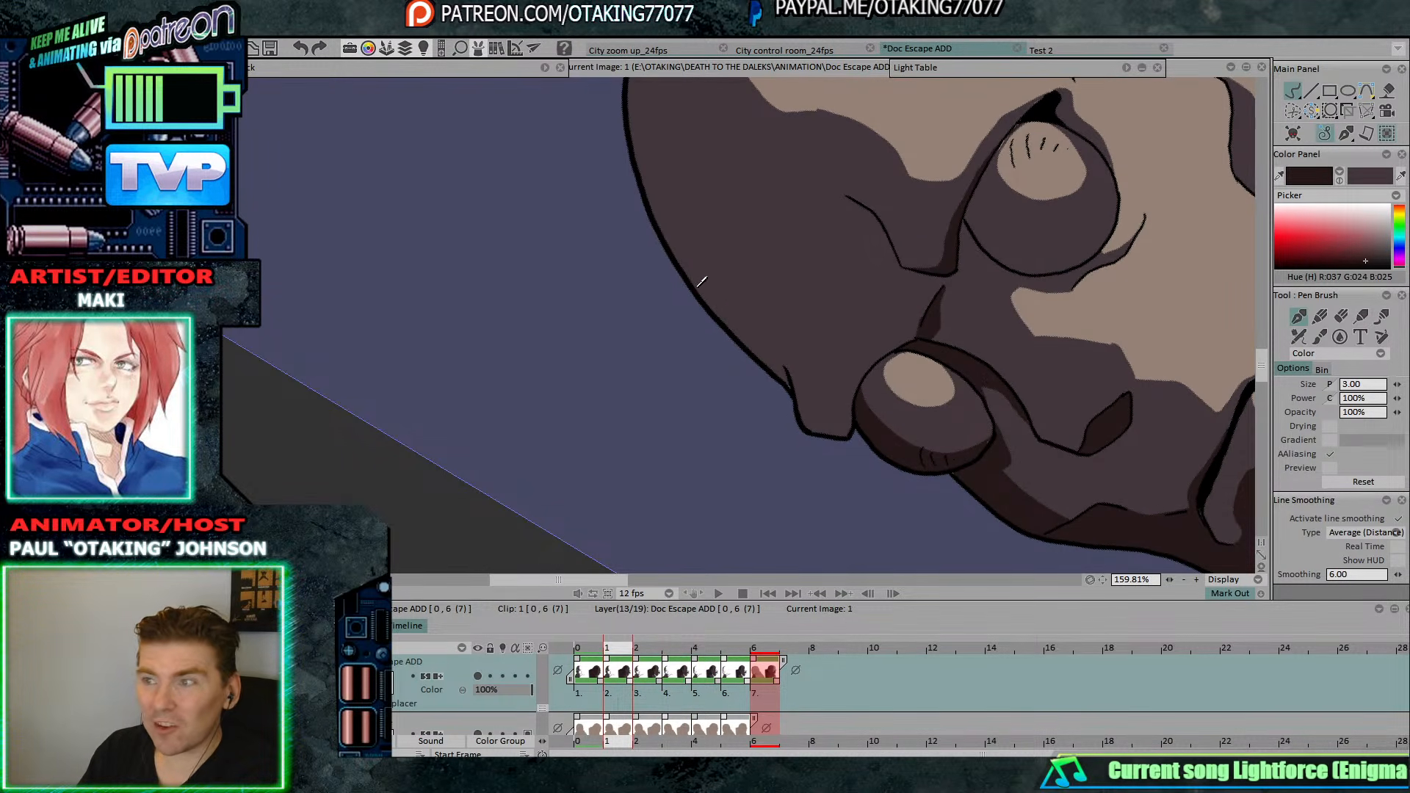
key(Left)
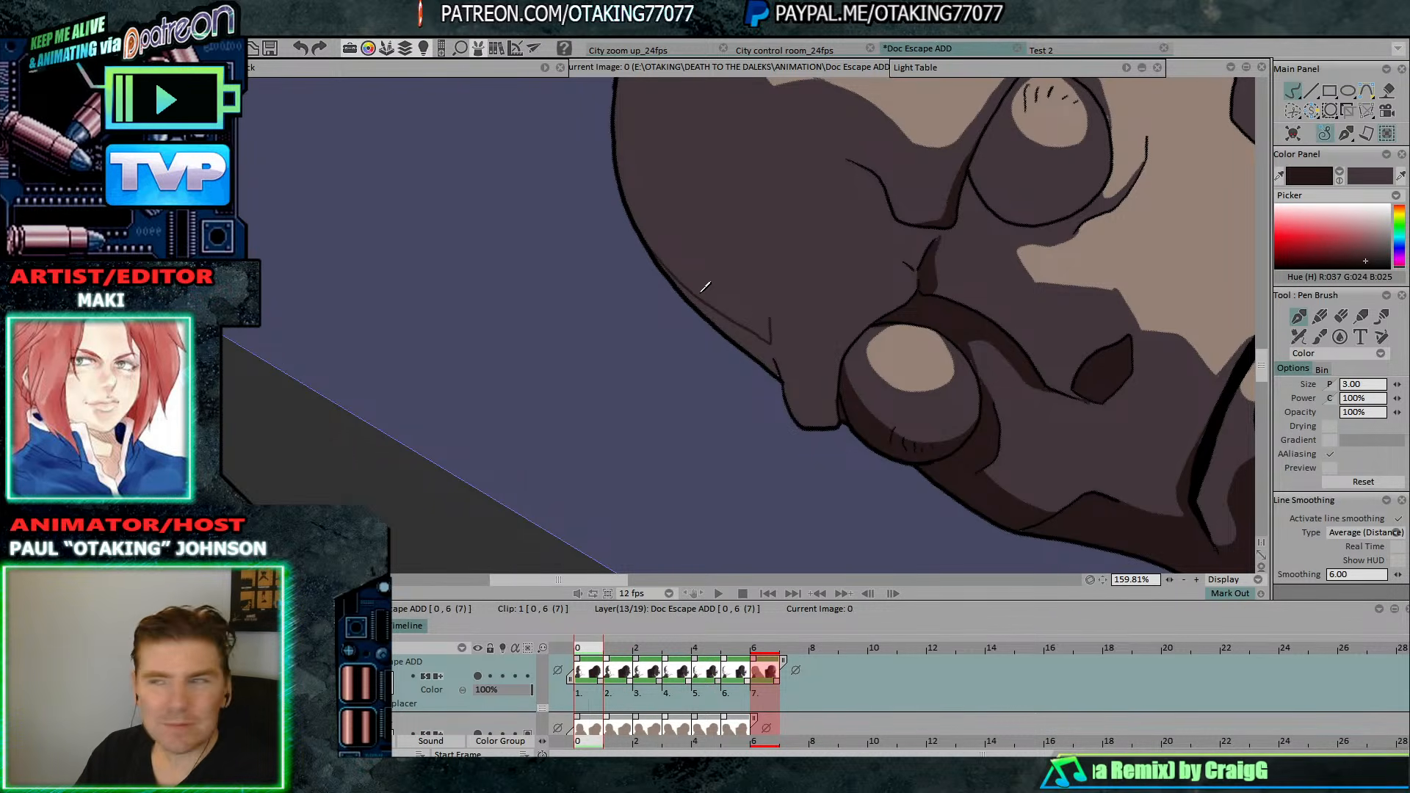
Extend the far-forehead shadow outline down across the underside of the far brow on frames 3 back to 0.
key(Right)
key(Right)
key(Right)
key(Right)
key(Right)
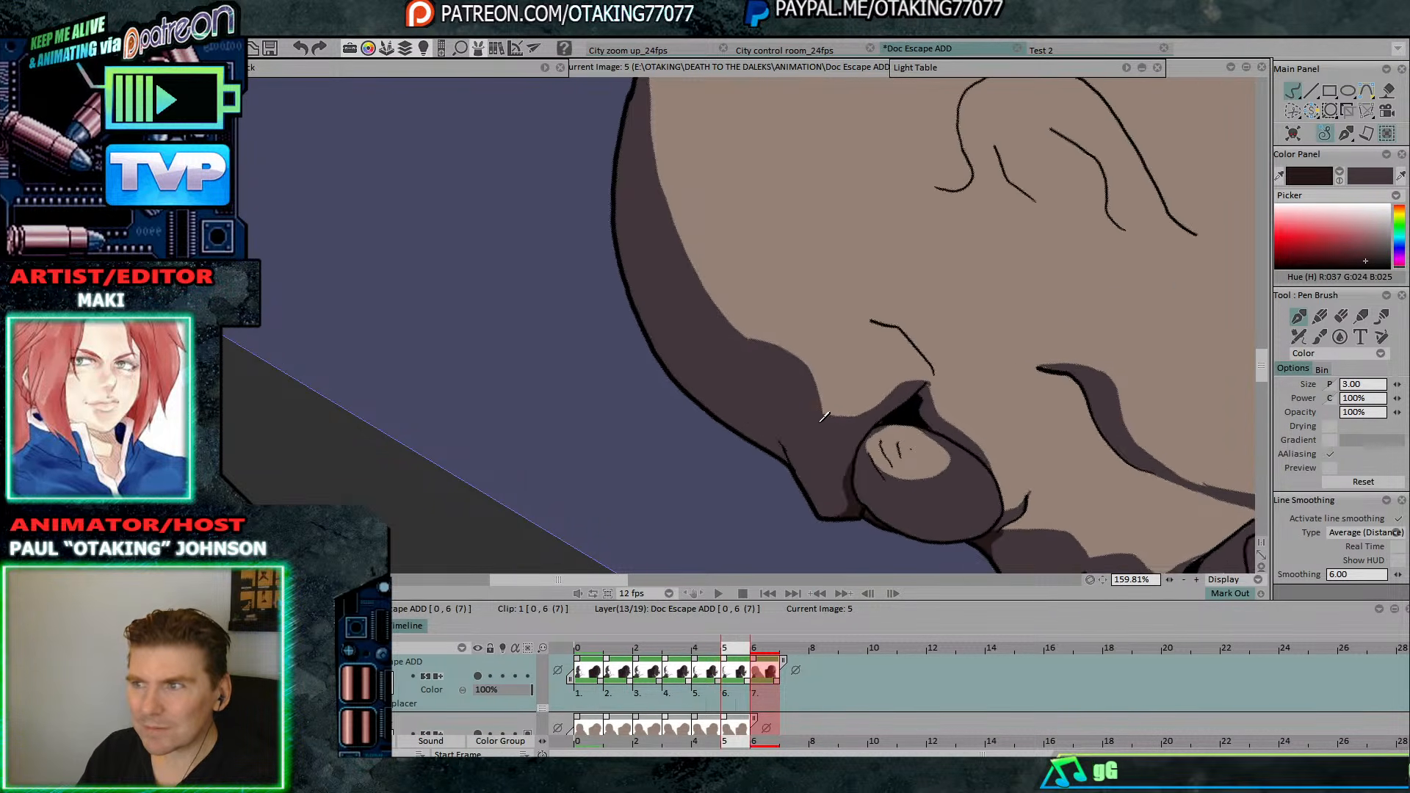
key(Left)
key(Left)
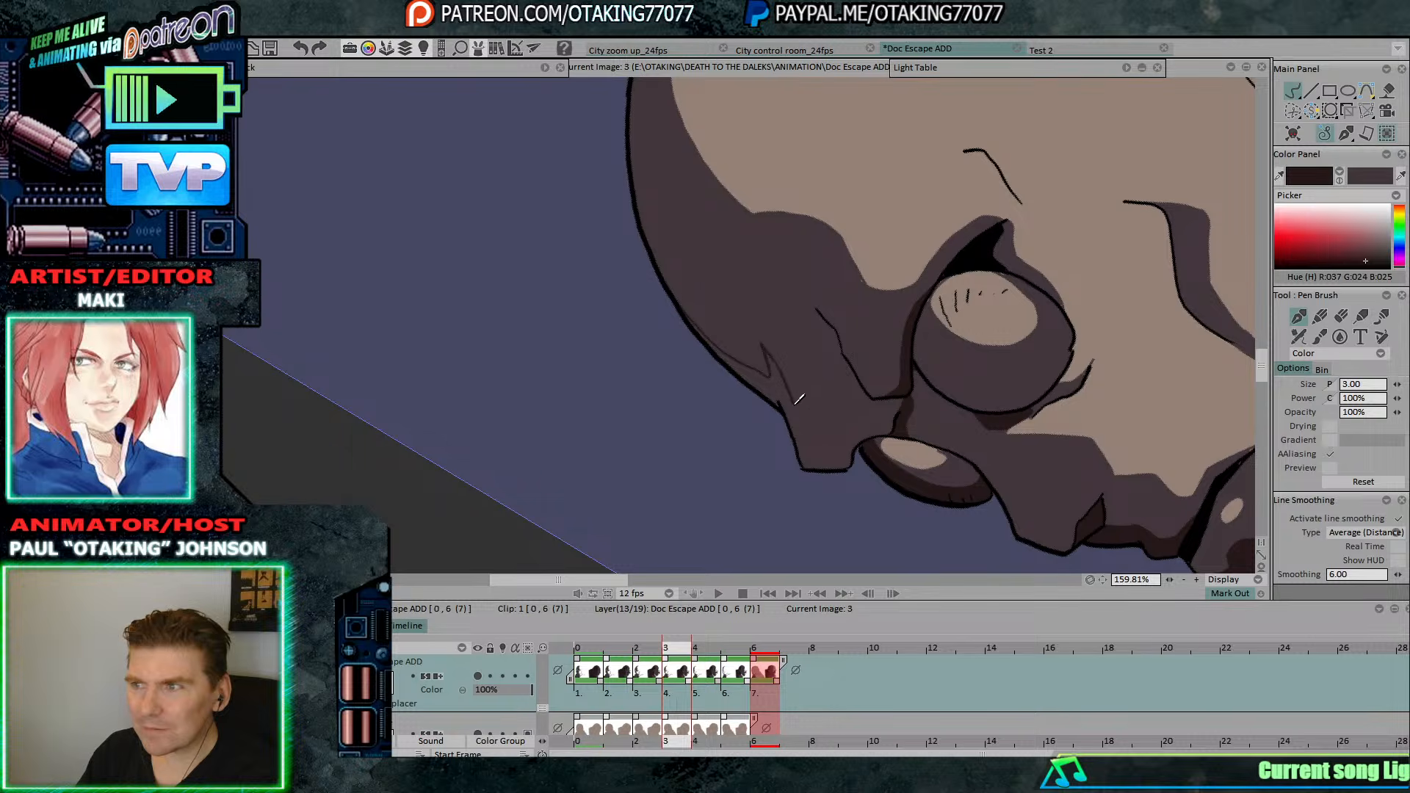
key(Left)
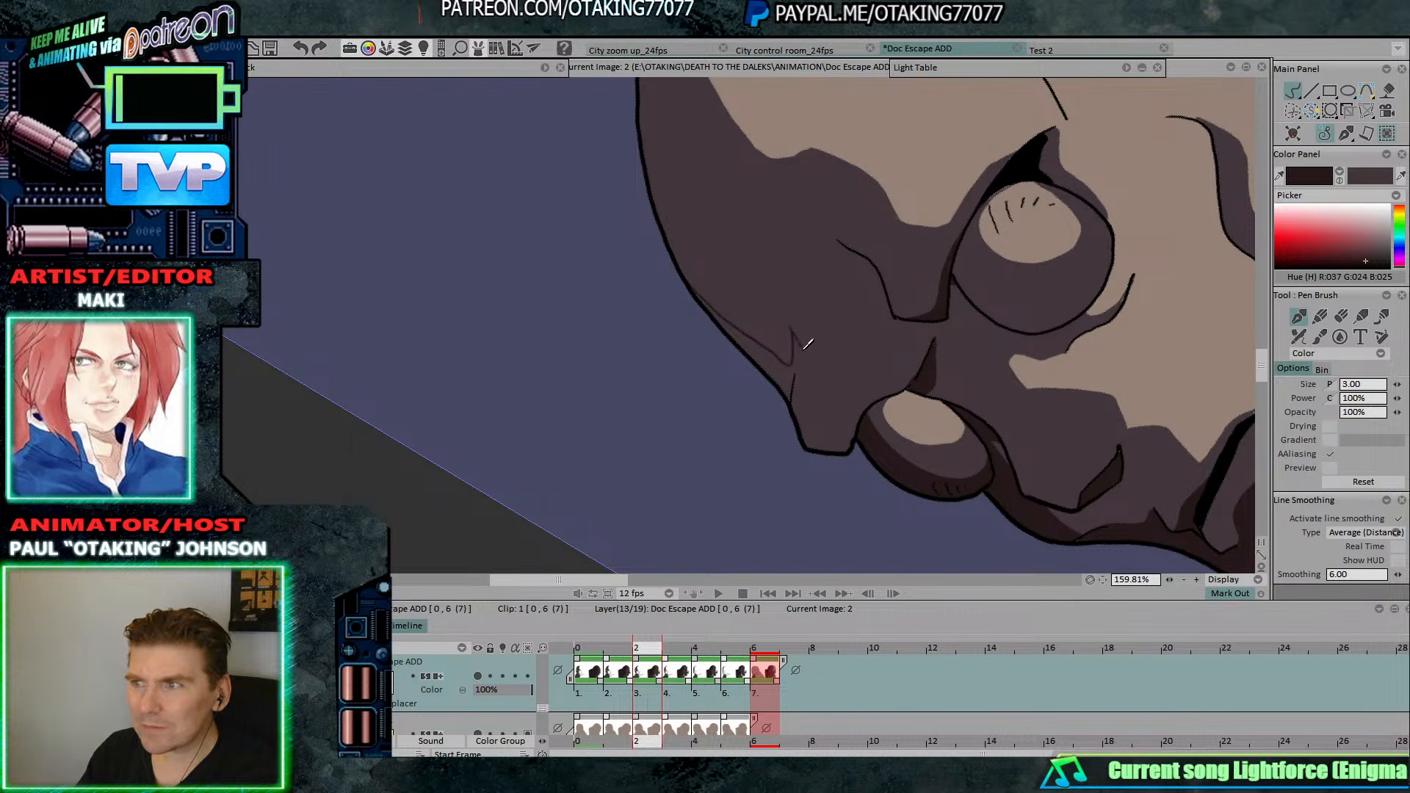
key(Left)
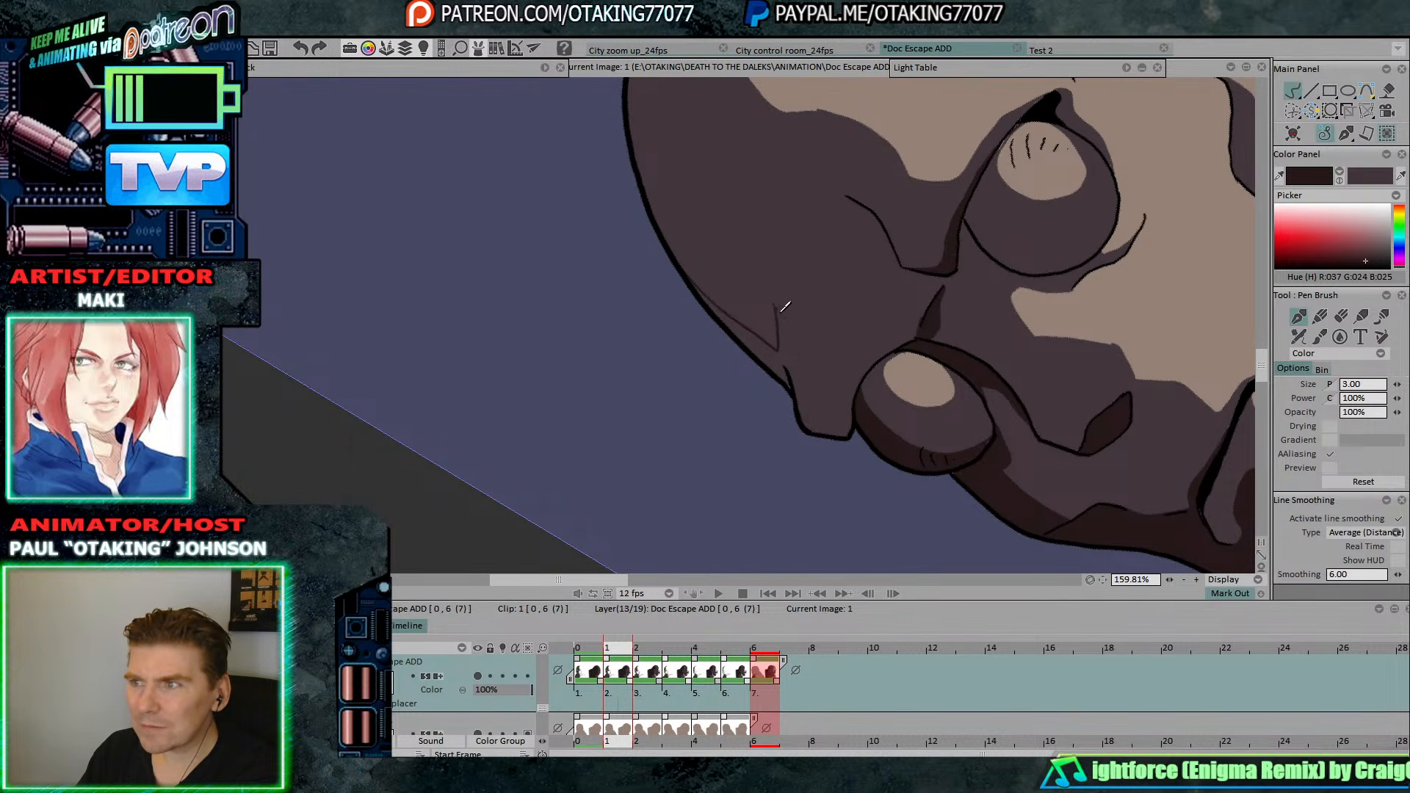
key(Left)
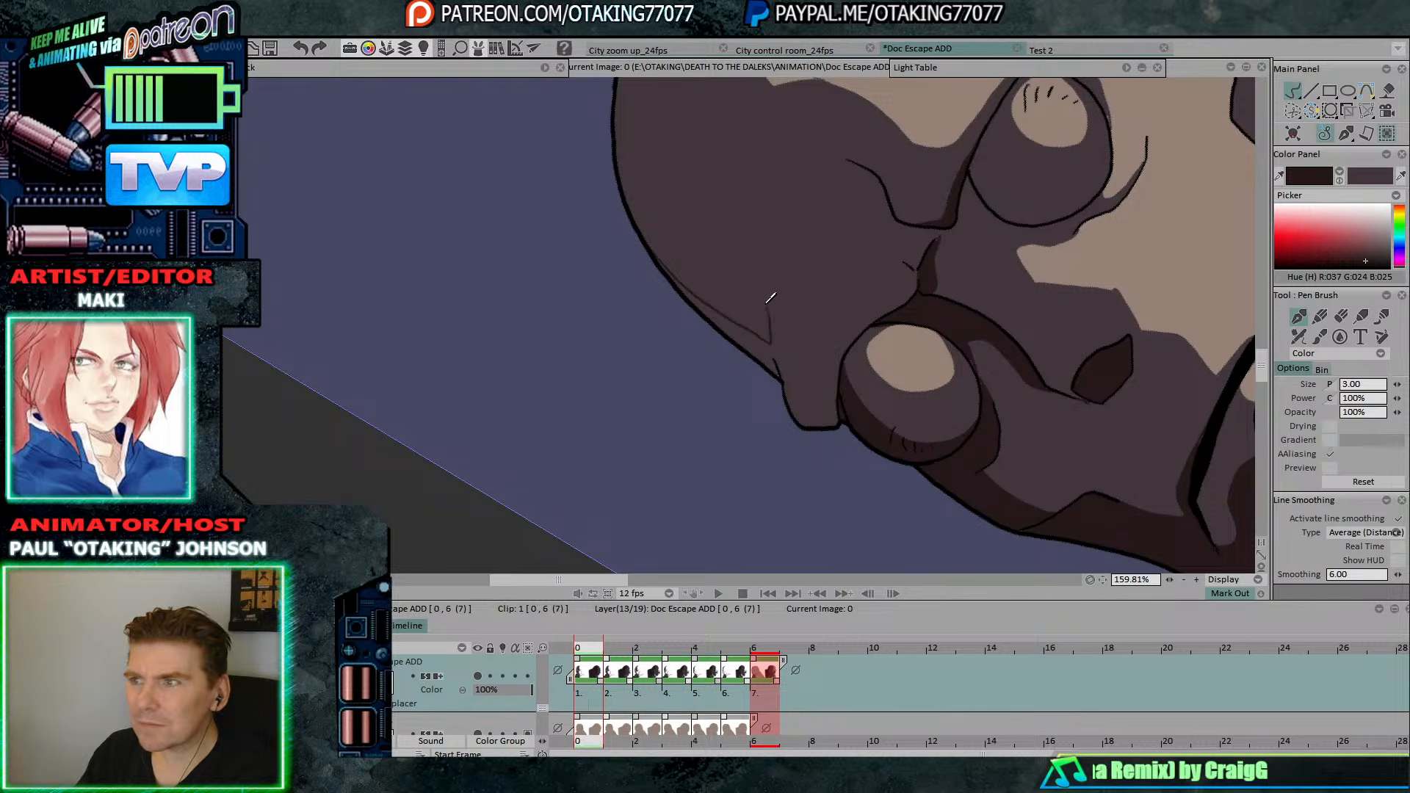
Fill the outlined far-forehead and lower-brow shadows with the dark brown on frames 0 to 4, ending on frame 5.
click(1388, 90)
click(823, 385)
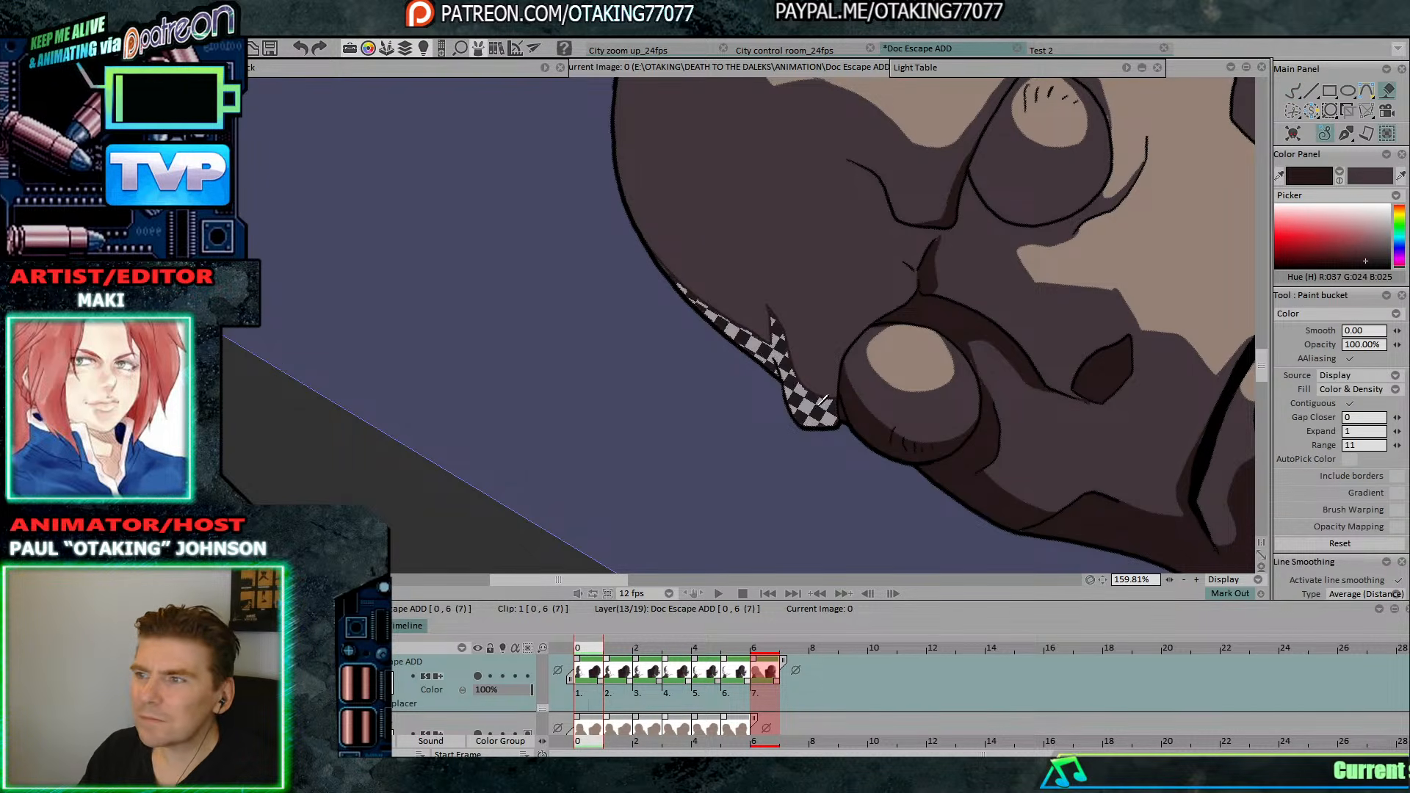
click(1311, 91)
key(Right)
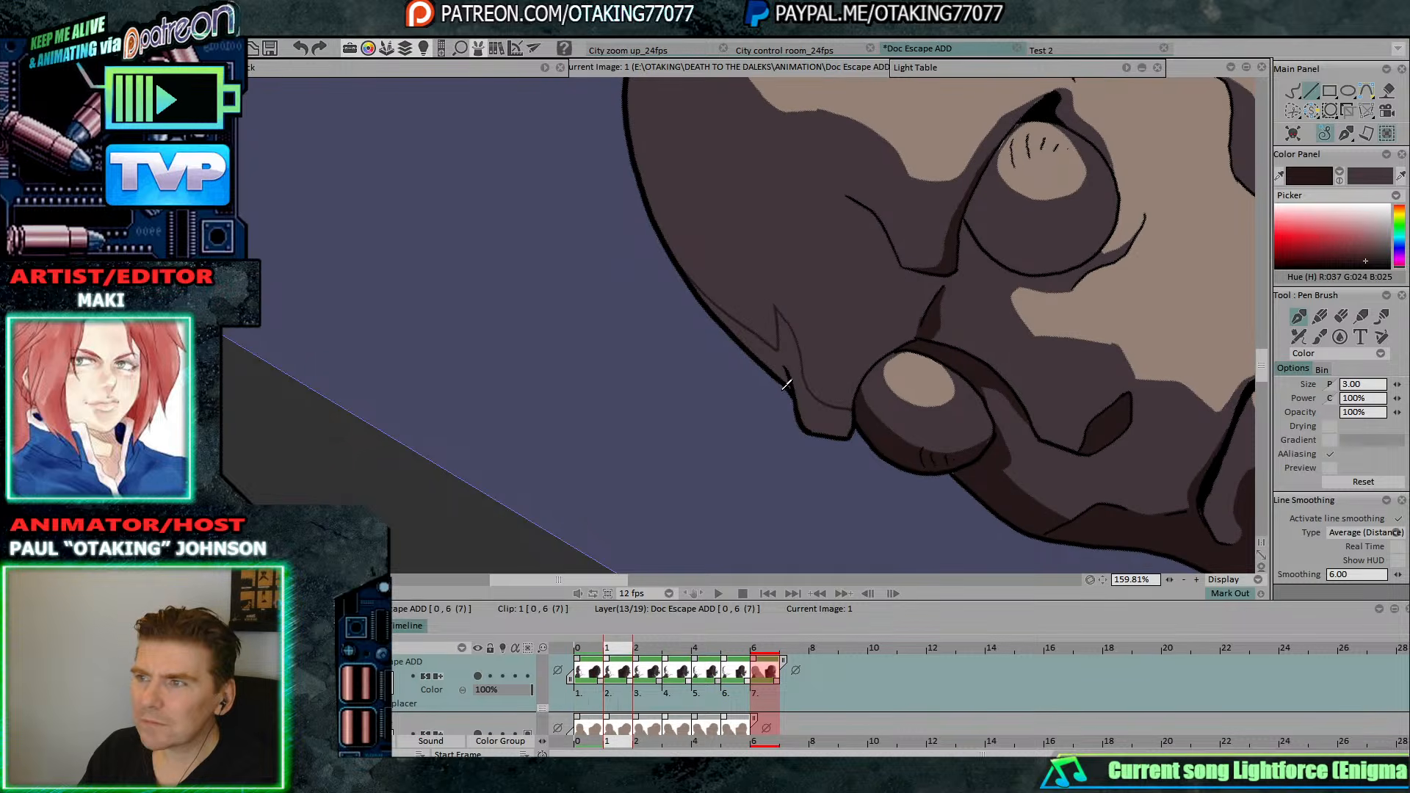
click(1388, 89)
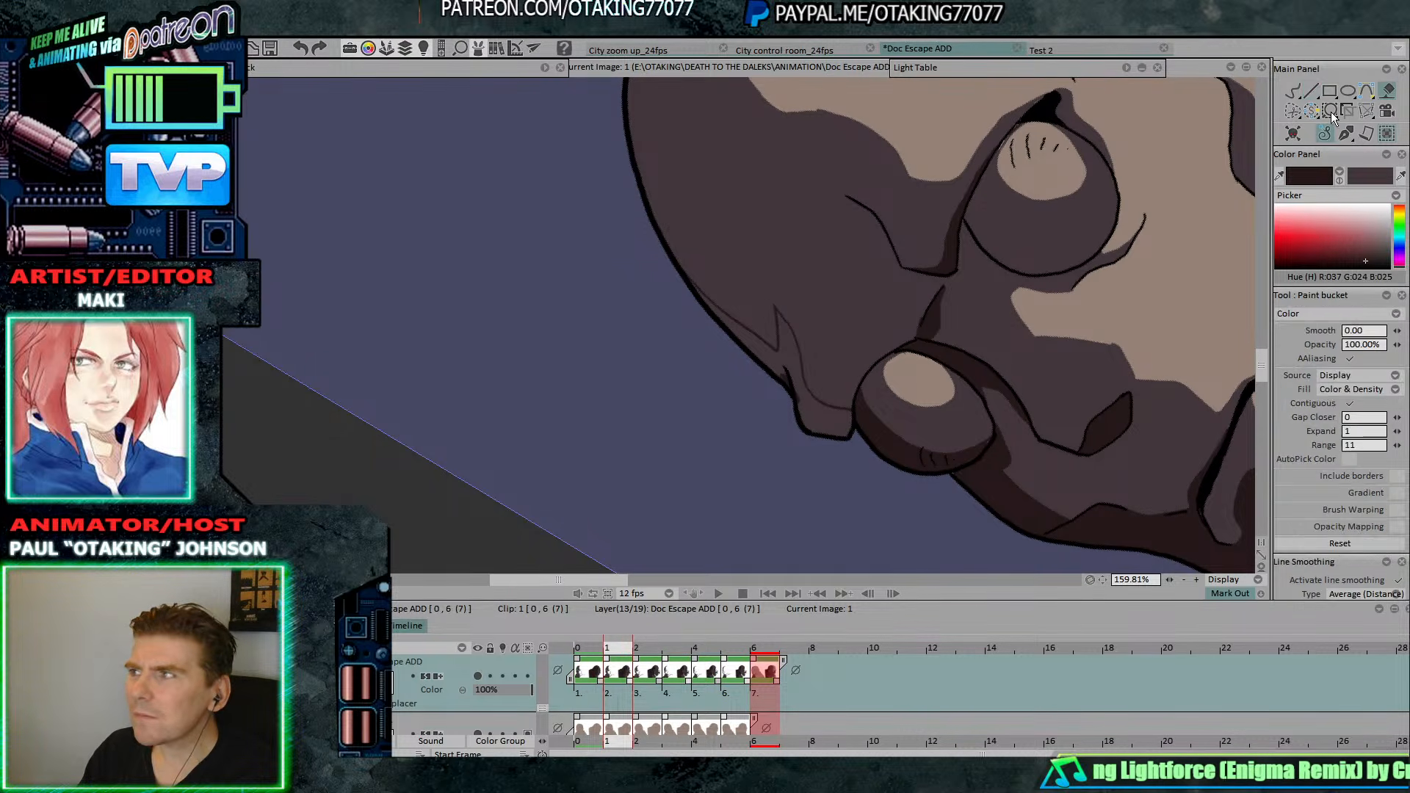
click(802, 362)
key(Right)
click(802, 361)
key(Right)
click(802, 433)
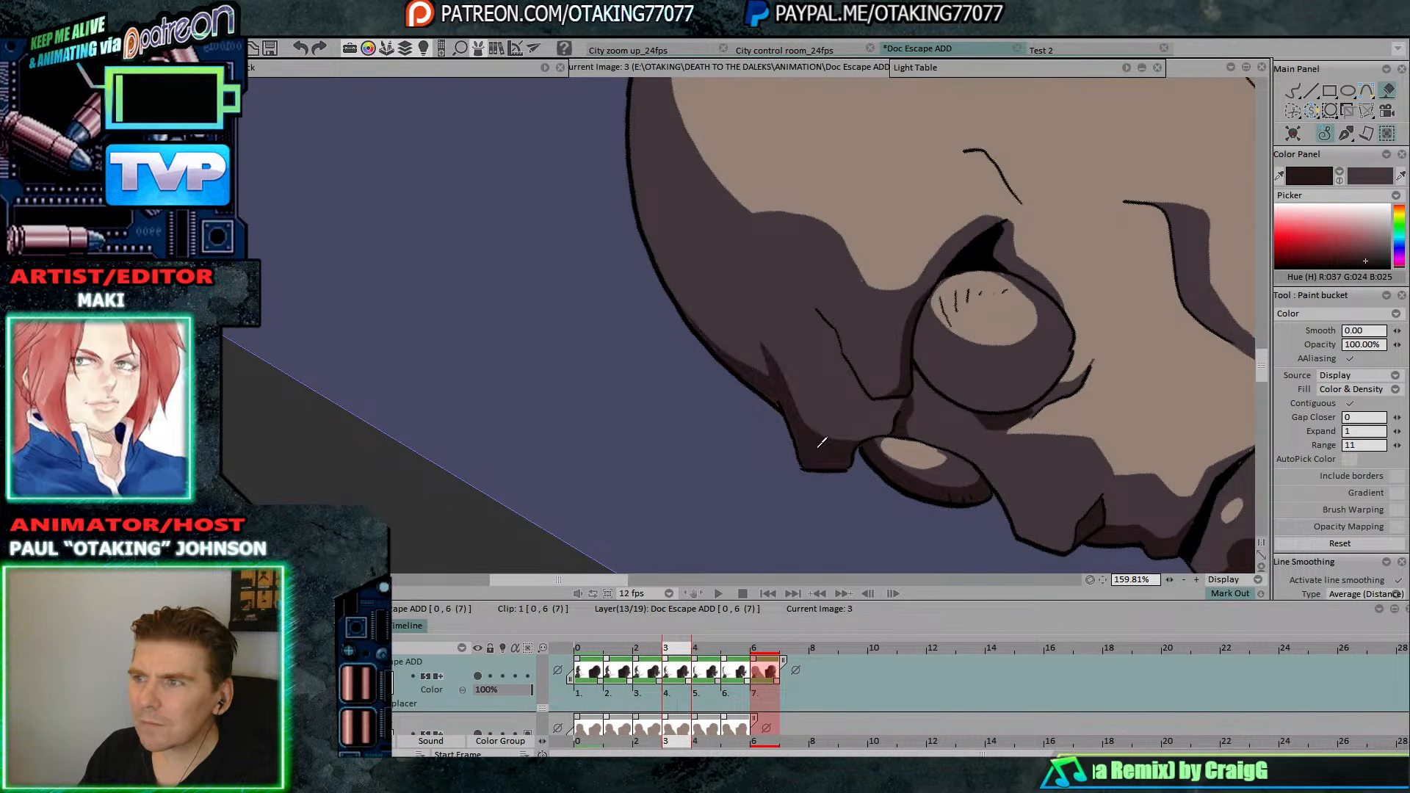
key(Right)
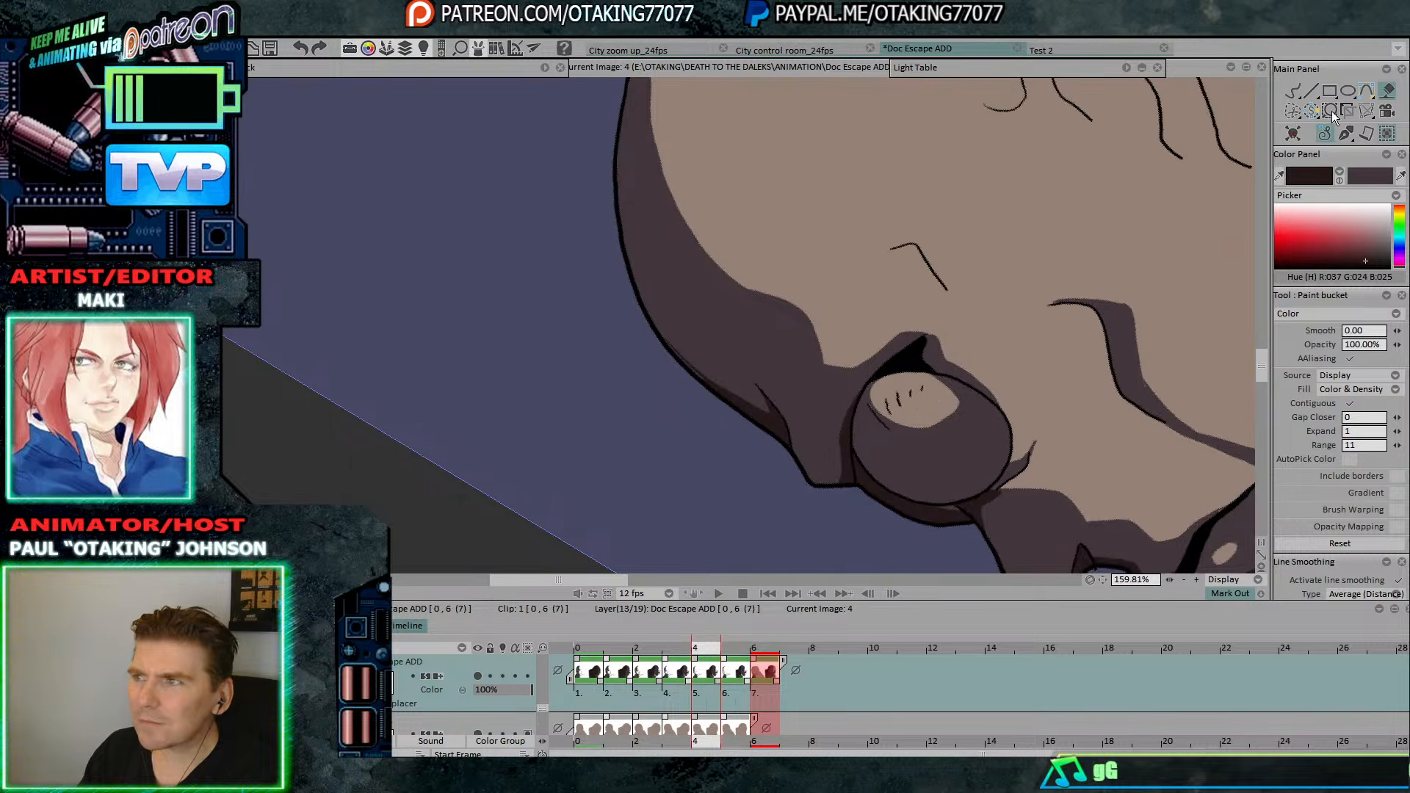
click(1291, 91)
key(Right)
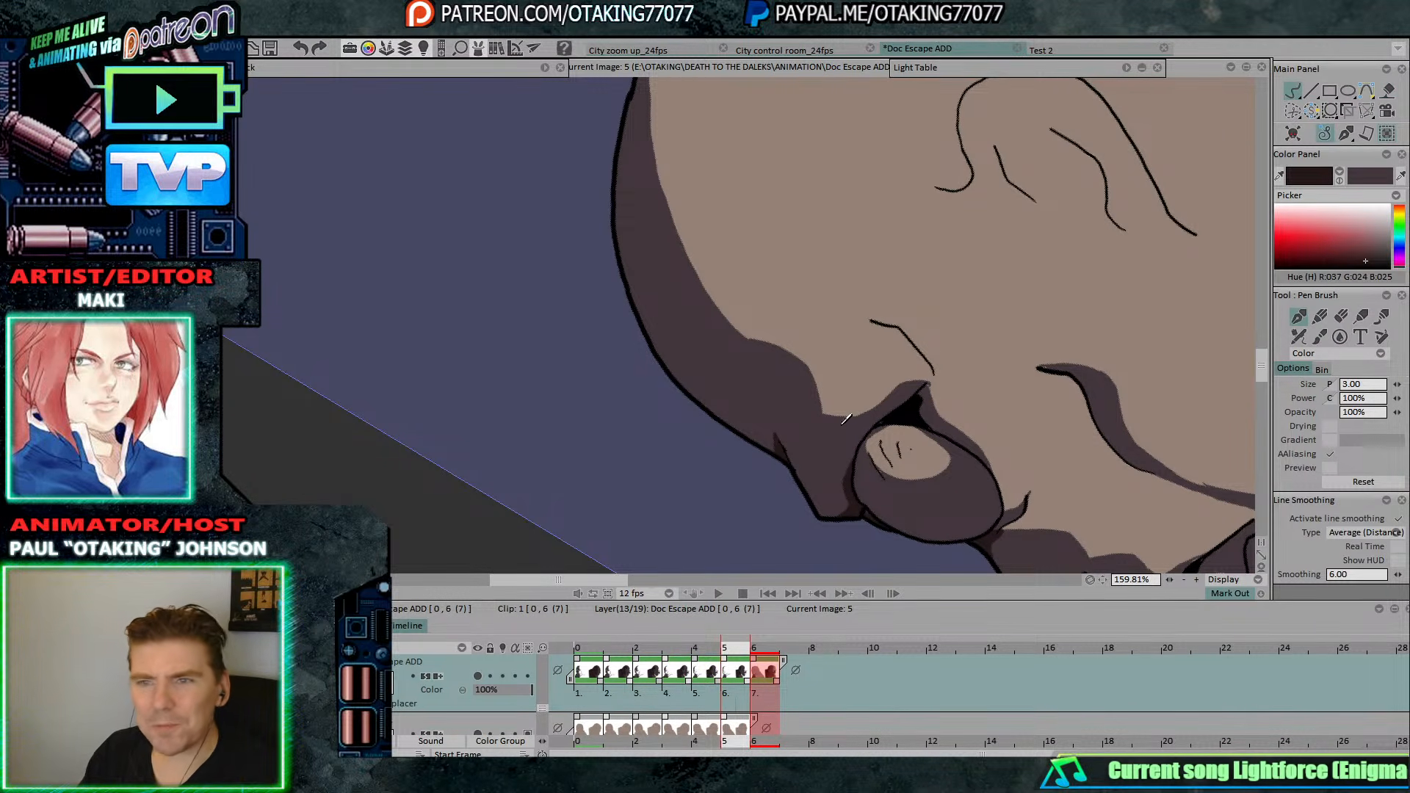
Sample the mid-tone purple-grey shadow colour from the head on frame 5 and return to frame 0.
mouse_move(970, 387)
mouse_down()
mouse_move(1031, 256)
mouse_move(1065, 397)
mouse_move(1044, 473)
mouse_move(1053, 292)
mouse_move(1079, 319)
mouse_up()
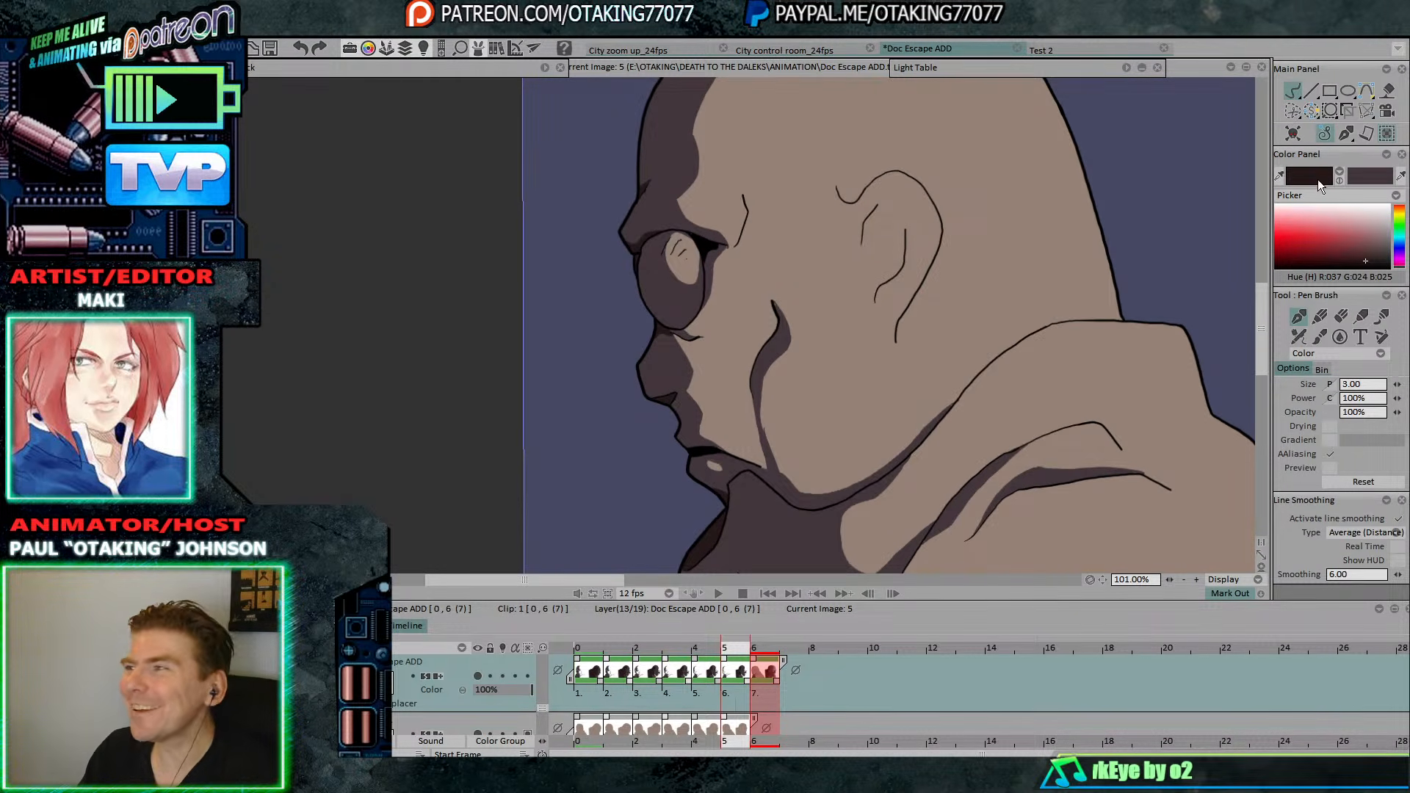
click(663, 360)
key(Left)
key(Left)
key(Left)
key(Left)
key(Left)
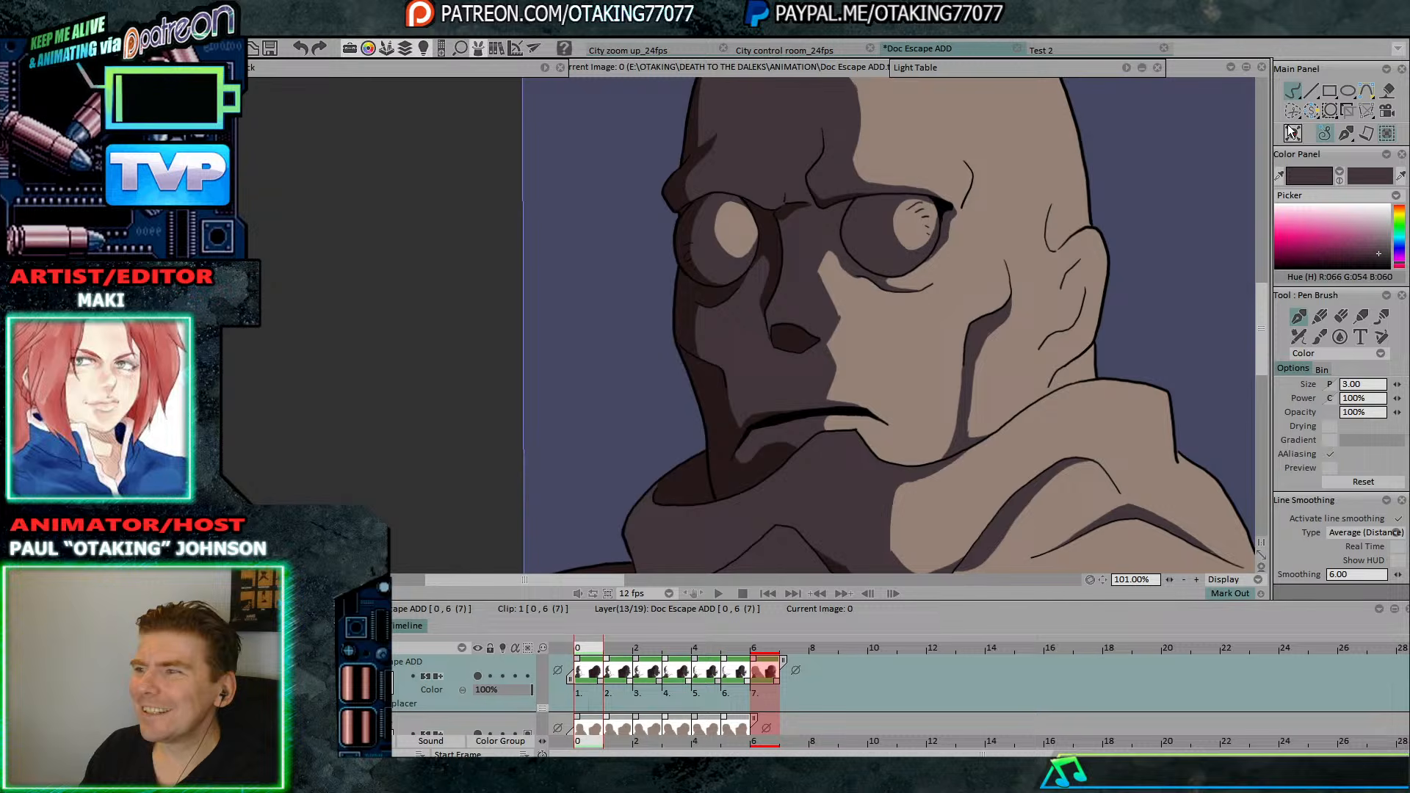
key(Right)
key(Left)
Show the Anim_38 layer and compare its character with the shaded head across frames 0 to 5.
key(Up)
key(Up)
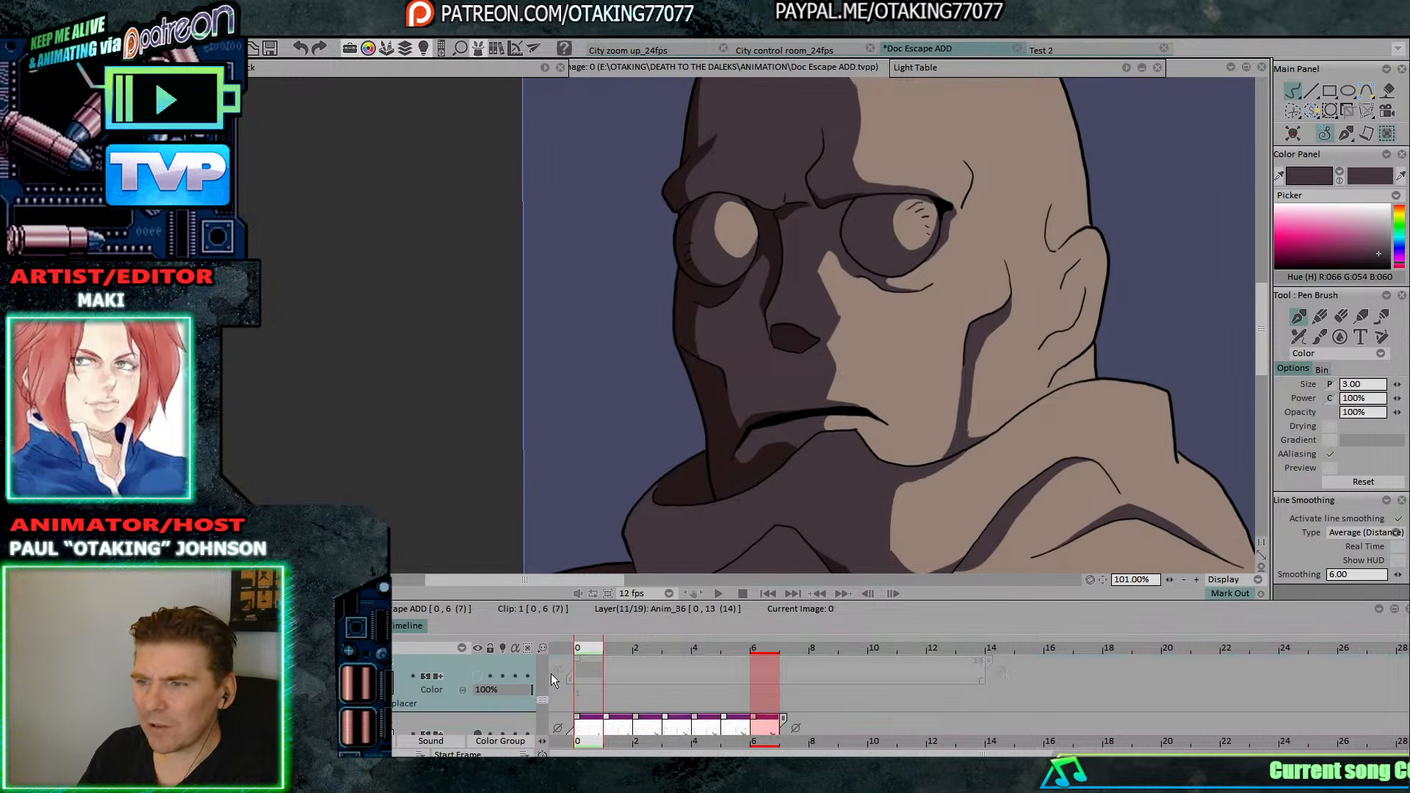
key(Up)
click(476, 676)
key(Right)
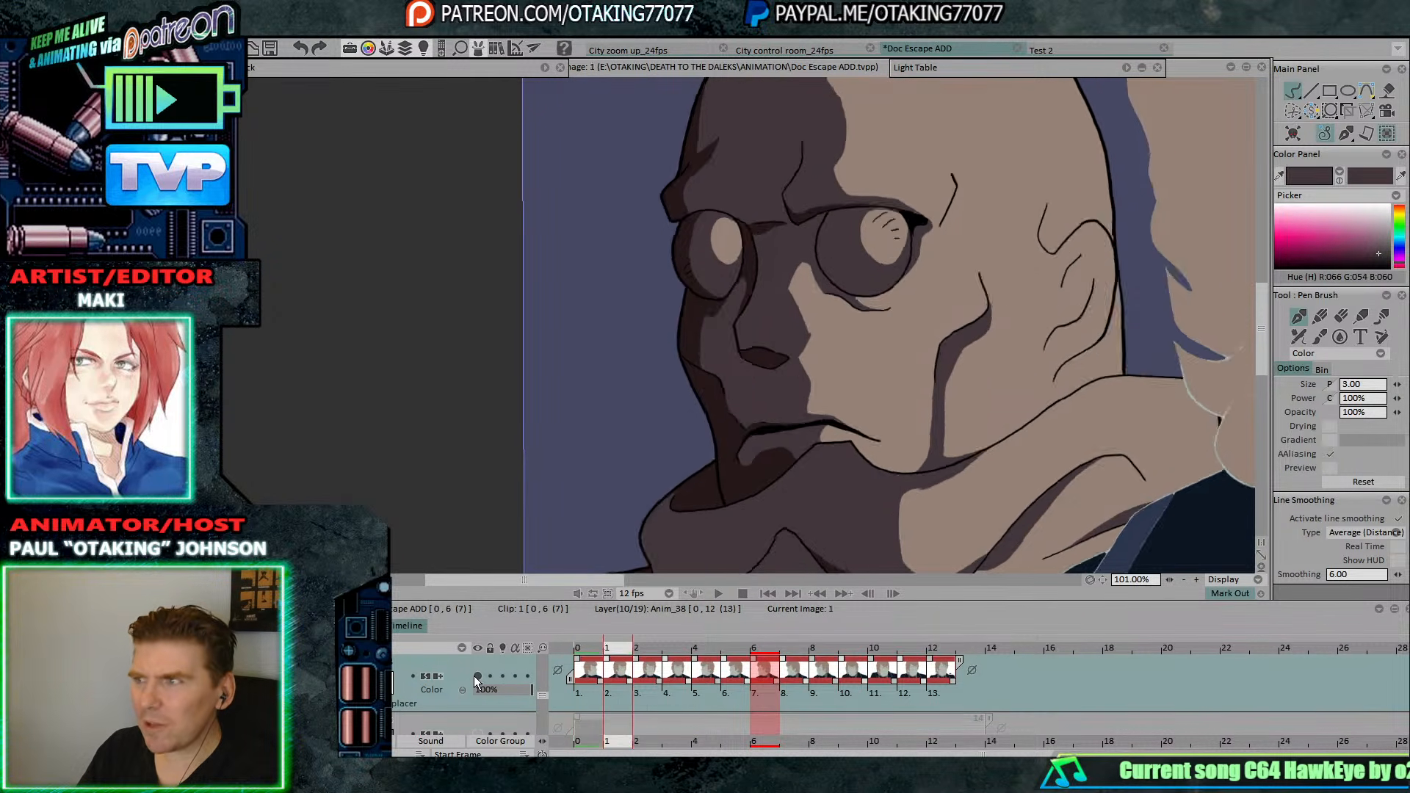
key(Right)
key(Right)
key(Right)
key(Left)
key(Left)
key(Left)
key(Left)
key(Right)
key(Right)
key(Right)
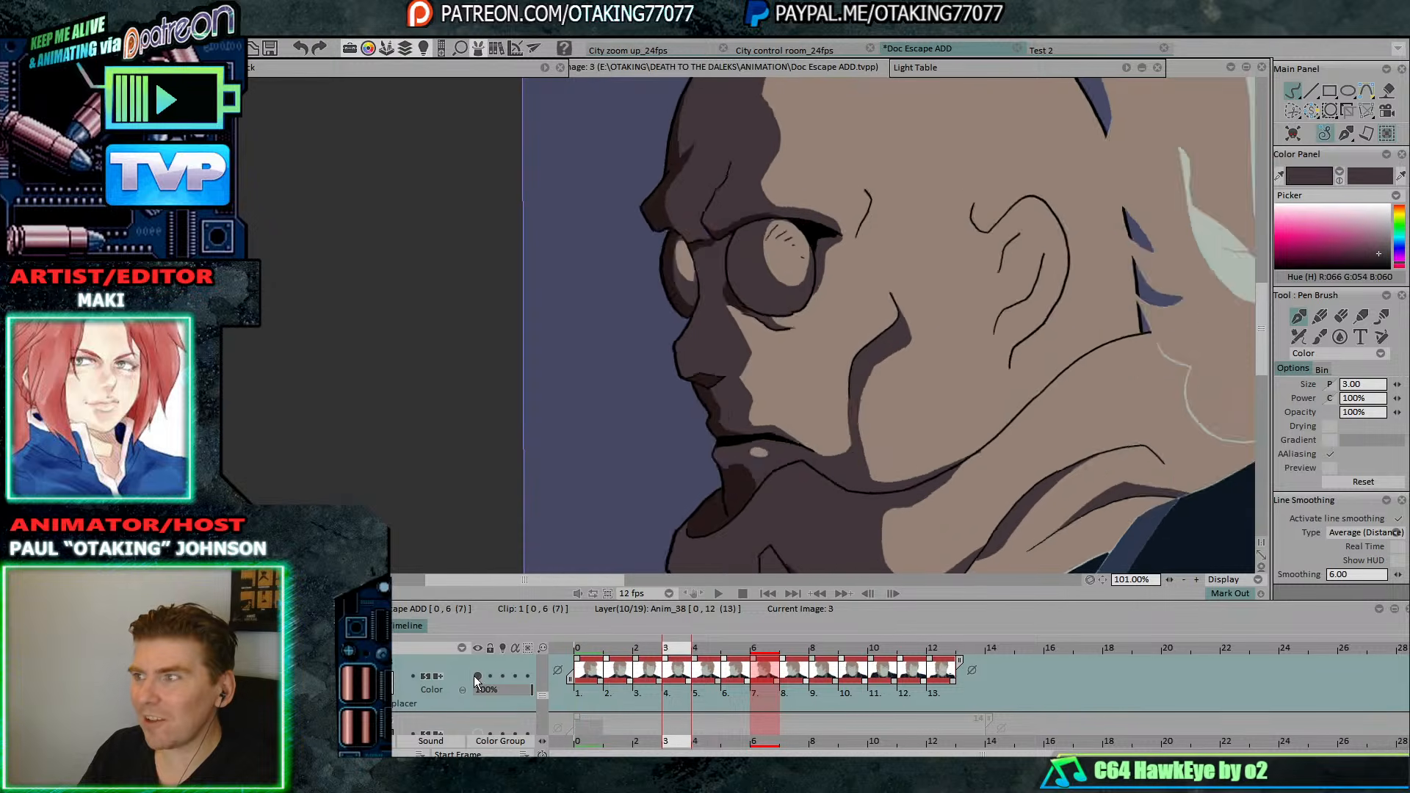
key(Right)
key(Right)
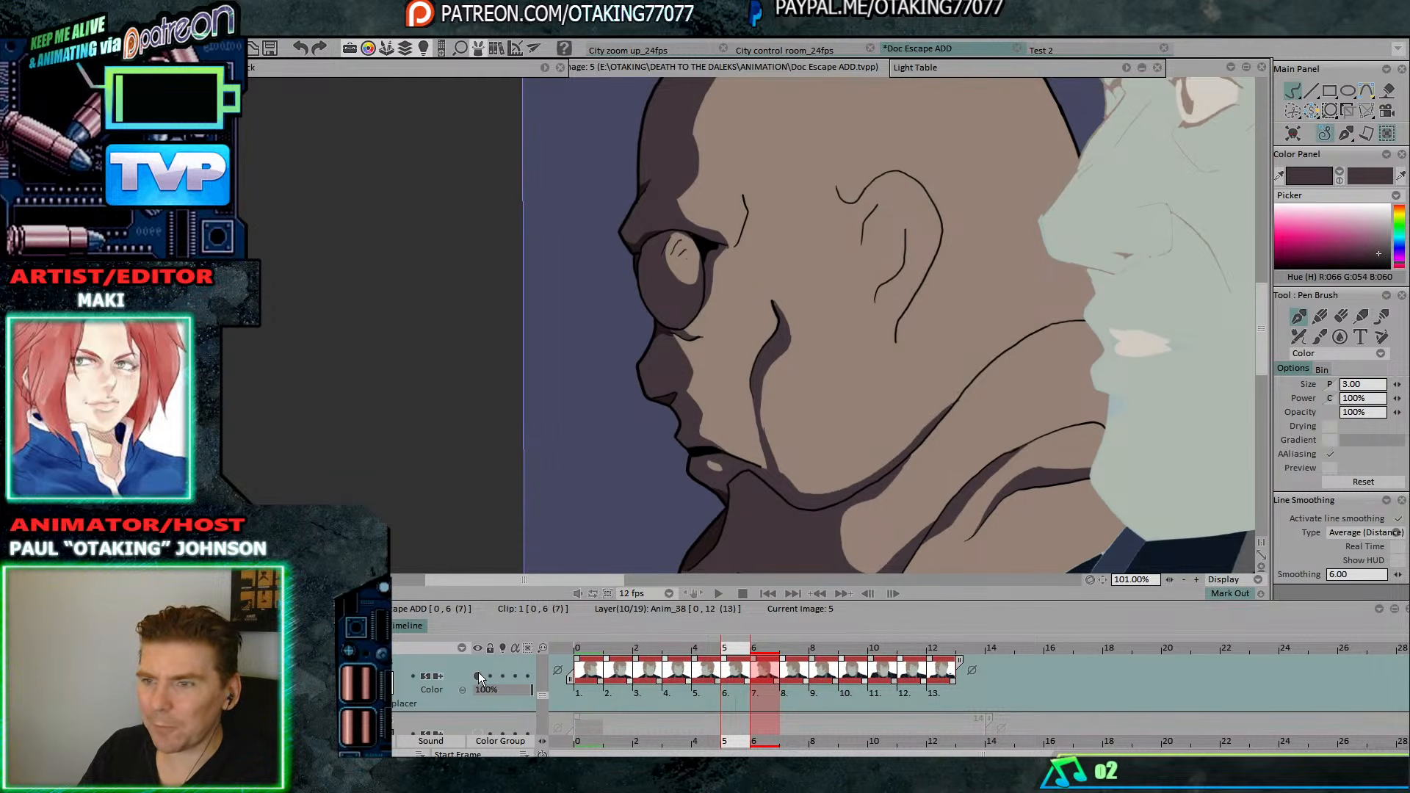
Hide the Anim_38 layer and return to frame 0 of the Doc Escape ADD layer.
click(477, 676)
key(Left)
key(Left)
key(Left)
key(Left)
key(Left)
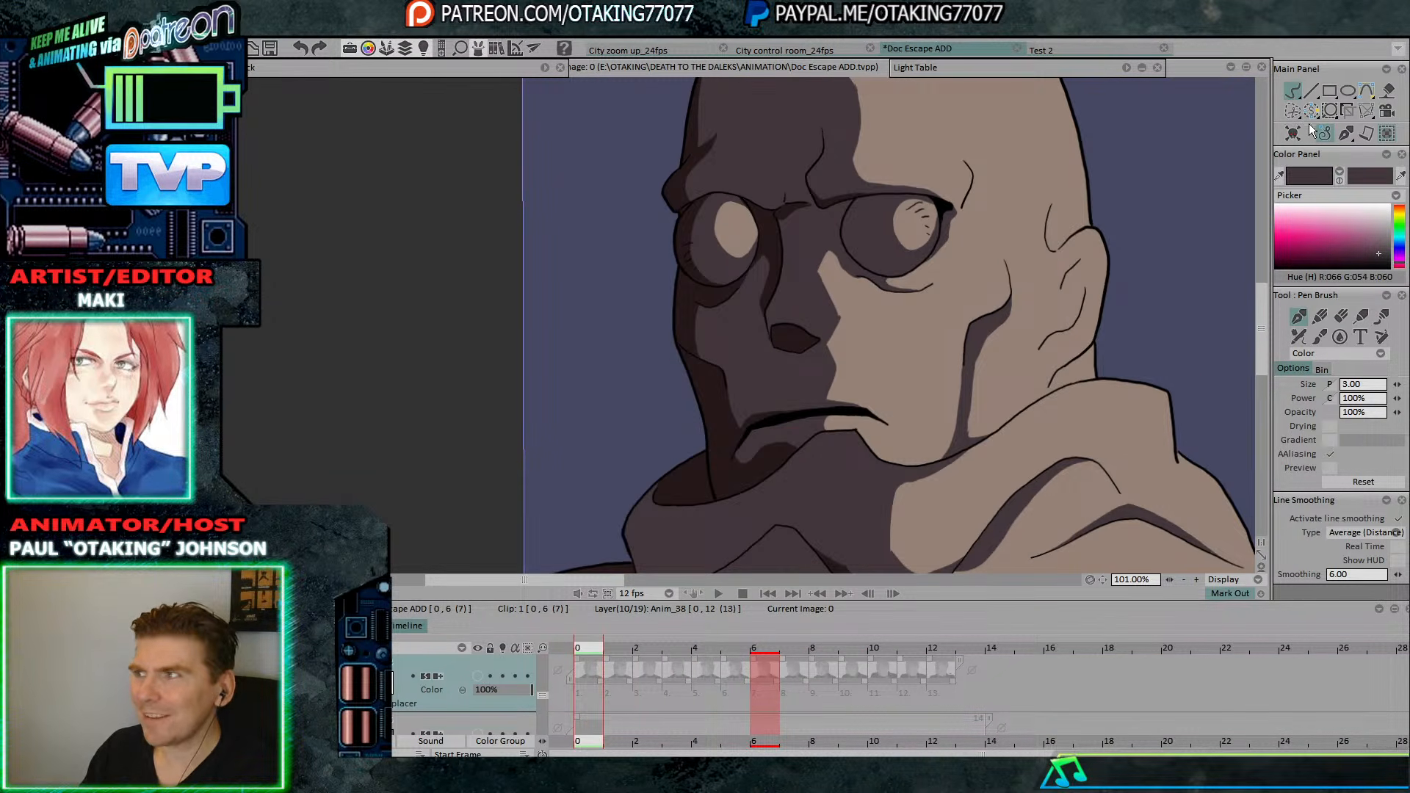
key(Down)
key(Down)
key(Down)
key(Down)
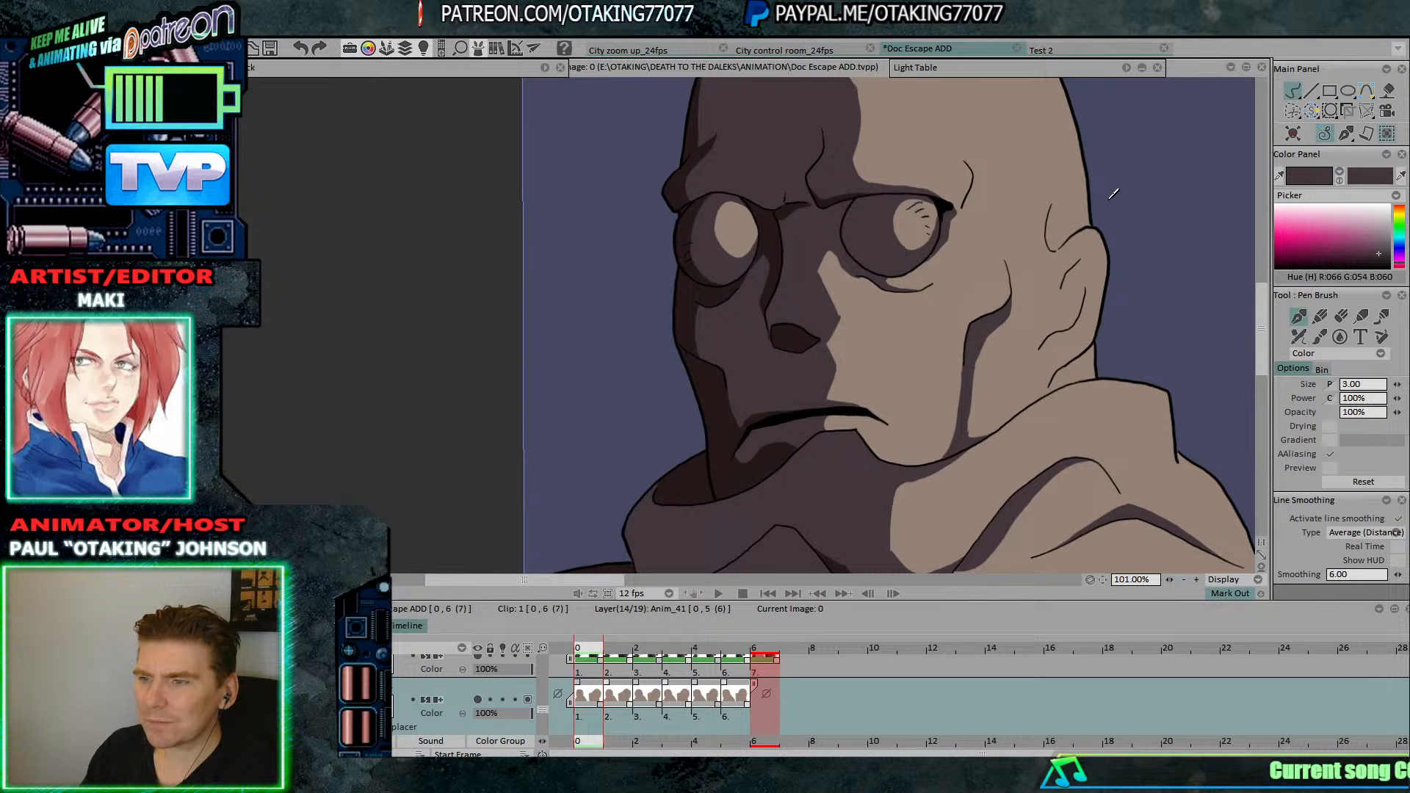
key(Up)
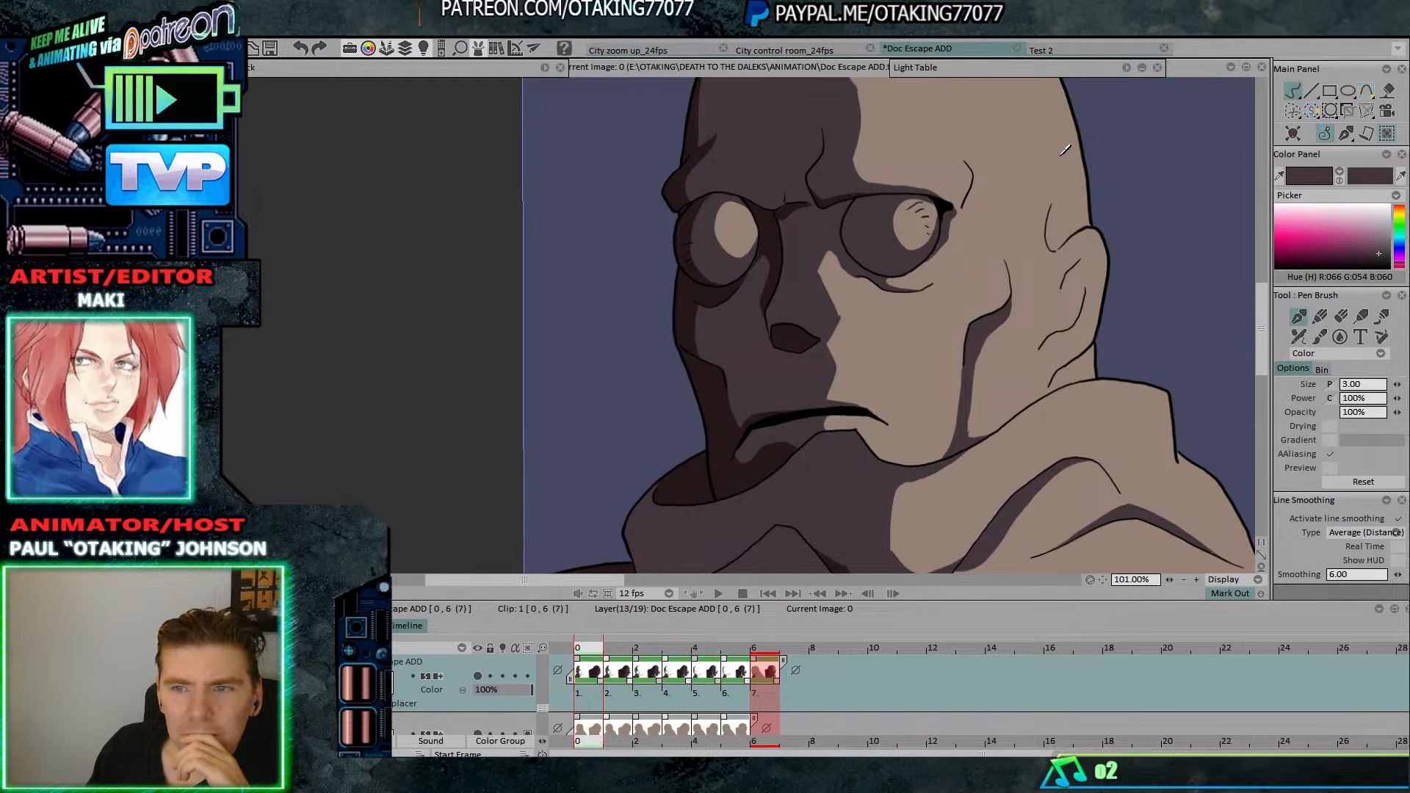
Examine the shading around the near eye, cheek crease and ear up close on frames 0 and 1.
scroll(1182, 249, up, 3)
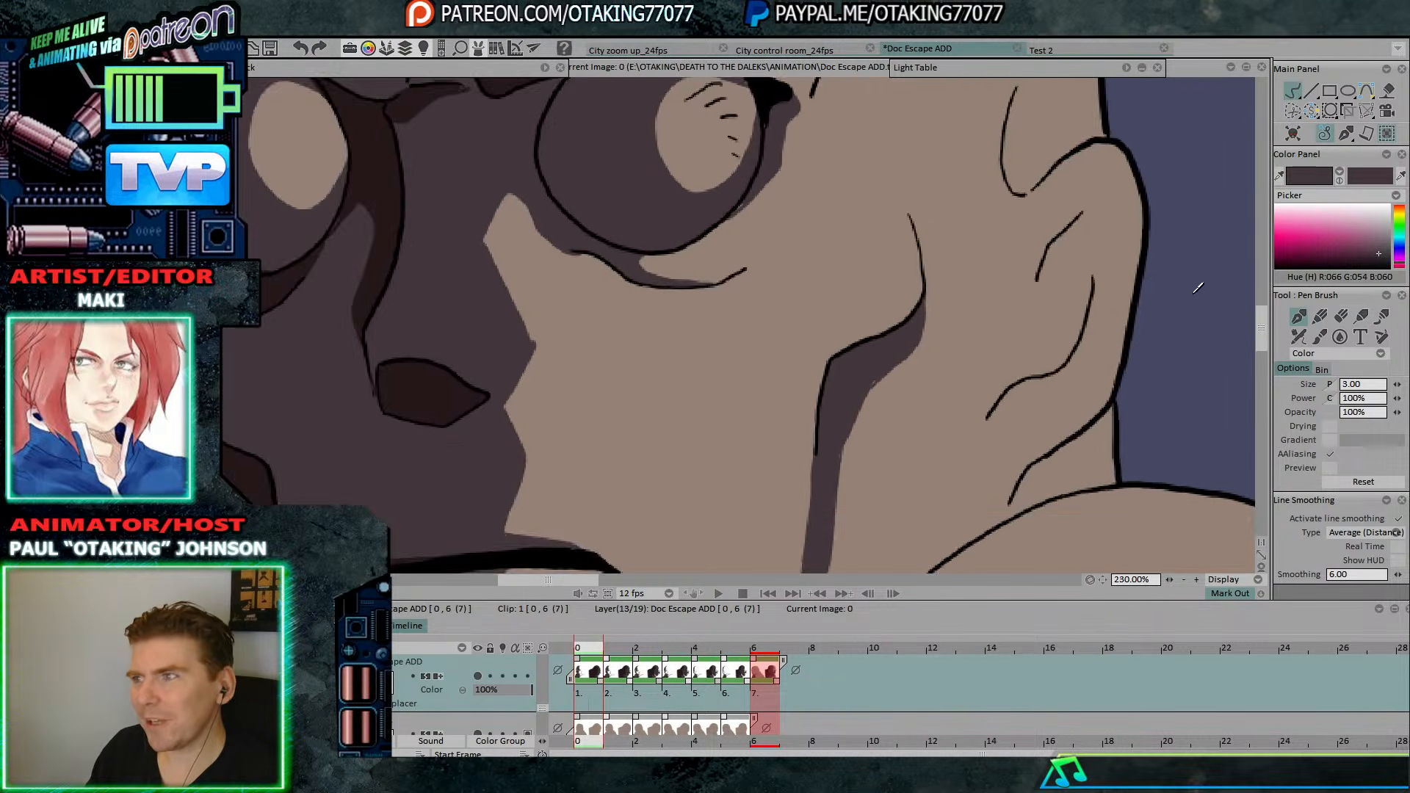
scroll(946, 281, up, 1)
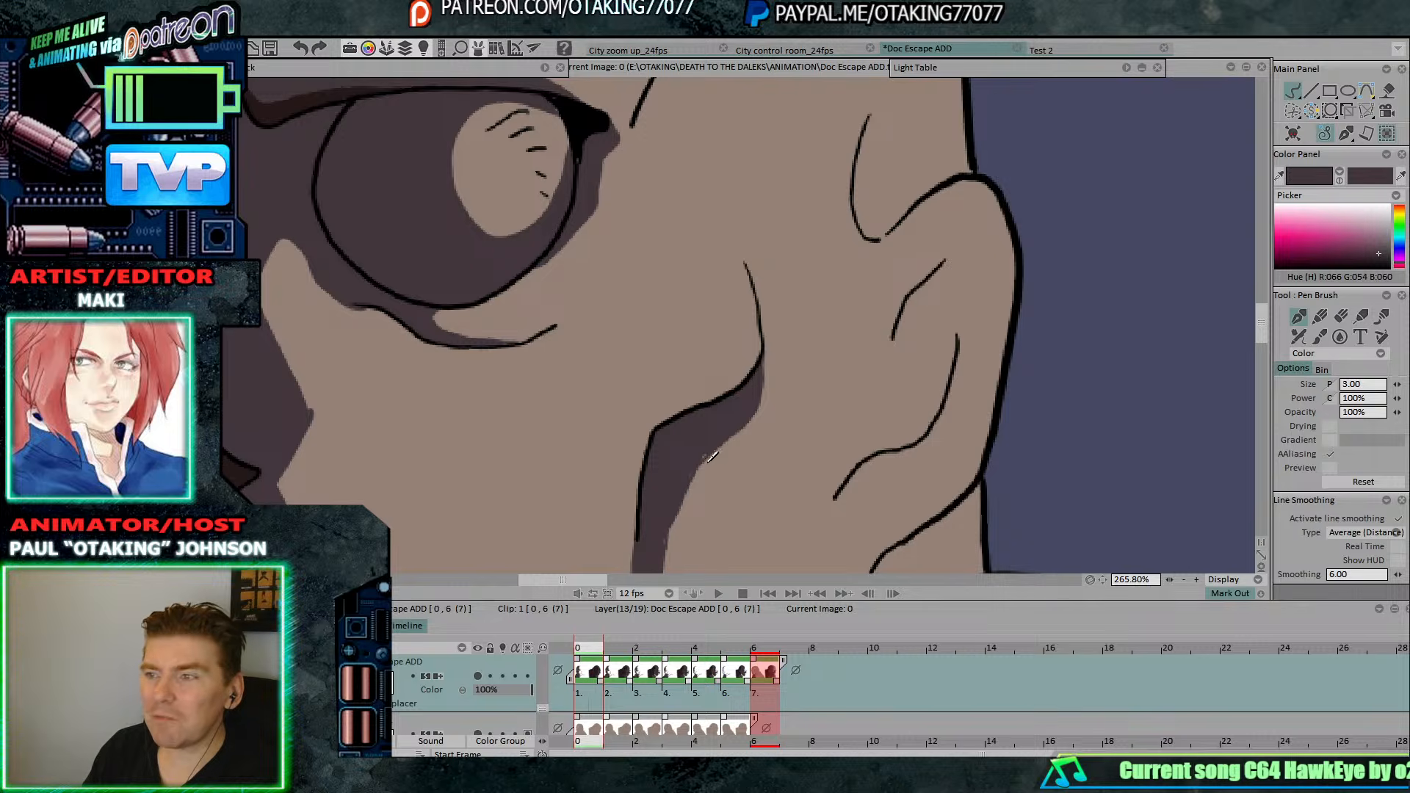
key(Right)
key(Right)
key(Left)
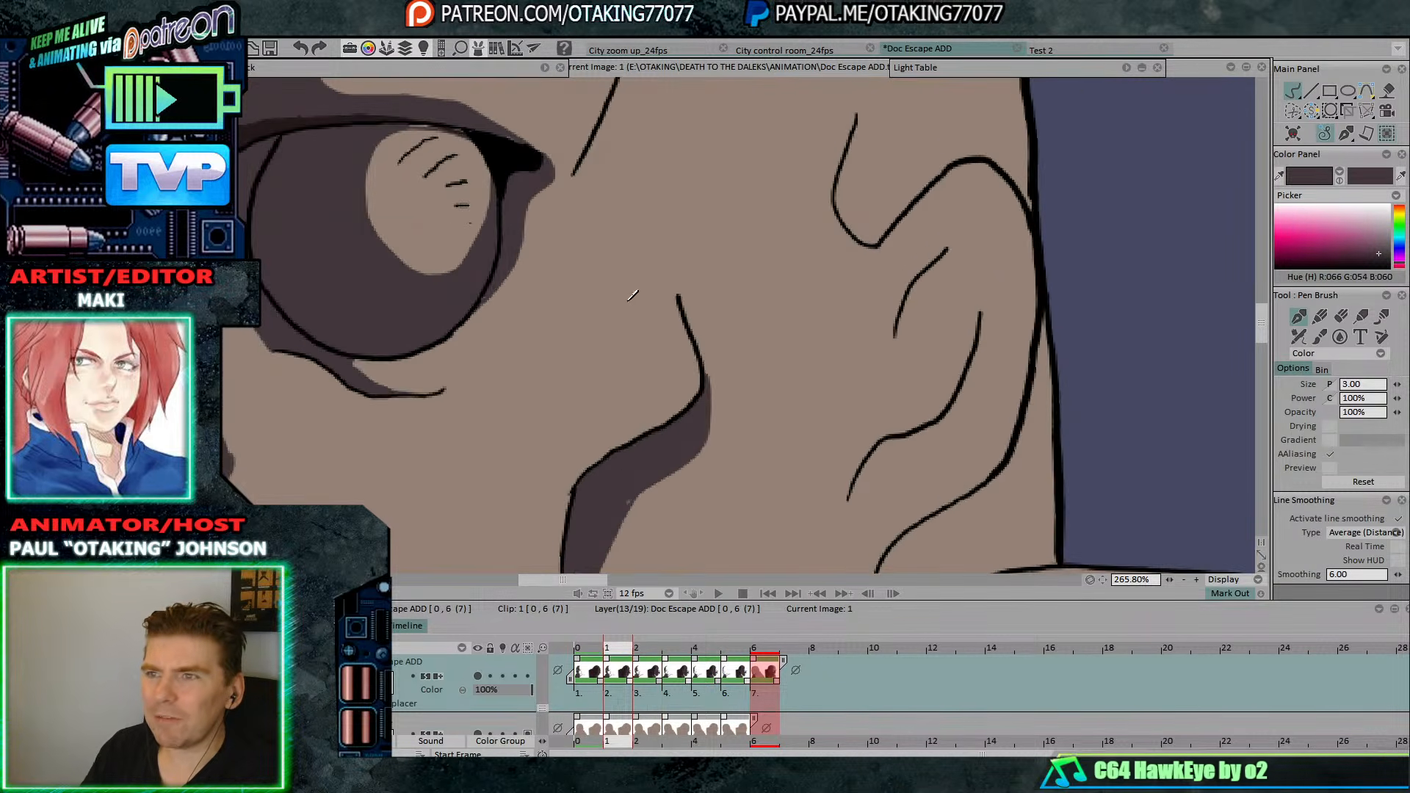
drag(670, 260, 819, 314)
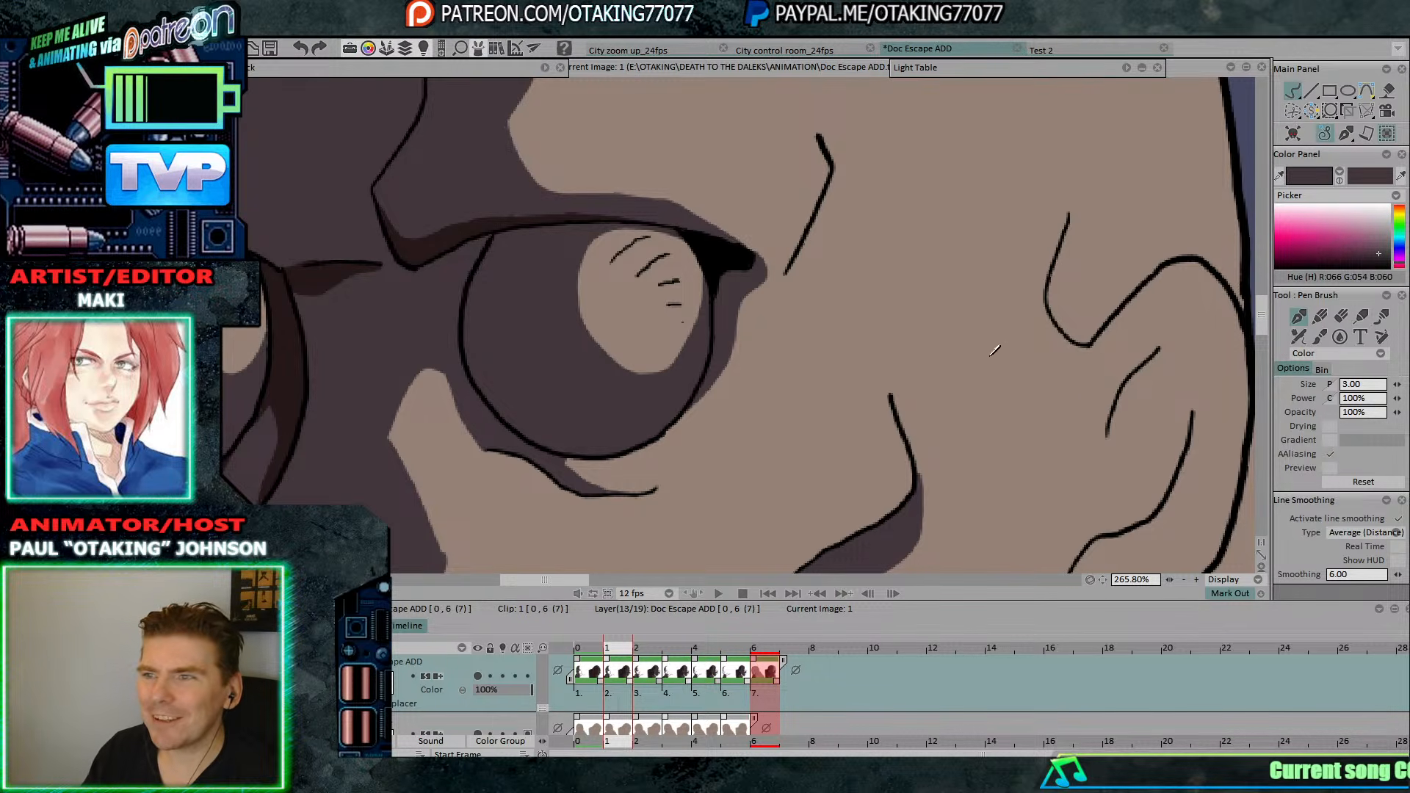
scroll(1020, 371, down, 4)
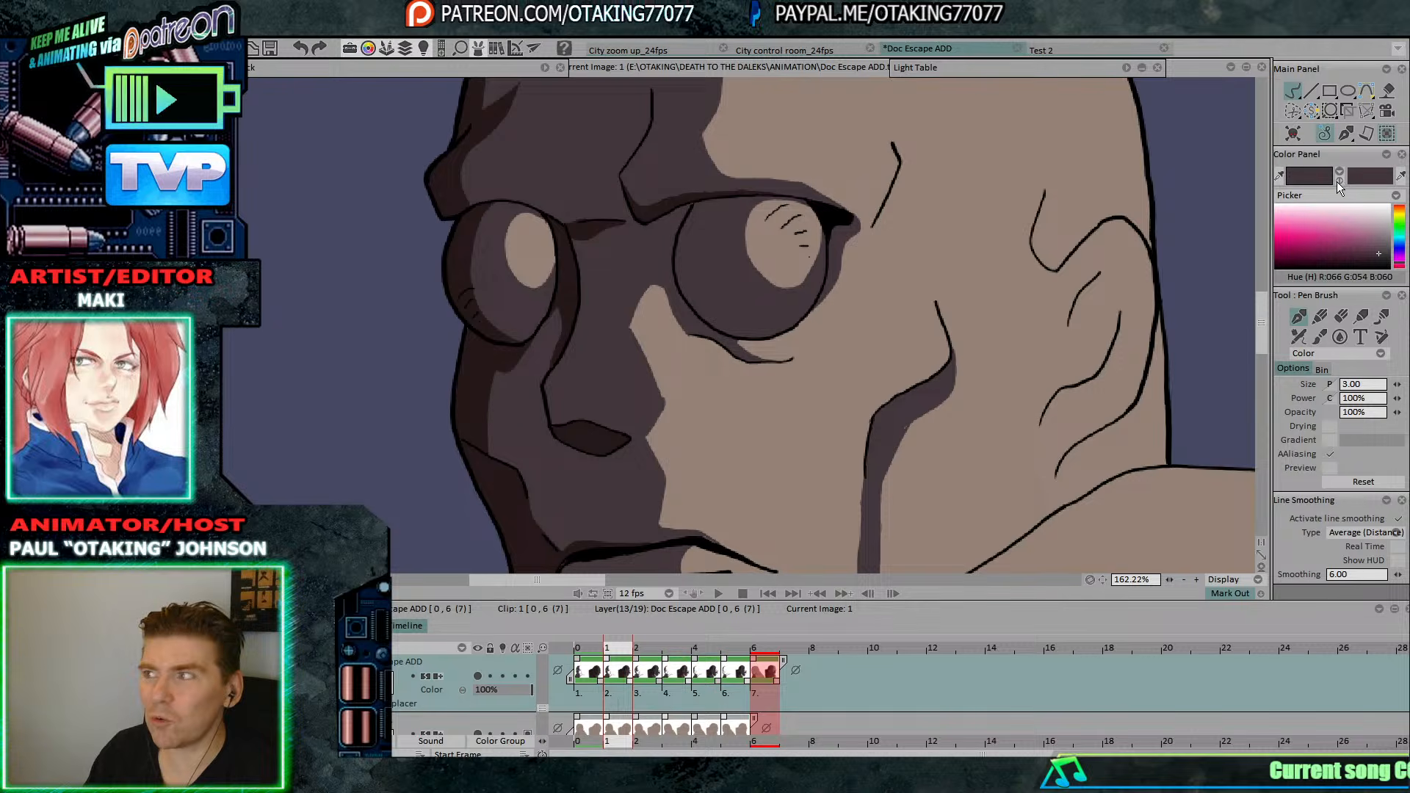
Sample the mid-tone purple-grey from the near eyeball and outline a small crescent shadow at the ear's upper front on frame 5.
alt+click(492, 336)
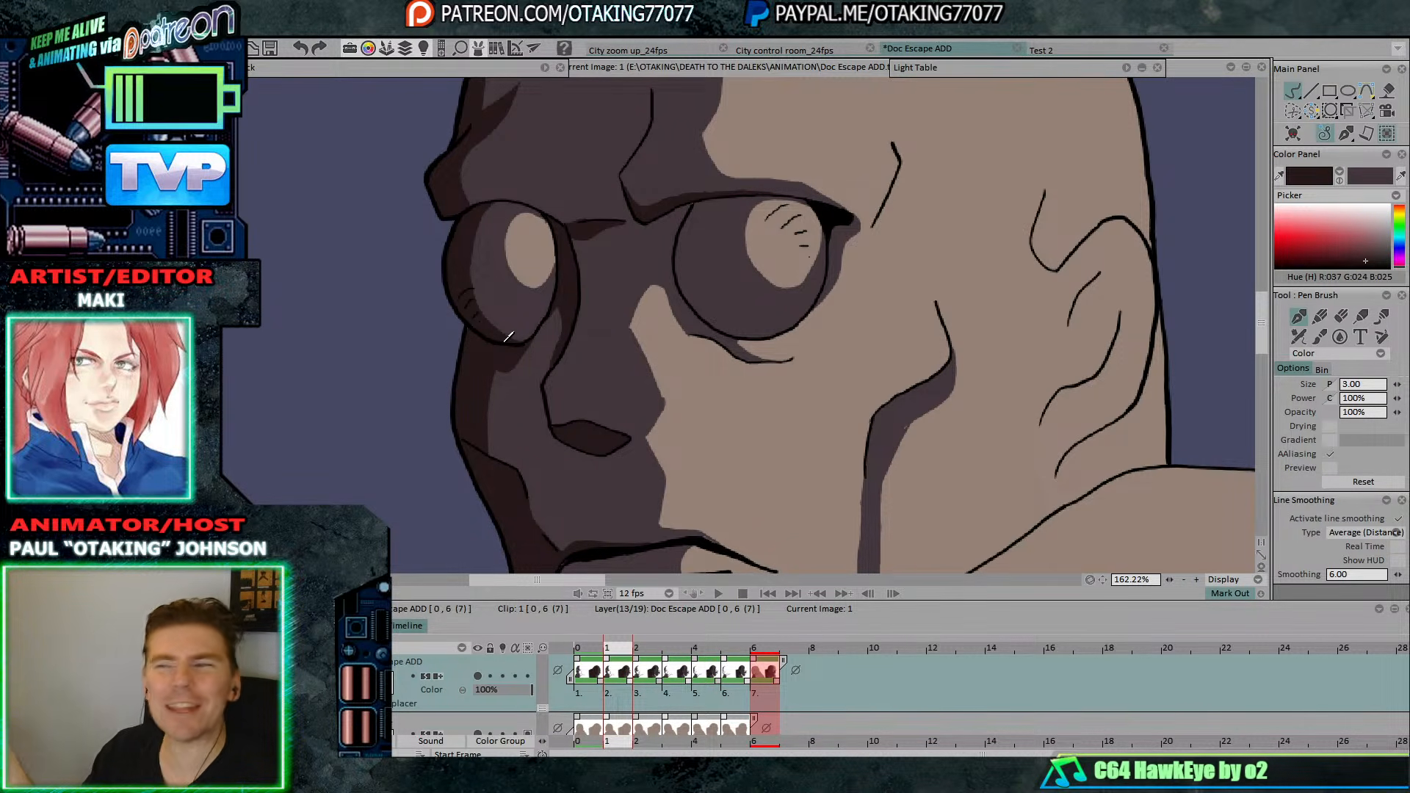
alt+click(745, 313)
key(Right)
key(Right)
key(Right)
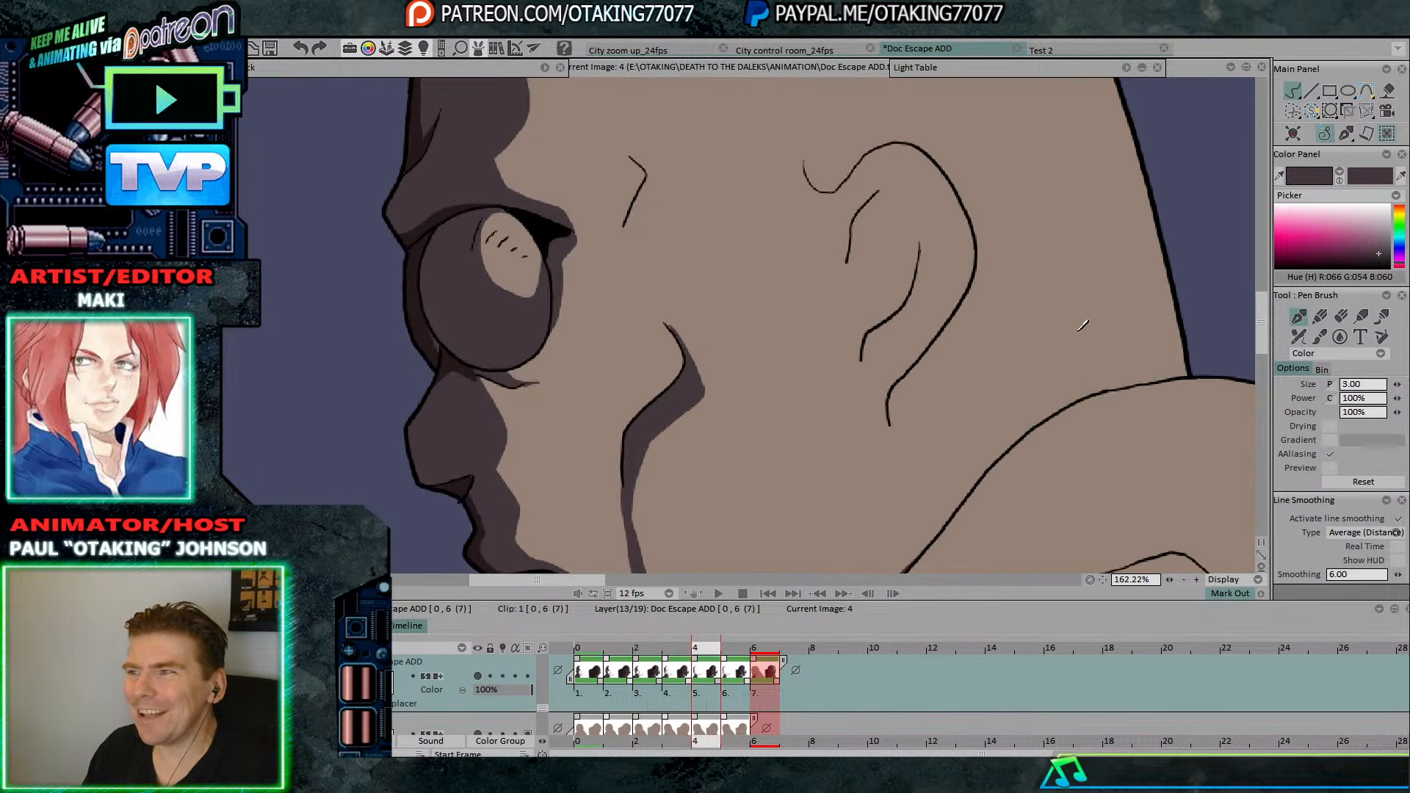
key(Right)
key(Right)
key(Left)
key(Right)
key(Left)
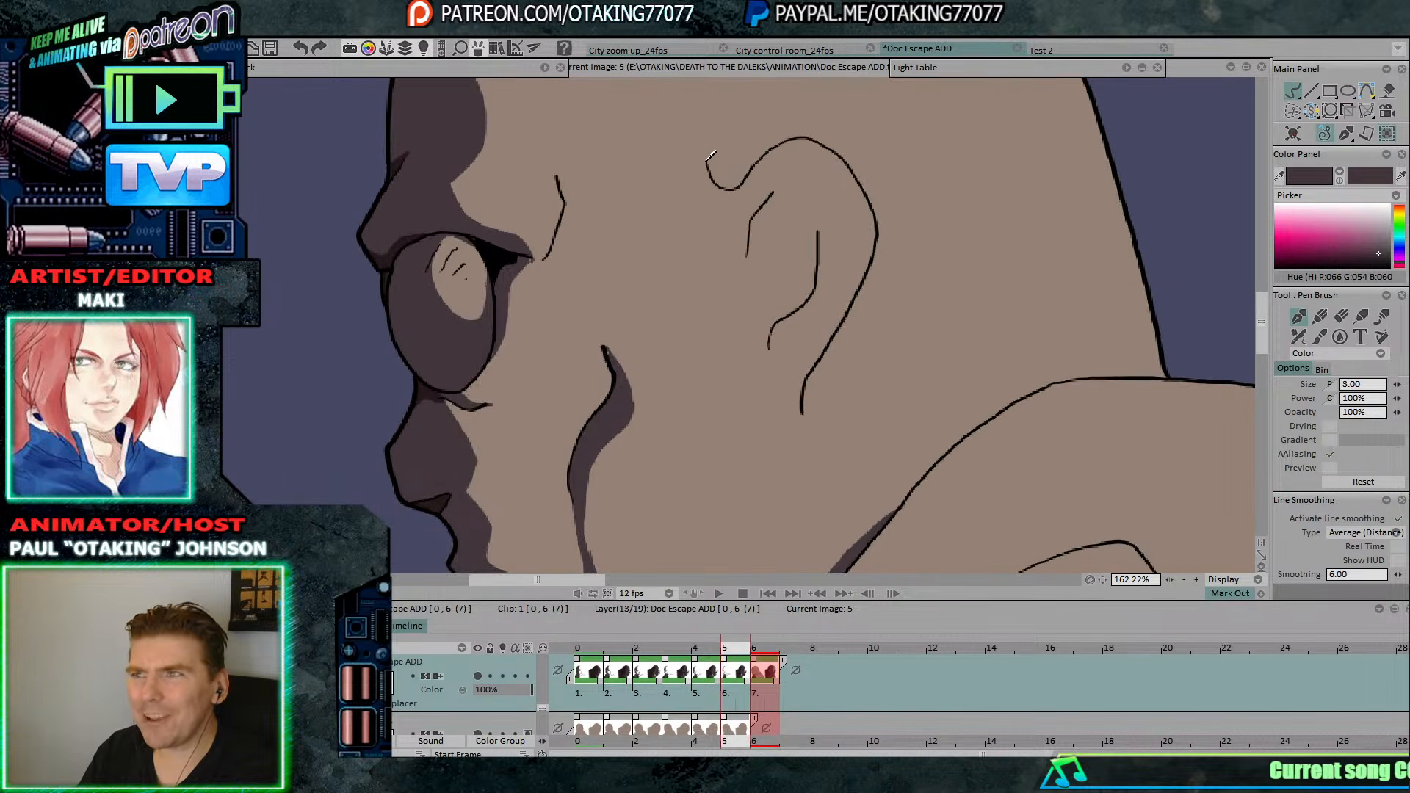
key(Right)
key(Left)
drag(707, 162, 757, 163)
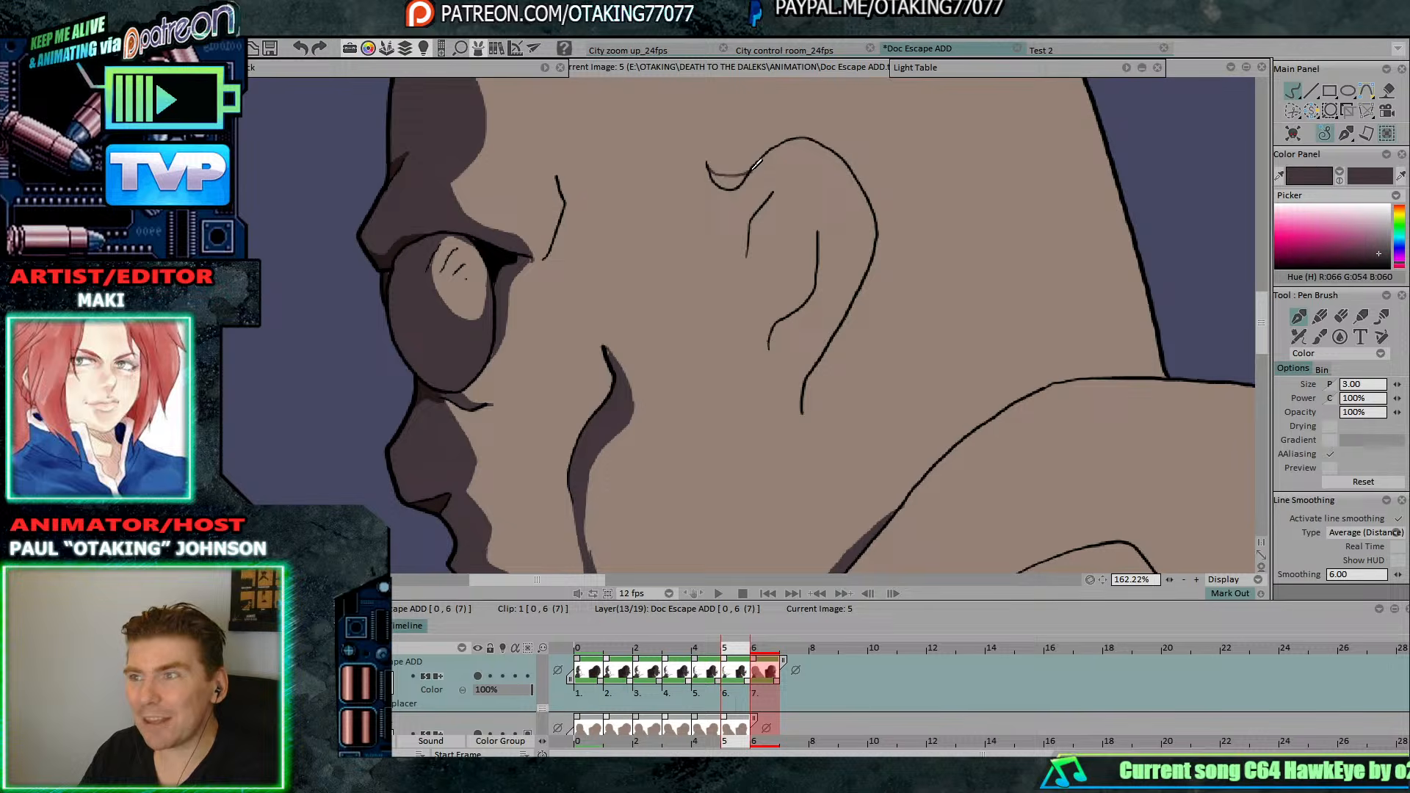
Outline the matching crescent shadow at the upper front of the ear on frames 4 back to 0.
key(Right)
key(Left)
key(Left)
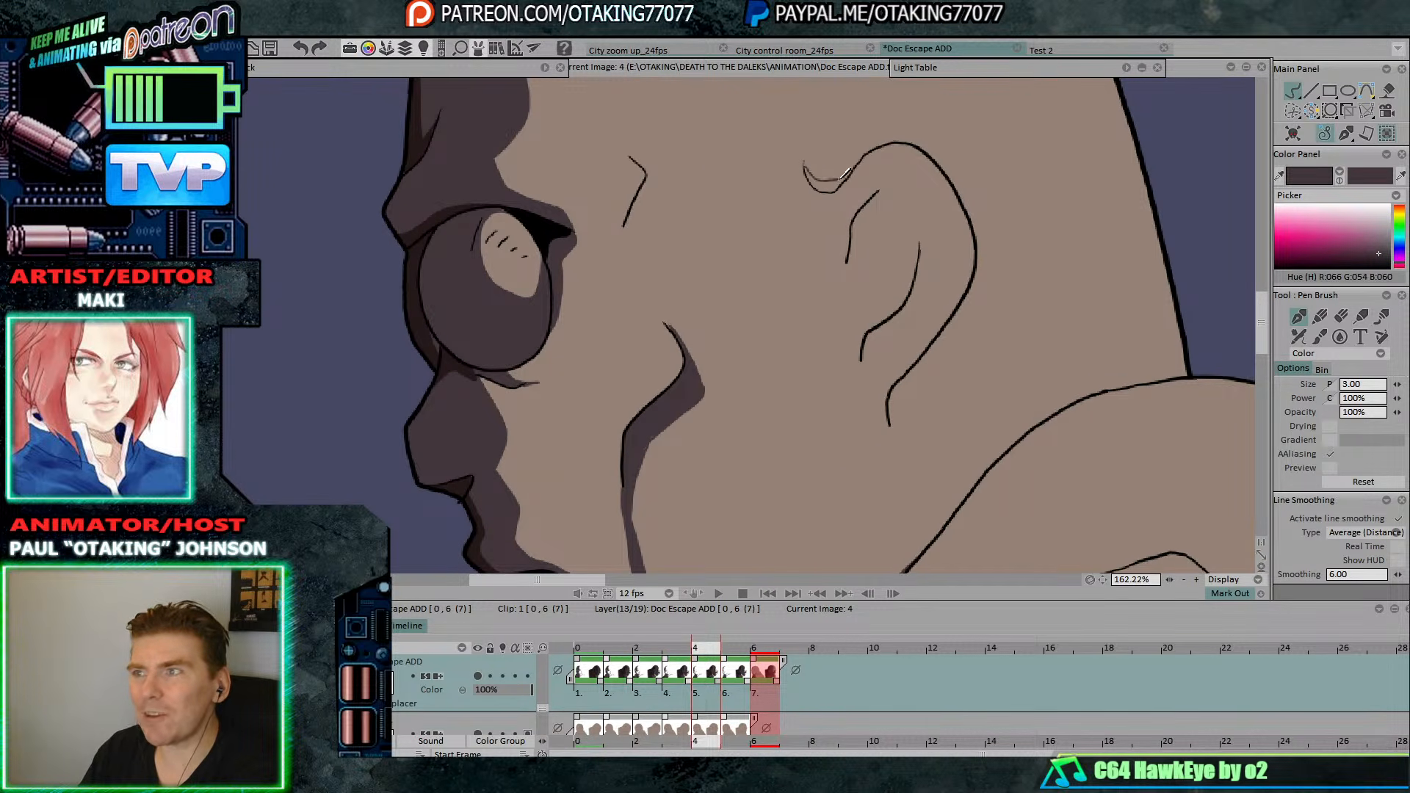
key(Left)
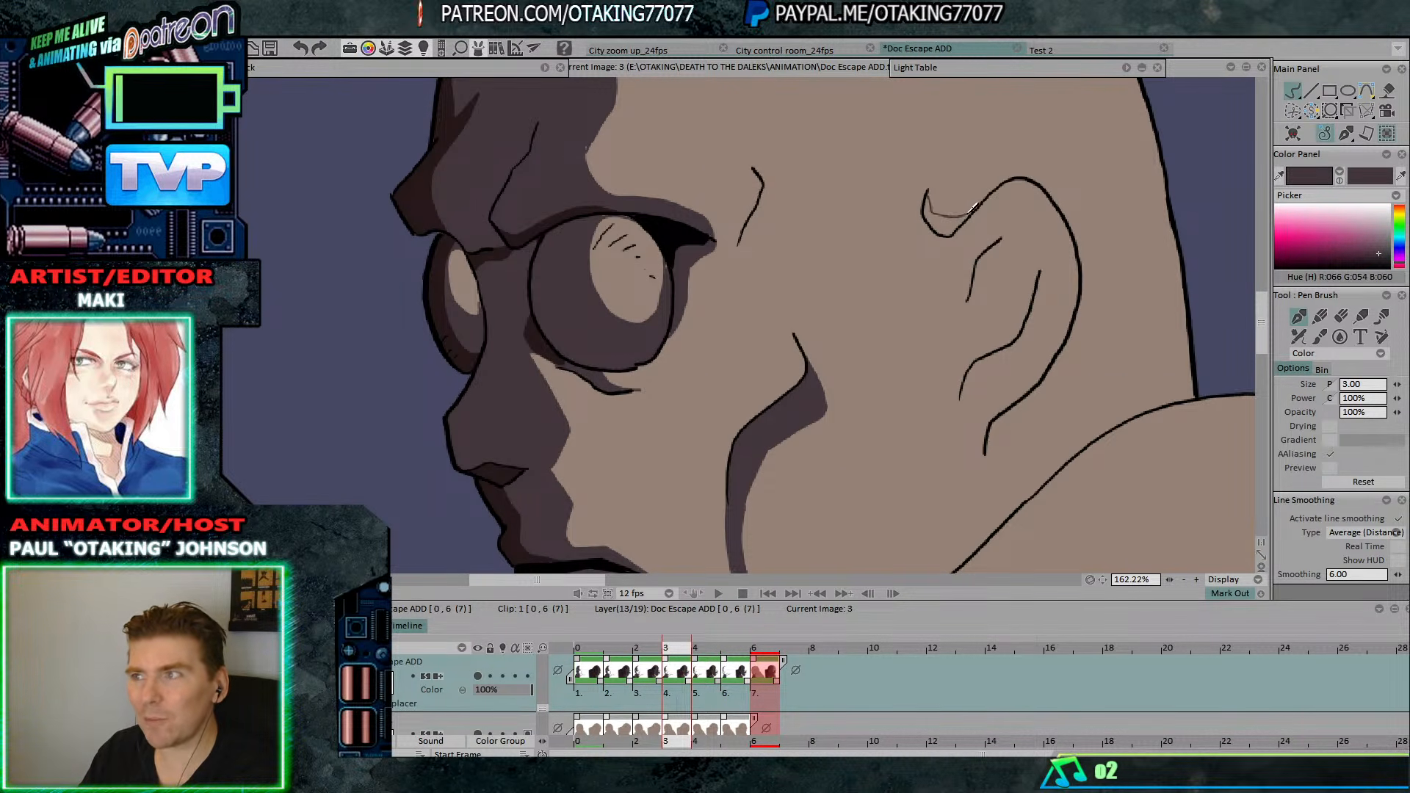
key(Left)
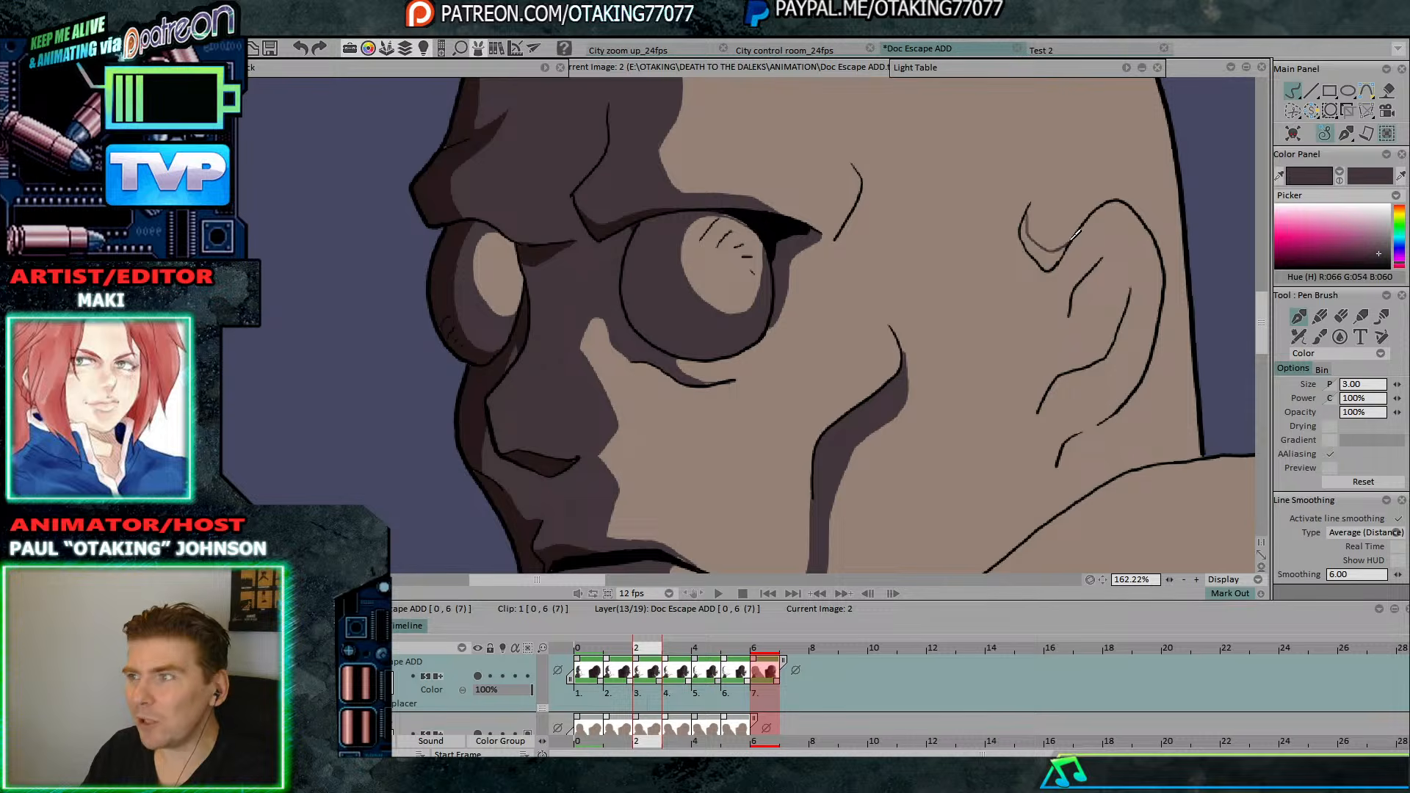
key(Left)
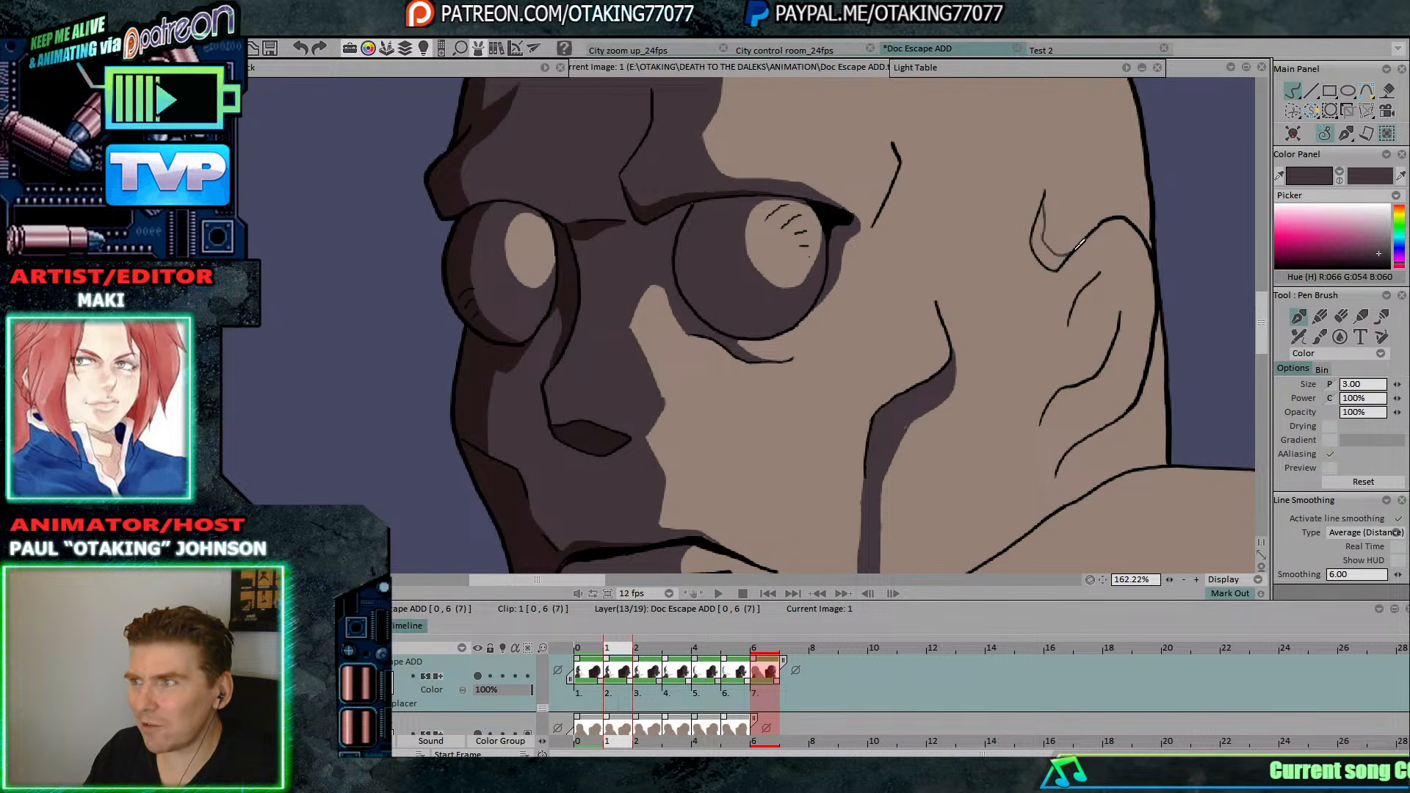
key(Left)
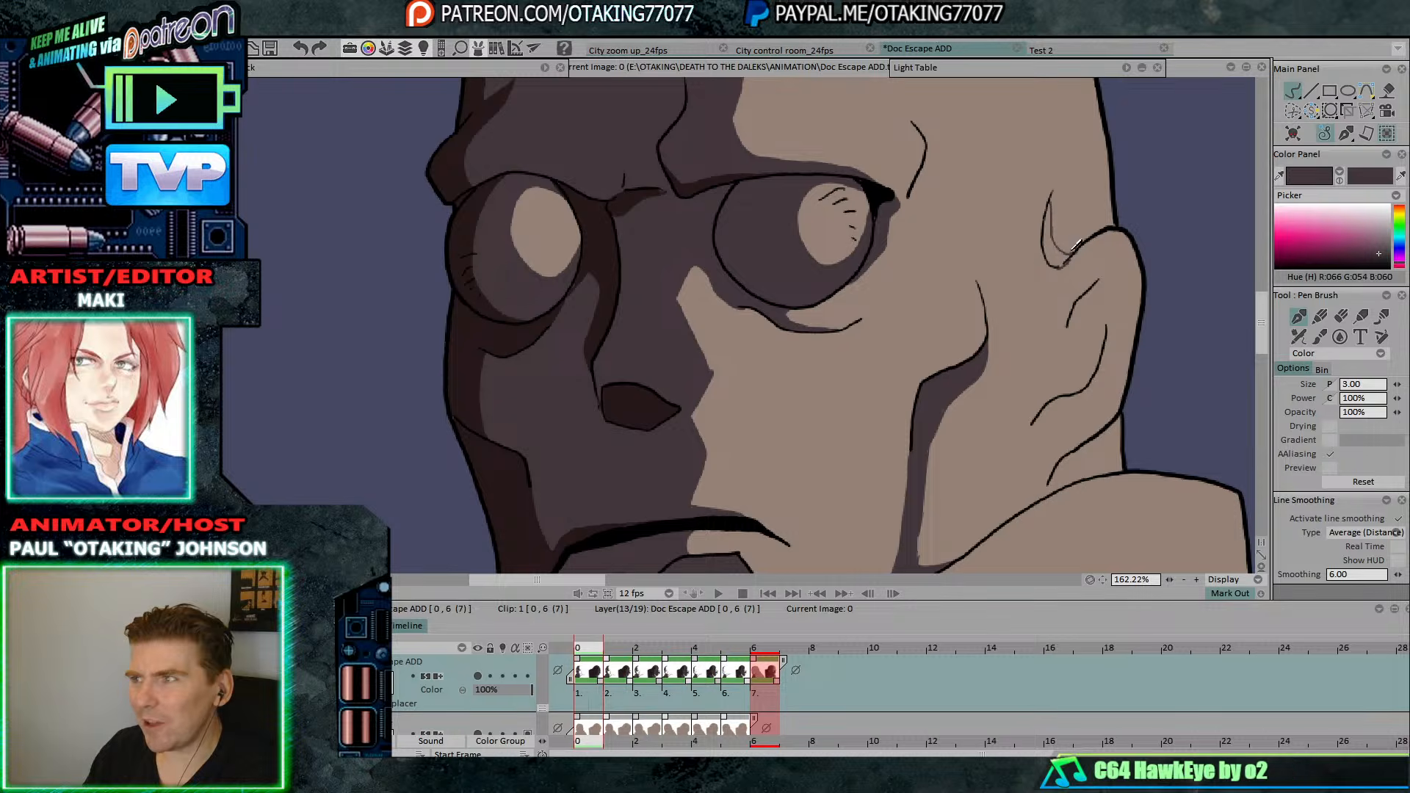
Fill the crescent shadow at the ear's upper front with the dark purple-grey on frames 0 through 5.
key(f)
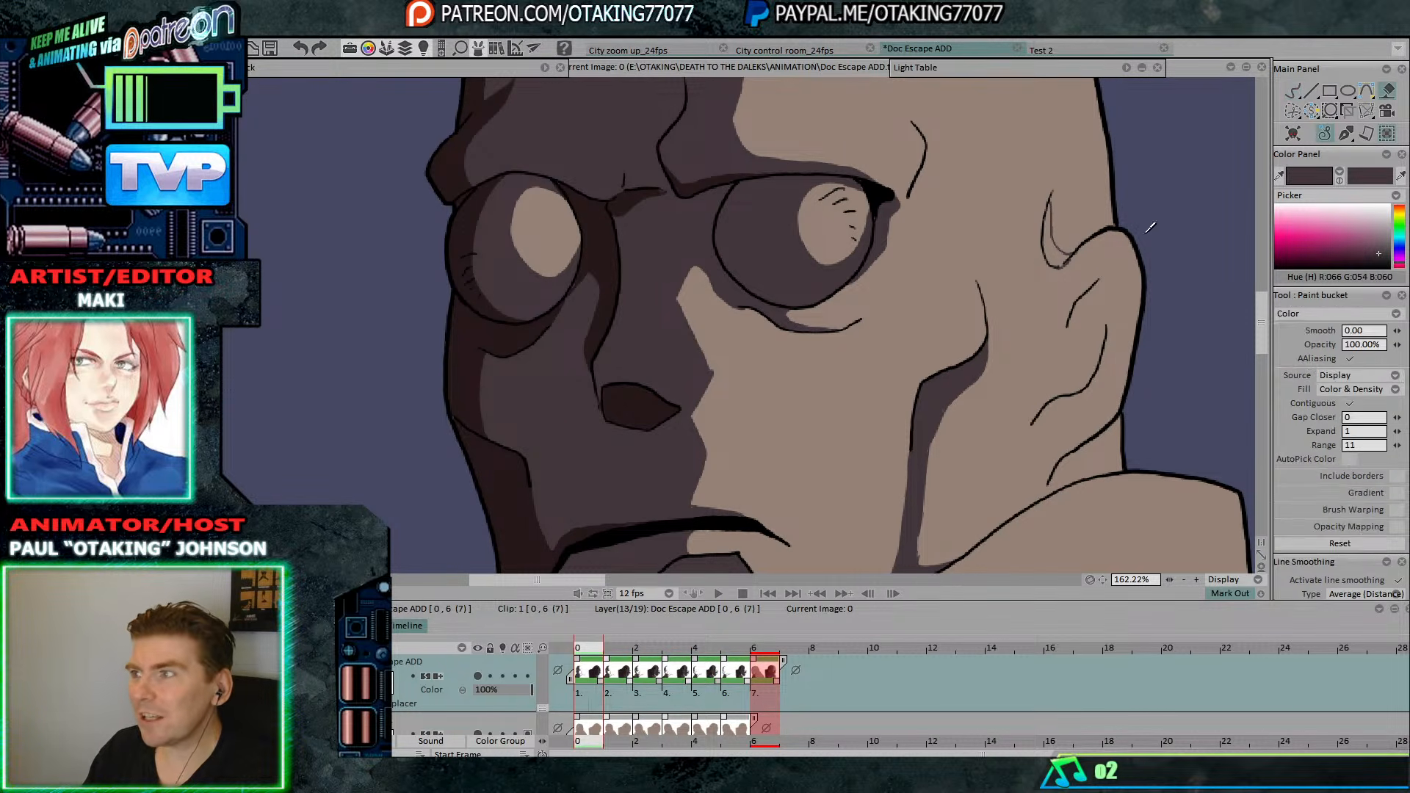
key(Right)
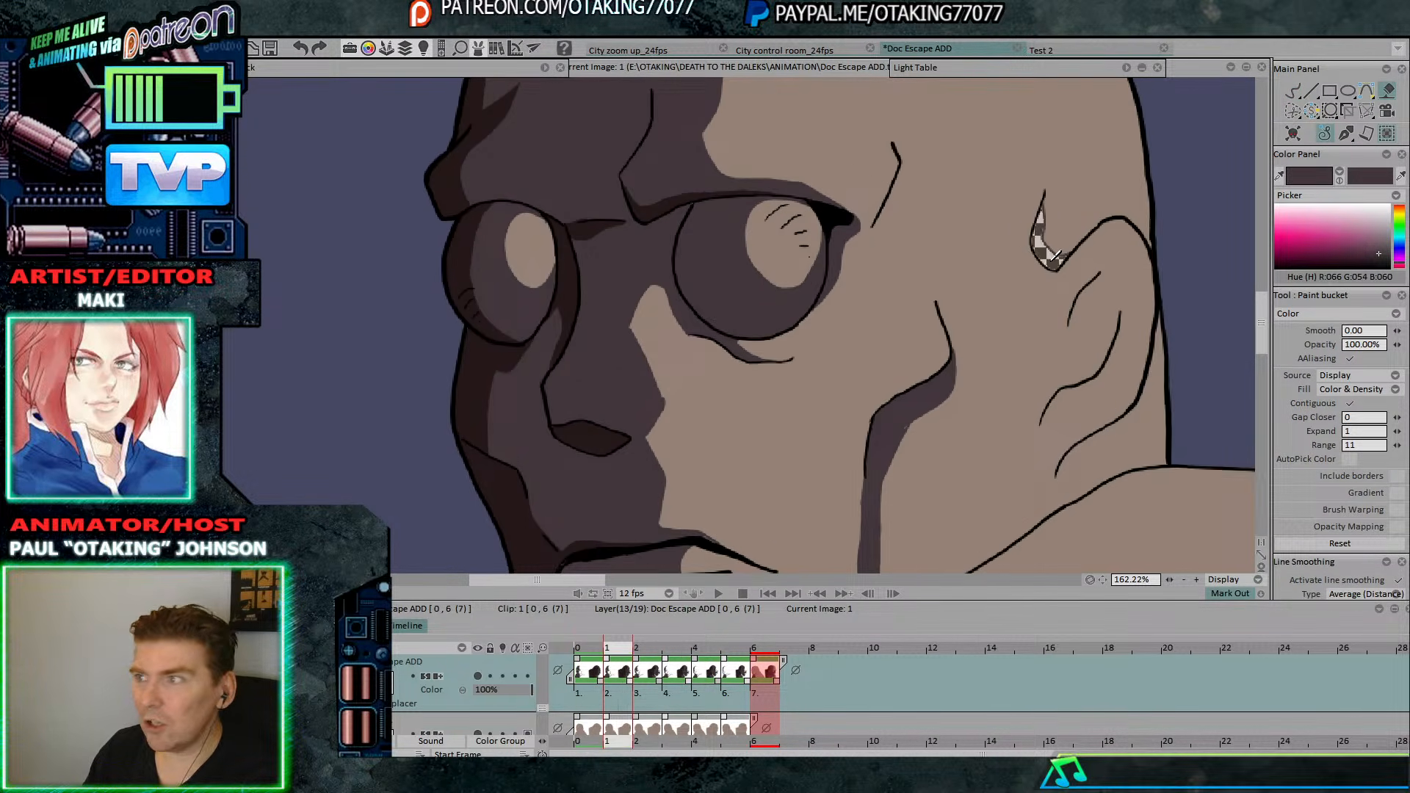
key(Right)
key(Right)
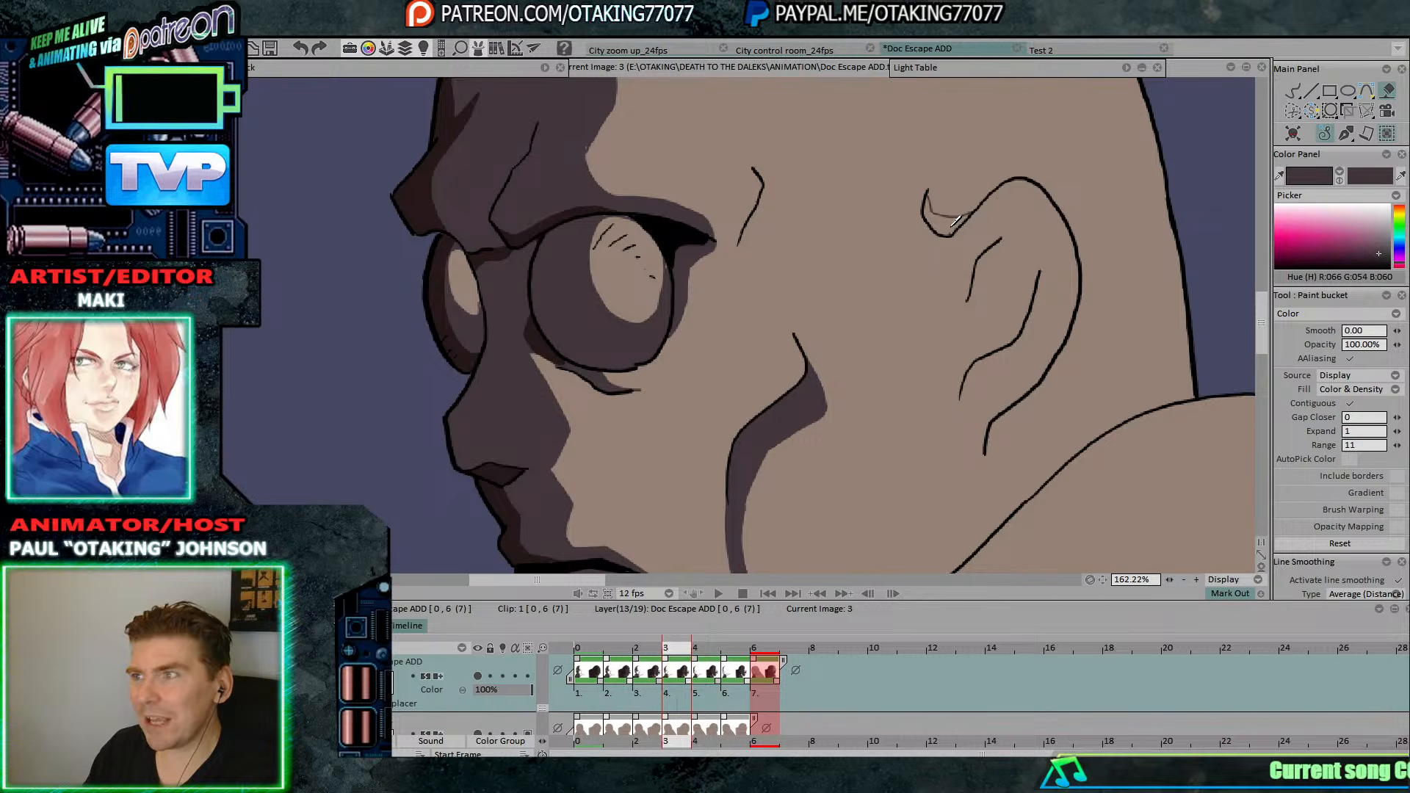
key(Right)
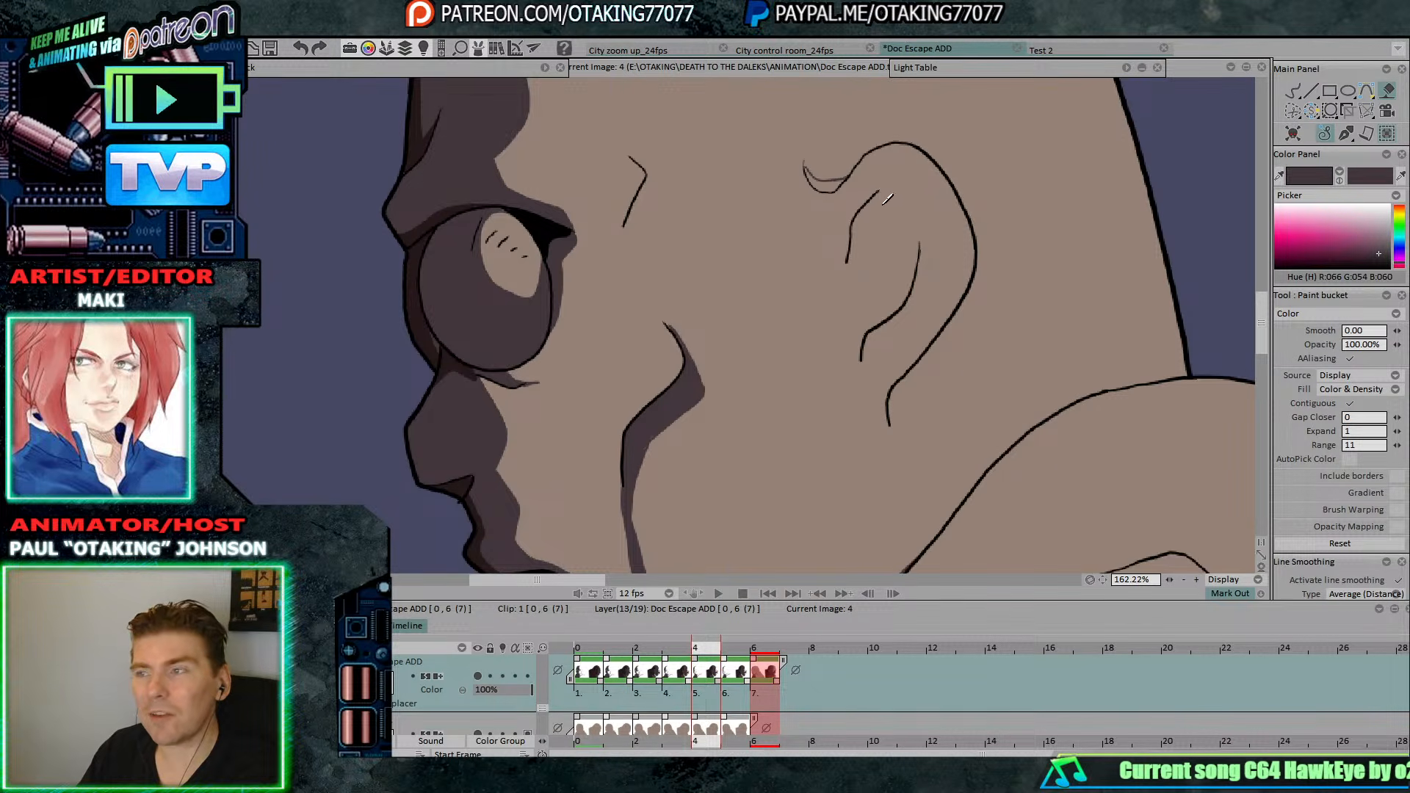
key(Right)
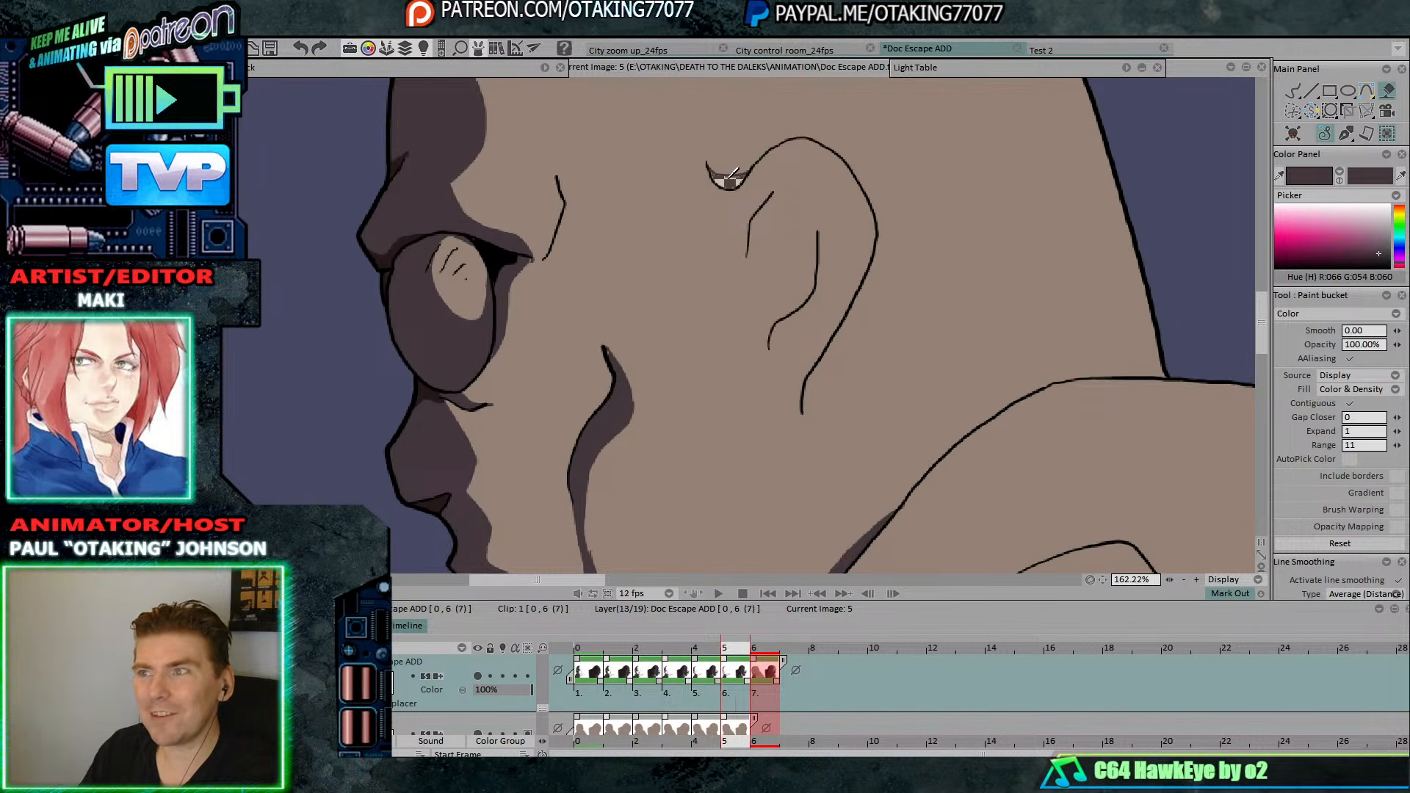
key(Right)
Outline a narrow pointed shadow behind the earlobe on frame 5 with the pen brush, using frame 6 as reference.
click(1292, 91)
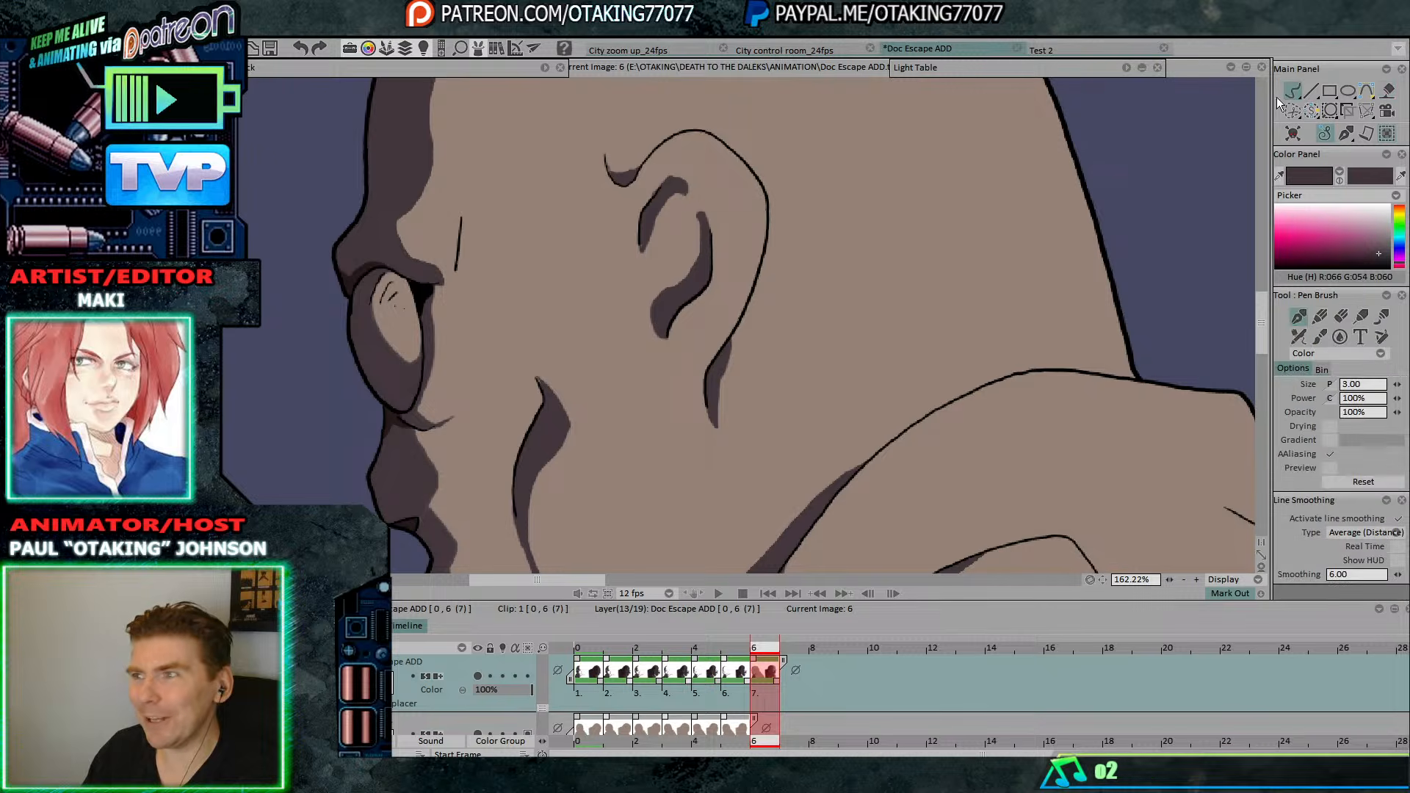
key(Left)
key(Right)
key(Left)
drag(802, 410, 809, 452)
key(Right)
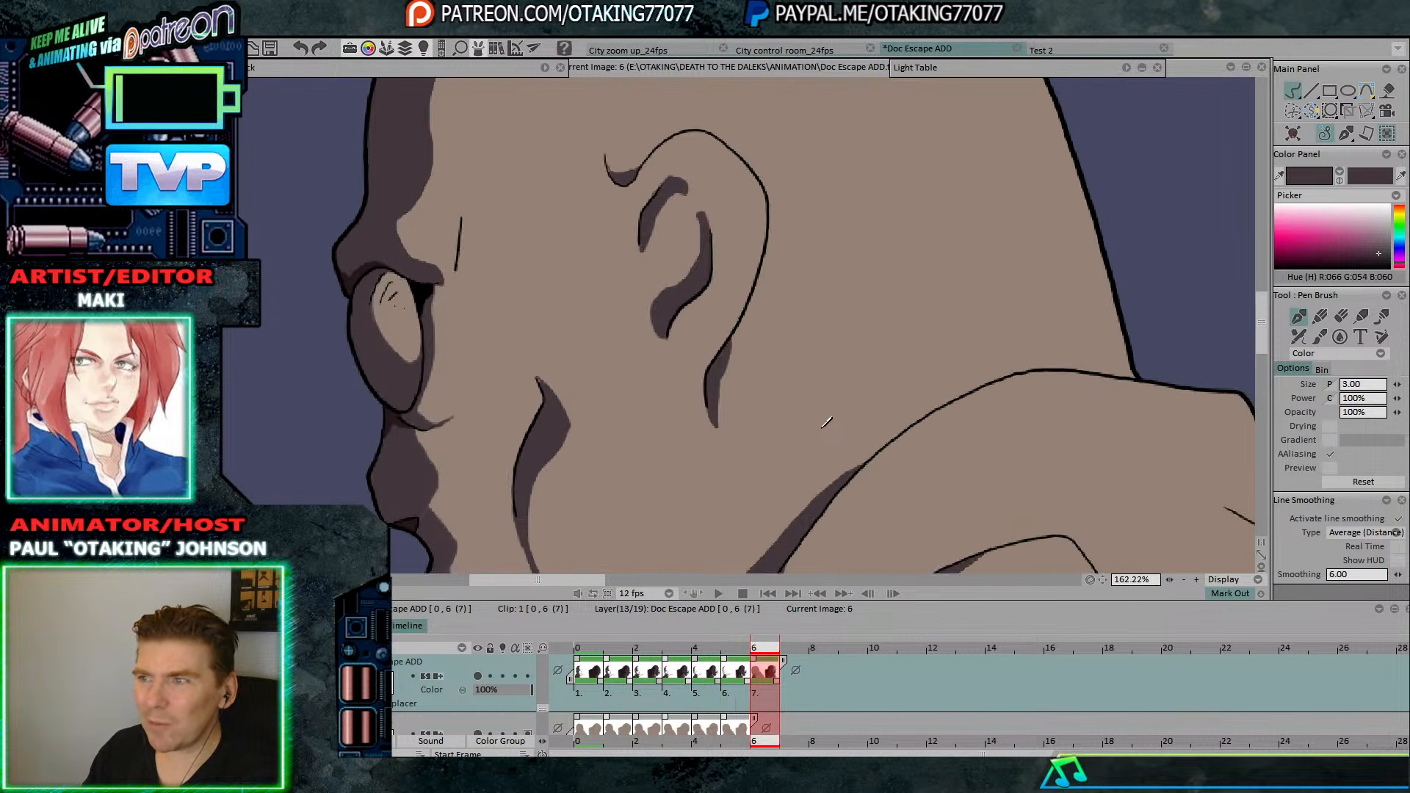
key(Left)
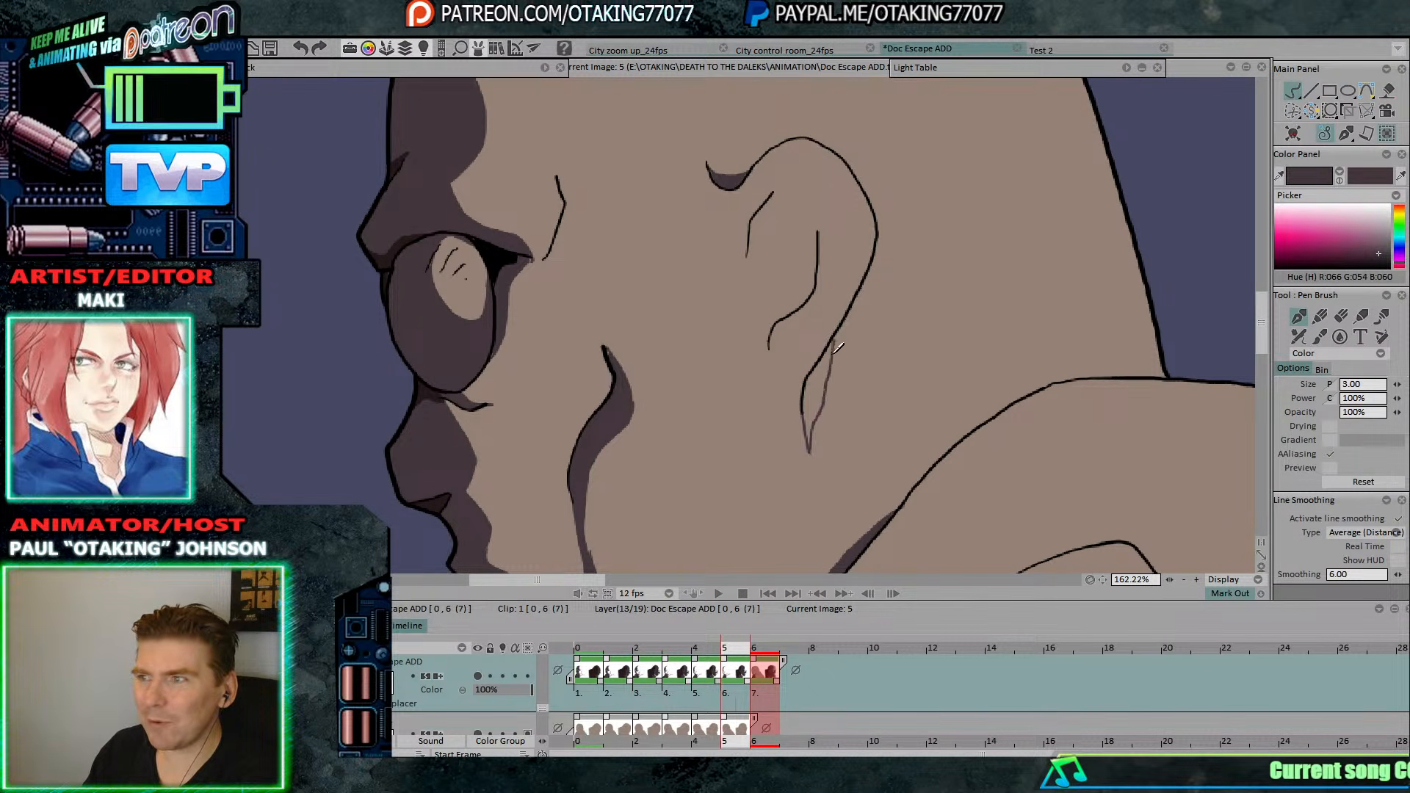
key(Right)
key(Left)
drag(809, 451, 831, 373)
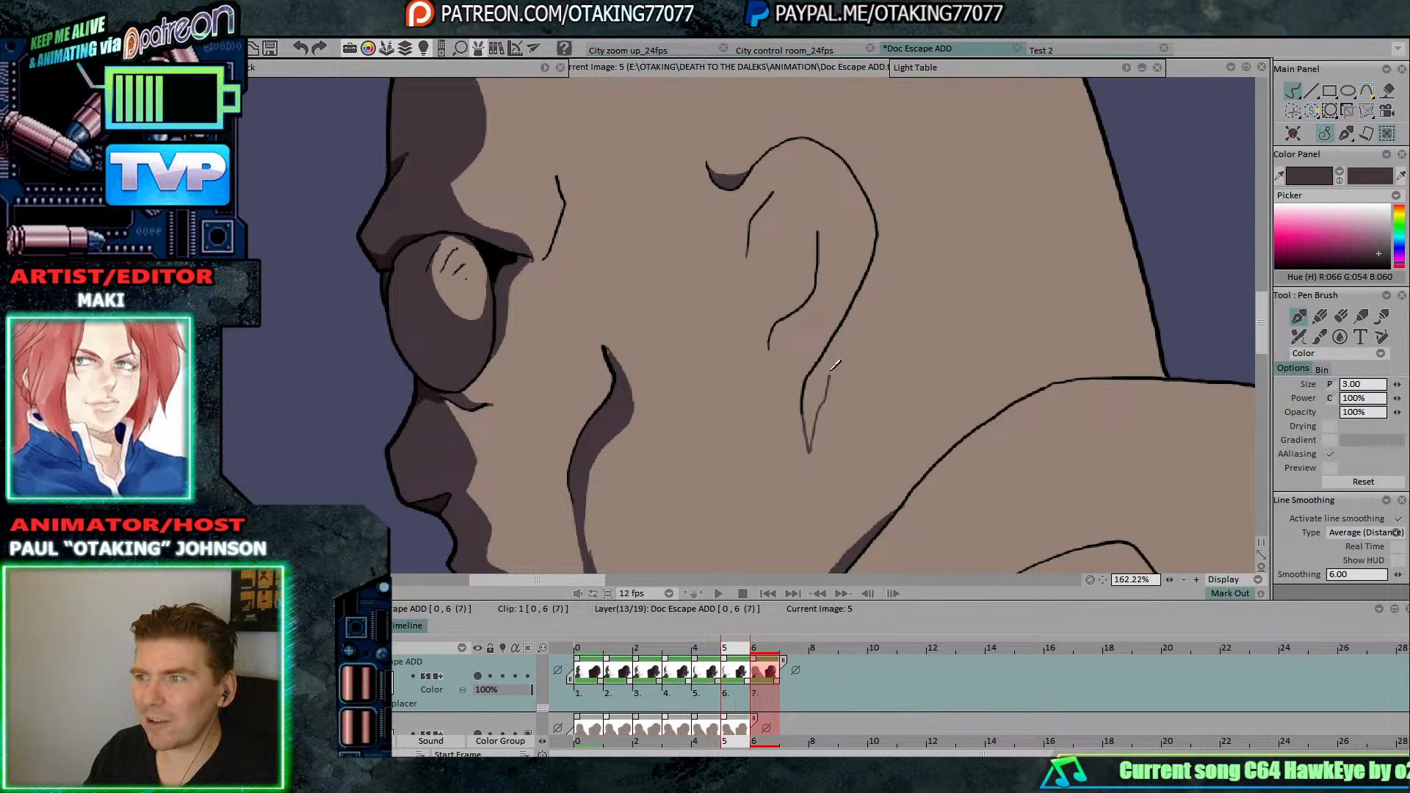
Outline the matching pointed shadow at the earlobe on frames 4 back to 0.
key(Left)
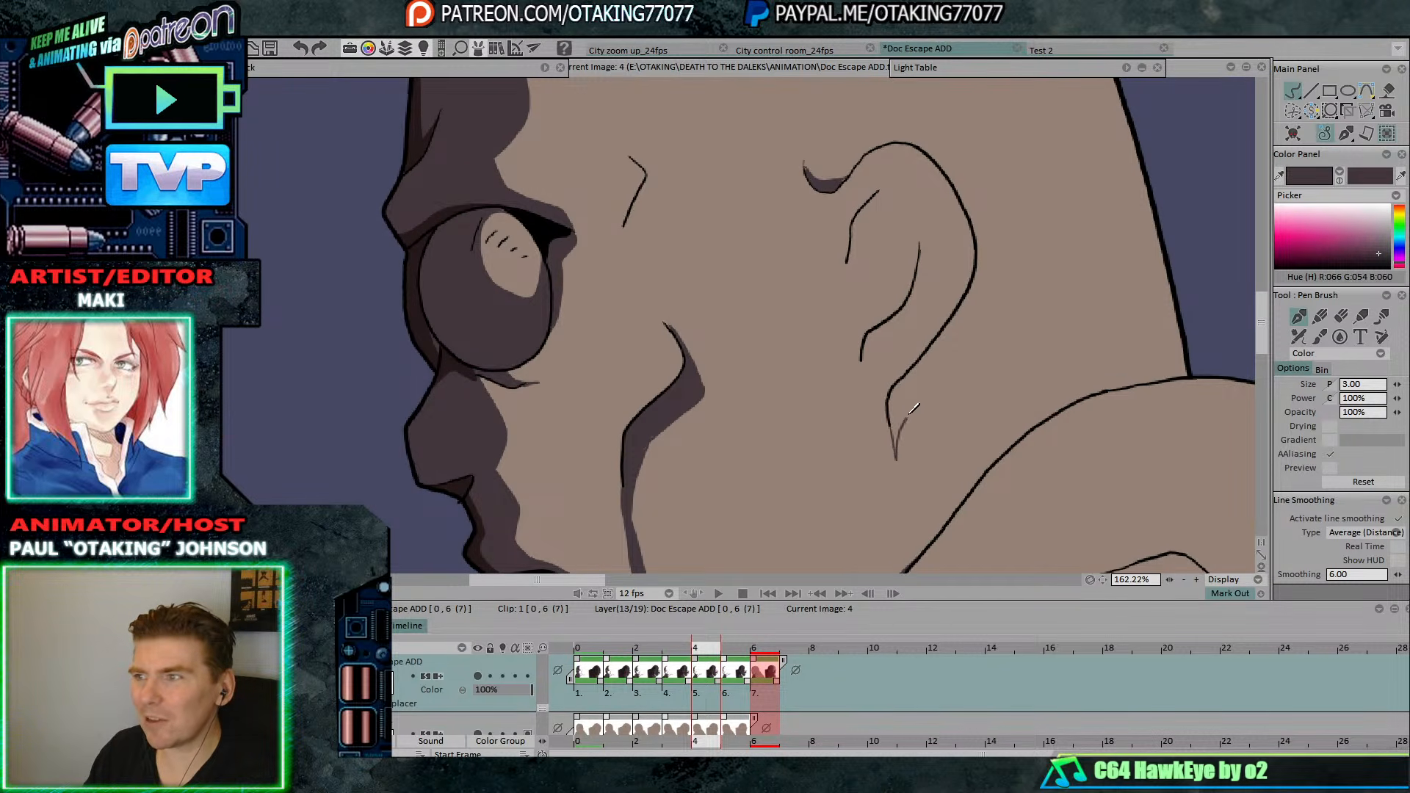
key(Left)
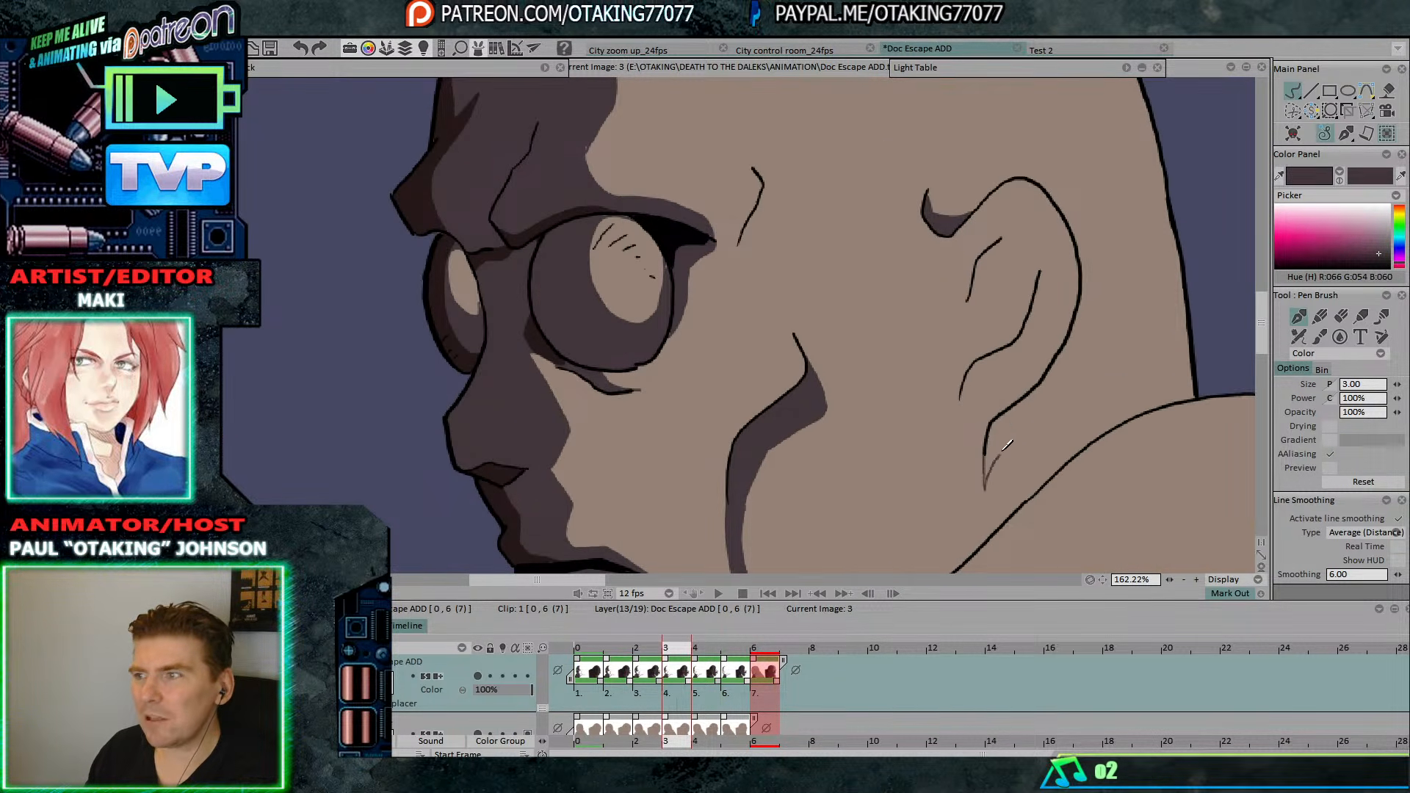
key(Left)
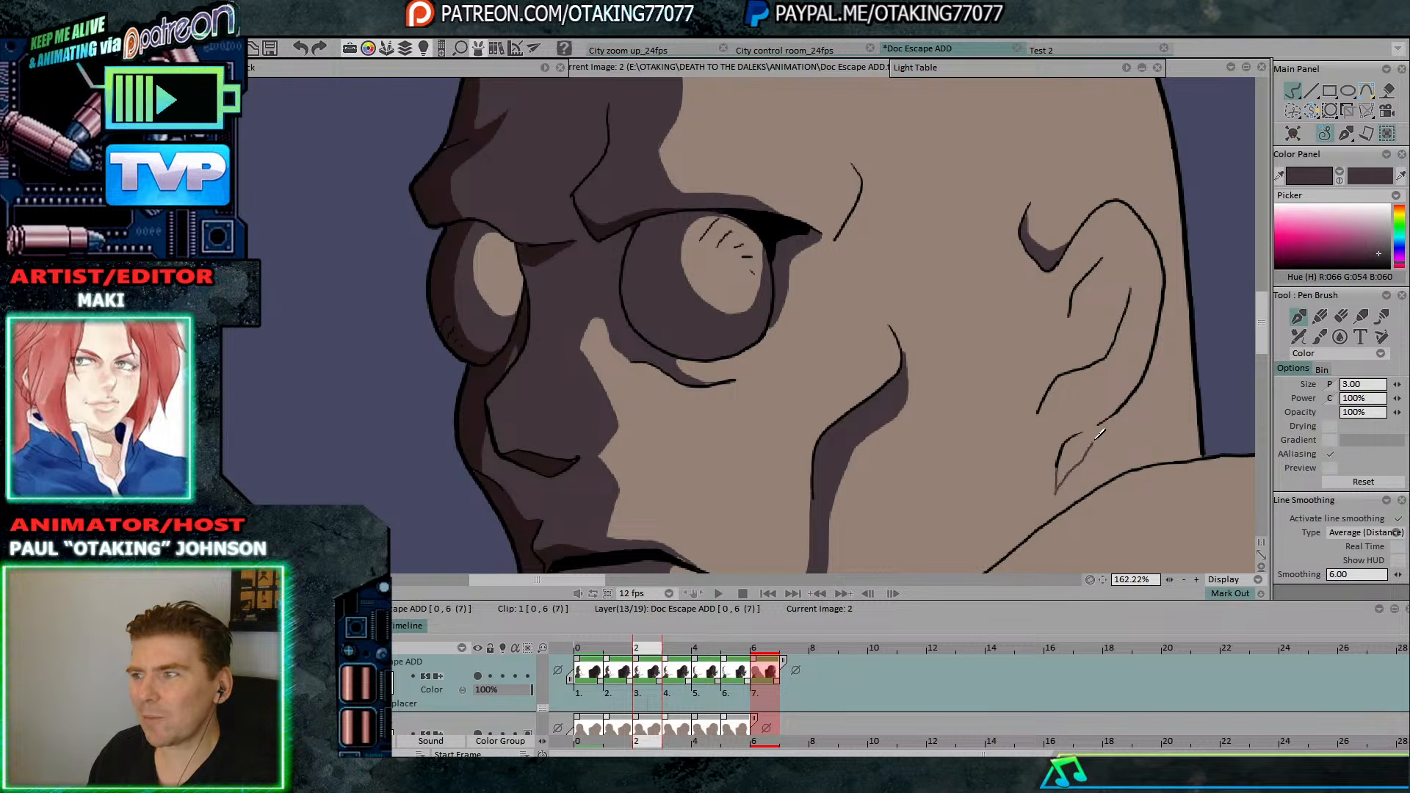
key(Left)
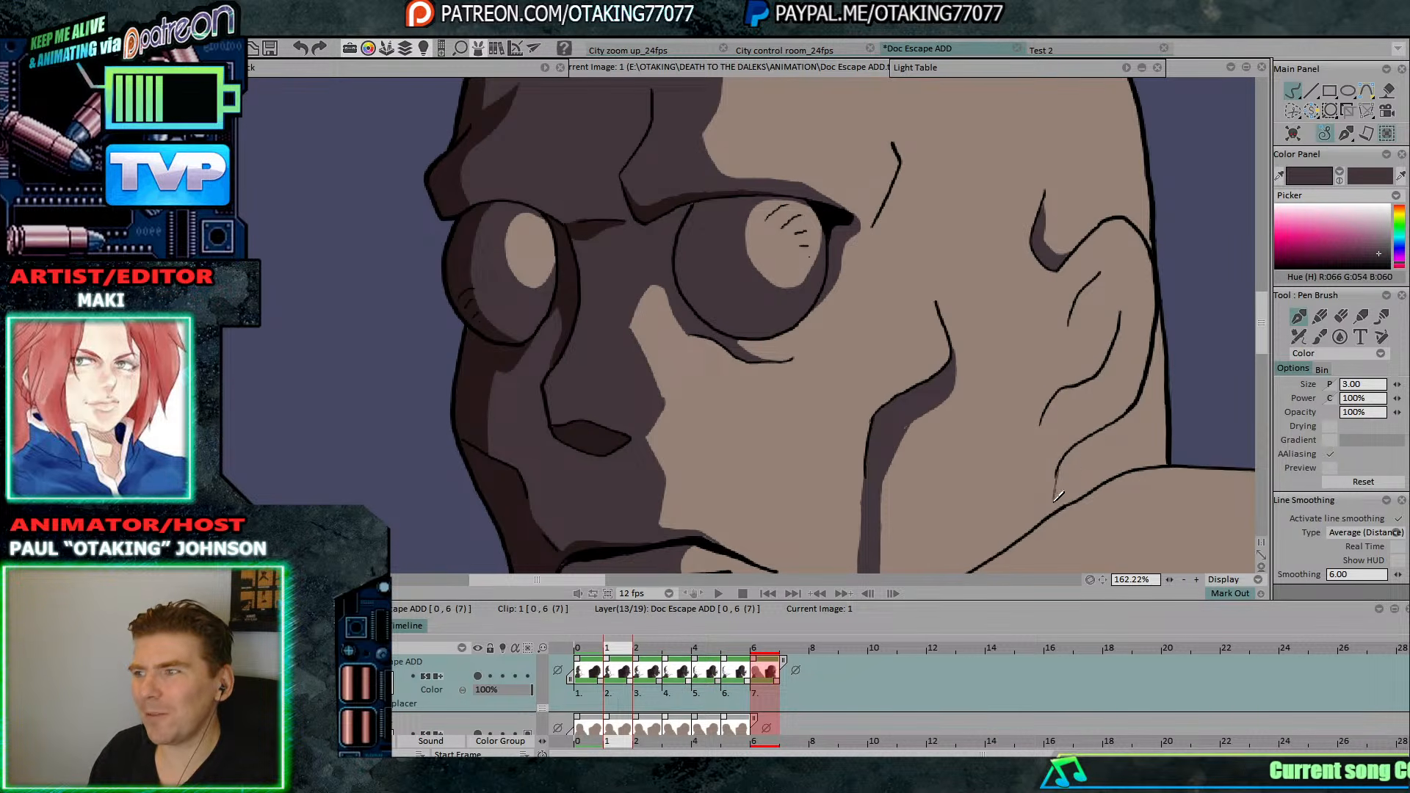
key(Left)
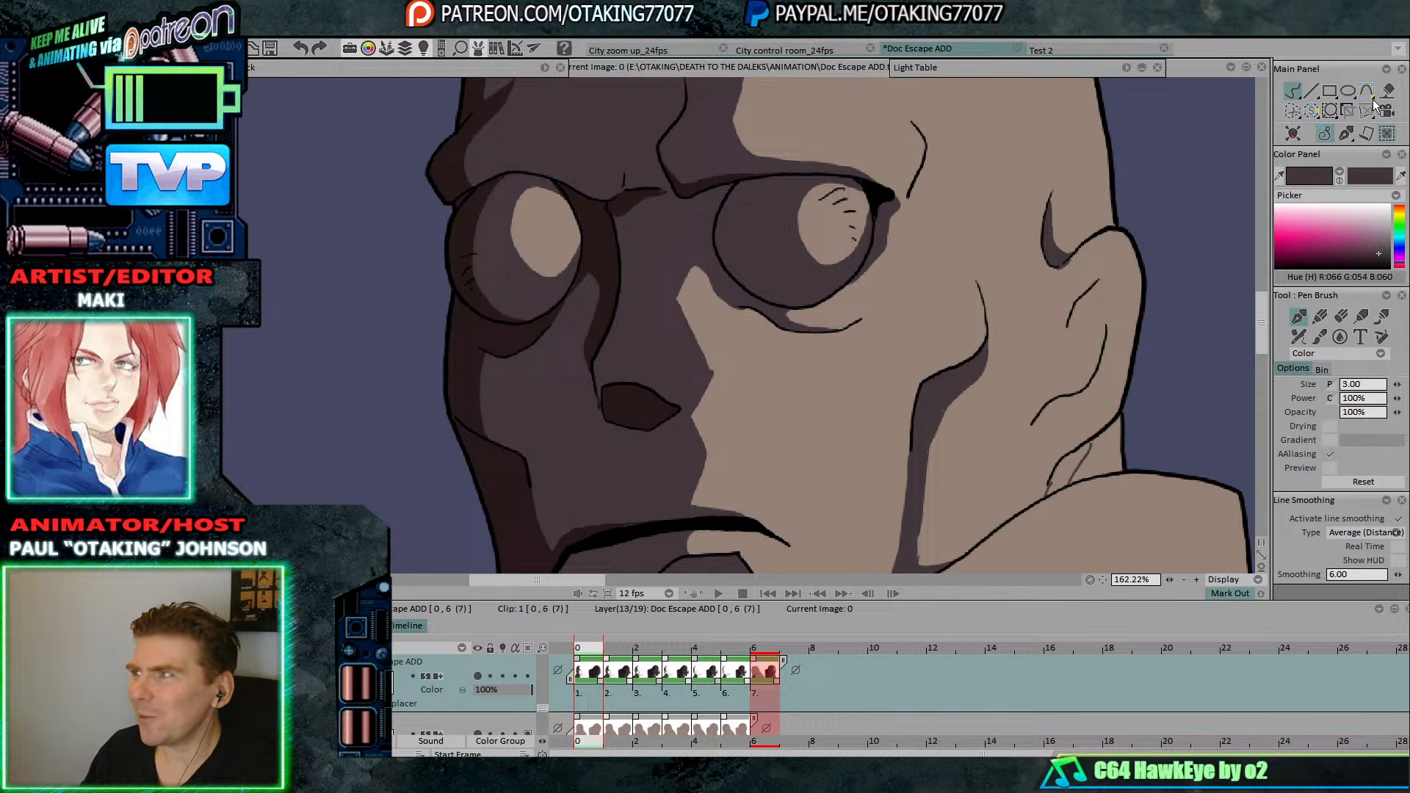
Fill the outlined earlobe shadow with the dark purple-grey on frames 0 through 5.
key(f)
key(Right)
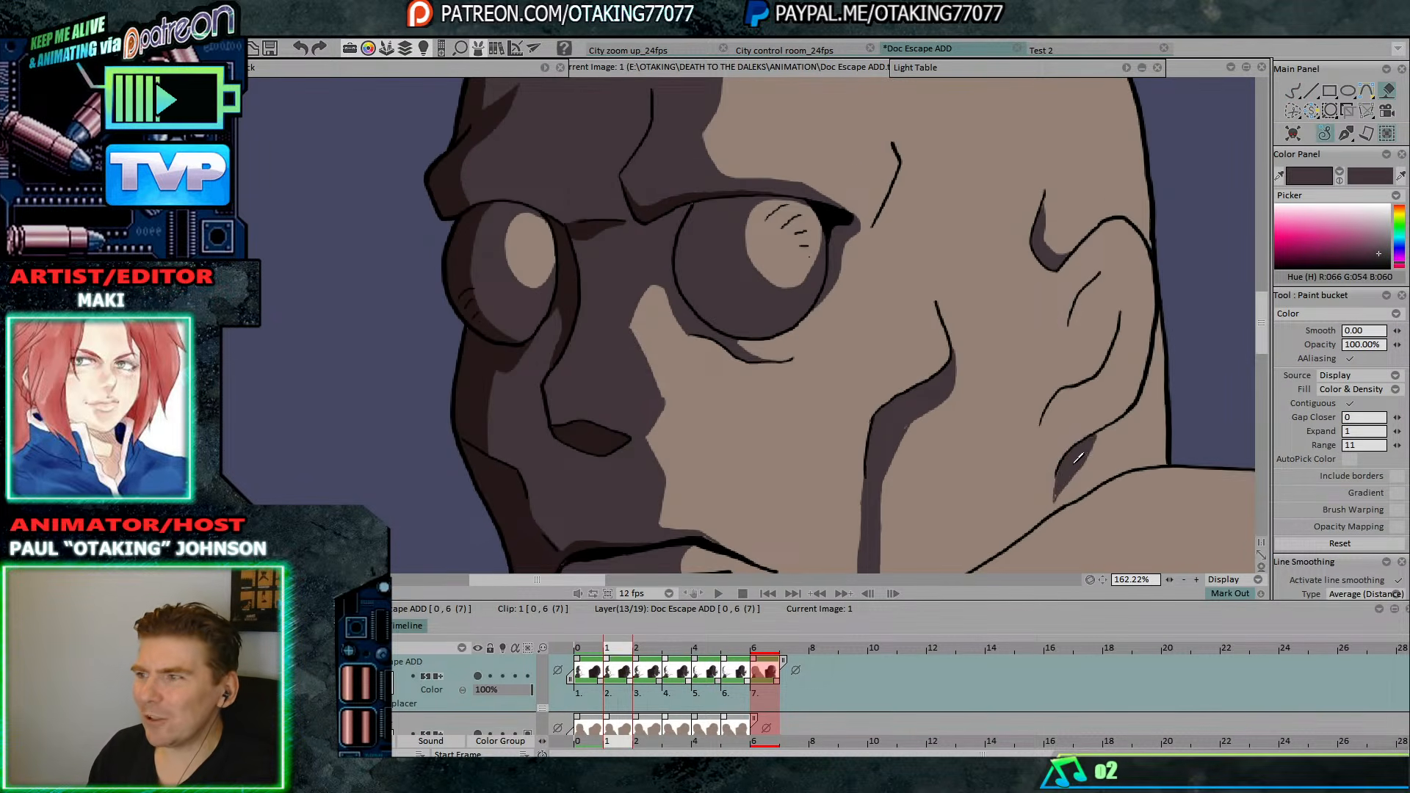
key(Right)
key(Right)
key(Right)
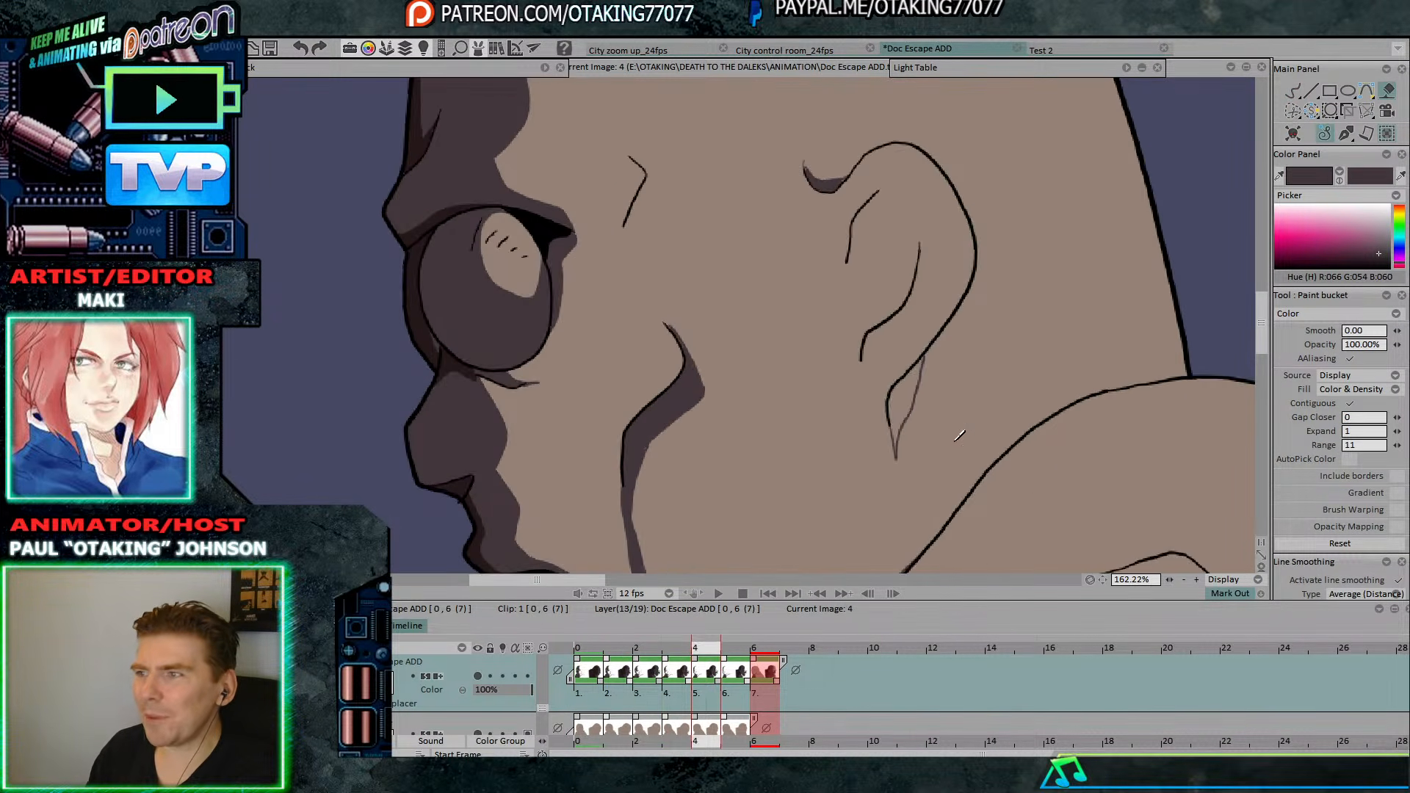
key(Right)
key(Right)
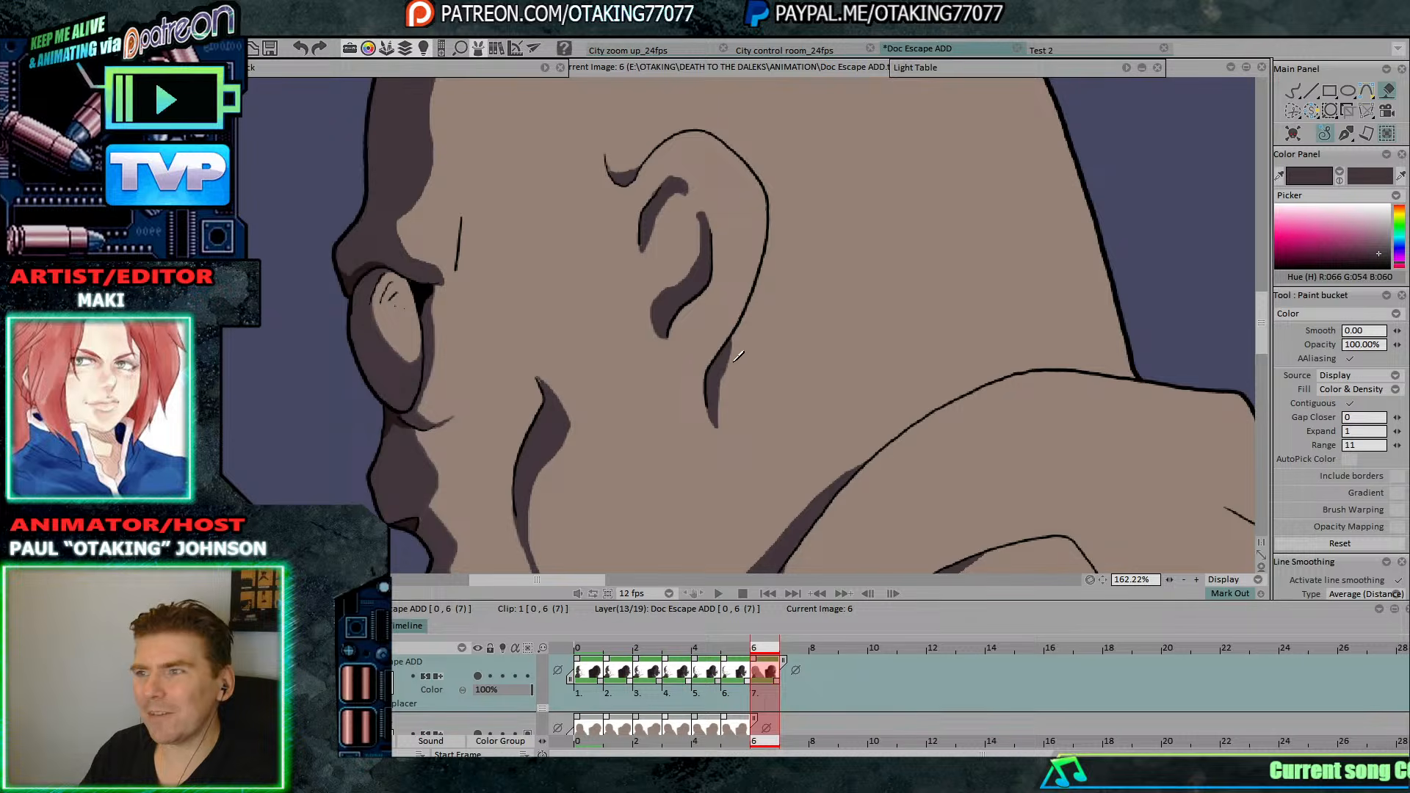
Outline a curved shadow along the lower inner ear fold on frame 5, comparing its shape against frame 6.
click(1290, 94)
key(Left)
key(Left)
key(Right)
key(Right)
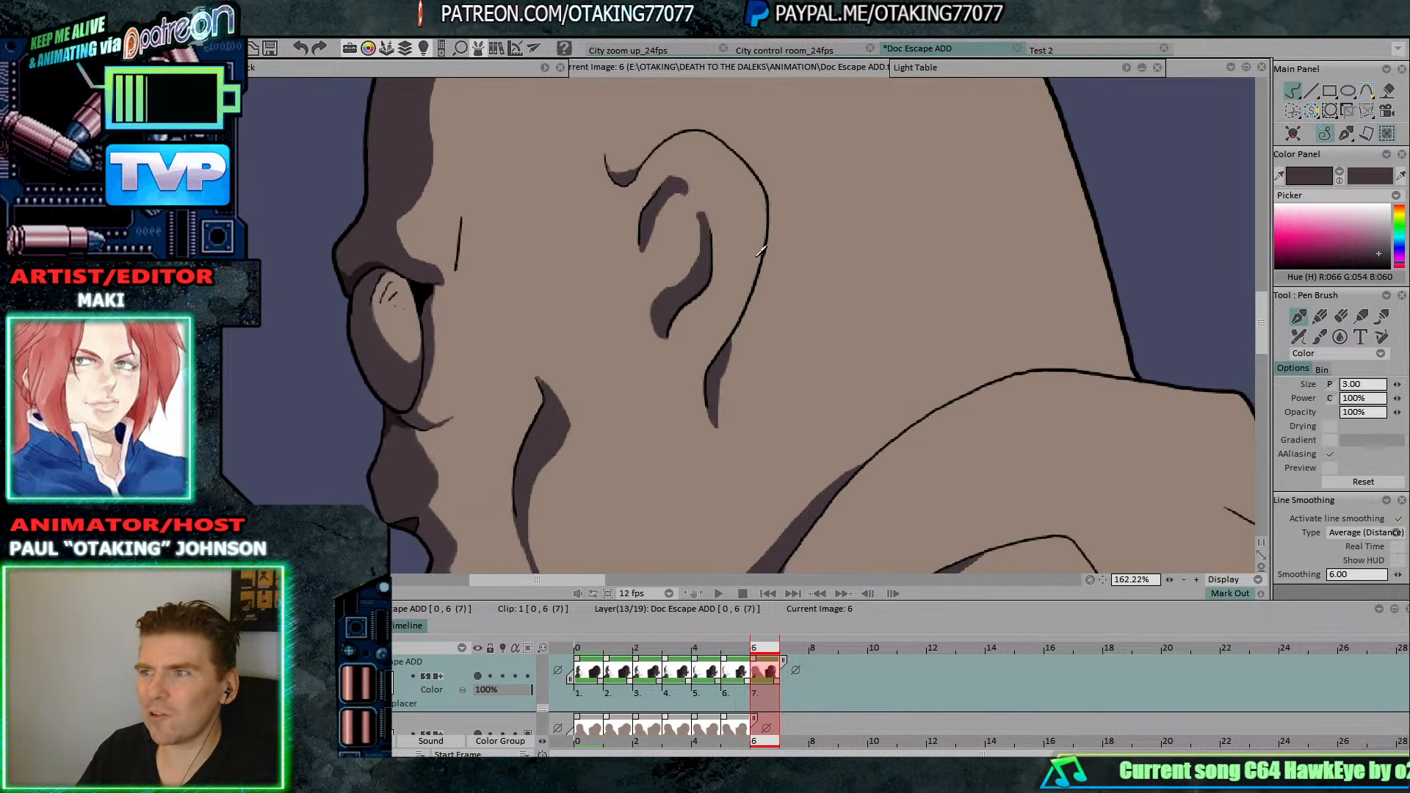
key(Left)
key(Right)
key(Left)
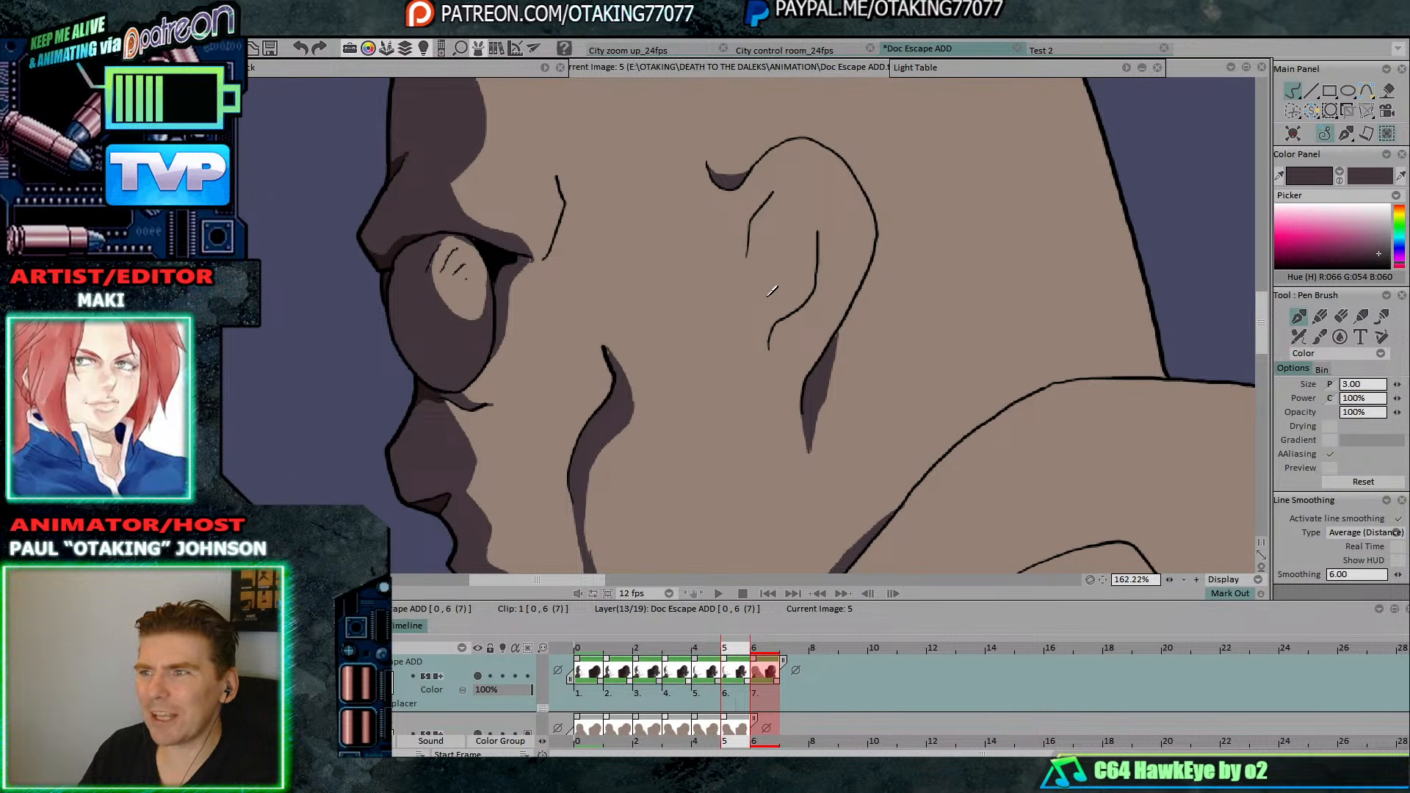
key(Right)
key(Left)
key(Right)
key(Left)
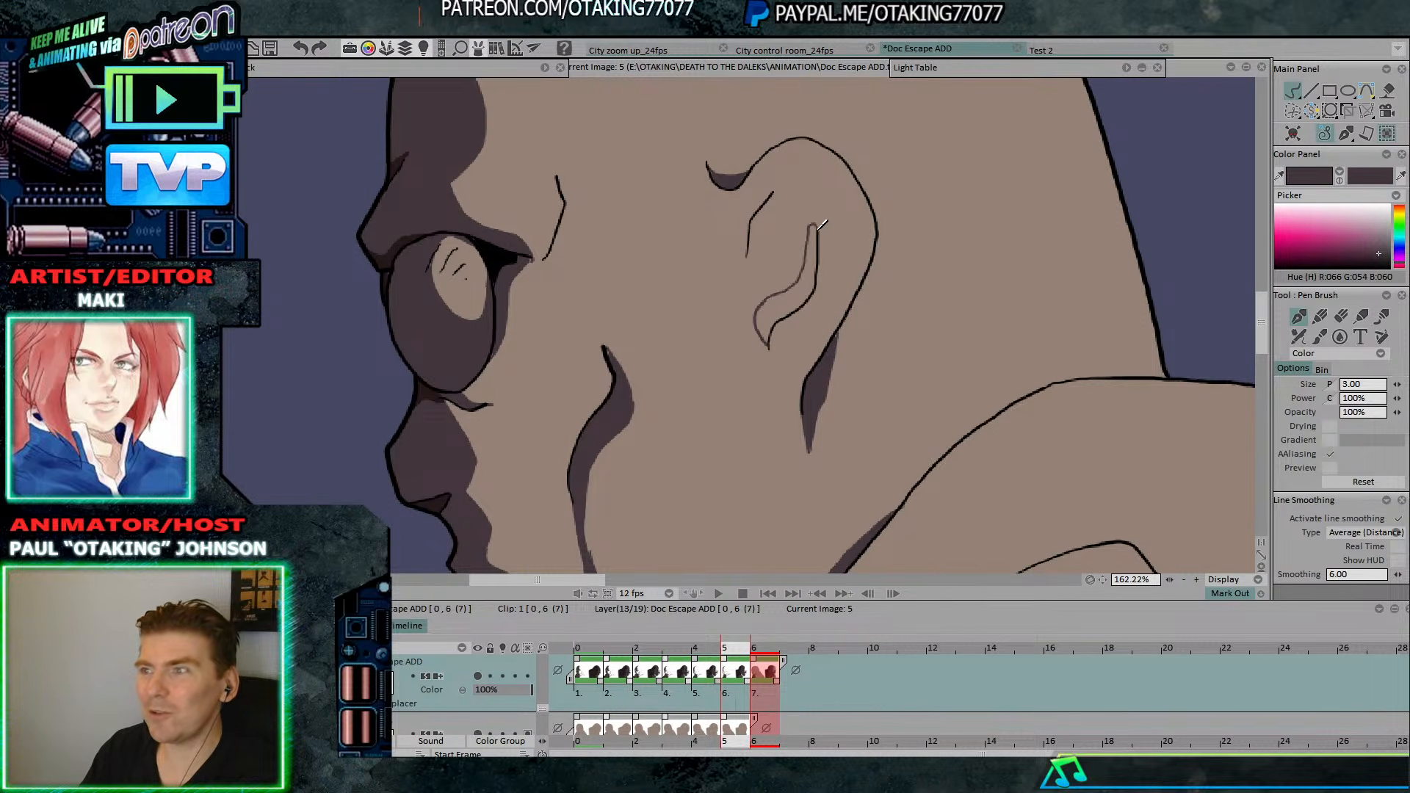
key(Right)
key(Left)
Outline the matching curved shadow along the lower inner ear fold on frames 4 back to 0.
key(Left)
mouse_move(861, 351)
mouse_down()
mouse_move(855, 311)
mouse_move(882, 291)
mouse_up()
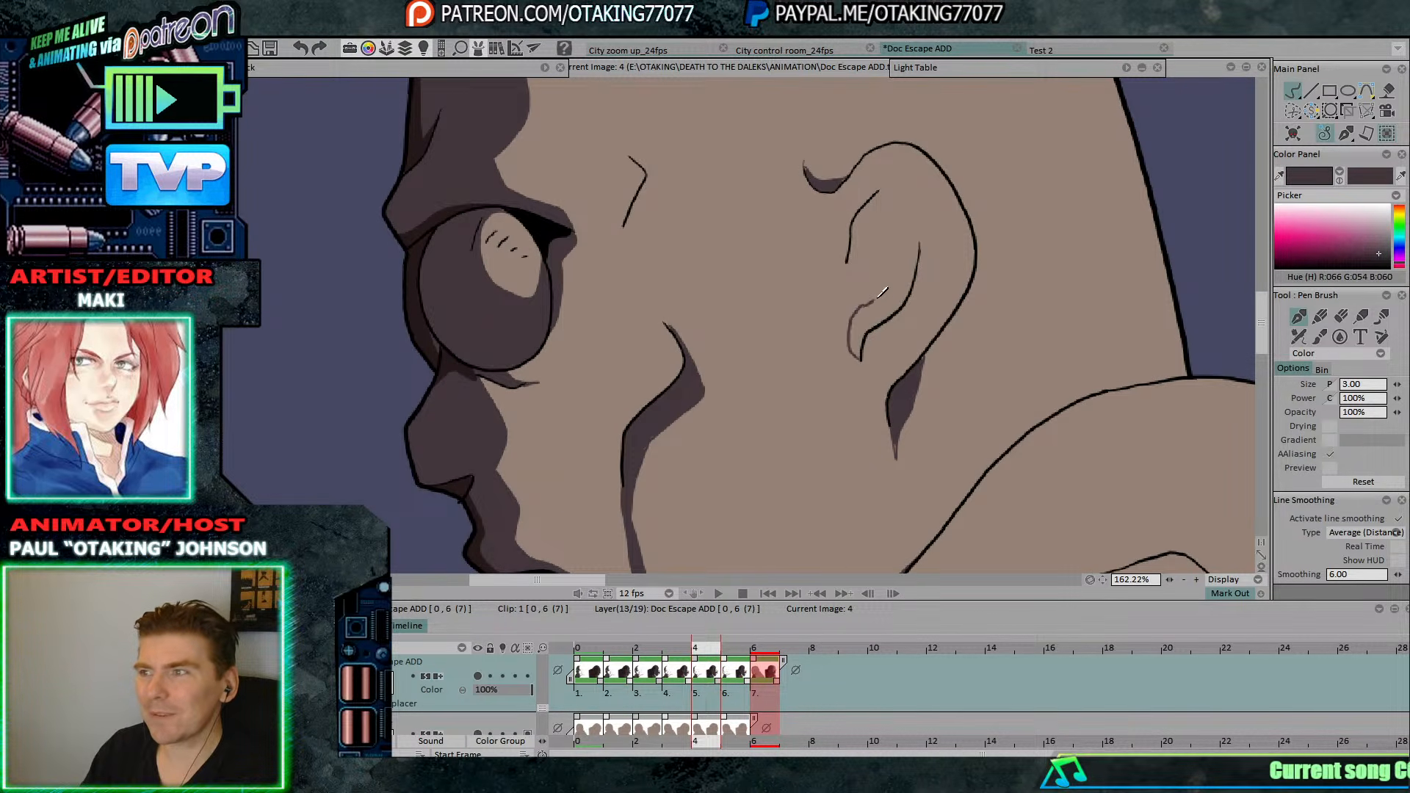
key(Left)
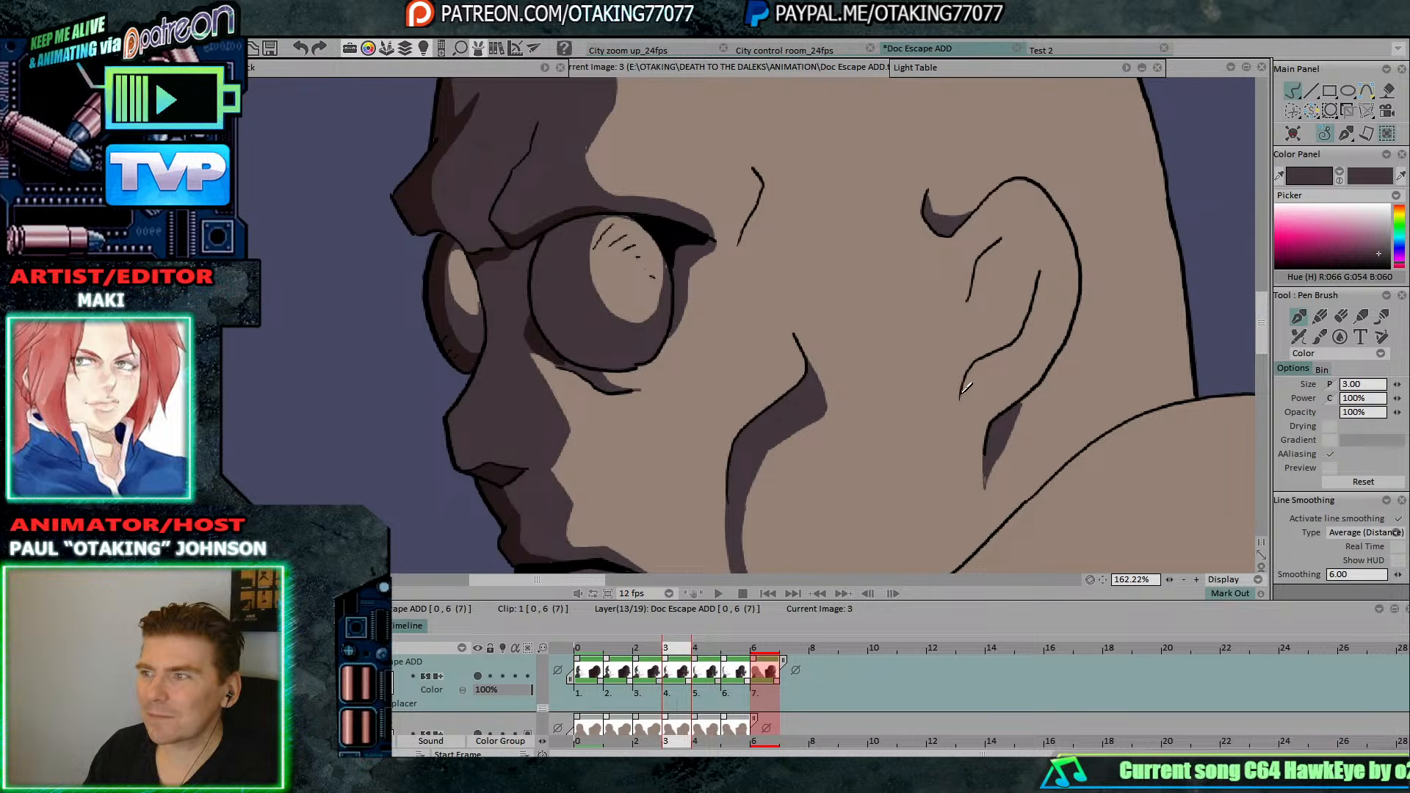
key(Left)
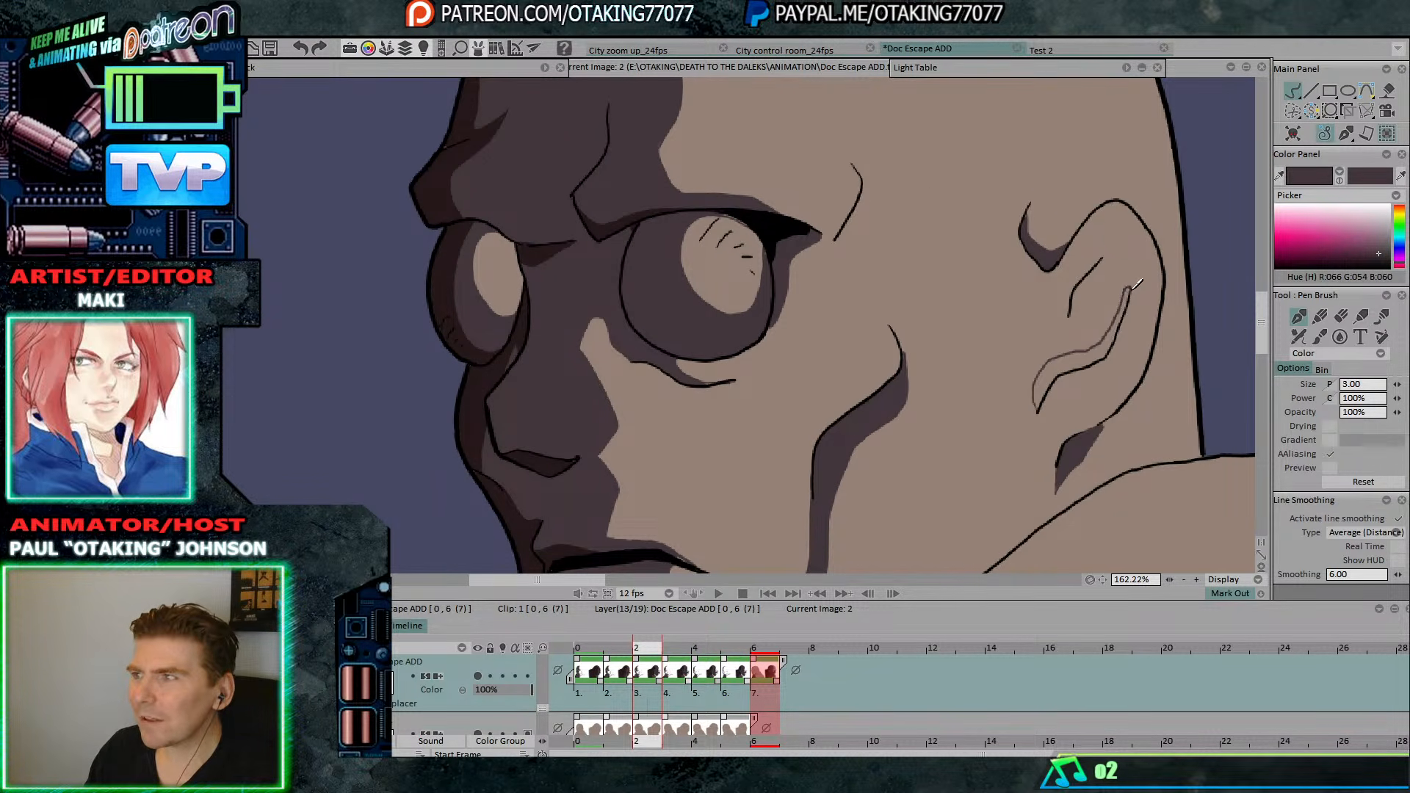
key(Left)
key(Right)
key(Left)
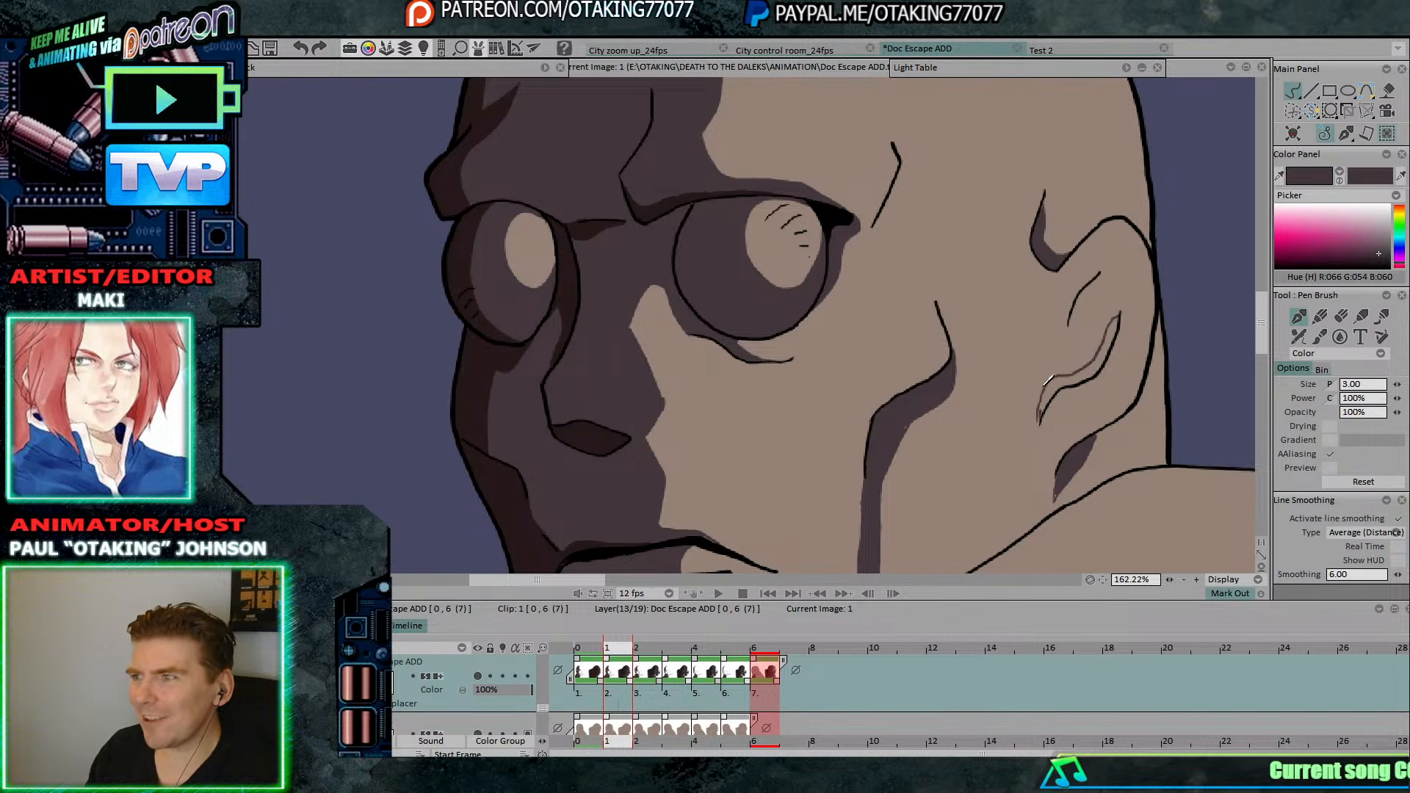
key(Left)
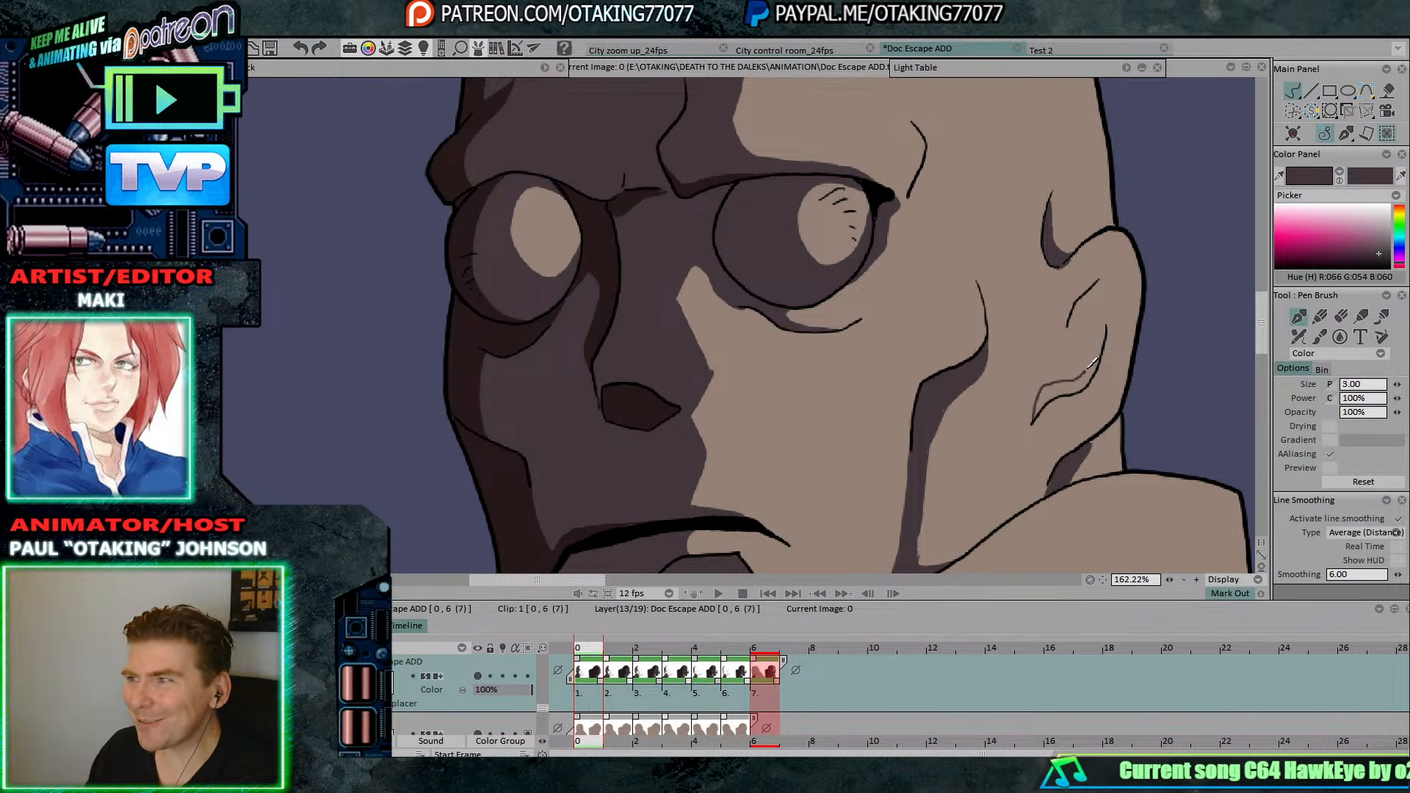
drag(1087, 368, 1088, 363)
Fill the lower inner ear fold shadow with the dark purple-grey on frames 5 back to 0.
key(Right)
key(Right)
key(Right)
key(Right)
key(Right)
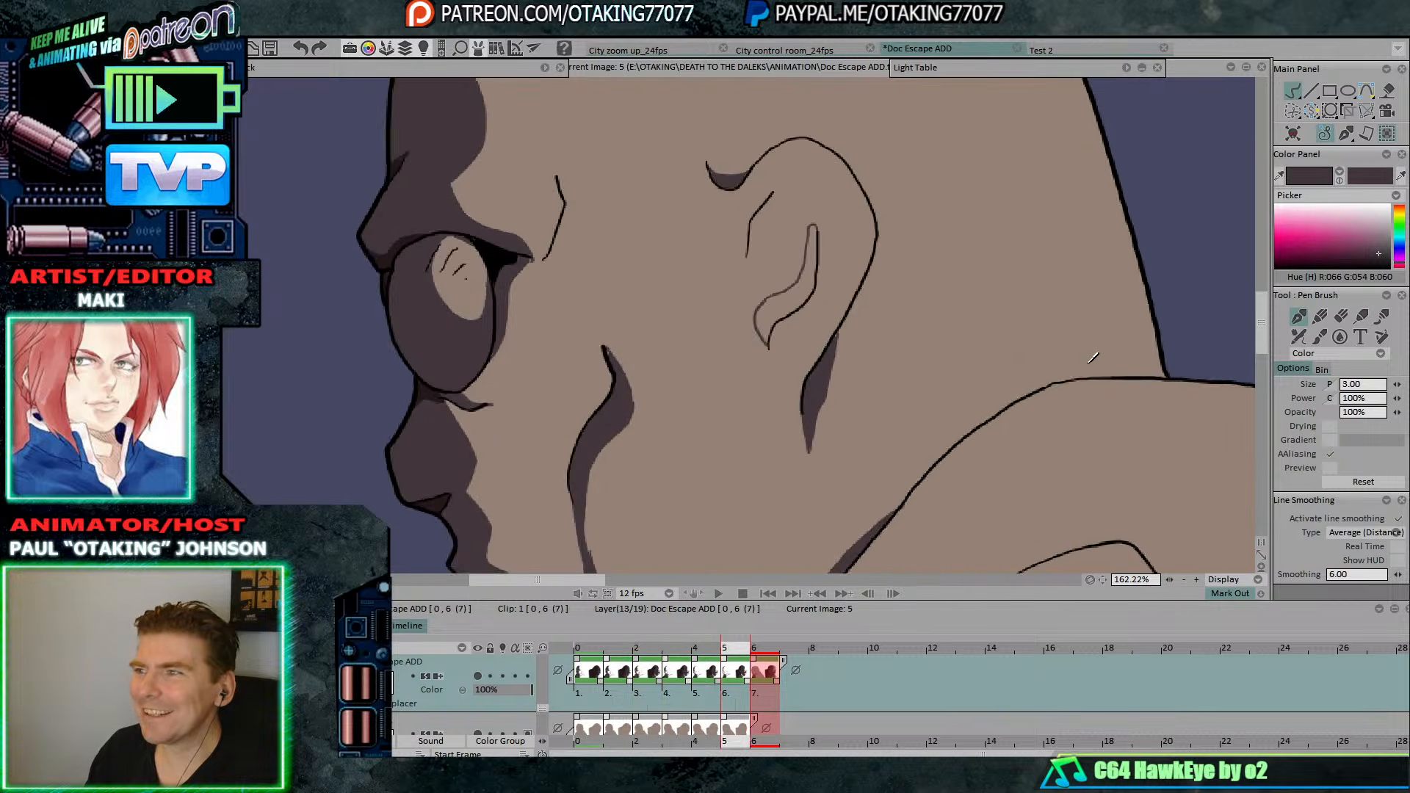
key(Right)
click(1388, 93)
key(Left)
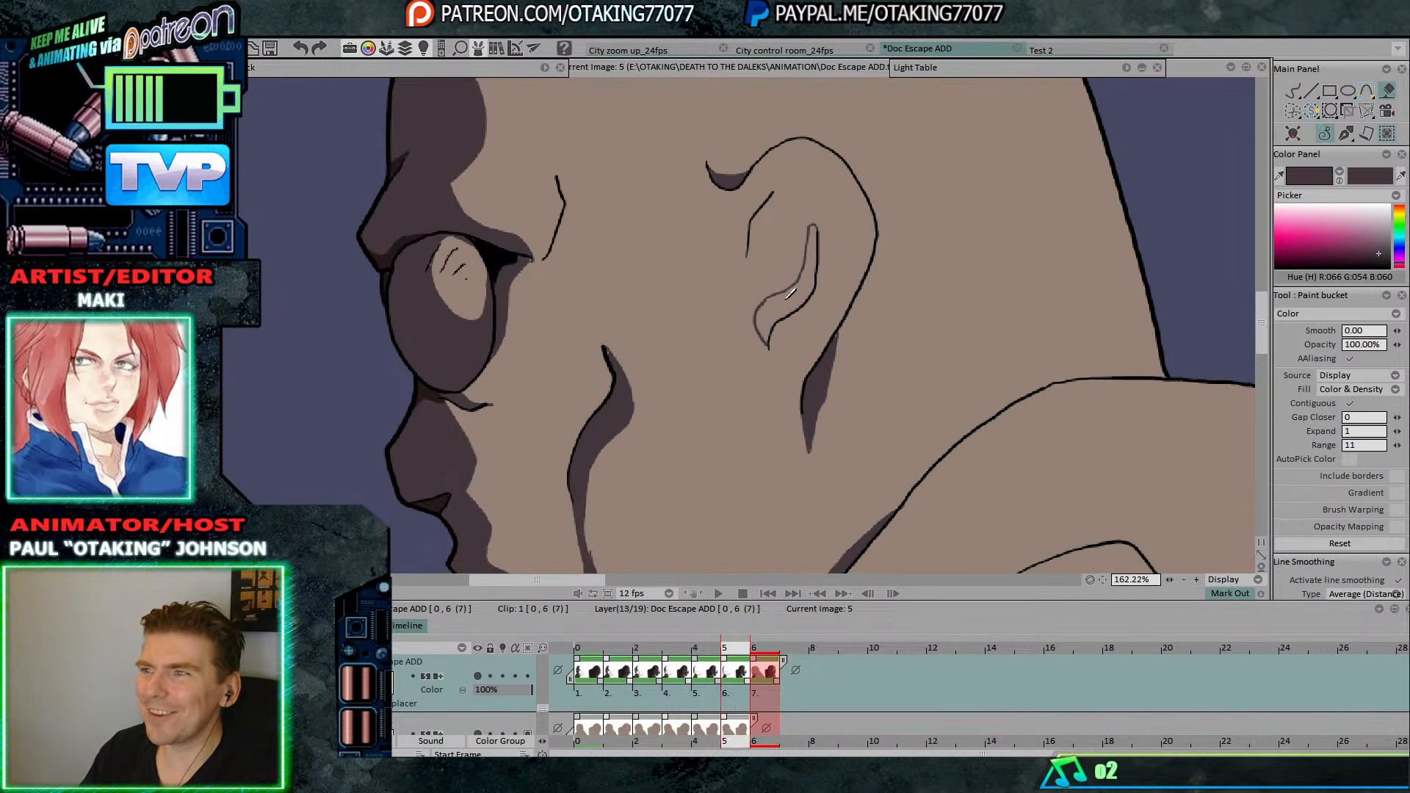
key(Left)
click(877, 309)
key(Left)
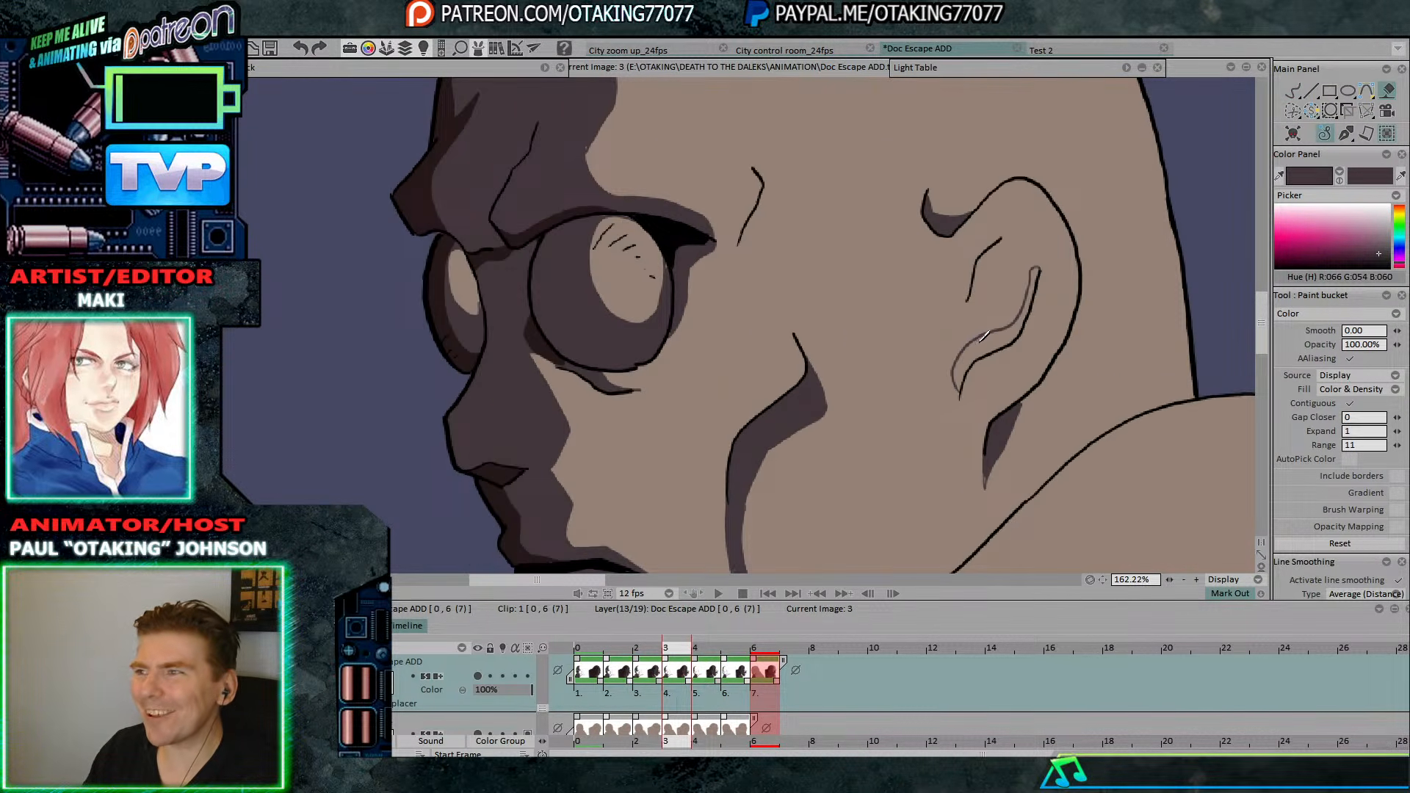
click(984, 336)
key(Left)
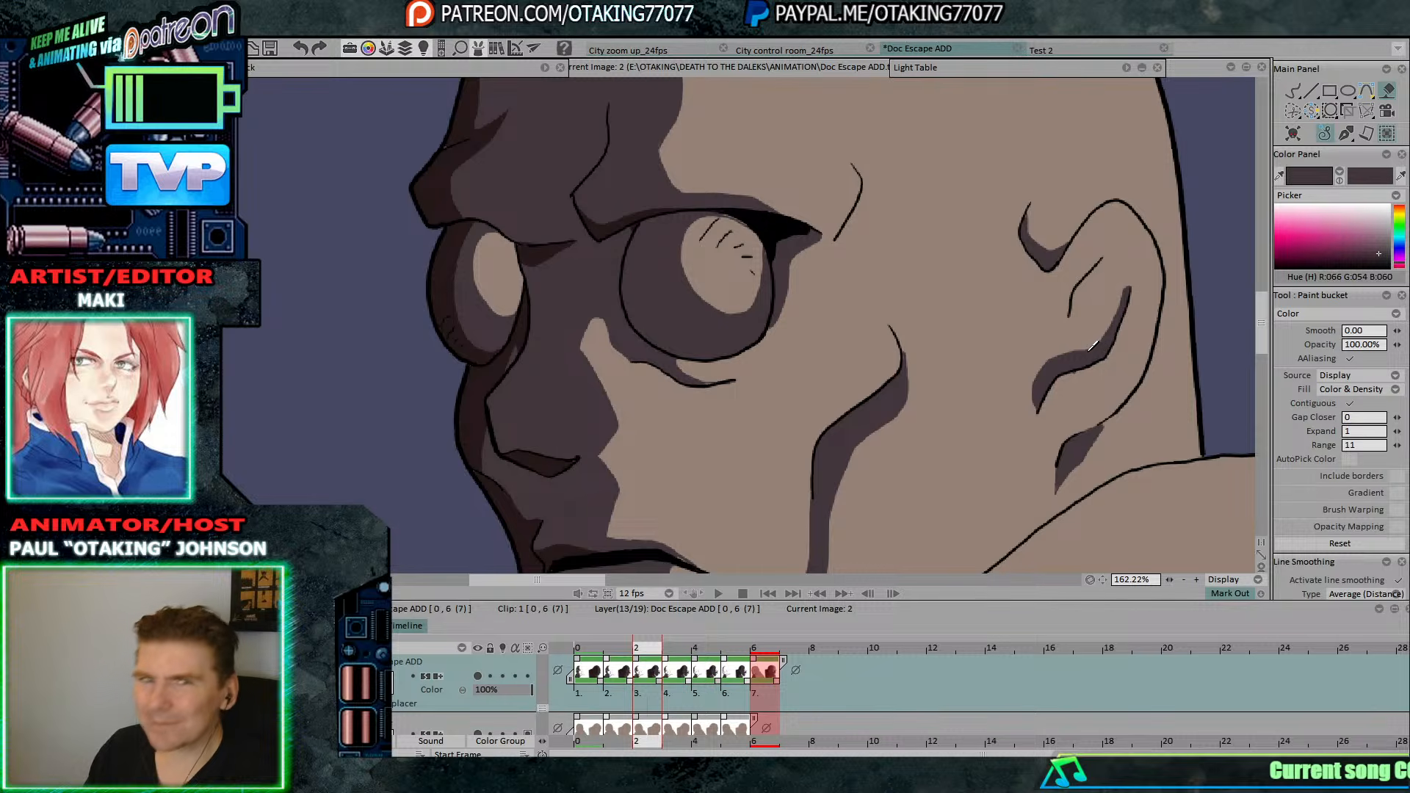
key(Left)
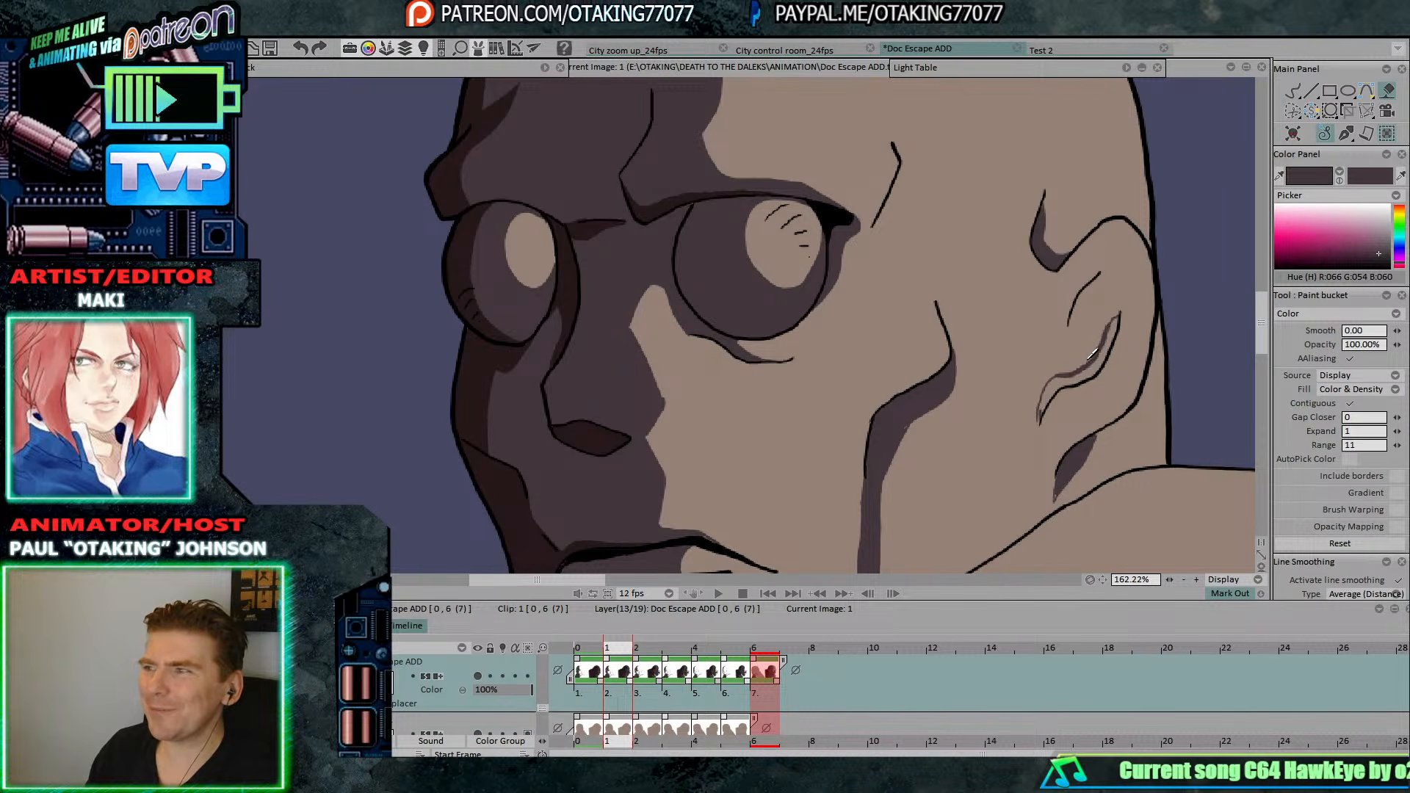
key(Left)
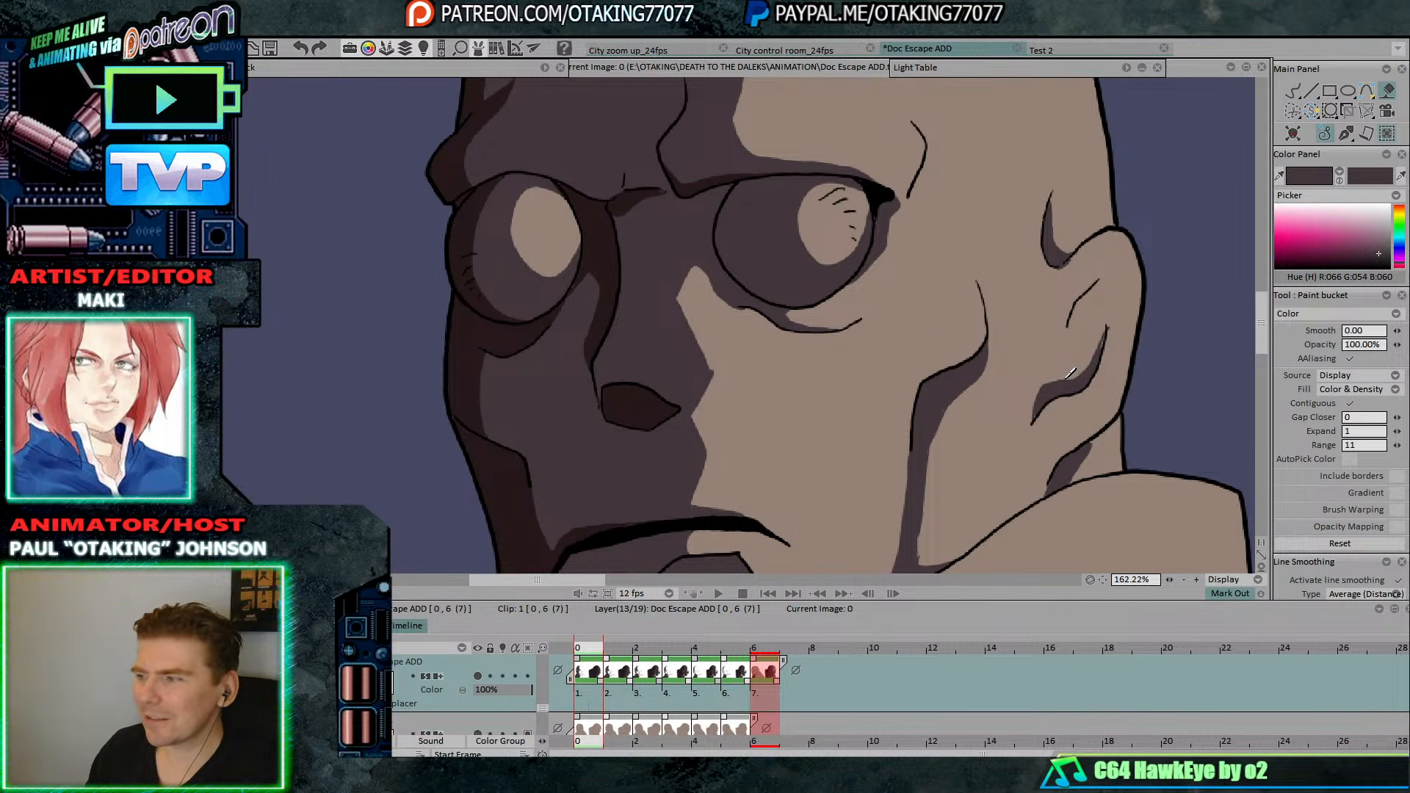
Outline a slim shadow along the upper inner ear crease on frame 5, matching frame 6, and move to frame 4.
click(1293, 92)
key(Right)
key(Right)
key(Right)
key(Right)
key(Right)
key(Right)
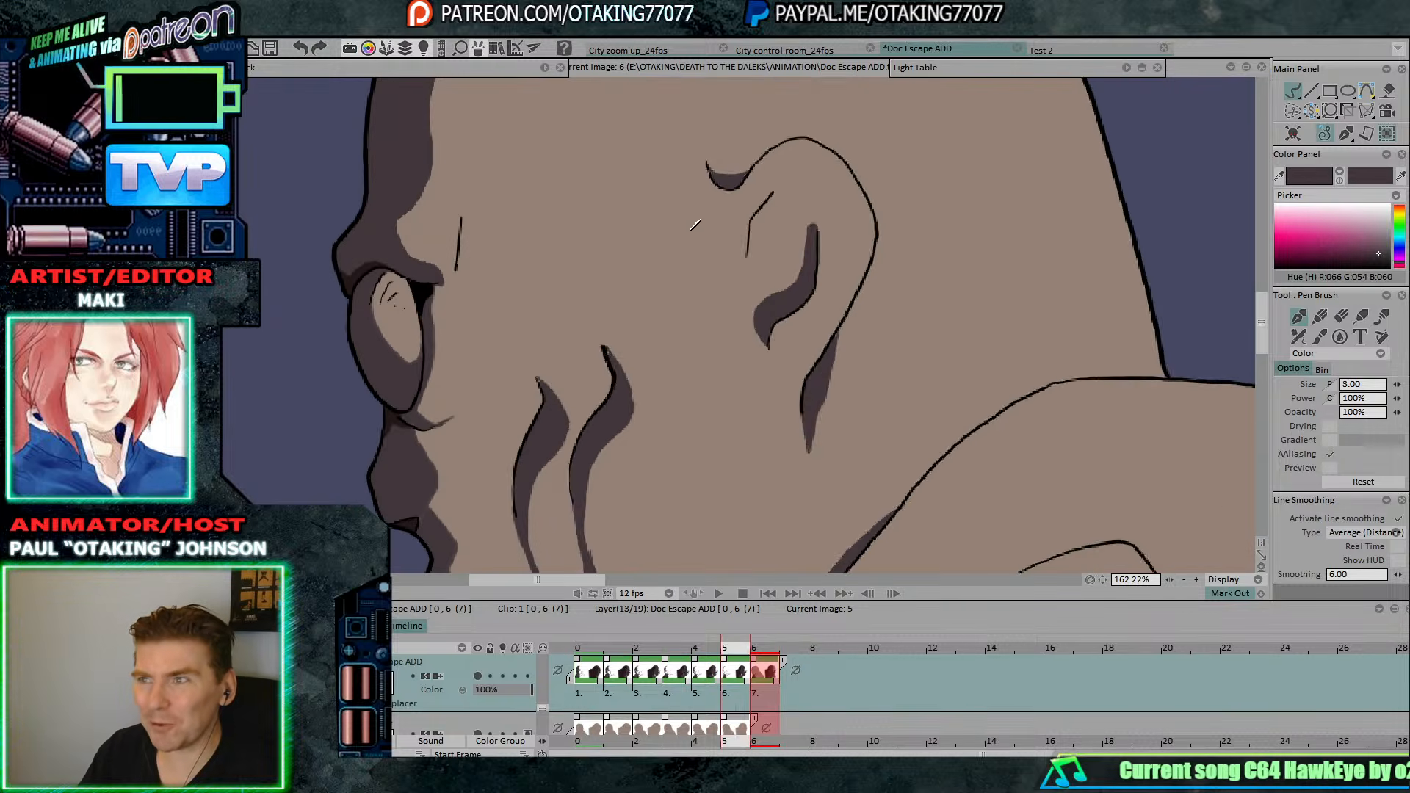
key(Left)
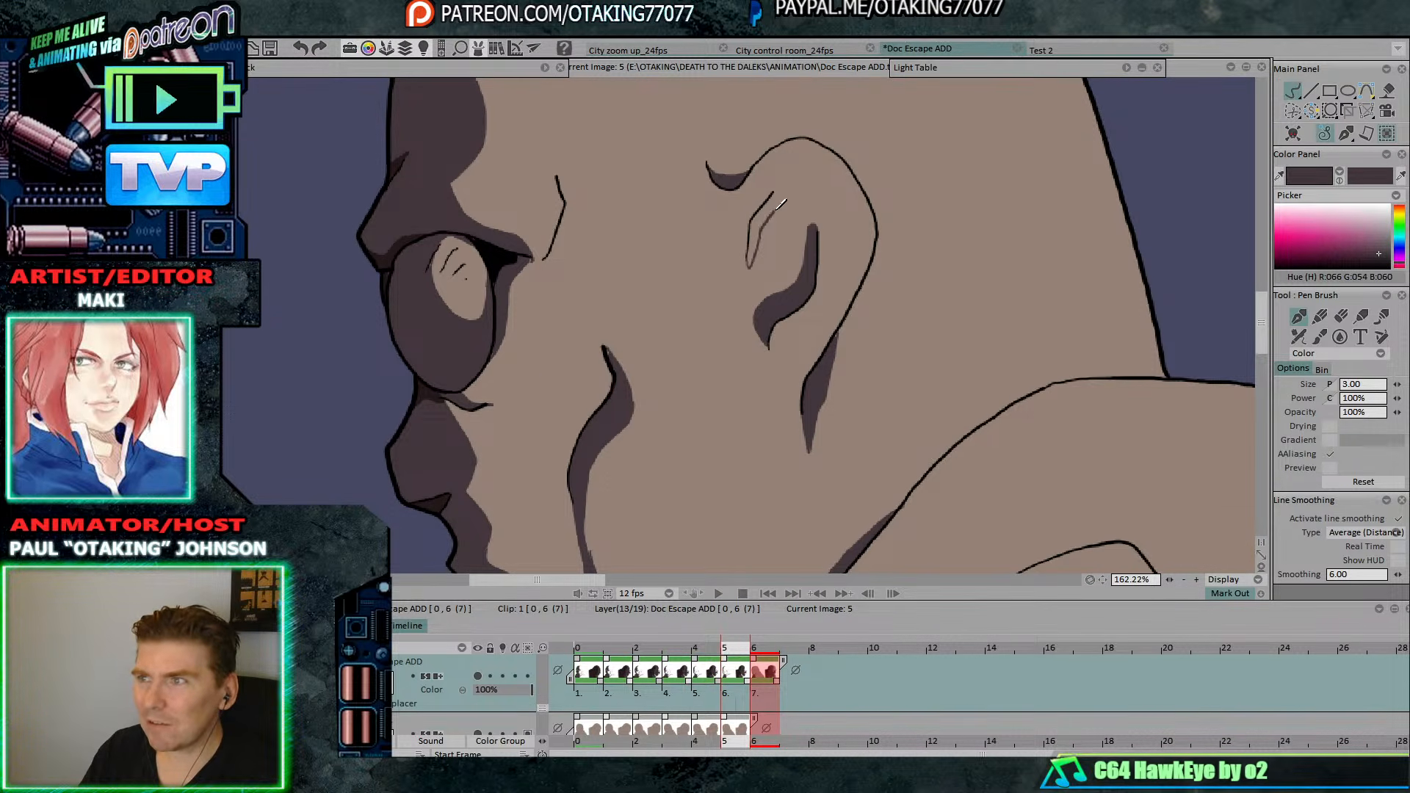
drag(781, 195, 773, 192)
key(Right)
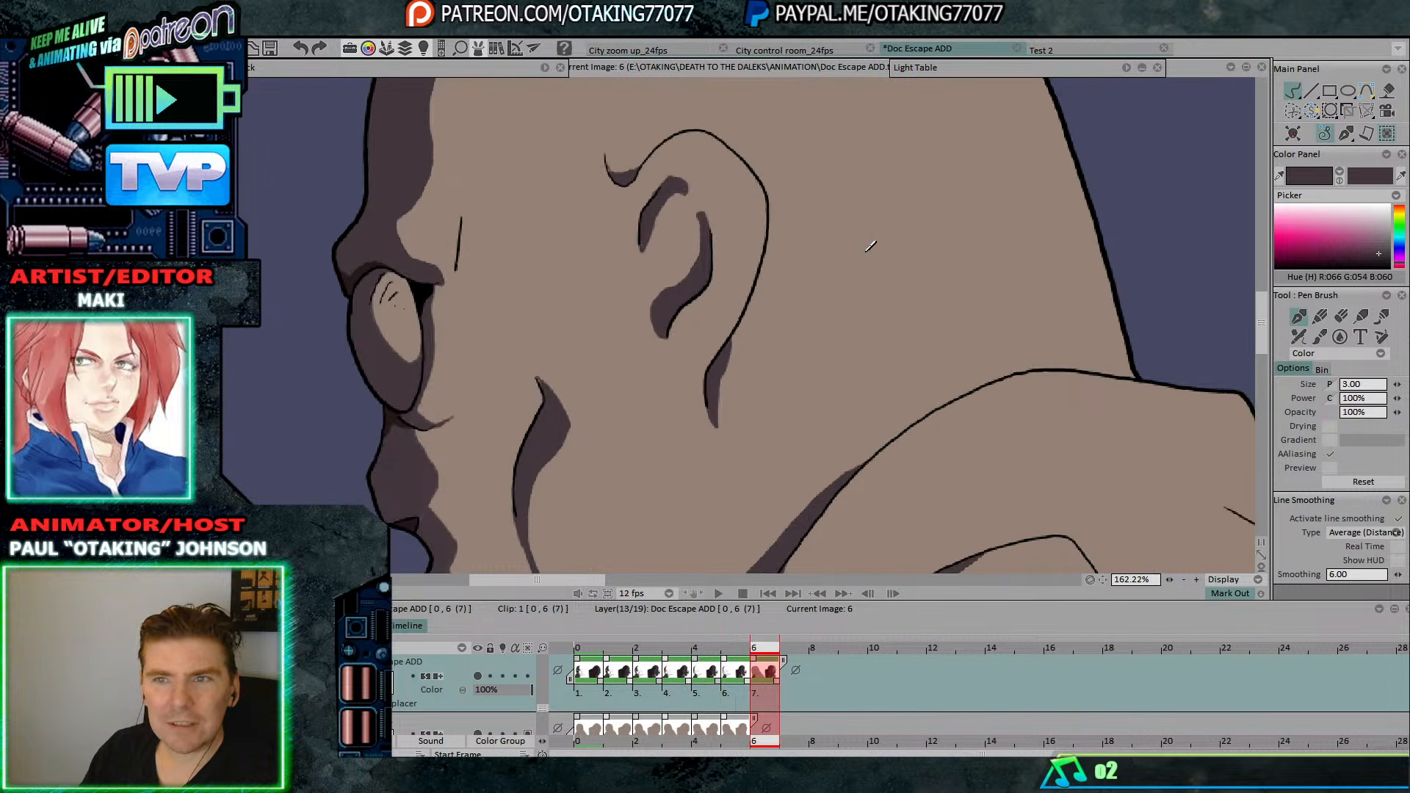
key(Left)
key(Left)
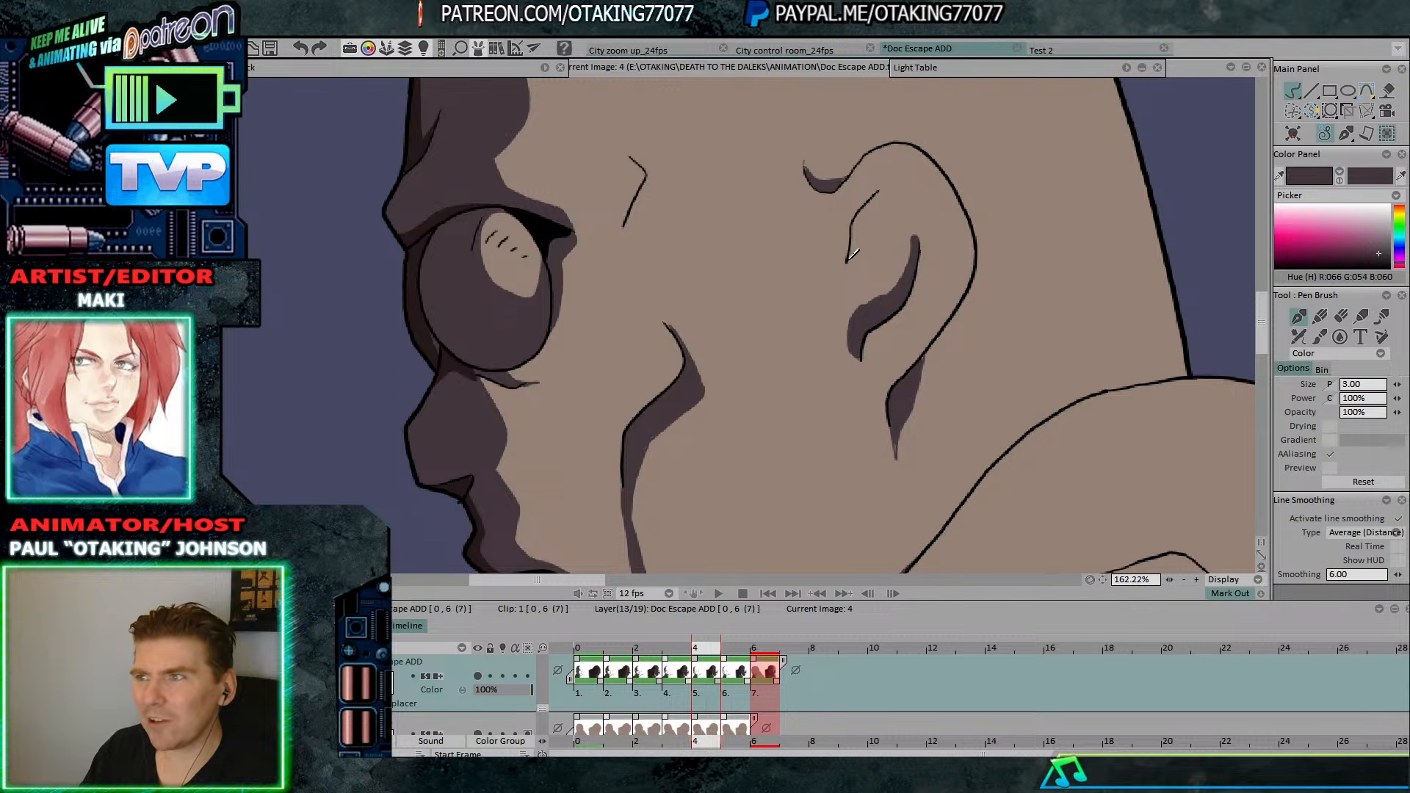
Outline and fill the slim shadow along the upper inner ear crease on frame 4, comparing it with frame 6.
drag(852, 254, 892, 207)
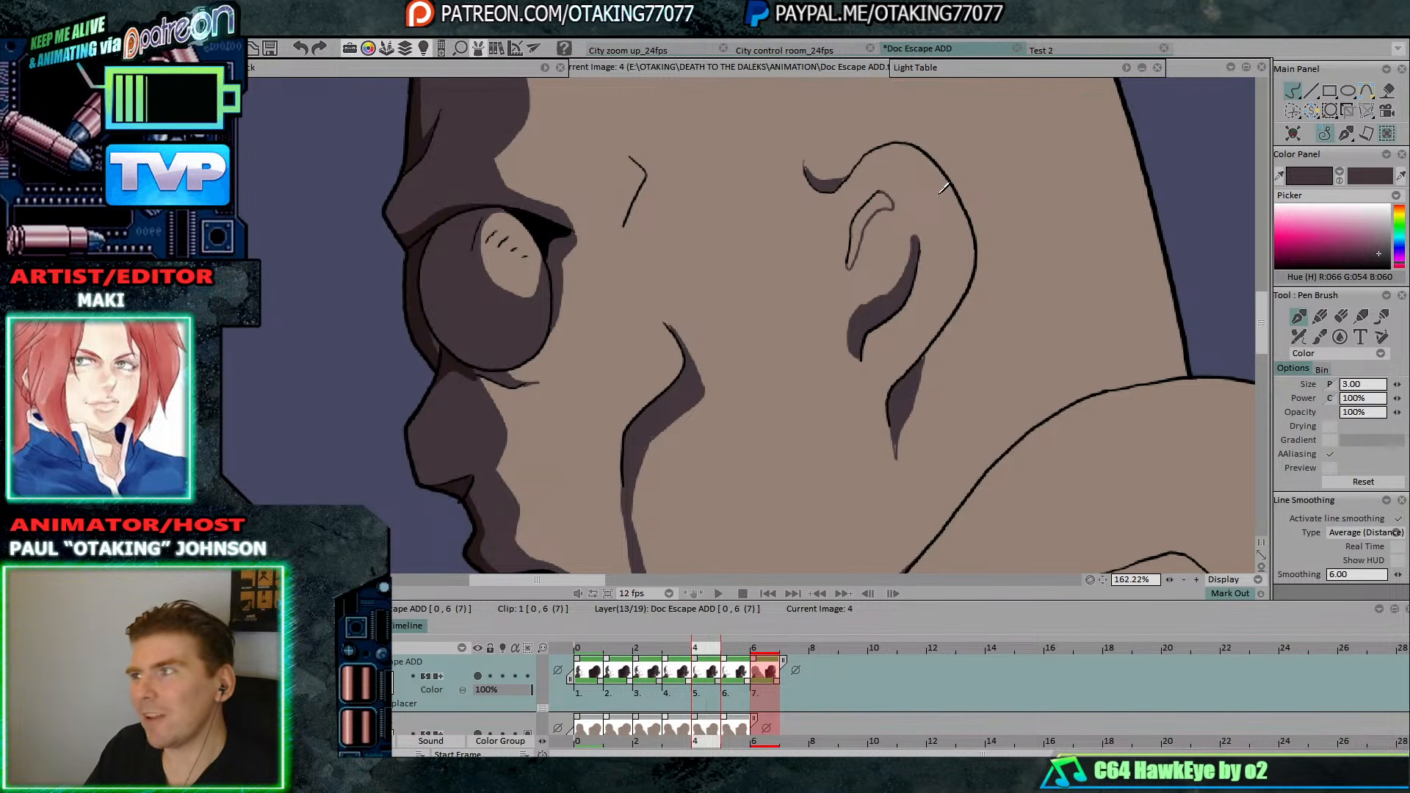
click(1386, 92)
key(Right)
key(Right)
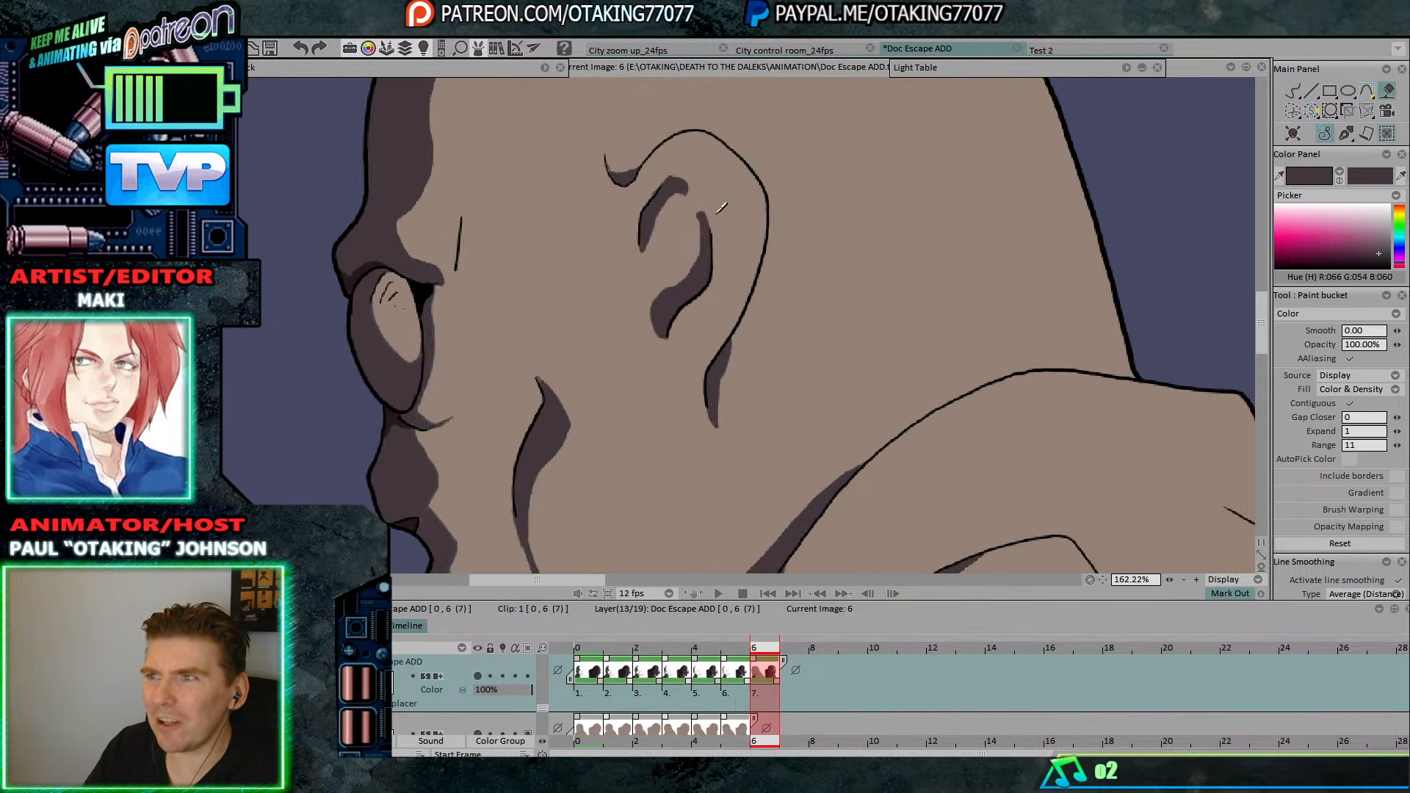
key(Left)
key(Left)
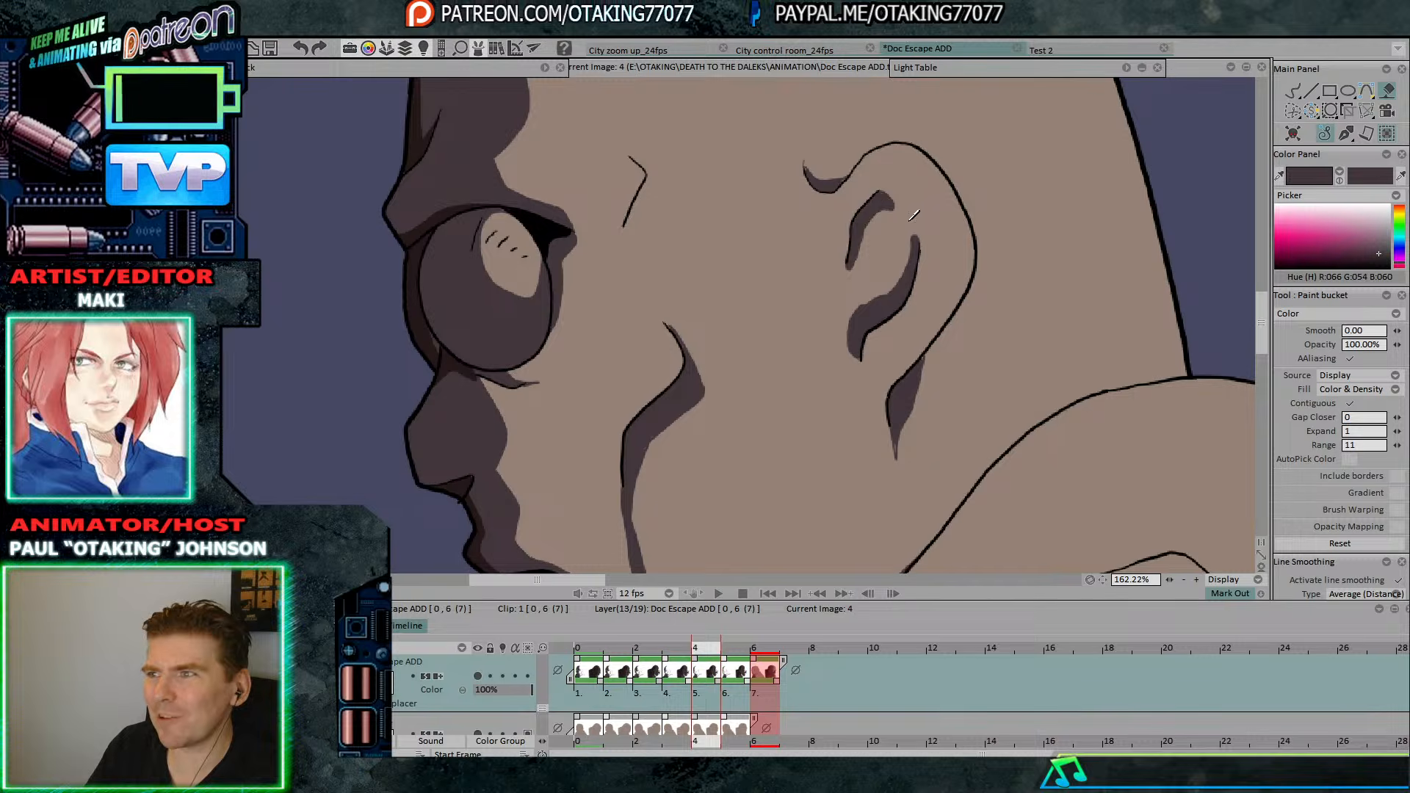
key(Left)
key(Right)
Outline the matching slim shadow along the upper inner ear crease on frames 3 back to 0.
key(b)
key(Left)
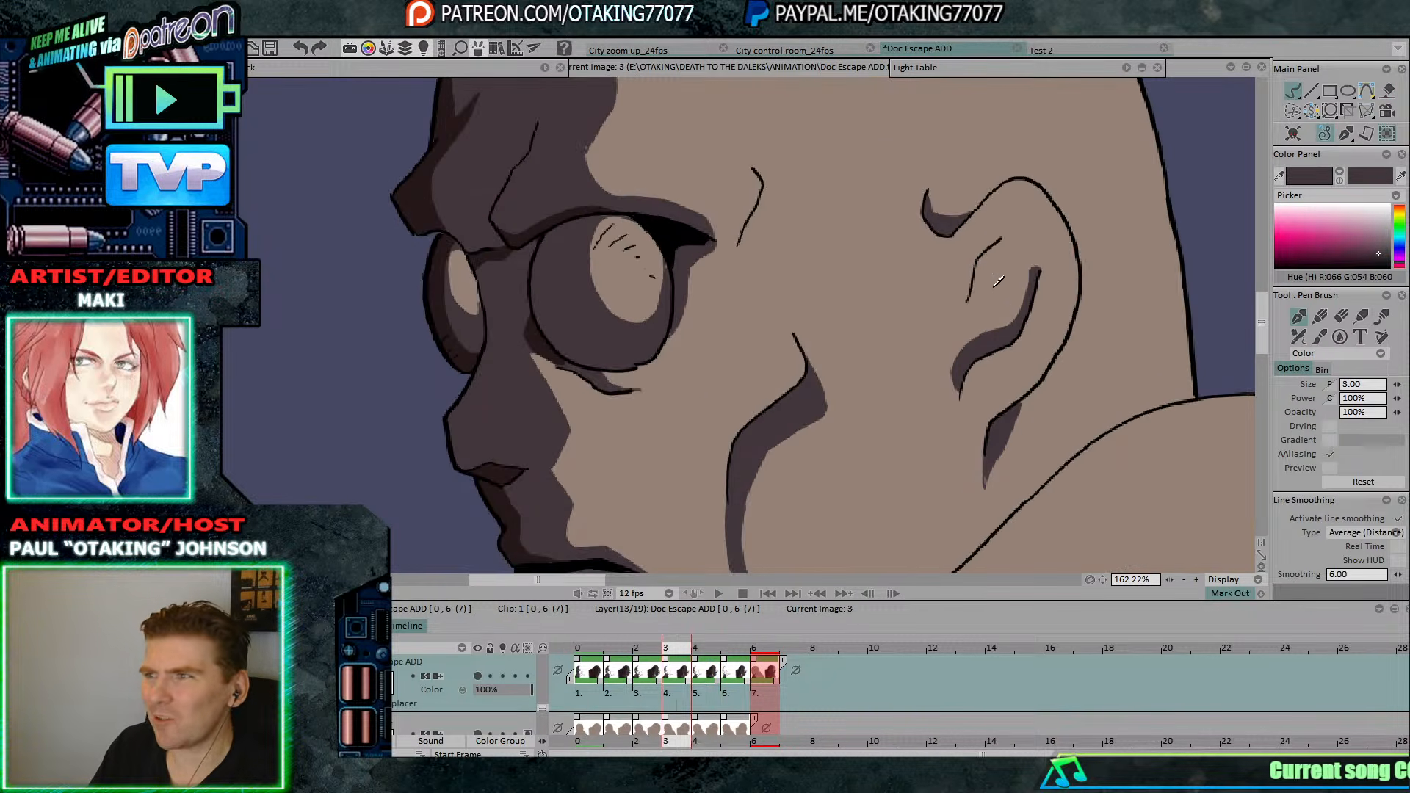
mouse_move(968, 302)
mouse_down()
mouse_move(1019, 250)
mouse_move(1005, 237)
mouse_up()
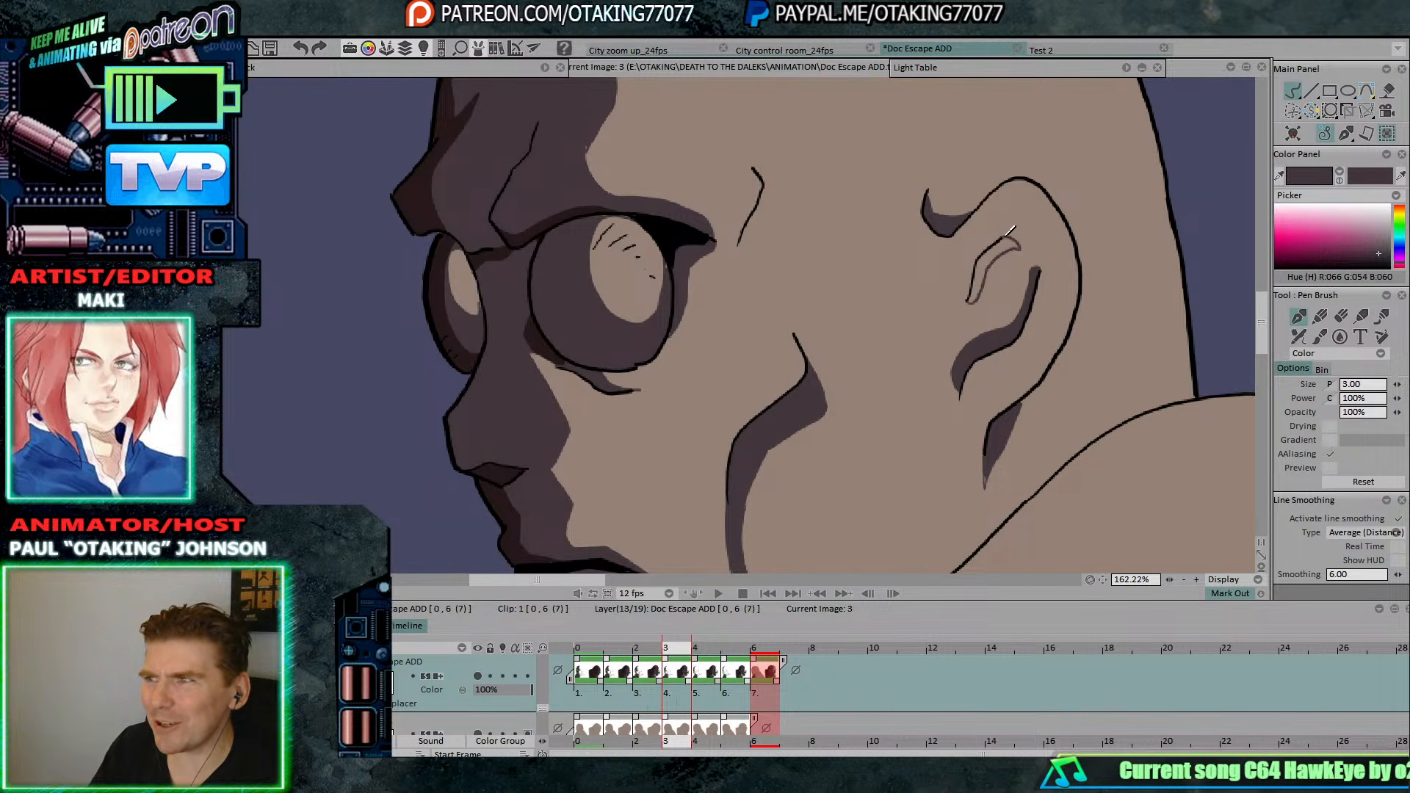
key(Left)
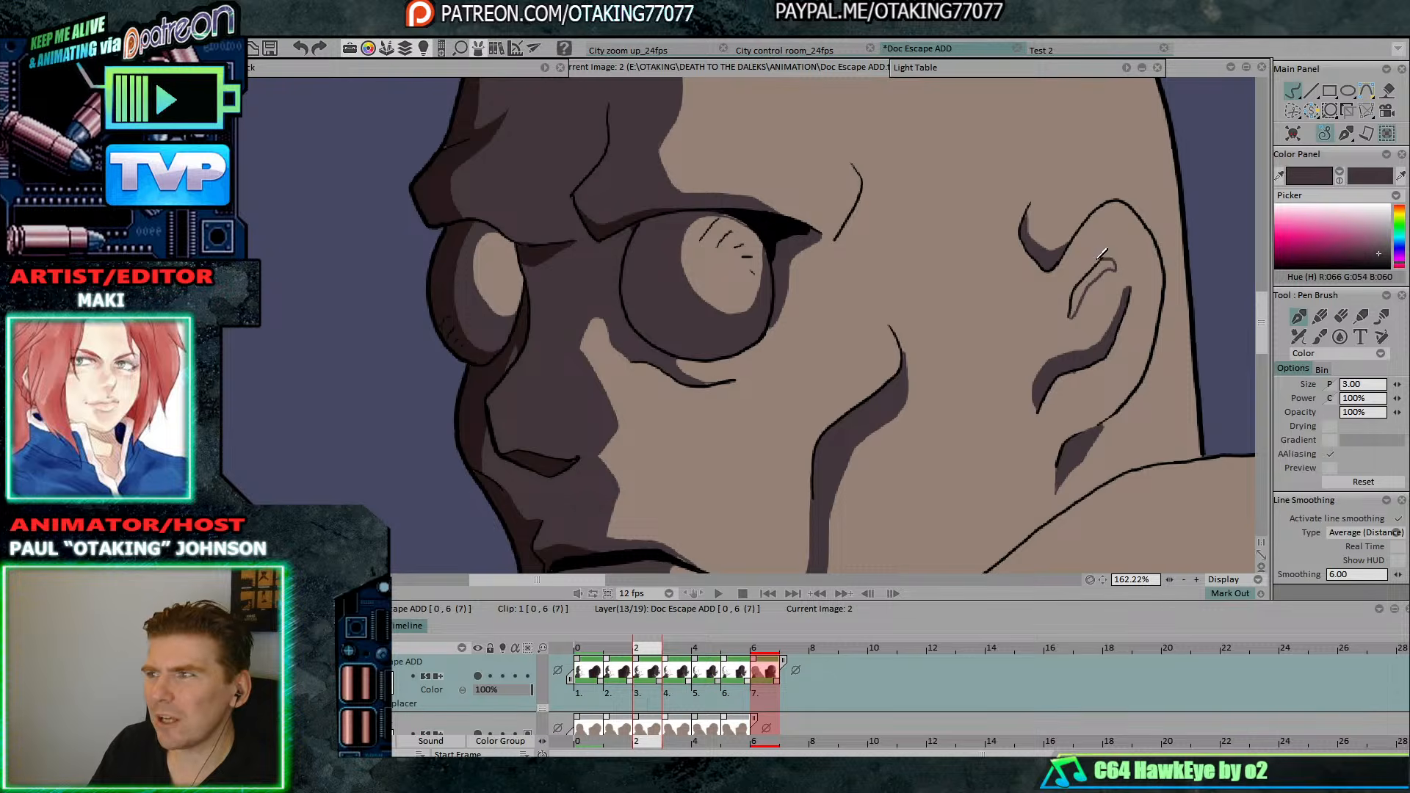
key(Left)
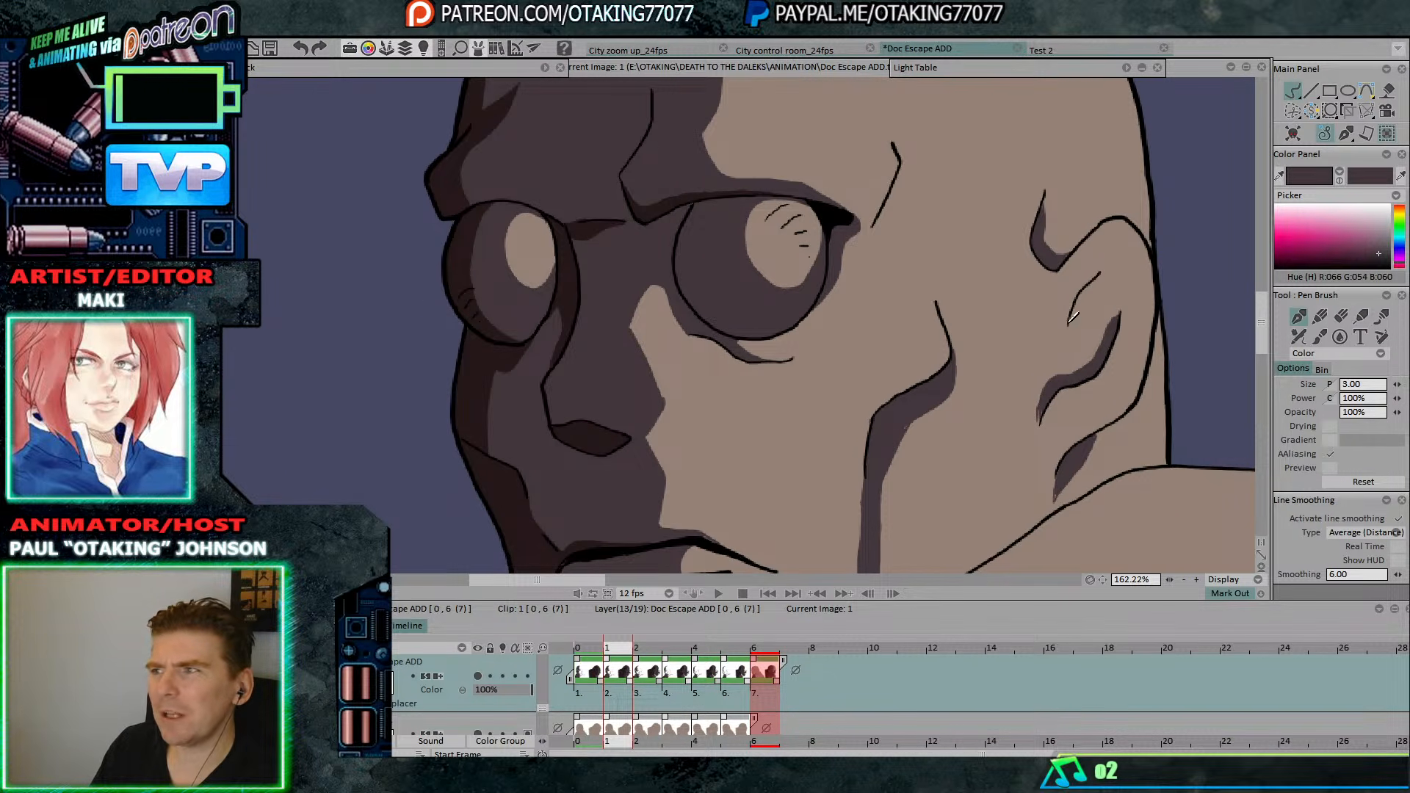
key(Left)
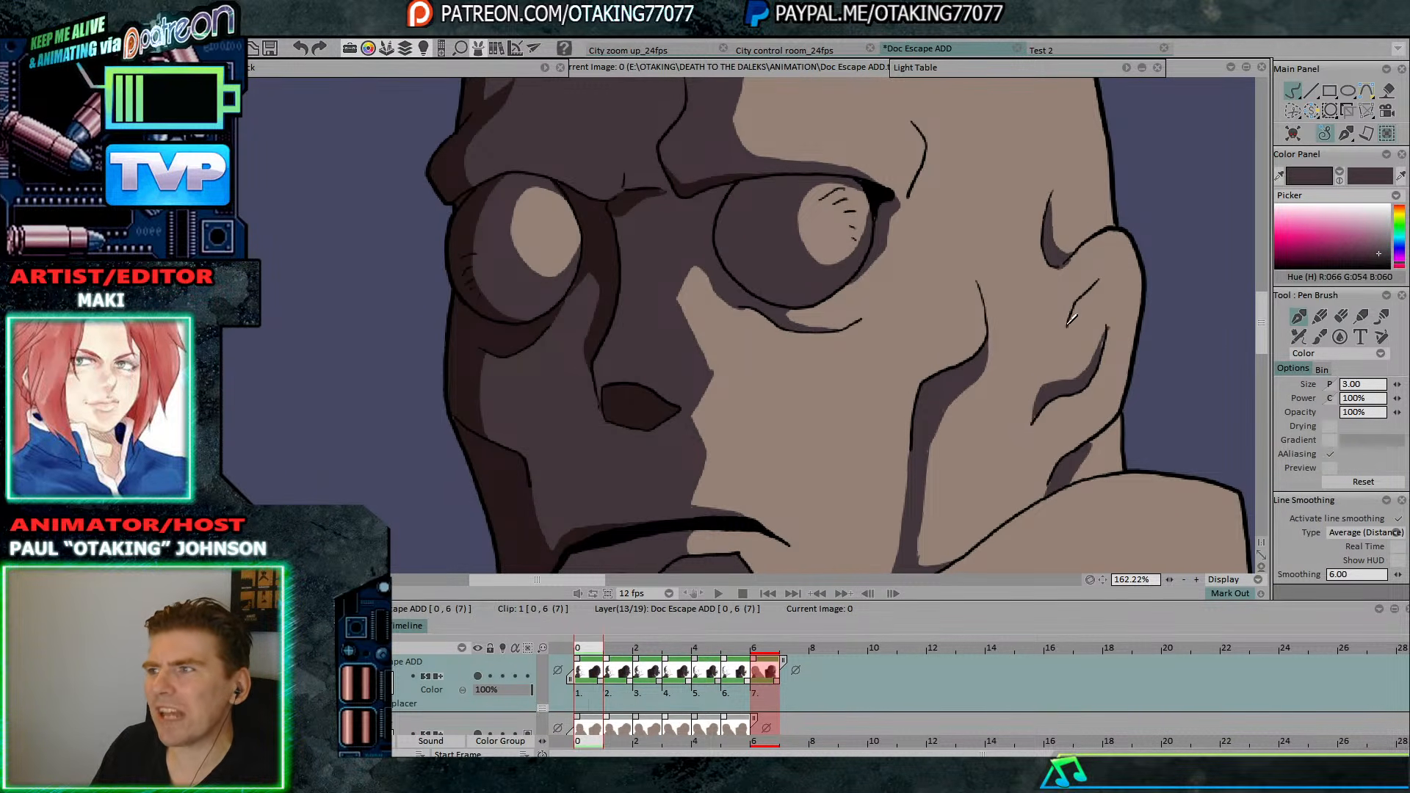
drag(1067, 324, 1100, 281)
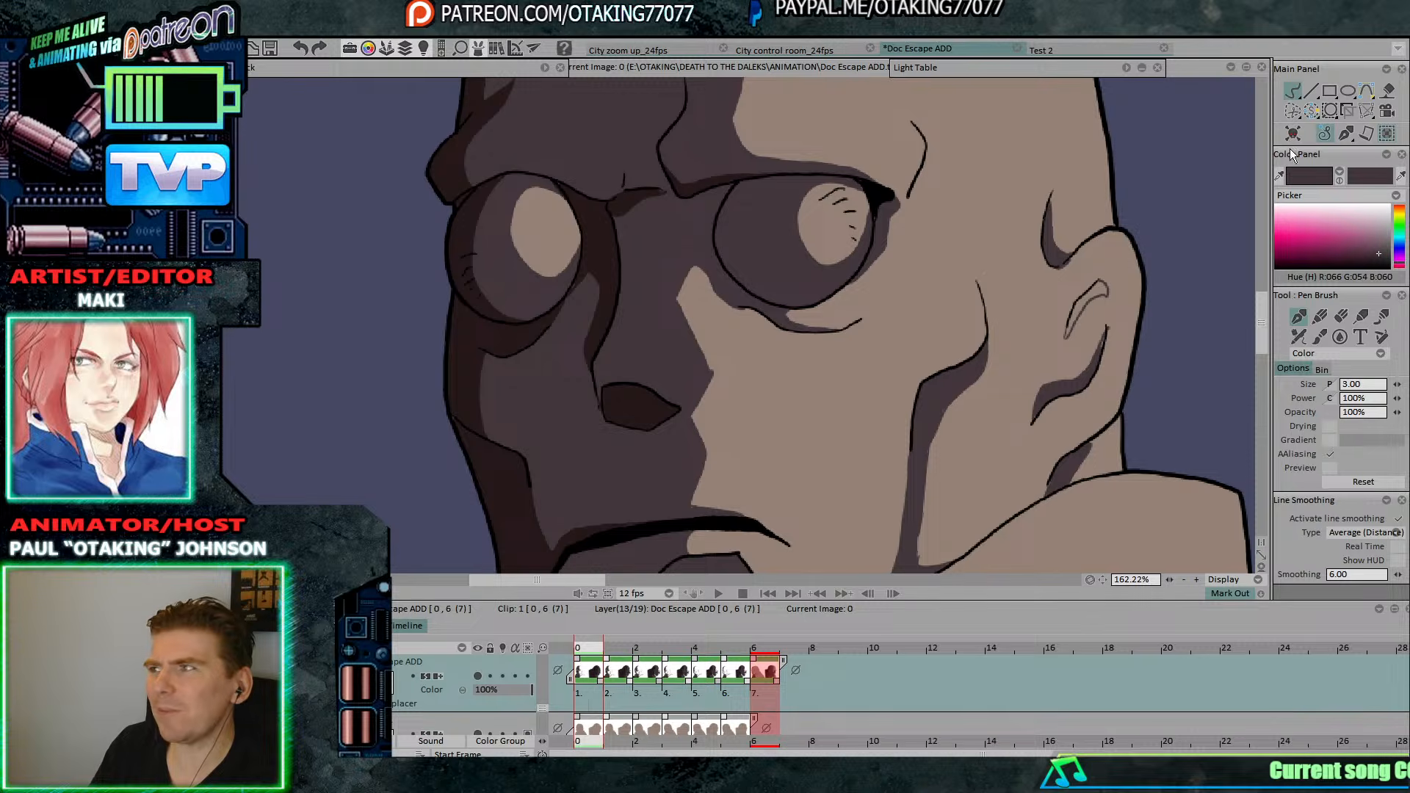
Fill the upper inner ear crease shadow with the dark purple-grey on frames 0 through 3.
click(1388, 89)
key(Right)
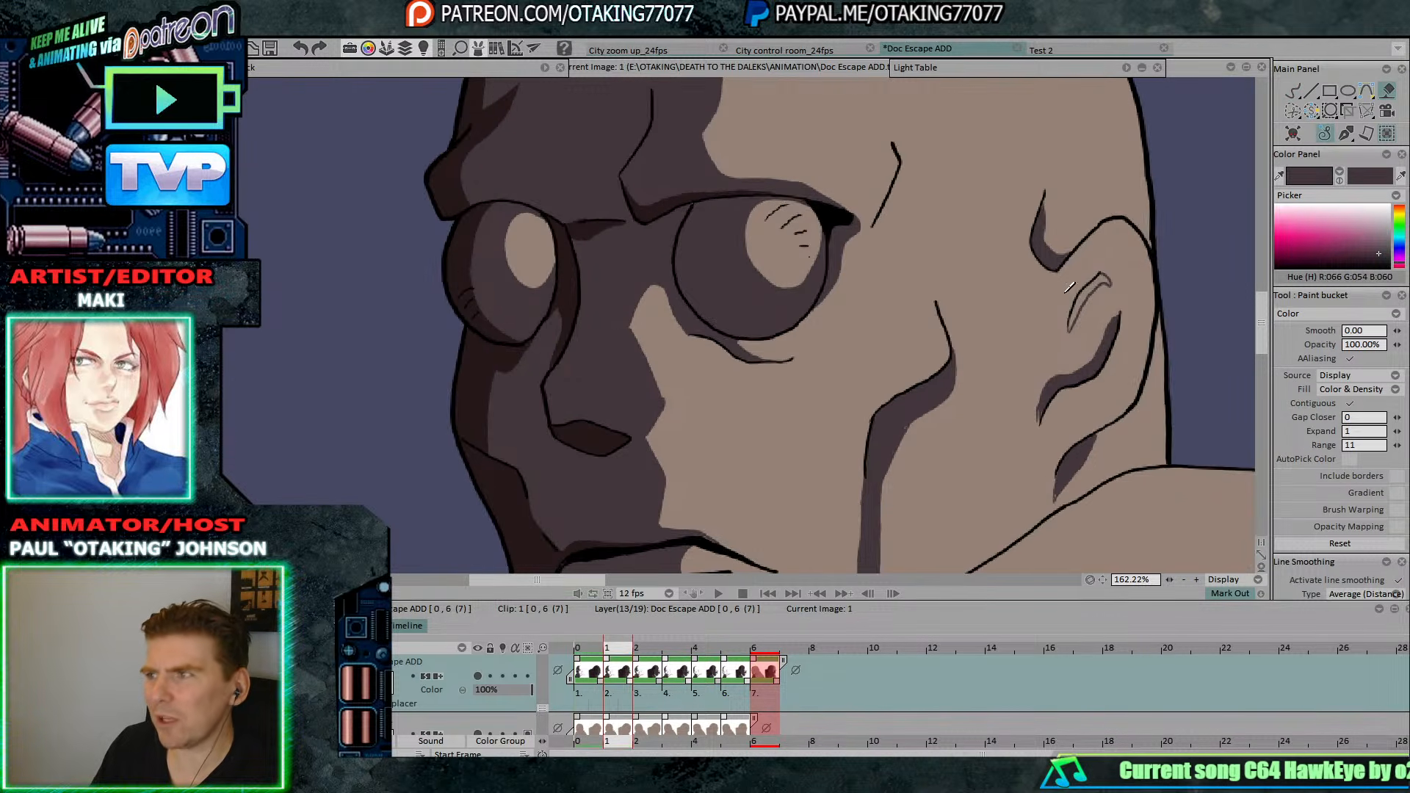
key(Right)
key(Right)
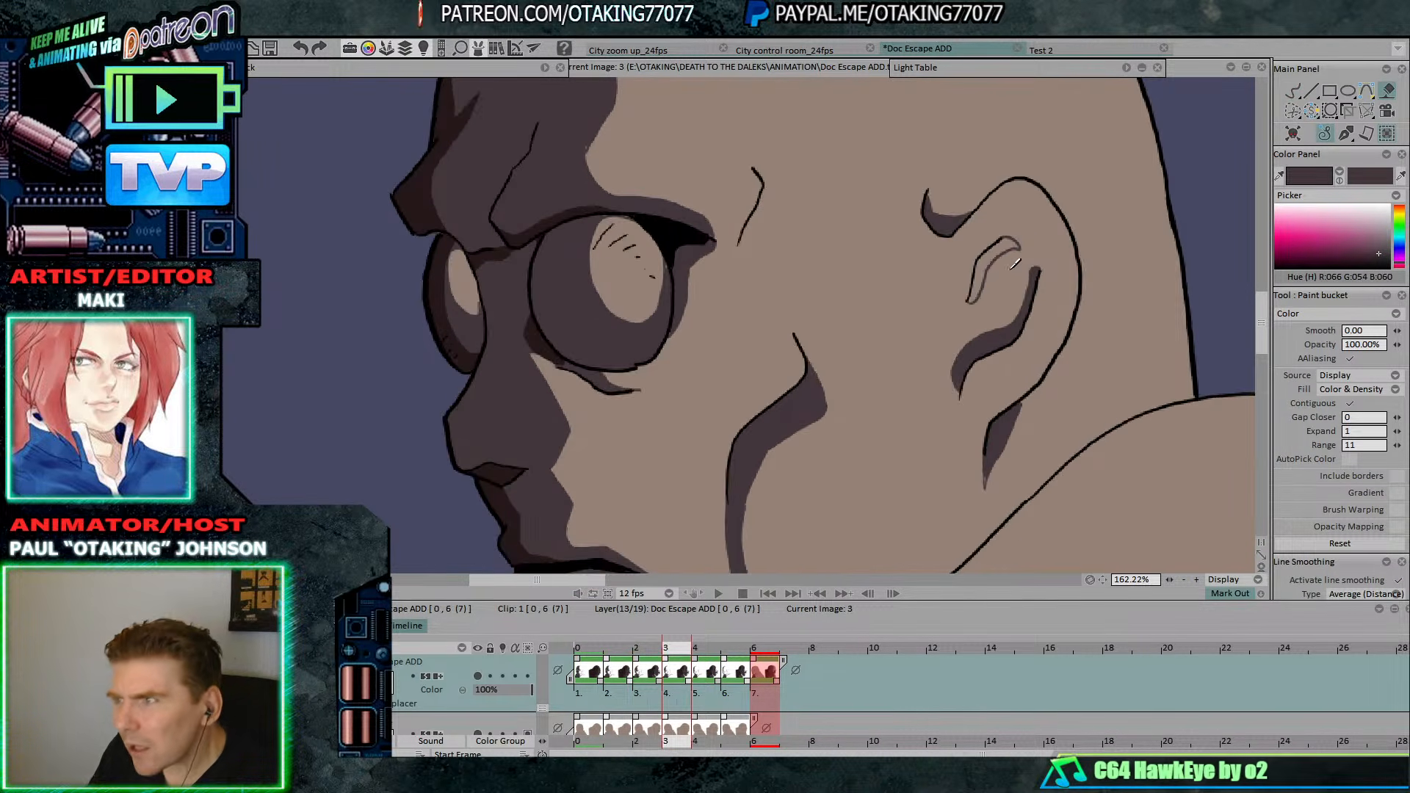
key(Right)
key(Right)
key(Right)
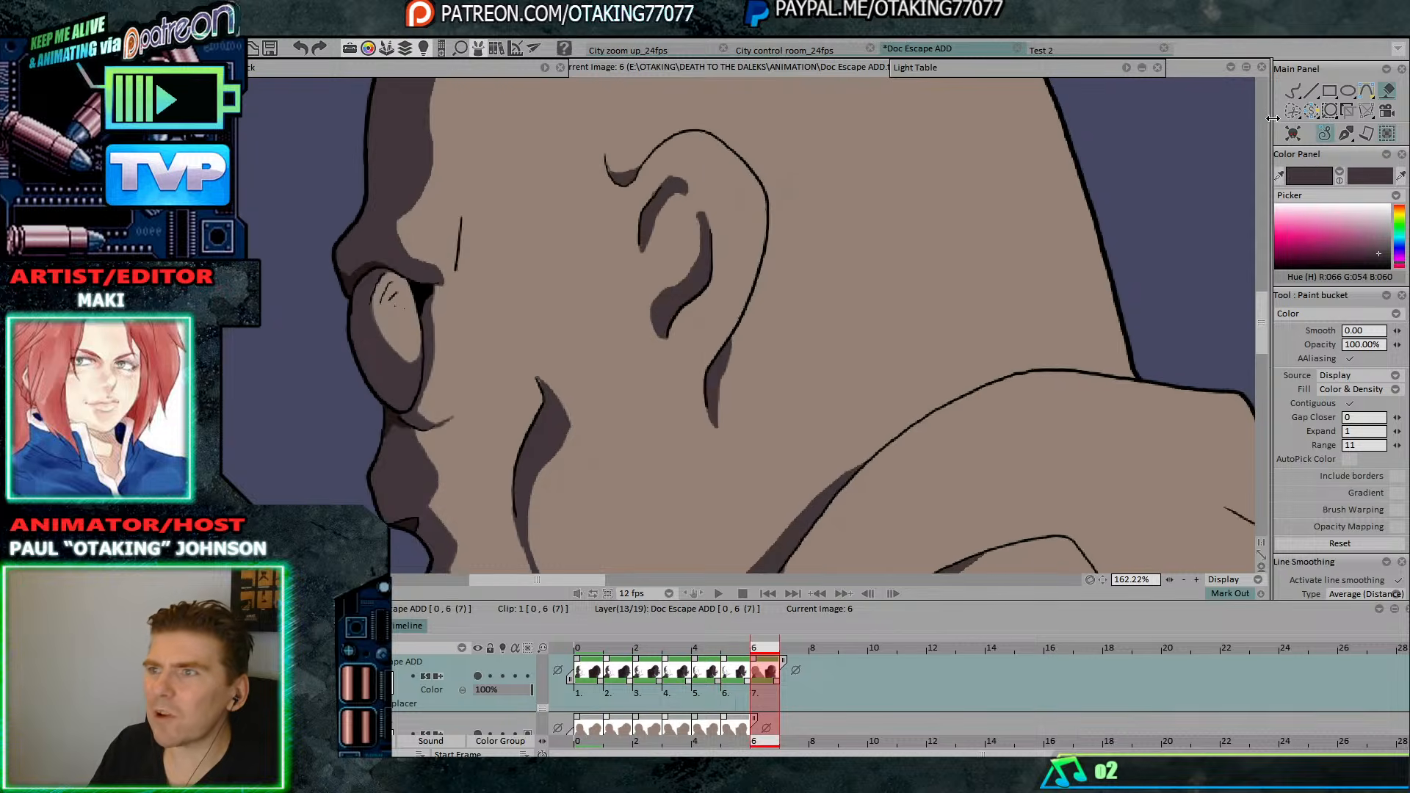
Flip back and forth through frames 0 to 6 to check that the inner ear shadows stay consistent.
key(Left)
key(Left)
key(Left)
key(Left)
key(Left)
key(Left)
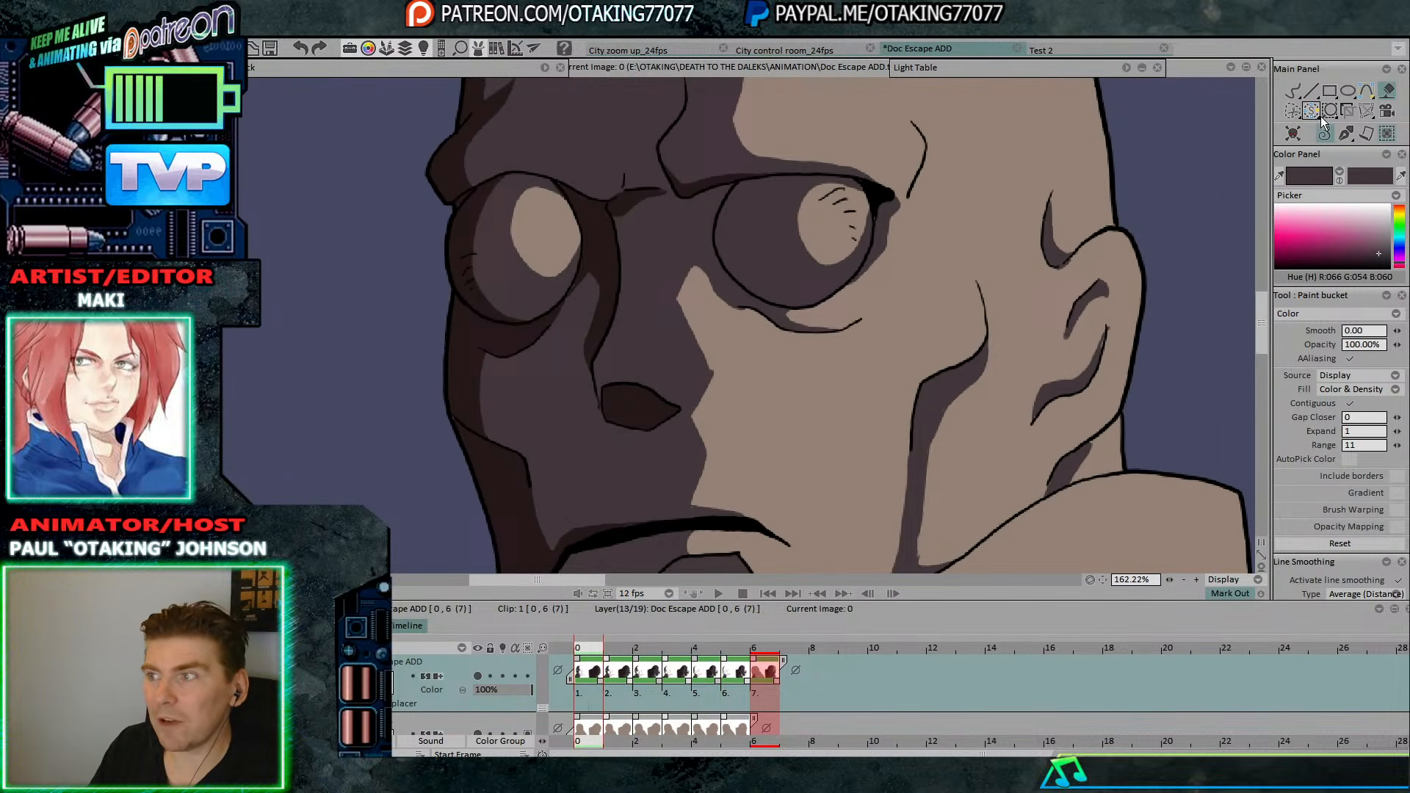
key(Right)
key(Right)
key(Left)
key(Left)
key(Right)
key(Right)
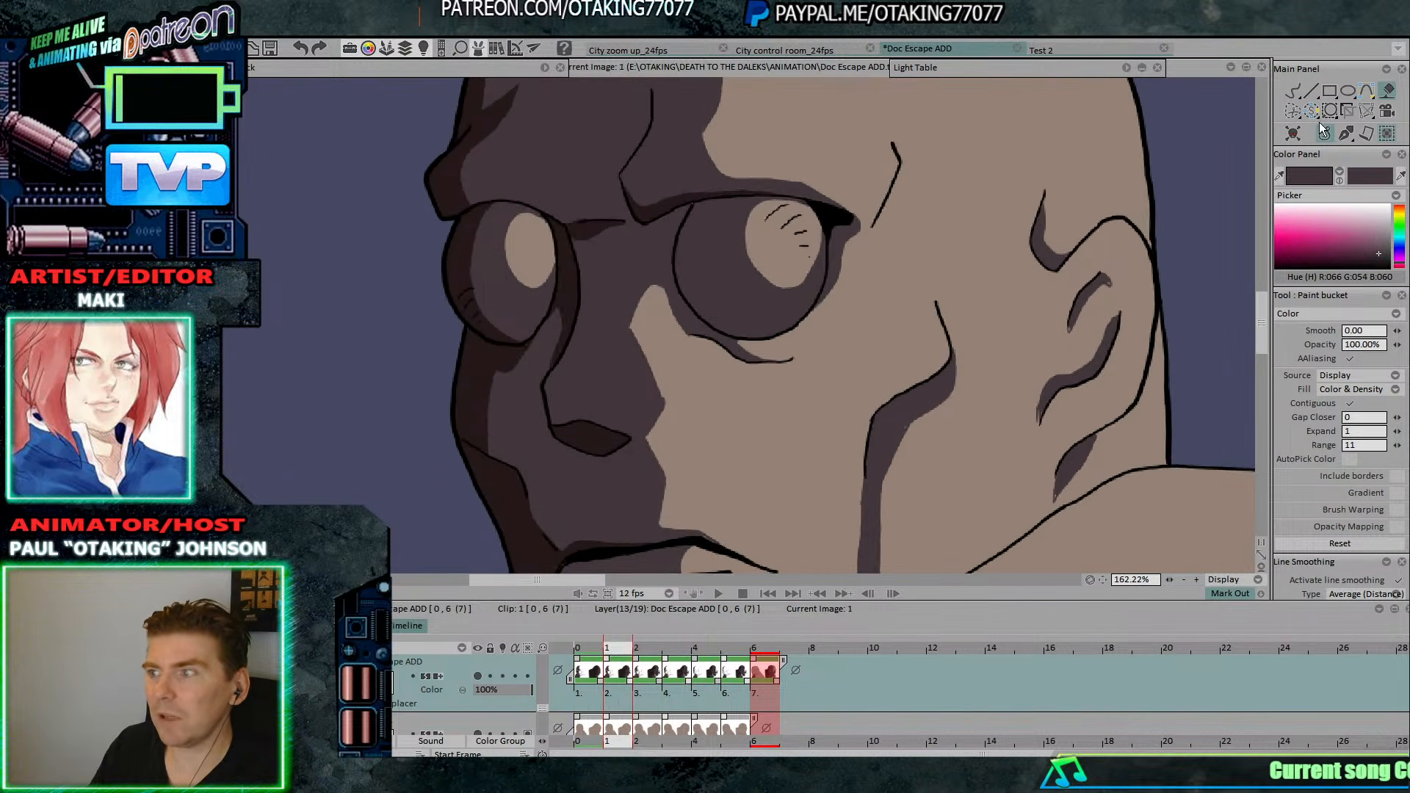
key(Left)
key(Left)
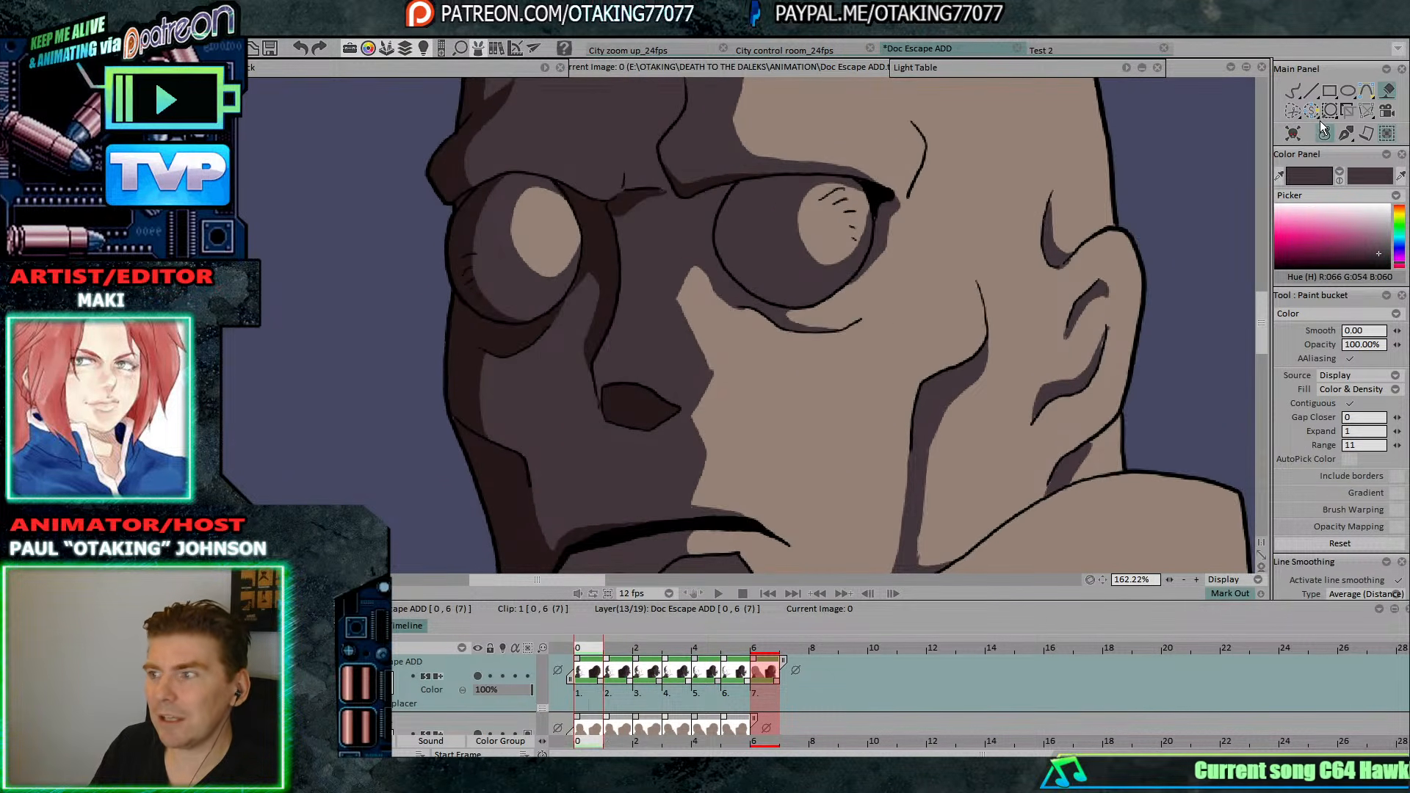
click(1293, 91)
key(Right)
key(Right)
key(Right)
key(Right)
key(Right)
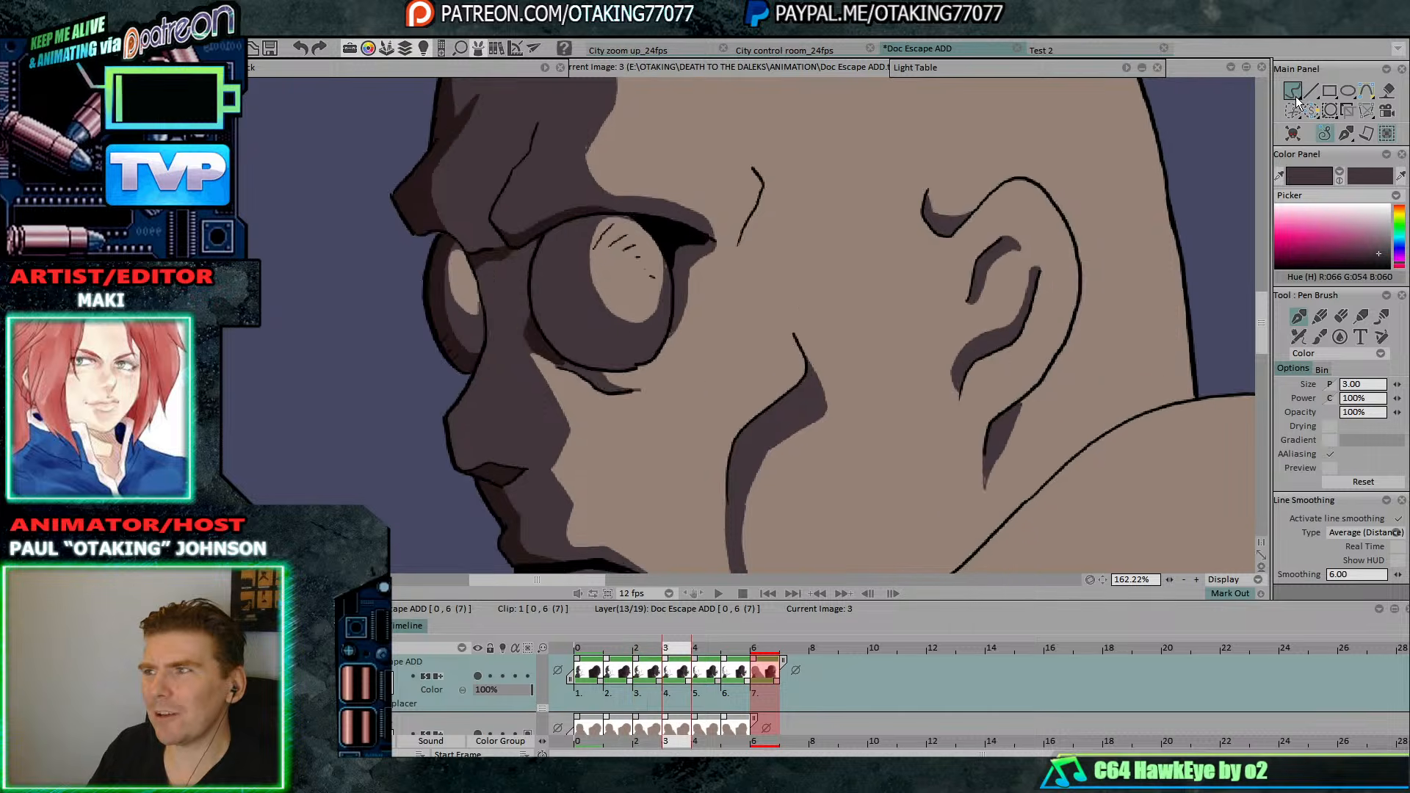
key(Right)
key(Right)
key(Left)
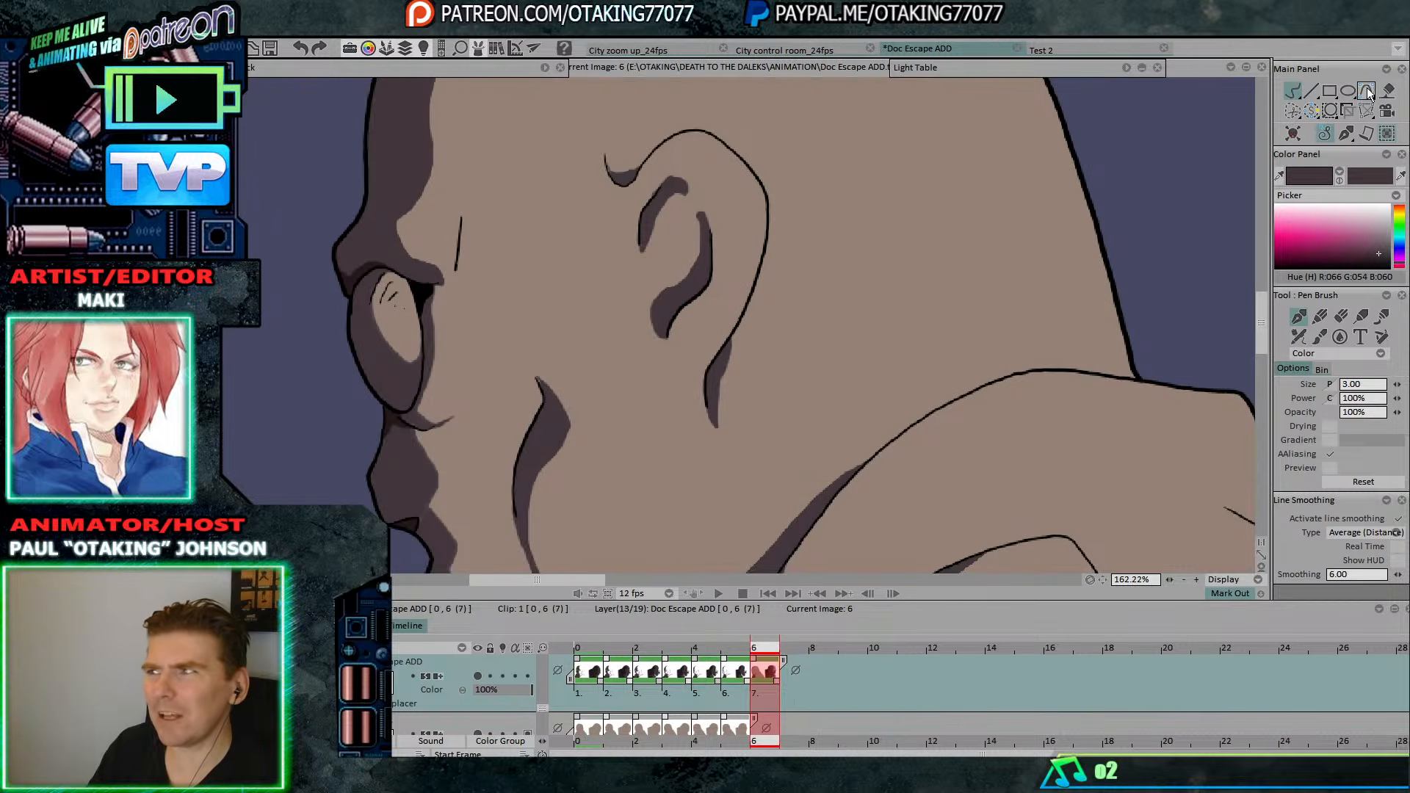
click(1386, 91)
scroll(998, 276, down, 1)
scroll(998, 276, down, 2)
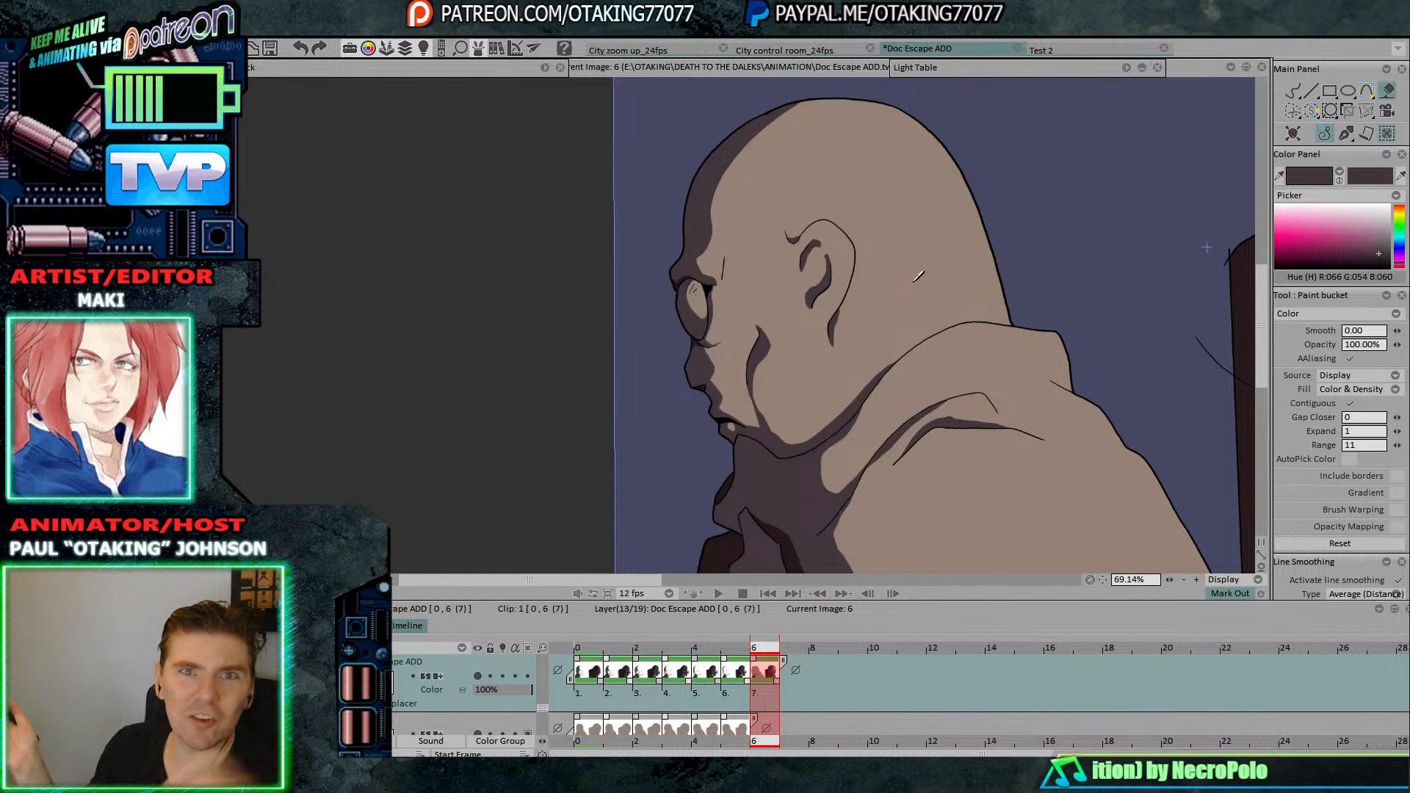
click(1290, 92)
key(Return)
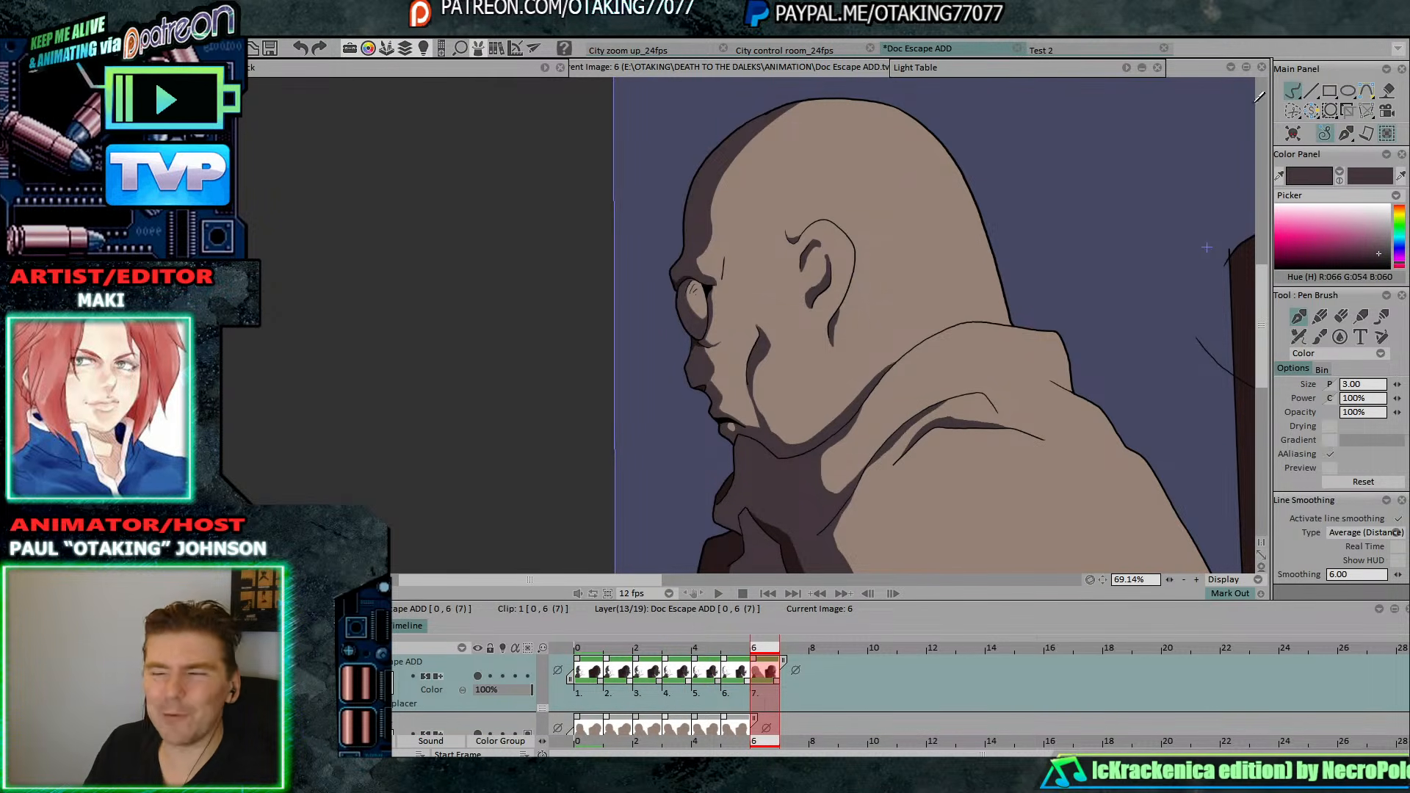
scroll(947, 239, down, 3)
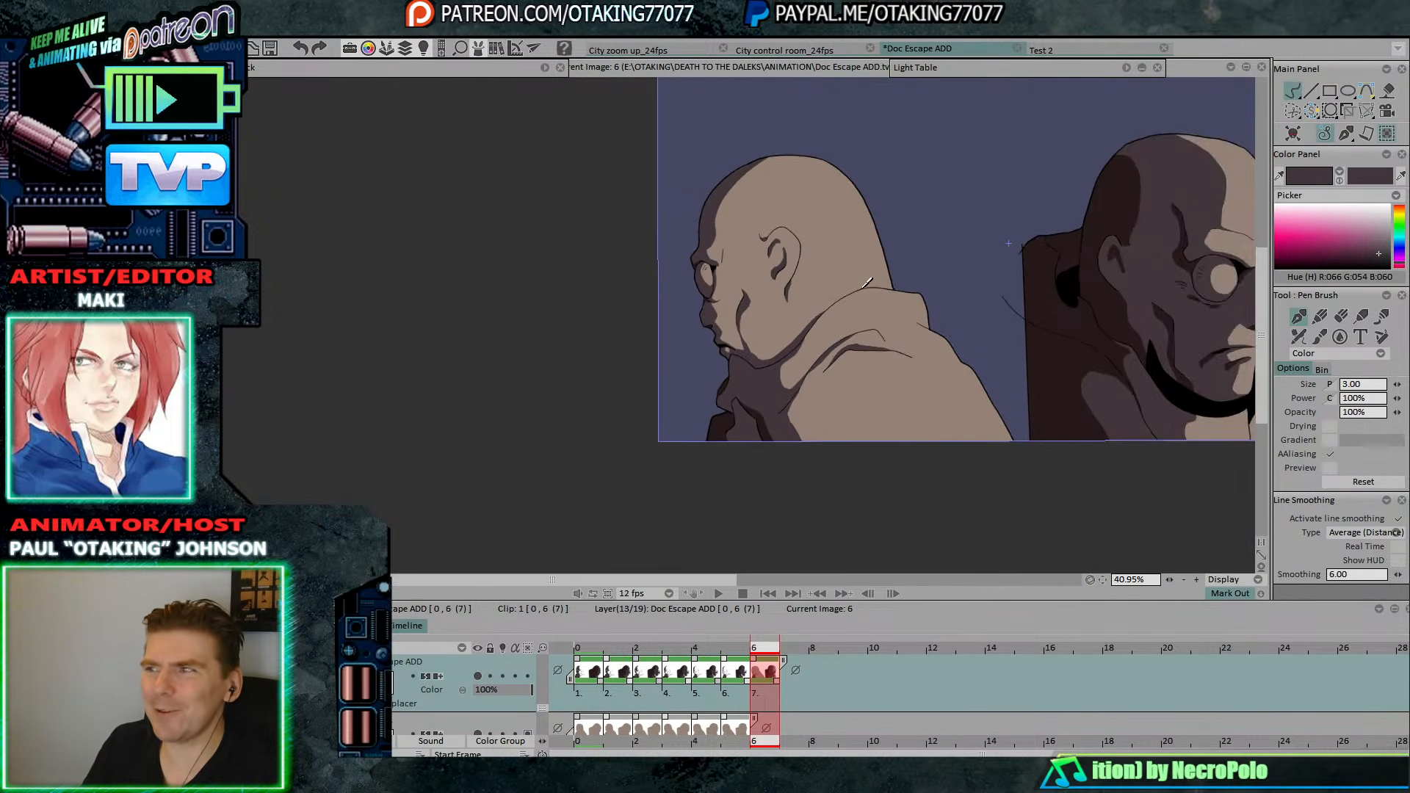
scroll(991, 310, up, 4)
scroll(1017, 286, up, 3)
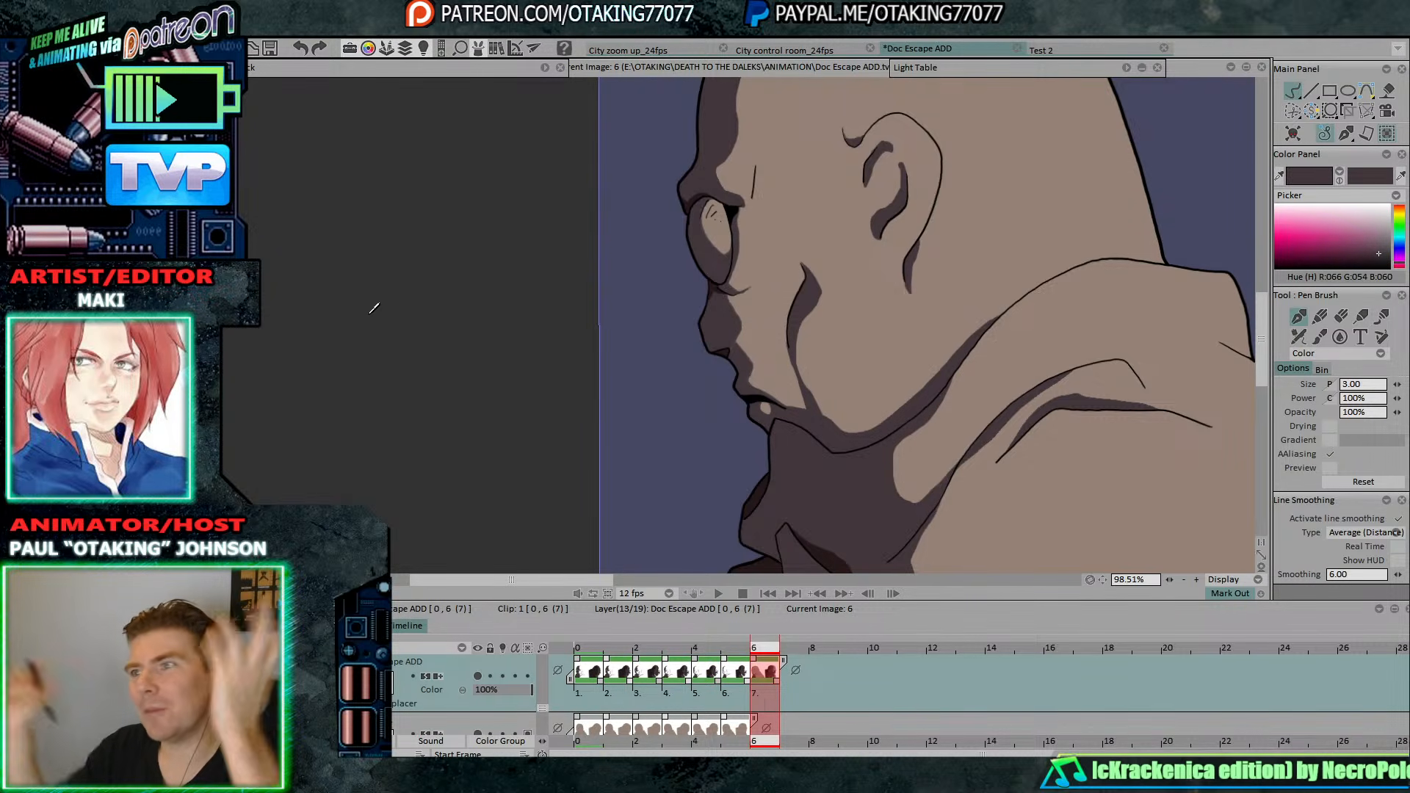
Step repeatedly between frames 6 and 0 to examine how the face, ear and collar shadows move together.
key(Left)
key(Left)
key(Left)
key(Left)
key(Left)
key(Left)
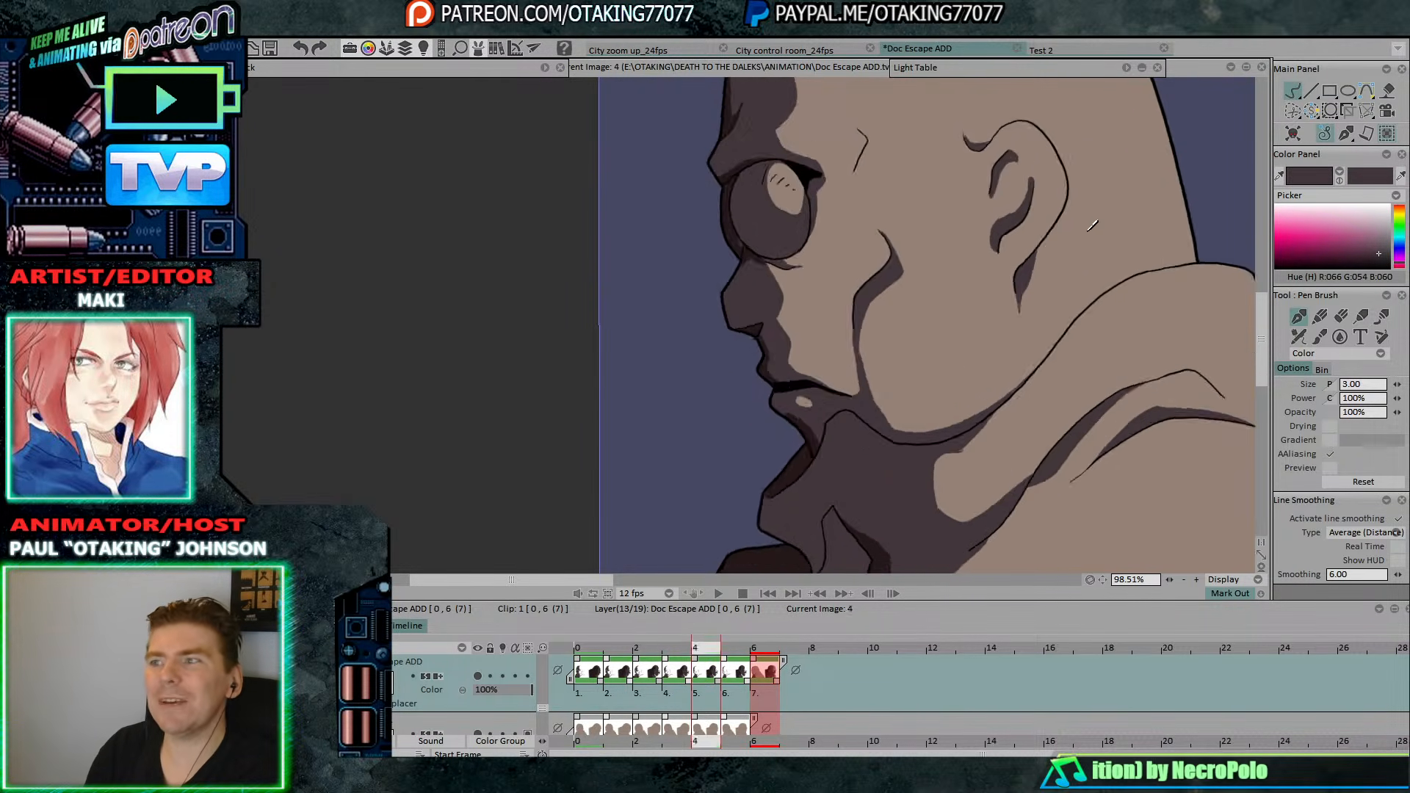
key(Right)
key(Right)
key(Right)
key(Right)
key(Right)
key(Right)
key(Right)
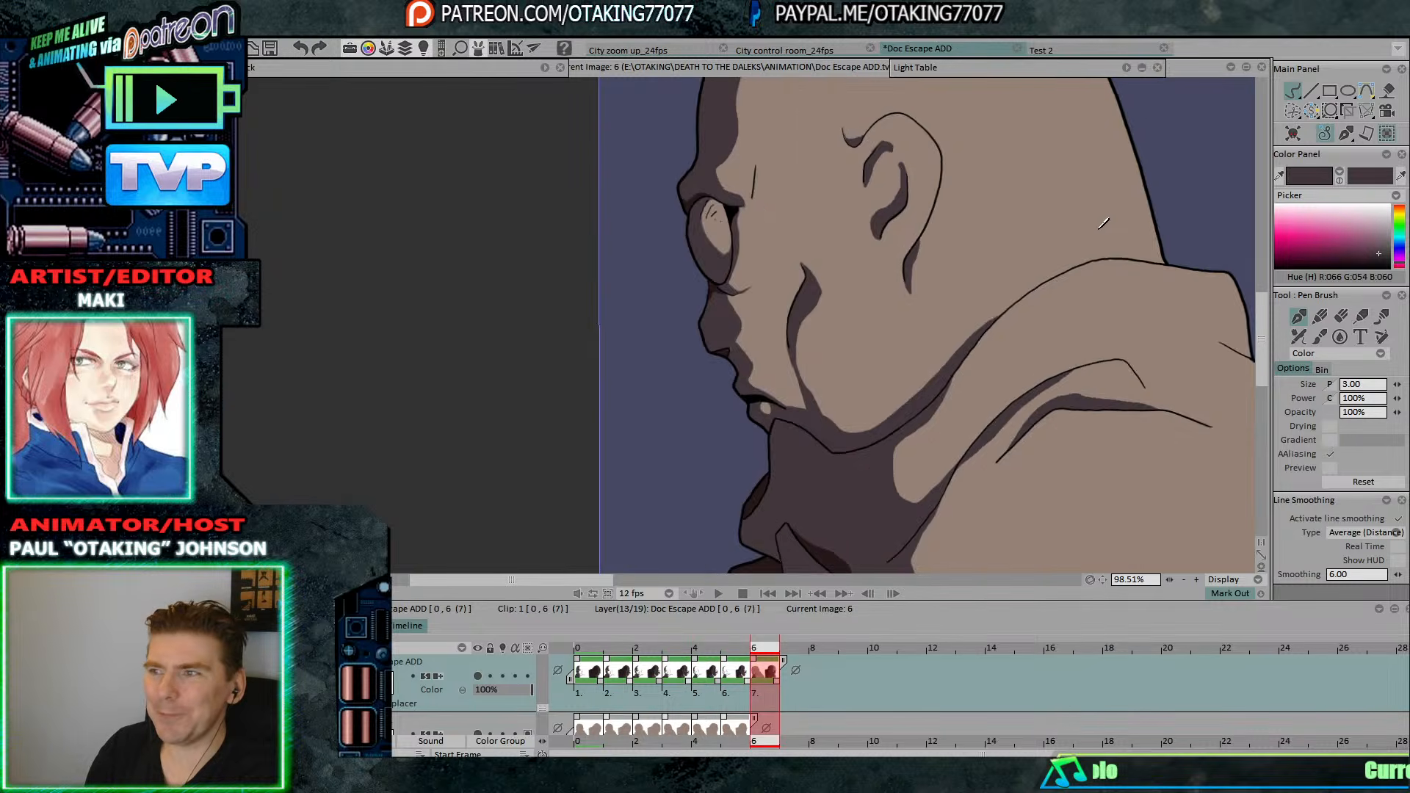
key(Left)
key(Left)
key(Left)
key(Left)
key(Left)
key(Left)
key(Left)
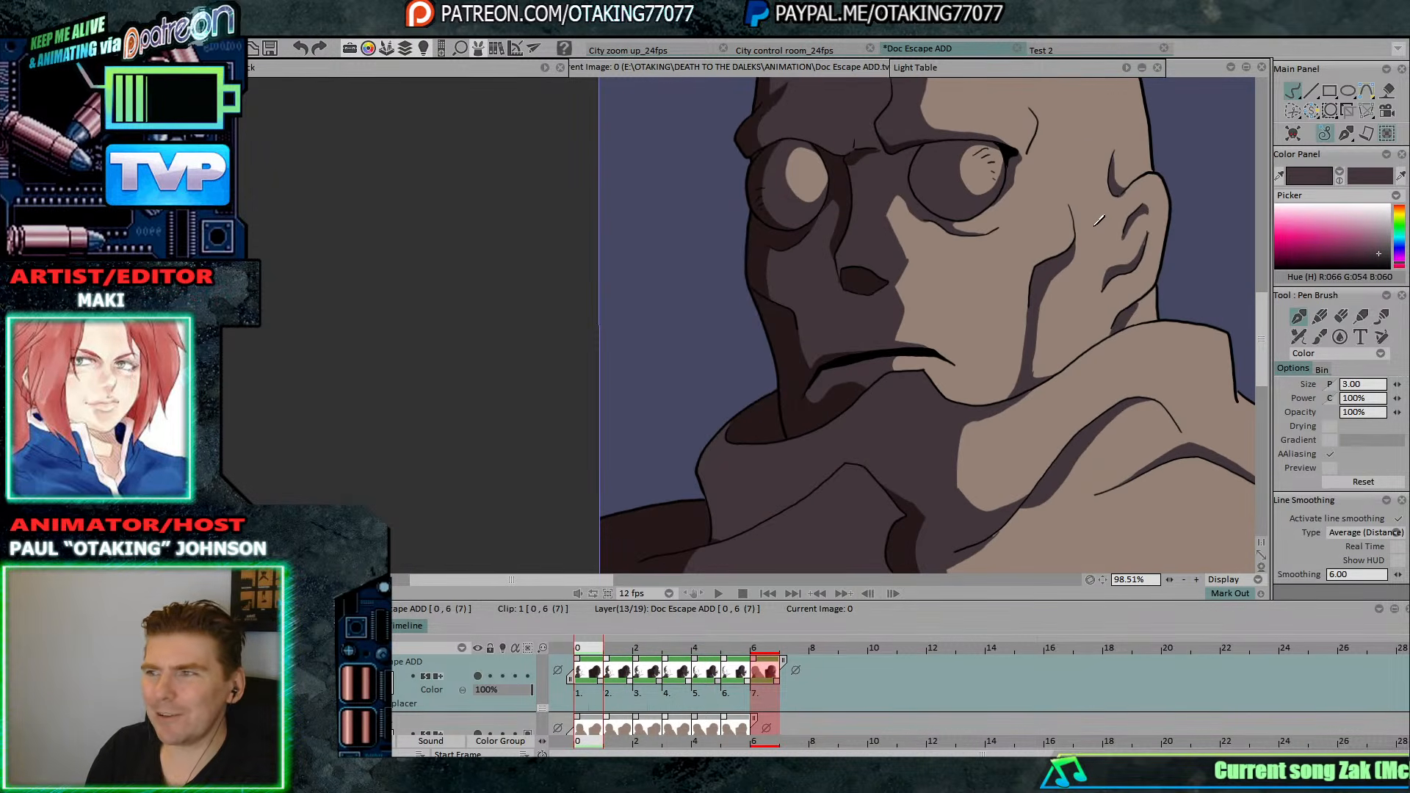
Review the turning figure's shading across the frames with the whole head and shoulders in view.
scroll(1098, 243, down, 4)
drag(1087, 281, 1007, 340)
key(Right)
key(Right)
key(Right)
key(Right)
key(Right)
key(Right)
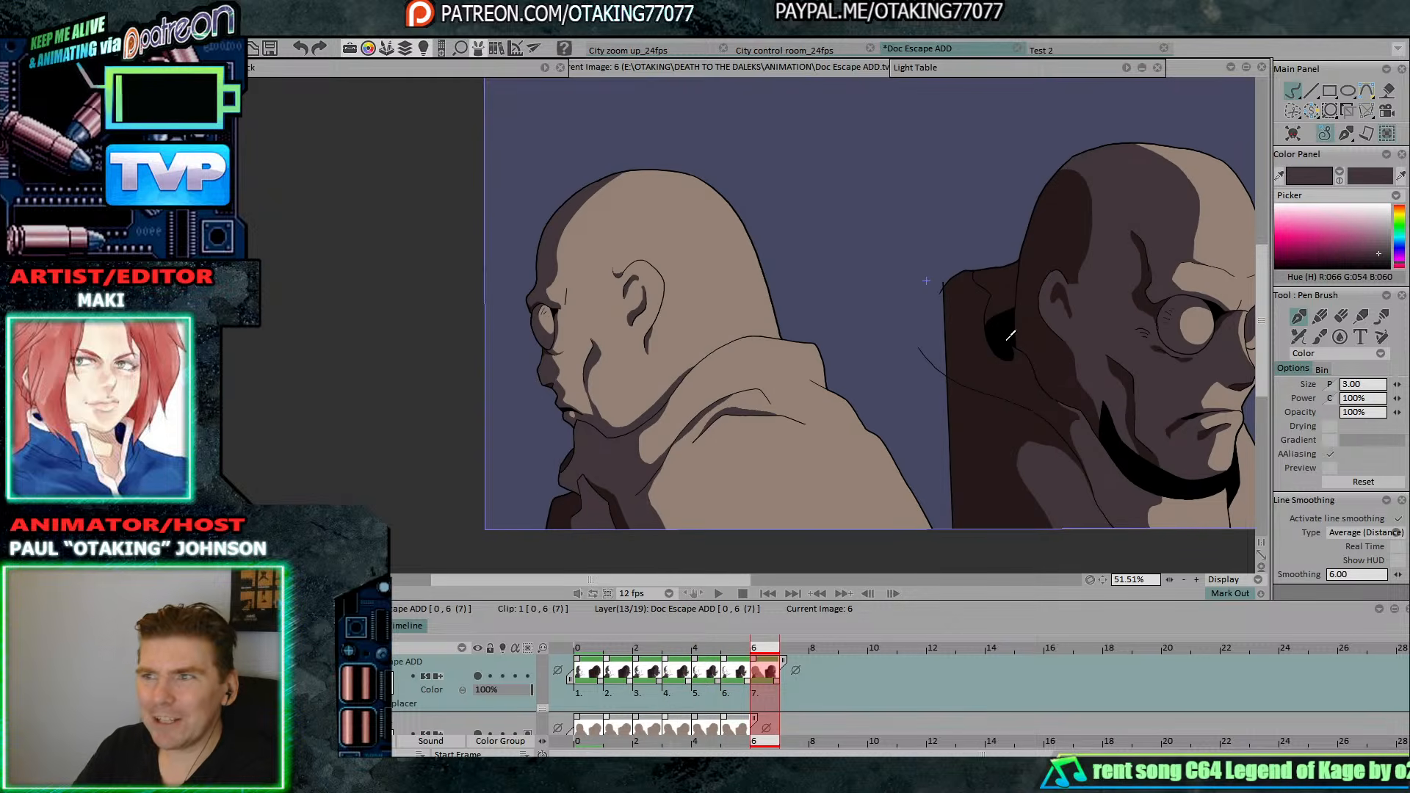
key(Right)
key(Left)
key(Left)
key(Left)
key(Left)
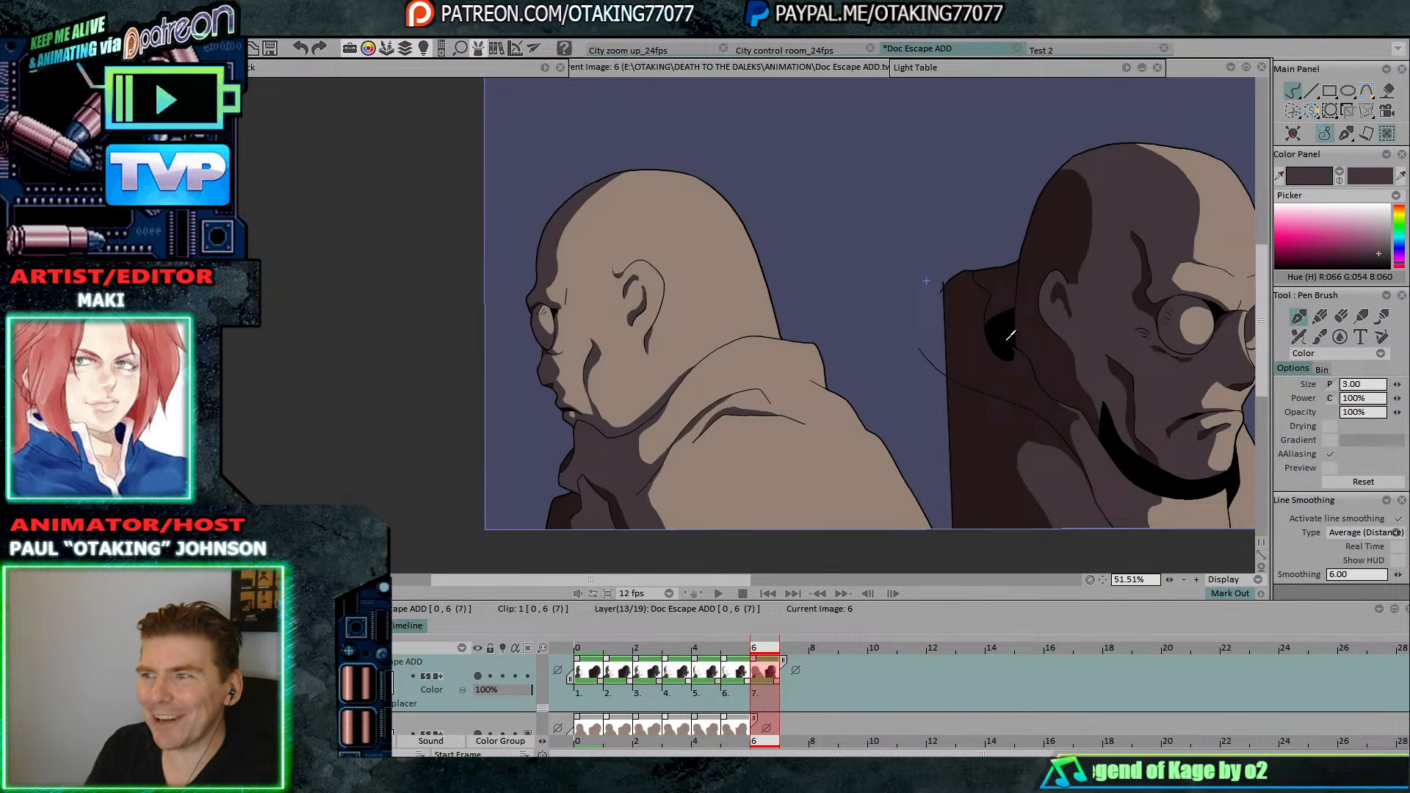
key(Right)
key(Right)
key(Right)
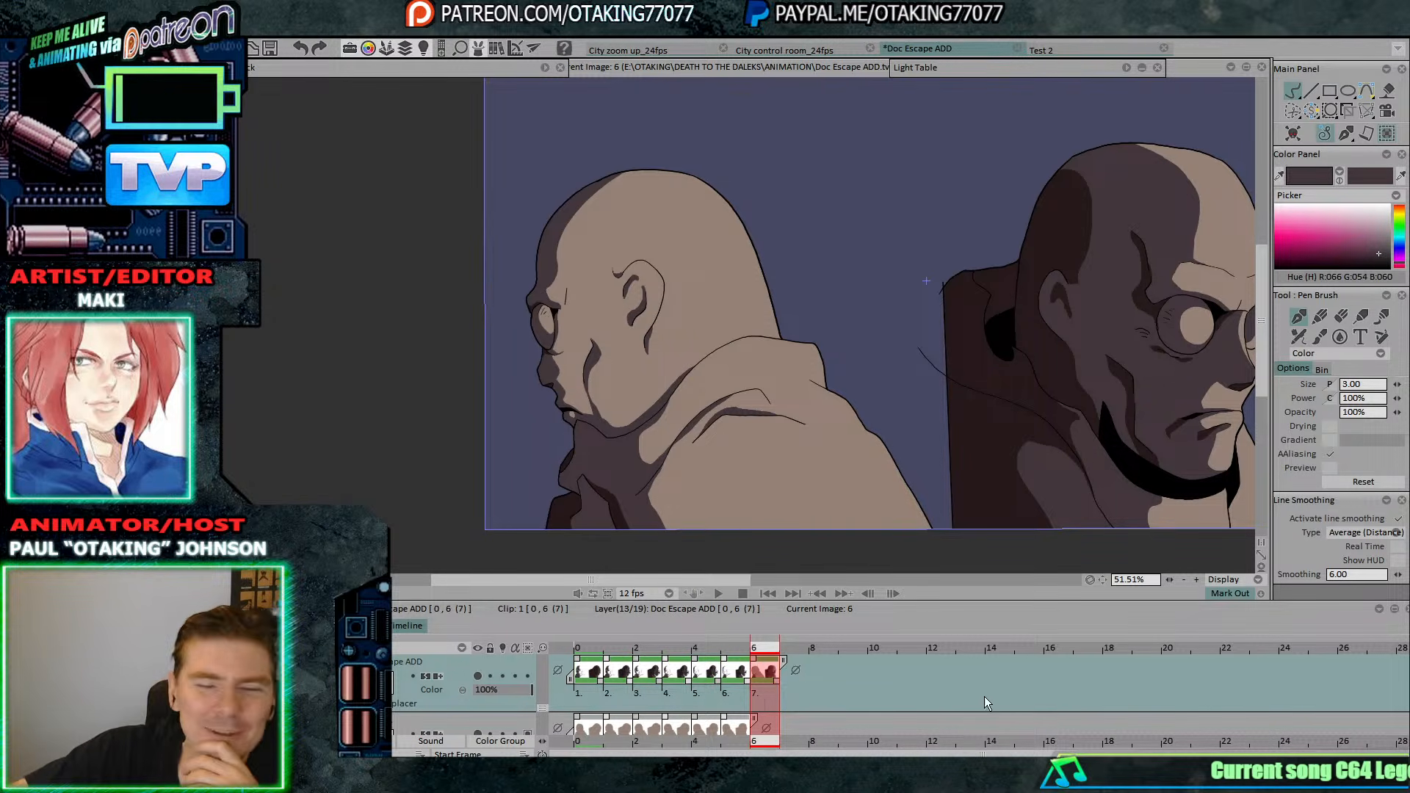
key(alt+Tab)
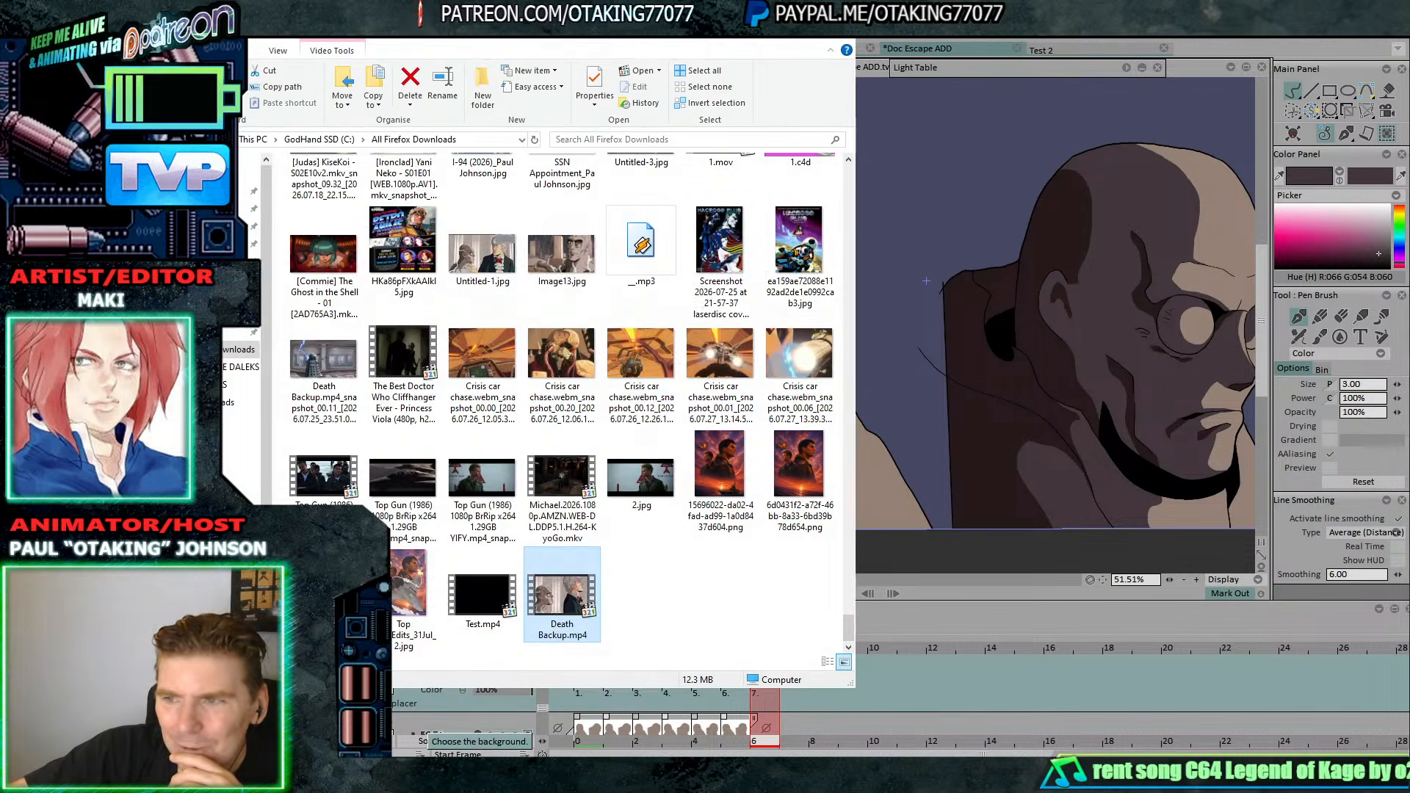
mouse_move(1102, 9)
mouse_down()
mouse_move(53, 35)
mouse_move(1106, 18)
mouse_up()
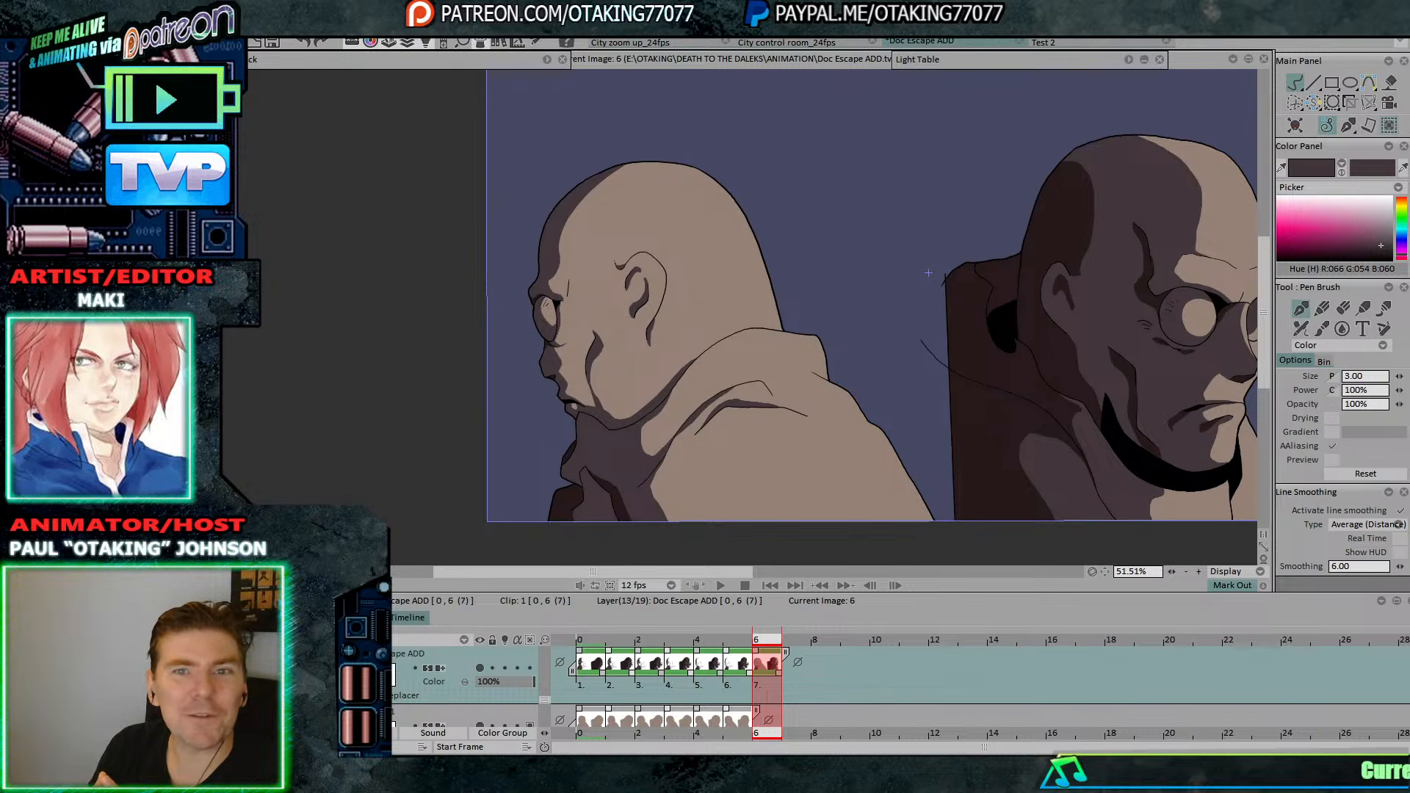
Save the Doc Escape ADD project.
key(ctrl+s)
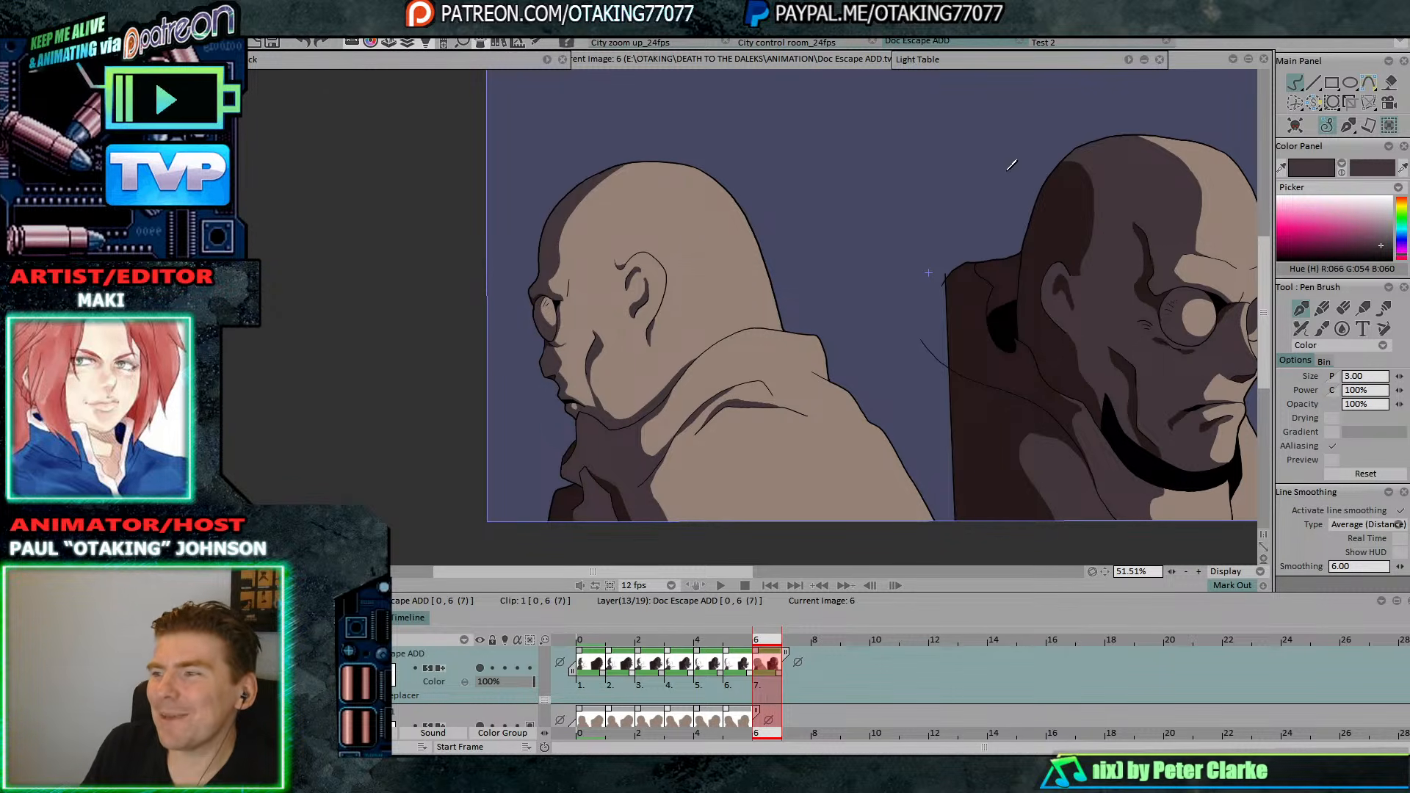
drag(1107, 259, 978, 287)
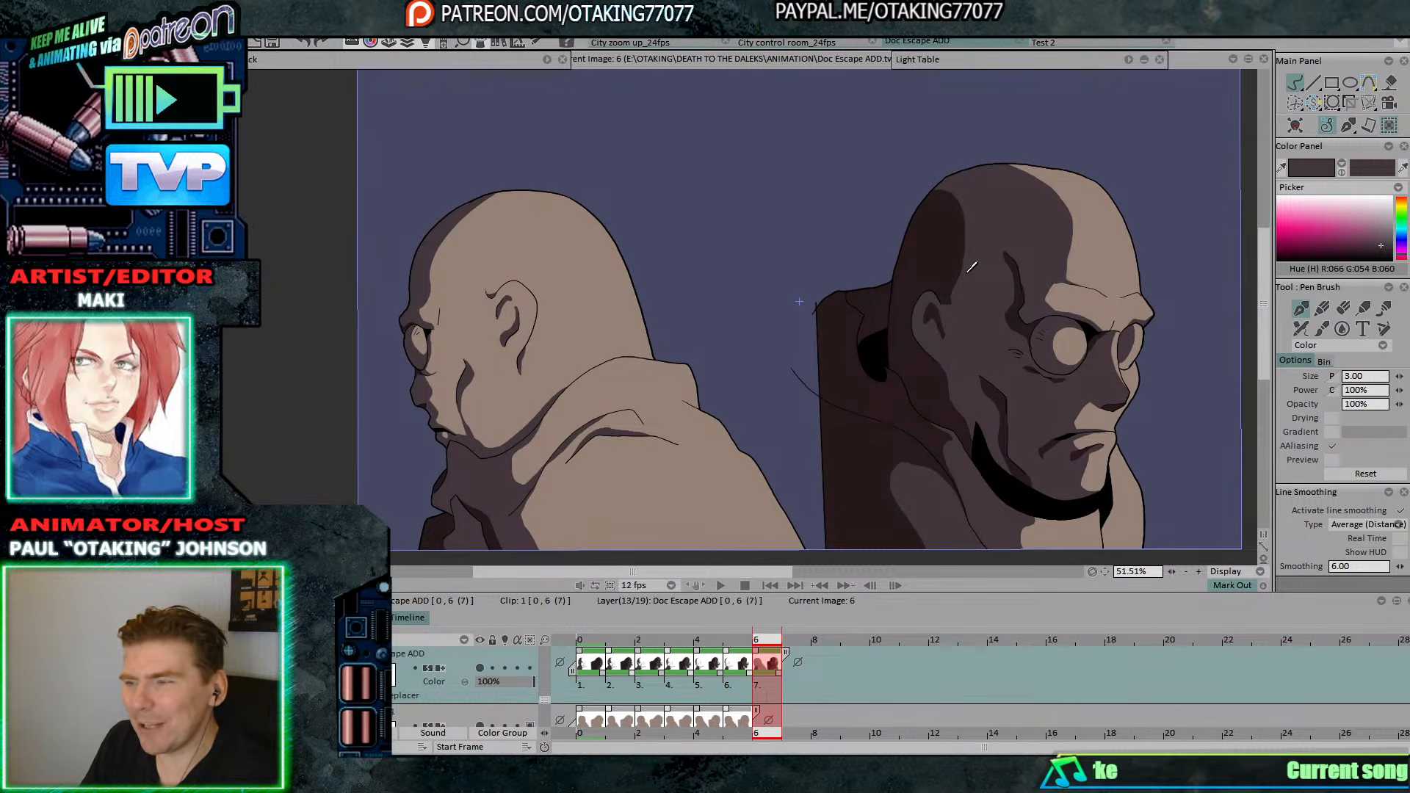
scroll(746, 379, up, 3)
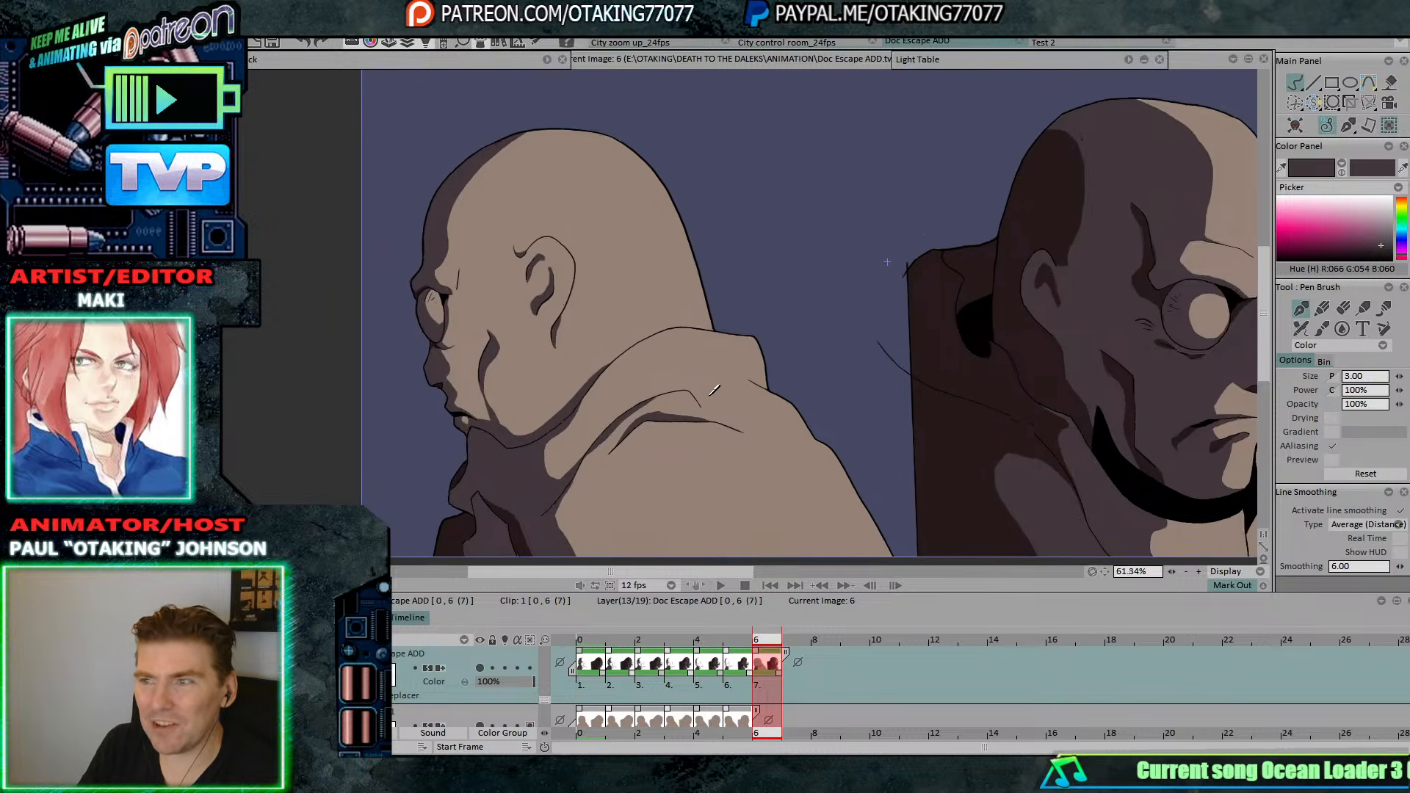
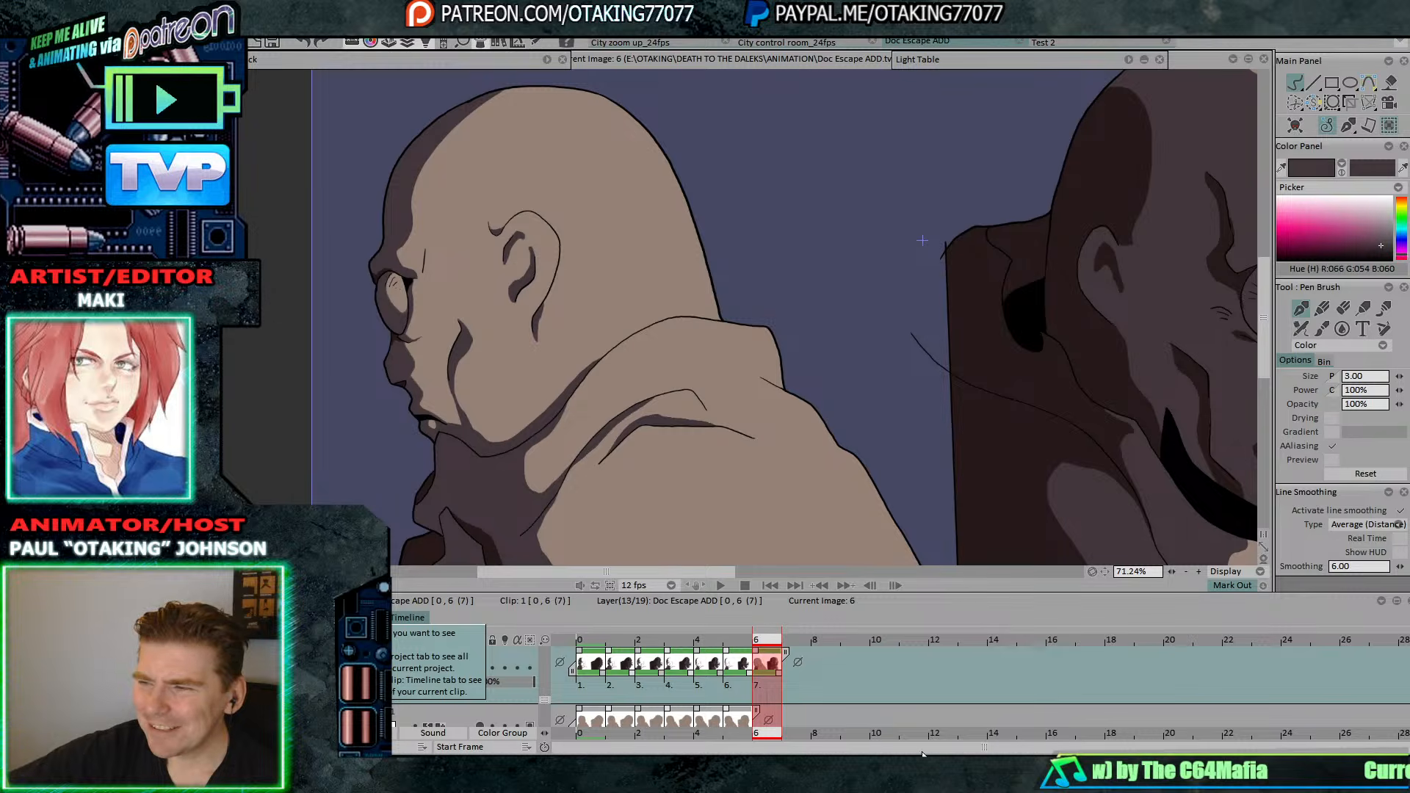
click(899, 777)
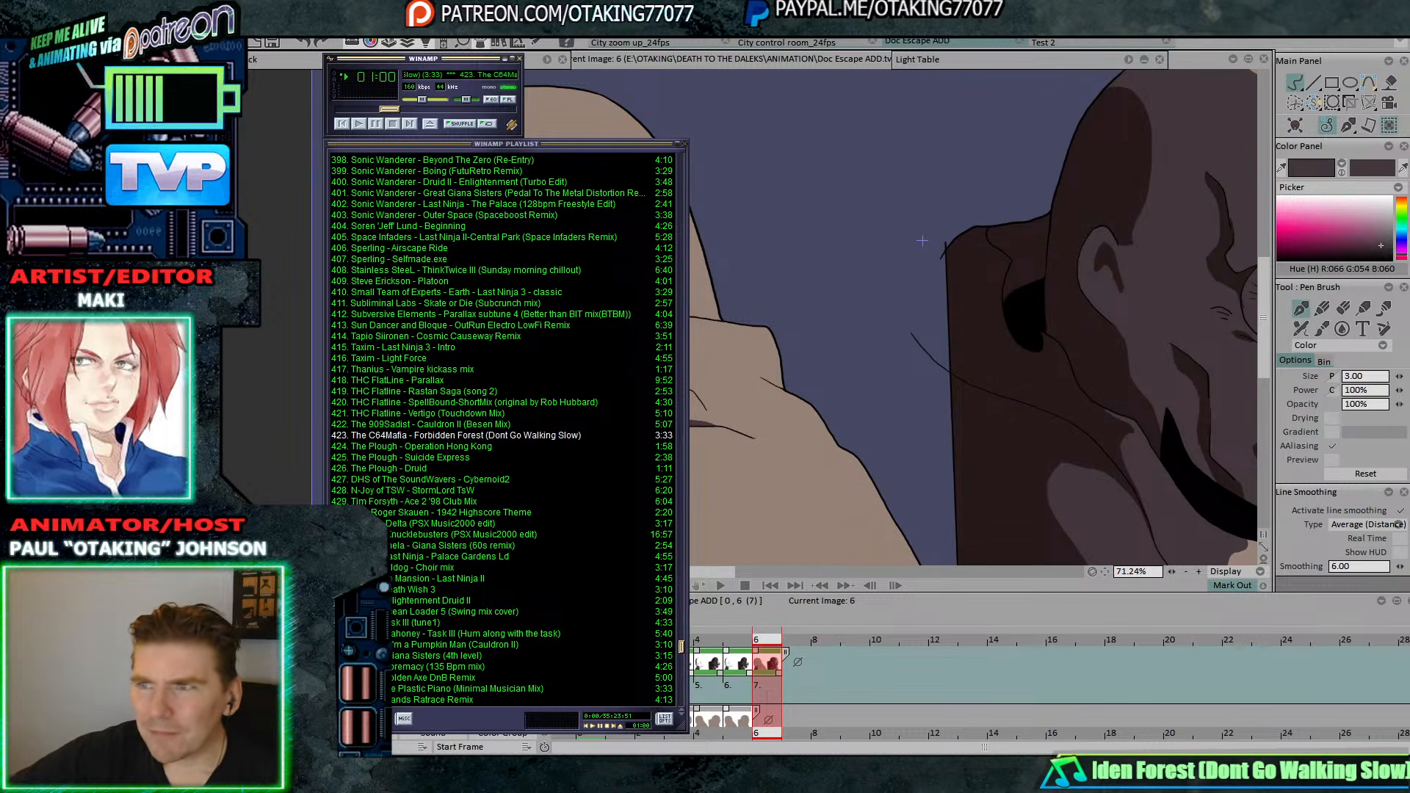
click(511, 59)
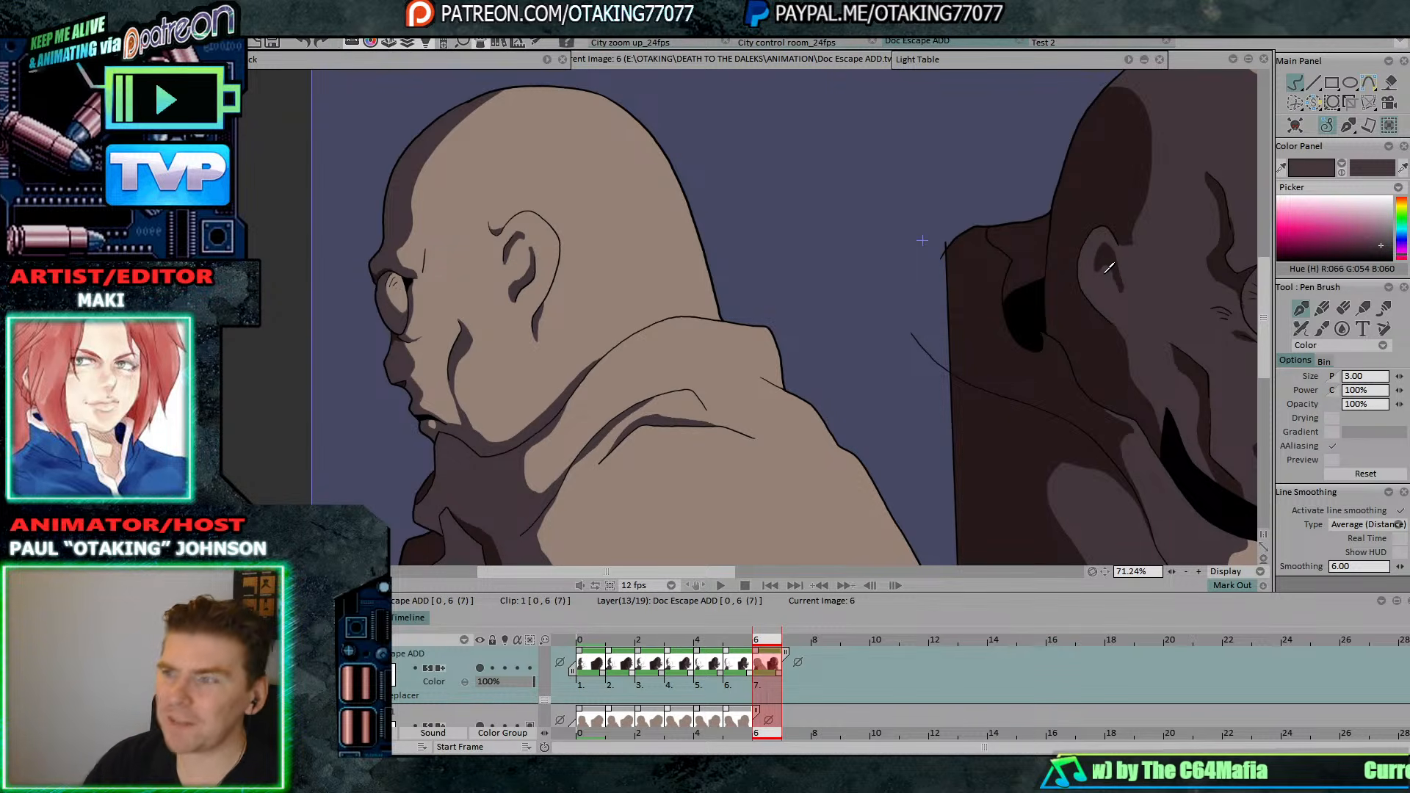
Play back the Doc Escape ADD animation to review the finished head shadows in motion, and stop it.
click(725, 583)
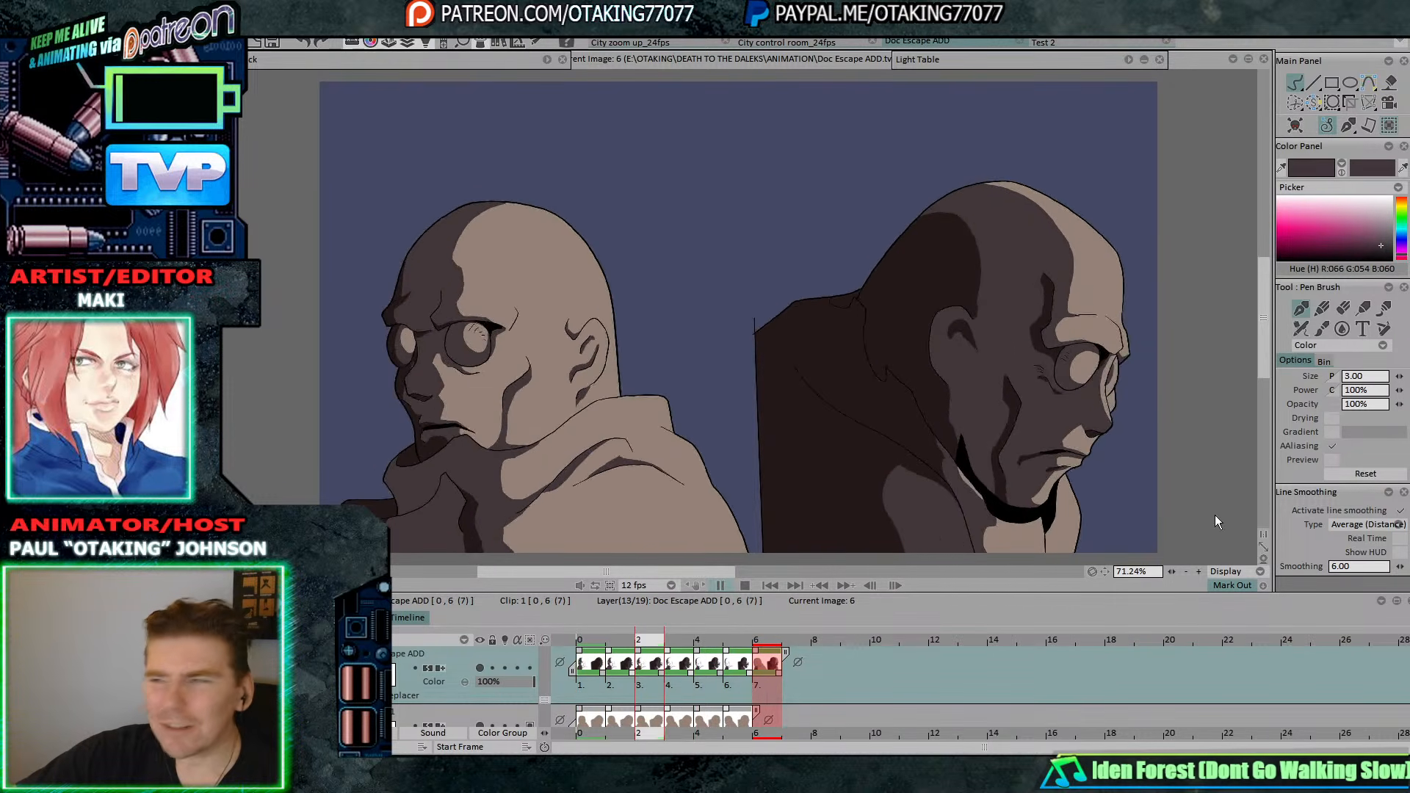
click(1201, 421)
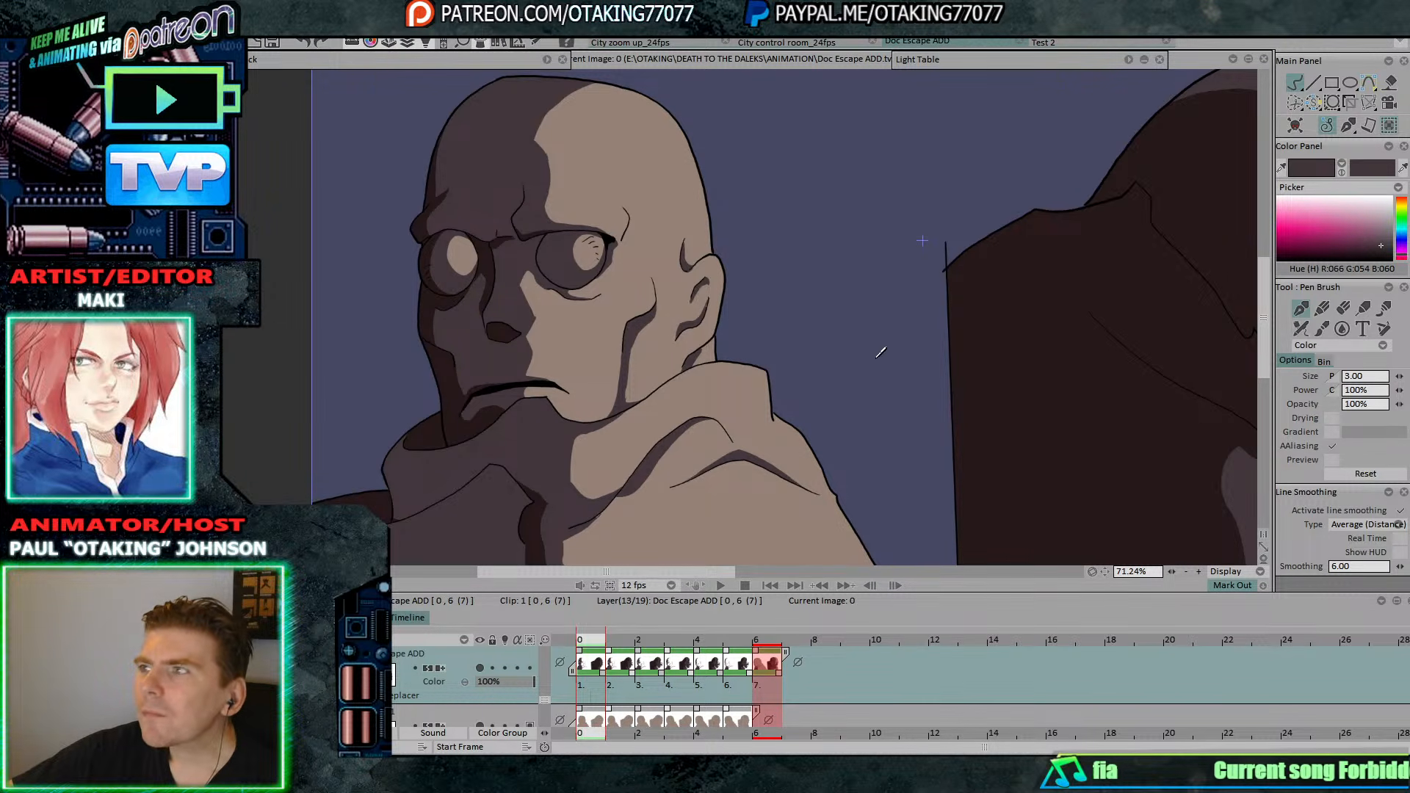
Switch to the City zoom up_24fps project and play its animation through to the glowing crystal tower, stopping at frame 261.
click(667, 42)
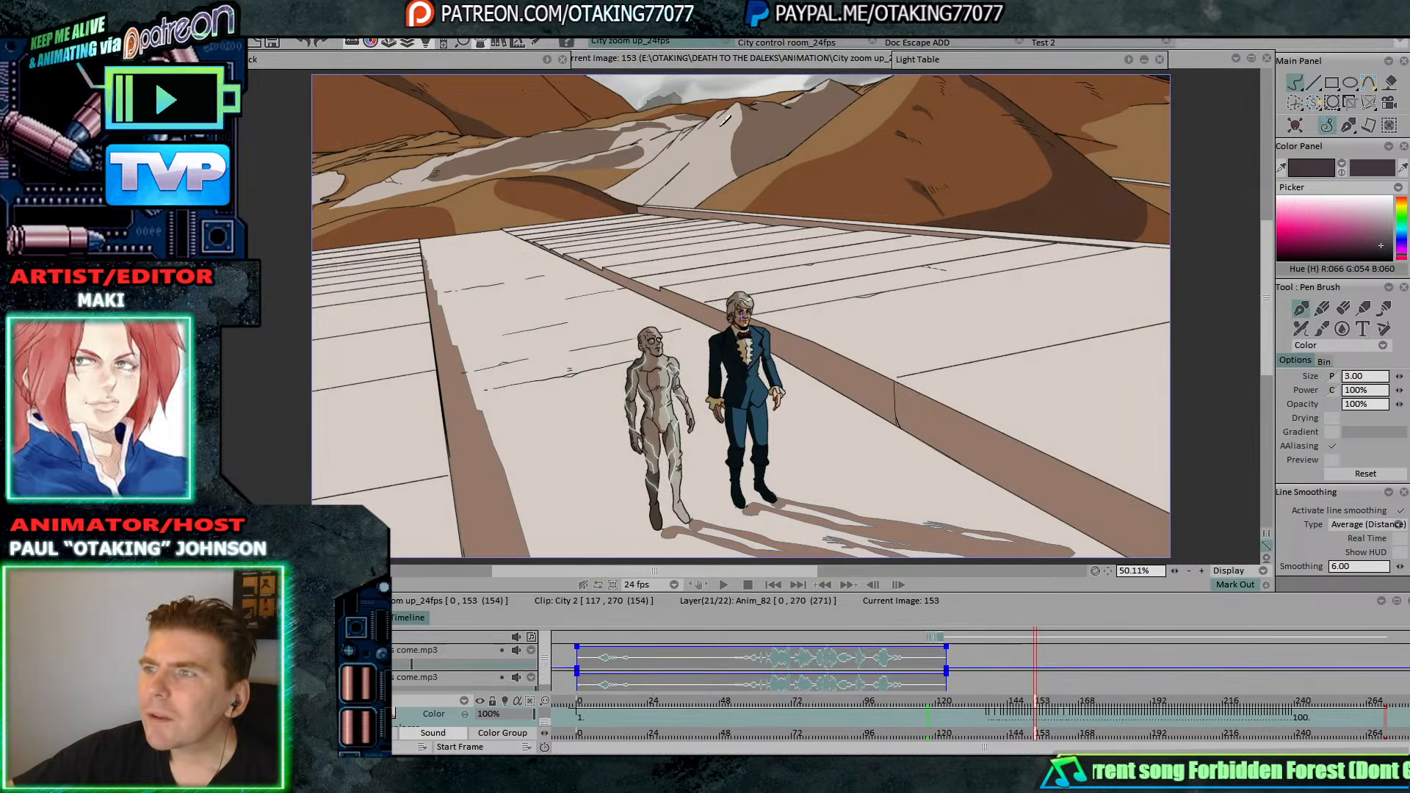
click(727, 584)
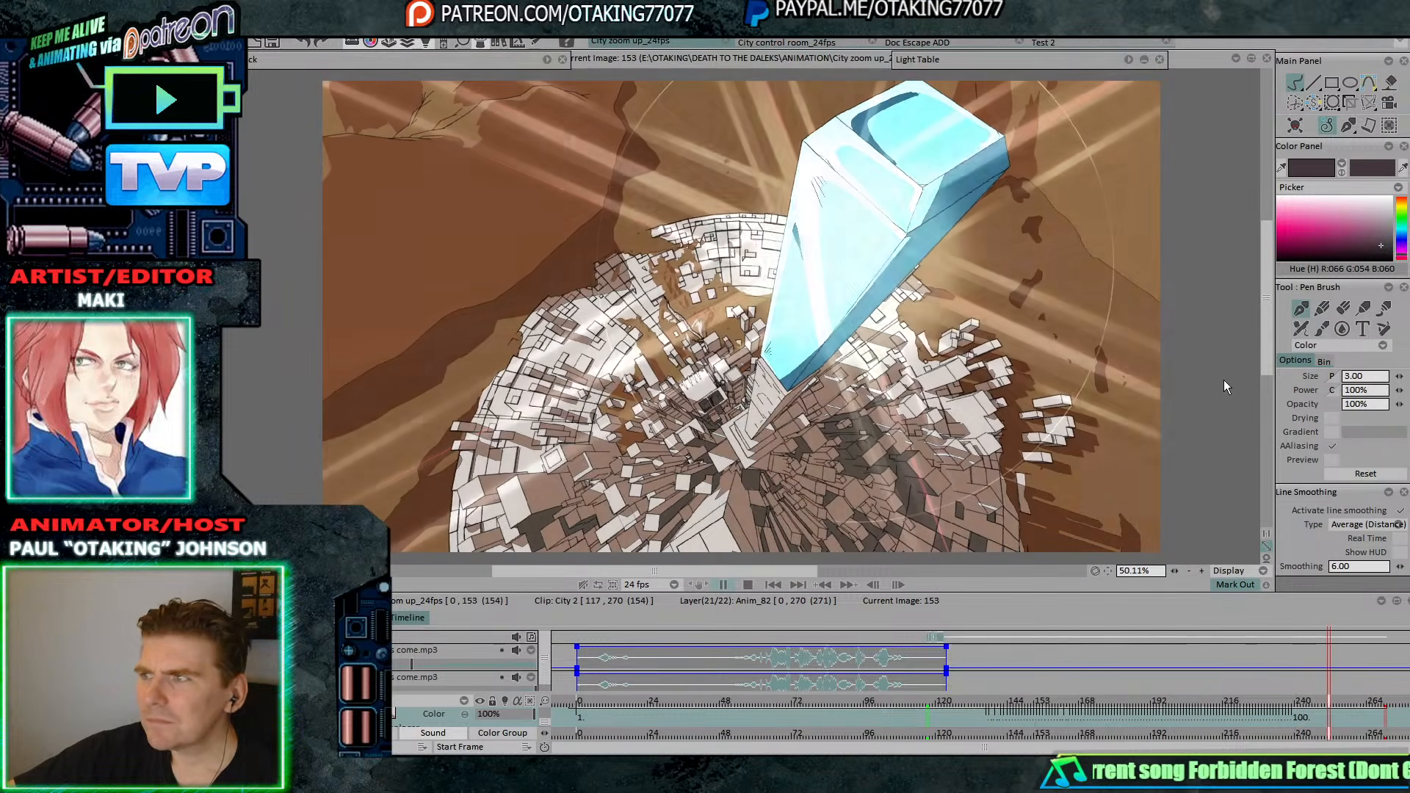
key(Return)
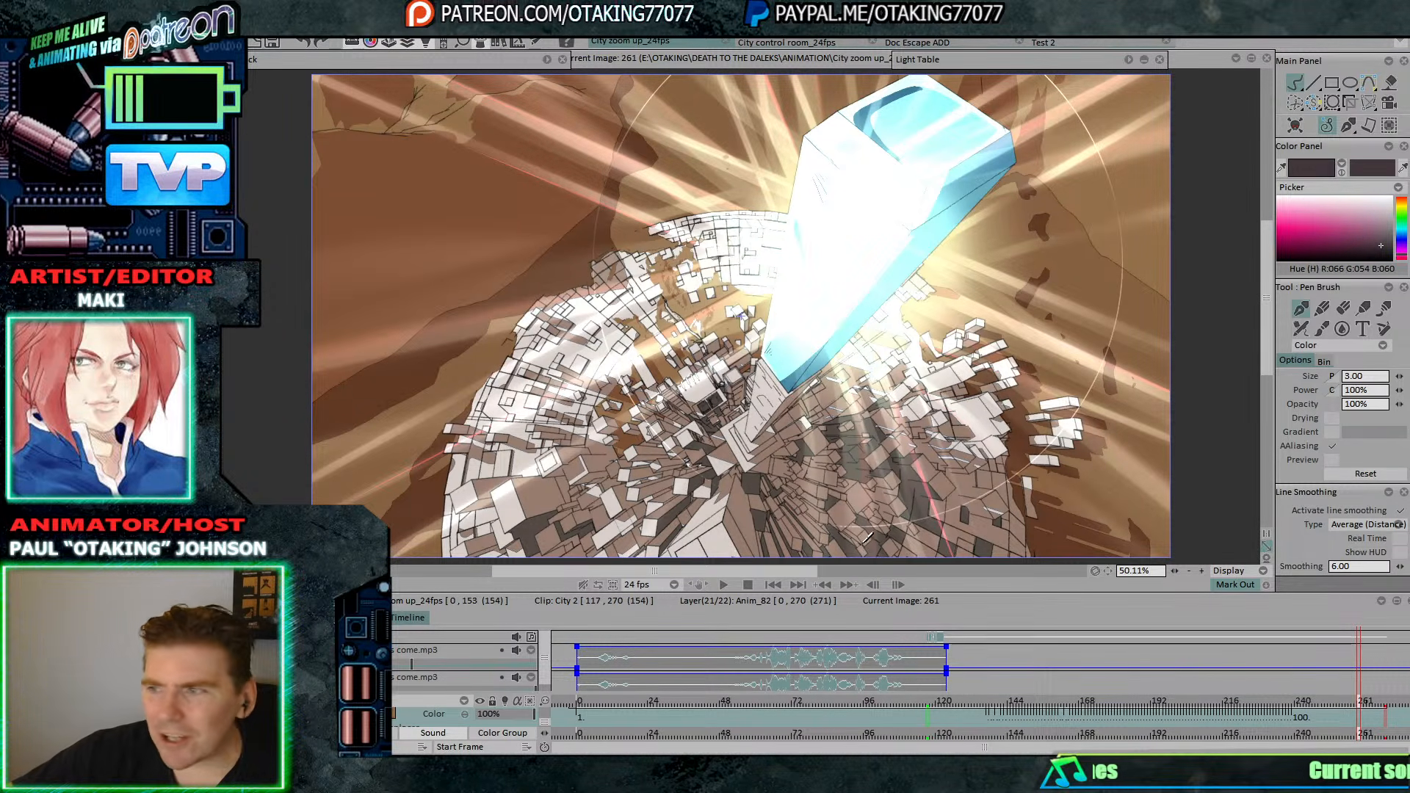
Return to the man's close-up at frame 120, scrub to frame 162 and examine the start of the camera pull-back up to frame 170.
click(938, 703)
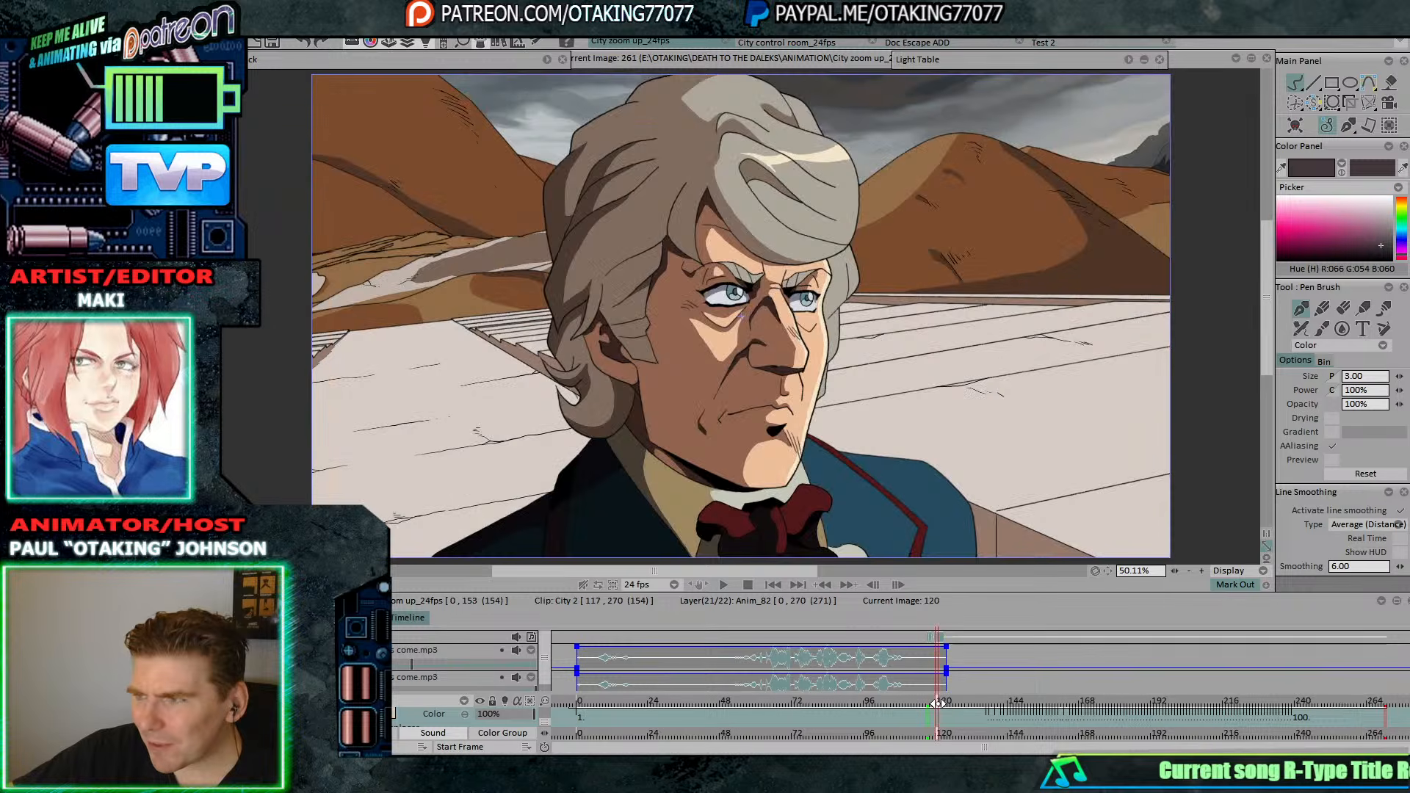
drag(947, 701, 1062, 690)
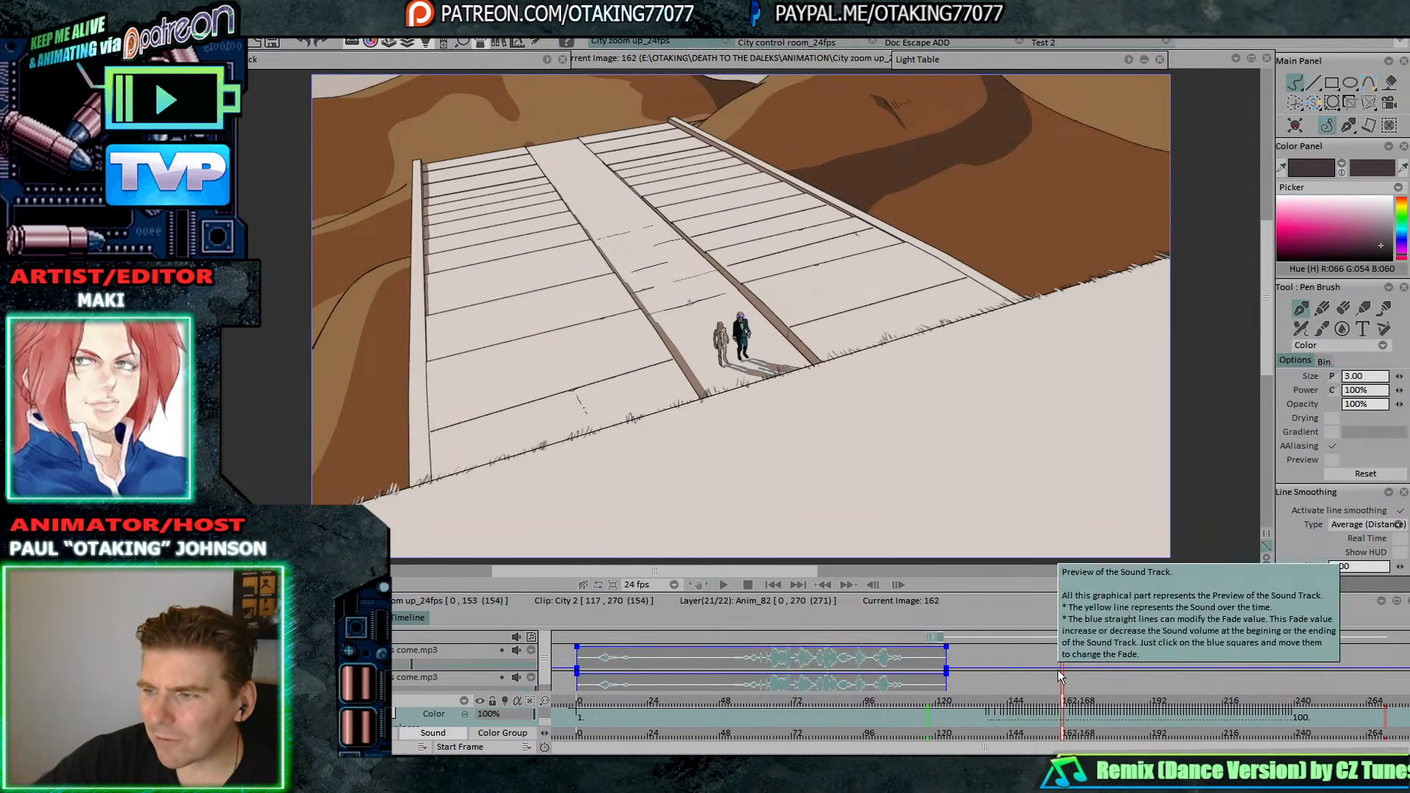
key(Left)
key(Left)
key(Left)
key(Right)
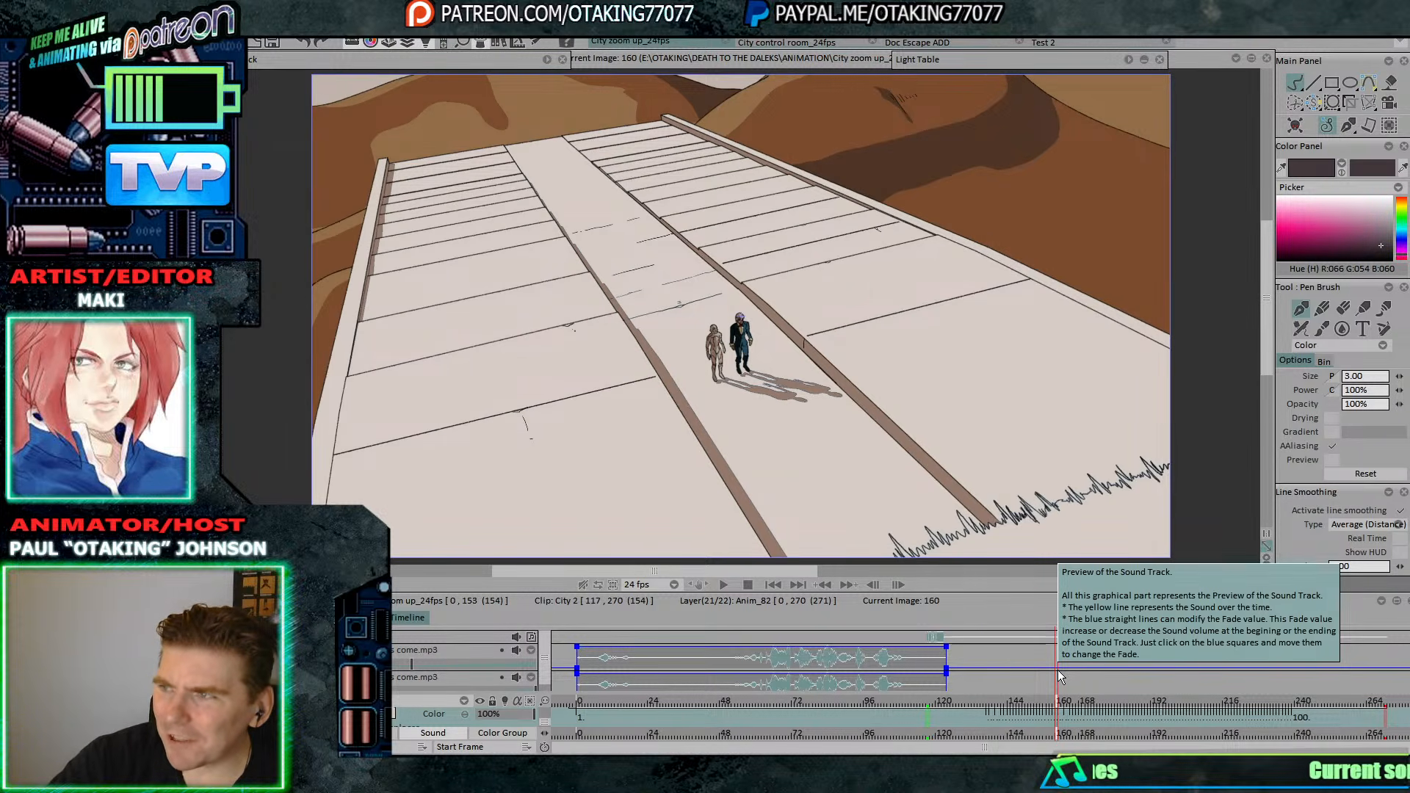
key(Right)
key(Right)
key(Right)
key(Right)
key(Right)
key(Right)
key(Right)
key(Right)
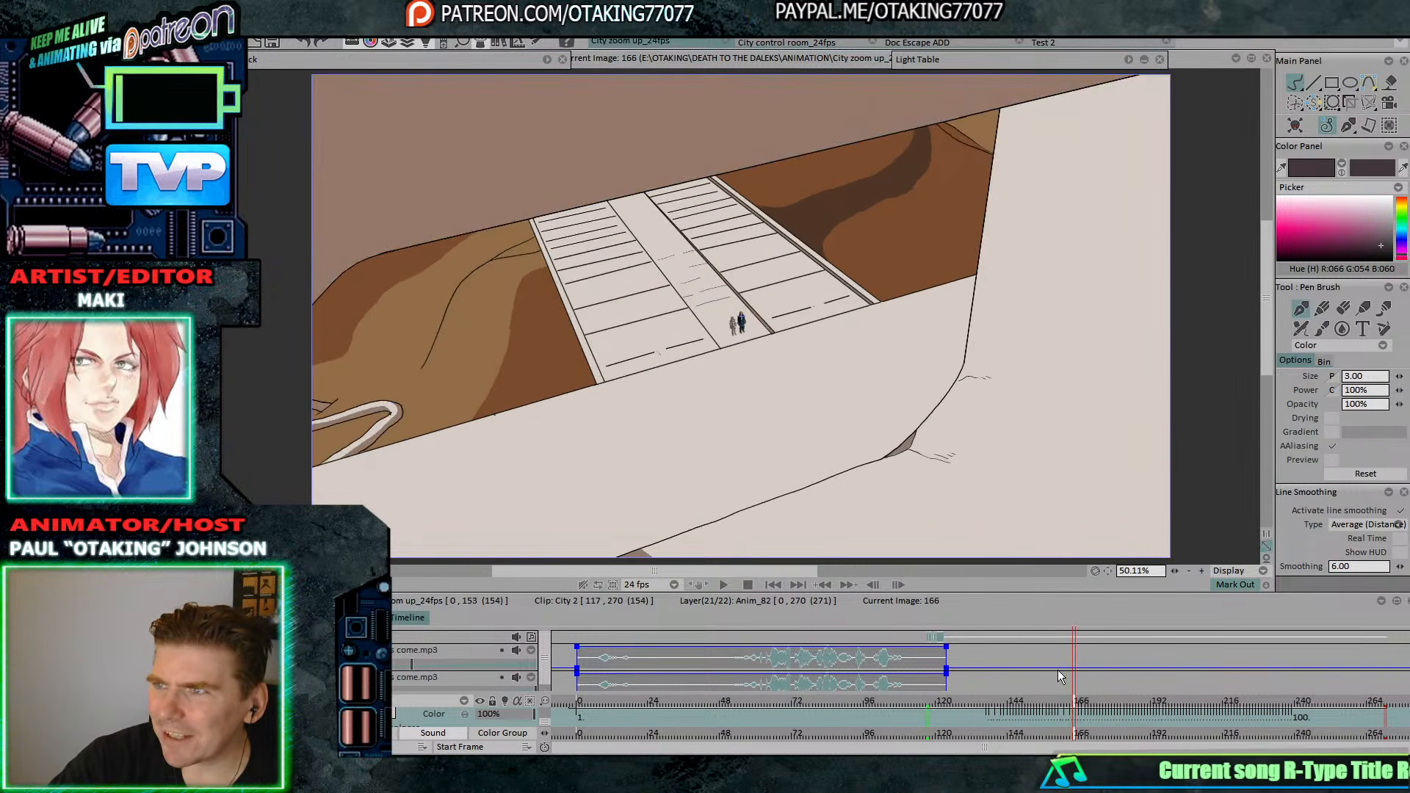
key(Right)
key(Right)
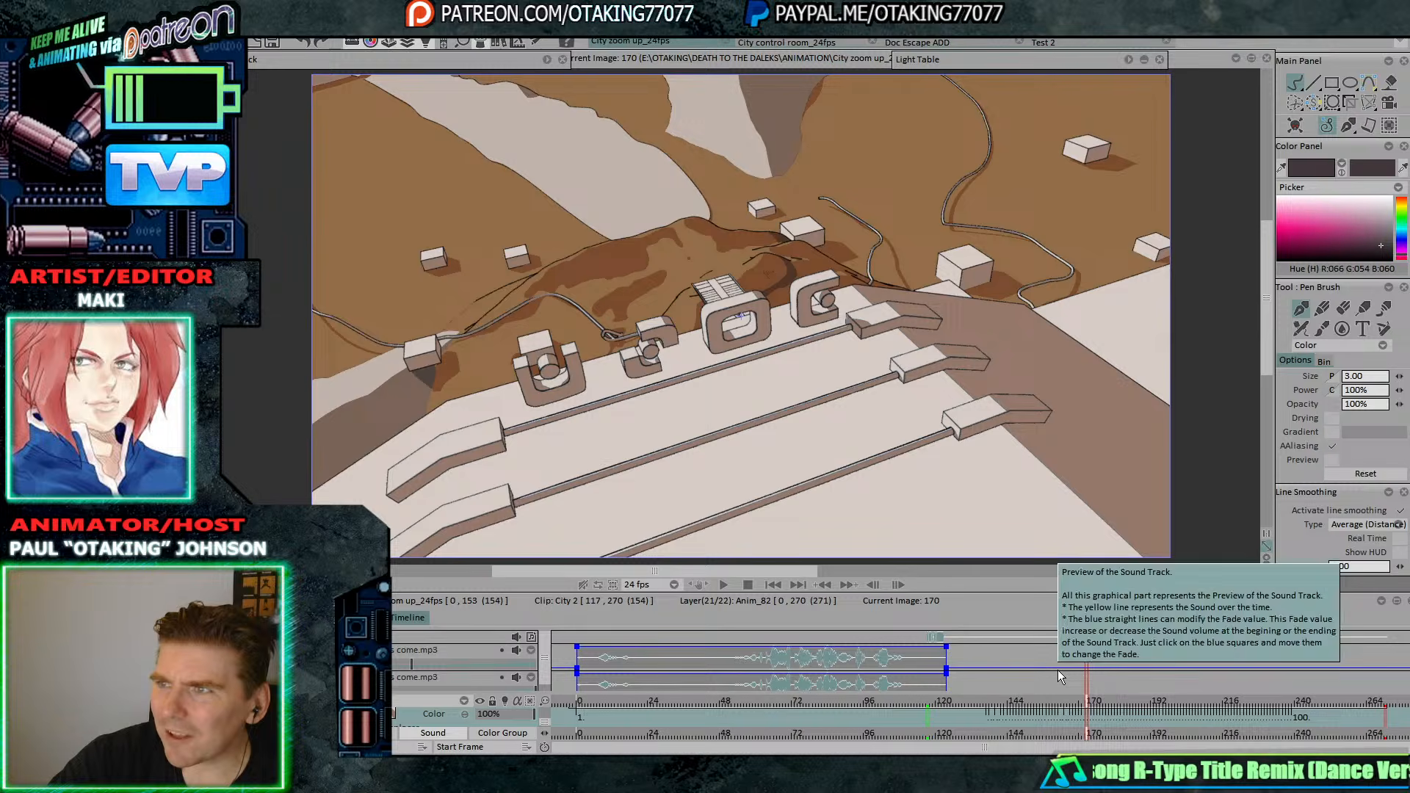
key(Left)
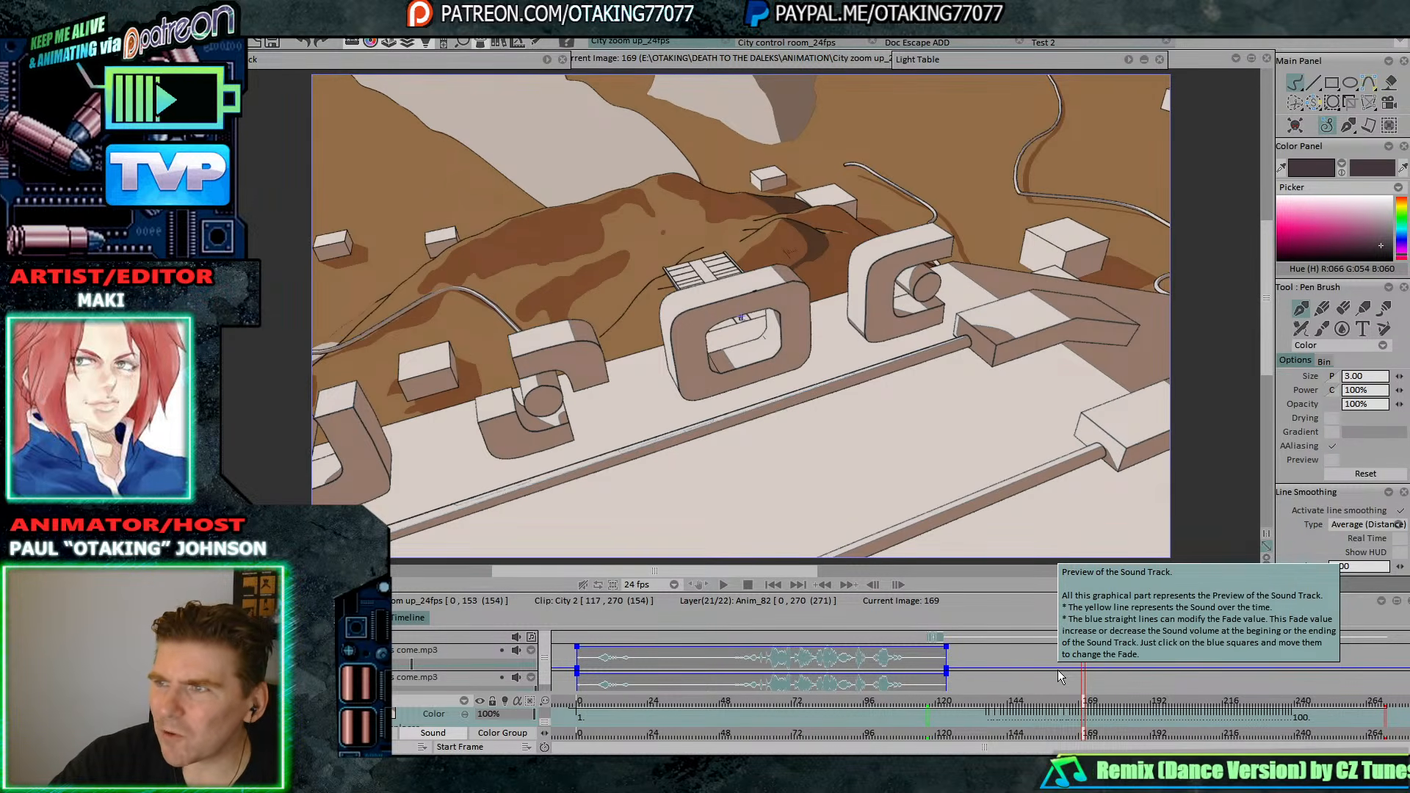
Step forward frame by frame from 169 to 191 to examine the pull-back past the lettered tower and rooftops.
key(Right)
key(Right)
key(Right)
key(Right)
key(Right)
key(Right)
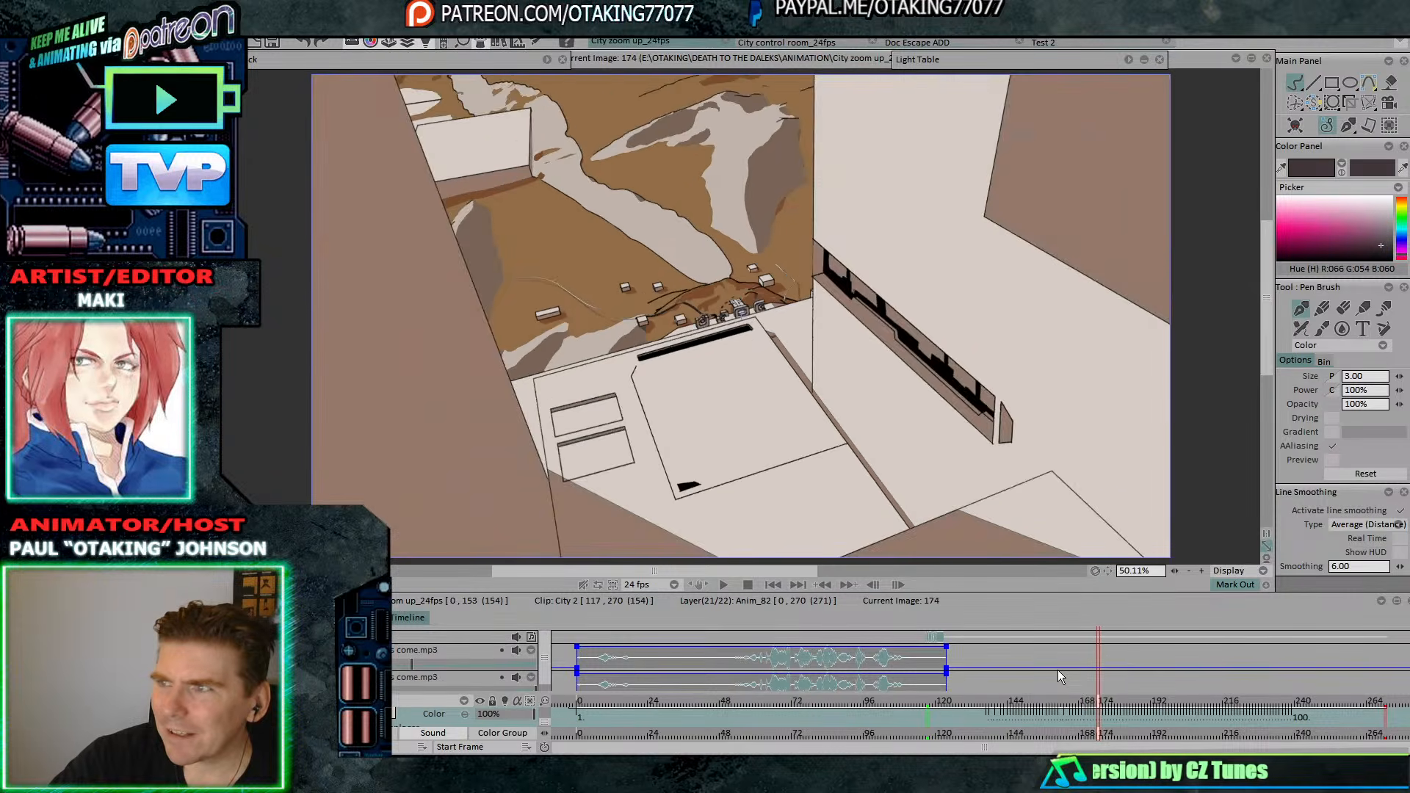
key(Right)
key(Right)
key(Right)
key(Right)
key(Right)
key(Right)
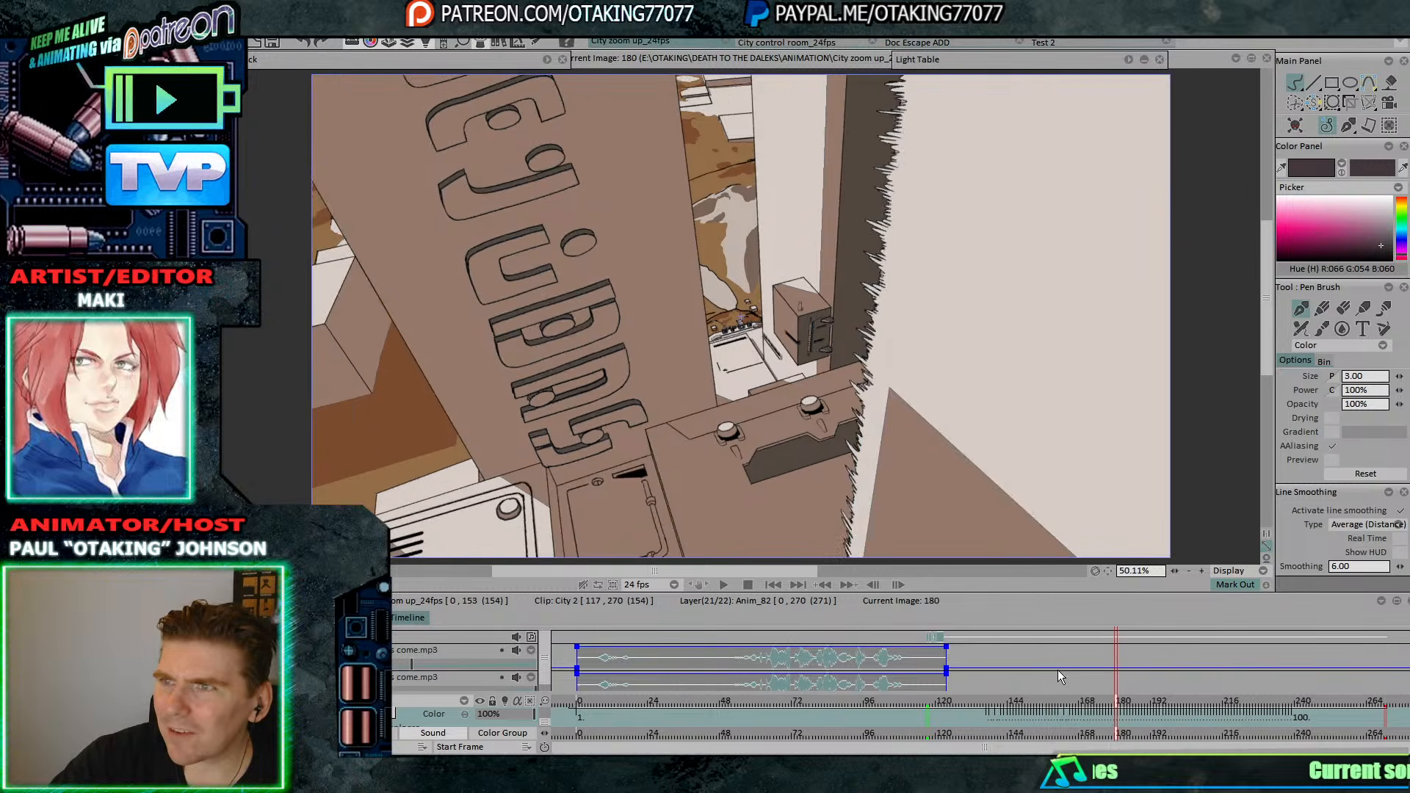
key(Right)
key(Right)
key(Right)
key(Right)
key(Right)
key(Right)
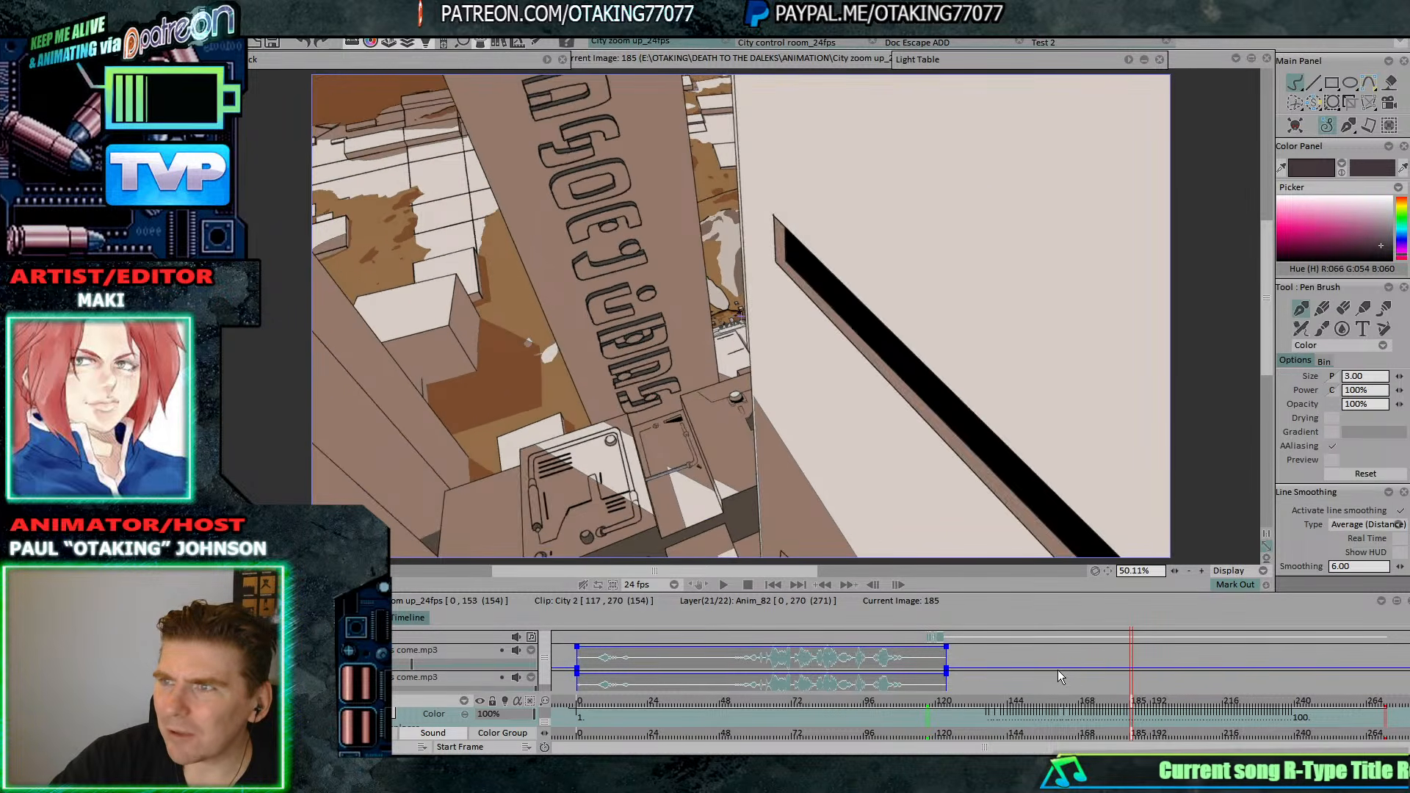
key(Right)
key(Right)
key(Right)
key(Right)
key(Right)
key(Right)
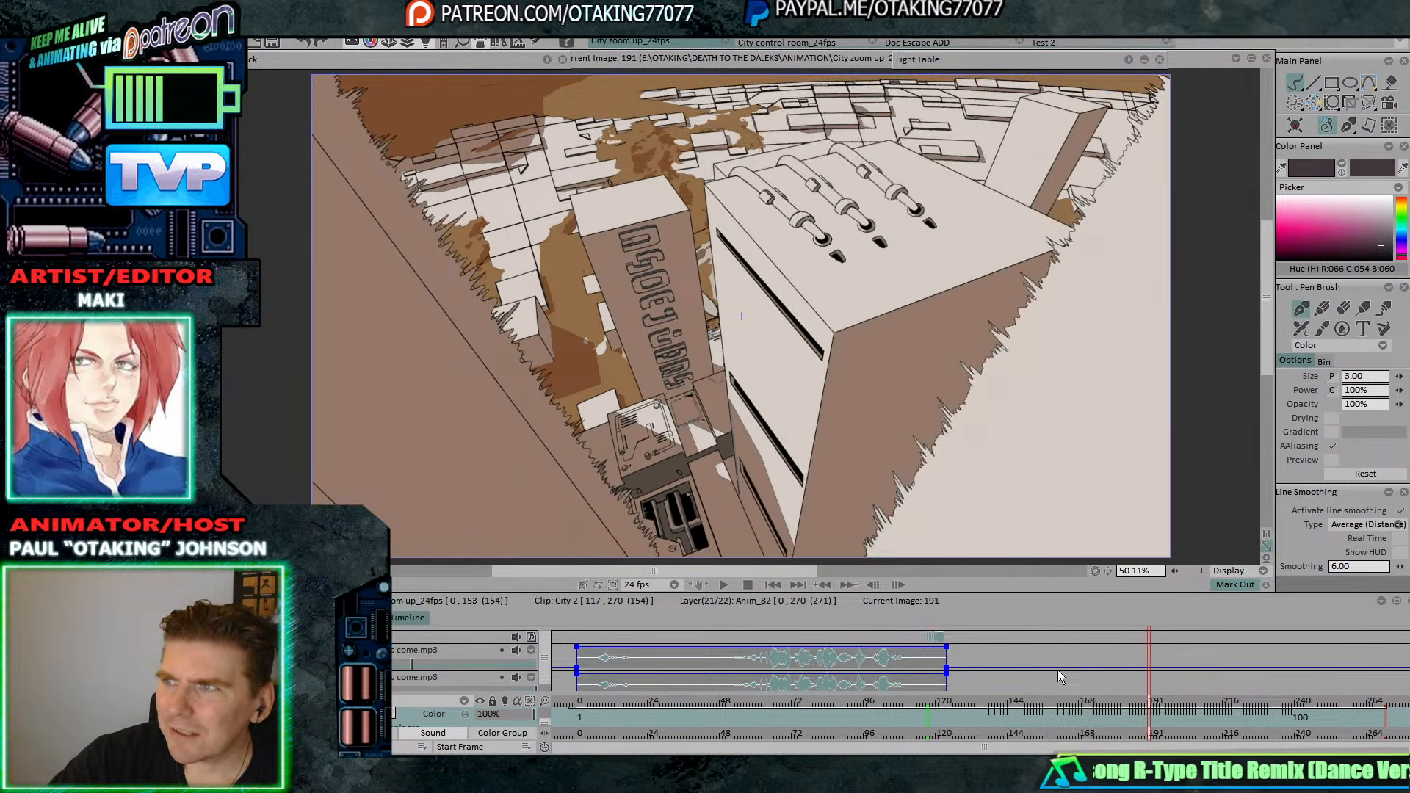
Step back and forth through frames 191 to 200 to examine how the foreground buildings sweep past the camera.
key(Left)
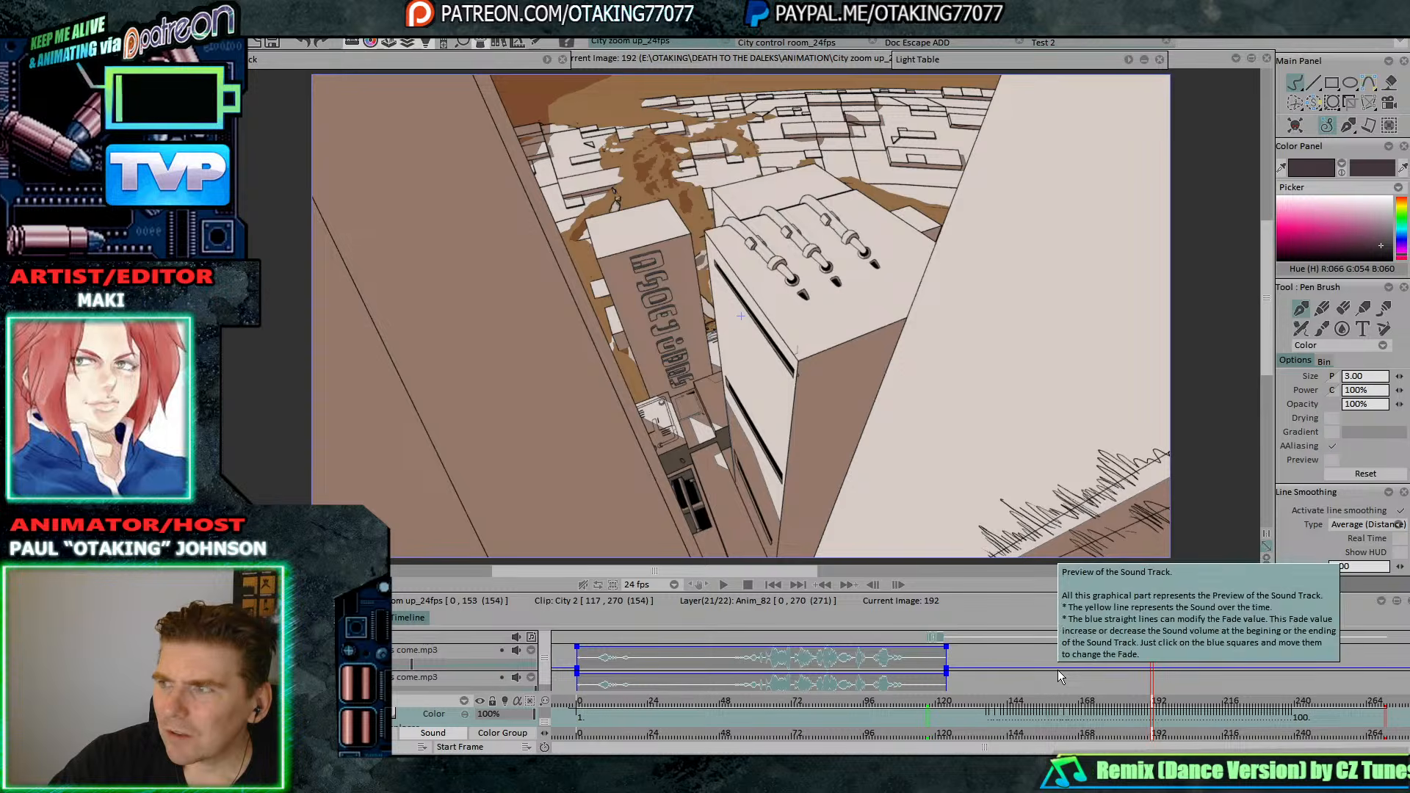
key(Right)
key(Right)
key(Right)
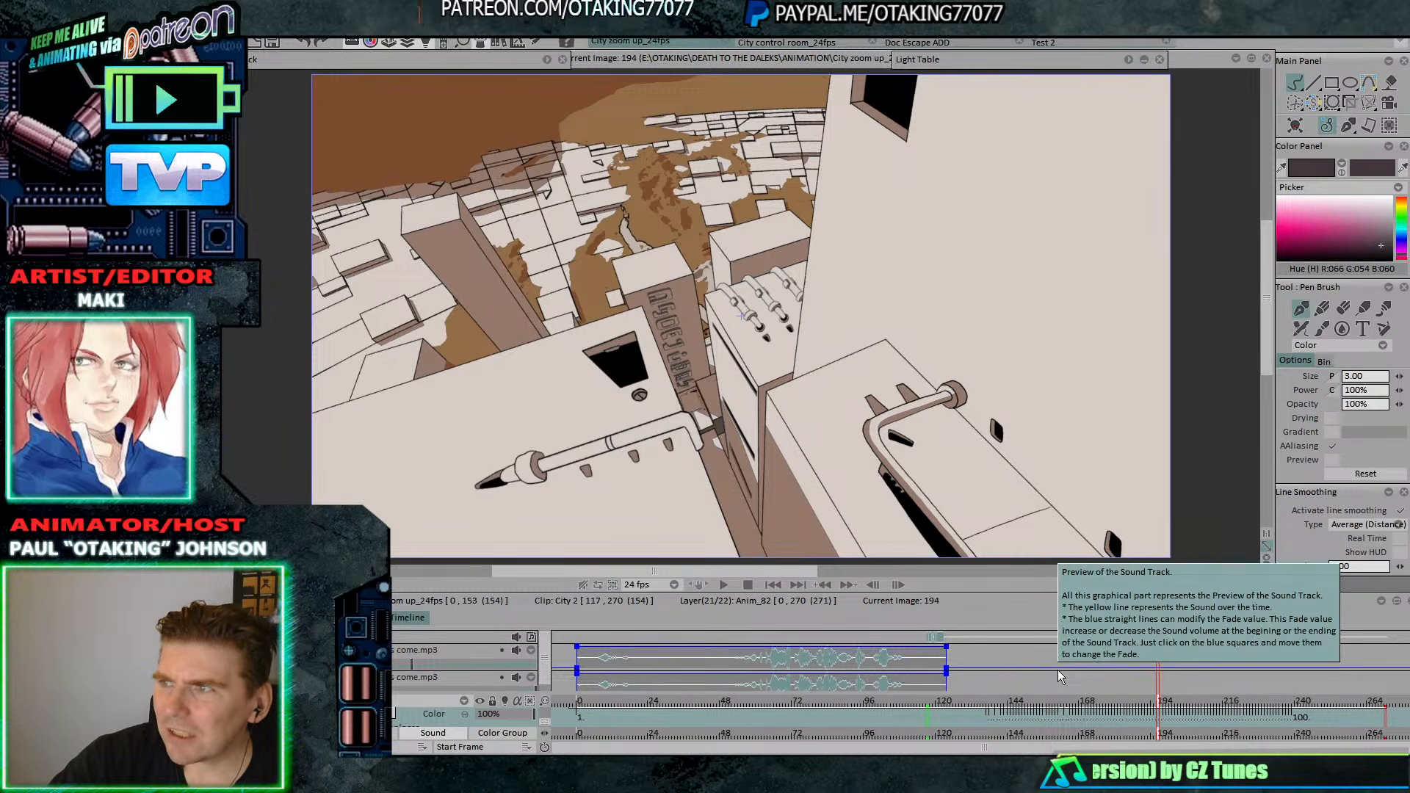
key(Right)
key(Right)
key(Left)
key(Left)
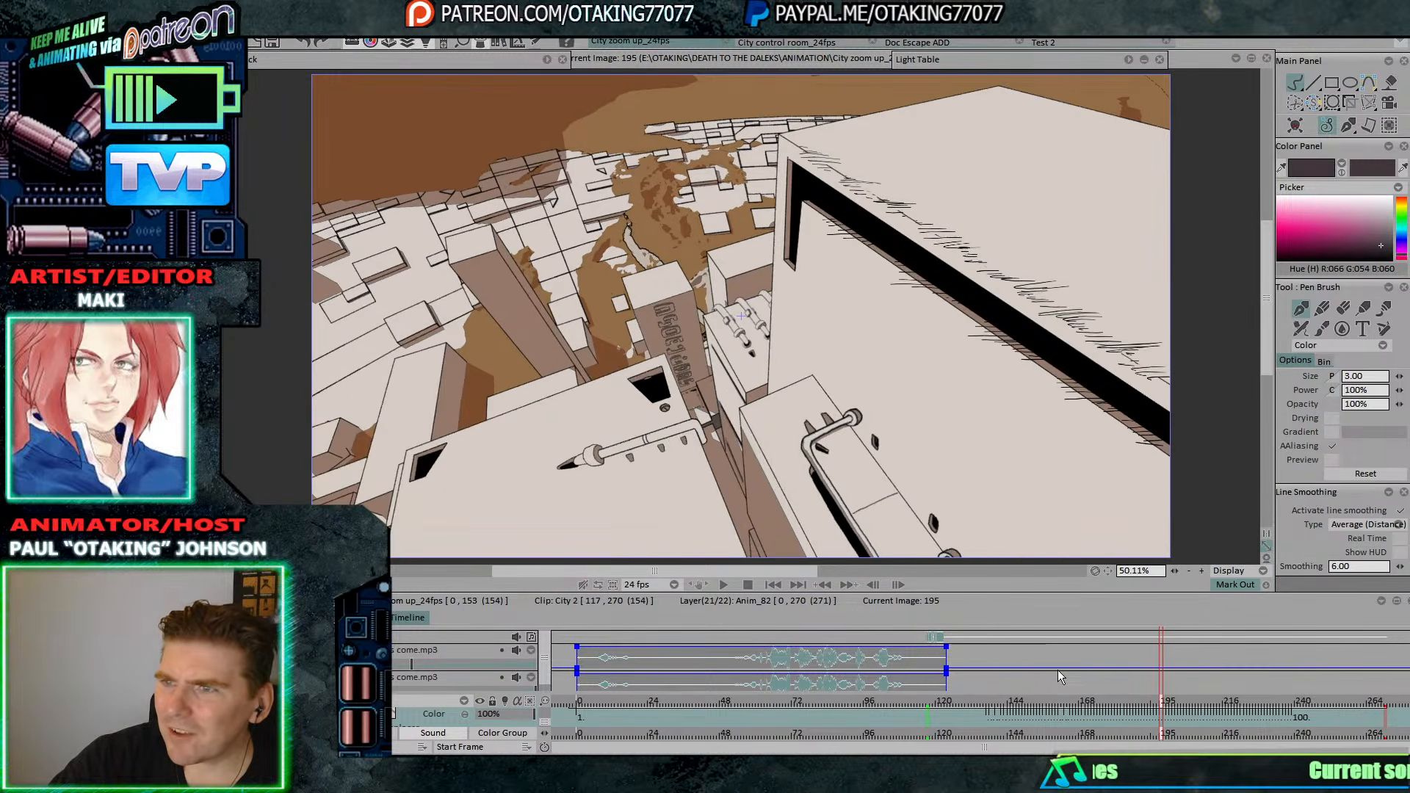
key(Right)
key(Right)
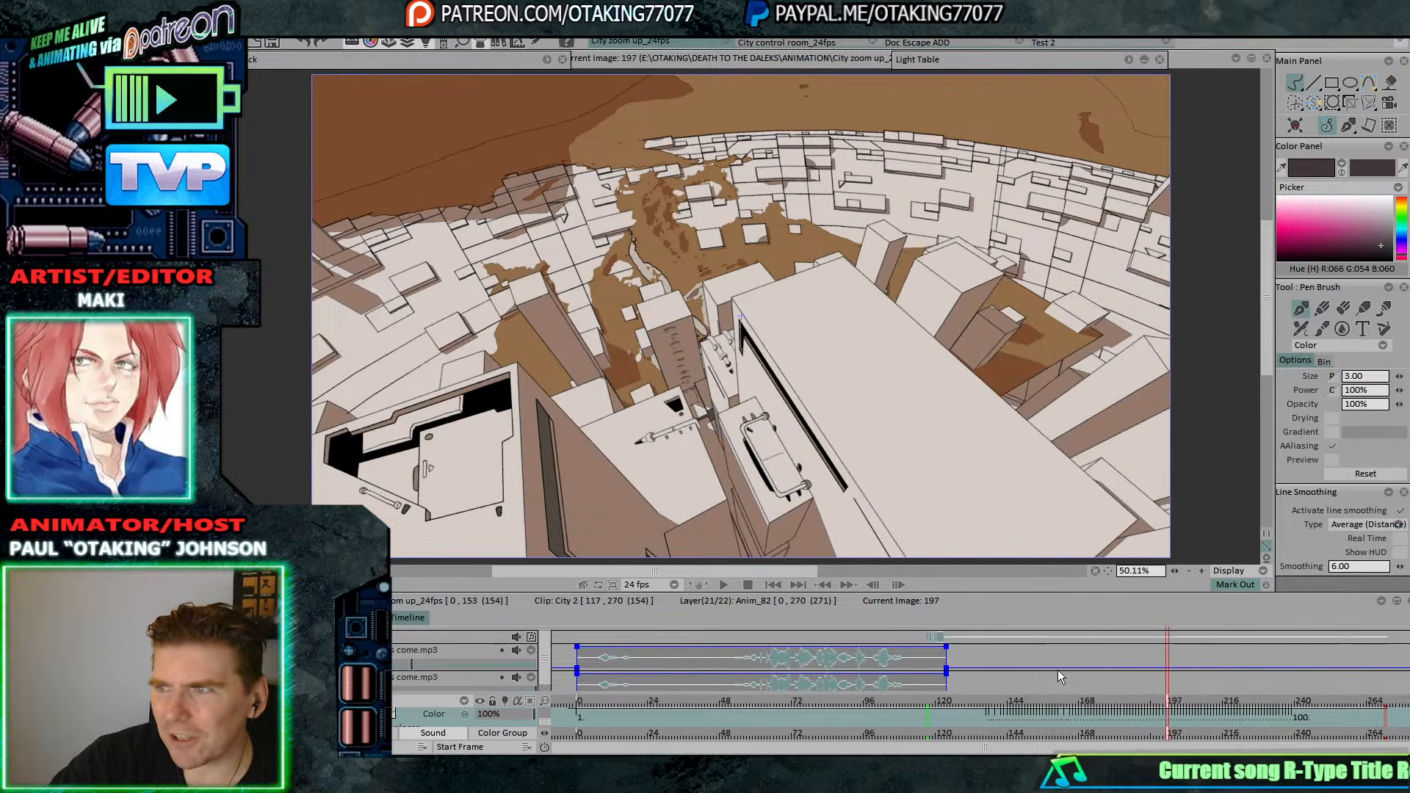
key(Right)
key(Right)
key(Left)
key(Right)
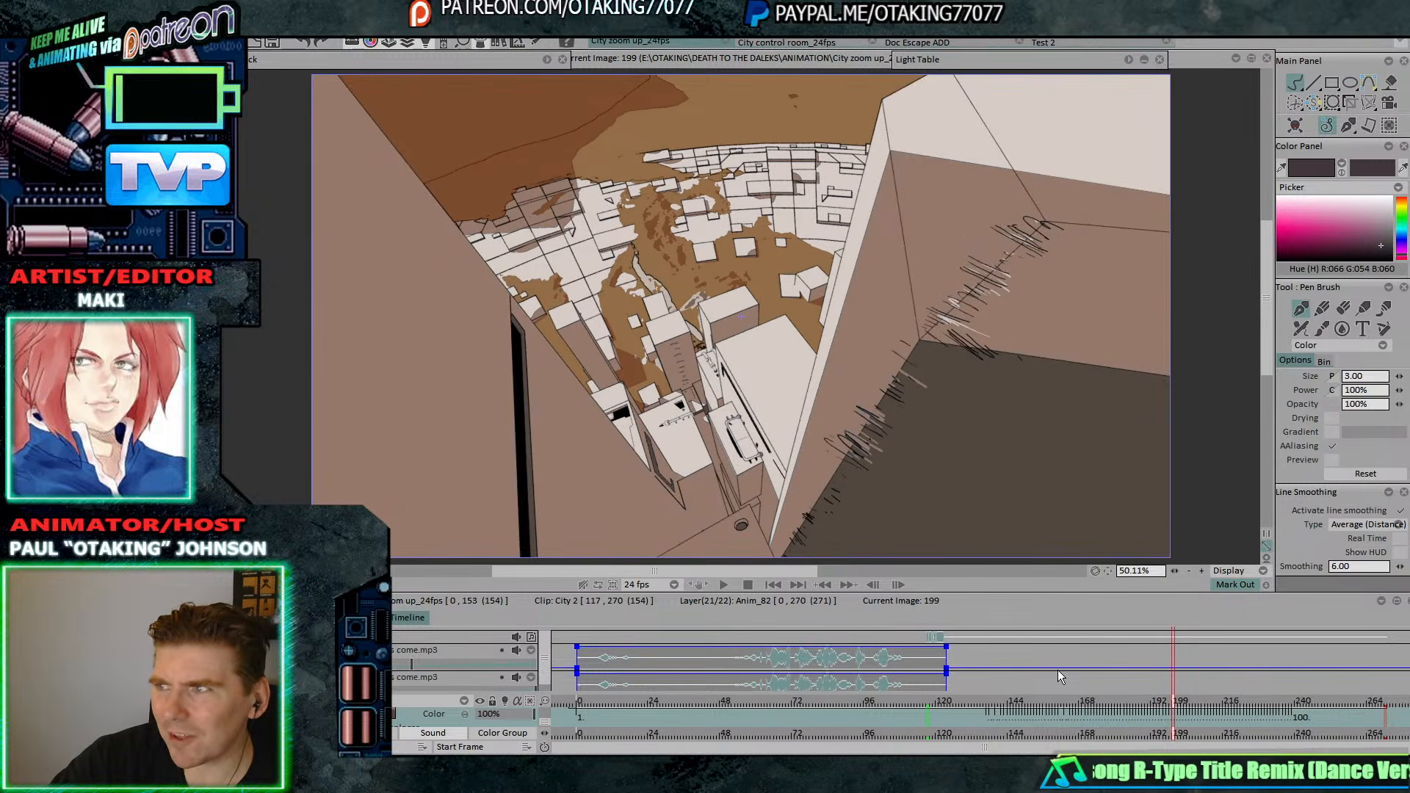
key(Right)
key(Right)
key(Left)
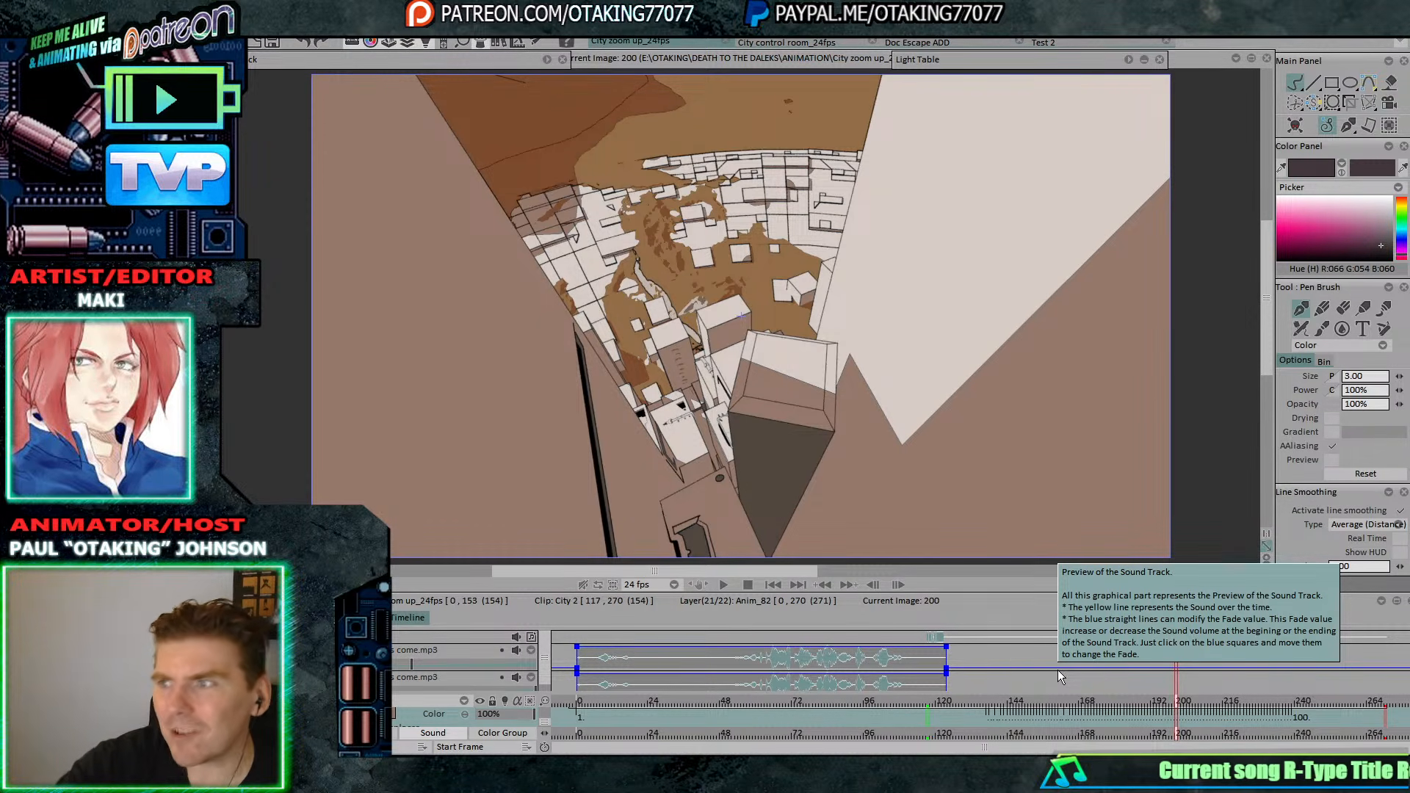
Step forward frame by frame from 200 to 239 to examine the reveal of the whole city and the blue crystal tower.
key(Right)
key(Right)
key(Right)
key(Right)
key(Right)
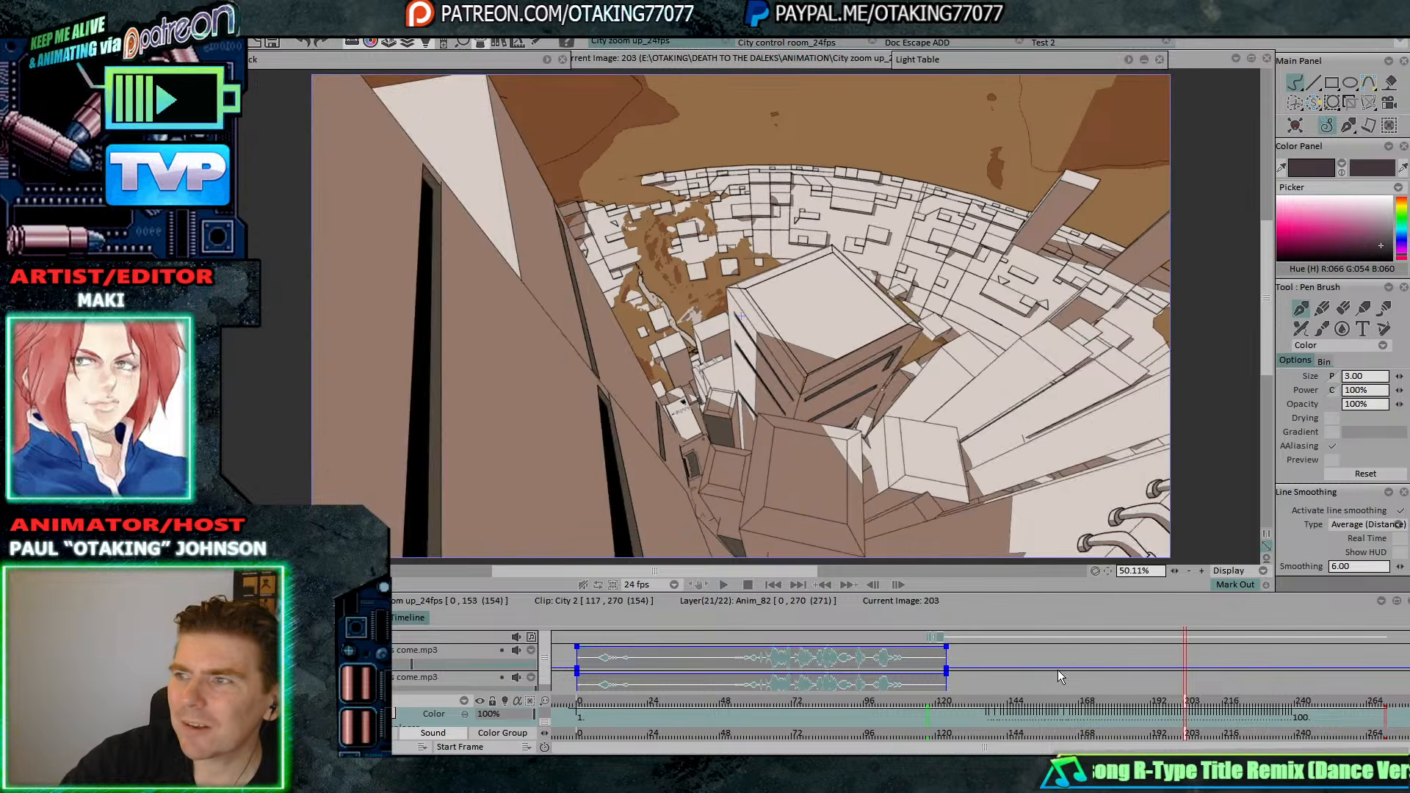
key(Right)
key(Right)
key(Right)
key(Right)
key(Right)
key(Right)
key(Right)
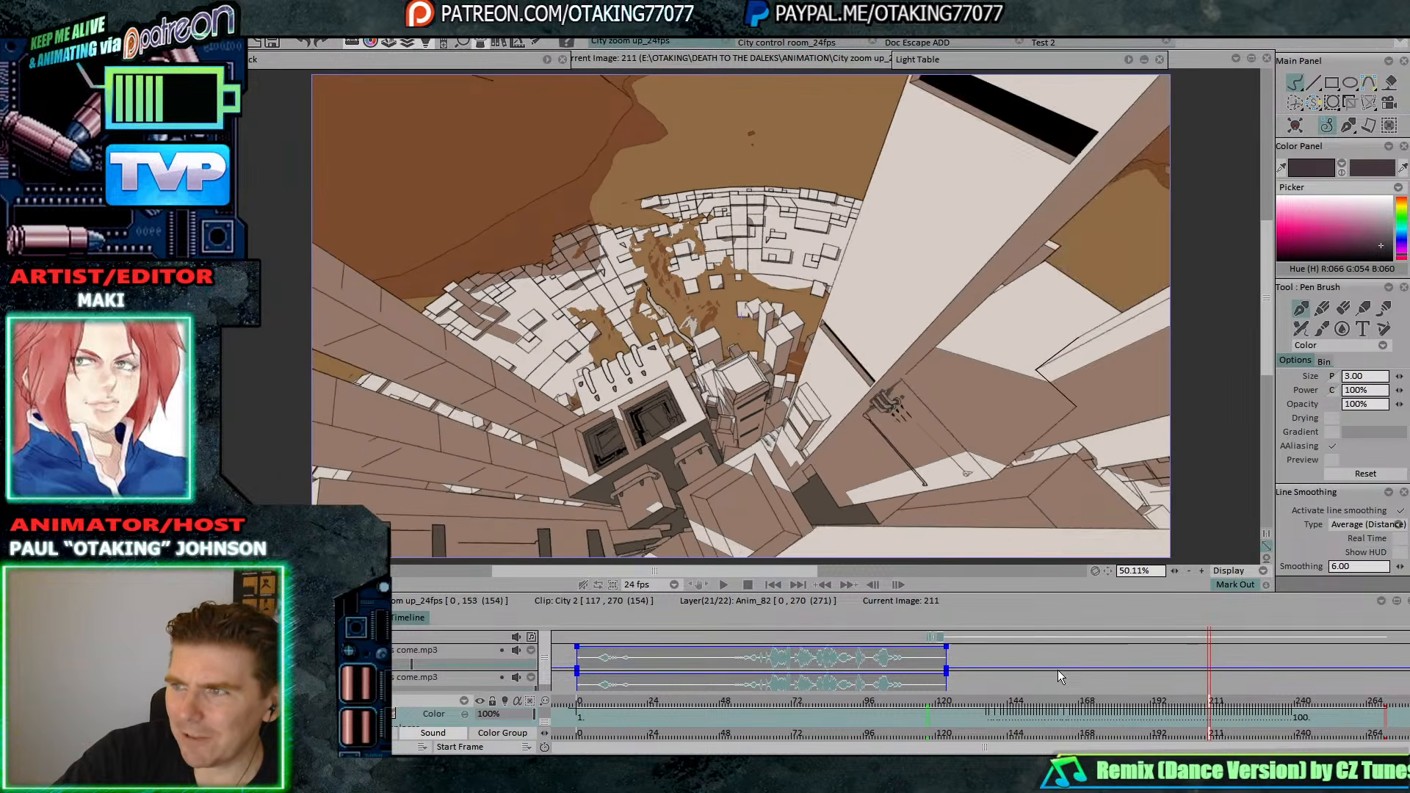
key(Right)
key(Right)
key(Right)
key(Right)
key(Right)
key(Right)
key(Right)
key(Right)
key(Right)
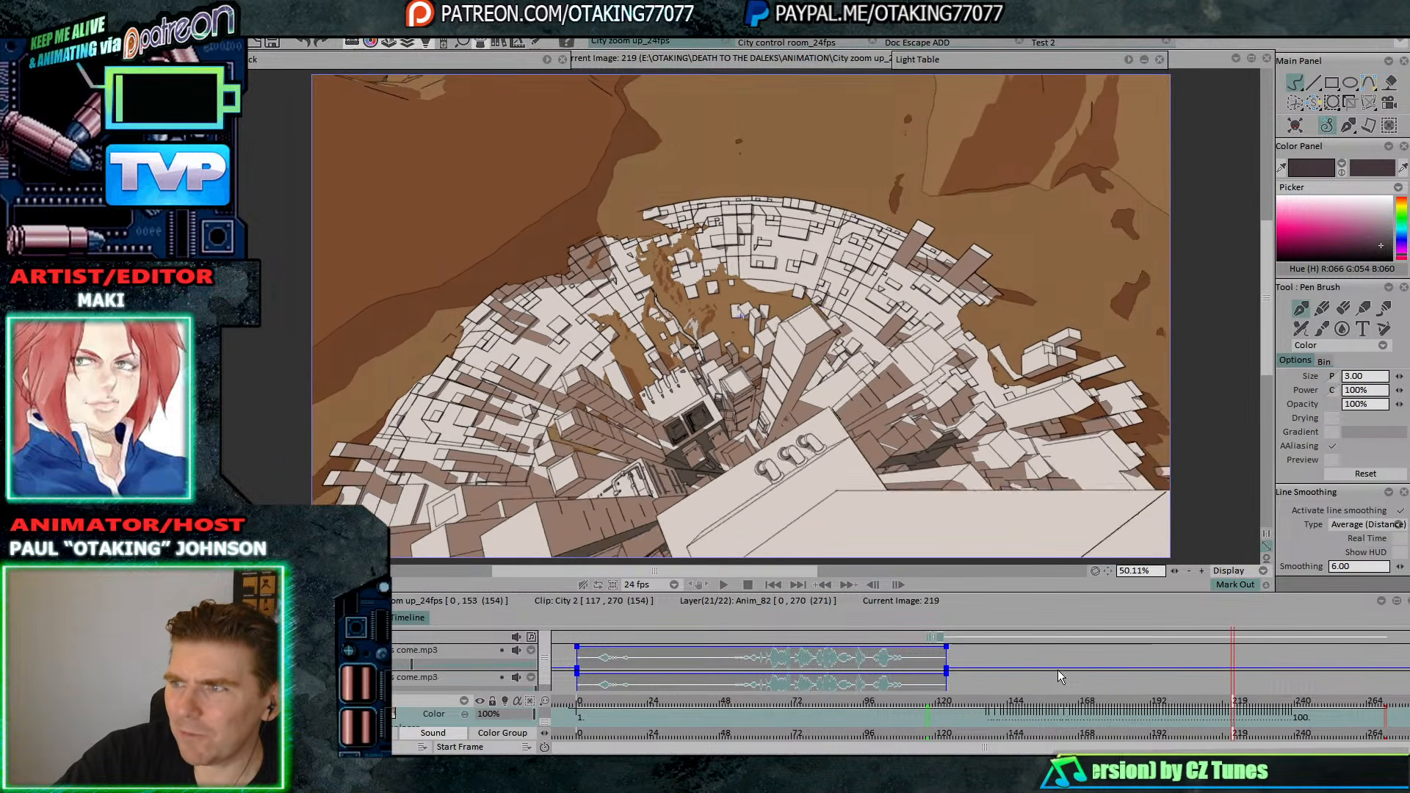
key(Right)
key(Right)
key(Right)
key(Right)
key(Right)
key(Right)
key(Right)
key(Right)
key(Right)
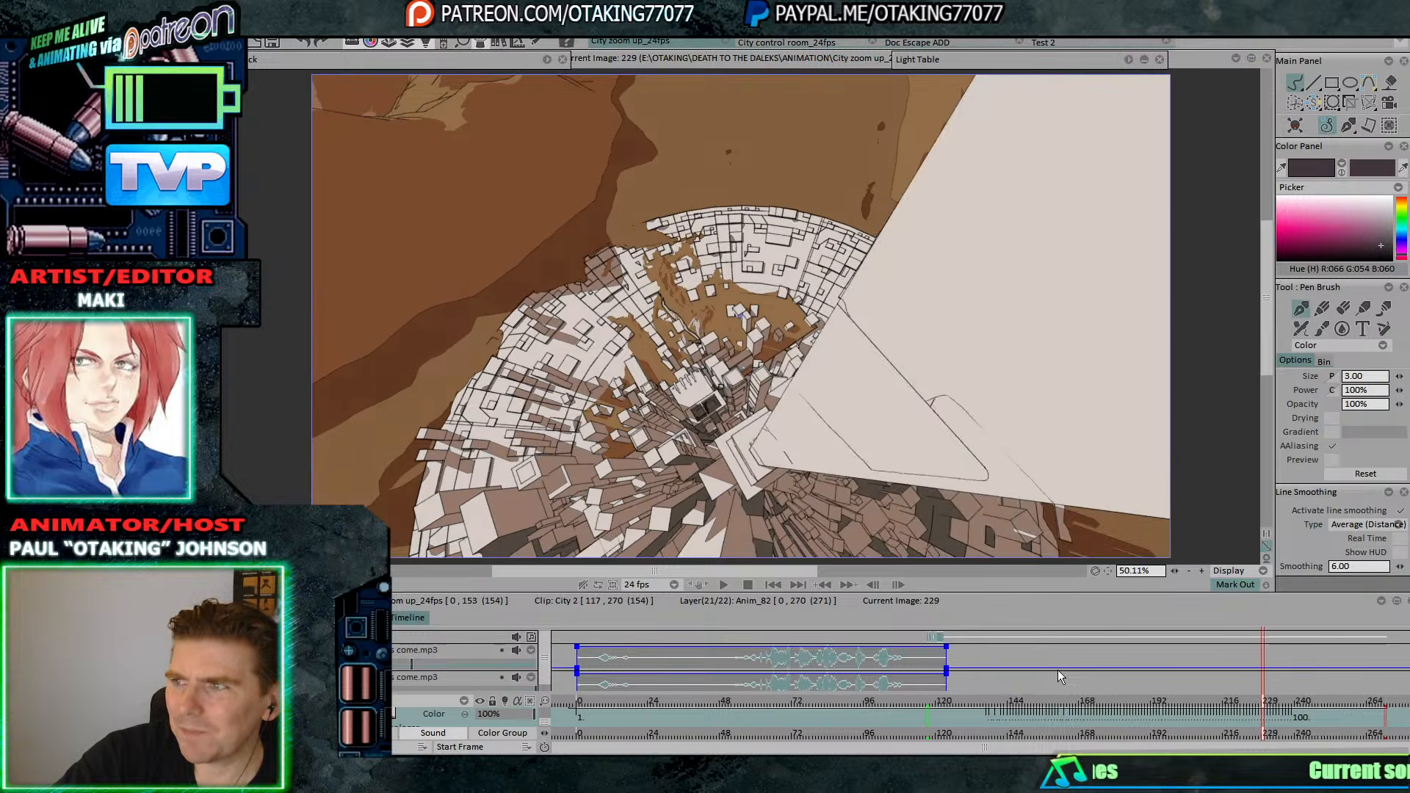
key(Right)
key(Right)
key(Right)
key(Right)
key(Right)
key(Right)
key(Right)
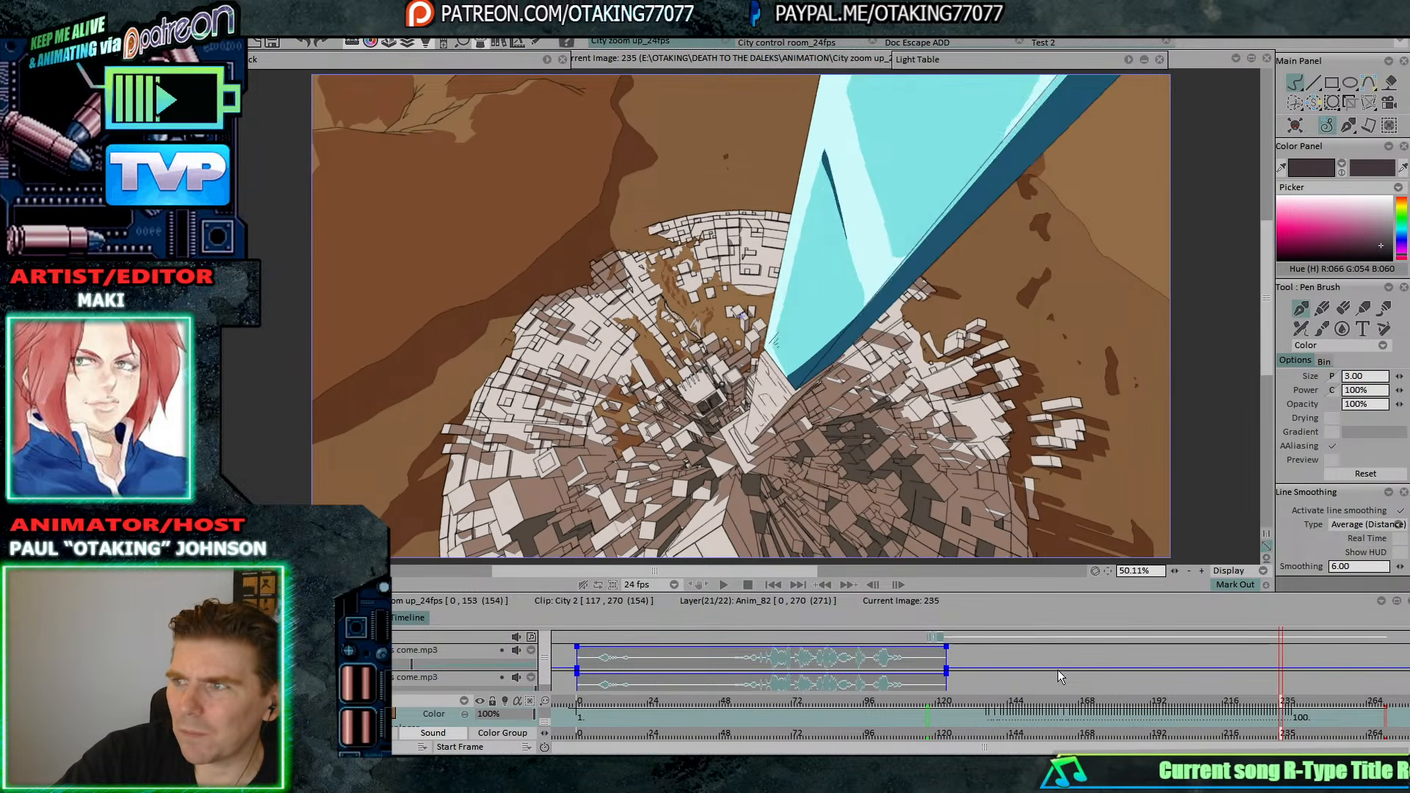
key(Right)
key(Right)
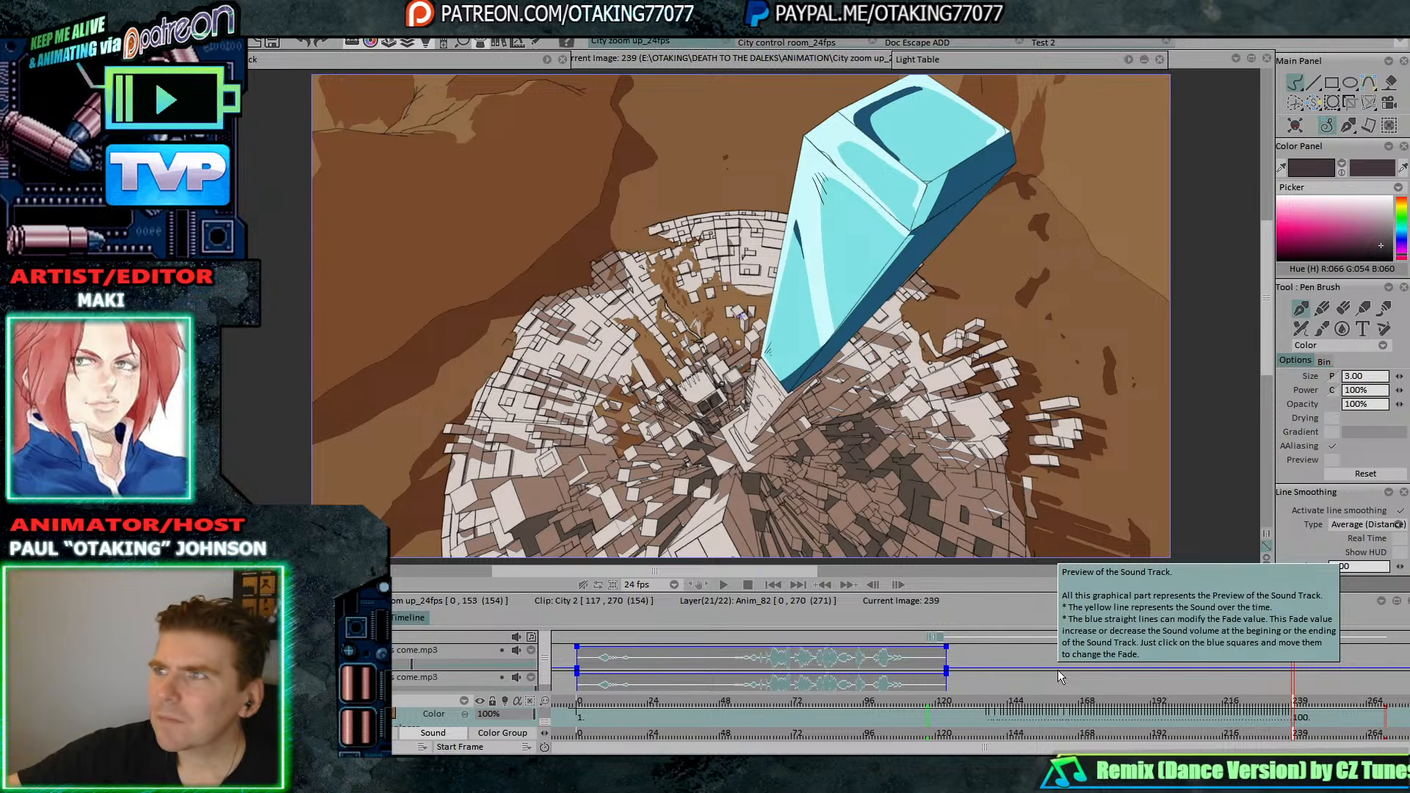
Switch to the City control room_24fps project and play its animation to the bald figure watching the screen, stopping at frame 207.
click(831, 40)
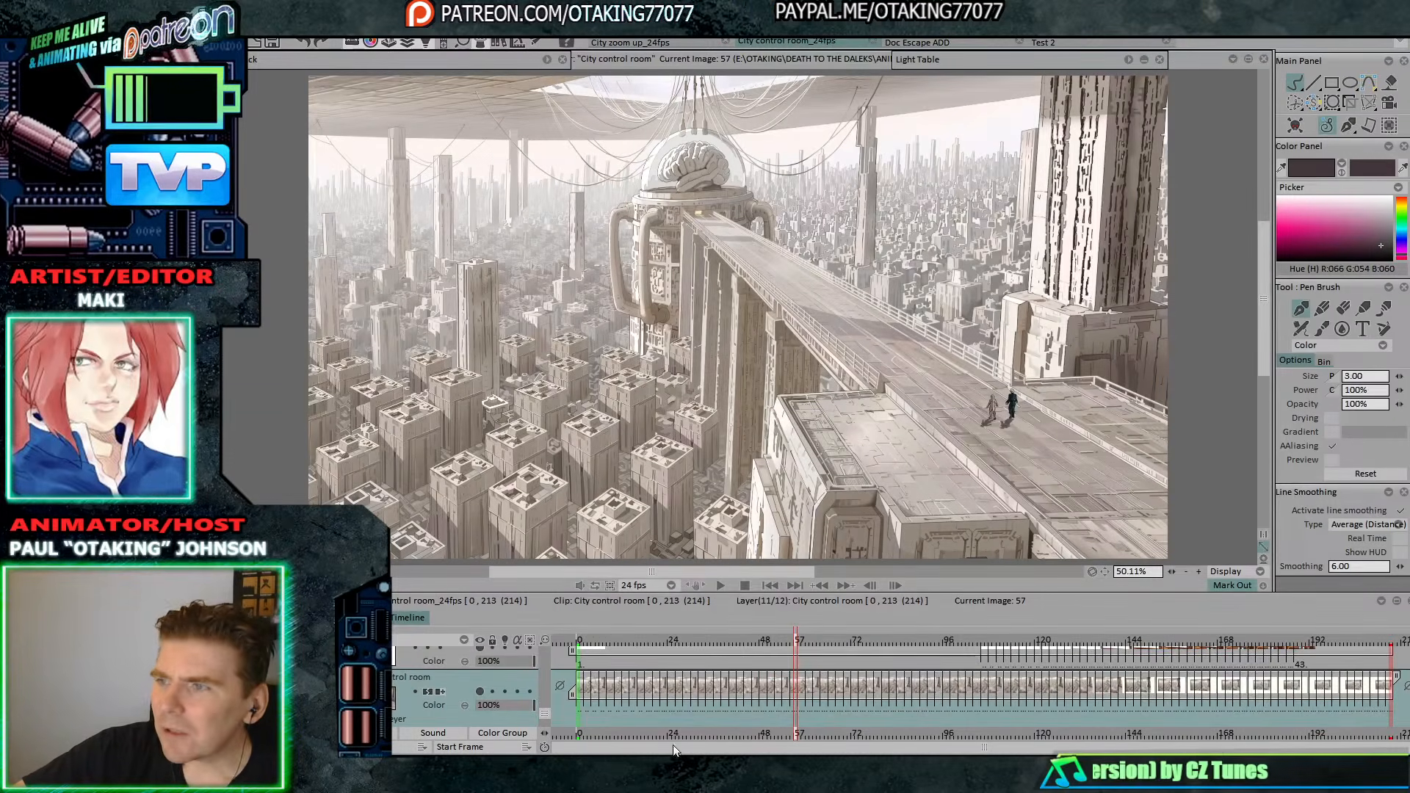
click(718, 585)
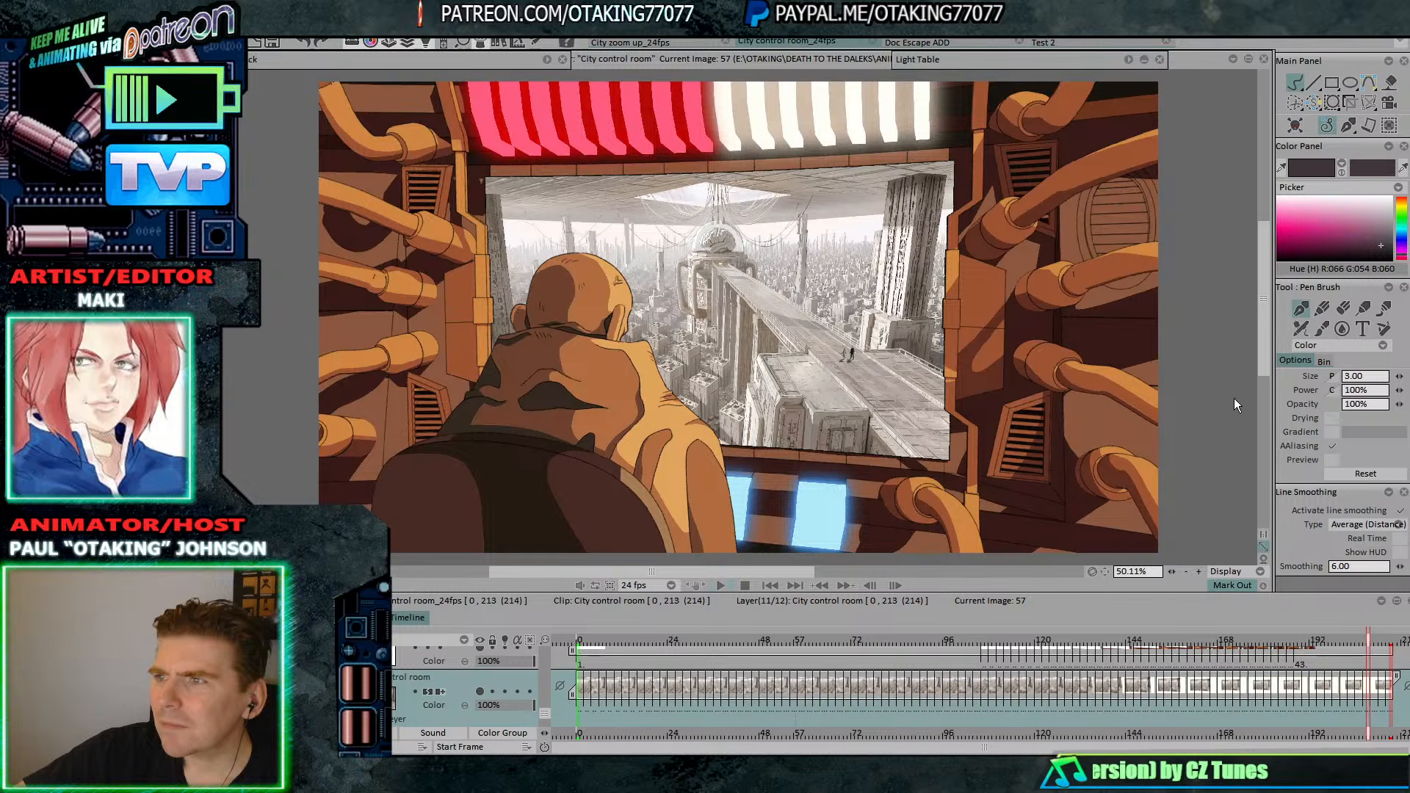
key(Return)
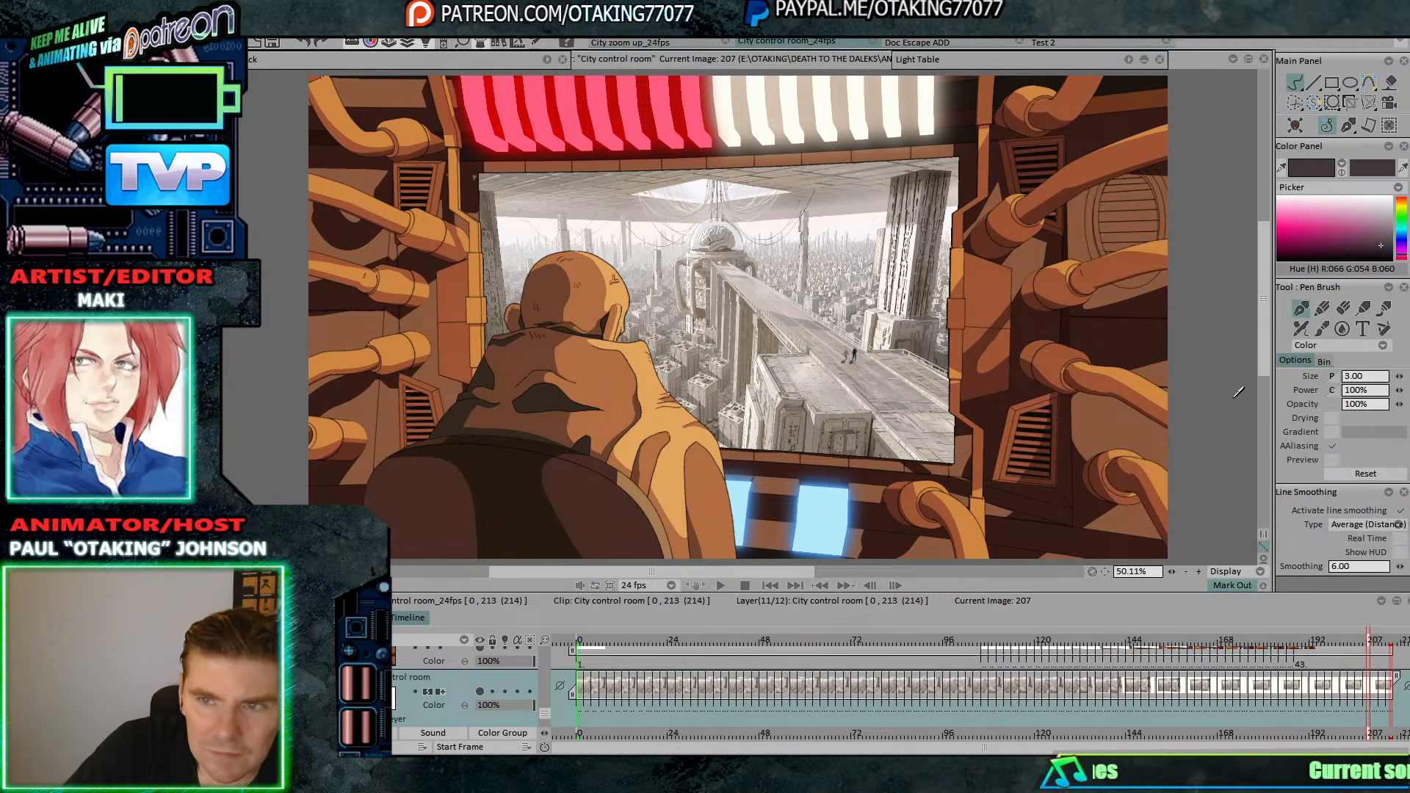